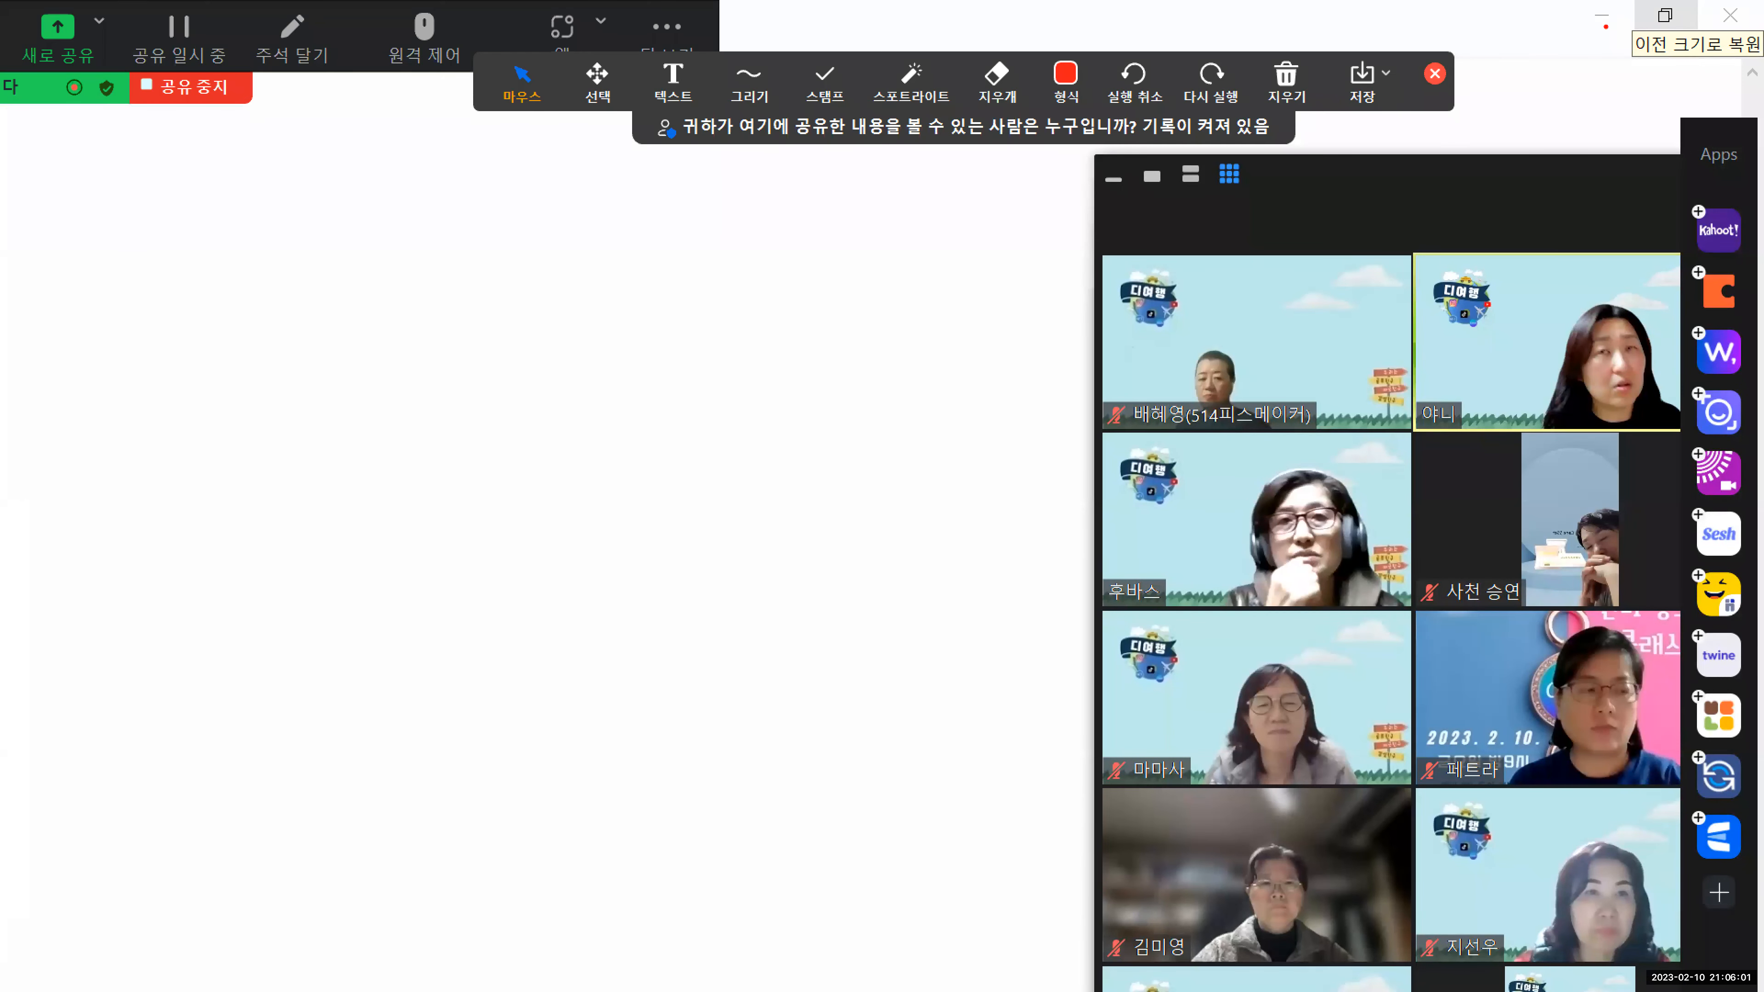
Step: Annotate the maximized blank window in red, circling its minimize and close controls and pointing an arrow at its restore control
{"action": "mouse_move", "coordinate": [1606, 26]}
{"action": "left_mouse_down"}
{"action": "mouse_move", "coordinate": [1564, 9]}
{"action": "mouse_move", "coordinate": [1620, 16]}
{"action": "mouse_move", "coordinate": [1613, 35]}
{"action": "mouse_move", "coordinate": [1661, 32]}
{"action": "mouse_move", "coordinate": [1640, 13]}
{"action": "mouse_move", "coordinate": [1655, 5]}
{"action": "mouse_move", "coordinate": [1685, 9]}
{"action": "mouse_move", "coordinate": [1671, 32]}
{"action": "mouse_move", "coordinate": [1755, 18]}
{"action": "mouse_move", "coordinate": [1640, 38]}
{"action": "left_mouse_up"}
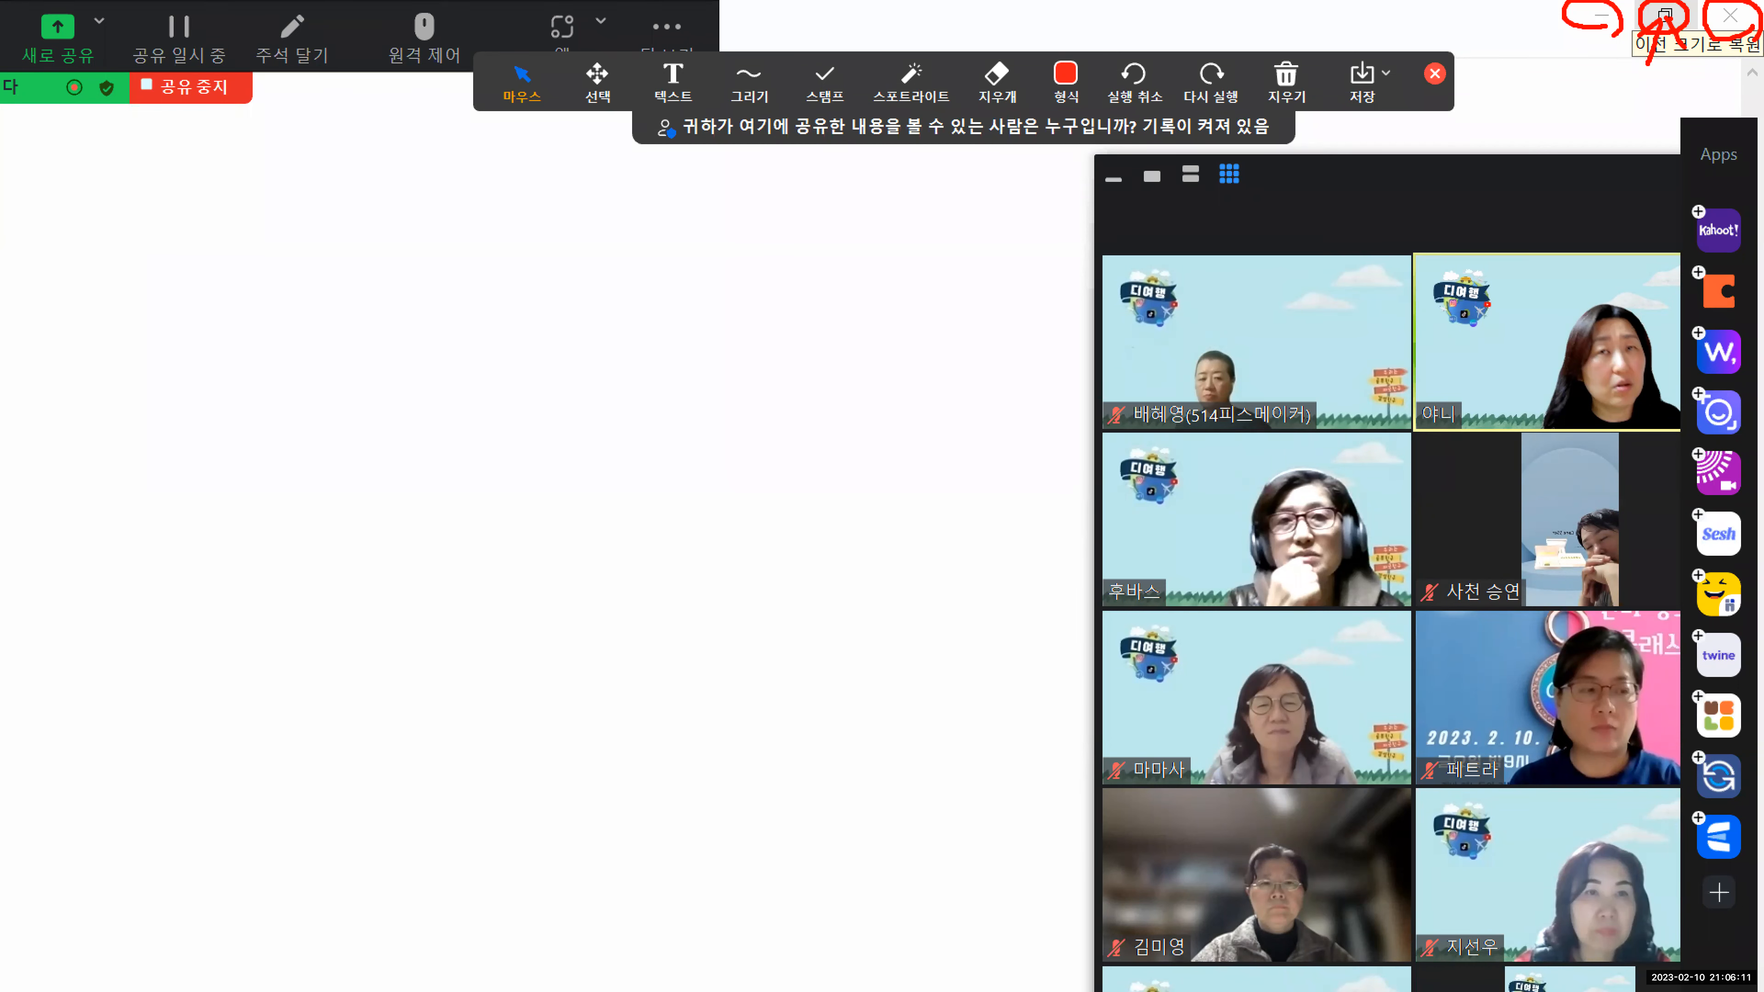
{"action": "left_click", "coordinate": [1666, 15]}
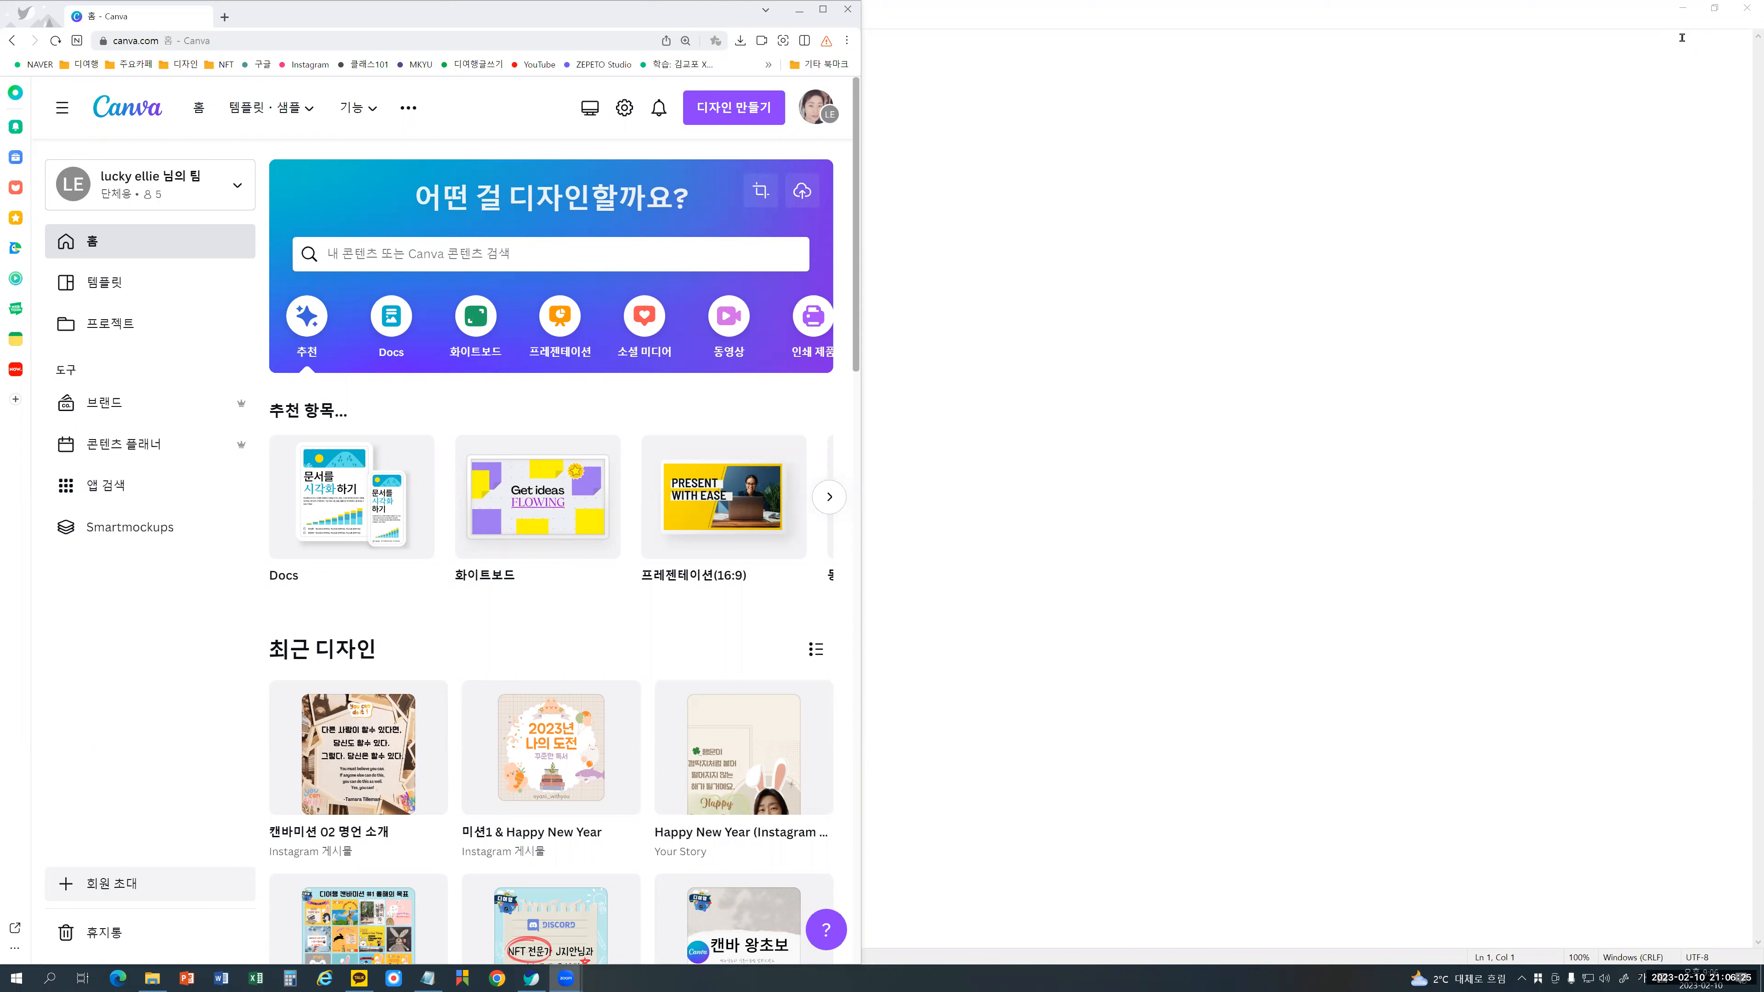
Step: Snap the Canva browser window to the right half of the desktop with Notepad beside it, and back to the left half
{"action": "left_click", "coordinate": [389, 12]}
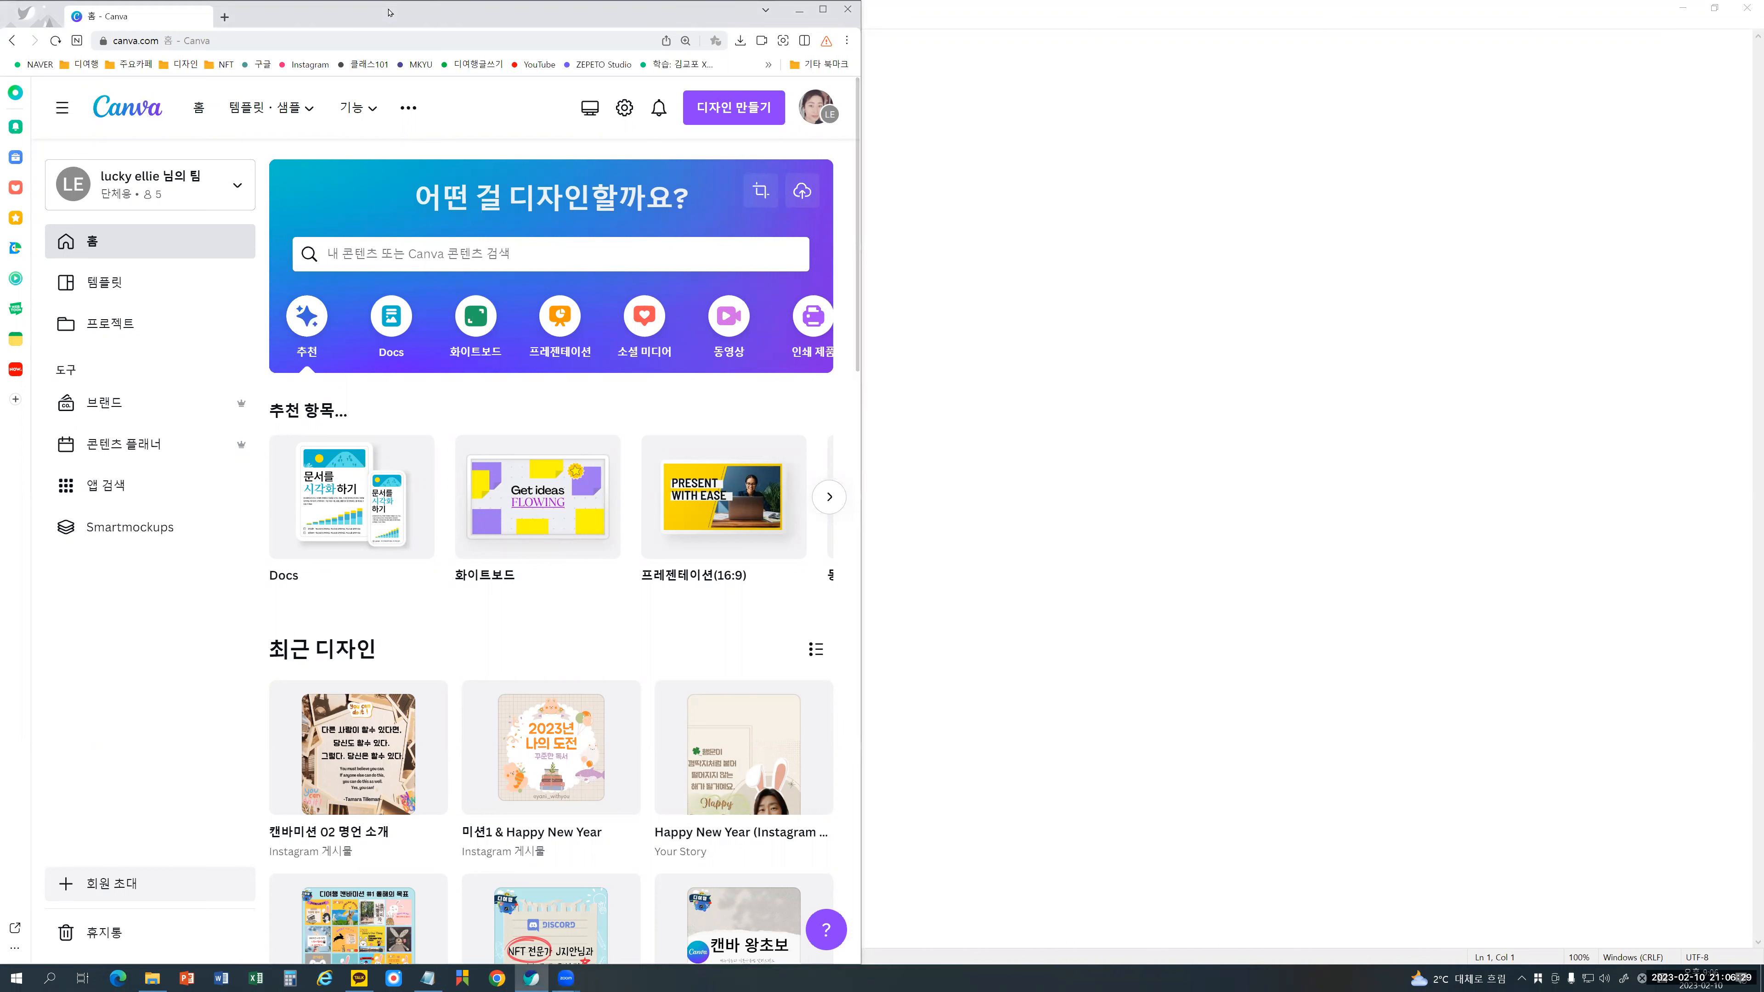
{"action": "key", "text": "super+Right"}
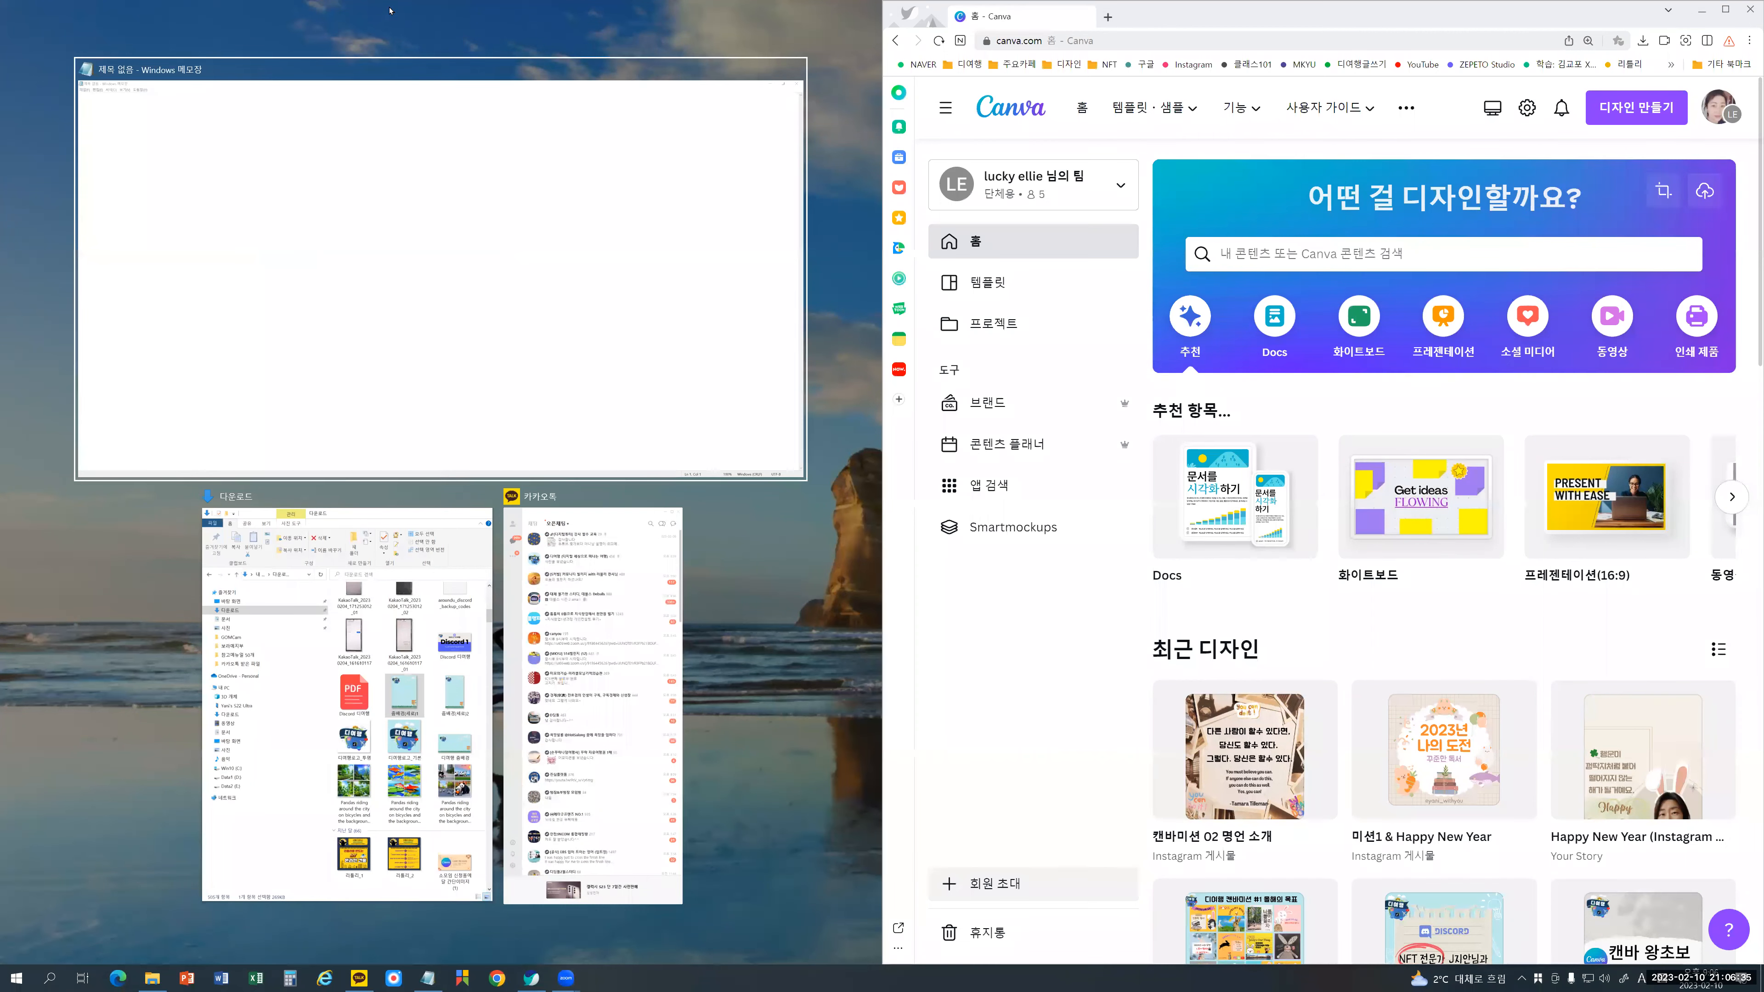
{"action": "key", "text": "Return"}
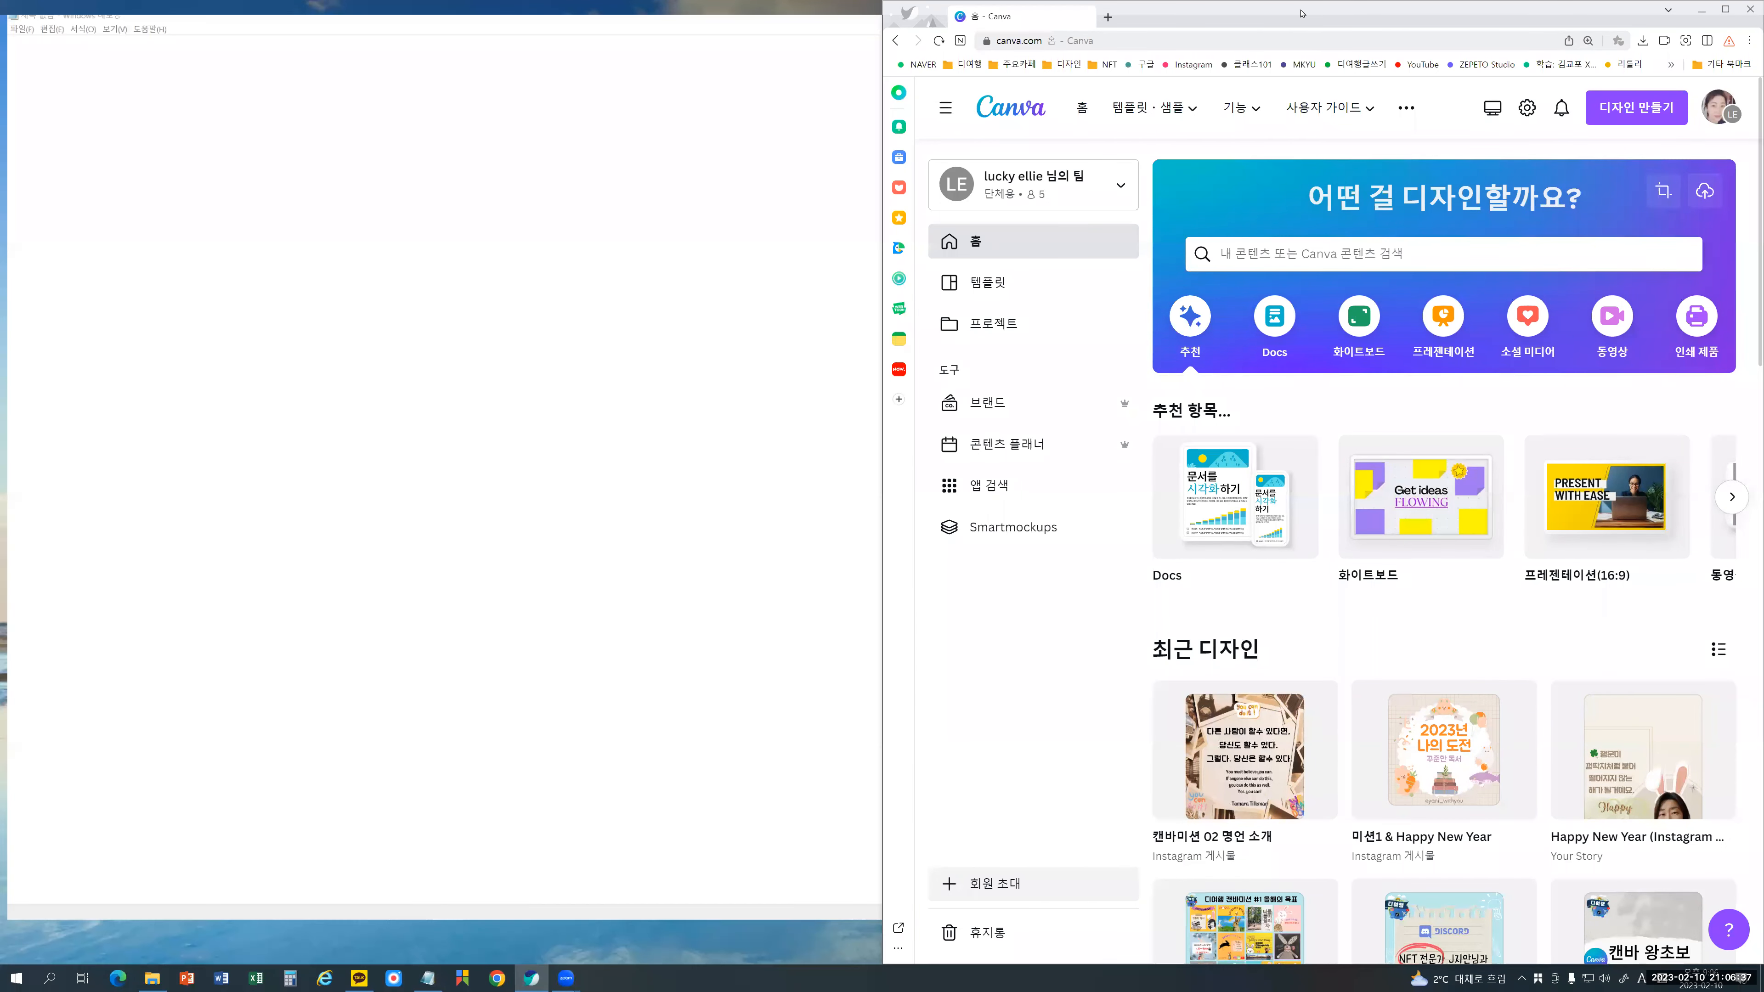
{"action": "key", "text": "super+Left"}
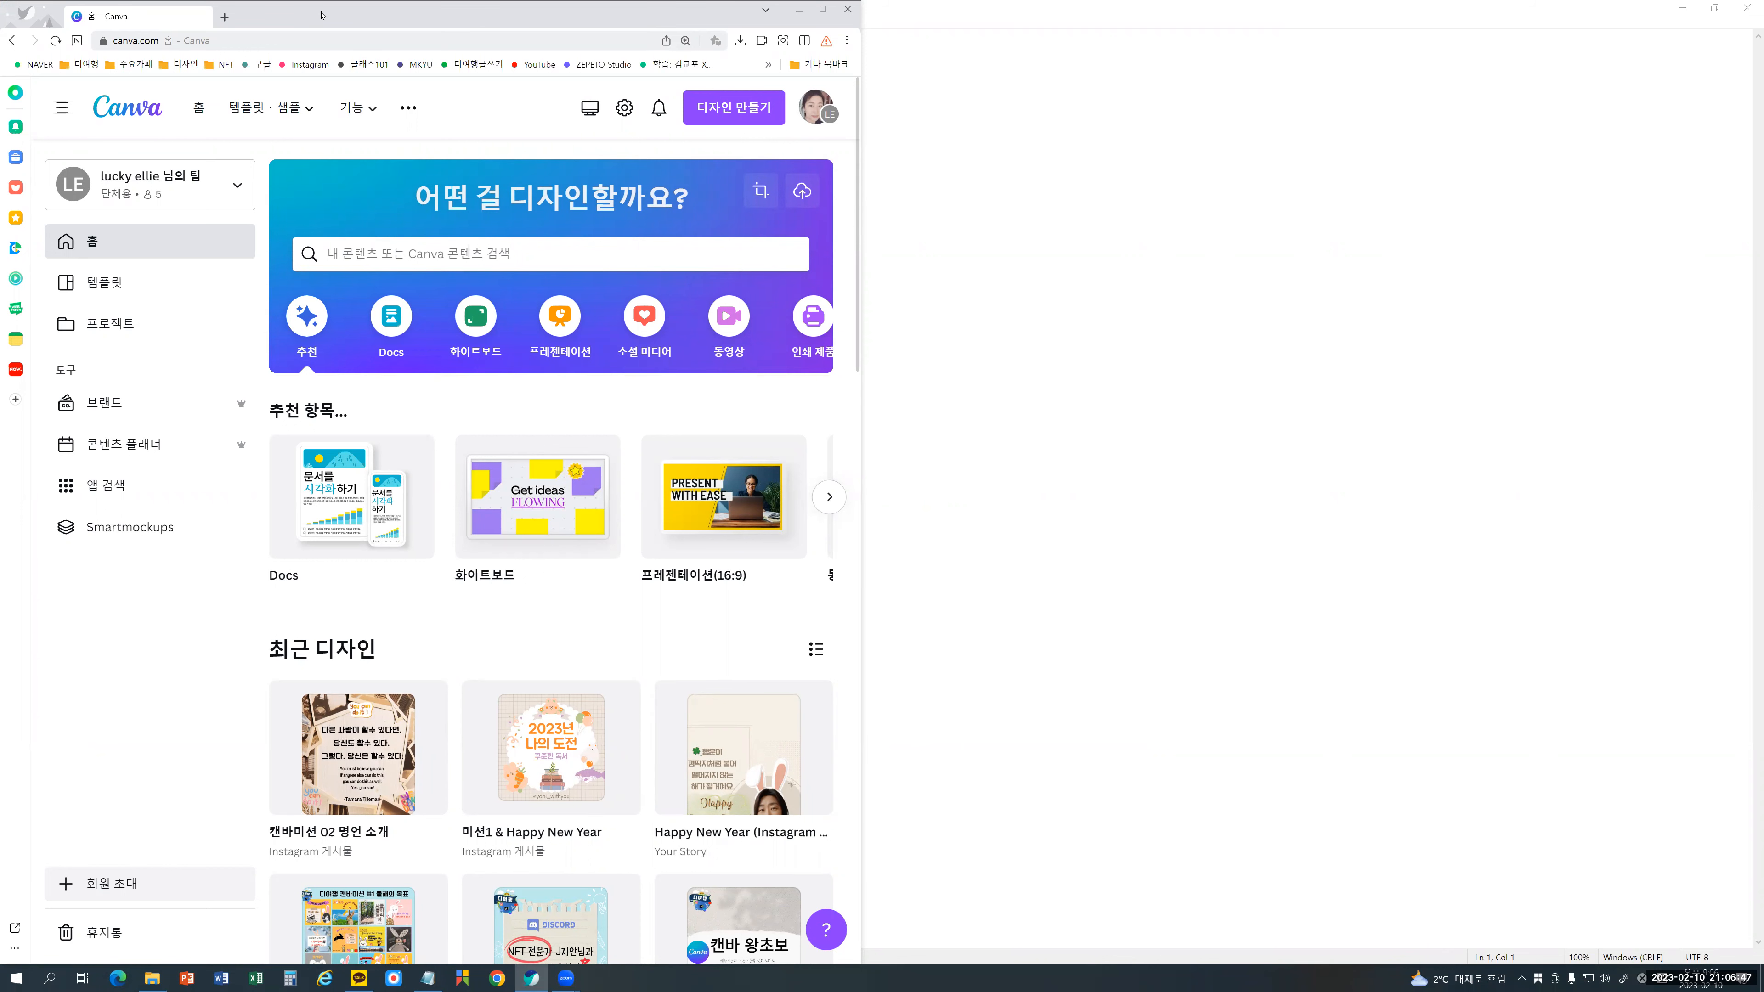
{"action": "left_click_drag", "start_coordinate": [322, 15], "coordinate": [322, 15]}
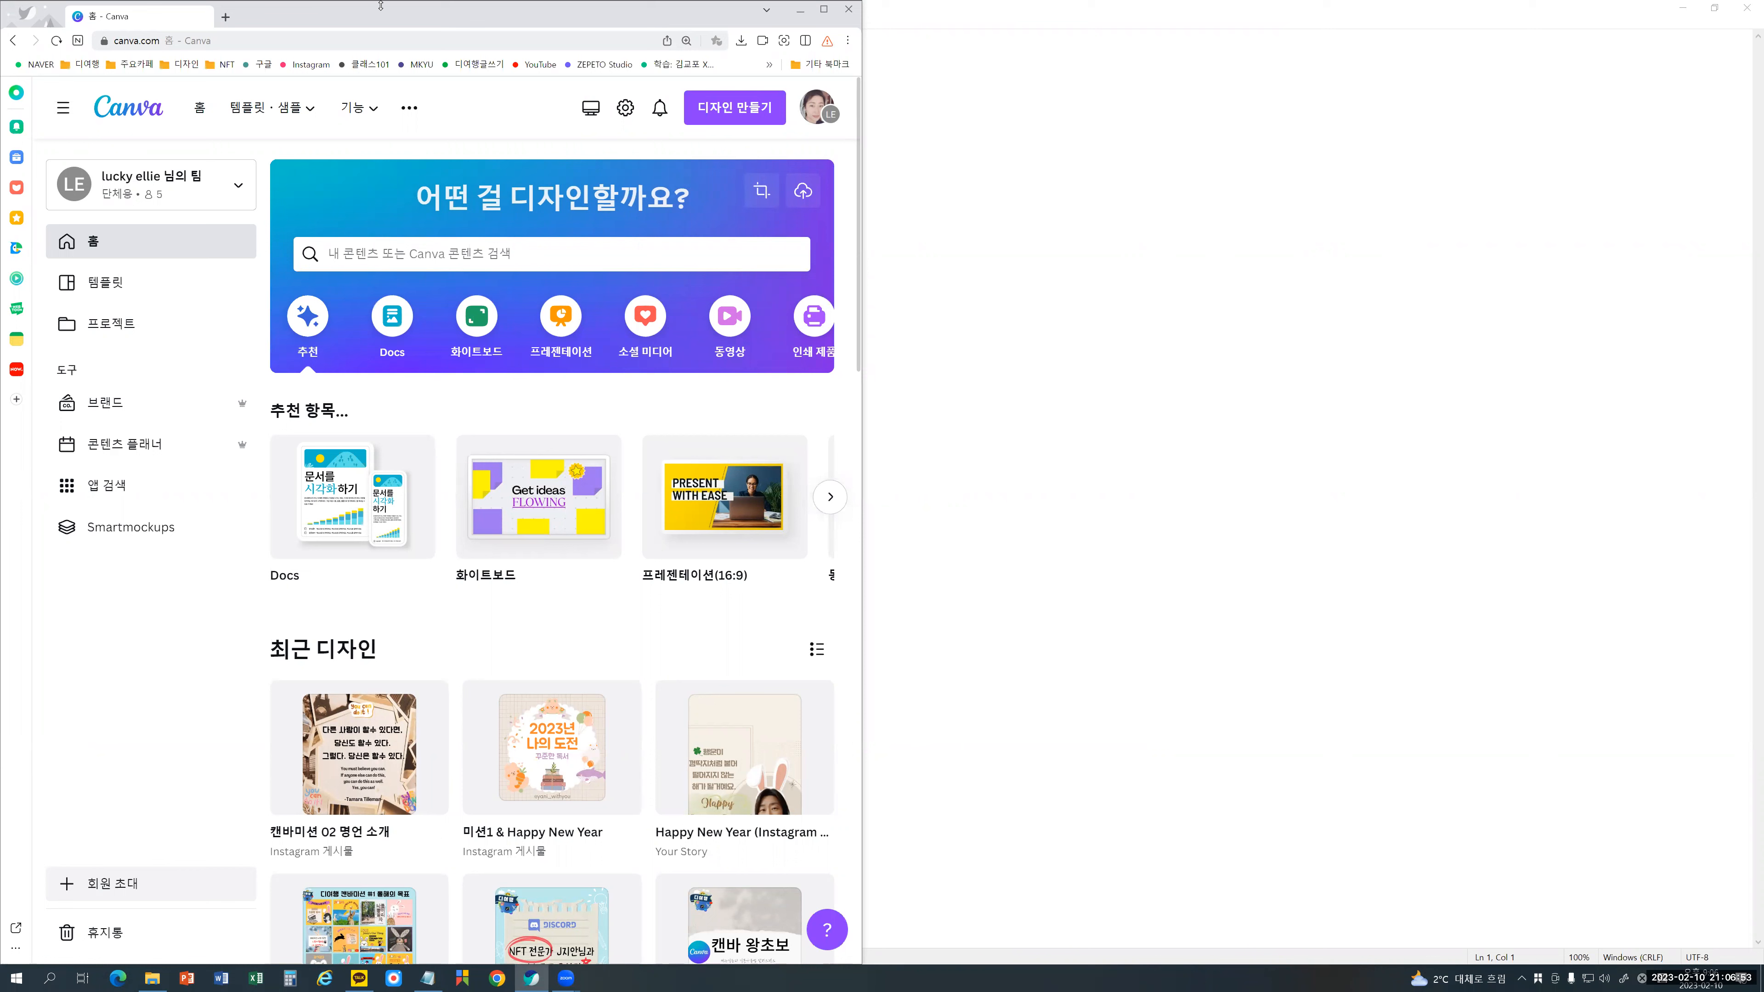
{"action": "key", "text": "super"}
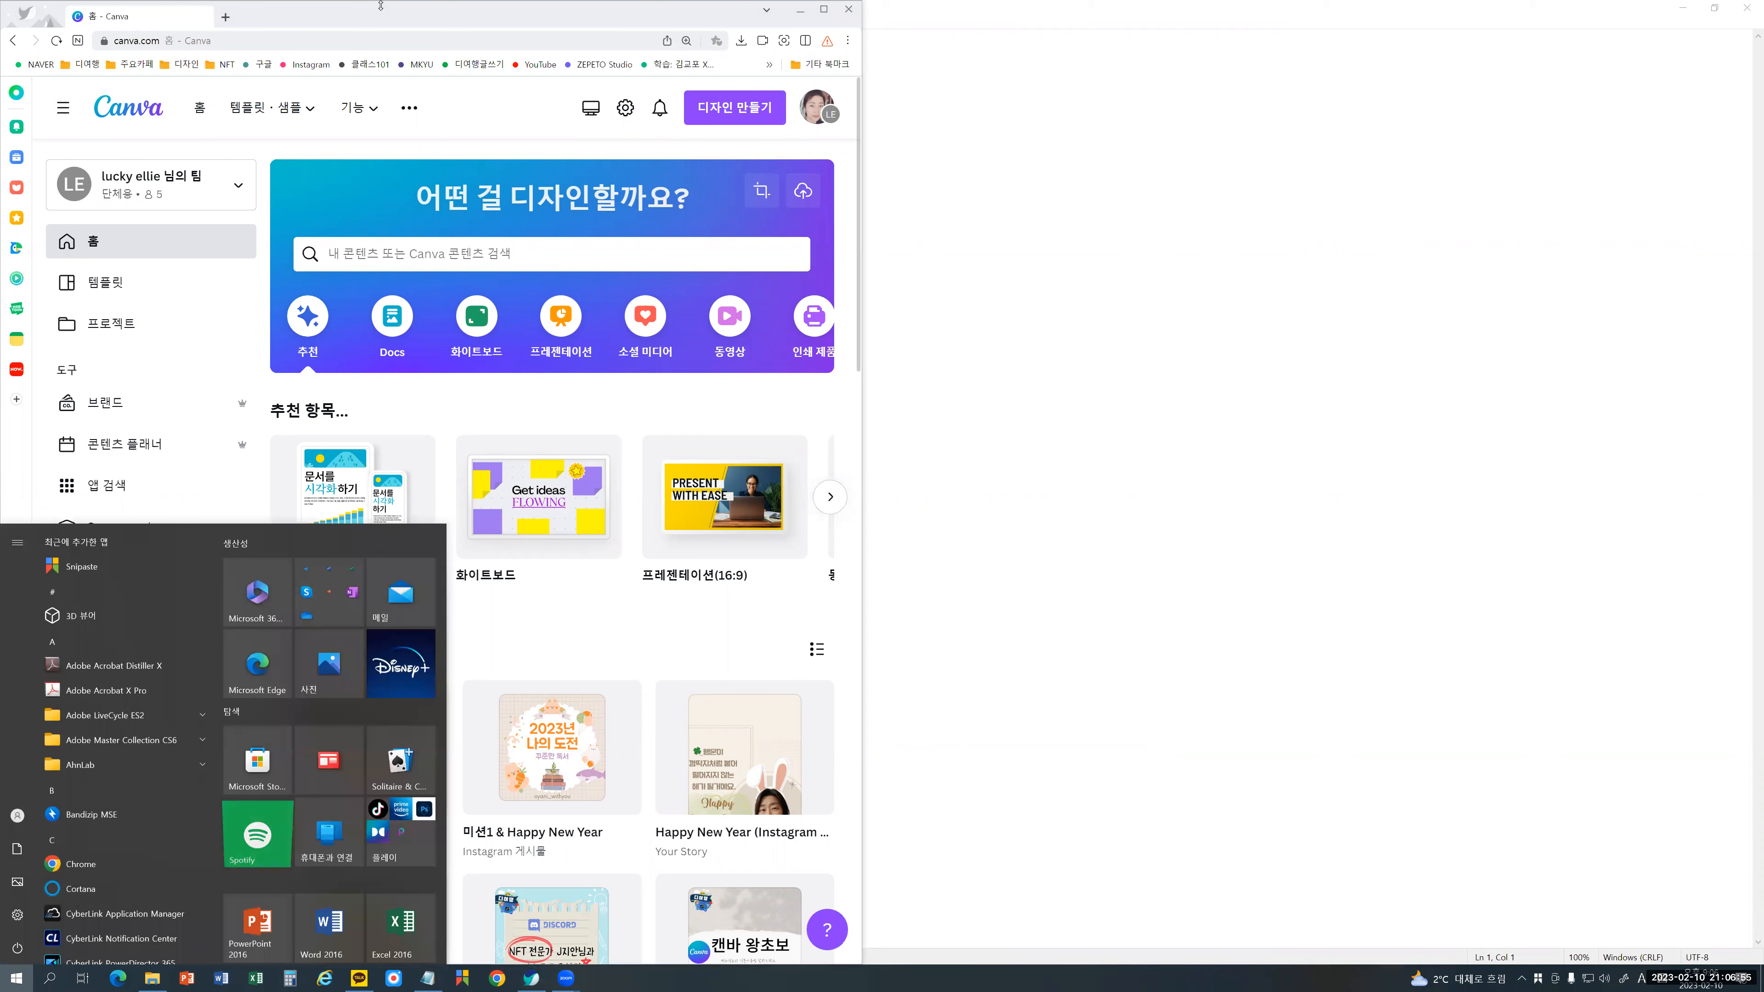
{"action": "key", "text": "super"}
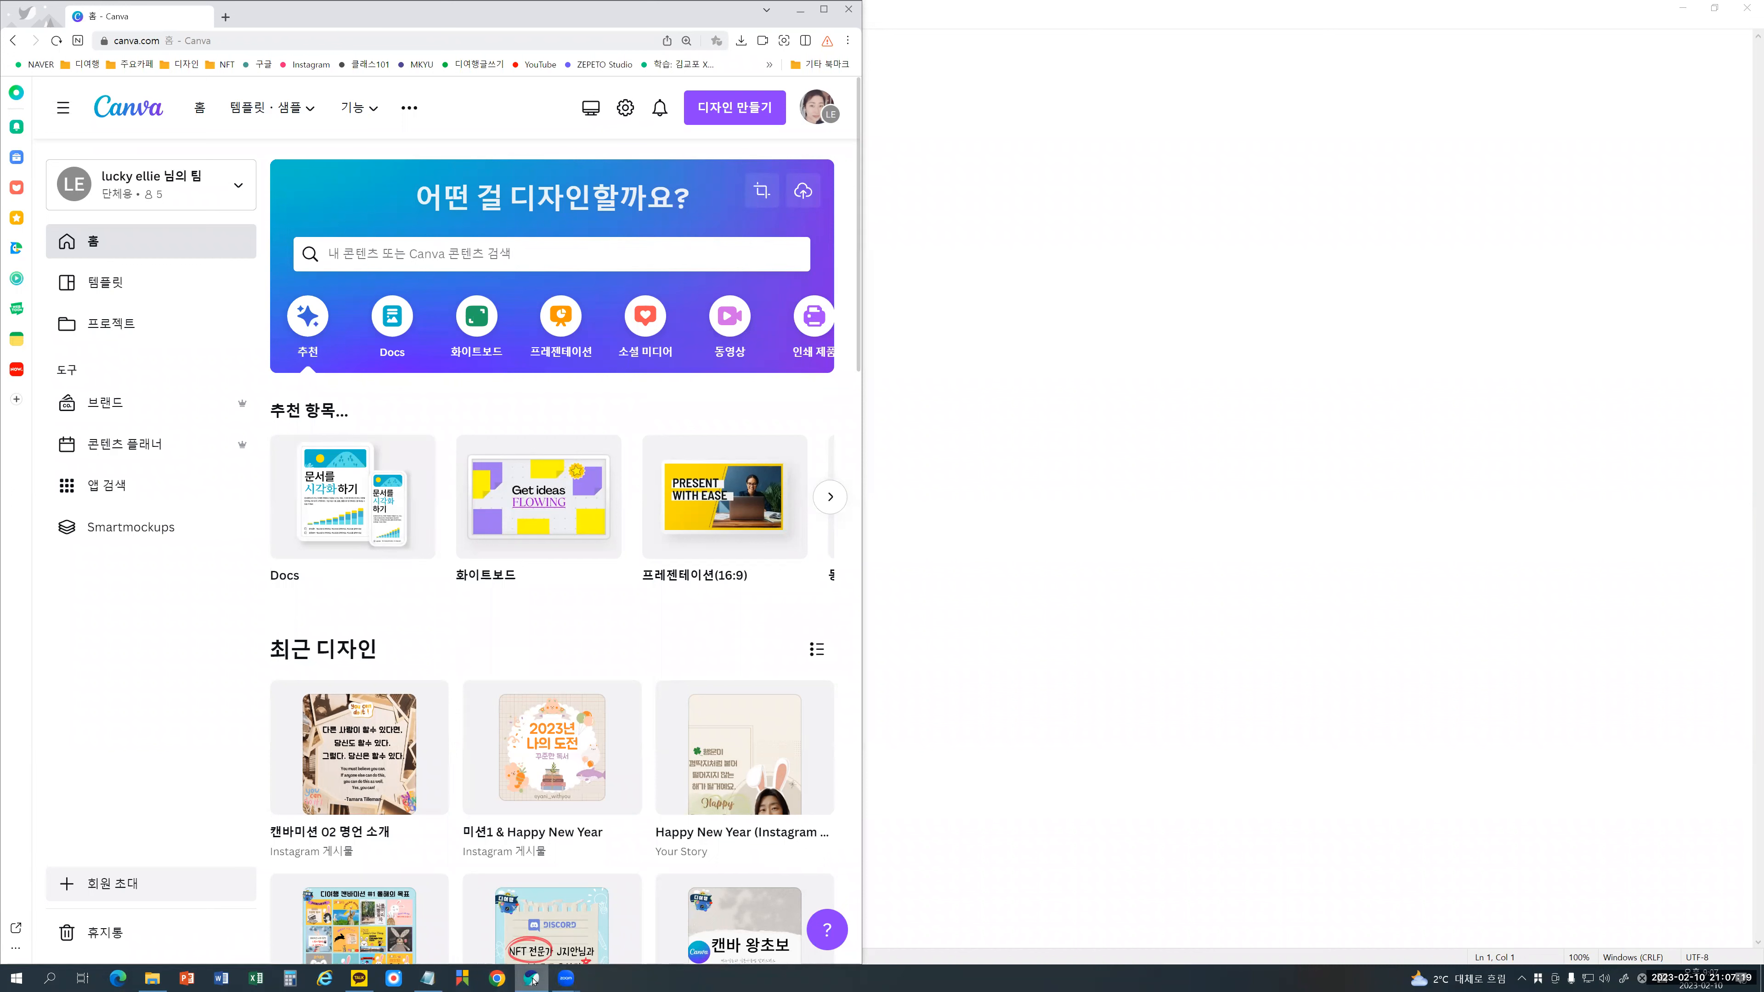
Step: Look through the open windows one by one in the task switcher
{"action": "mouse_move", "coordinate": [532, 980]}
{"action": "mouse_move", "coordinate": [763, 443]}
{"action": "key", "text": "alt+Tab"}
{"action": "key", "text": "alt+Tab"}
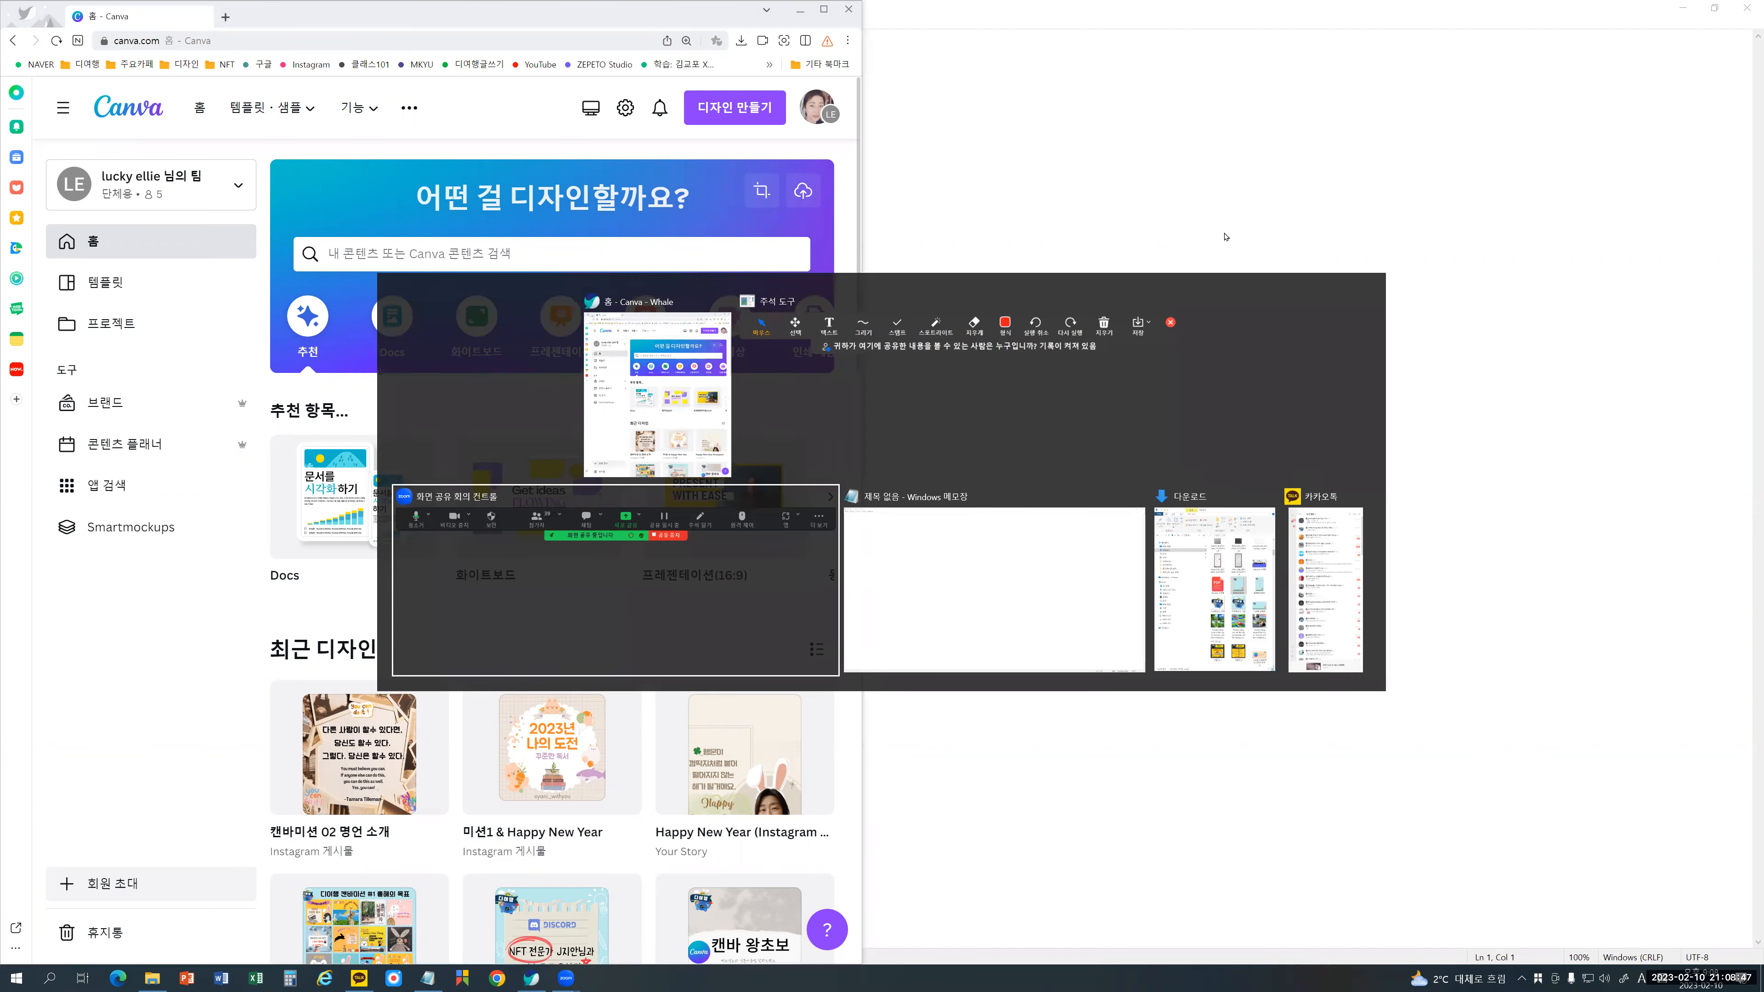
{"action": "key", "text": "alt+Tab"}
{"action": "key", "text": "alt+Tab"}
{"action": "key", "text": "alt+Tab"}
{"action": "key", "text": "alt+Tab"}
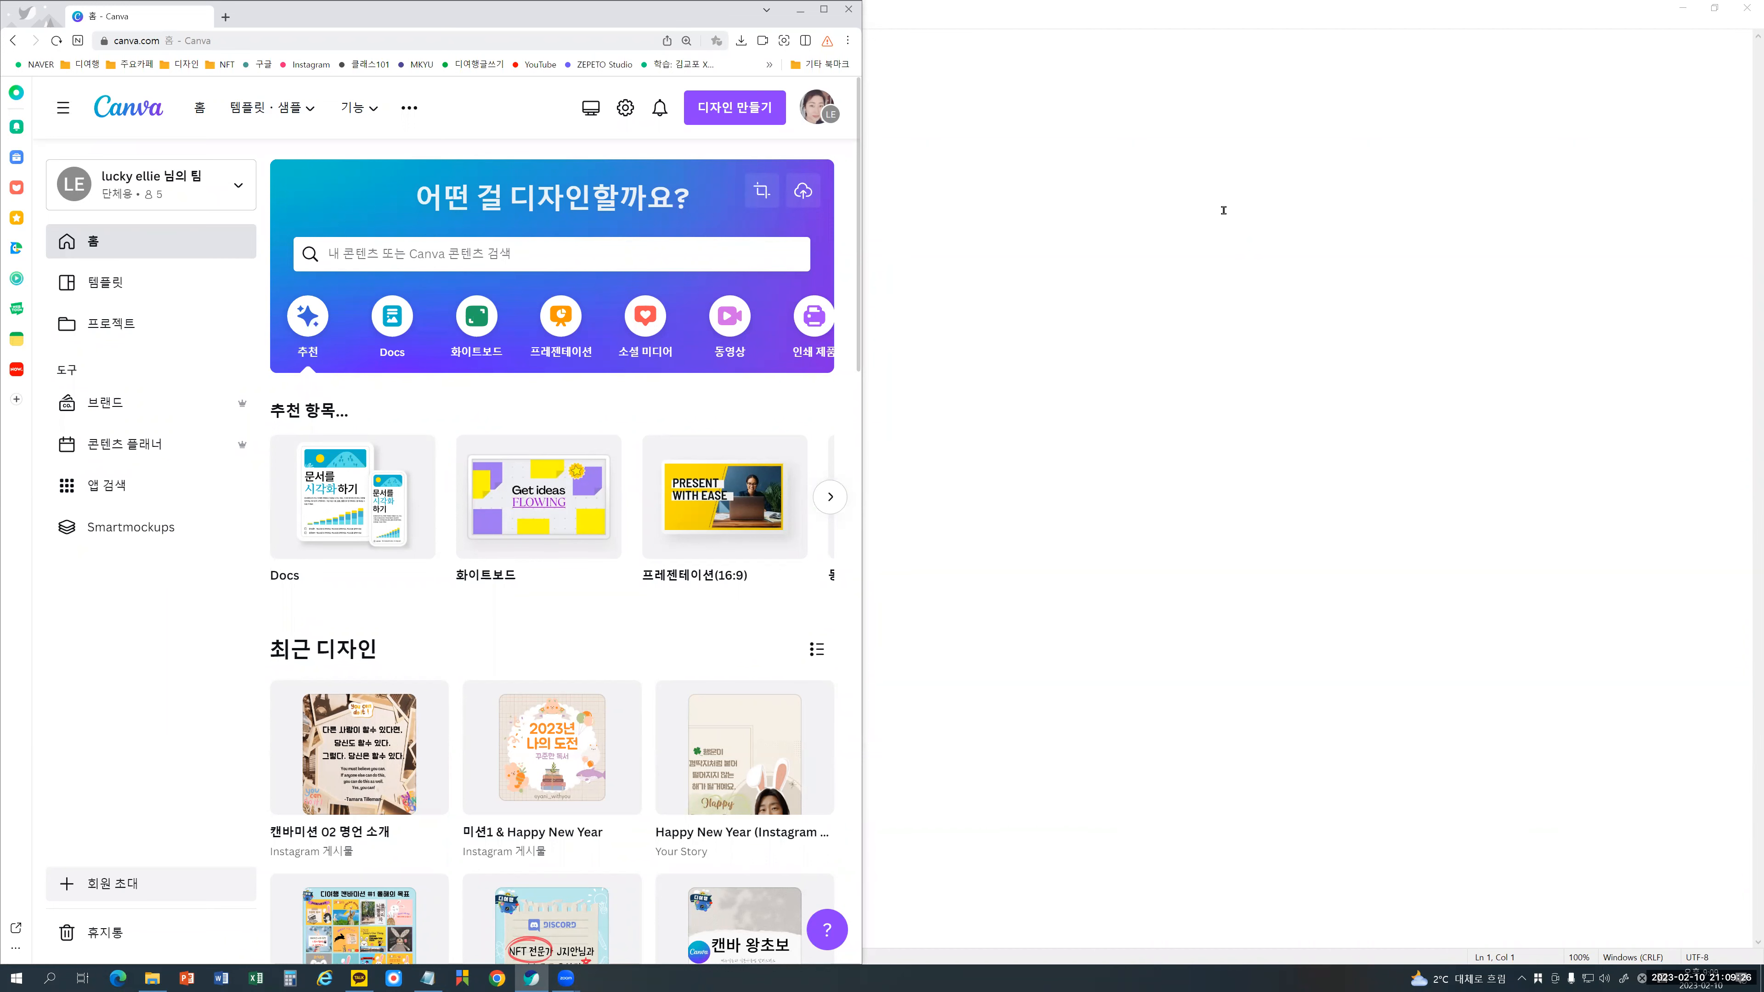
Step: Launch Samsung Flow, mirror the phone with Smart View, and place the phone window over the Canva window
{"action": "left_click", "coordinate": [54, 980]}
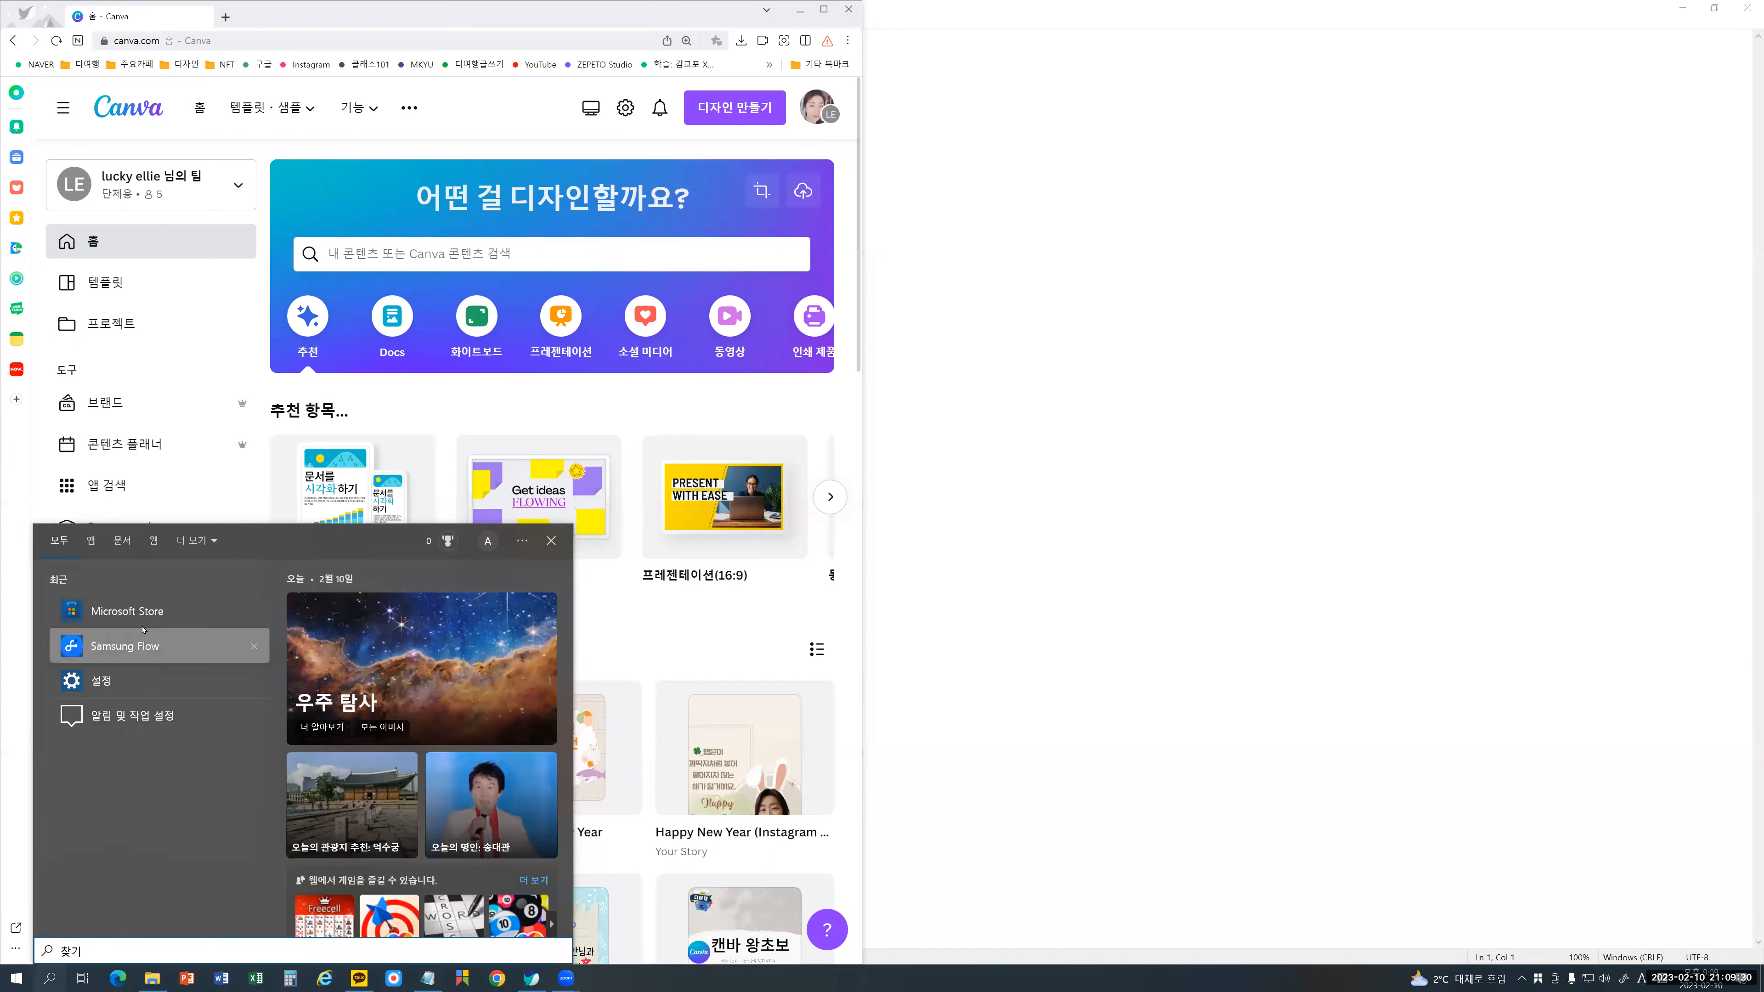
{"action": "left_click", "coordinate": [158, 654]}
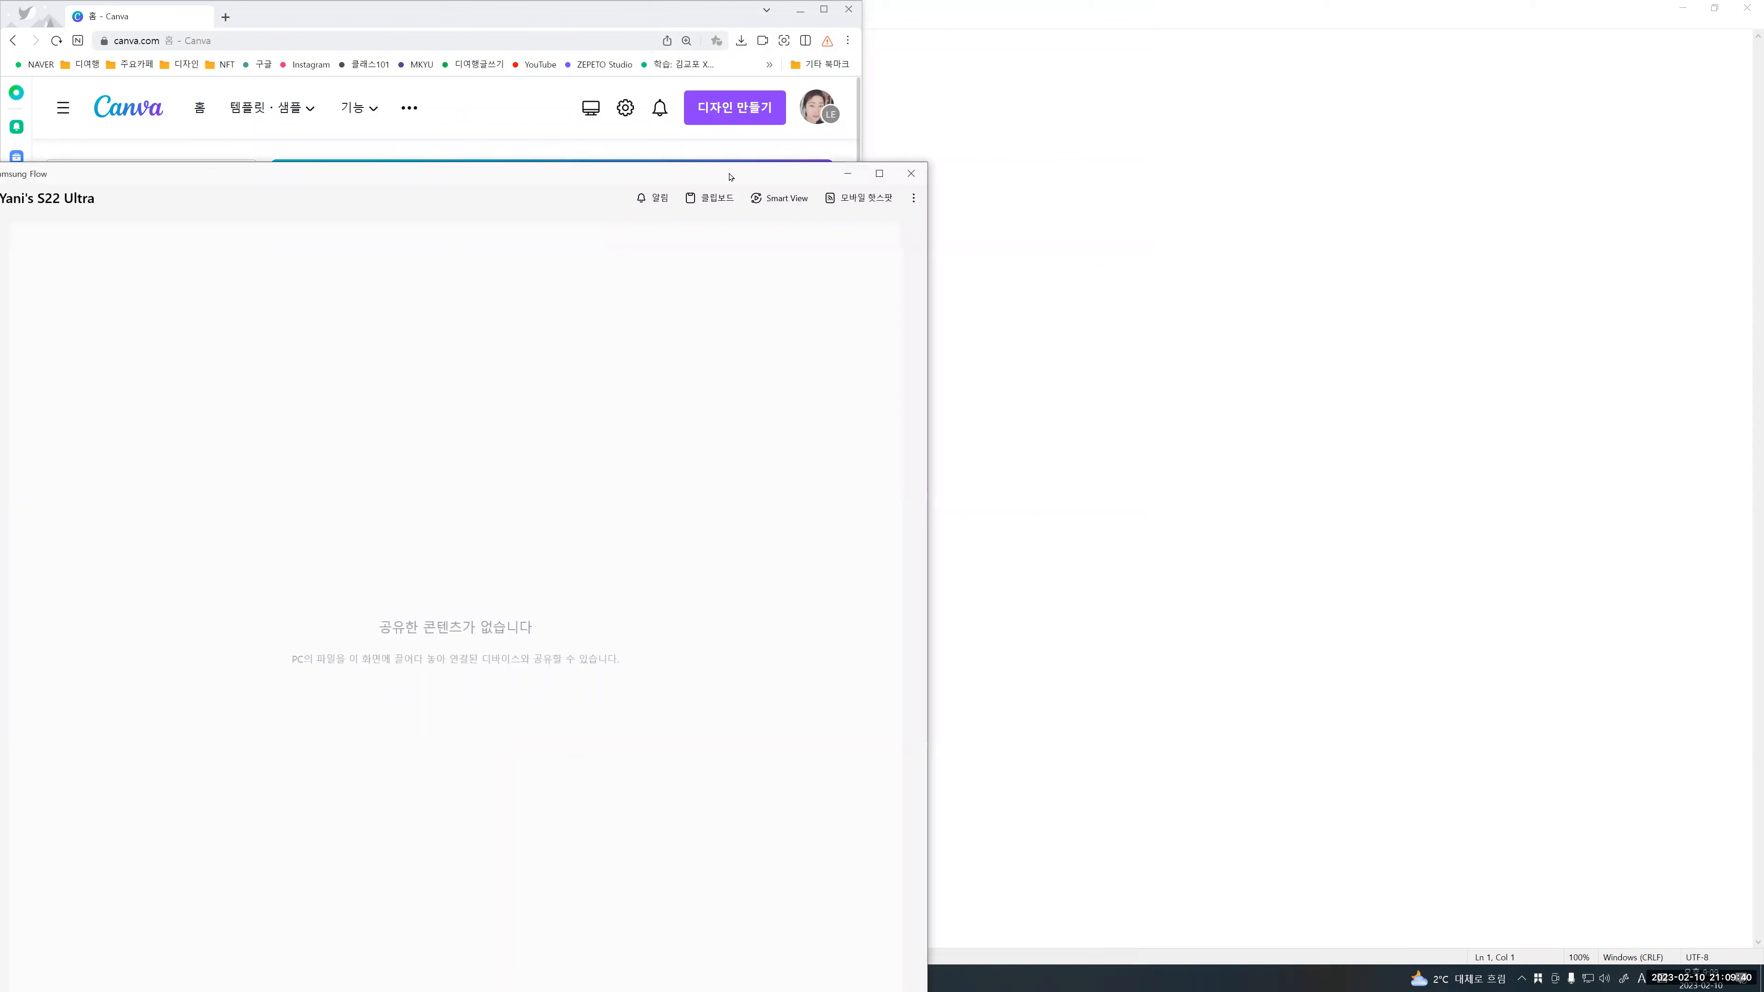
{"action": "left_click", "coordinate": [773, 198]}
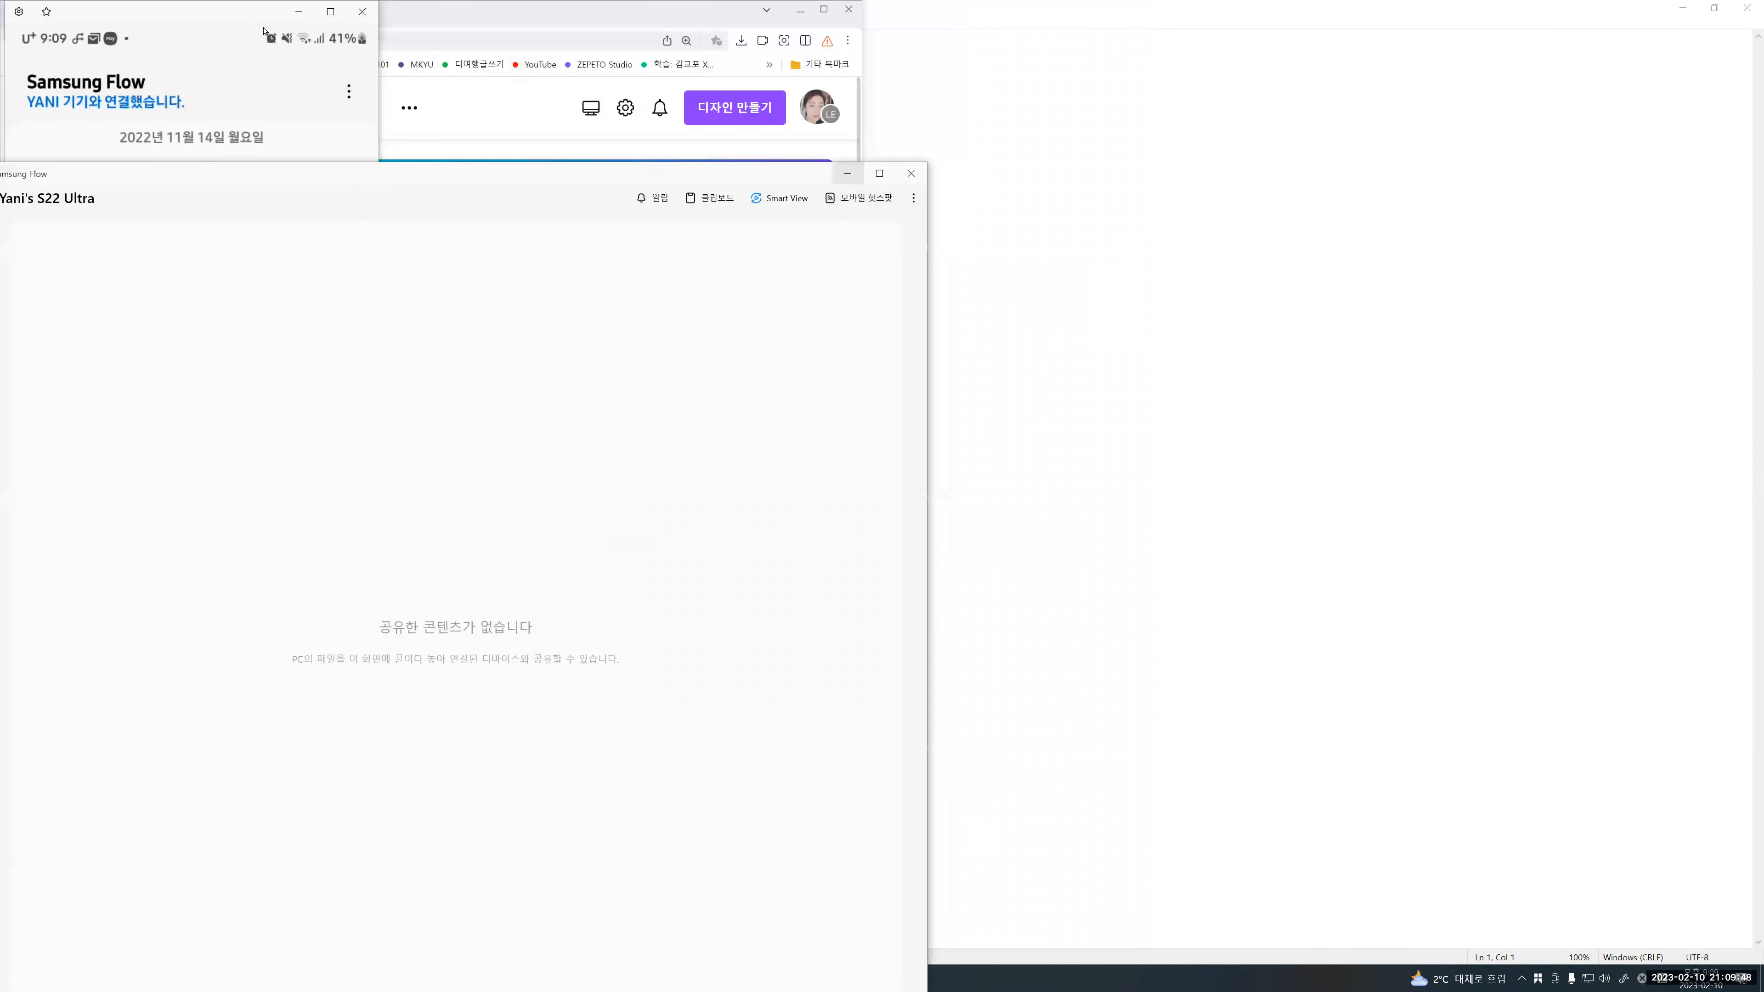
{"action": "left_click_drag", "start_coordinate": [250, 24], "coordinate": [296, 39]}
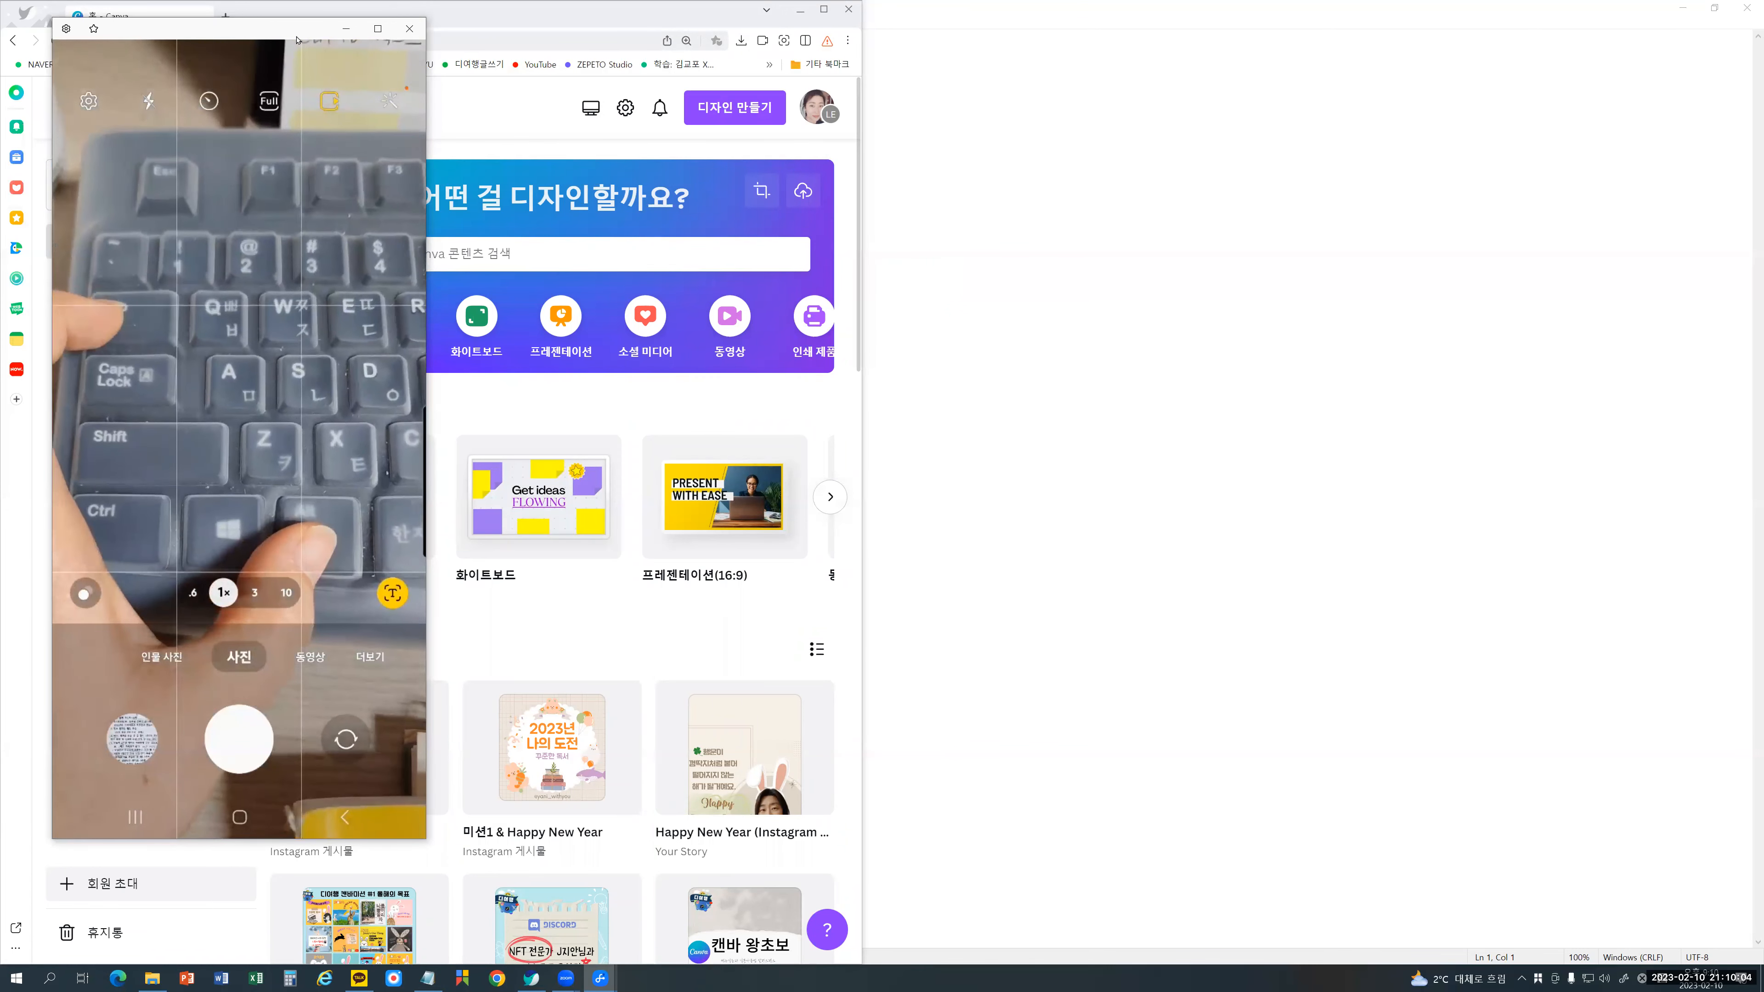
Step: Cycle through the open windows starting from the phone mirror, and bring the Canva window to the front
{"action": "key", "text": "alt+Tab"}
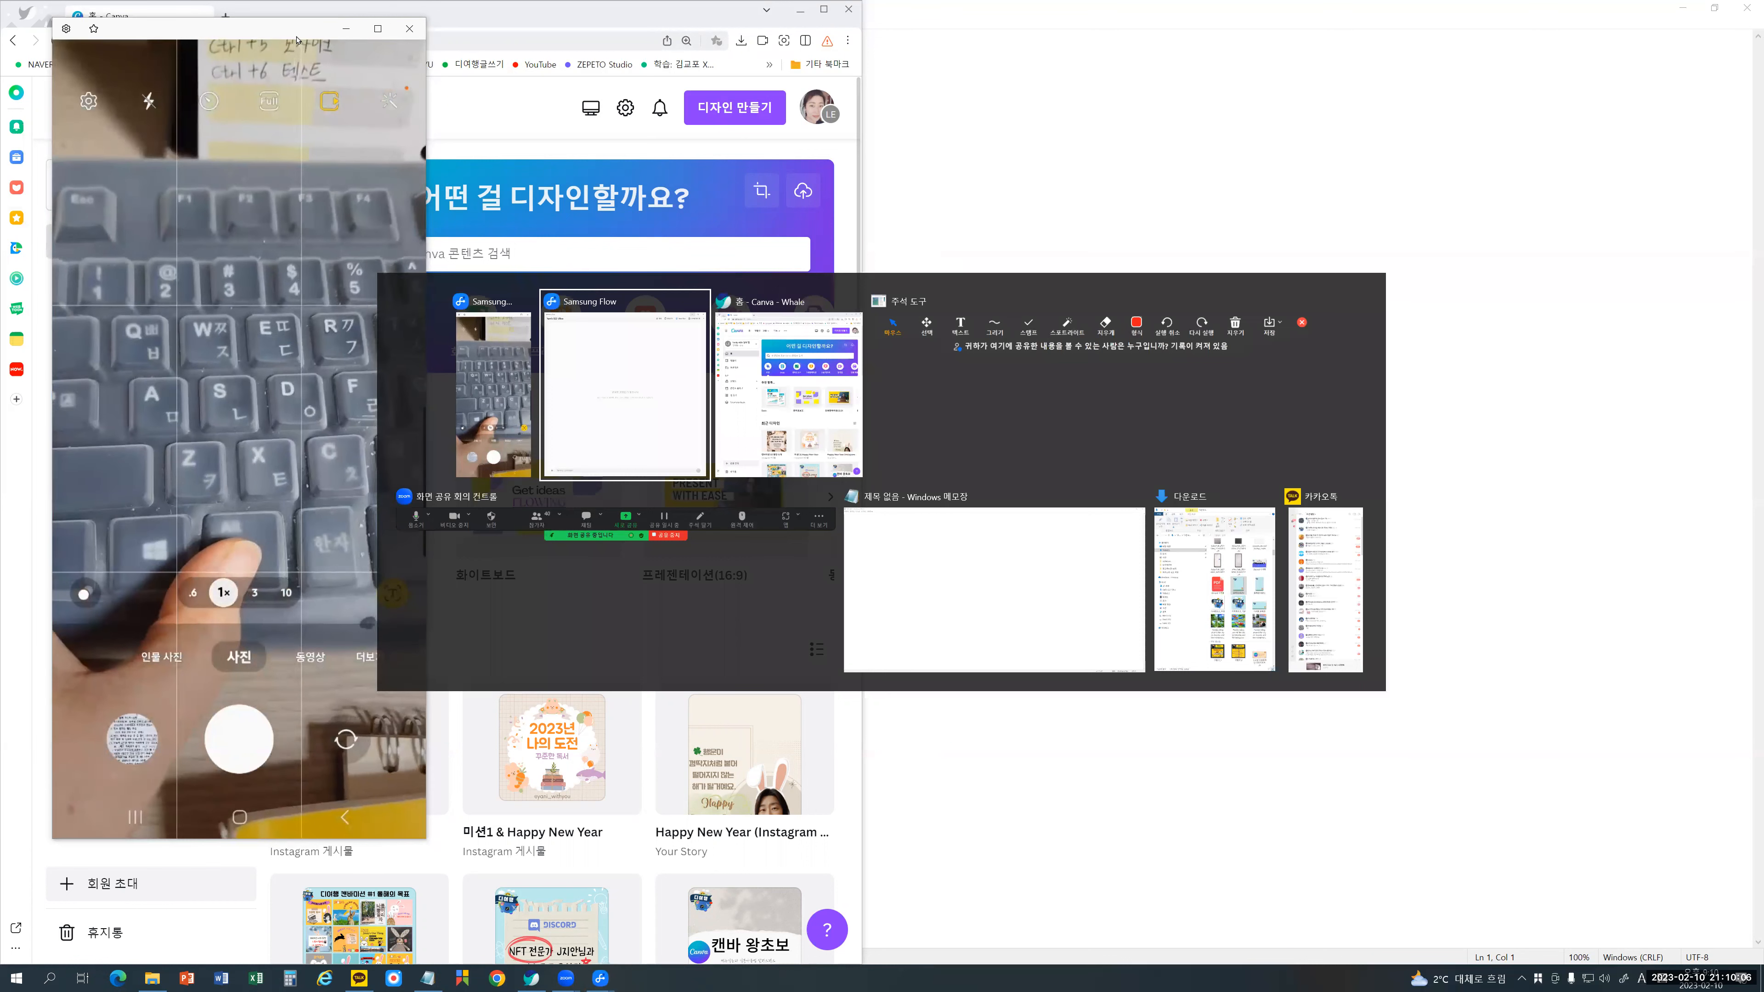
{"action": "key", "text": "alt+Tab"}
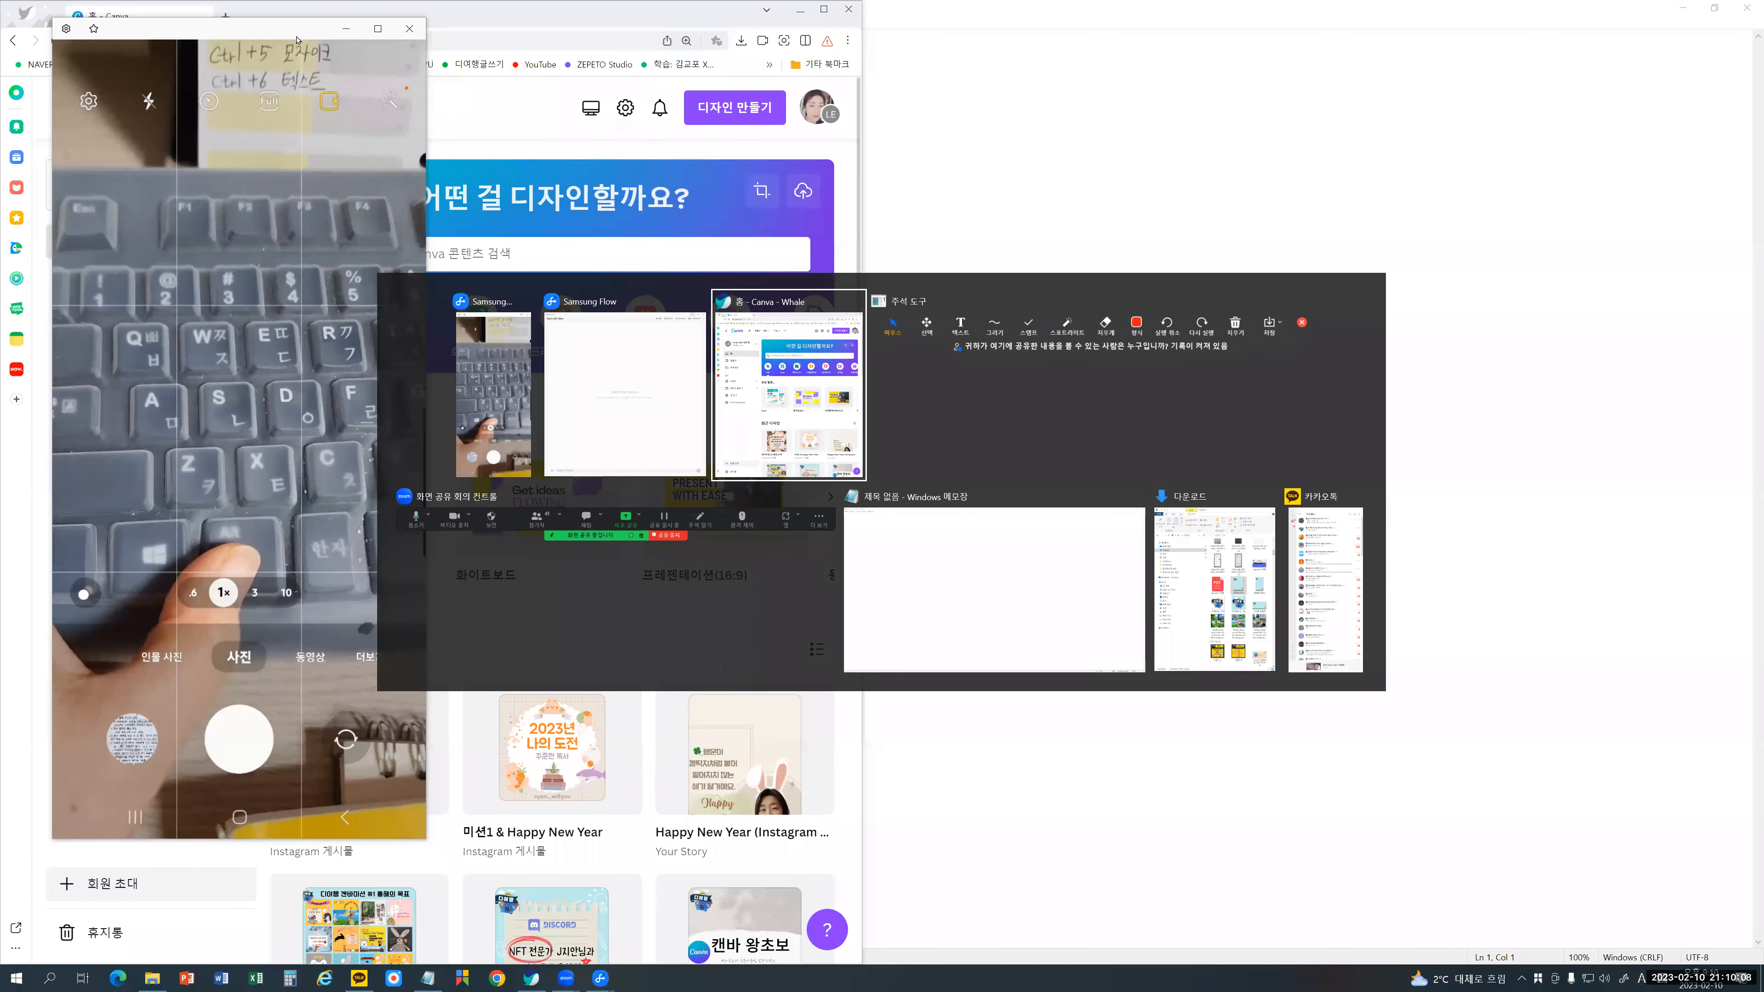
{"action": "key", "text": "alt+Tab"}
{"action": "key", "text": "alt+Tab"}
{"action": "key", "text": "alt+Tab"}
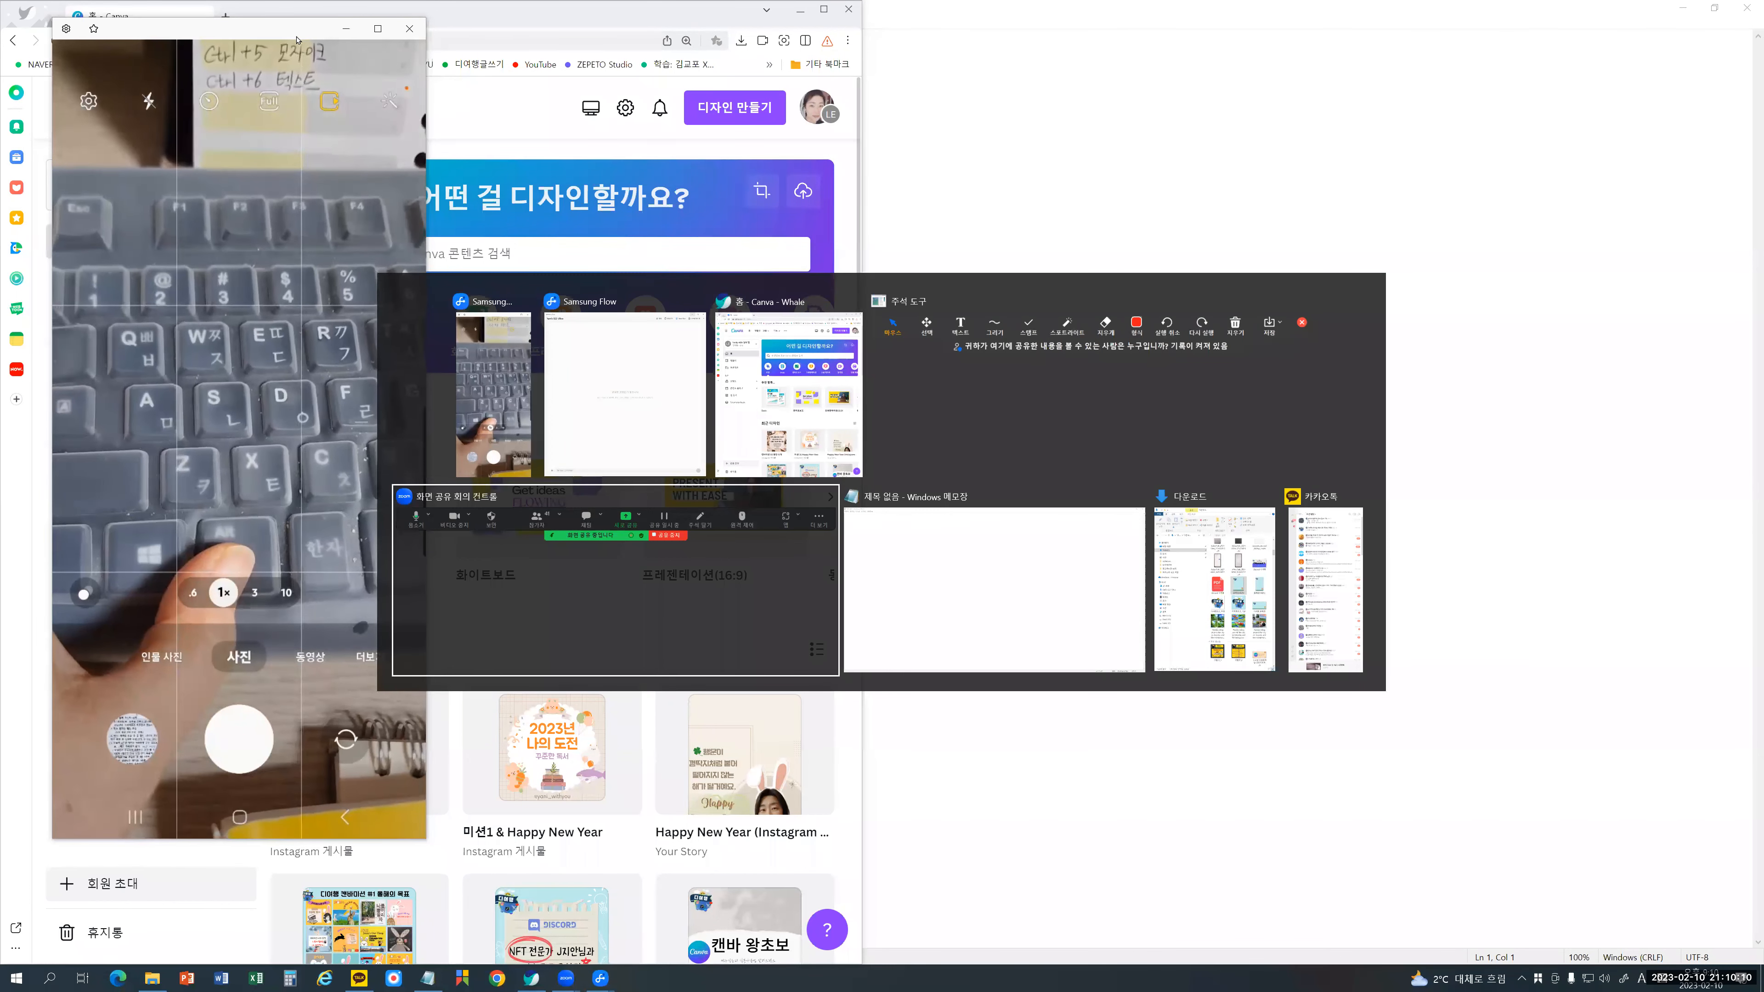
{"action": "key", "text": "alt+Tab"}
{"action": "key", "text": "alt+Tab"}
{"action": "key", "text": "alt+Tab"}
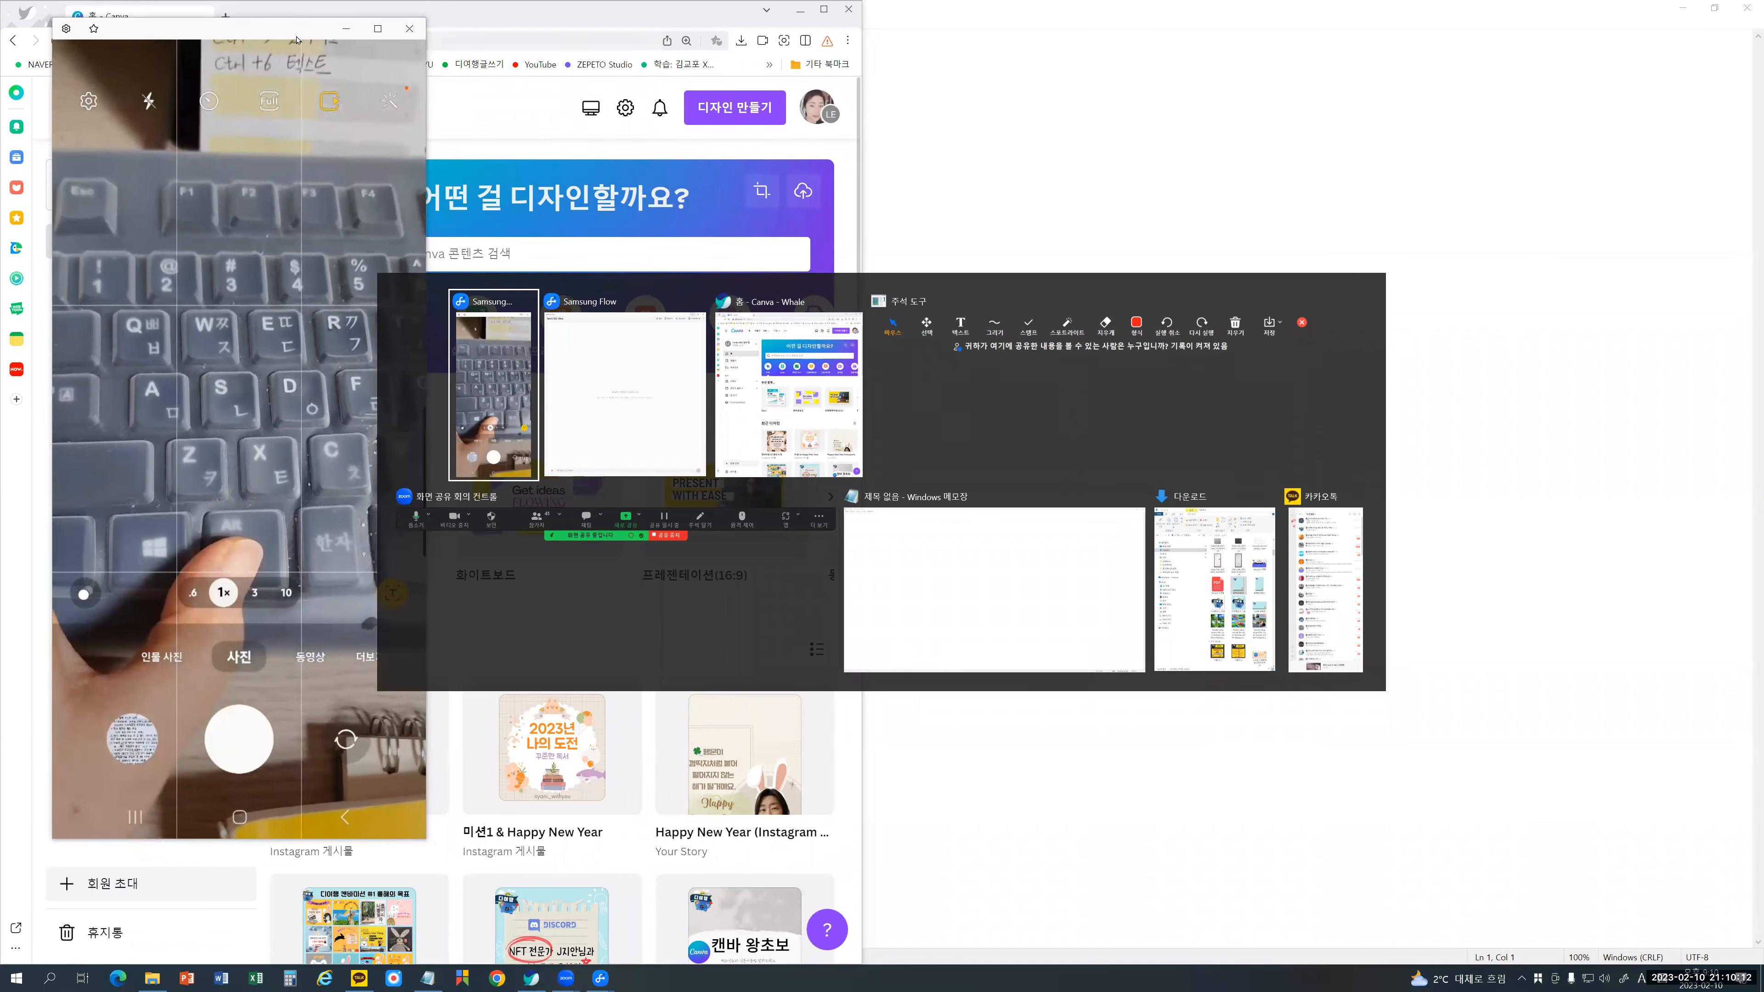
{"action": "key", "text": "alt+Tab"}
{"action": "key", "text": "alt+Tab"}
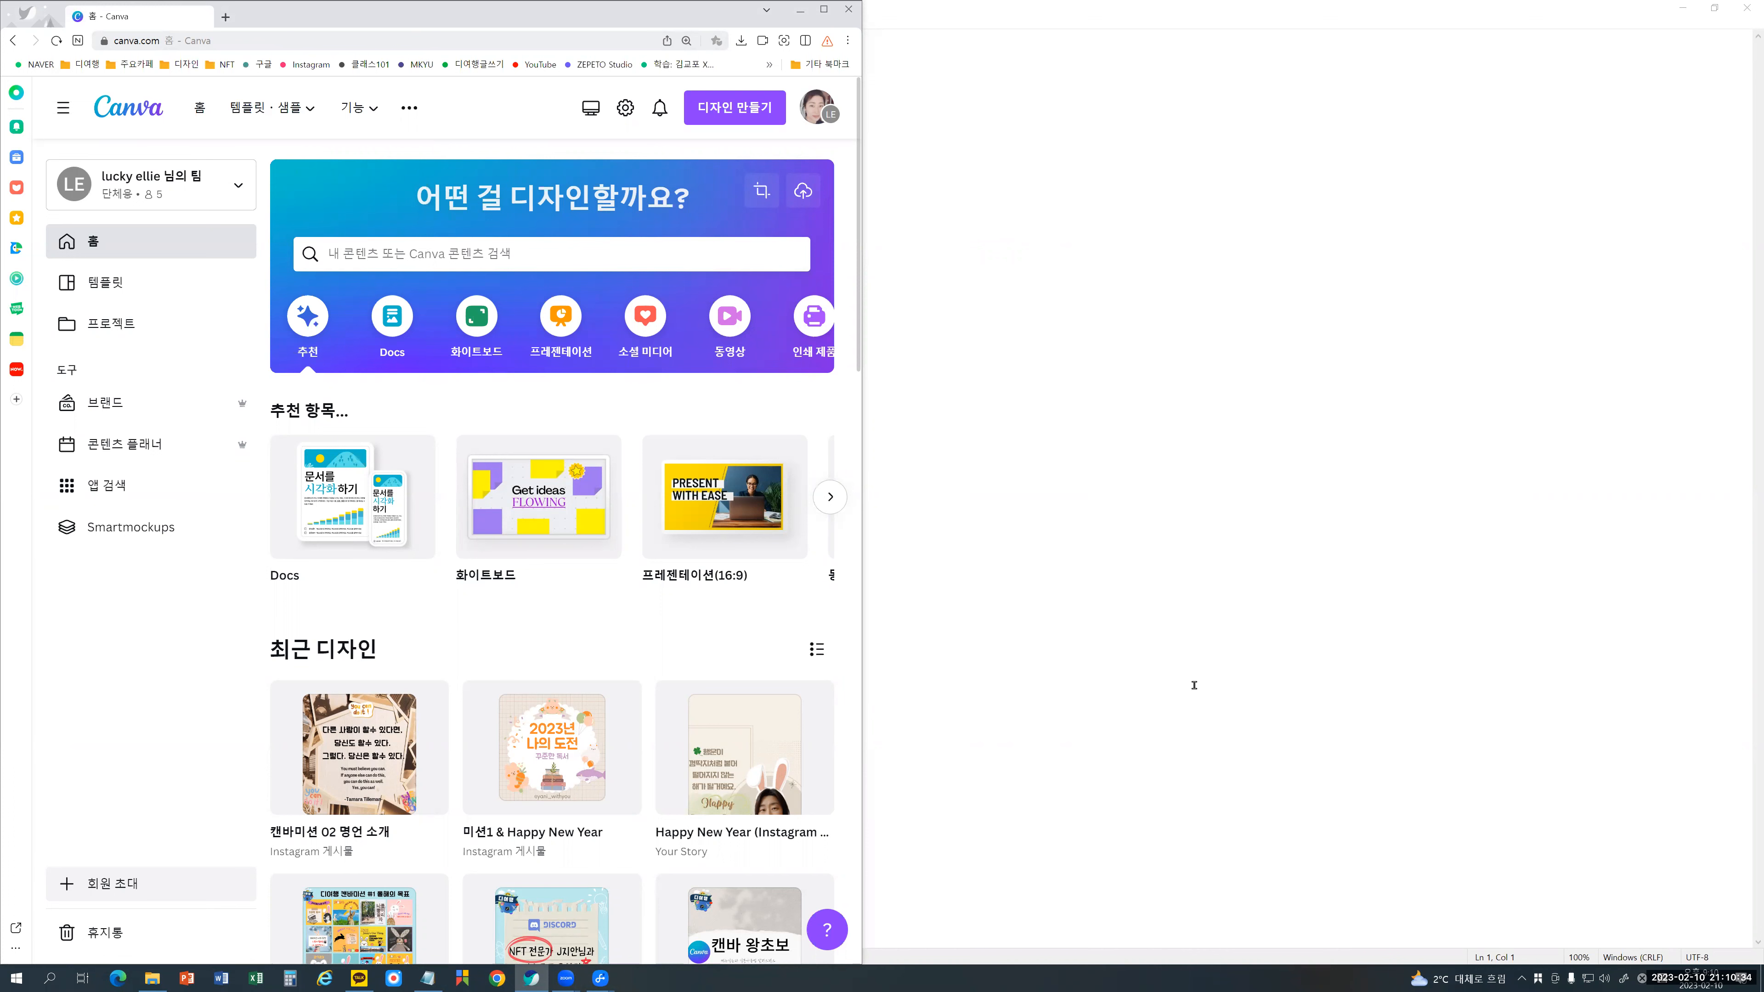
Step: Step repeatedly through every open window in the task switcher, and return to the Canva window
{"action": "key", "text": "alt+Tab"}
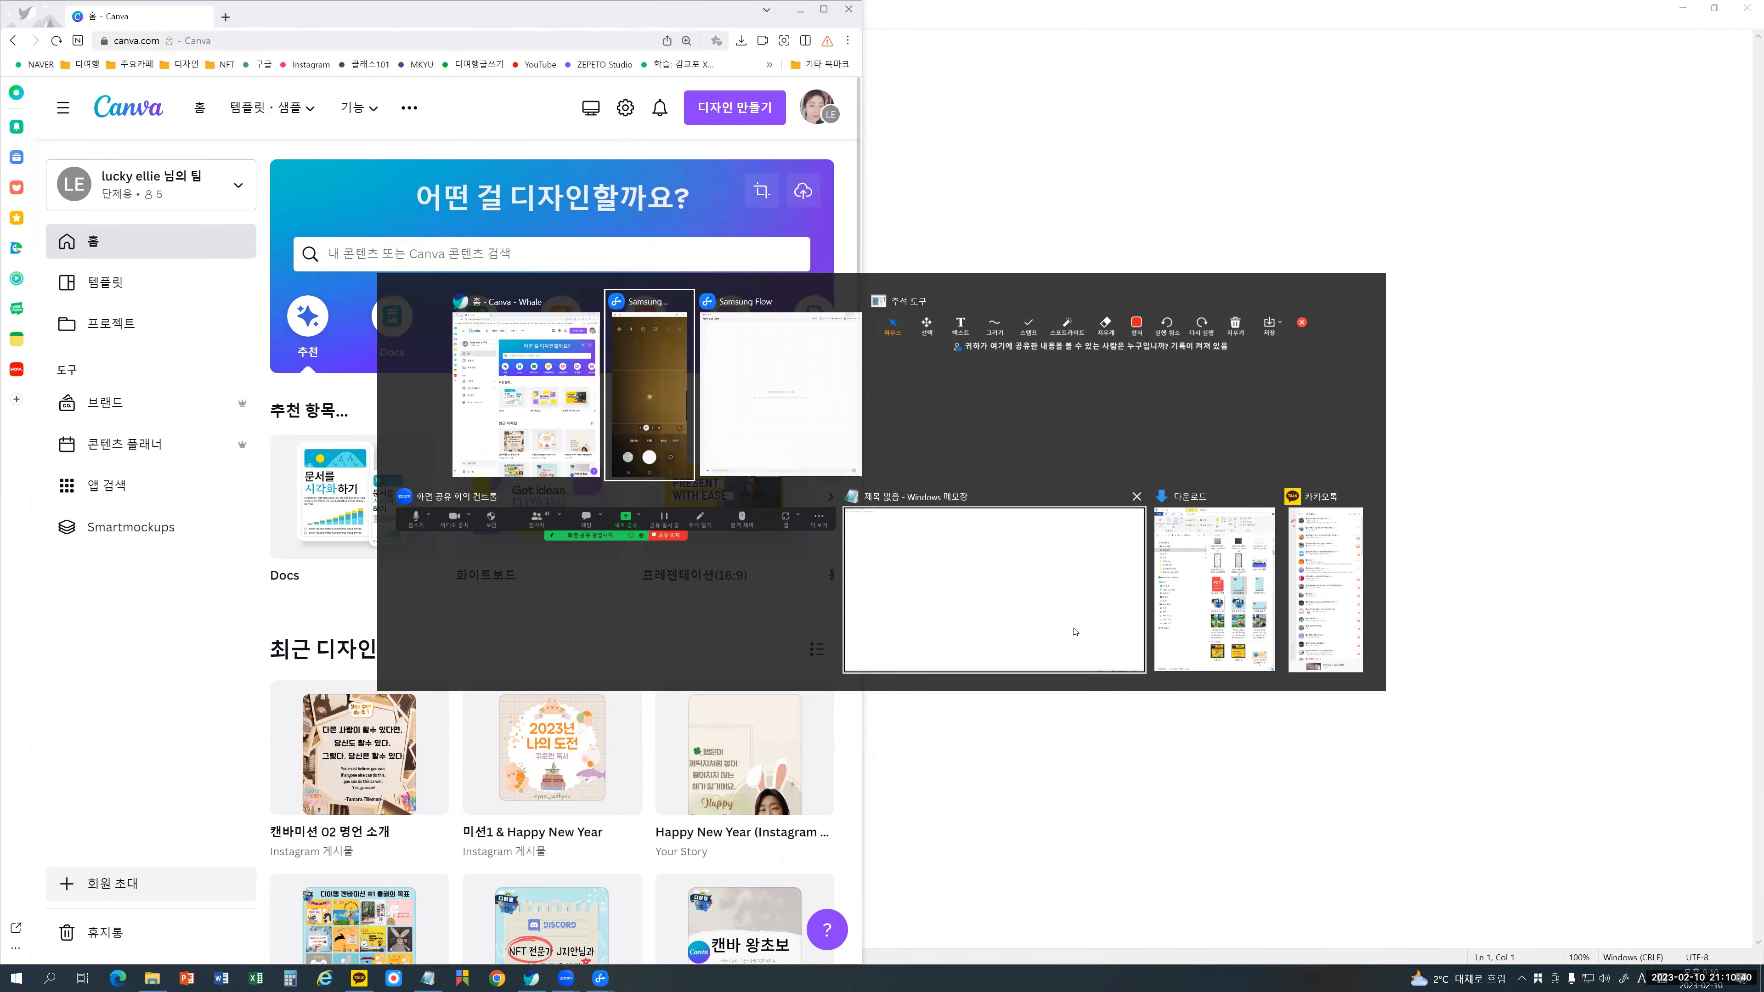
{"action": "key", "text": "alt+Tab"}
{"action": "key", "text": "alt+Tab"}
{"action": "key", "text": "alt+Tab"}
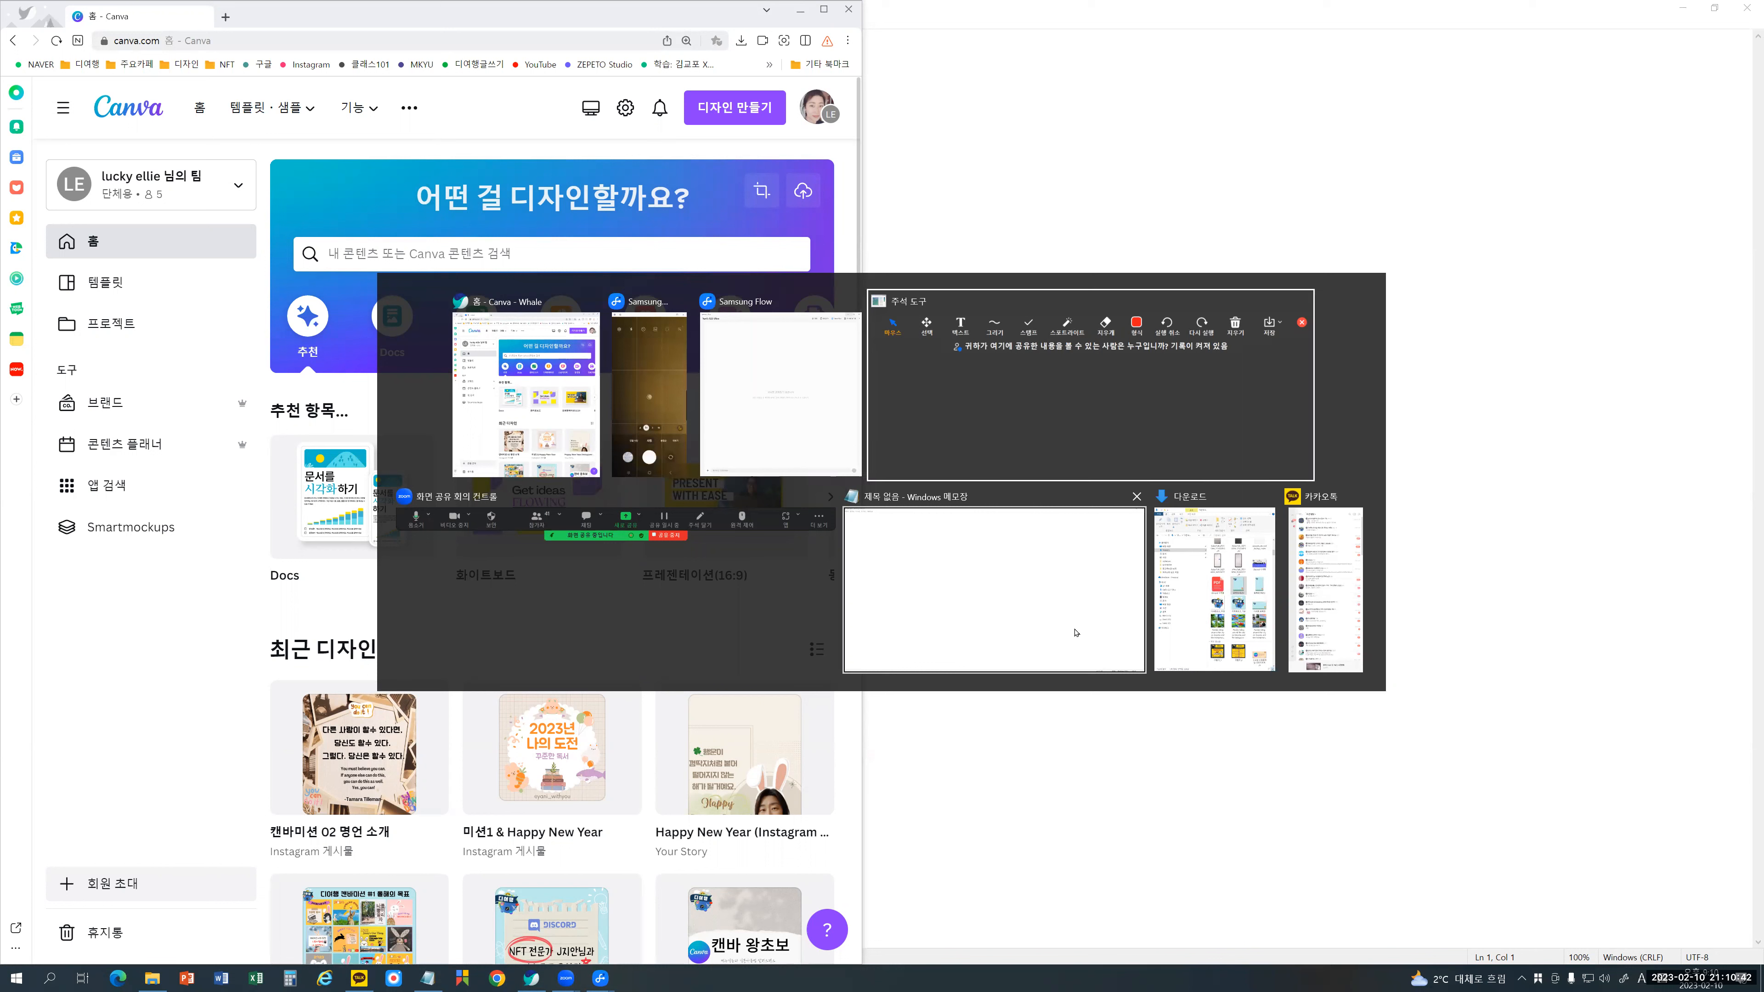
{"action": "key", "text": "alt+Tab"}
{"action": "key", "text": "alt+Tab"}
{"action": "key", "text": "alt+Tab"}
{"action": "key", "text": "alt+Tab"}
{"action": "key", "text": "alt+Tab"}
{"action": "key", "text": "alt+Tab"}
{"action": "key", "text": "alt+Tab"}
{"action": "key", "text": "alt+Tab"}
{"action": "key", "text": "alt+Tab"}
{"action": "key", "text": "alt+Tab"}
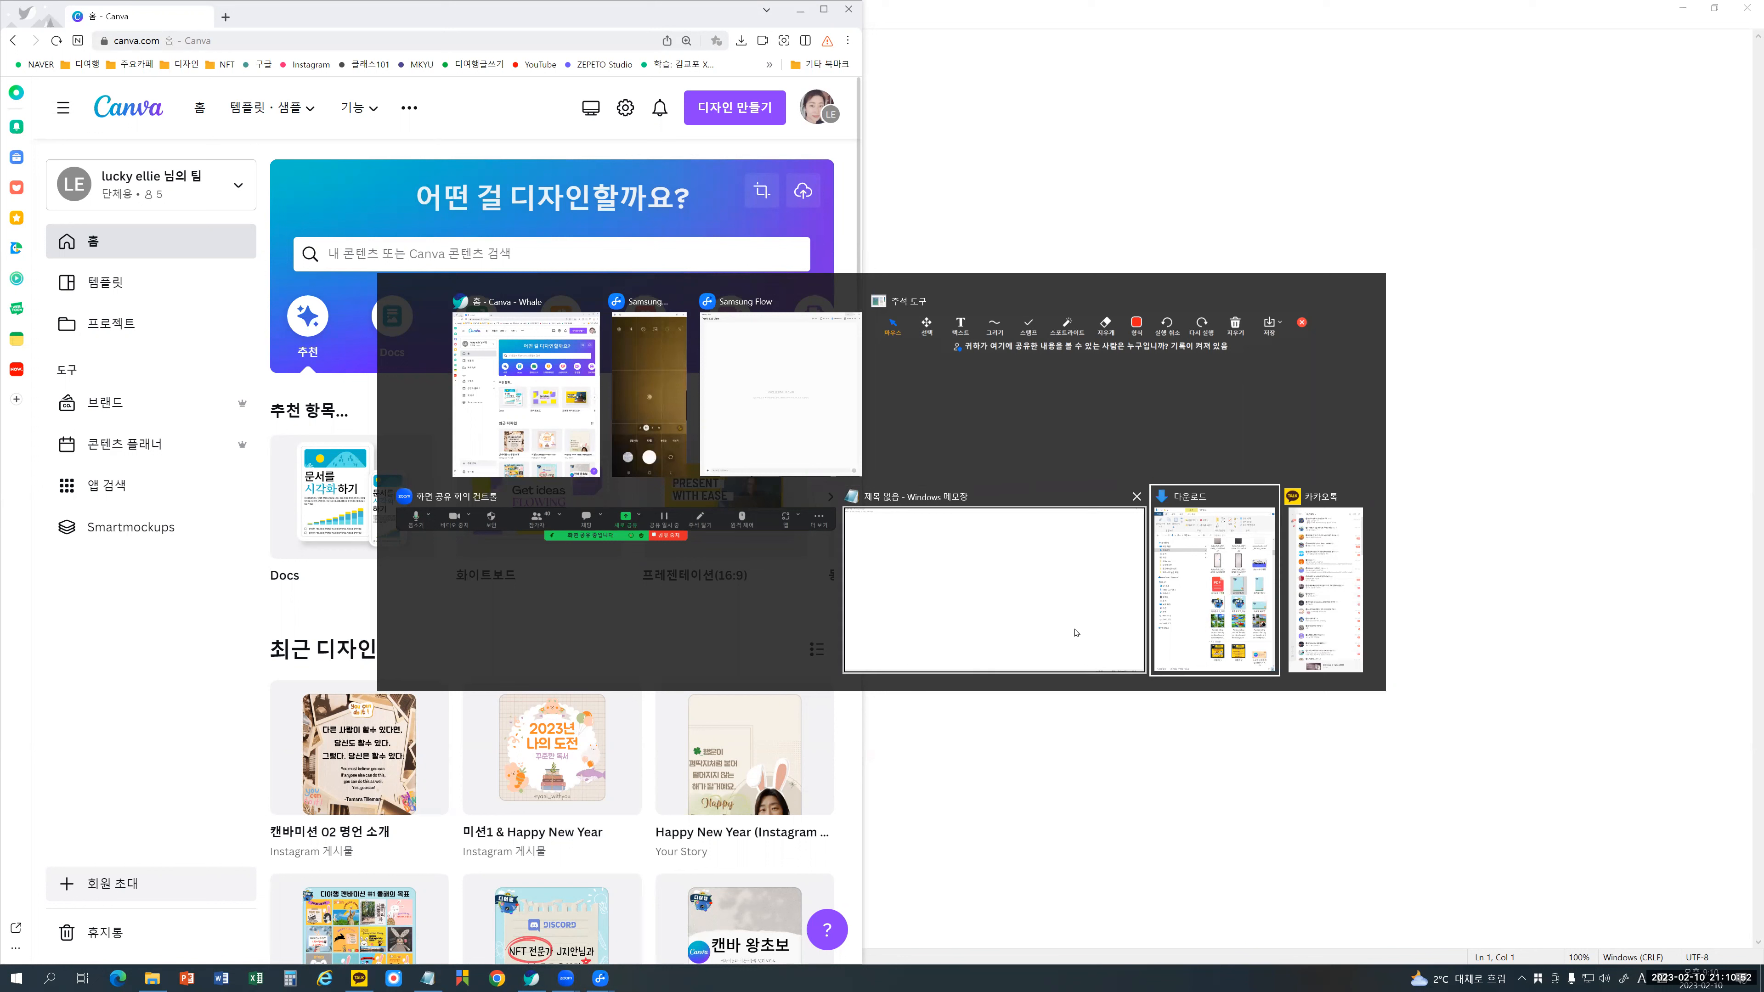
{"action": "key", "text": "alt+Tab"}
{"action": "key", "text": "alt+Tab"}
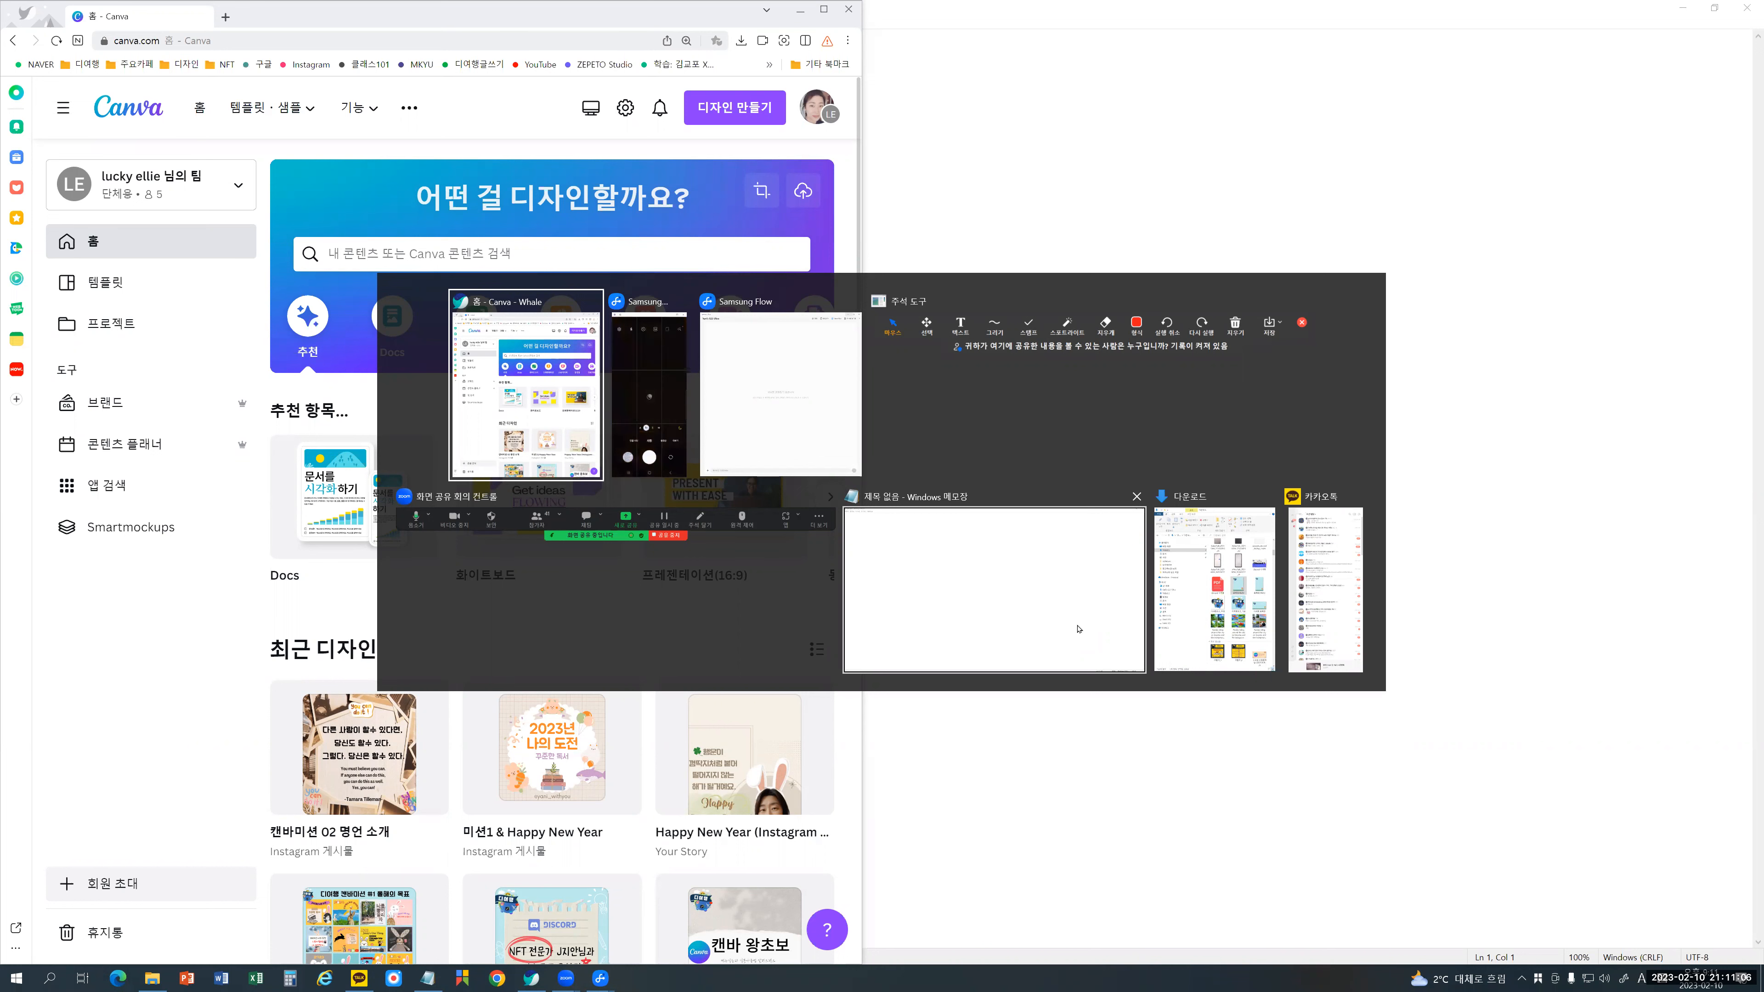
{"action": "key", "text": "alt"}
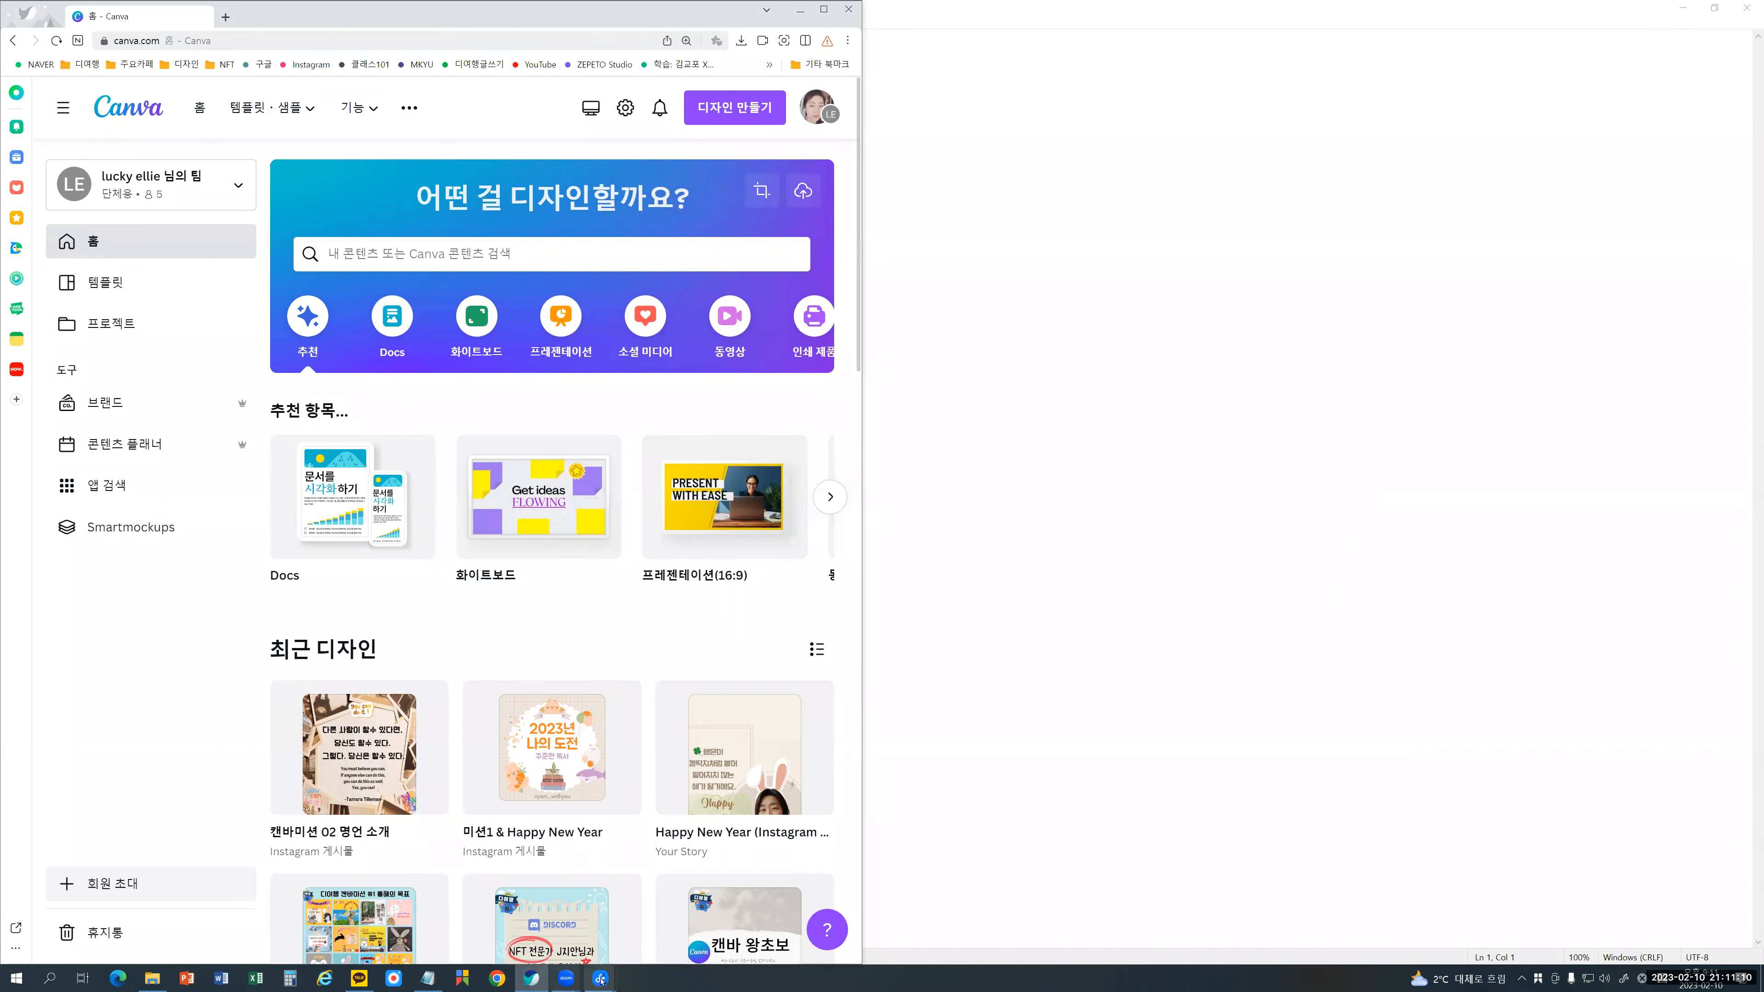
Step: Bring the Samsung Flow phone mirror to the front, and move through the open windows in the task switcher to the Canva window
{"action": "mouse_move", "coordinate": [601, 980]}
{"action": "left_click", "coordinate": [655, 864]}
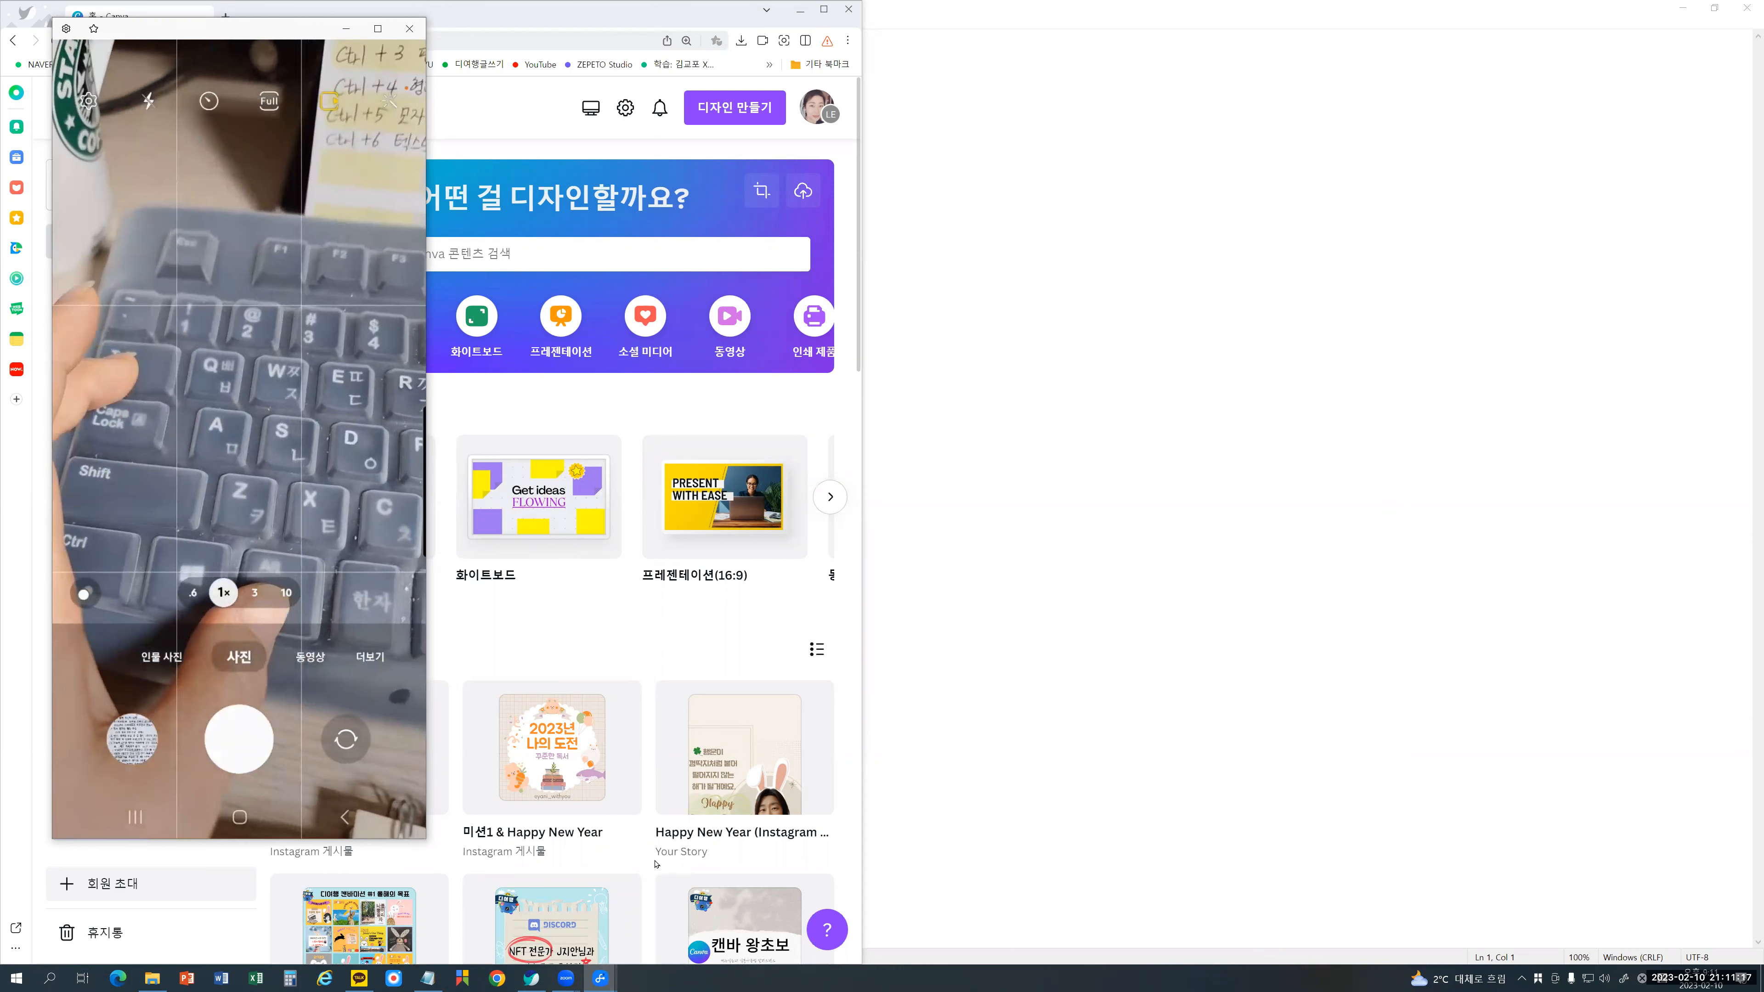
{"action": "key", "text": "alt+Tab"}
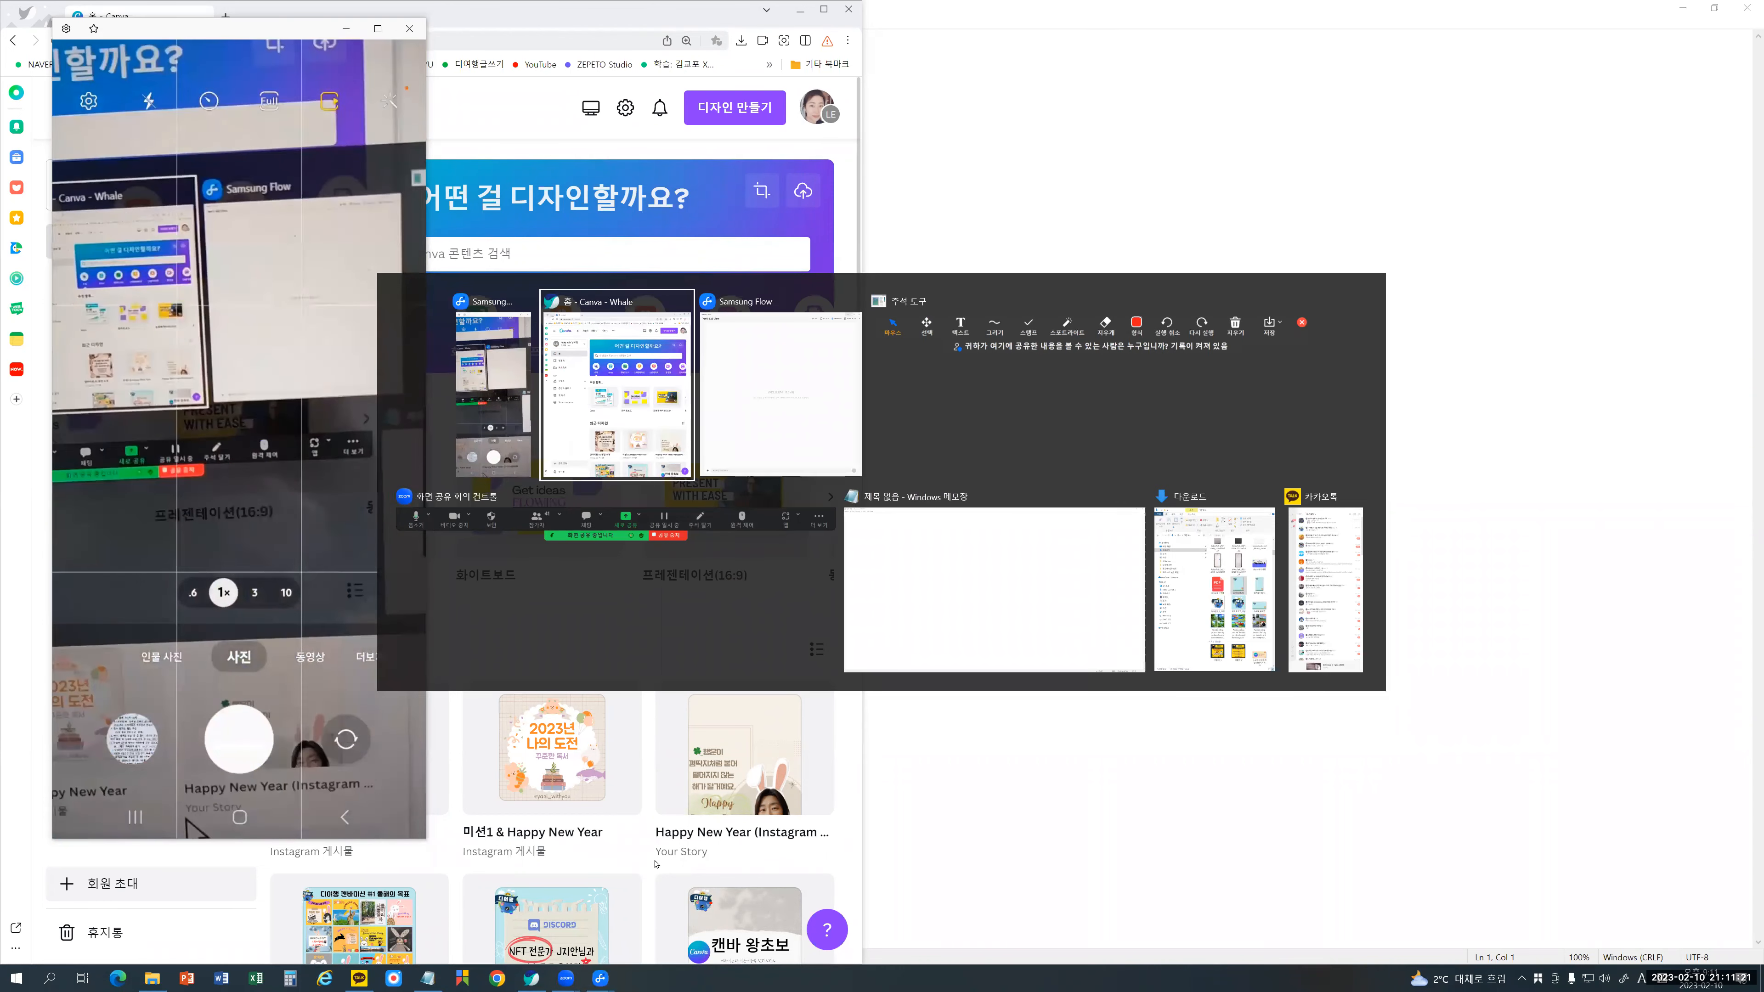
{"action": "key", "text": "alt+Tab"}
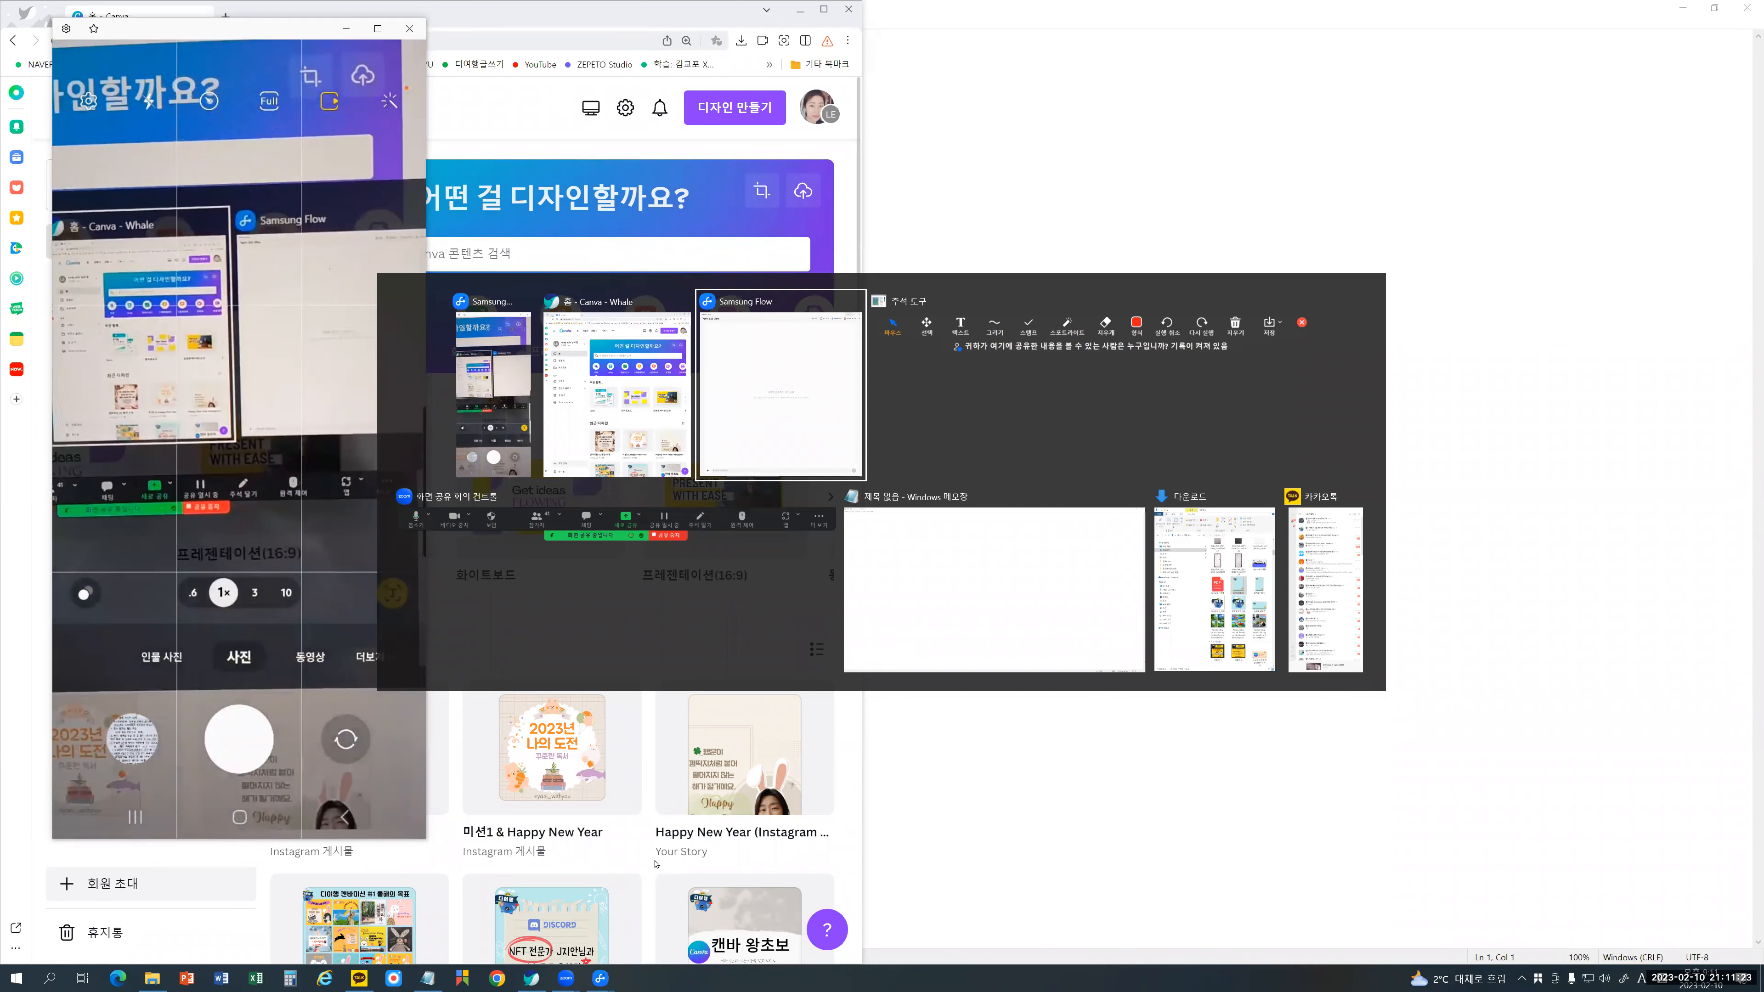
{"action": "key", "text": "alt+Tab"}
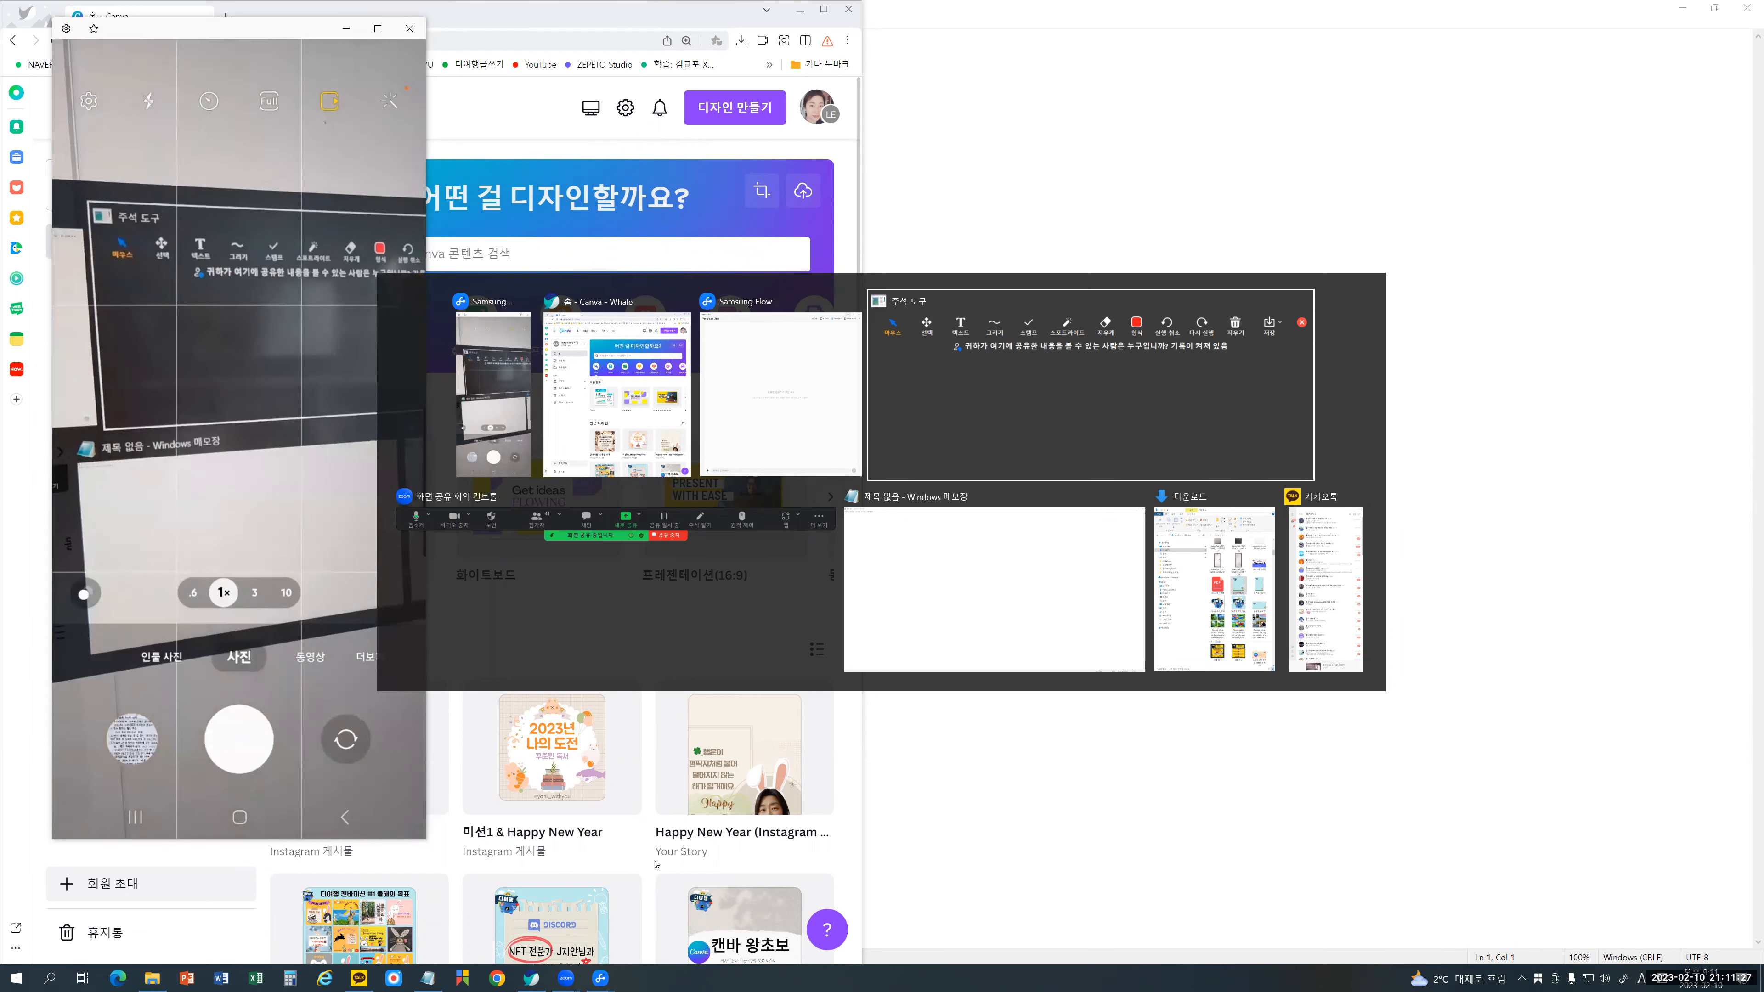
{"action": "key", "text": "alt+Tab"}
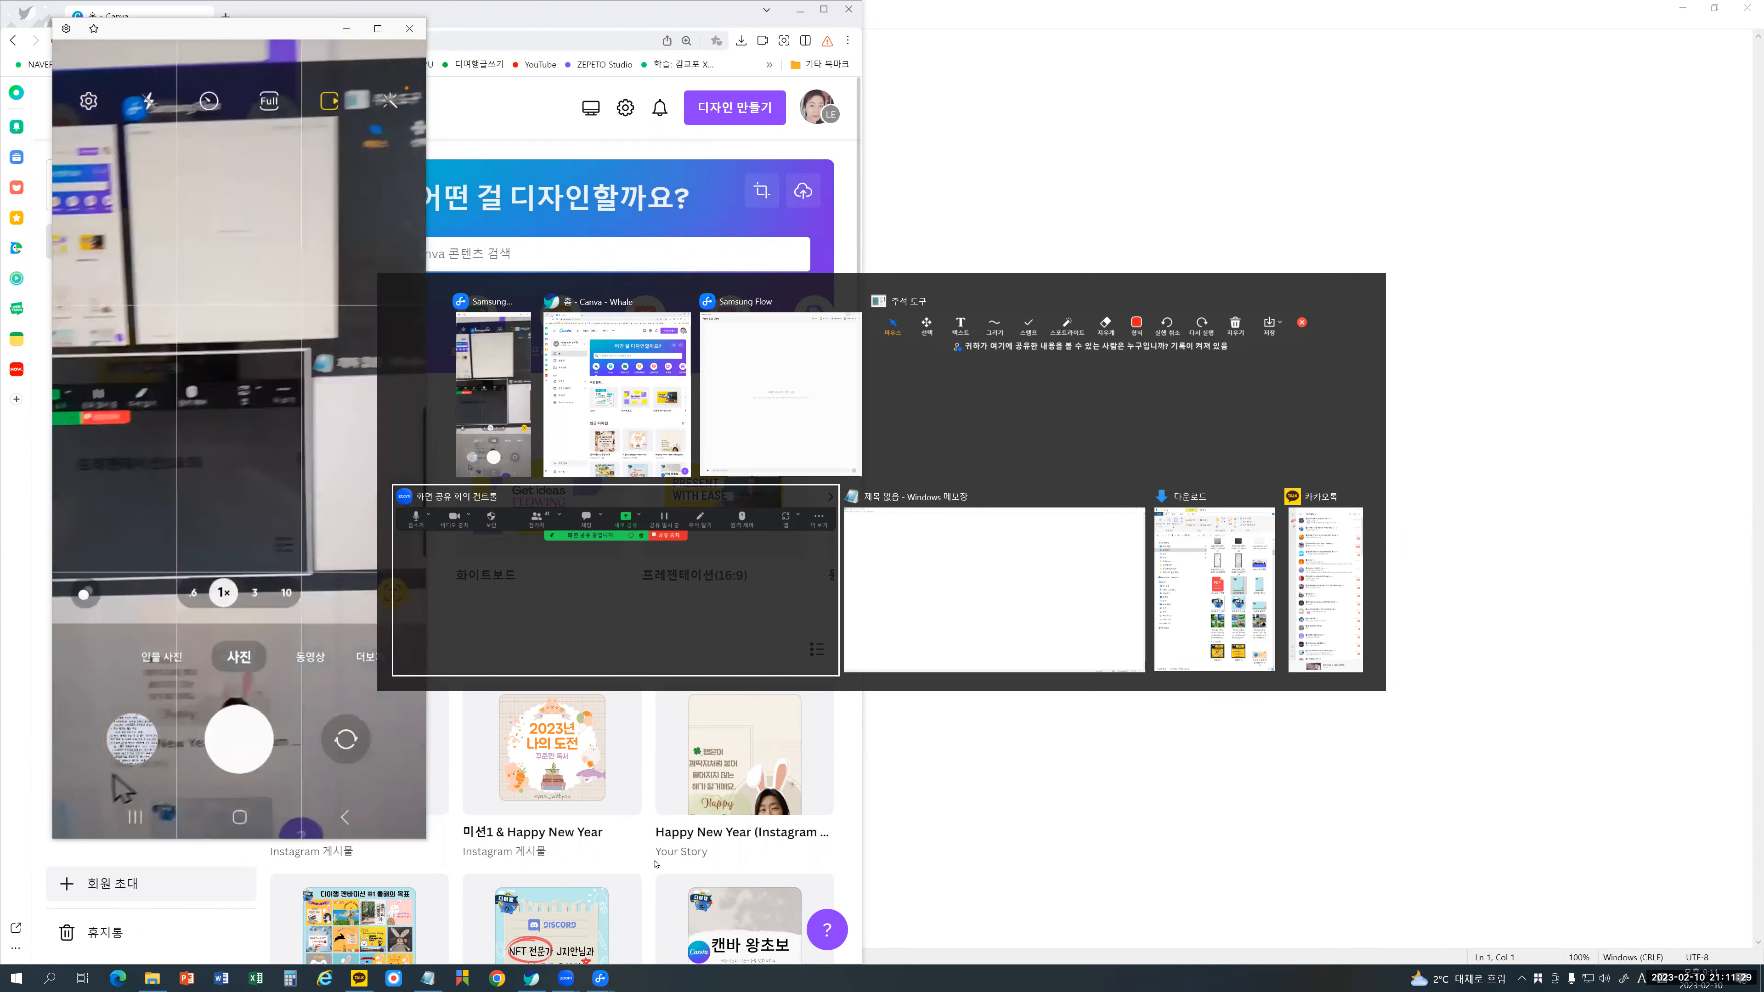
{"action": "key", "text": "alt+Tab"}
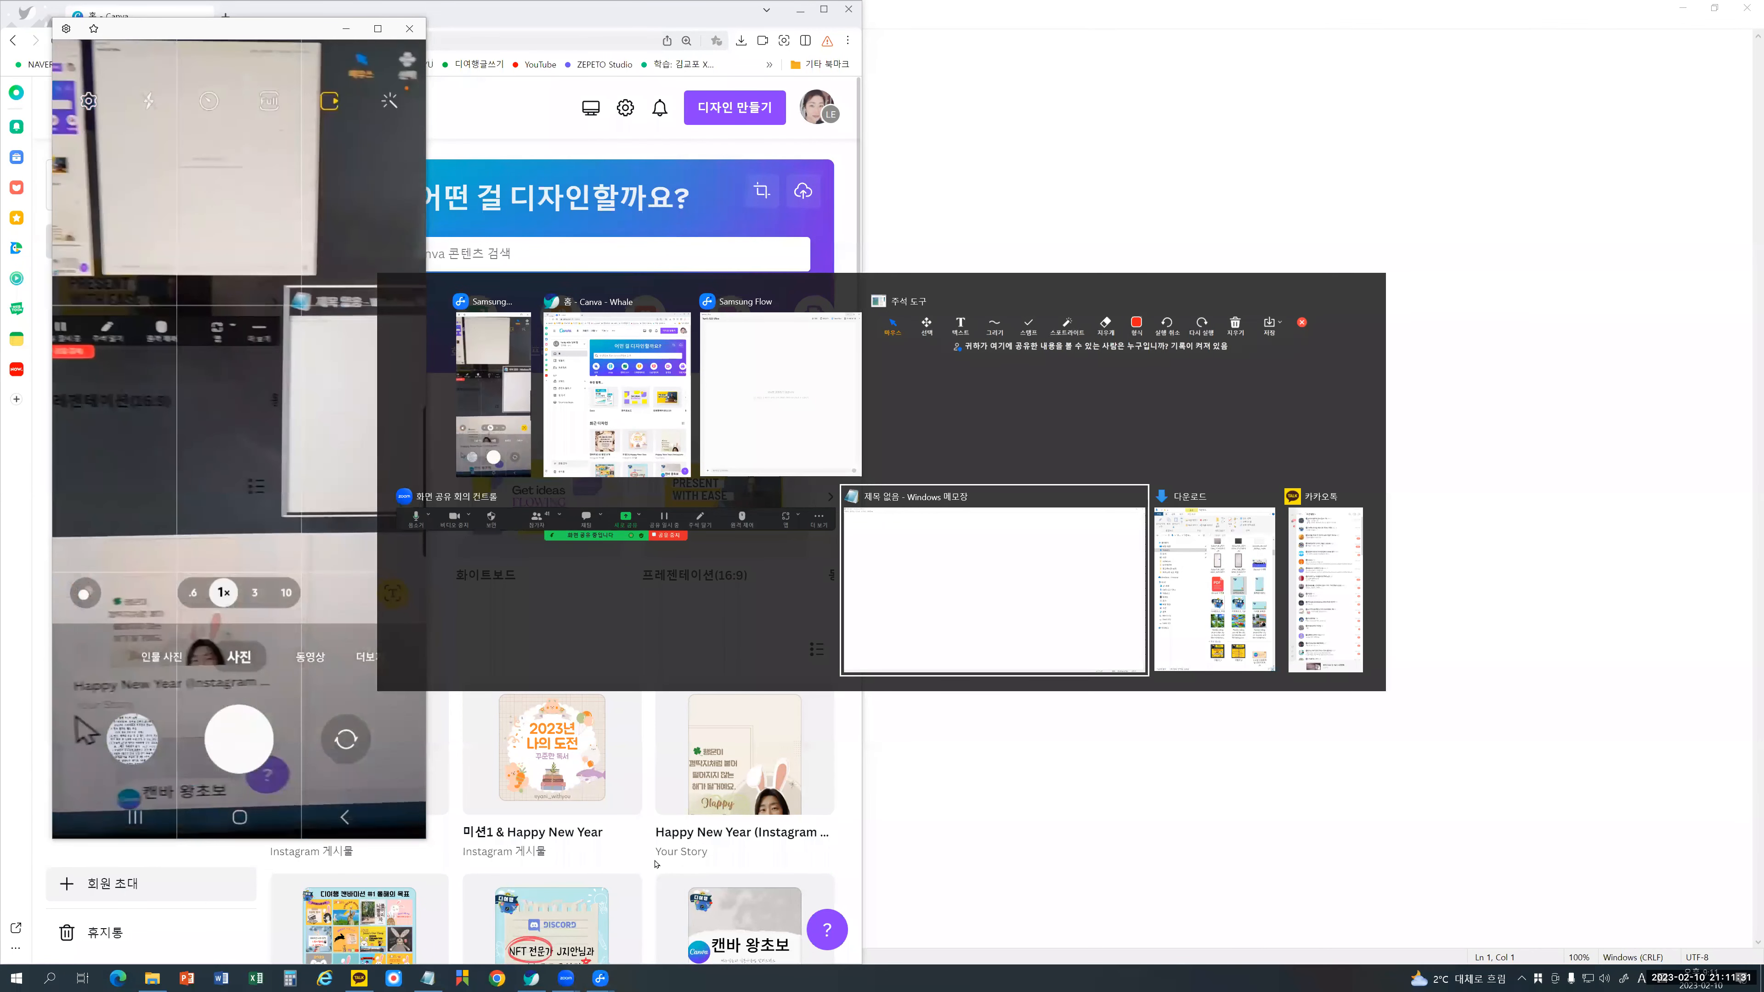
{"action": "key", "text": "alt+Tab"}
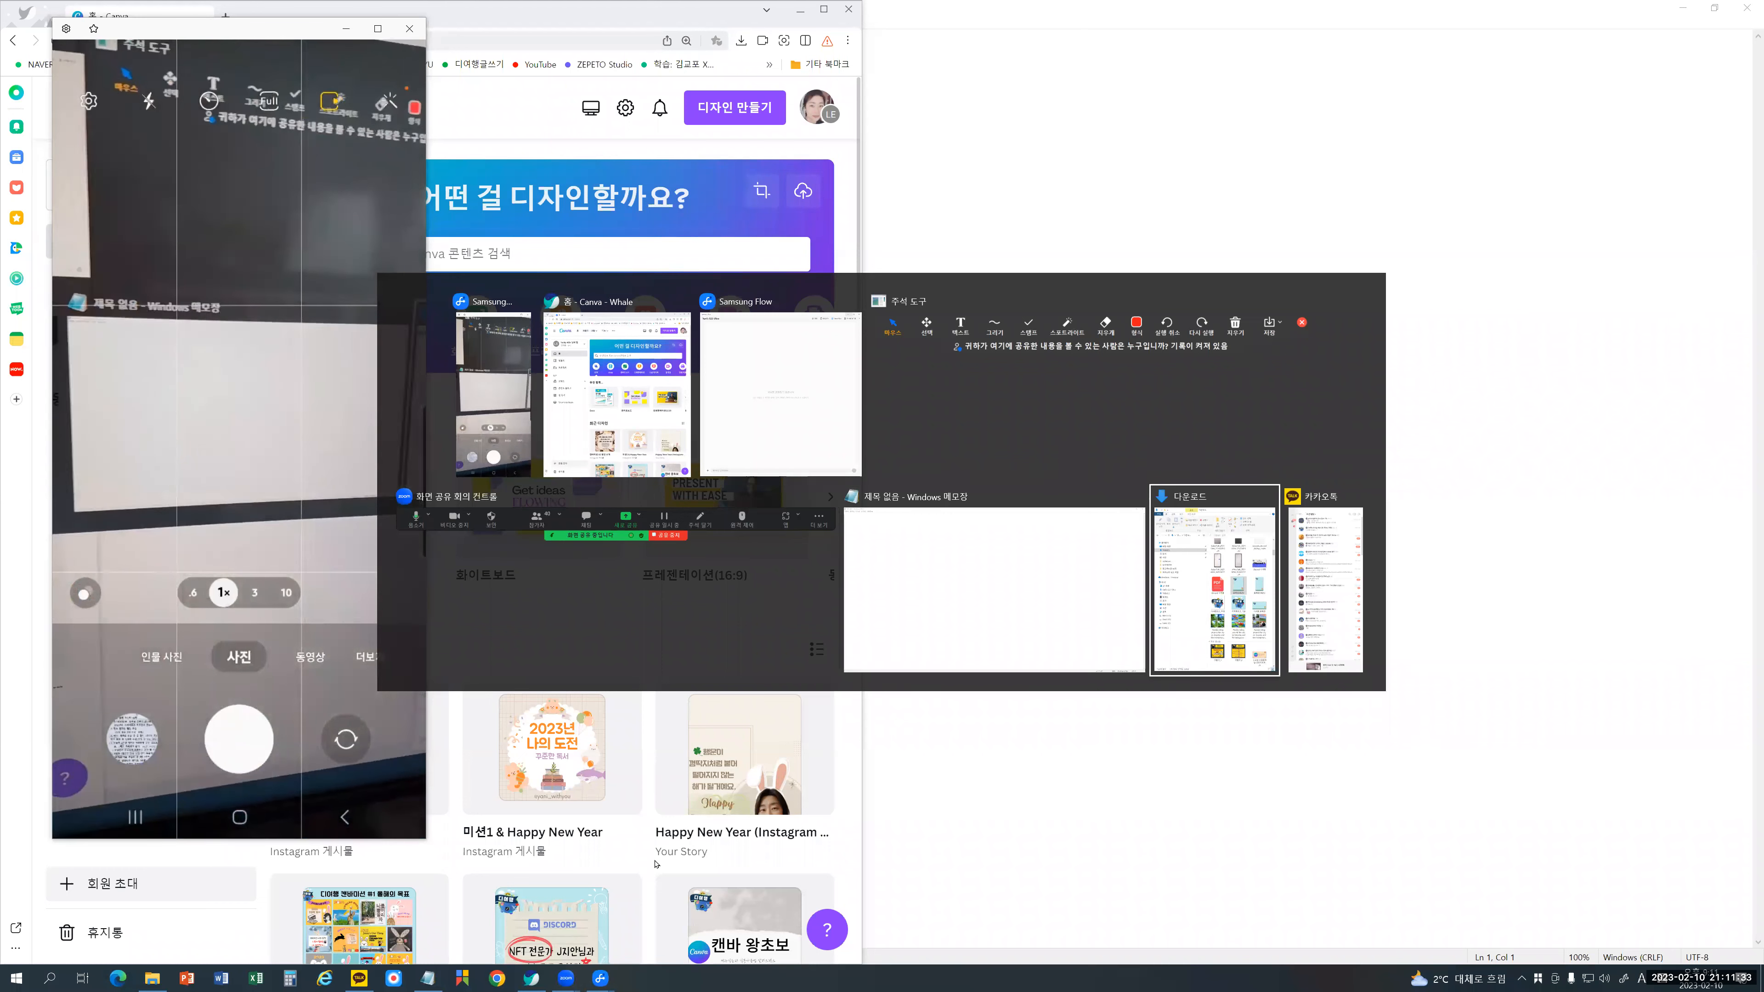
{"action": "key", "text": "alt+Tab"}
{"action": "key", "text": "alt+Tab"}
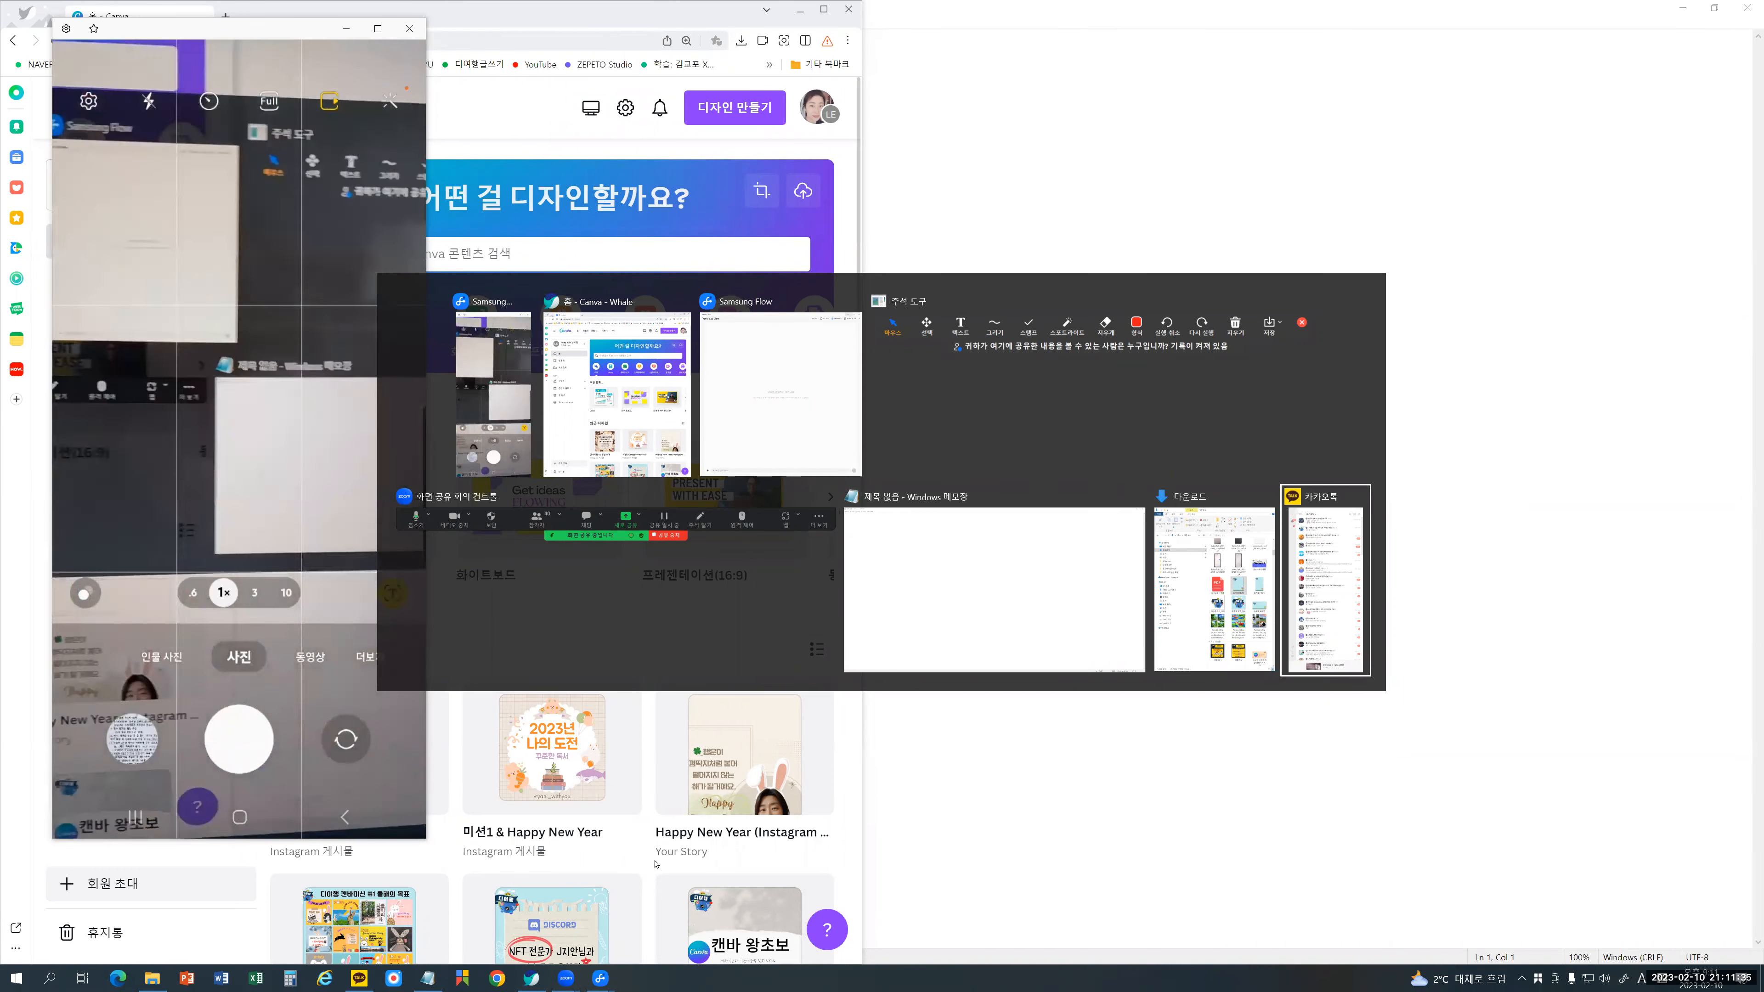
{"action": "key", "text": "alt+Tab"}
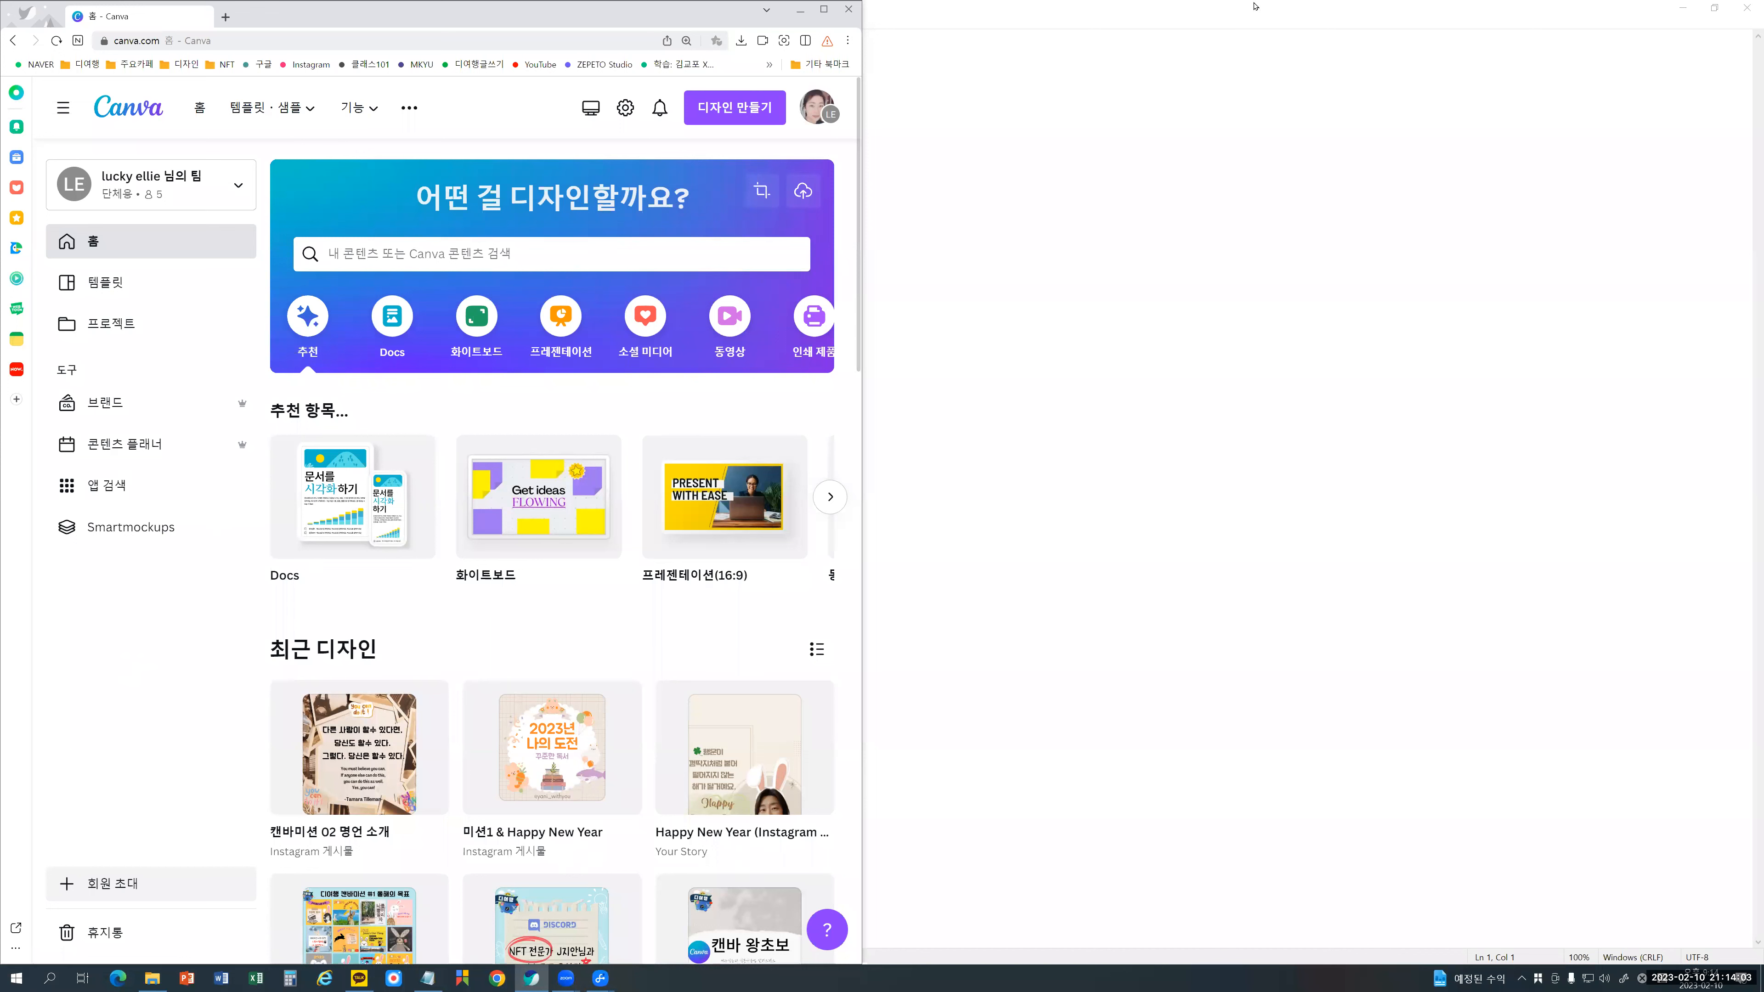
Step: Widen the Canva browser window slightly toward the Notepad area by extending its inner edge
{"action": "left_click", "coordinate": [1094, 69]}
{"action": "left_click", "coordinate": [1093, 68]}
{"action": "left_click_drag", "start_coordinate": [872, 258], "coordinate": [906, 263]}
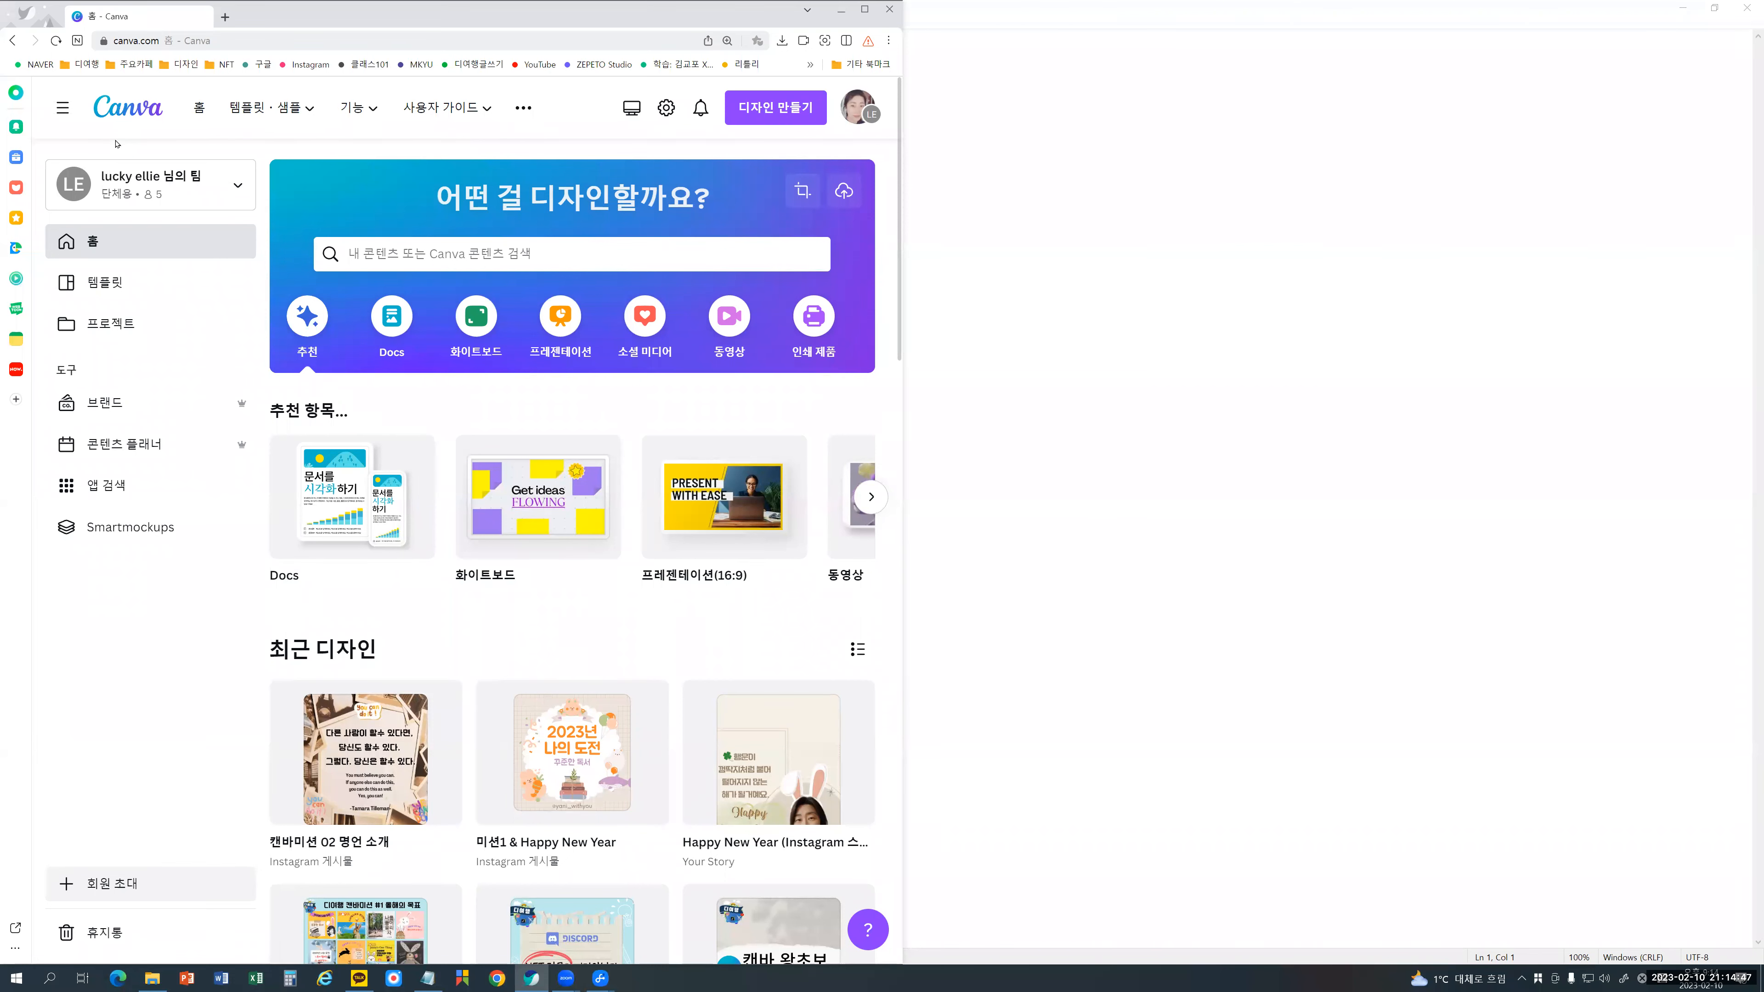
Step: Enlarge the Canva home page for readability while keeping the side menu displayed
{"action": "key", "text": "ctrl+plus"}
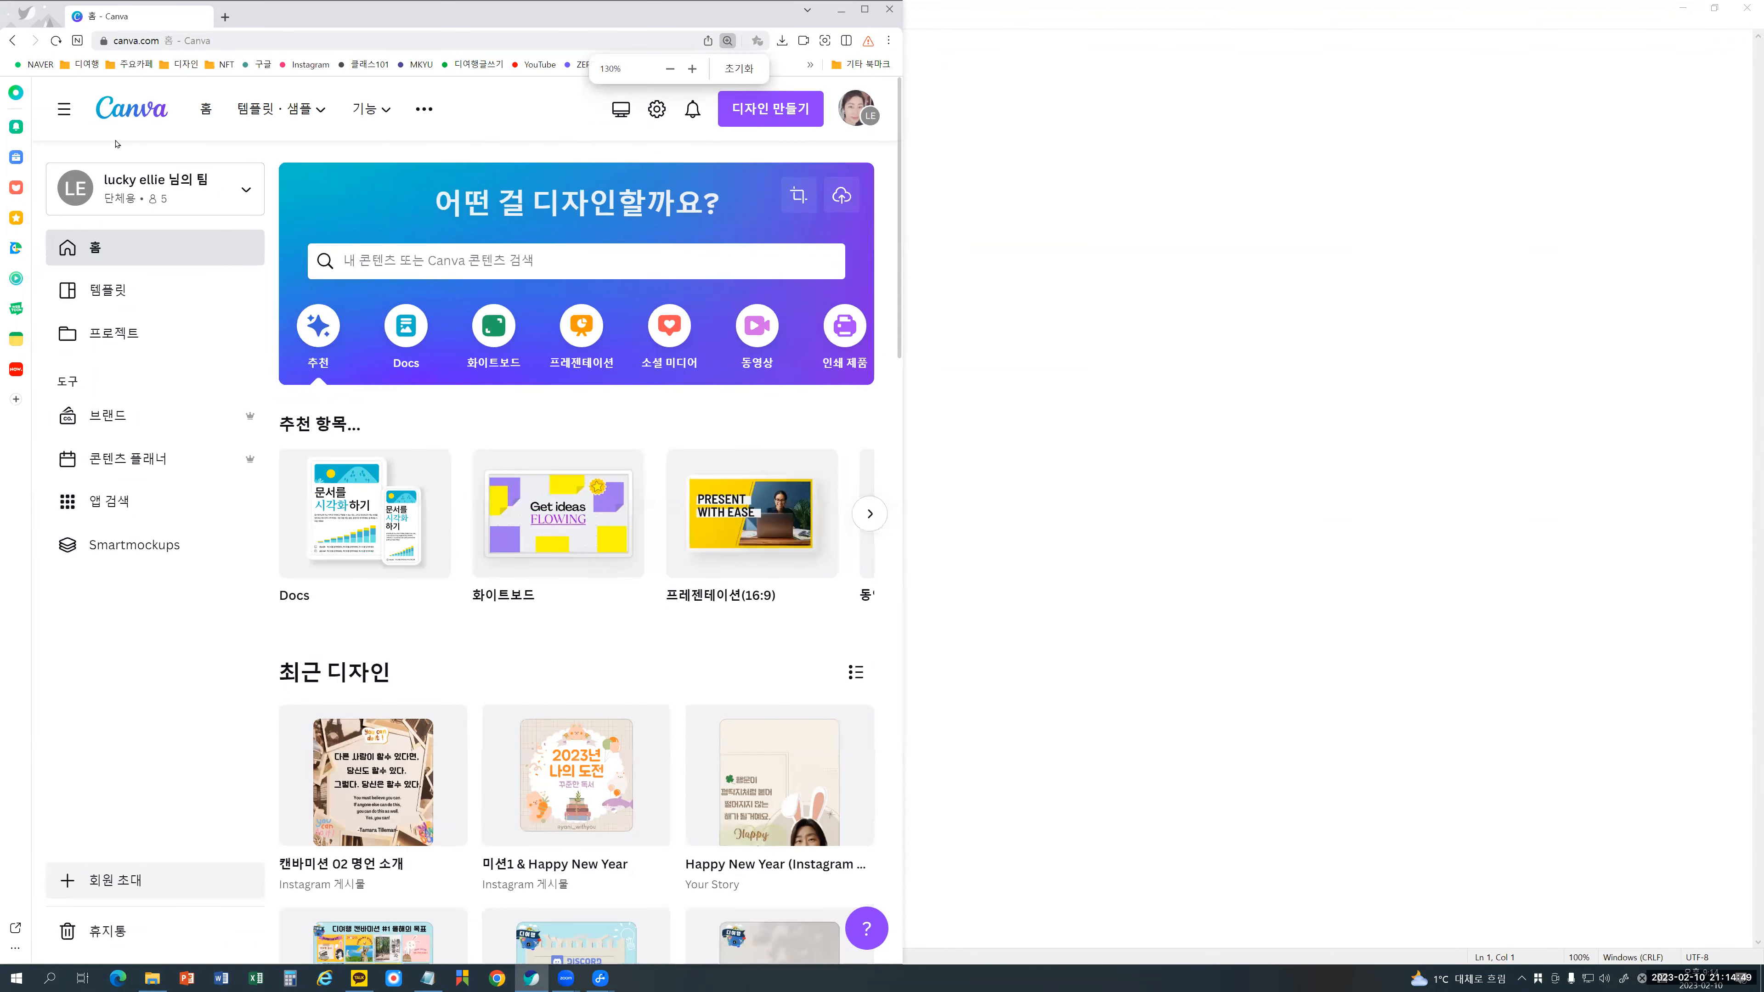
{"action": "key", "text": "ctrl+plus"}
{"action": "key", "text": "ctrl+plus"}
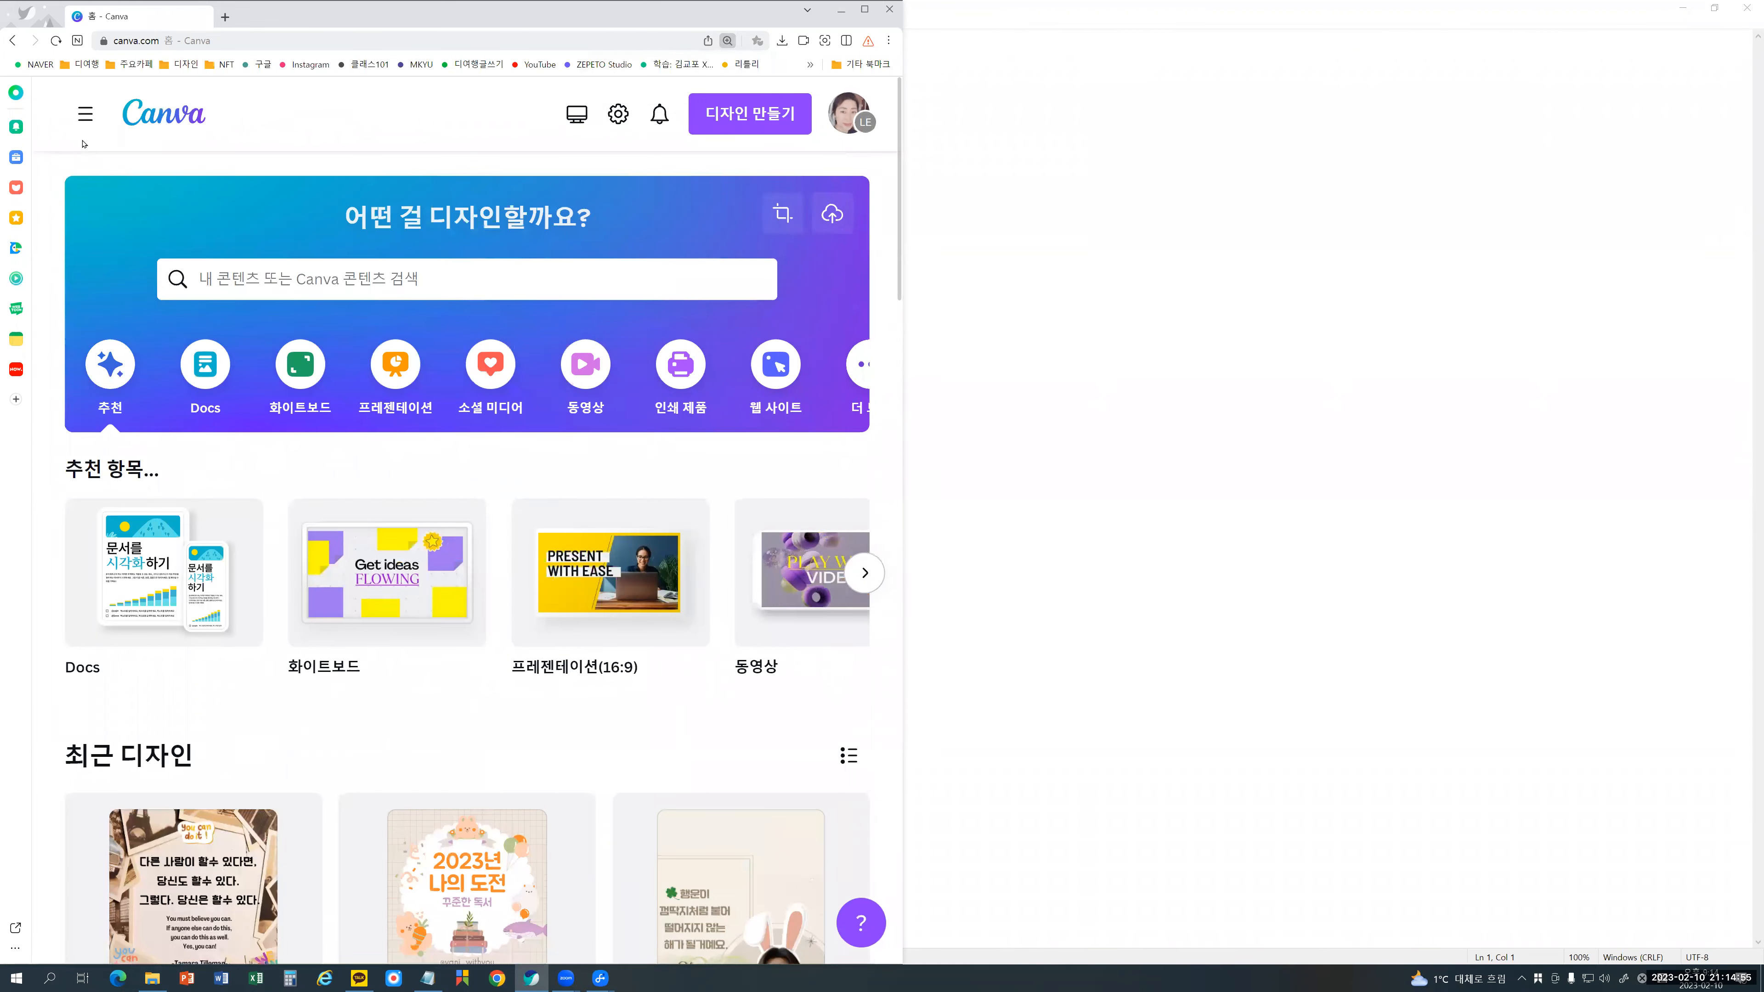
{"action": "key", "text": "ctrl+minus"}
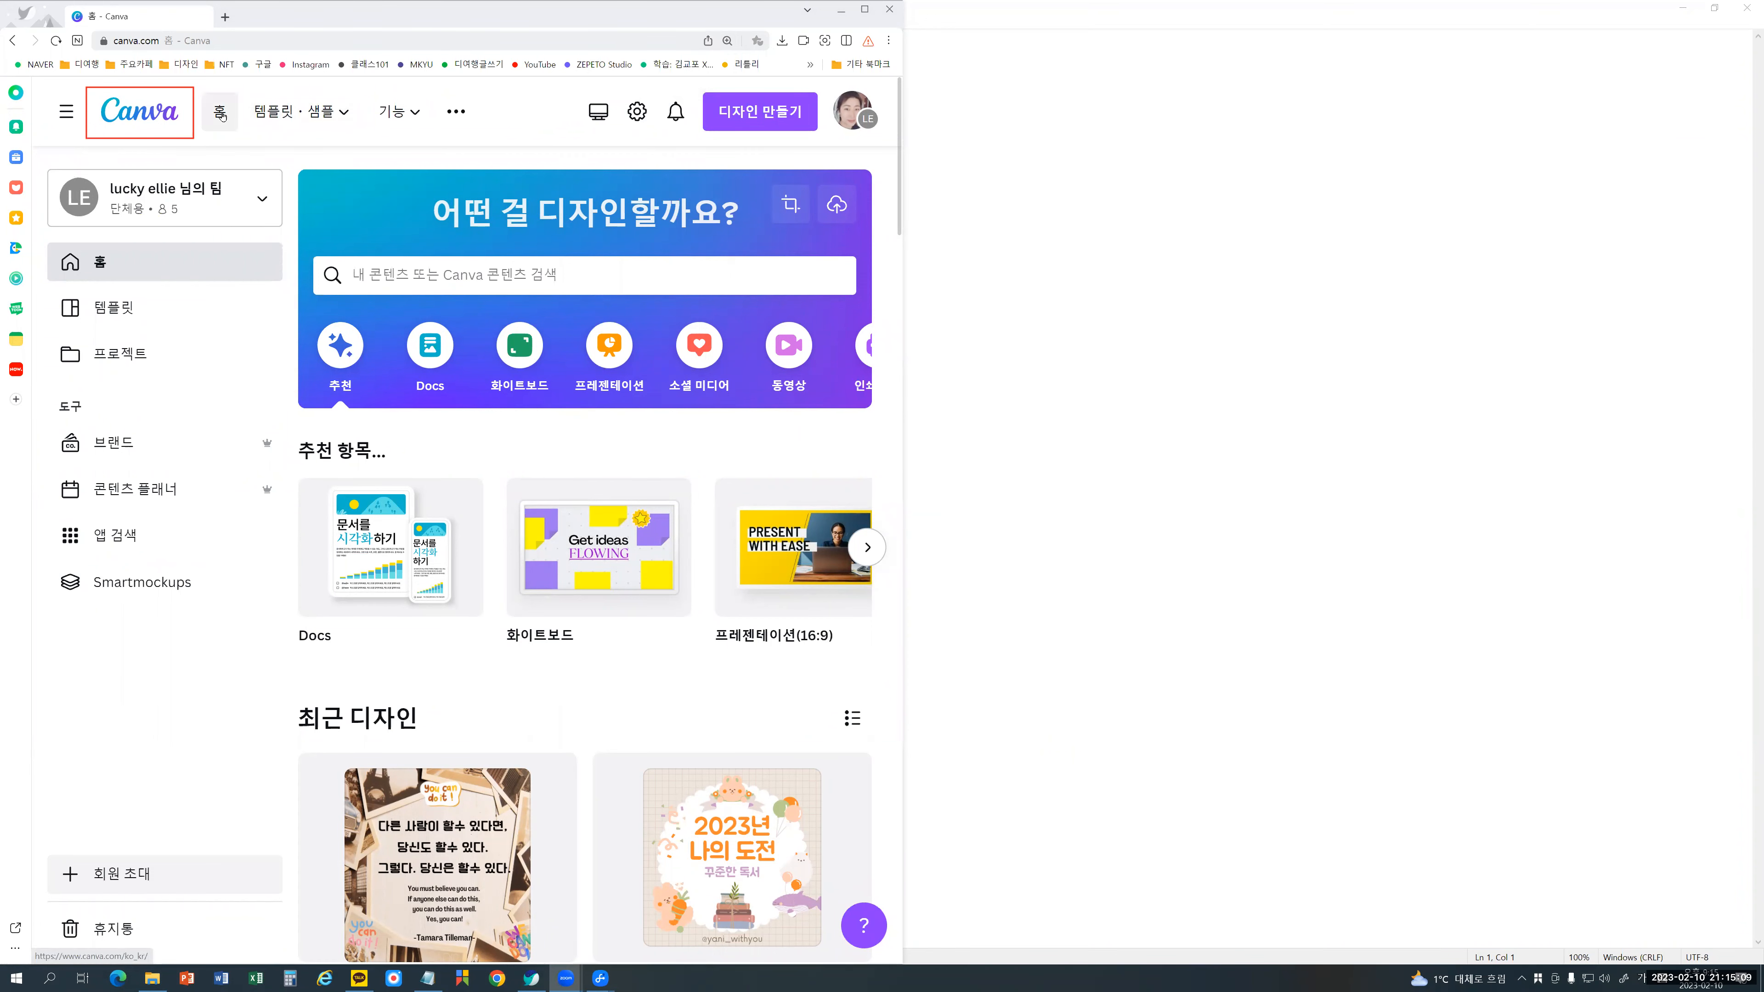
Step: Outline 디자인 만들기, 템플릿·샘플, the search box, and the 프레젠테이션, 소셜 미디어 and 동영상 icons with red annotation rectangles
{"action": "mouse_move", "coordinate": [341, 118]}
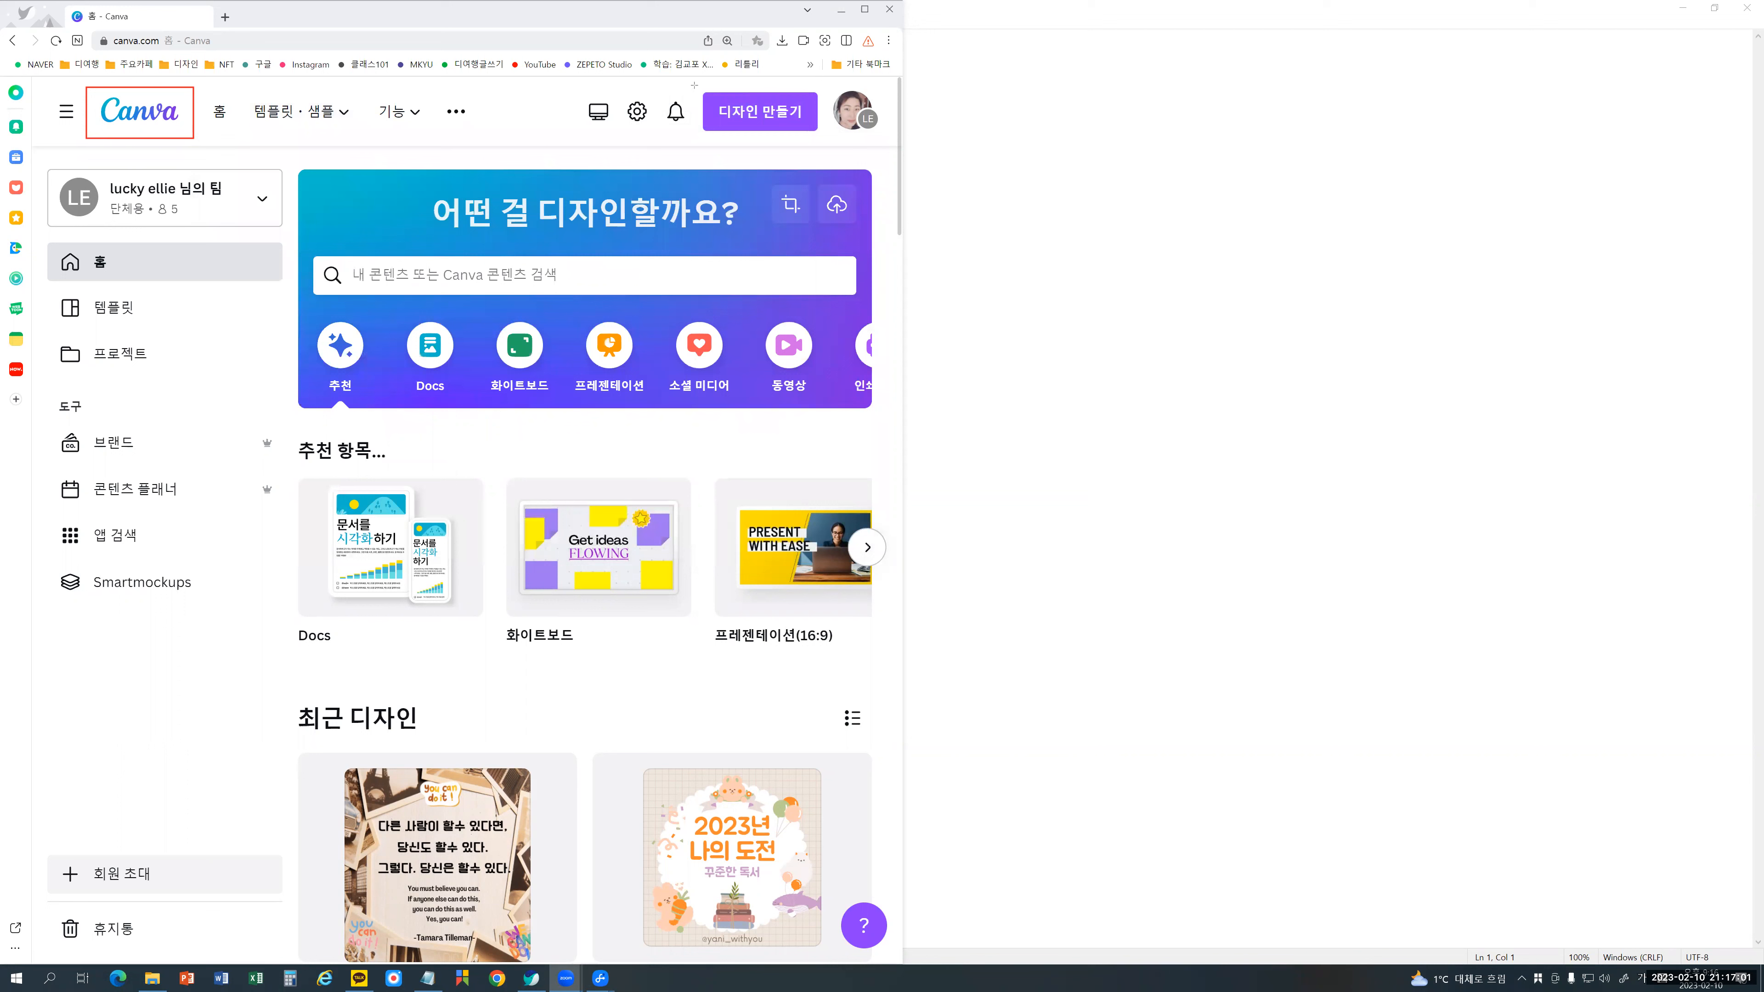
{"action": "left_click_drag", "start_coordinate": [691, 82], "coordinate": [830, 137]}
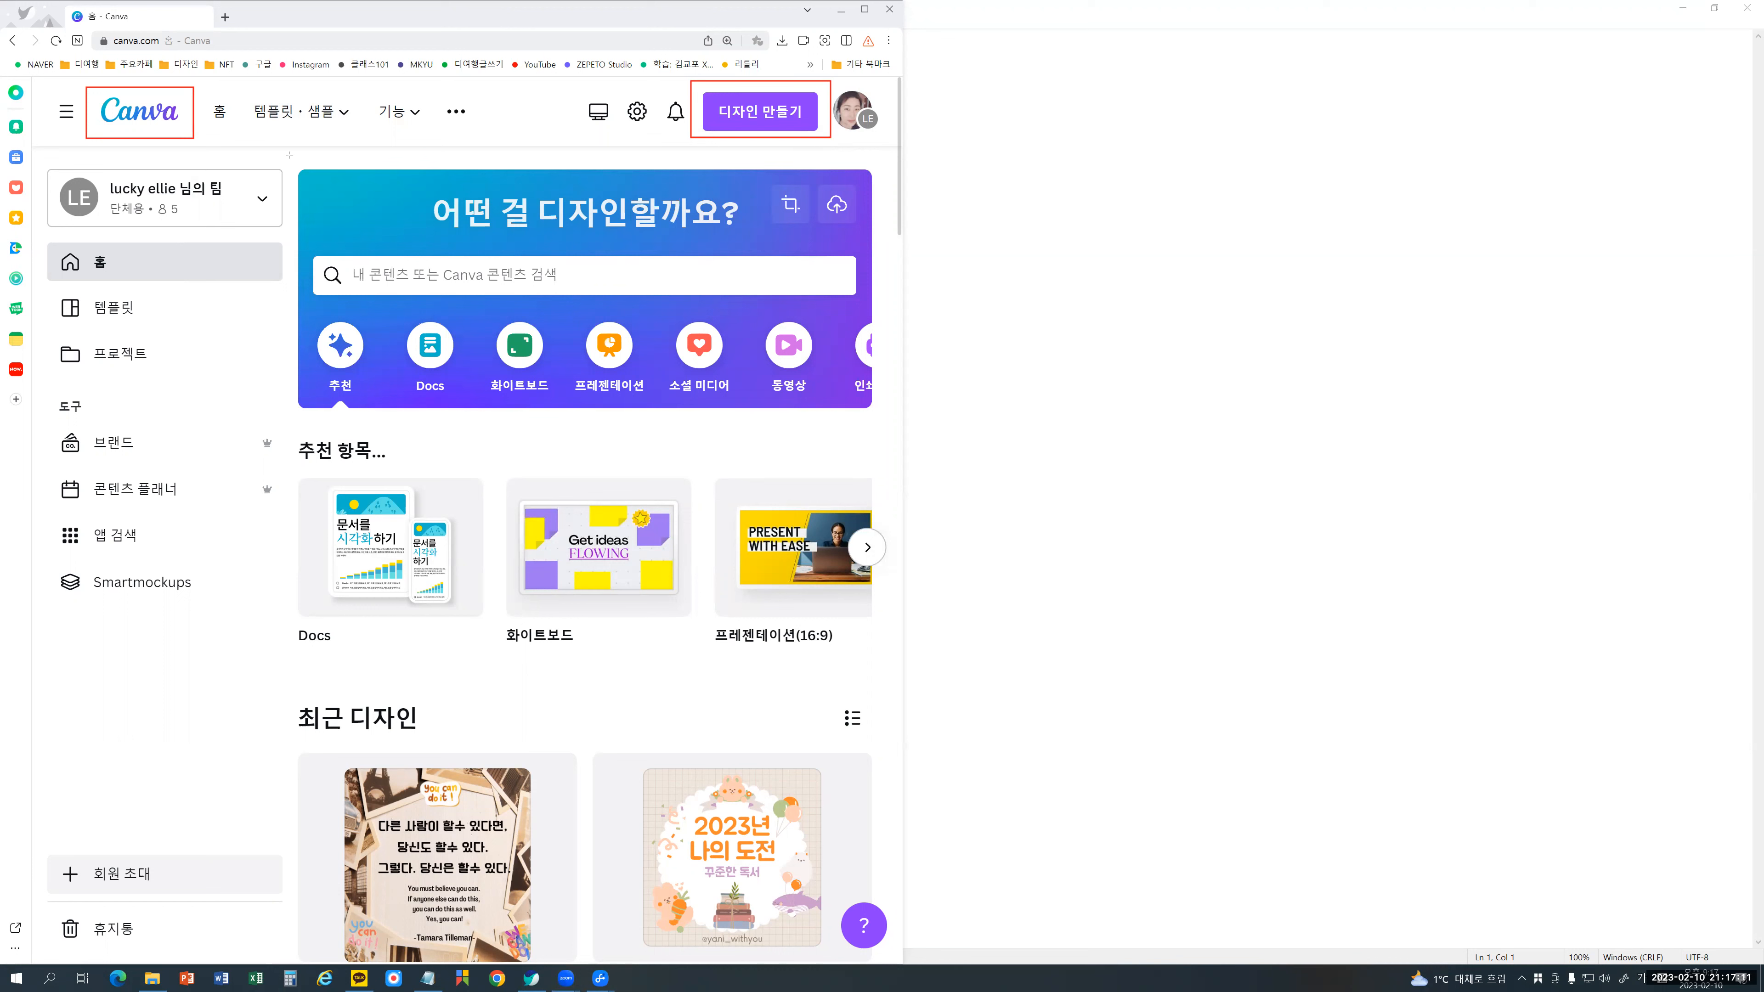
{"action": "left_click_drag", "start_coordinate": [366, 132], "coordinate": [371, 135]}
{"action": "left_click_drag", "start_coordinate": [690, 81], "coordinate": [826, 135]}
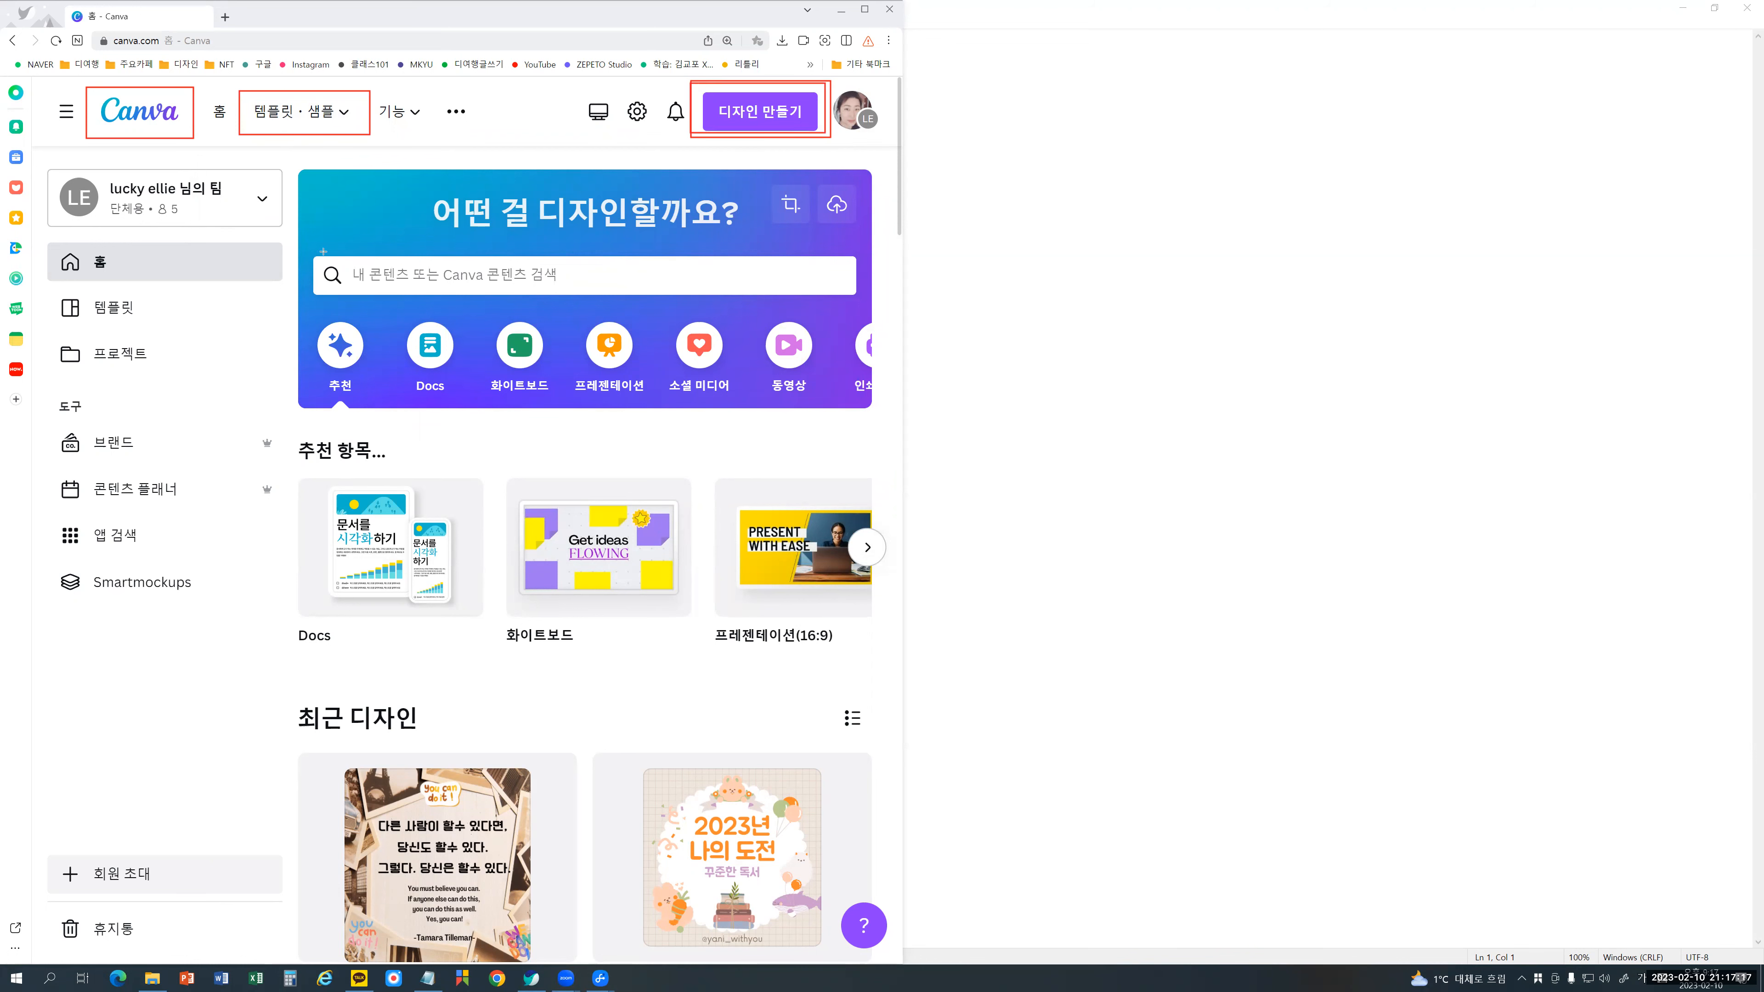
{"action": "mouse_move", "coordinate": [322, 251]}
{"action": "left_mouse_down"}
{"action": "mouse_move", "coordinate": [487, 293]}
{"action": "mouse_move", "coordinate": [611, 295]}
{"action": "left_mouse_up"}
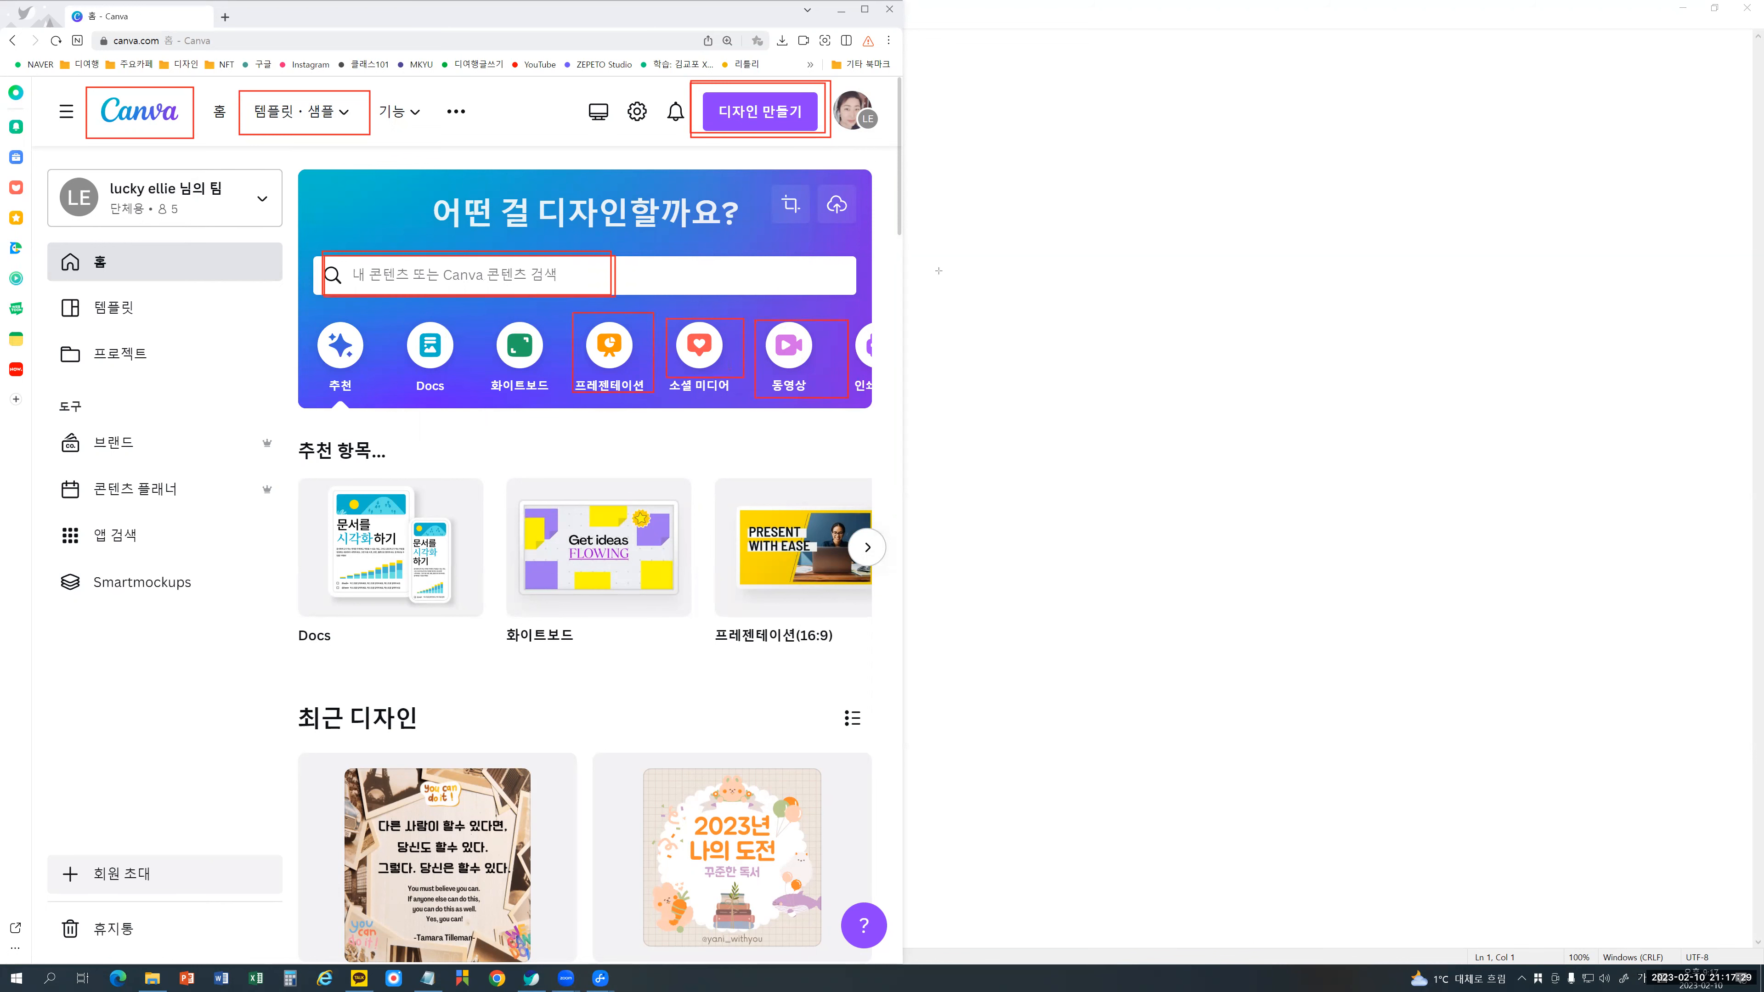
Step: Erase the existing red annotations and draw a red rectangle around Canva's side menu, from the team selector to below Smartmockups
{"action": "left_click_drag", "start_coordinate": [739, 132], "coordinate": [741, 182]}
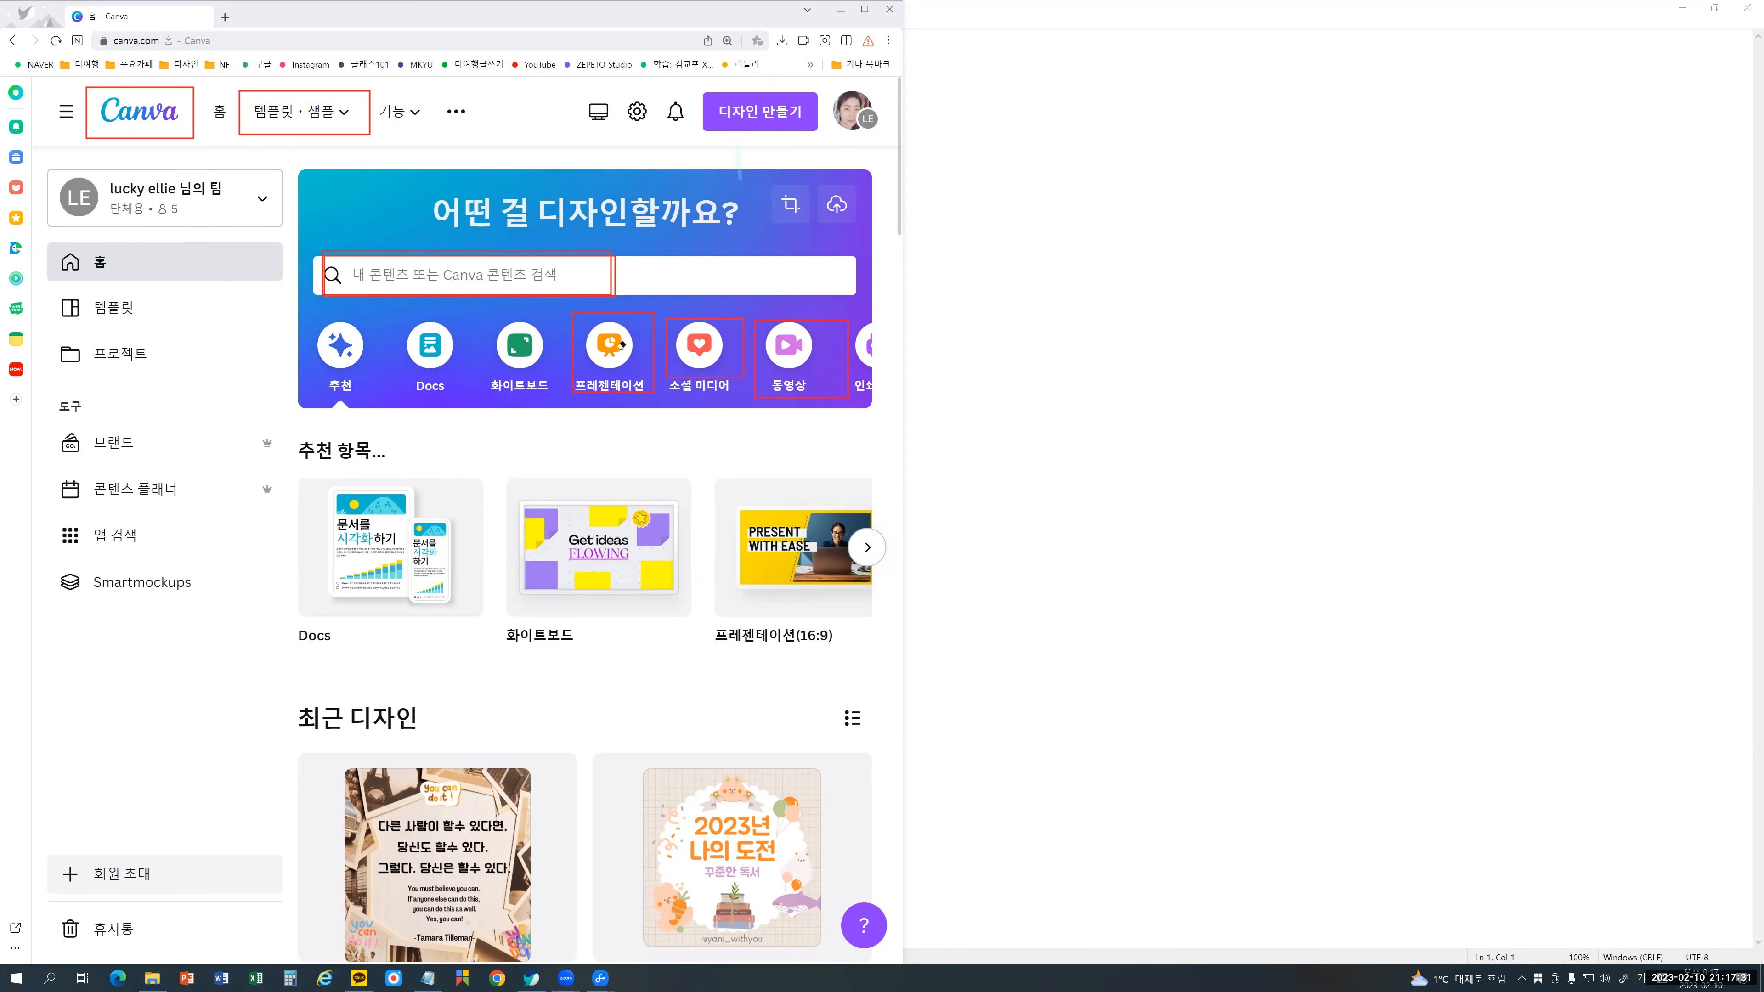
{"action": "mouse_move", "coordinate": [198, 259]}
{"action": "left_mouse_down"}
{"action": "mouse_move", "coordinate": [317, 121]}
{"action": "mouse_move", "coordinate": [257, 120]}
{"action": "mouse_move", "coordinate": [287, 117]}
{"action": "mouse_move", "coordinate": [250, 429]}
{"action": "left_mouse_up"}
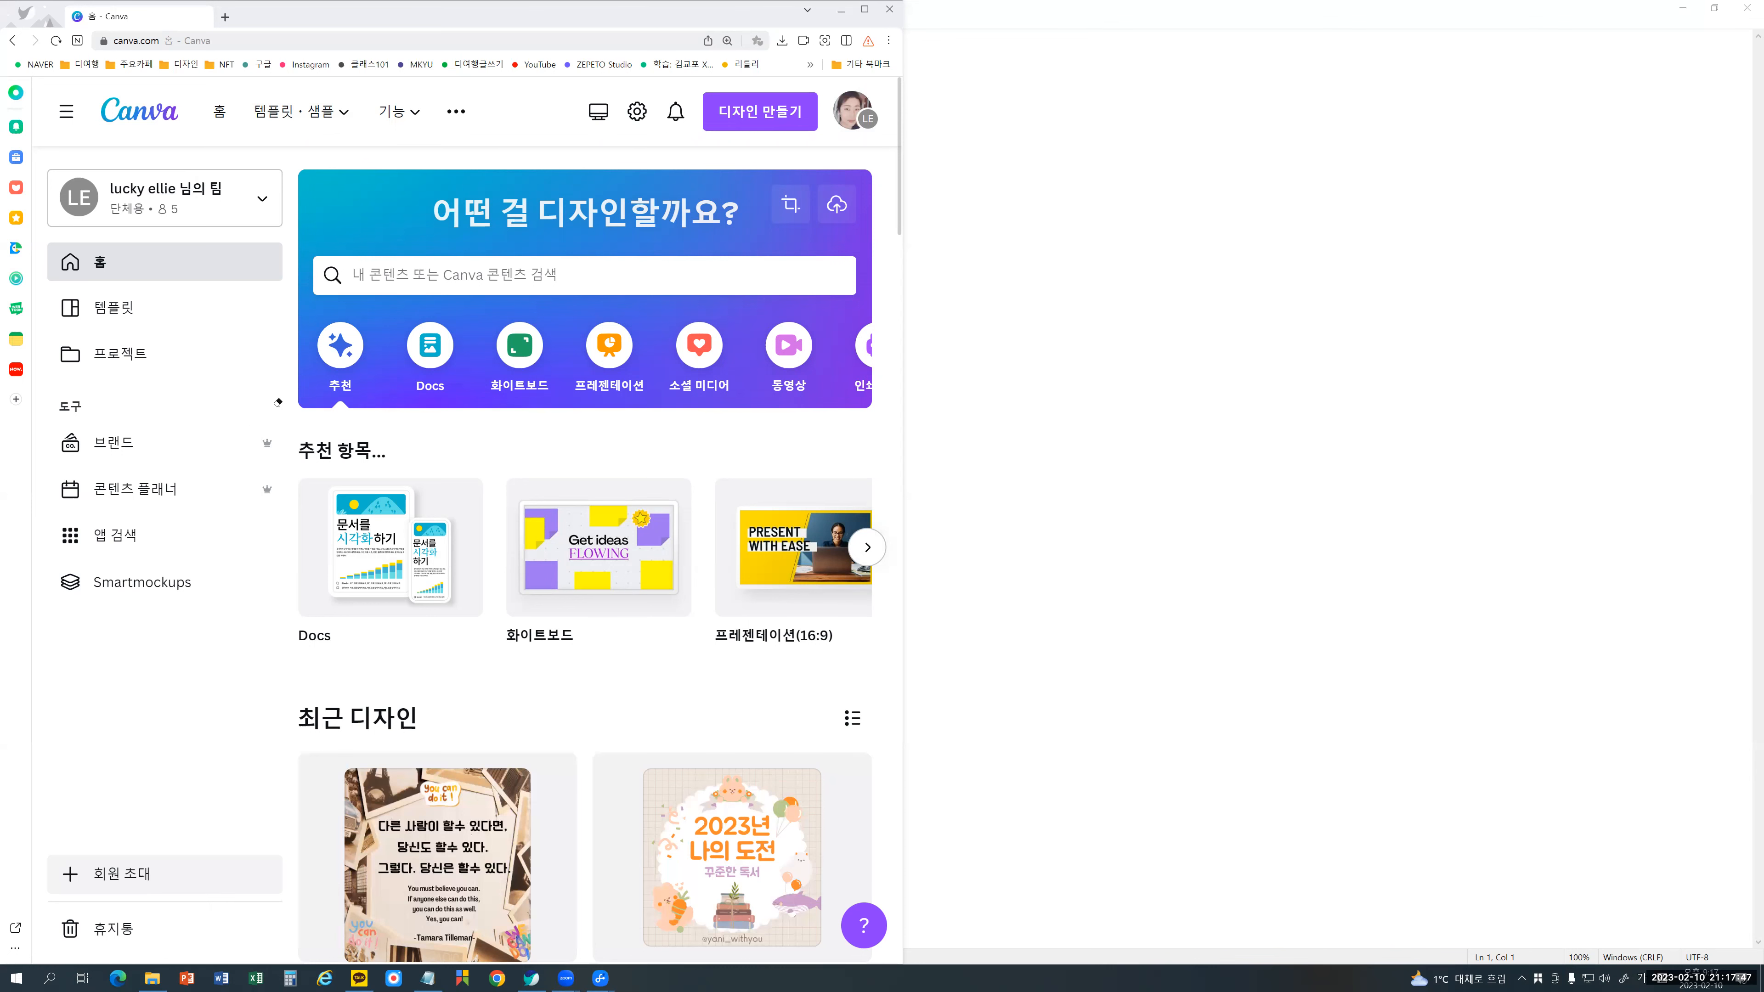
{"action": "left_click_drag", "start_coordinate": [27, 160], "coordinate": [284, 684]}
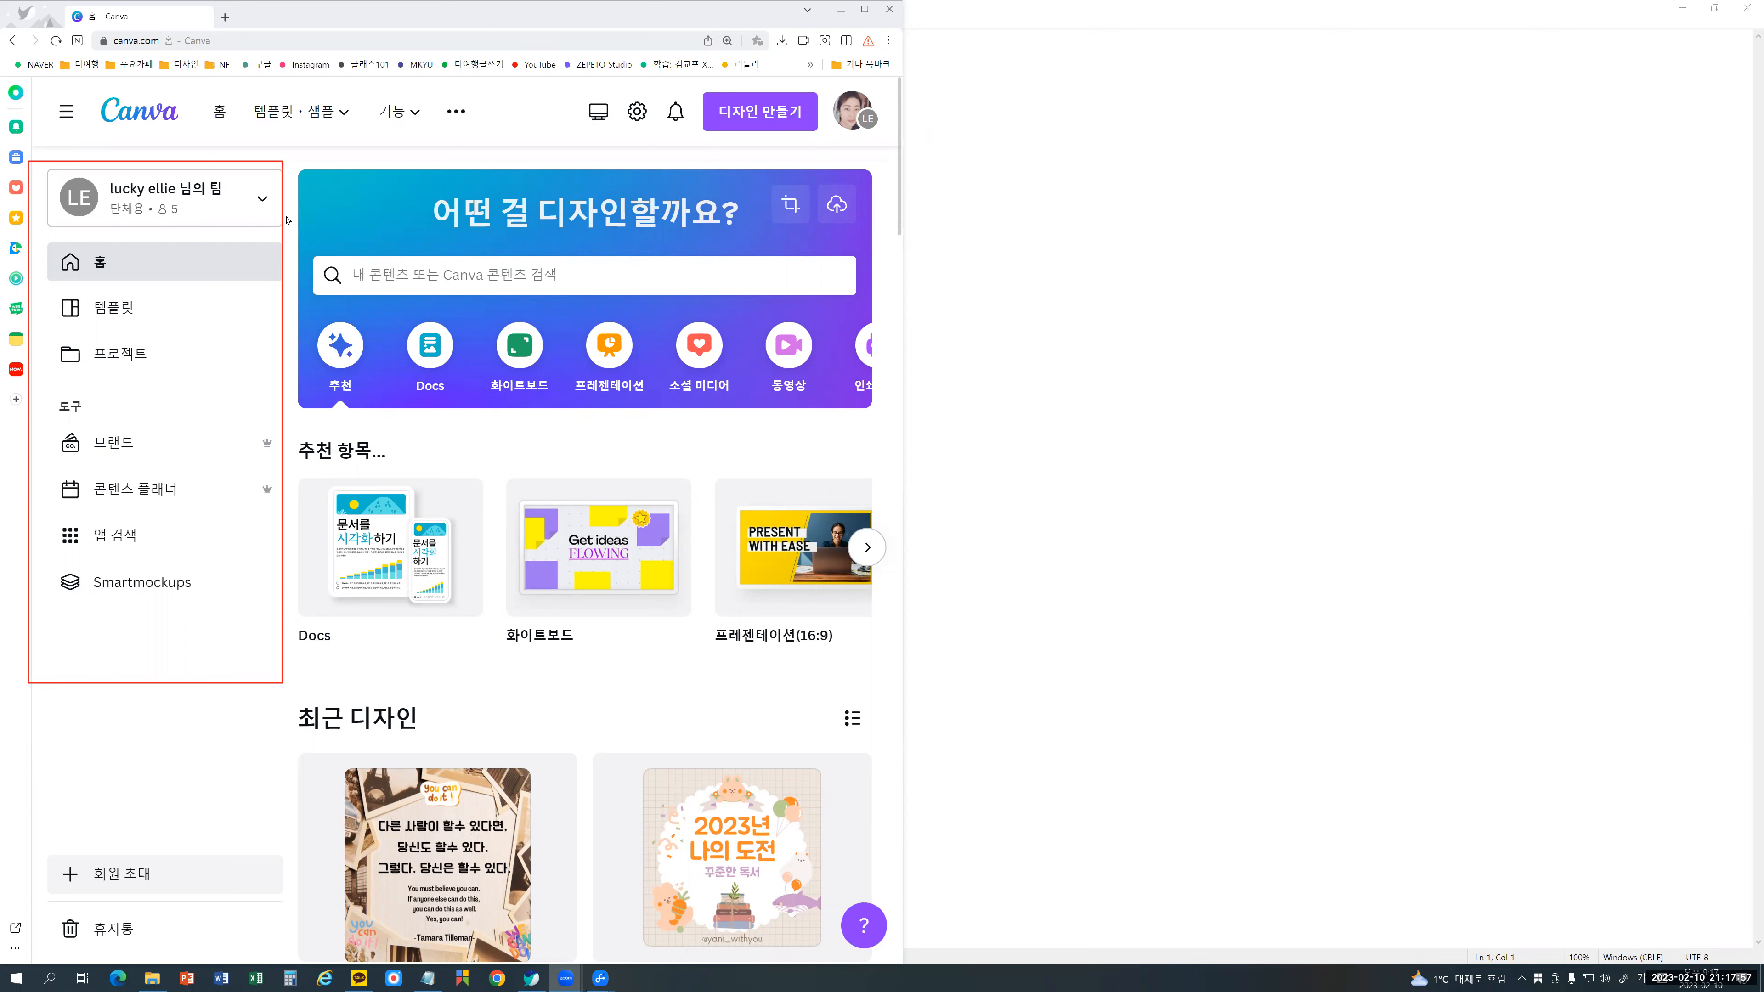
Step: Switch from the group team to the 개인 account, and switch back to the original team
{"action": "left_click", "coordinate": [256, 205]}
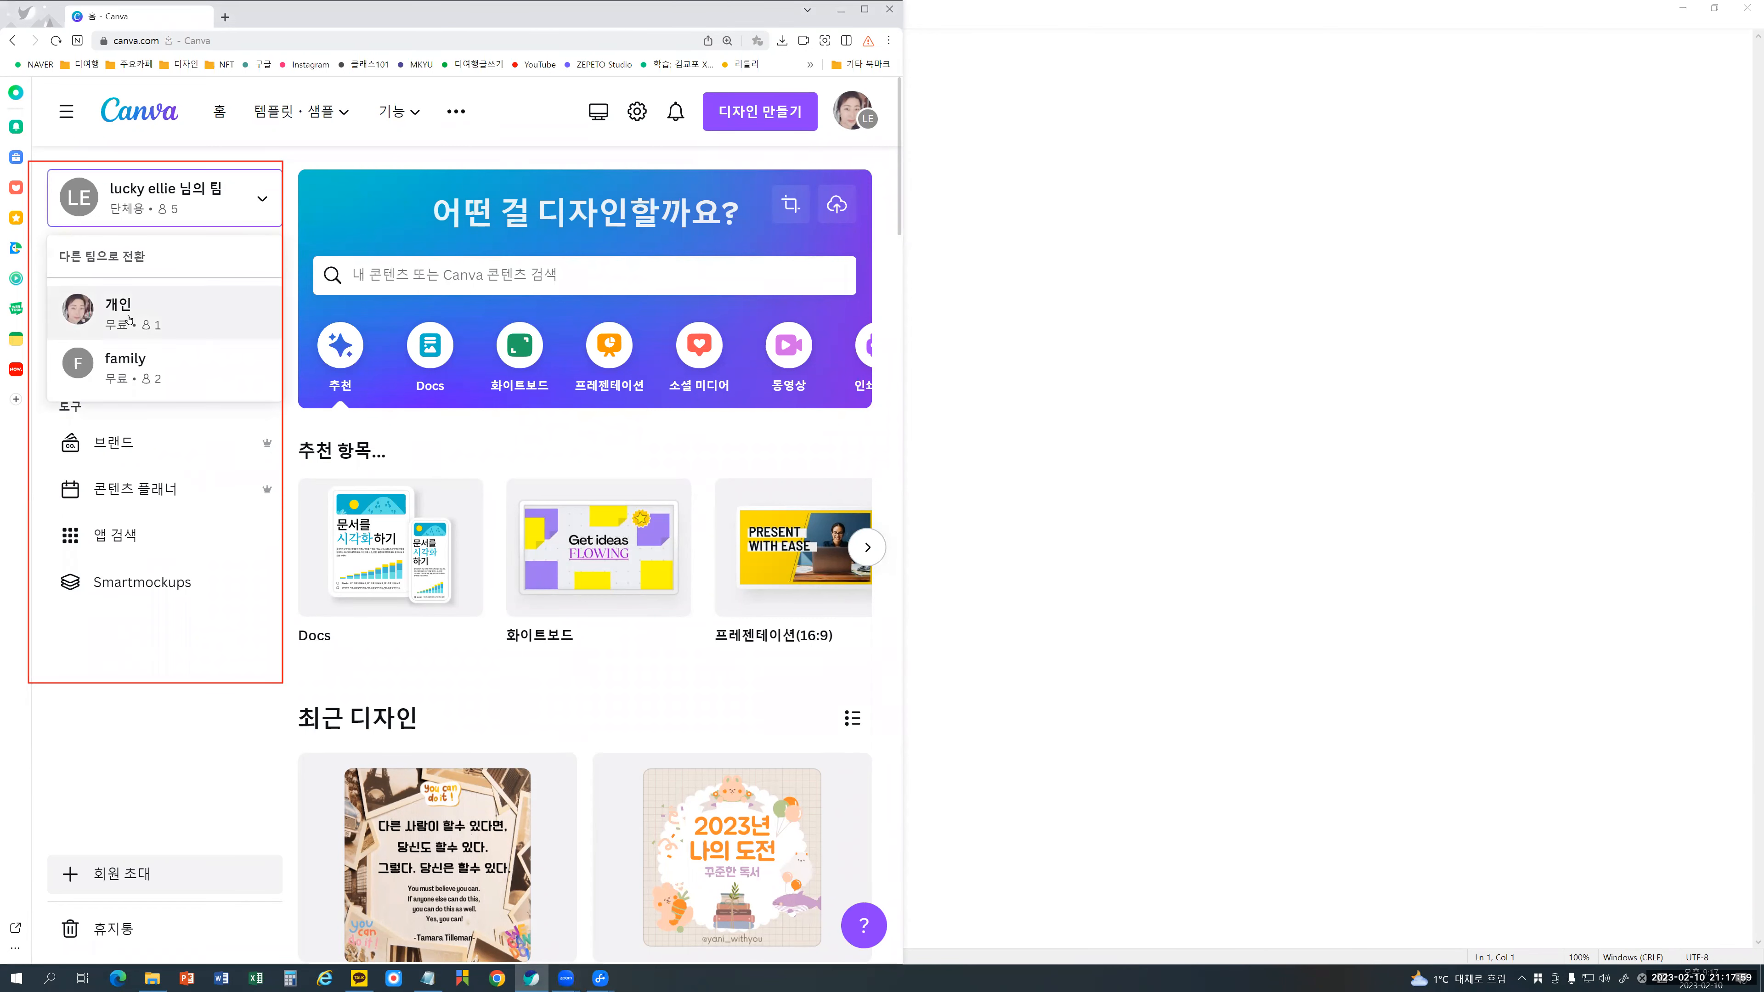
{"action": "left_click", "coordinate": [130, 313]}
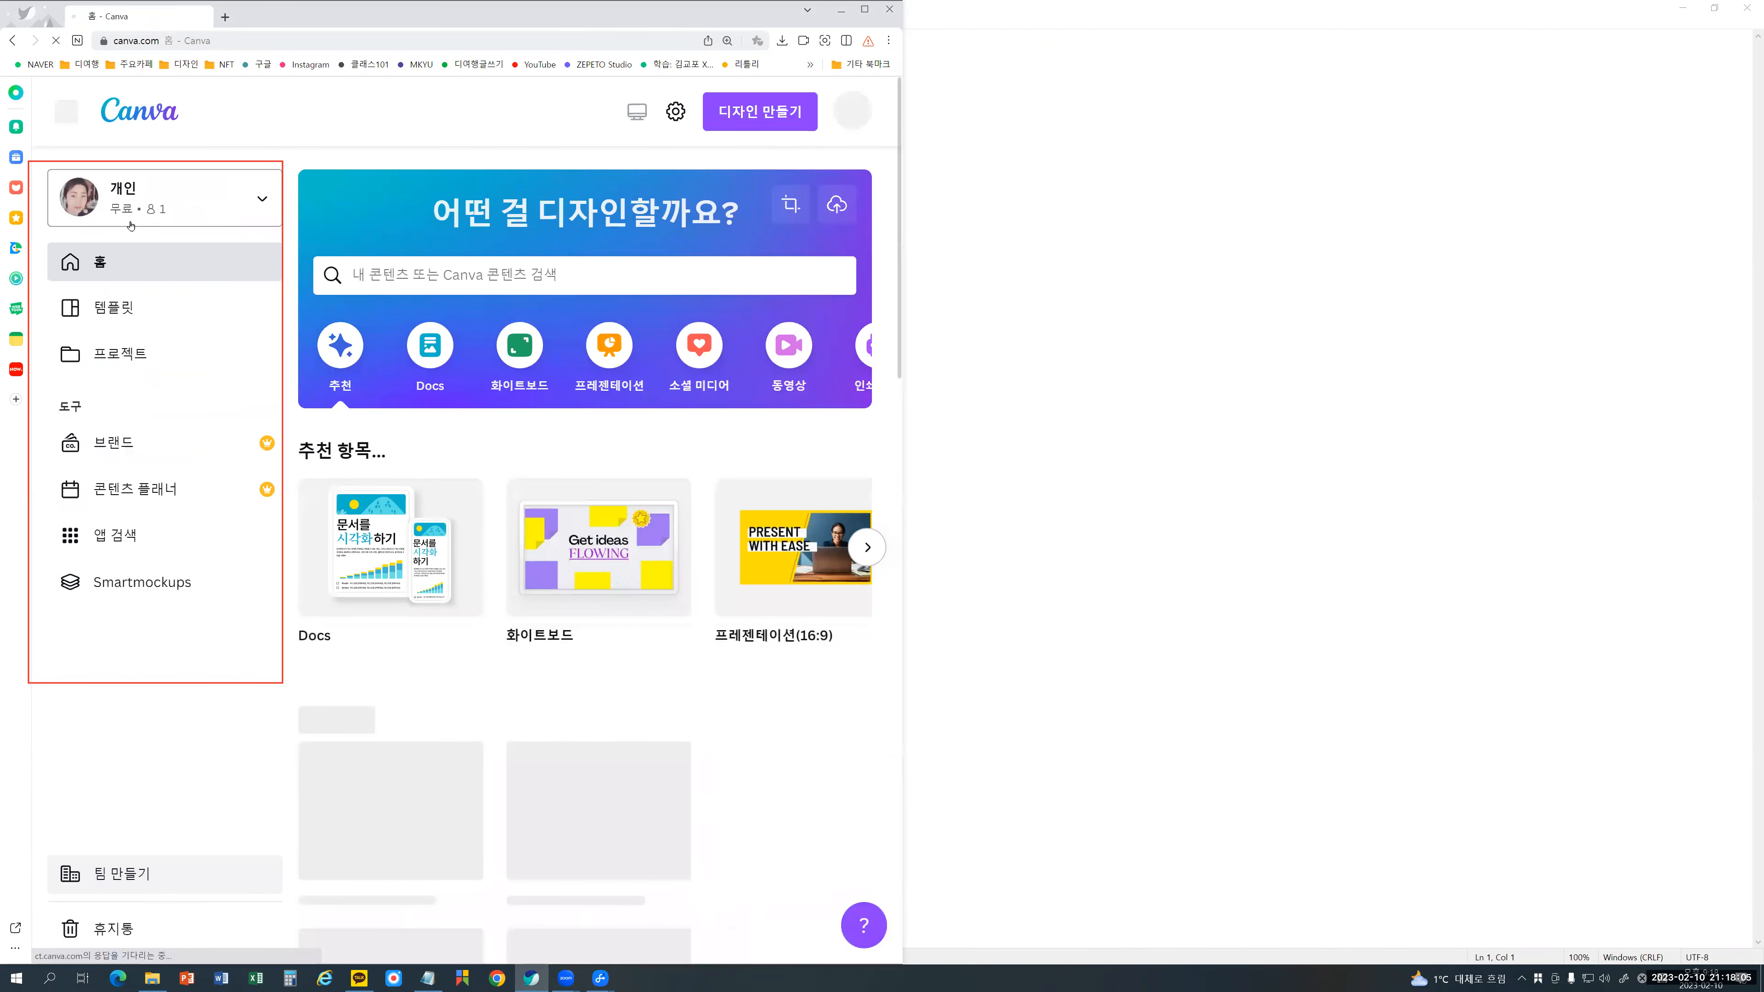
{"action": "left_click", "coordinate": [250, 197]}
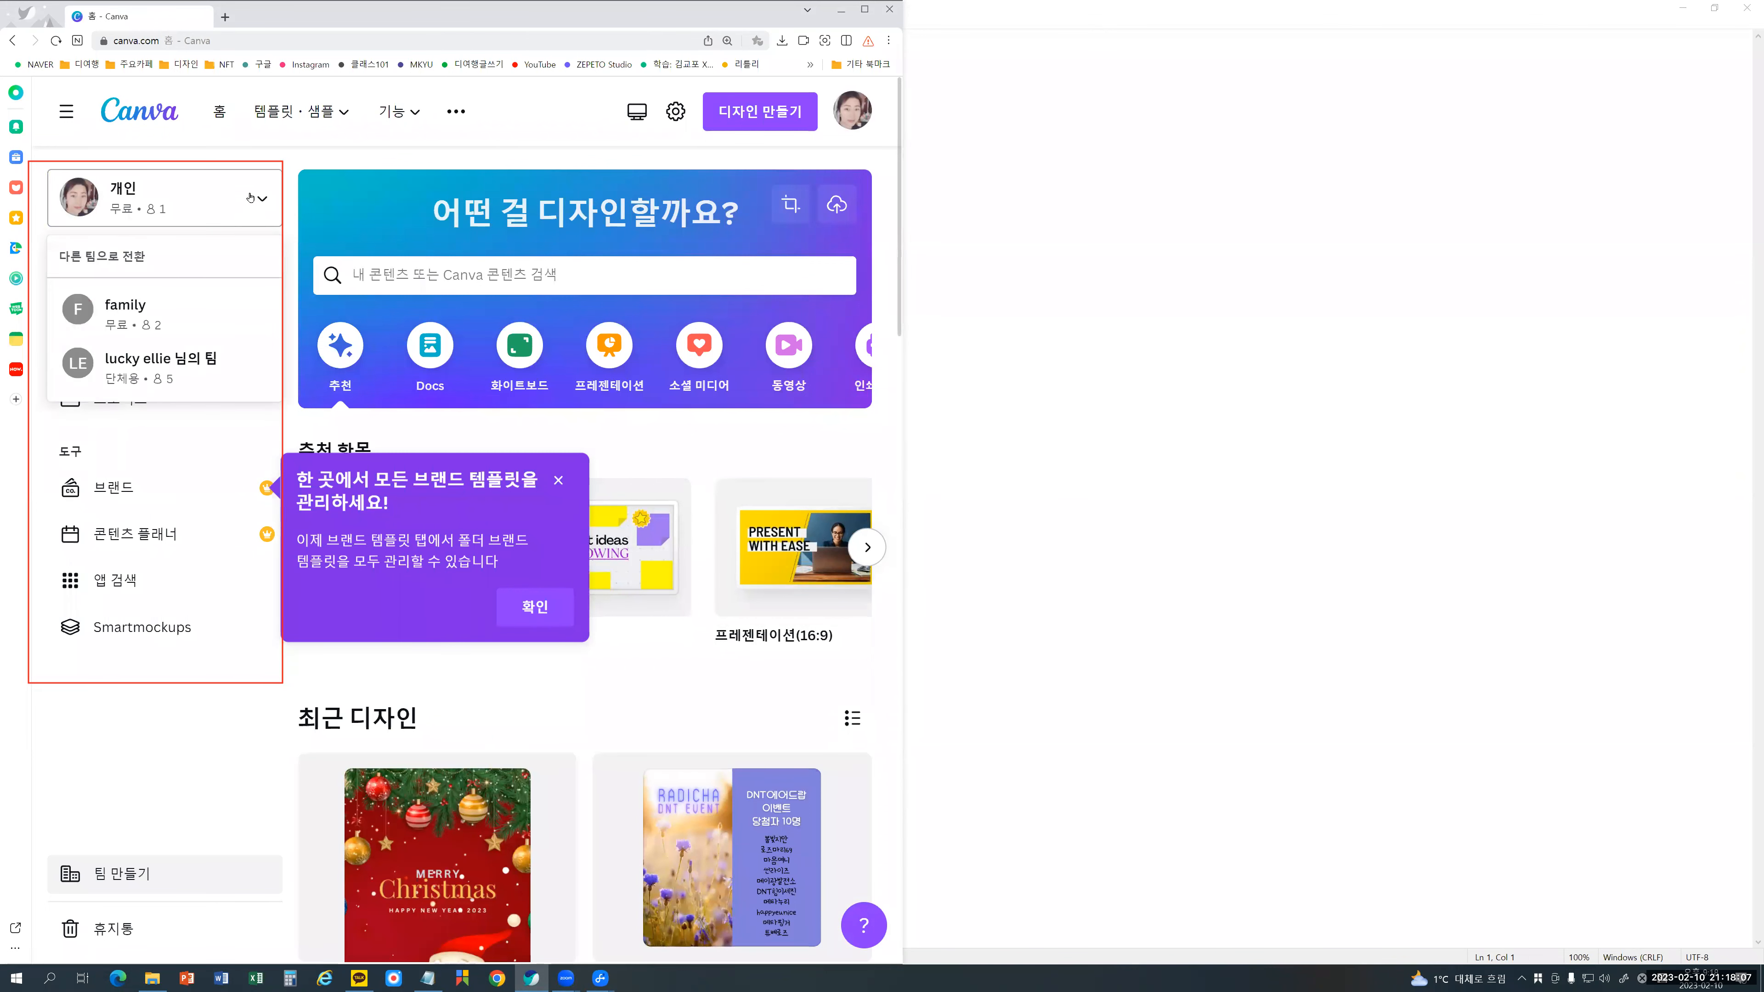
{"action": "left_click", "coordinate": [183, 365]}
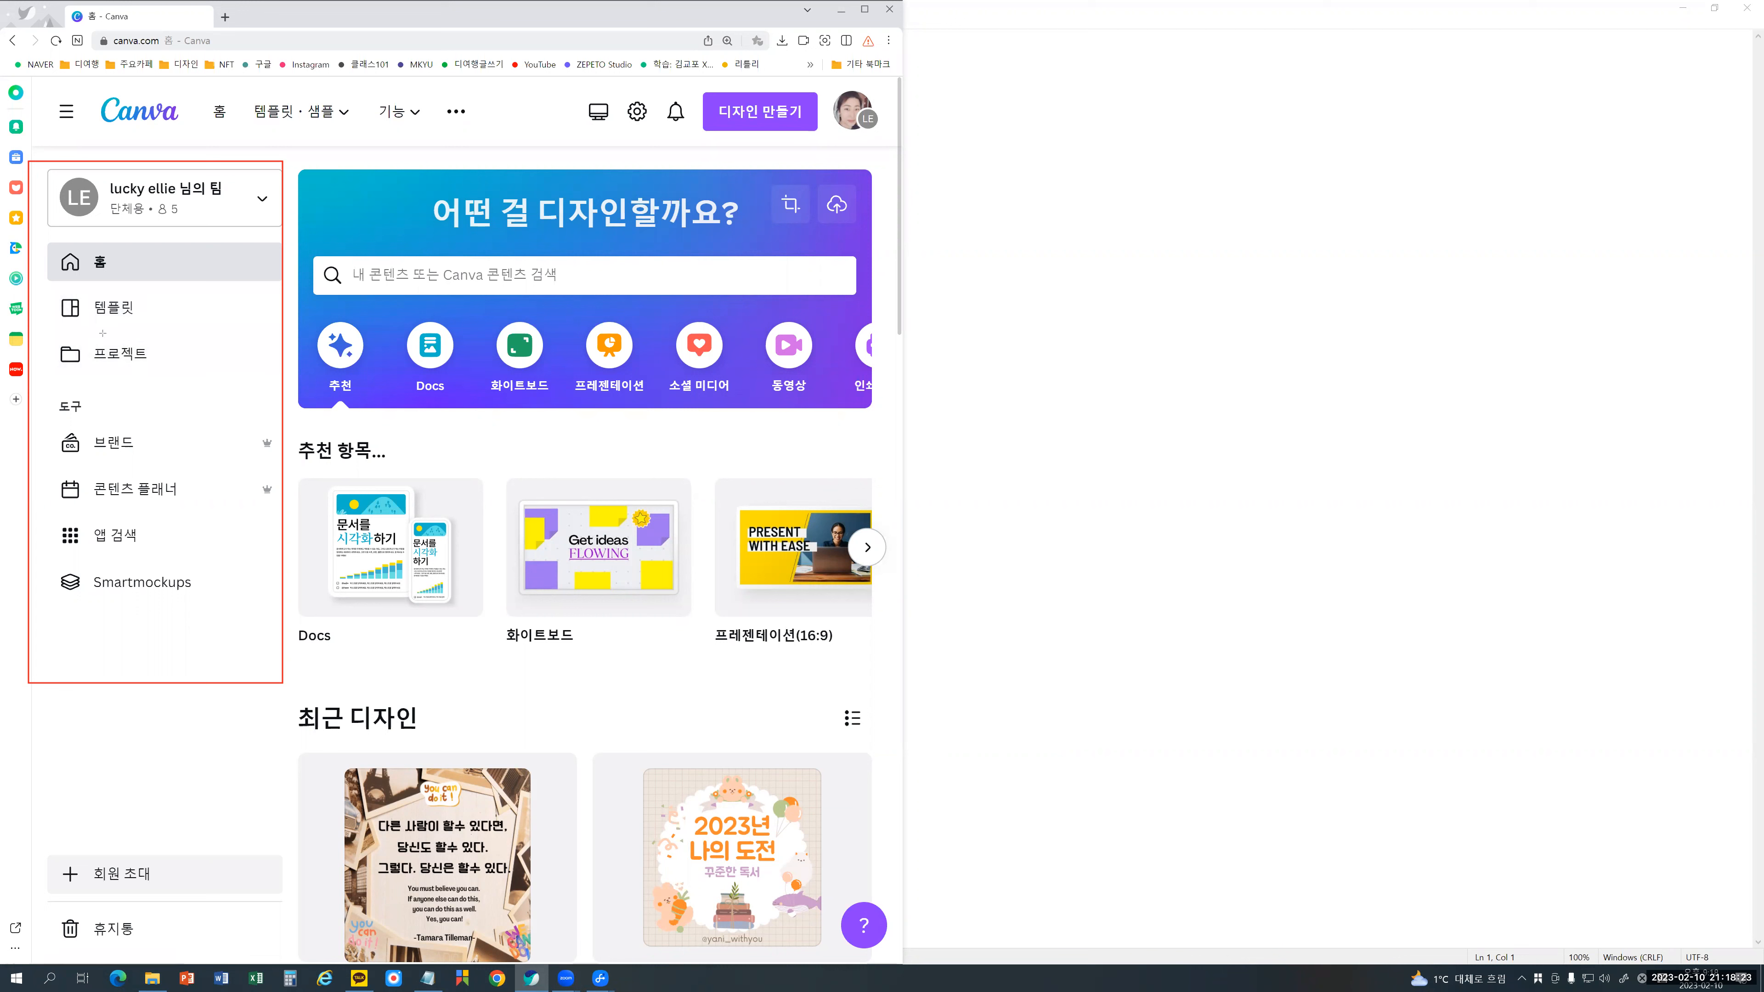
Step: Outline 프로젝트 in red and open it to browse the recent designs and the expanded folder list
{"action": "left_click_drag", "start_coordinate": [44, 335], "coordinate": [174, 384]}
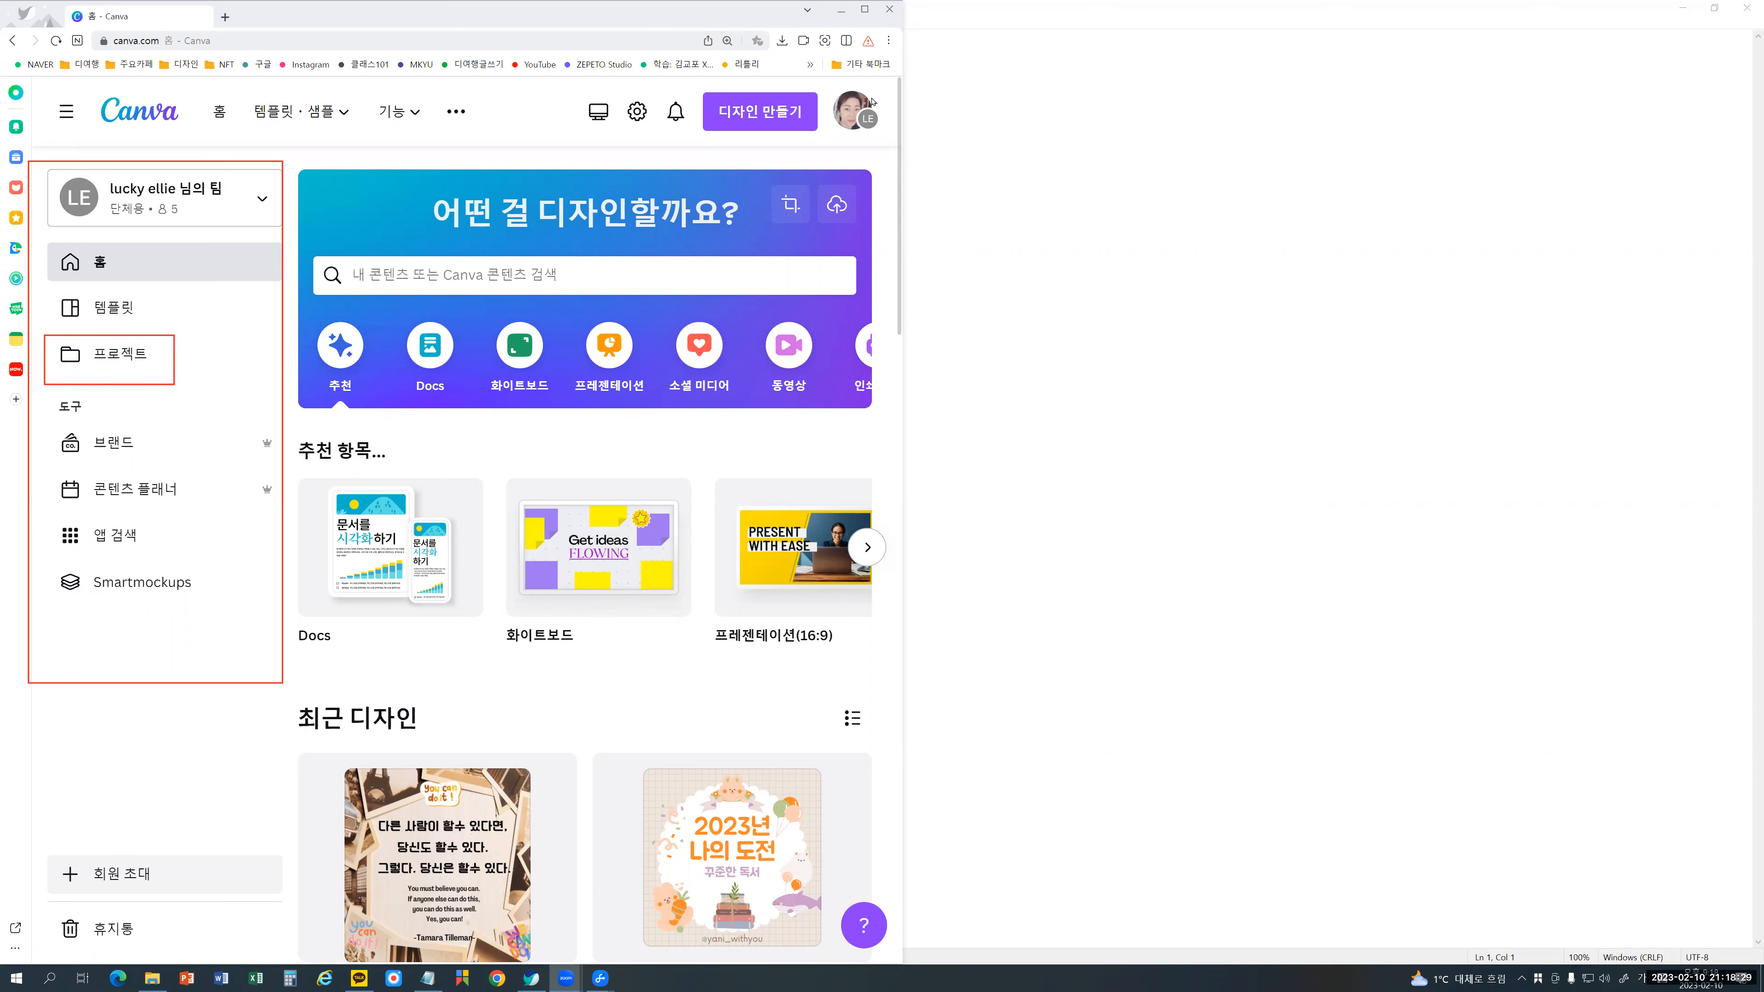
{"action": "left_click", "coordinate": [111, 358]}
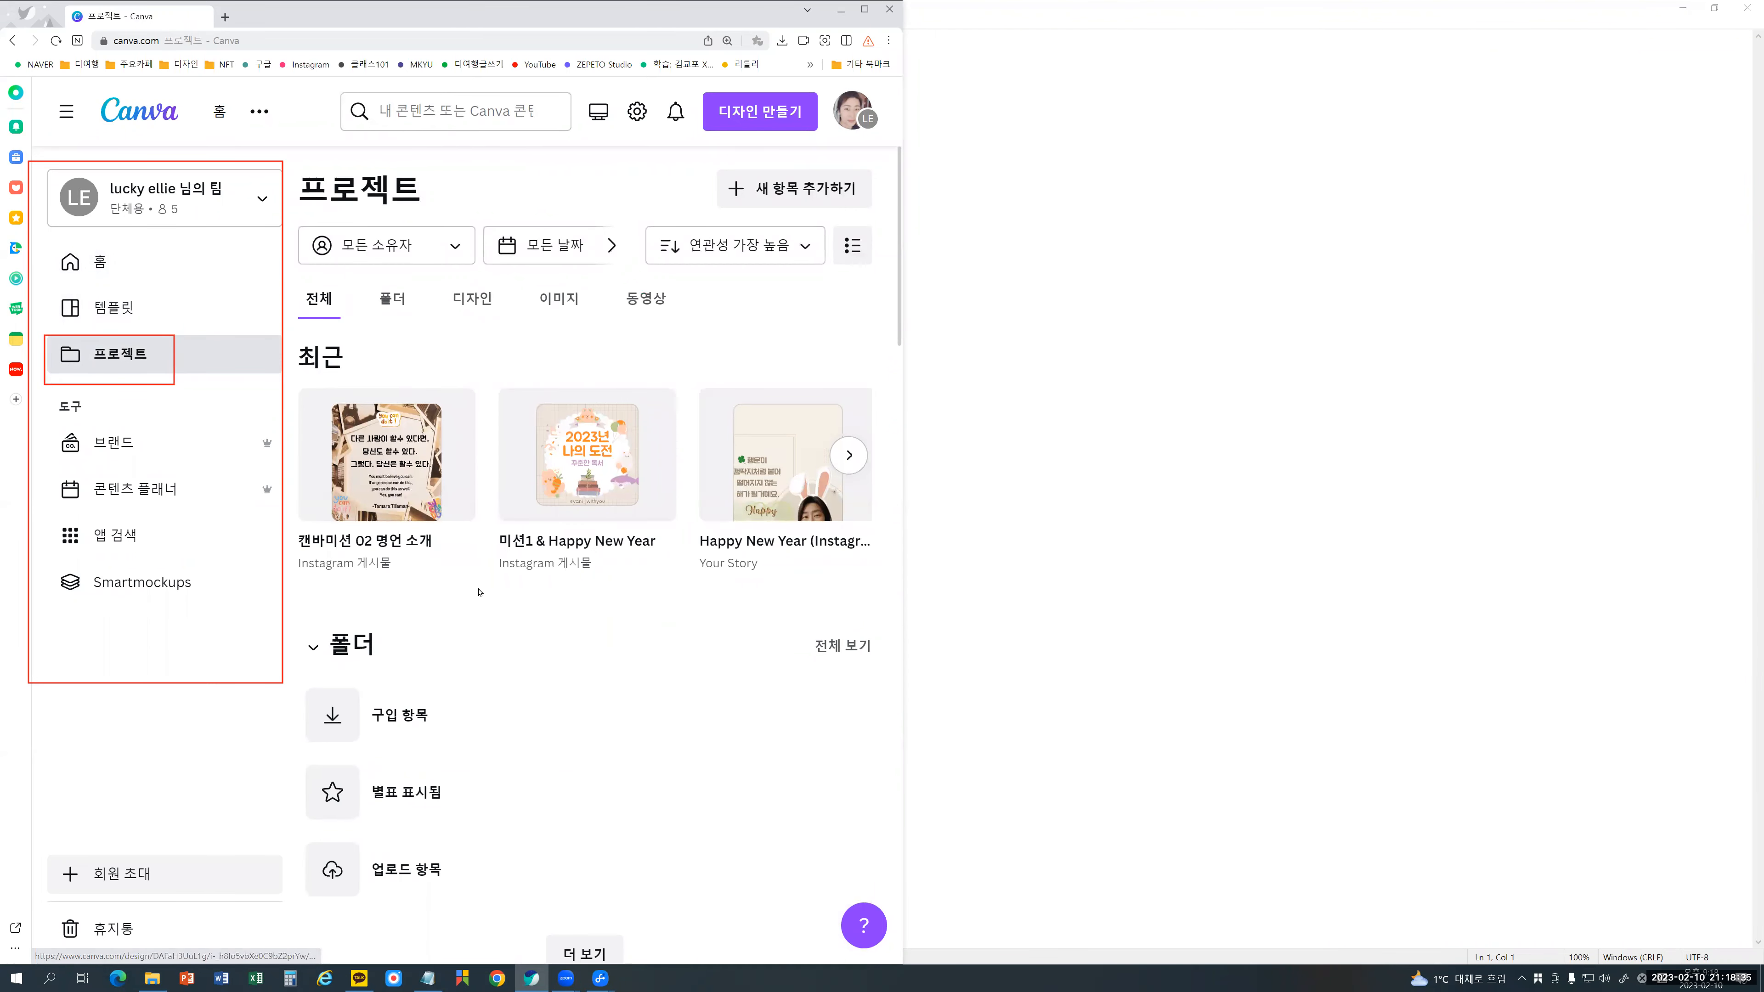
{"action": "left_click", "coordinate": [849, 455]}
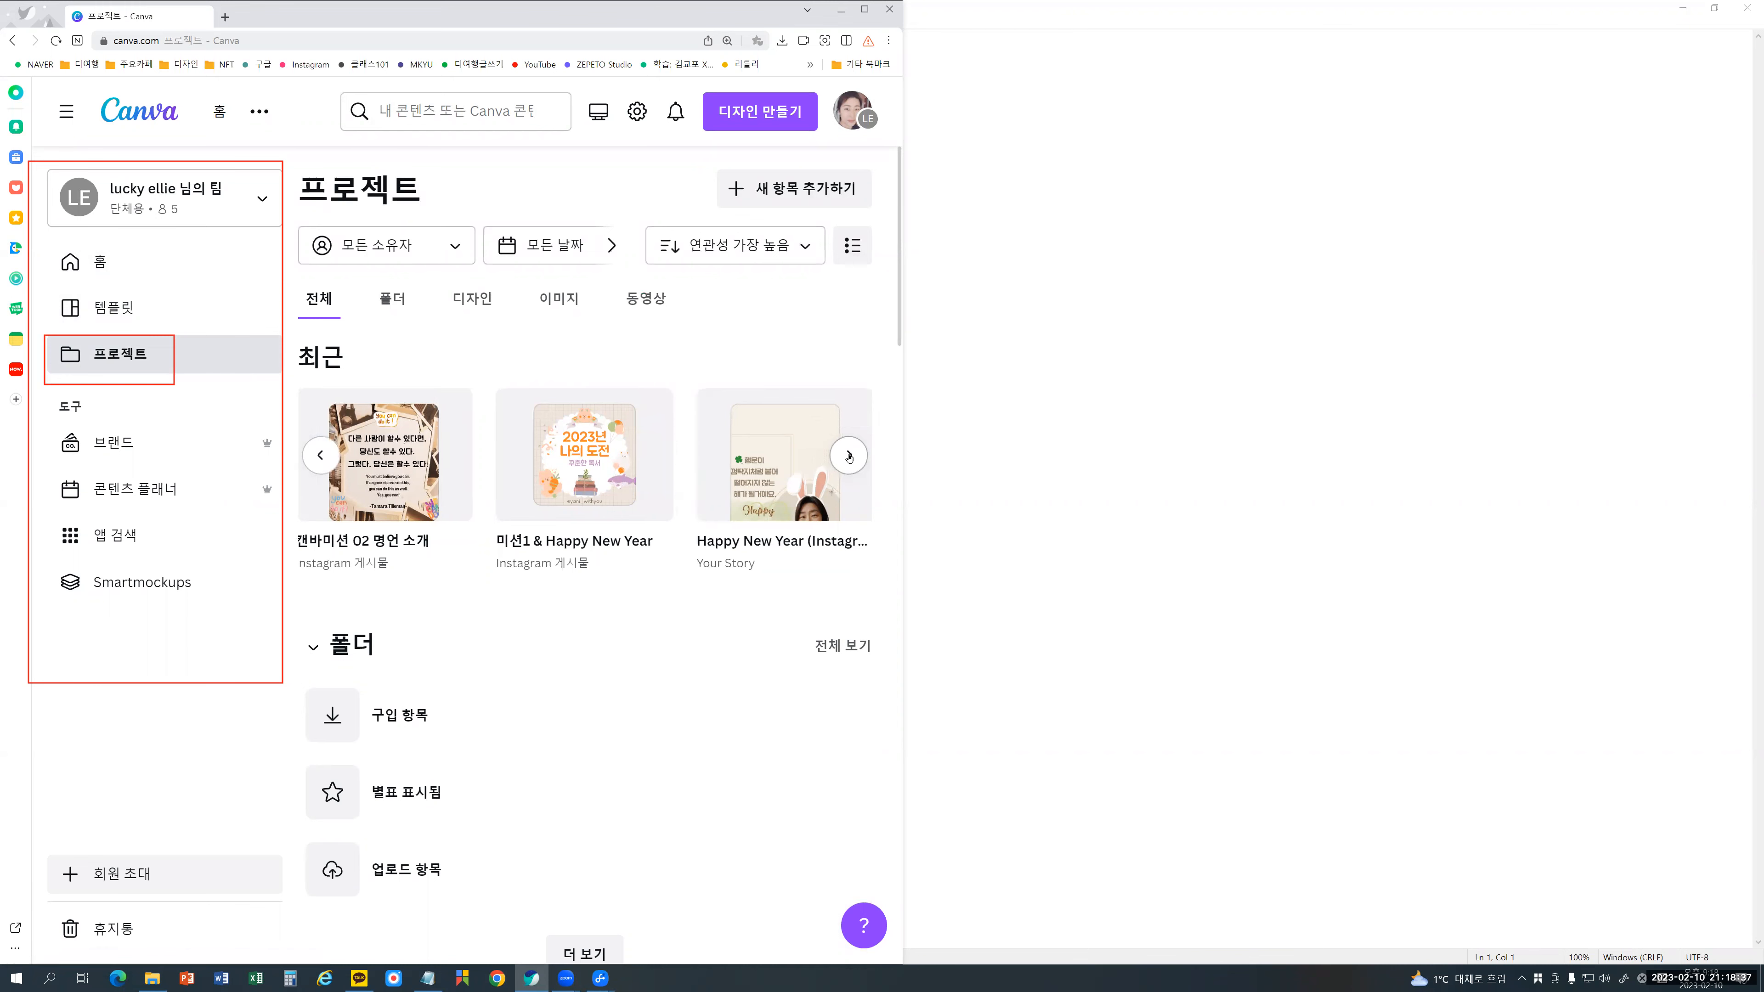
{"action": "left_click", "coordinate": [848, 455]}
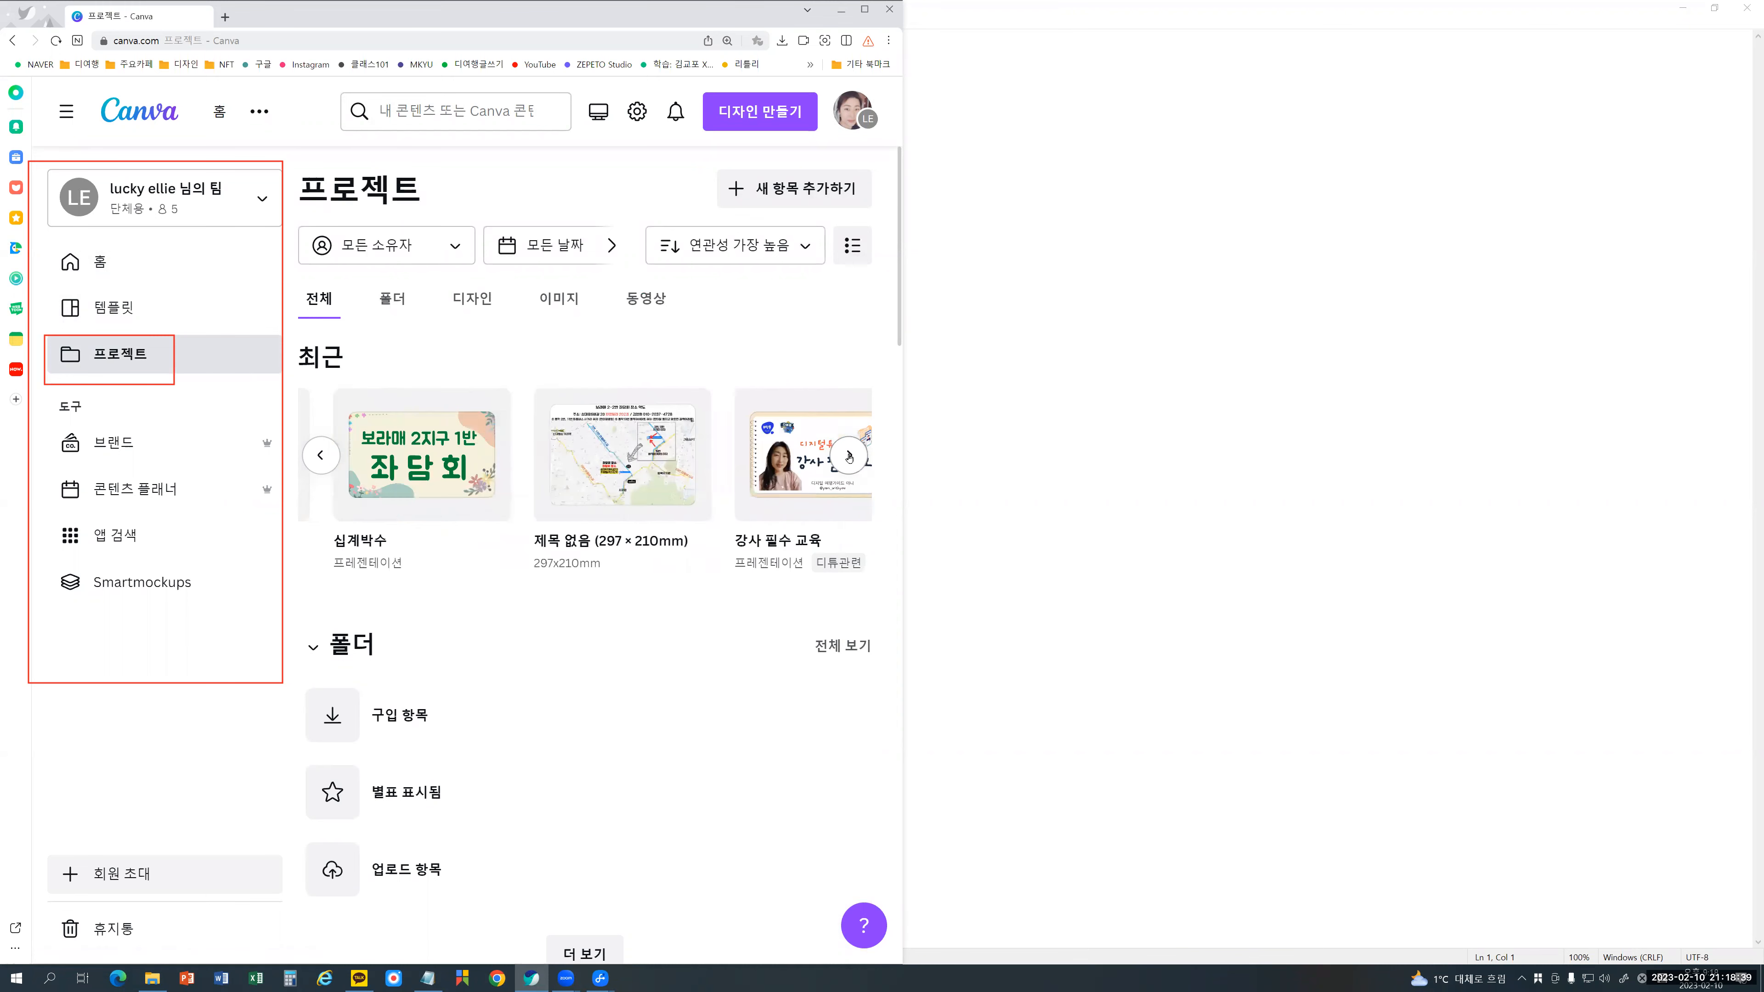
{"action": "scroll", "coordinate": [458, 587], "scroll_direction": "down", "scroll_amount": 3}
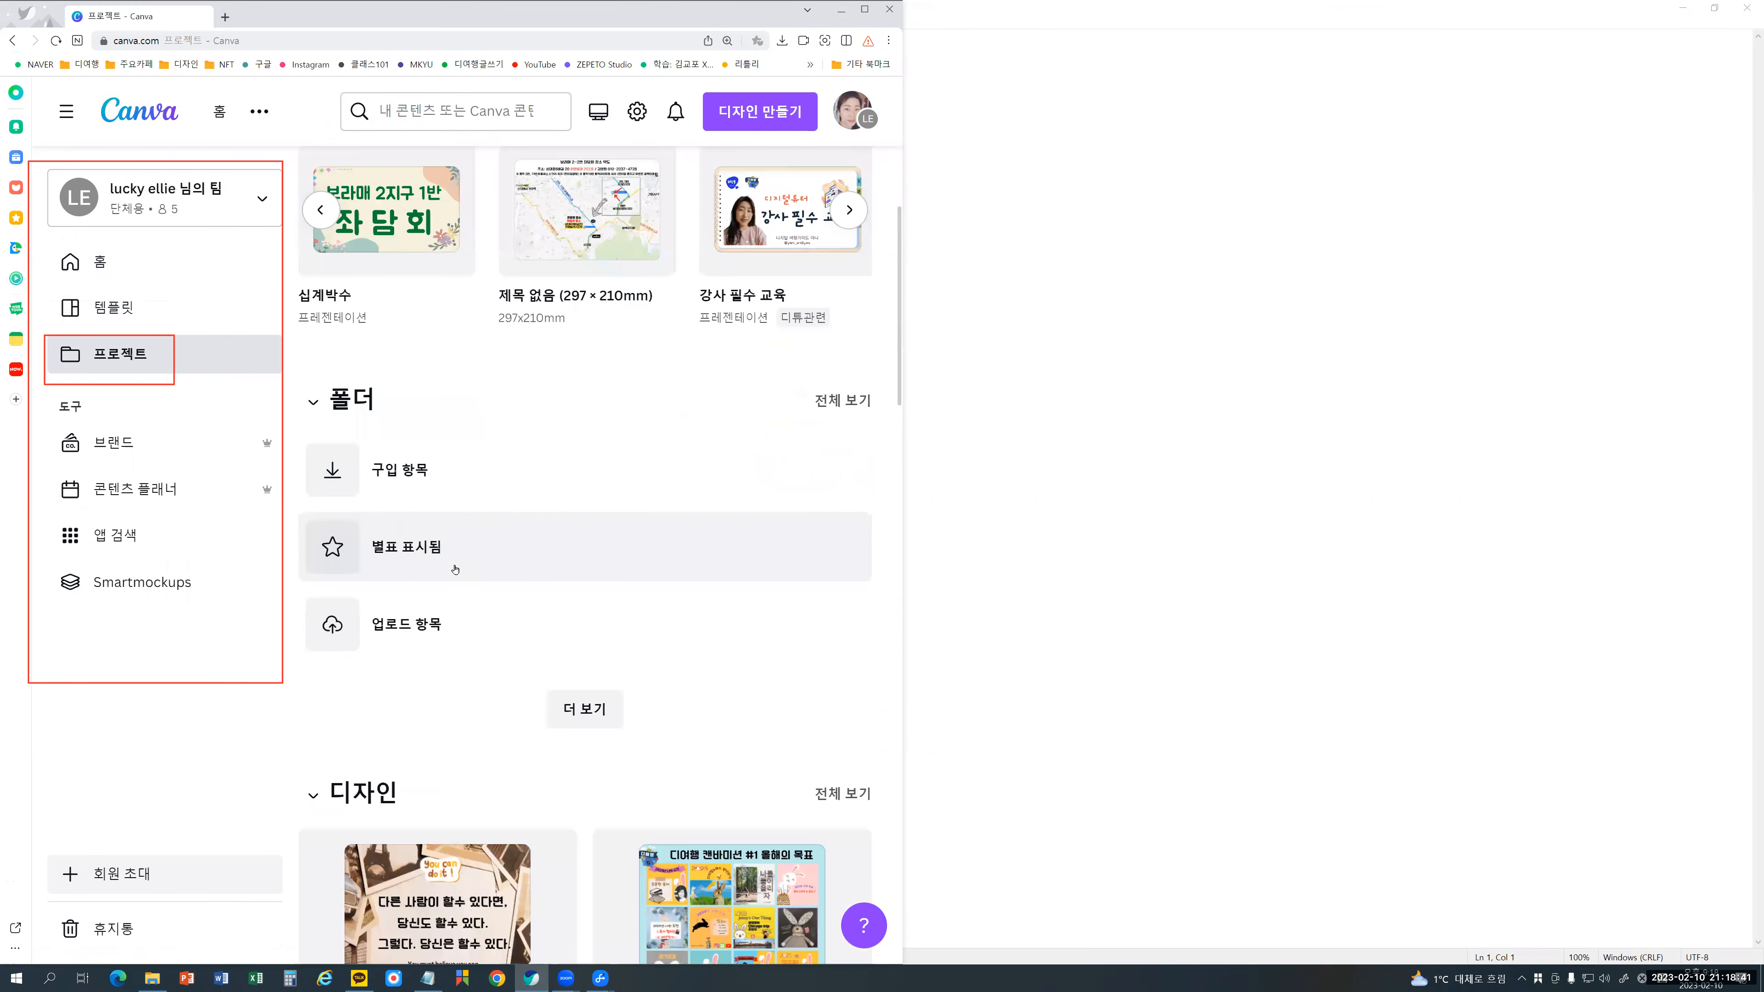
{"action": "left_click", "coordinate": [590, 716]}
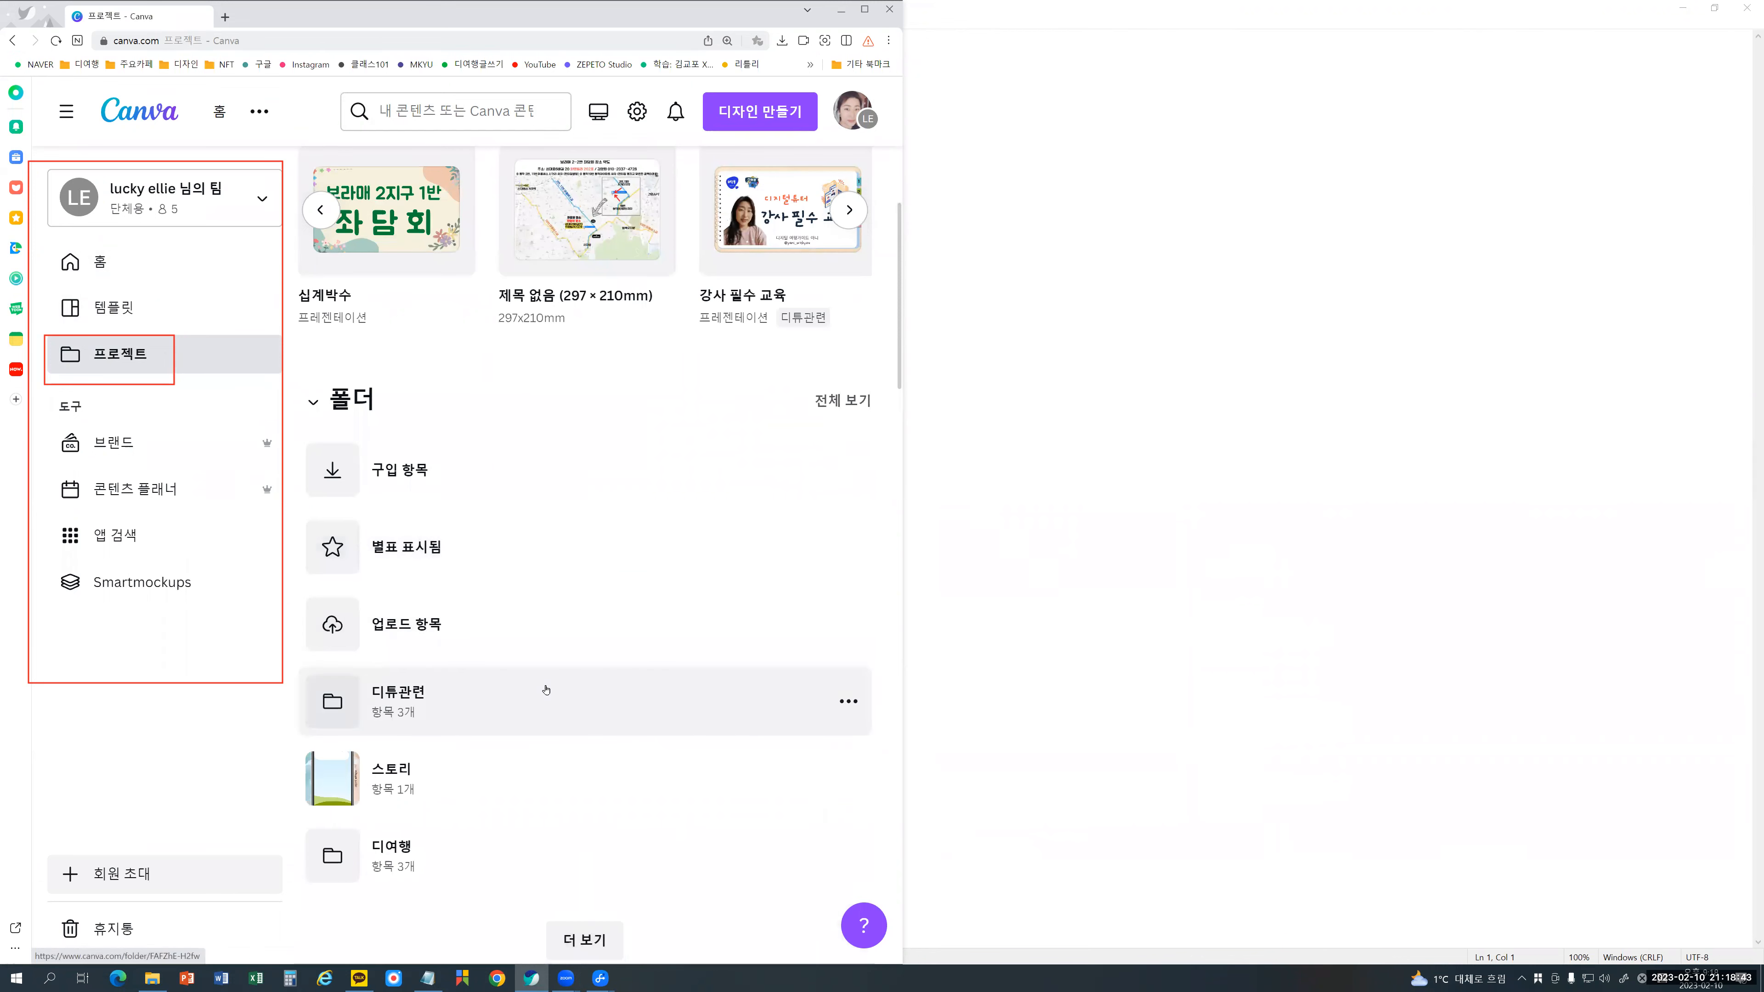
{"action": "scroll", "coordinate": [425, 583], "scroll_direction": "down", "scroll_amount": 3}
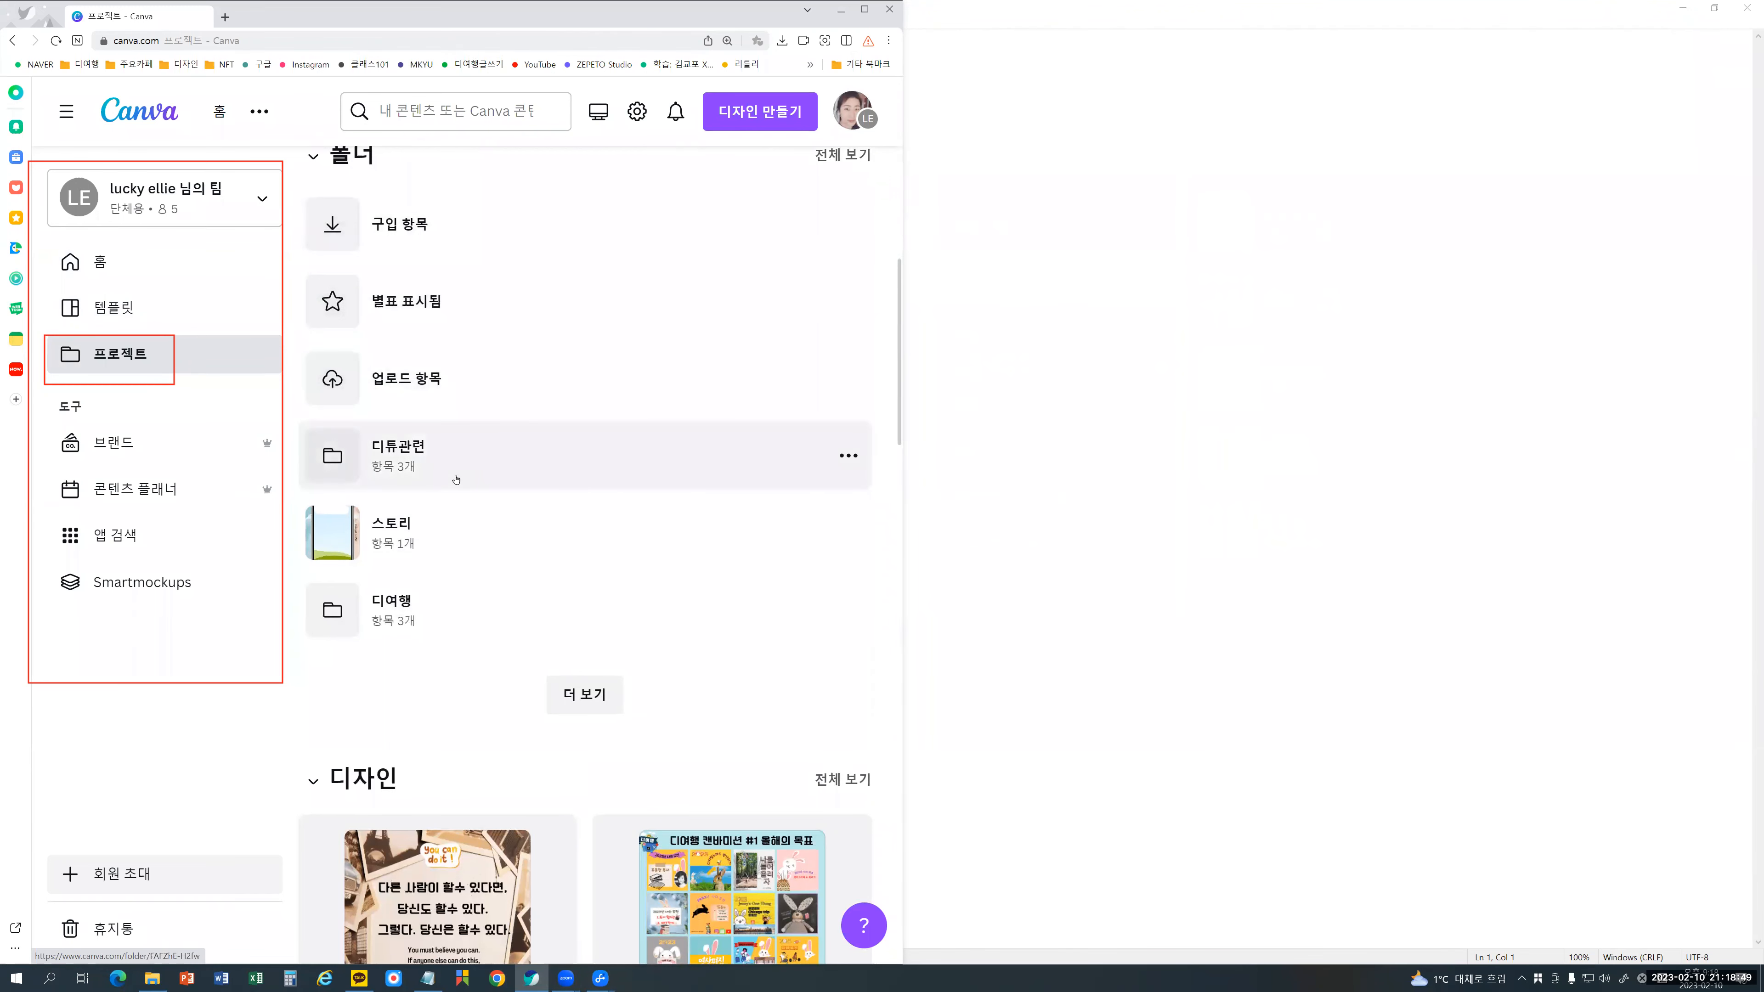
{"action": "scroll", "coordinate": [469, 462], "scroll_direction": "up", "scroll_amount": 5}
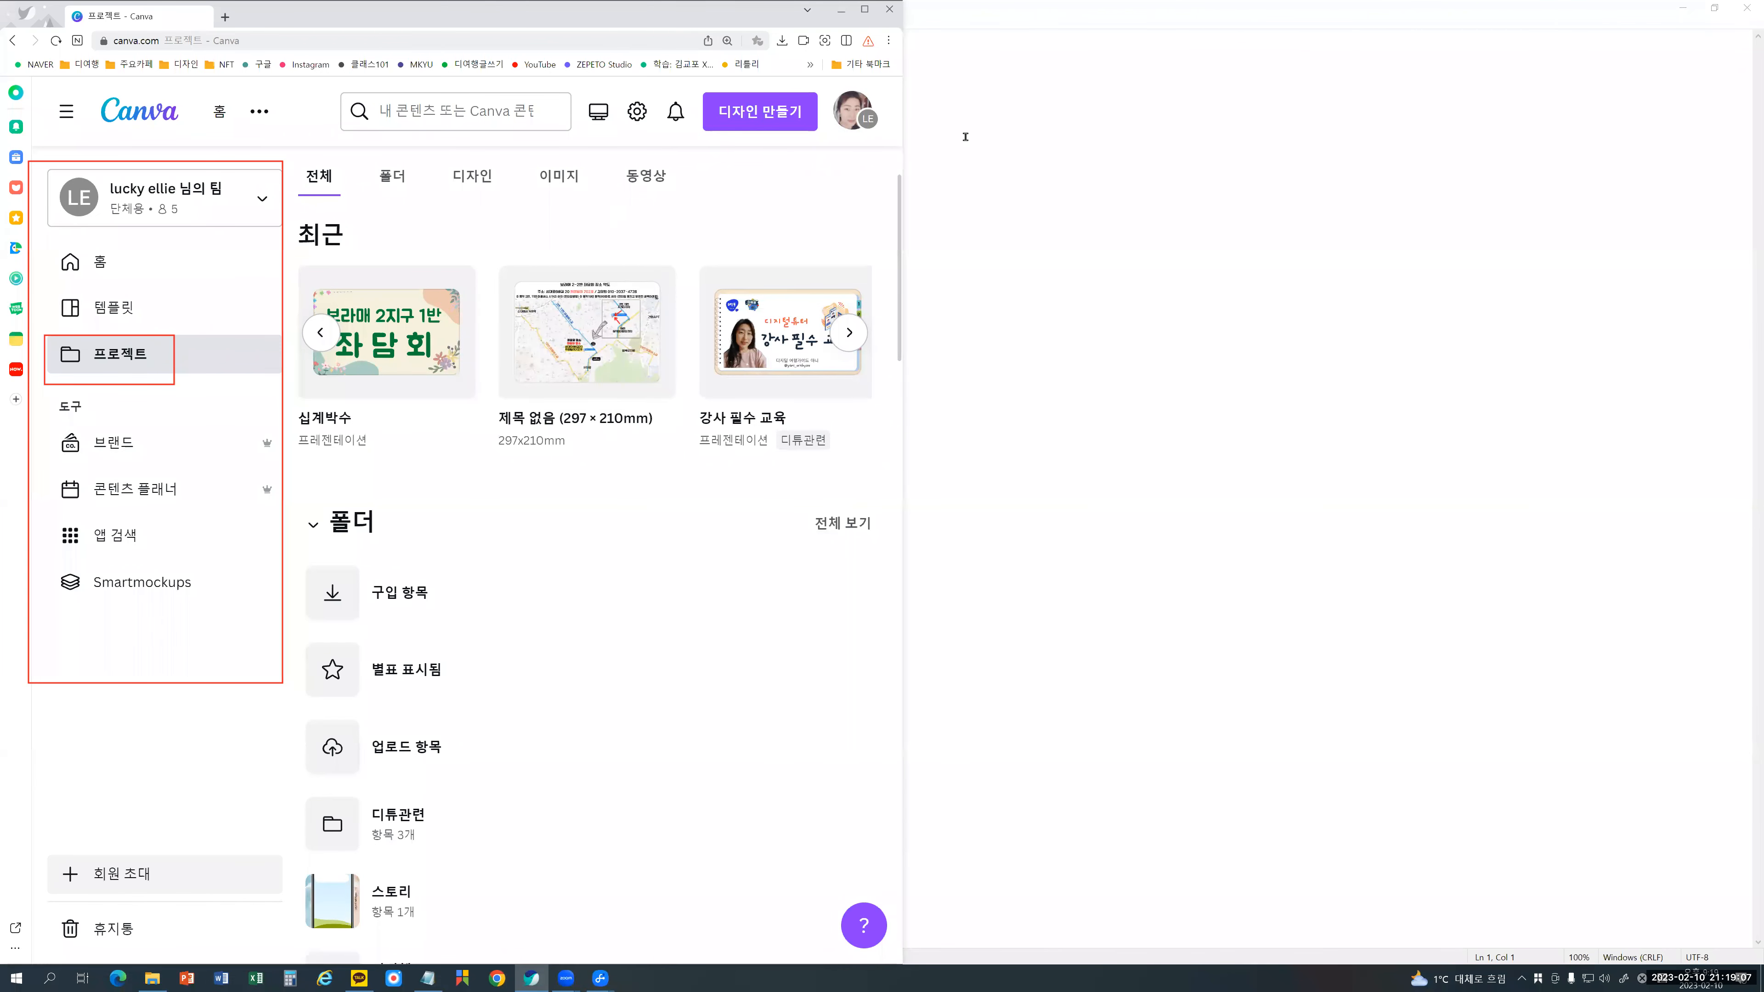
Step: Clear the red annotations and return to the Canva home page at a smaller page zoom
{"action": "left_click", "coordinate": [275, 137]}
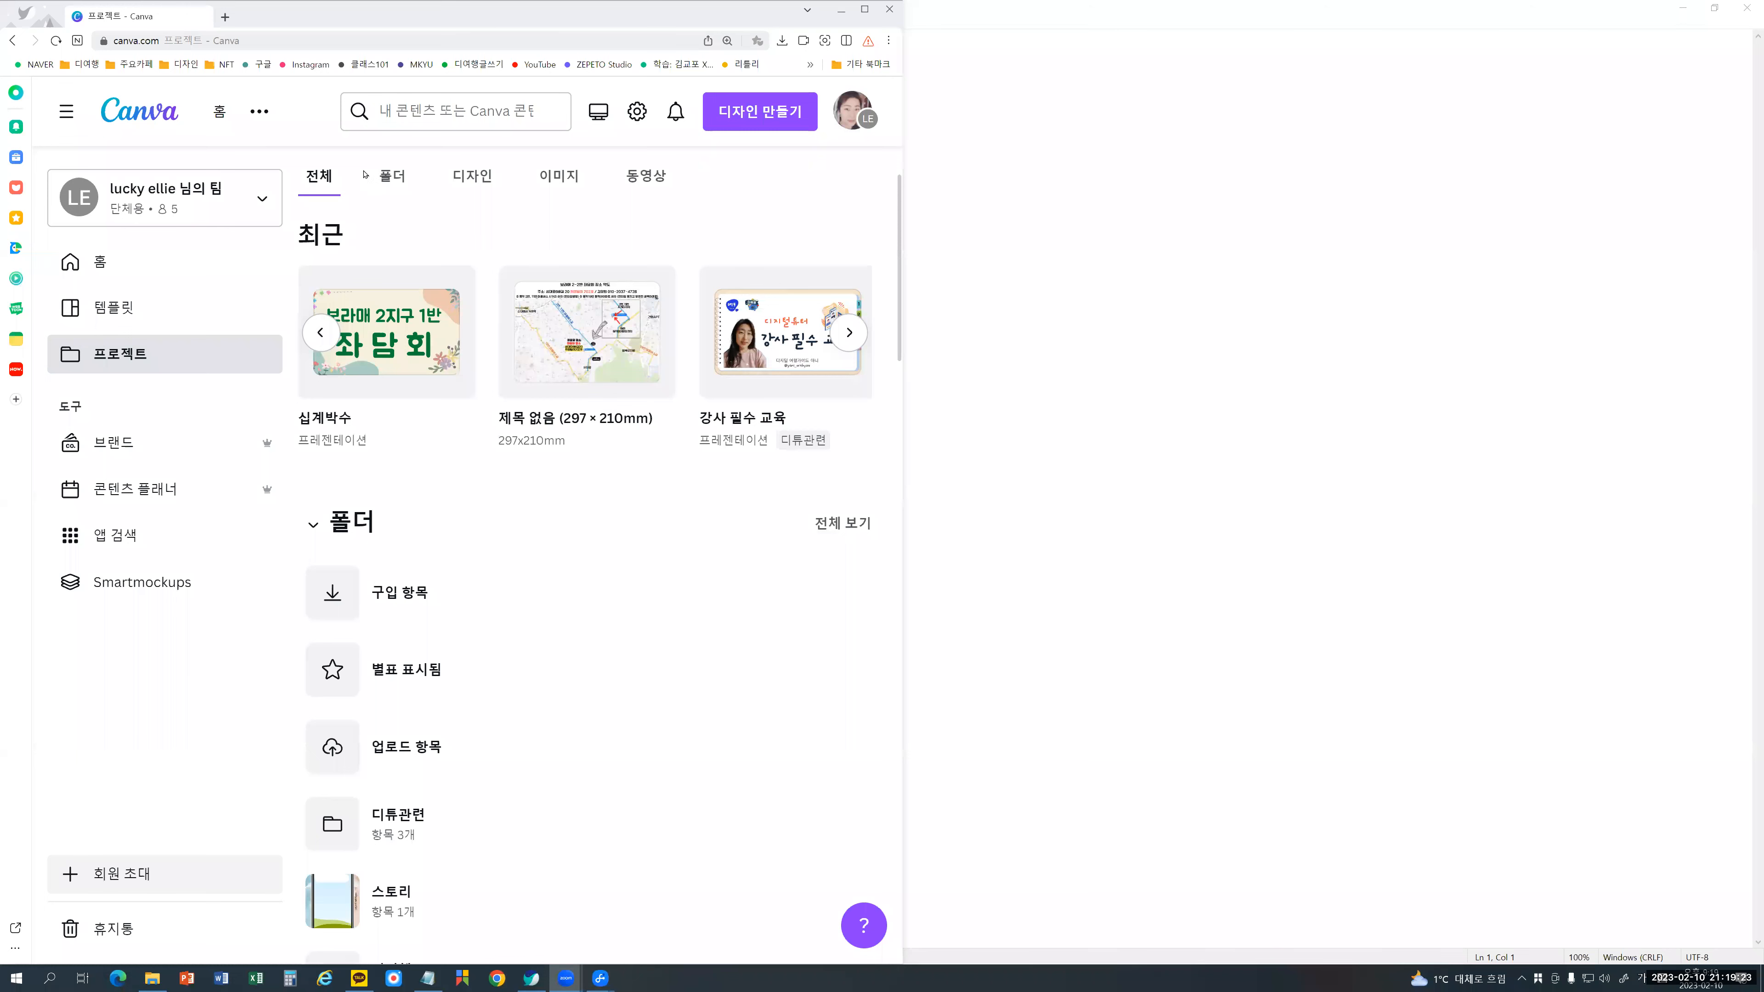
{"action": "left_click", "coordinate": [347, 10]}
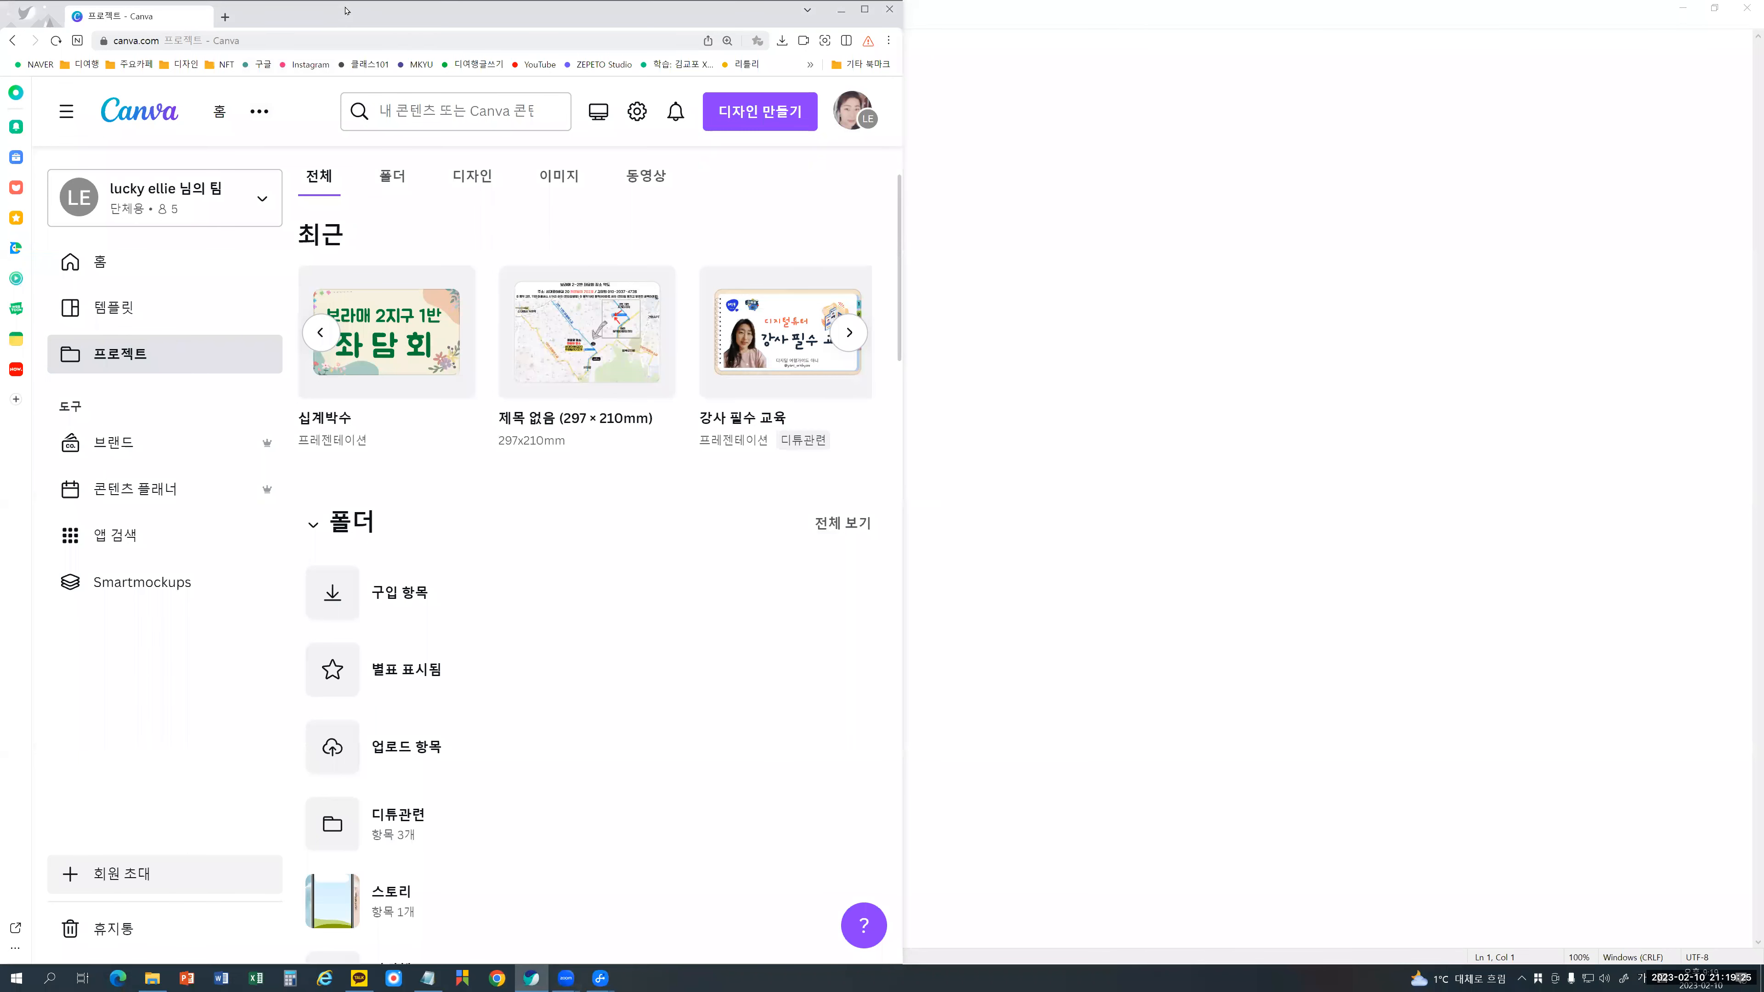
{"action": "key", "text": "ctrl+minus"}
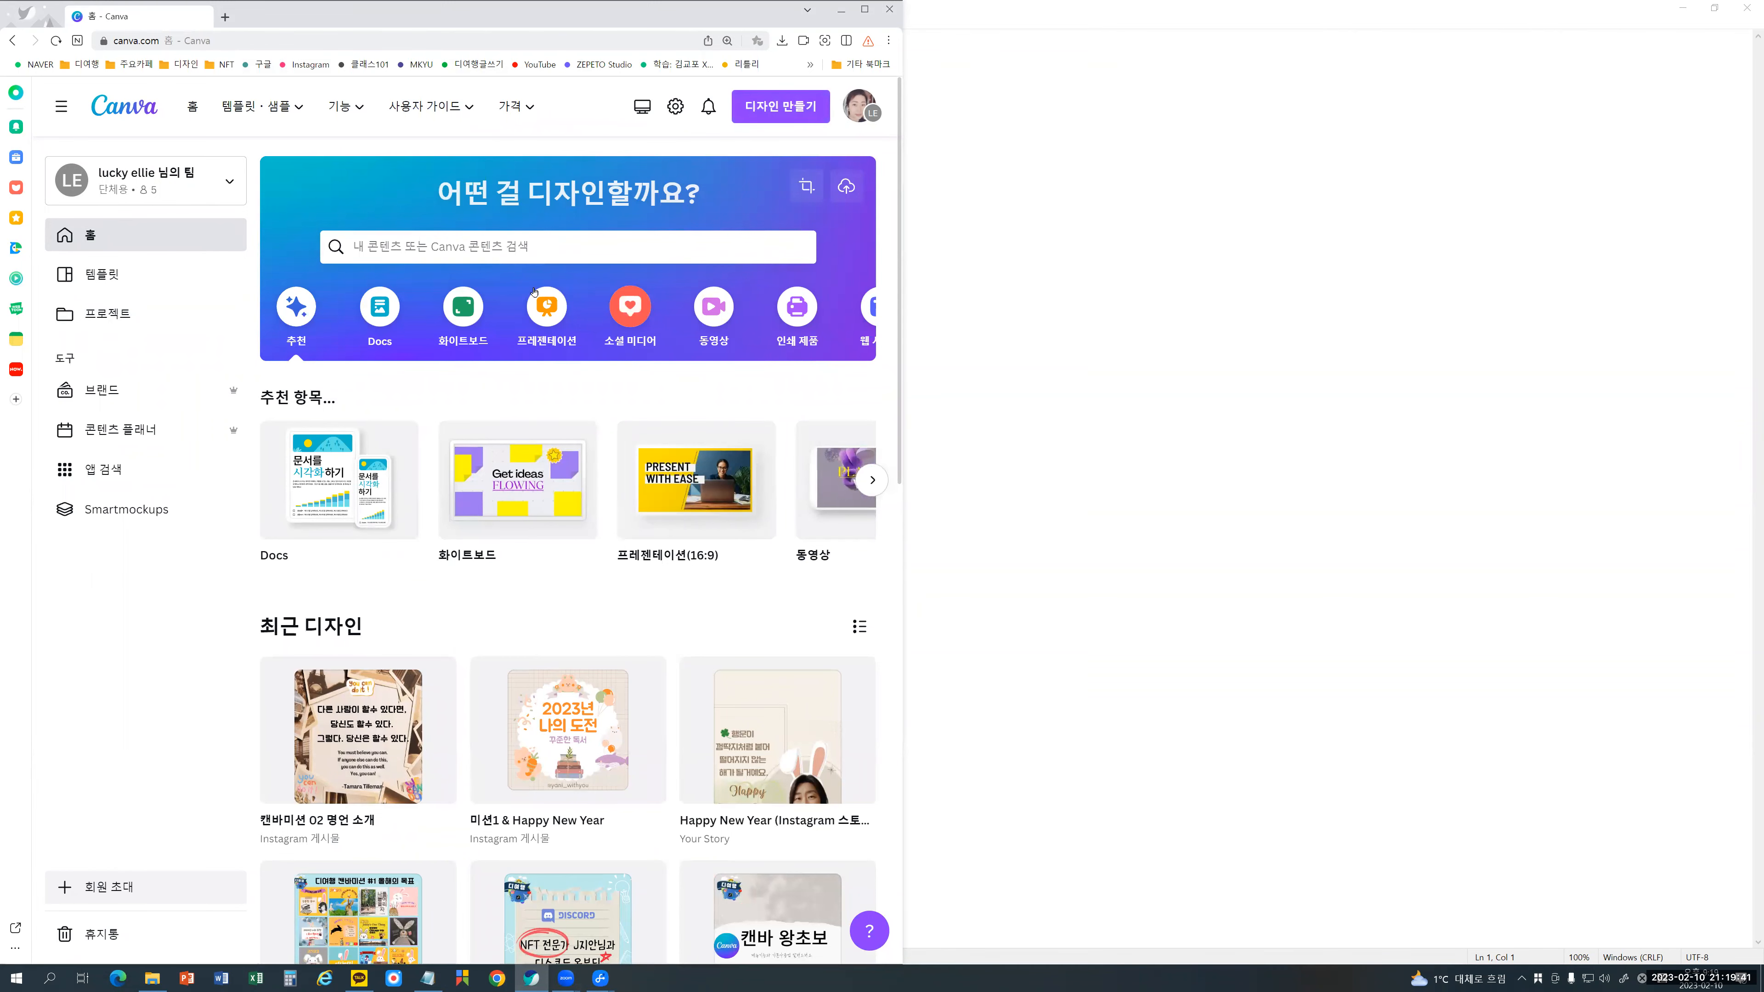
Step: Open the 인스타그램 게시물 templates from the 템플릿·샘플 categories, browse the gallery and open the template search
{"action": "mouse_move", "coordinate": [251, 107]}
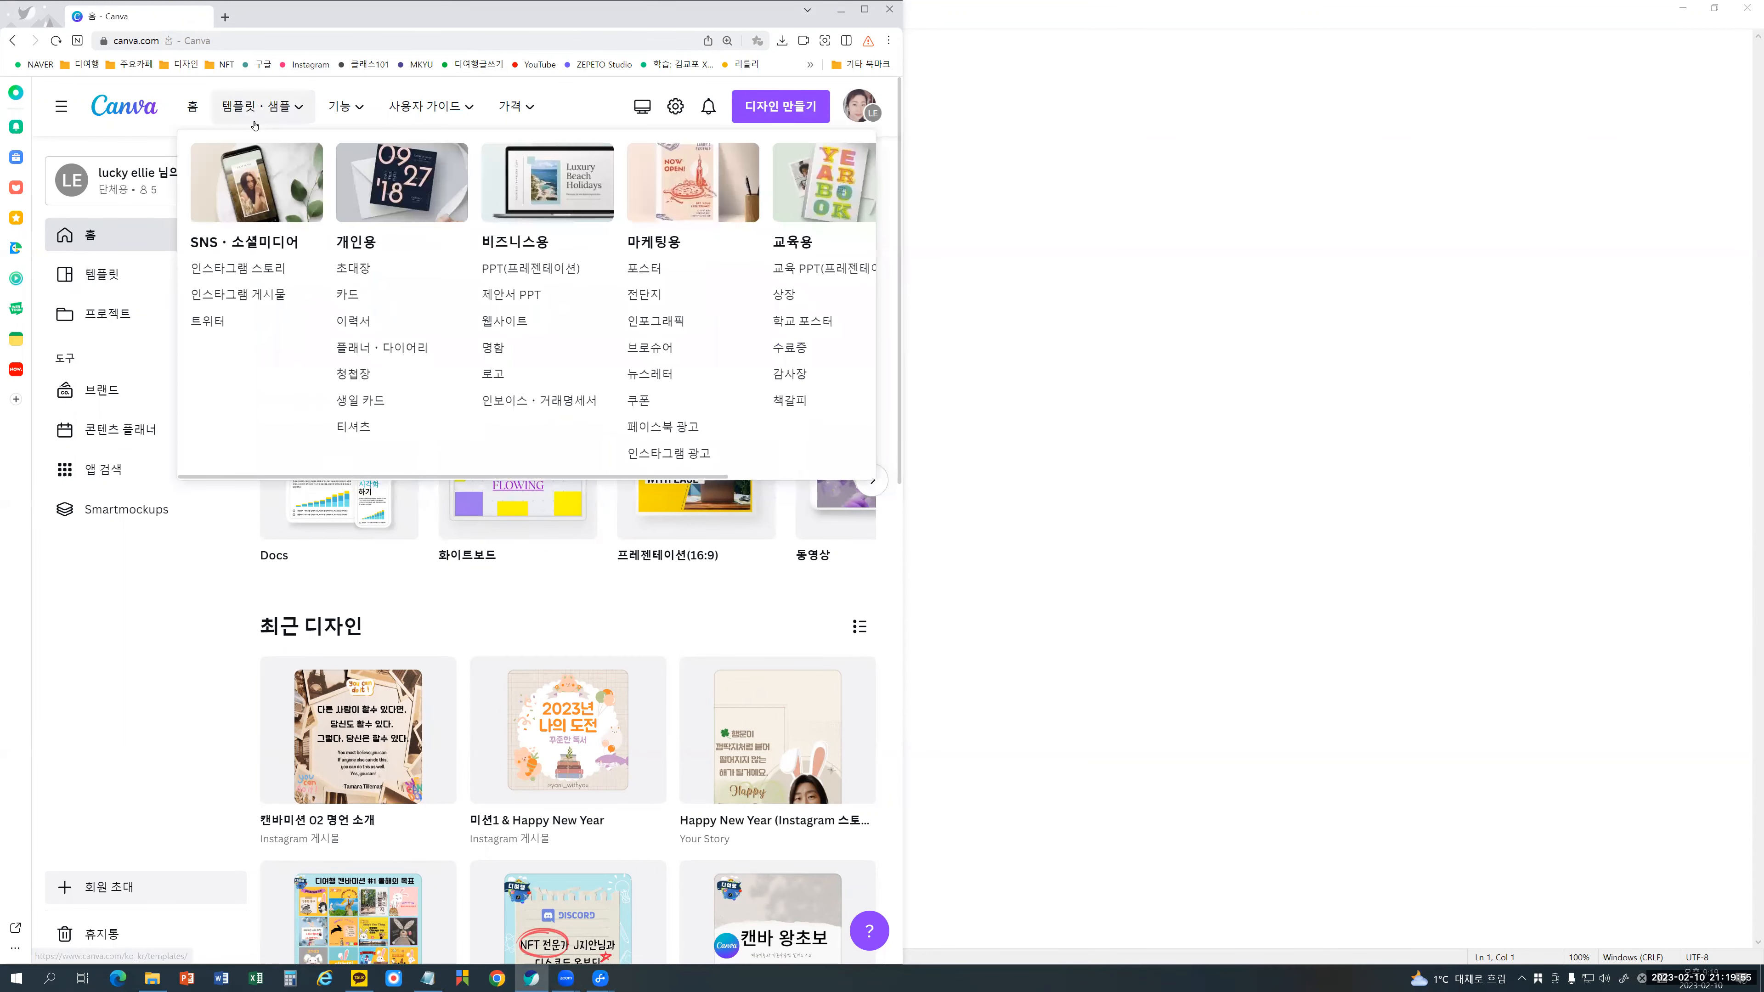
{"action": "left_click", "coordinate": [248, 297]}
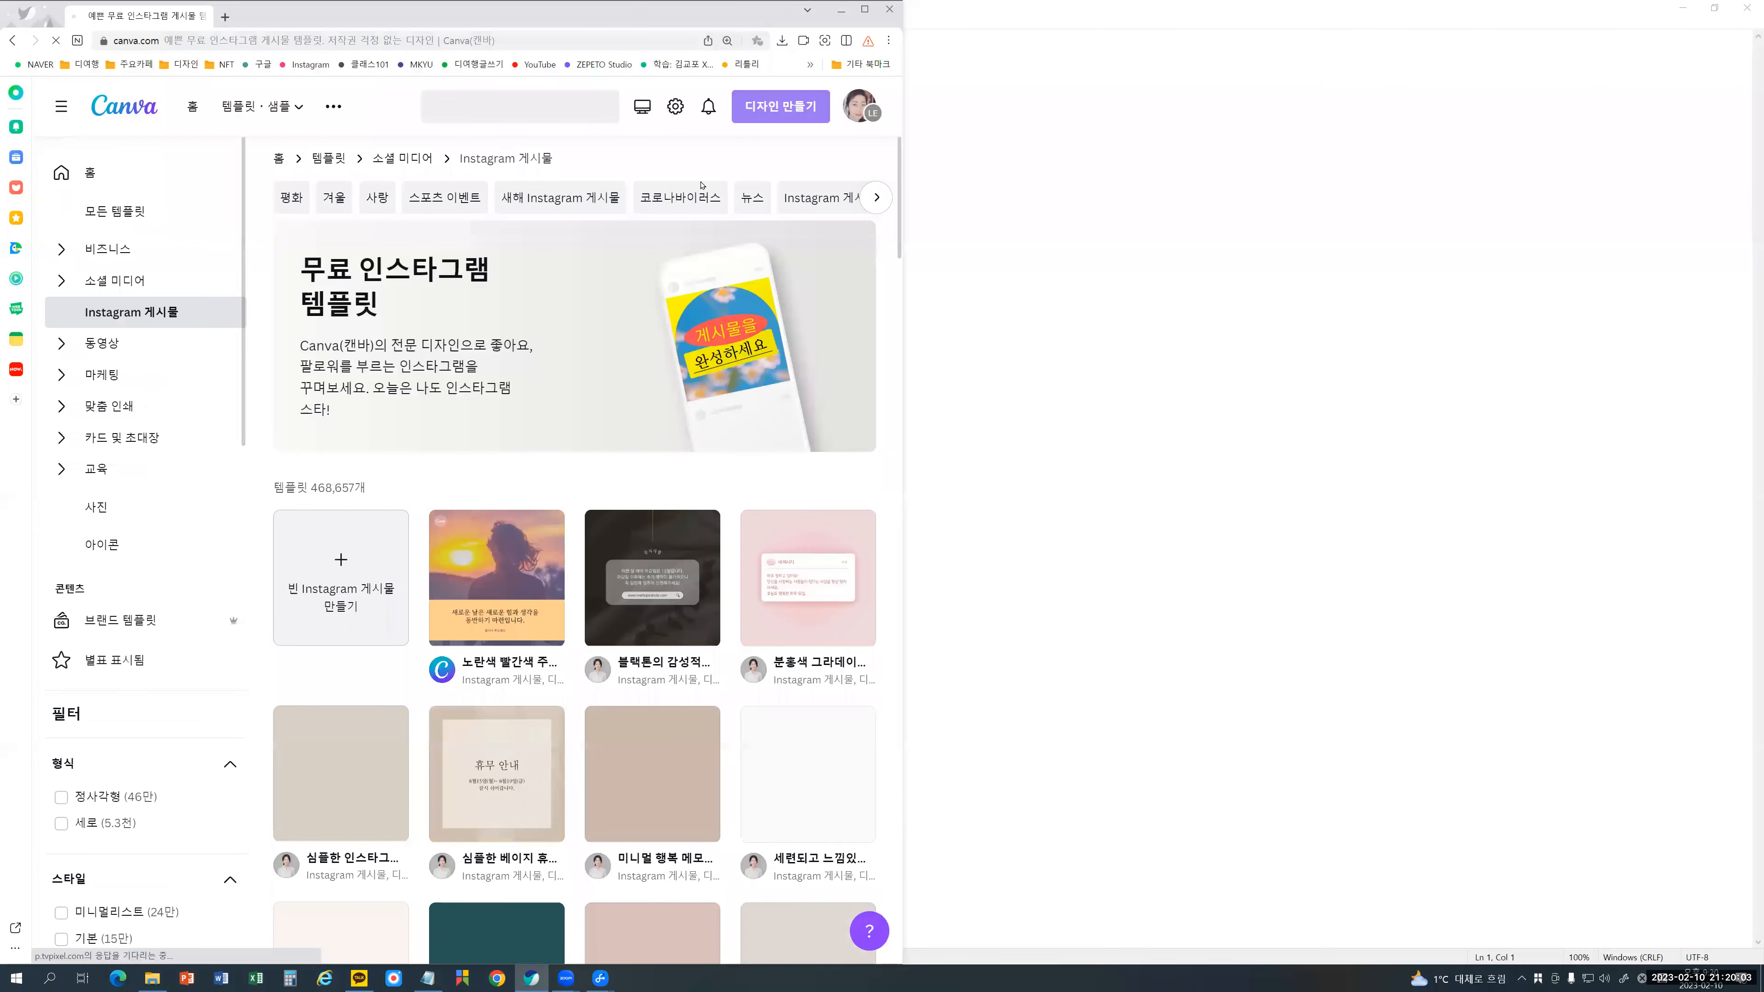
{"action": "mouse_move", "coordinate": [600, 616]}
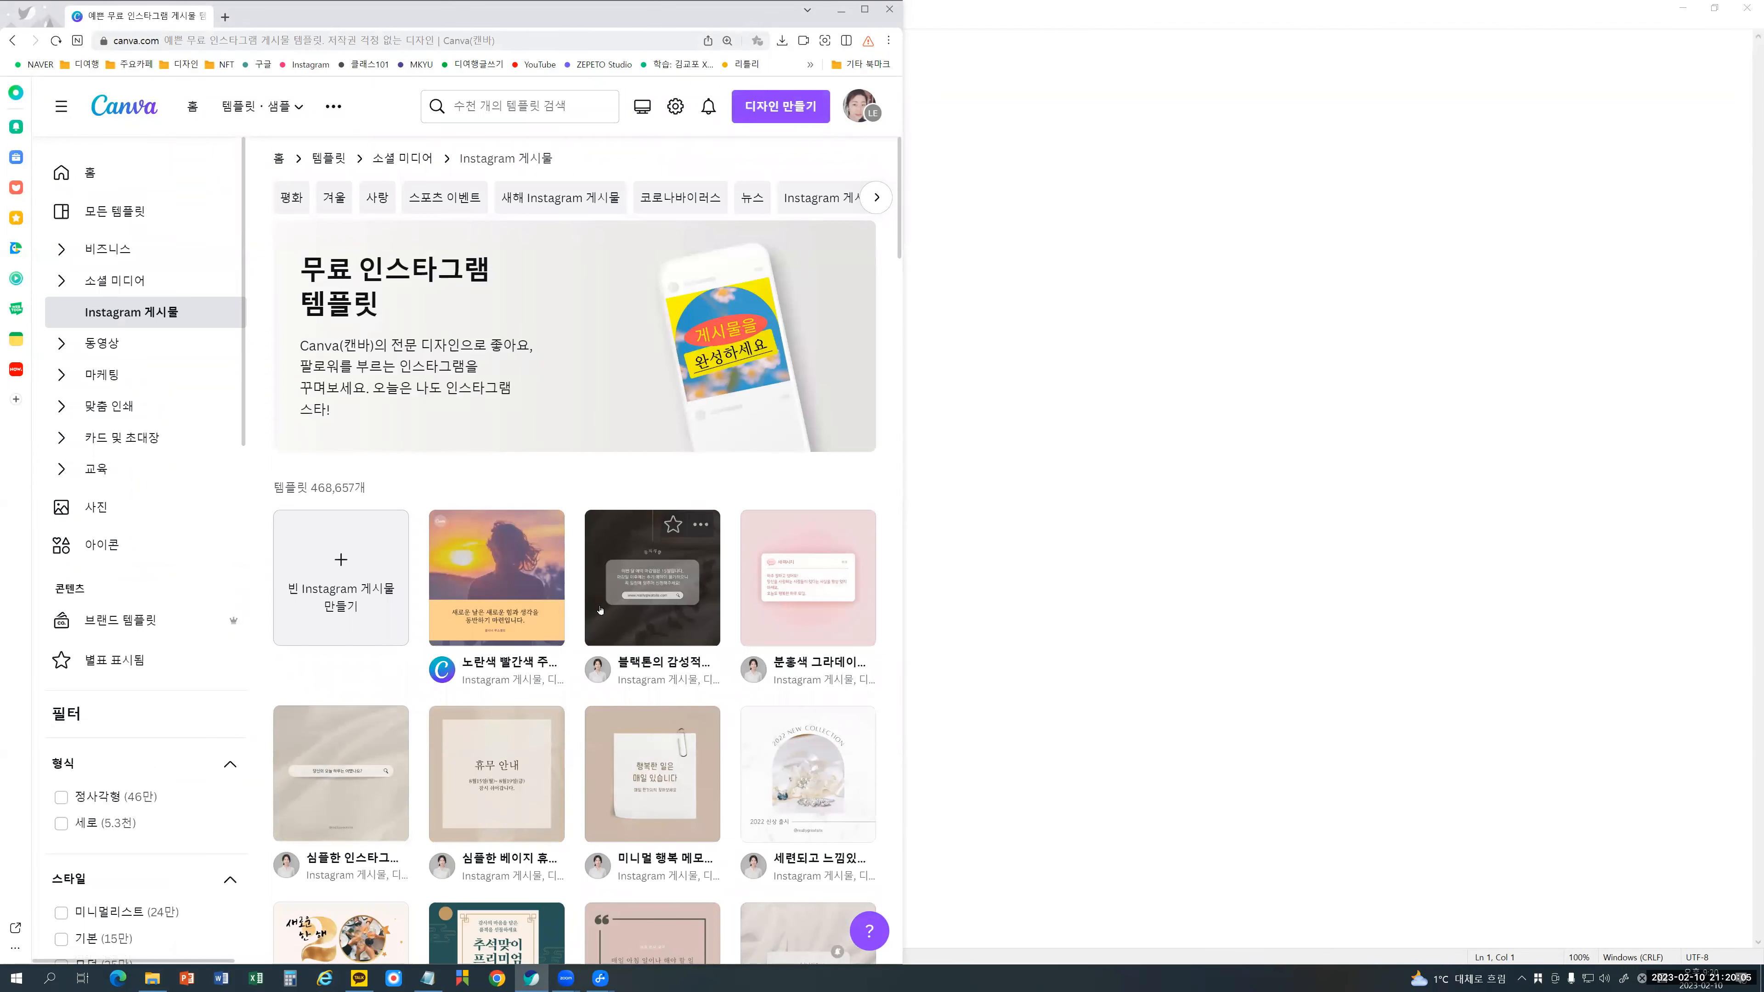
{"action": "scroll", "coordinate": [600, 609], "scroll_direction": "down", "scroll_amount": 1}
{"action": "scroll", "coordinate": [600, 609], "scroll_direction": "down", "scroll_amount": 3}
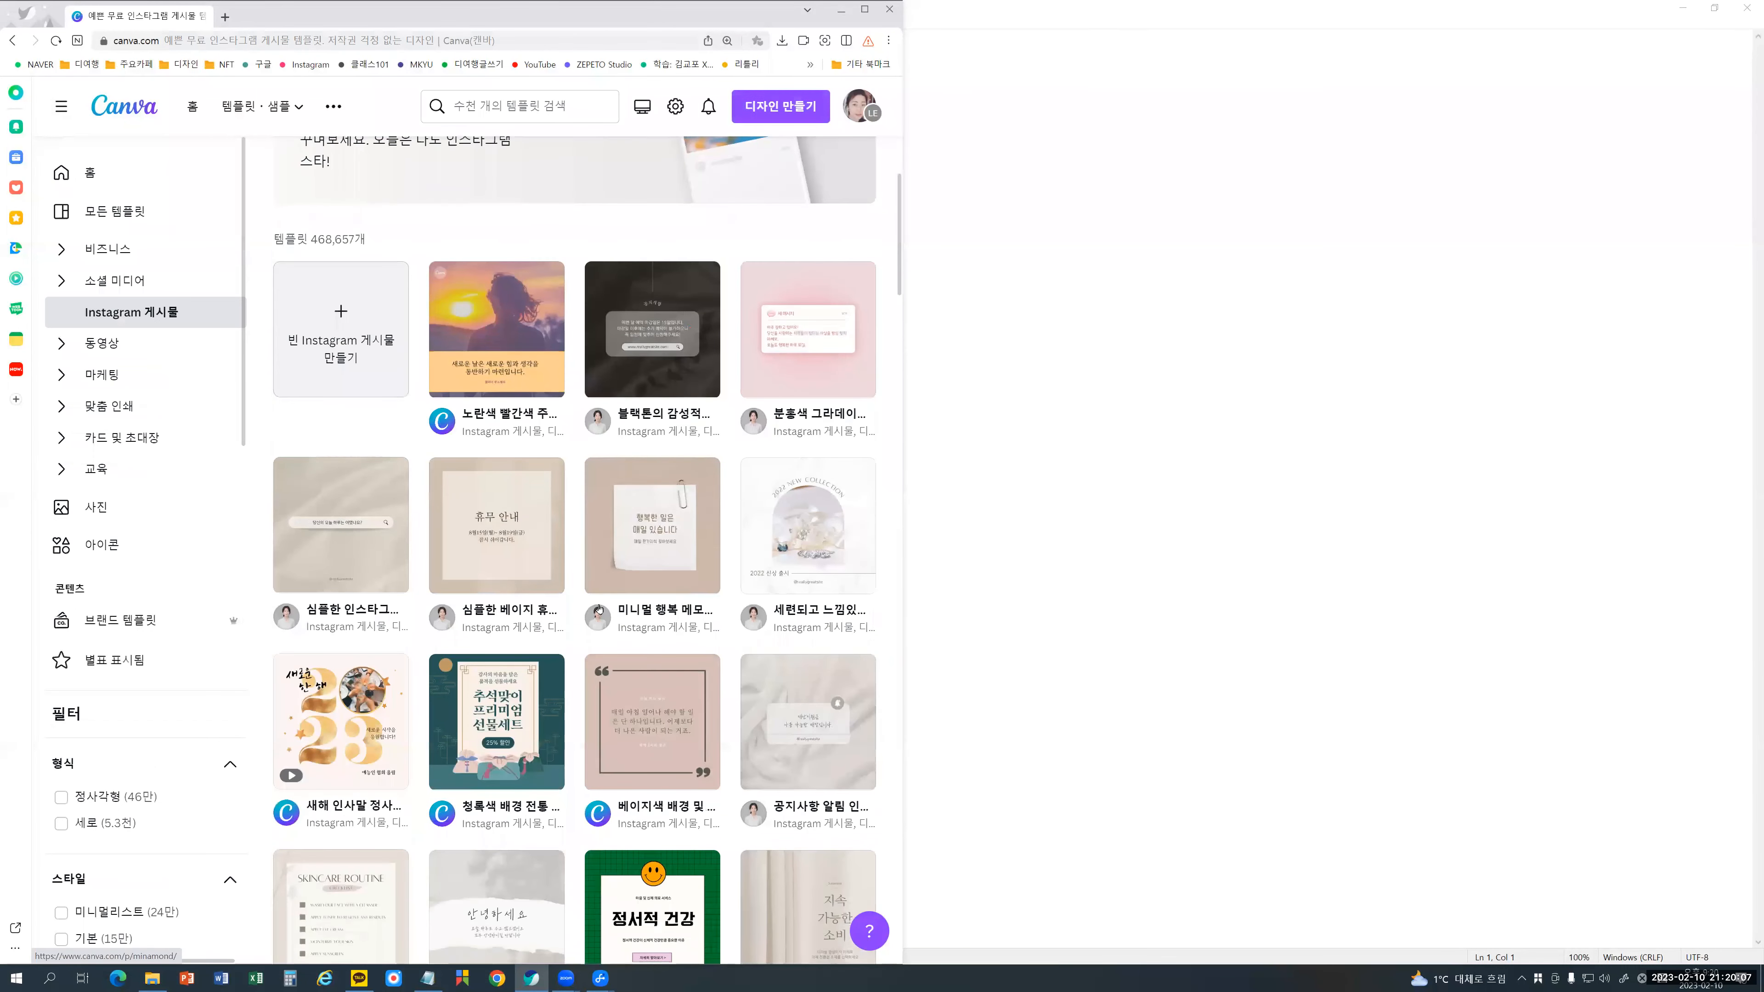
{"action": "scroll", "coordinate": [599, 611], "scroll_direction": "down", "scroll_amount": 3}
{"action": "scroll", "coordinate": [600, 609], "scroll_direction": "down", "scroll_amount": 3}
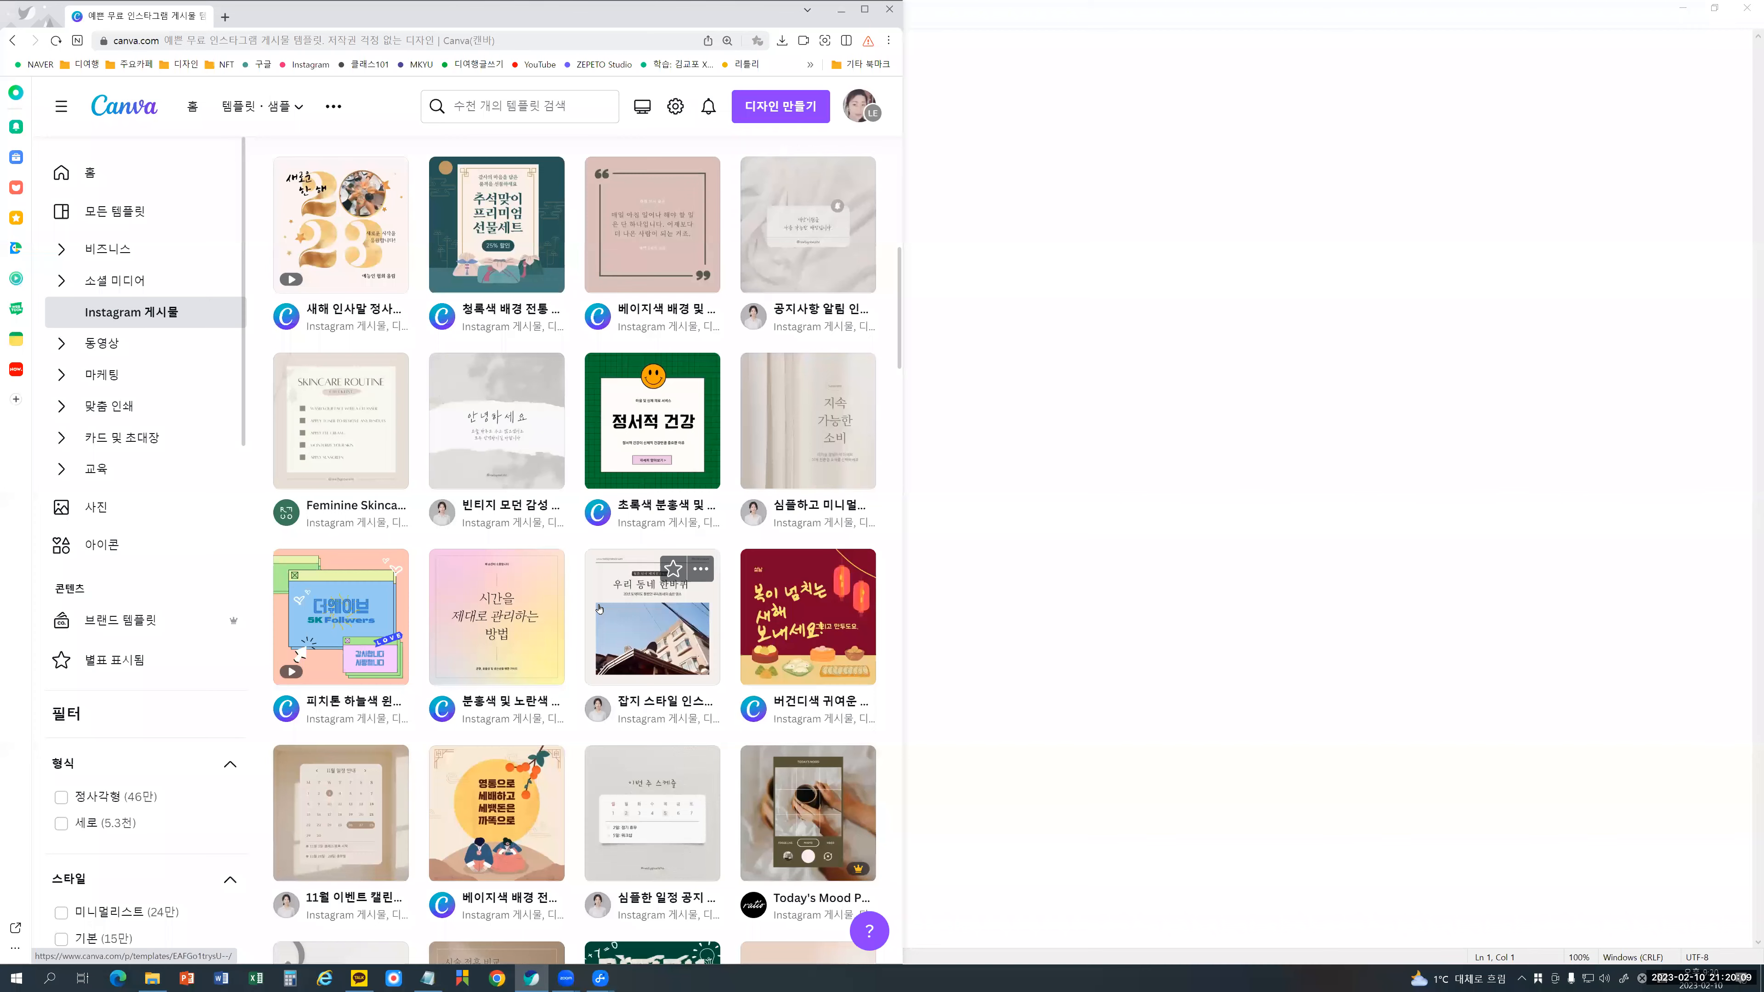
{"action": "scroll", "coordinate": [600, 608], "scroll_direction": "down", "scroll_amount": 3}
{"action": "scroll", "coordinate": [600, 608], "scroll_direction": "down", "scroll_amount": 3}
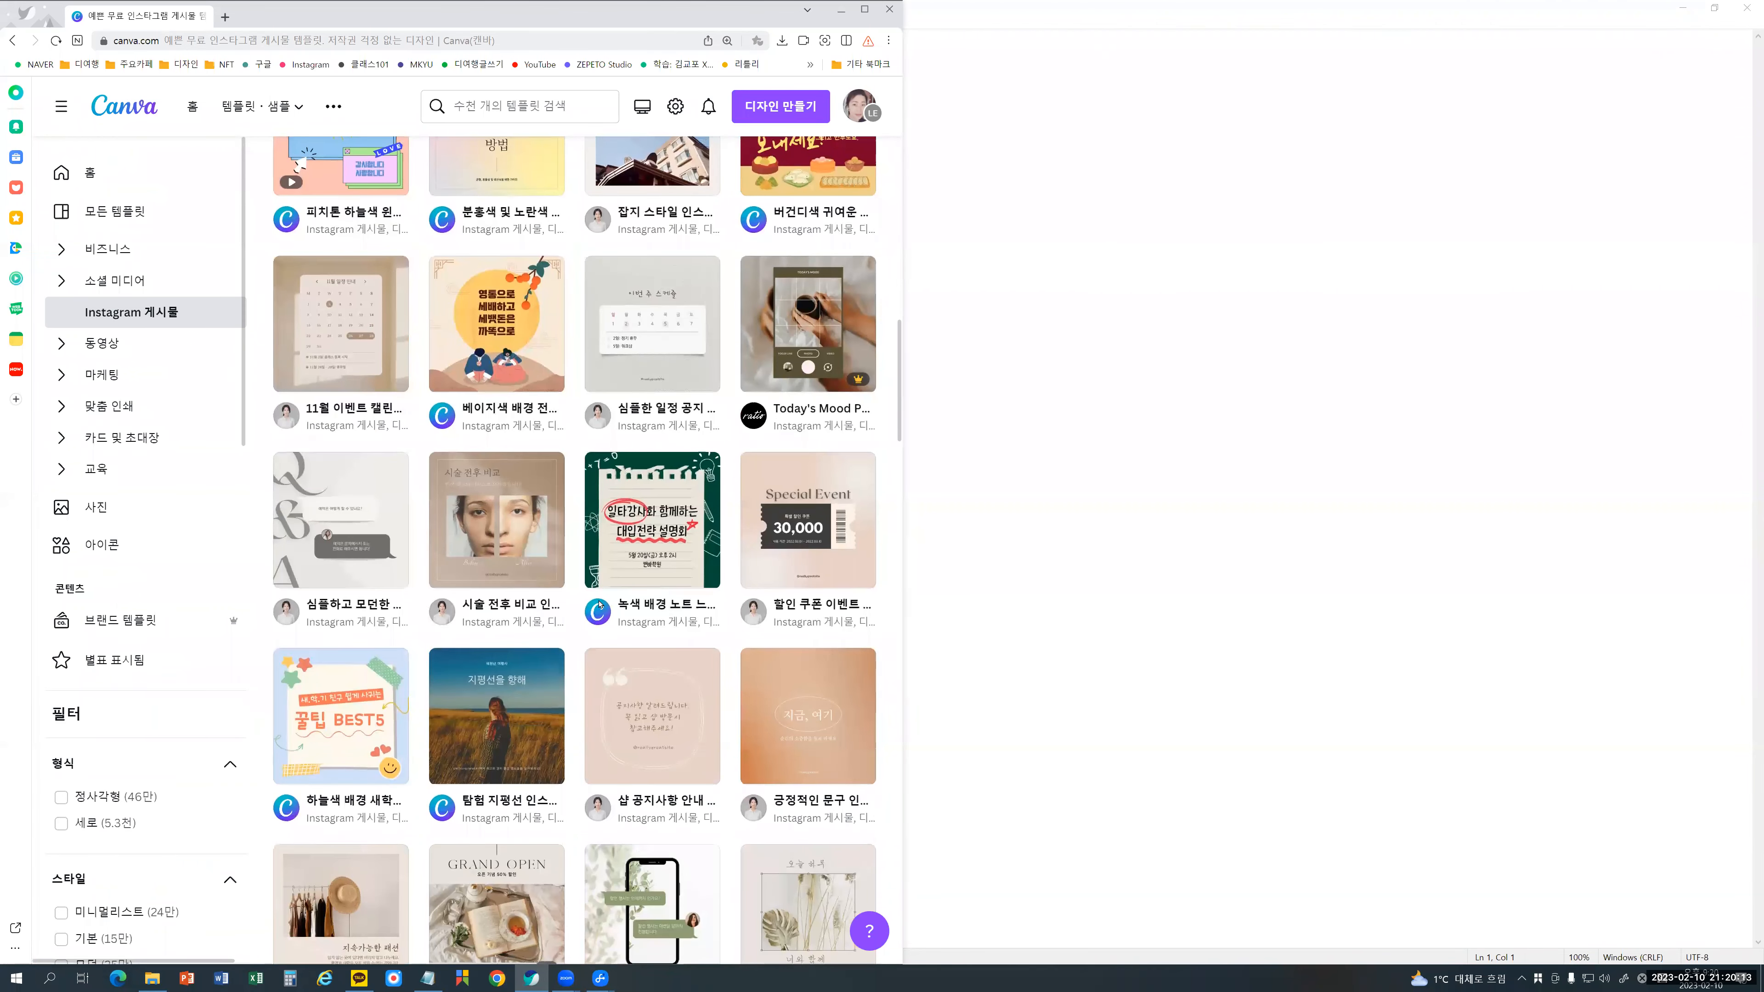
{"action": "scroll", "coordinate": [600, 609], "scroll_direction": "up", "scroll_amount": 15}
{"action": "left_click", "coordinate": [479, 101]}
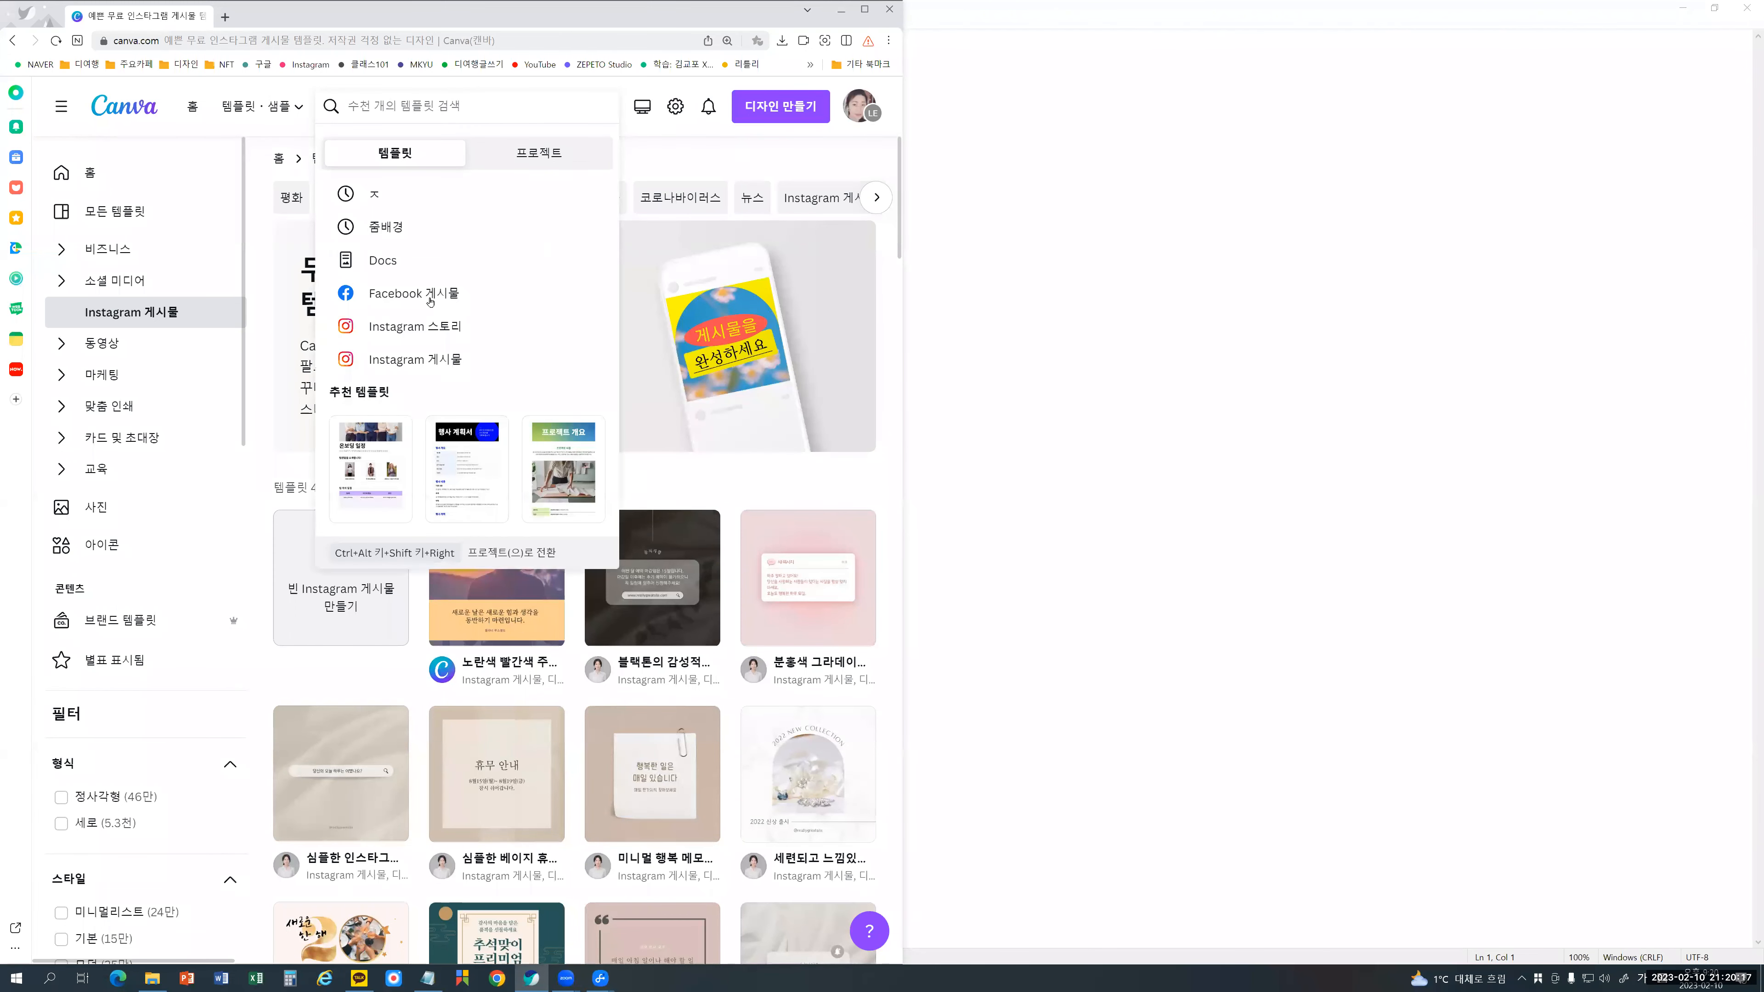
Step: Switch to Naver Cafe, allow blog and cafe sharing for the "#02 두번째 미션" post, and save the edited post
{"action": "left_click", "coordinate": [837, 402]}
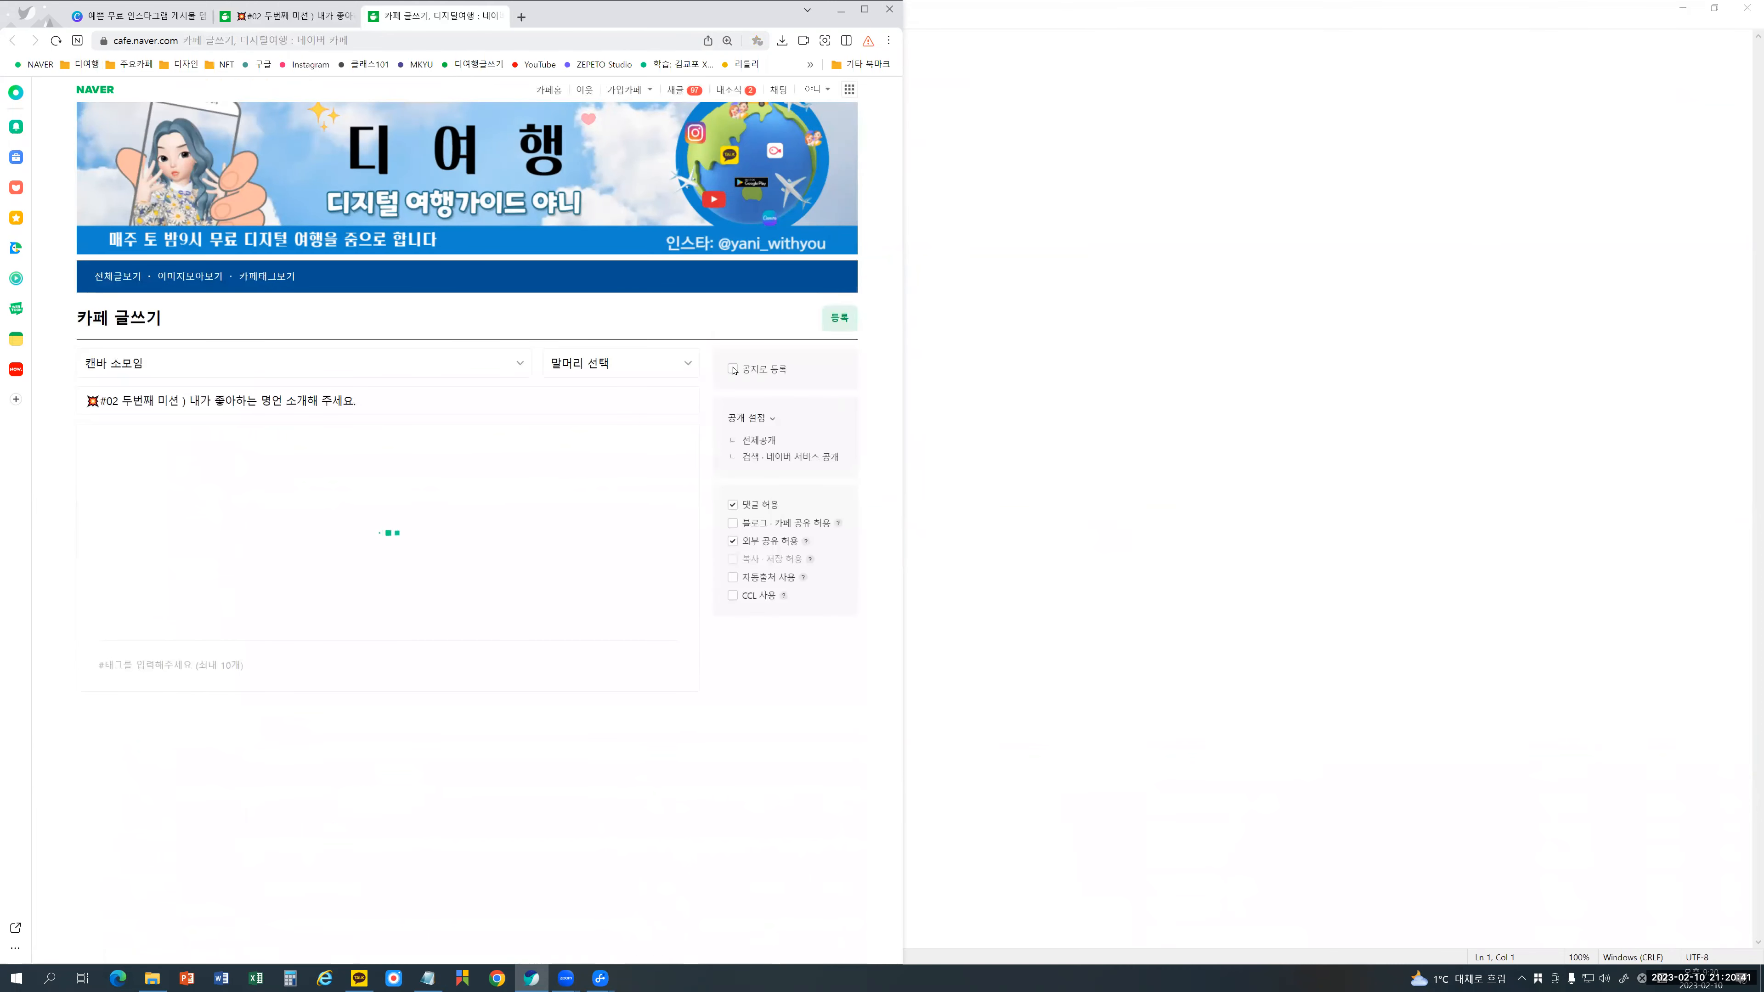
{"action": "left_click", "coordinate": [732, 524]}
{"action": "left_click", "coordinate": [841, 314]}
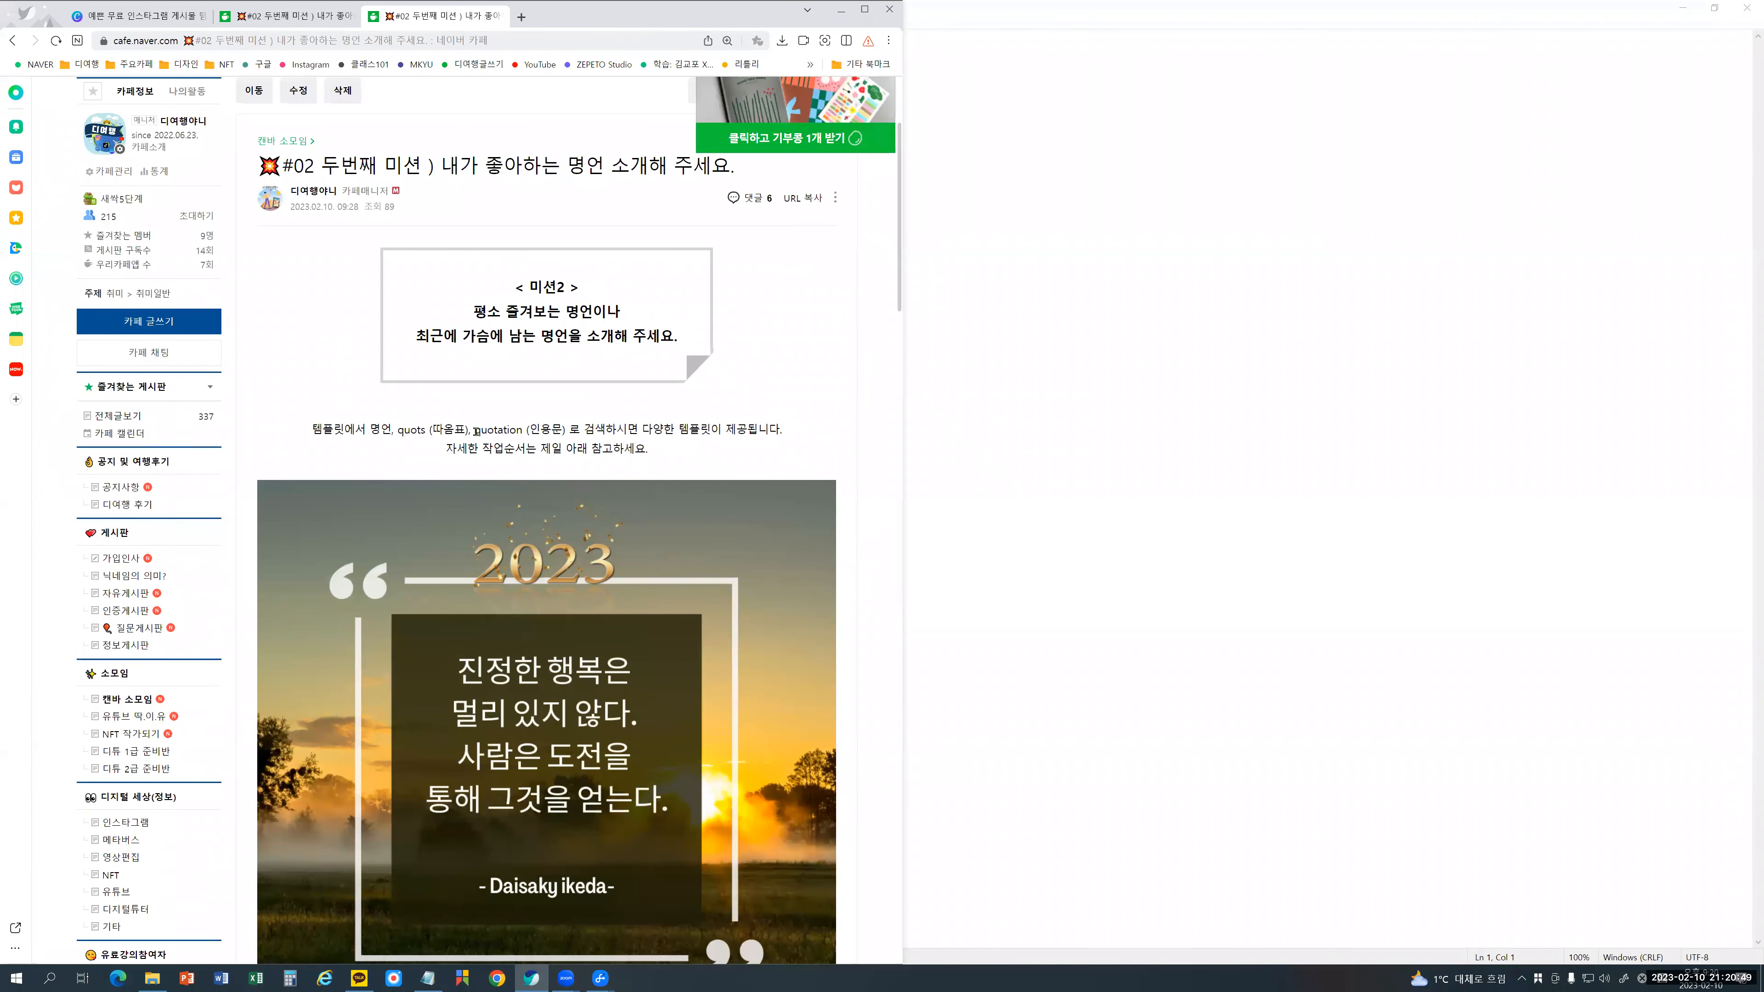
Step: Copy the search term "quotation" from the mission post and return to Canva's Instagram post templates
{"action": "left_click_drag", "start_coordinate": [478, 432], "coordinate": [522, 431]}
{"action": "right_click", "coordinate": [514, 433]}
{"action": "left_click", "coordinate": [532, 442]}
{"action": "left_click", "coordinate": [150, 14]}
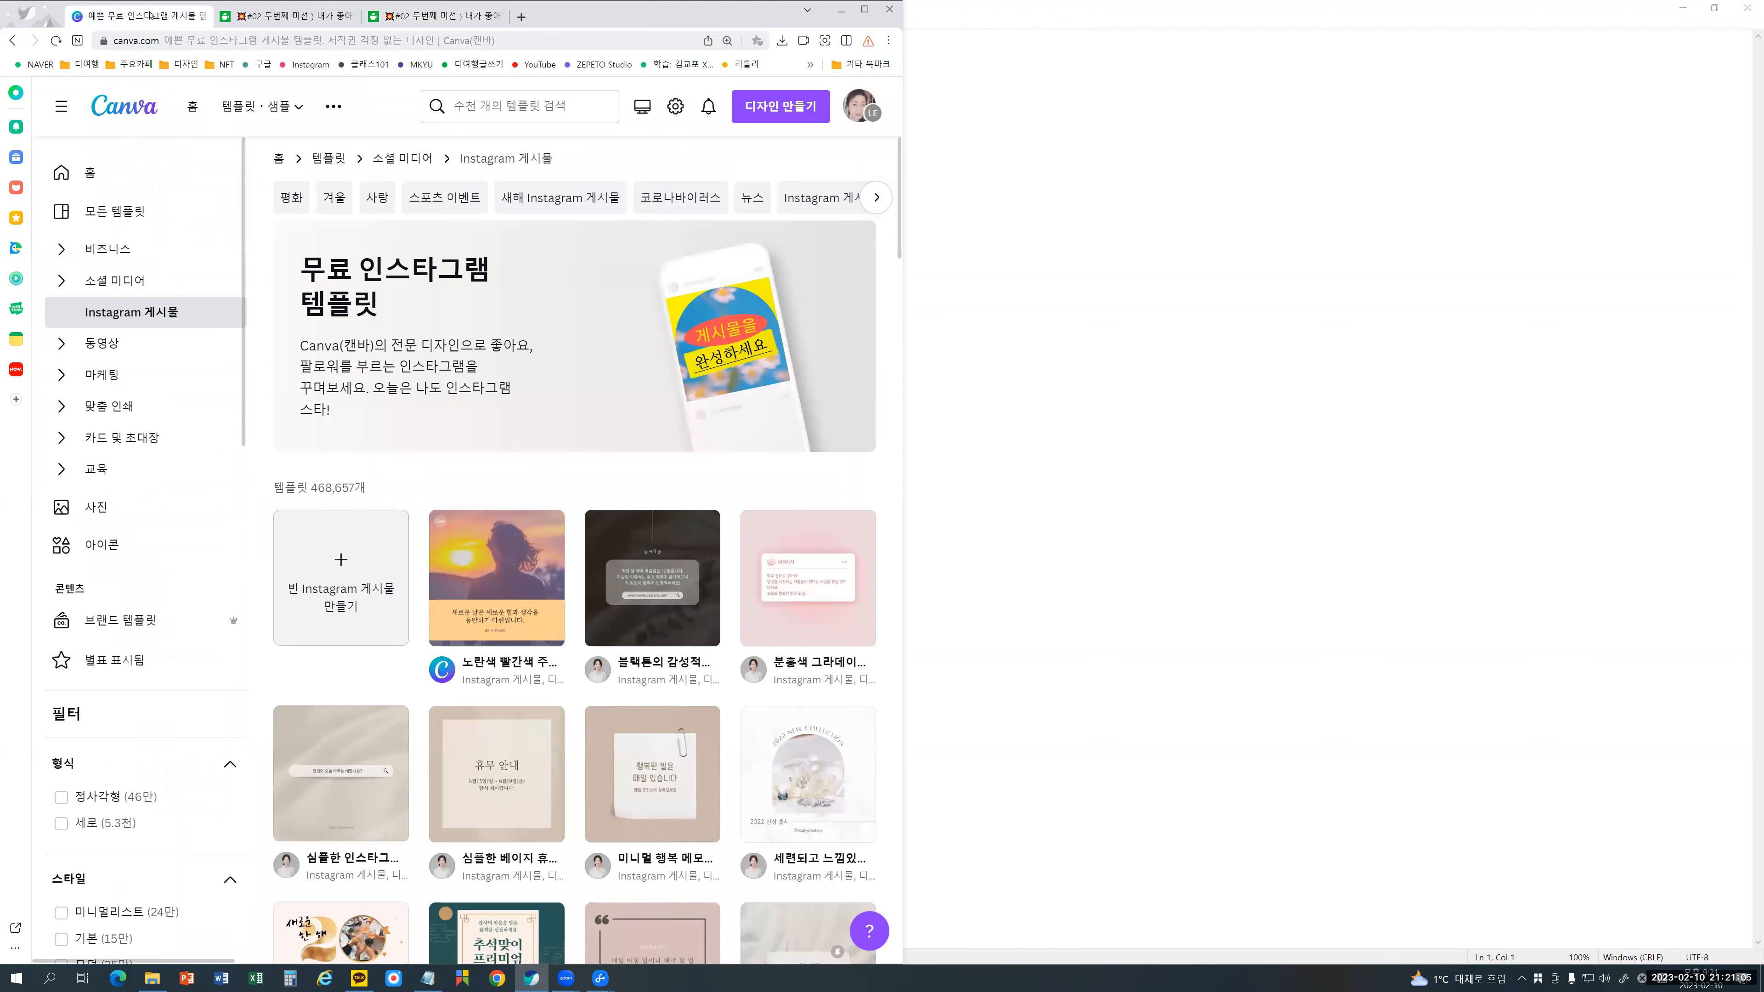
Step: Search the template library for "quotation" from the Instagram post templates page
{"action": "left_click", "coordinate": [1259, 600]}
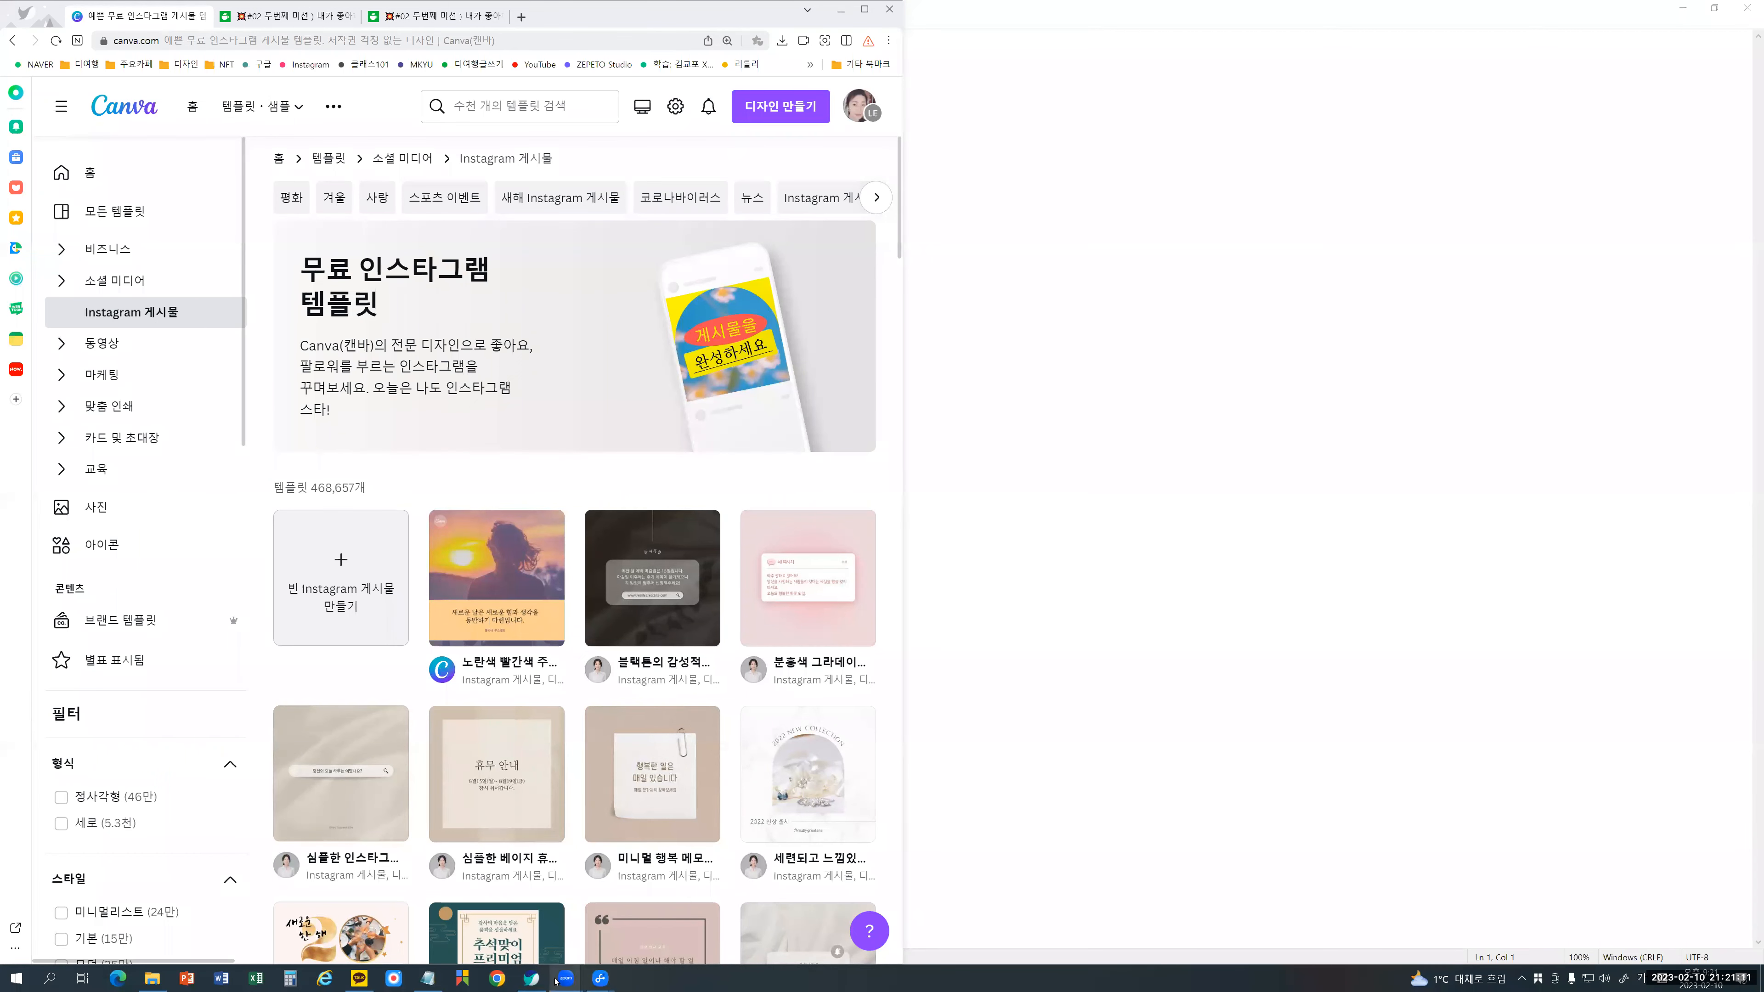
{"action": "left_click", "coordinate": [465, 110]}
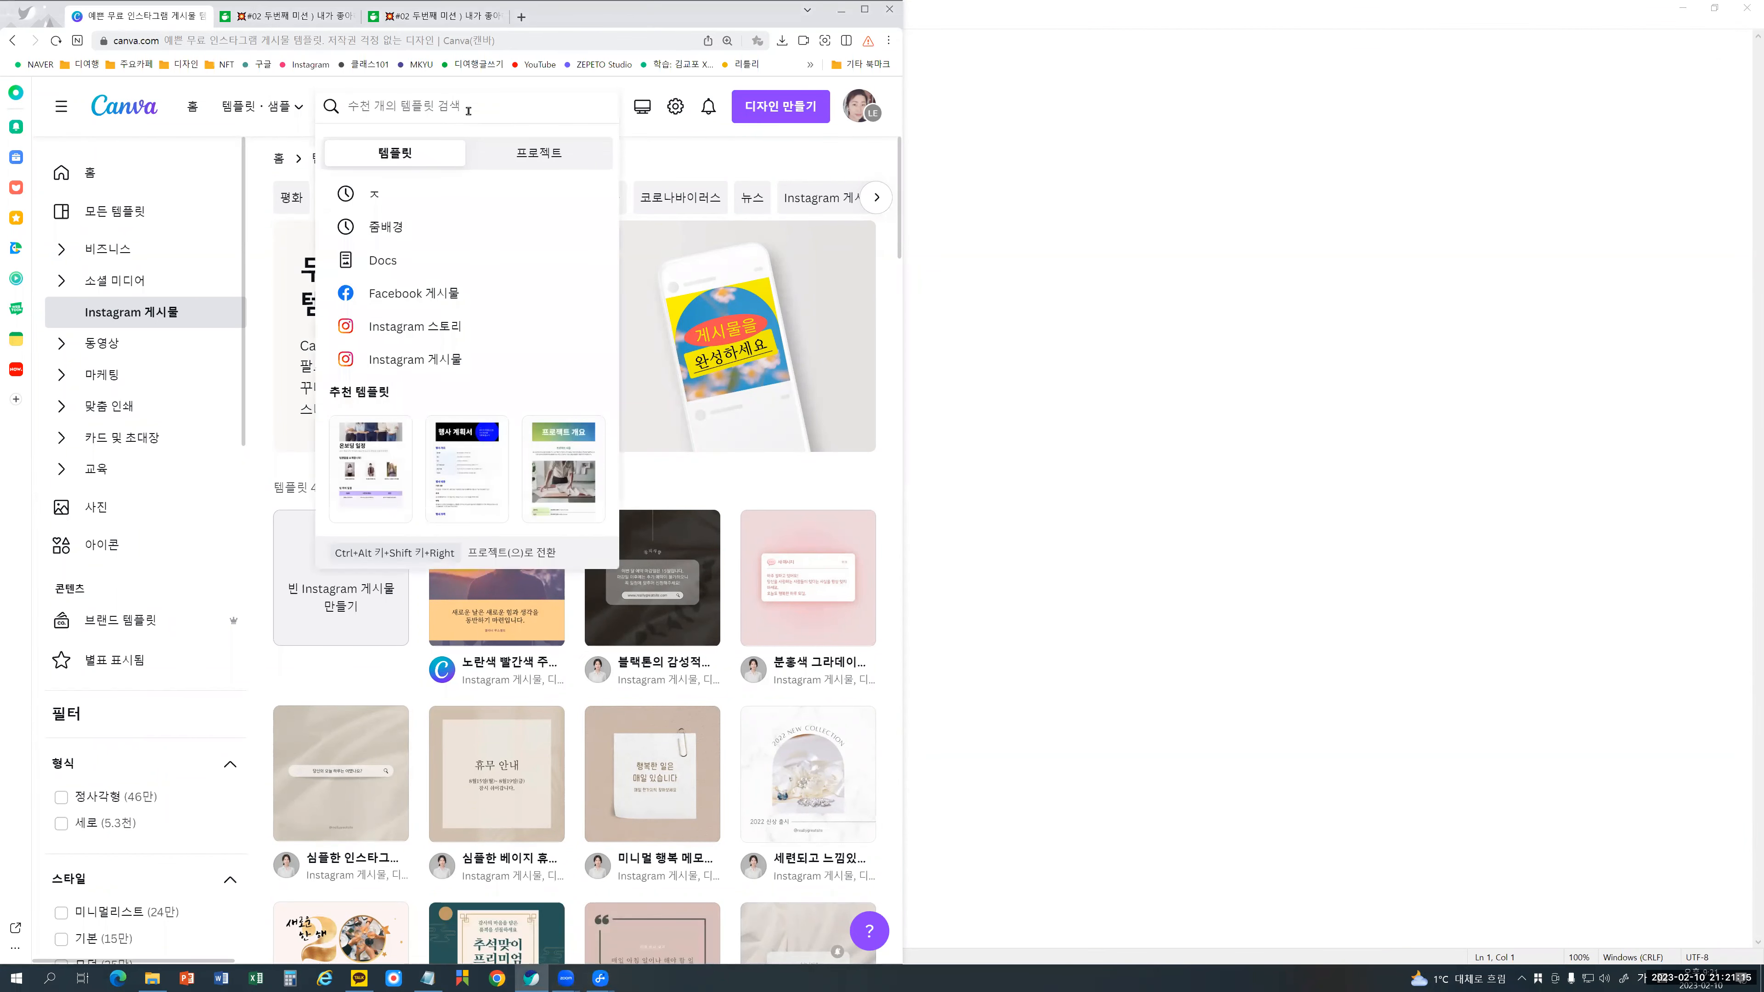
{"action": "type", "text": "quota"}
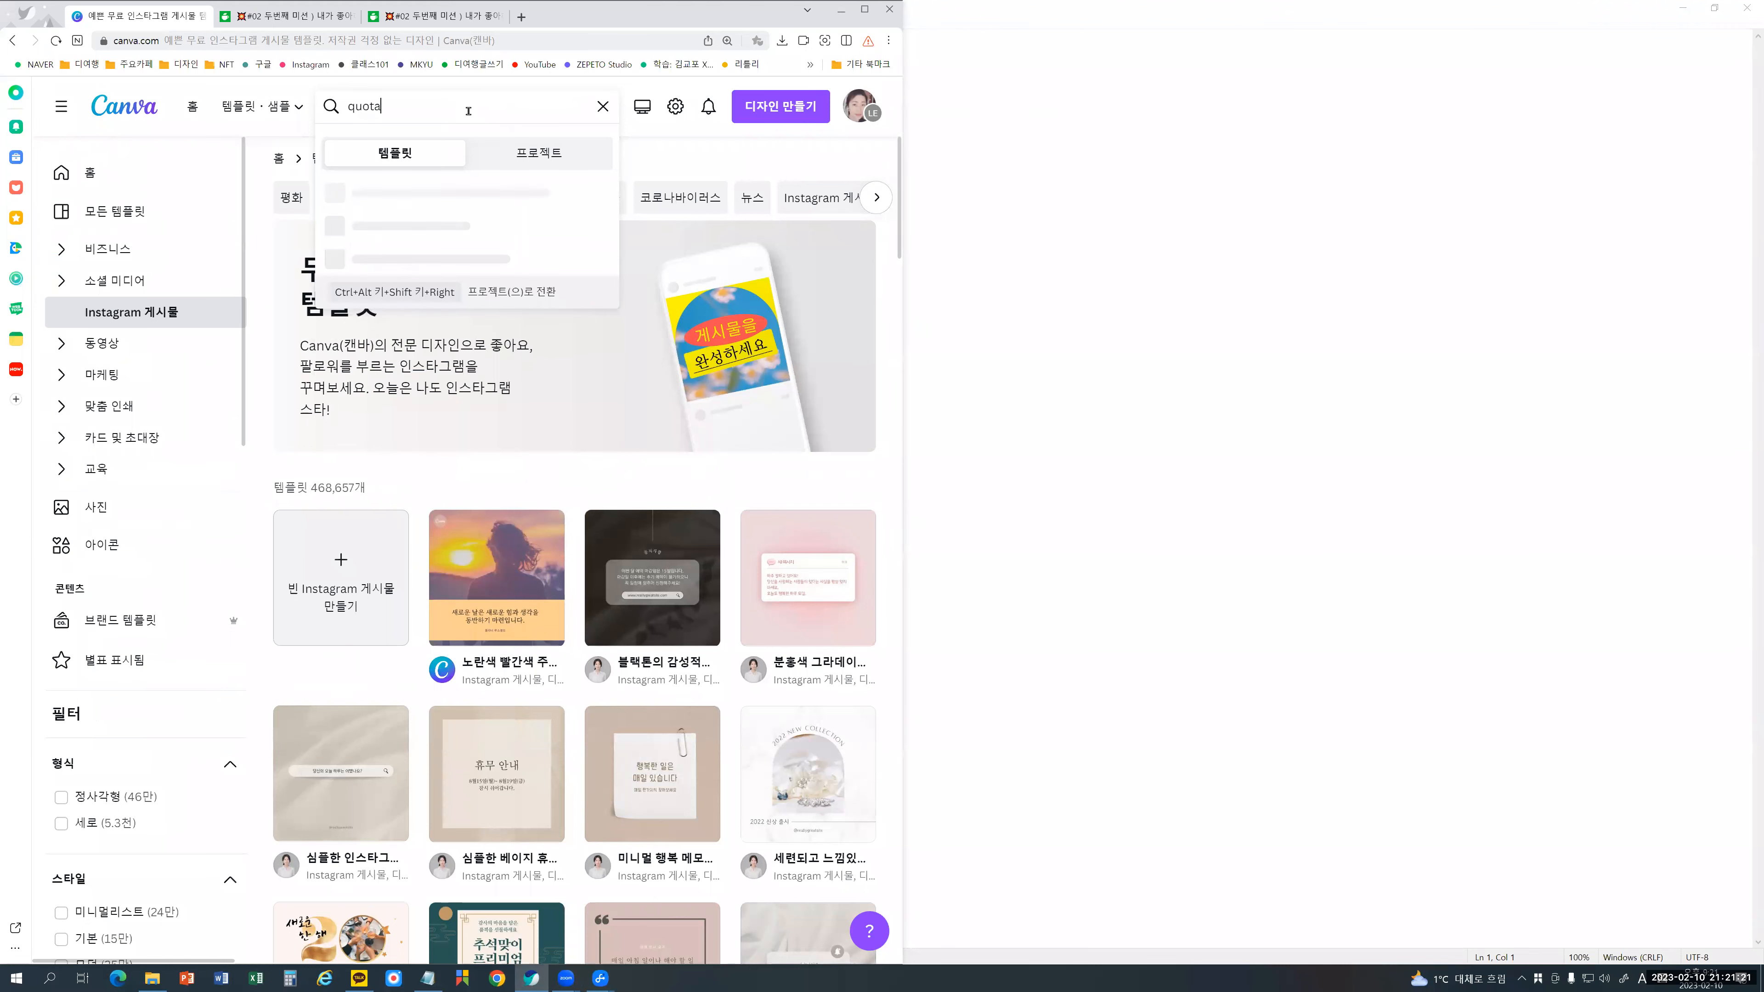
{"action": "type", "text": "tion"}
{"action": "key", "text": "Down"}
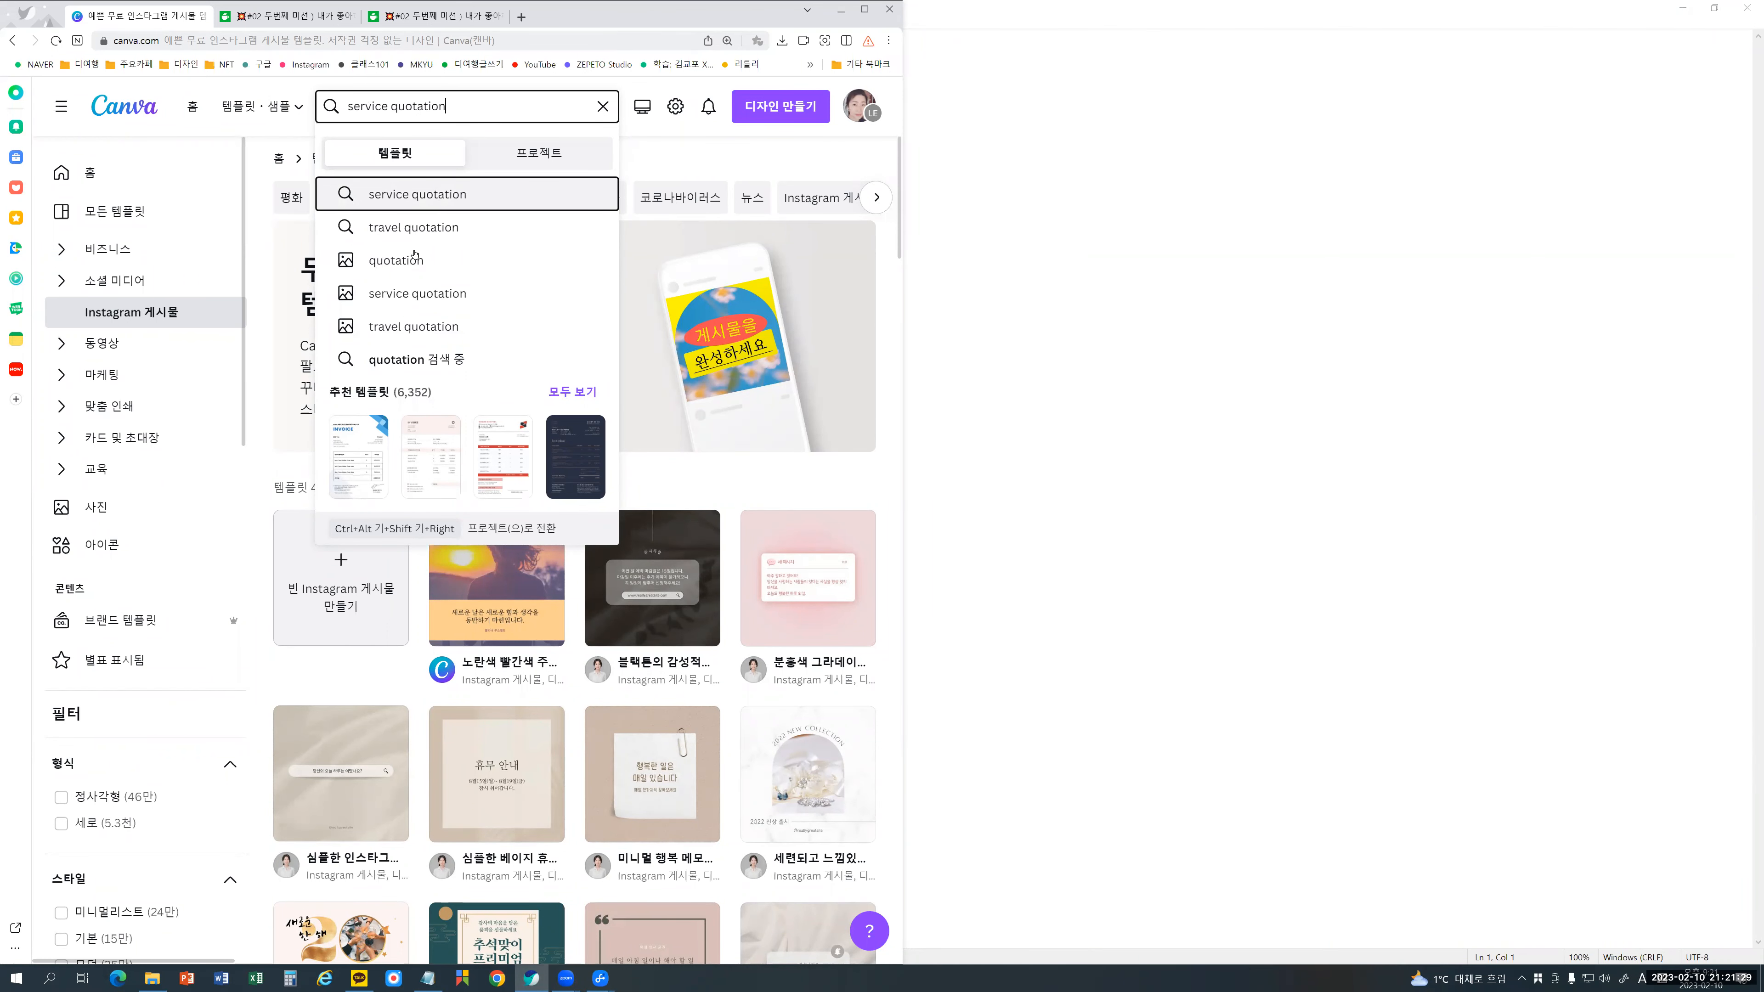
{"action": "left_click", "coordinate": [407, 267]}
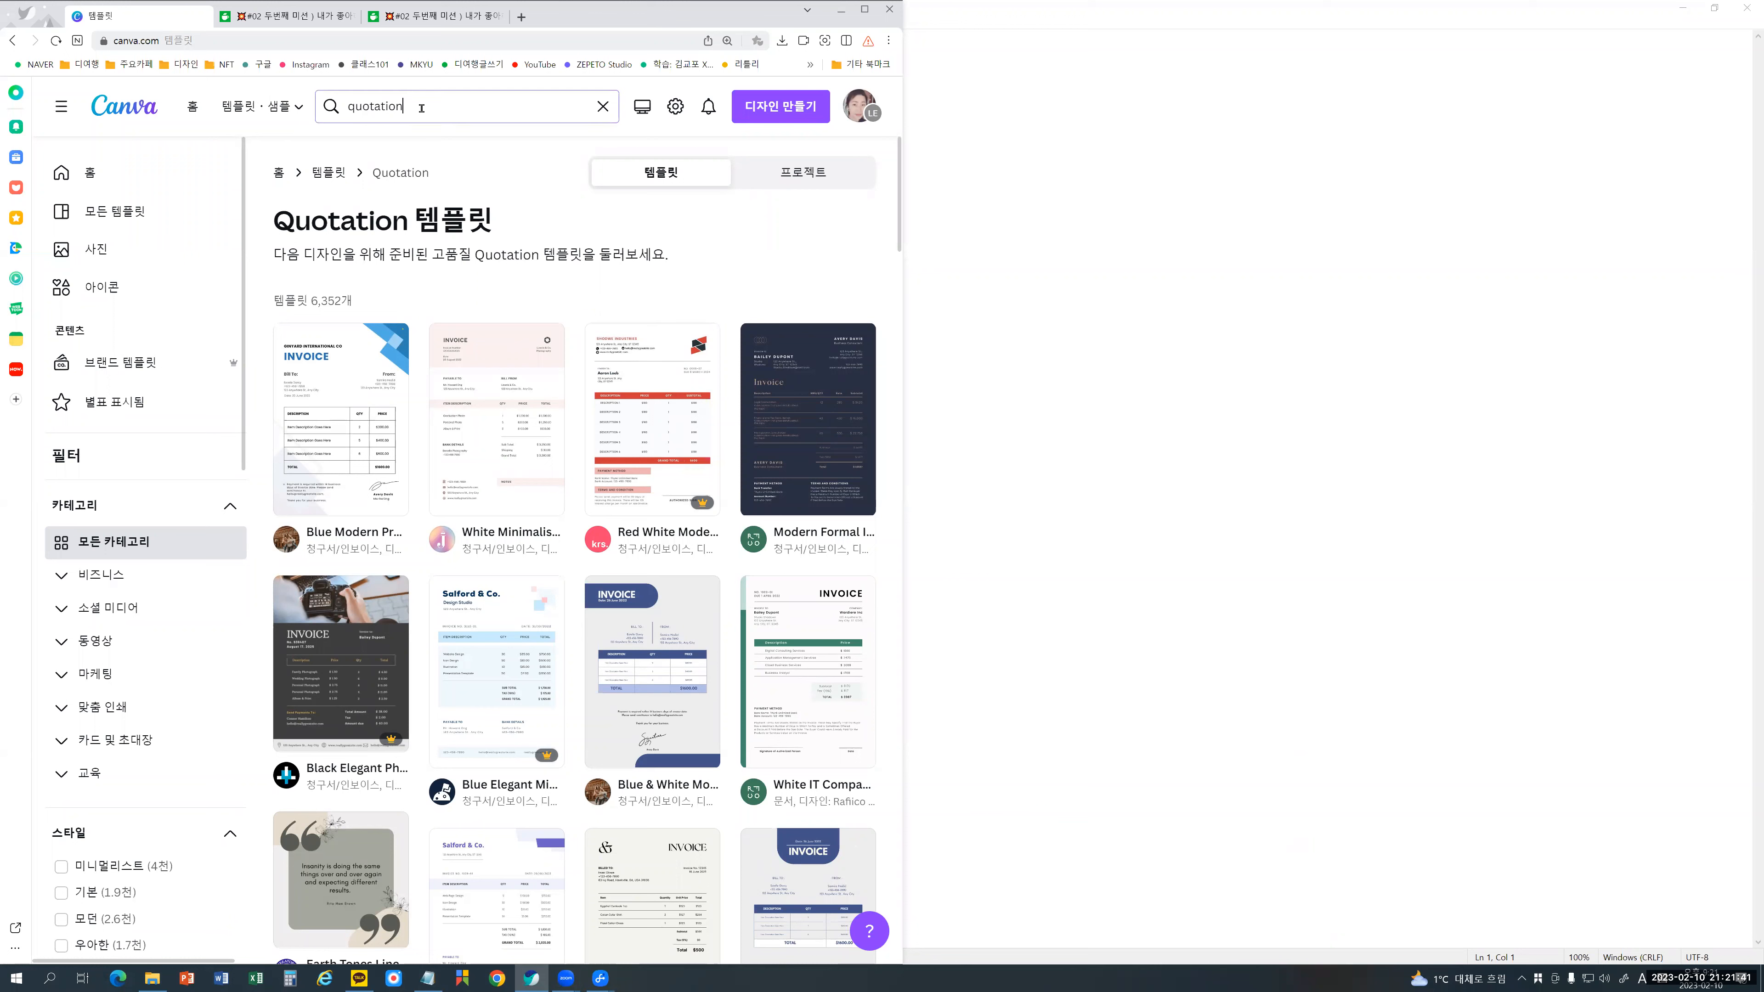
Step: Return to the 인스타그램 게시물 templates from the 템플릿·샘플 categories and repeat the "quotation" template search
{"action": "left_click", "coordinate": [424, 107]}
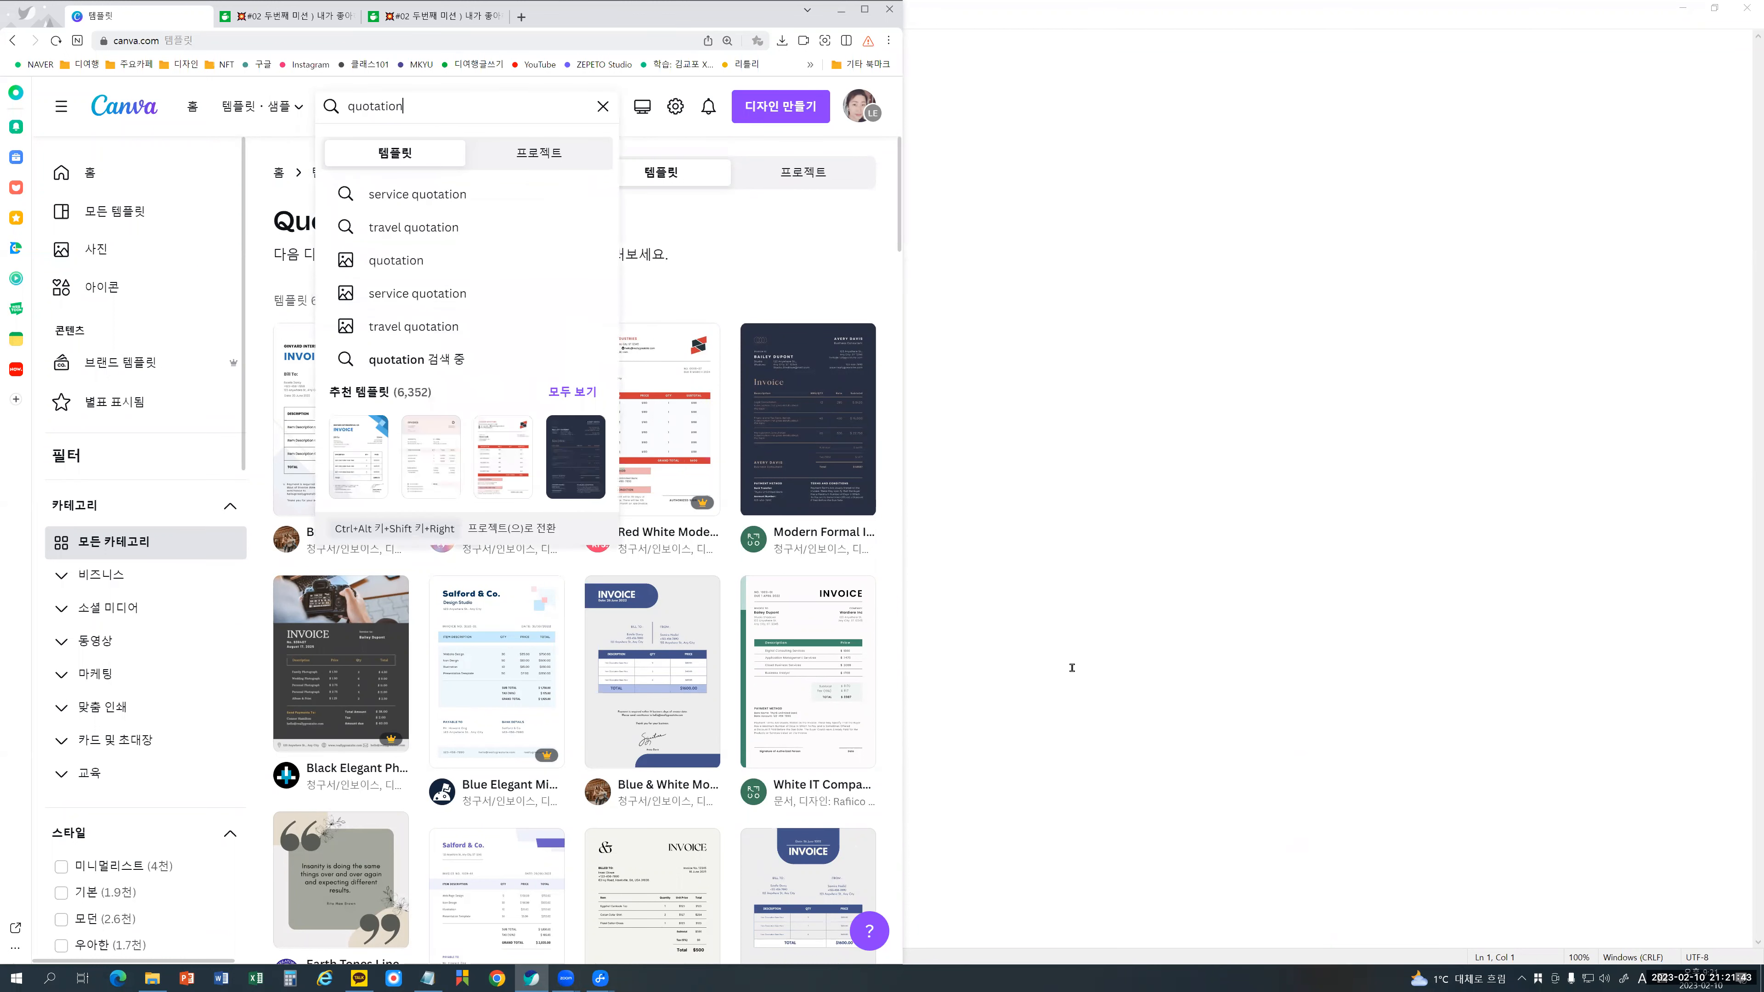
{"action": "left_click", "coordinate": [308, 107]}
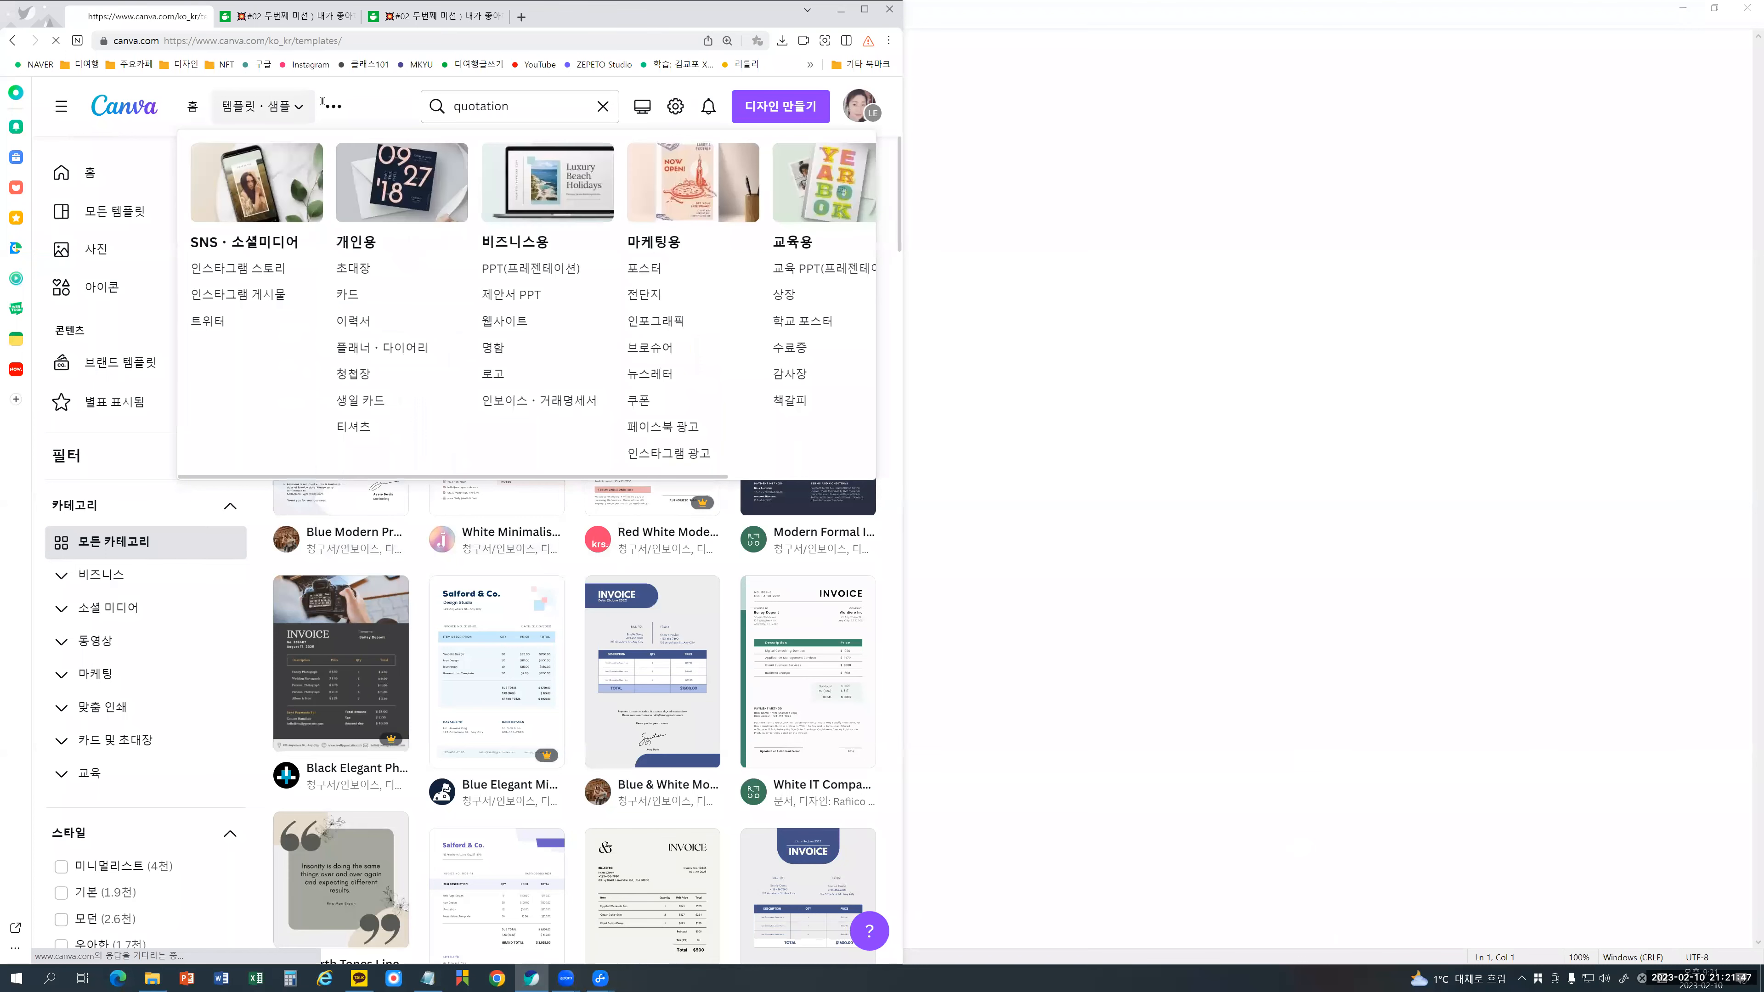
{"action": "mouse_move", "coordinate": [308, 101]}
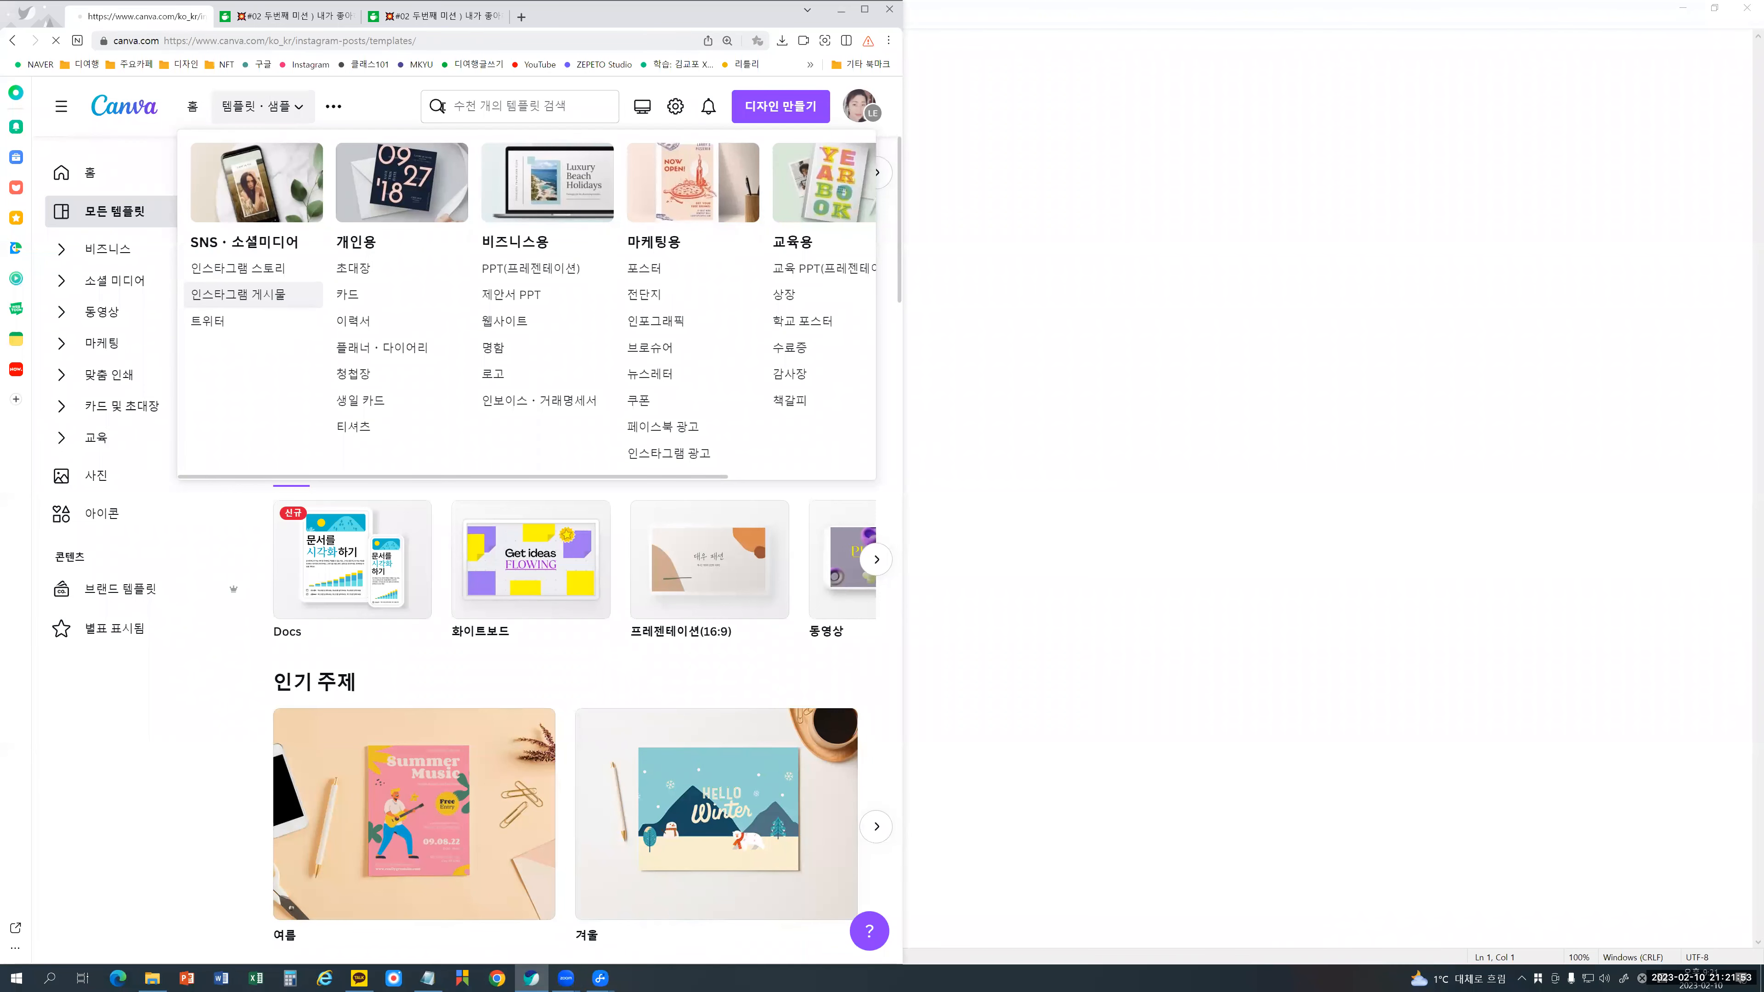
{"action": "left_click", "coordinate": [473, 105]}
{"action": "type", "text": "quotation"}
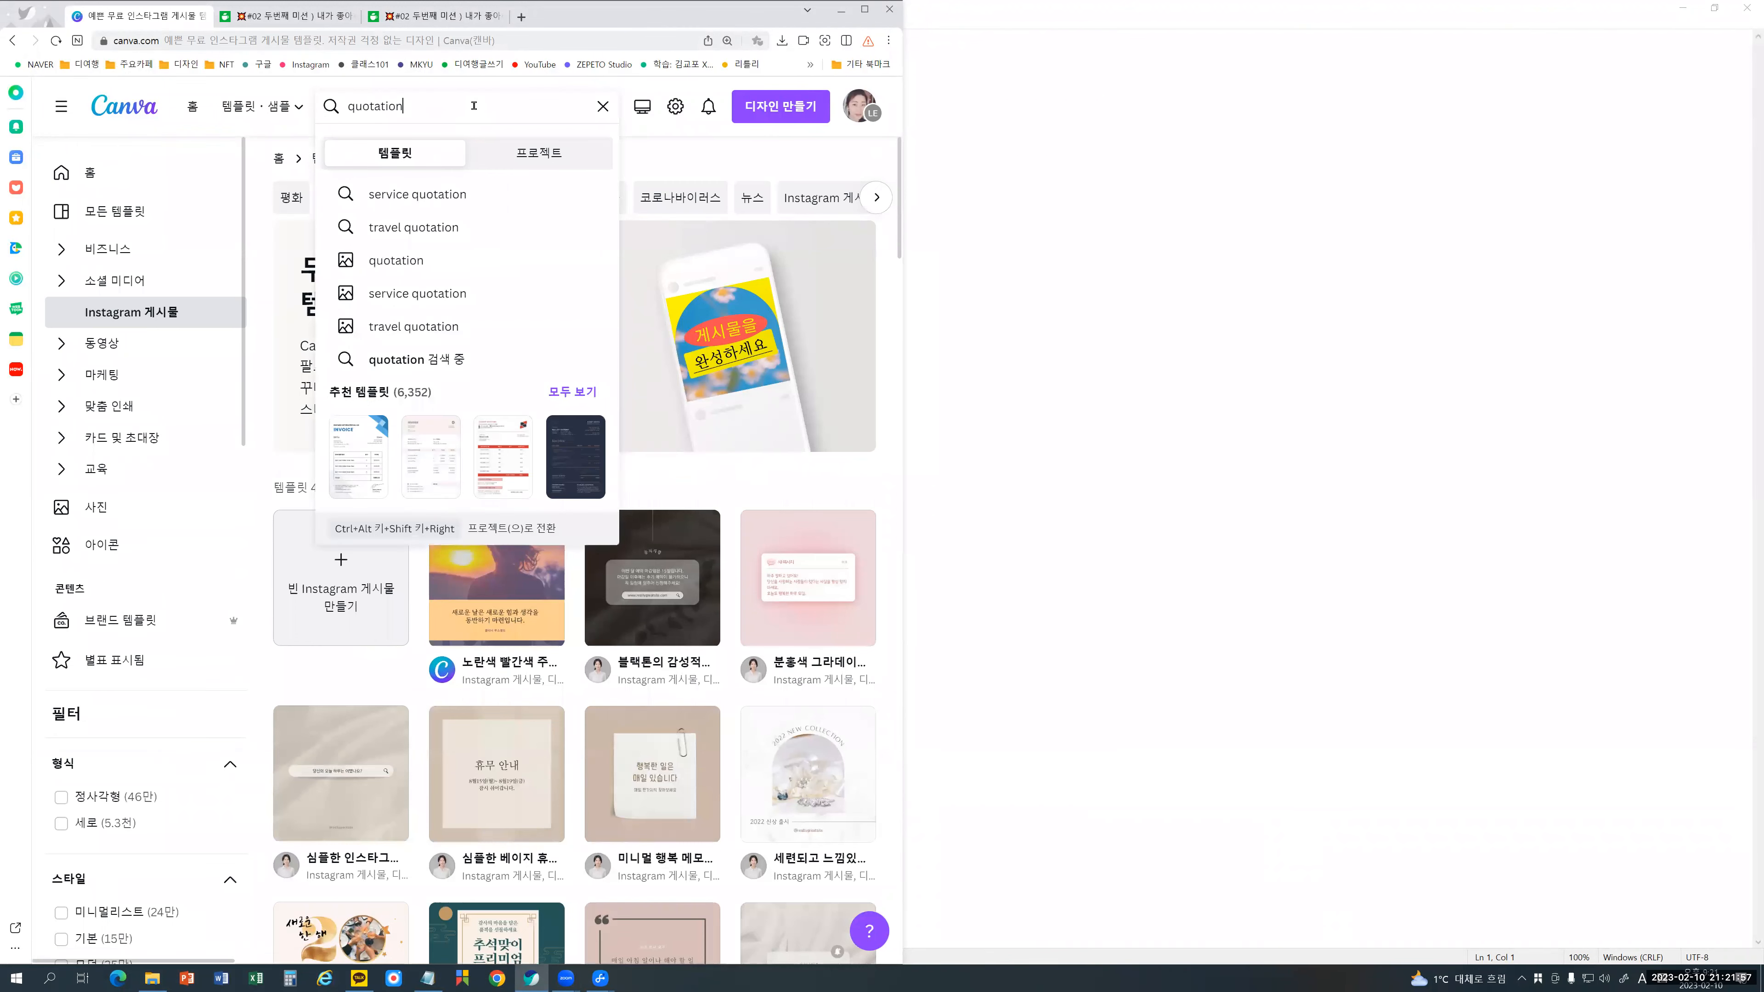
{"action": "key", "text": "Return"}
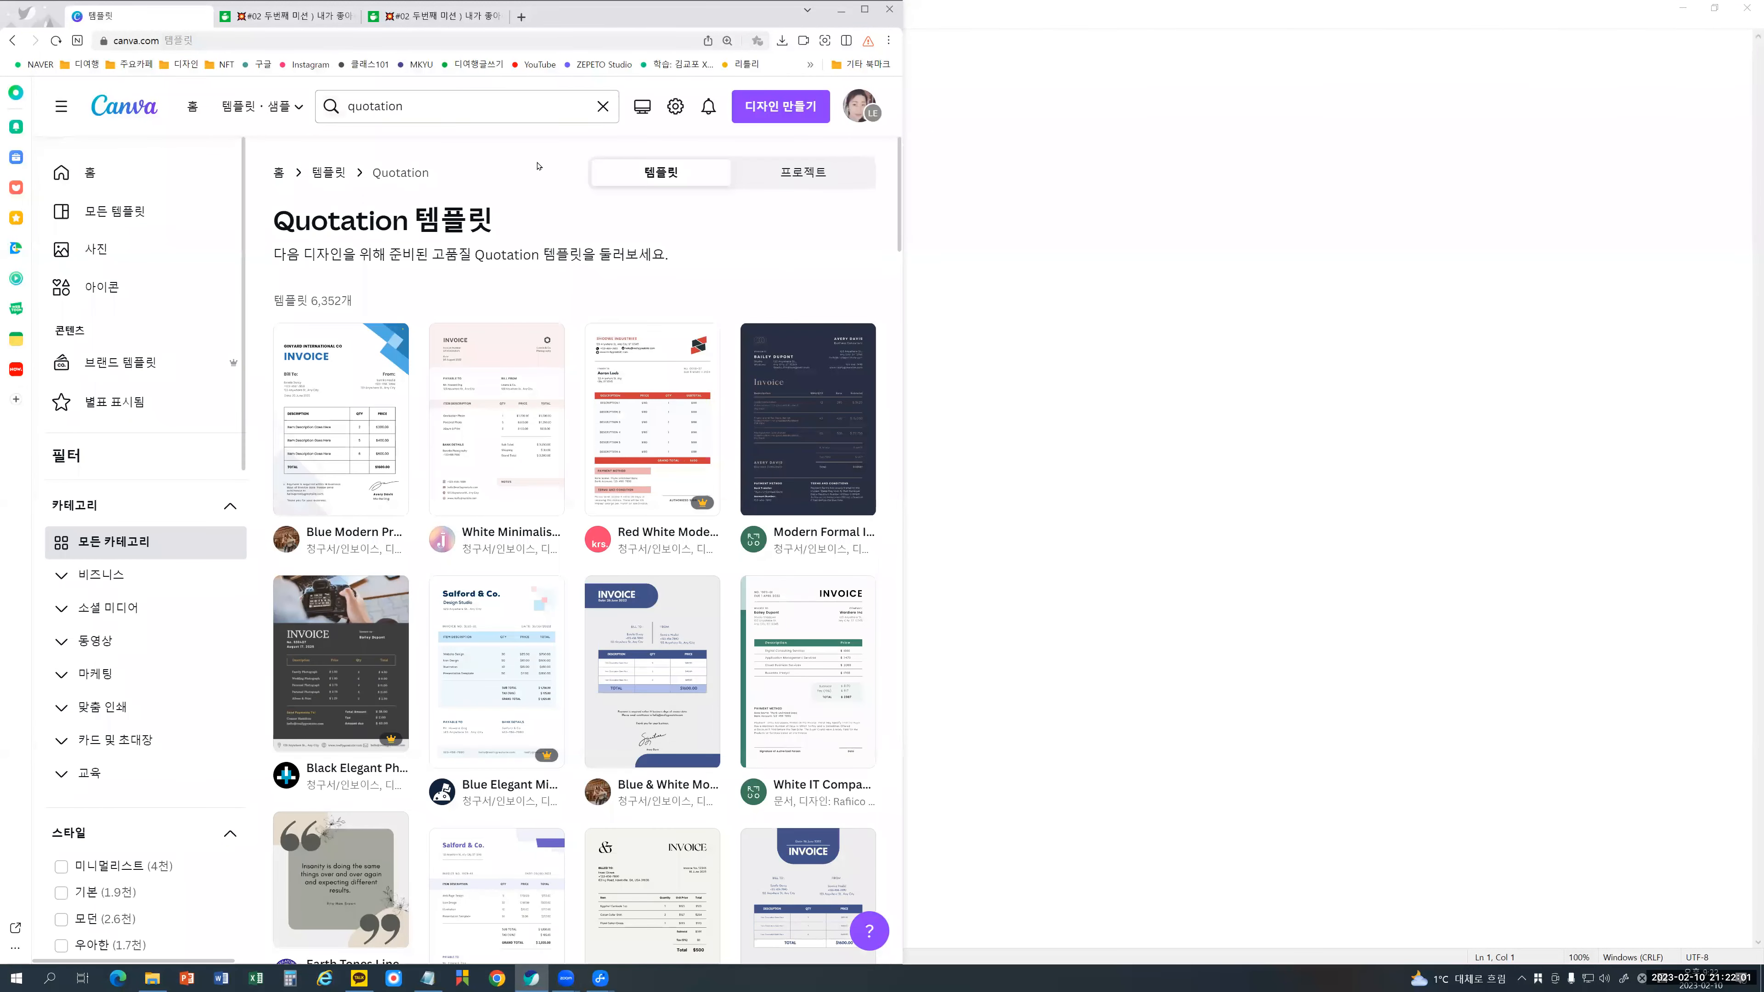
Step: Browse the quotation templates, expand the 소셜 미디어 category filter and point out its Instagram 게시물 entry with temporary on-screen marks
{"action": "scroll", "coordinate": [360, 441], "scroll_direction": "down", "scroll_amount": 6}
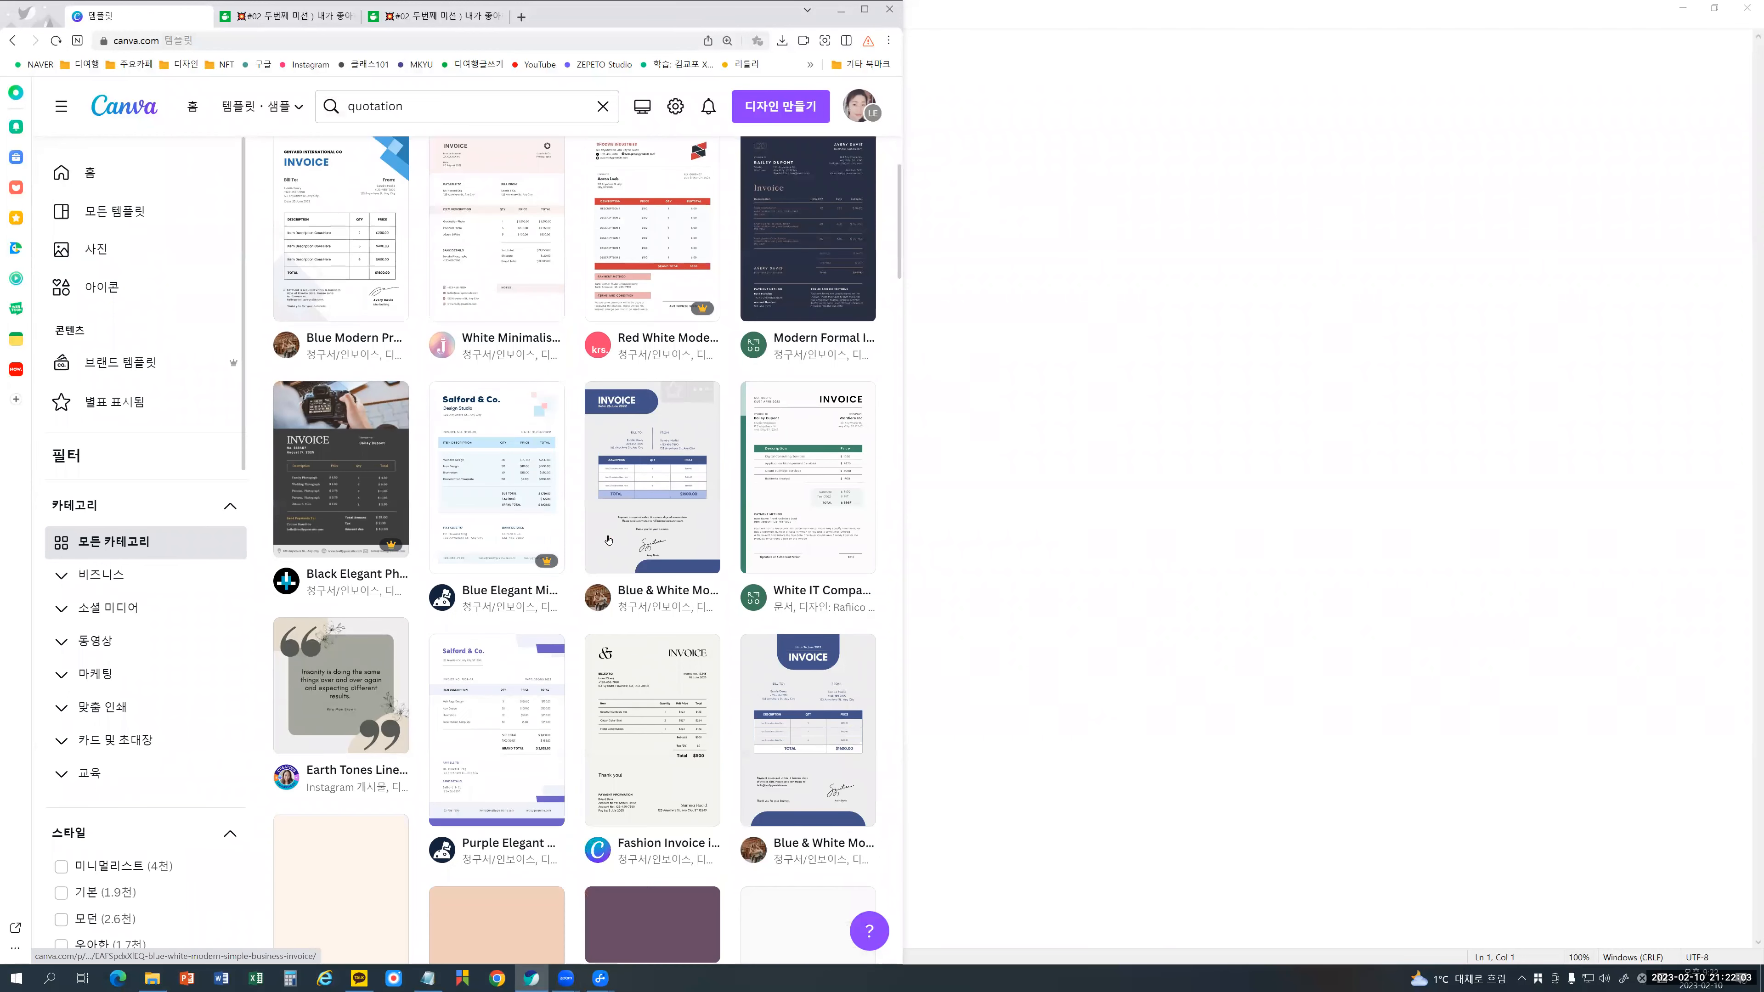
{"action": "mouse_move", "coordinate": [506, 645]}
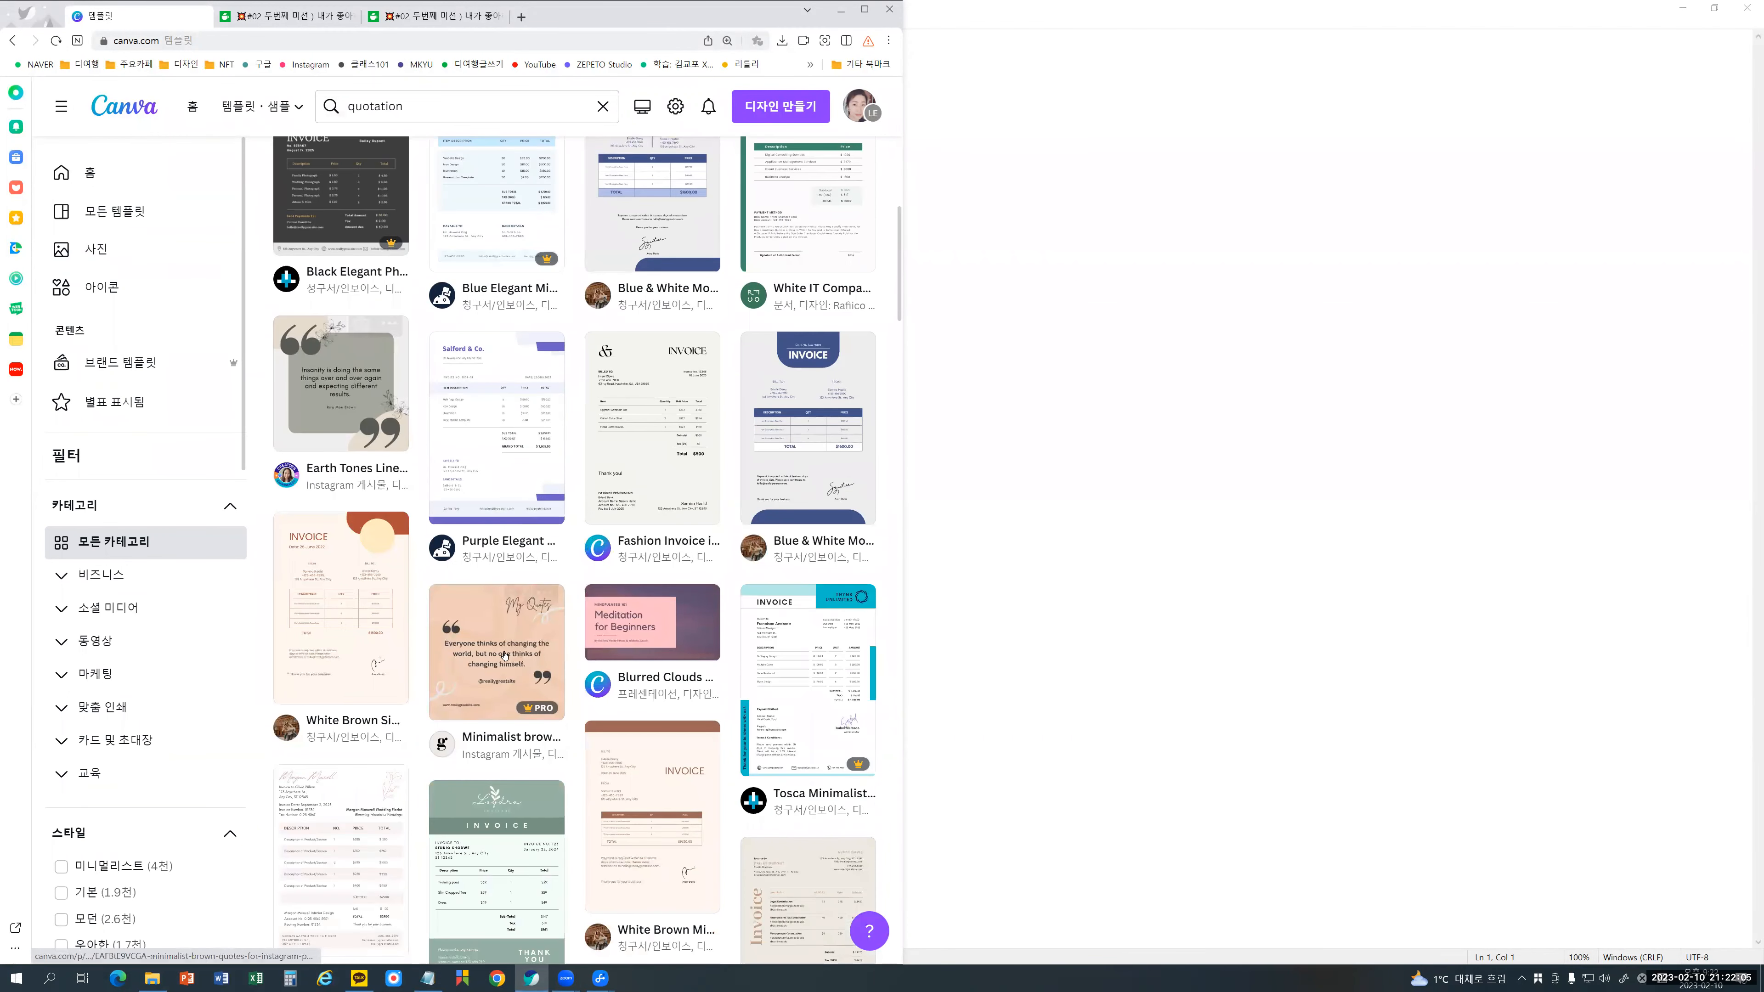
{"action": "left_click", "coordinate": [104, 608]}
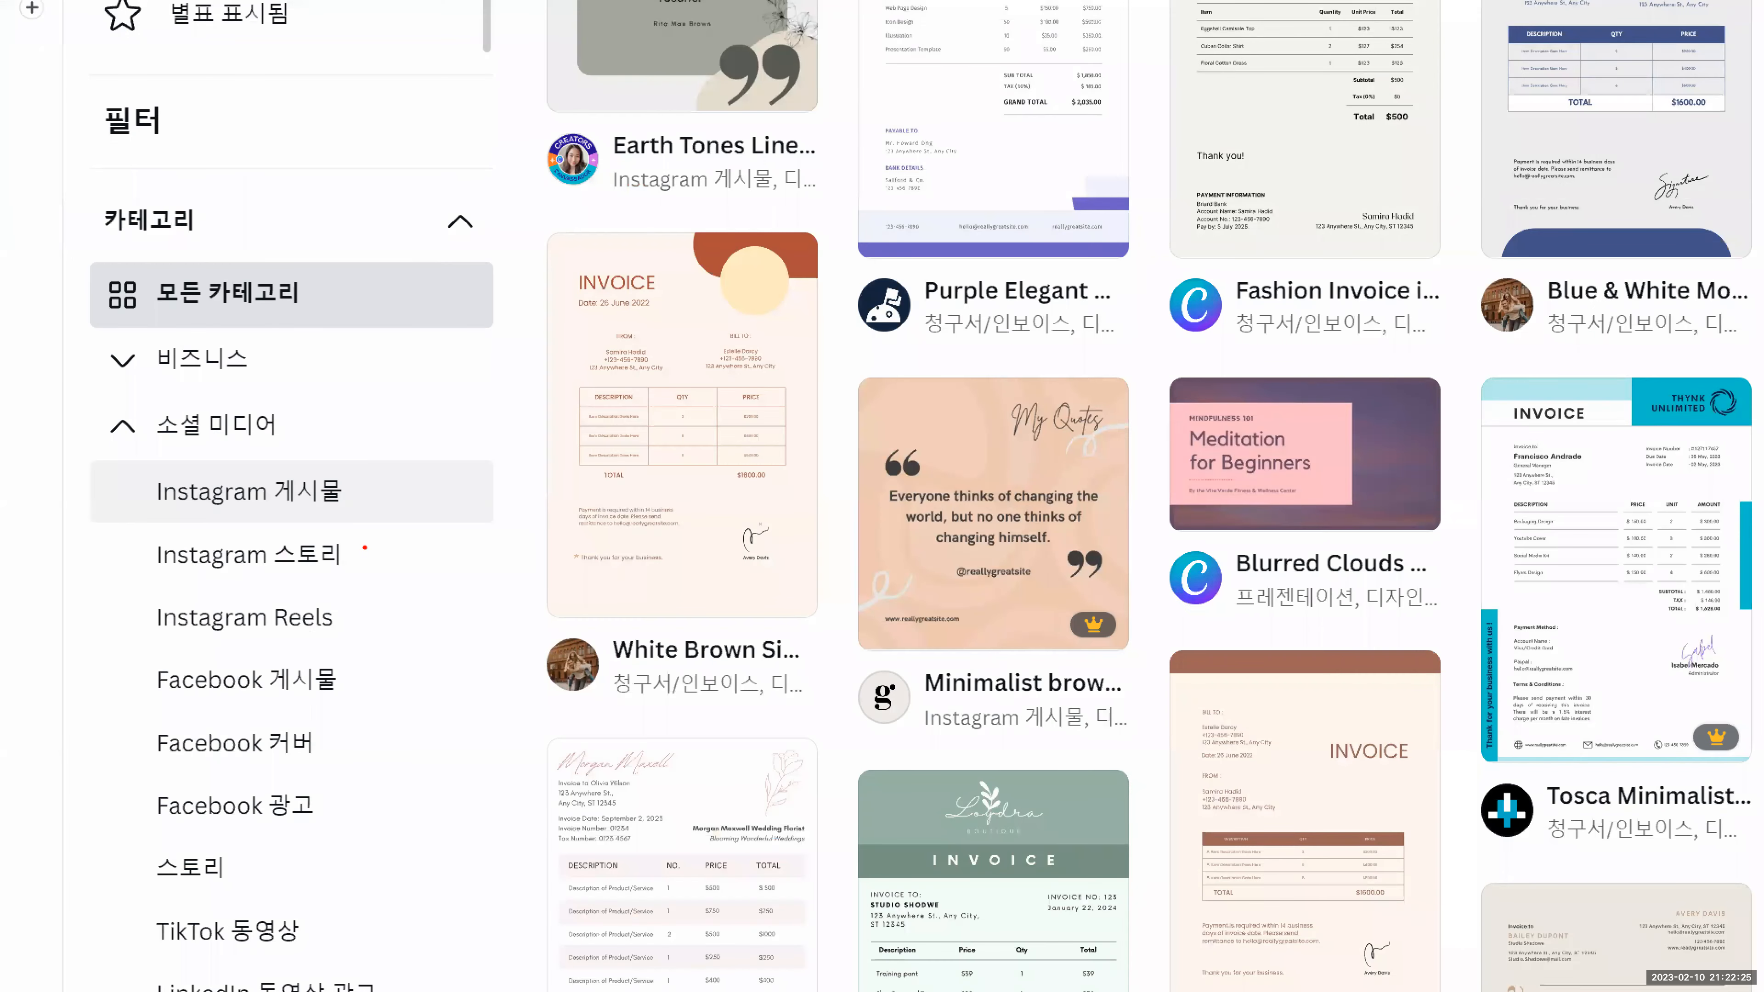
{"action": "mouse_move", "coordinate": [358, 505]}
{"action": "left_mouse_down"}
{"action": "mouse_move", "coordinate": [318, 528]}
{"action": "mouse_move", "coordinate": [185, 529]}
{"action": "mouse_move", "coordinate": [132, 451]}
{"action": "mouse_move", "coordinate": [186, 441]}
{"action": "mouse_move", "coordinate": [351, 526]}
{"action": "left_mouse_up"}
{"action": "mouse_move", "coordinate": [300, 304]}
{"action": "left_mouse_down"}
{"action": "mouse_move", "coordinate": [81, 312]}
{"action": "mouse_move", "coordinate": [107, 250]}
{"action": "mouse_move", "coordinate": [326, 274]}
{"action": "mouse_move", "coordinate": [317, 318]}
{"action": "mouse_move", "coordinate": [301, 308]}
{"action": "mouse_move", "coordinate": [382, 340]}
{"action": "mouse_move", "coordinate": [446, 413]}
{"action": "mouse_move", "coordinate": [435, 455]}
{"action": "mouse_move", "coordinate": [336, 485]}
{"action": "mouse_move", "coordinate": [375, 509]}
{"action": "mouse_move", "coordinate": [343, 481]}
{"action": "left_mouse_up"}
{"action": "key", "text": "Escape"}
Step: Point out Instagram 게시물(정사각형) among the new-design types and create a blank 1080×1080px design of that type
{"action": "left_click", "coordinate": [781, 106]}
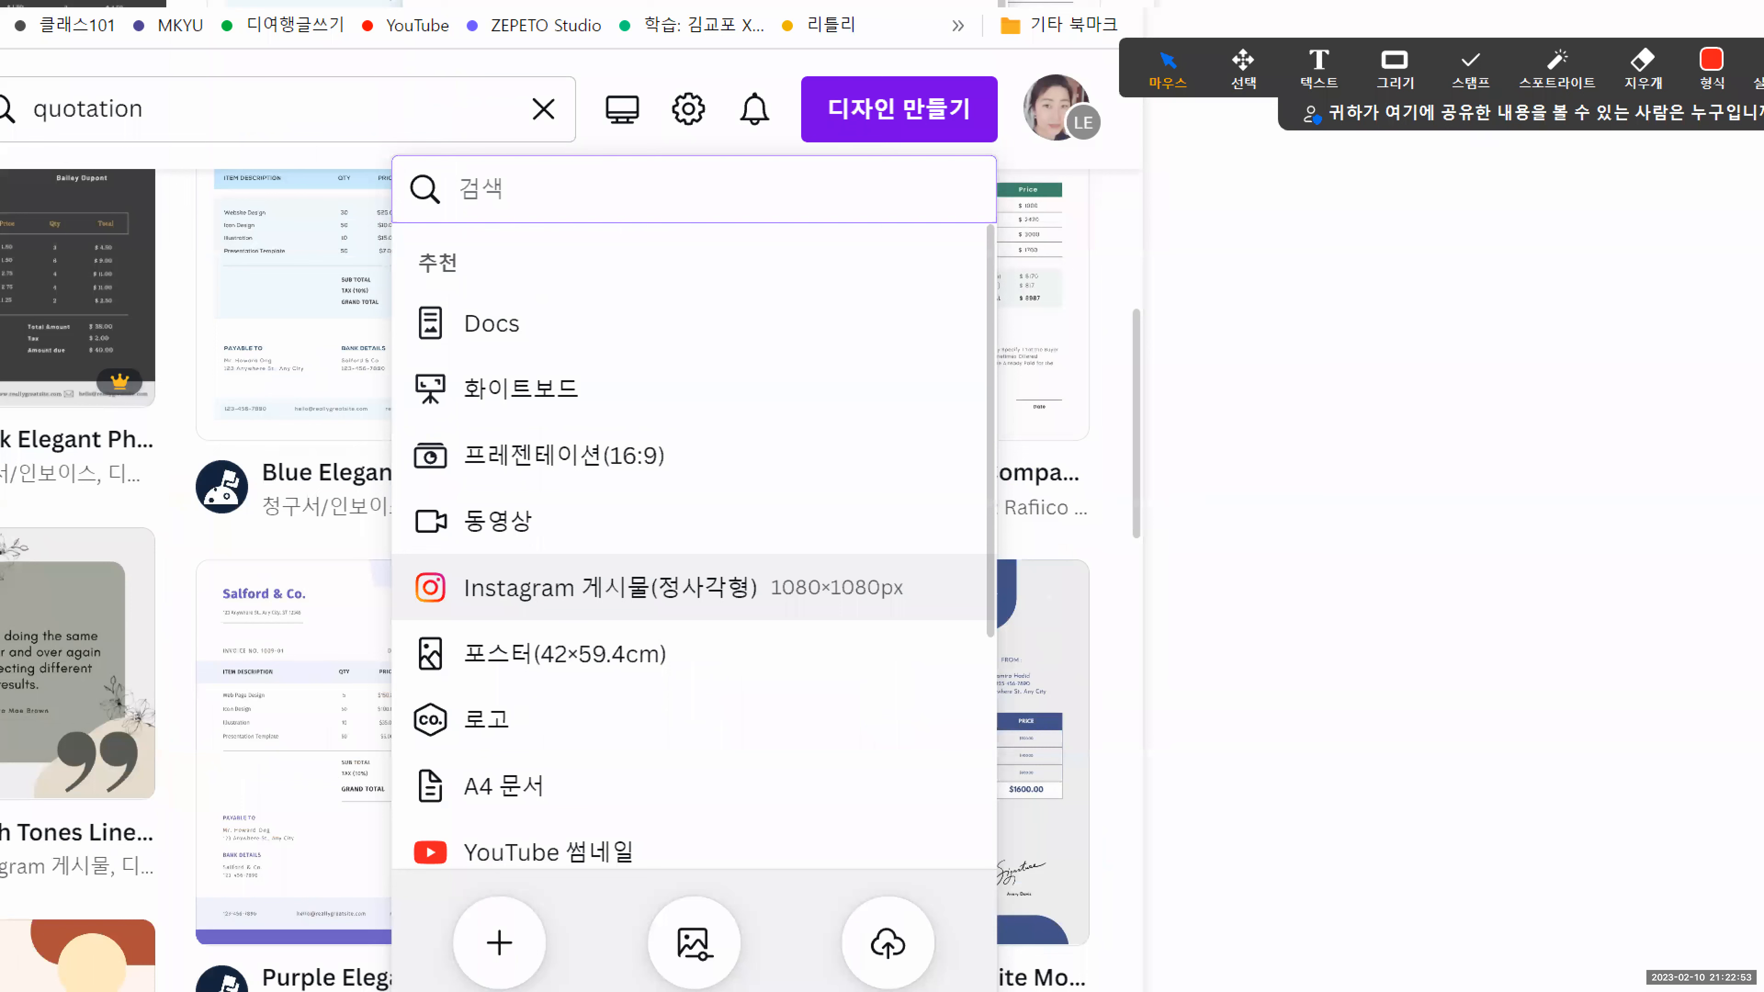
{"action": "mouse_move", "coordinate": [694, 169]}
{"action": "left_mouse_down"}
{"action": "mouse_move", "coordinate": [592, 129]}
{"action": "mouse_move", "coordinate": [756, 87]}
{"action": "mouse_move", "coordinate": [698, 167]}
{"action": "mouse_move", "coordinate": [505, 599]}
{"action": "left_mouse_up"}
{"action": "left_click_drag", "start_coordinate": [497, 552], "coordinate": [501, 603]}
{"action": "left_click_drag", "start_coordinate": [502, 603], "coordinate": [532, 597]}
{"action": "mouse_move", "coordinate": [677, 577]}
{"action": "left_mouse_down"}
{"action": "mouse_move", "coordinate": [698, 626]}
{"action": "mouse_move", "coordinate": [678, 578]}
{"action": "left_mouse_up"}
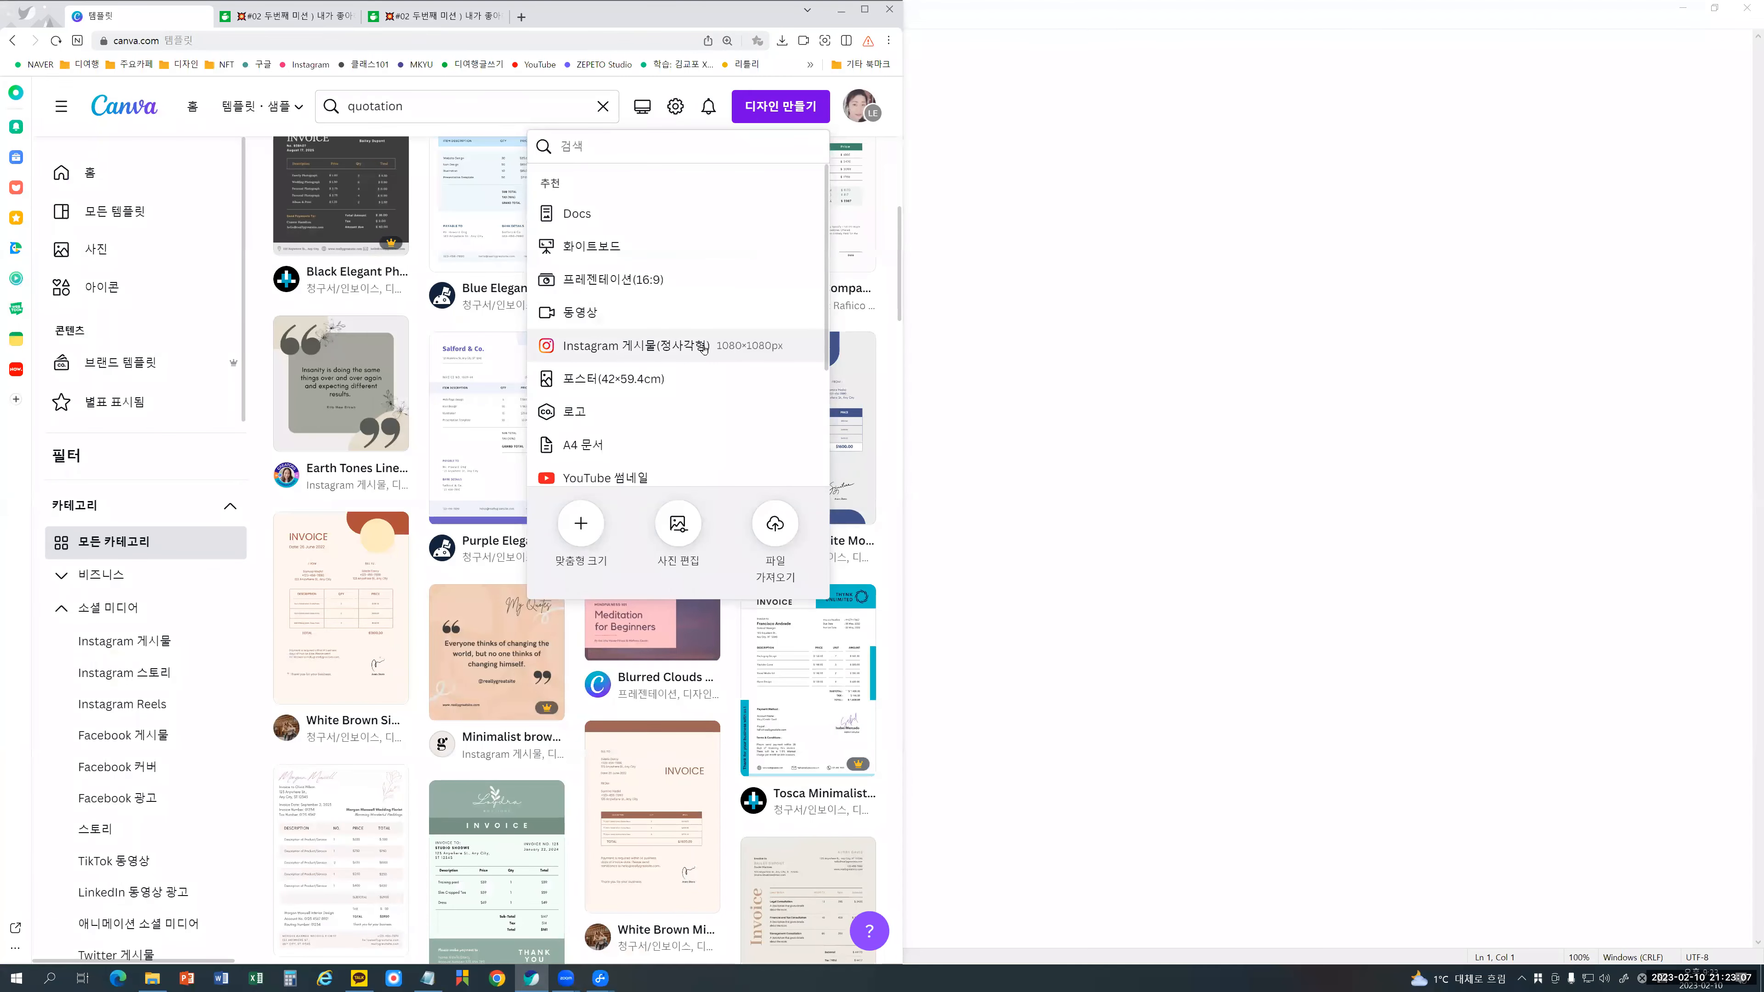
{"action": "left_click", "coordinate": [702, 353]}
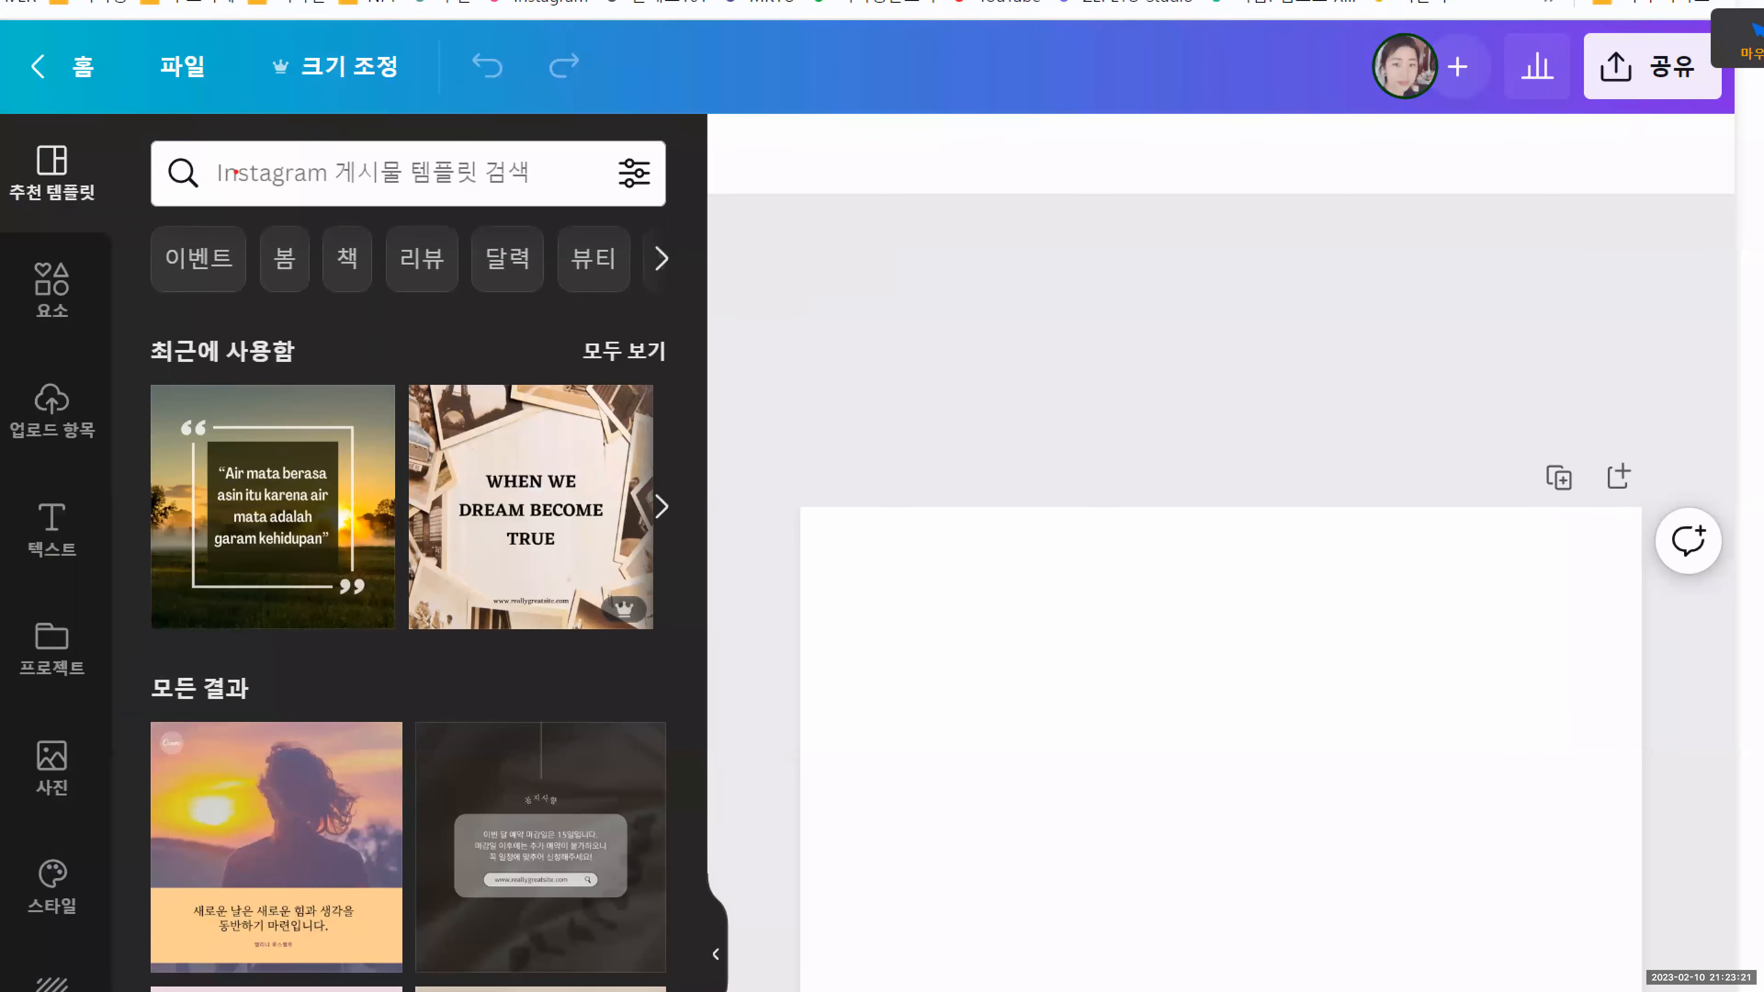
Step: Point out the editor's template search and look up the recent term "quotation" in it
{"action": "mouse_move", "coordinate": [210, 201]}
{"action": "left_mouse_down"}
{"action": "mouse_move", "coordinate": [507, 198]}
{"action": "mouse_move", "coordinate": [548, 164]}
{"action": "mouse_move", "coordinate": [500, 142]}
{"action": "mouse_move", "coordinate": [208, 143]}
{"action": "mouse_move", "coordinate": [200, 189]}
{"action": "left_mouse_up"}
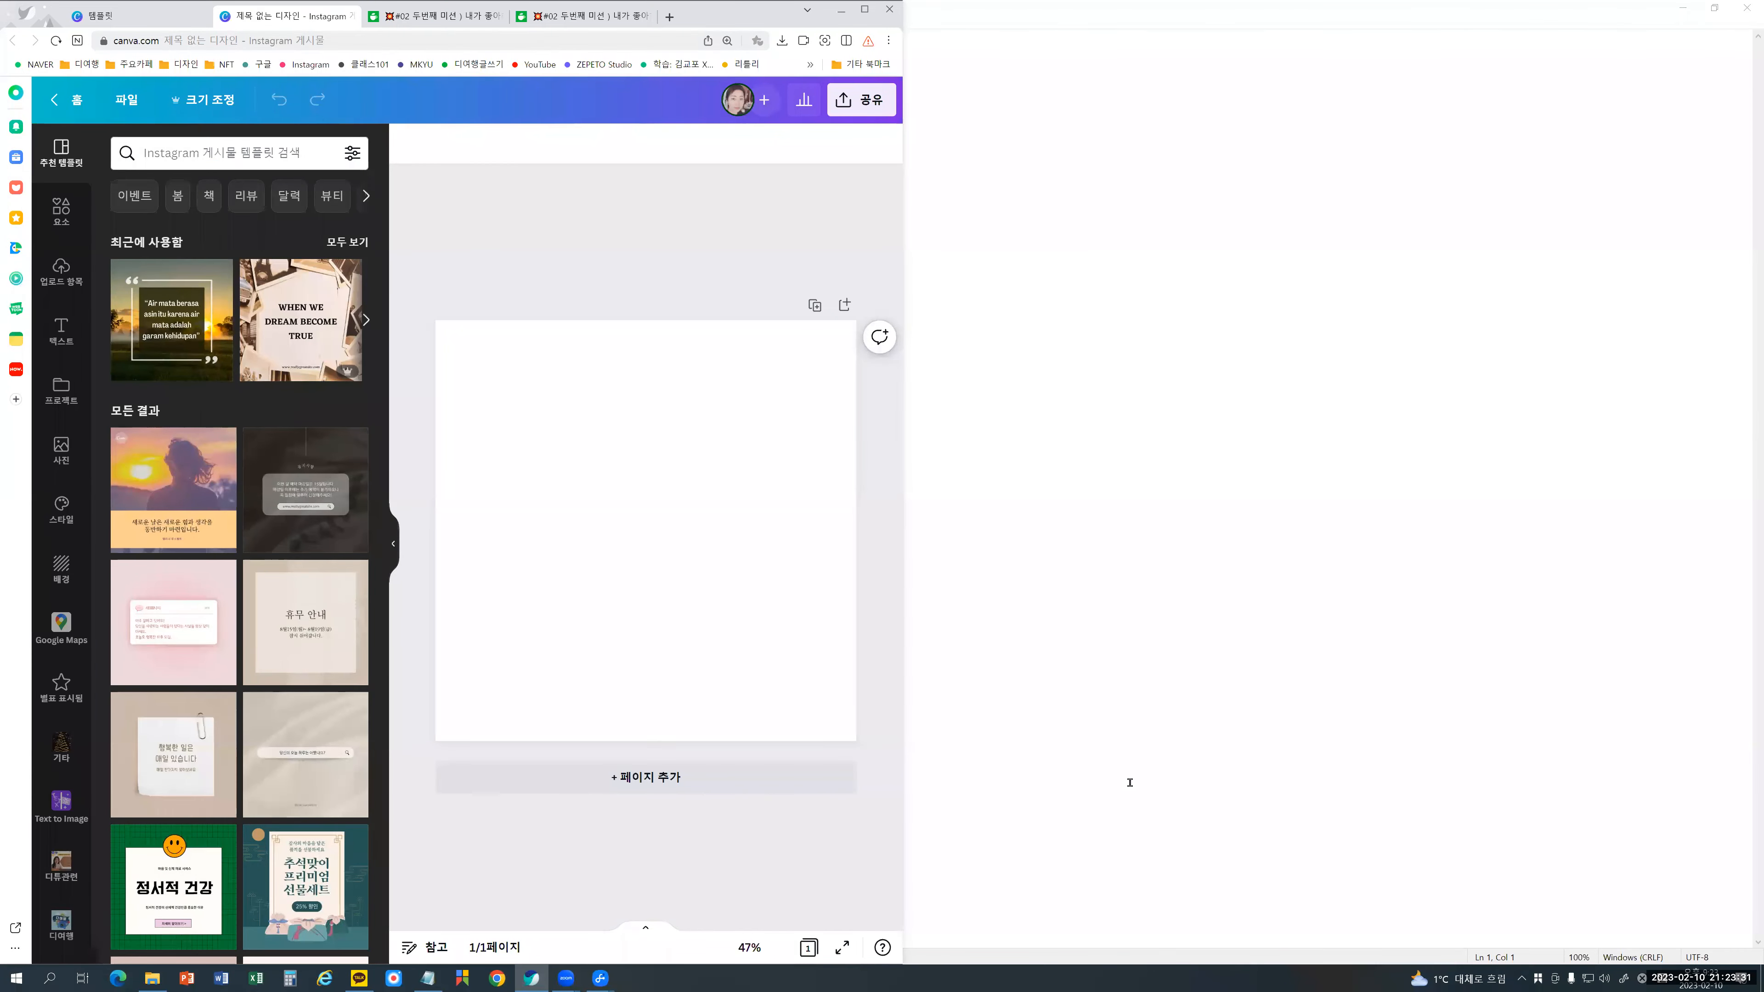
{"action": "left_click", "coordinate": [182, 150]}
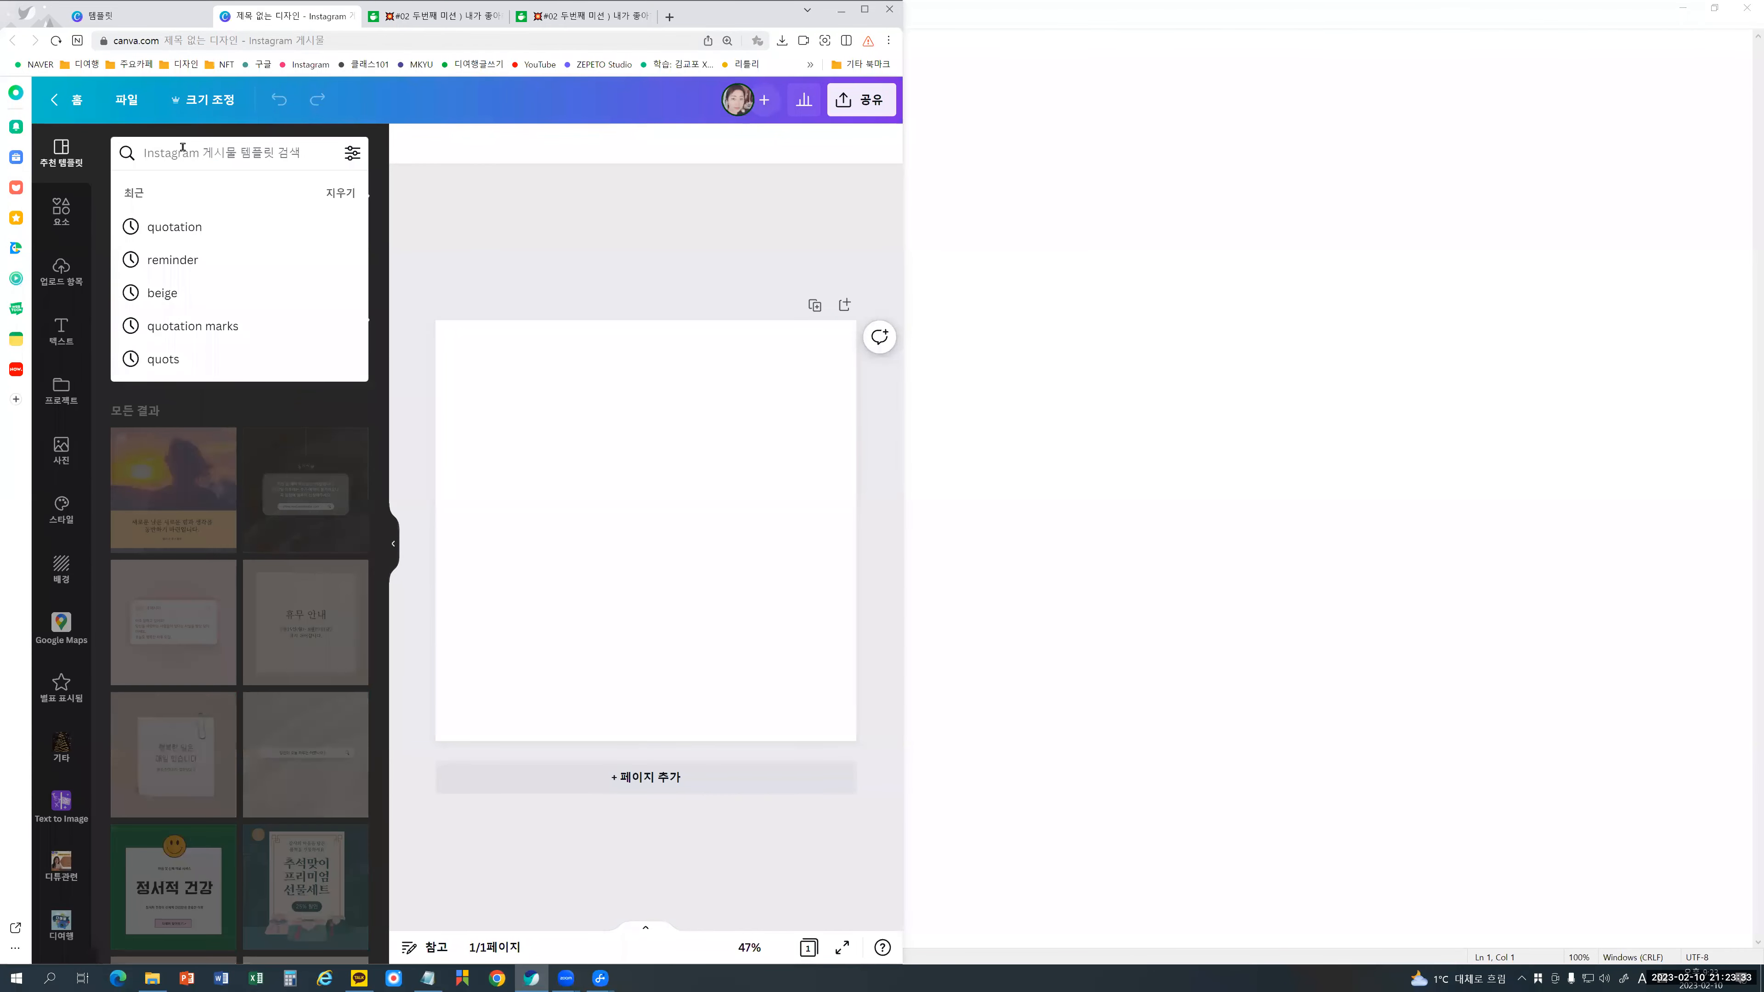
{"action": "left_click", "coordinate": [183, 225]}
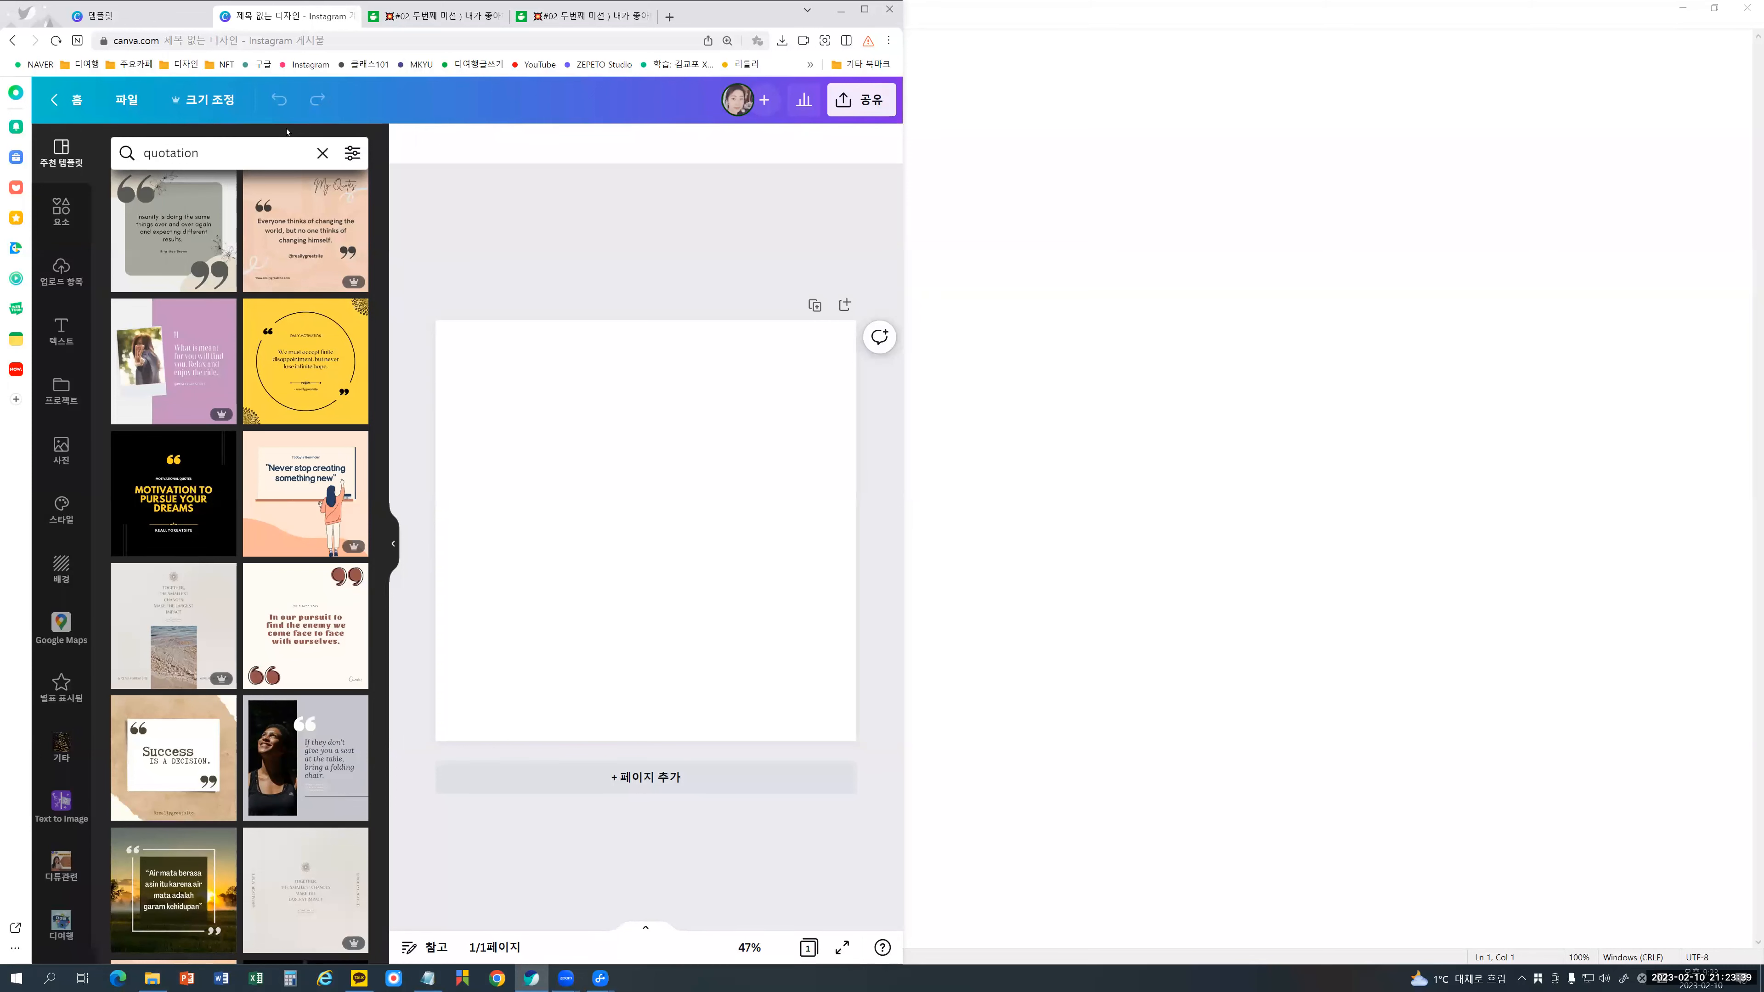
Step: Replace the template search term with "명언" and search for Korean quote templates
{"action": "left_click", "coordinate": [258, 152]}
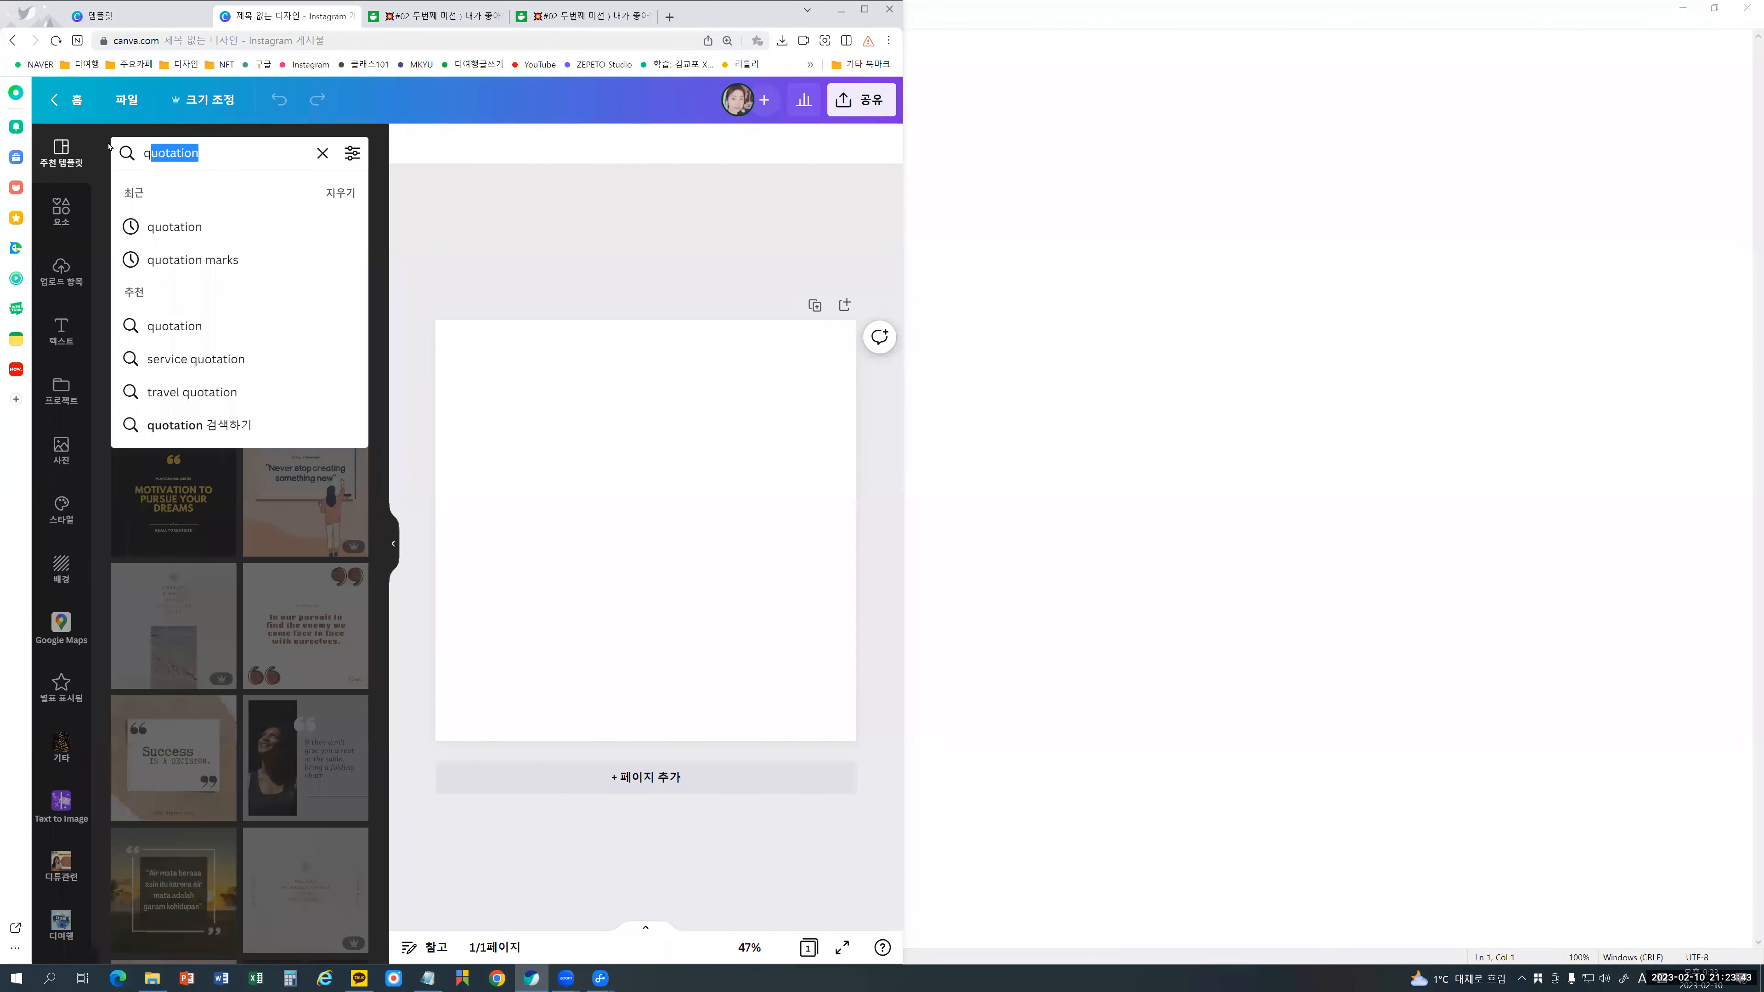
{"action": "key", "text": "BackSpace"}
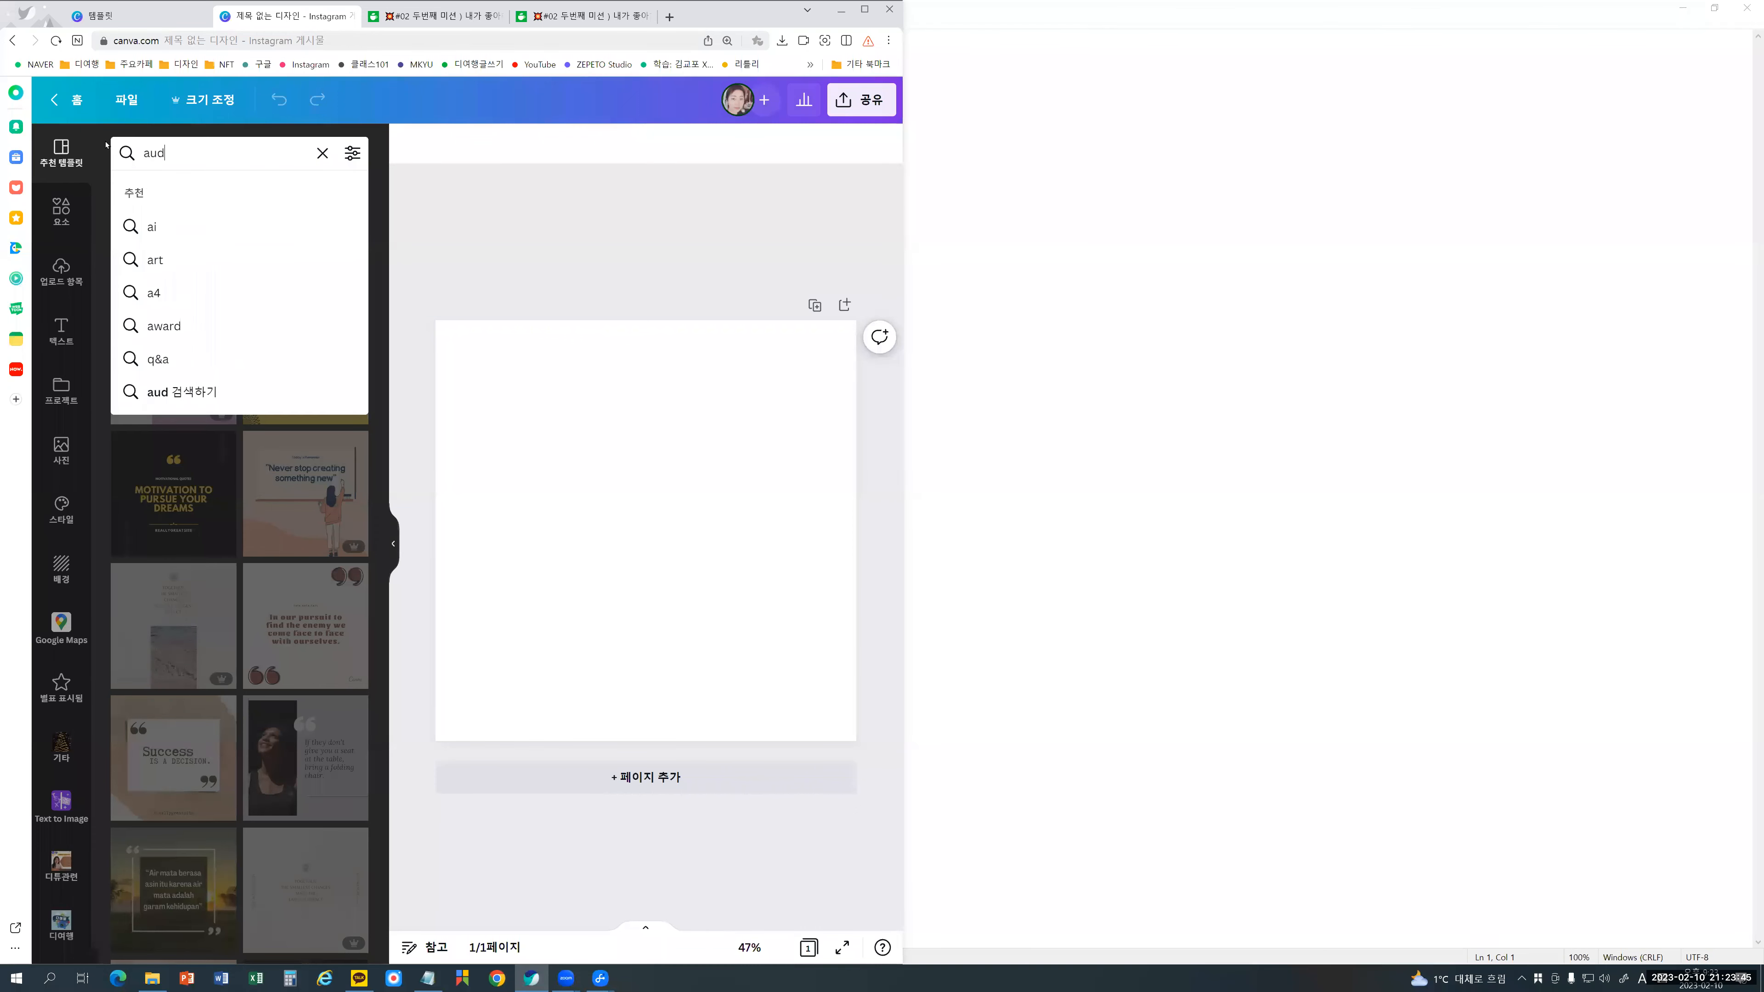
{"action": "type", "text": "명언"}
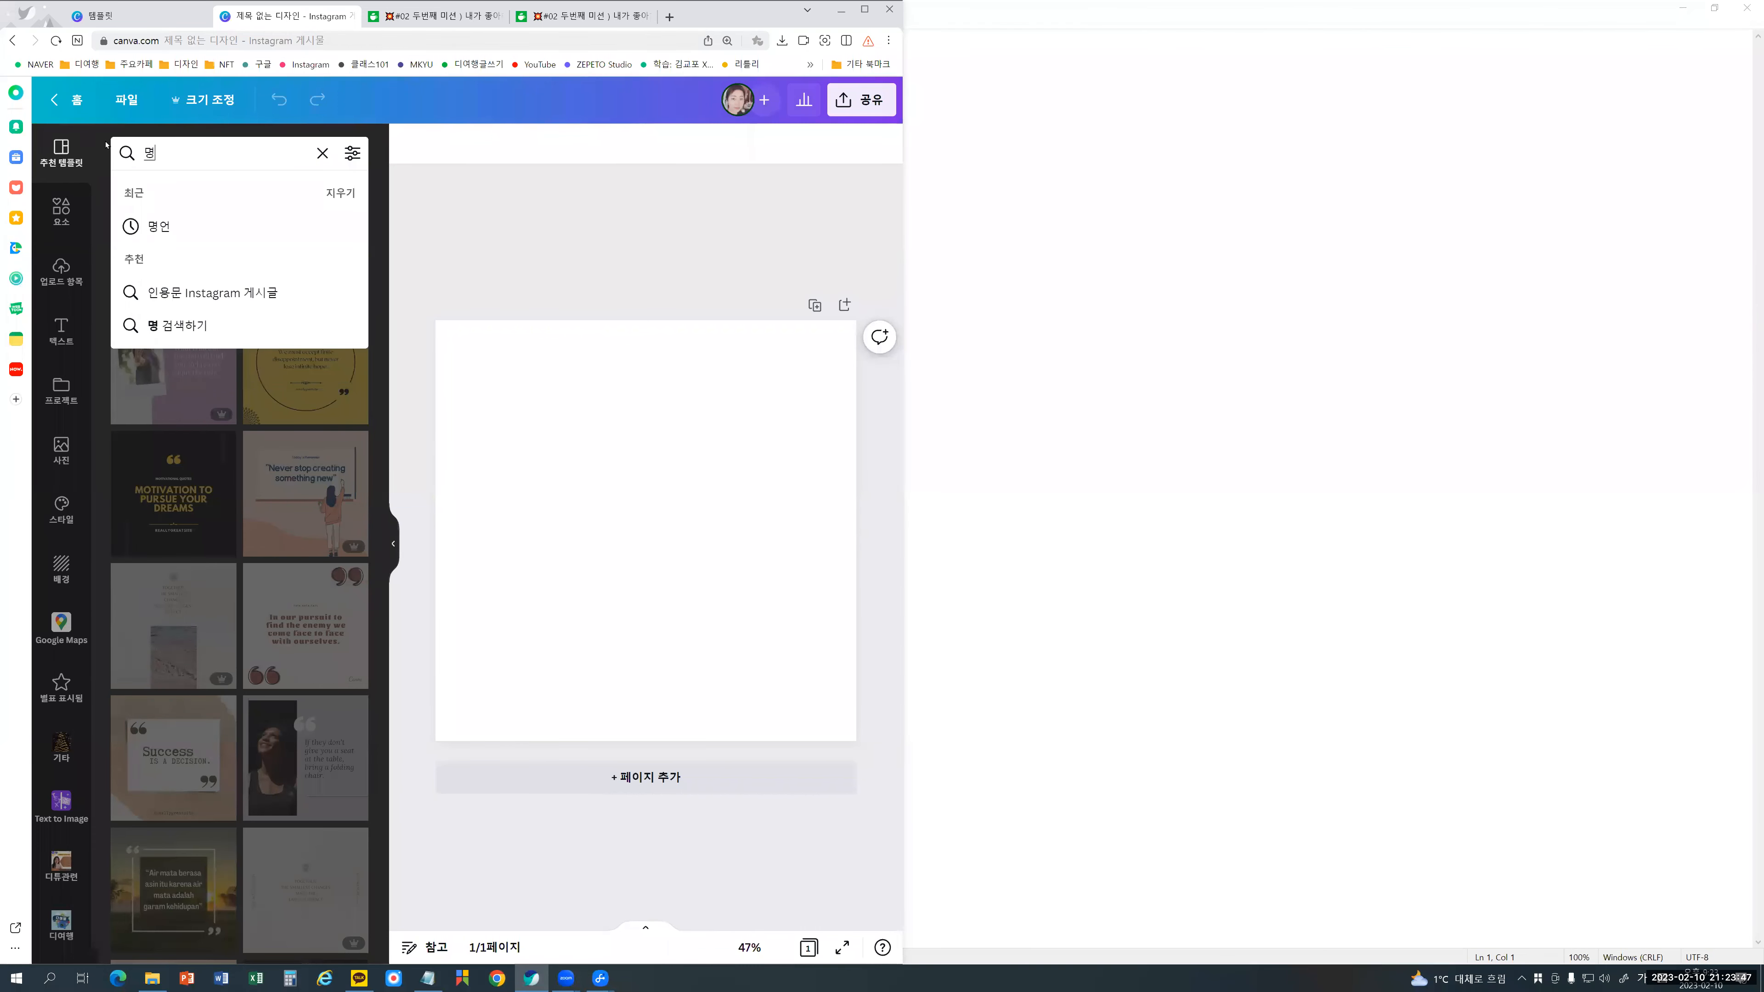
{"action": "key", "text": "Return"}
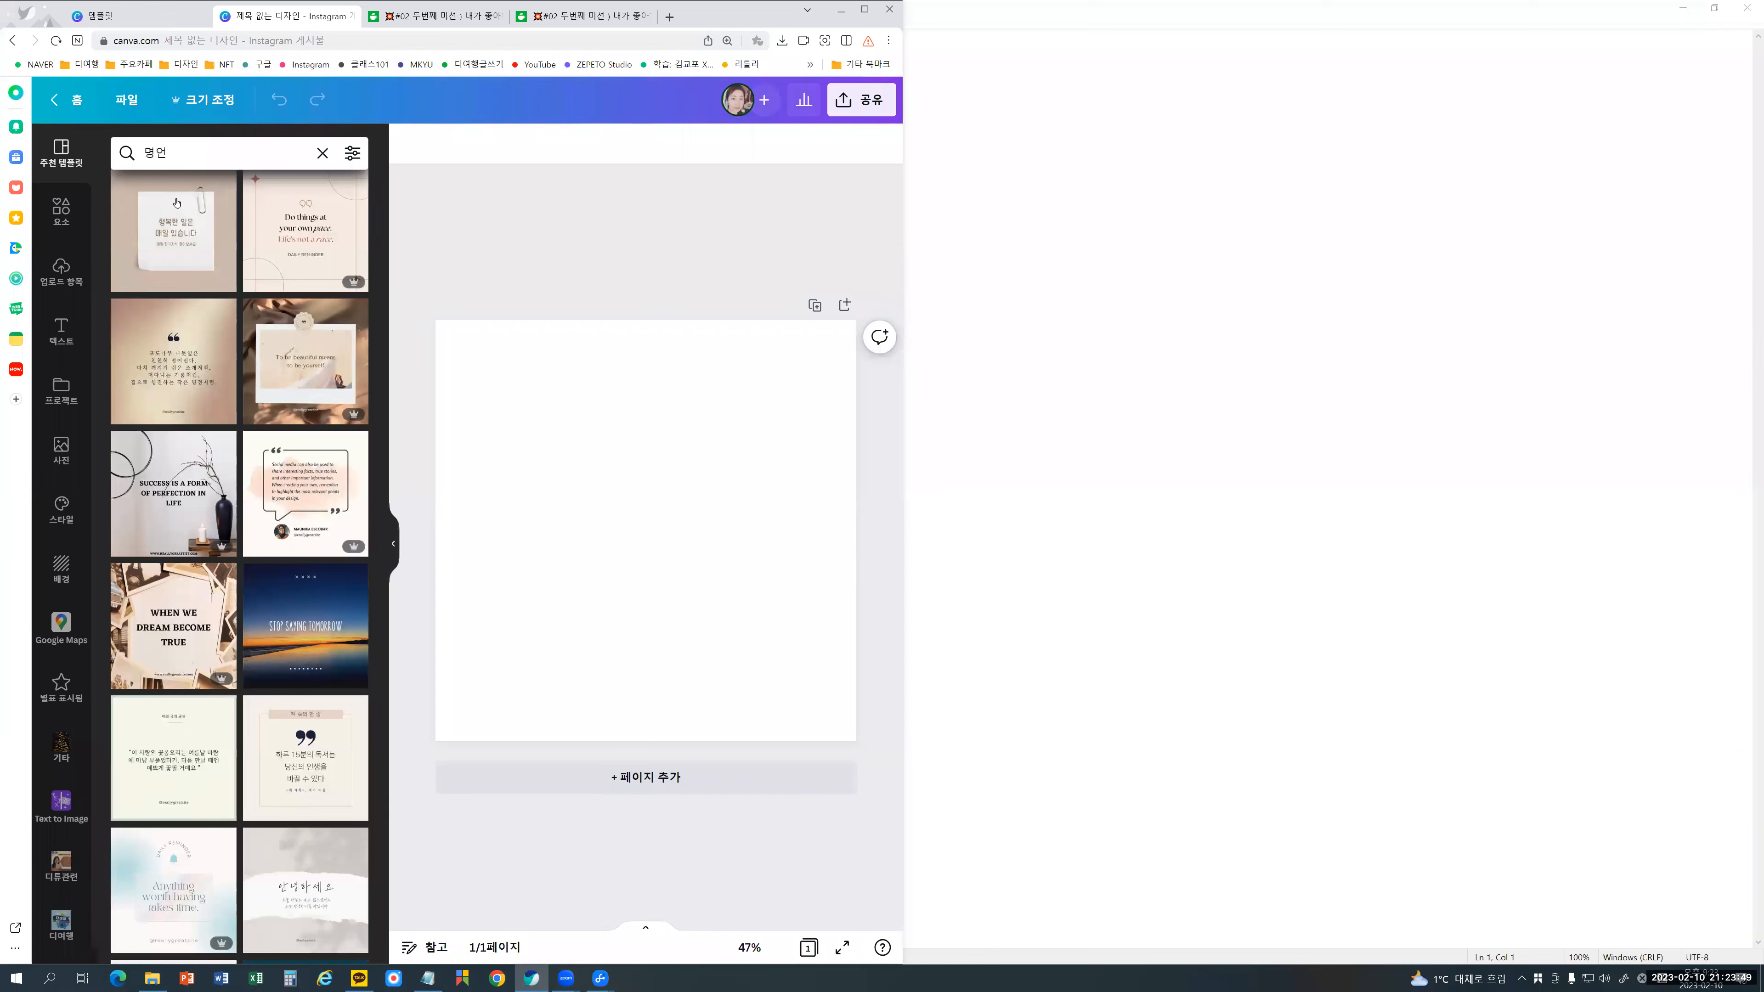
Step: Search the templates for "quotation" and apply the grey floral "Insanity is doing the same things" template to the blank page
{"action": "left_click", "coordinate": [187, 151]}
{"action": "key", "text": "BackSpace"}
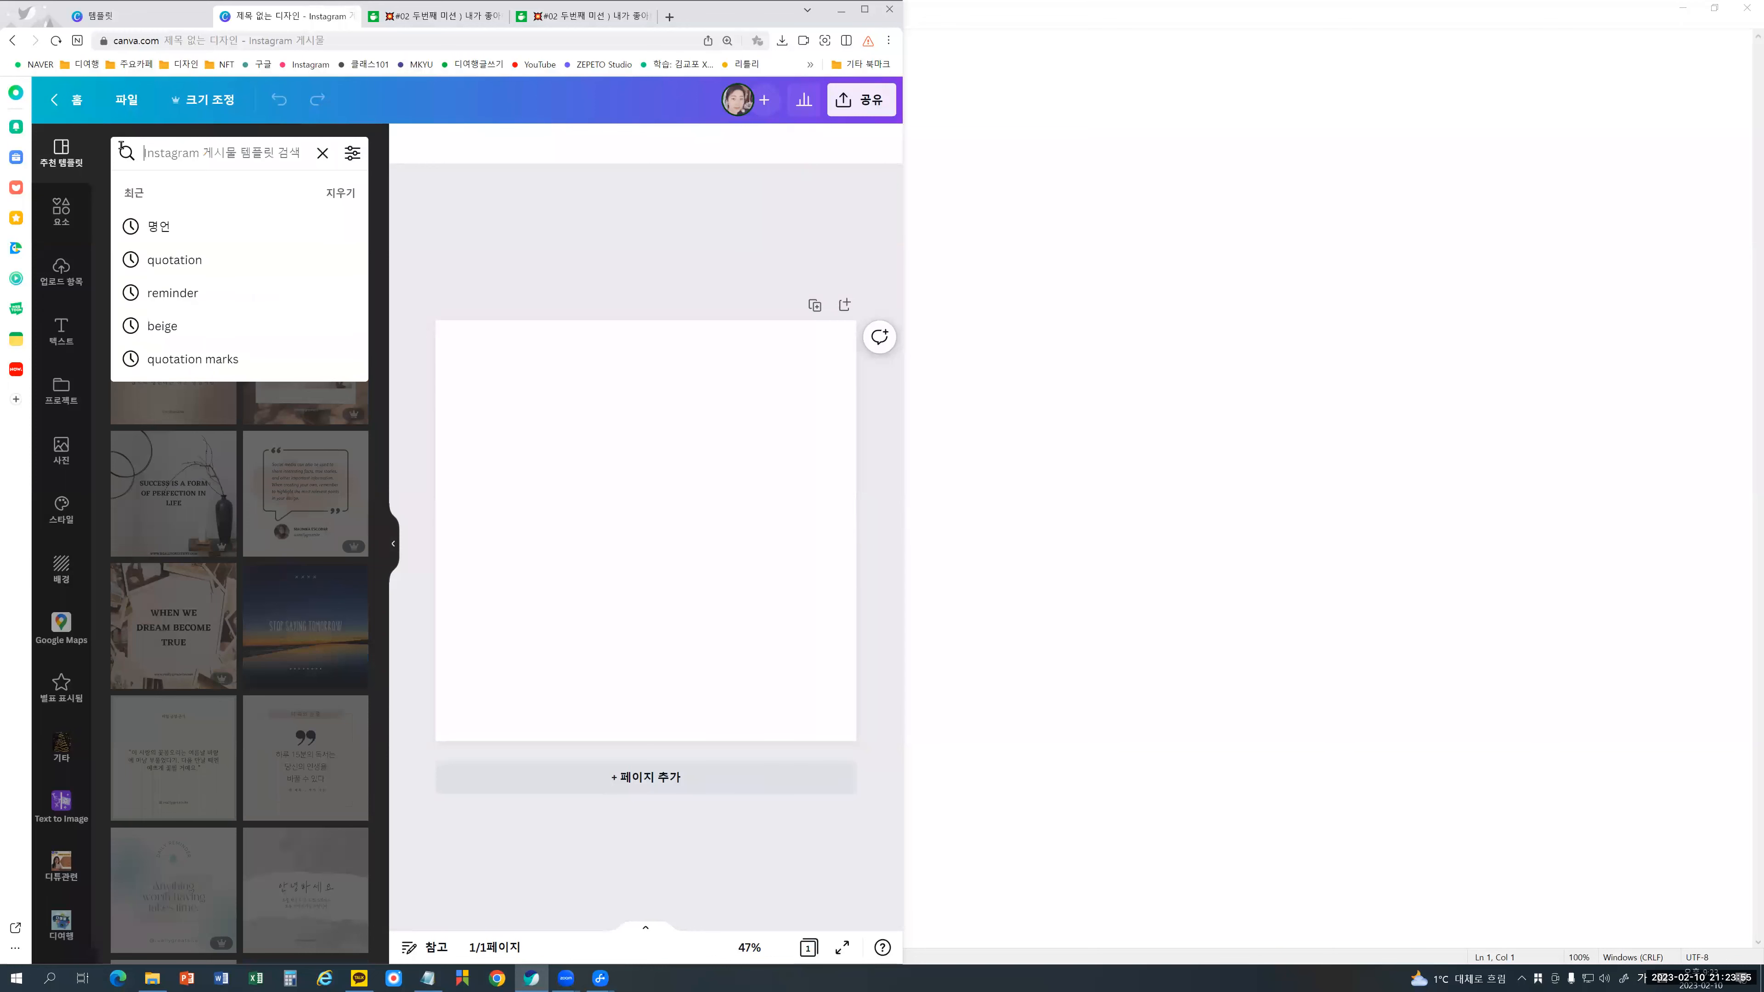
{"action": "type", "text": "ㅂ"}
{"action": "key", "text": "BackSpace"}
{"action": "key", "text": "Hangul"}
{"action": "type", "text": "quo"}
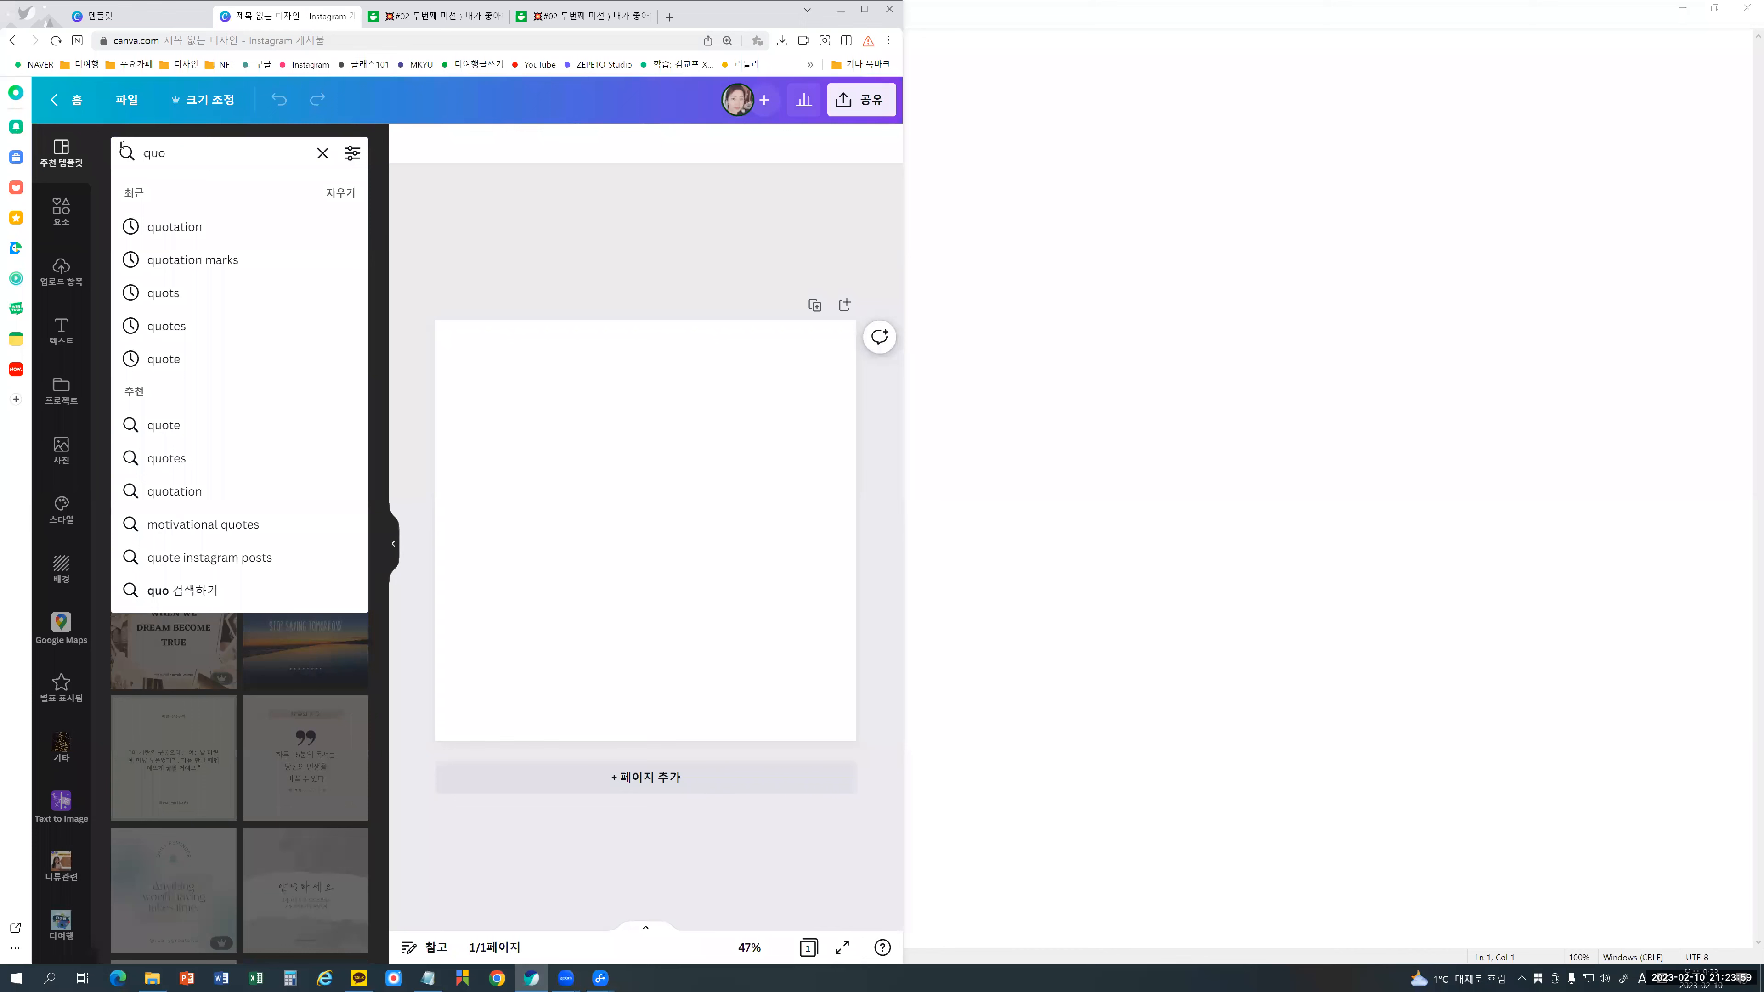
{"action": "left_click", "coordinate": [170, 228]}
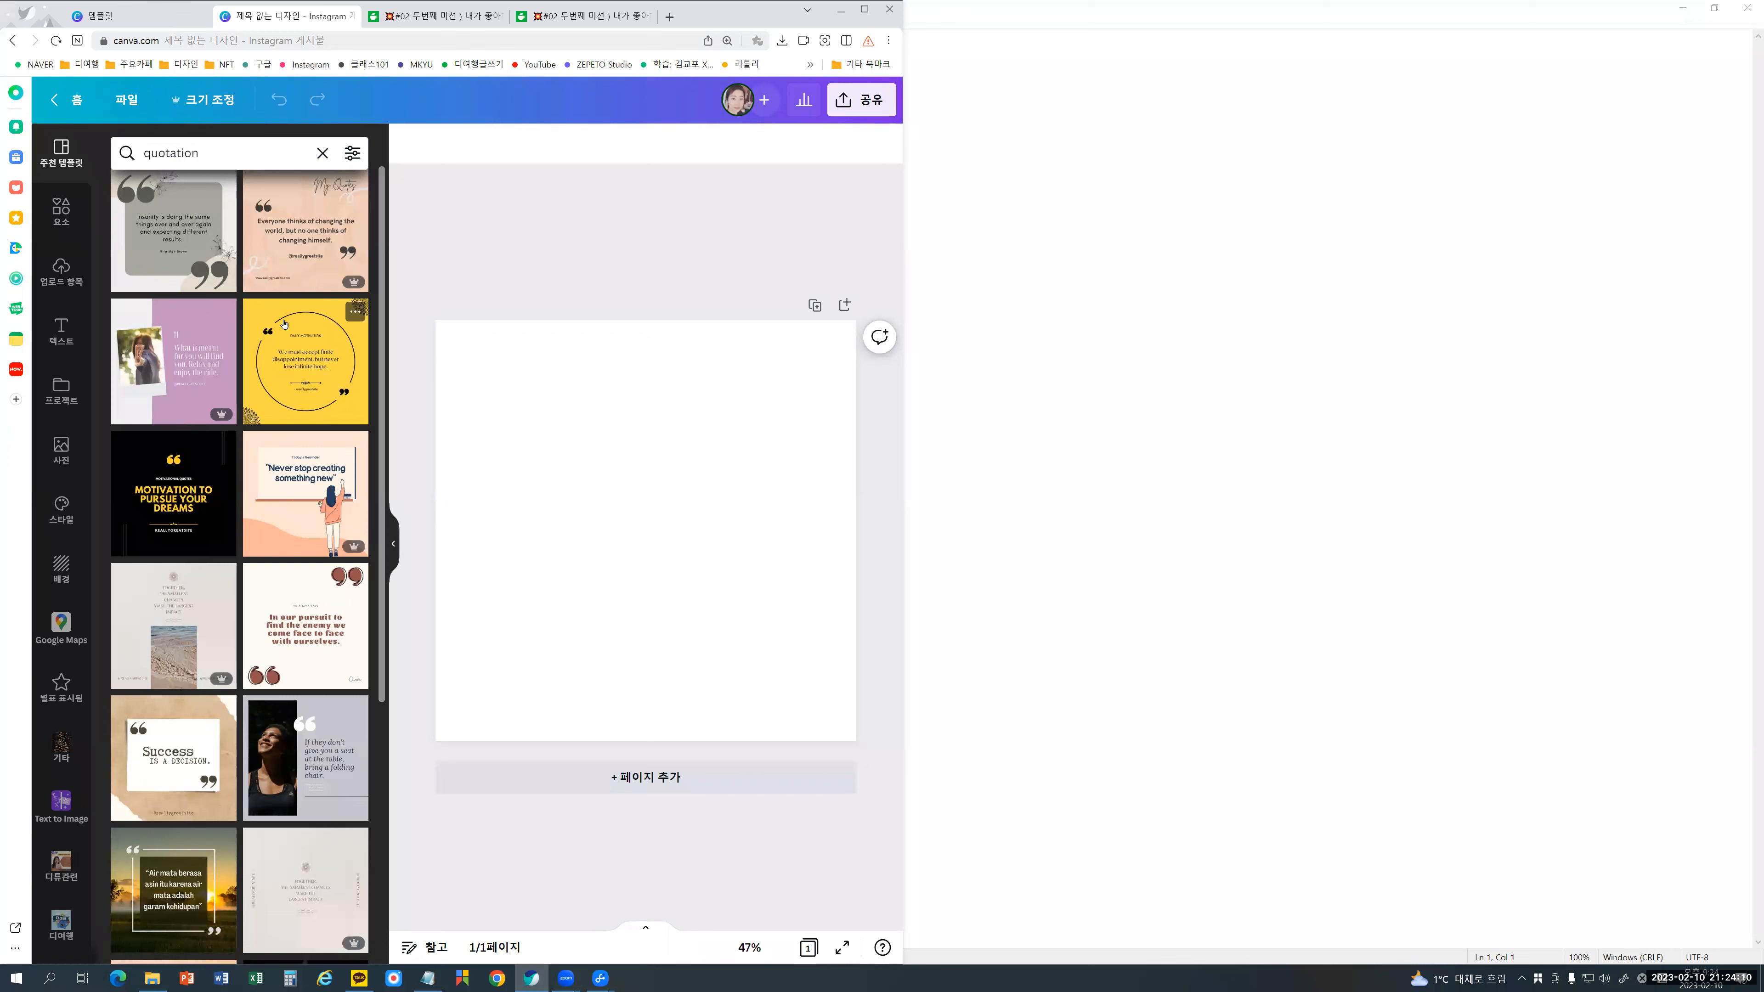
{"action": "left_click", "coordinate": [180, 244]}
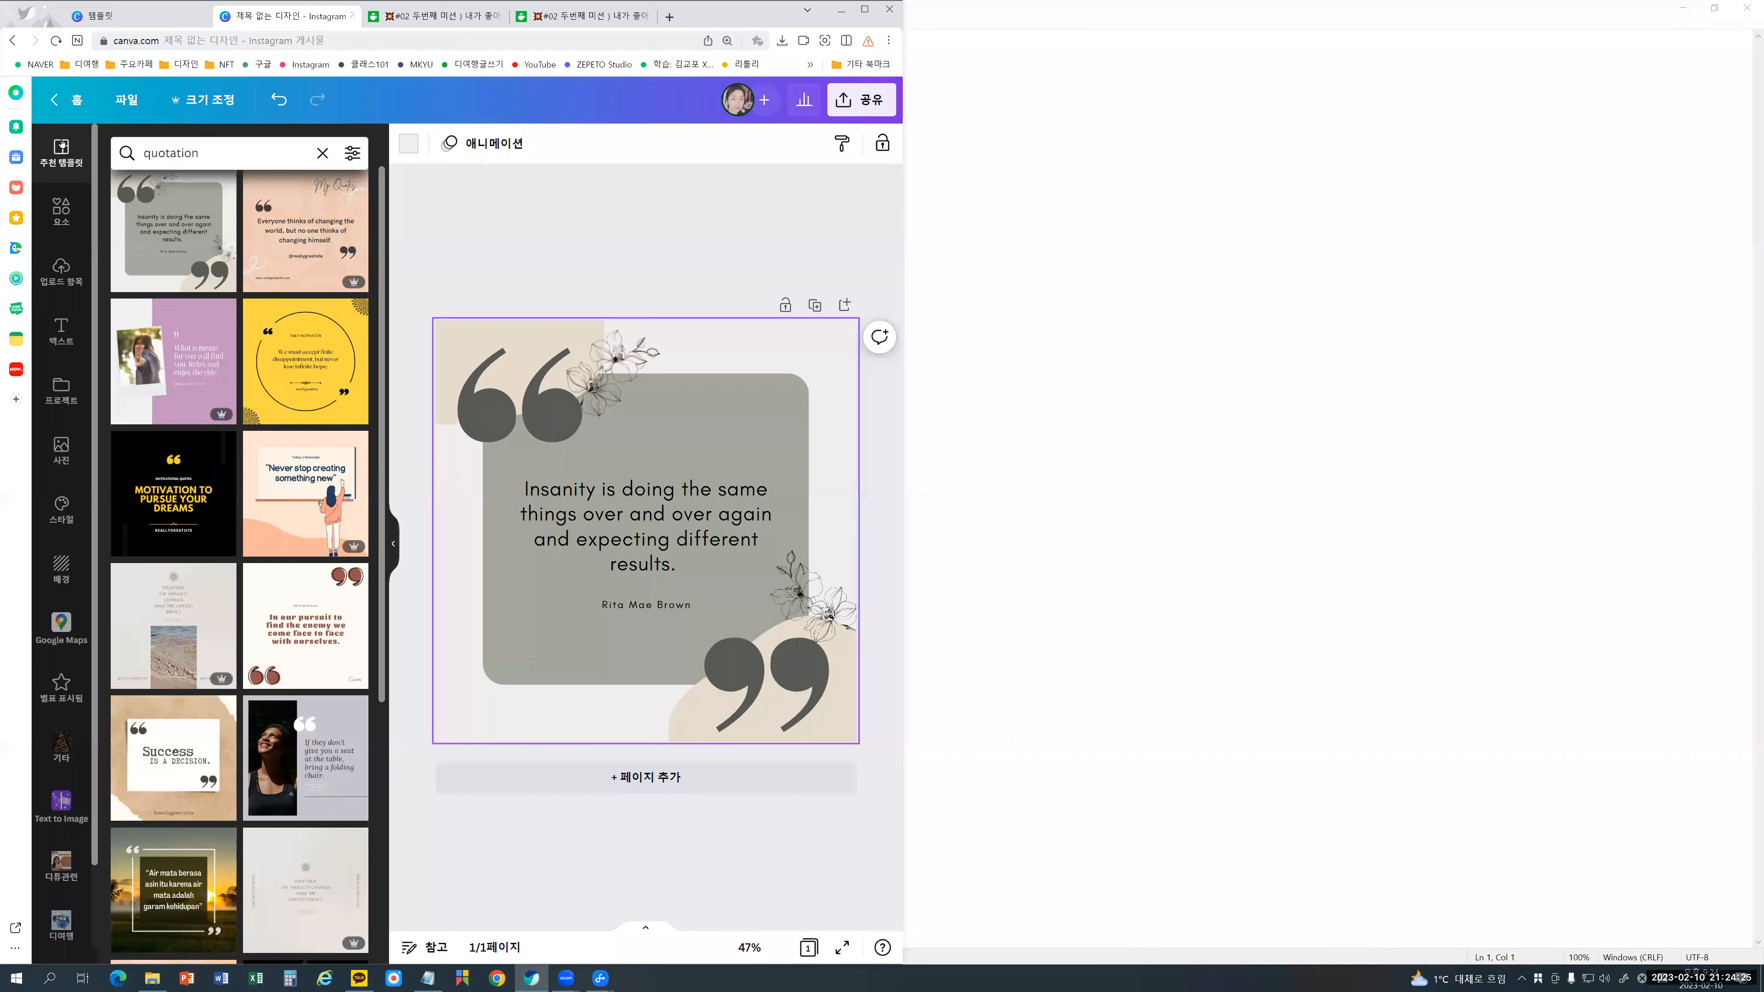
Step: Magnify the screen to 150% and browse further down the quotation templates
{"action": "key", "text": "super+plus"}
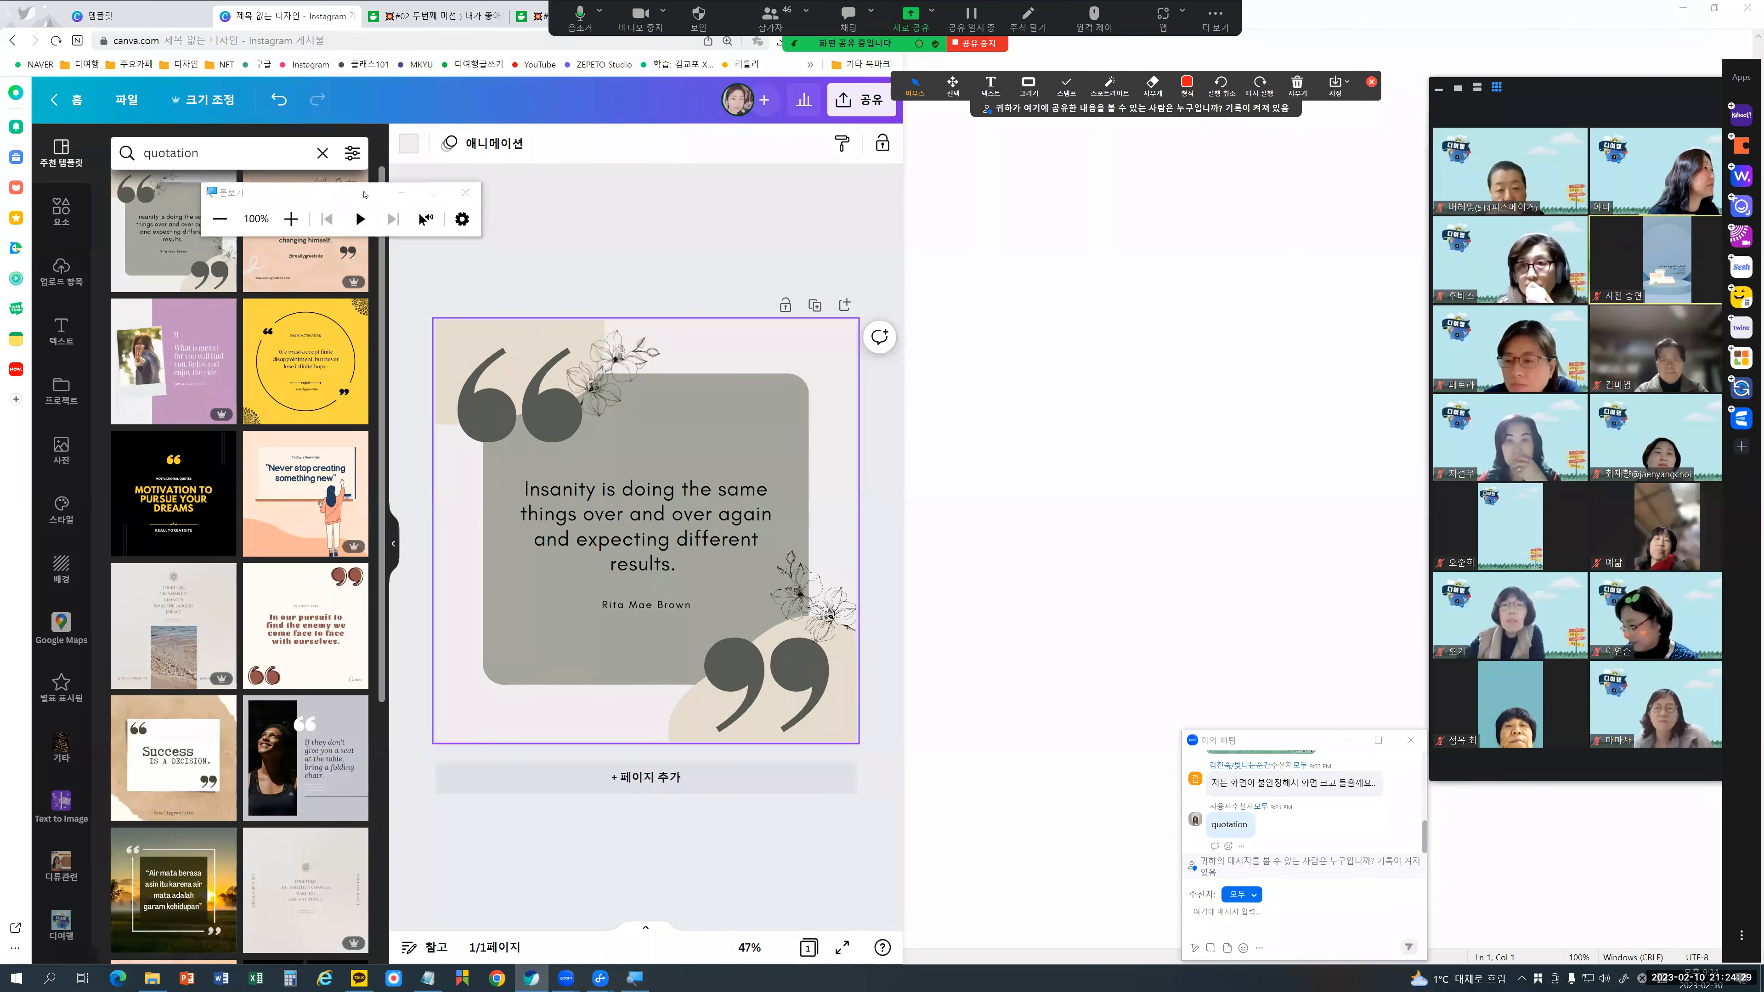
{"action": "left_click", "coordinate": [291, 219]}
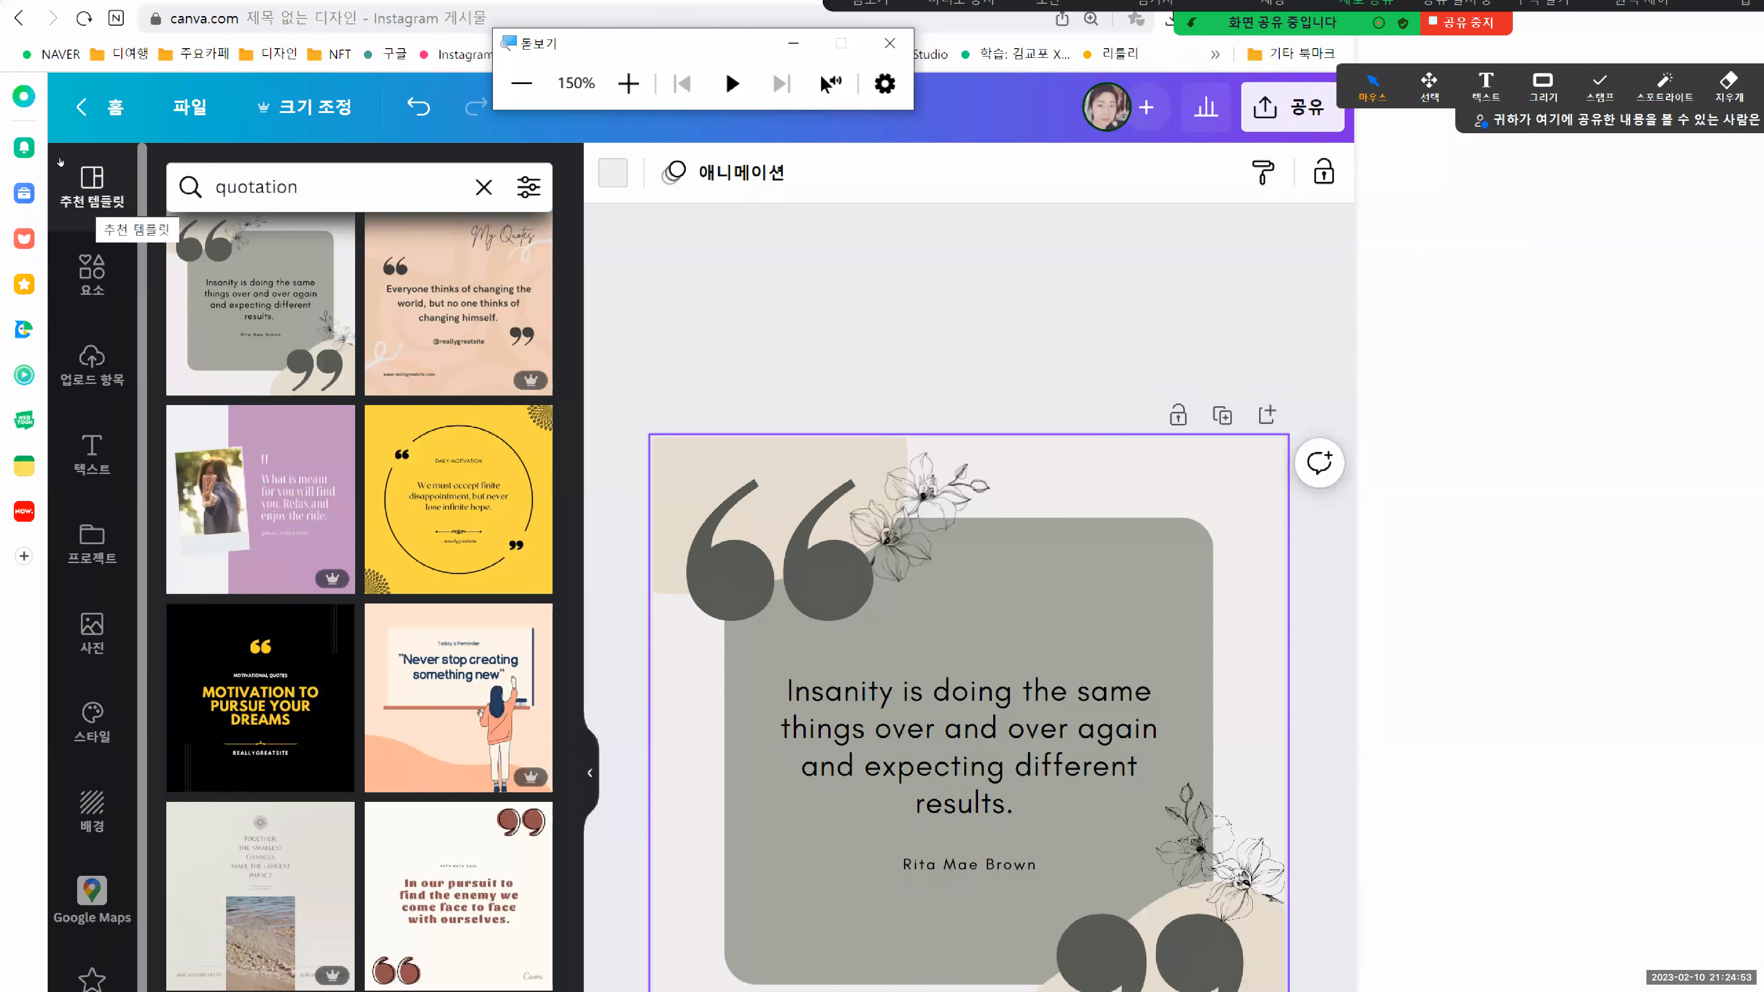
{"action": "scroll", "coordinate": [182, 340], "scroll_direction": "down", "scroll_amount": 5}
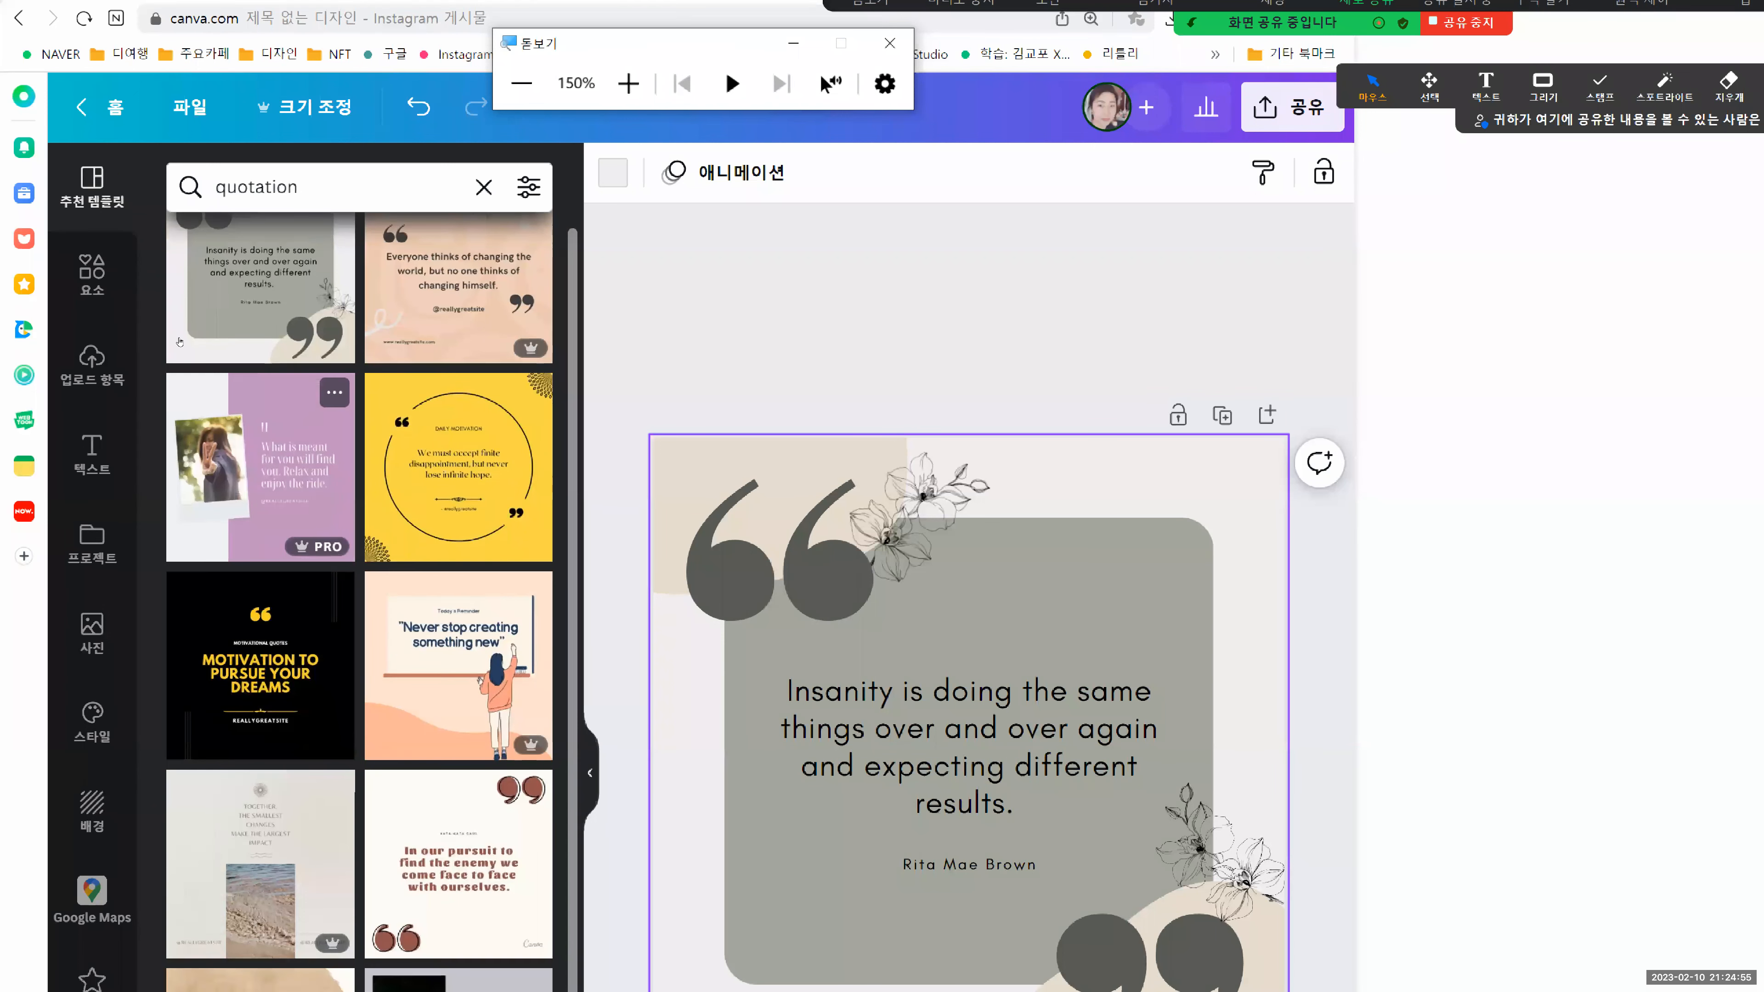
{"action": "scroll", "coordinate": [182, 340], "scroll_direction": "down", "scroll_amount": 6}
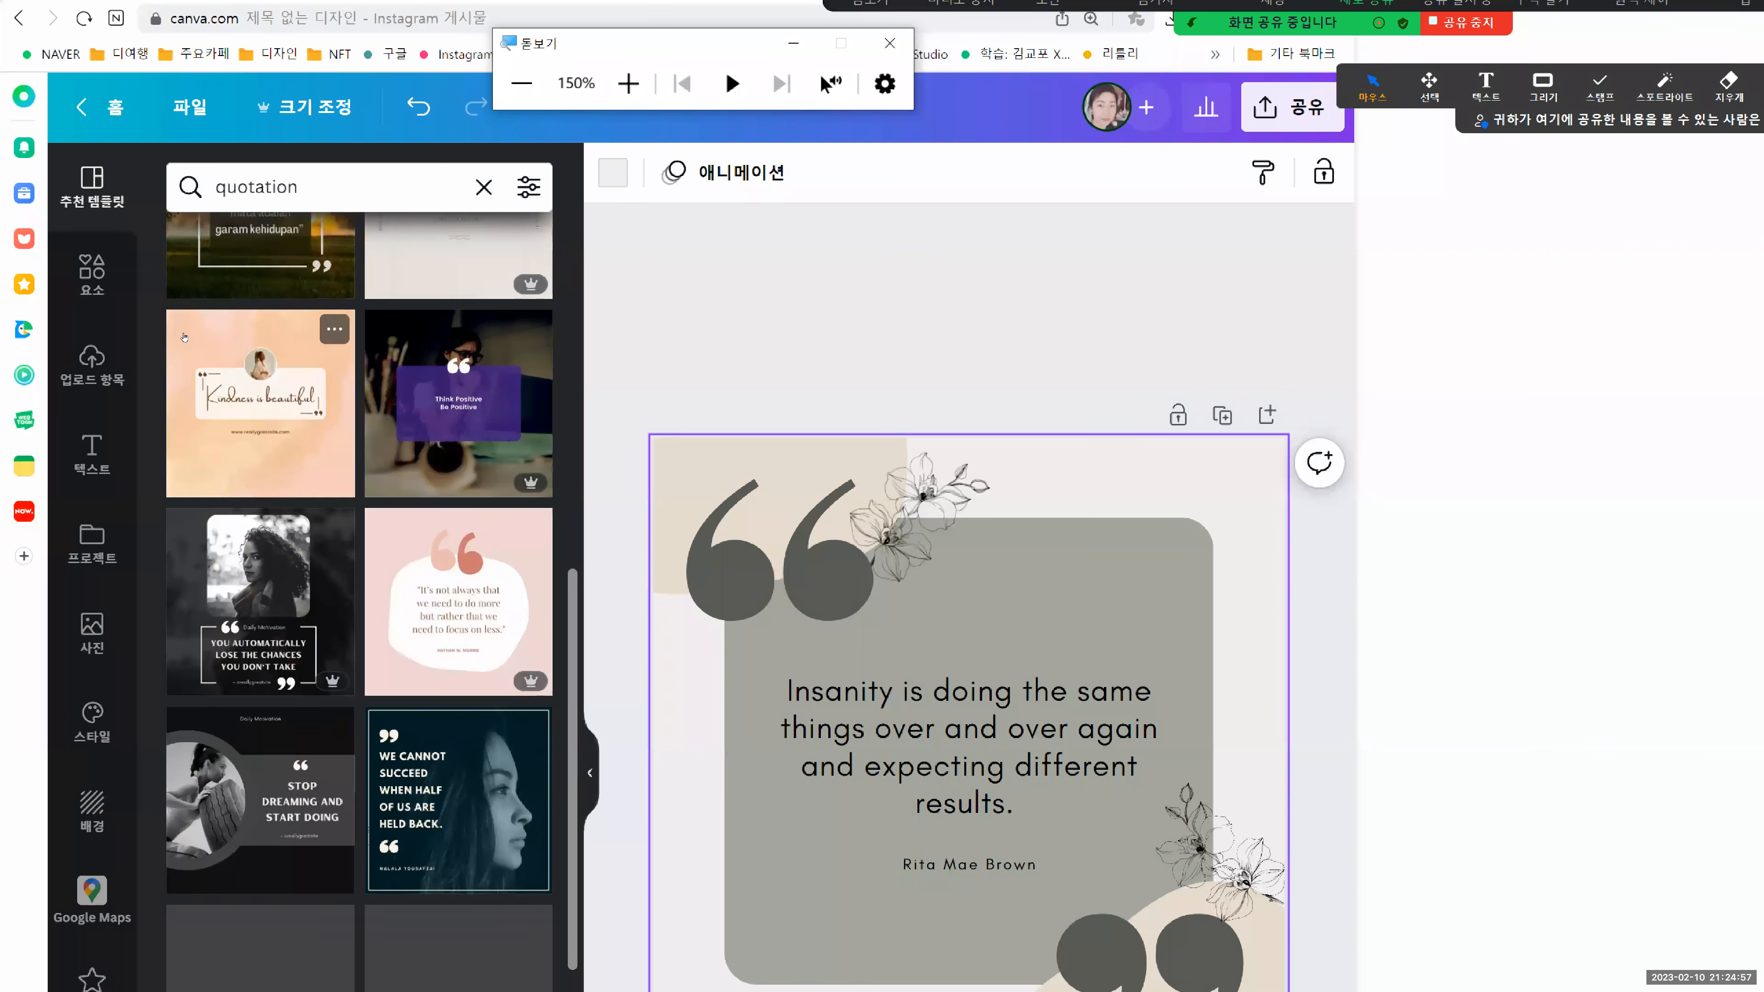
{"action": "scroll", "coordinate": [184, 335], "scroll_direction": "down", "scroll_amount": 4}
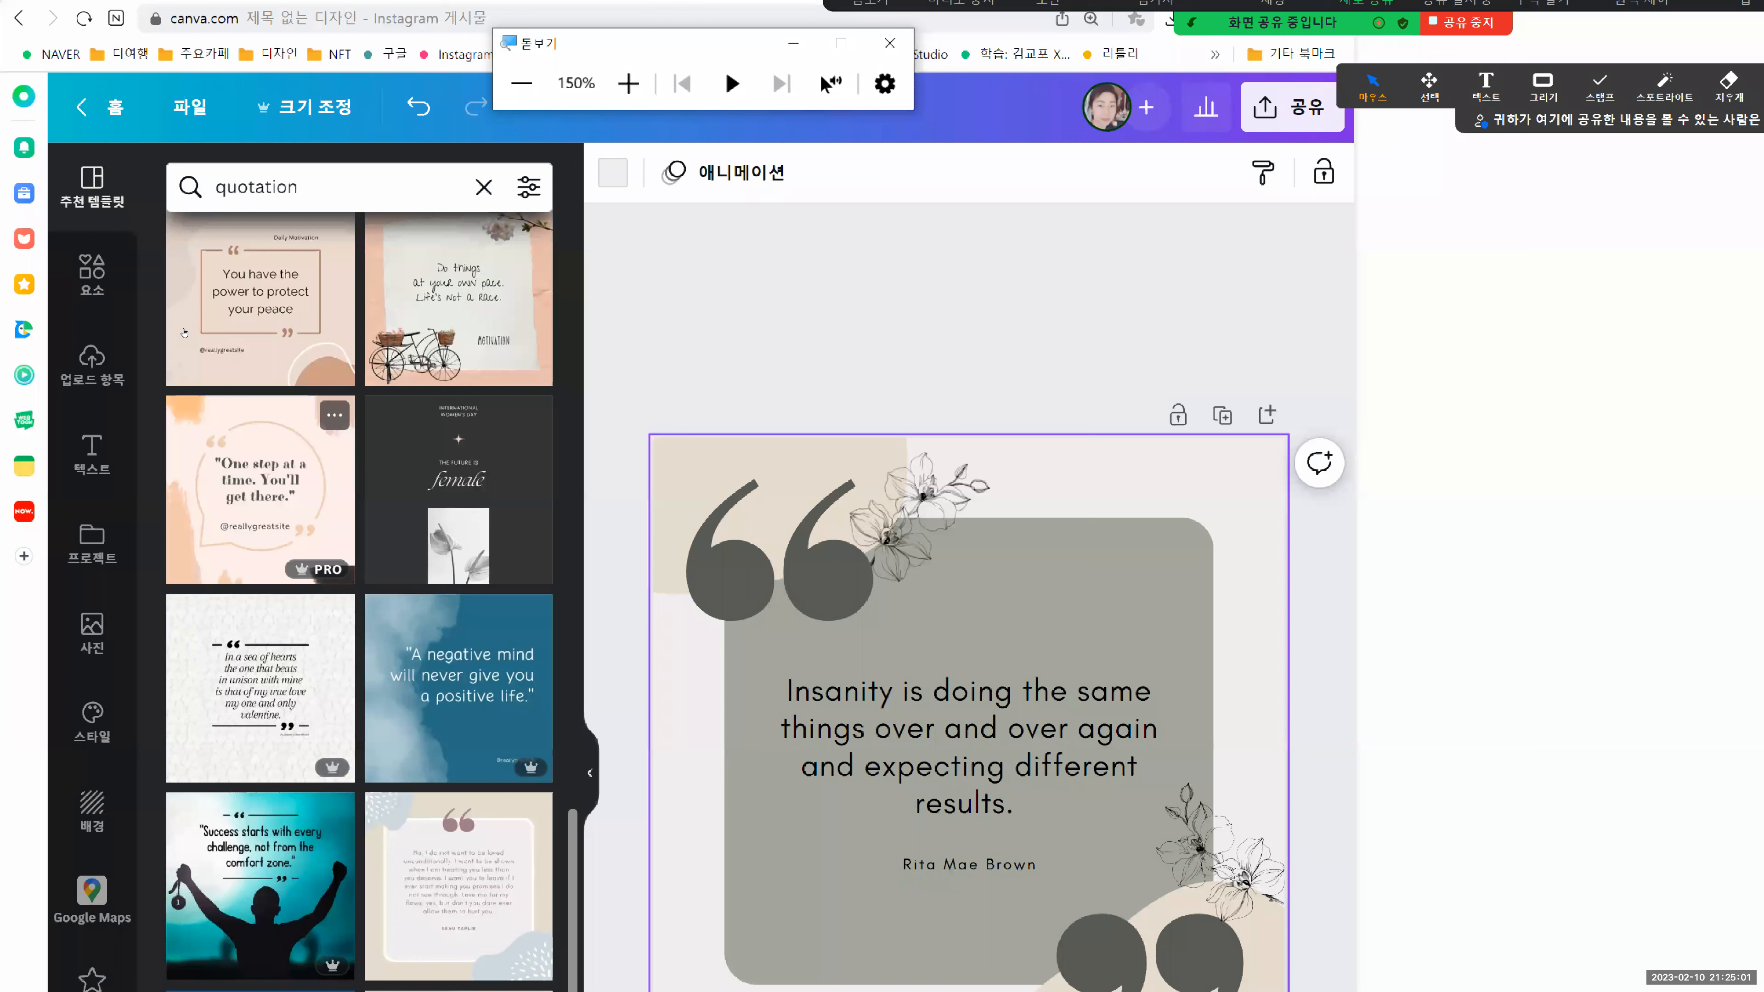
Step: Browse the 요소 library down to its tables, frames, grids and collections, and open the element search
{"action": "left_click", "coordinate": [60, 216]}
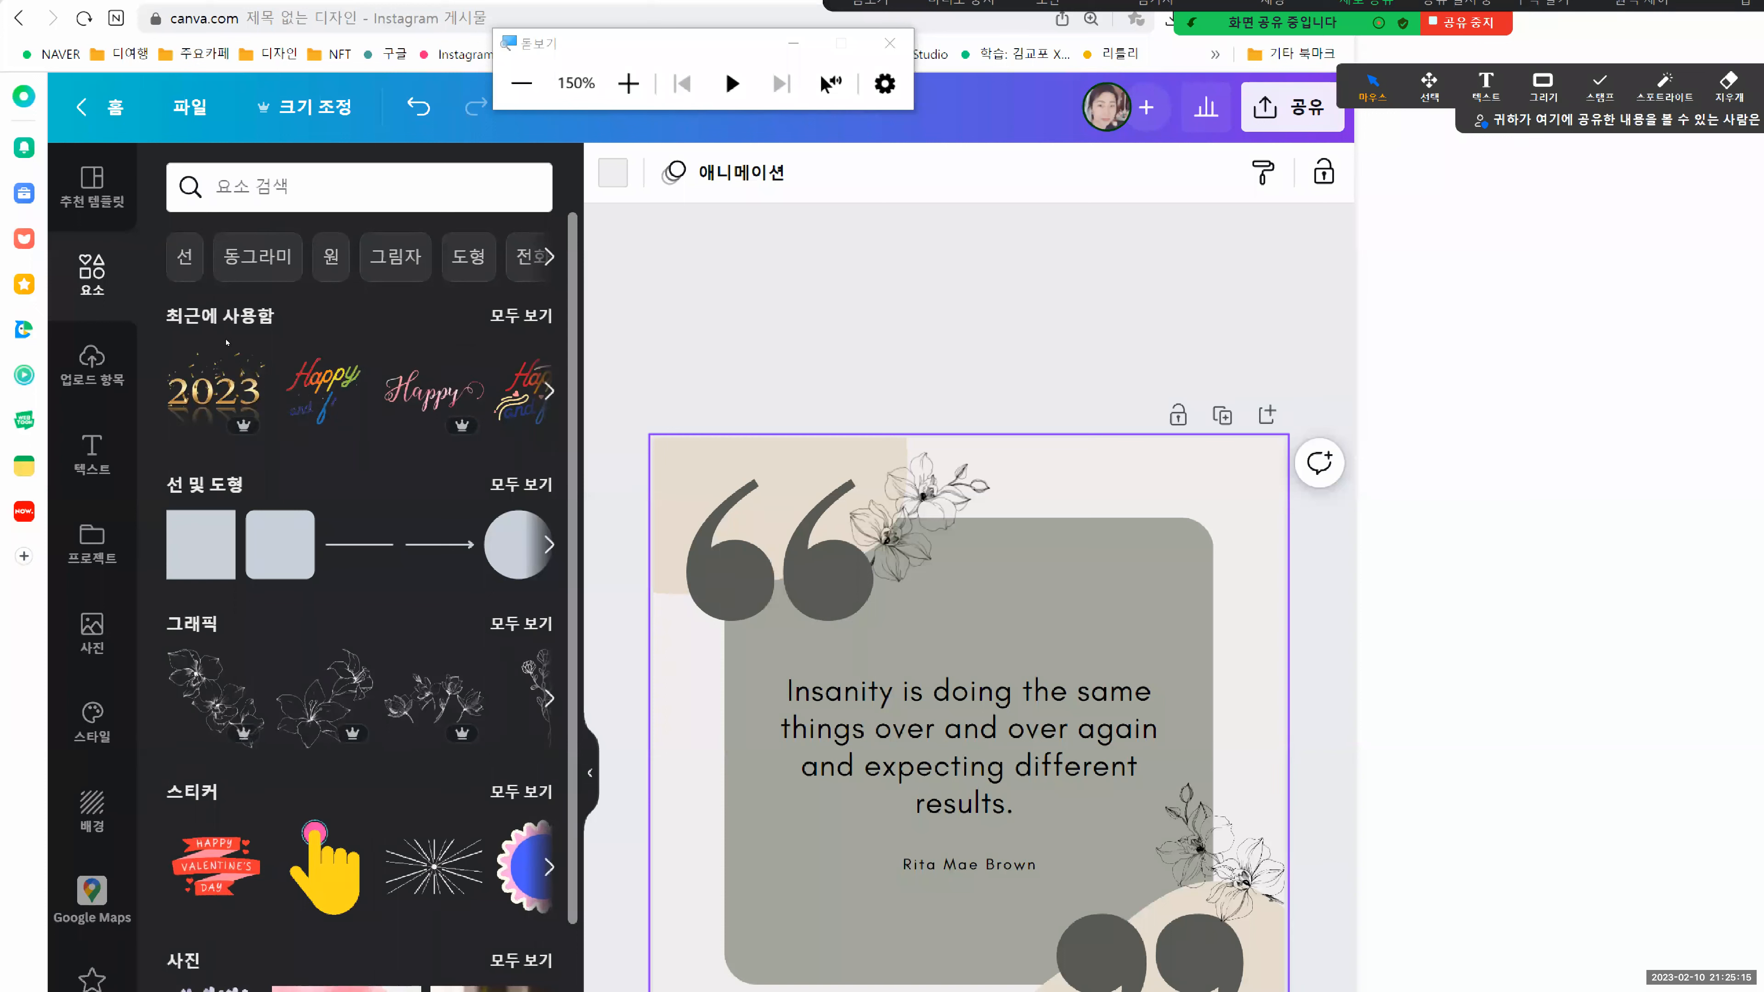
{"action": "scroll", "coordinate": [226, 340], "scroll_direction": "down", "scroll_amount": 10}
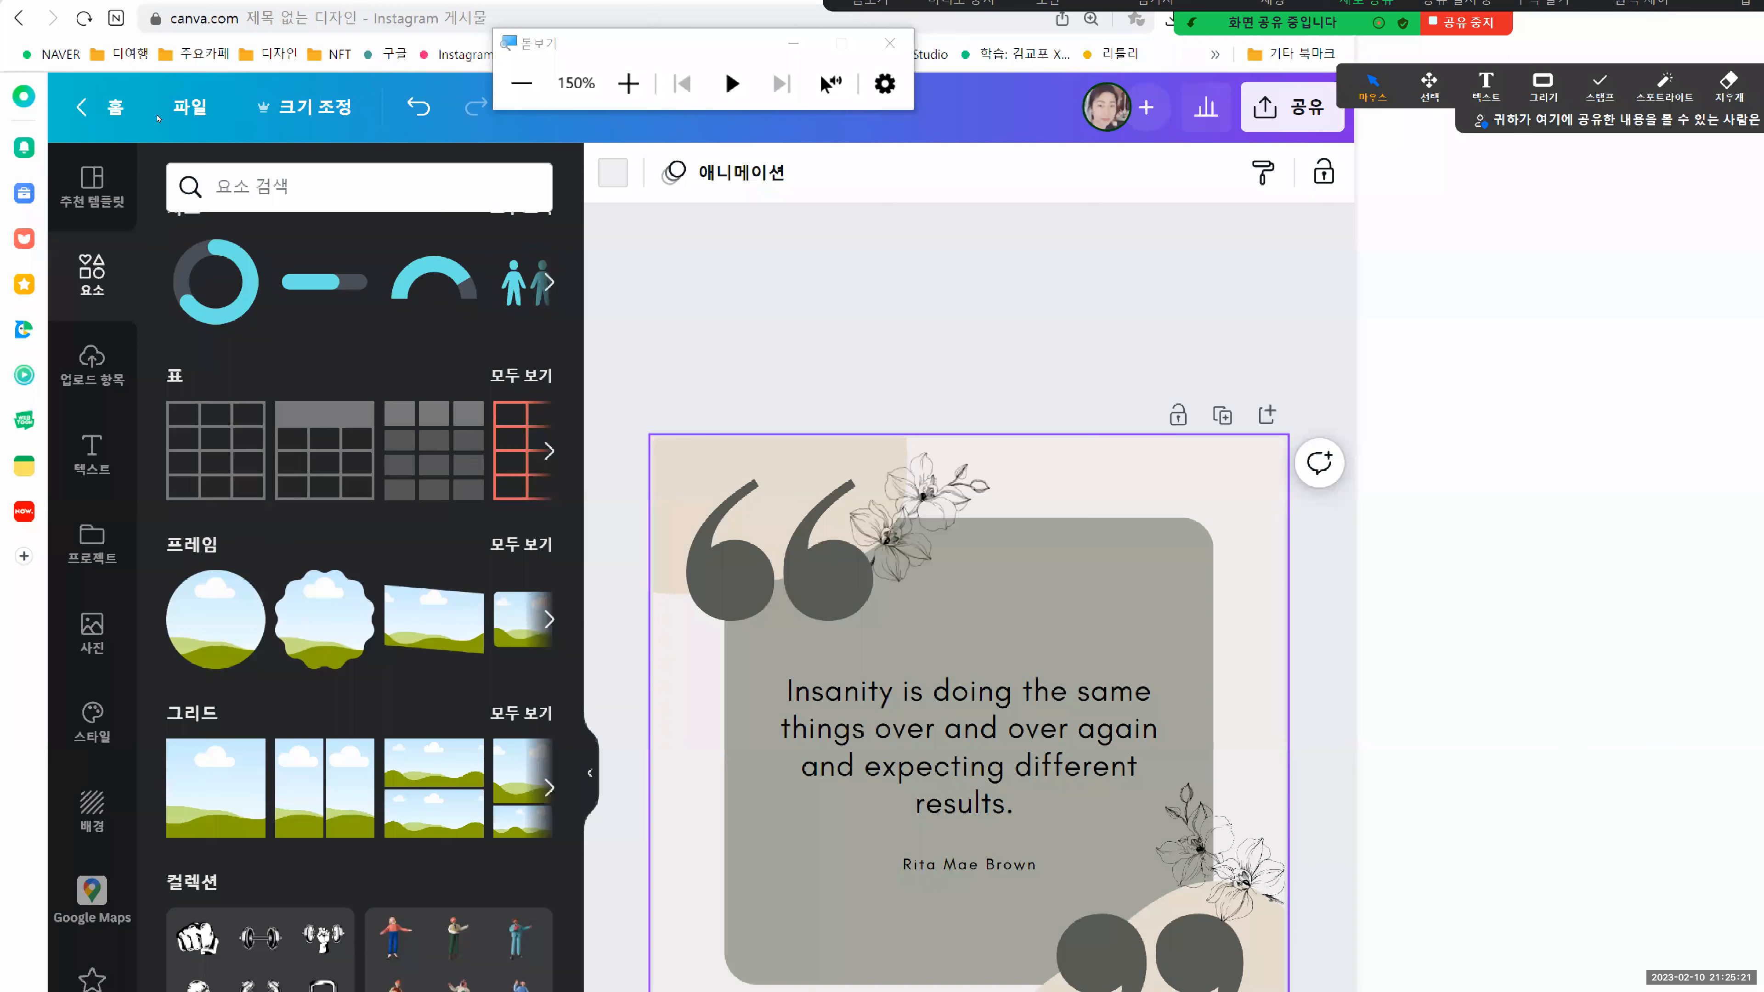
{"action": "left_click", "coordinate": [182, 186]}
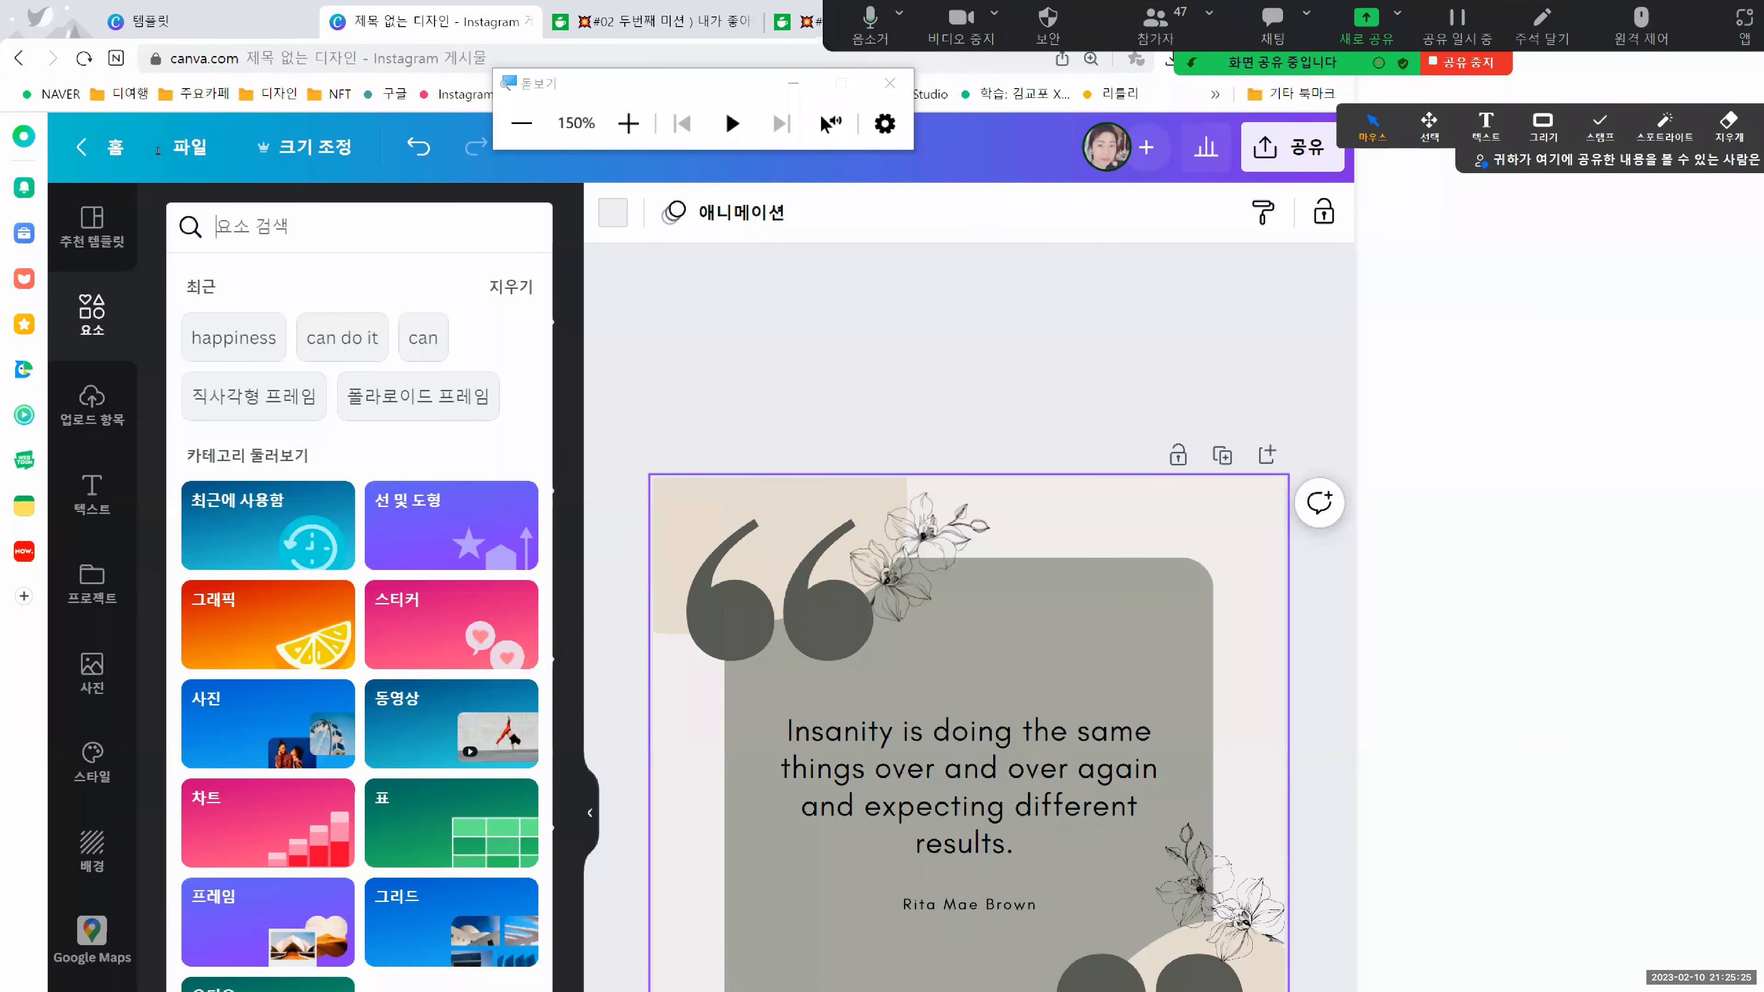
Step: Search the elements for "꽃" and browse the matching graphics (그래픽)
{"action": "type", "text": "꽃"}
{"action": "key", "text": "Return"}
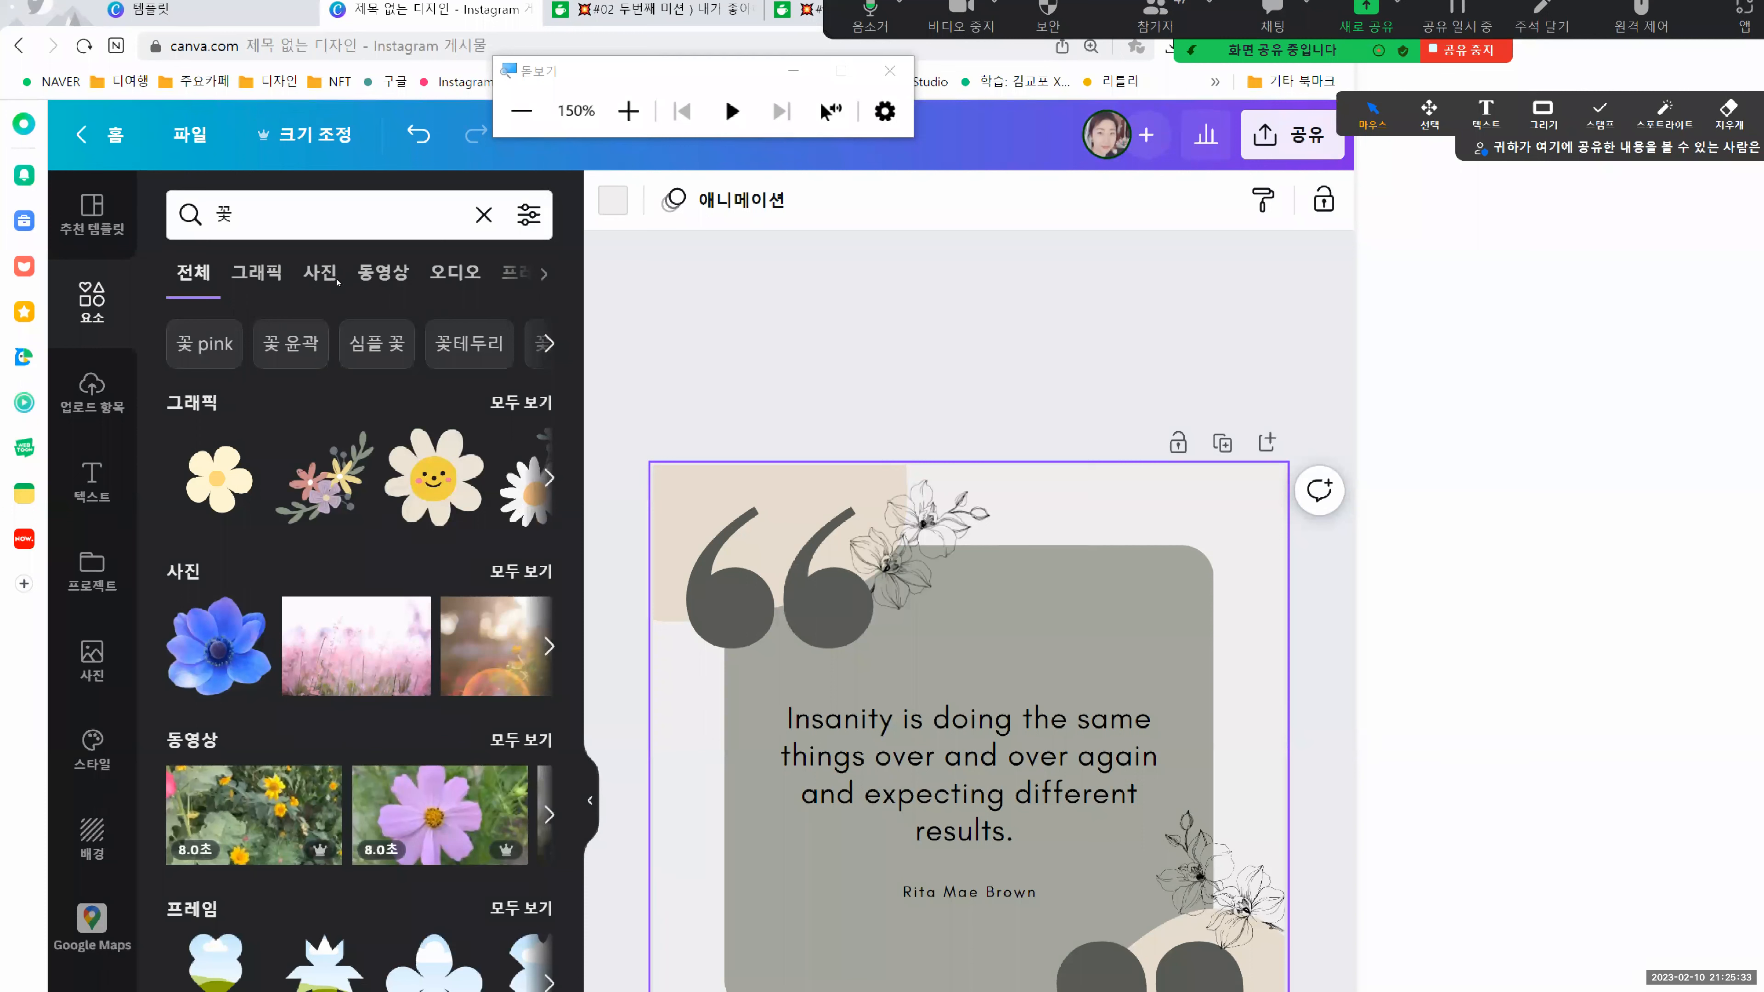
{"action": "left_click", "coordinate": [256, 272]}
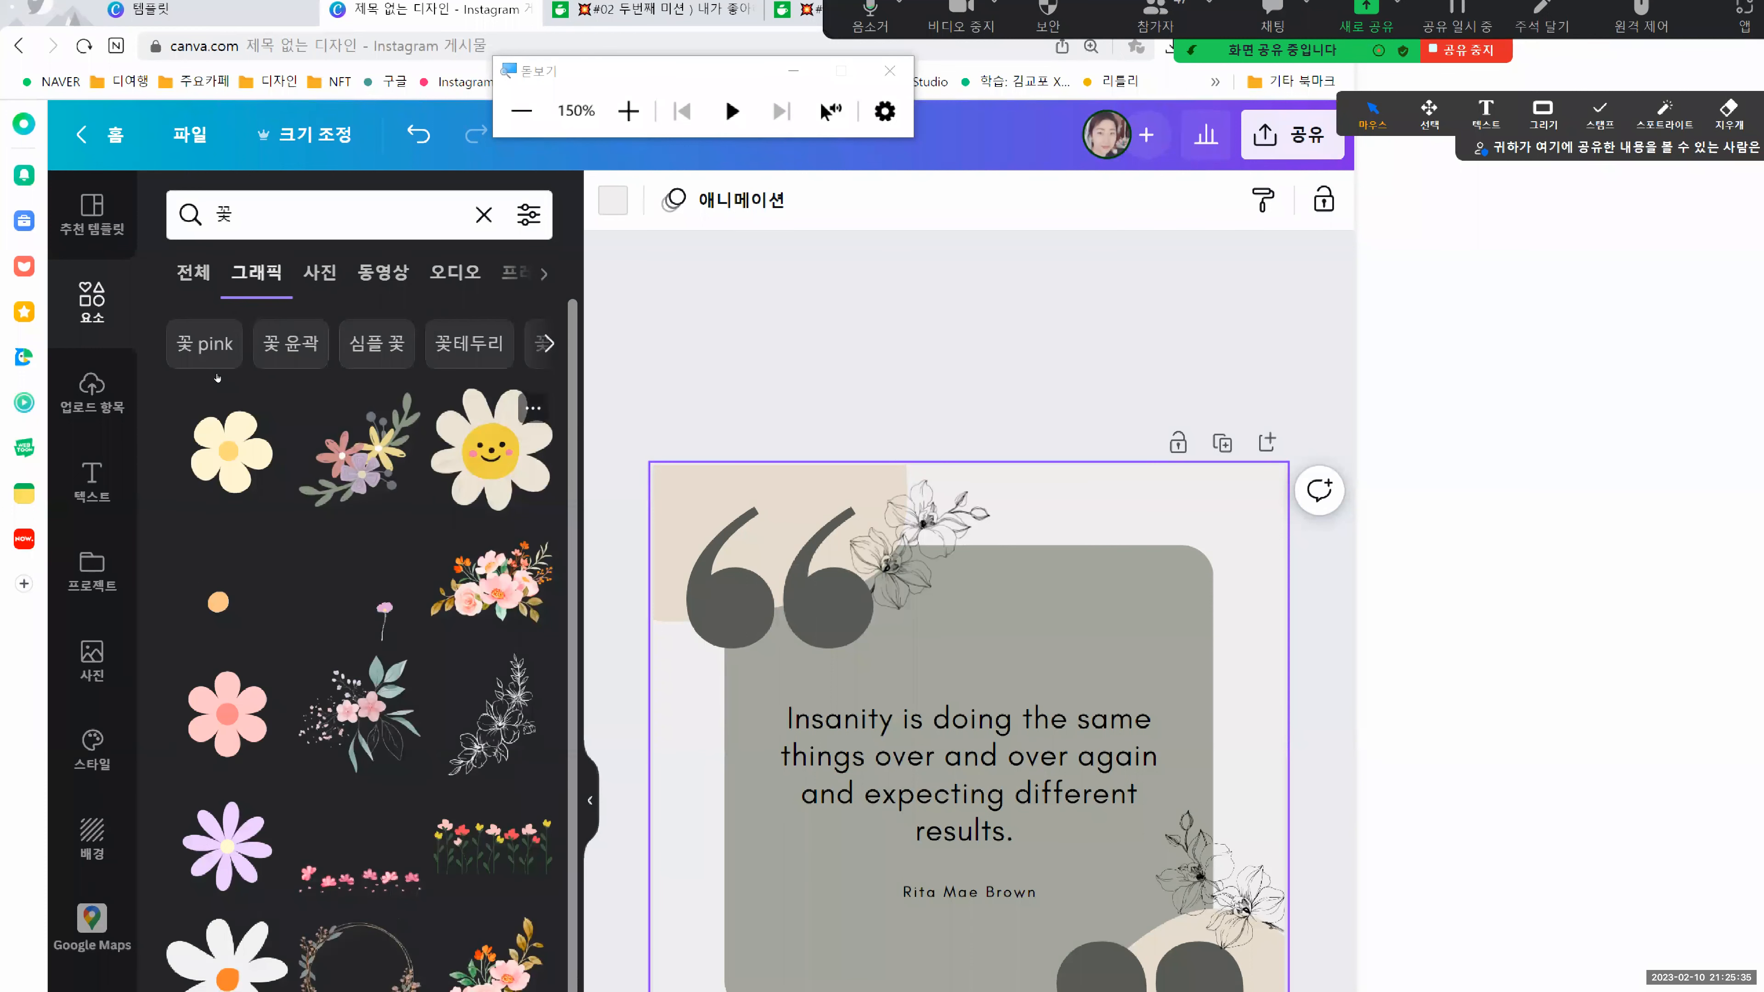
{"action": "scroll", "coordinate": [215, 375], "scroll_direction": "down", "scroll_amount": 5}
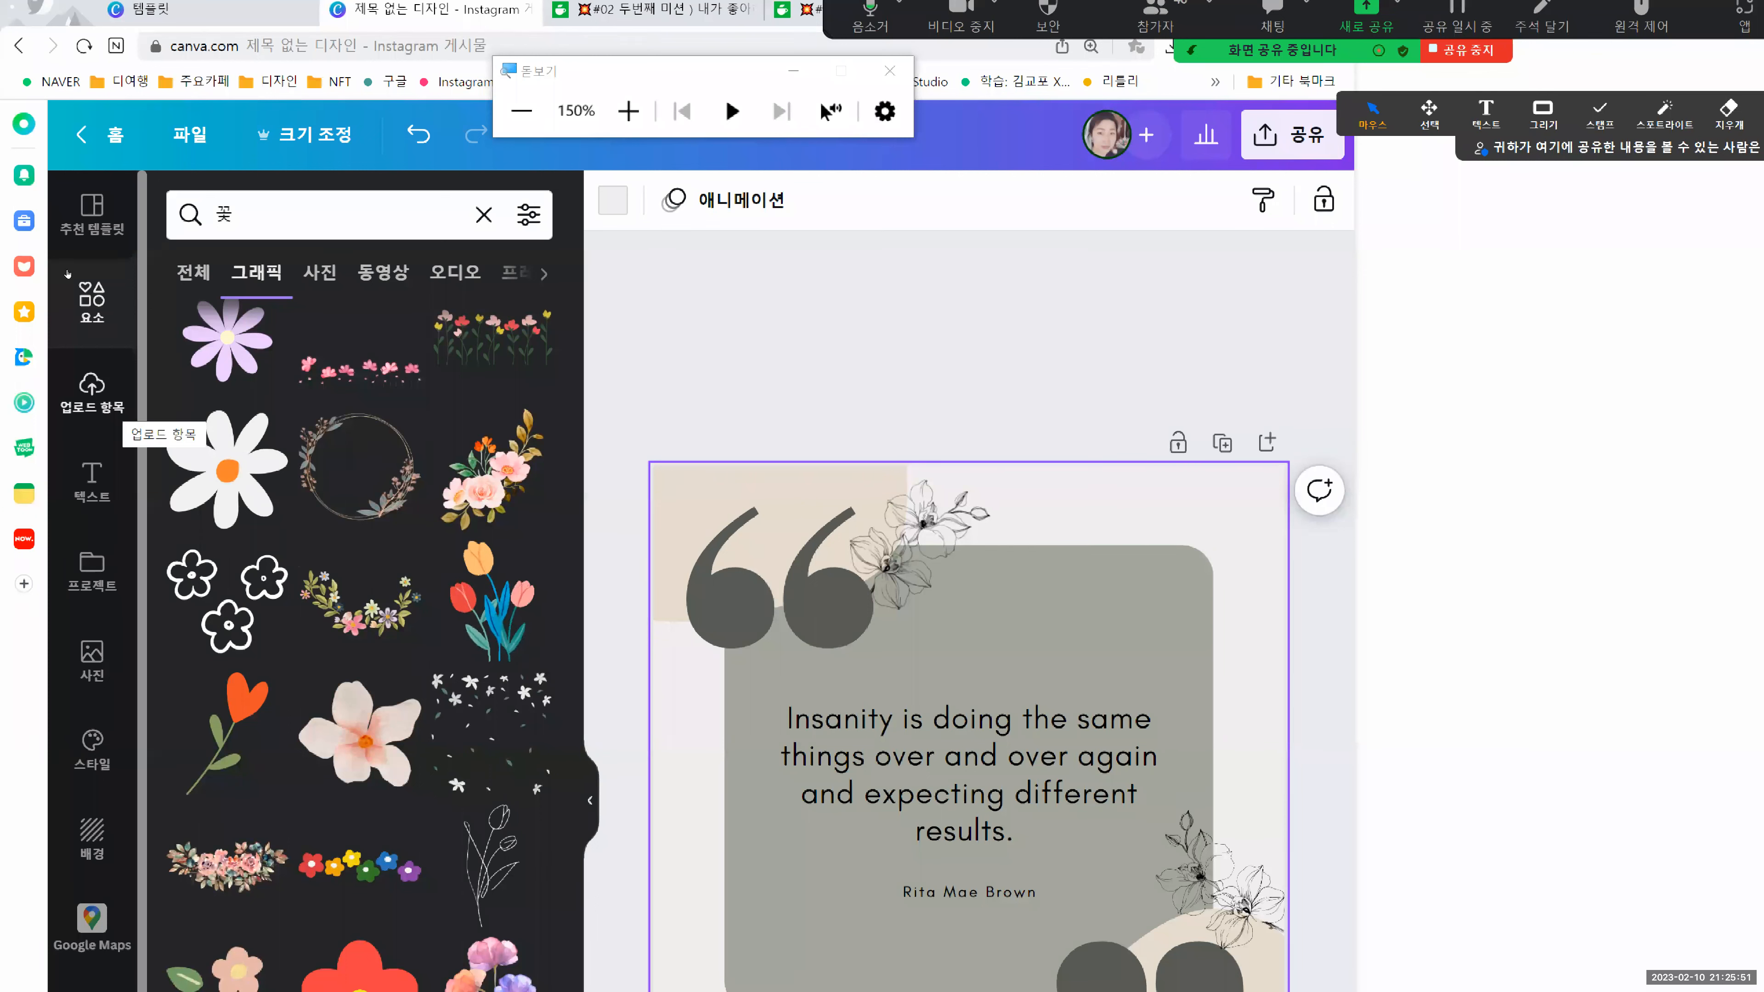
Step: Look through the uploaded images (업로드 항목), the text library's font combinations (글꼴 조합) and the saved projects (프로젝트)
{"action": "left_click", "coordinate": [92, 392]}
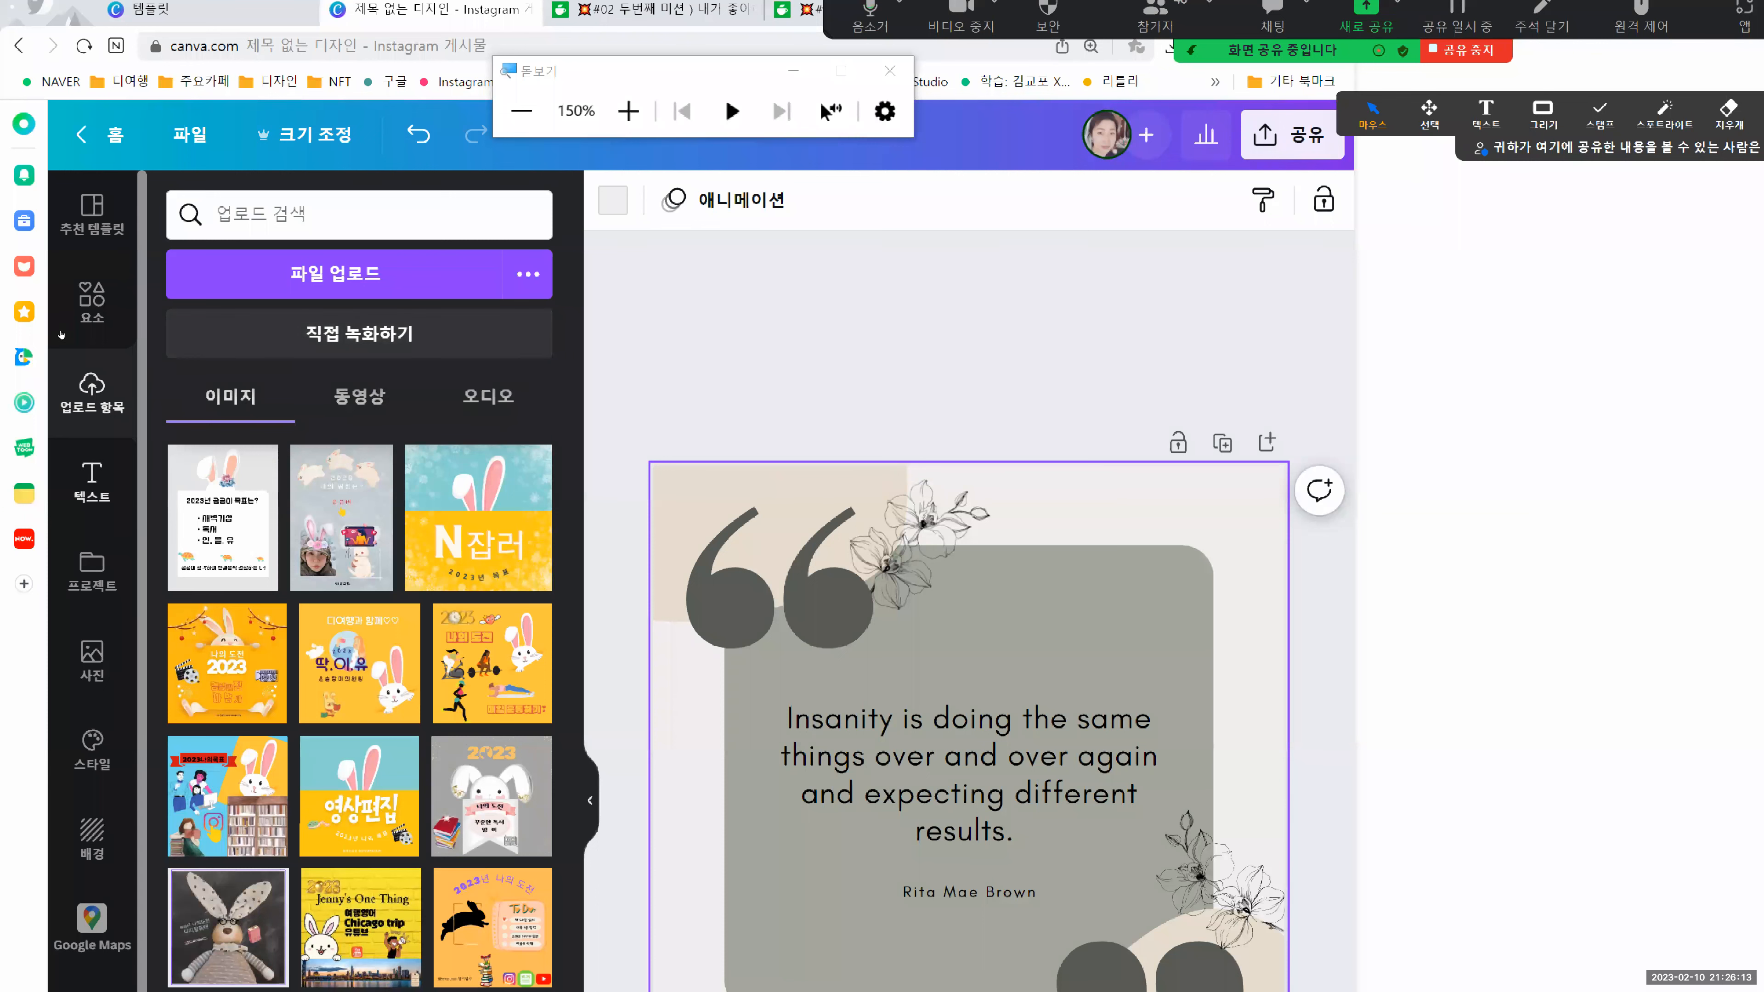
{"action": "left_click", "coordinate": [91, 497]}
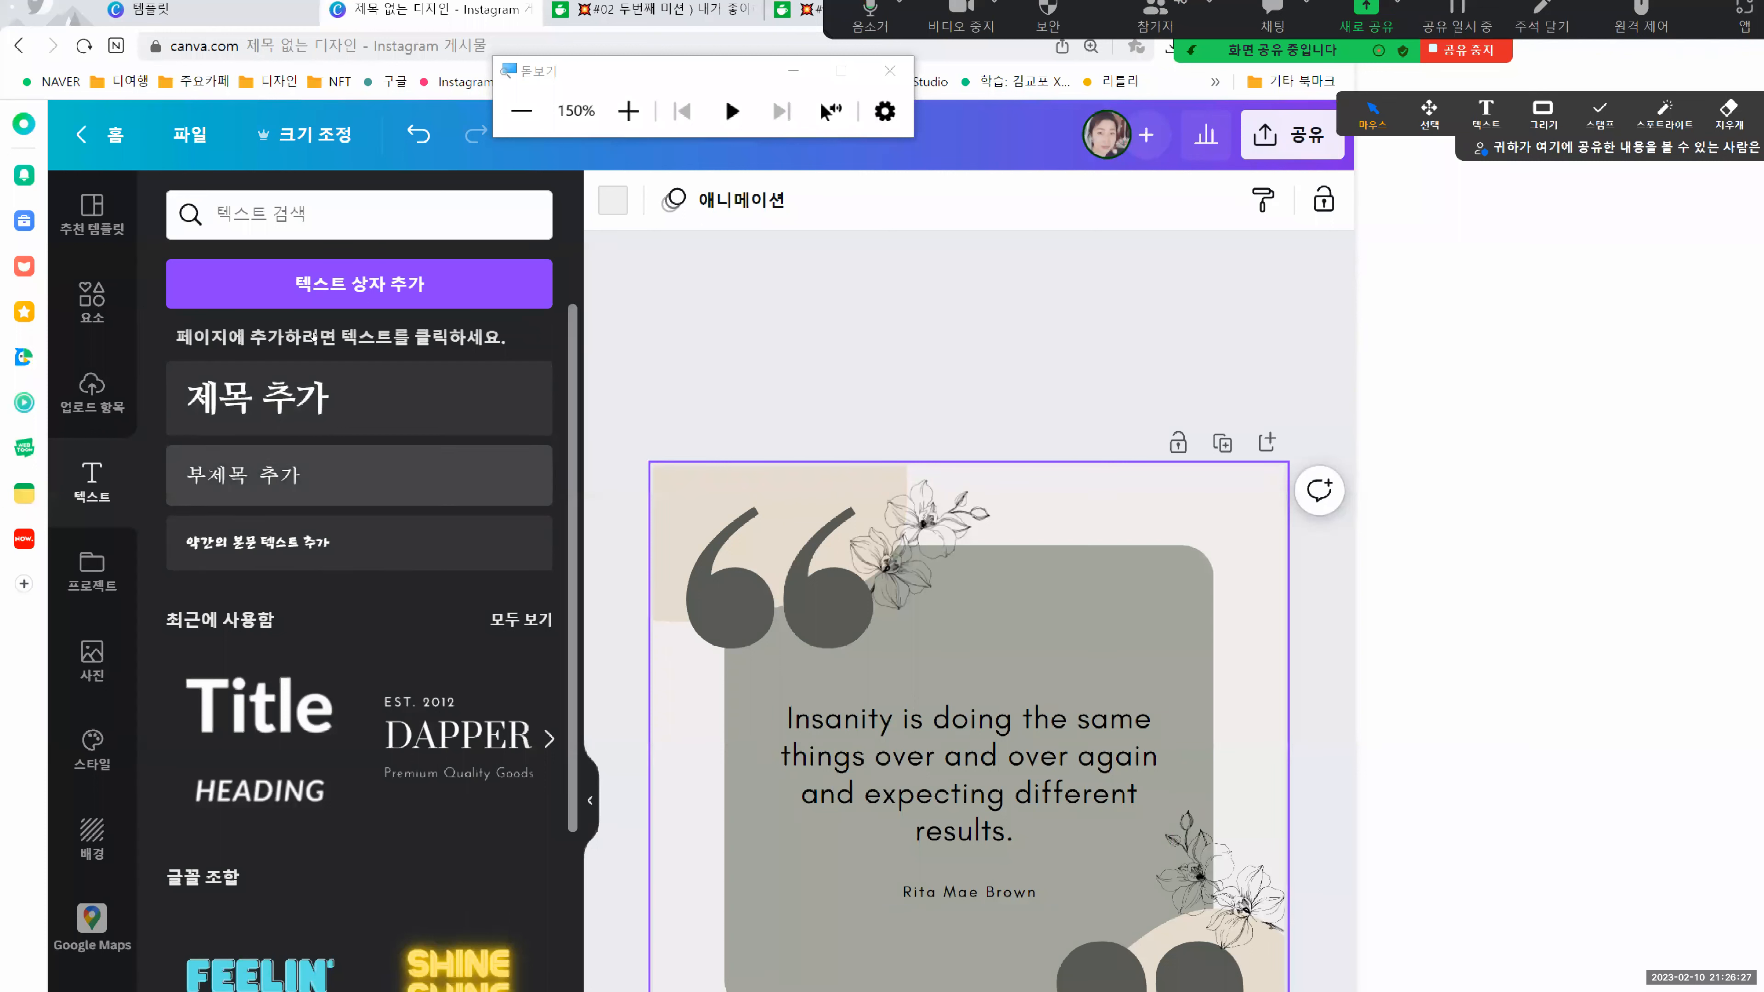
{"action": "scroll", "coordinate": [297, 334], "scroll_direction": "down", "scroll_amount": 10}
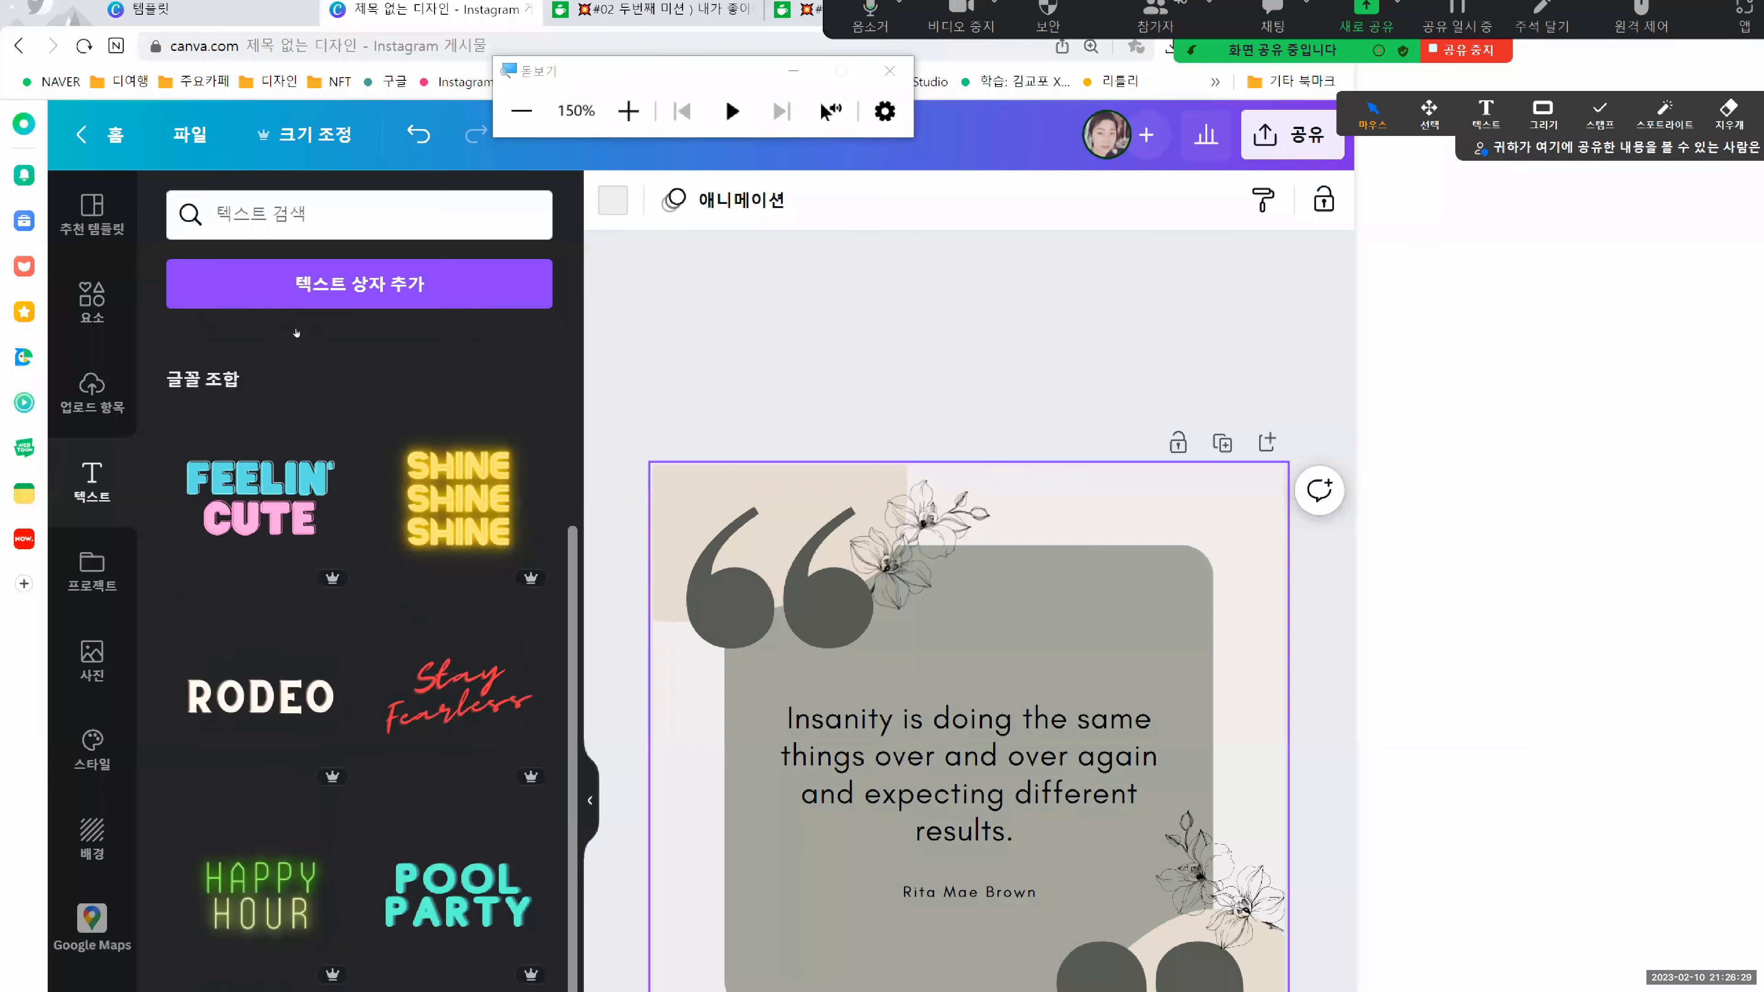
{"action": "scroll", "coordinate": [298, 334], "scroll_direction": "down", "scroll_amount": 5}
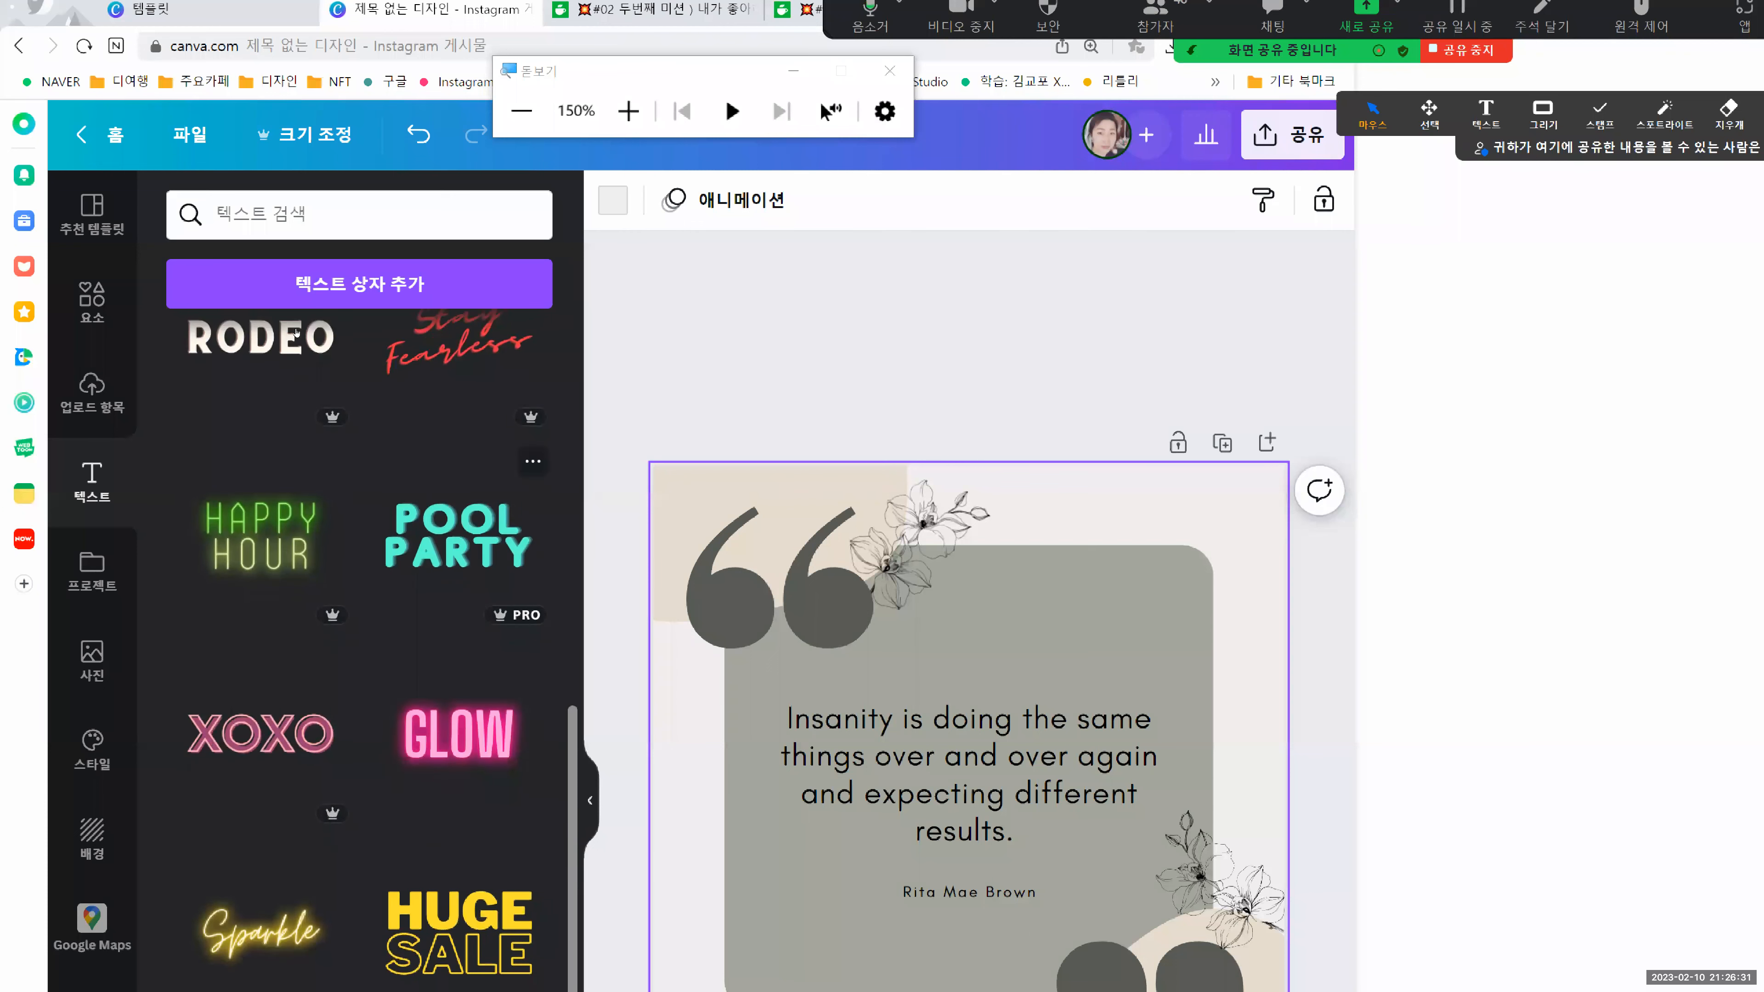
{"action": "scroll", "coordinate": [297, 333], "scroll_direction": "down", "scroll_amount": 5}
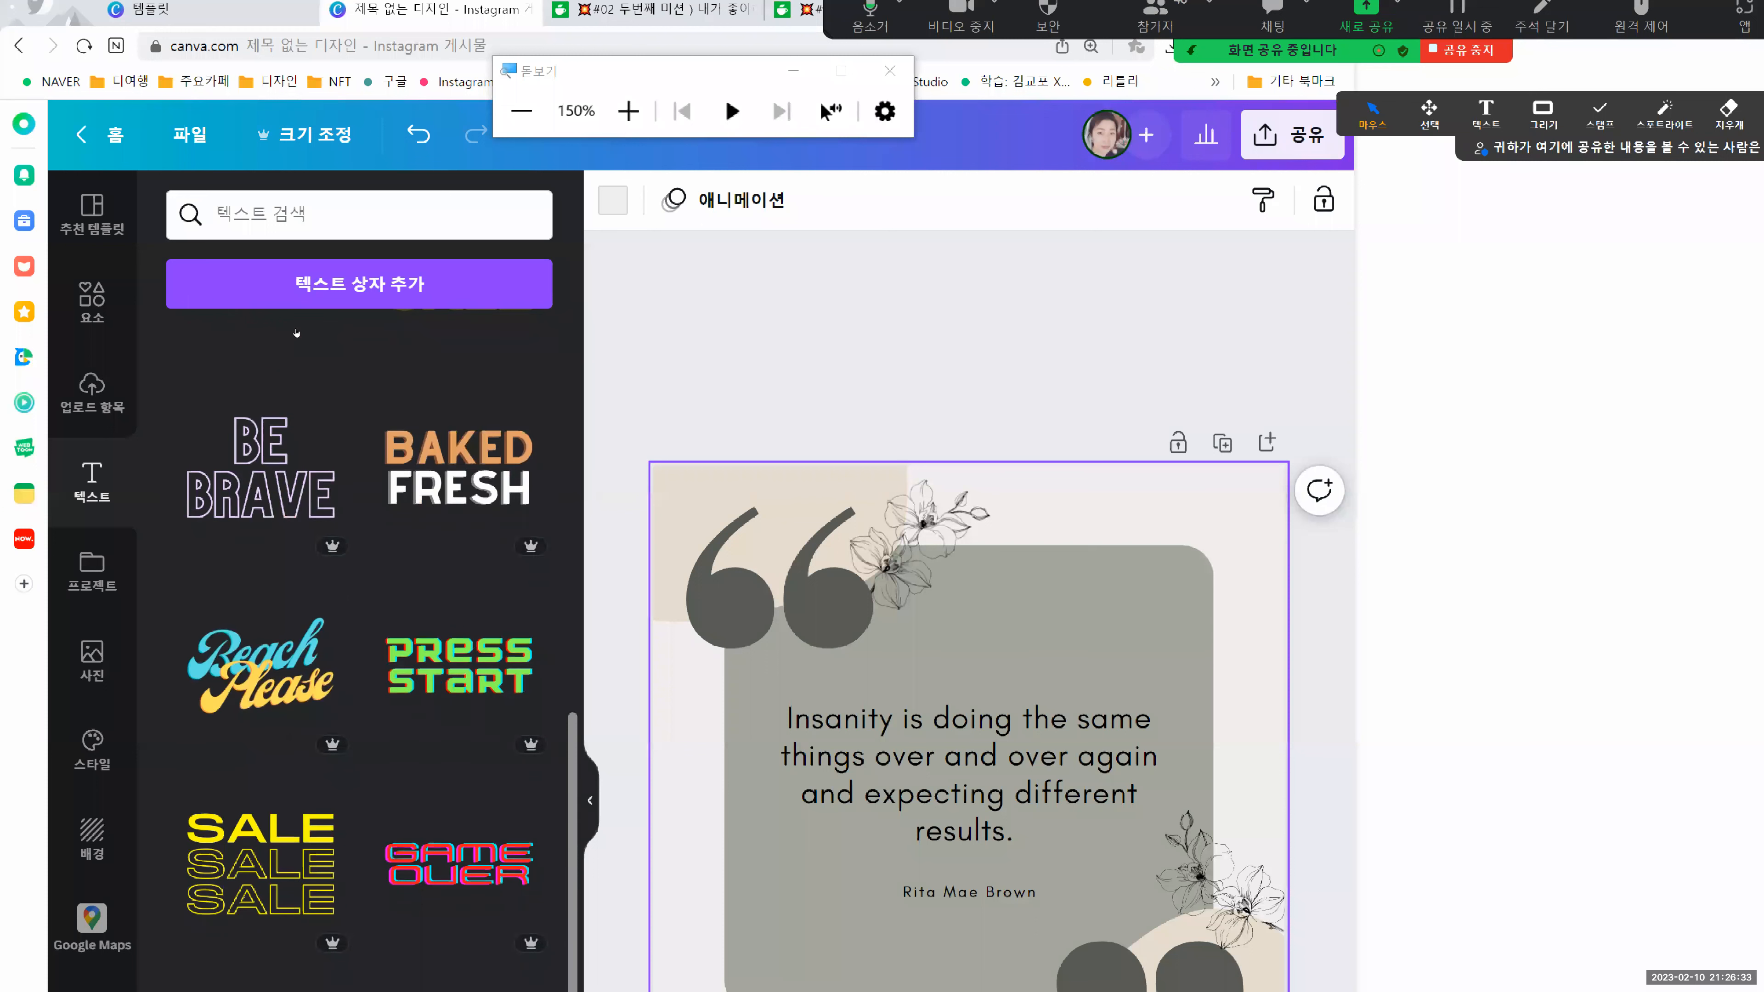
{"action": "scroll", "coordinate": [297, 333], "scroll_direction": "down", "scroll_amount": 2}
{"action": "scroll", "coordinate": [295, 330], "scroll_direction": "up", "scroll_amount": 20}
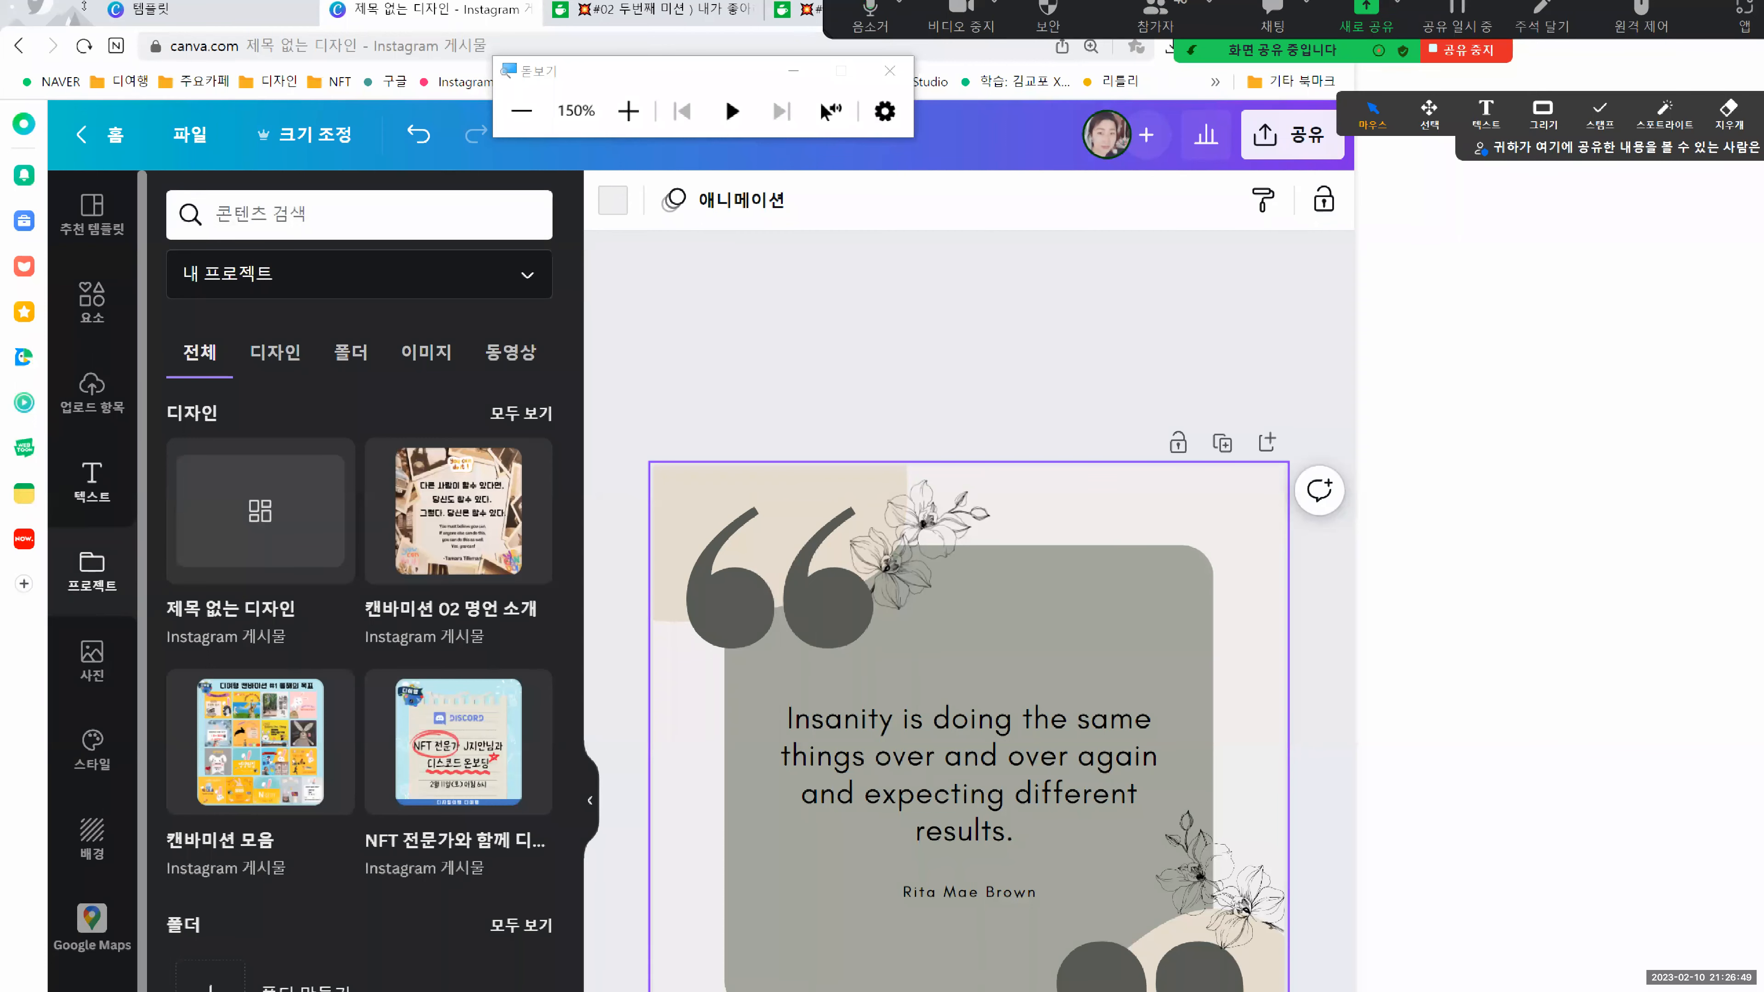
Step: Visit the Canva home page (홈) with its projects entry in the other browser tab and return to the quote design
{"action": "left_click", "coordinate": [98, 4]}
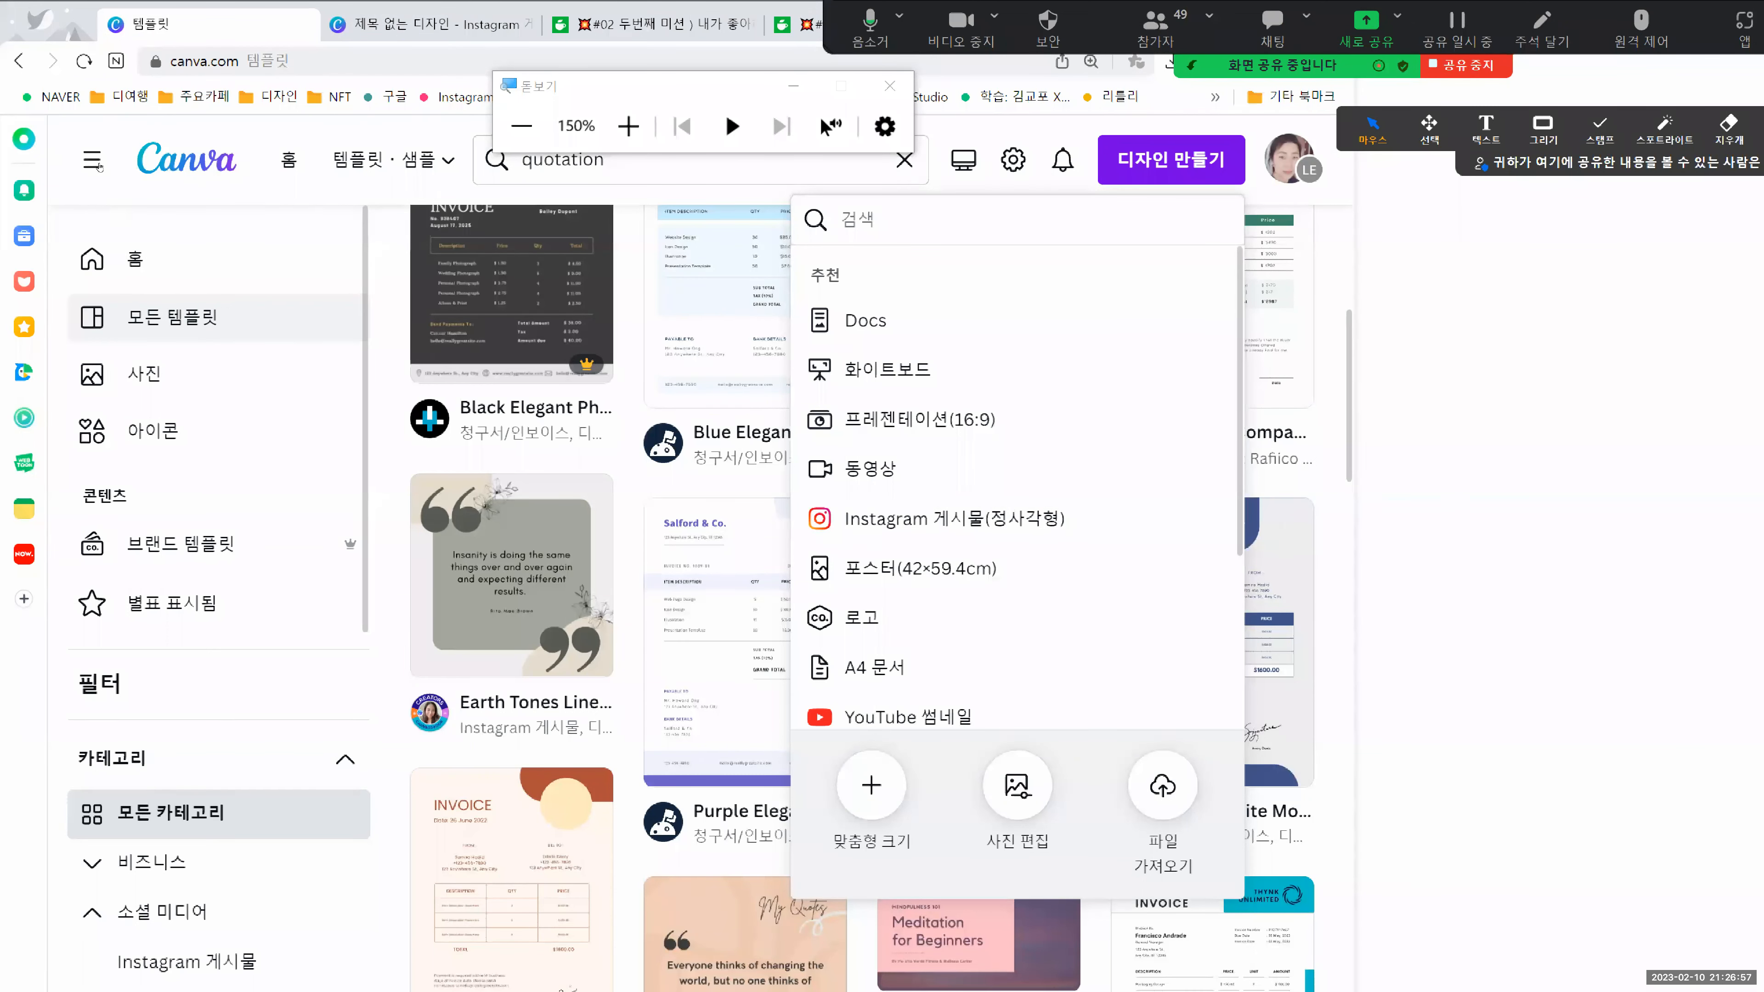
{"action": "left_click", "coordinate": [104, 259]}
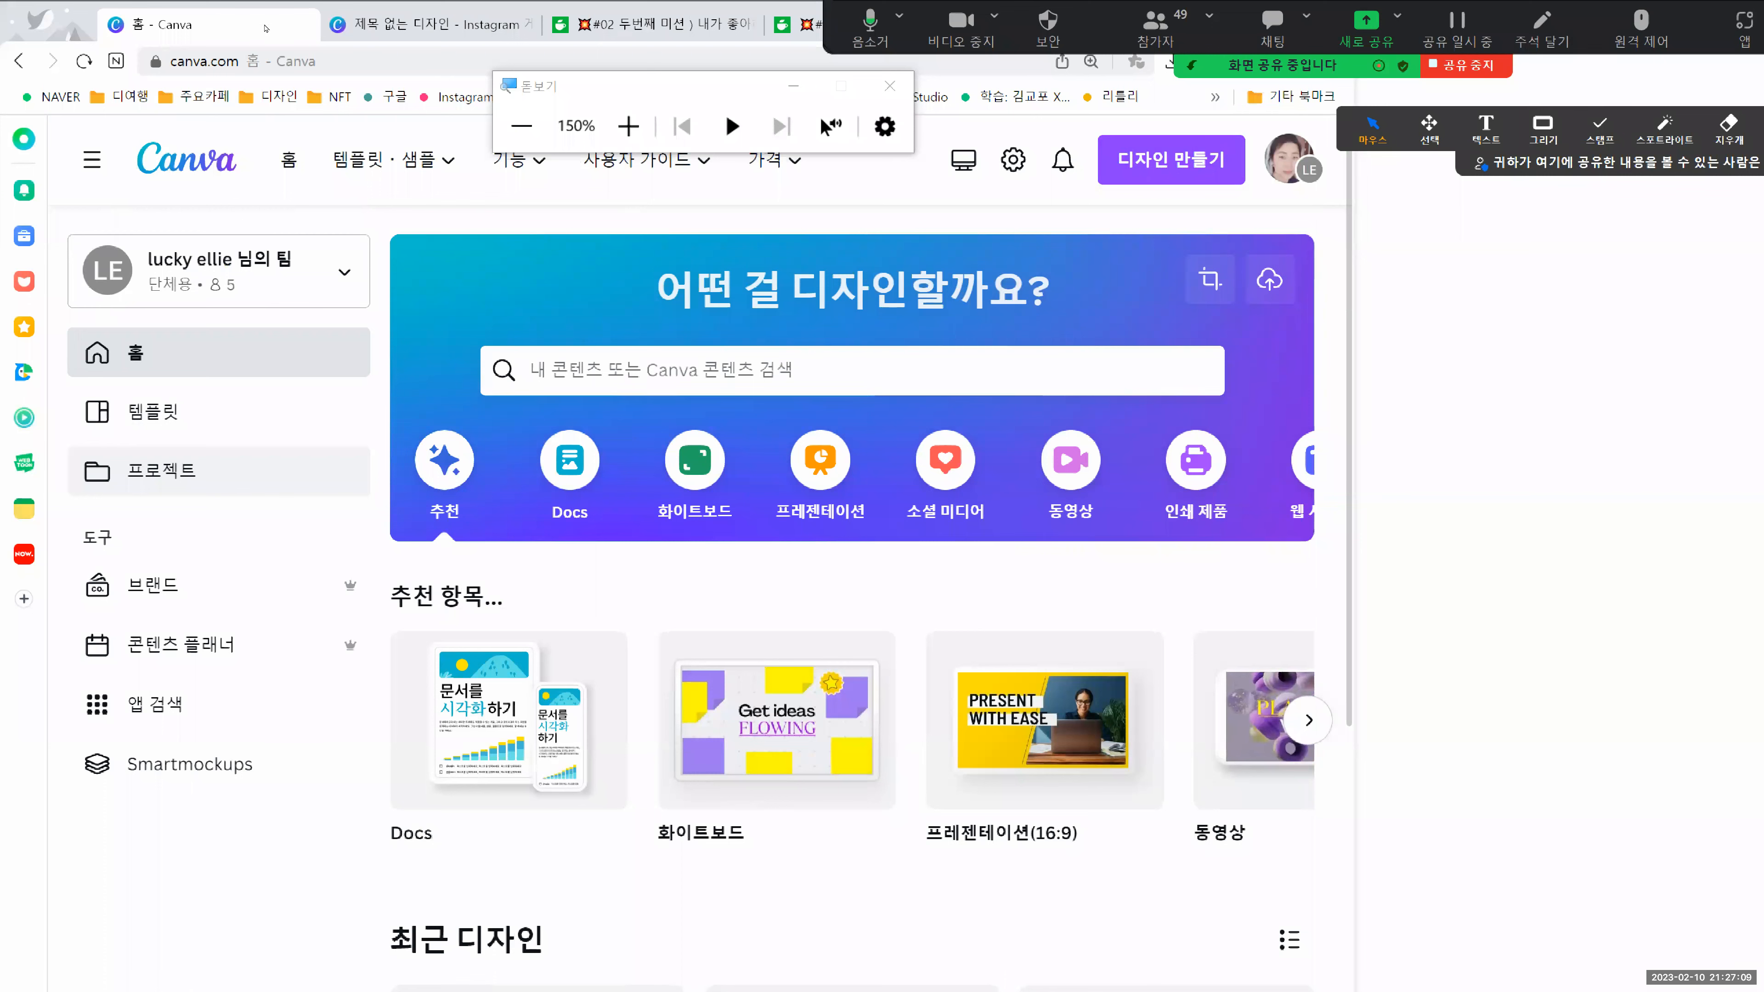
{"action": "left_click", "coordinate": [375, 24]}
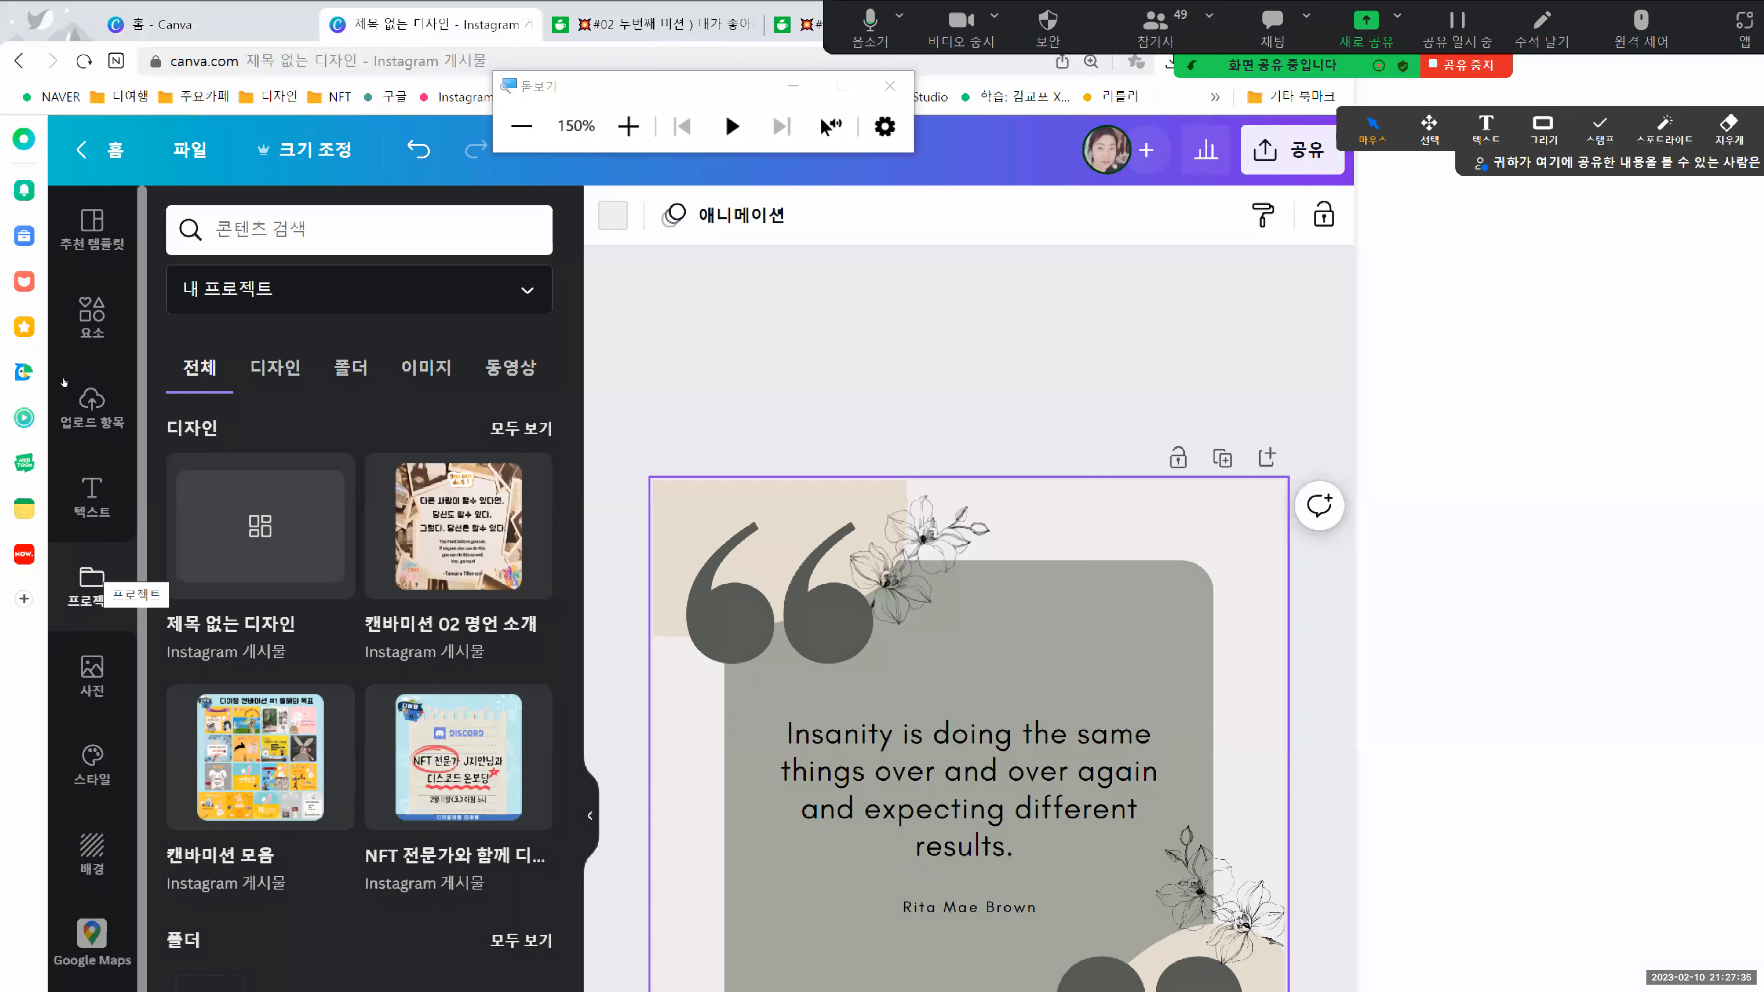
Step: Browse the photo (사진), style (스타일) and background (배경) libraries, covering colour palettes, font sets, gradients and textures
{"action": "left_click", "coordinate": [92, 673]}
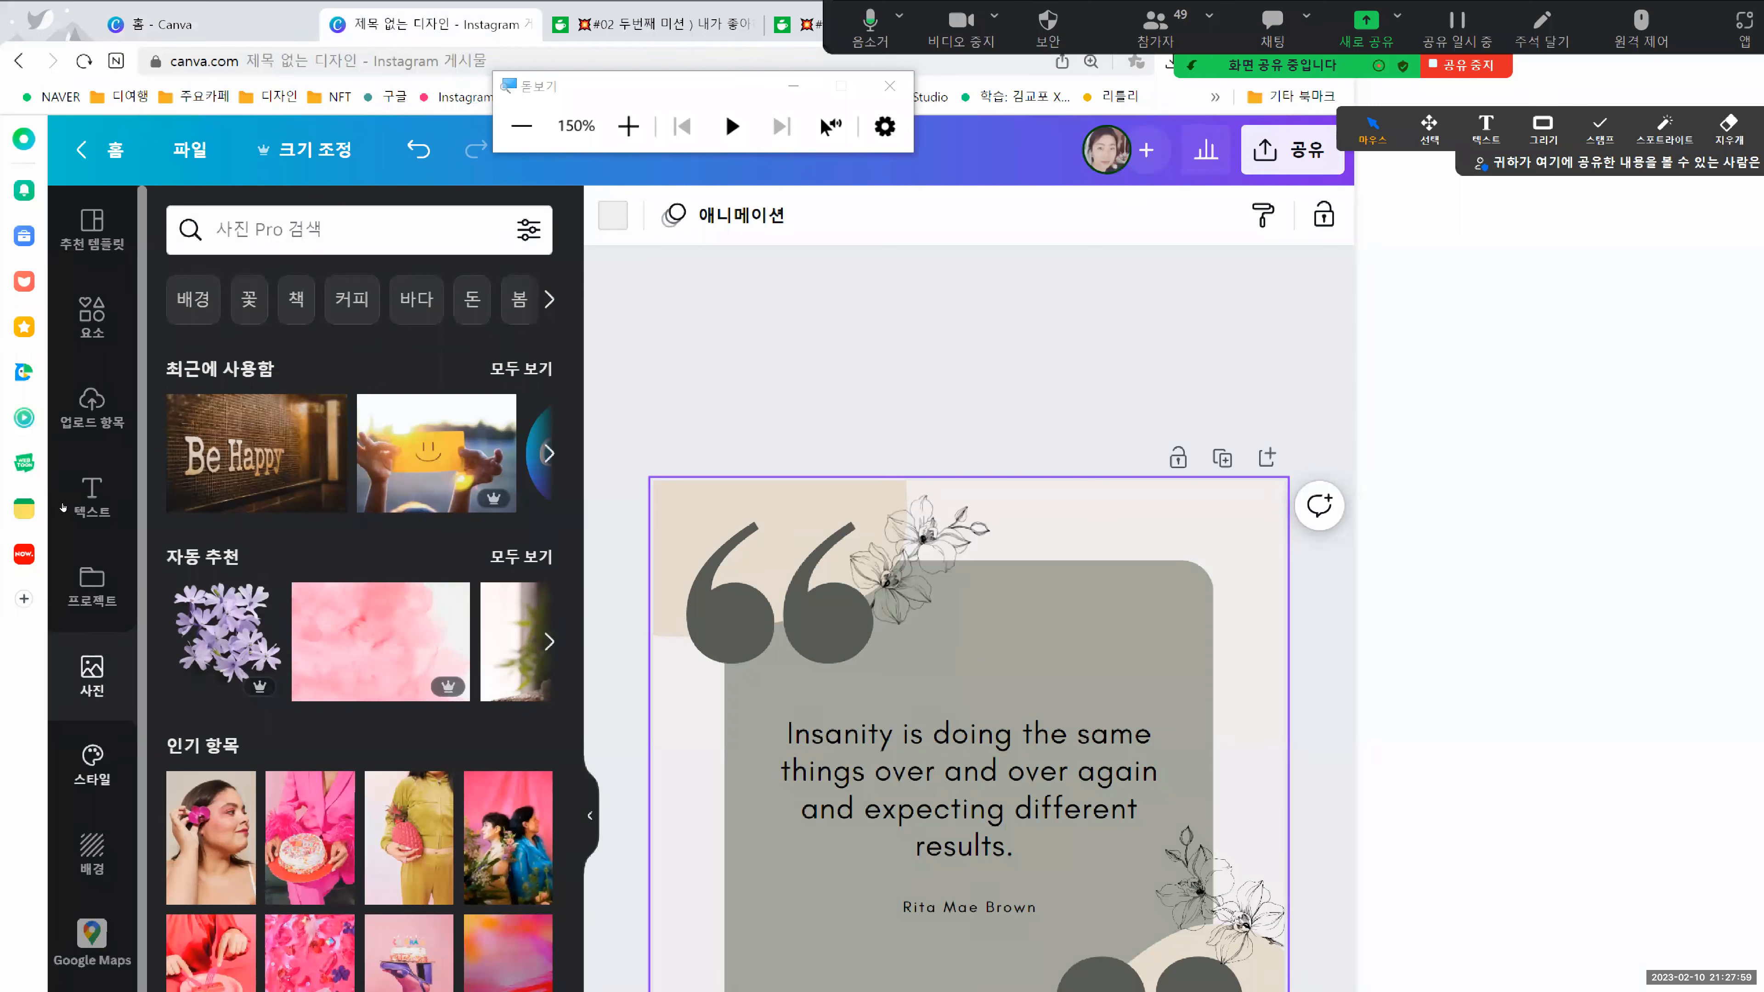
{"action": "left_click", "coordinate": [92, 764]}
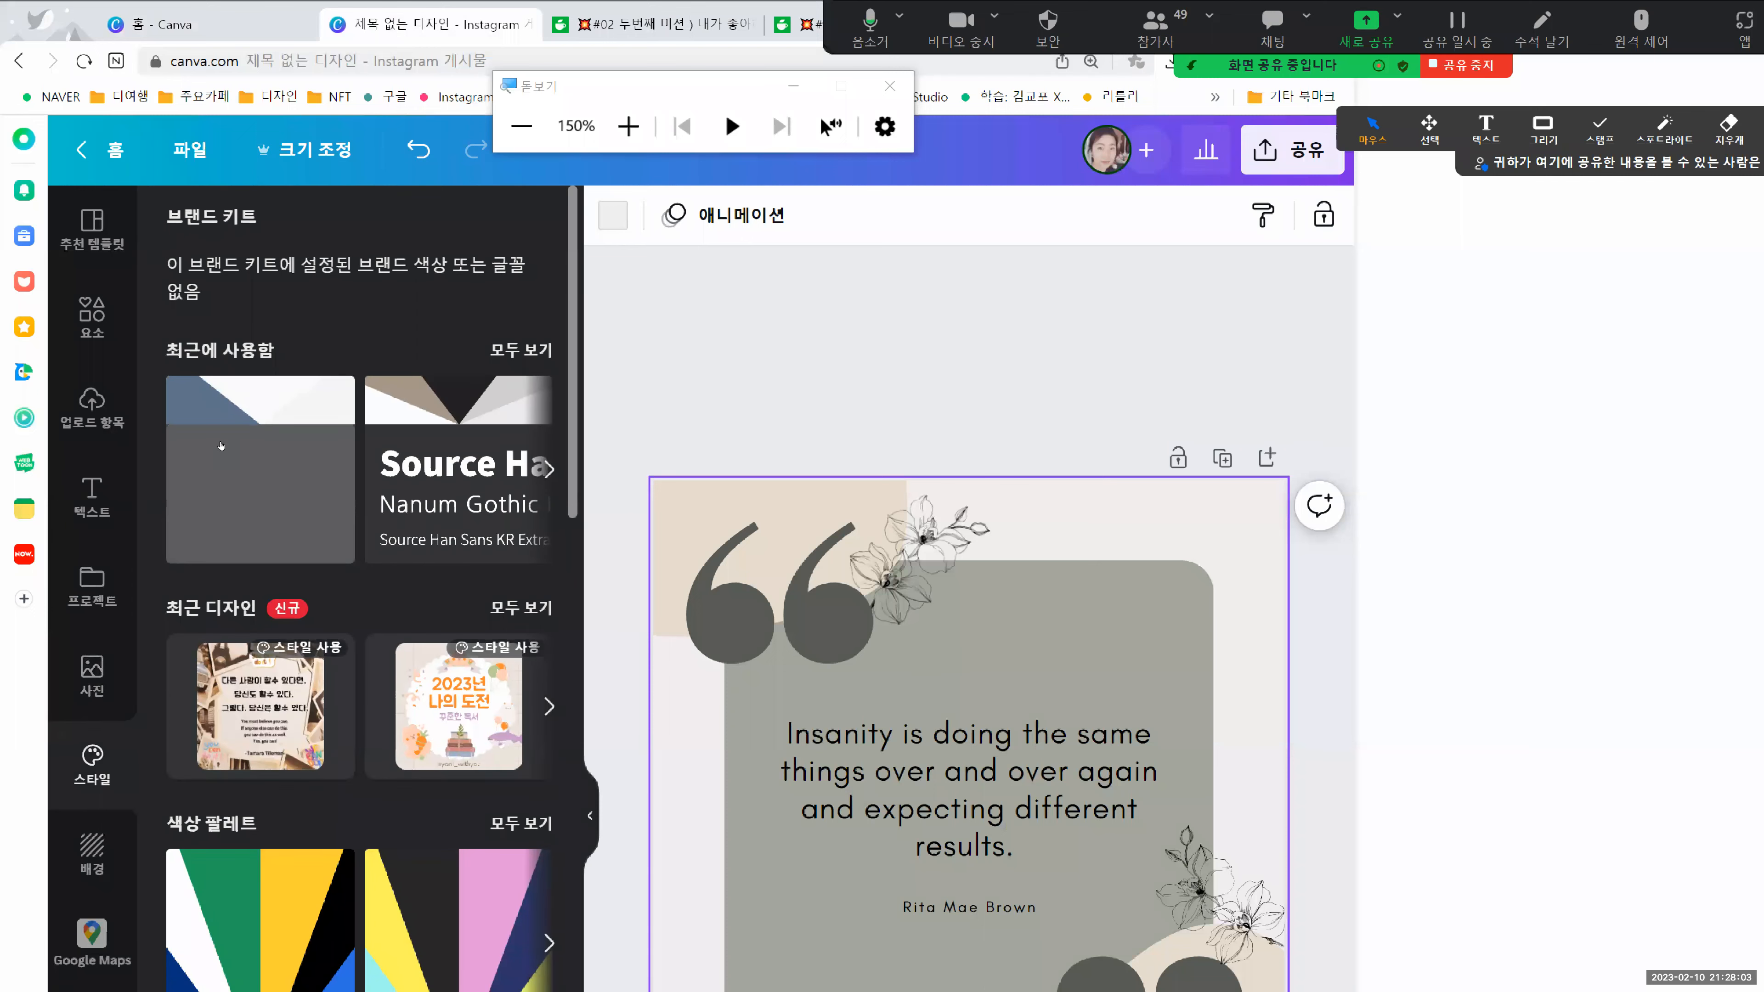
{"action": "scroll", "coordinate": [221, 461], "scroll_direction": "down", "scroll_amount": 6}
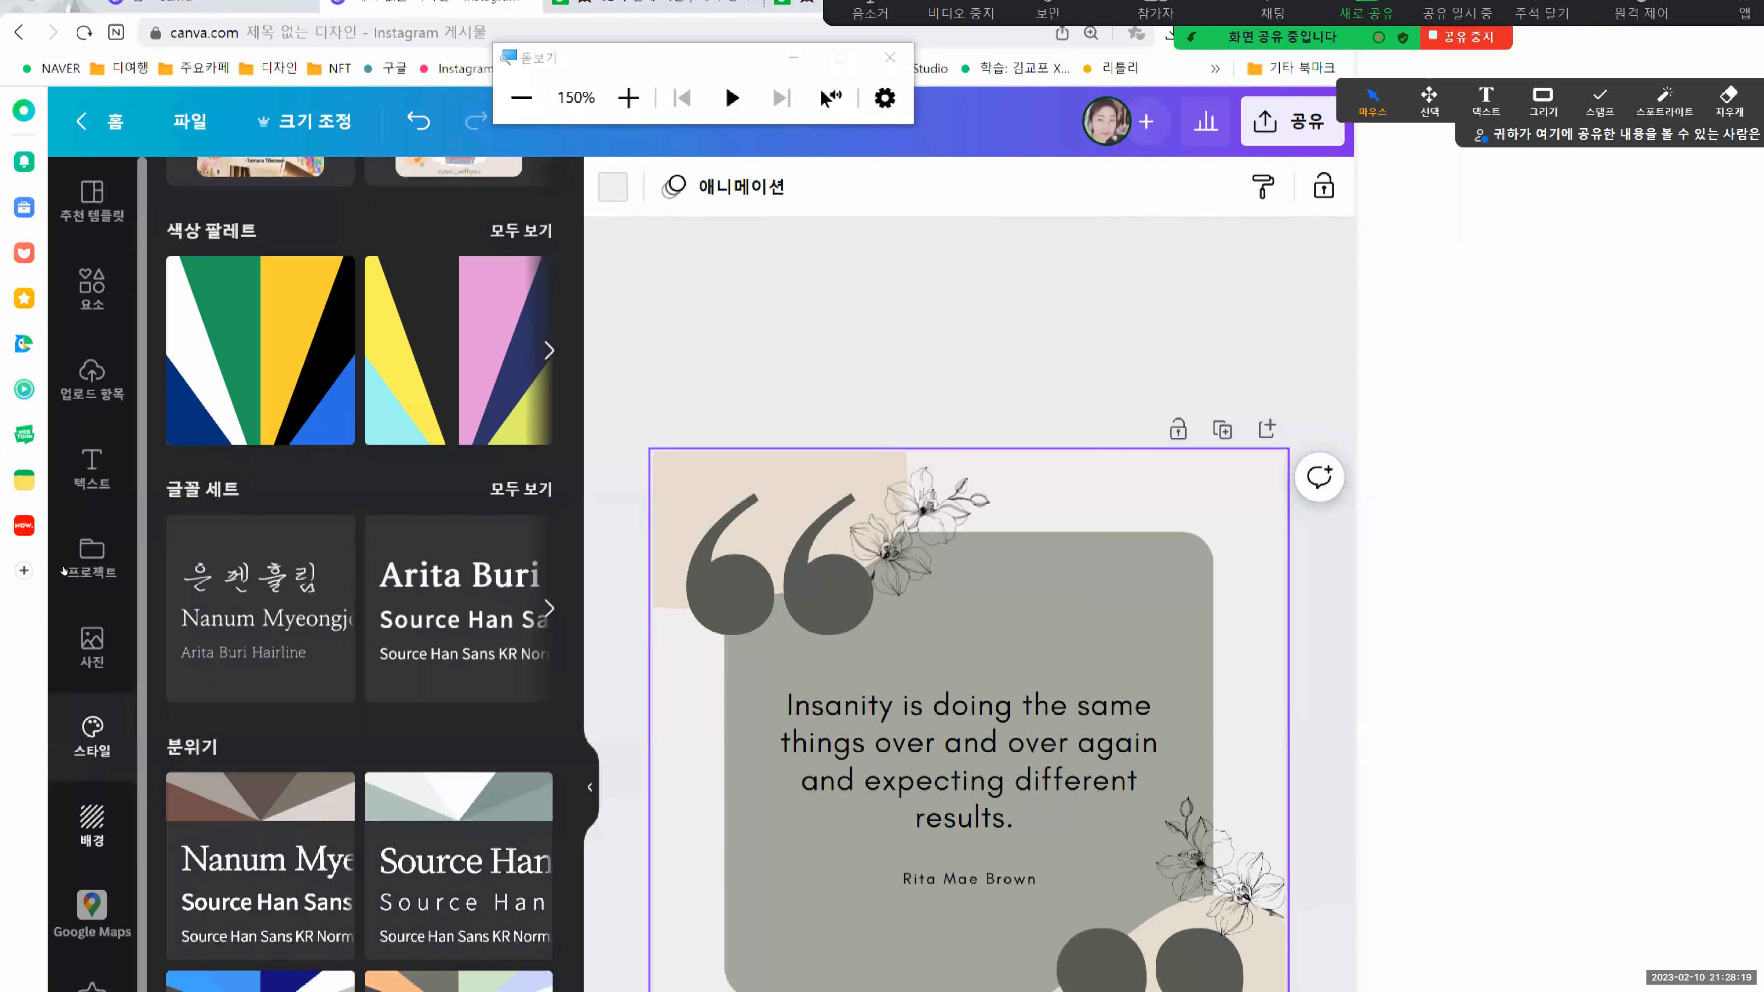
{"action": "left_click", "coordinate": [92, 825]}
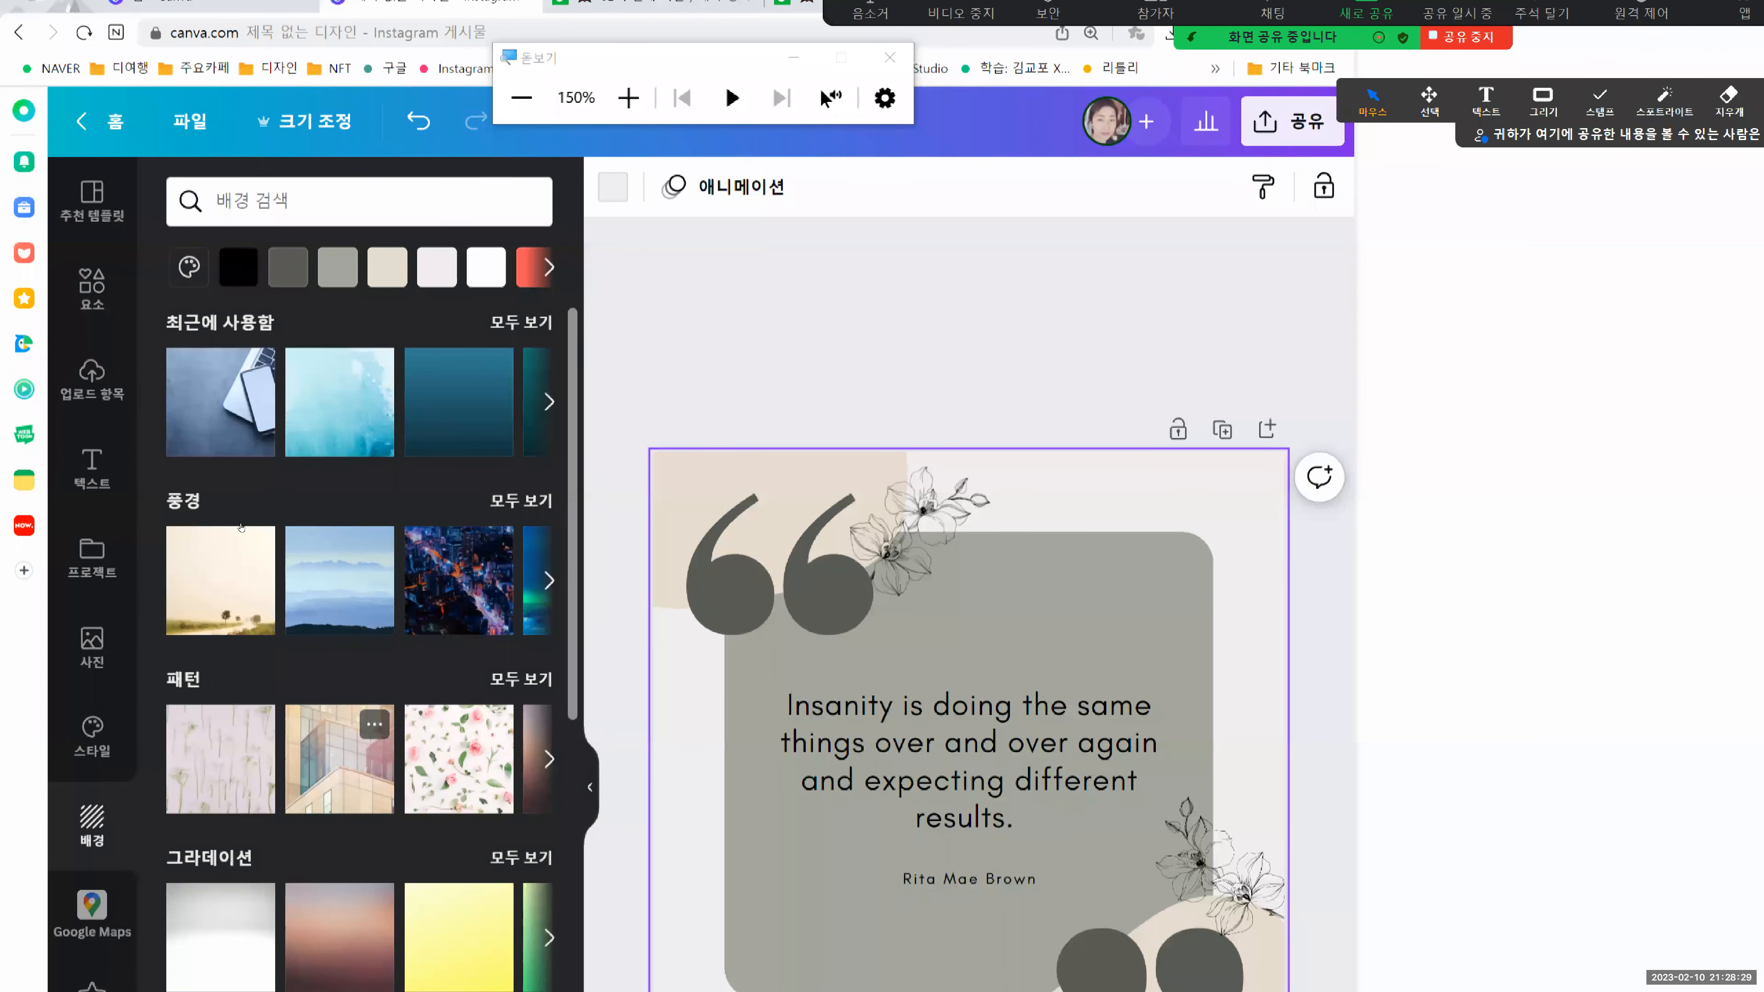
{"action": "scroll", "coordinate": [242, 527], "scroll_direction": "down", "scroll_amount": 7}
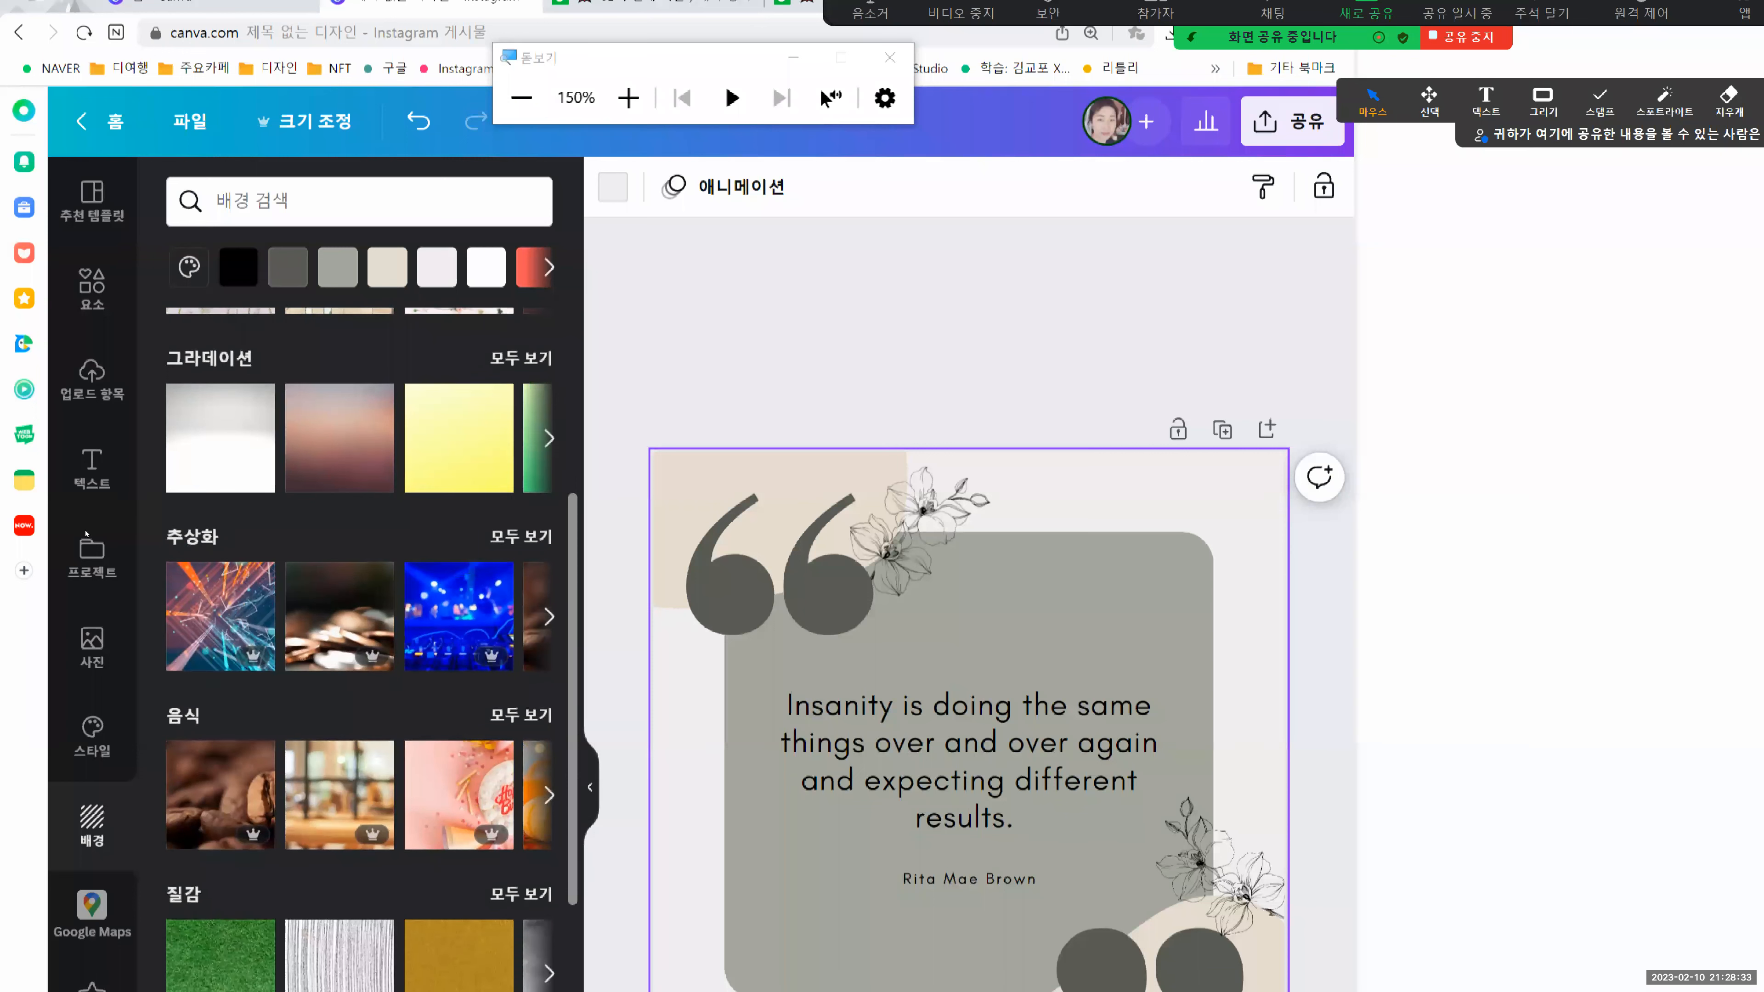
{"action": "scroll", "coordinate": [55, 589], "scroll_direction": "down", "scroll_amount": 3}
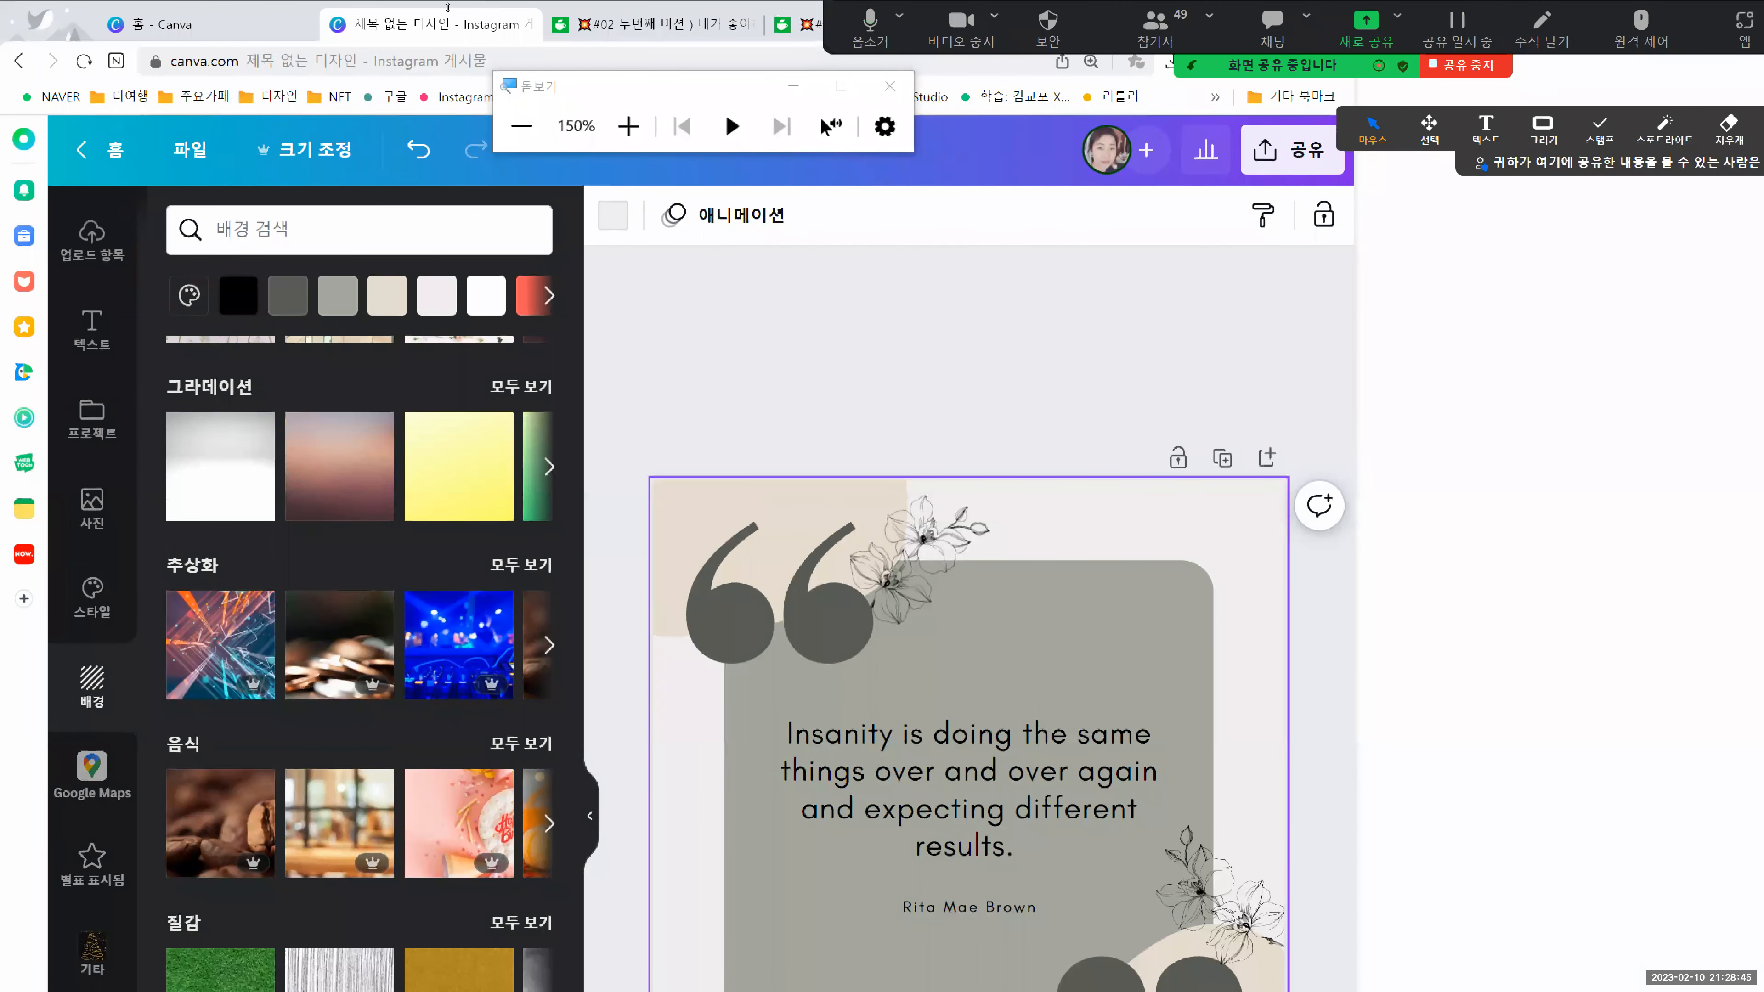
{"action": "left_click_drag", "start_coordinate": [447, 6], "coordinate": [447, 287]}
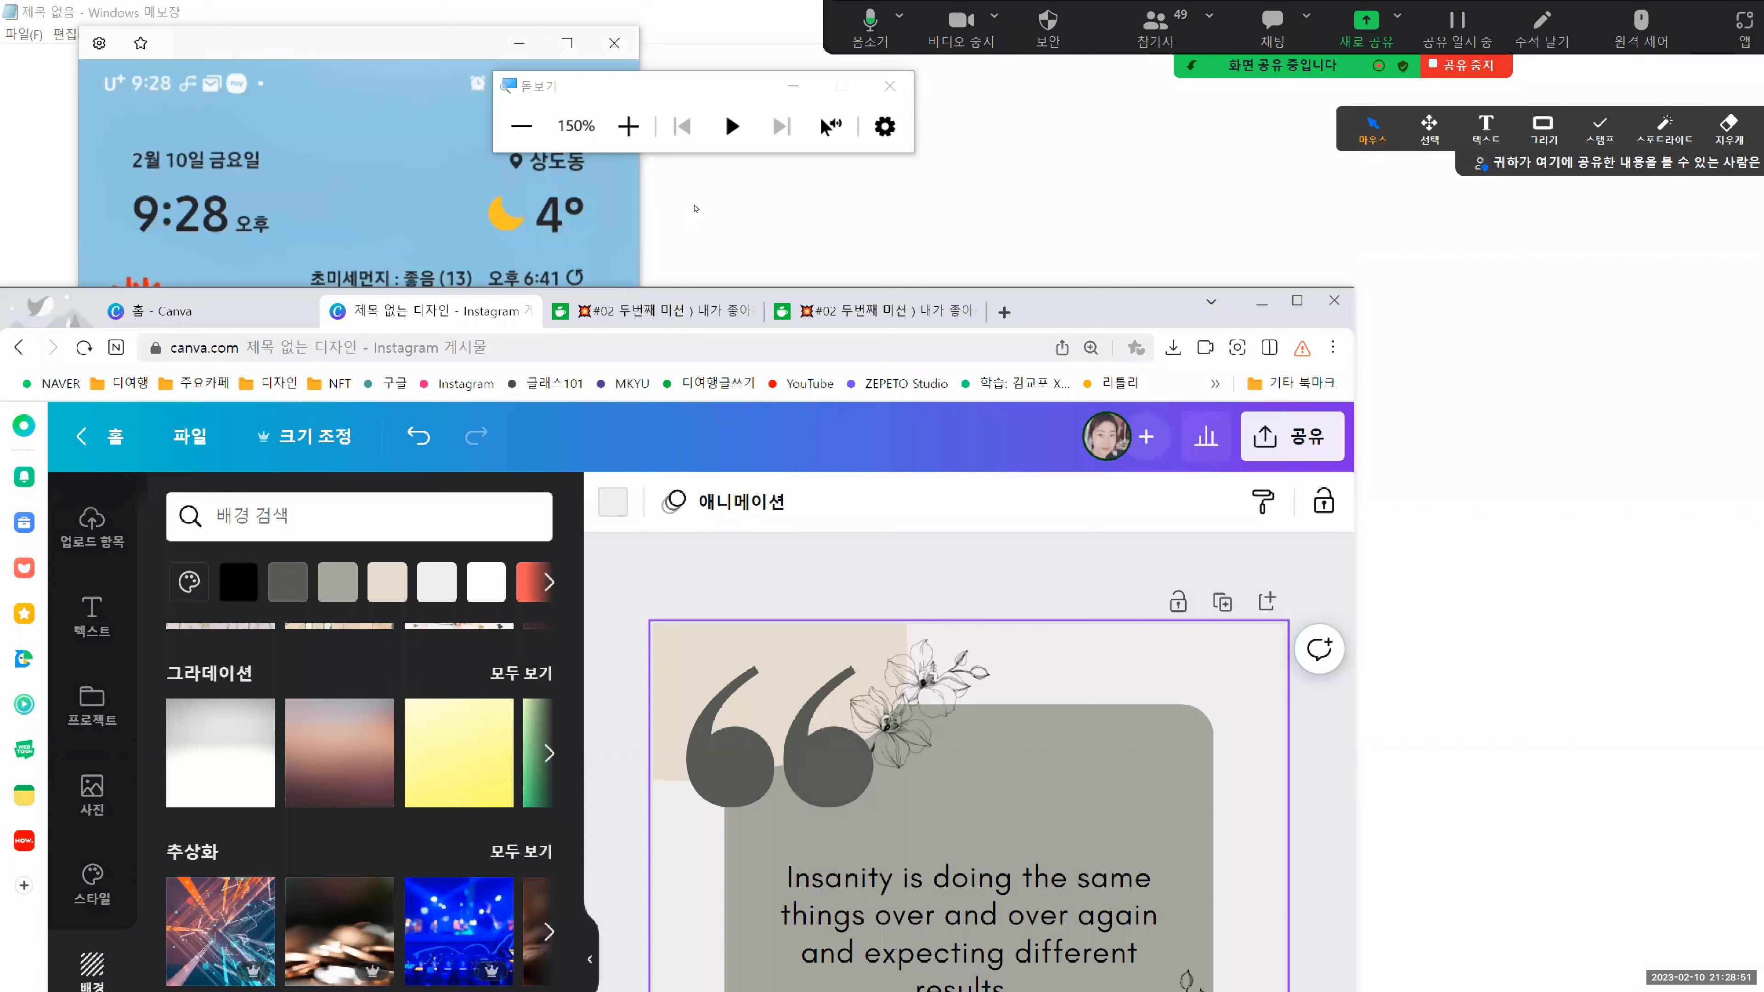
{"action": "left_click_drag", "start_coordinate": [695, 291], "coordinate": [696, 5]}
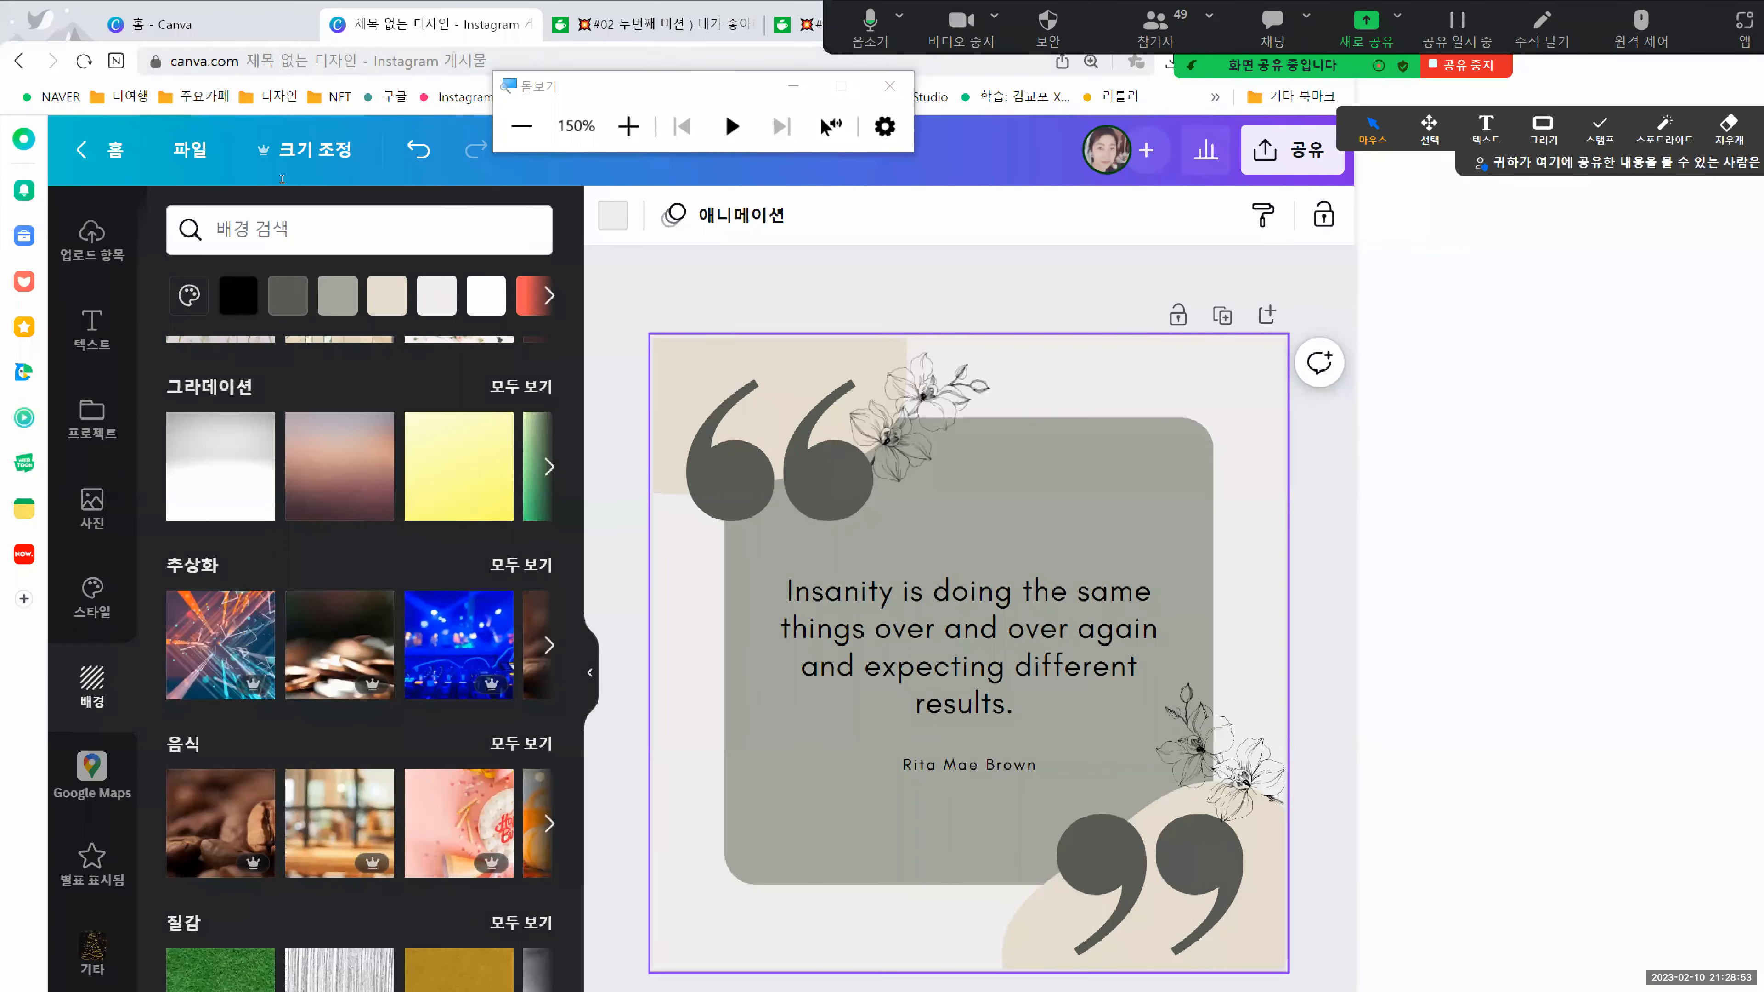
Step: Reveal the 앱 entry at the end of the editor's sidebar and point it out with red pen annotations
{"action": "scroll", "coordinate": [42, 603], "scroll_direction": "down", "scroll_amount": 4}
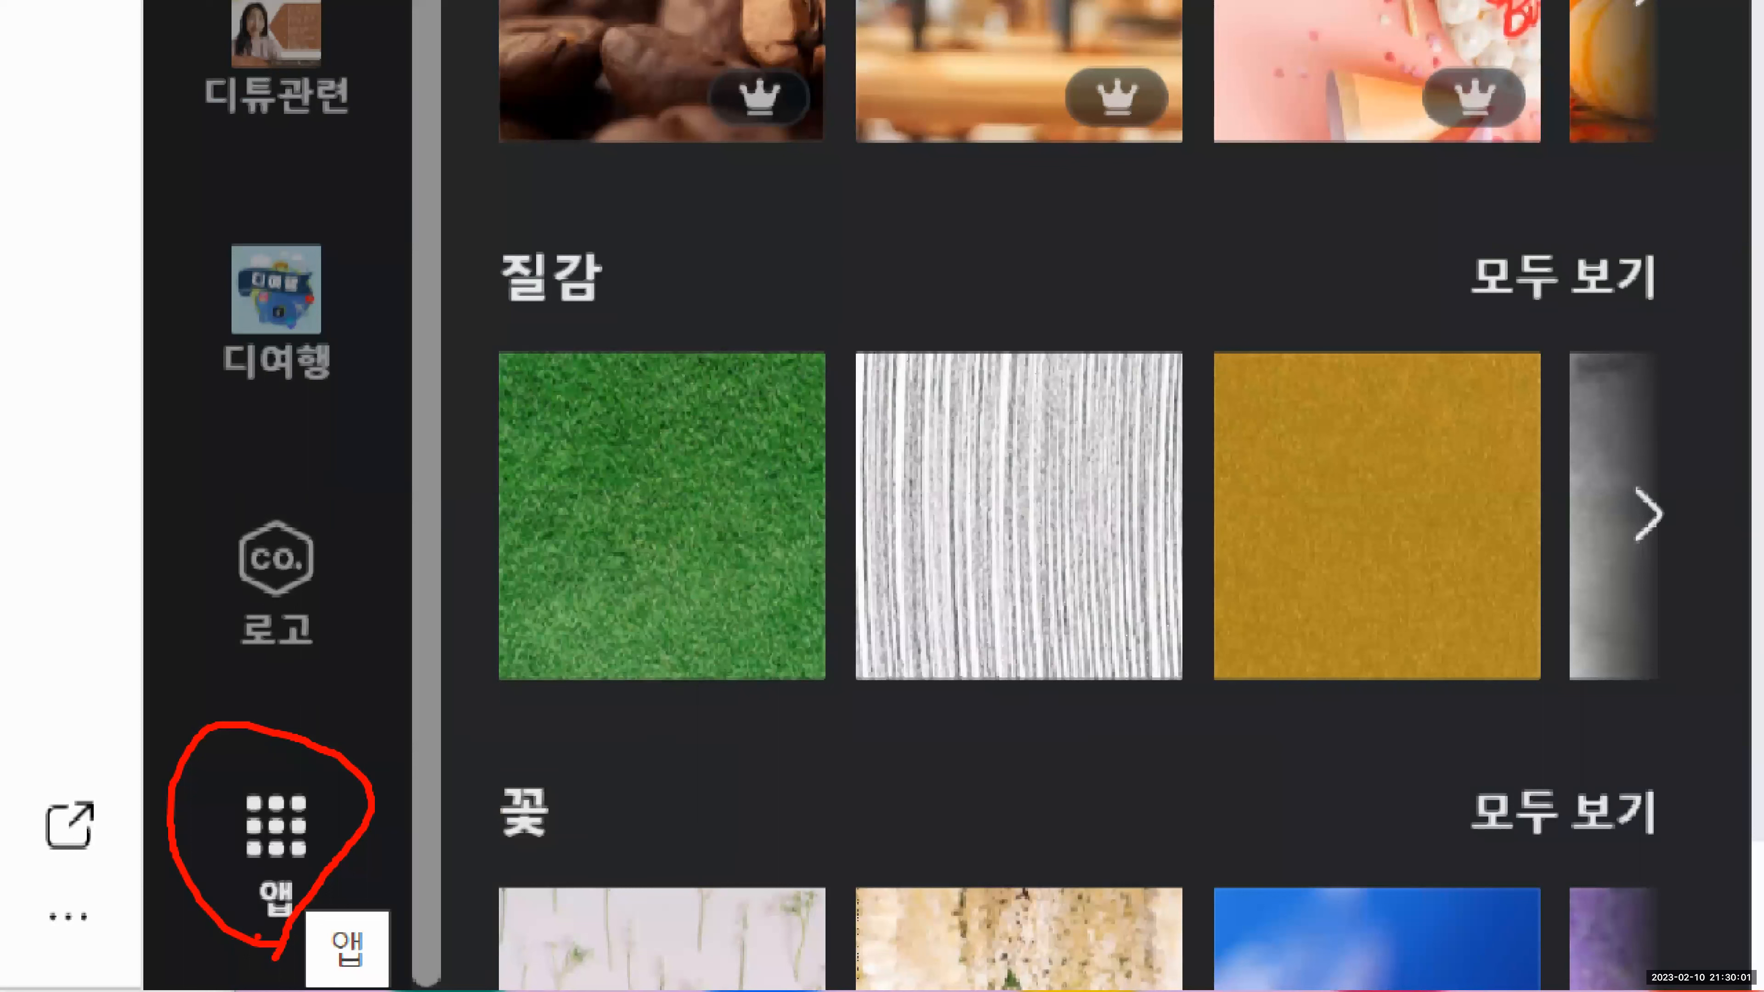
{"action": "left_click_drag", "start_coordinate": [314, 839], "coordinate": [653, 845]}
{"action": "left_click_drag", "start_coordinate": [580, 785], "coordinate": [634, 931]}
{"action": "mouse_move", "coordinate": [668, 805]}
{"action": "left_mouse_down"}
{"action": "mouse_move", "coordinate": [634, 670]}
{"action": "mouse_move", "coordinate": [468, 634]}
{"action": "mouse_move", "coordinate": [249, 673]}
{"action": "mouse_move", "coordinate": [246, 642]}
{"action": "mouse_move", "coordinate": [225, 678]}
{"action": "mouse_move", "coordinate": [283, 693]}
{"action": "left_mouse_up"}
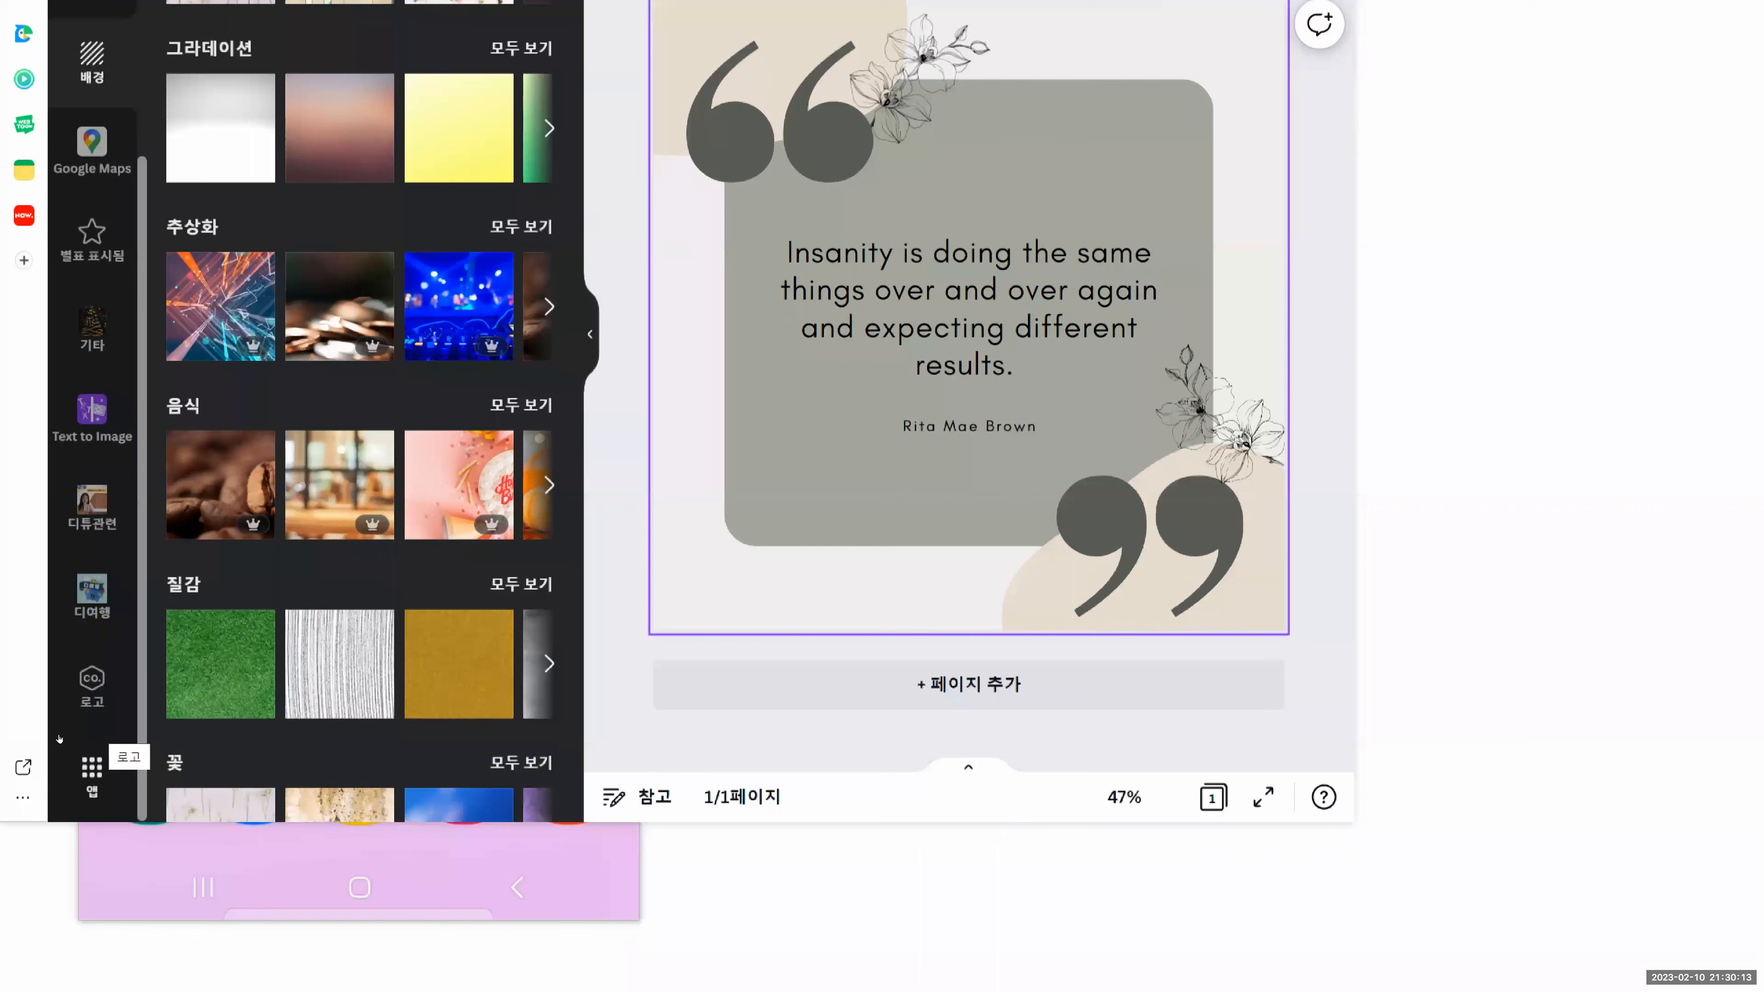
Step: Browse the 앱 library through its content sources and media import apps, such as Pixabay, YouTube, Google Drive and Instagram
{"action": "left_click", "coordinate": [92, 770]}
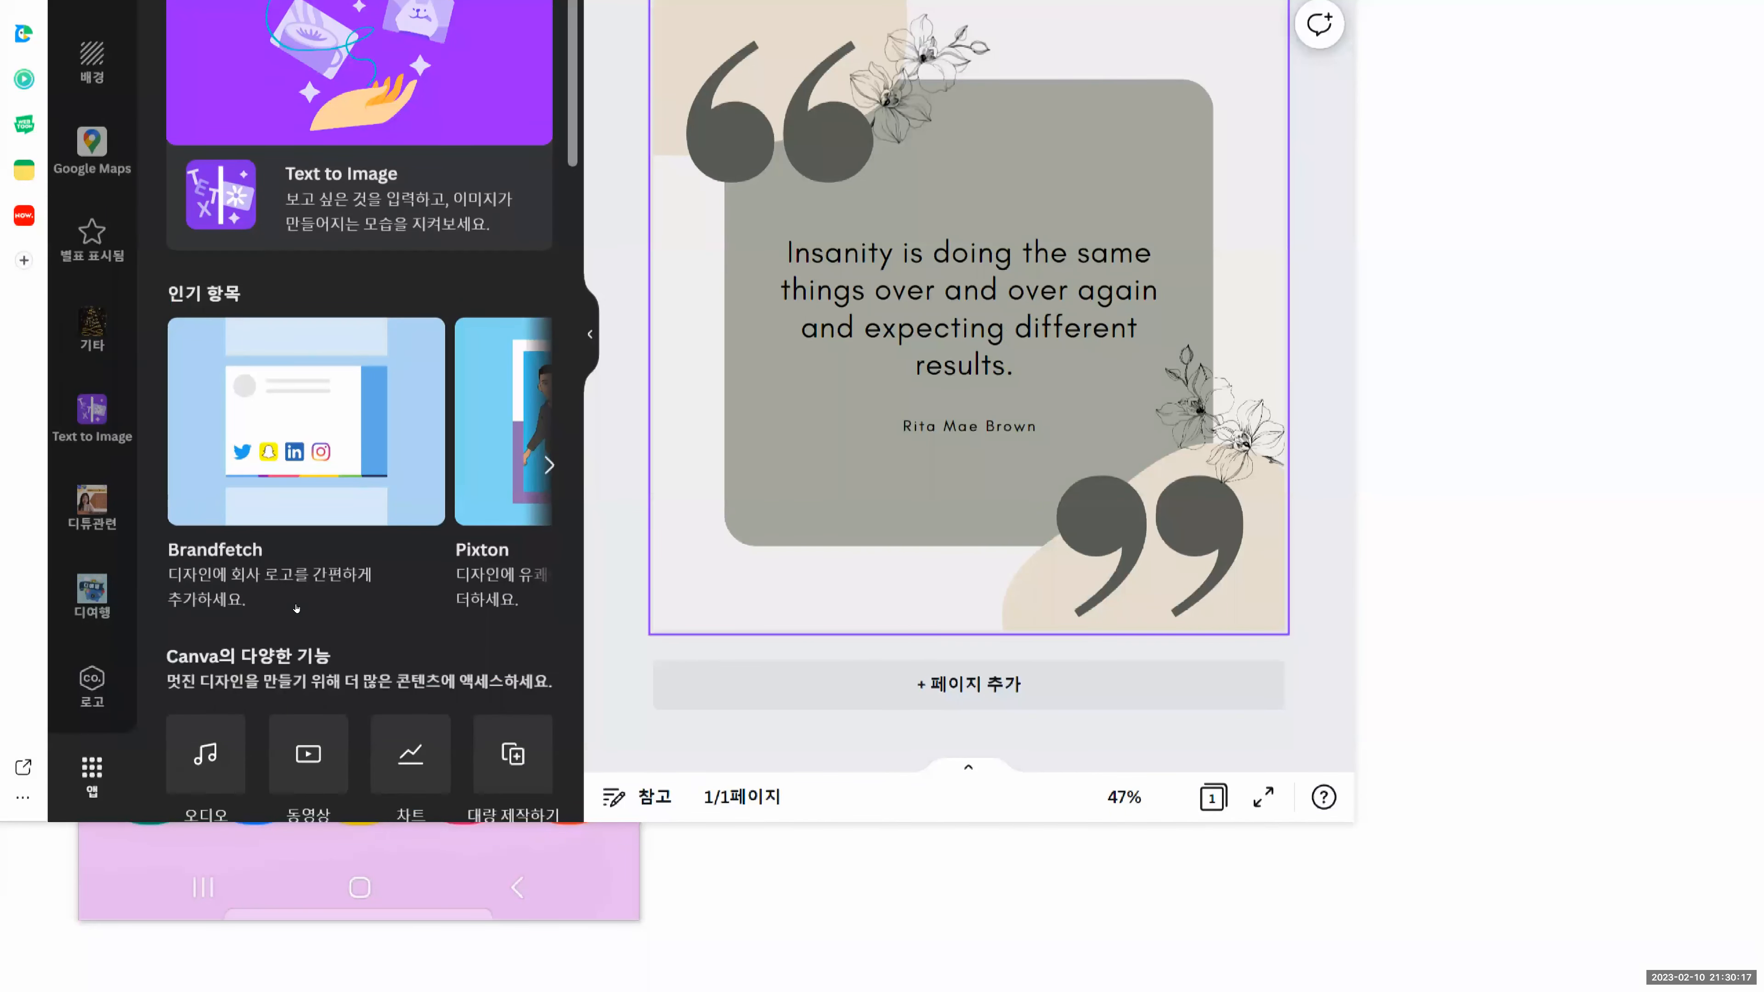
{"action": "scroll", "coordinate": [297, 598], "scroll_direction": "down", "scroll_amount": 10}
{"action": "scroll", "coordinate": [296, 609], "scroll_direction": "down", "scroll_amount": 3}
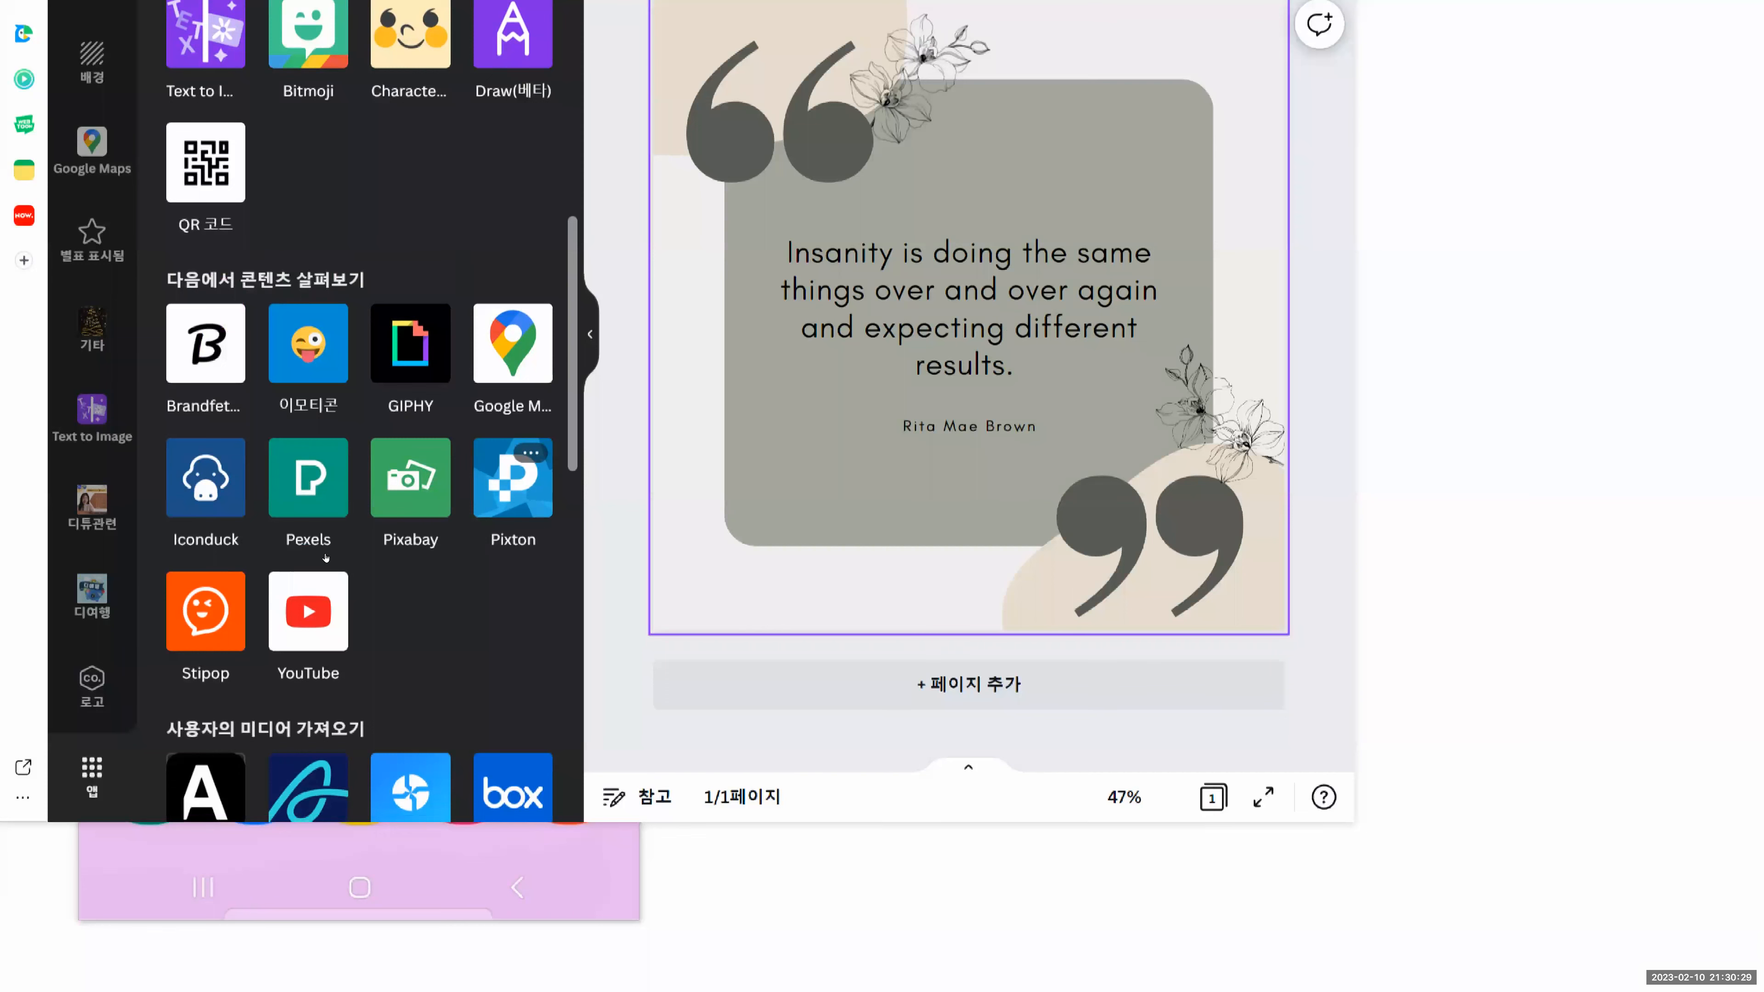
{"action": "scroll", "coordinate": [325, 559], "scroll_direction": "down", "scroll_amount": 4}
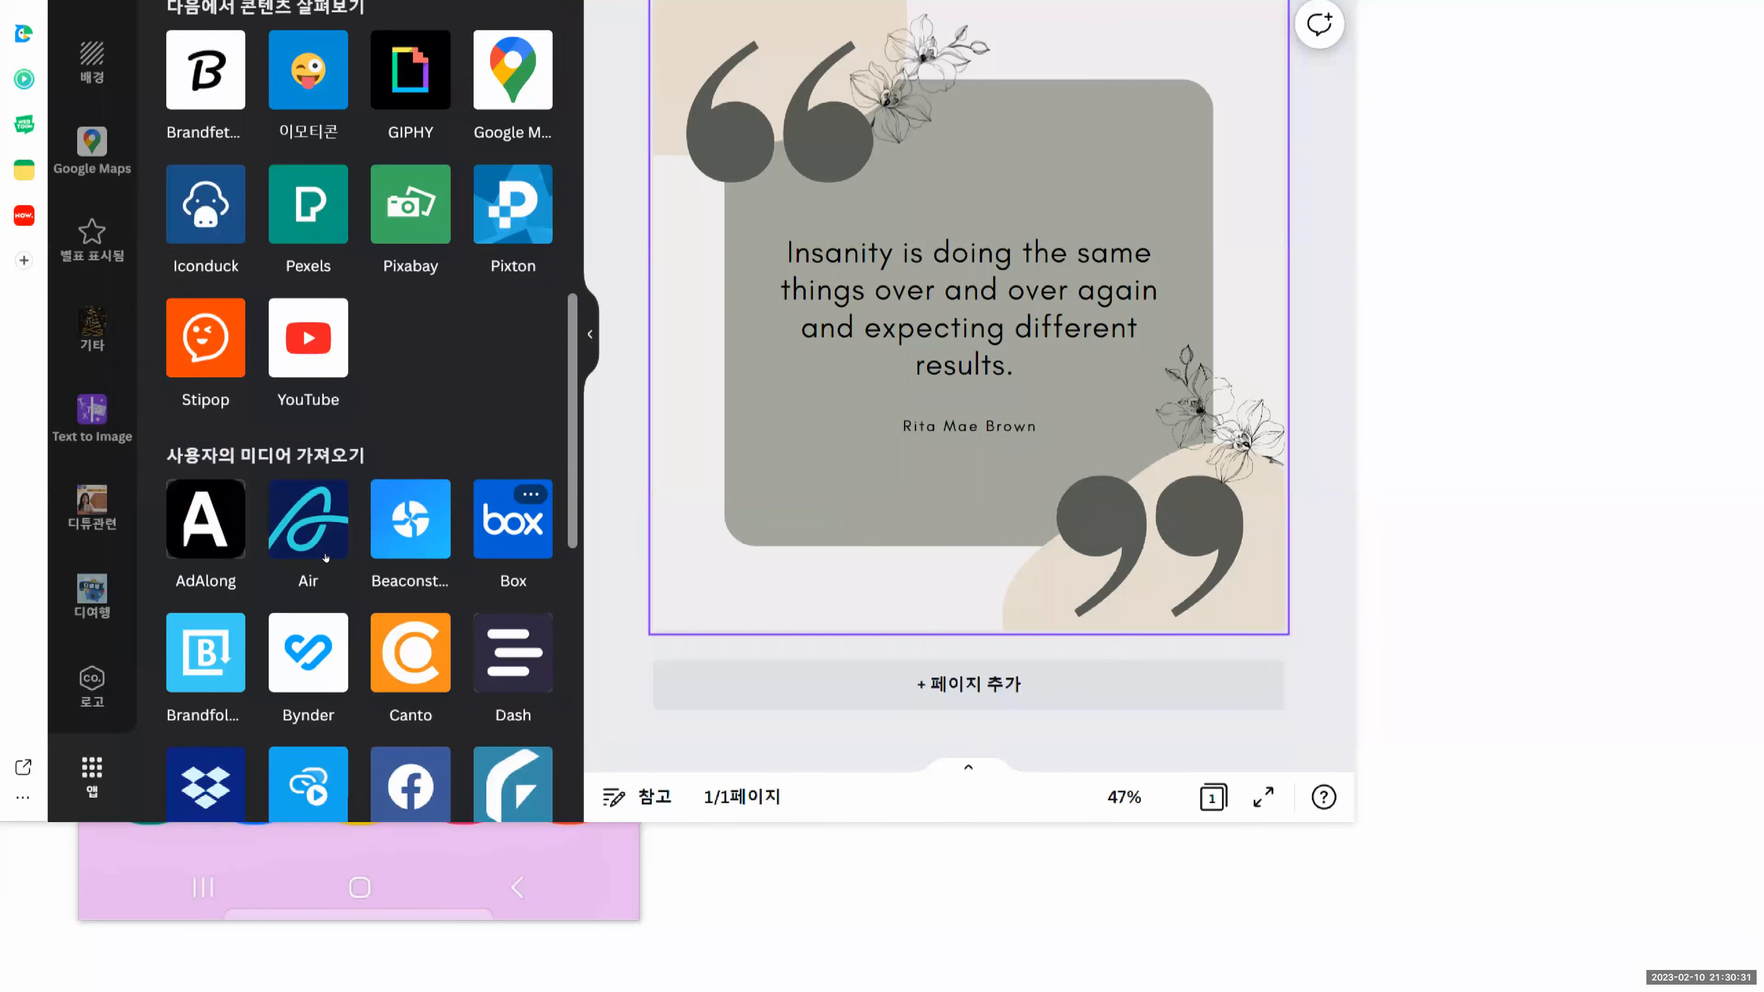
{"action": "scroll", "coordinate": [325, 558], "scroll_direction": "down", "scroll_amount": 4}
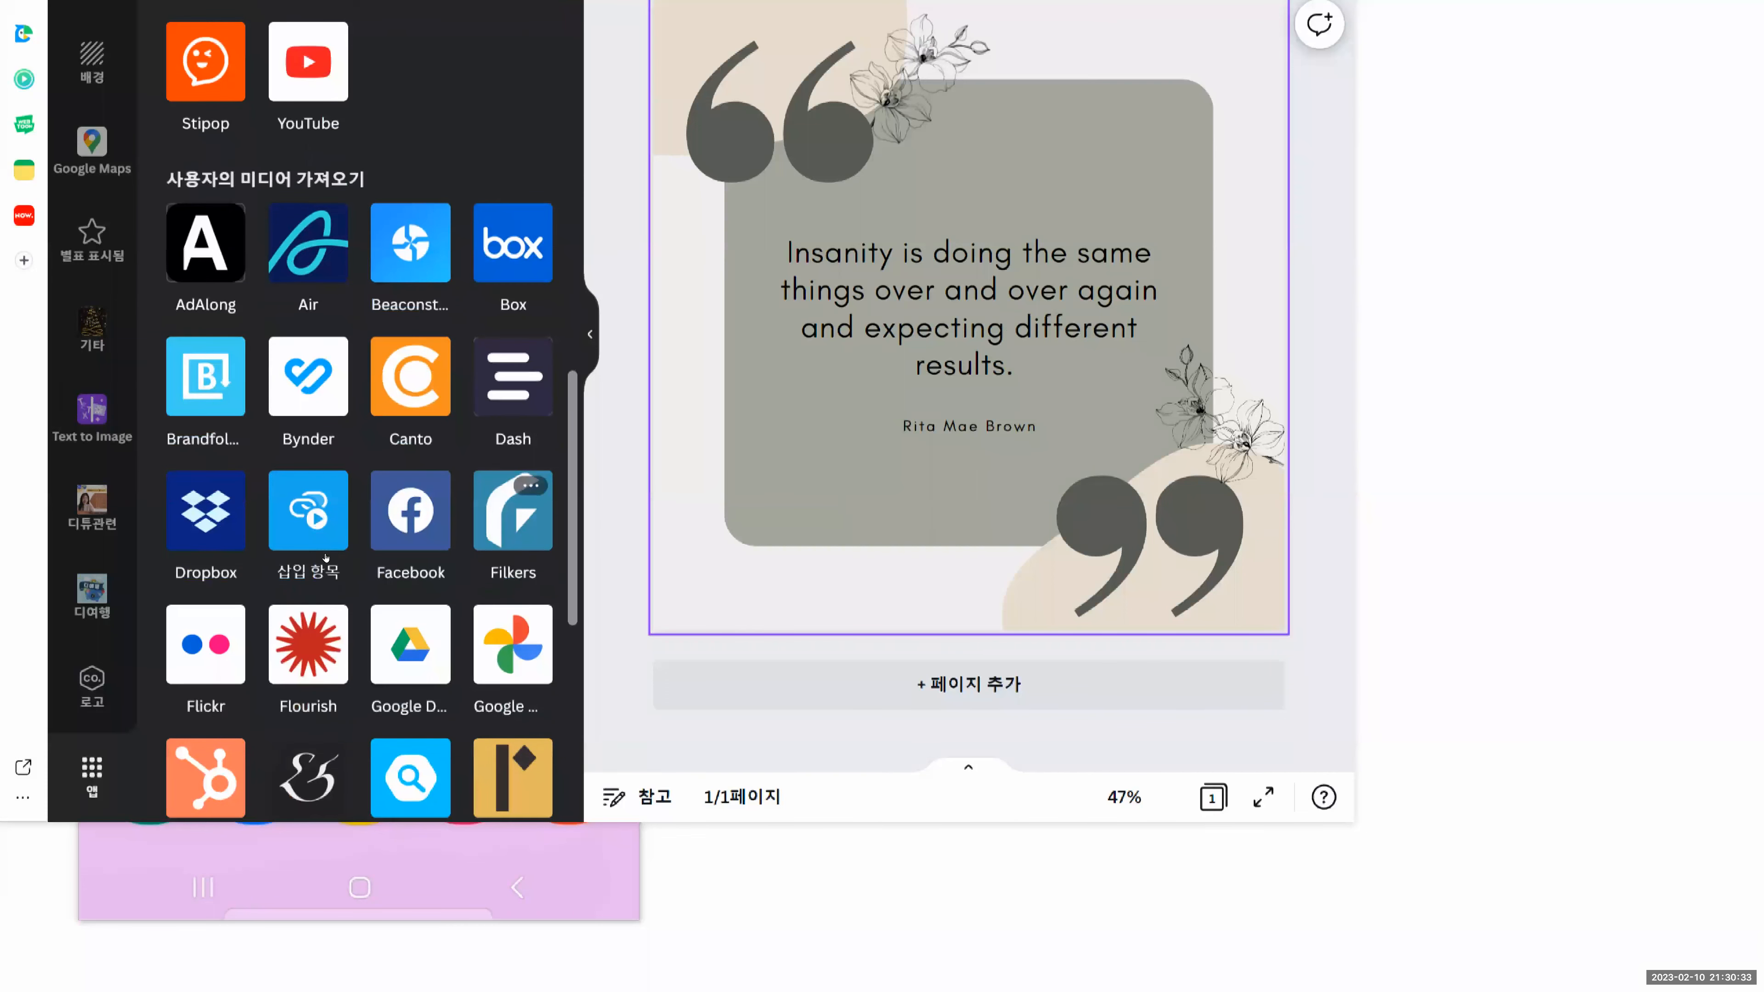
{"action": "scroll", "coordinate": [326, 558], "scroll_direction": "down", "scroll_amount": 4}
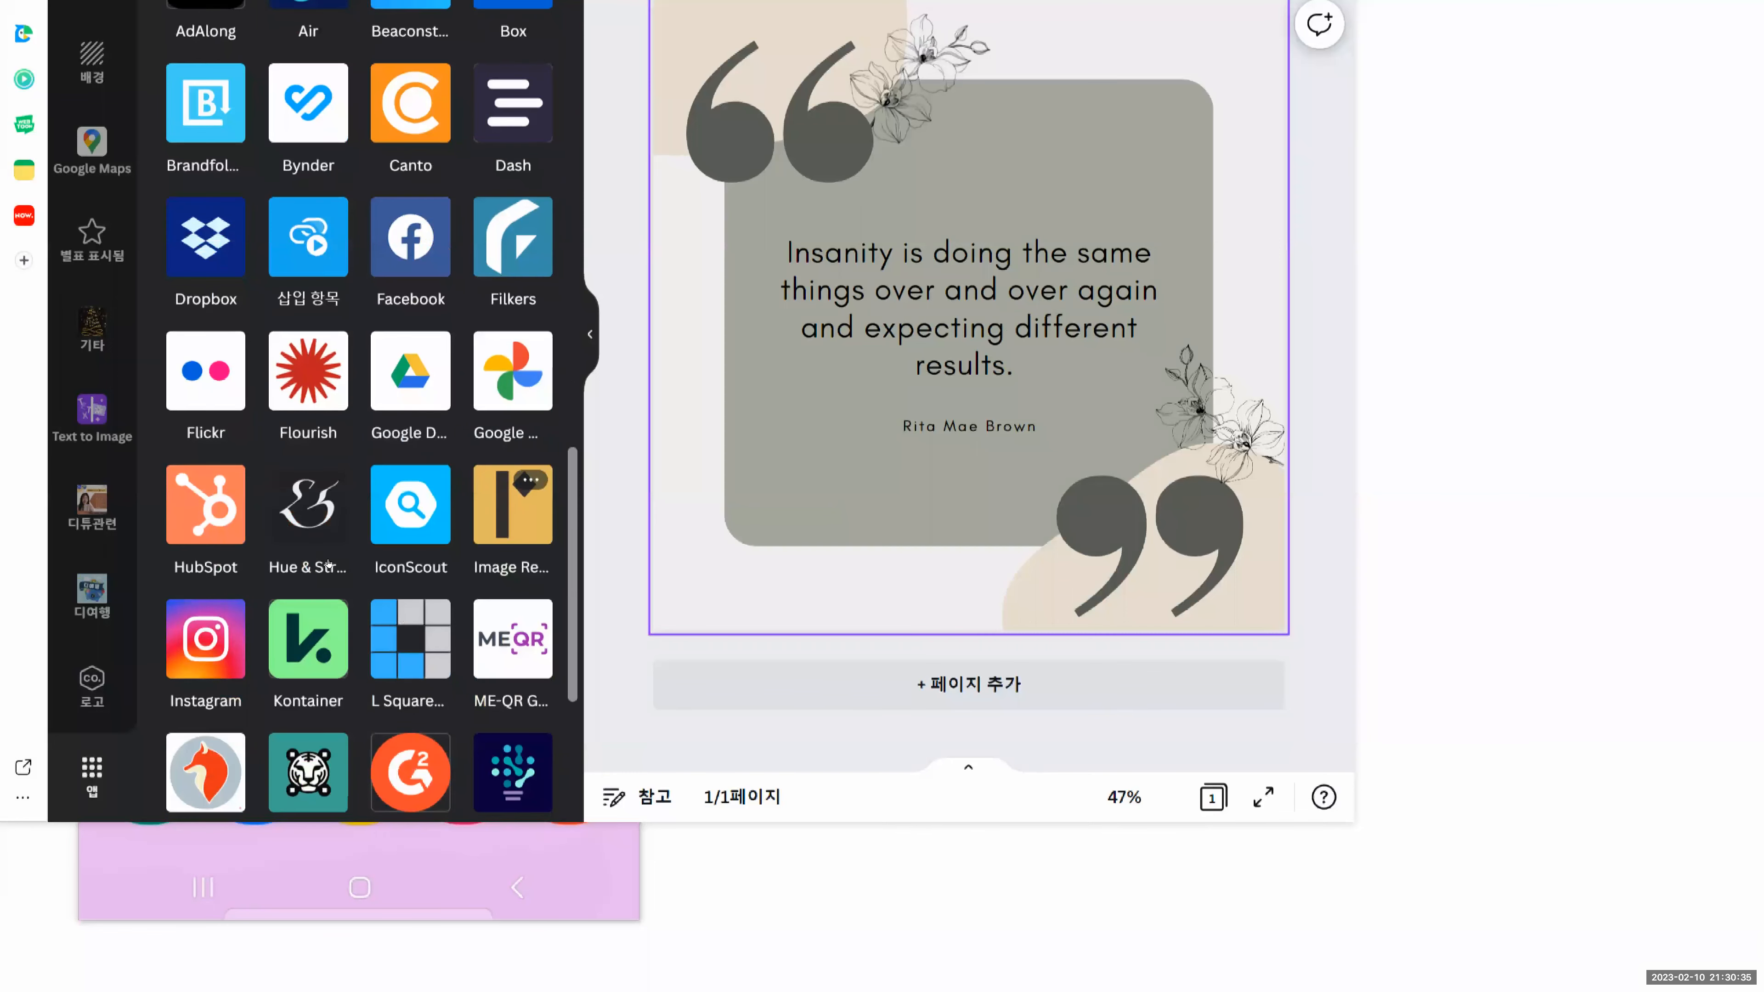
{"action": "scroll", "coordinate": [328, 564], "scroll_direction": "down", "scroll_amount": 2}
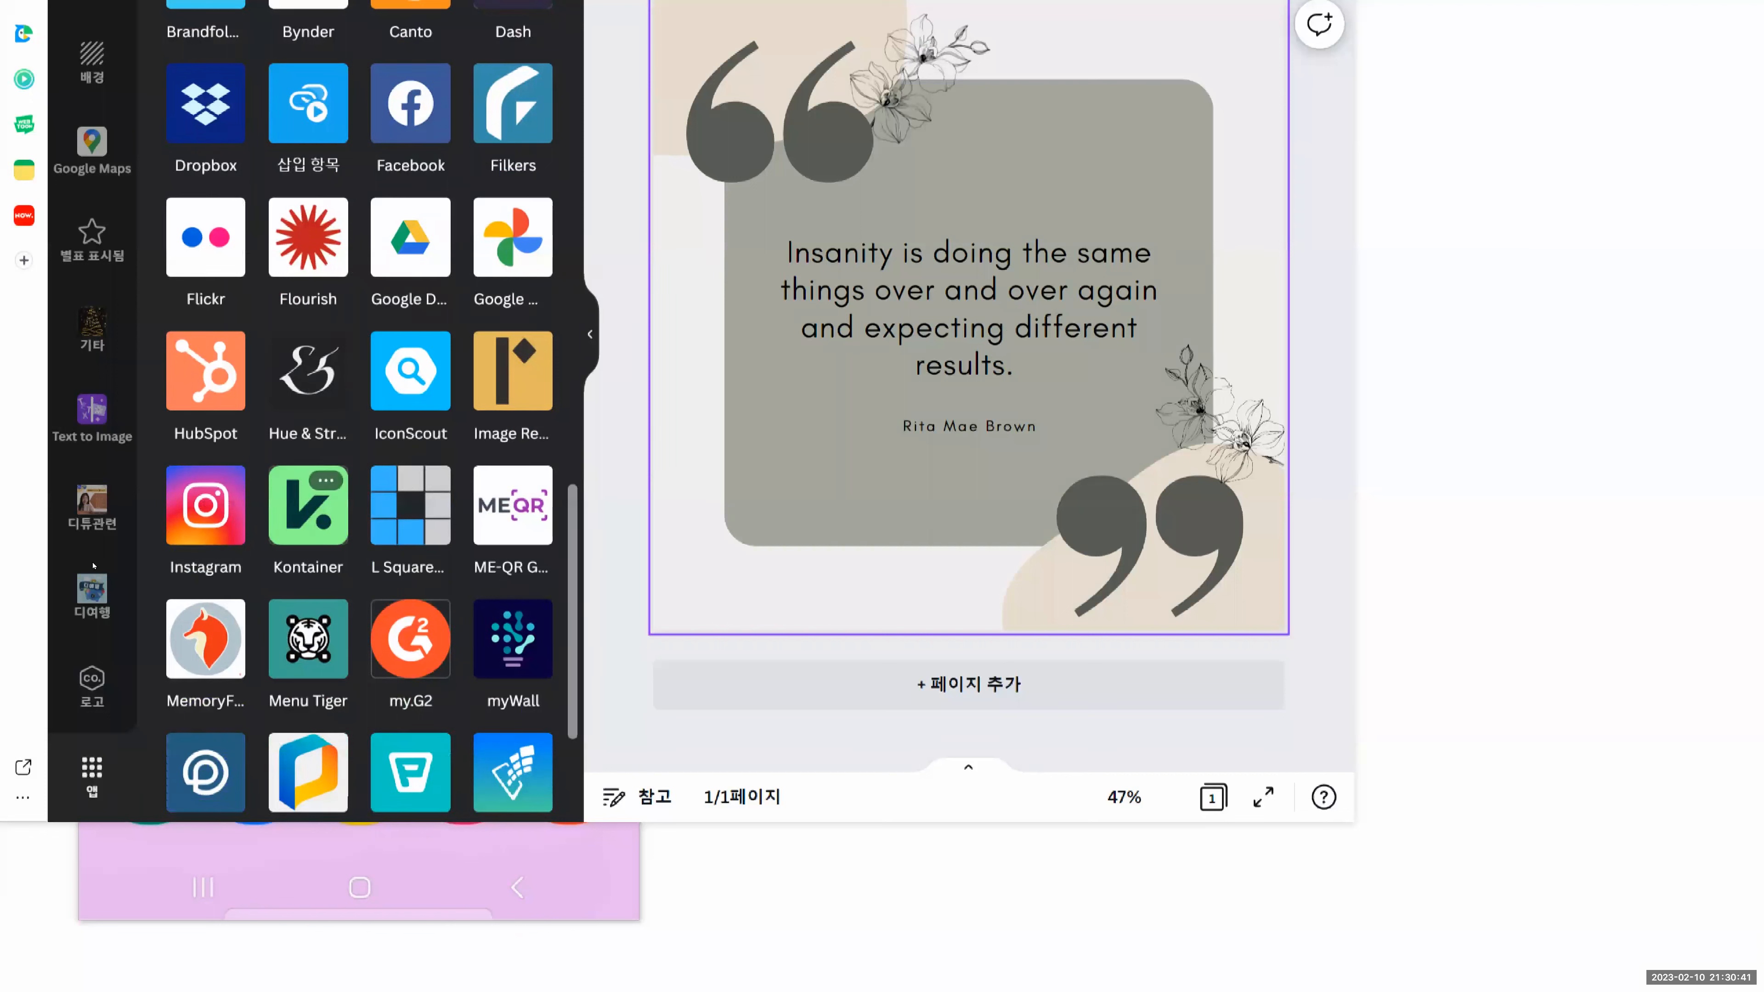
{"action": "scroll", "coordinate": [55, 521], "scroll_direction": "up", "scroll_amount": 6}
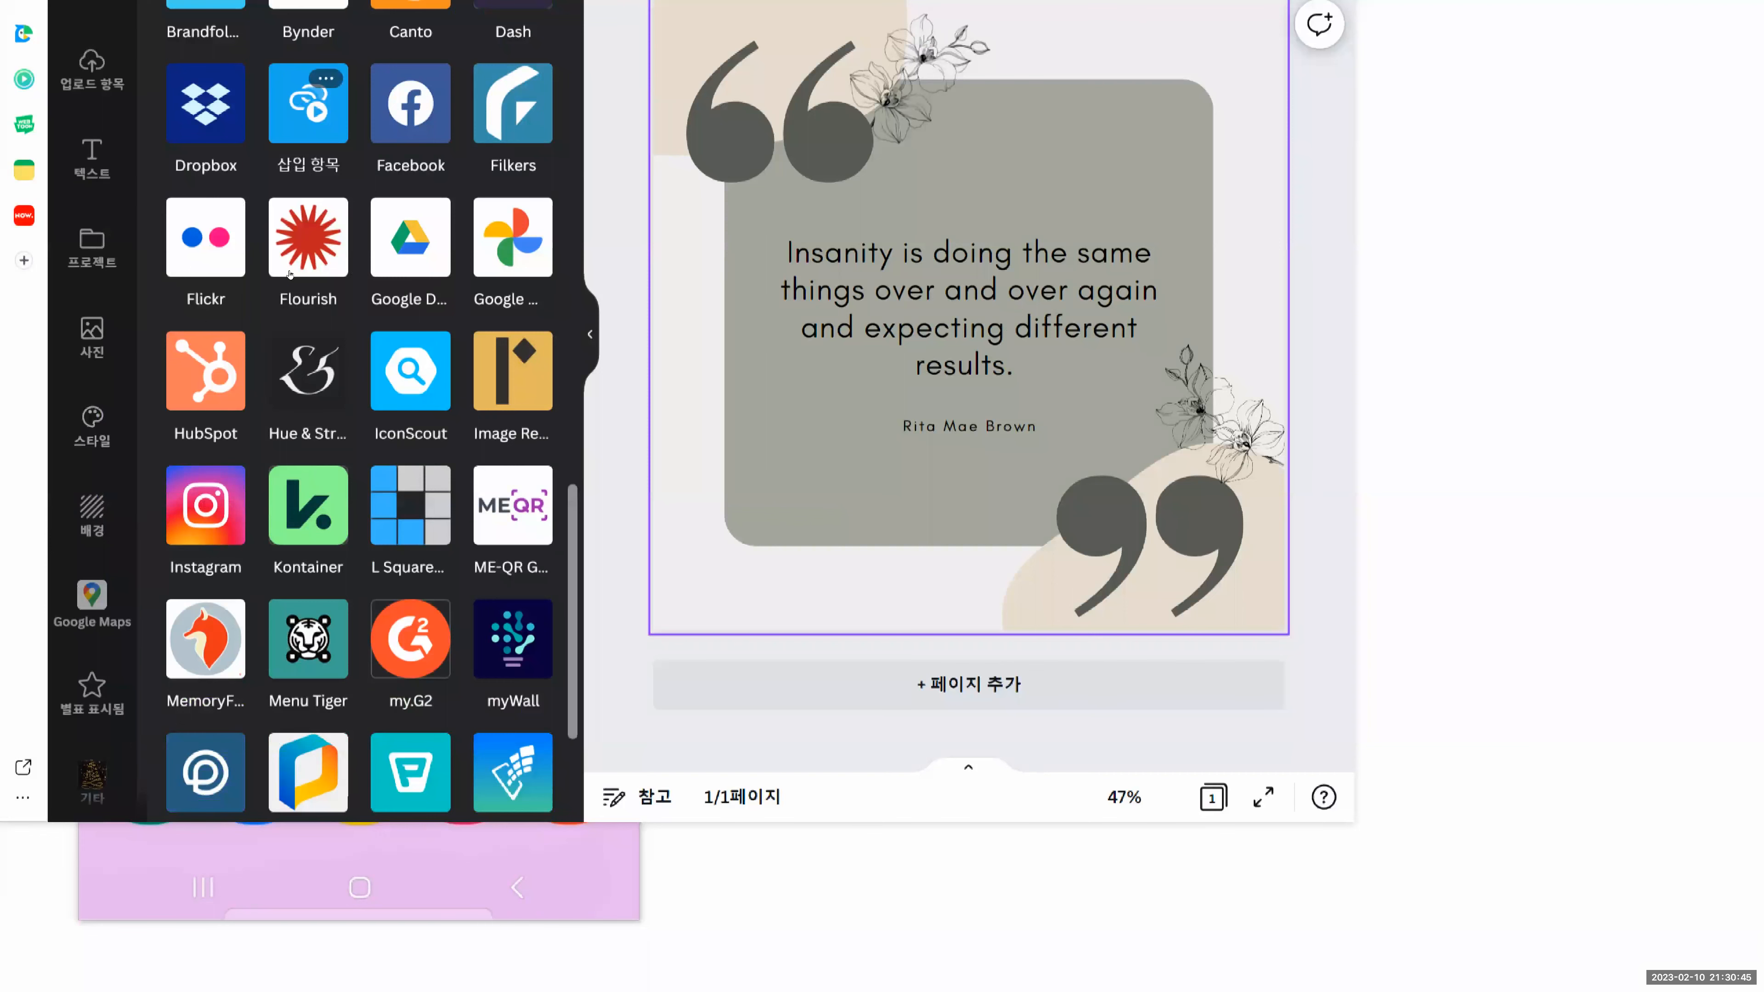
Step: End the screen magnification and extend the browser window down to the taskbar
{"action": "key", "text": "super"}
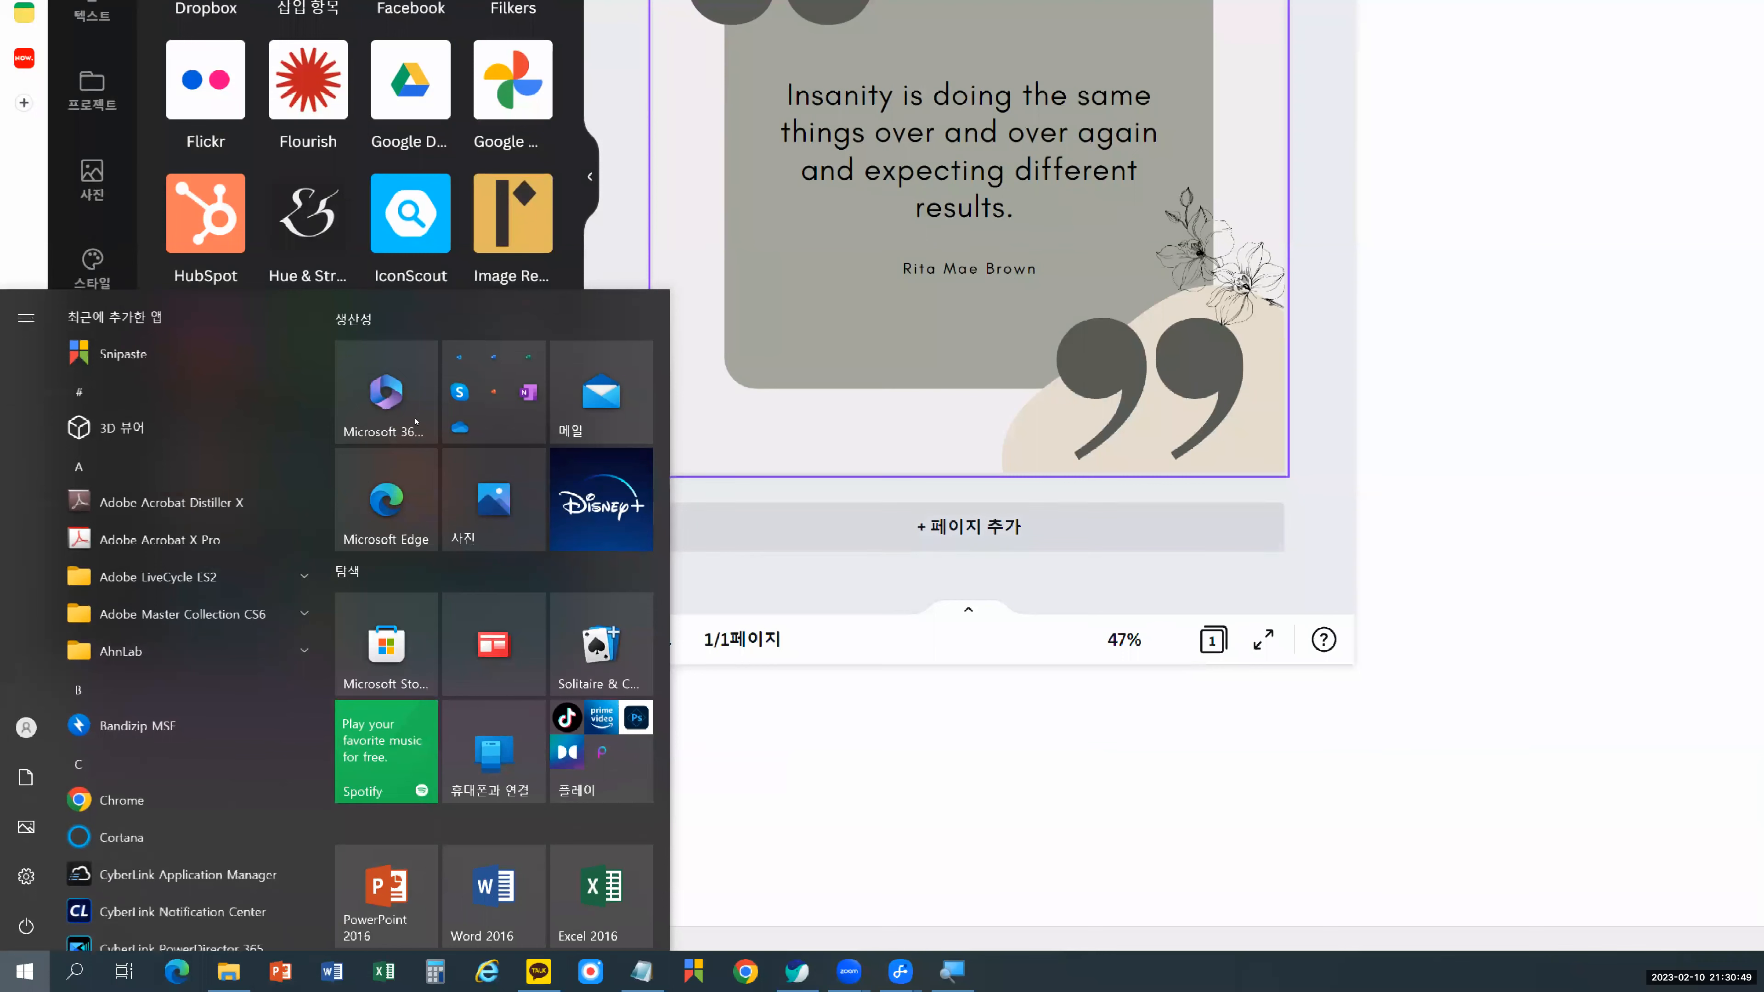
{"action": "key", "text": "Escape"}
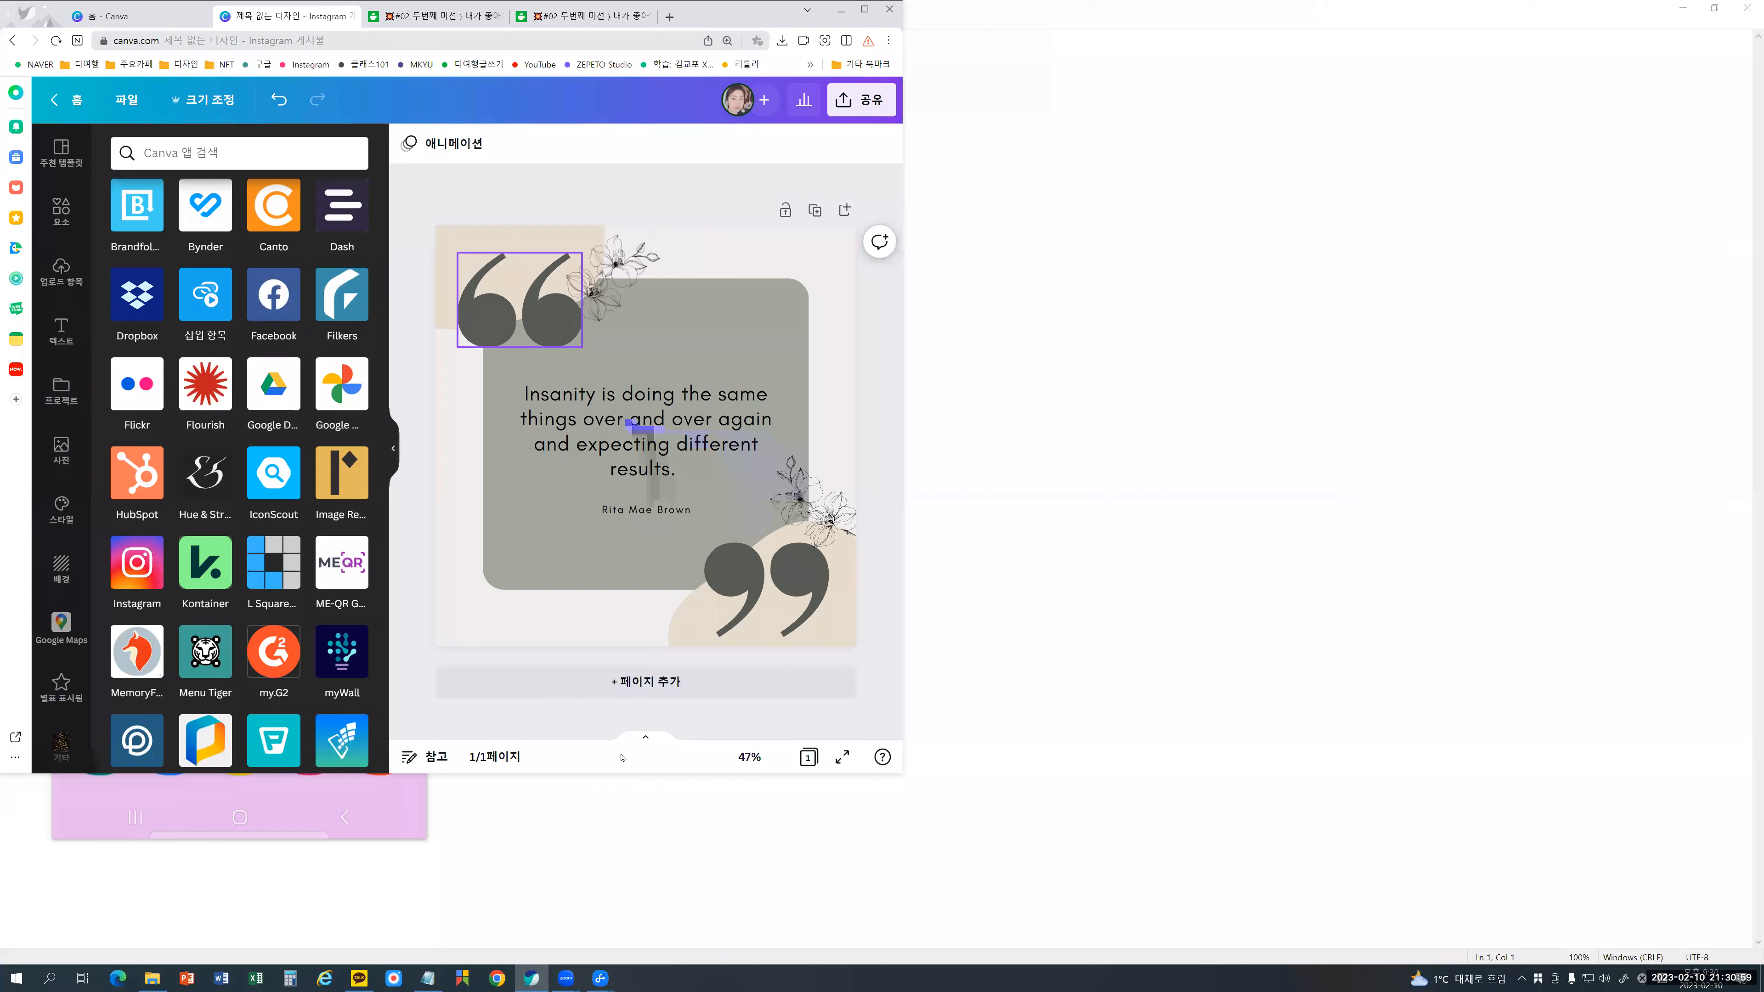
{"action": "left_click_drag", "start_coordinate": [611, 776], "coordinate": [630, 960]}
Step: Select the quote text group, bring back the "quotation" template results and clear the selection
{"action": "left_click", "coordinate": [583, 492]}
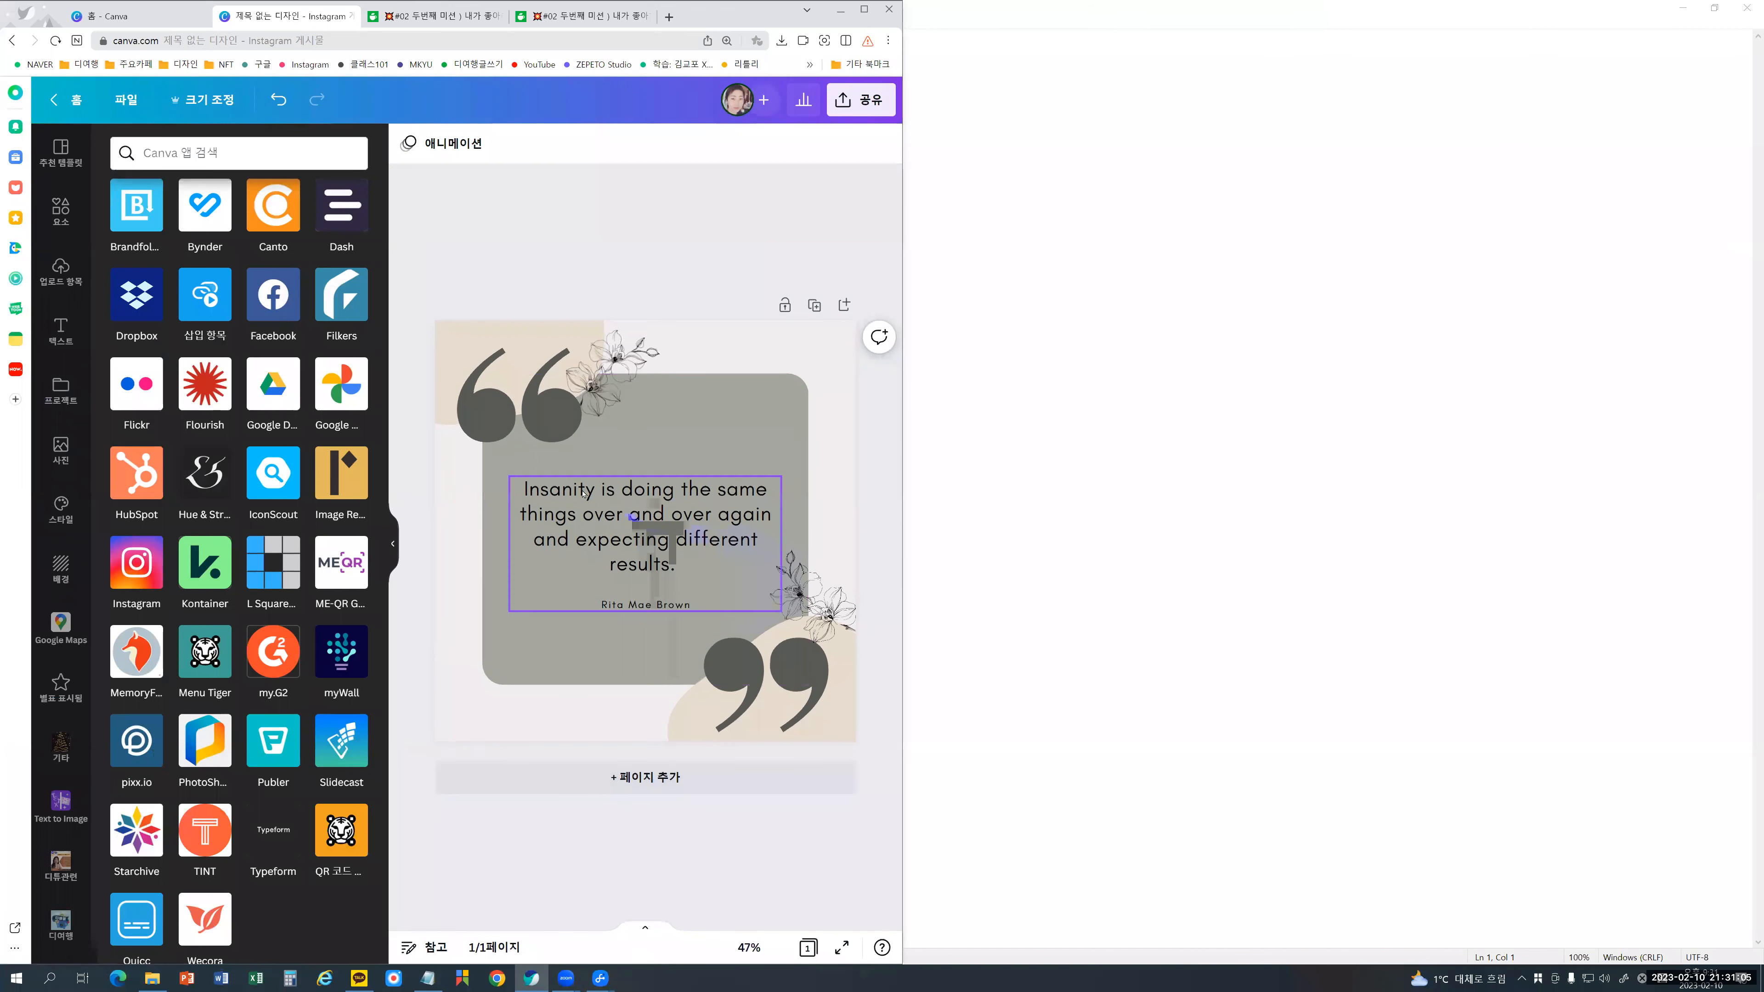
{"action": "left_click", "coordinate": [584, 492]}
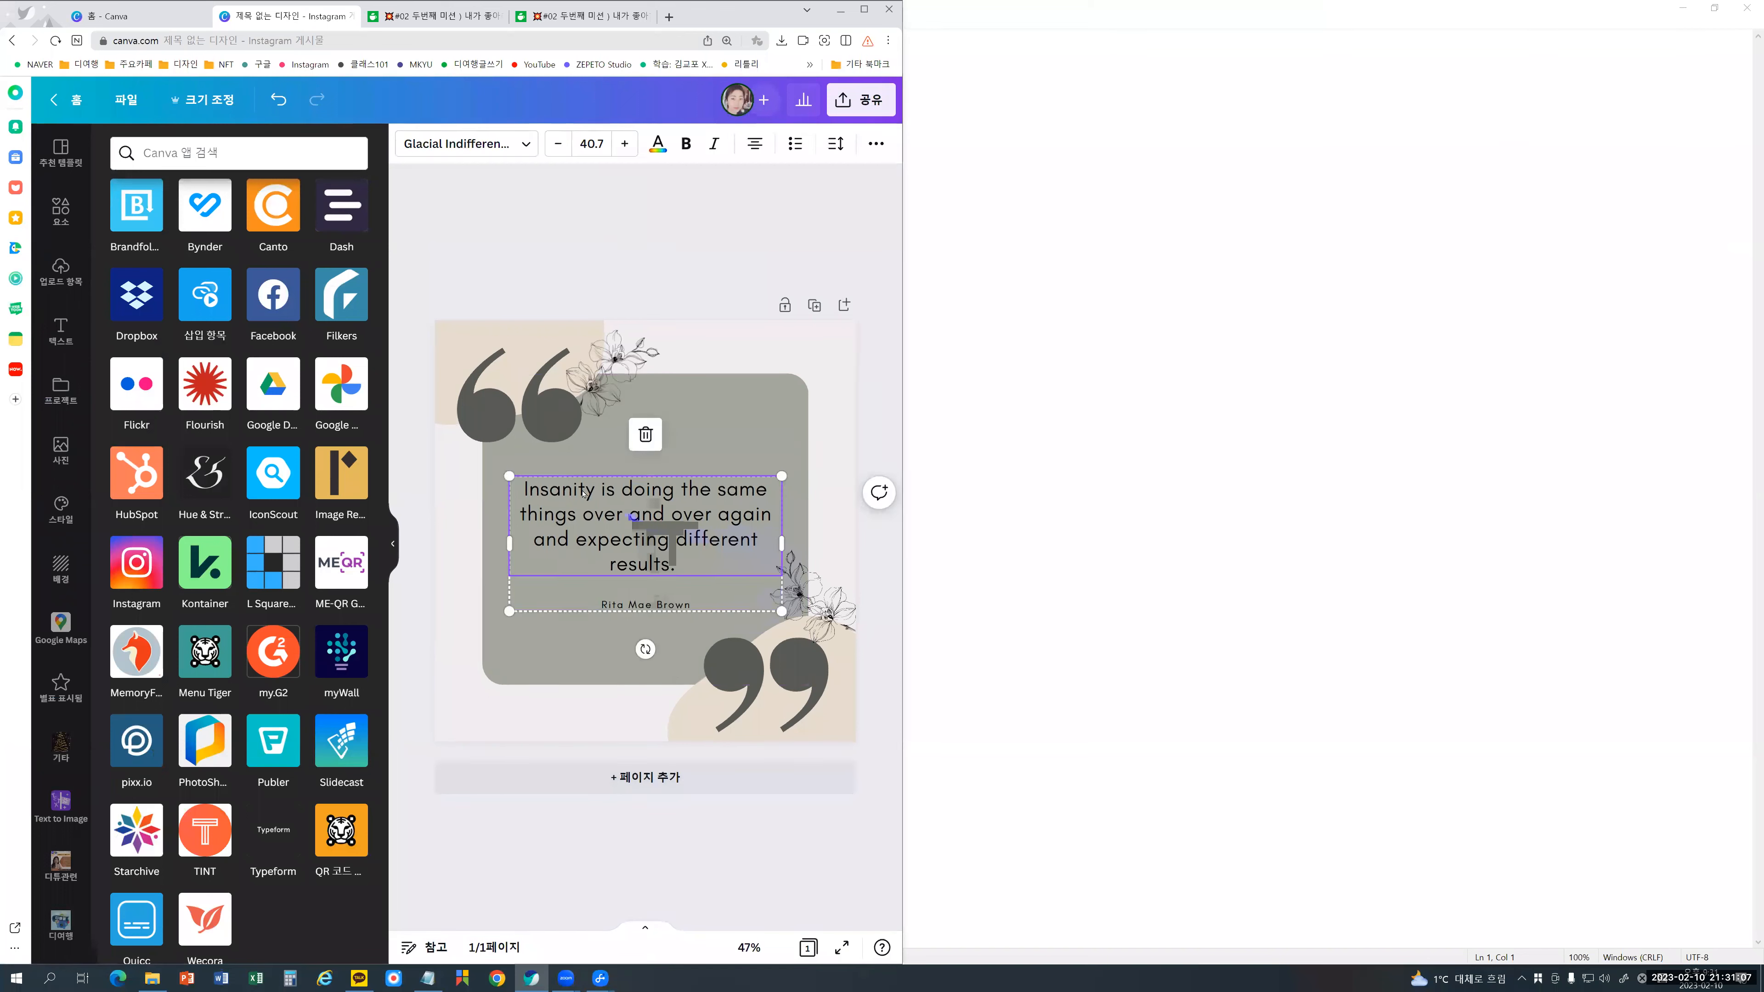
{"action": "left_click", "coordinate": [59, 149]}
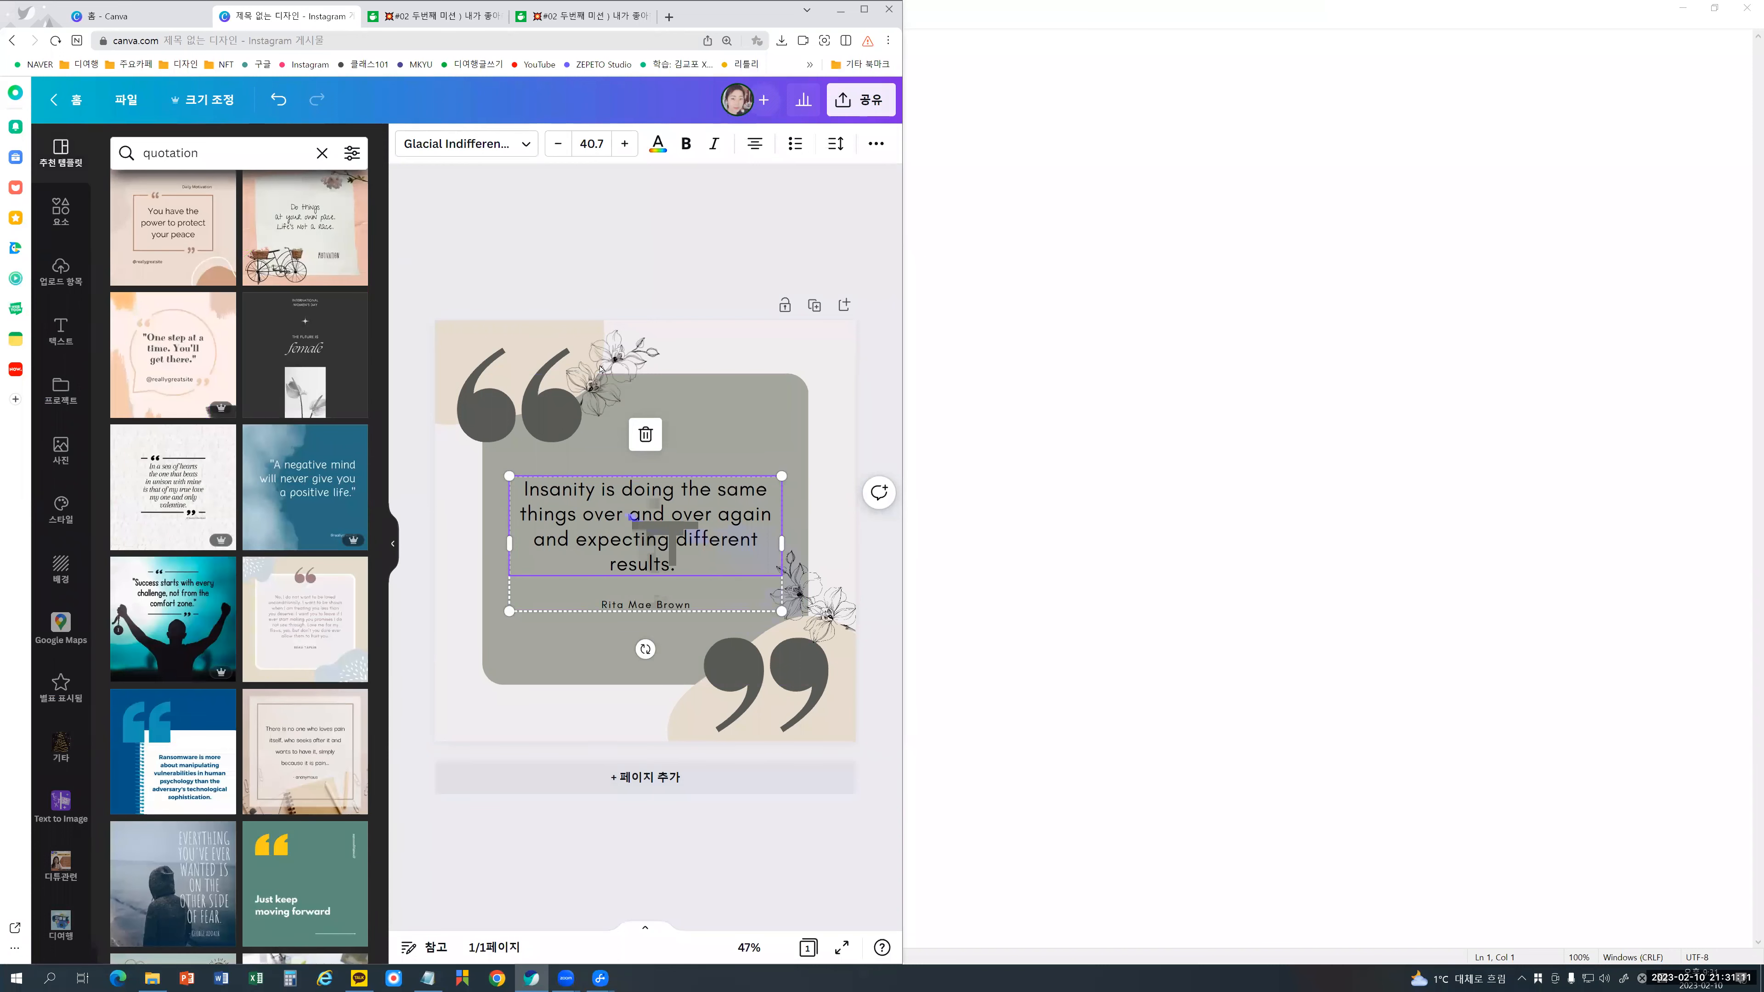
{"action": "left_click", "coordinate": [643, 301]}
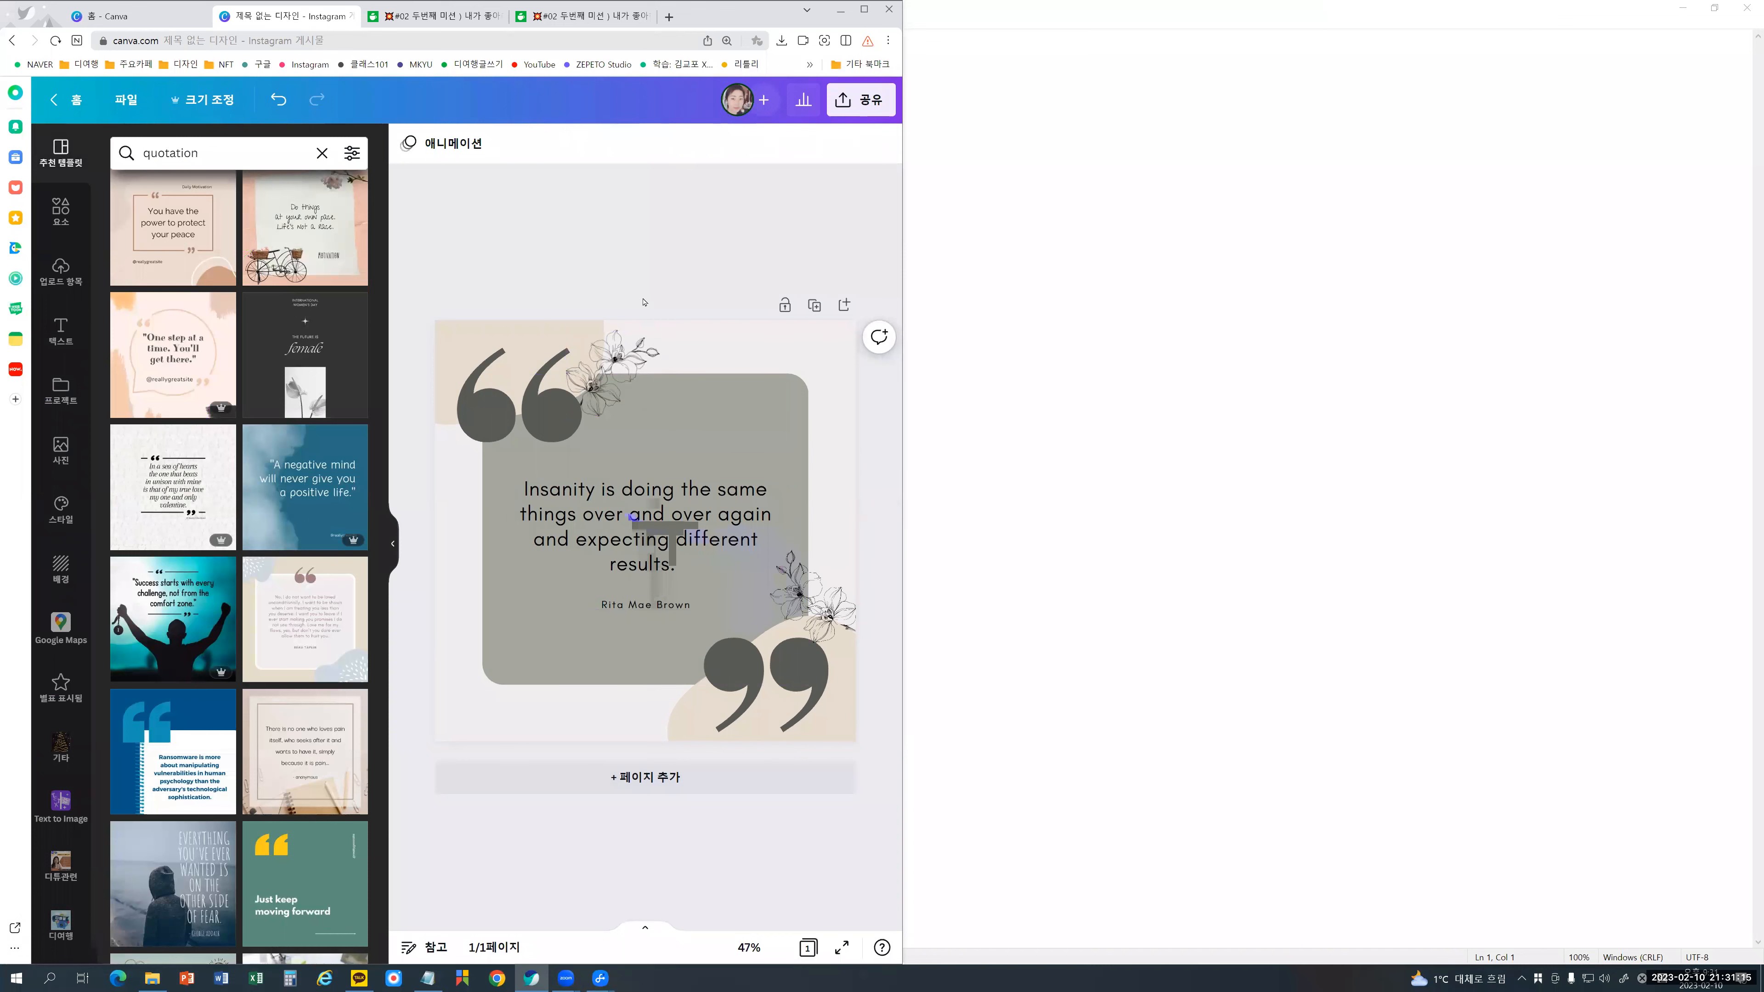
Step: Apply the torn-paper bicycle quote template to the page, and the grey quotation-mark template to a newly added second page
{"action": "left_click", "coordinate": [311, 233]}
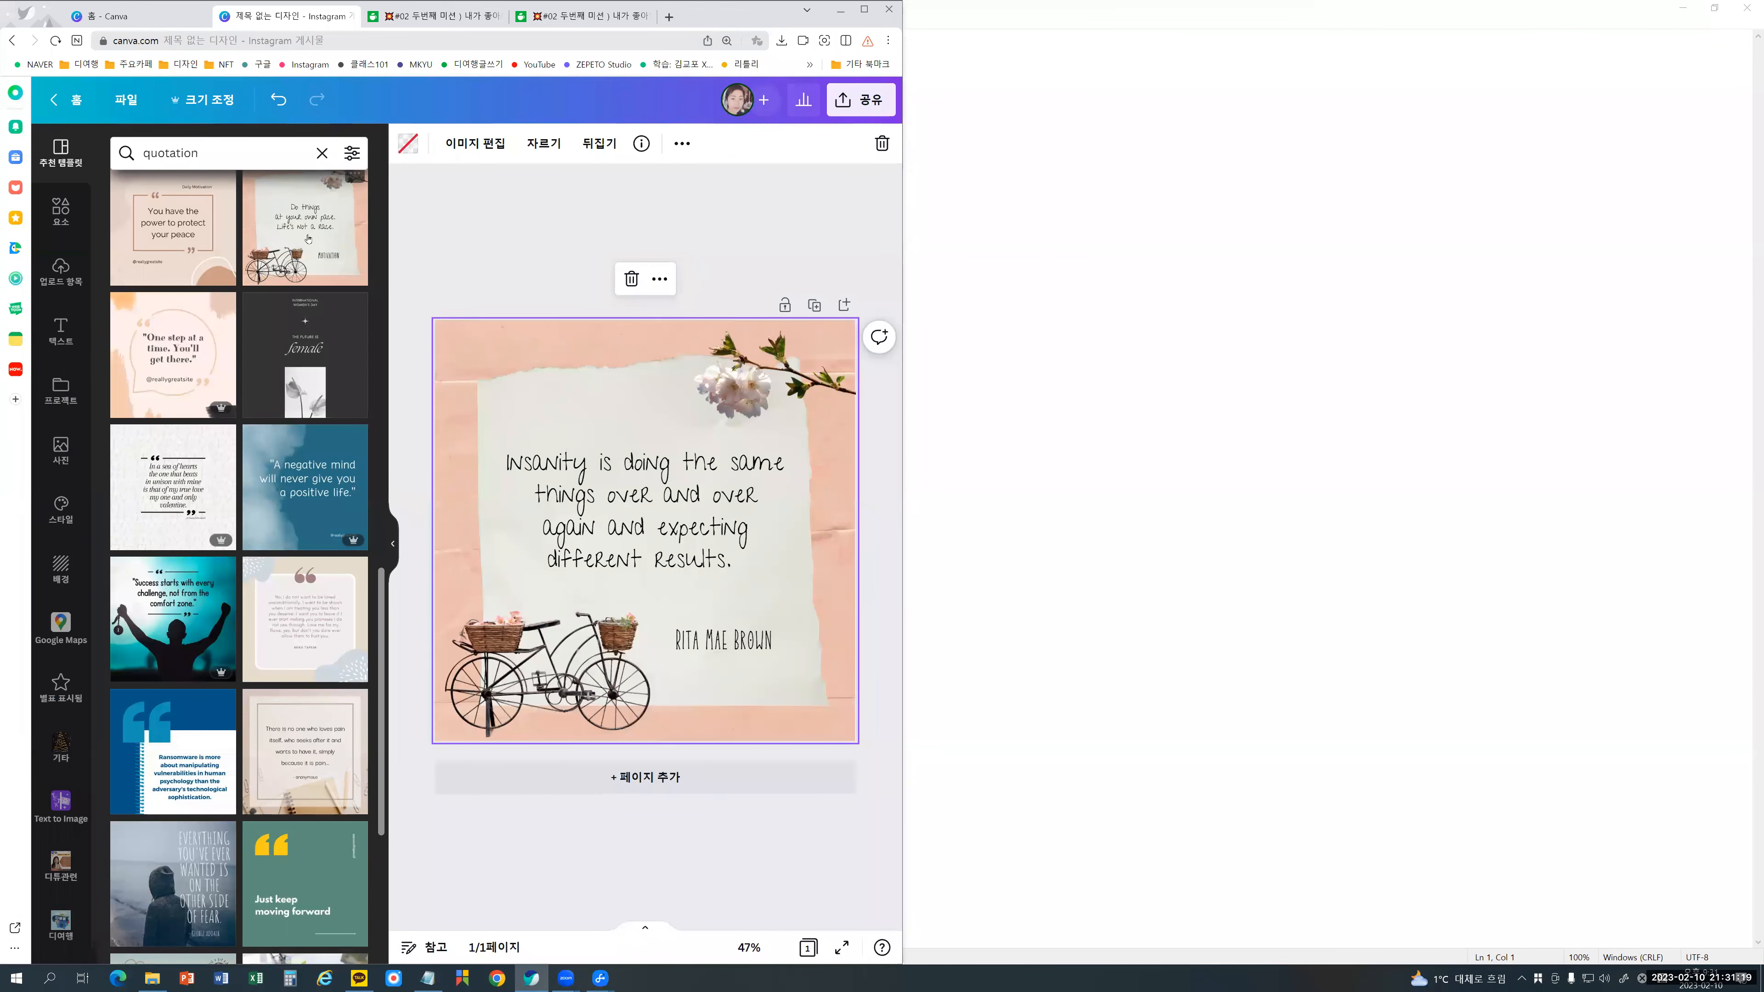
{"action": "scroll", "coordinate": [303, 244], "scroll_direction": "up", "scroll_amount": 5}
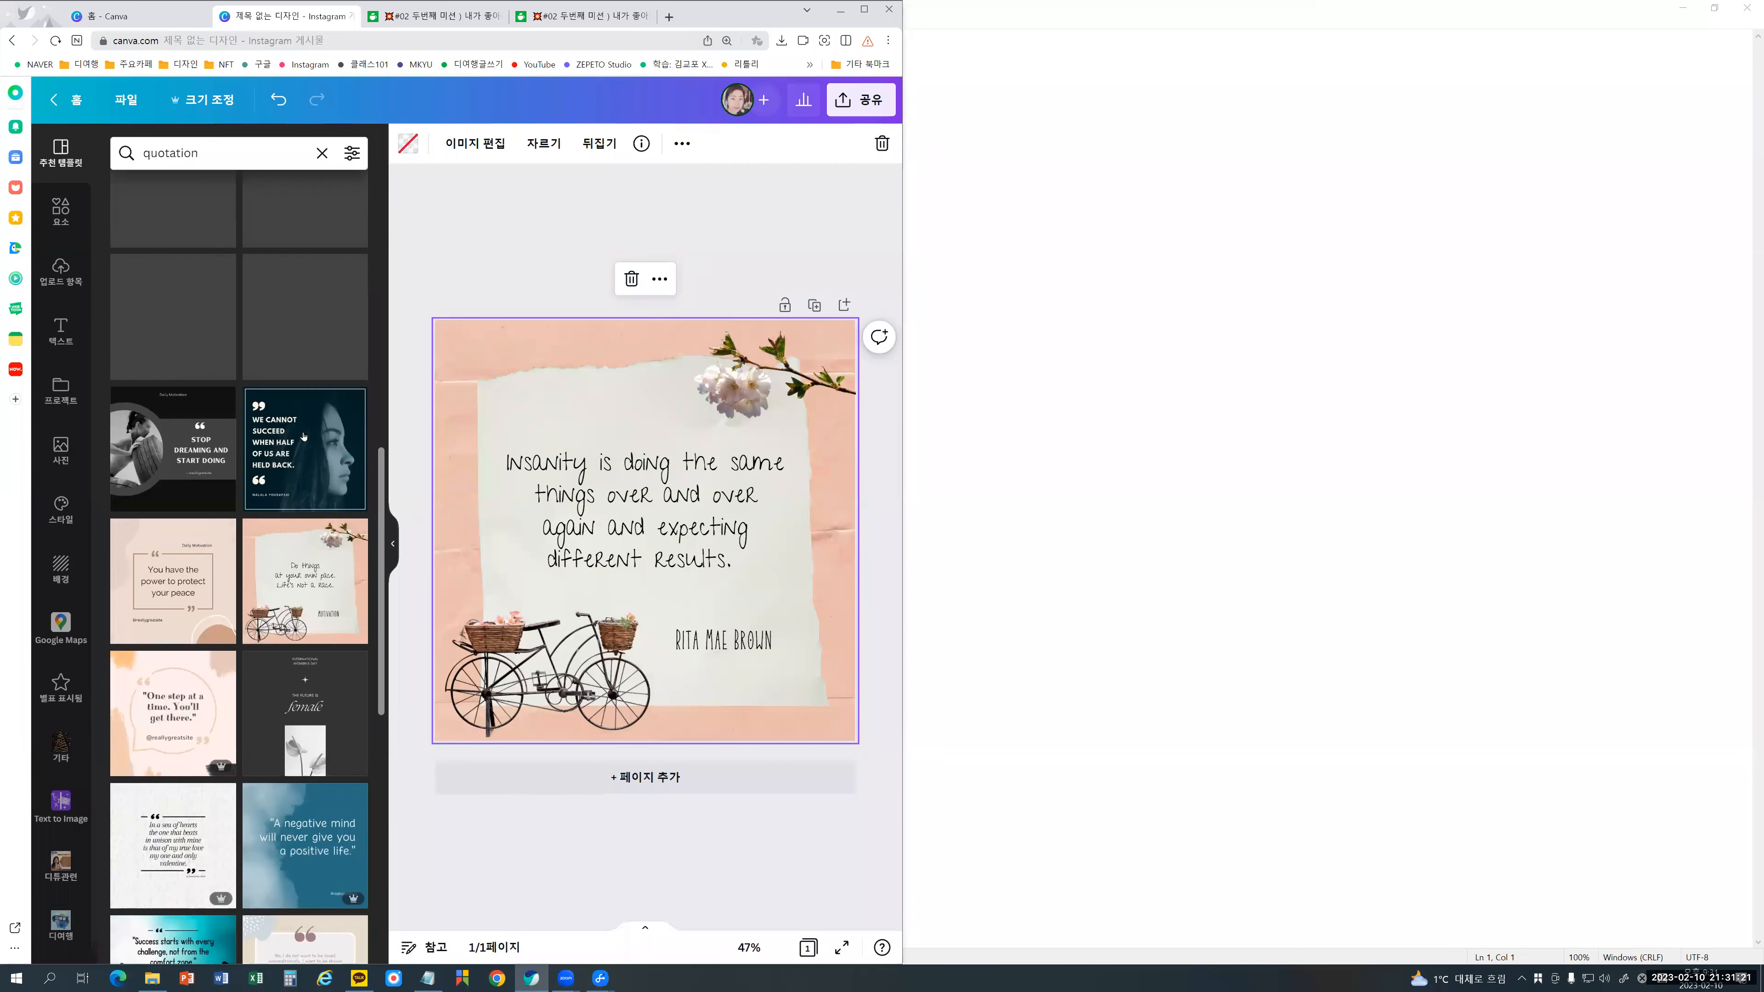
{"action": "left_click", "coordinate": [844, 306]}
{"action": "scroll", "coordinate": [240, 486], "scroll_direction": "up", "scroll_amount": 5}
{"action": "left_click", "coordinate": [173, 229]}
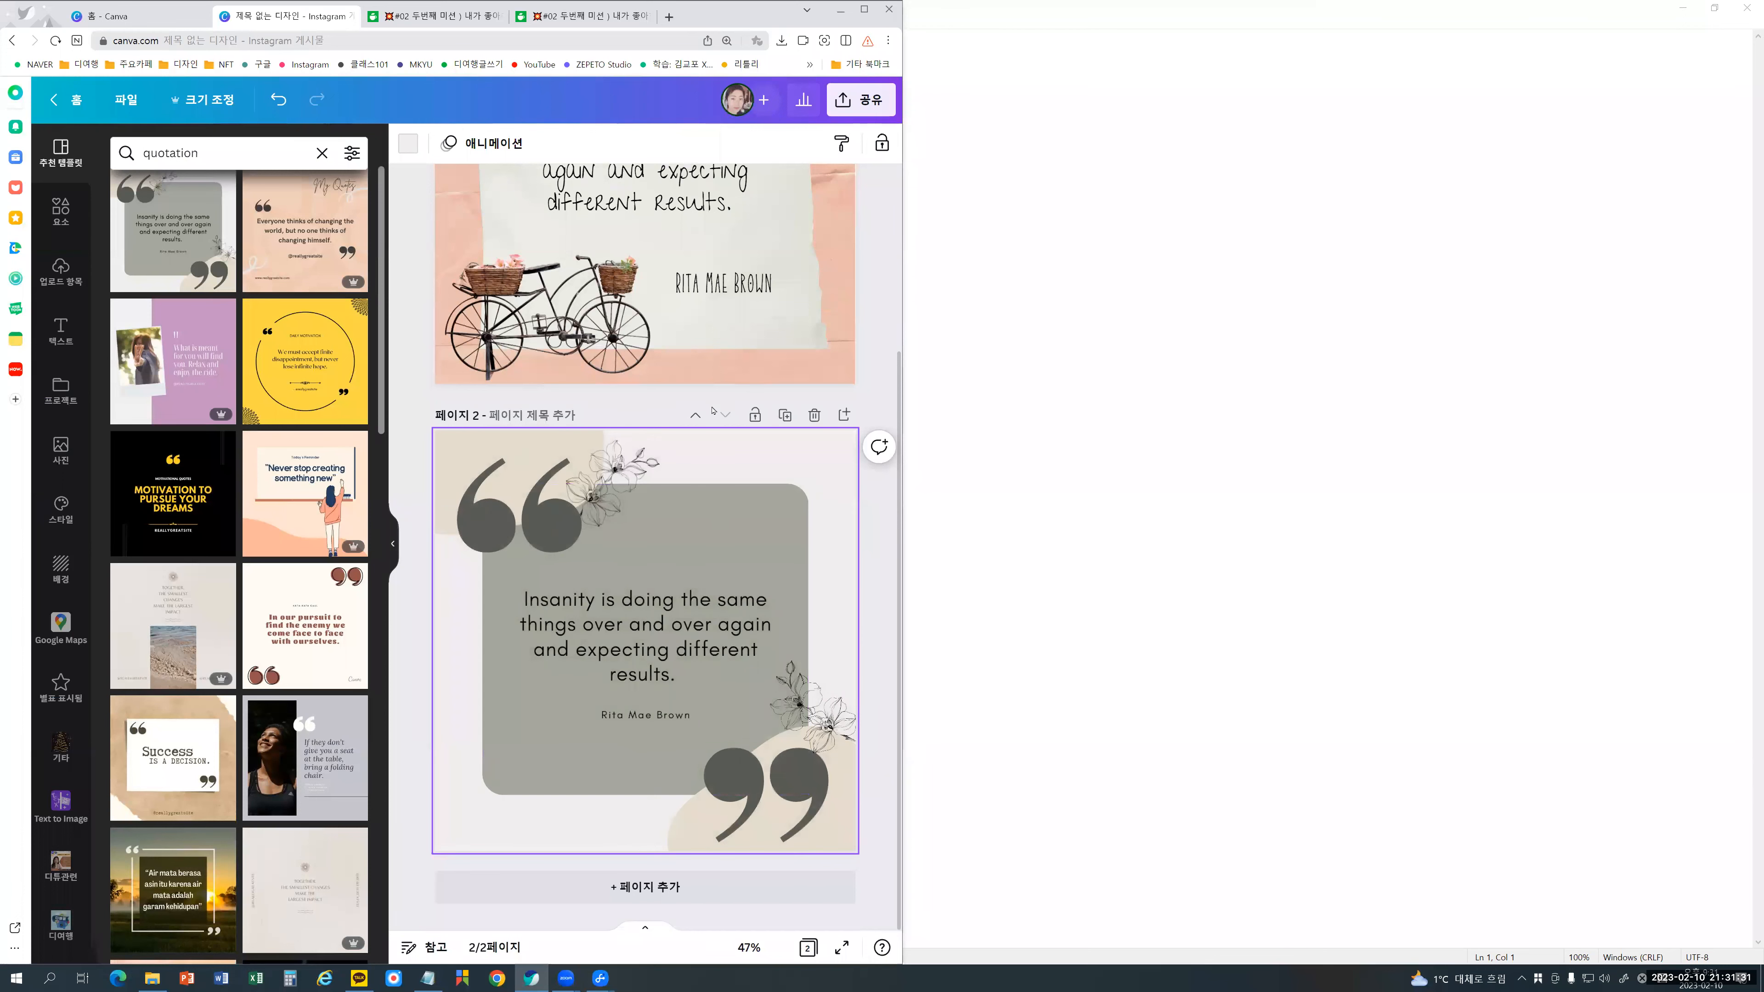
{"action": "scroll", "coordinate": [713, 409], "scroll_direction": "up", "scroll_amount": 3}
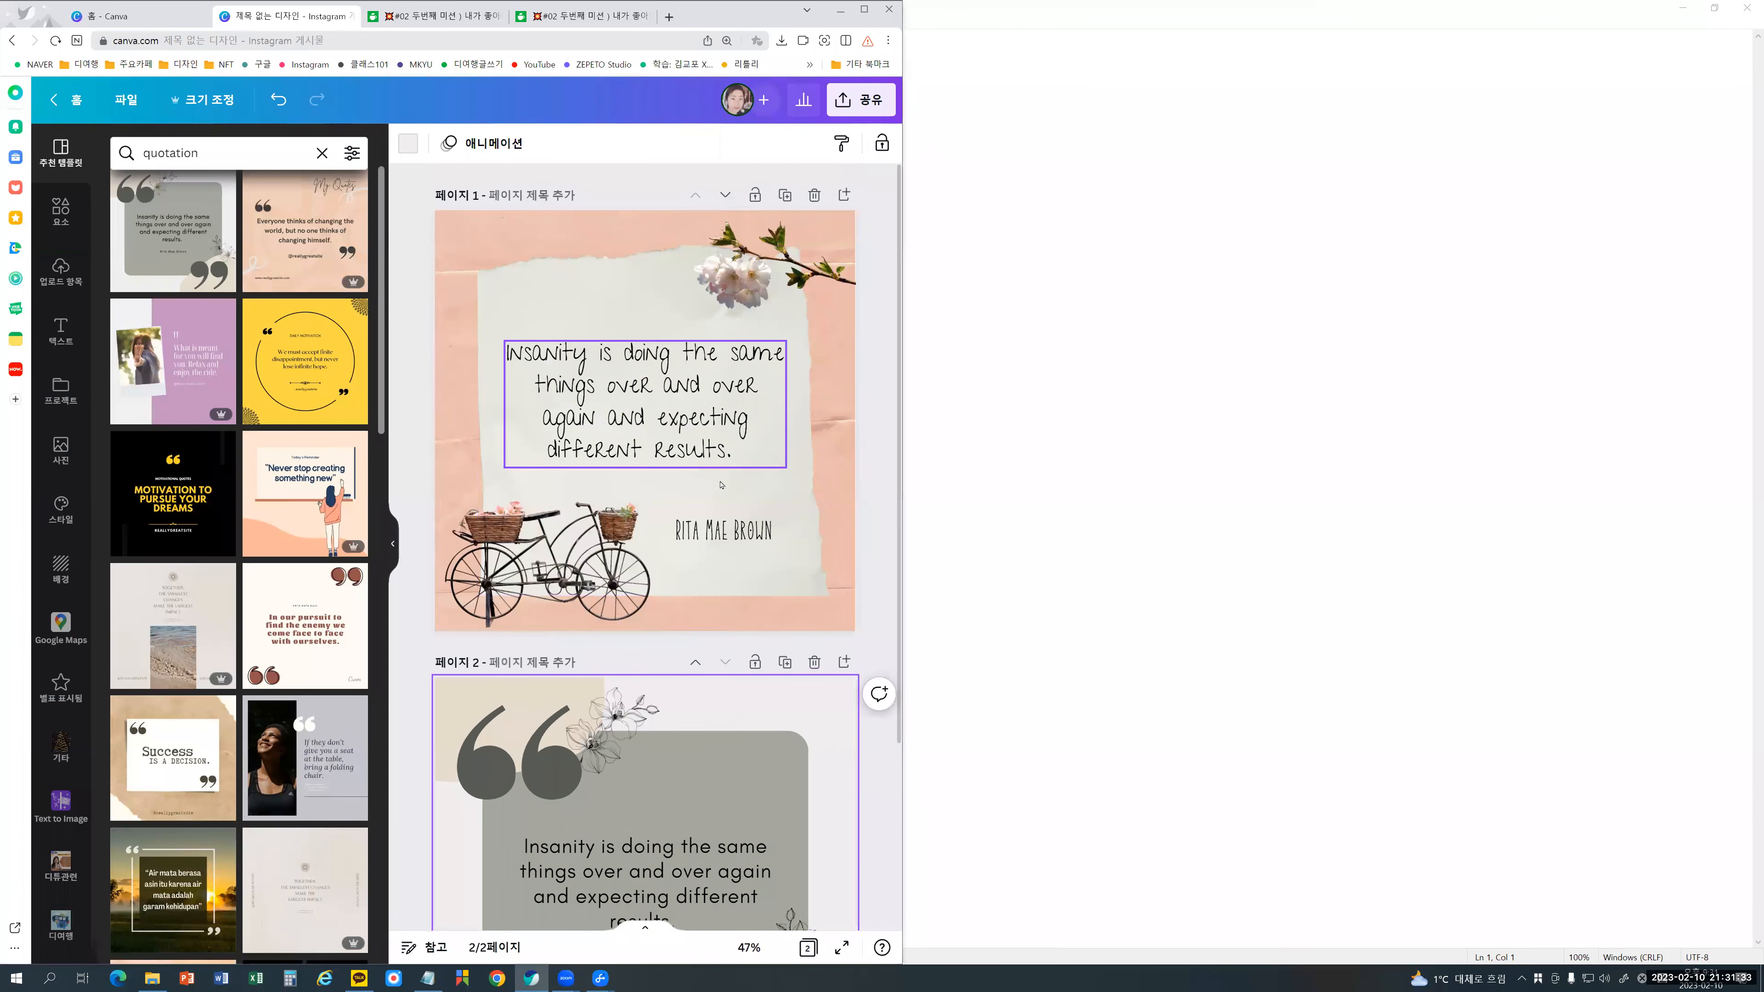
{"action": "scroll", "coordinate": [720, 476], "scroll_direction": "down", "scroll_amount": 3}
{"action": "scroll", "coordinate": [720, 482], "scroll_direction": "up", "scroll_amount": 3}
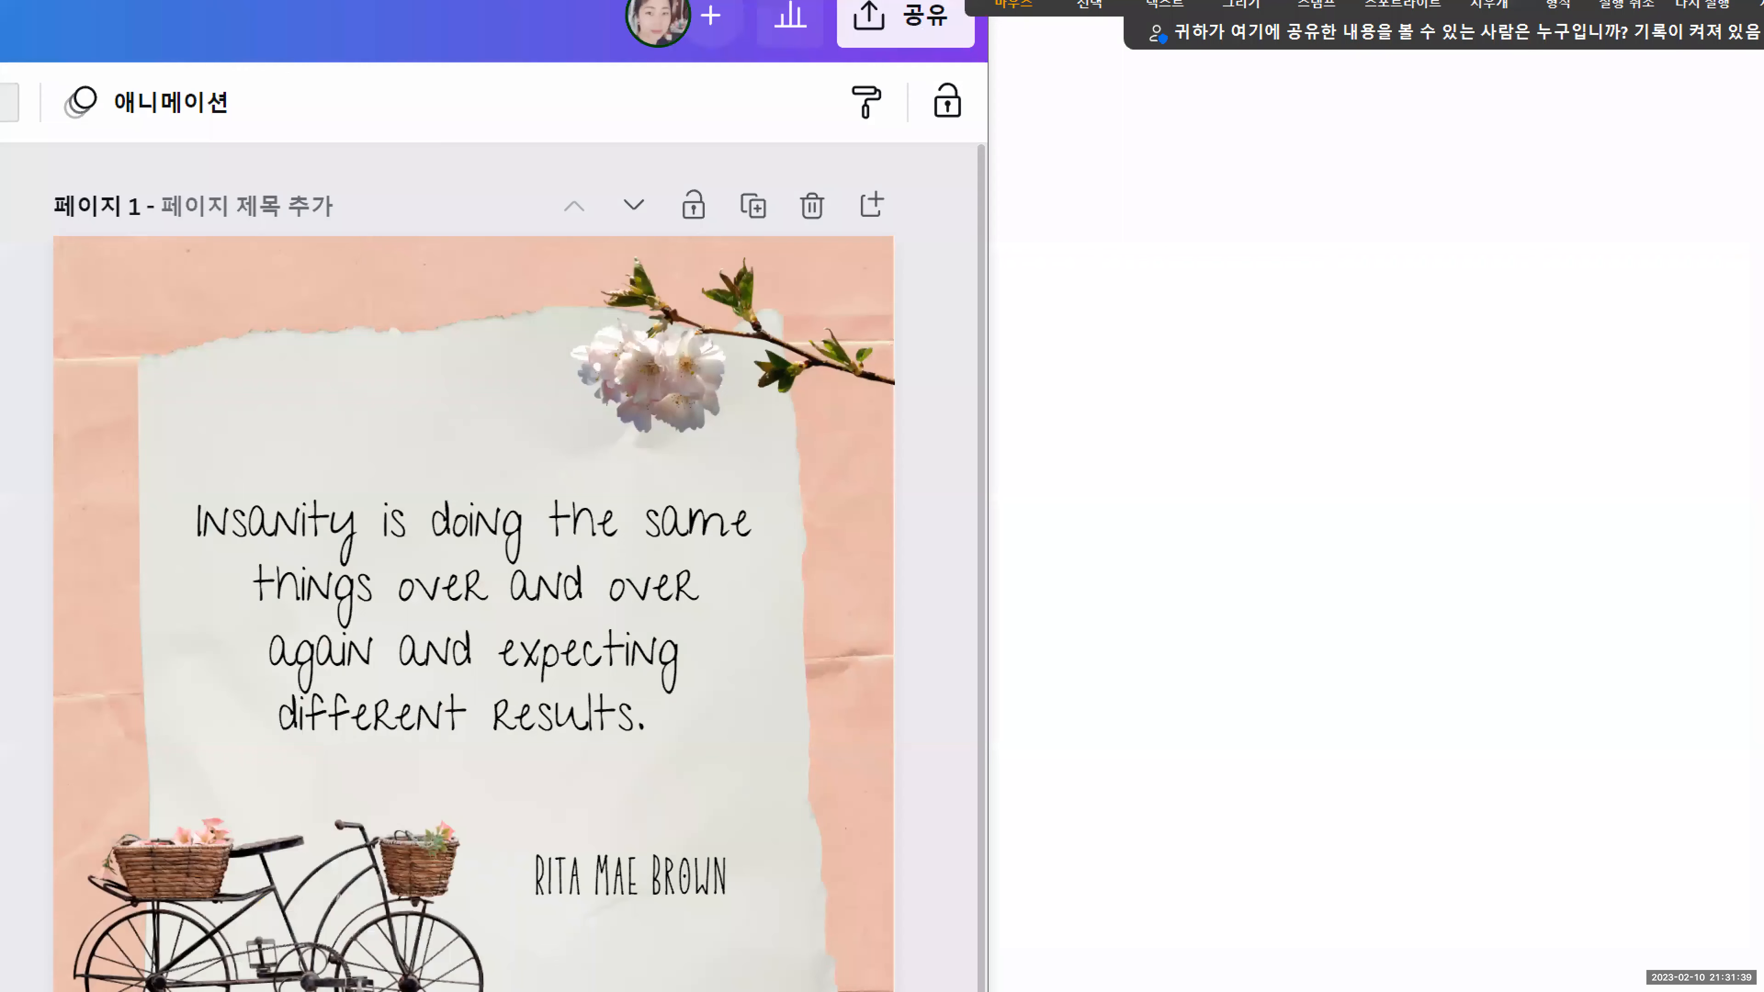
Step: Magnify page 1's controls and circle the move up, move down, lock, duplicate, delete and add page icons in red pen
{"action": "mouse_move", "coordinate": [670, 234]}
{"action": "left_mouse_down"}
{"action": "mouse_move", "coordinate": [149, 255]}
{"action": "mouse_move", "coordinate": [92, 664]}
{"action": "mouse_move", "coordinate": [114, 933]}
{"action": "mouse_move", "coordinate": [480, 976]}
{"action": "mouse_move", "coordinate": [784, 936]}
{"action": "mouse_move", "coordinate": [788, 354]}
{"action": "mouse_move", "coordinate": [707, 254]}
{"action": "mouse_move", "coordinate": [576, 226]}
{"action": "mouse_move", "coordinate": [855, 233]}
{"action": "mouse_move", "coordinate": [931, 180]}
{"action": "mouse_move", "coordinate": [821, 149]}
{"action": "mouse_move", "coordinate": [564, 158]}
{"action": "mouse_move", "coordinate": [517, 221]}
{"action": "mouse_move", "coordinate": [576, 228]}
{"action": "left_mouse_up"}
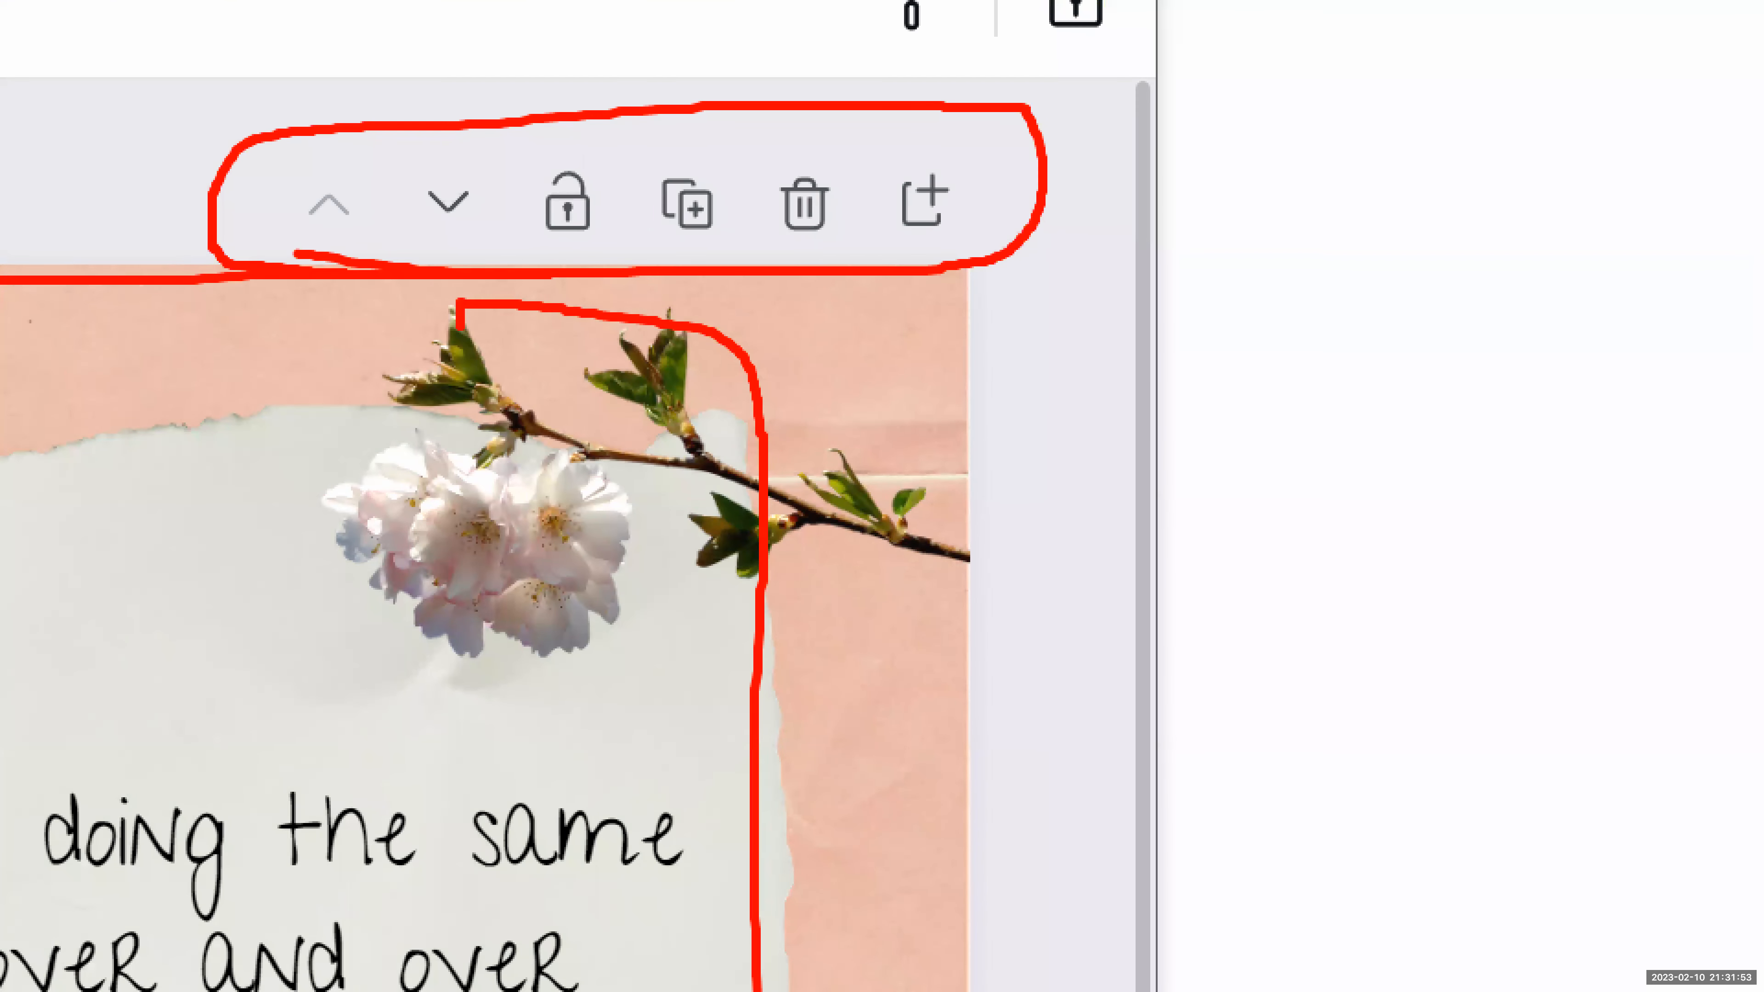
{"action": "mouse_move", "coordinate": [346, 252]}
{"action": "left_mouse_down"}
{"action": "mouse_move", "coordinate": [271, 226]}
{"action": "mouse_move", "coordinate": [270, 181]}
{"action": "mouse_move", "coordinate": [364, 183]}
{"action": "mouse_move", "coordinate": [368, 259]}
{"action": "left_mouse_up"}
{"action": "mouse_move", "coordinate": [407, 161]}
{"action": "left_mouse_down"}
{"action": "mouse_move", "coordinate": [395, 251]}
{"action": "mouse_move", "coordinate": [439, 261]}
{"action": "mouse_move", "coordinate": [492, 231]}
{"action": "mouse_move", "coordinate": [458, 155]}
{"action": "mouse_move", "coordinate": [409, 164]}
{"action": "left_mouse_up"}
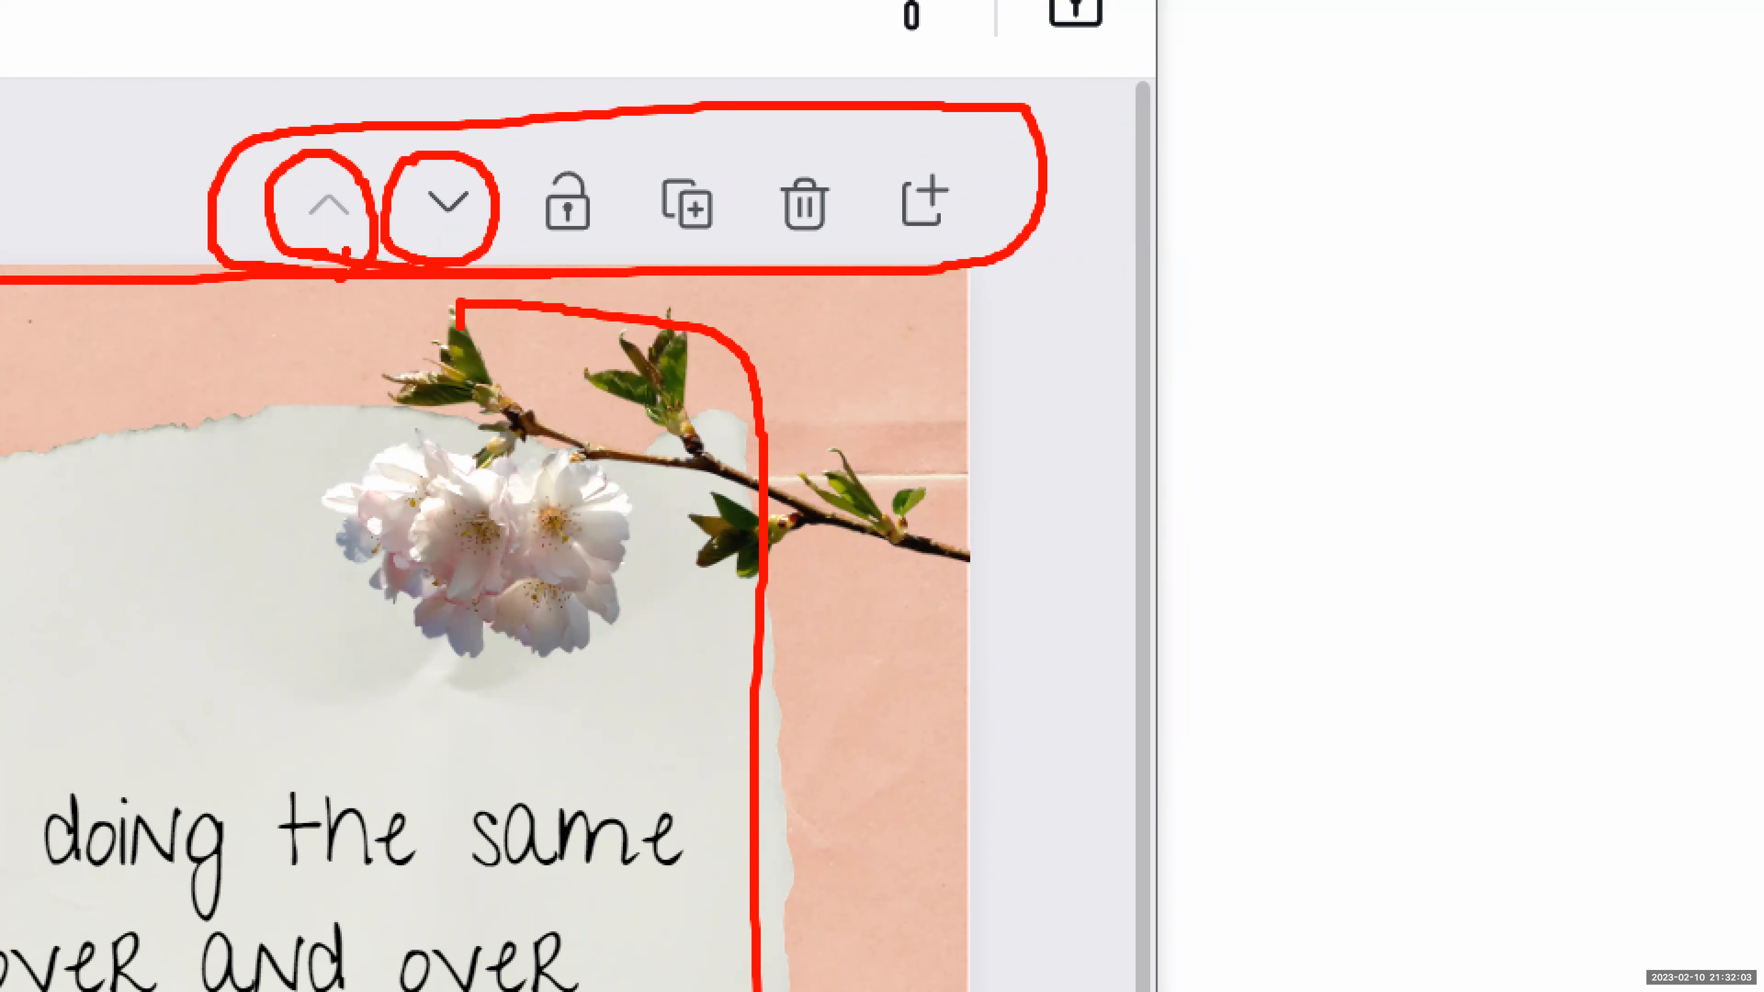
{"action": "mouse_move", "coordinate": [602, 239]}
{"action": "left_mouse_down"}
{"action": "mouse_move", "coordinate": [524, 207]}
{"action": "mouse_move", "coordinate": [518, 167]}
{"action": "mouse_move", "coordinate": [604, 144]}
{"action": "mouse_move", "coordinate": [583, 252]}
{"action": "left_mouse_up"}
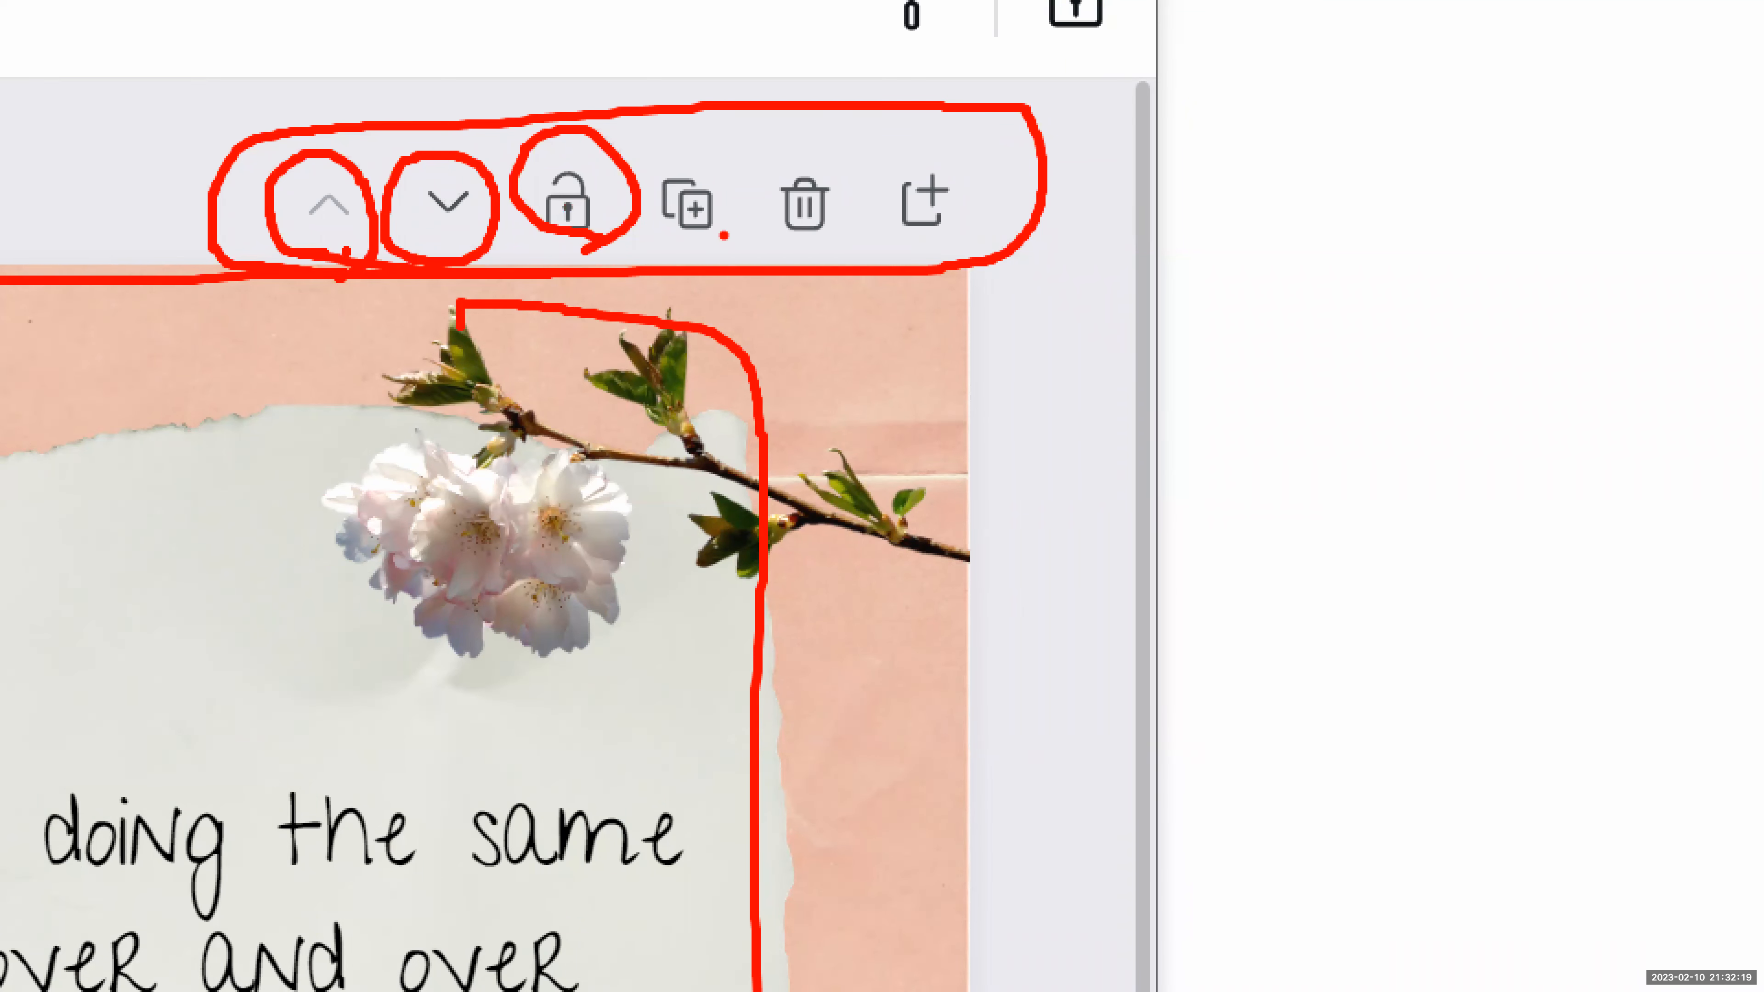
{"action": "mouse_move", "coordinate": [652, 236]}
{"action": "left_mouse_down"}
{"action": "mouse_move", "coordinate": [686, 255]}
{"action": "mouse_move", "coordinate": [752, 240]}
{"action": "mouse_move", "coordinate": [708, 133]}
{"action": "mouse_move", "coordinate": [656, 144]}
{"action": "mouse_move", "coordinate": [644, 247]}
{"action": "left_mouse_up"}
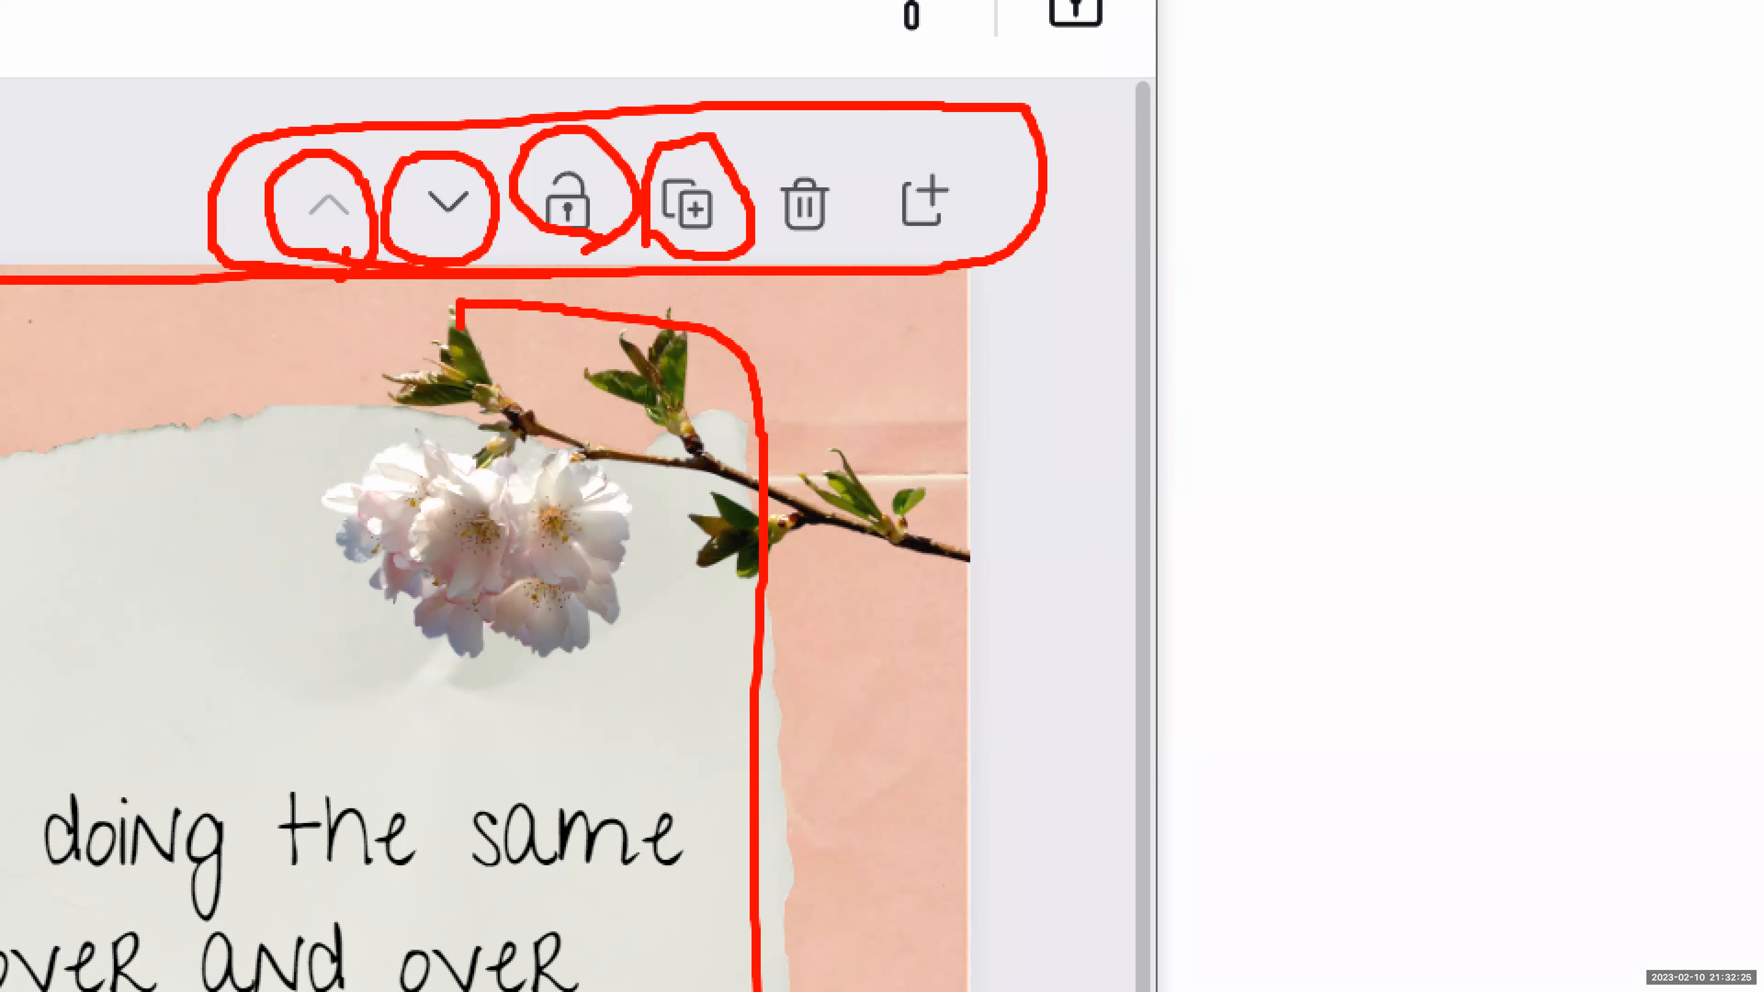
{"action": "mouse_move", "coordinate": [814, 242]}
{"action": "left_mouse_down"}
{"action": "mouse_move", "coordinate": [773, 193]}
{"action": "mouse_move", "coordinate": [813, 151]}
{"action": "mouse_move", "coordinate": [871, 201]}
{"action": "mouse_move", "coordinate": [860, 237]}
{"action": "mouse_move", "coordinate": [823, 249]}
{"action": "left_mouse_up"}
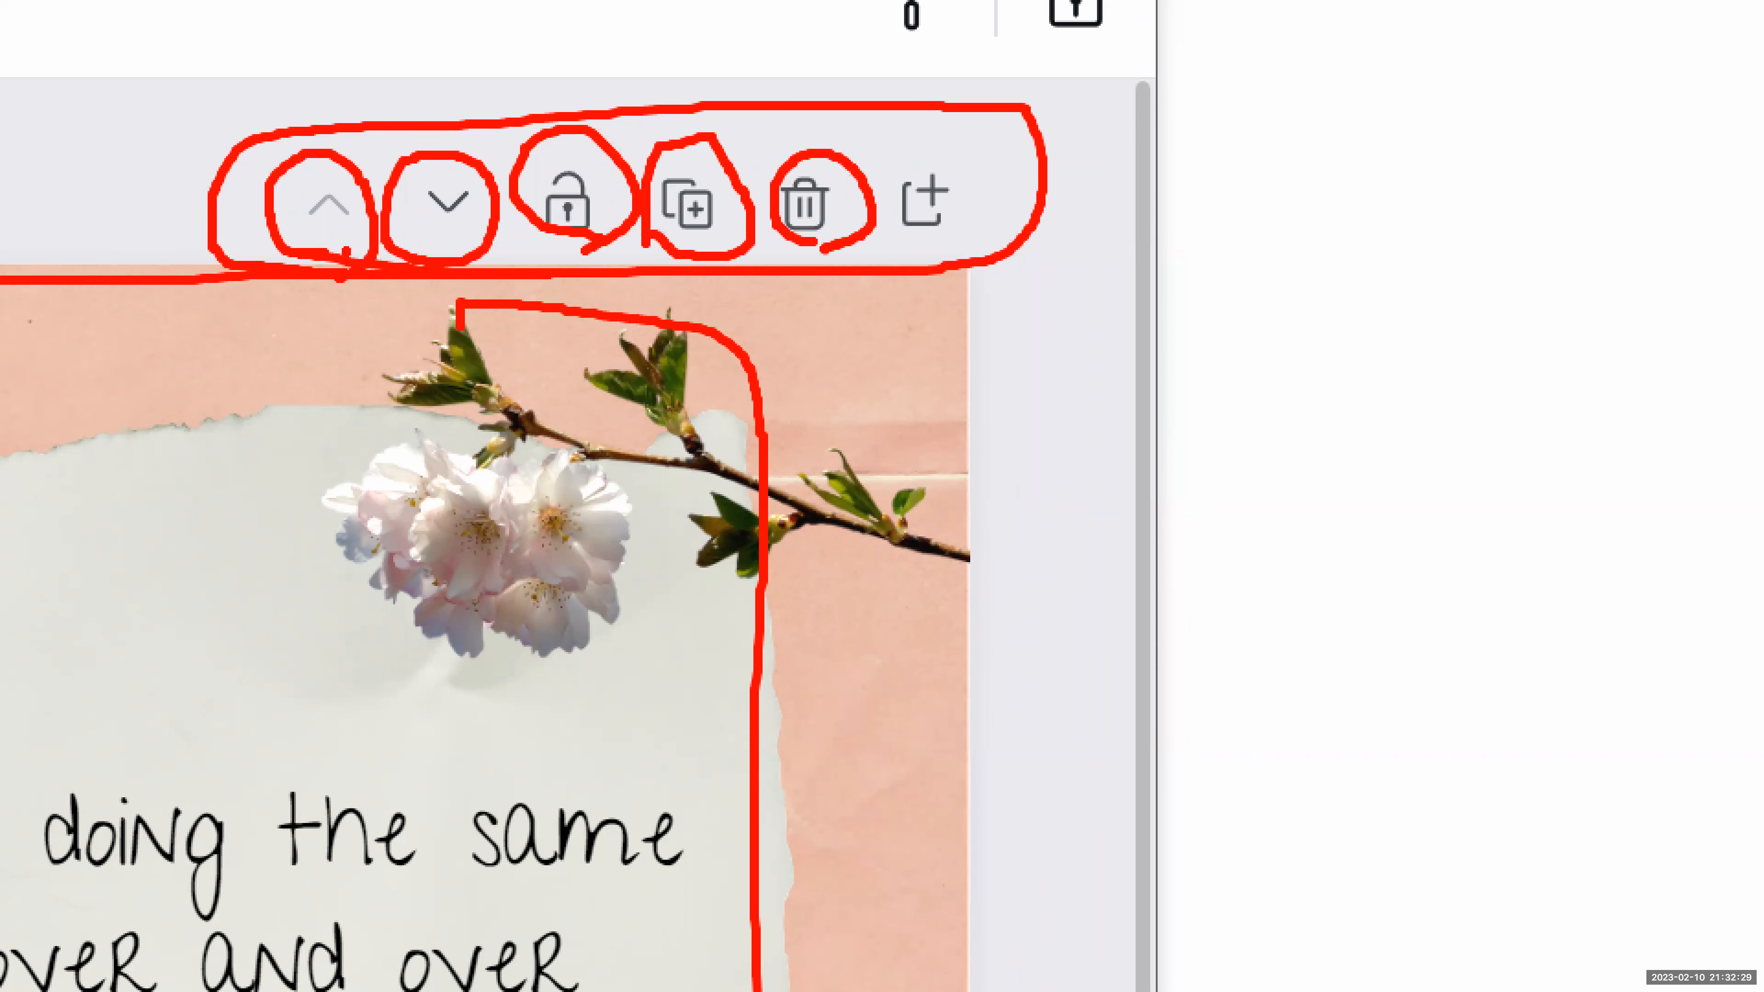
{"action": "mouse_move", "coordinate": [963, 240]}
{"action": "left_mouse_down"}
{"action": "mouse_move", "coordinate": [892, 219]}
{"action": "mouse_move", "coordinate": [879, 157]}
{"action": "mouse_move", "coordinate": [966, 148]}
{"action": "mouse_move", "coordinate": [991, 191]}
{"action": "mouse_move", "coordinate": [975, 234]}
{"action": "mouse_move", "coordinate": [1003, 256]}
{"action": "mouse_move", "coordinate": [1030, 367]}
{"action": "mouse_move", "coordinate": [985, 430]}
{"action": "left_mouse_up"}
{"action": "mouse_move", "coordinate": [1000, 344]}
{"action": "left_mouse_down"}
{"action": "mouse_move", "coordinate": [1033, 446]}
{"action": "mouse_move", "coordinate": [1043, 394]}
{"action": "mouse_move", "coordinate": [1035, 457]}
{"action": "left_mouse_up"}
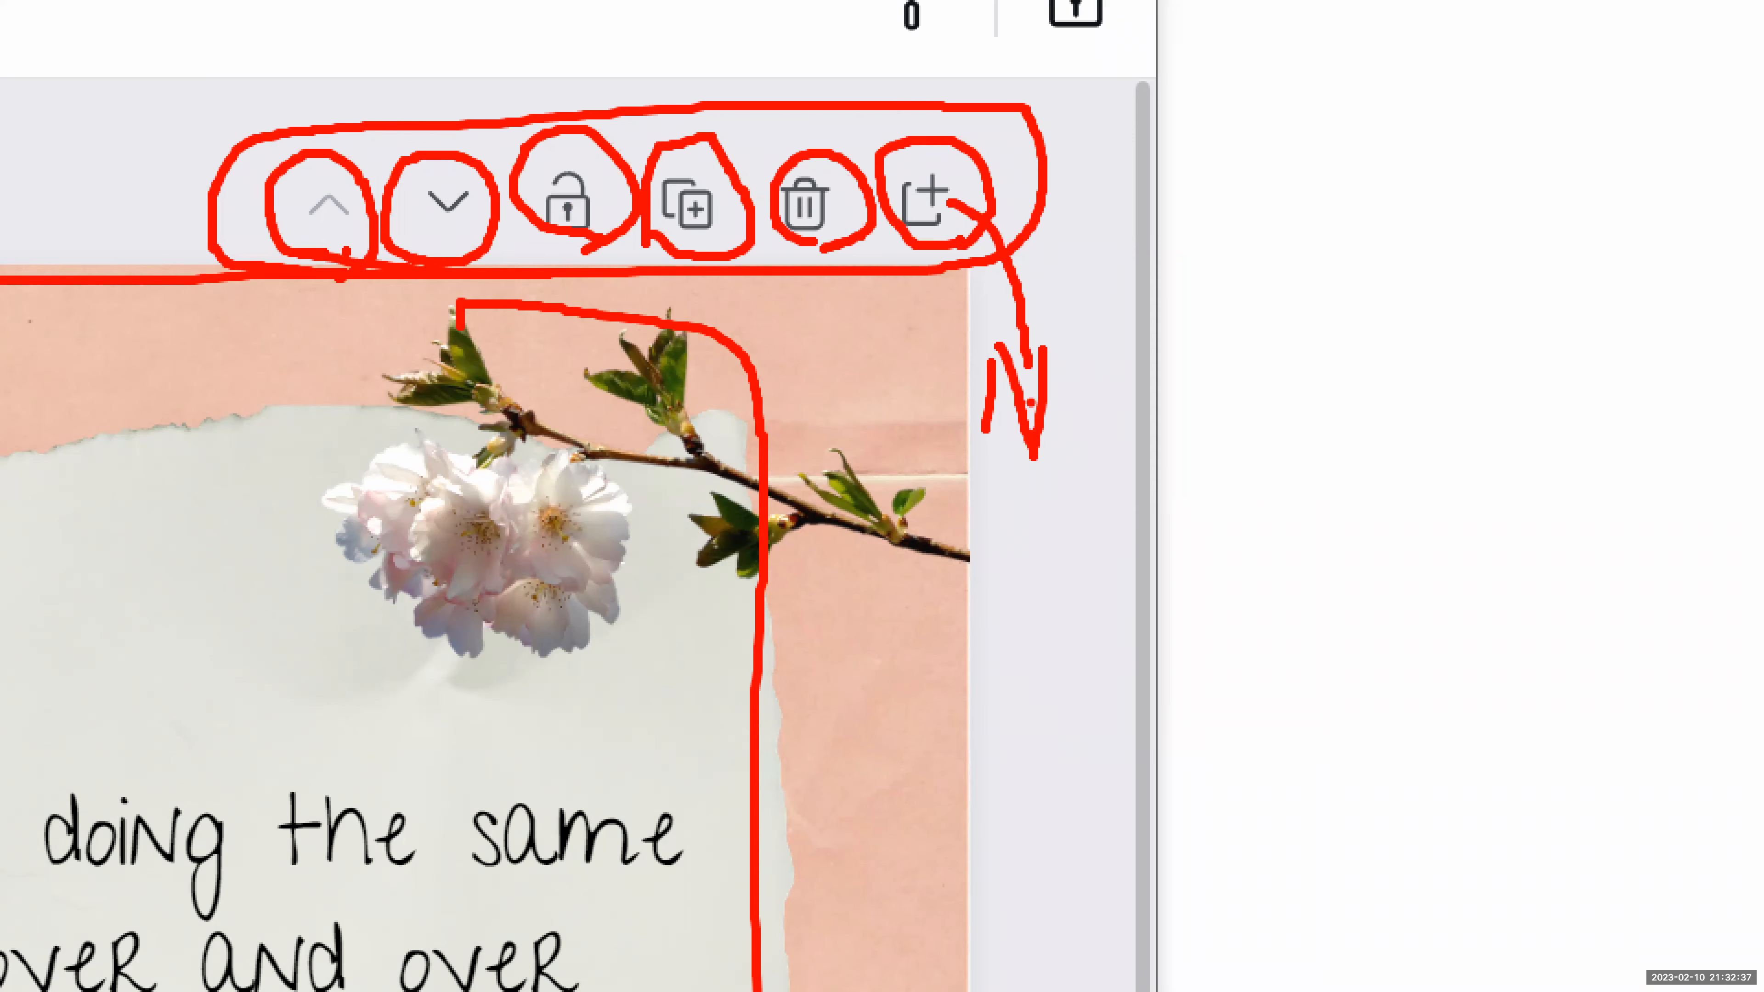
{"action": "key", "text": "Escape"}
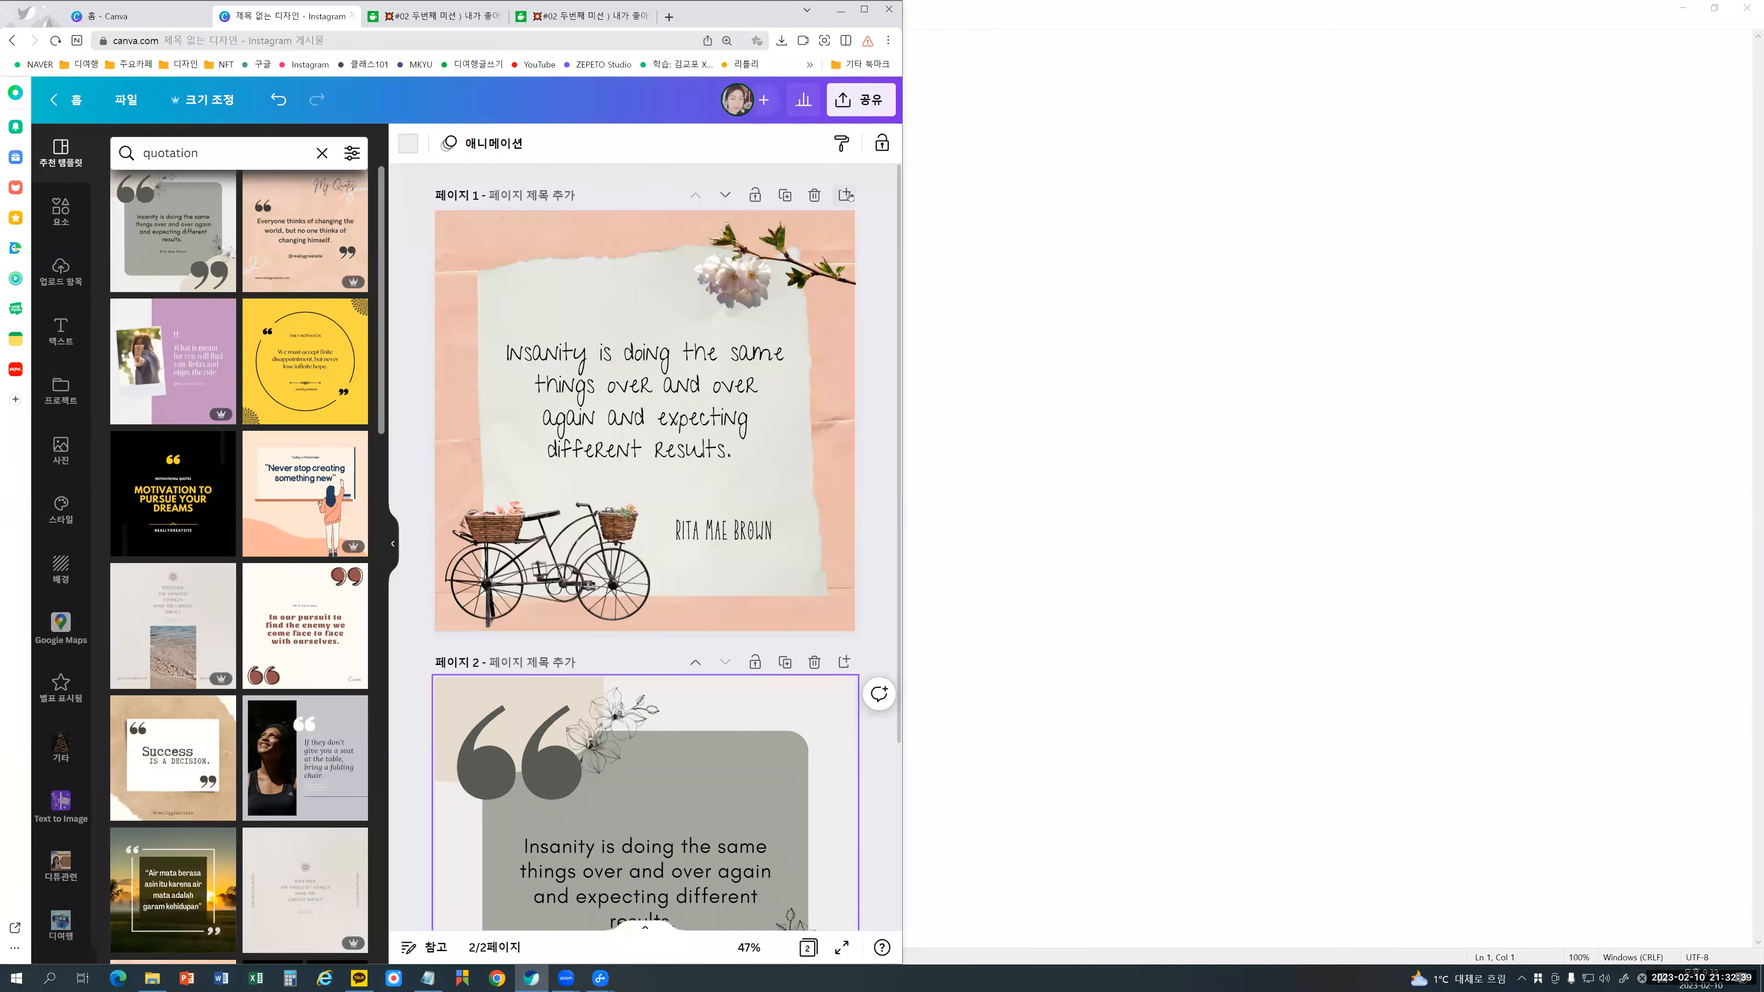
Step: Demonstrate adding a blank page after page 1 and deleting it again
{"action": "left_click", "coordinate": [846, 195]}
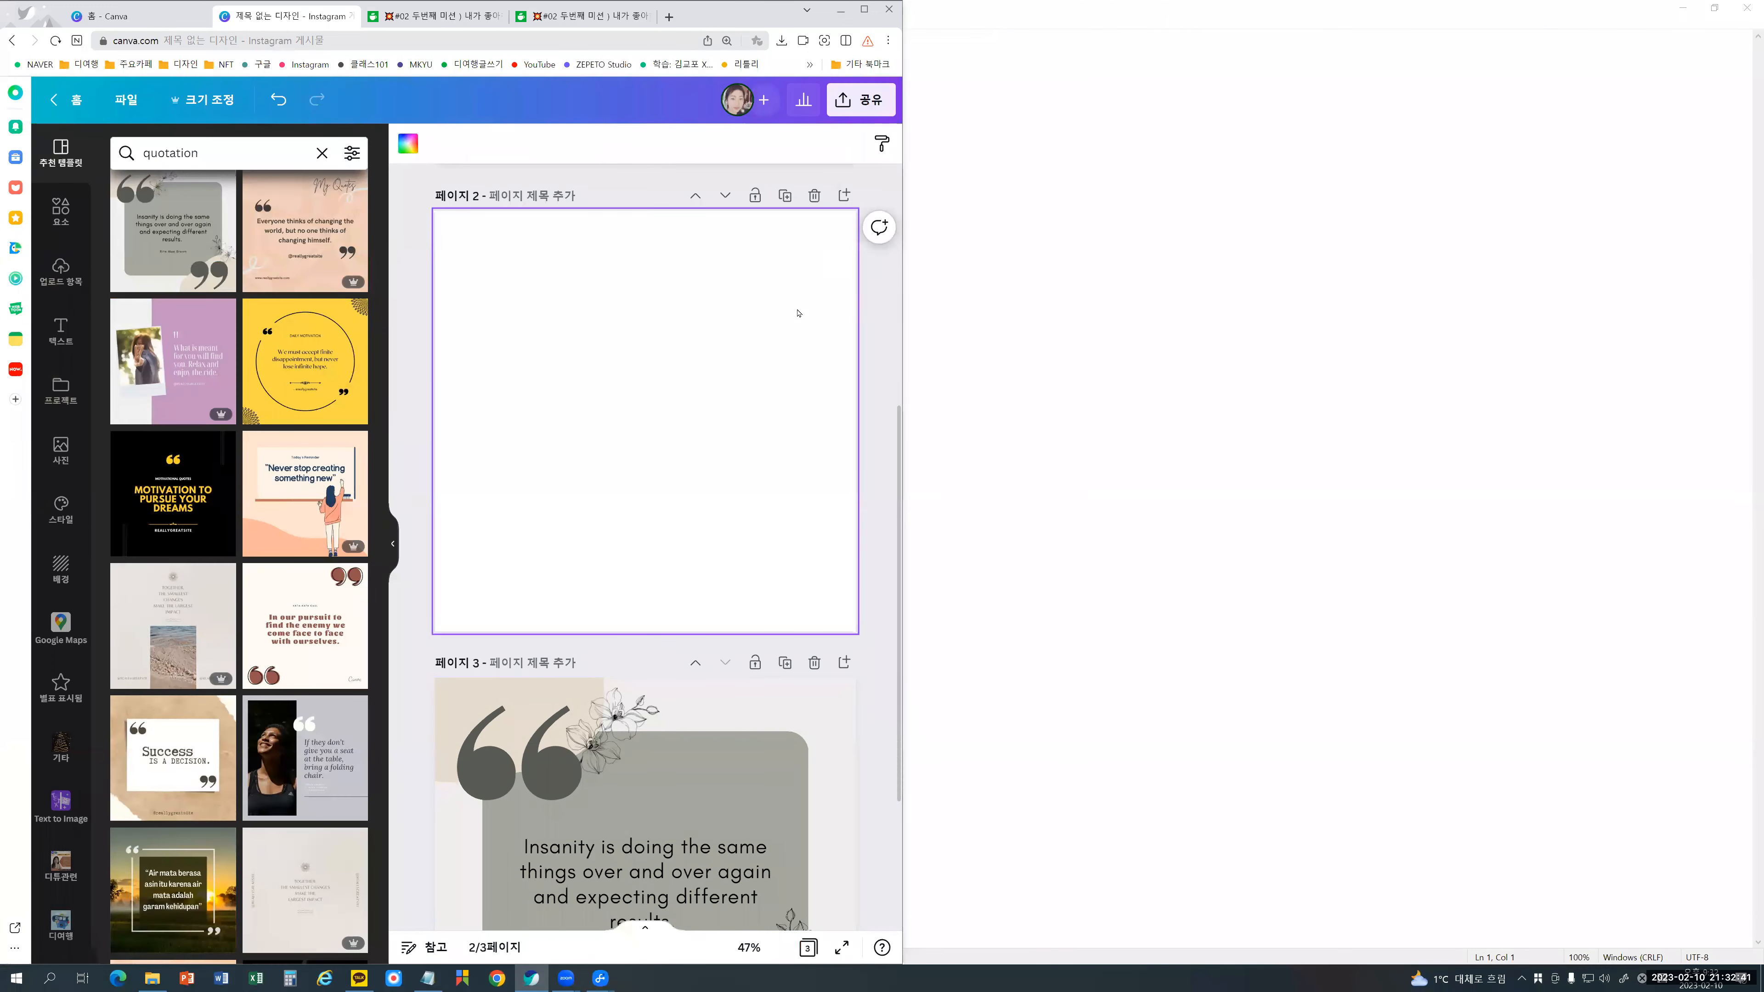
{"action": "left_click", "coordinate": [815, 196]}
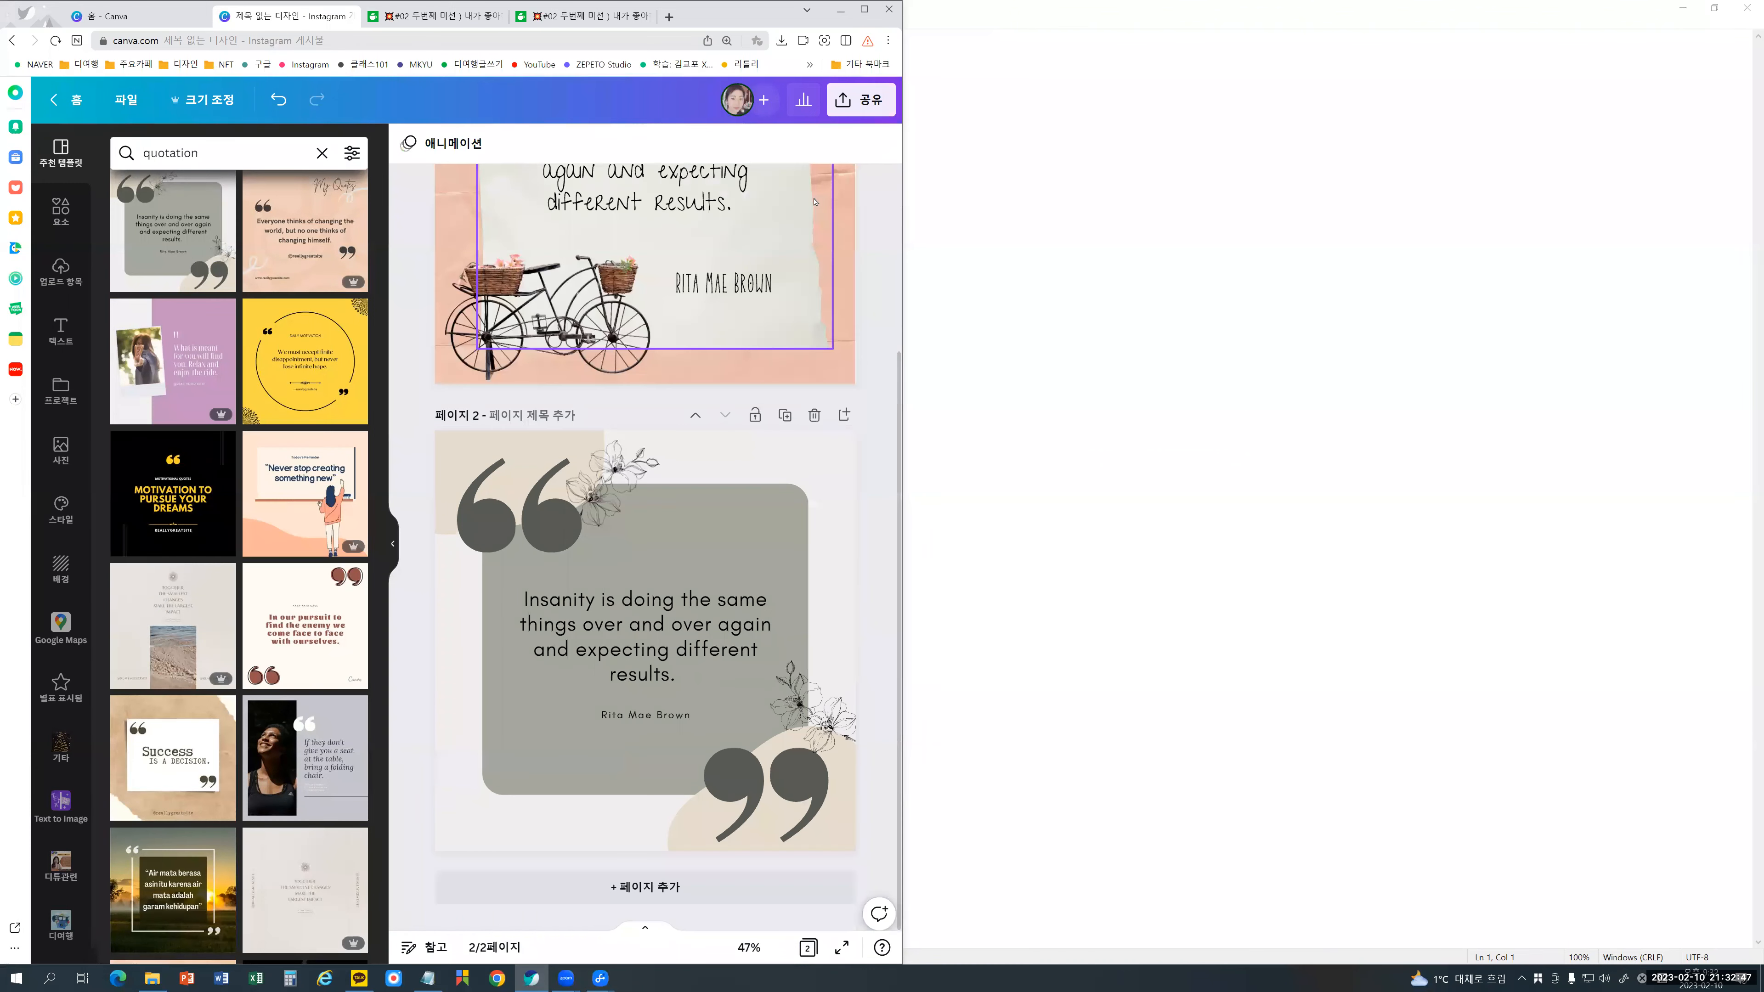
{"action": "scroll", "coordinate": [814, 202], "scroll_direction": "up", "scroll_amount": 3}
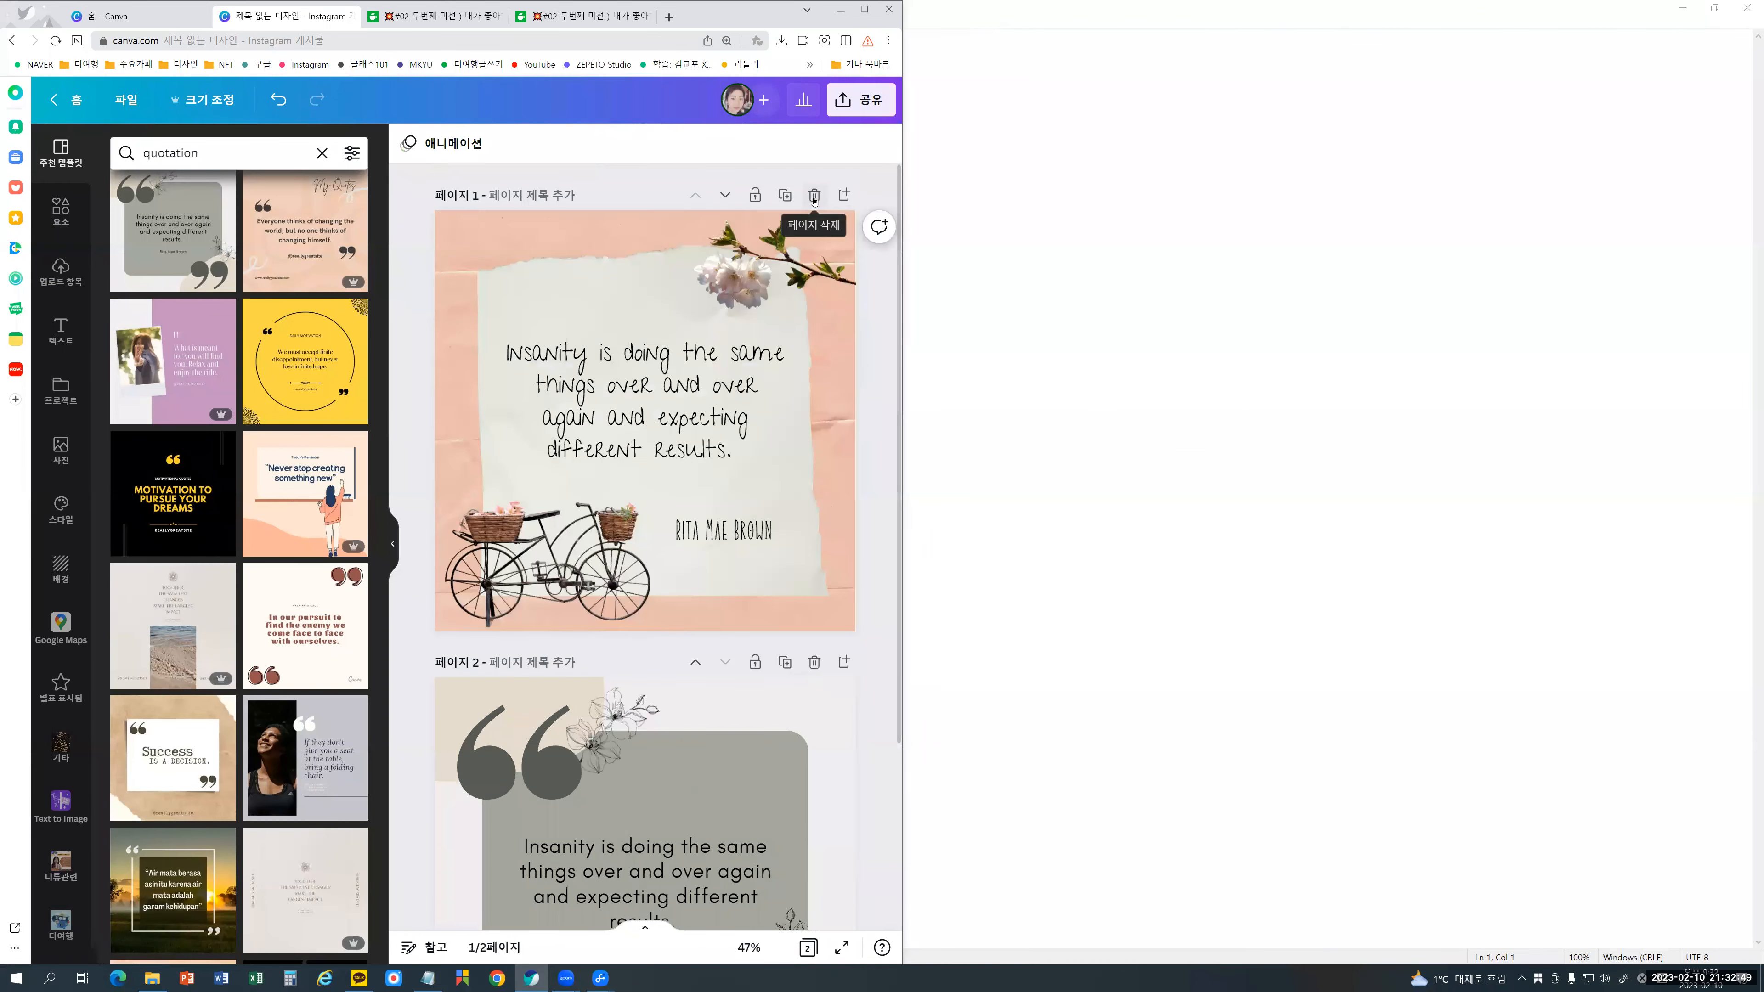
Step: Move the bicycle page below the grey quotation-mark page and select the quote text on page 1
{"action": "left_click", "coordinate": [725, 196]}
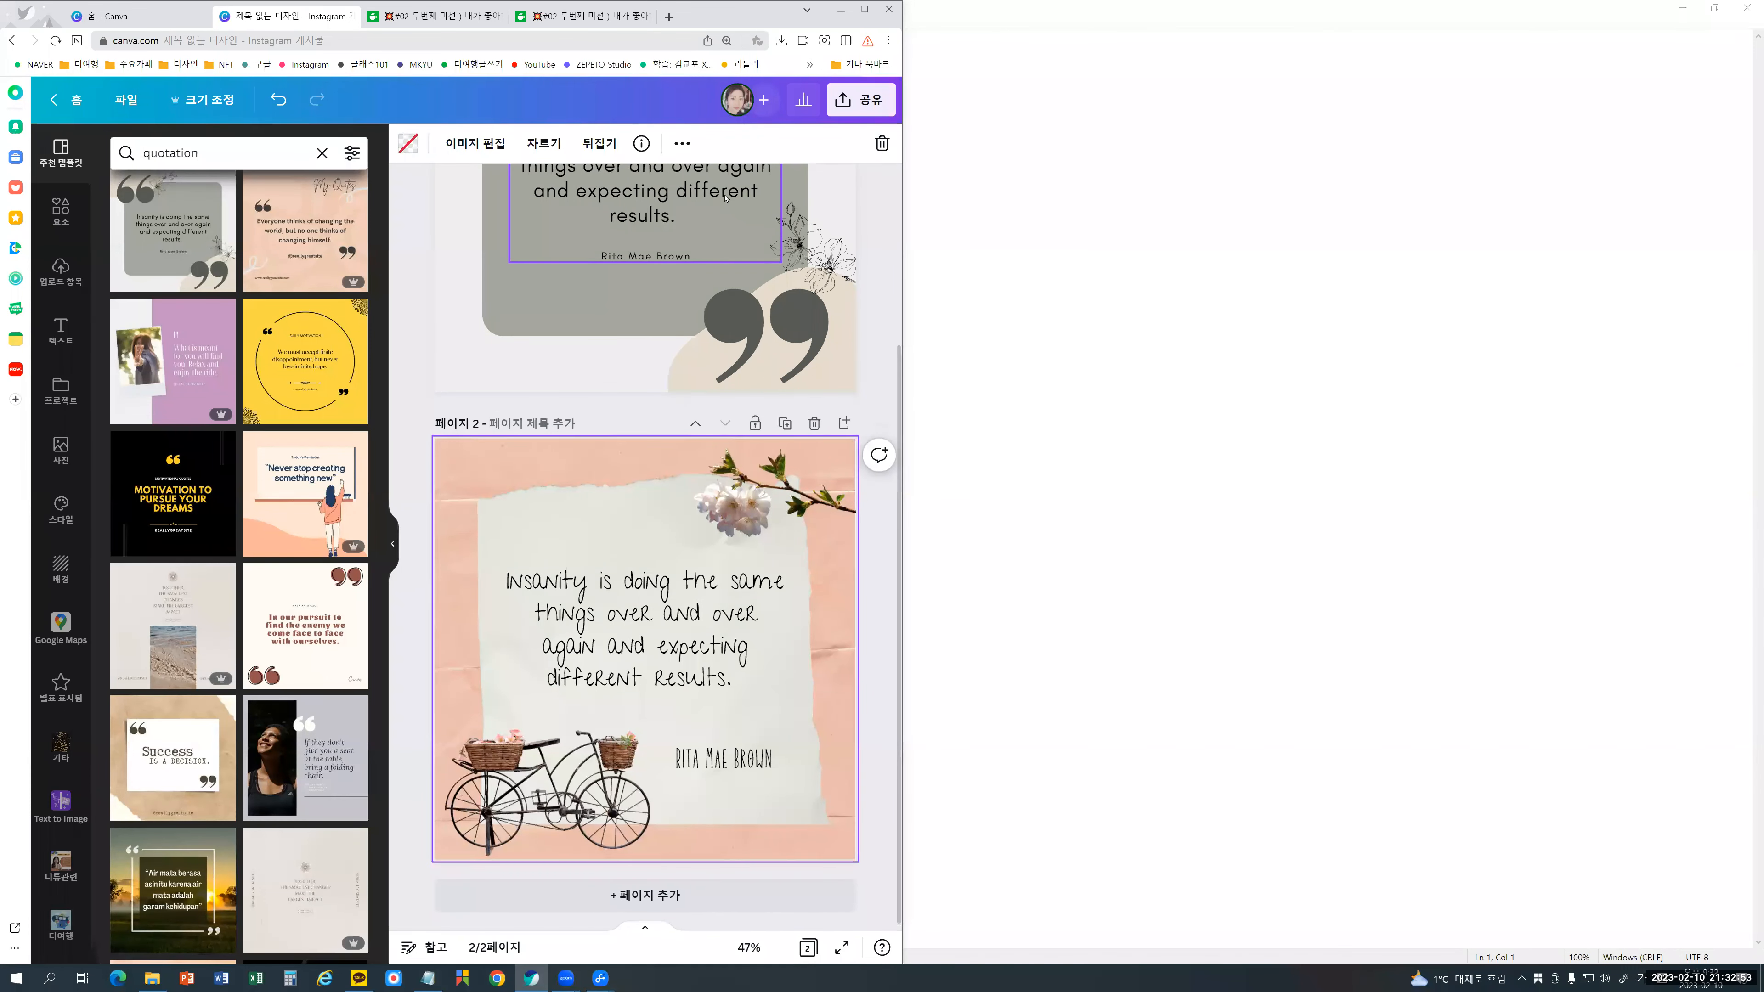
{"action": "scroll", "coordinate": [725, 198], "scroll_direction": "up", "scroll_amount": 3}
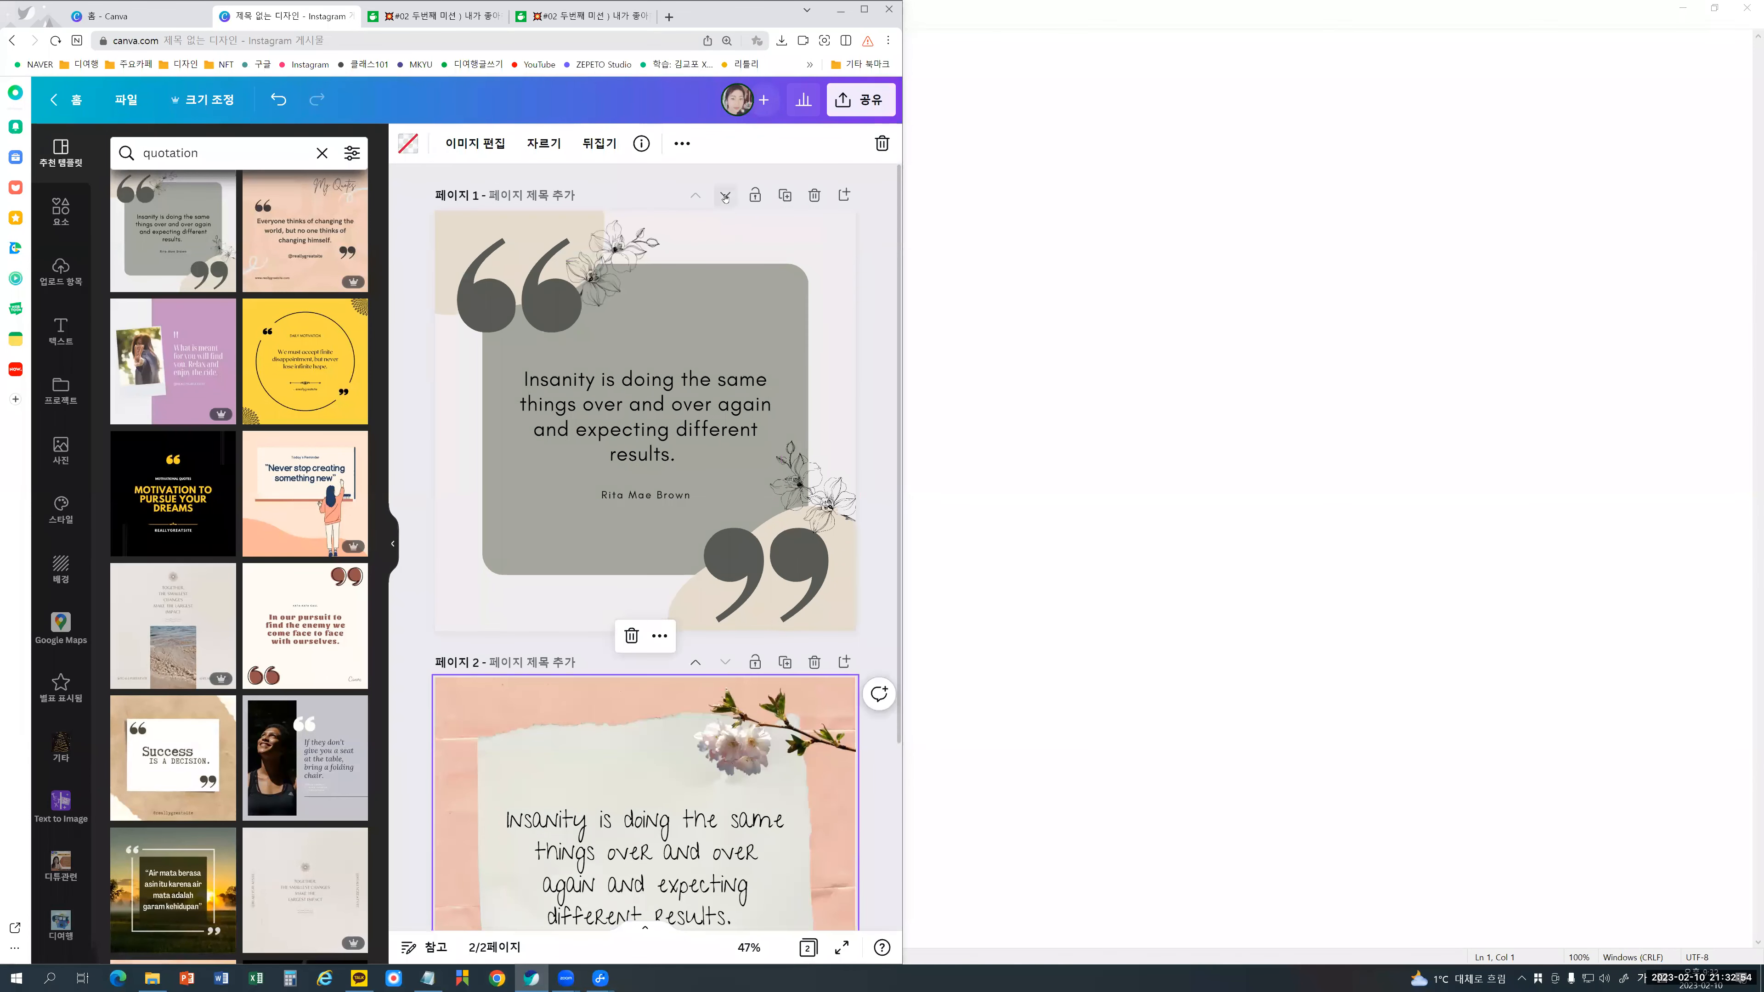
{"action": "left_click", "coordinate": [548, 401]}
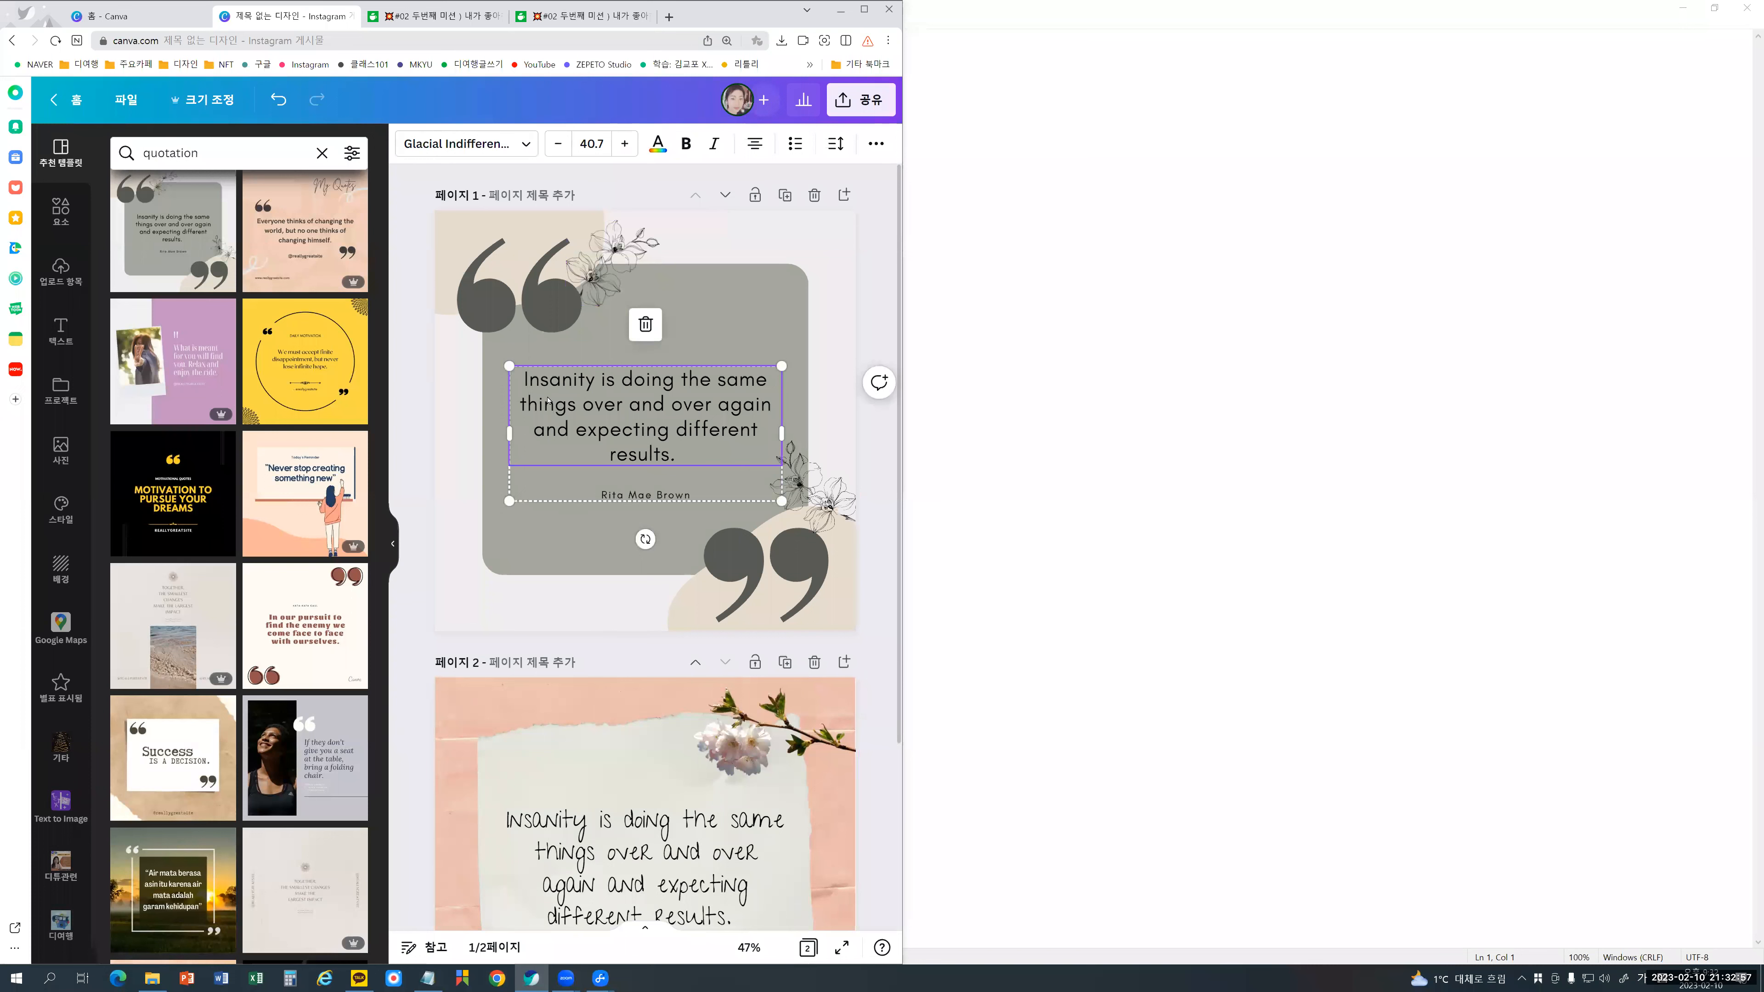
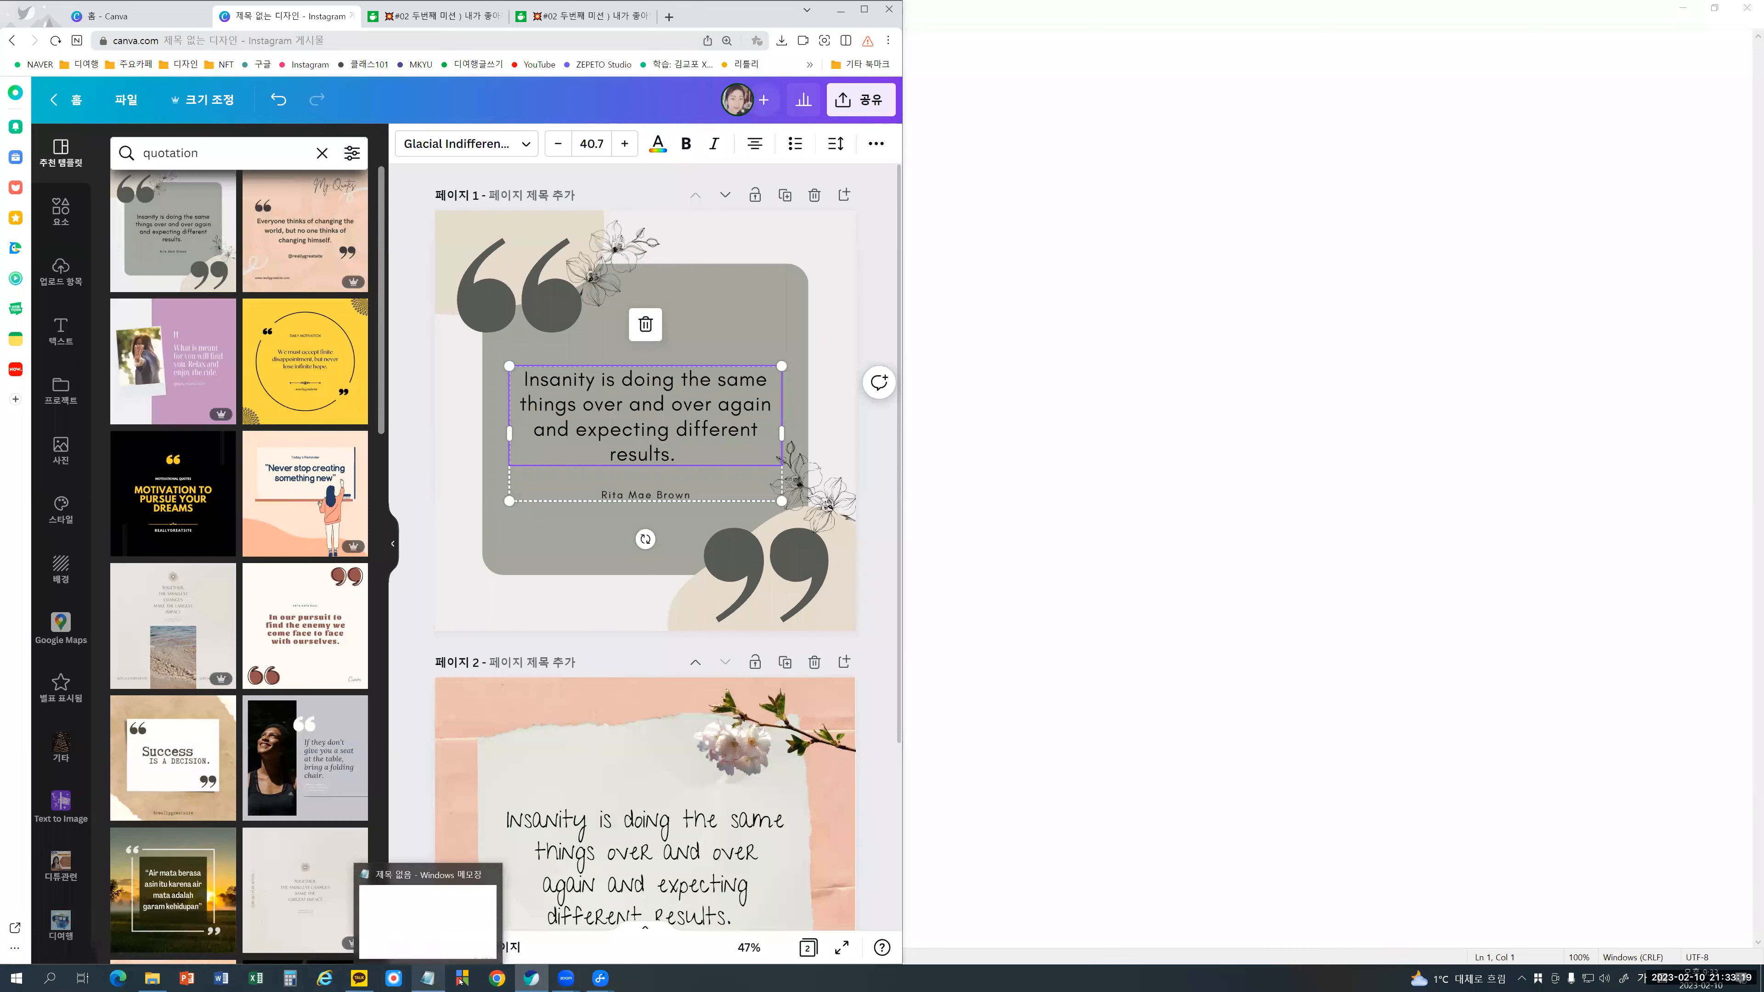
Step: Switch to the second mission's Naver Cafe post and view its sunset example image with the Korean quote
{"action": "mouse_move", "coordinate": [546, 982]}
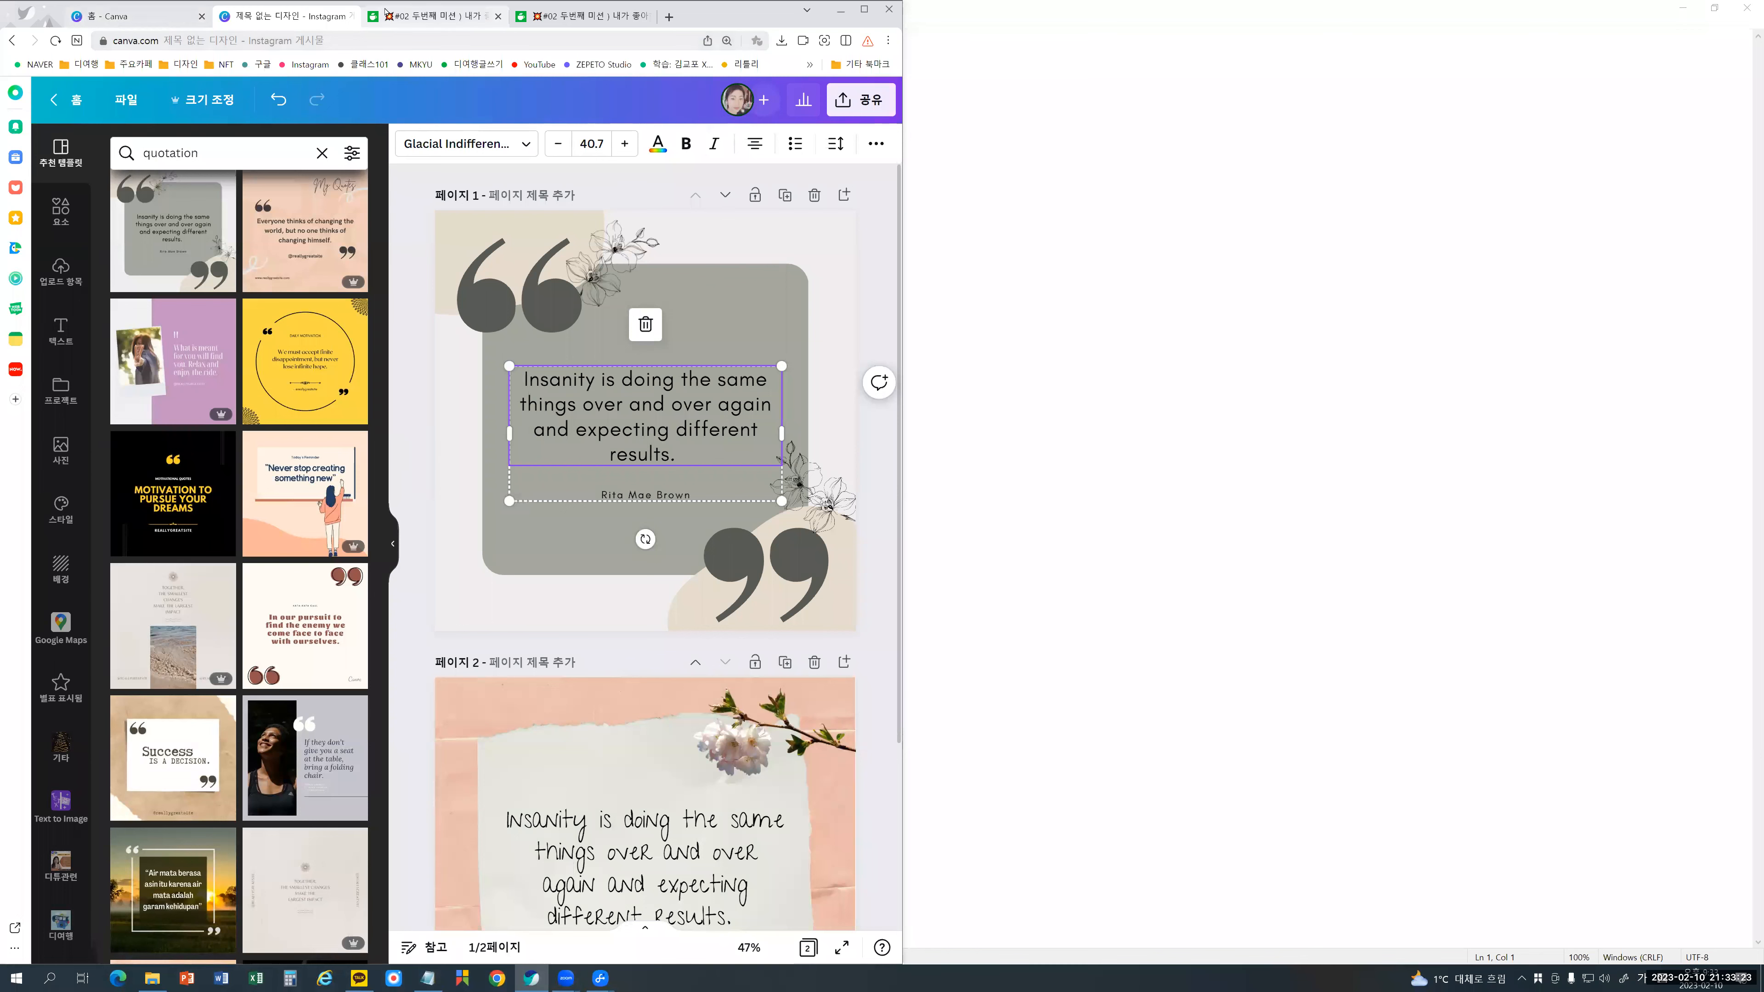
{"action": "left_click", "coordinate": [456, 18]}
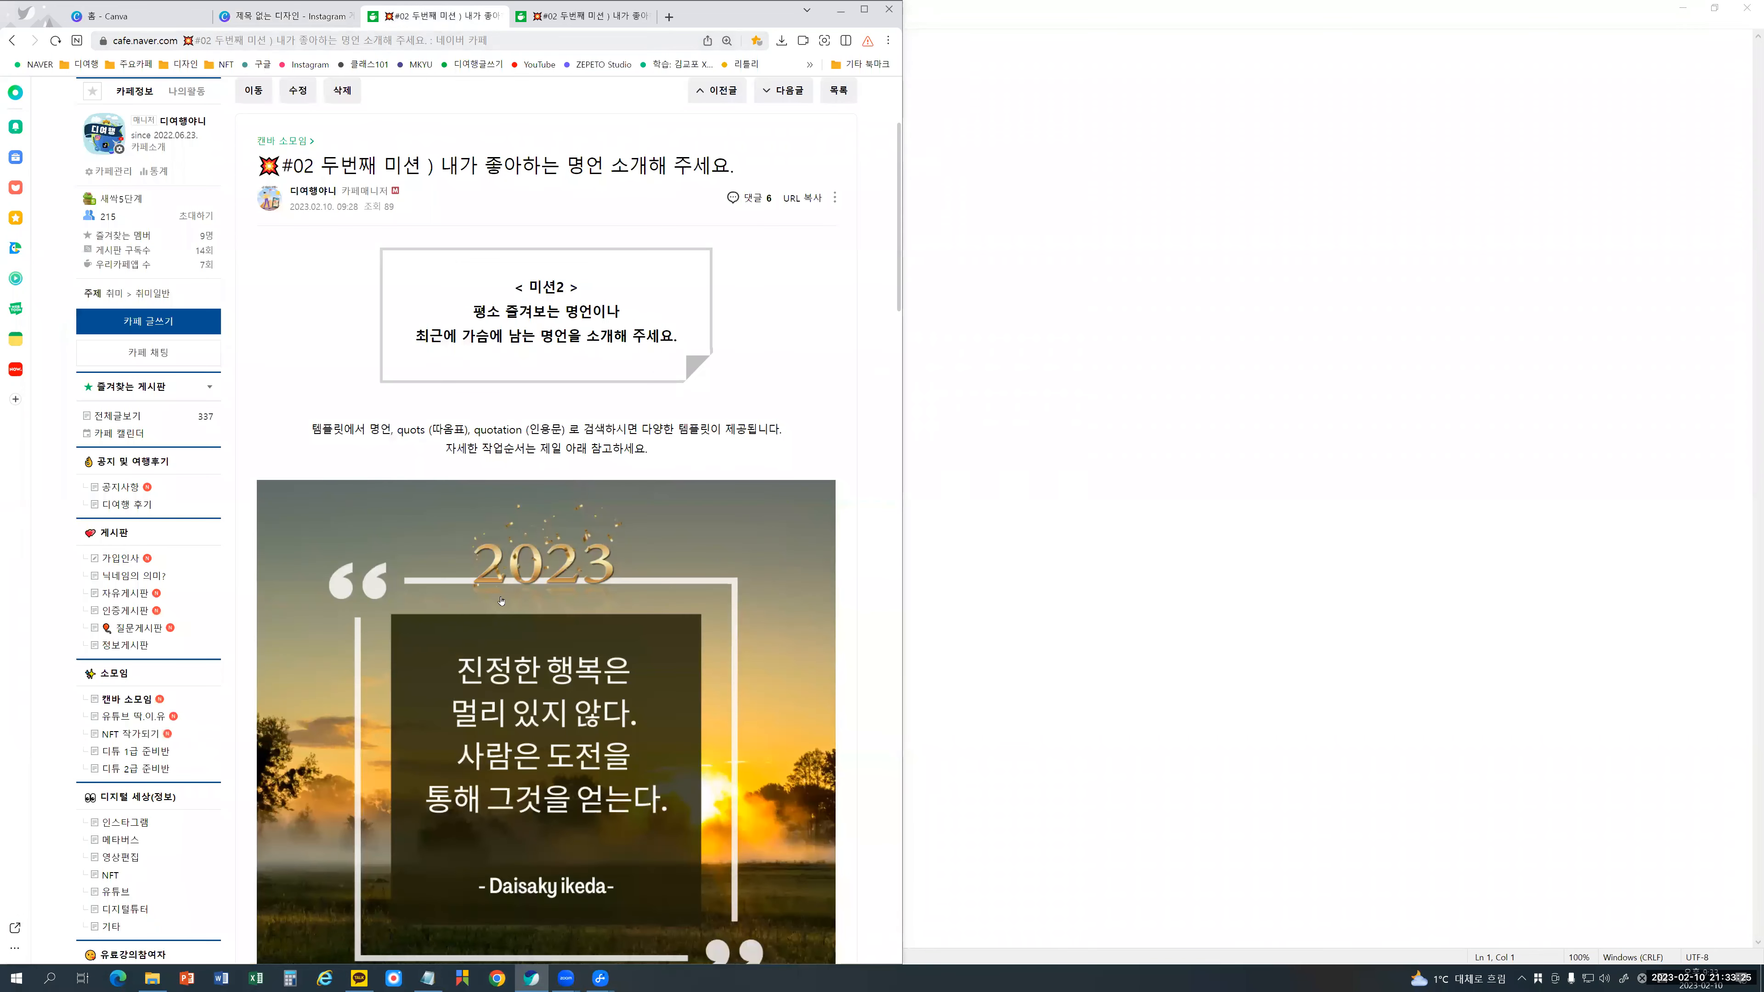
{"action": "scroll", "coordinate": [501, 601], "scroll_direction": "down", "scroll_amount": 3}
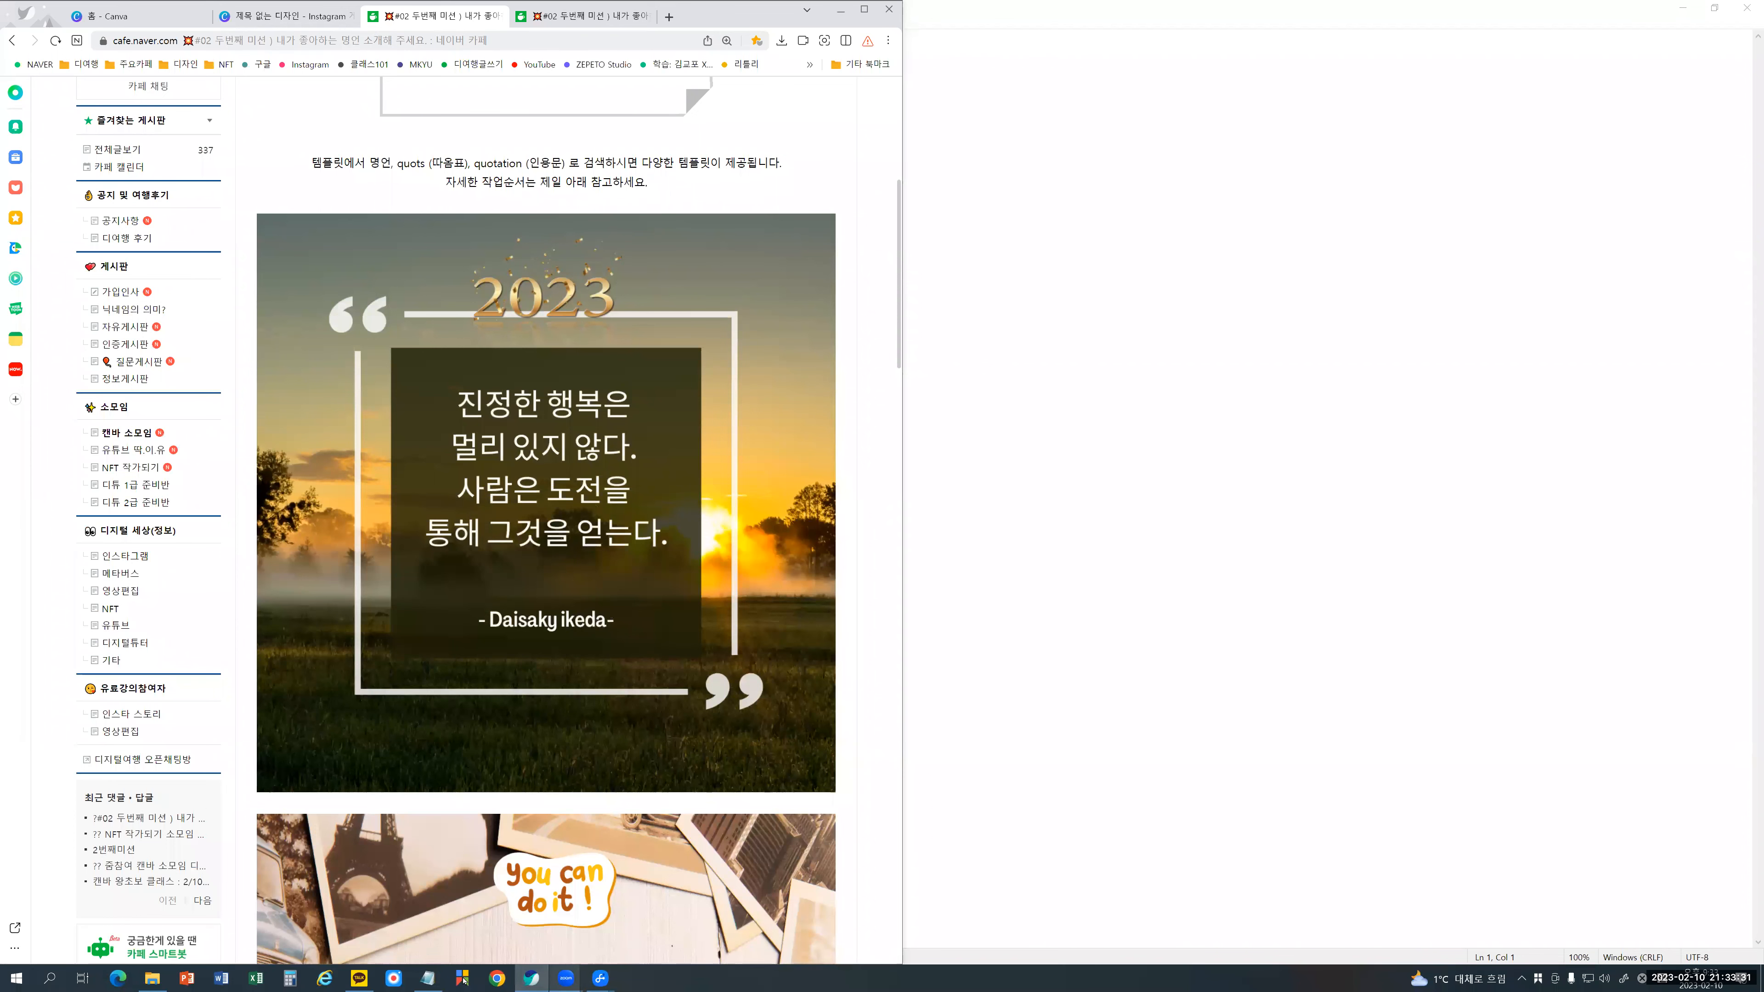
Step: Switch to Notepad and open an additional new window
{"action": "left_click", "coordinate": [431, 980]}
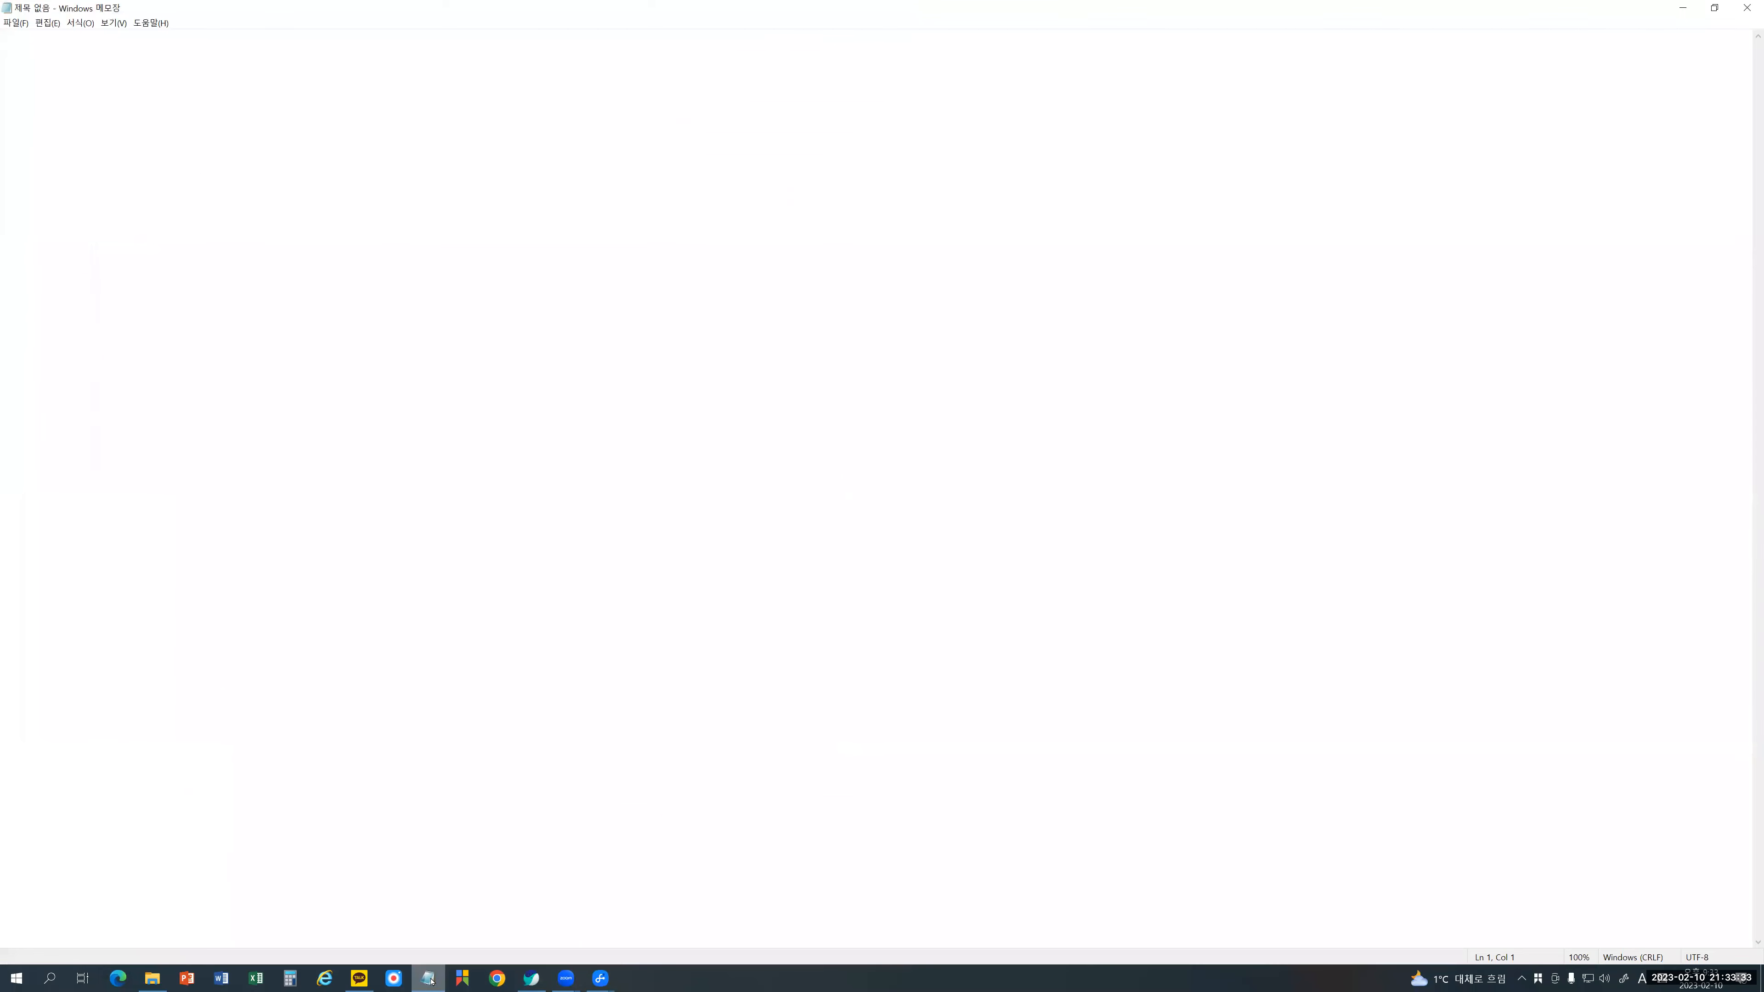
{"action": "key", "text": "alt+Tab"}
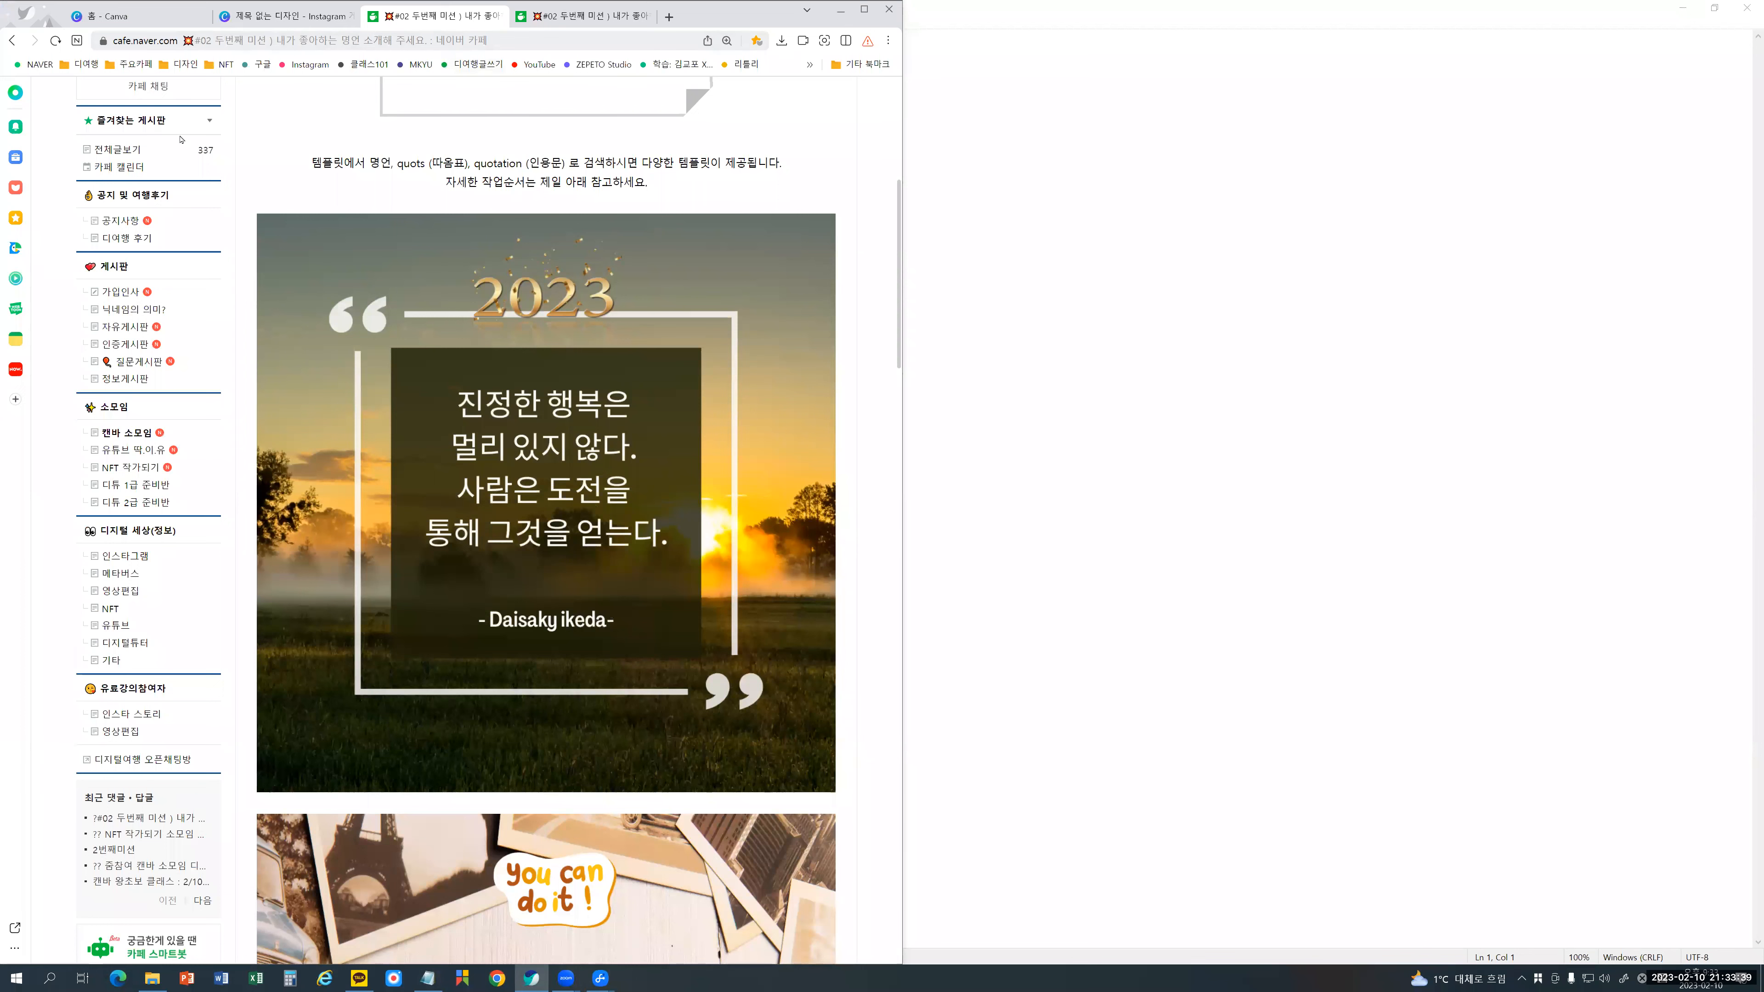
{"action": "key", "text": "alt+Tab"}
{"action": "left_click", "coordinate": [15, 23]}
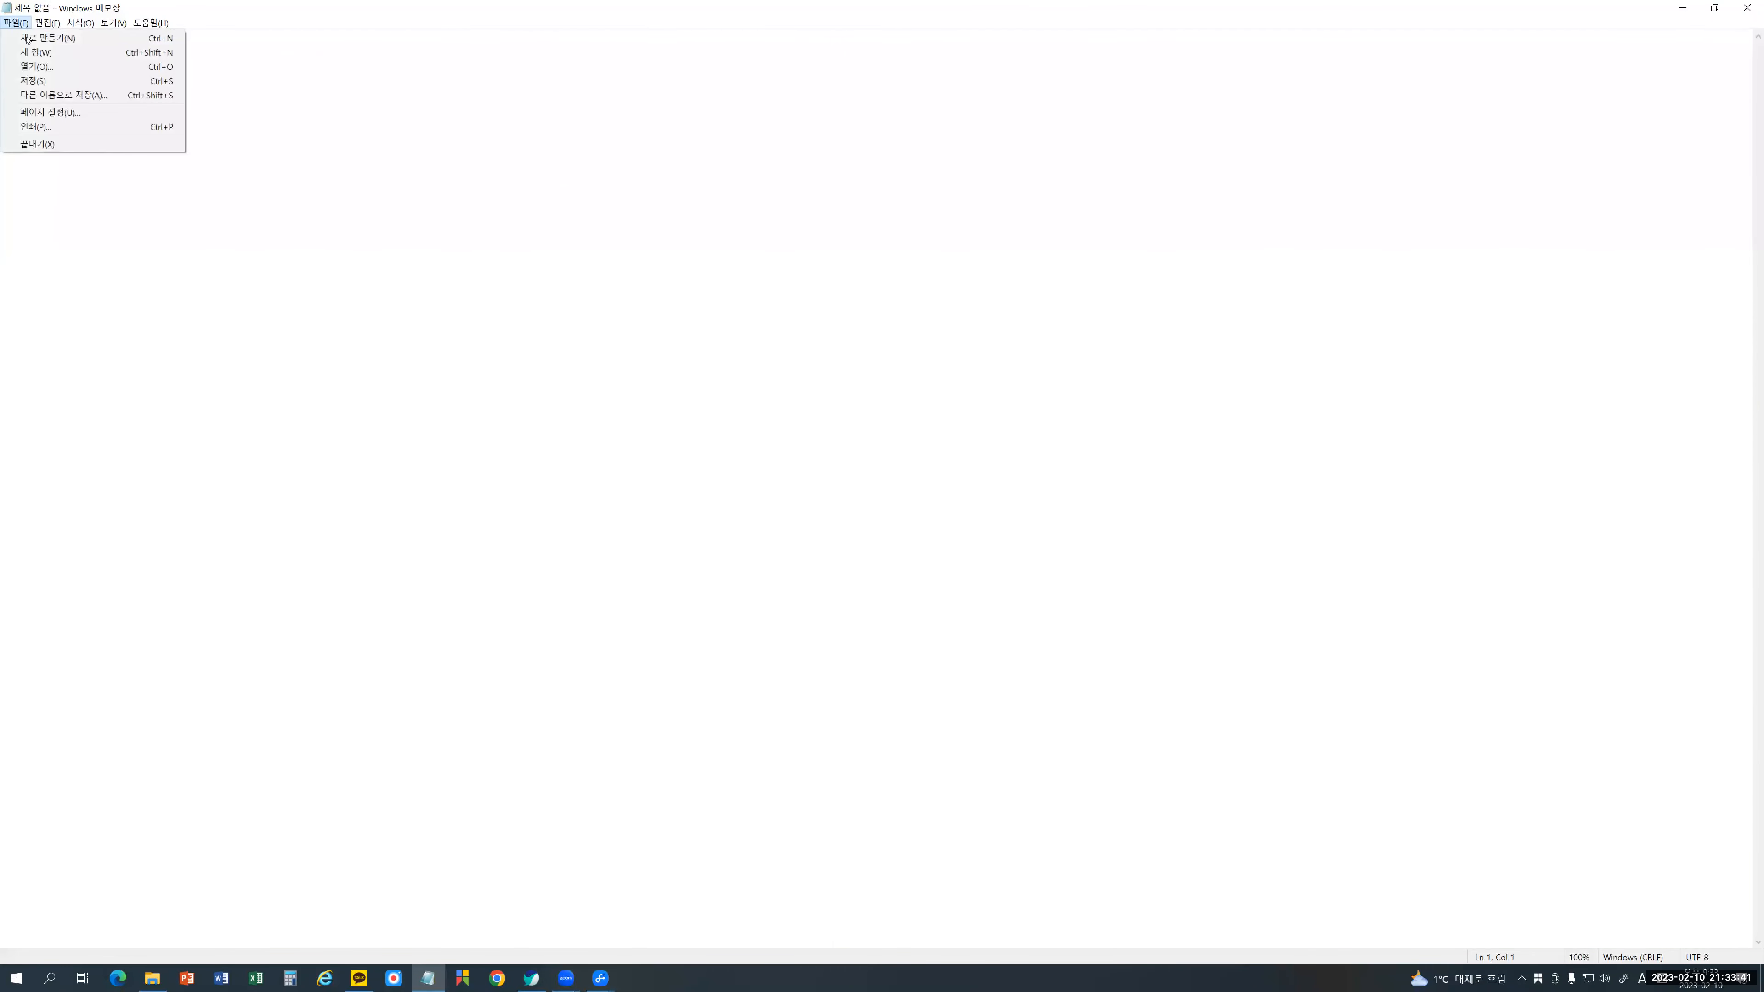
{"action": "left_click", "coordinate": [32, 52]}
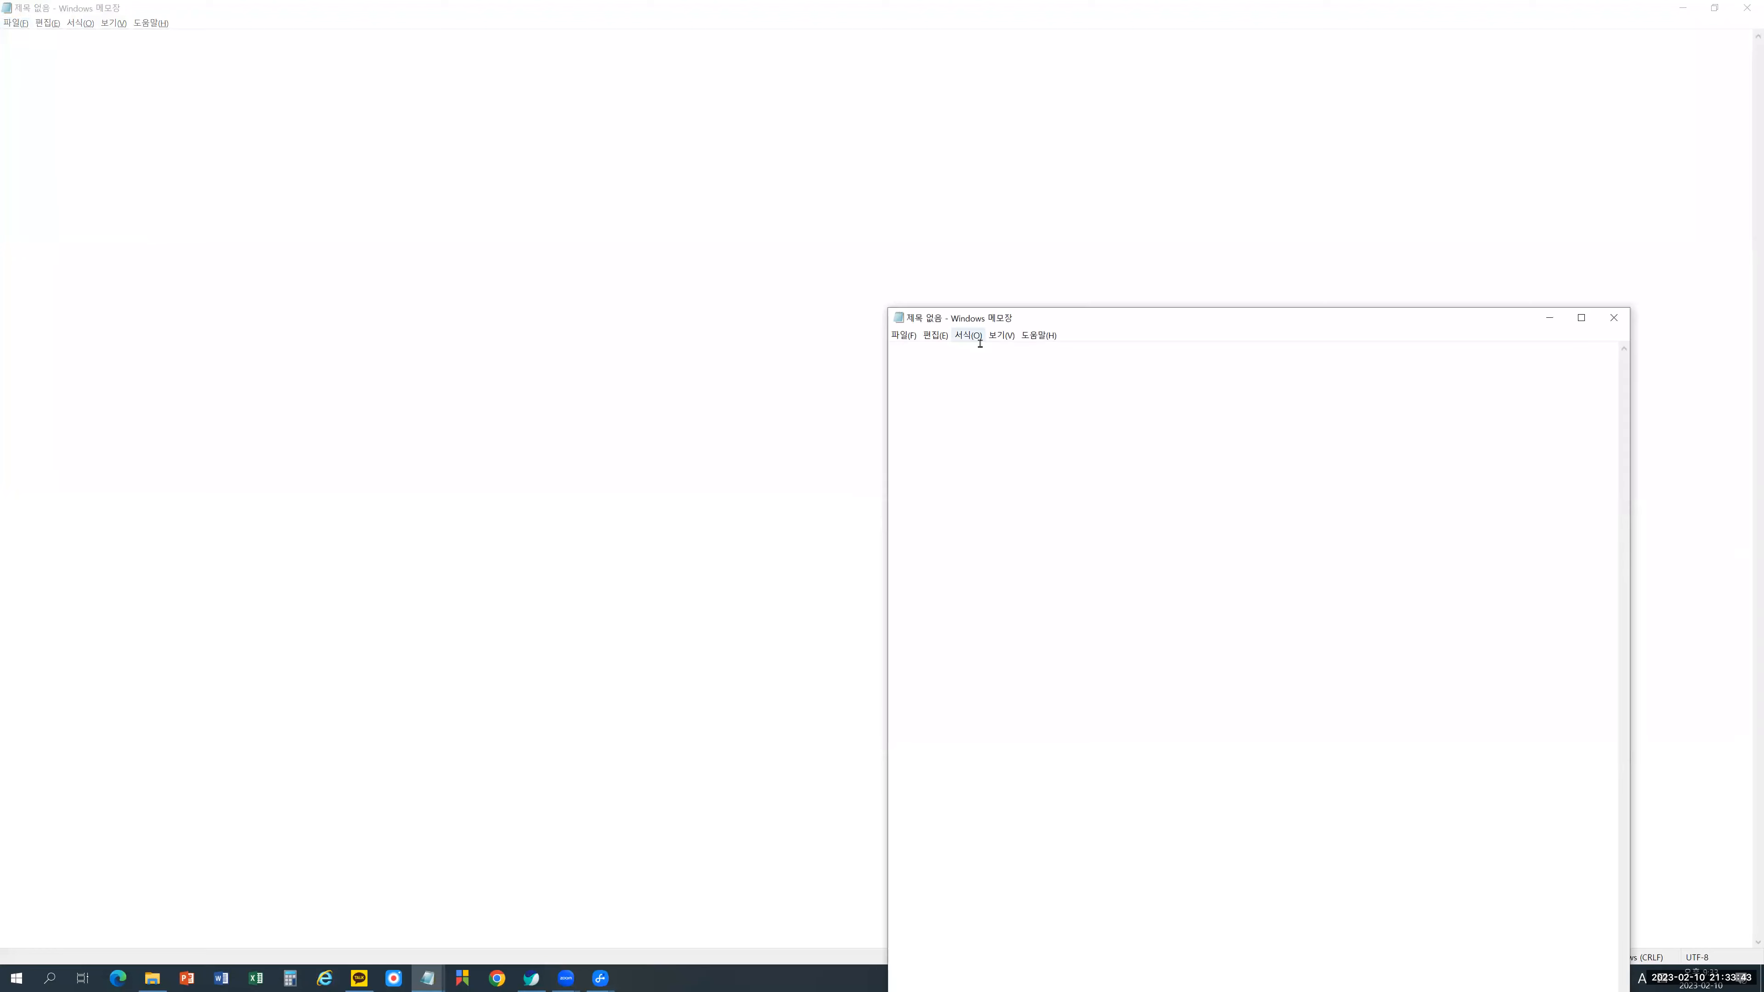
{"action": "key", "text": "alt+F4"}
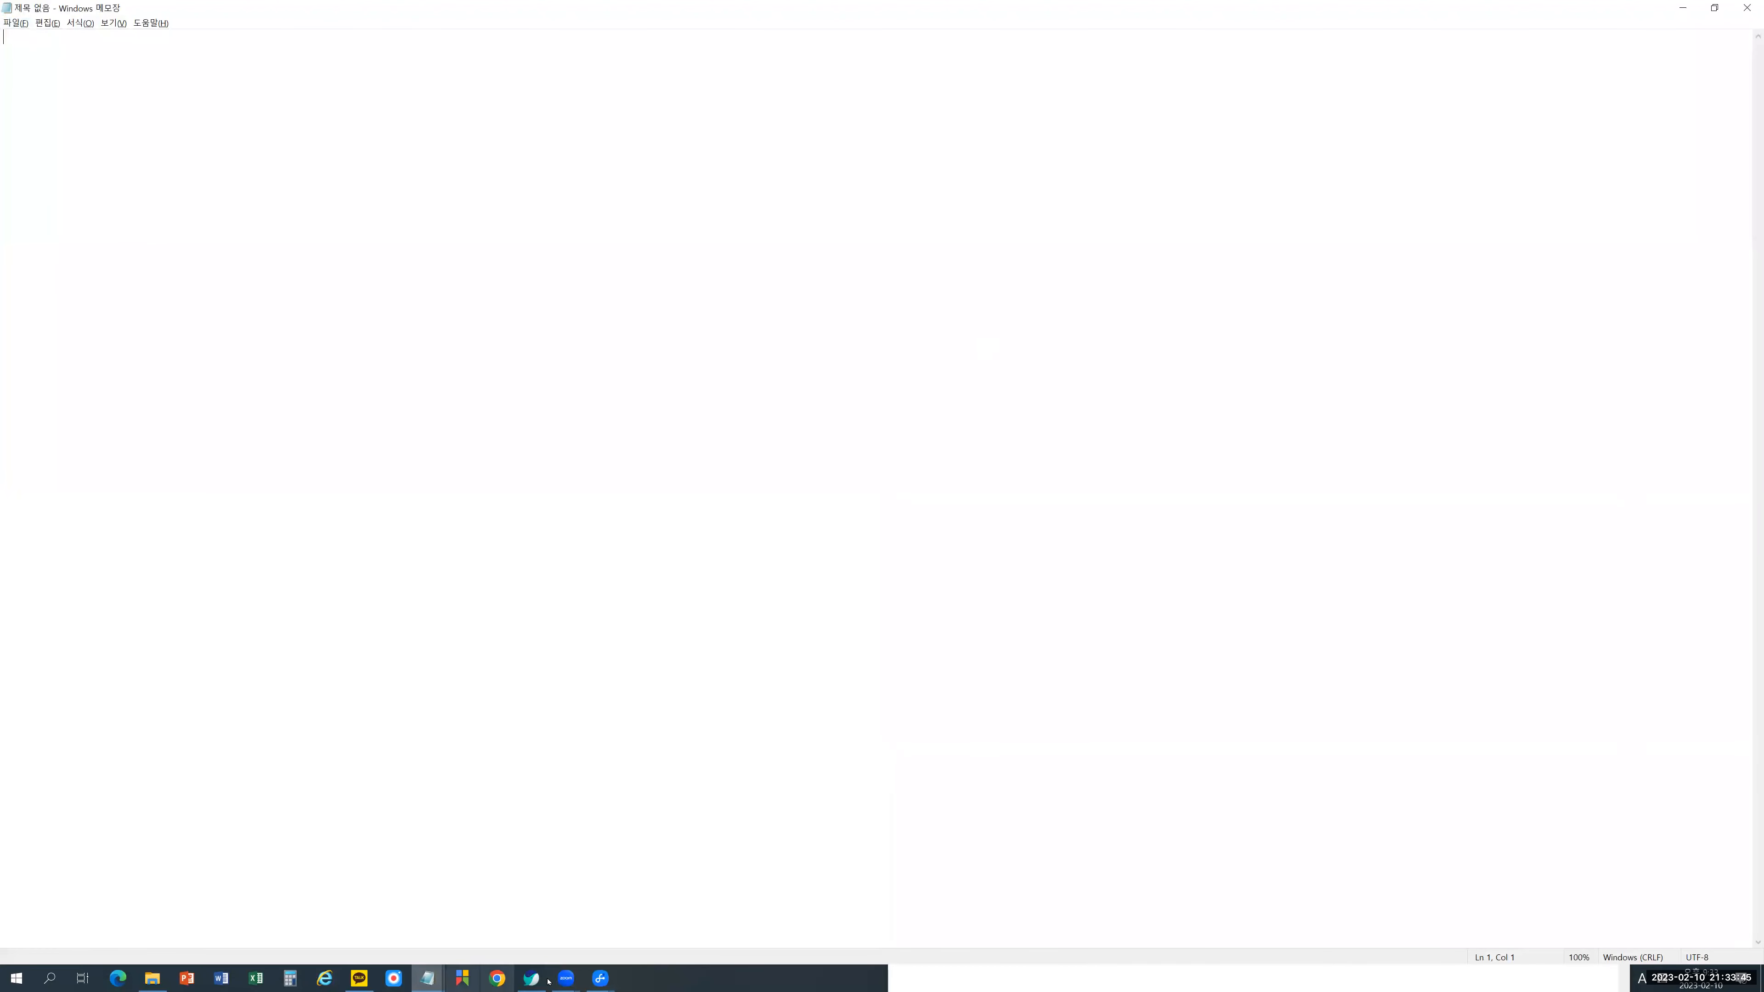
Step: Bring the new Notepad window in front of the mission post, narrow it and place it beside the example quote
{"action": "left_click", "coordinate": [532, 978]}
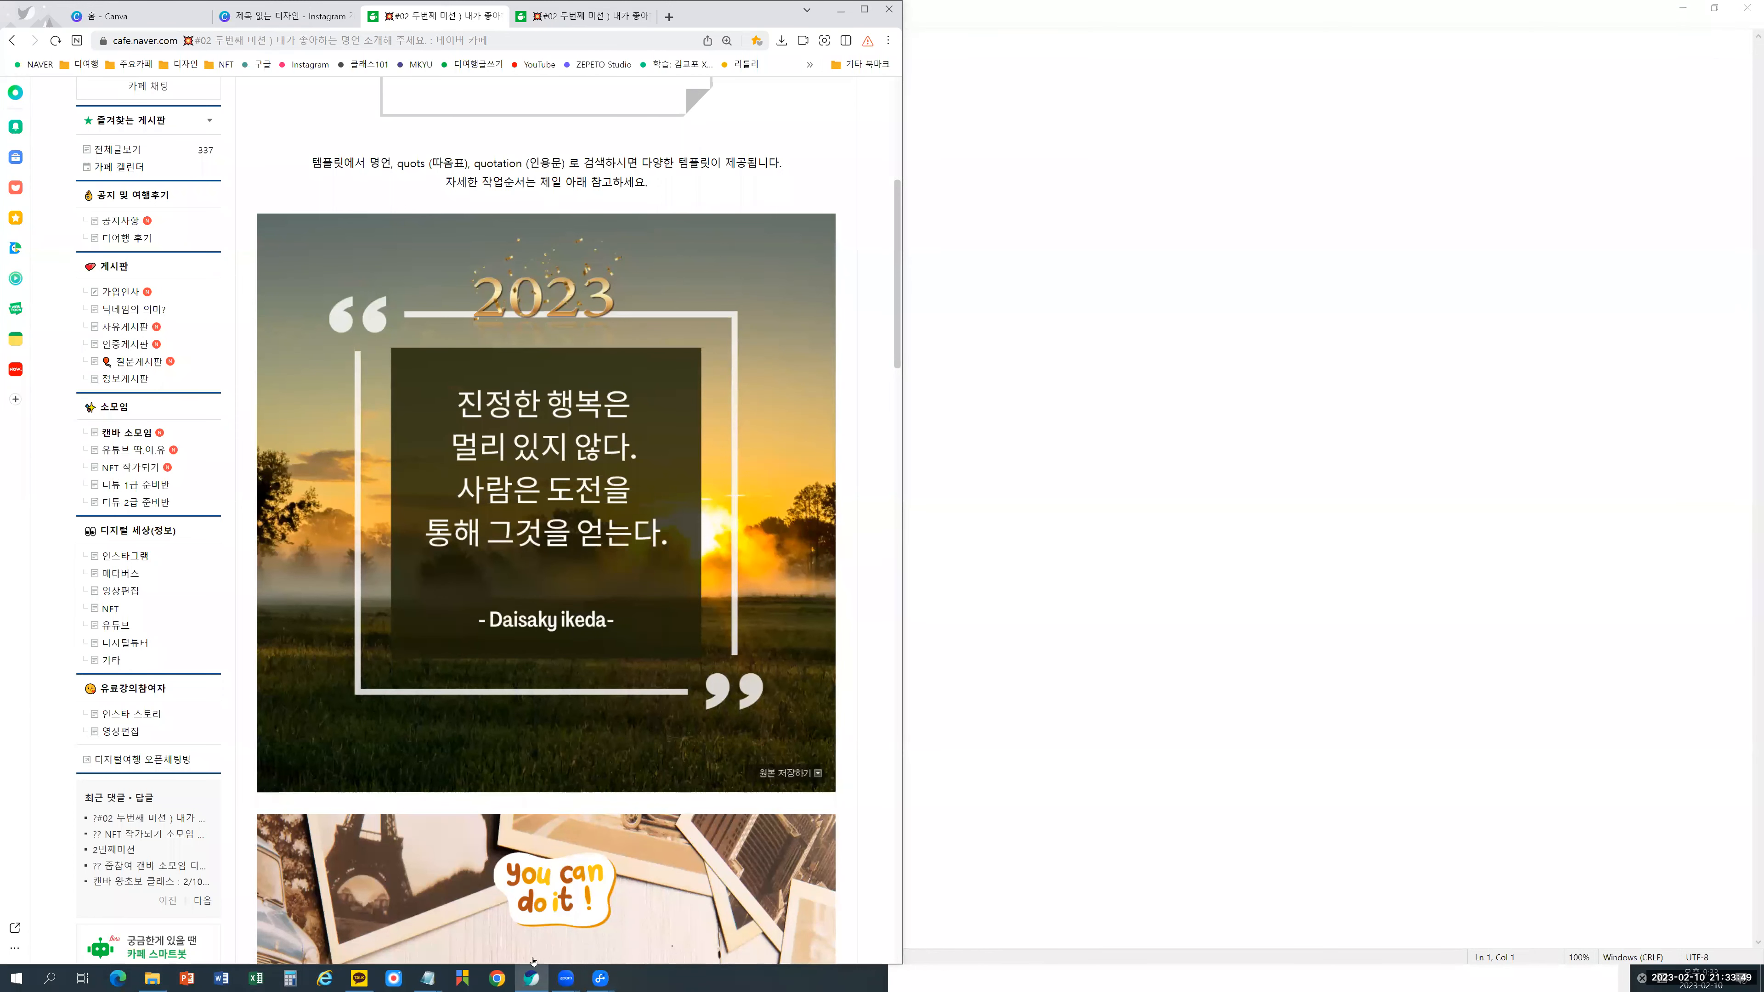
{"action": "mouse_move", "coordinate": [425, 978]}
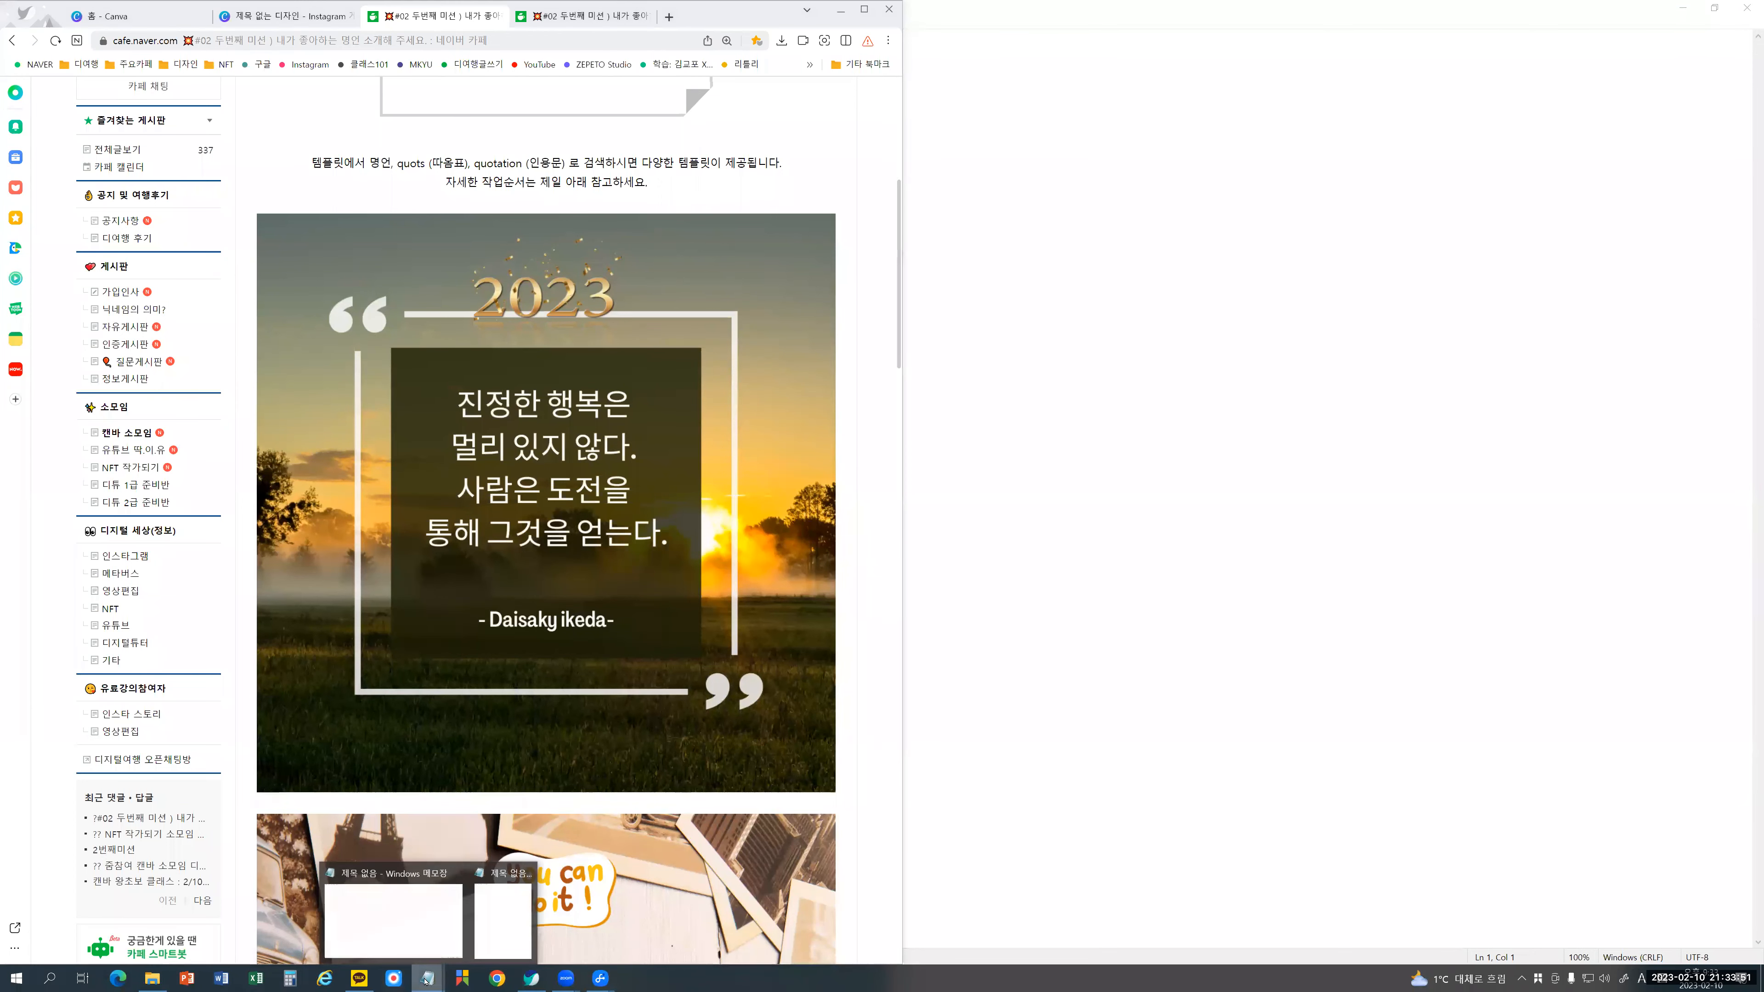
{"action": "left_click", "coordinate": [495, 936]}
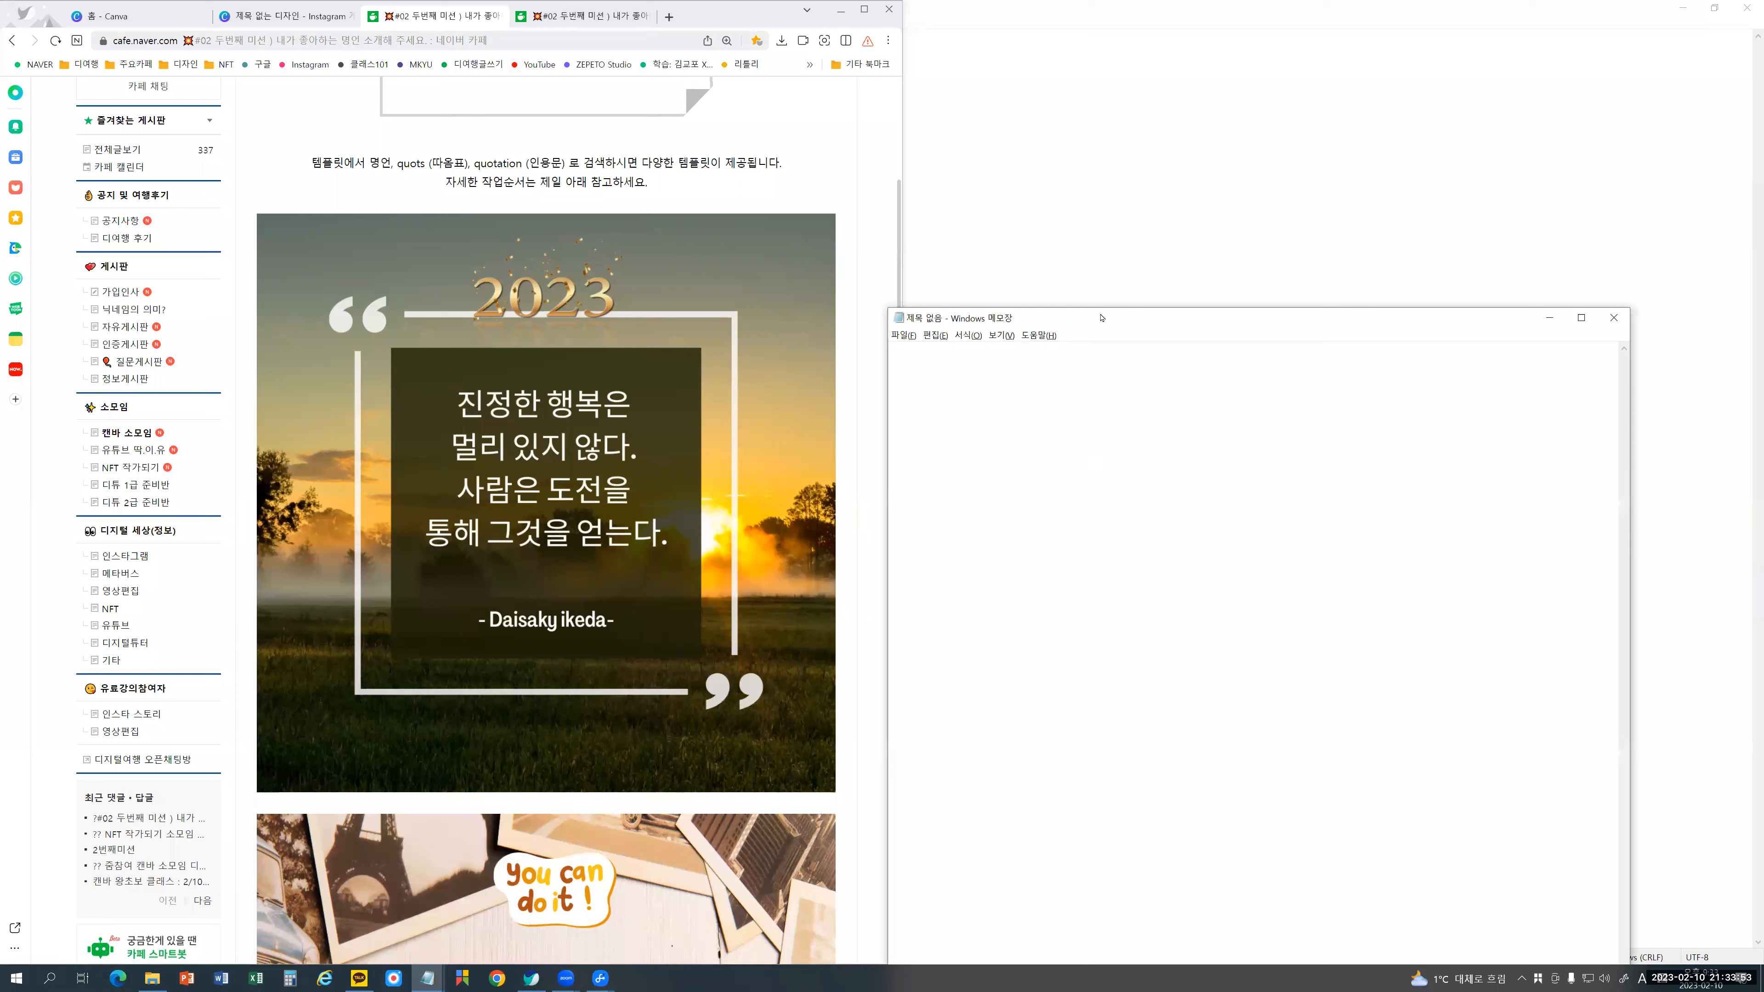
{"action": "left_click_drag", "start_coordinate": [905, 312], "coordinate": [1065, 297]}
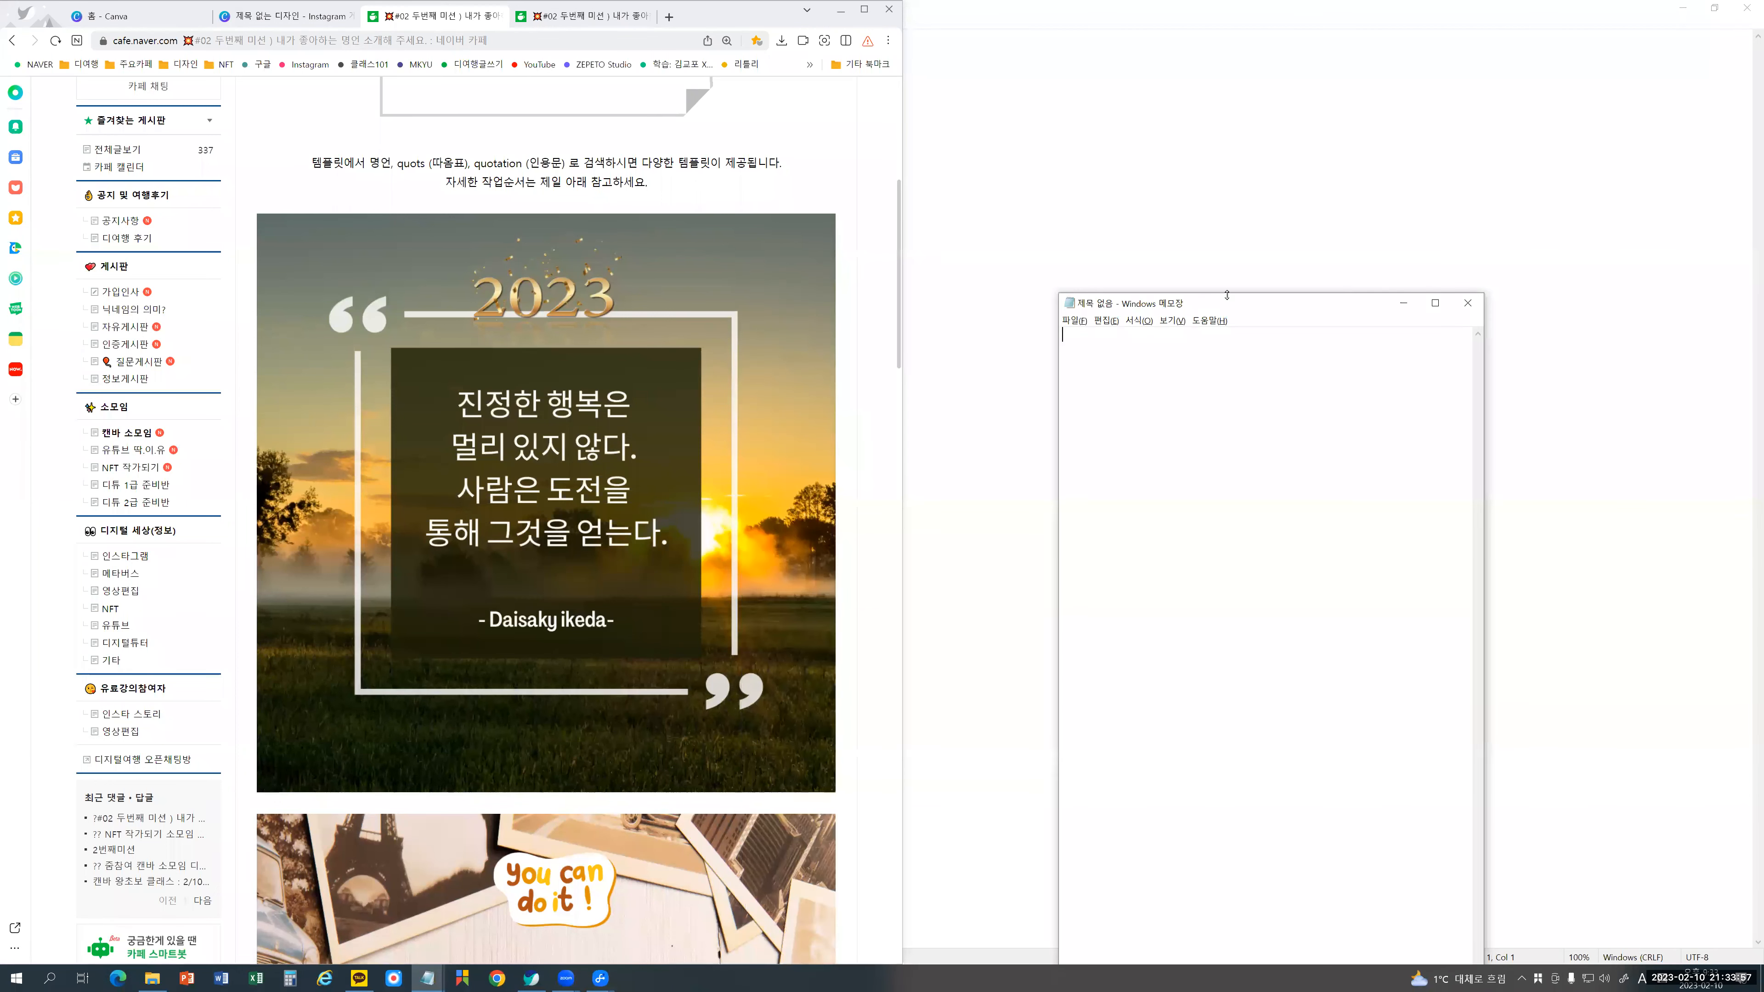
{"action": "left_click_drag", "start_coordinate": [1238, 307], "coordinate": [1015, 240]}
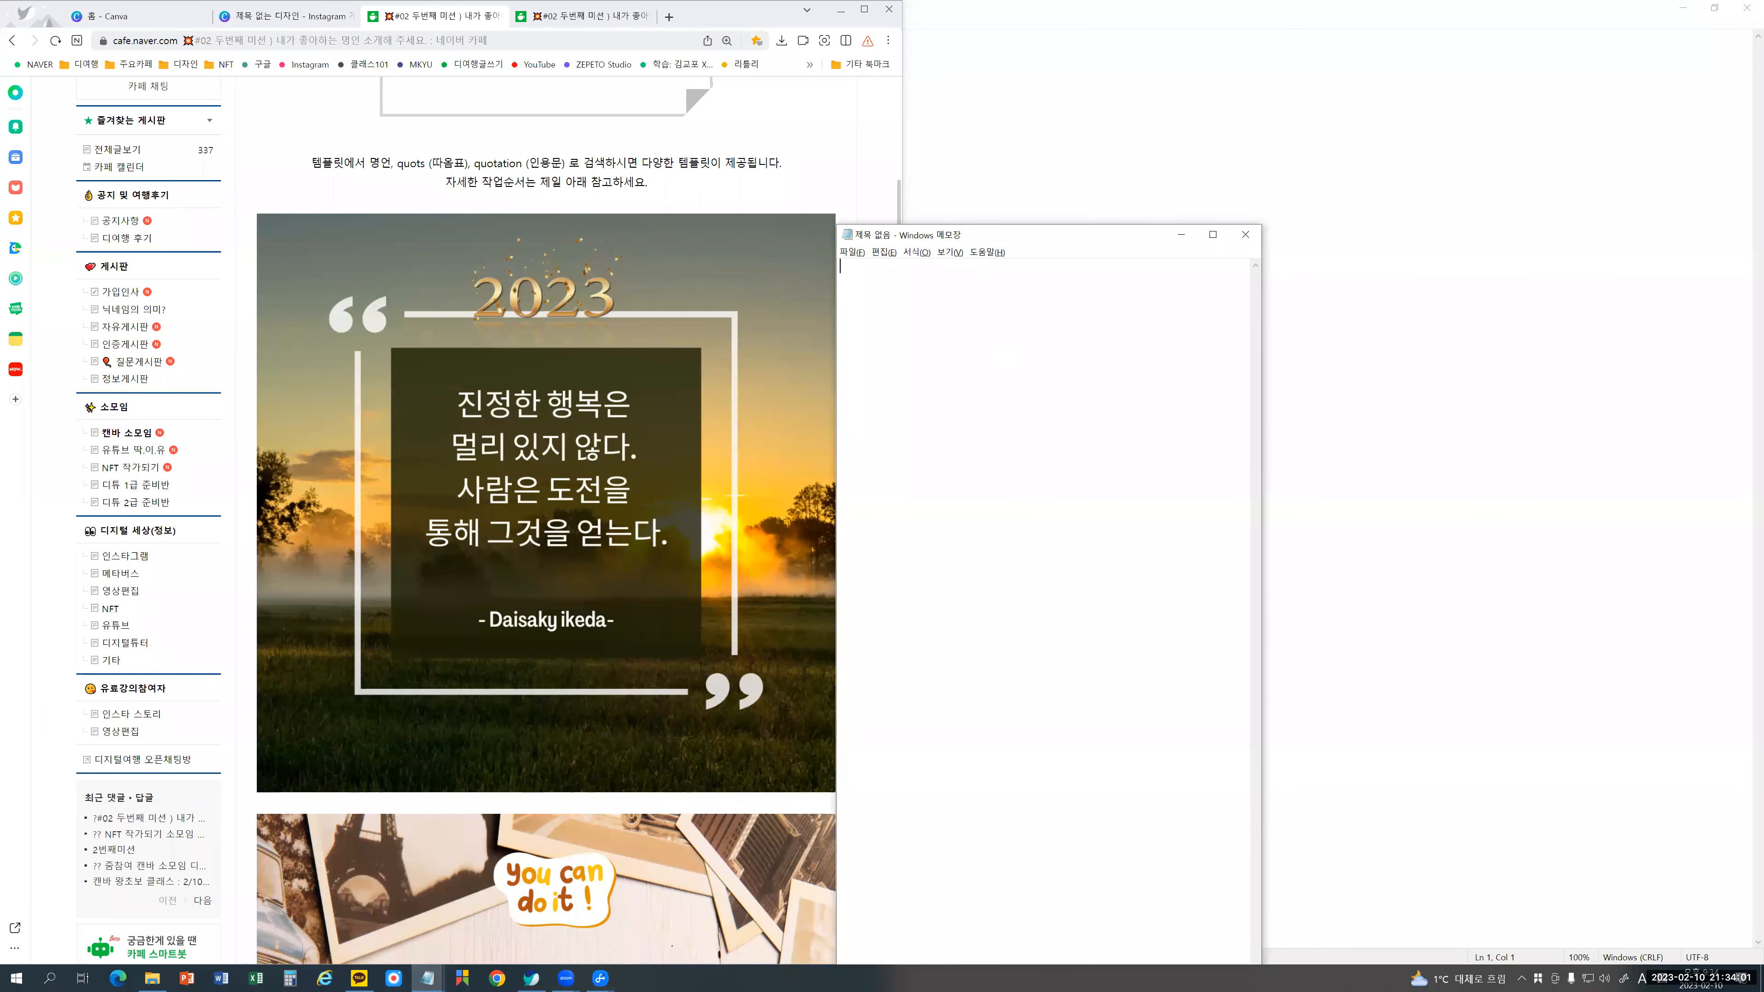
{"action": "type", "text": "wls"}
{"action": "key", "text": "BackSpace"}
{"action": "key", "text": "BackSpace"}
{"action": "key", "text": "BackSpace"}
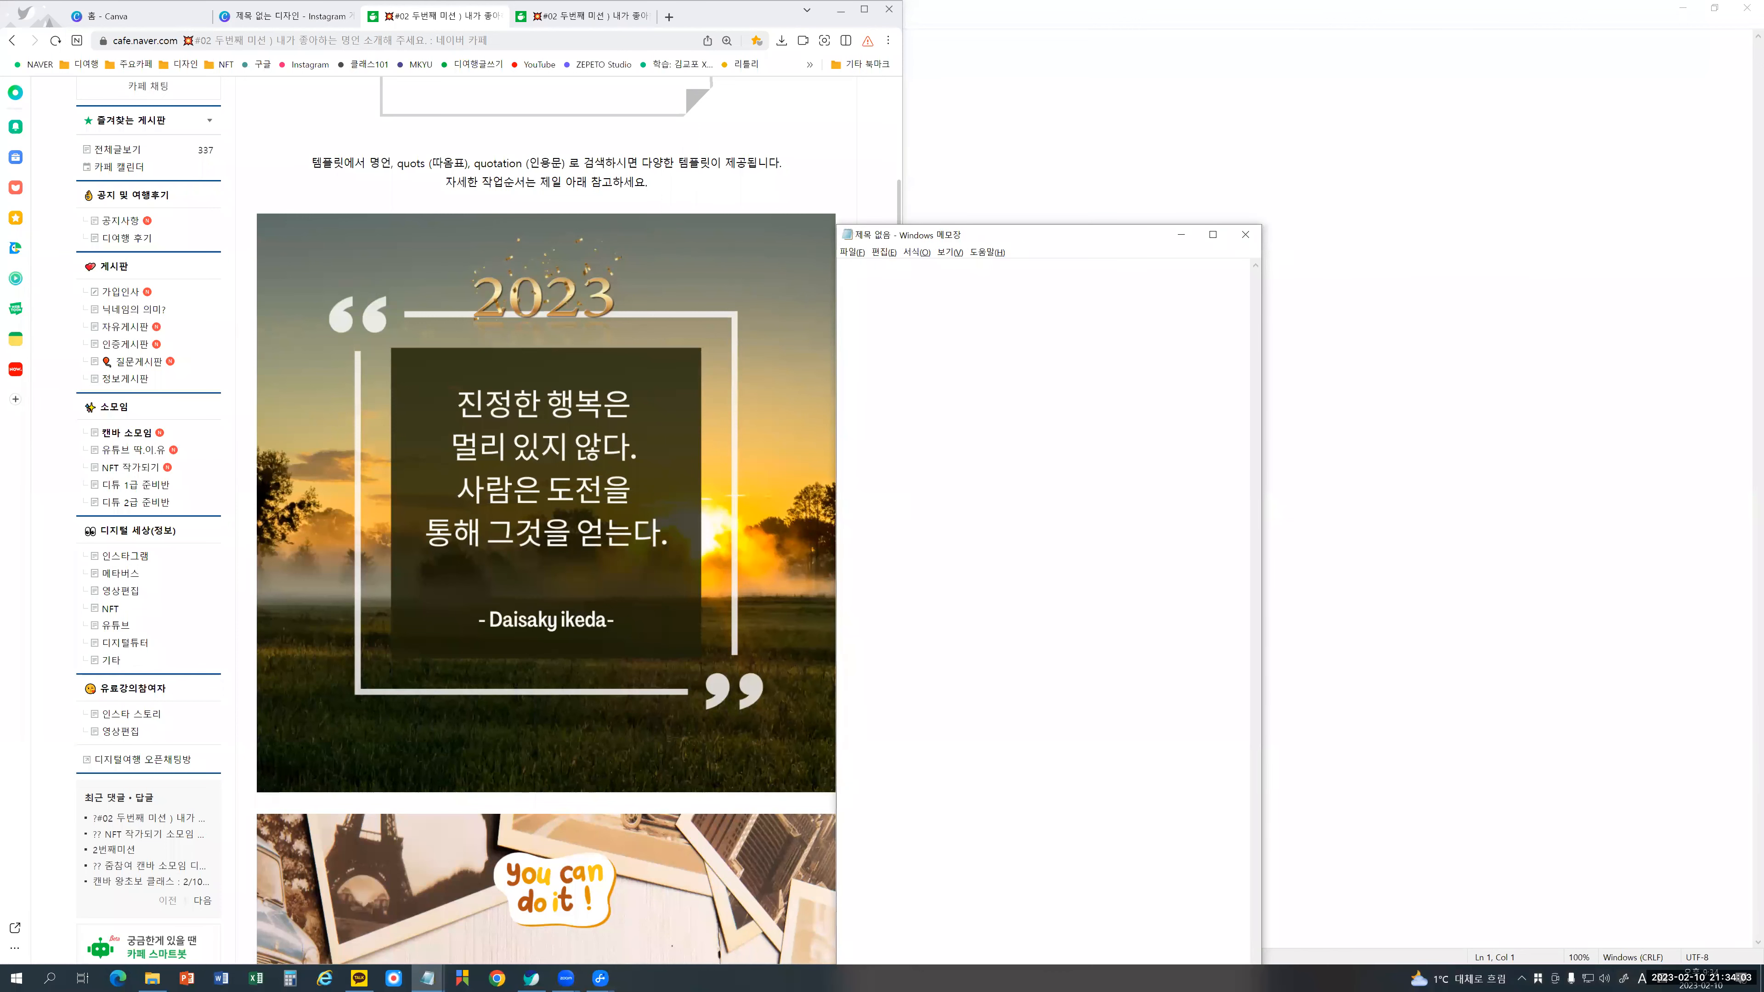
Step: Enter the Korean quote in Notepad on two lines: "진정한 행복은 멀리 있지 않다." and "사람은 도전을 통해 그것을 얻는다."
{"action": "type", "text": "진"}
{"action": "type", "text": "ㅈ"}
{"action": "type", "text": "정한 행복"}
{"action": "type", "text": "은 "}
{"action": "type", "text": "멀"}
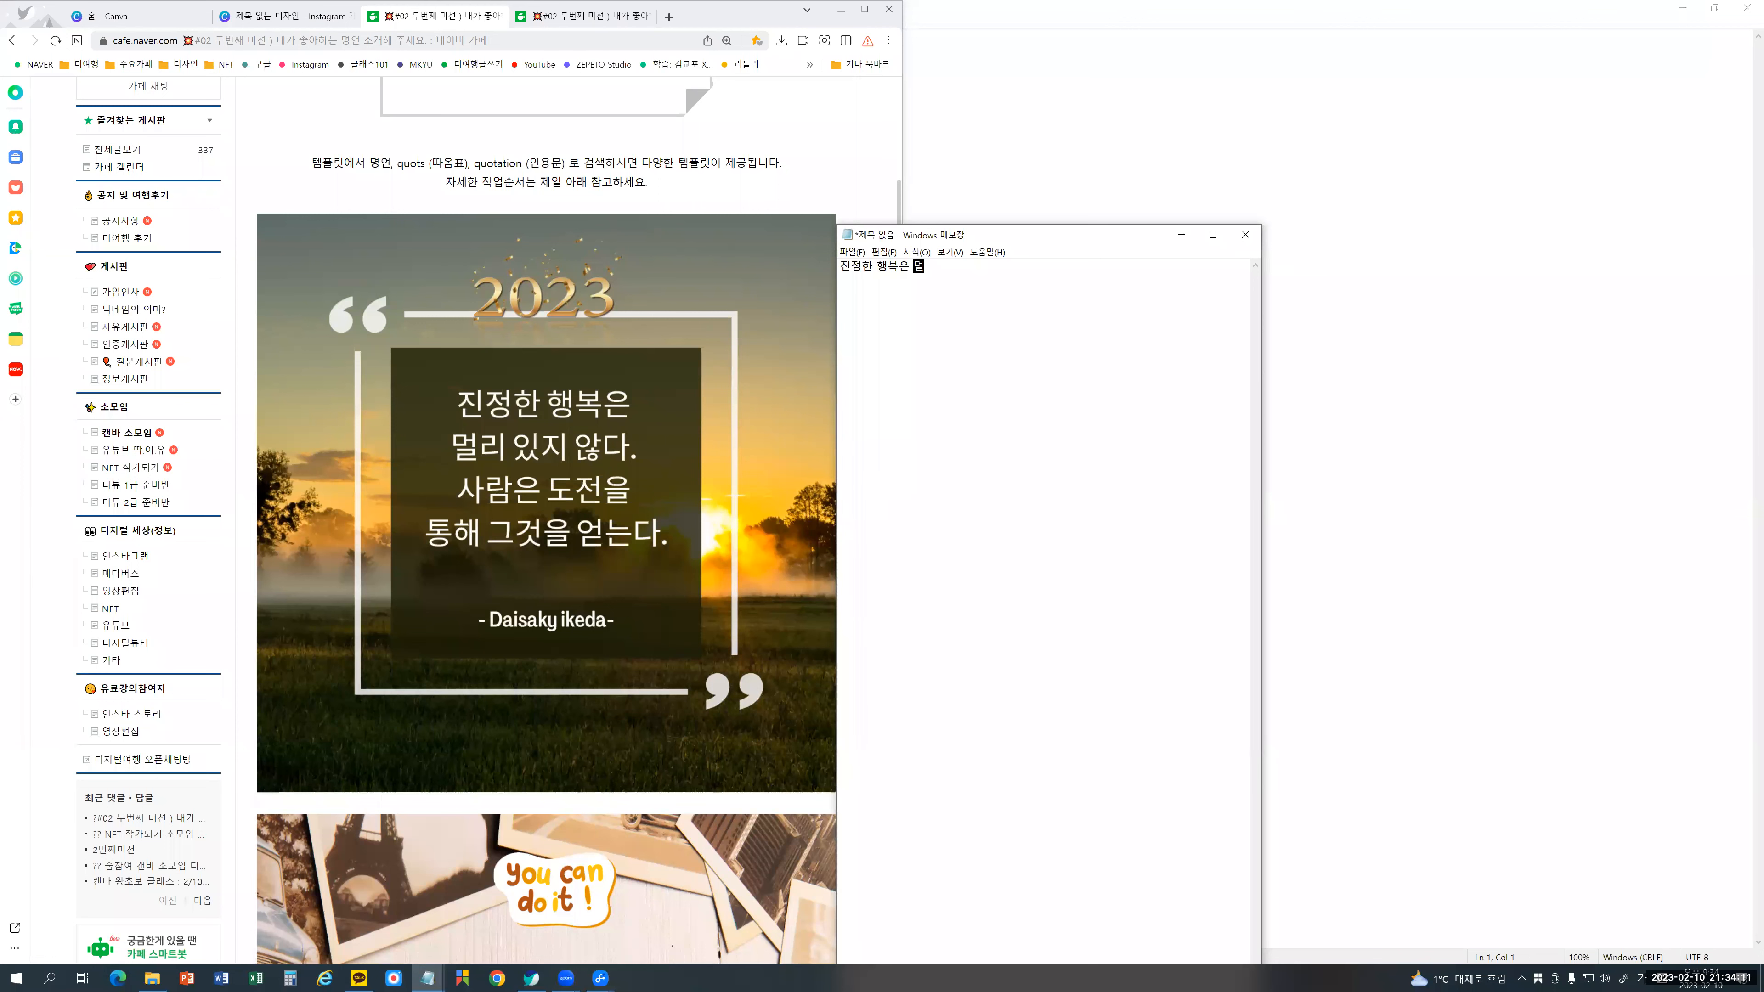
{"action": "type", "text": "리 있지 않다."}
{"action": "key", "text": "Return"}
{"action": "type", "text": "사라"}
{"action": "type", "text": "ㅁ은 ㄷ"}
{"action": "type", "text": "ㅗ전을 ㅌㅗㅇ해"}
{"action": "type", "text": " 그것을 ㅇ"}
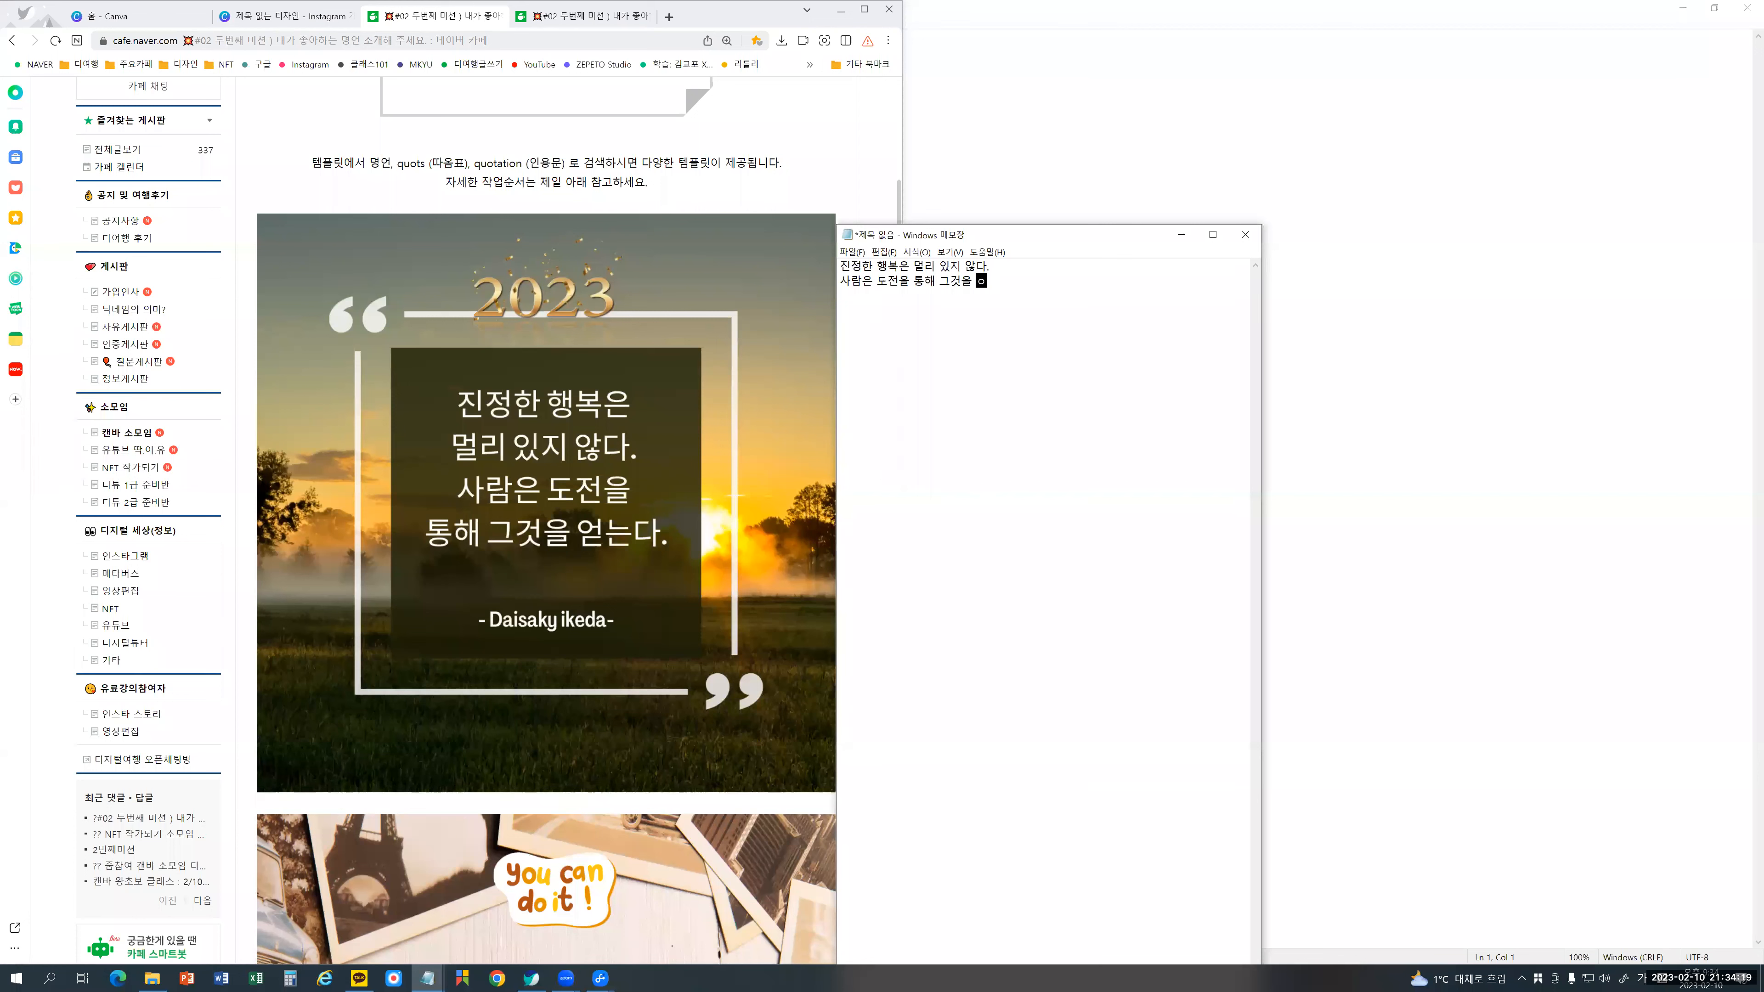
{"action": "type", "text": "는다."}
Step: Add the author credit "- Daisaky ikeda -" below the quote, separated by a blank line
{"action": "key", "text": "Return"}
{"action": "type", "text": "Daisaky iKea"}
{"action": "key", "text": "BackSpace"}
{"action": "key", "text": "BackSpace"}
{"action": "type", "text": "ke"}
{"action": "type", "text": "da"}
{"action": "type", "text": "-"}
{"action": "type", "text": "  -"}
Step: Switch to the Canva design, move the Notepad window clear of it and copy the two quote lines
{"action": "left_click", "coordinate": [325, 17]}
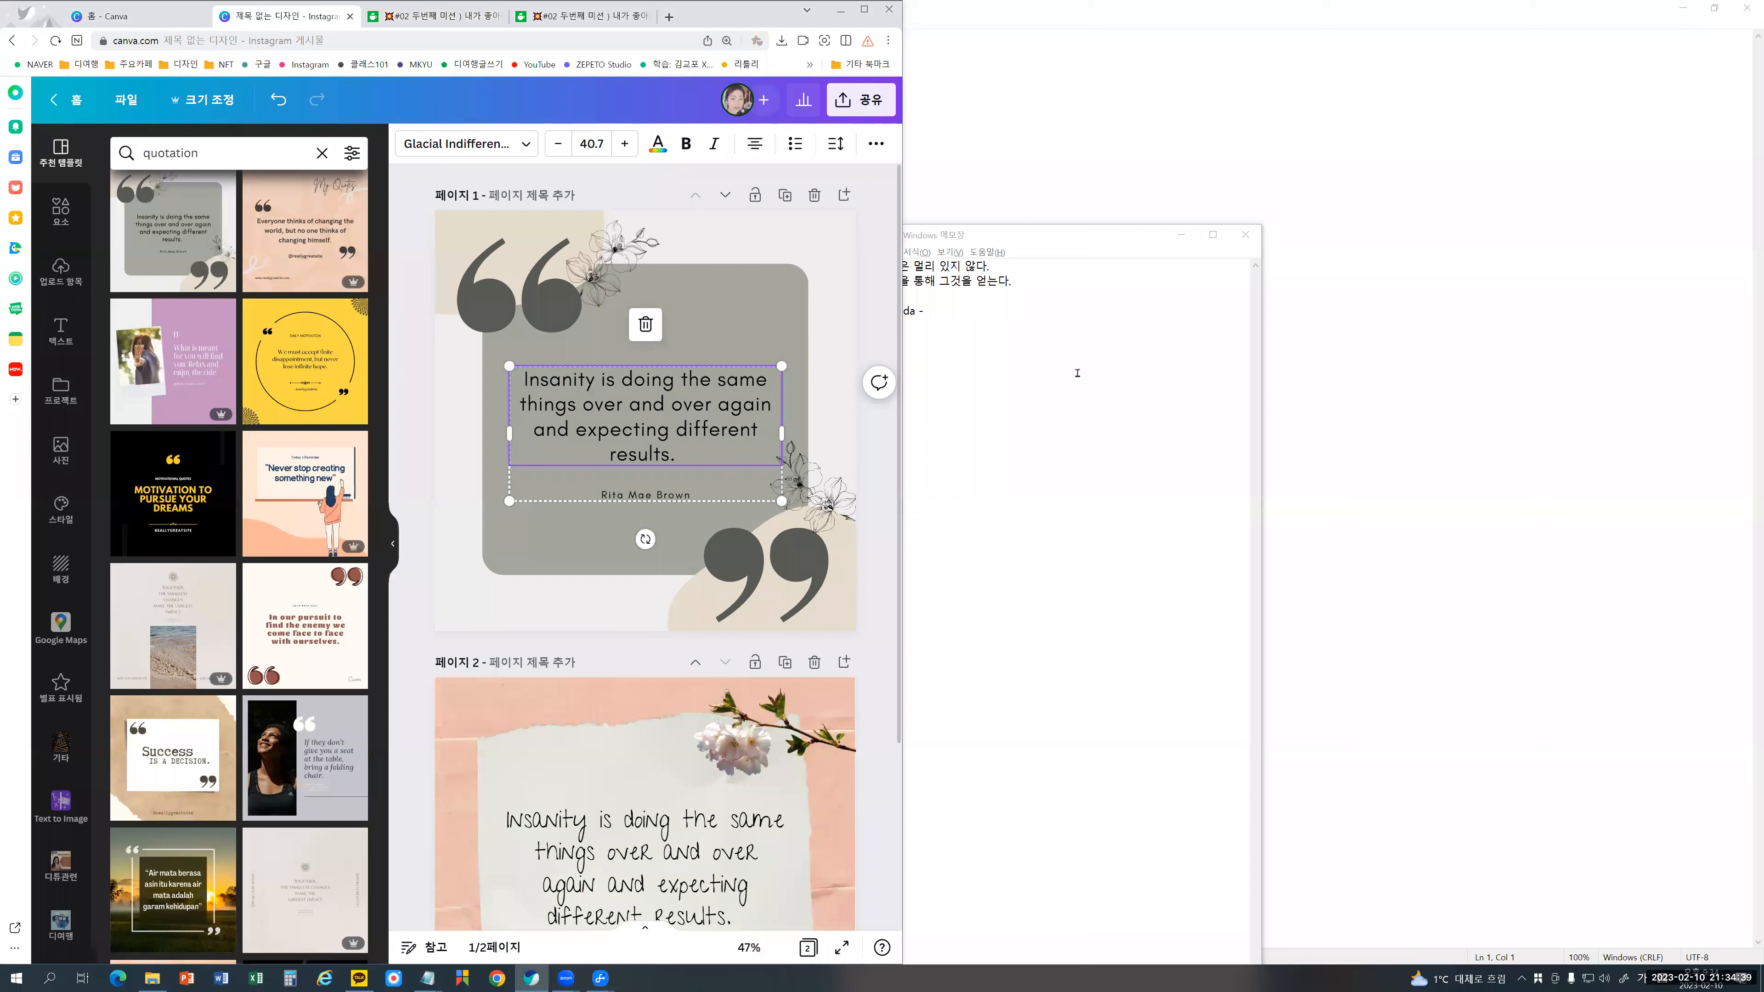
{"action": "left_click_drag", "start_coordinate": [1058, 240], "coordinate": [945, 253]}
{"action": "key", "text": "ctrl+c"}
{"action": "type", "text": "."}
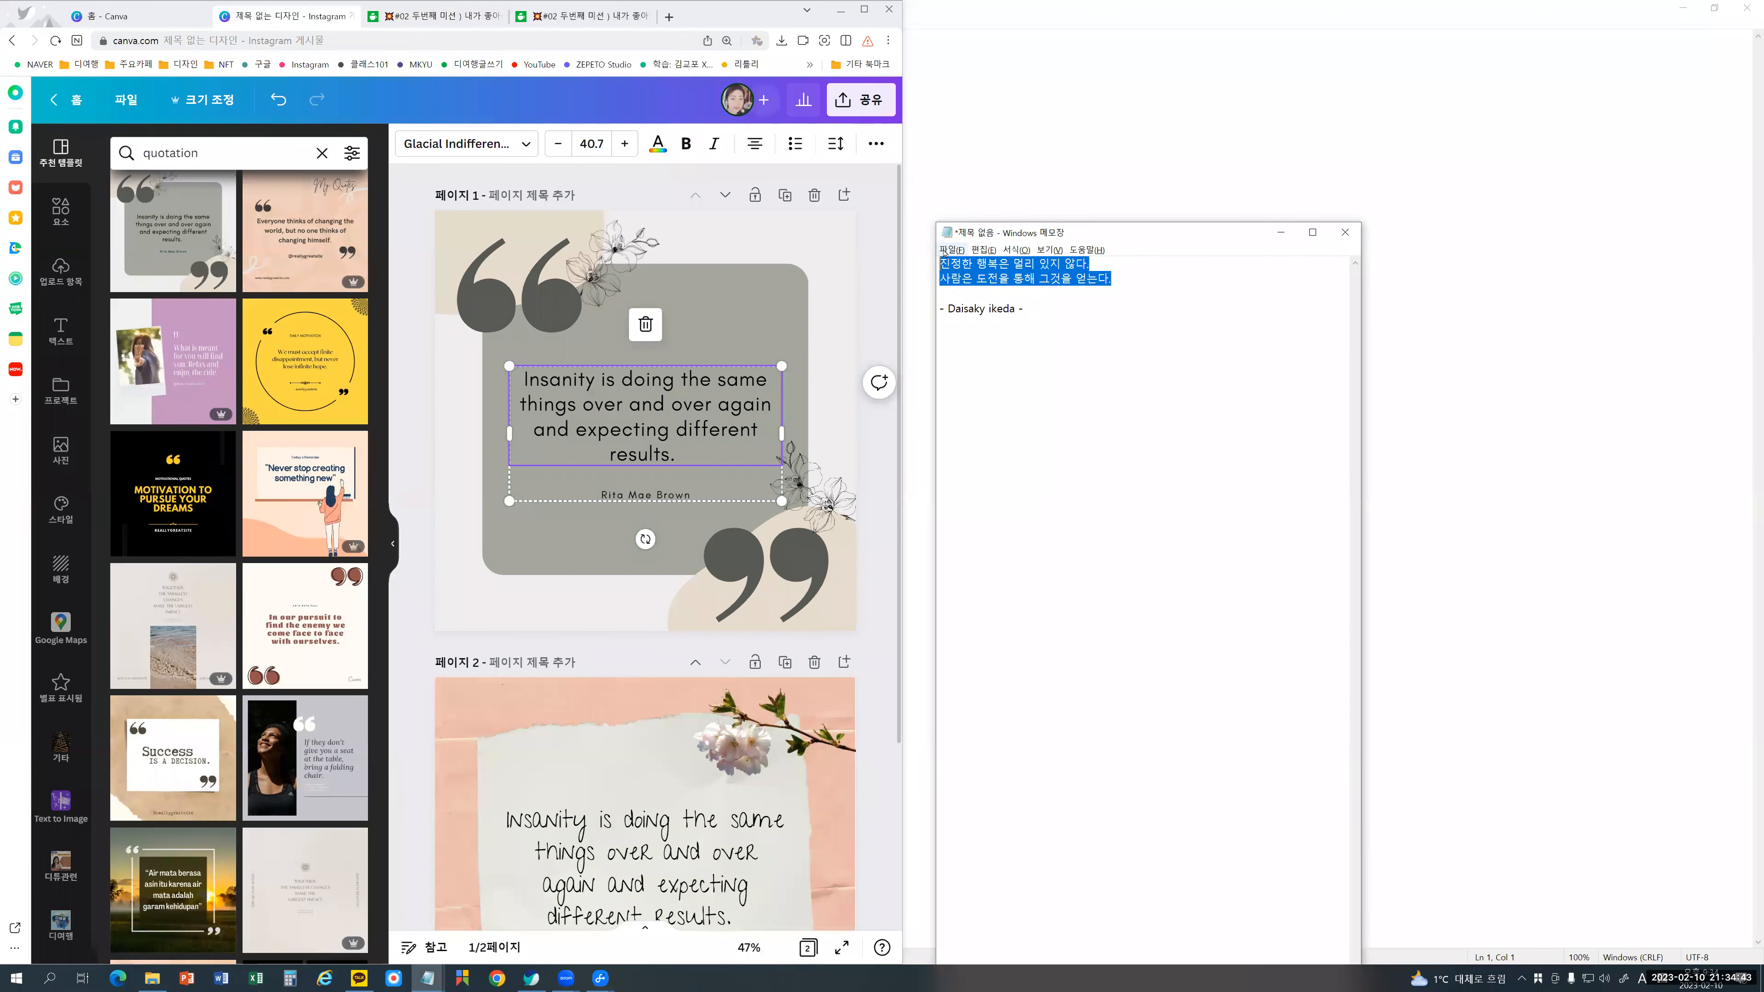
{"action": "double_click", "coordinate": [619, 406]}
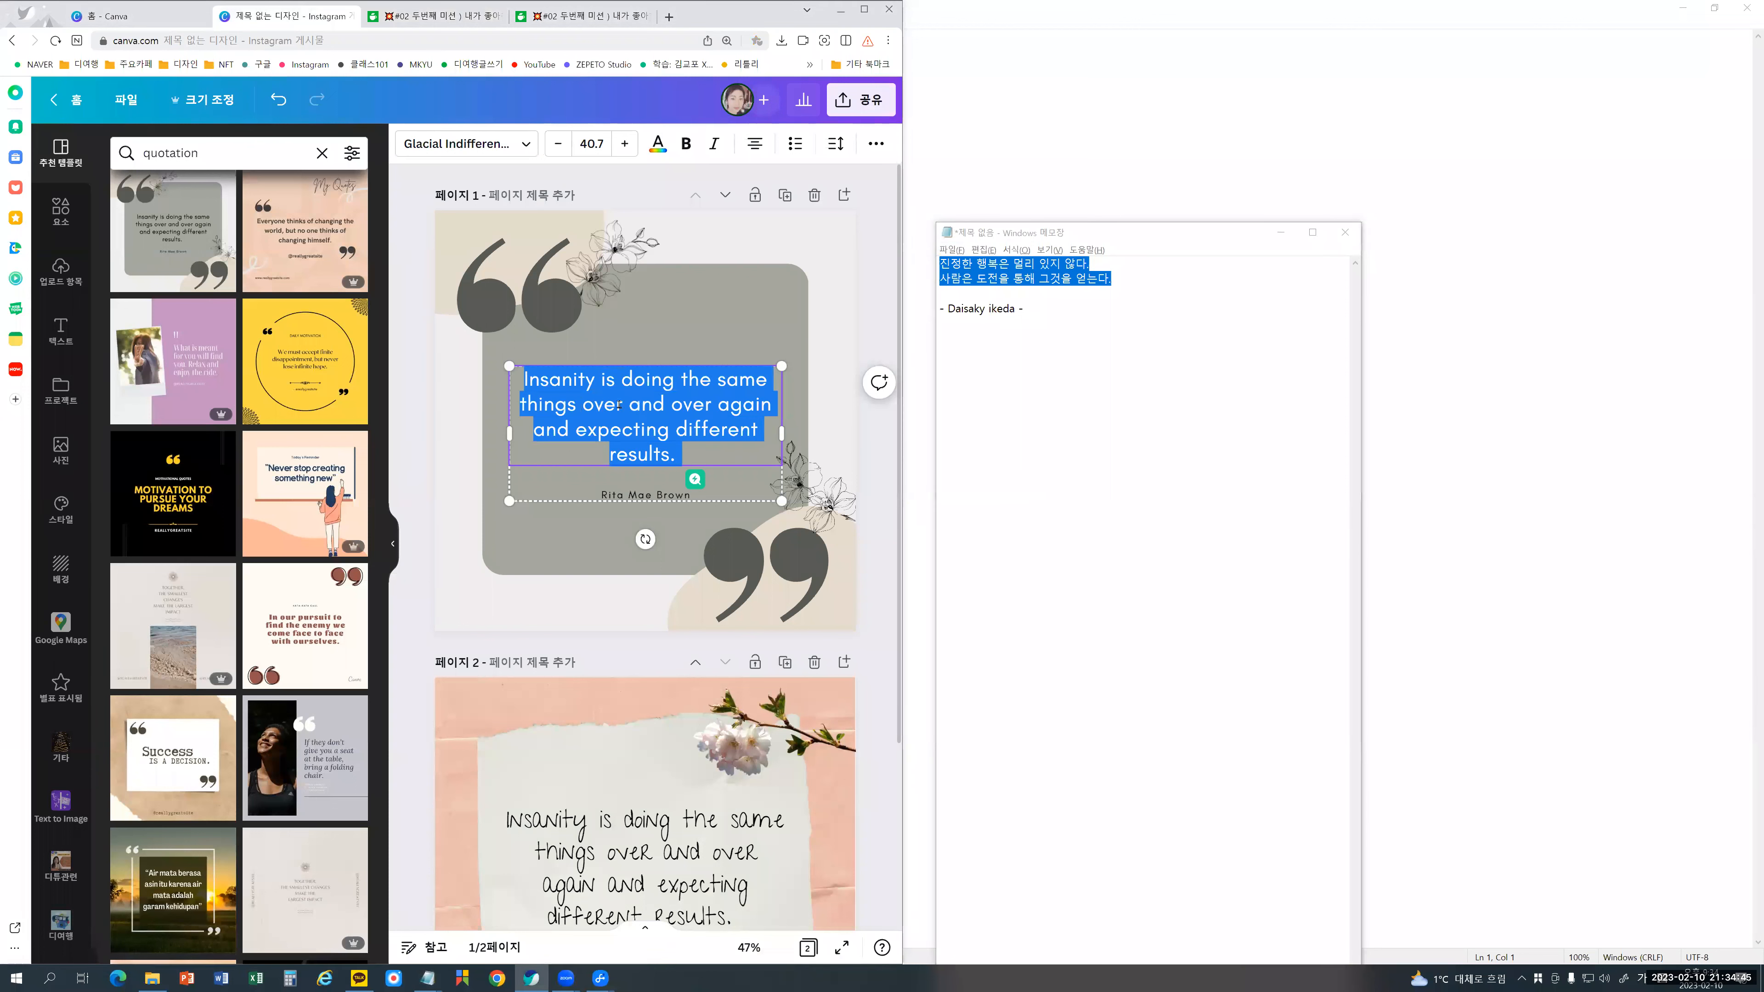
{"action": "left_click", "coordinate": [639, 404]}
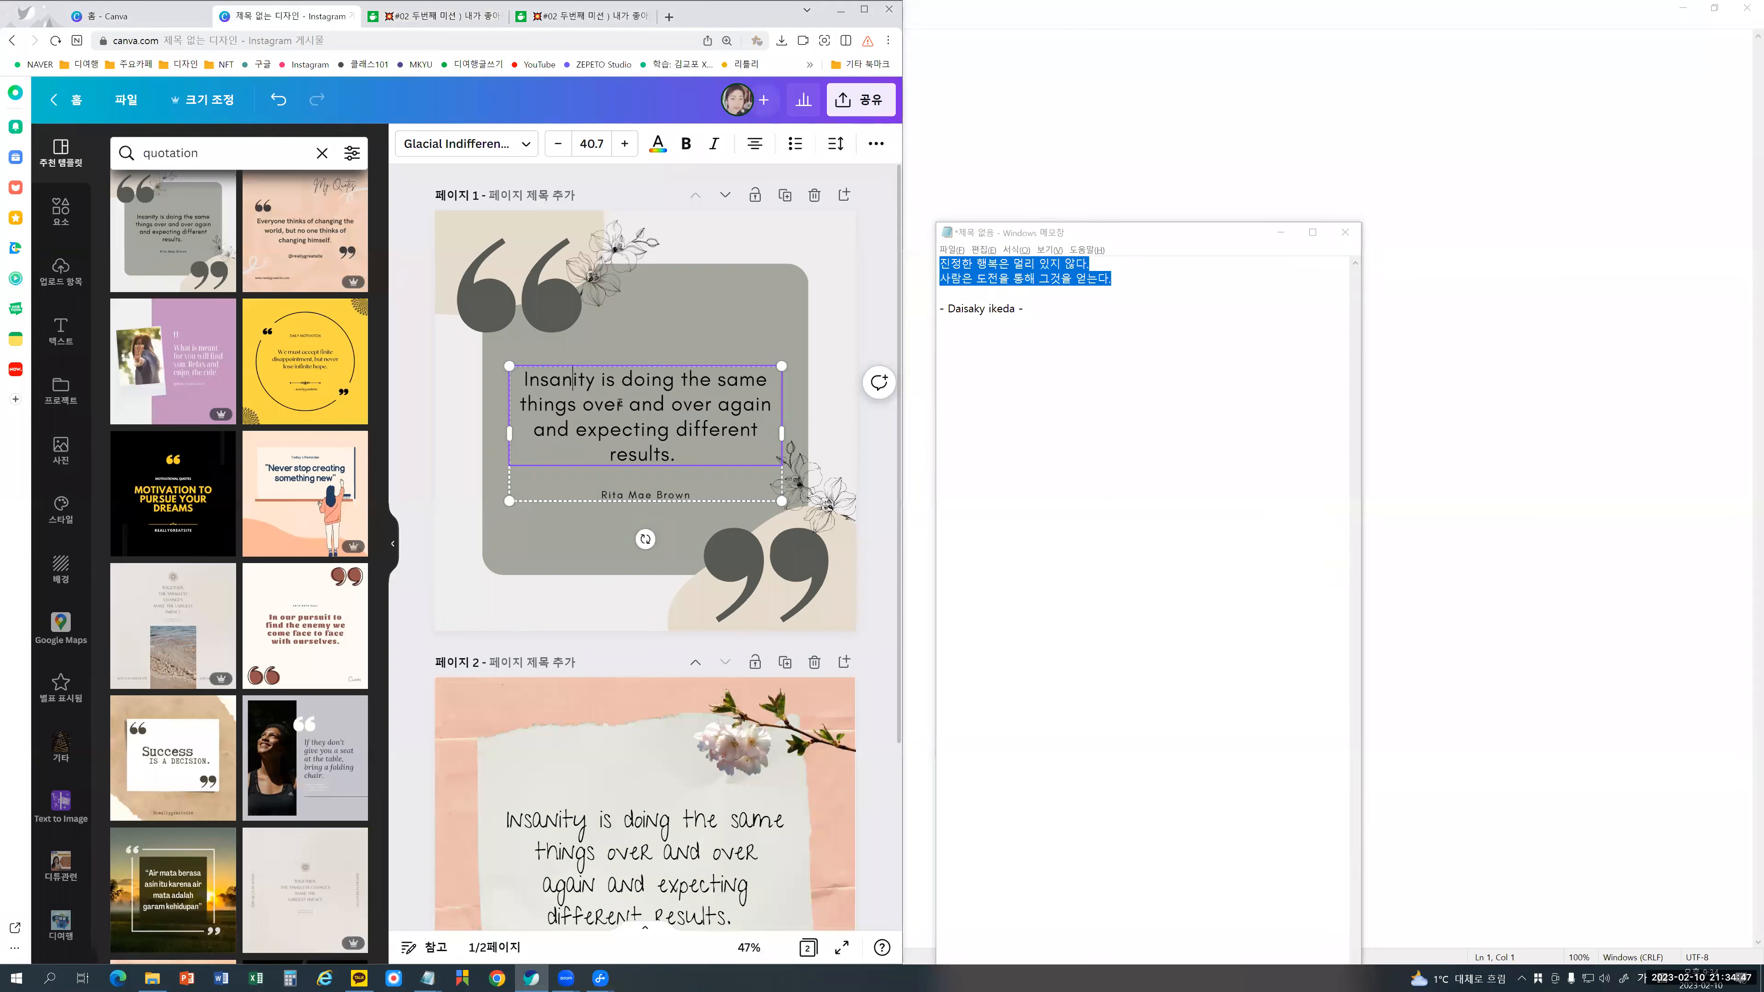
{"action": "key", "text": "Left"}
{"action": "key", "text": "shift+ctrl+Left"}
{"action": "key", "text": "Right"}
{"action": "key", "text": "shift+ctrl+Home"}
{"action": "key", "text": "ctrl+a"}
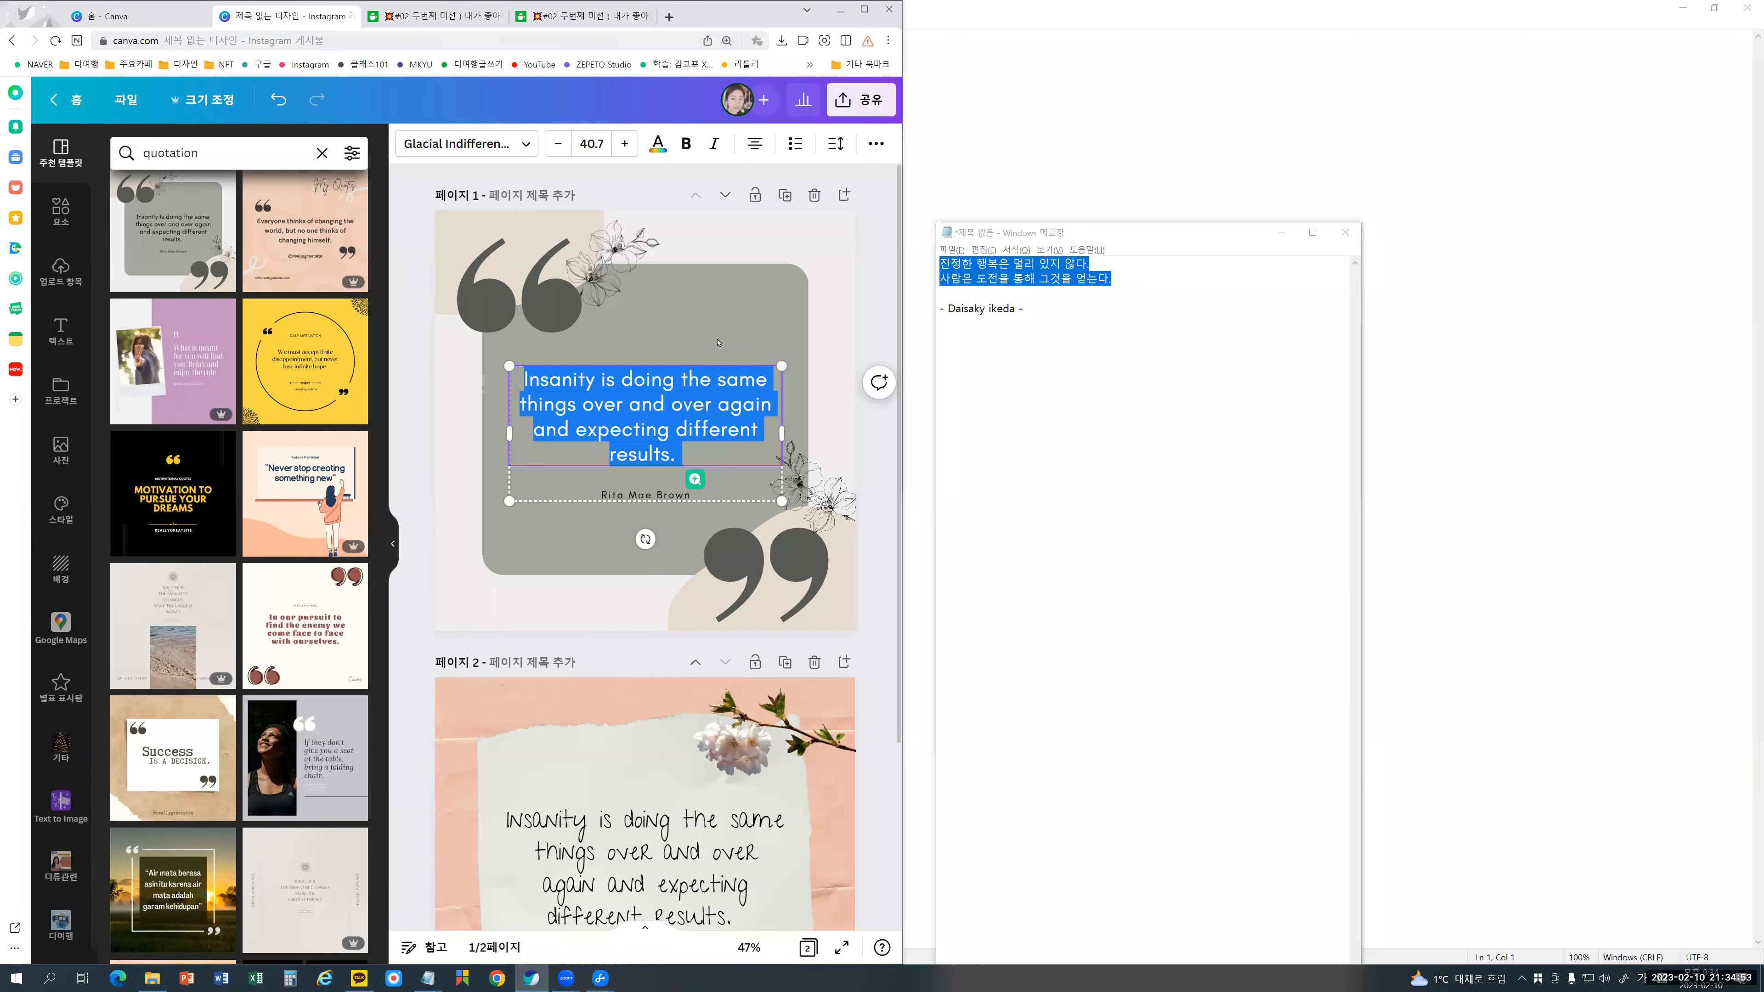
{"action": "left_click", "coordinate": [708, 403]}
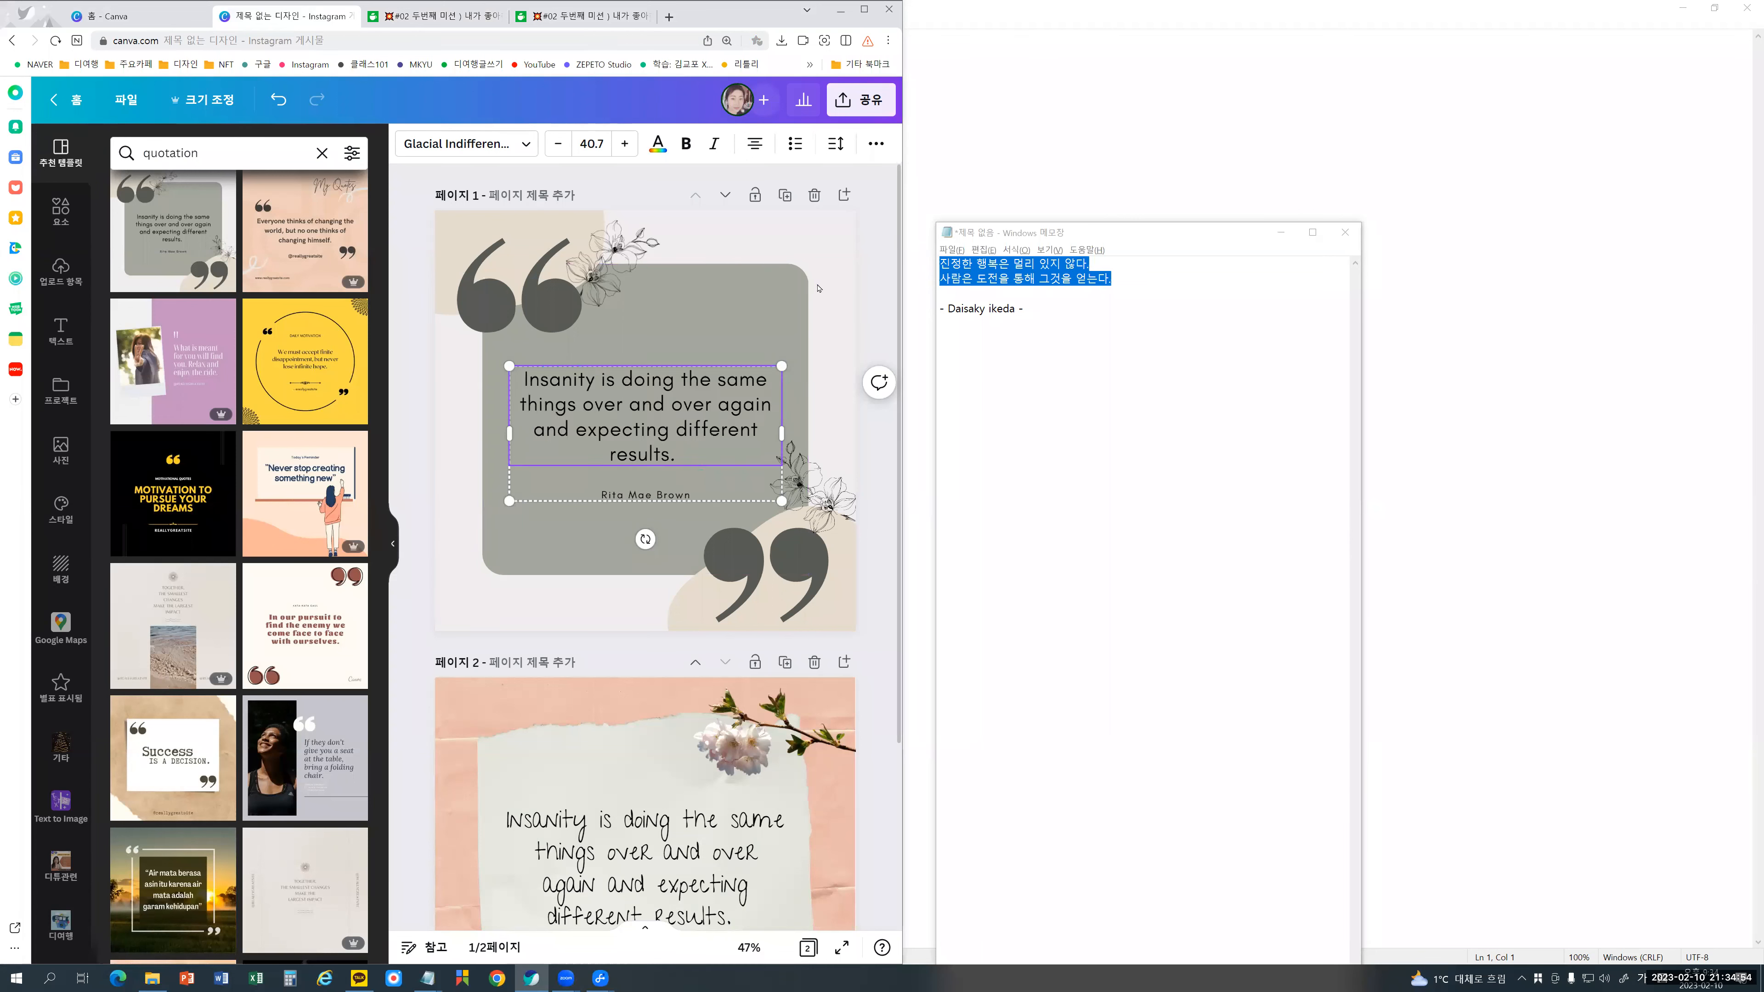
{"action": "double_click", "coordinate": [701, 404]}
{"action": "left_click", "coordinate": [615, 404]}
{"action": "double_click", "coordinate": [602, 404]}
{"action": "double_click", "coordinate": [578, 404]}
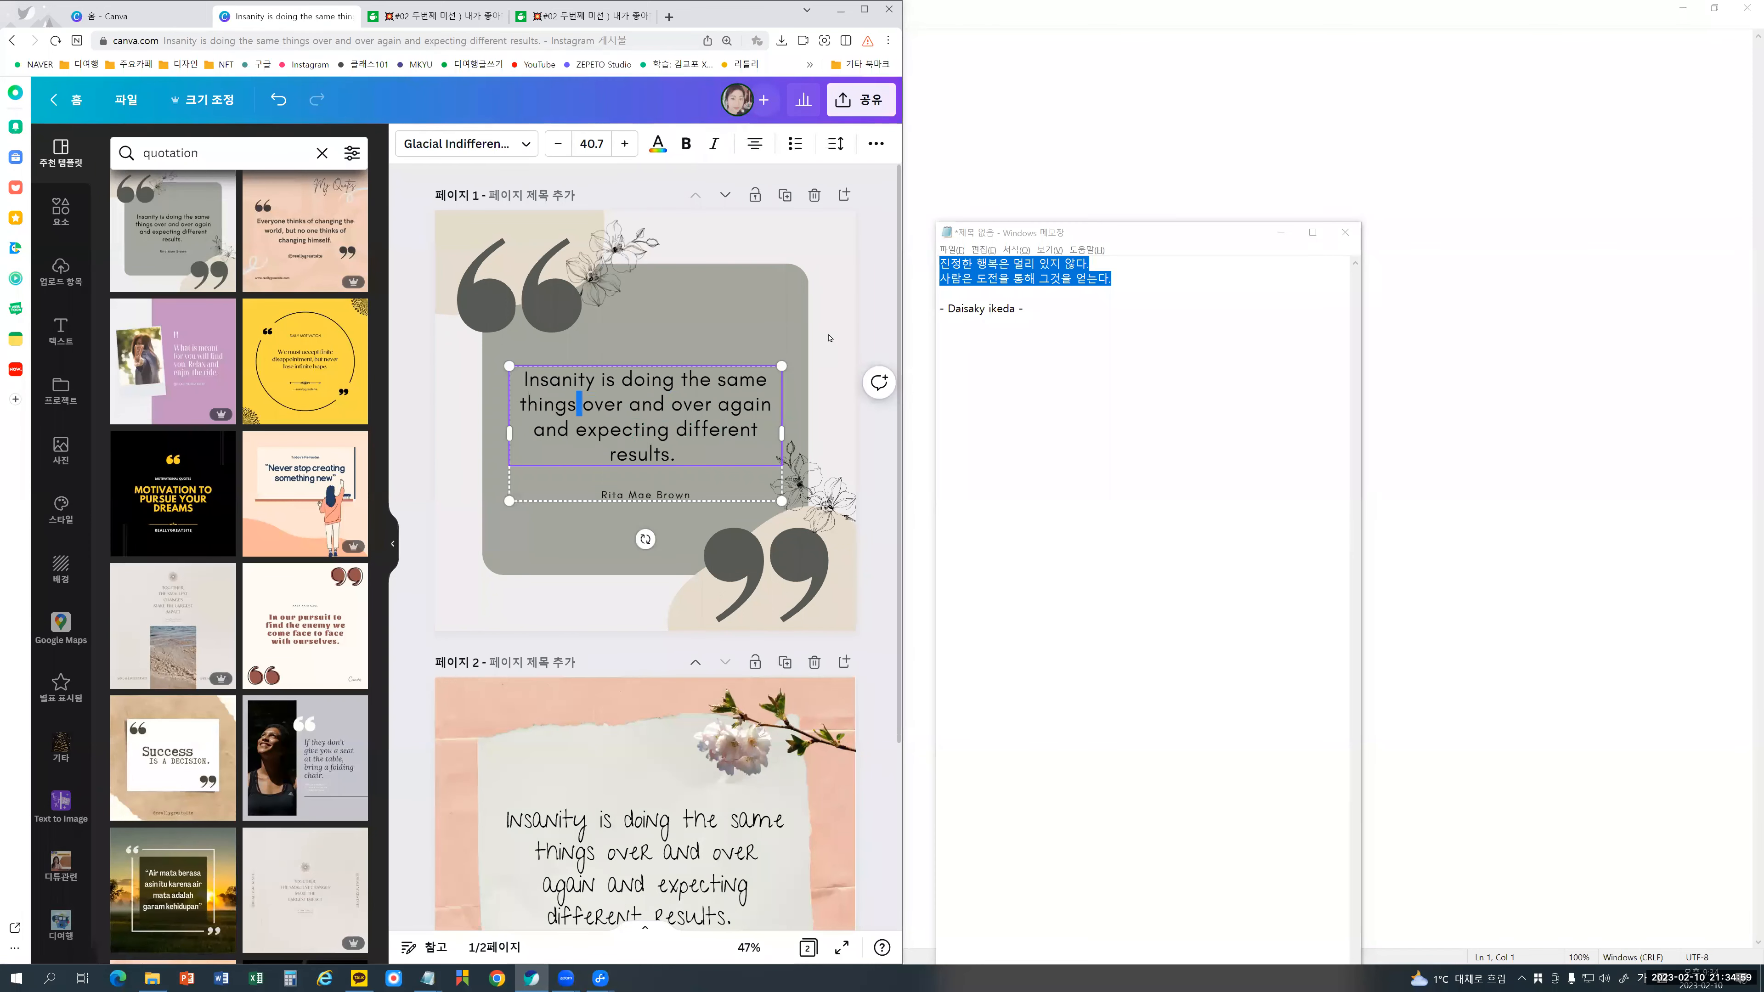
Step: Replace the whole English quote on page 1 with the copied Korean quote
{"action": "left_click", "coordinate": [521, 377]}
{"action": "left_click_drag", "start_coordinate": [521, 377], "coordinate": [721, 451]}
{"action": "key", "text": "ctrl+v"}
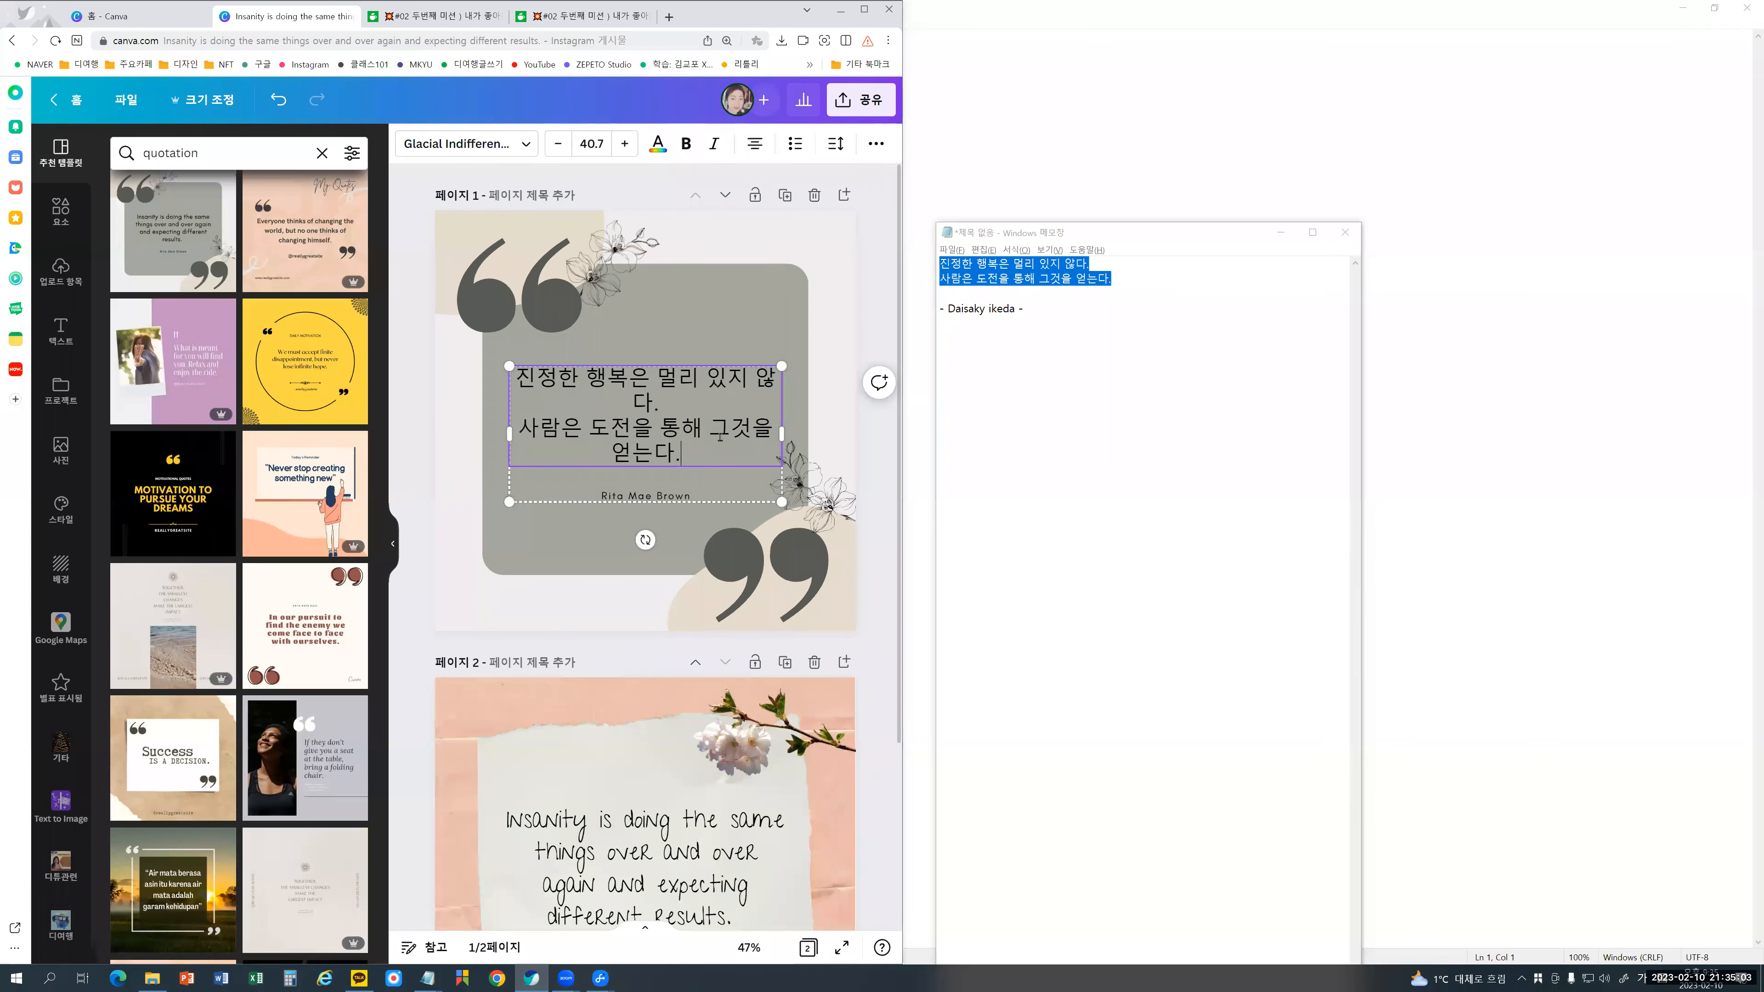
Step: Break the Korean quote into four lines, splitting before "멀리" and before "그것을"
{"action": "left_click", "coordinate": [645, 379]}
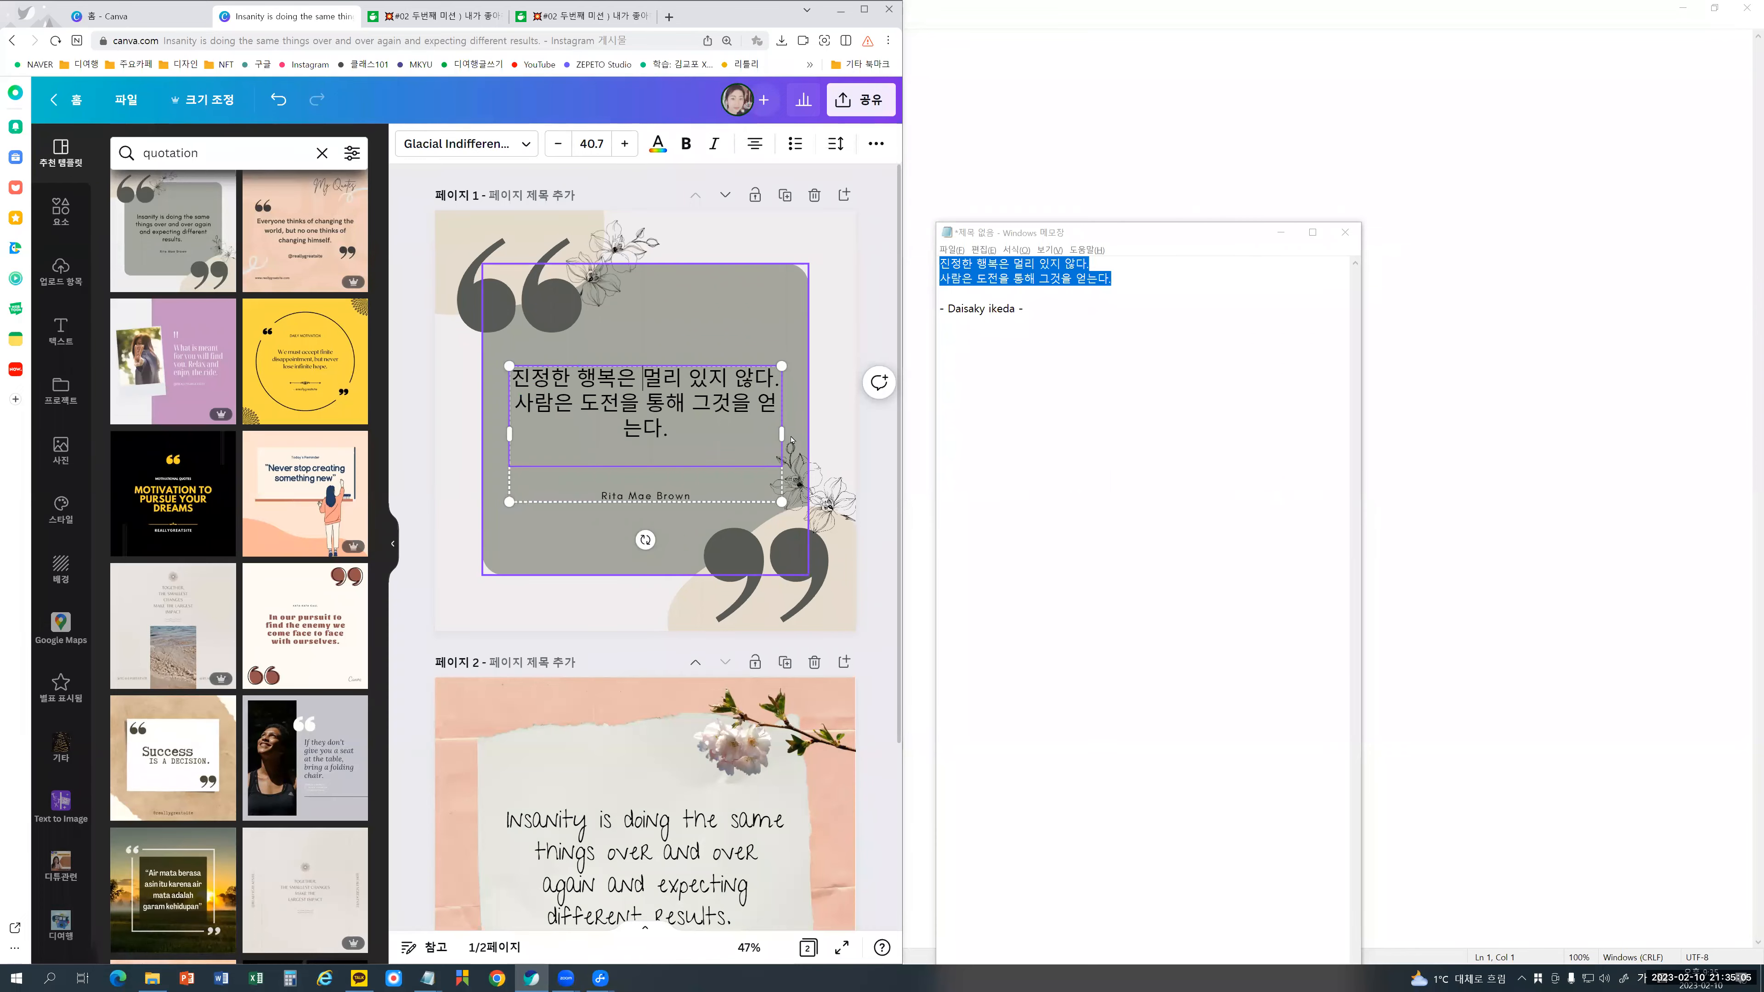
{"action": "key", "text": "Return"}
{"action": "key", "text": "Down"}
{"action": "key", "text": "Right"}
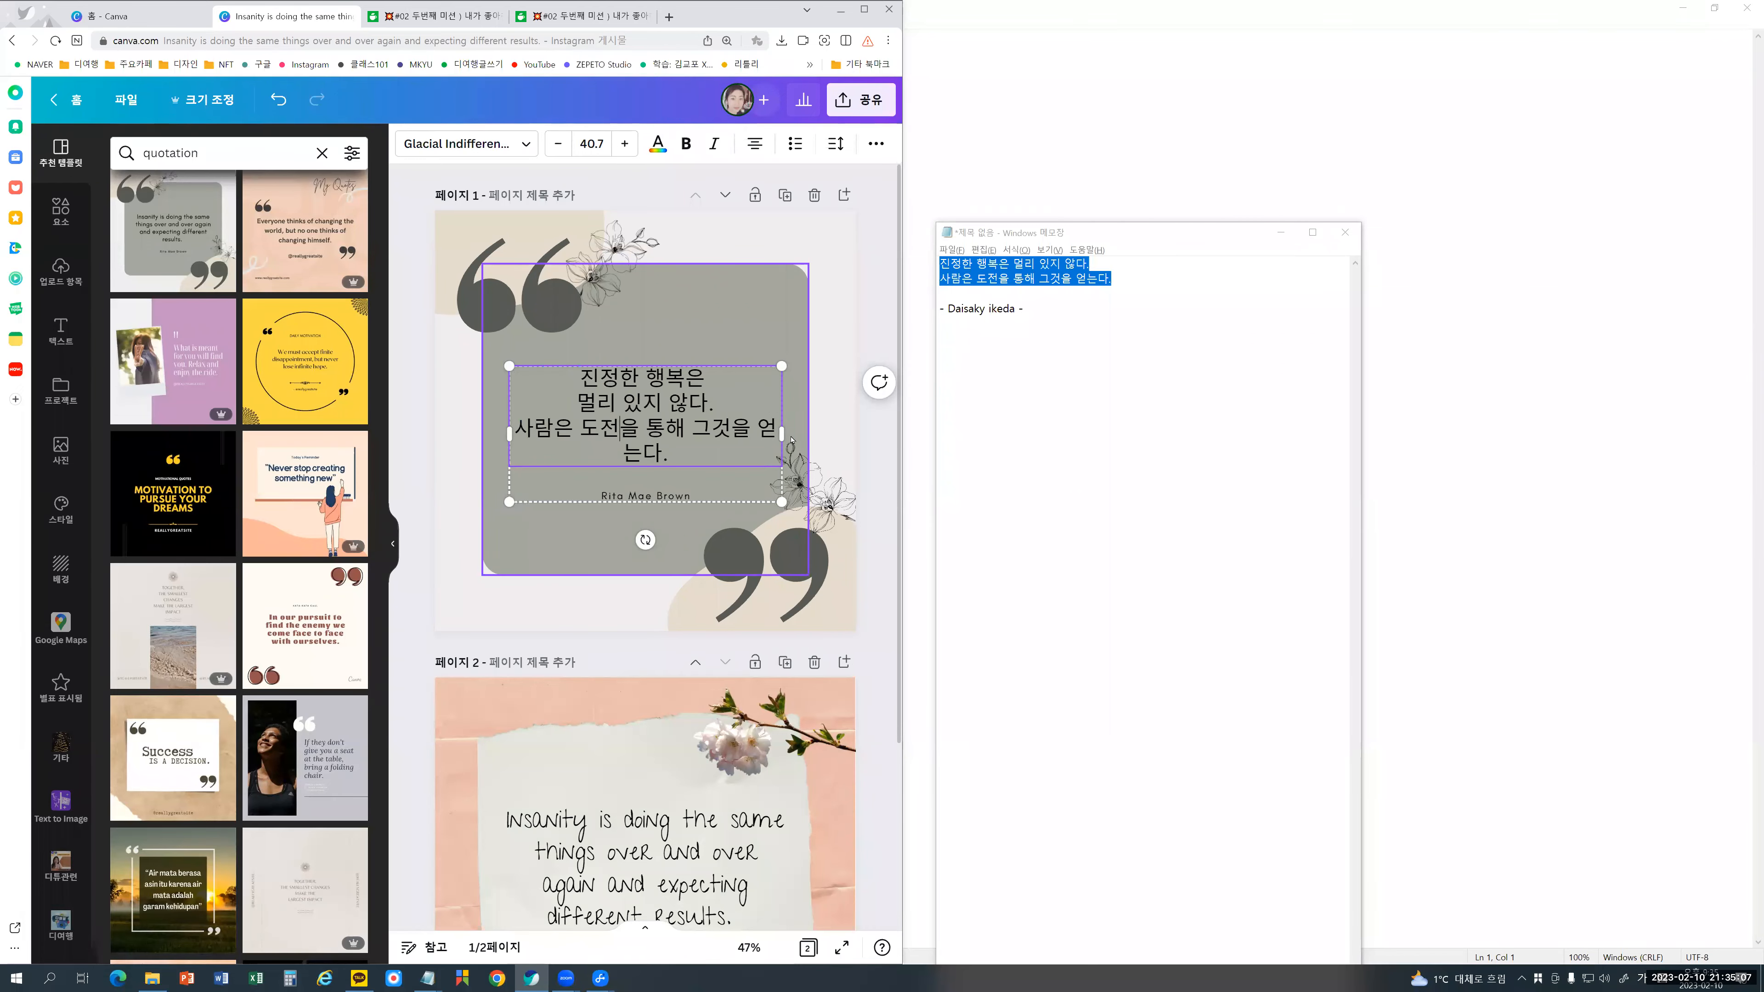
{"action": "key", "text": "Right"}
{"action": "key", "text": "Right"}
{"action": "key", "text": "Return"}
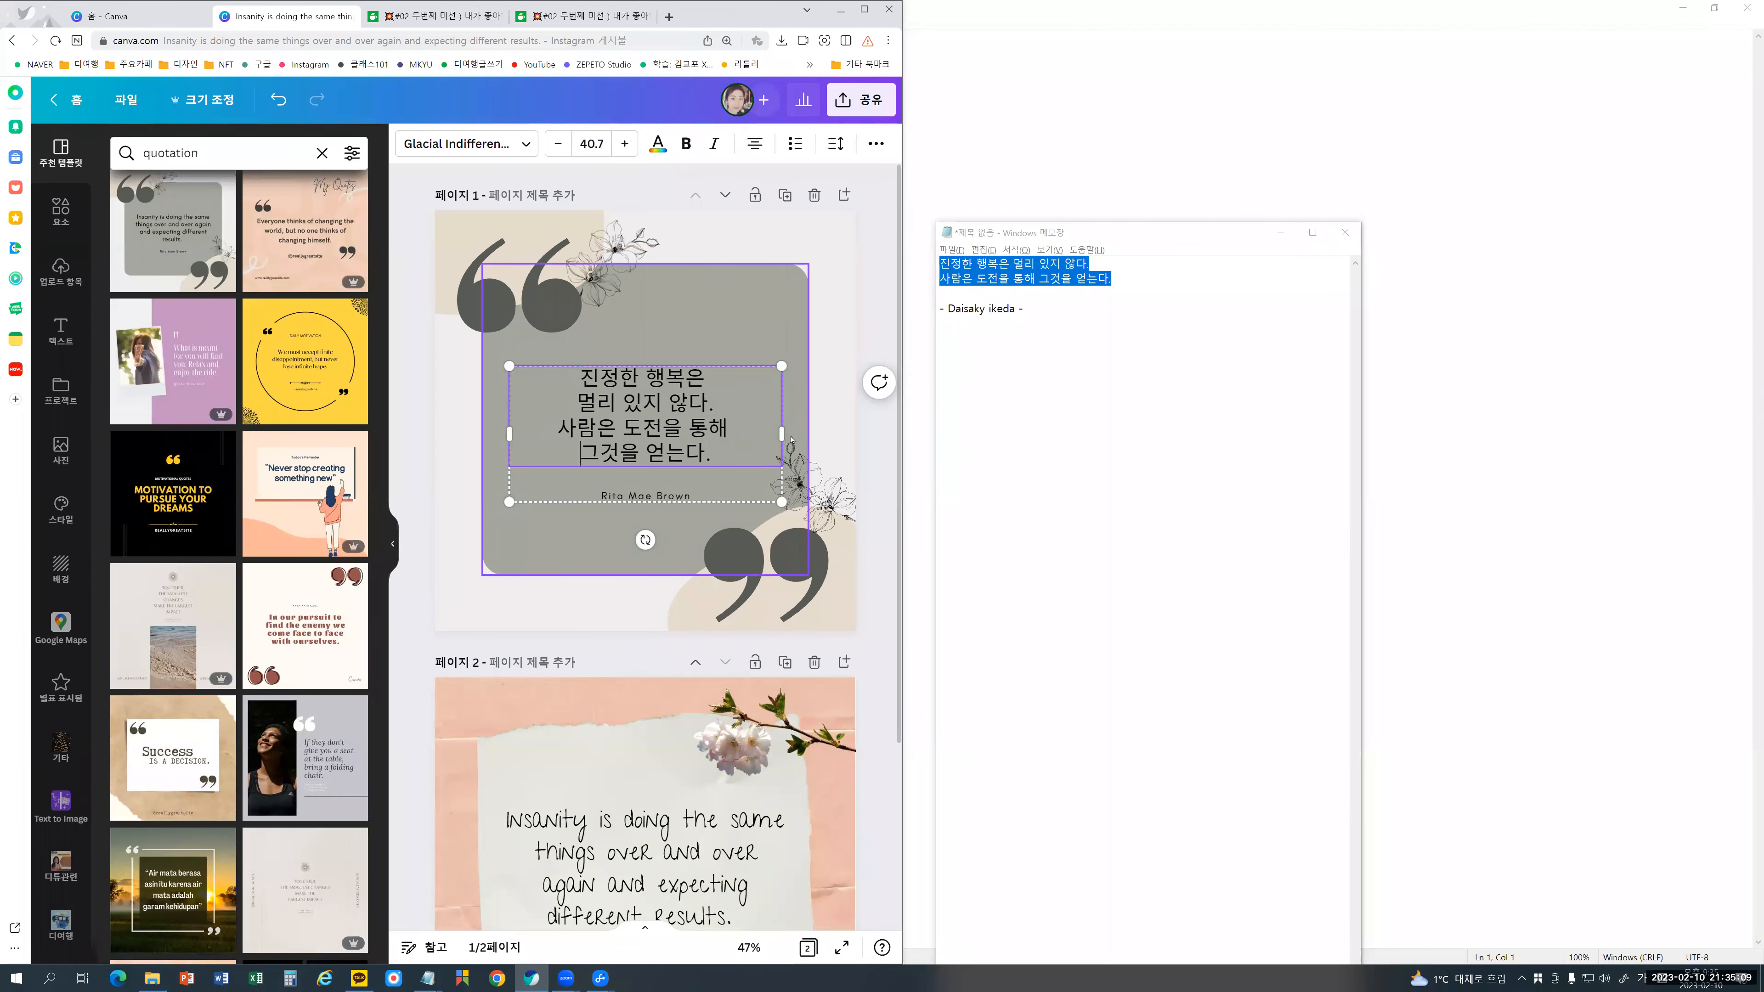
Step: Copy the author credit from Notepad and replace the author name under the page 1 quote with "- Daisaky ikeda -"
{"action": "left_click_drag", "start_coordinate": [1023, 308], "coordinate": [943, 306]}
{"action": "left_click_drag", "start_coordinate": [1026, 310], "coordinate": [915, 323]}
{"action": "key", "text": "ctrl+c"}
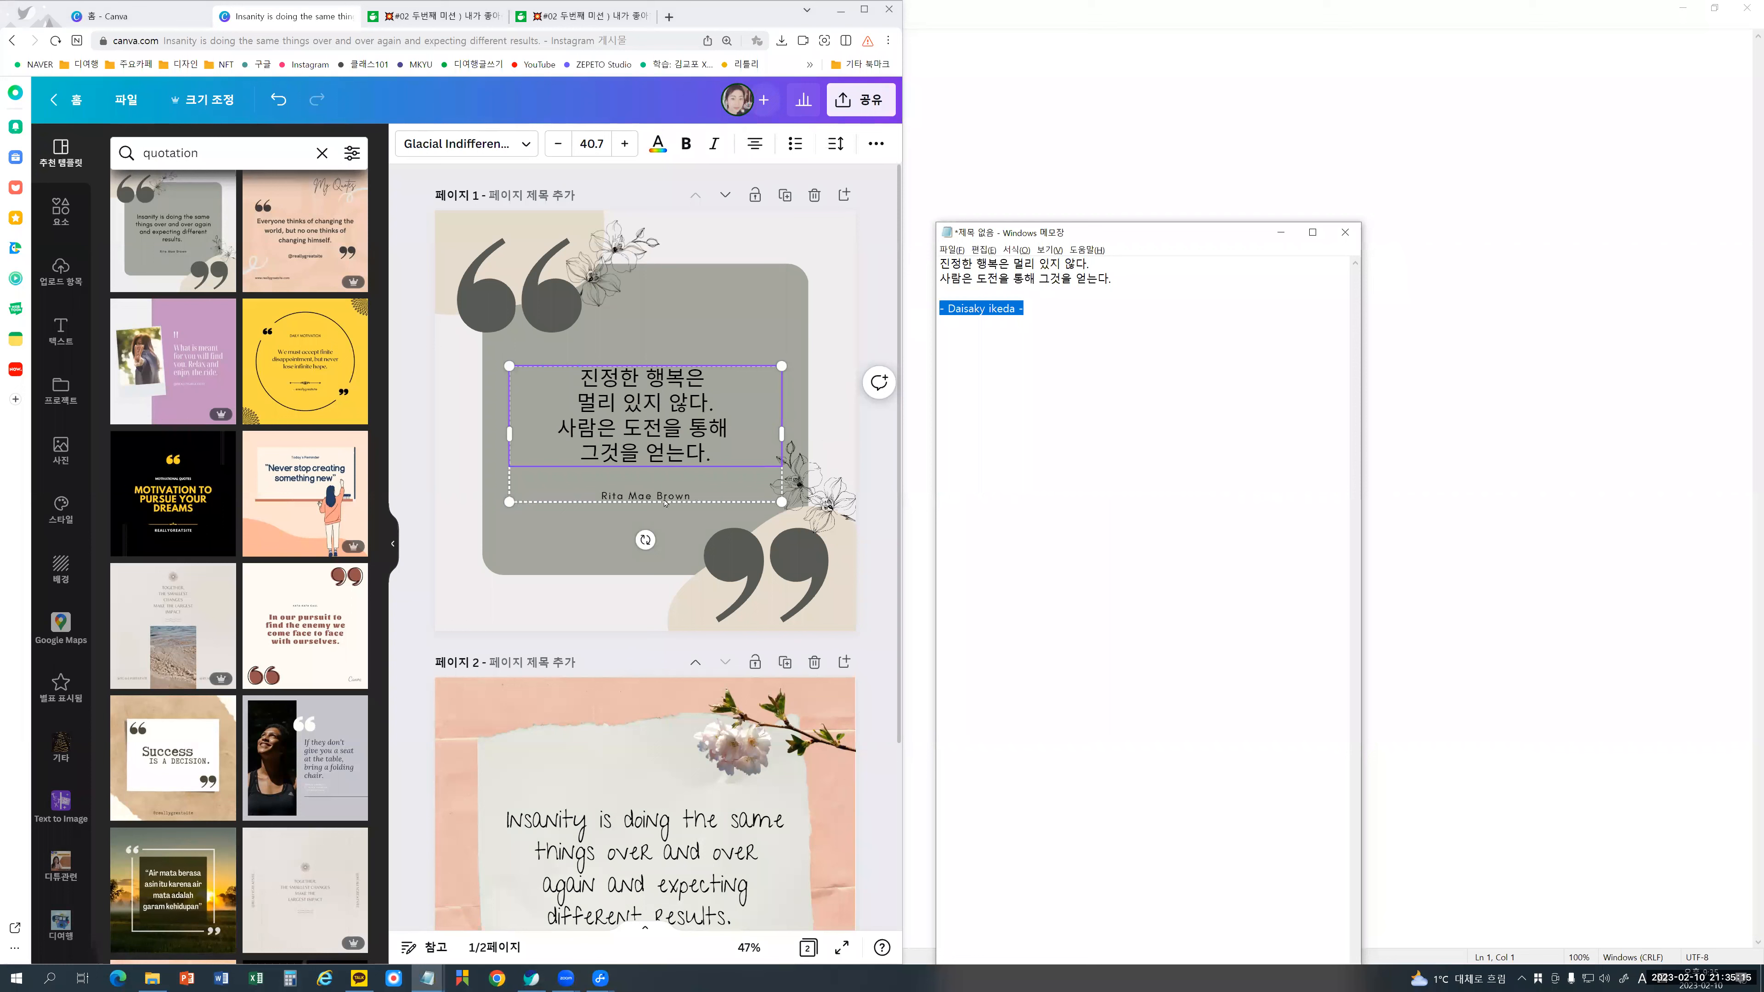
{"action": "left_click", "coordinate": [678, 493]}
{"action": "left_click_drag", "start_coordinate": [699, 491], "coordinate": [588, 492]}
{"action": "key", "text": "BackSpace"}
{"action": "key", "text": "ctrl+v"}
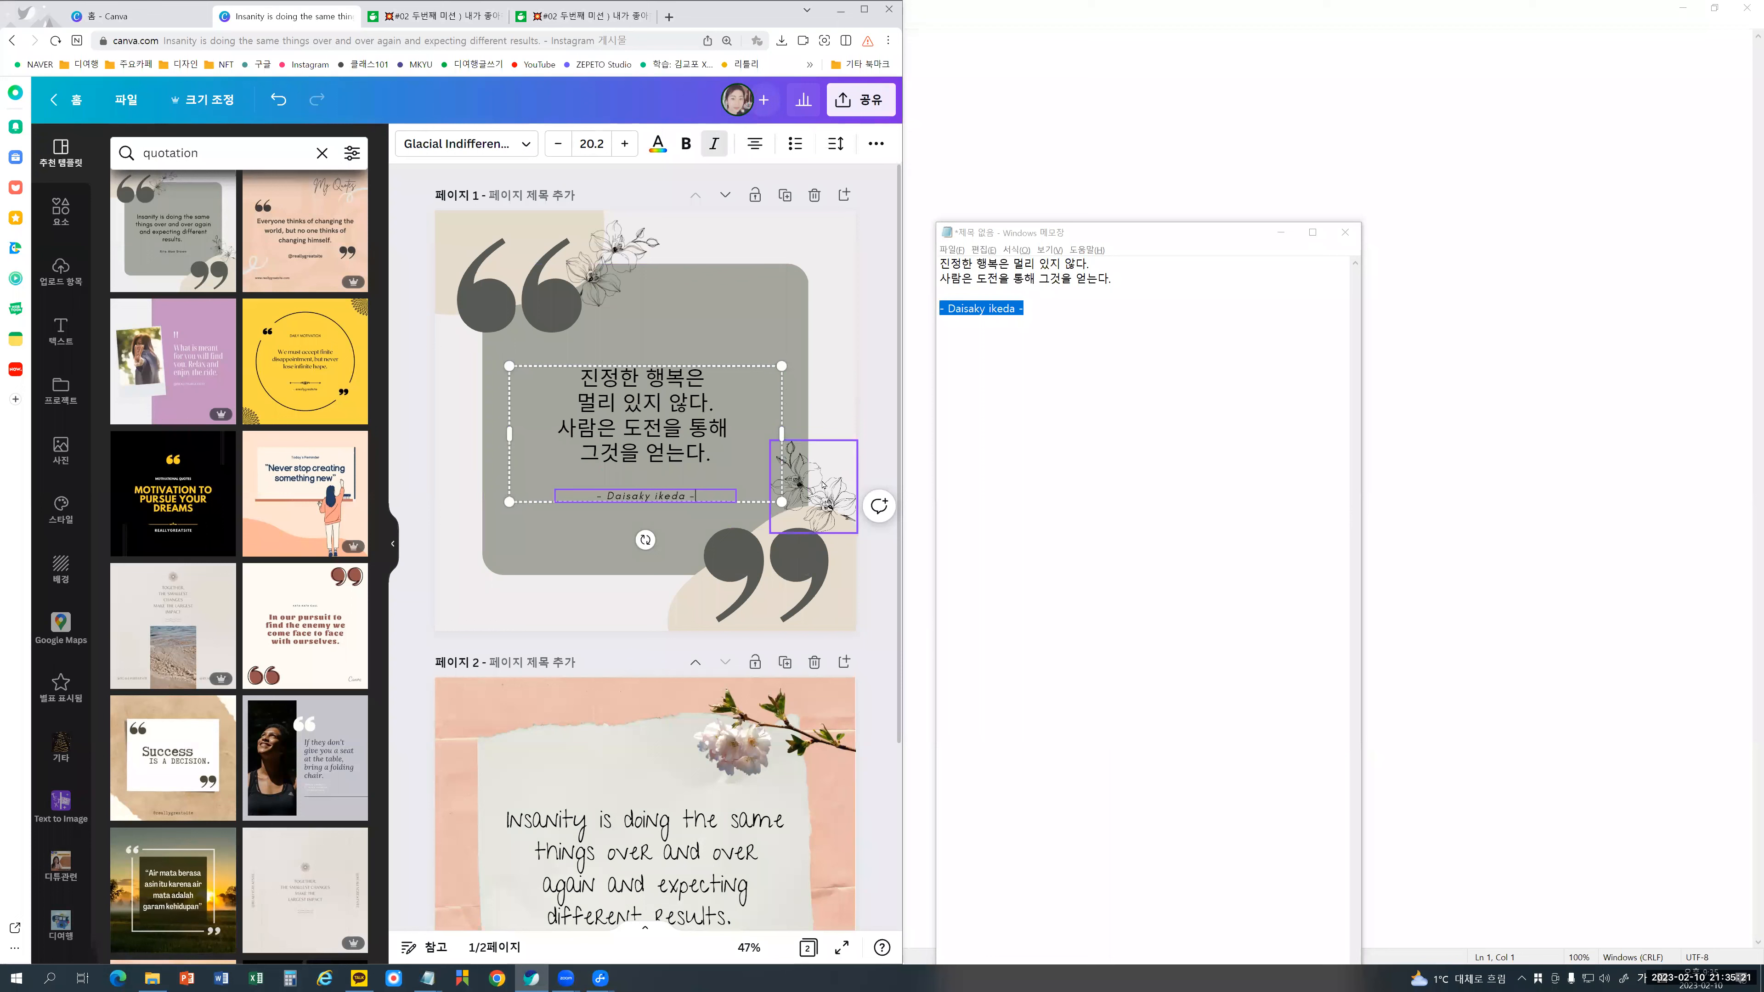
{"action": "left_click", "coordinate": [865, 297]}
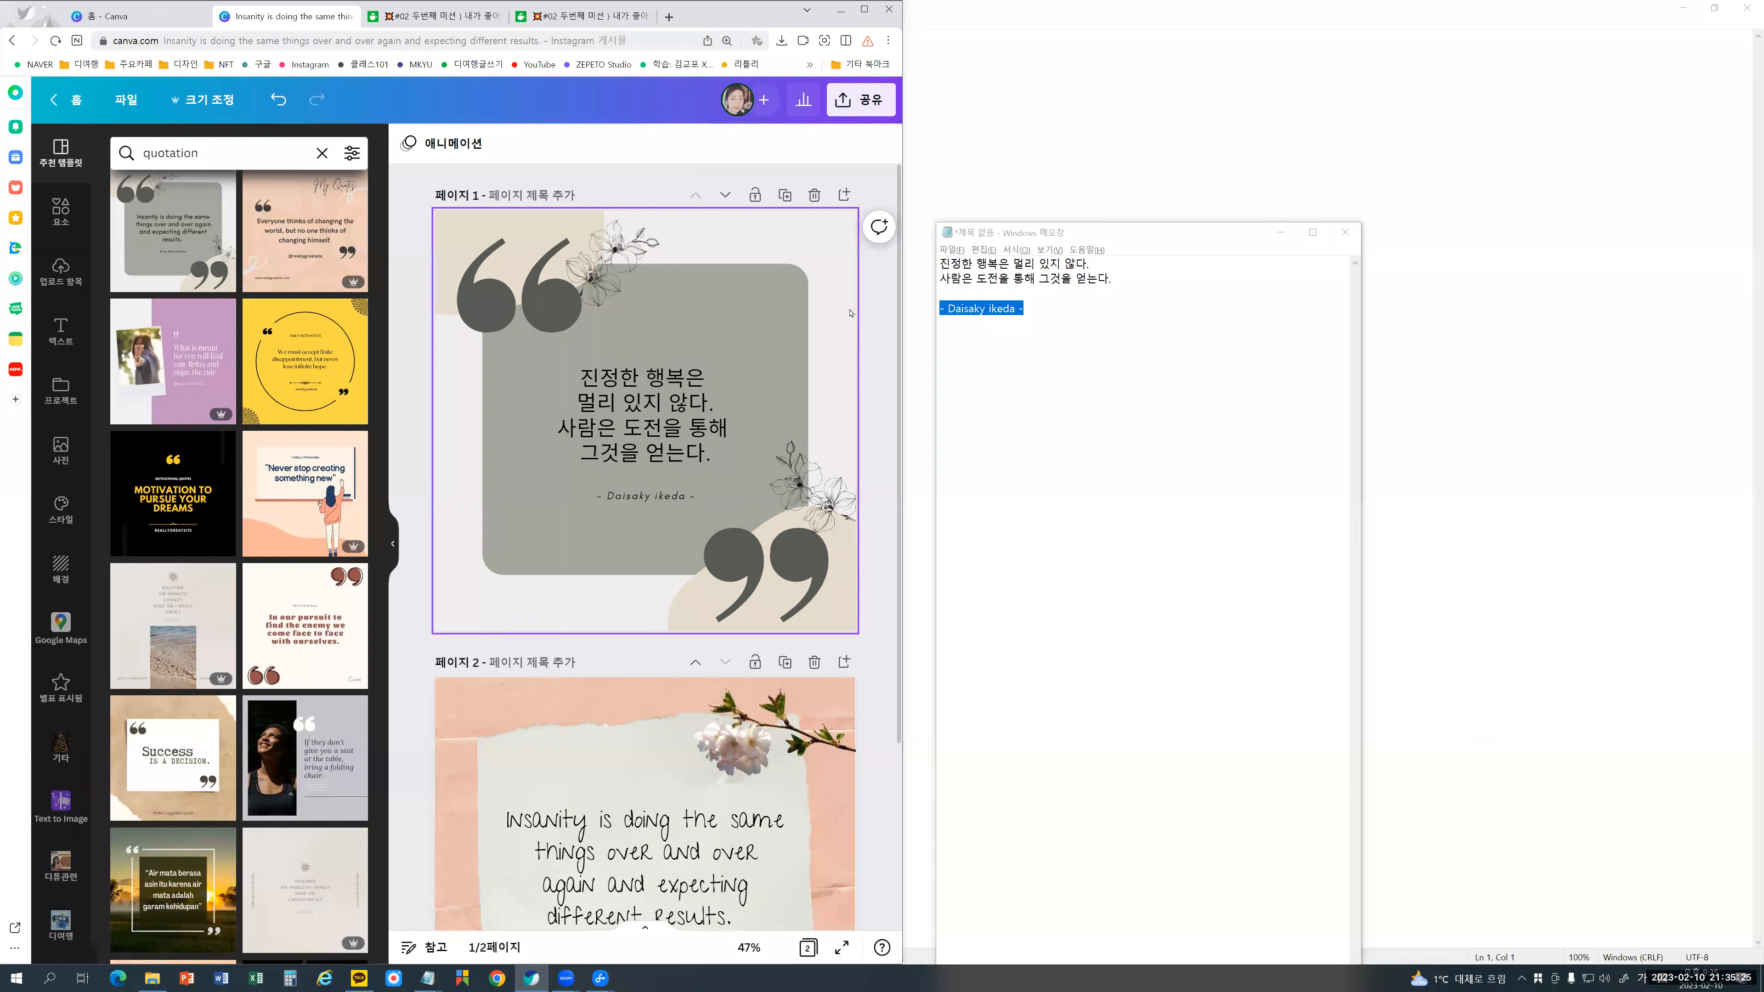
Step: Enlarge the quote and author group proportionally about its centre until the quote's font size is about 54.7
{"action": "left_click", "coordinate": [676, 398]}
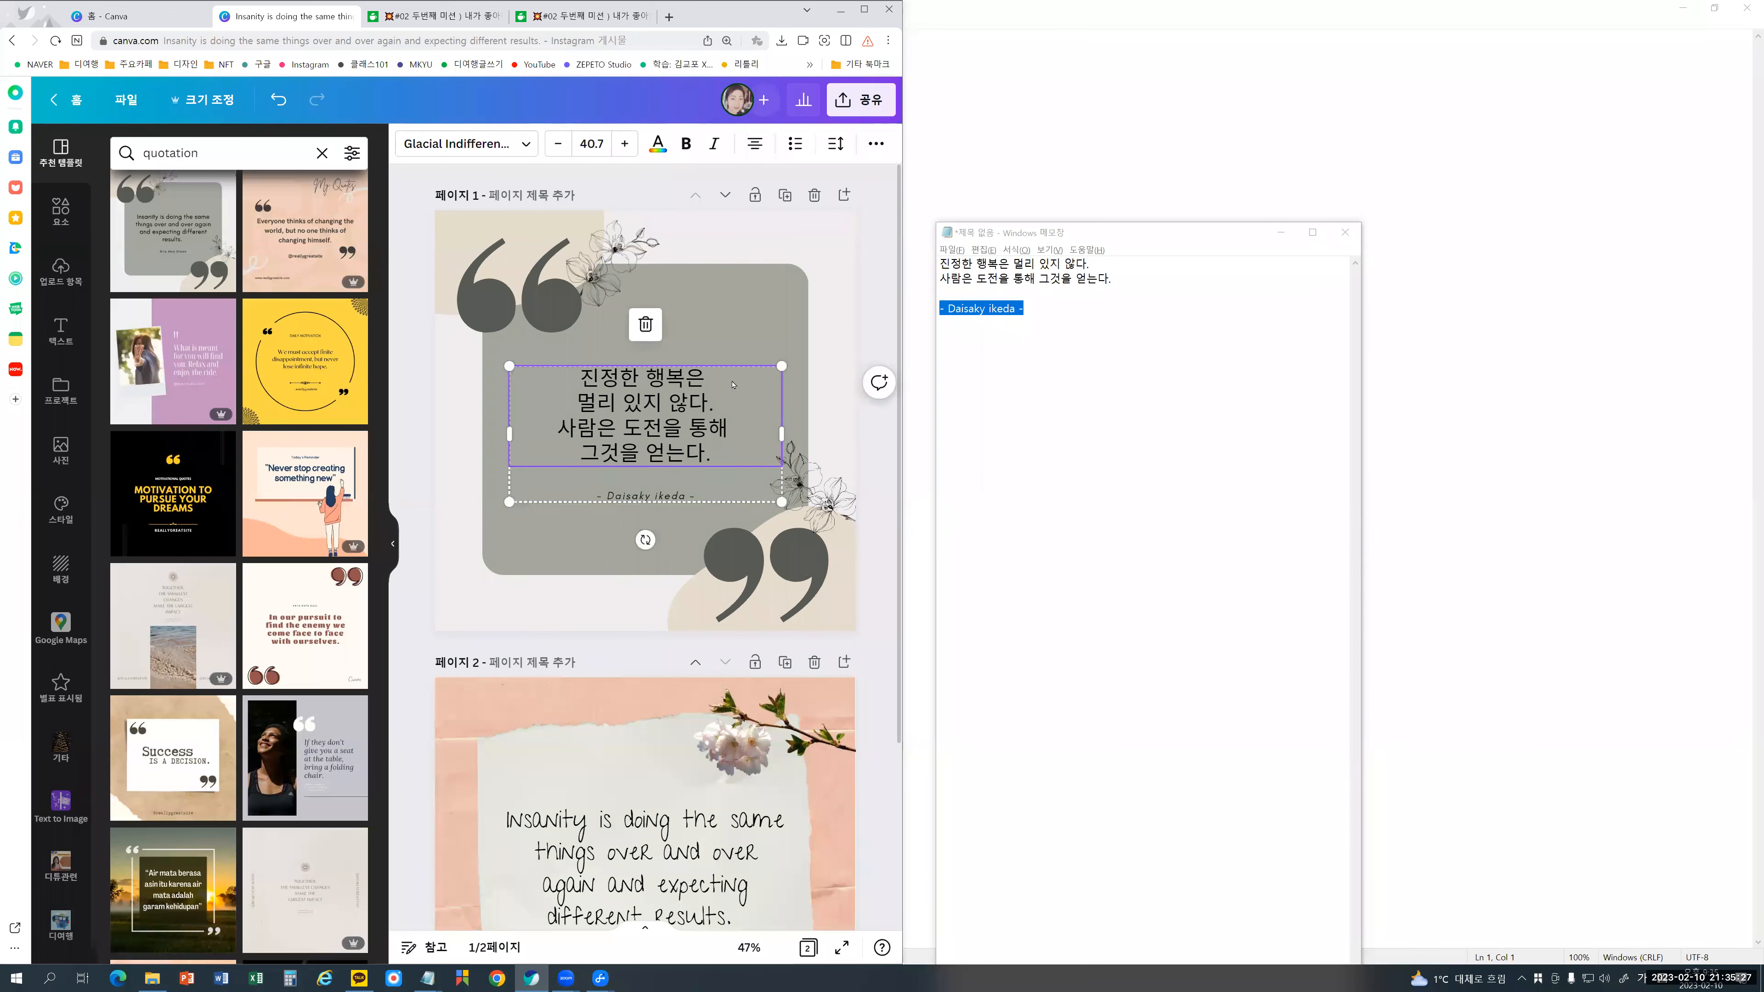
{"action": "left_click_drag", "start_coordinate": [802, 348], "coordinate": [823, 338]}
{"action": "left_click_drag", "start_coordinate": [507, 341], "coordinate": [465, 310]}
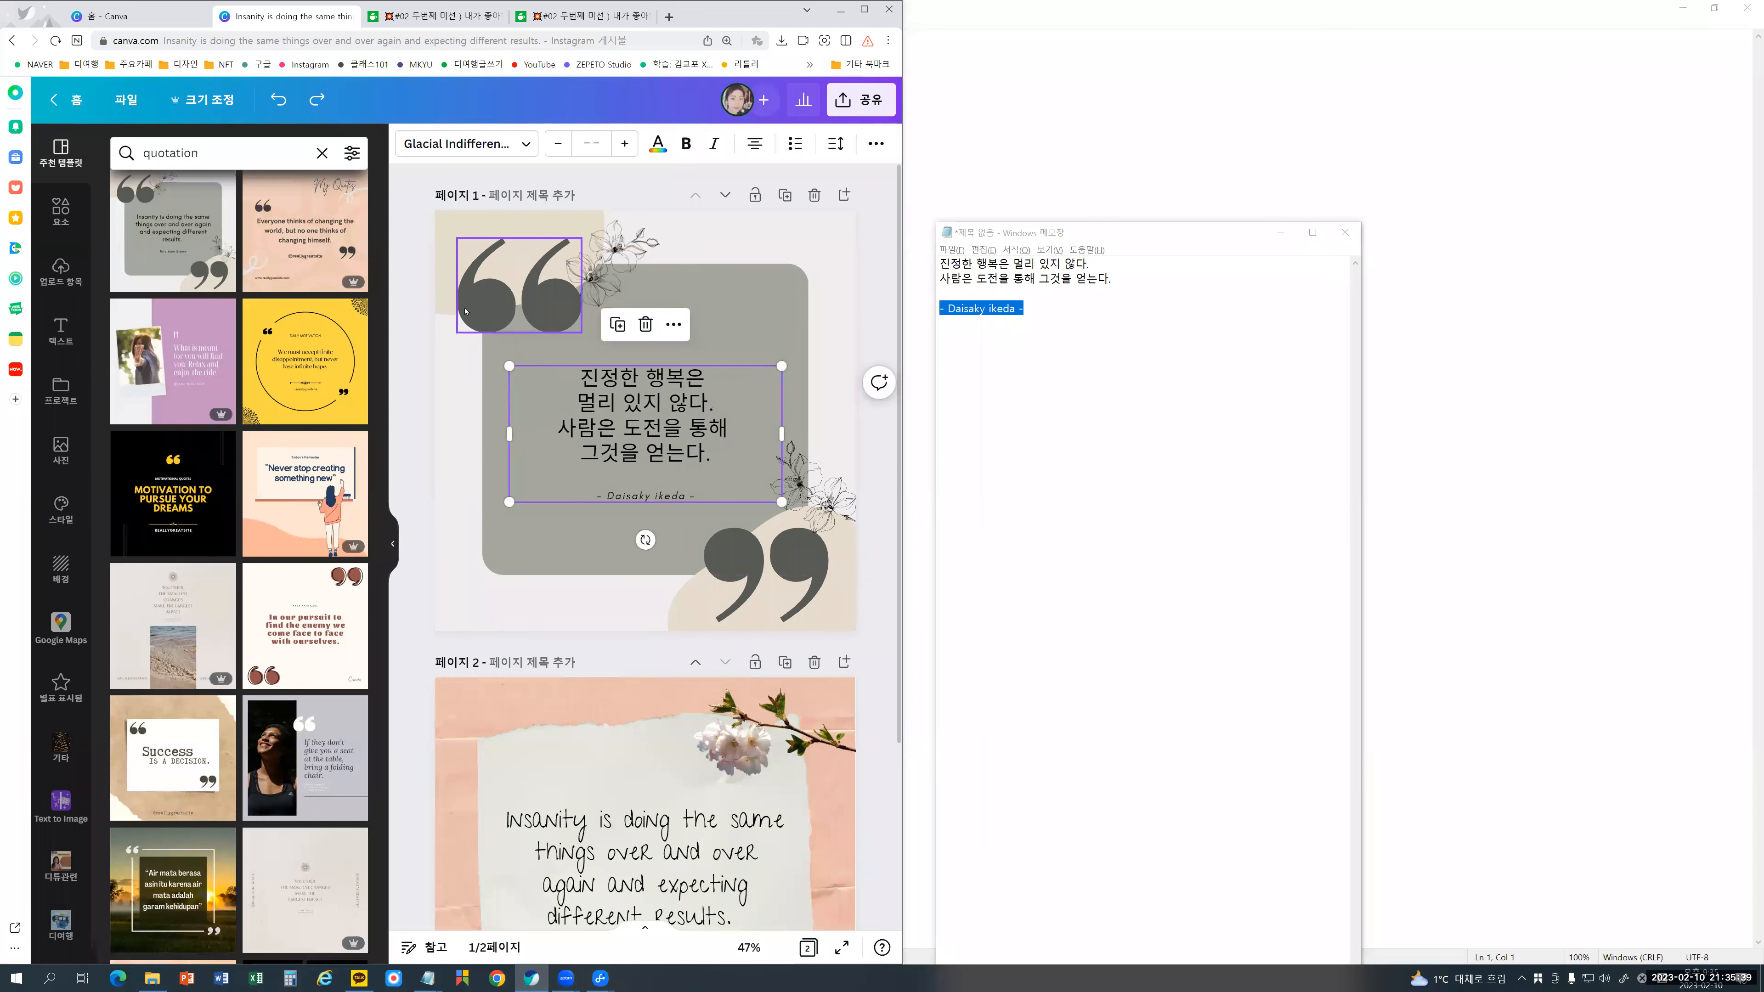
{"action": "left_click_drag", "start_coordinate": [465, 311], "coordinate": [467, 311]}
{"action": "left_click_drag", "start_coordinate": [741, 380], "coordinate": [818, 347]}
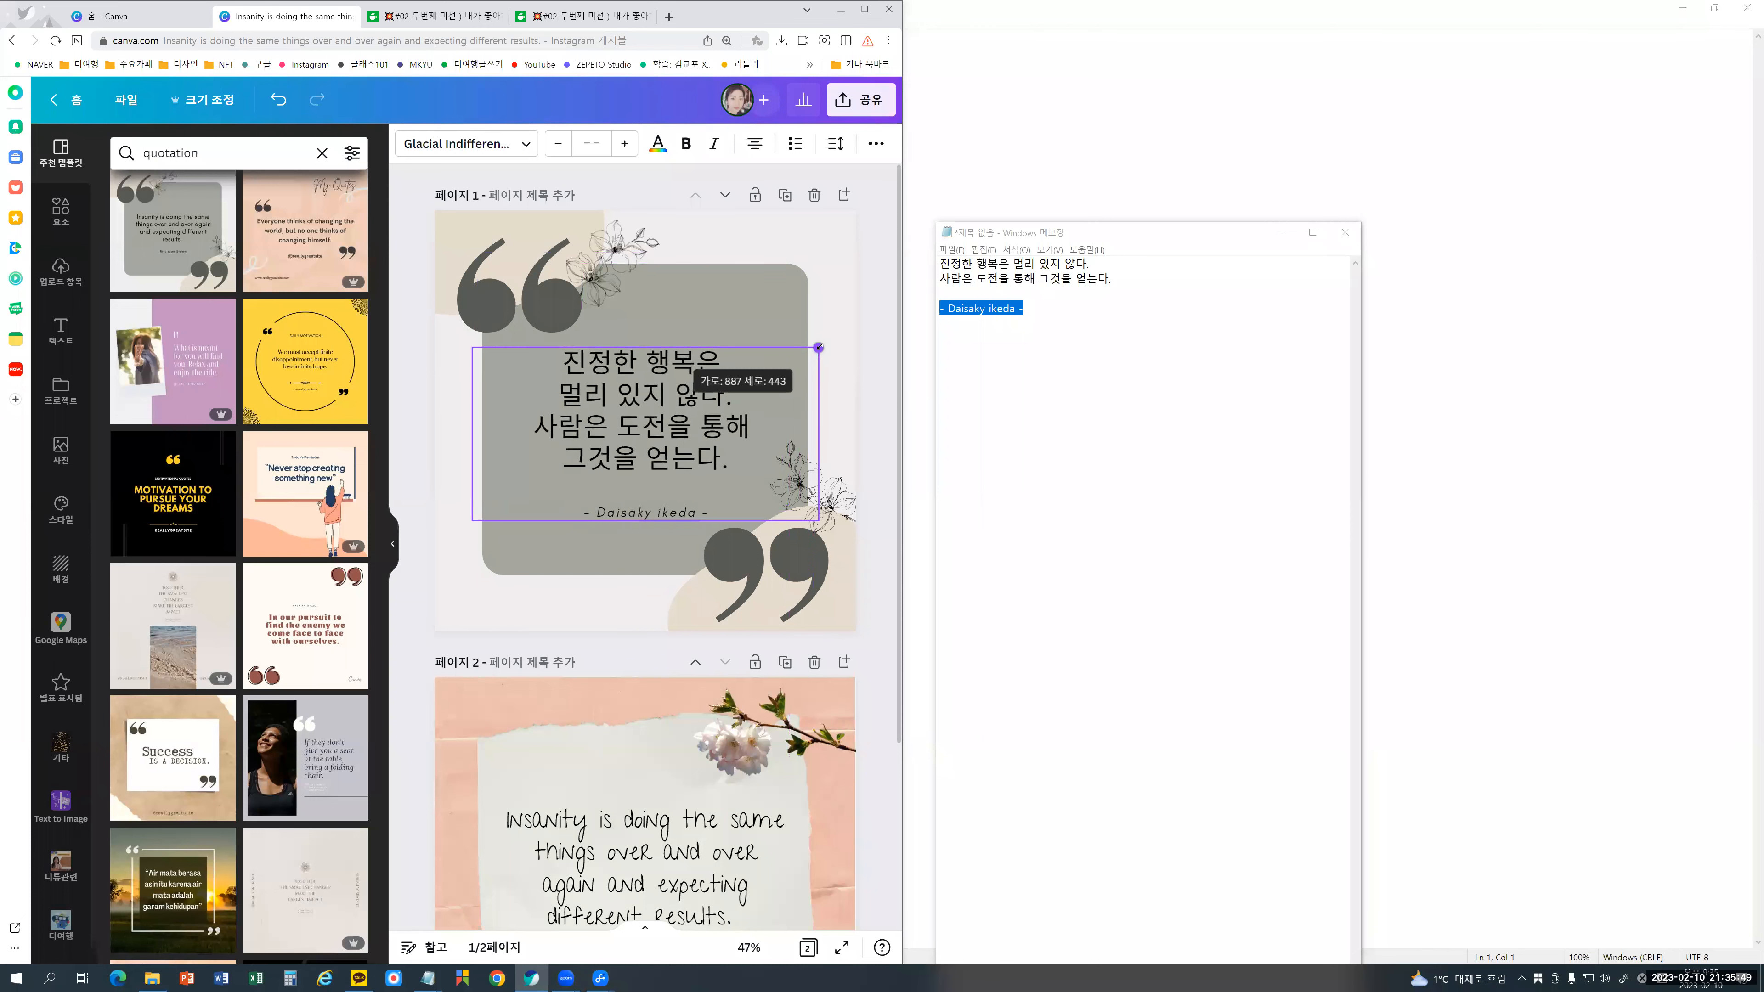
{"action": "left_click_drag", "start_coordinate": [818, 347], "coordinate": [829, 343]}
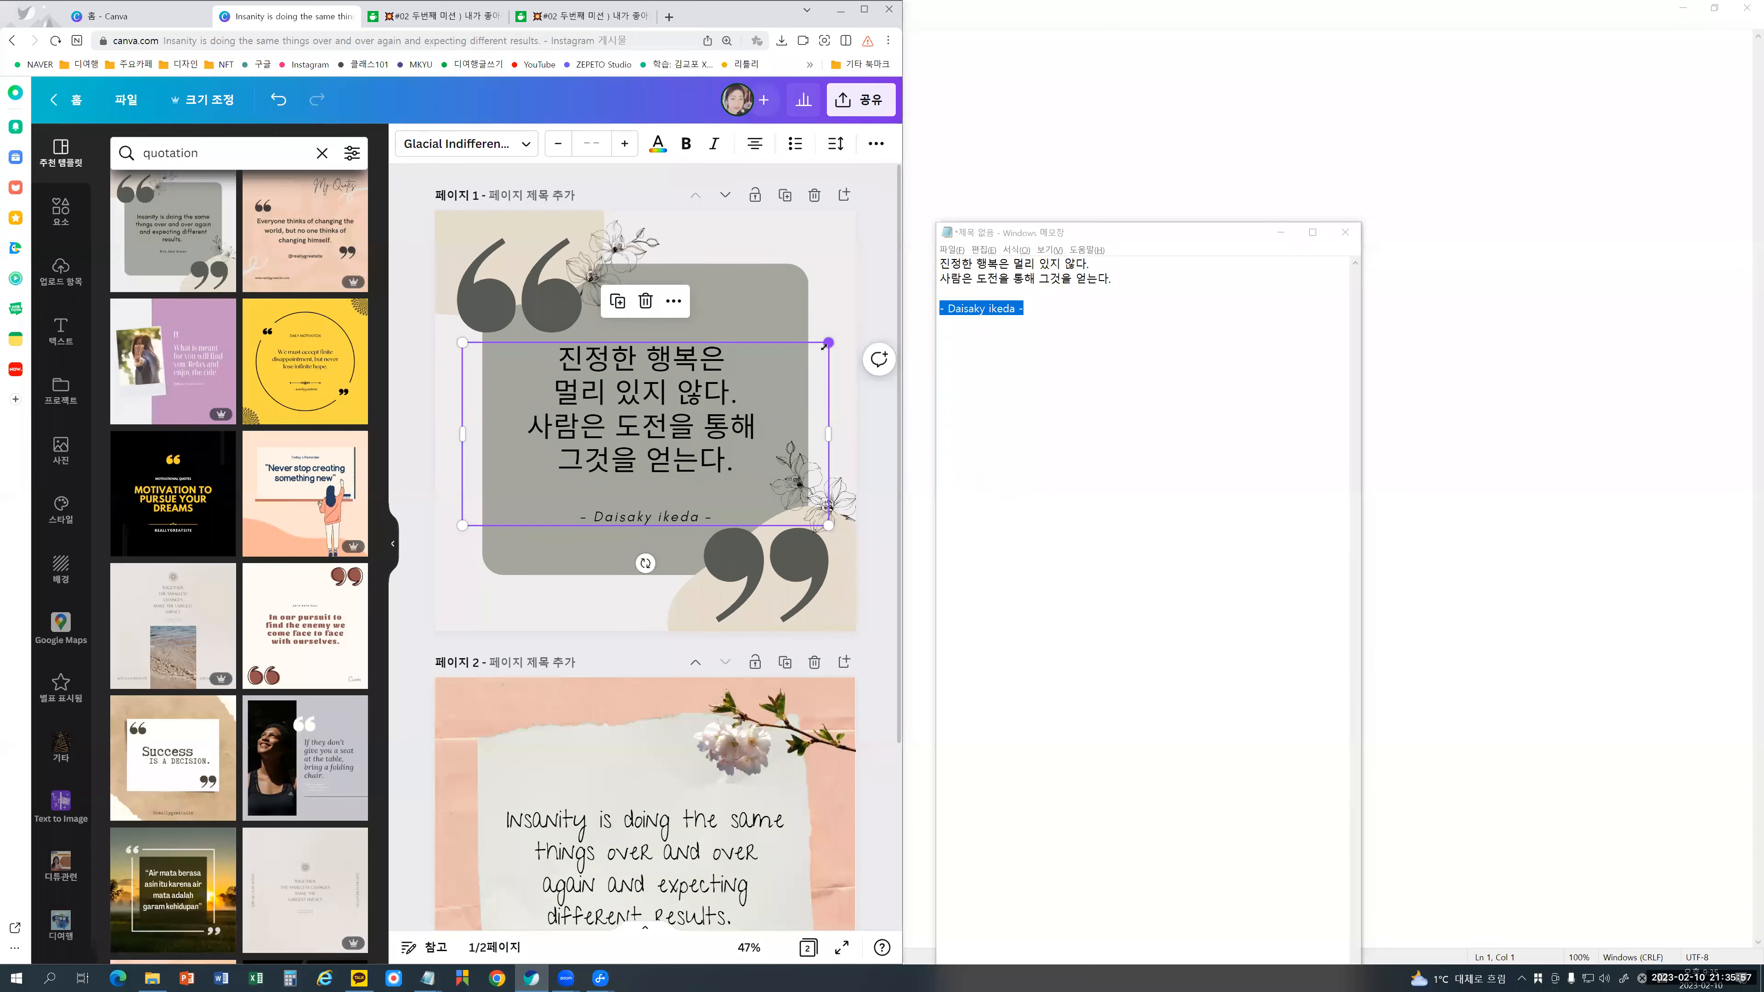
{"action": "left_click", "coordinate": [863, 408]}
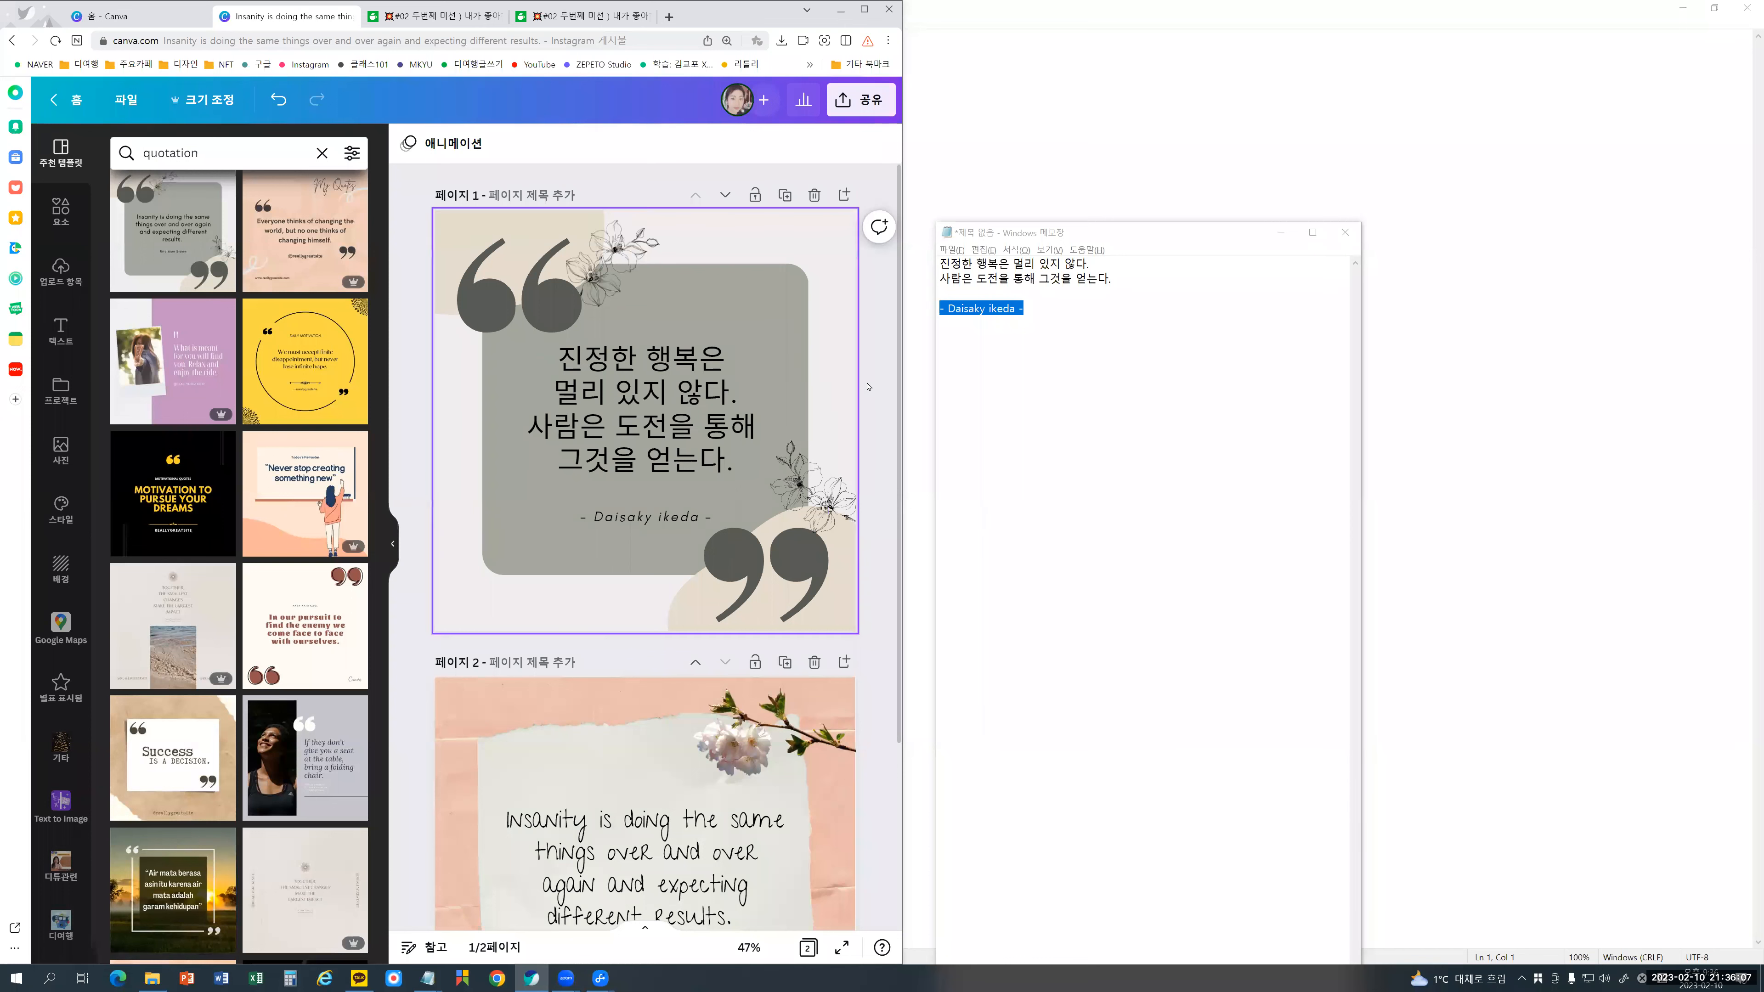
Step: Select the Korean quote text on page 1 and display the list of available fonts
{"action": "left_click", "coordinate": [664, 380]}
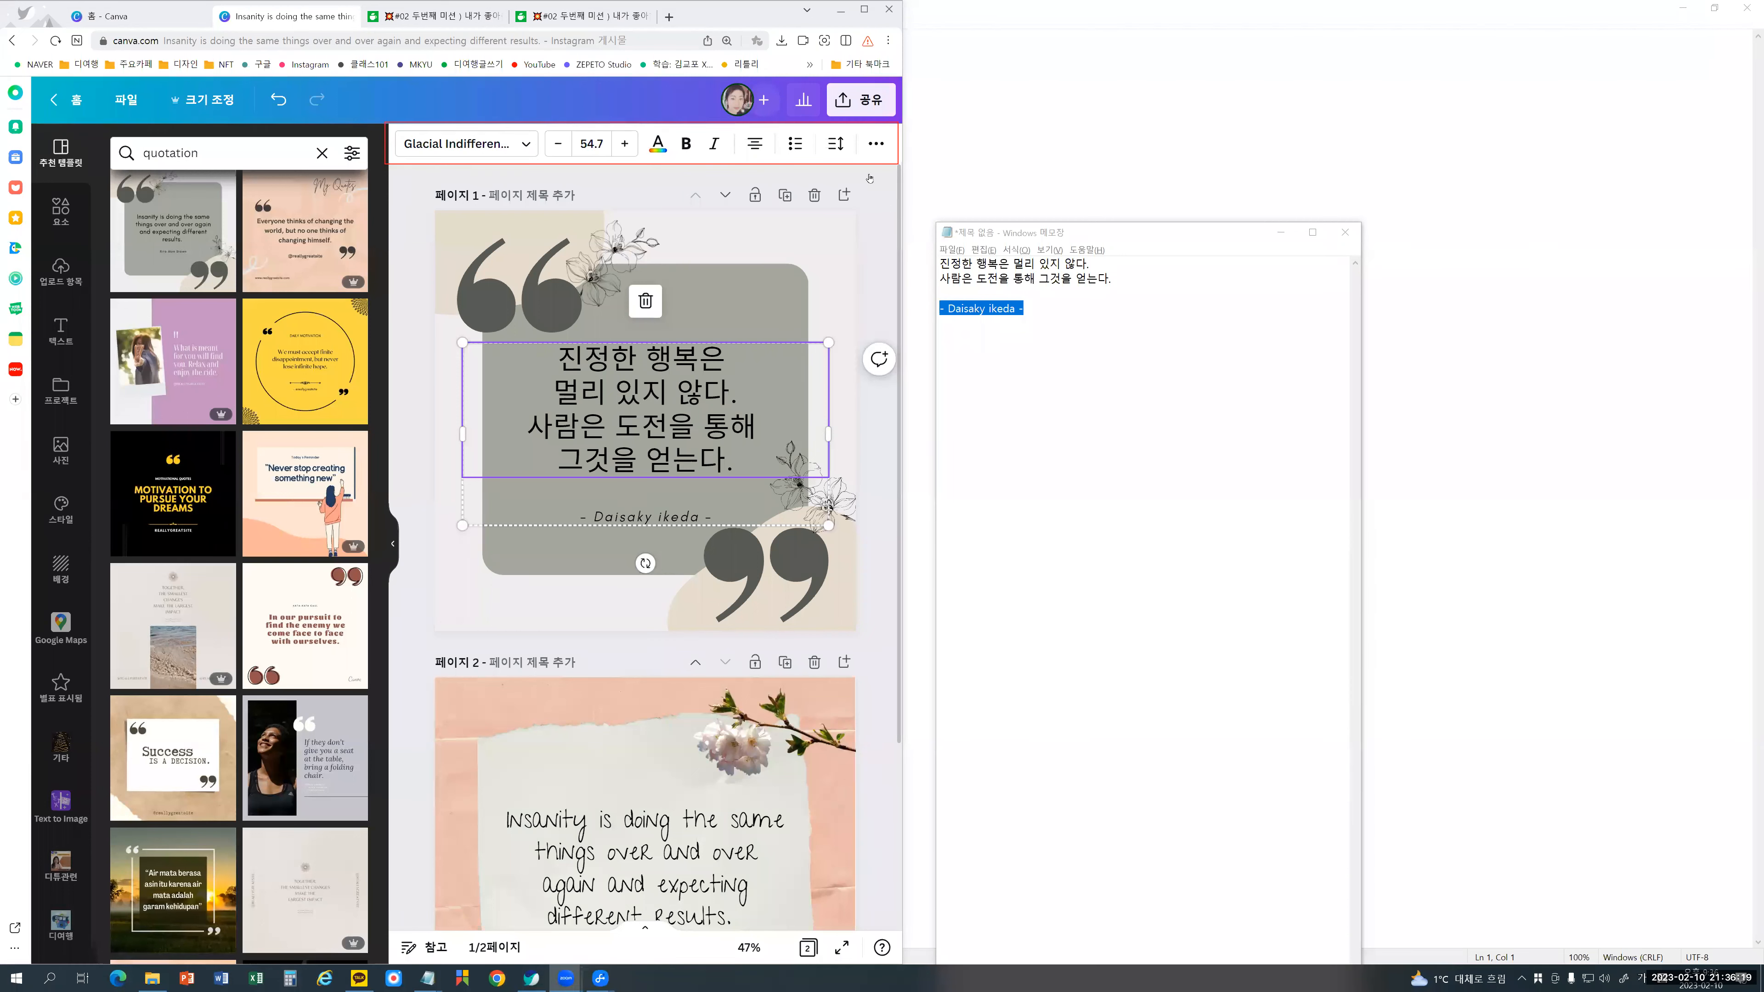
{"action": "left_click", "coordinate": [726, 192]}
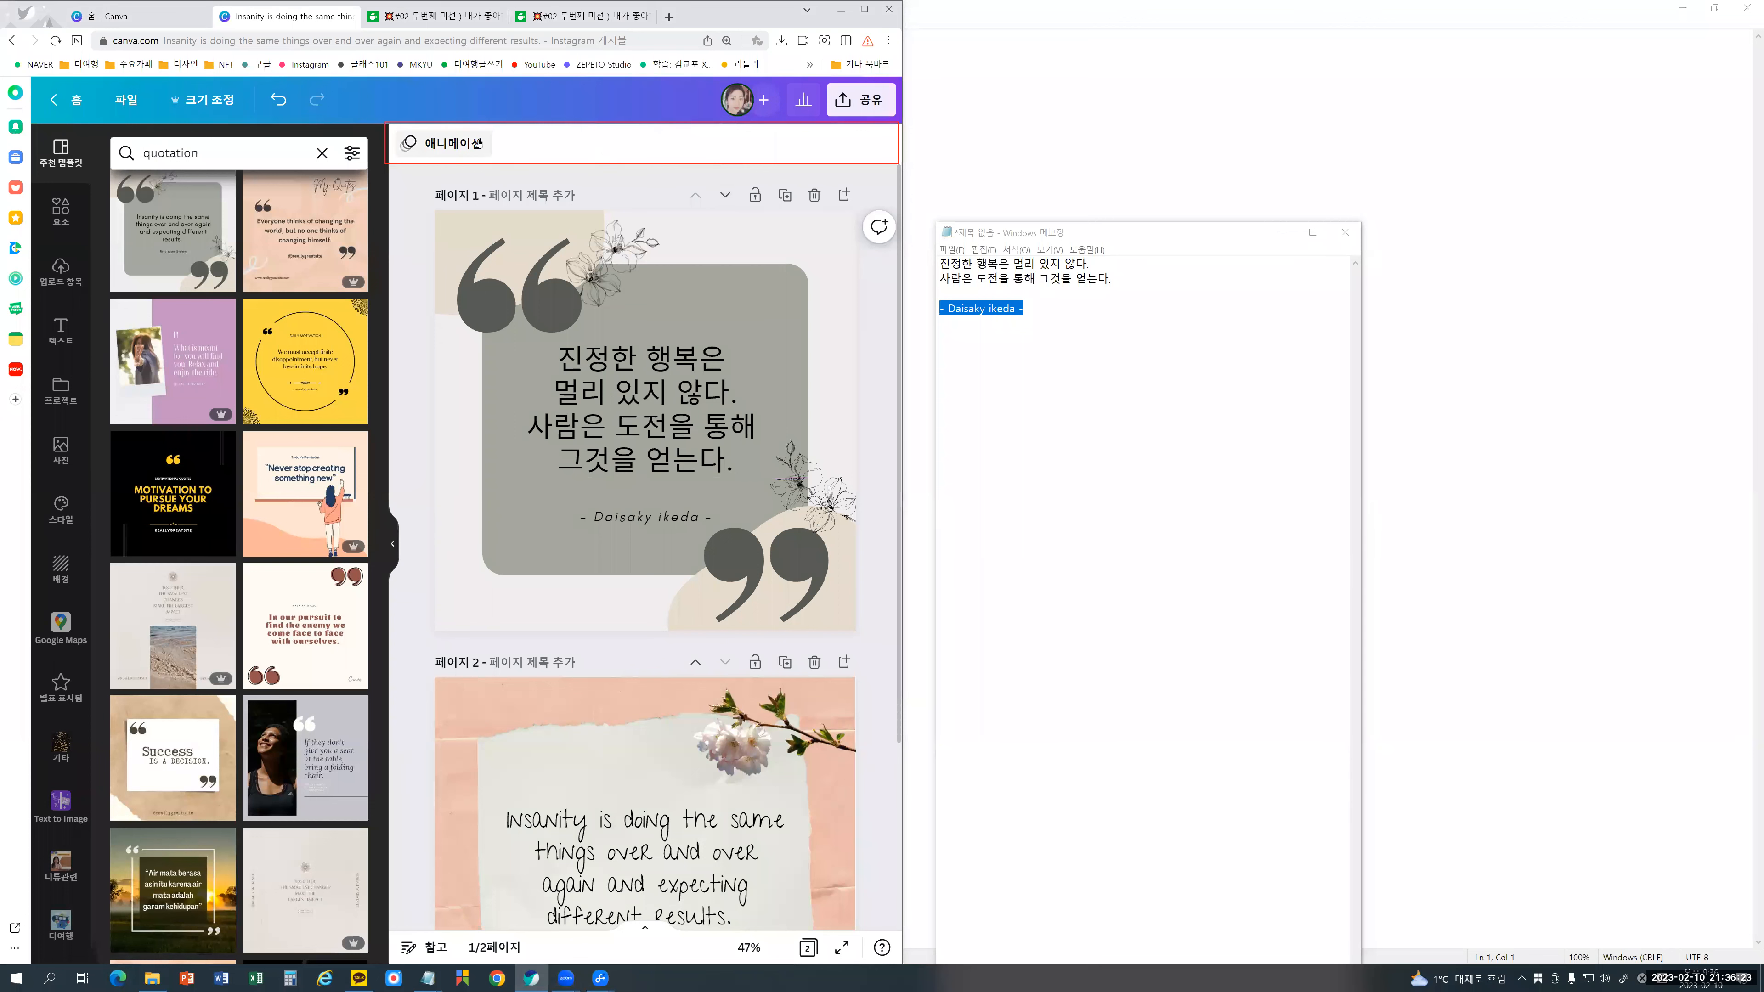
{"action": "left_click", "coordinate": [665, 358]}
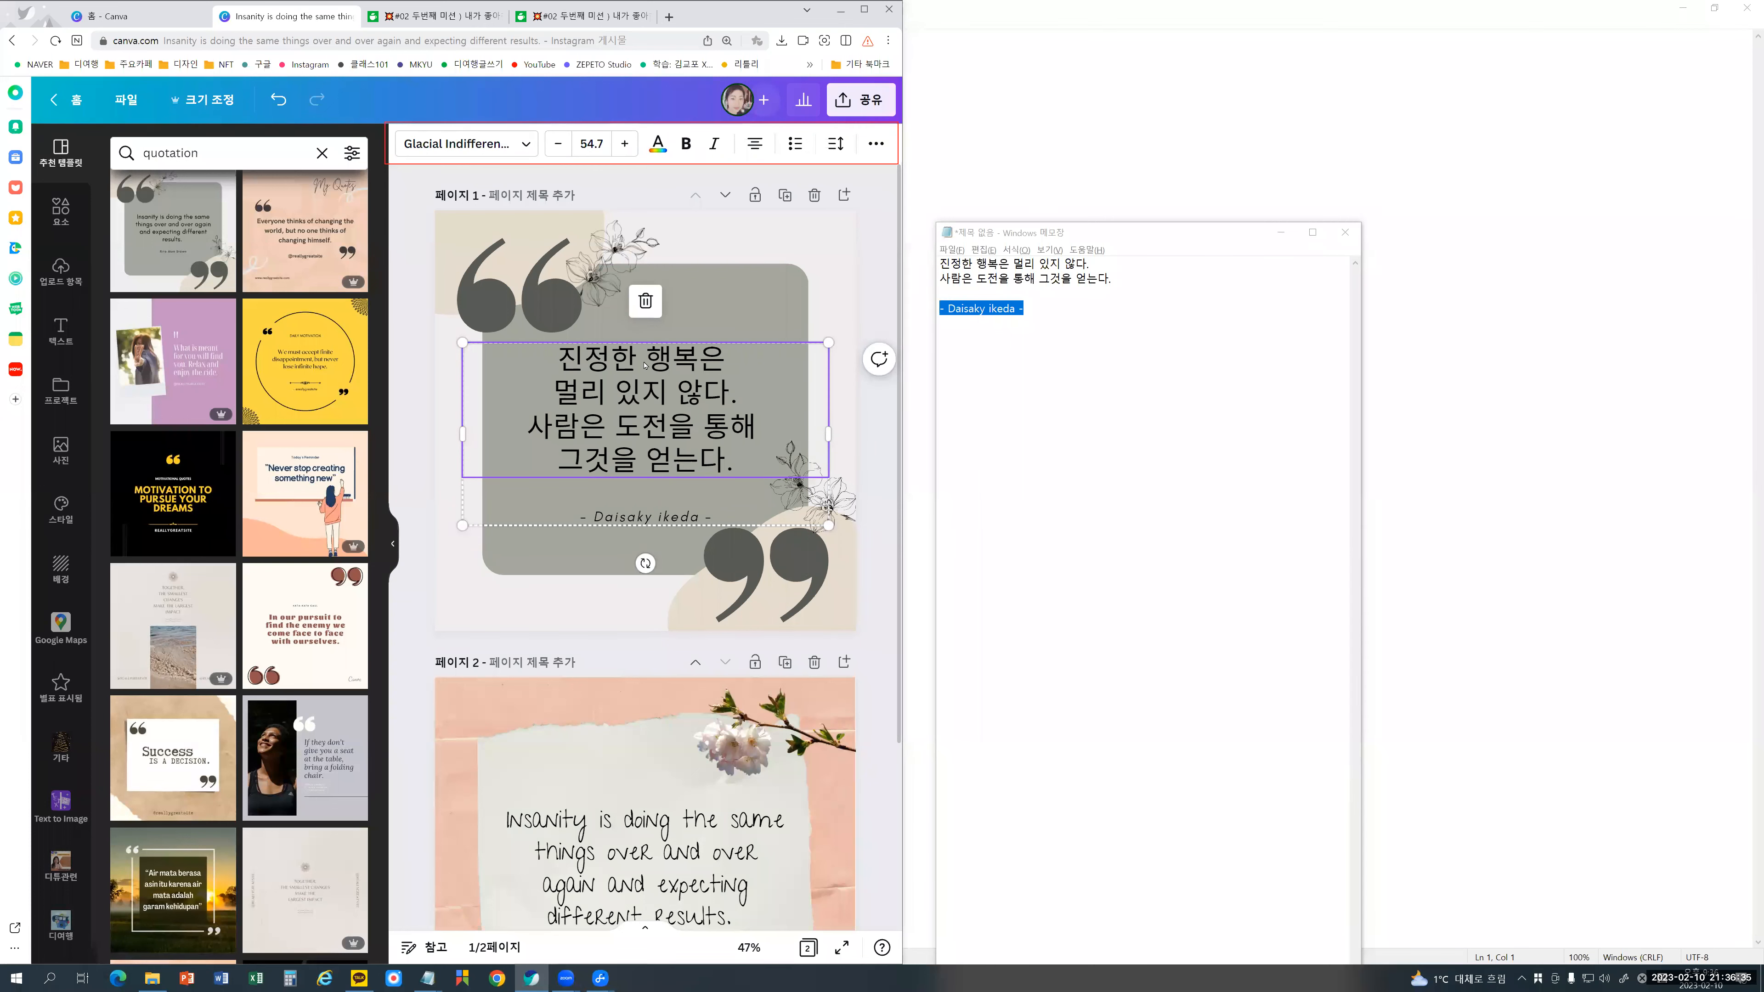
{"action": "left_click", "coordinate": [525, 146]}
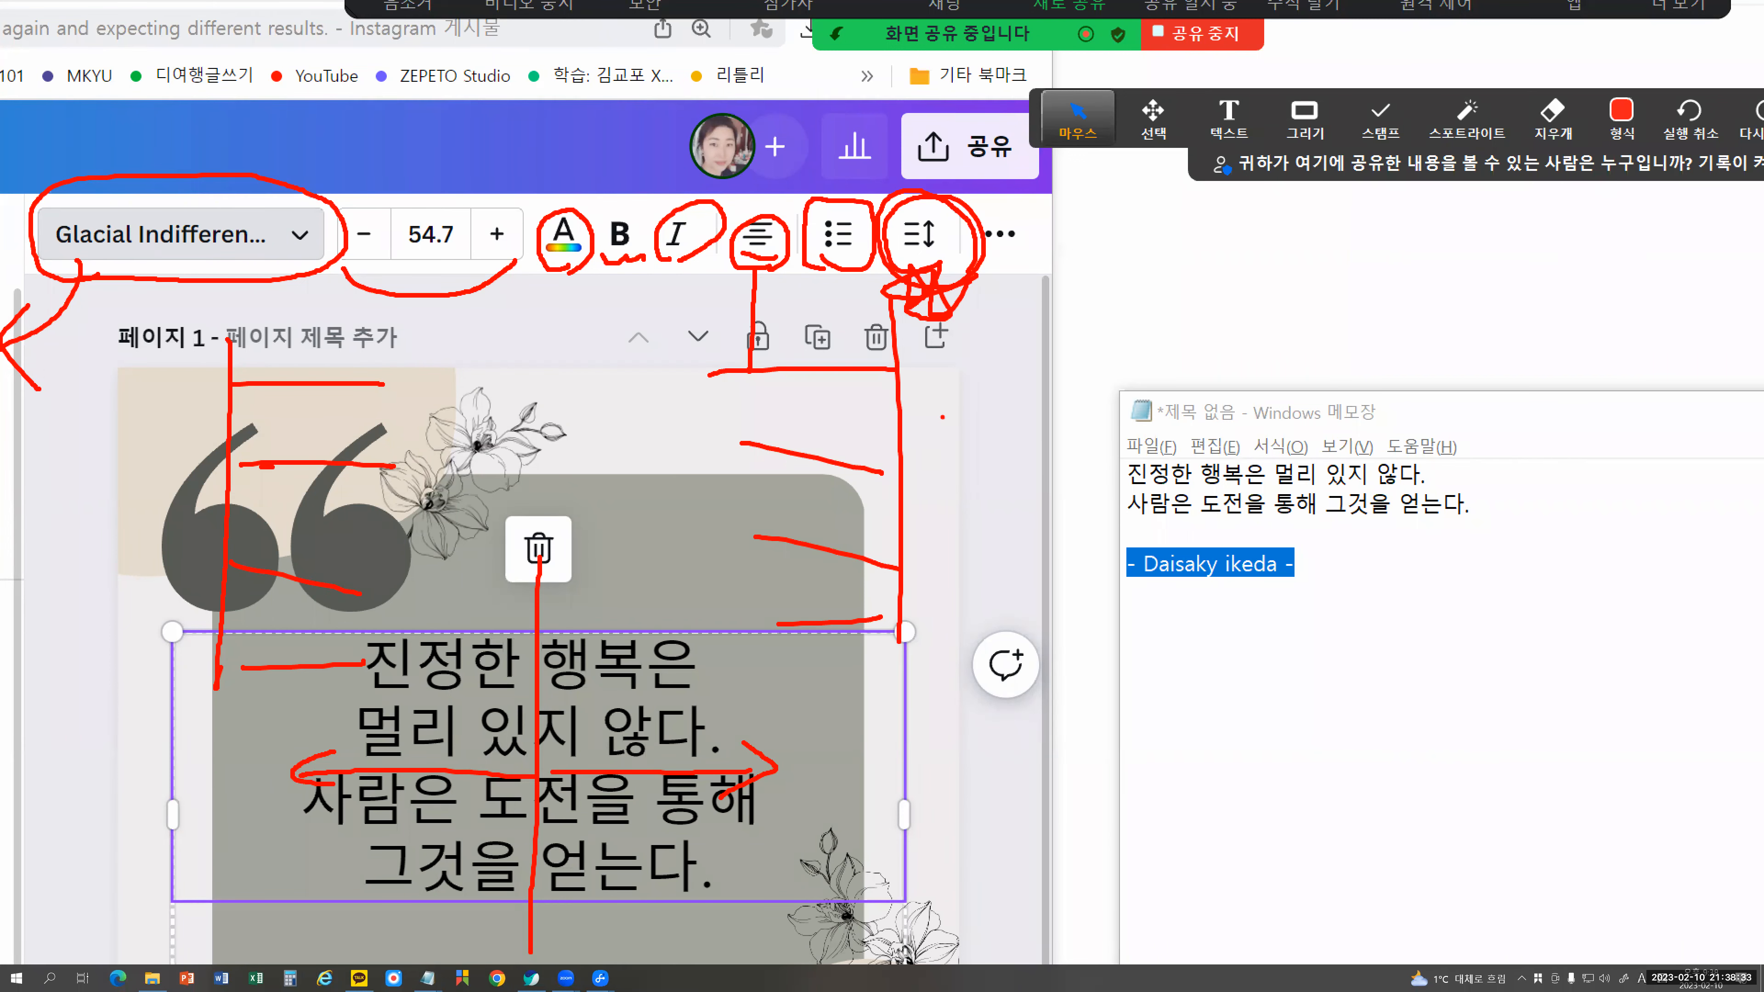
Step: Mark the spacing option in red and reveal the additional text formatting options
{"action": "mouse_move", "coordinate": [956, 335]}
{"action": "left_mouse_down"}
{"action": "mouse_move", "coordinate": [913, 343]}
{"action": "mouse_move", "coordinate": [871, 298]}
{"action": "mouse_move", "coordinate": [917, 253]}
{"action": "mouse_move", "coordinate": [980, 276]}
{"action": "mouse_move", "coordinate": [977, 346]}
{"action": "mouse_move", "coordinate": [937, 354]}
{"action": "left_mouse_up"}
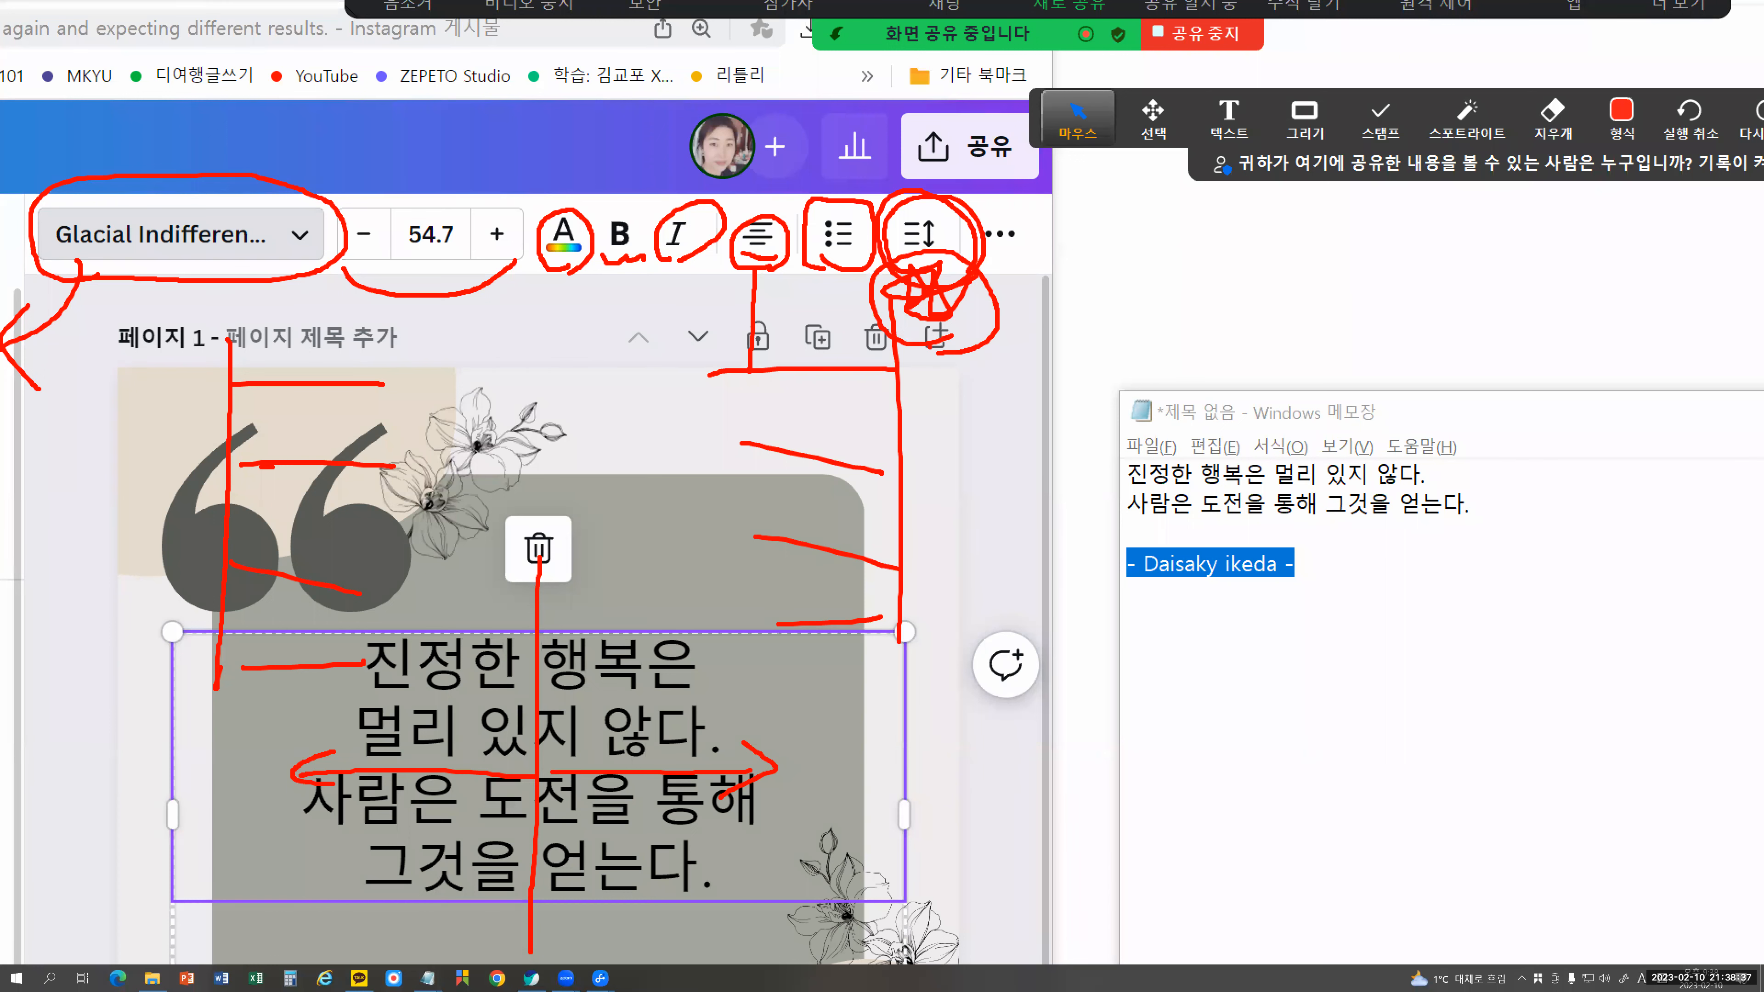
{"action": "mouse_move", "coordinate": [996, 250]}
{"action": "left_mouse_down"}
{"action": "mouse_move", "coordinate": [1049, 244]}
{"action": "mouse_move", "coordinate": [1040, 203]}
{"action": "mouse_move", "coordinate": [980, 201]}
{"action": "mouse_move", "coordinate": [977, 245]}
{"action": "mouse_move", "coordinate": [1031, 252]}
{"action": "left_mouse_up"}
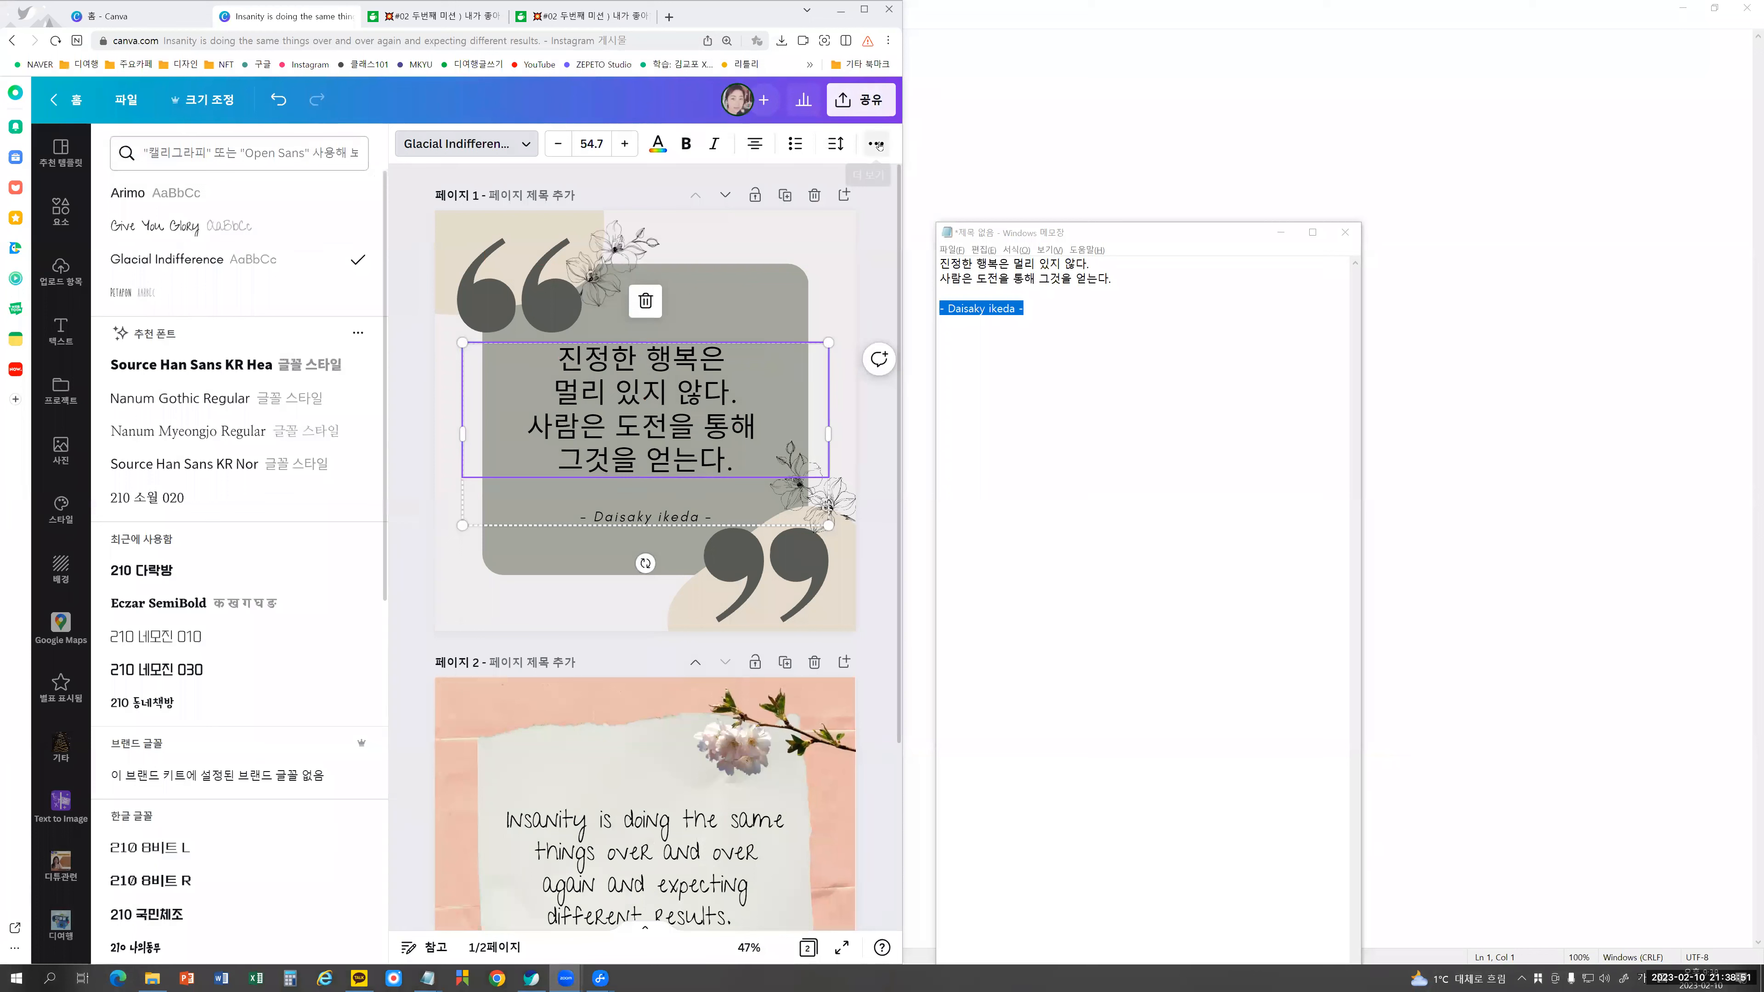
{"action": "left_click", "coordinate": [1001, 235]}
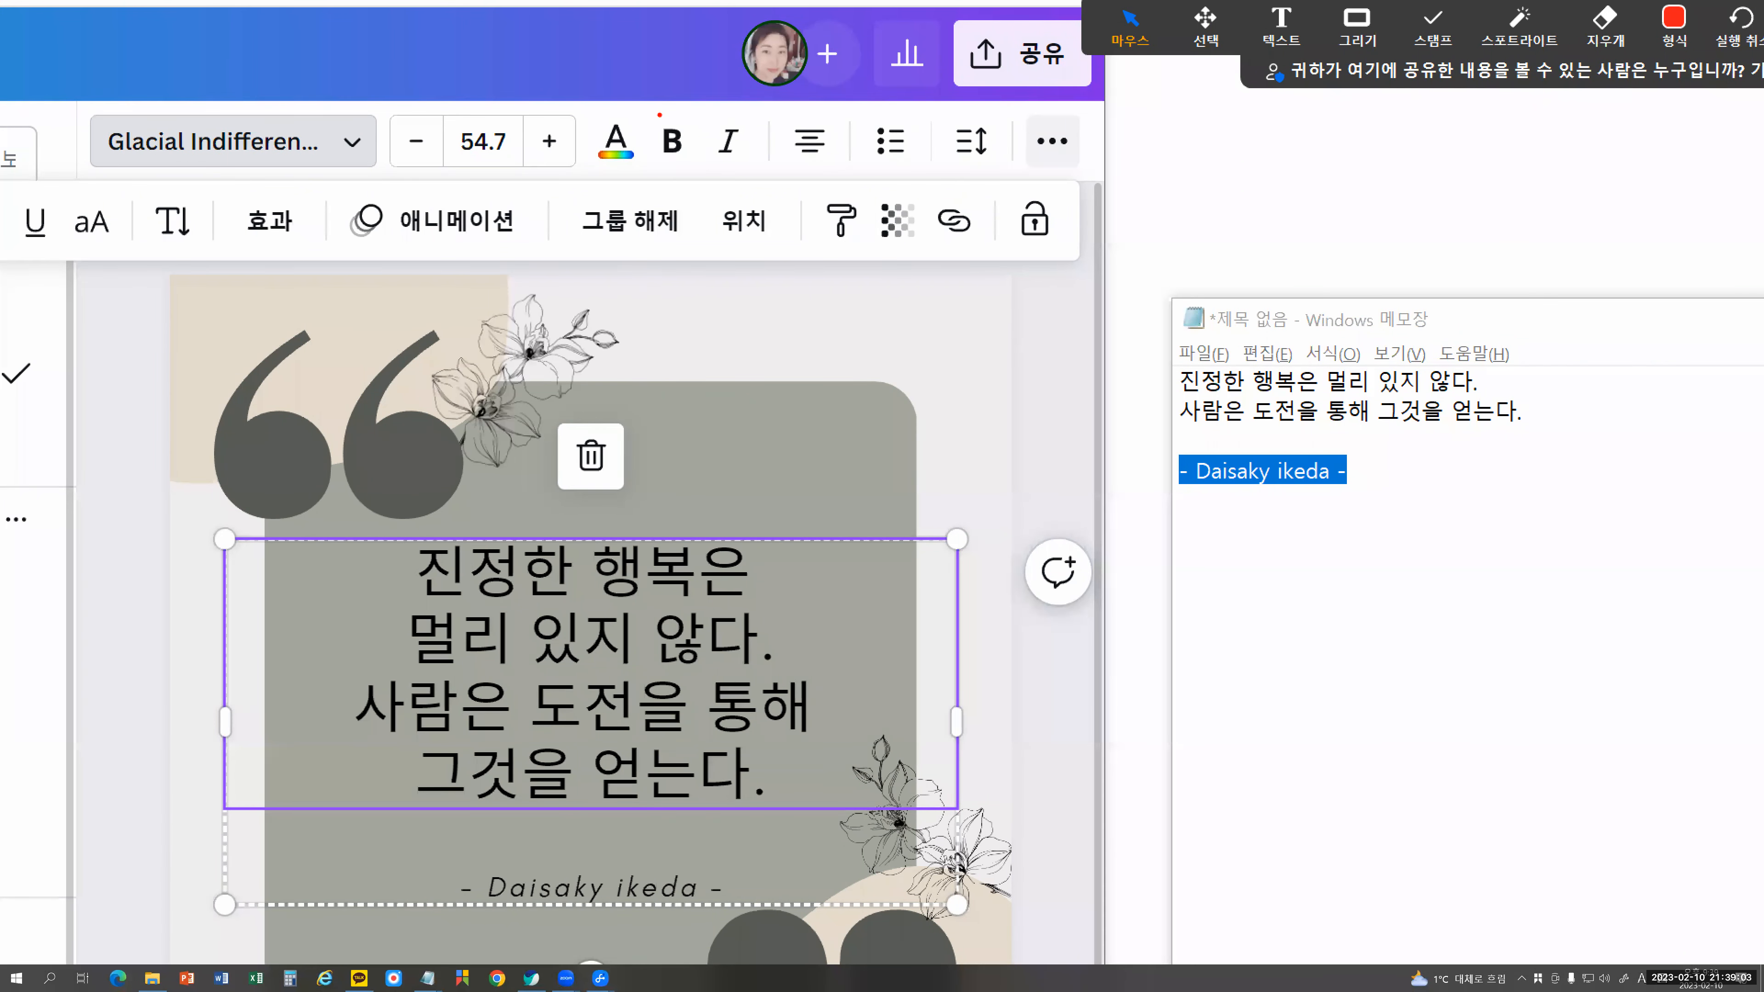
Step: Mark in red the underline, case, vertical text, effects, animation and ungroup options, and circle the grouped quote and author text
{"action": "left_click_drag", "start_coordinate": [24, 251], "coordinate": [116, 240]}
{"action": "mouse_move", "coordinate": [170, 246]}
{"action": "left_mouse_down"}
{"action": "mouse_move", "coordinate": [226, 237]}
{"action": "mouse_move", "coordinate": [246, 192]}
{"action": "mouse_move", "coordinate": [283, 197]}
{"action": "mouse_move", "coordinate": [285, 247]}
{"action": "left_mouse_up"}
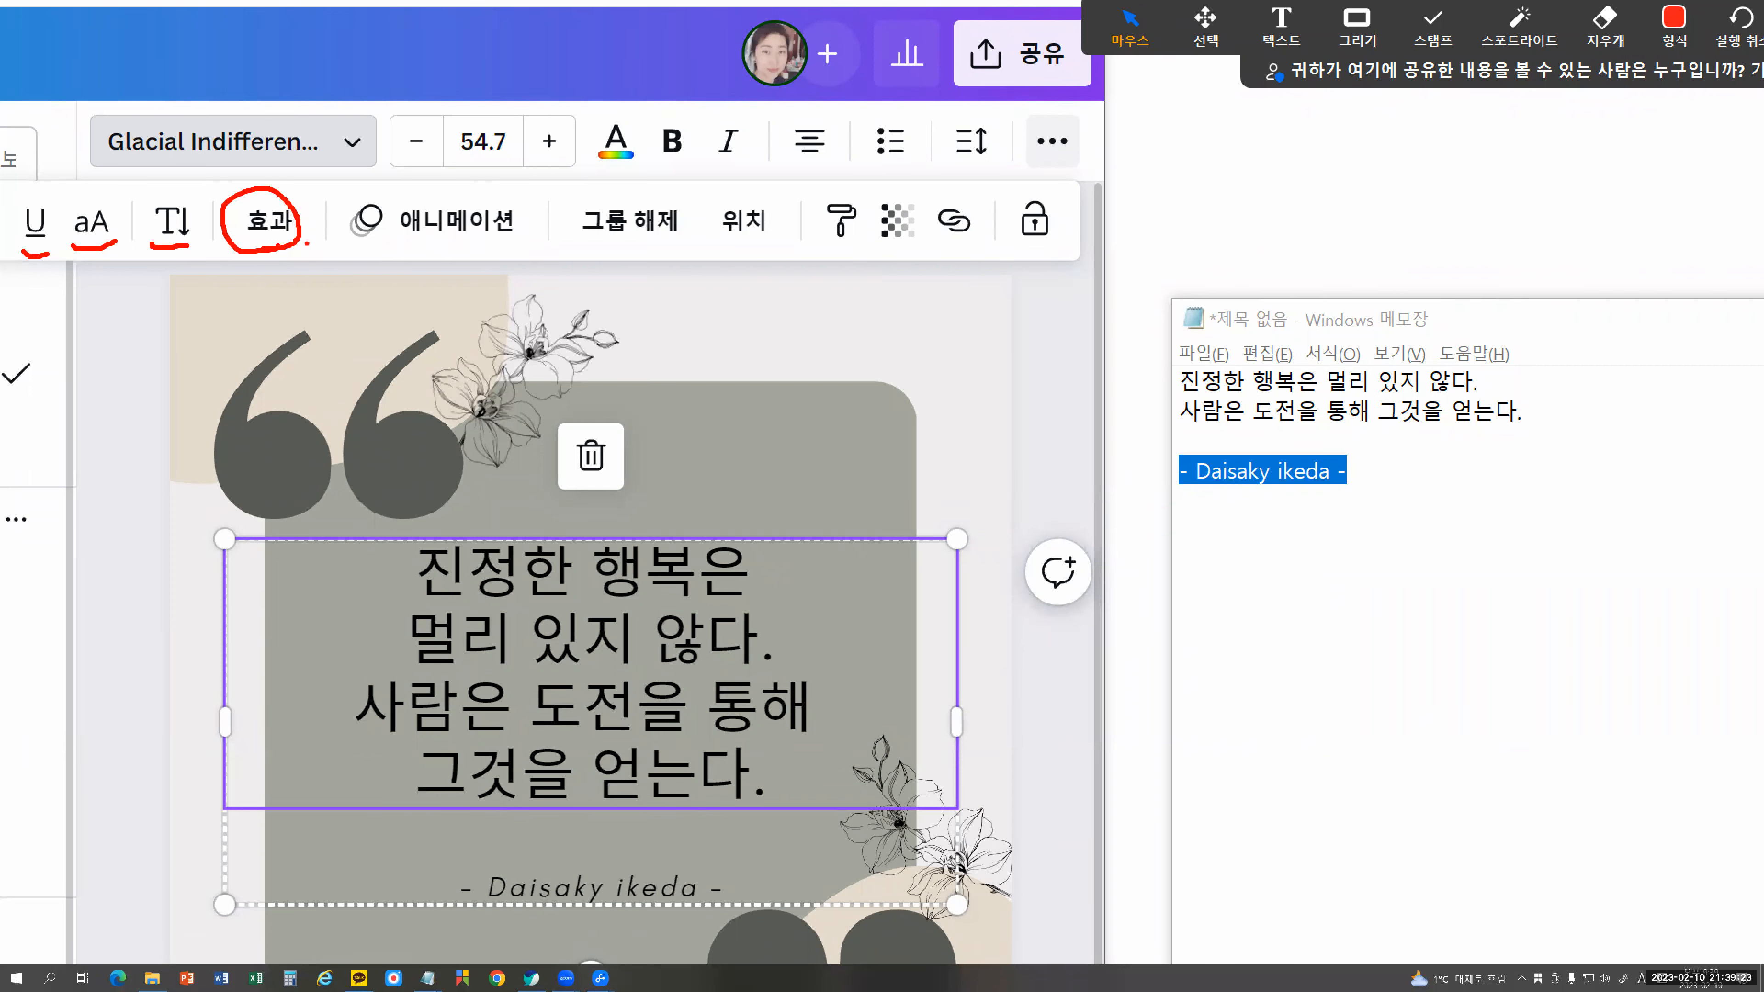
{"action": "left_click_drag", "start_coordinate": [369, 252], "coordinate": [508, 240]}
{"action": "mouse_move", "coordinate": [580, 258]}
{"action": "left_mouse_down"}
{"action": "mouse_move", "coordinate": [686, 265]}
{"action": "mouse_move", "coordinate": [694, 191]}
{"action": "mouse_move", "coordinate": [569, 187]}
{"action": "mouse_move", "coordinate": [562, 263]}
{"action": "mouse_move", "coordinate": [598, 257]}
{"action": "left_mouse_up"}
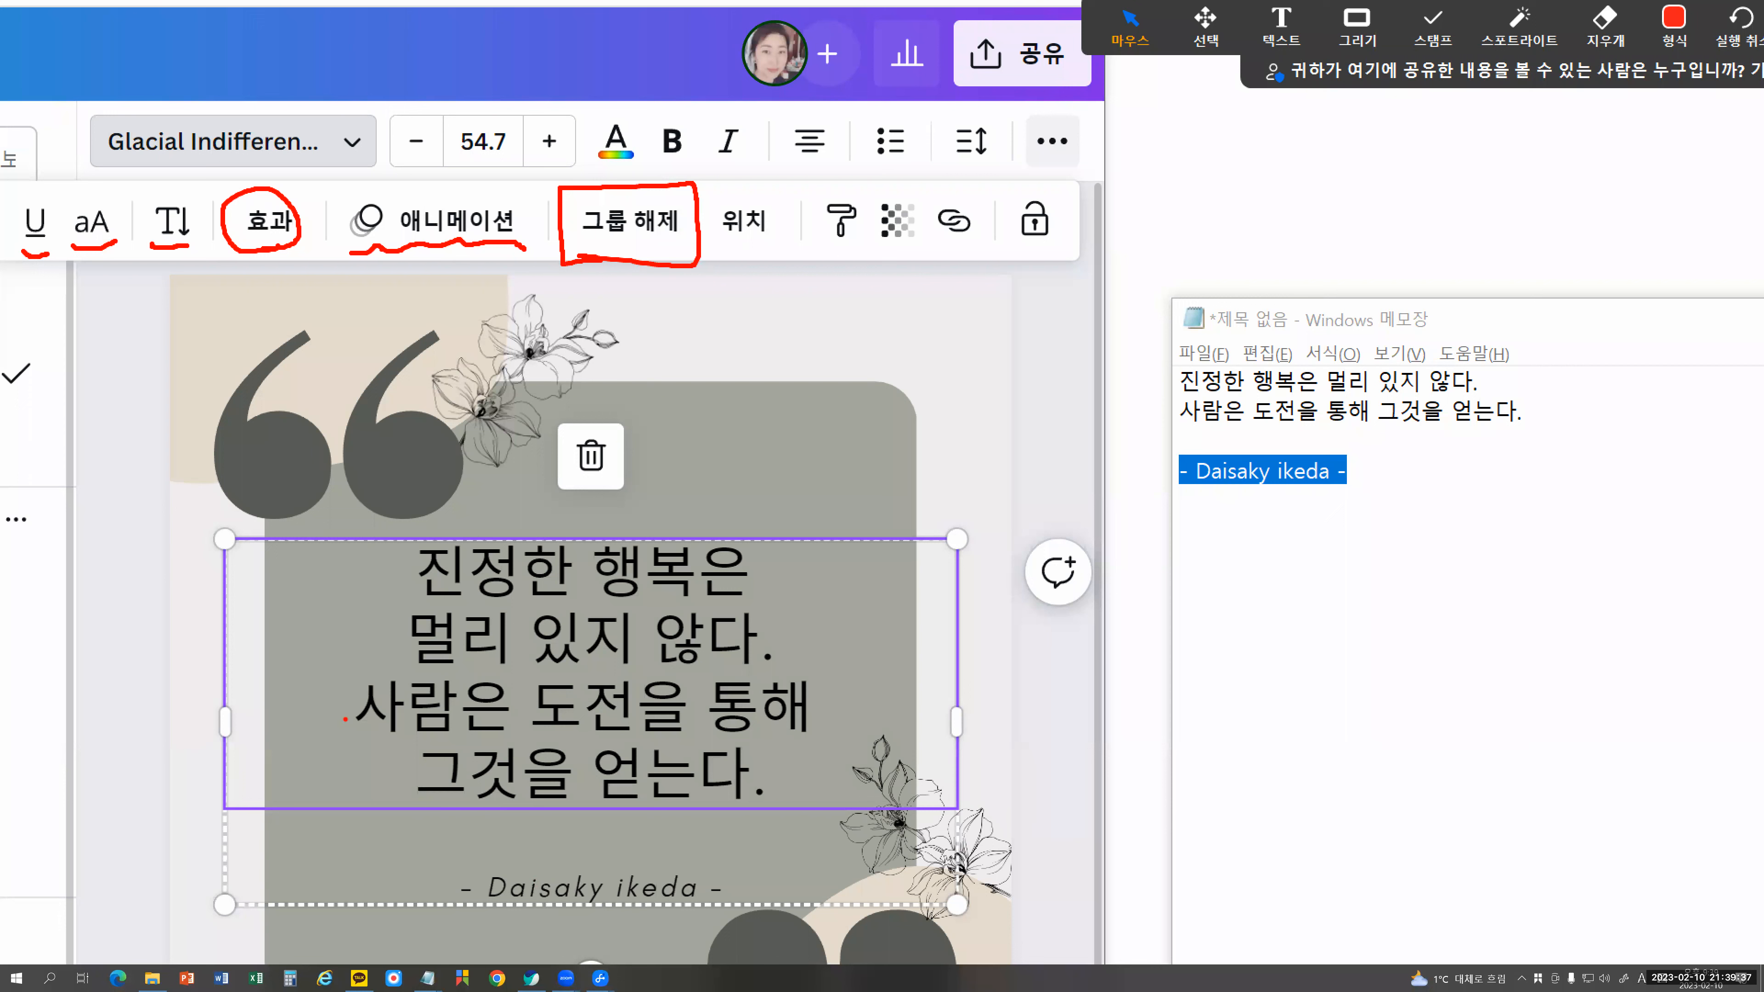
{"action": "left_click_drag", "start_coordinate": [283, 635], "coordinate": [272, 703]}
{"action": "mouse_move", "coordinate": [596, 795]}
{"action": "left_mouse_down"}
{"action": "mouse_move", "coordinate": [565, 813]}
{"action": "mouse_move", "coordinate": [363, 654]}
{"action": "mouse_move", "coordinate": [418, 550]}
{"action": "mouse_move", "coordinate": [673, 528]}
{"action": "mouse_move", "coordinate": [733, 721]}
{"action": "mouse_move", "coordinate": [627, 803]}
{"action": "mouse_move", "coordinate": [579, 805]}
{"action": "left_mouse_up"}
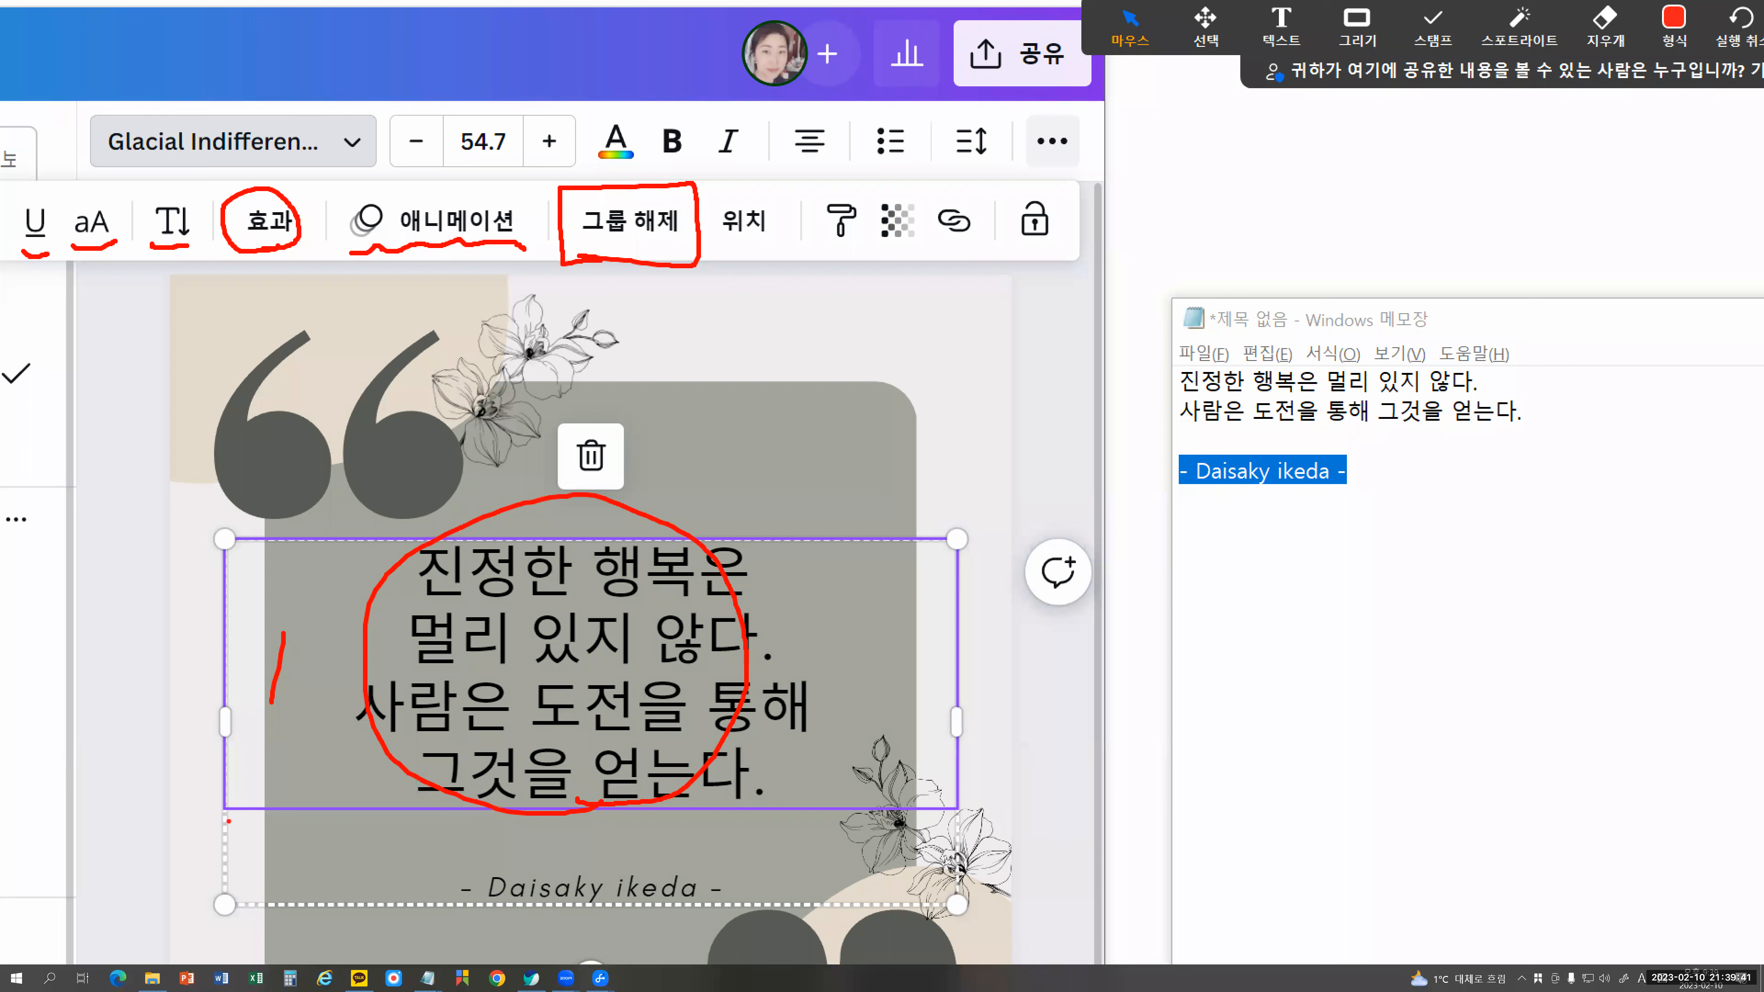
{"action": "left_click_drag", "start_coordinate": [234, 869], "coordinate": [231, 889]}
{"action": "mouse_move", "coordinate": [564, 925]}
{"action": "left_mouse_down"}
{"action": "mouse_move", "coordinate": [546, 919]}
{"action": "mouse_move", "coordinate": [606, 833]}
{"action": "mouse_move", "coordinate": [691, 898]}
{"action": "mouse_move", "coordinate": [591, 913]}
{"action": "left_mouse_up"}
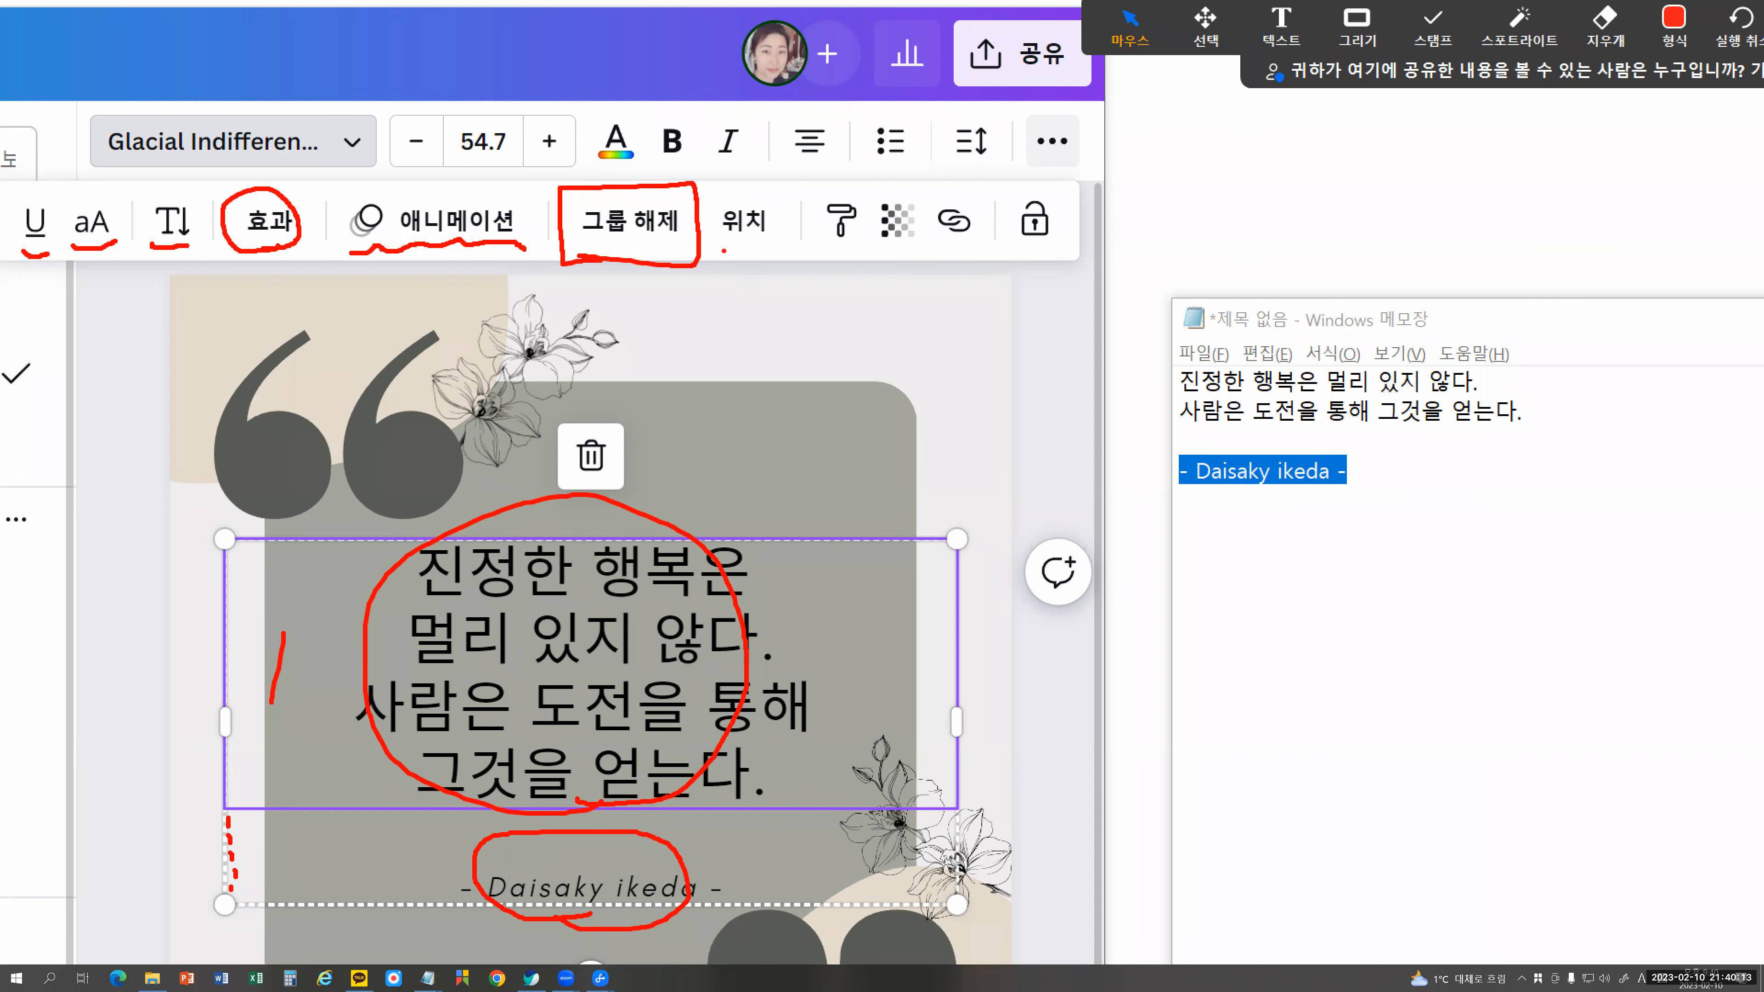
Step: Mark in red the position, copy style, transparency, link and lock options, with an arrow from the lock to the page
{"action": "left_click_drag", "start_coordinate": [722, 238], "coordinate": [776, 241]}
{"action": "mouse_move", "coordinate": [730, 256]}
{"action": "left_mouse_down"}
{"action": "mouse_move", "coordinate": [763, 270]}
{"action": "mouse_move", "coordinate": [899, 244]}
{"action": "mouse_move", "coordinate": [871, 233]}
{"action": "mouse_move", "coordinate": [876, 178]}
{"action": "mouse_move", "coordinate": [926, 180]}
{"action": "mouse_move", "coordinate": [900, 246]}
{"action": "left_mouse_up"}
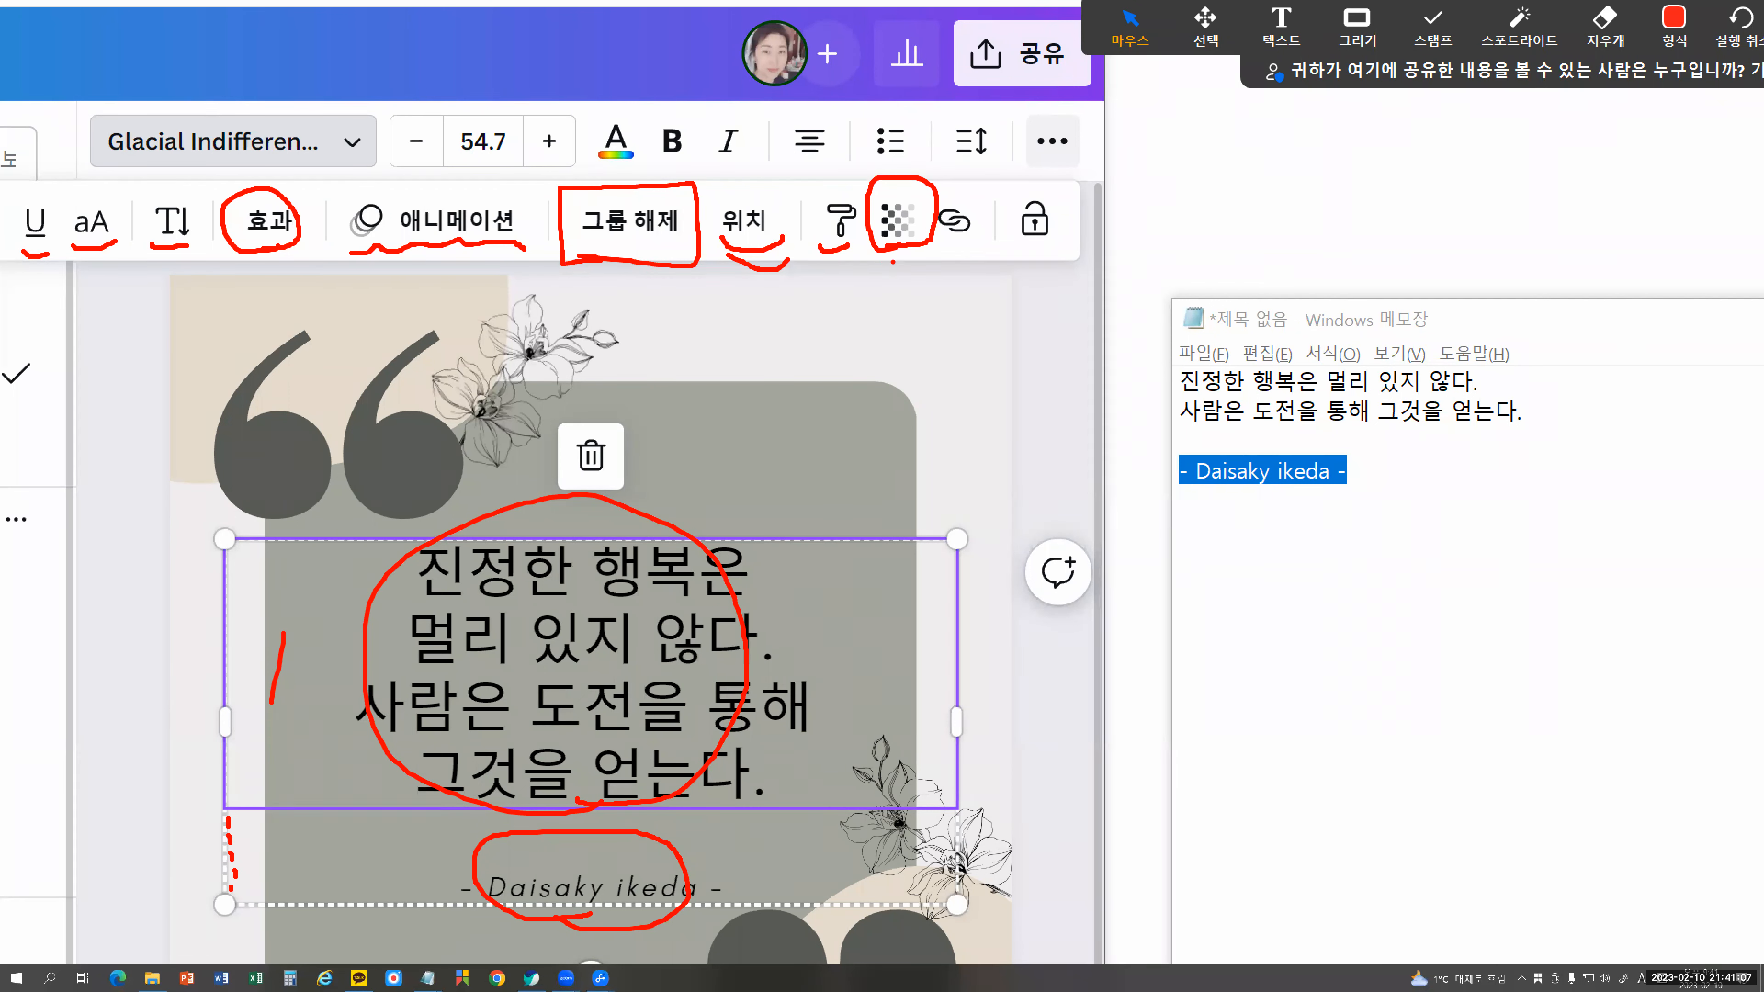
{"action": "mouse_move", "coordinate": [946, 249]}
{"action": "left_mouse_down"}
{"action": "mouse_move", "coordinate": [1064, 256]}
{"action": "mouse_move", "coordinate": [1075, 214]}
{"action": "mouse_move", "coordinate": [1028, 188]}
{"action": "mouse_move", "coordinate": [1000, 211]}
{"action": "mouse_move", "coordinate": [1020, 256]}
{"action": "left_mouse_up"}
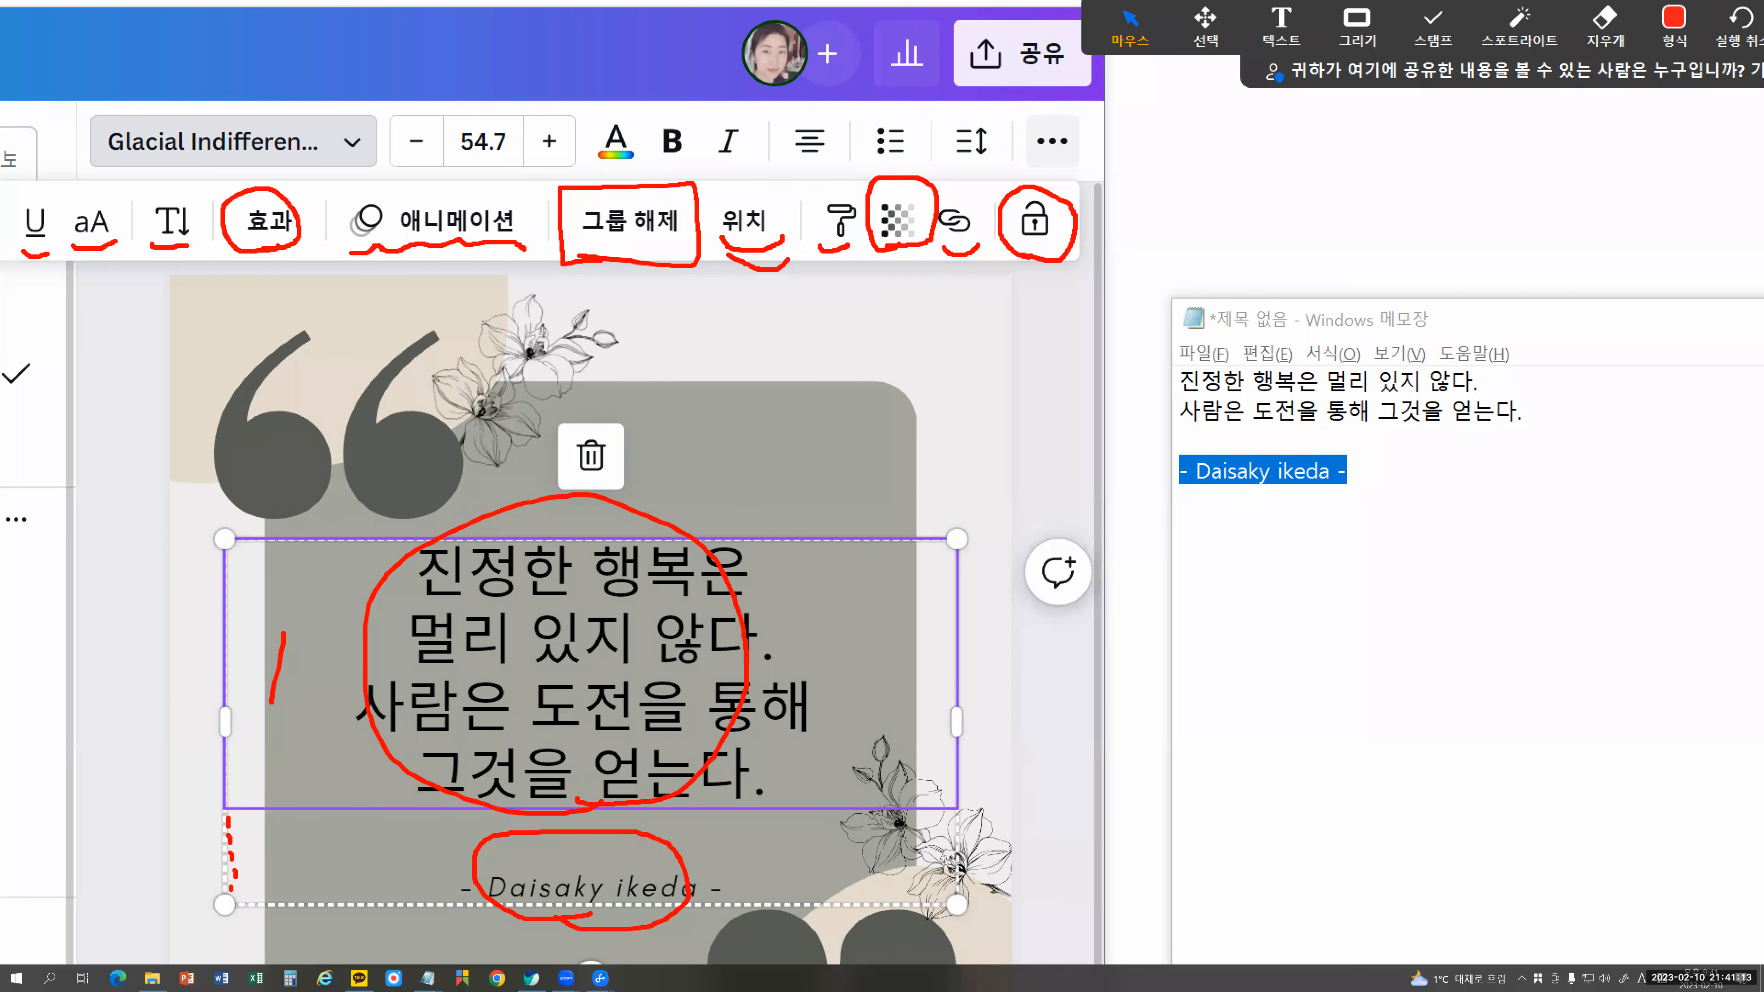
{"action": "mouse_move", "coordinate": [1037, 247]}
{"action": "left_mouse_down"}
{"action": "mouse_move", "coordinate": [906, 351]}
{"action": "mouse_move", "coordinate": [942, 359]}
{"action": "left_mouse_up"}
{"action": "mouse_move", "coordinate": [830, 217]}
{"action": "left_mouse_down"}
{"action": "mouse_move", "coordinate": [848, 174]}
{"action": "mouse_move", "coordinate": [932, 152]}
{"action": "mouse_move", "coordinate": [971, 192]}
{"action": "mouse_move", "coordinate": [972, 234]}
{"action": "left_mouse_up"}
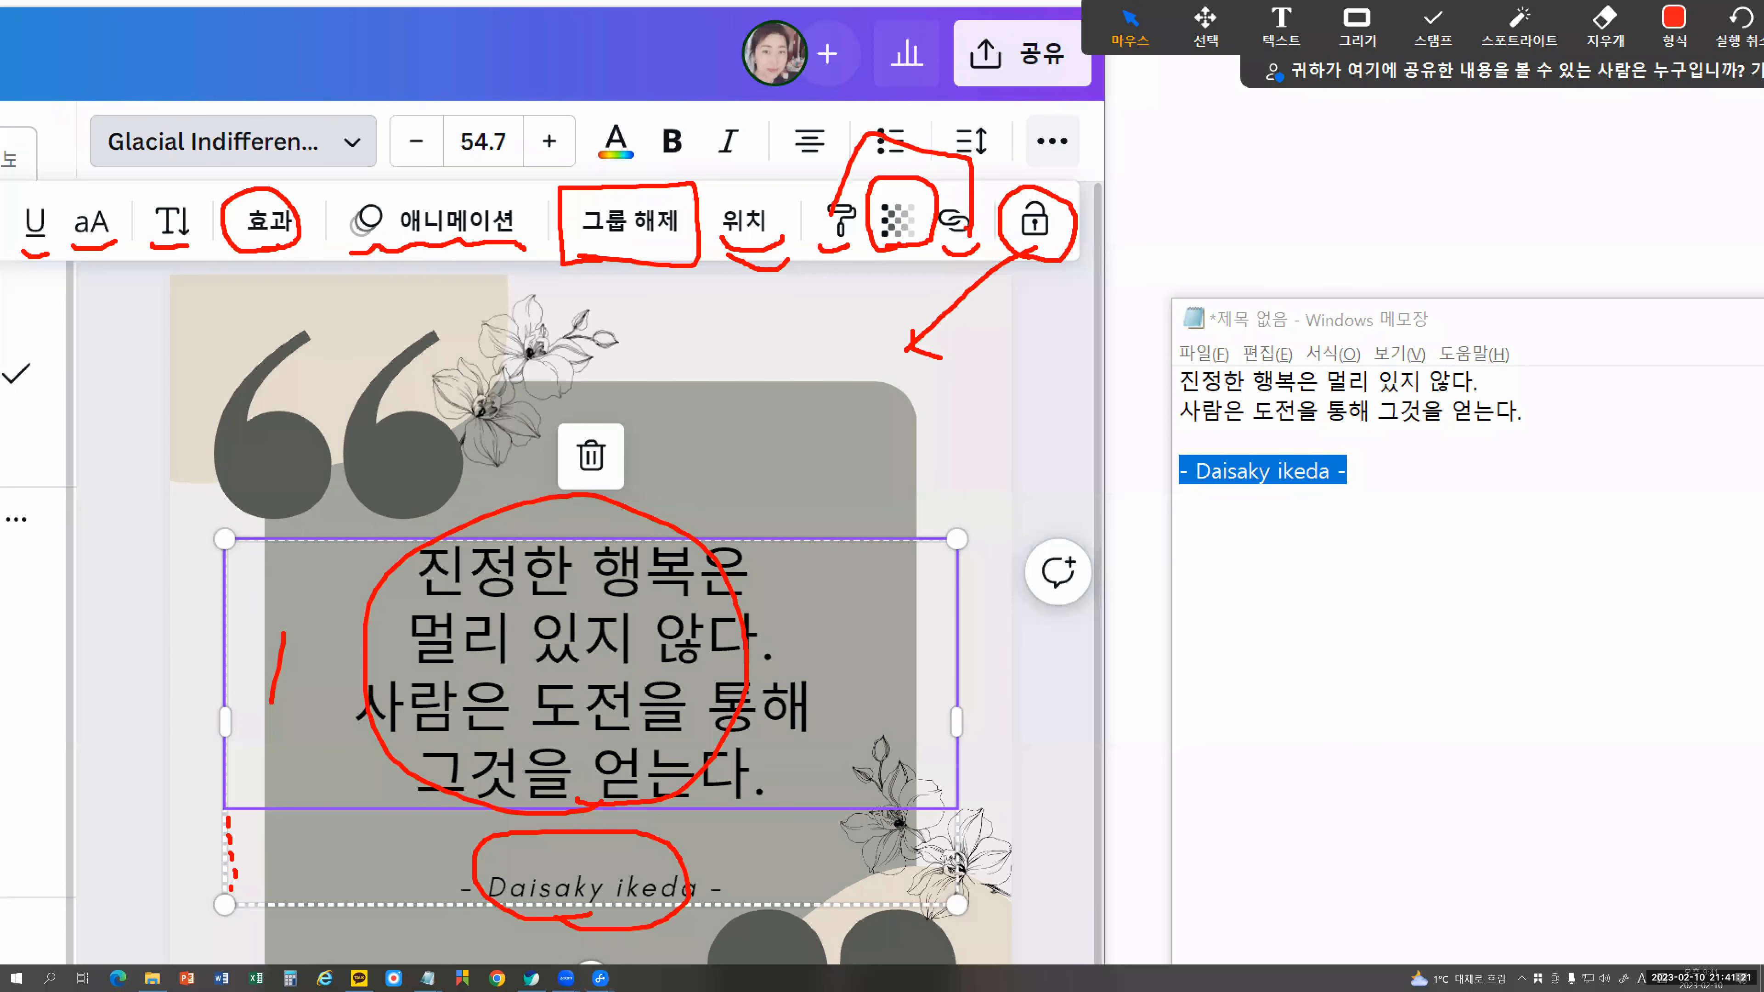
Step: Circle the line-drawn flower above the quote in red and close the zoomed annotation view
{"action": "left_click_drag", "start_coordinate": [916, 322], "coordinate": [903, 361]}
{"action": "mouse_move", "coordinate": [522, 417]}
{"action": "left_mouse_down"}
{"action": "mouse_move", "coordinate": [533, 330]}
{"action": "mouse_move", "coordinate": [560, 389]}
{"action": "mouse_move", "coordinate": [515, 419]}
{"action": "mouse_move", "coordinate": [489, 410]}
{"action": "mouse_move", "coordinate": [493, 343]}
{"action": "mouse_move", "coordinate": [525, 332]}
{"action": "mouse_move", "coordinate": [567, 395]}
{"action": "left_mouse_up"}
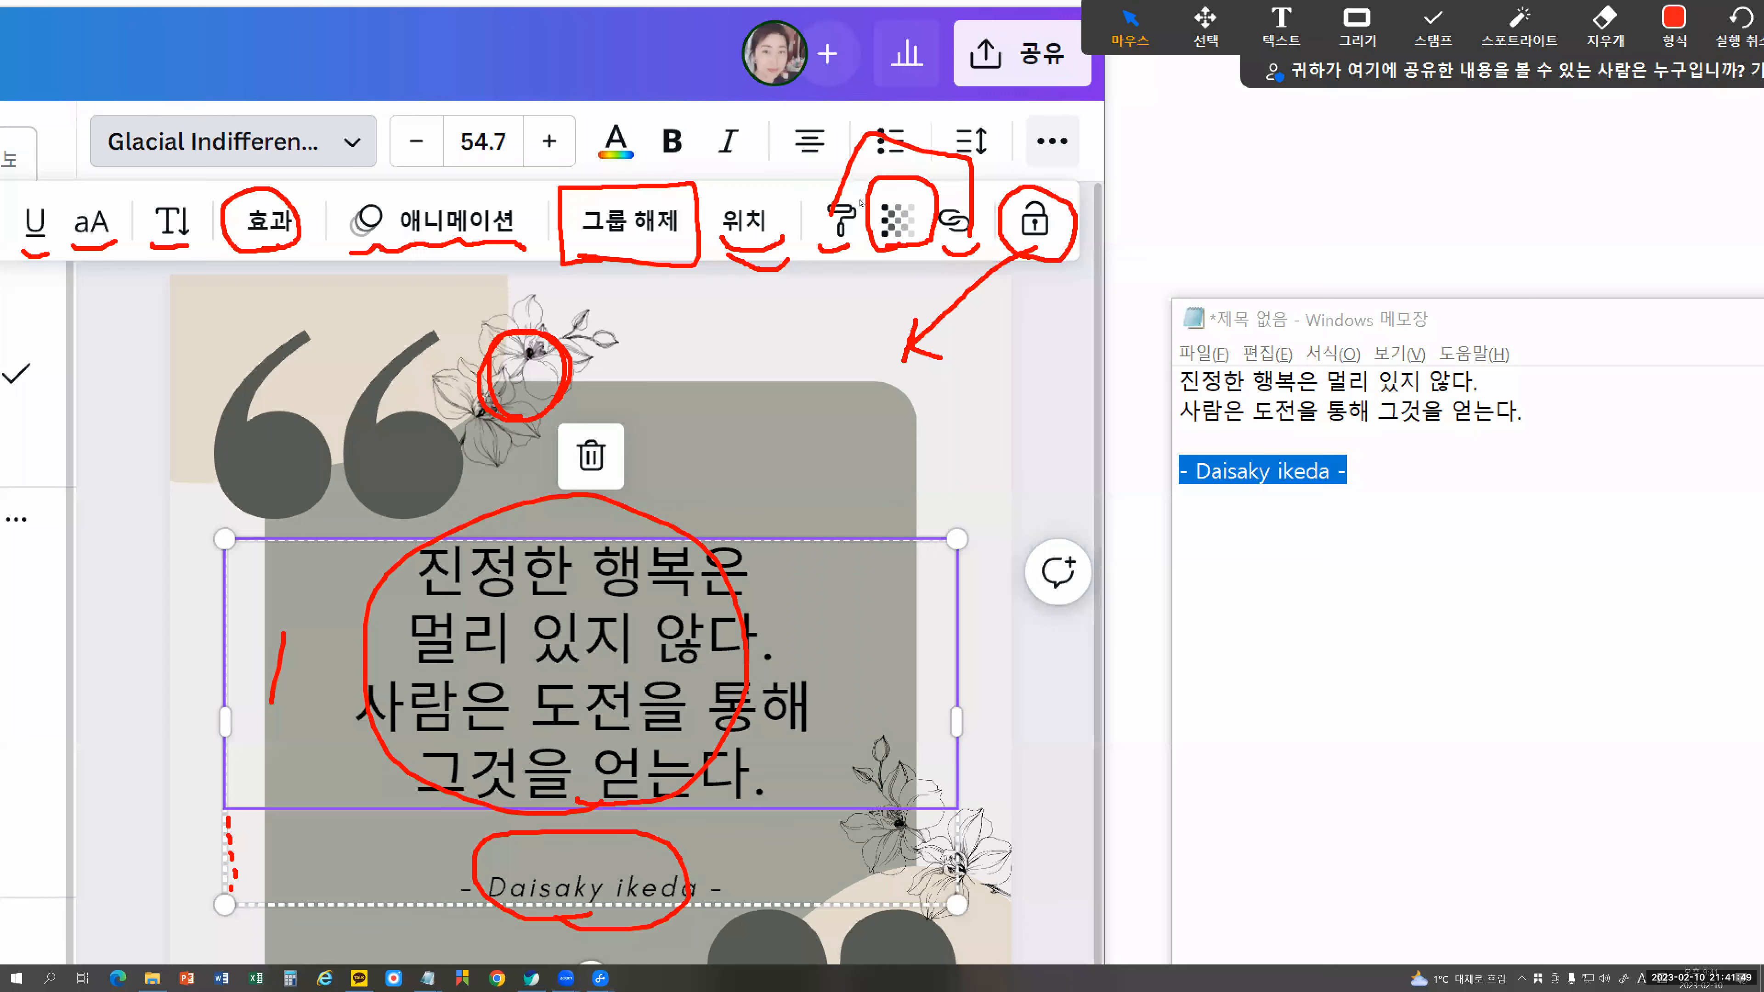
{"action": "key", "text": "ctrl+4"}
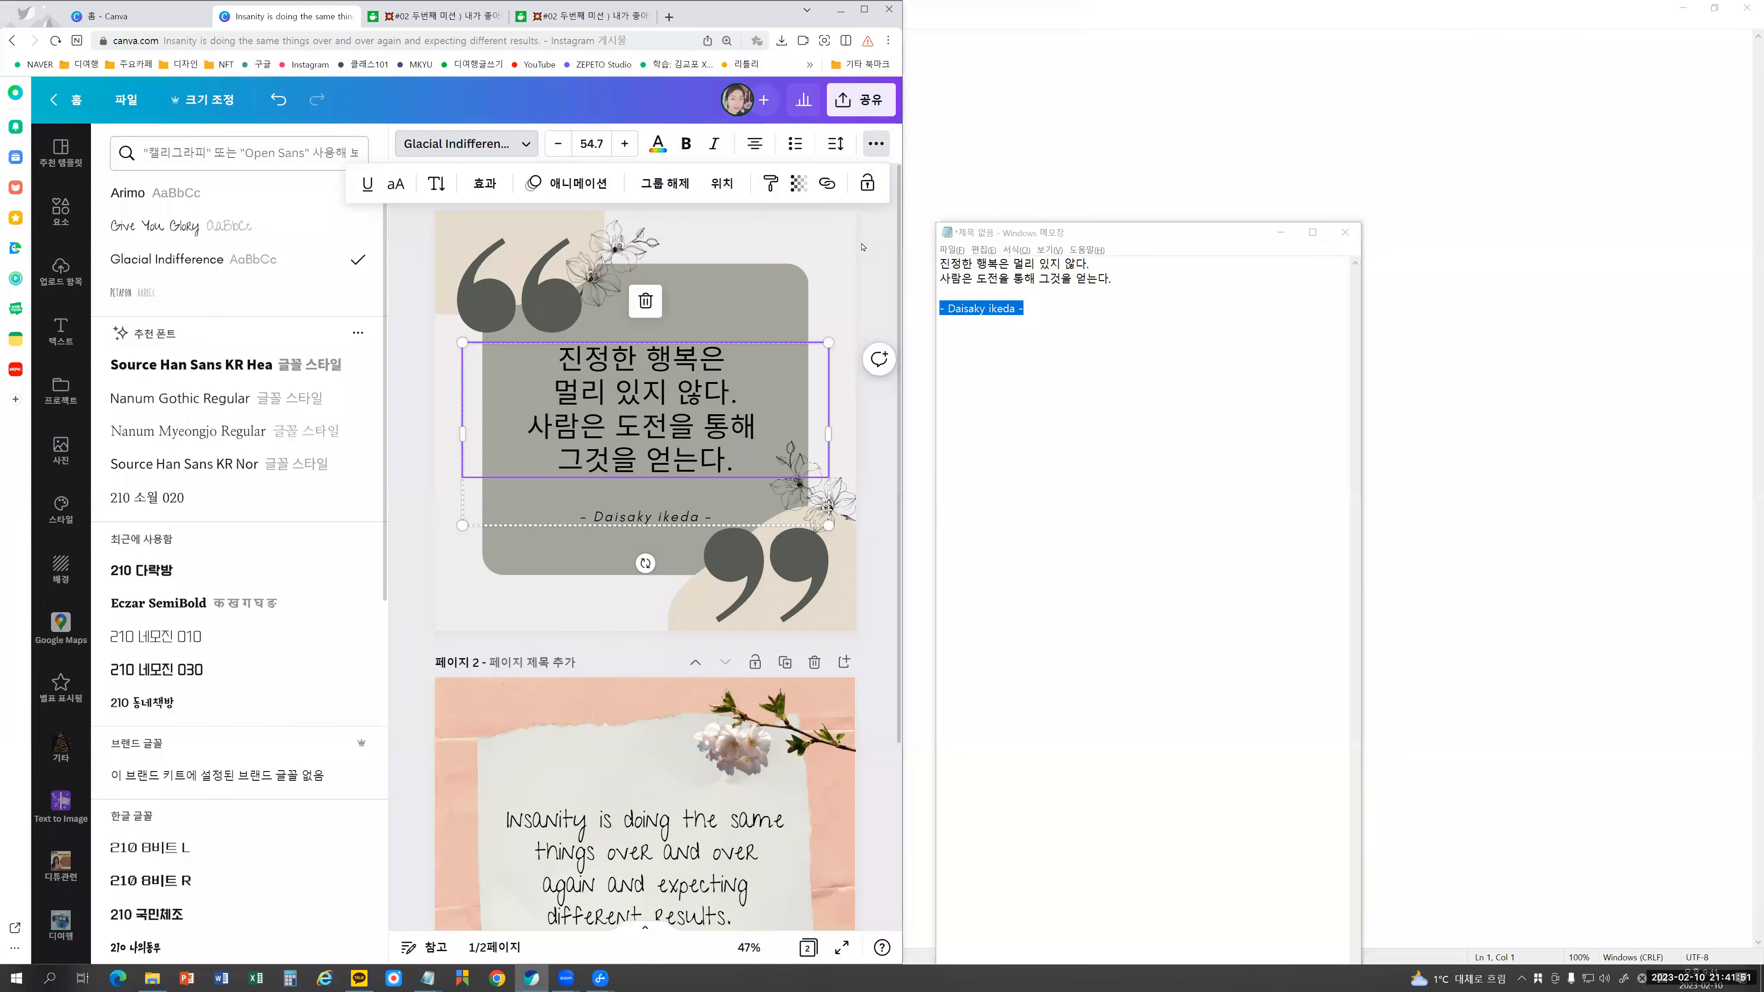
Step: Try the 210 다락방, Eczar SemiBold and 210 네모진 fonts on page 1's quote text and settle on 210 동네책방
{"action": "left_click", "coordinate": [665, 363]}
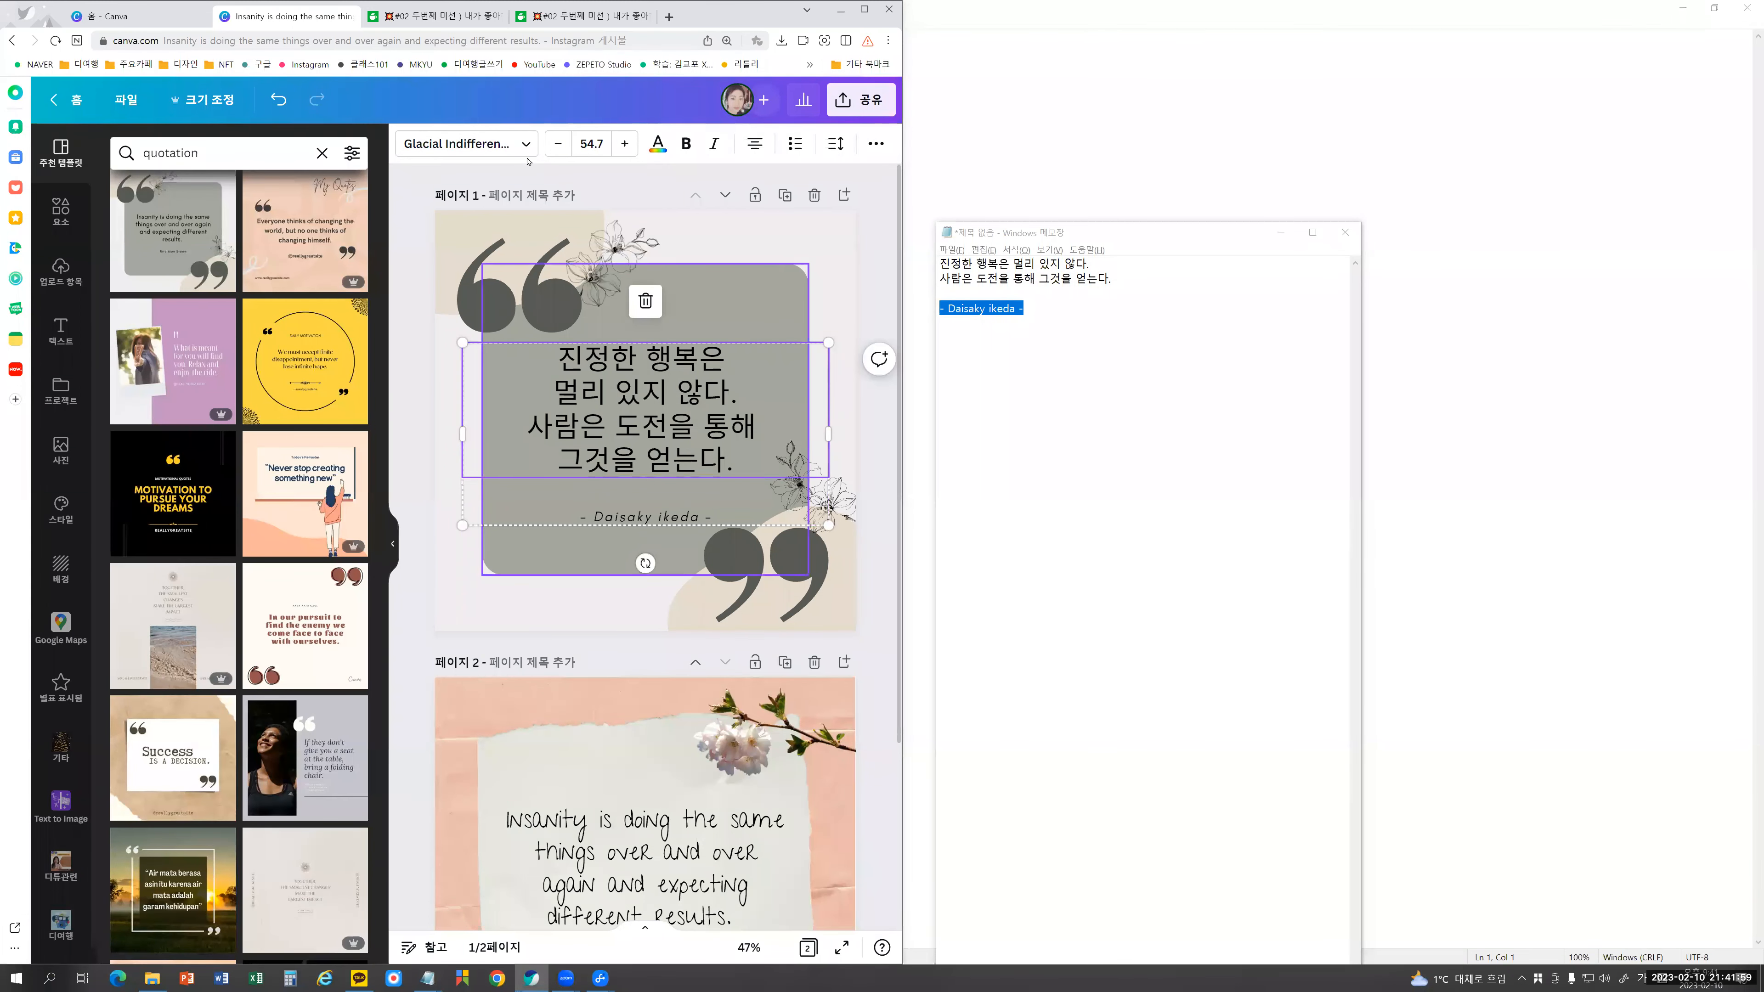
{"action": "left_click", "coordinate": [457, 145]}
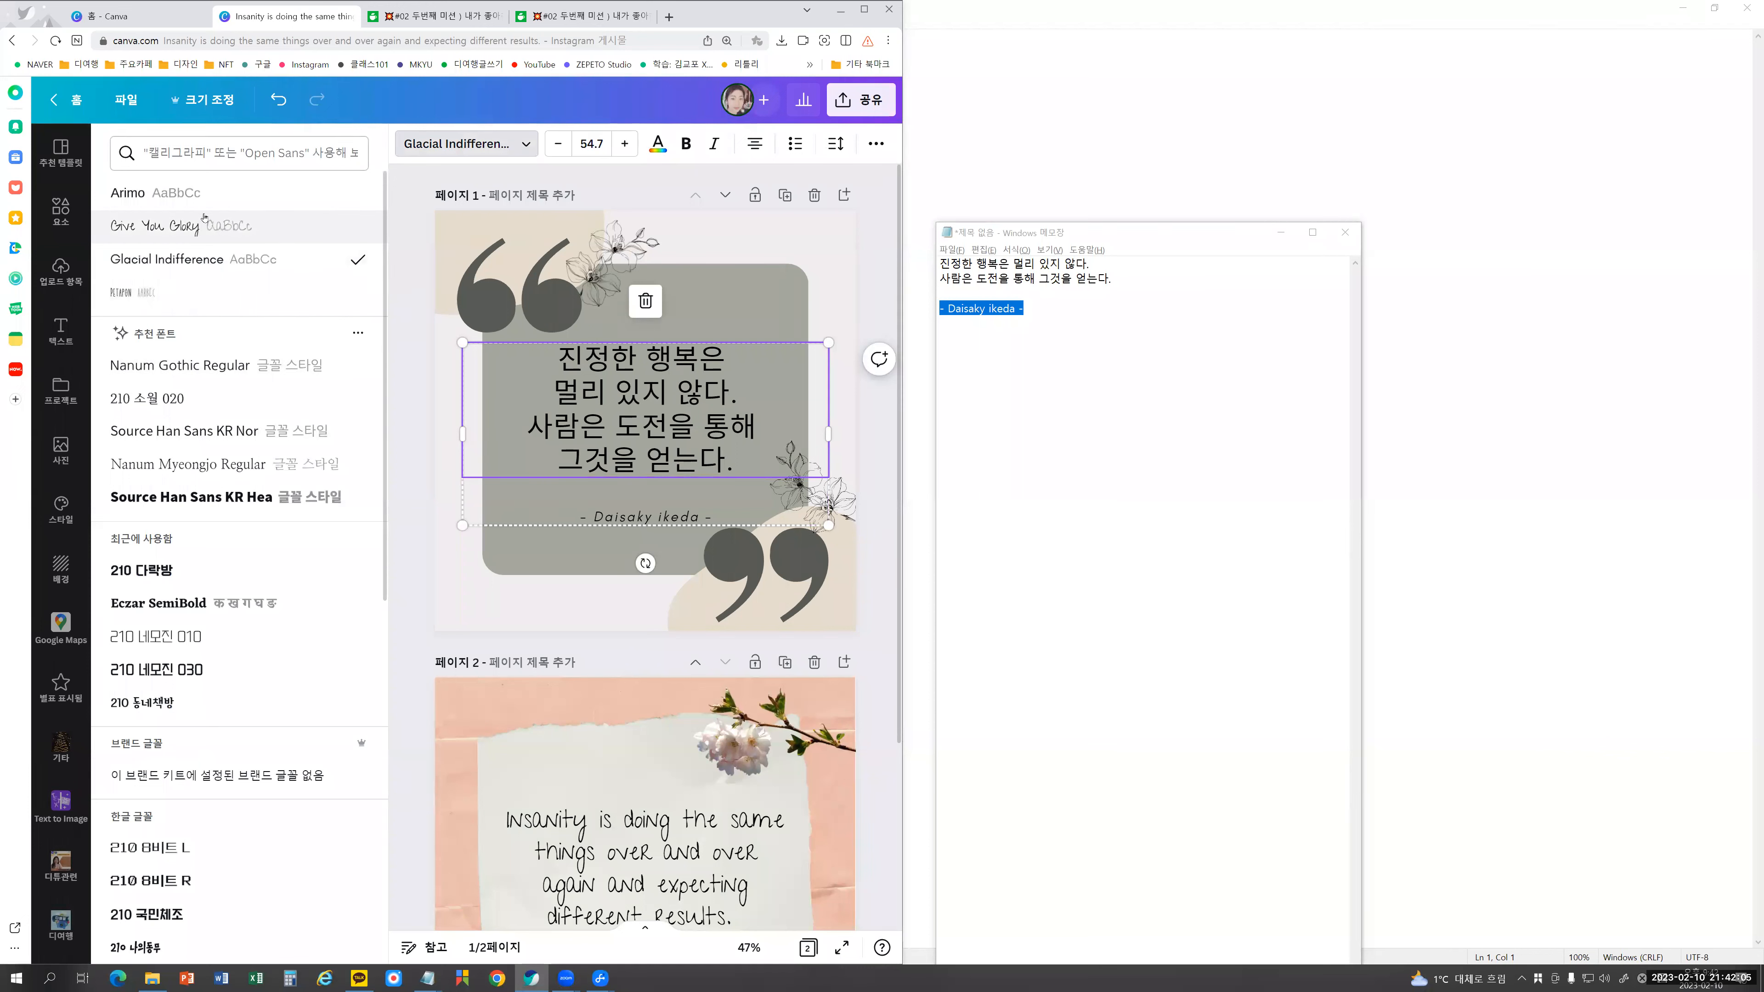
{"action": "scroll", "coordinate": [299, 344], "scroll_direction": "down", "scroll_amount": 1}
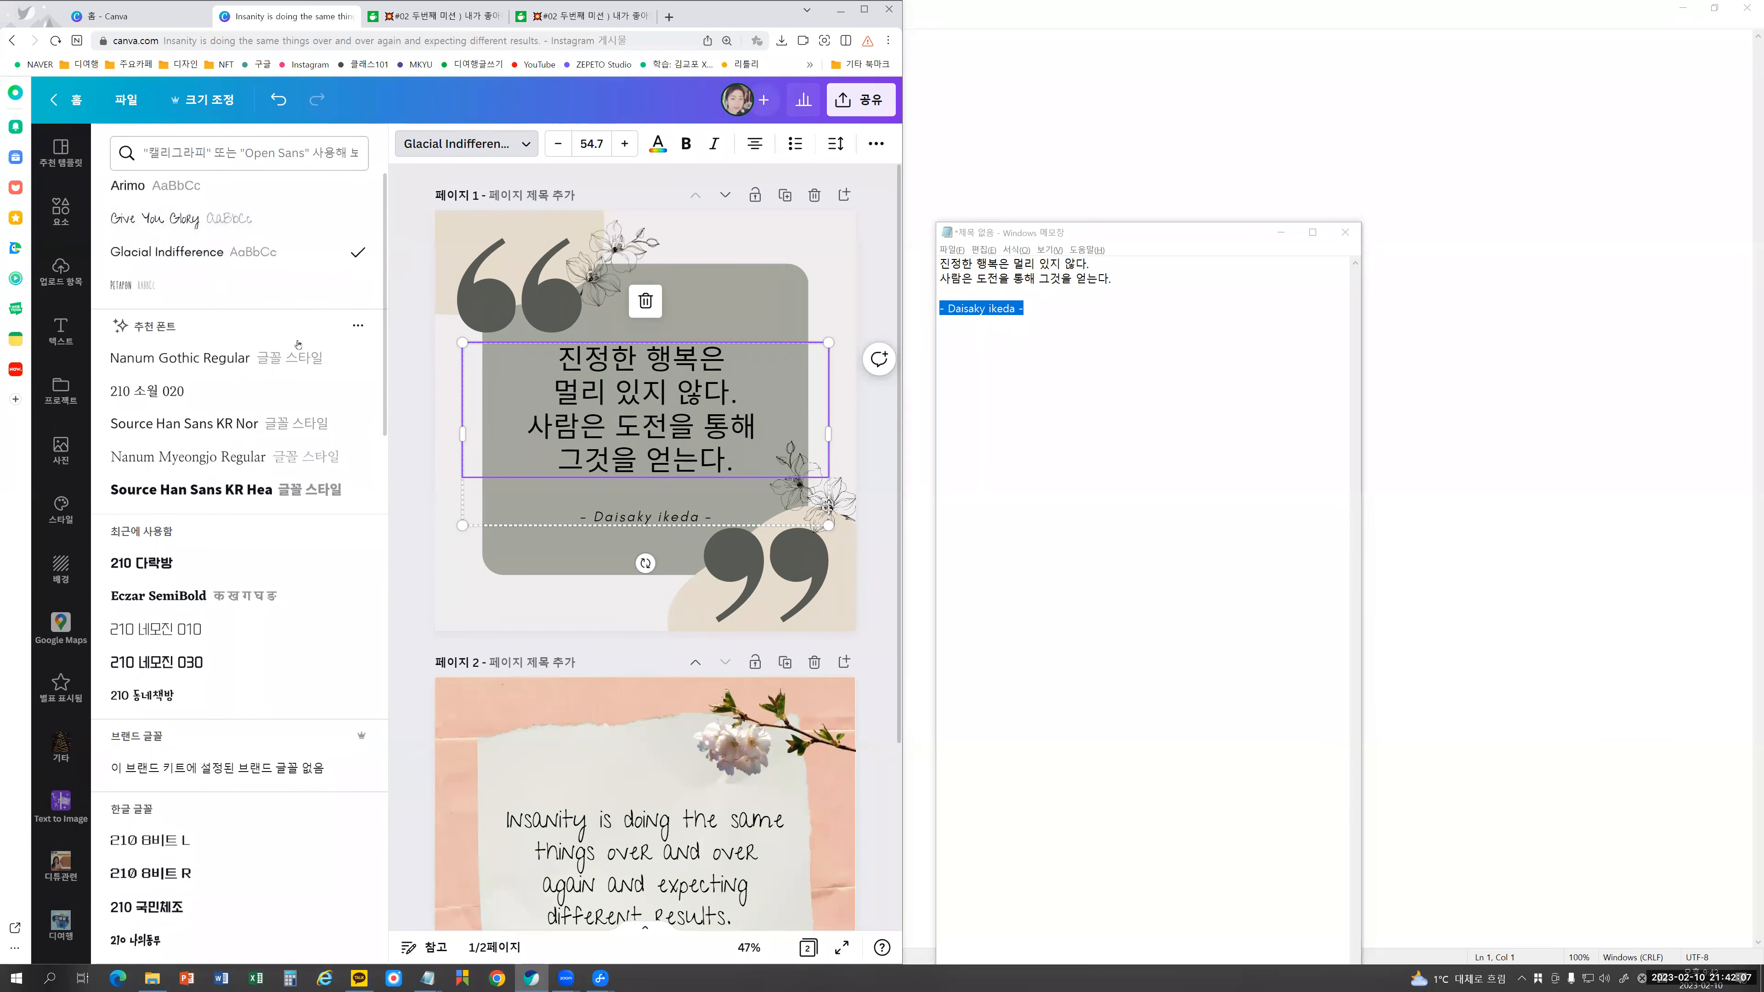
{"action": "scroll", "coordinate": [298, 345], "scroll_direction": "down", "scroll_amount": 3}
{"action": "left_click", "coordinate": [192, 332]}
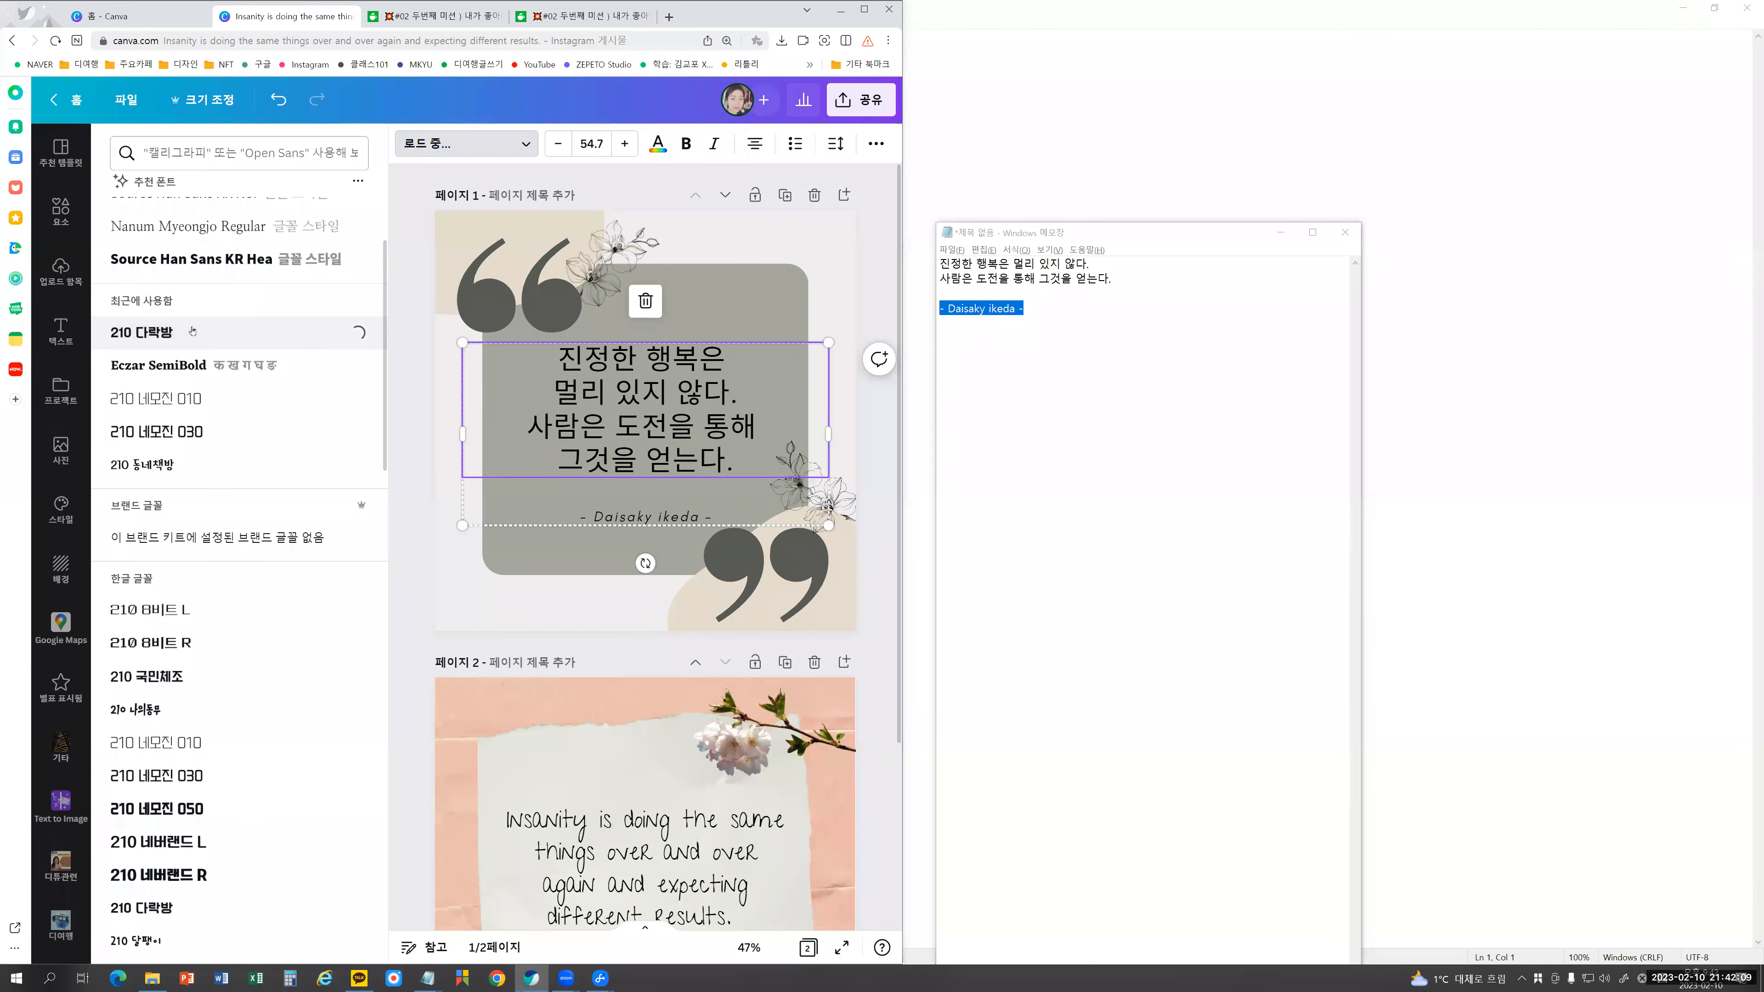
{"action": "left_click", "coordinate": [182, 363]}
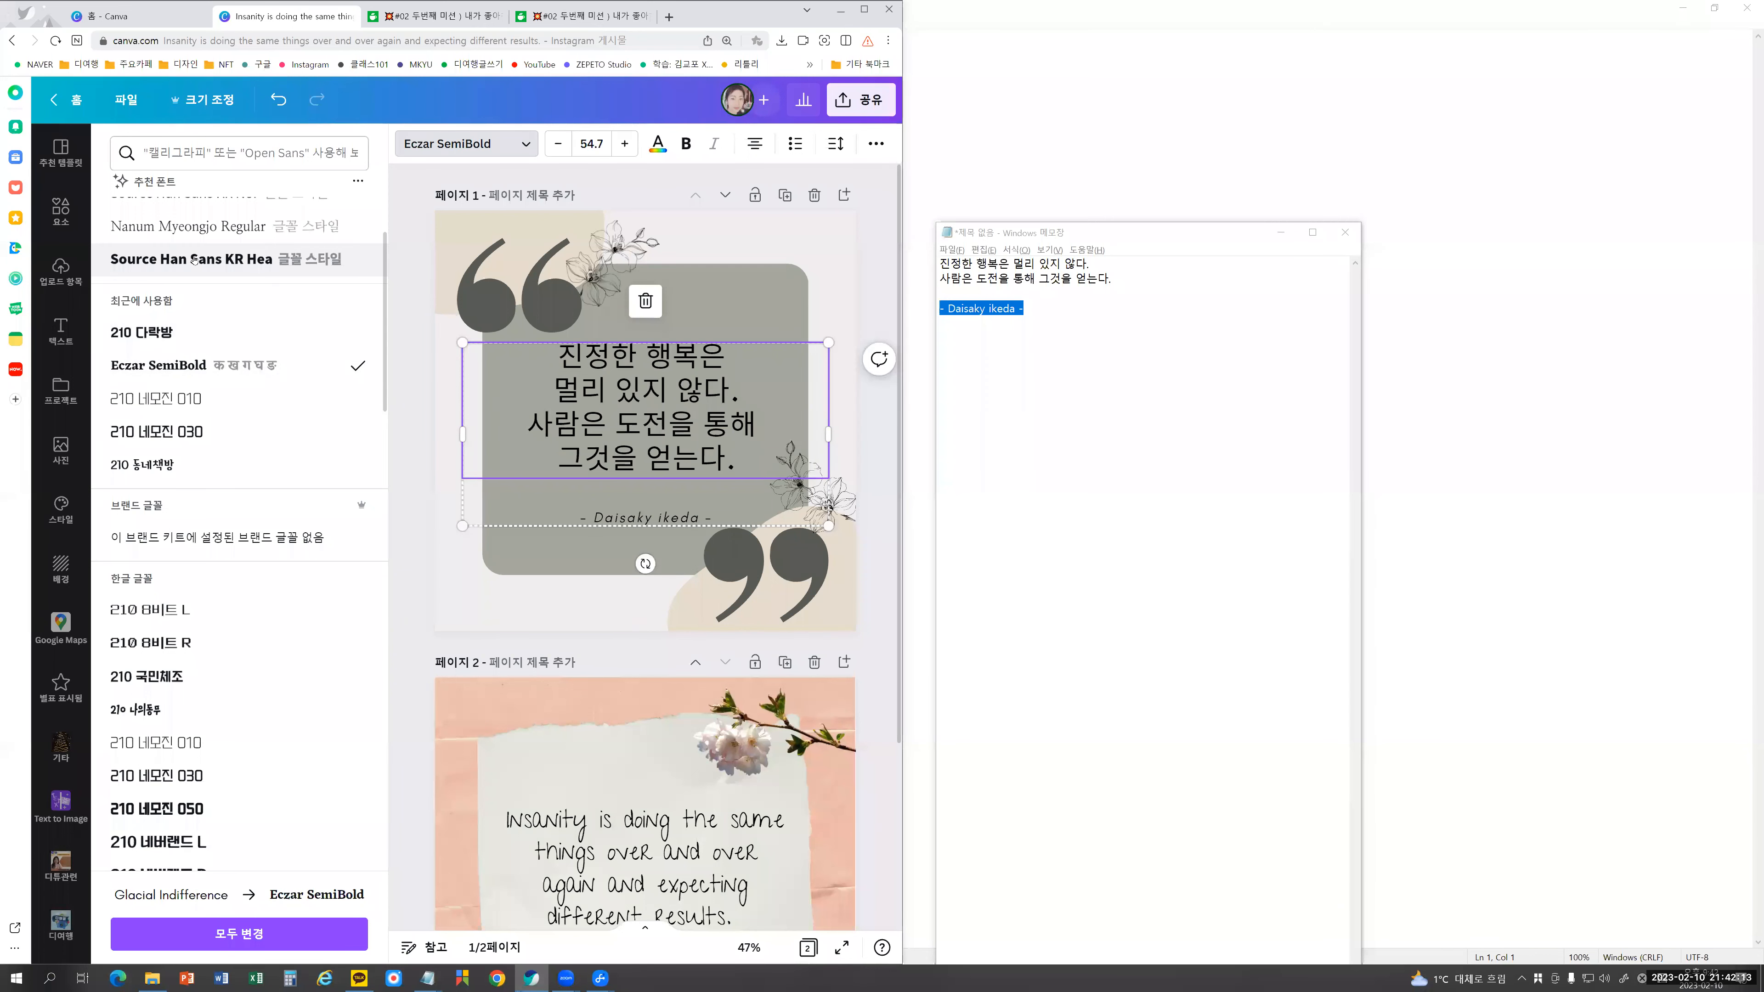
{"action": "left_click", "coordinate": [175, 332]}
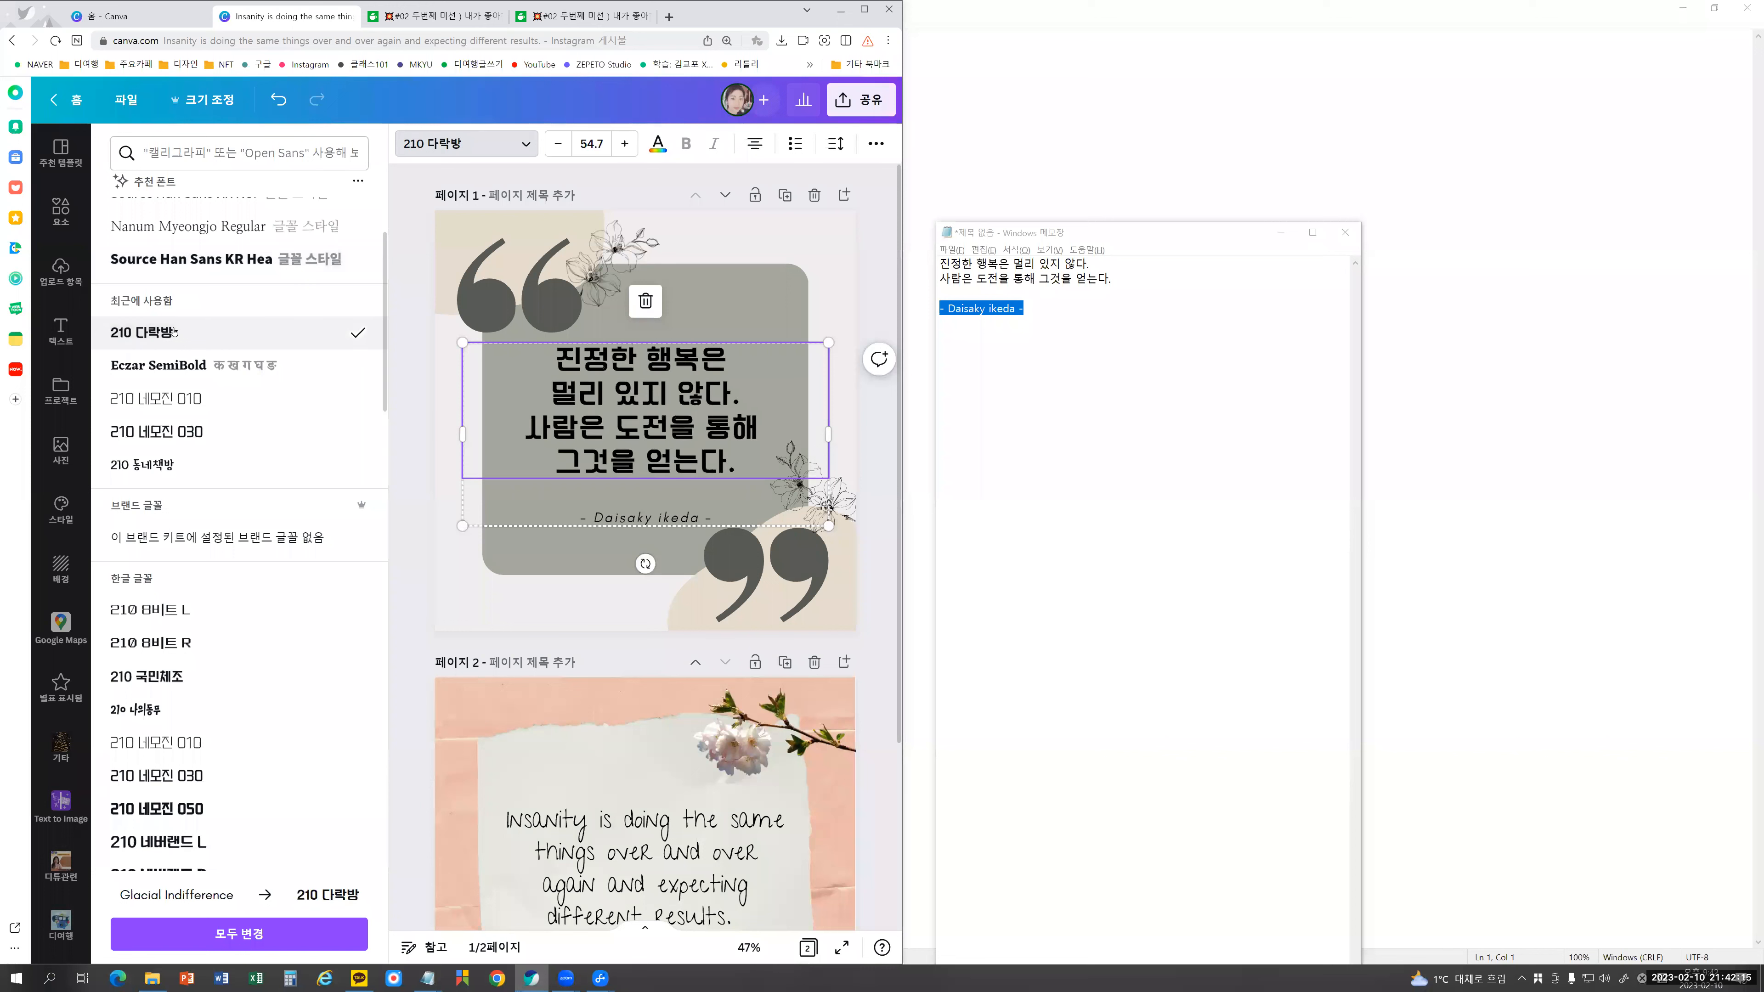
{"action": "left_click", "coordinate": [164, 398]}
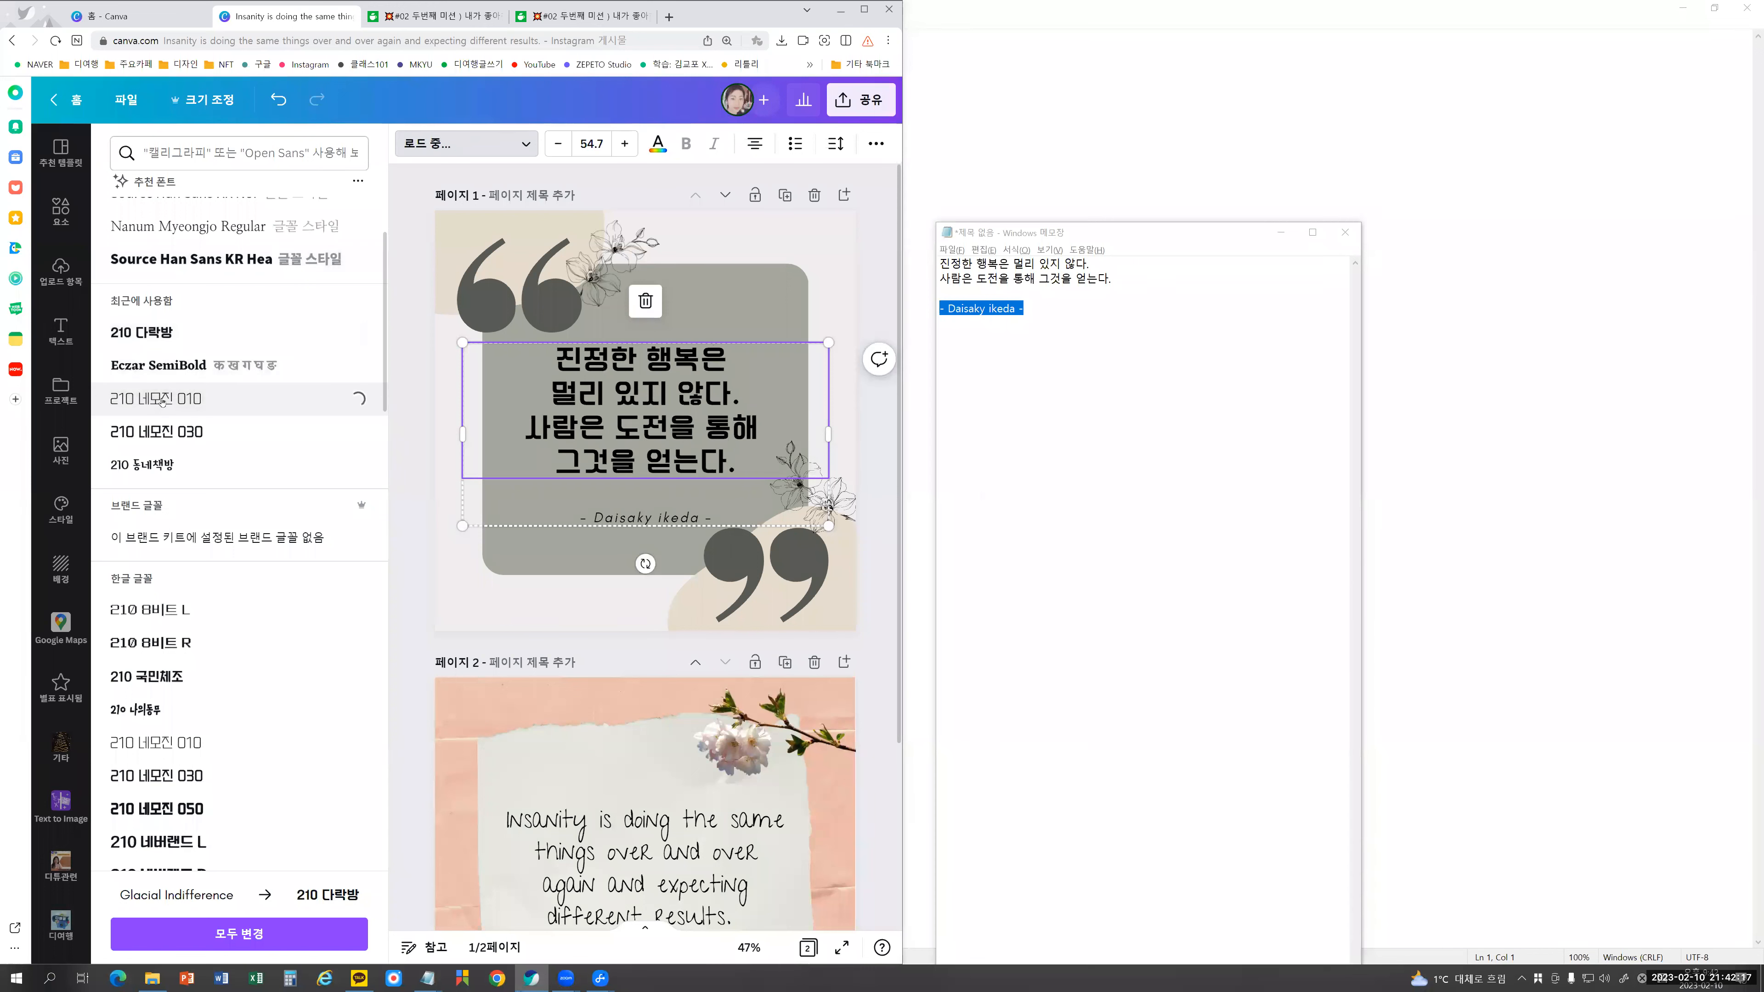
{"action": "left_click", "coordinate": [165, 433]}
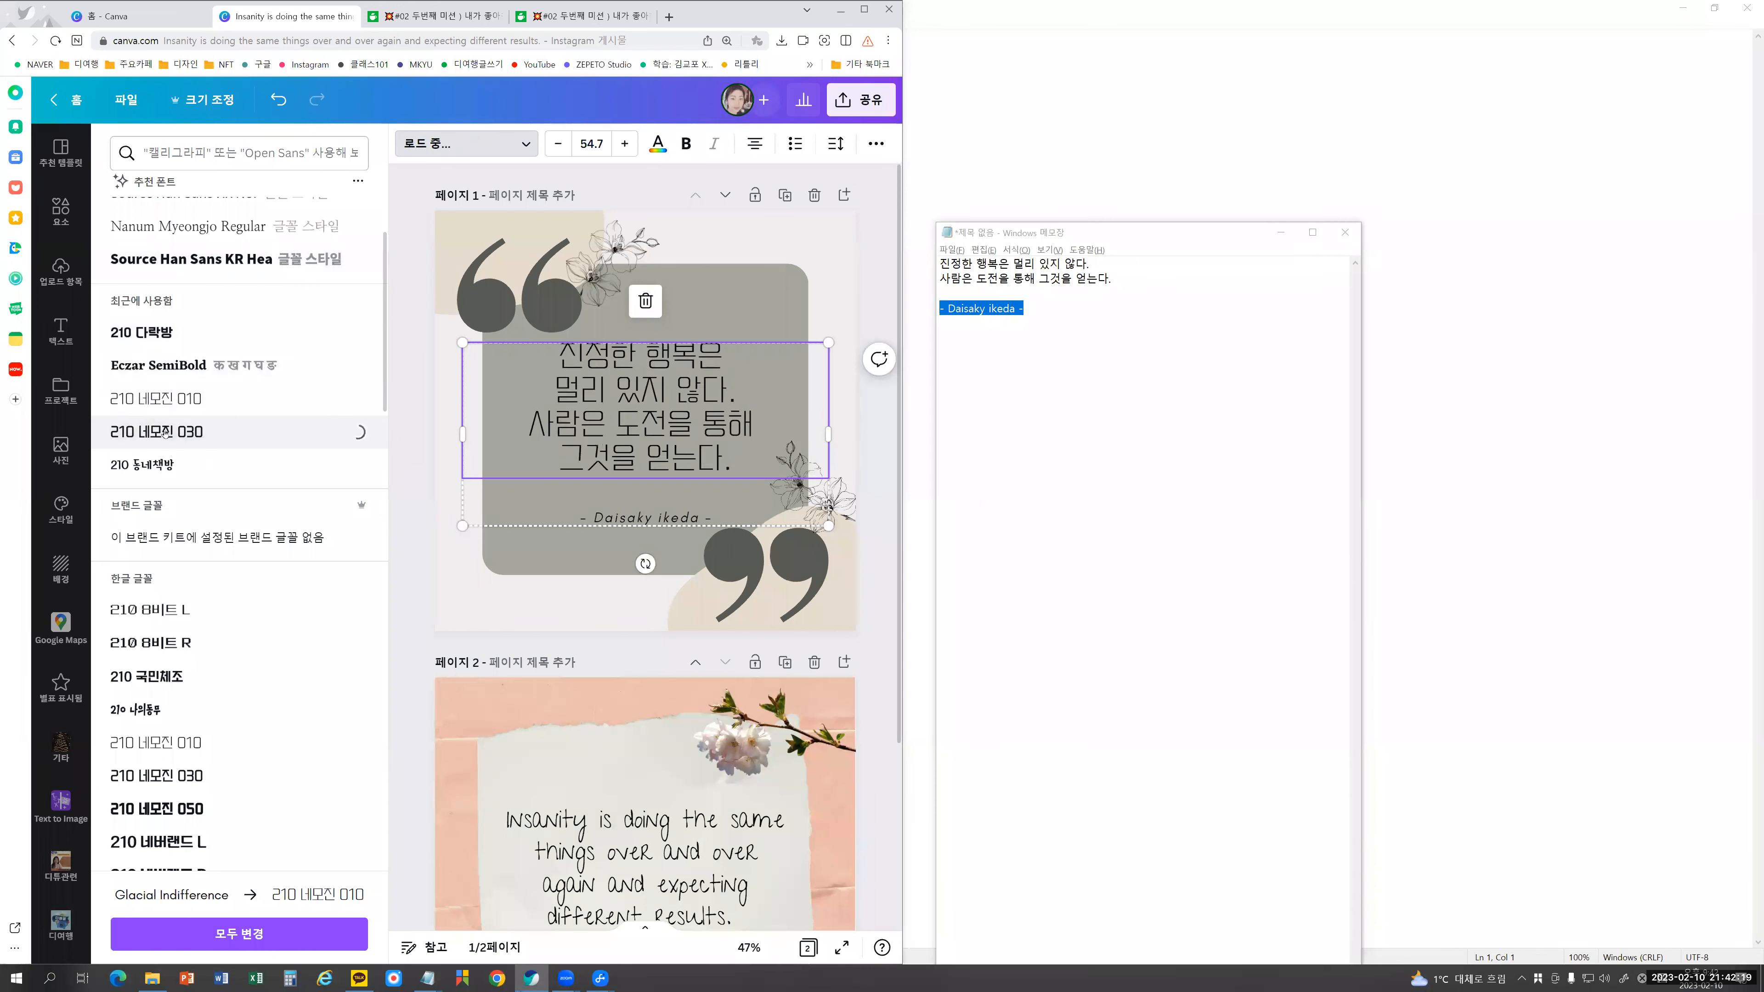
{"action": "left_click", "coordinate": [163, 470]}
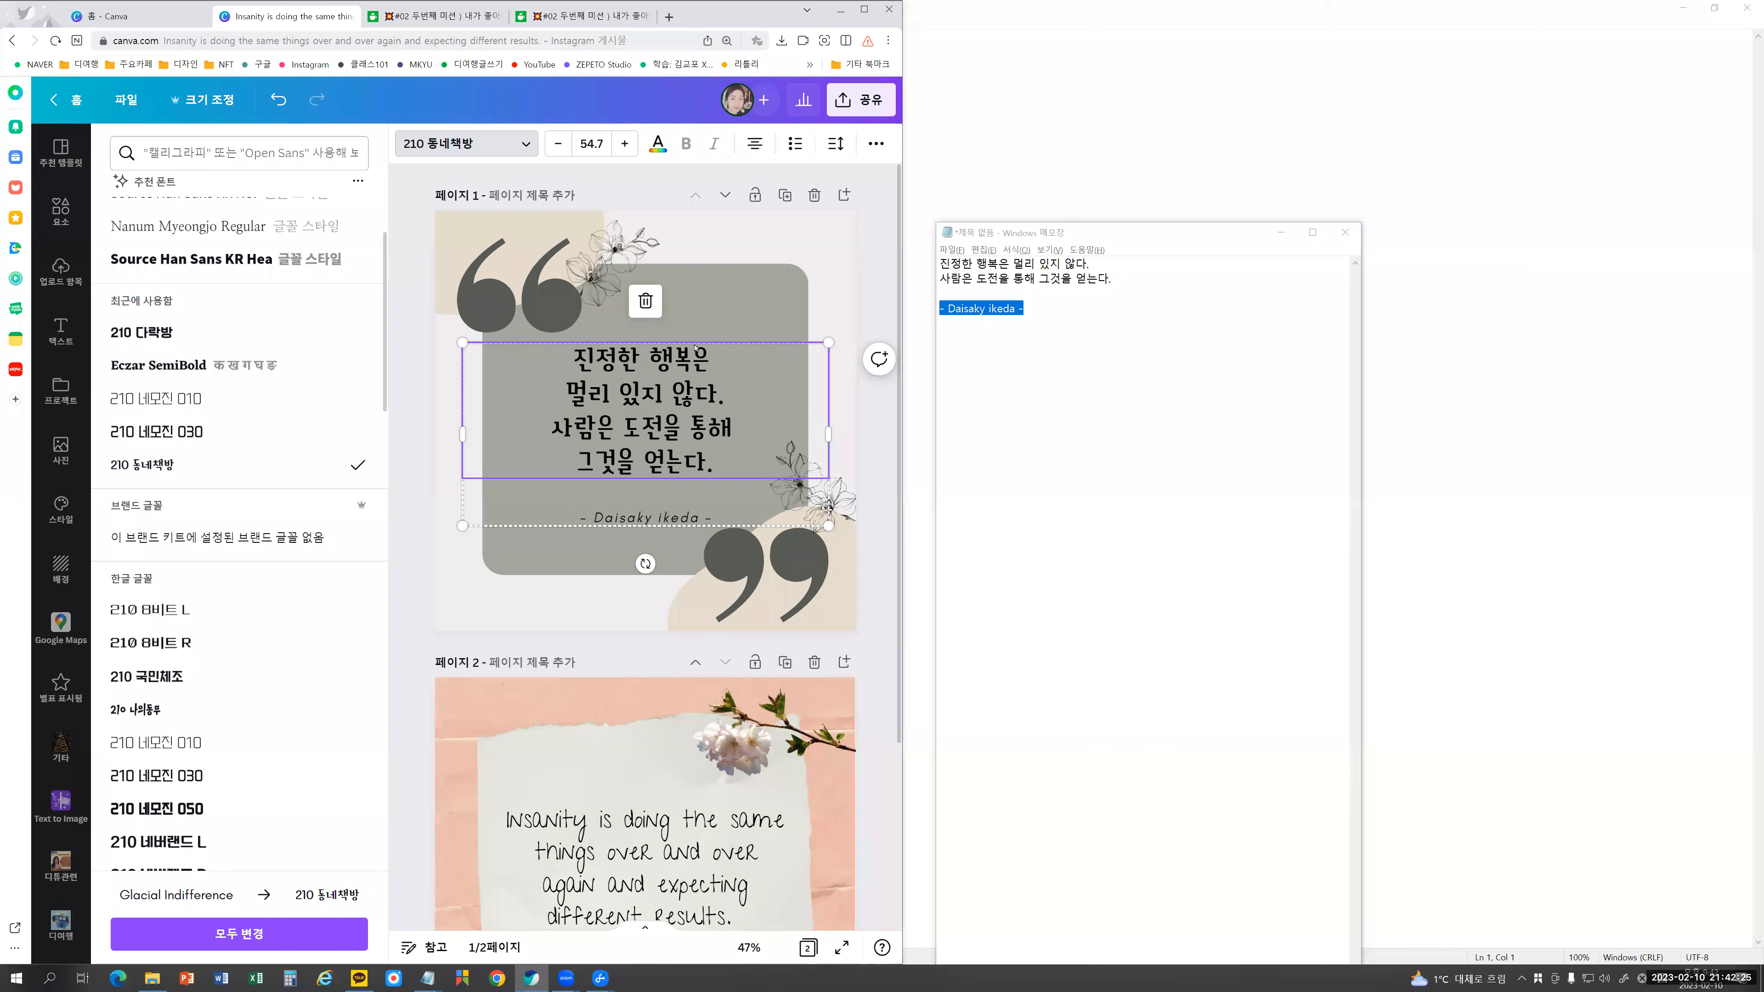
{"action": "left_click", "coordinate": [870, 399]}
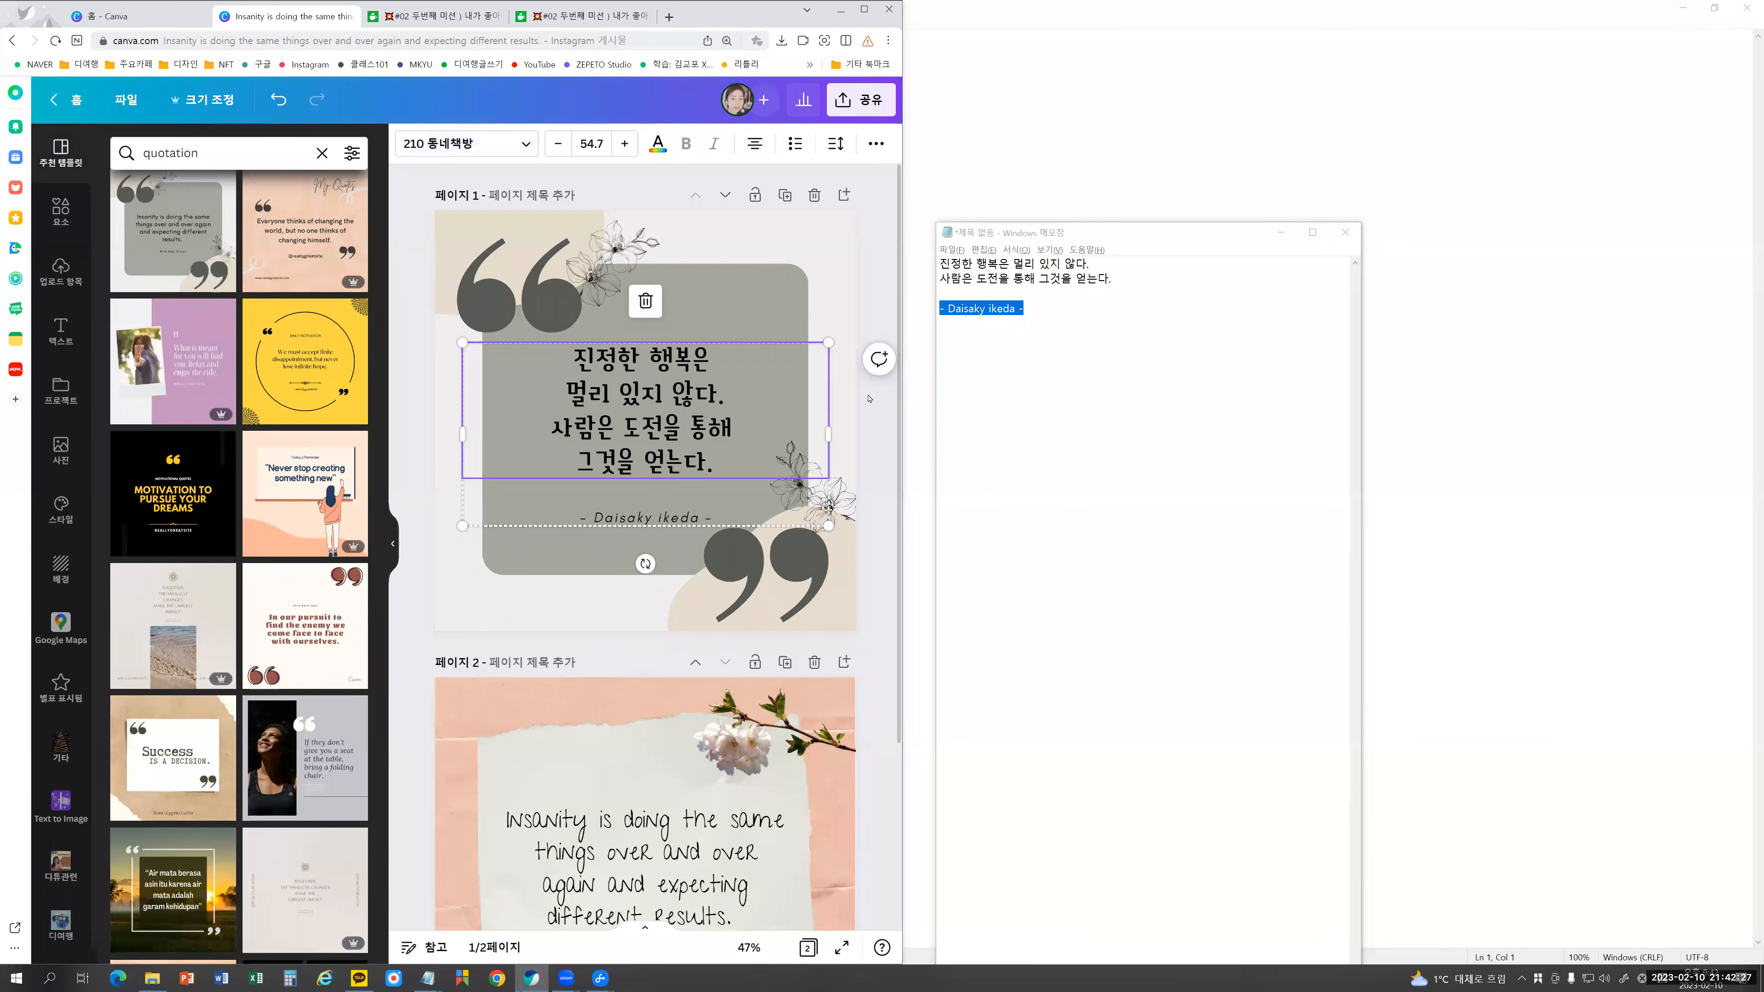
{"action": "left_click", "coordinate": [872, 398]}
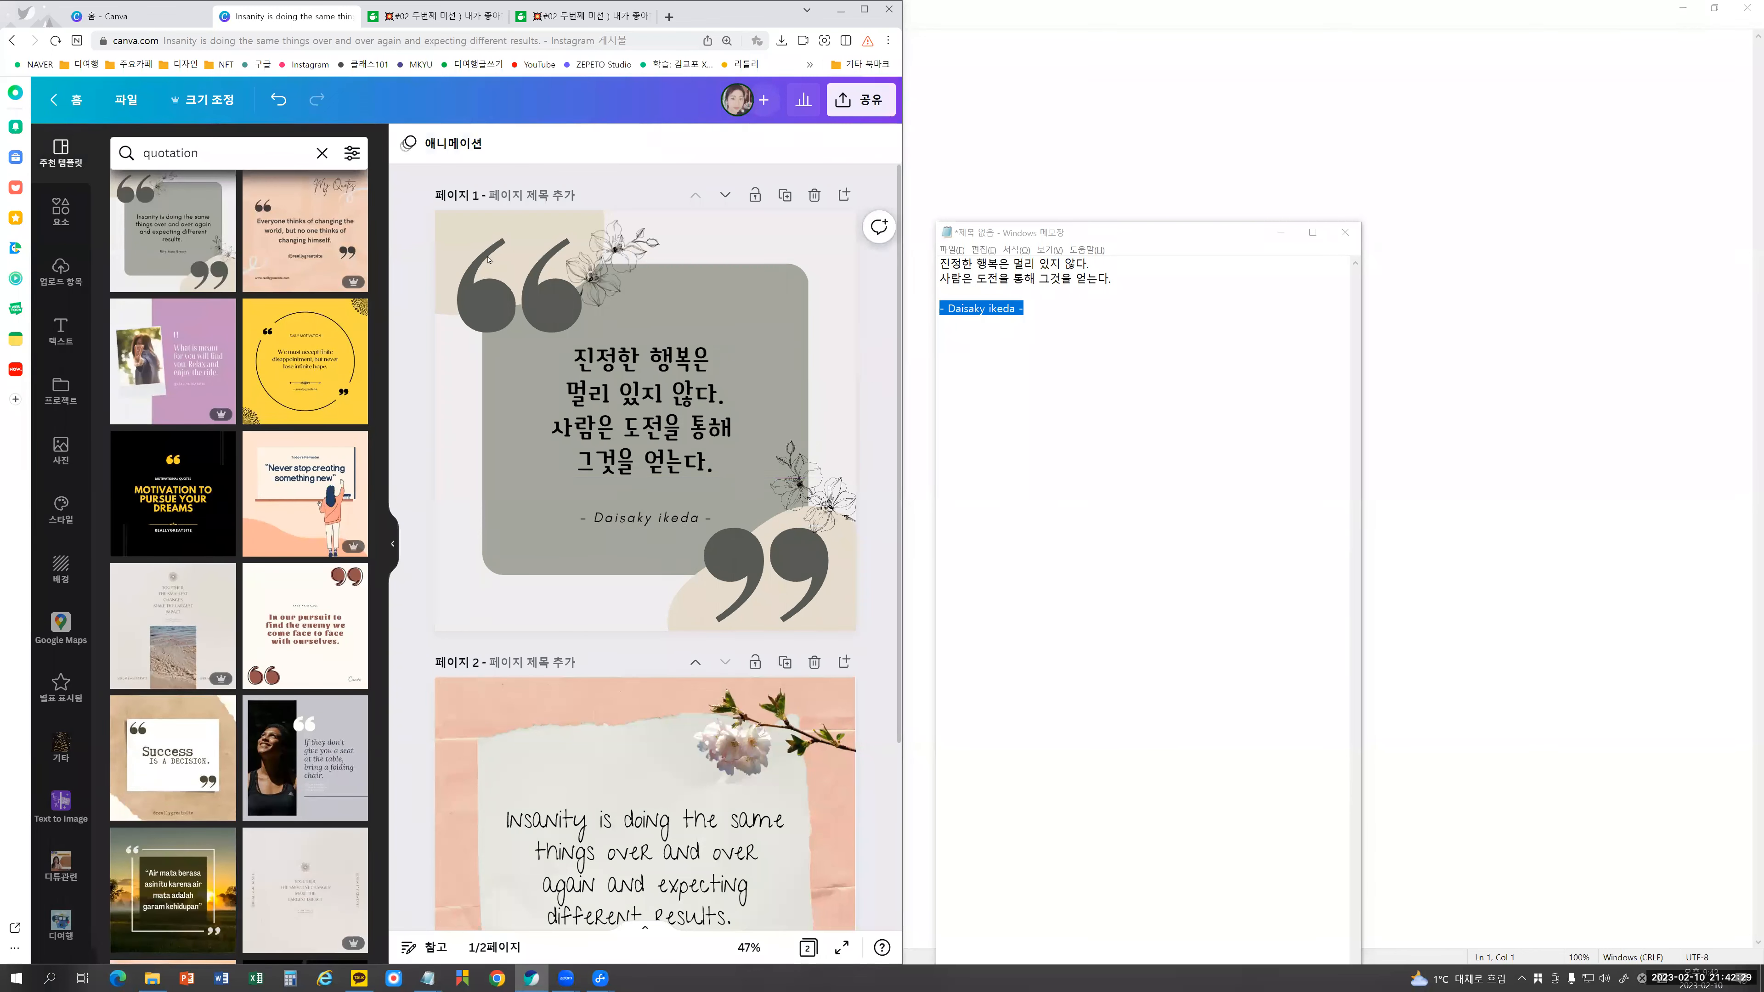
Step: Open the graphic elements and delete the line-drawn flower beside the opening quotation mark on page 1
{"action": "left_click", "coordinate": [62, 211]}
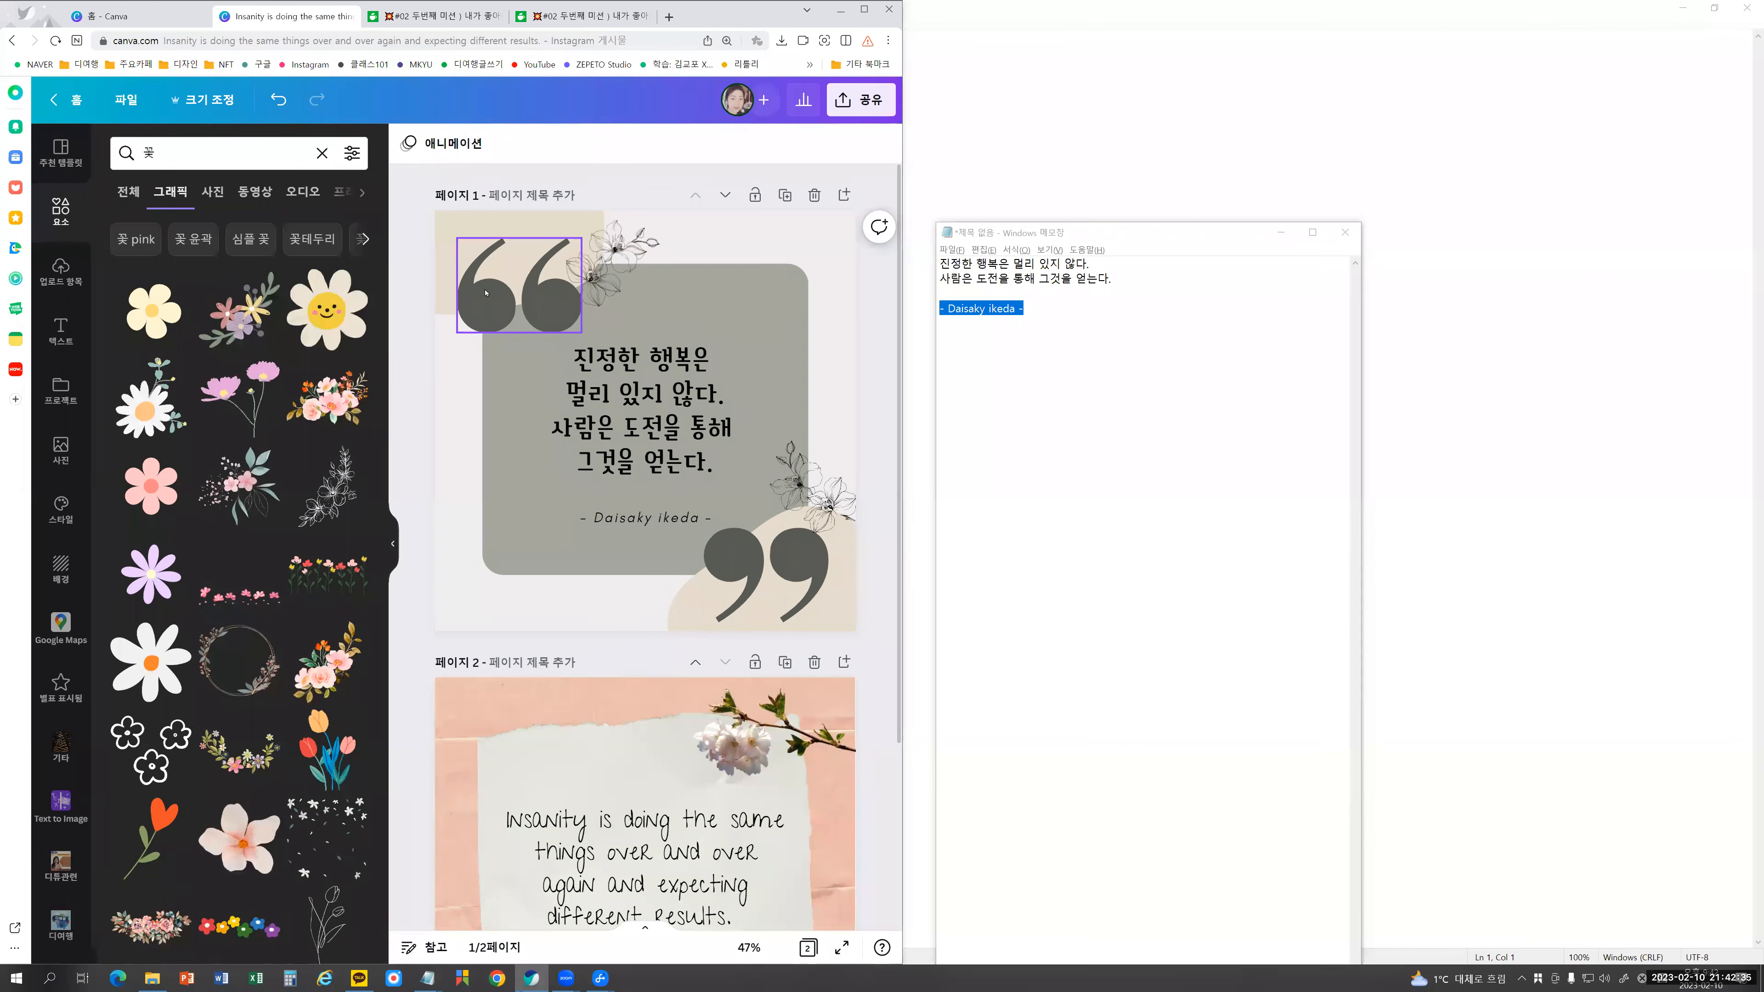
{"action": "left_click", "coordinate": [764, 562]}
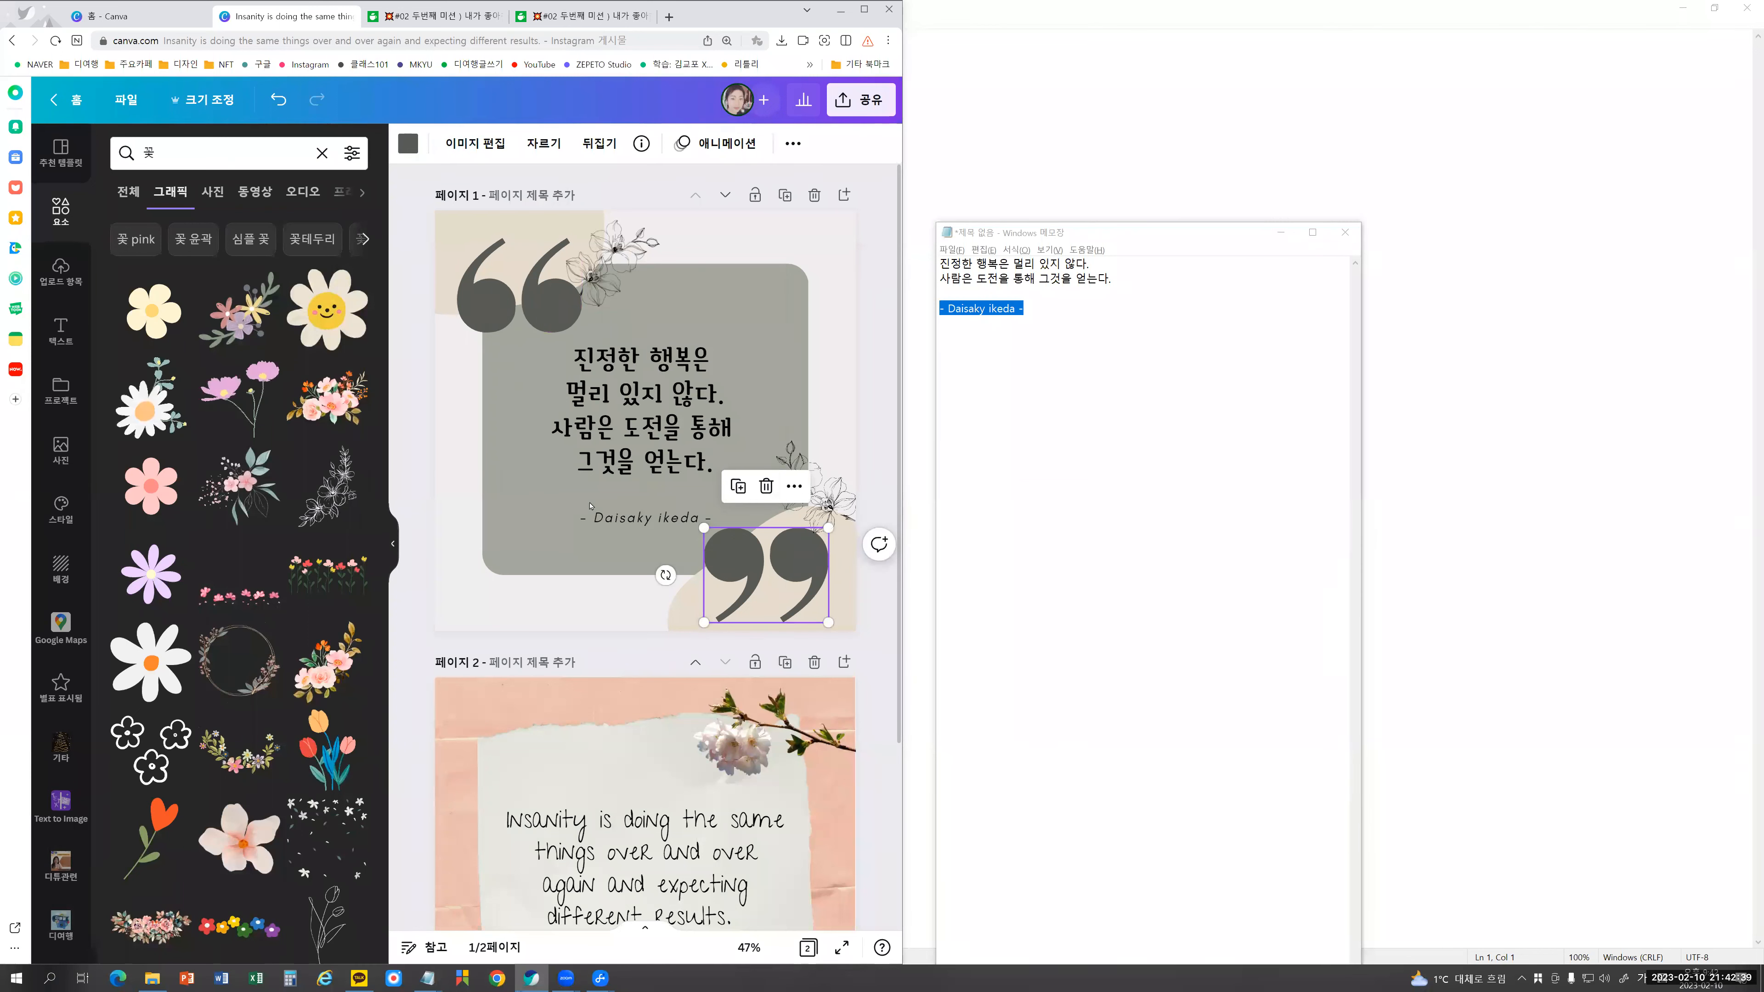
{"action": "left_click", "coordinate": [634, 266]}
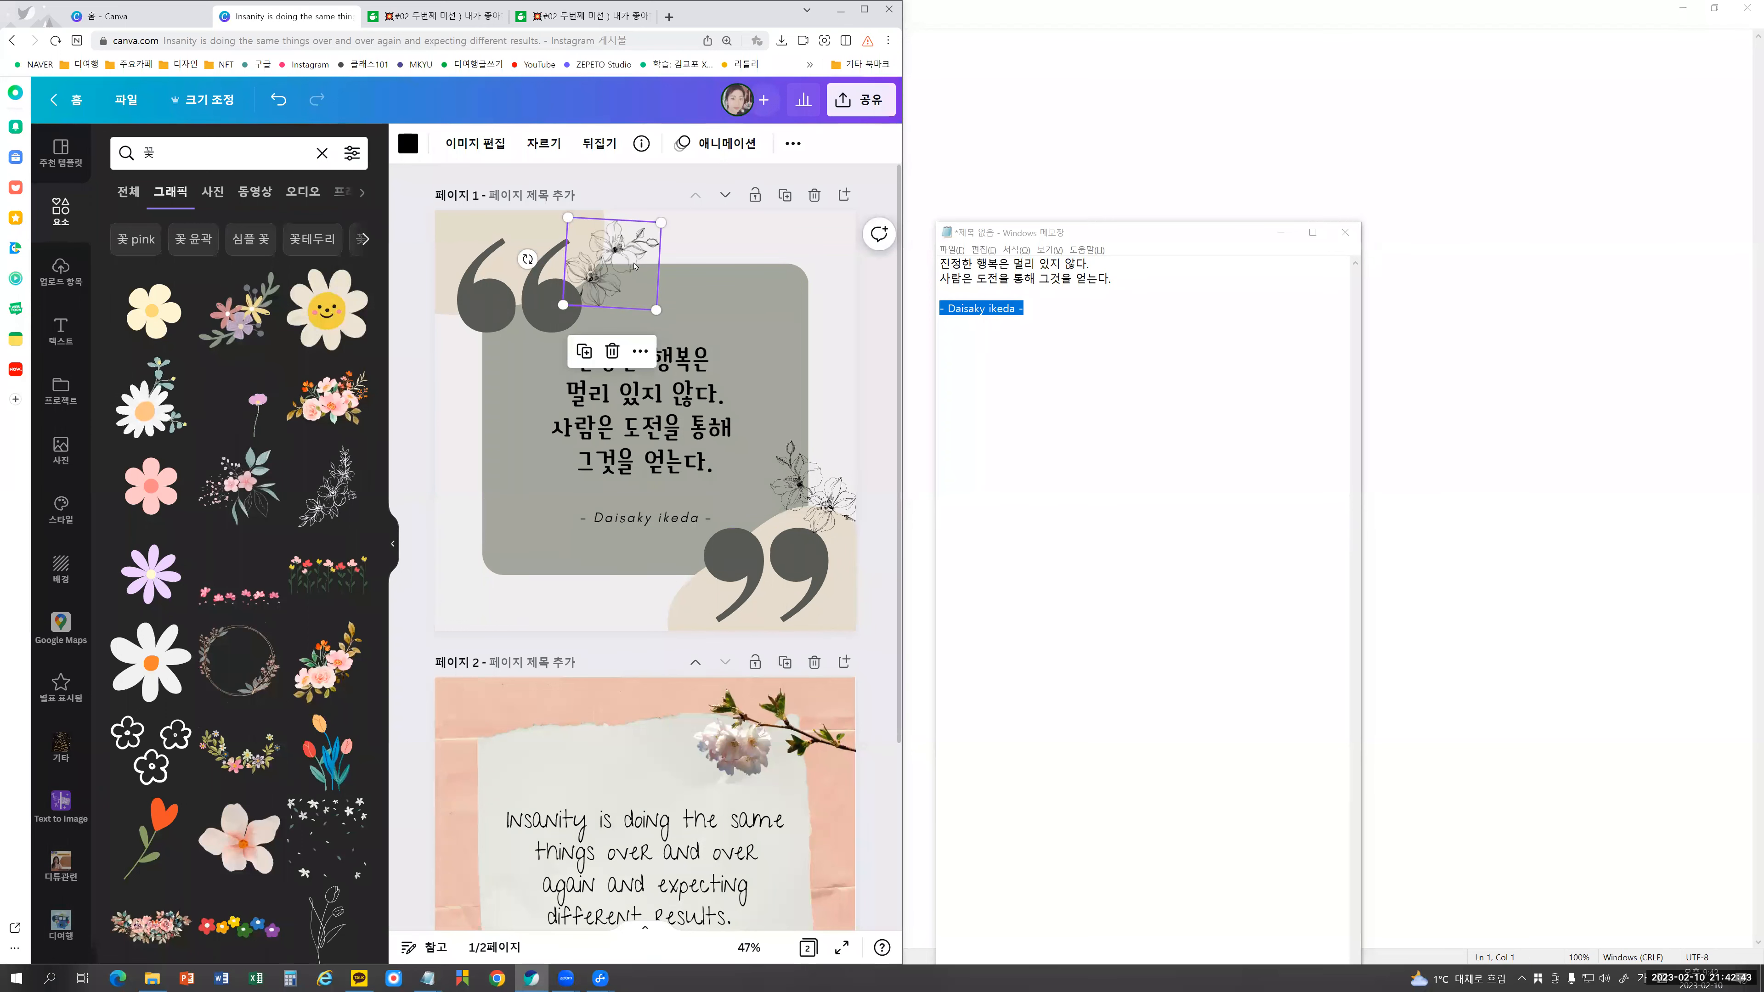
{"action": "key", "text": "Delete"}
Step: Search the graphic elements for 테두리 꽃
{"action": "left_click", "coordinate": [223, 155]}
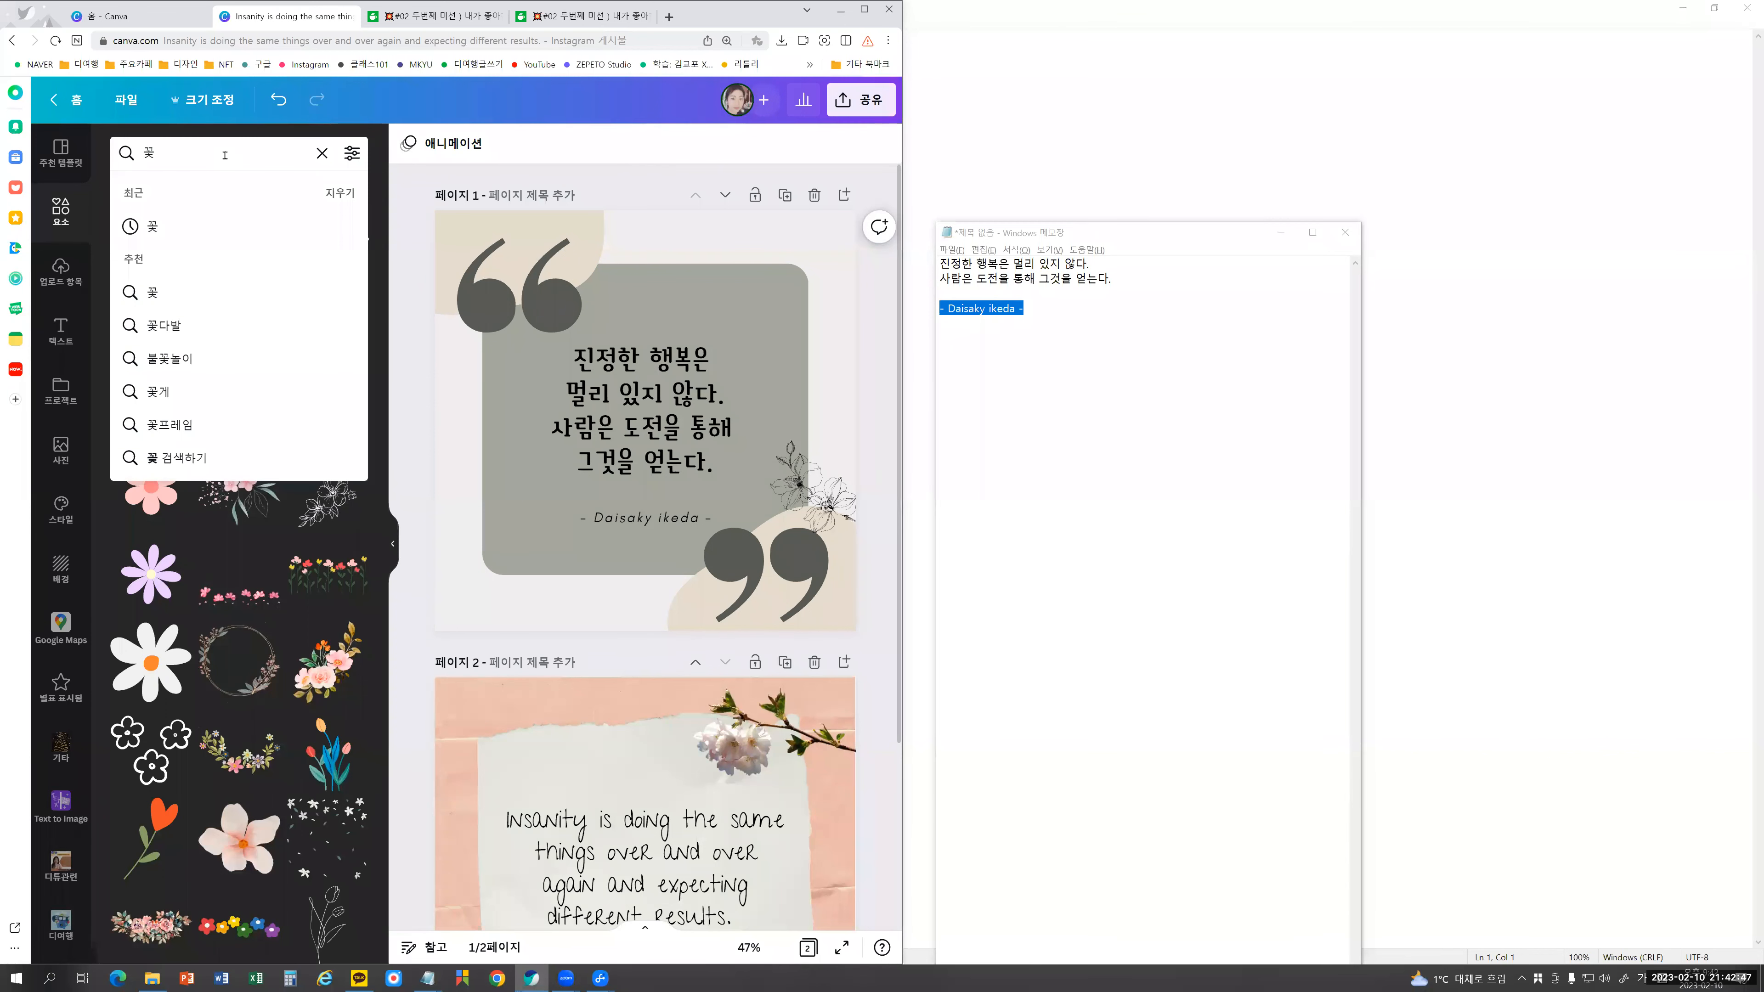
{"action": "key", "text": "Home"}
{"action": "type", "text": "테두리"}
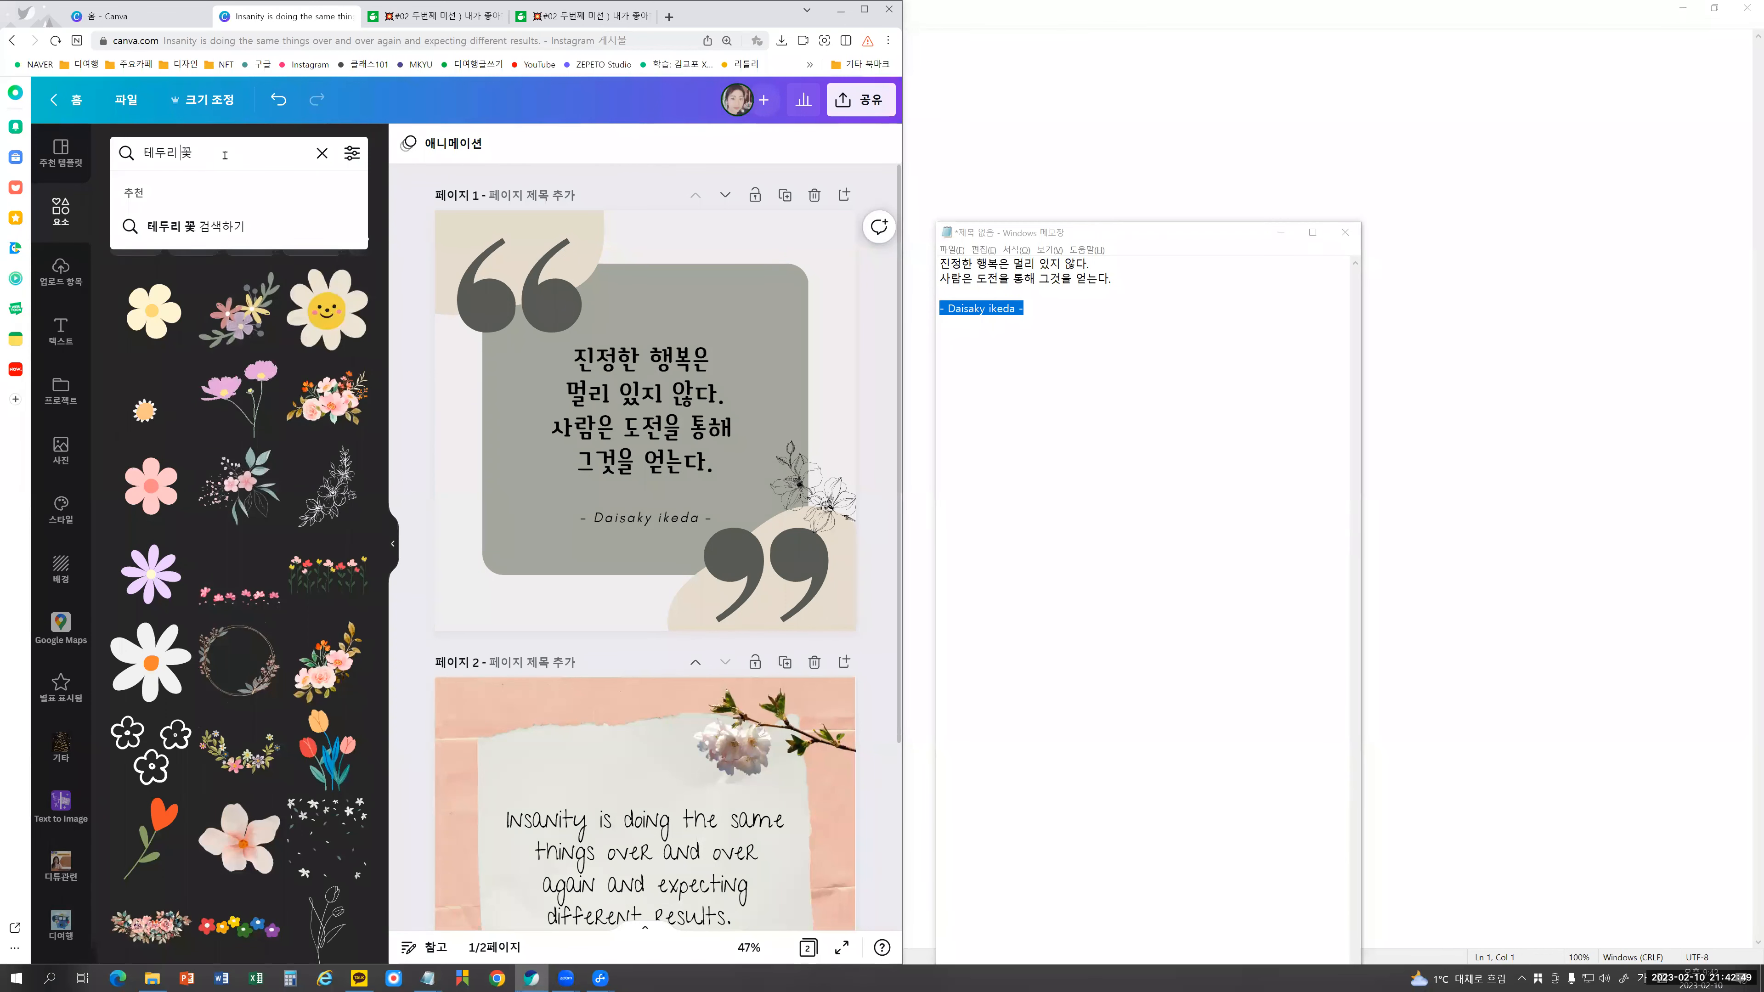
{"action": "key", "text": "Return"}
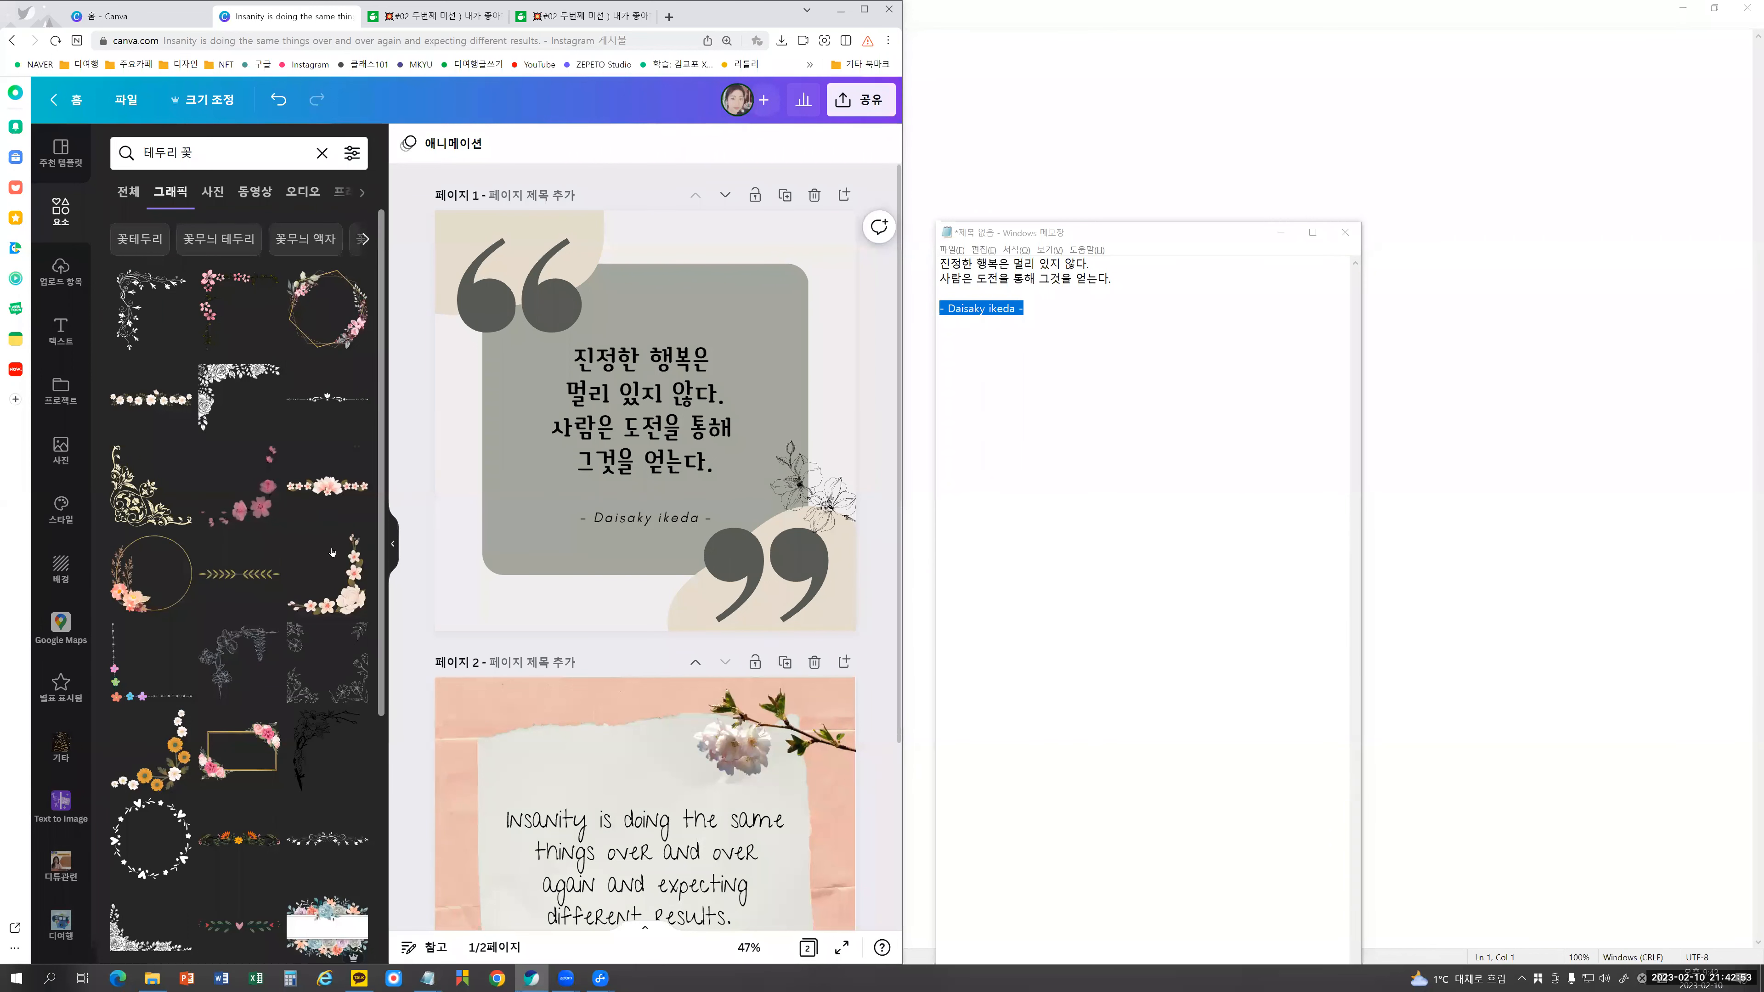
Step: Try and discard a corner flower graphic, and place the thin ornamental divider above the grey box on page 1
{"action": "left_click", "coordinate": [231, 650]}
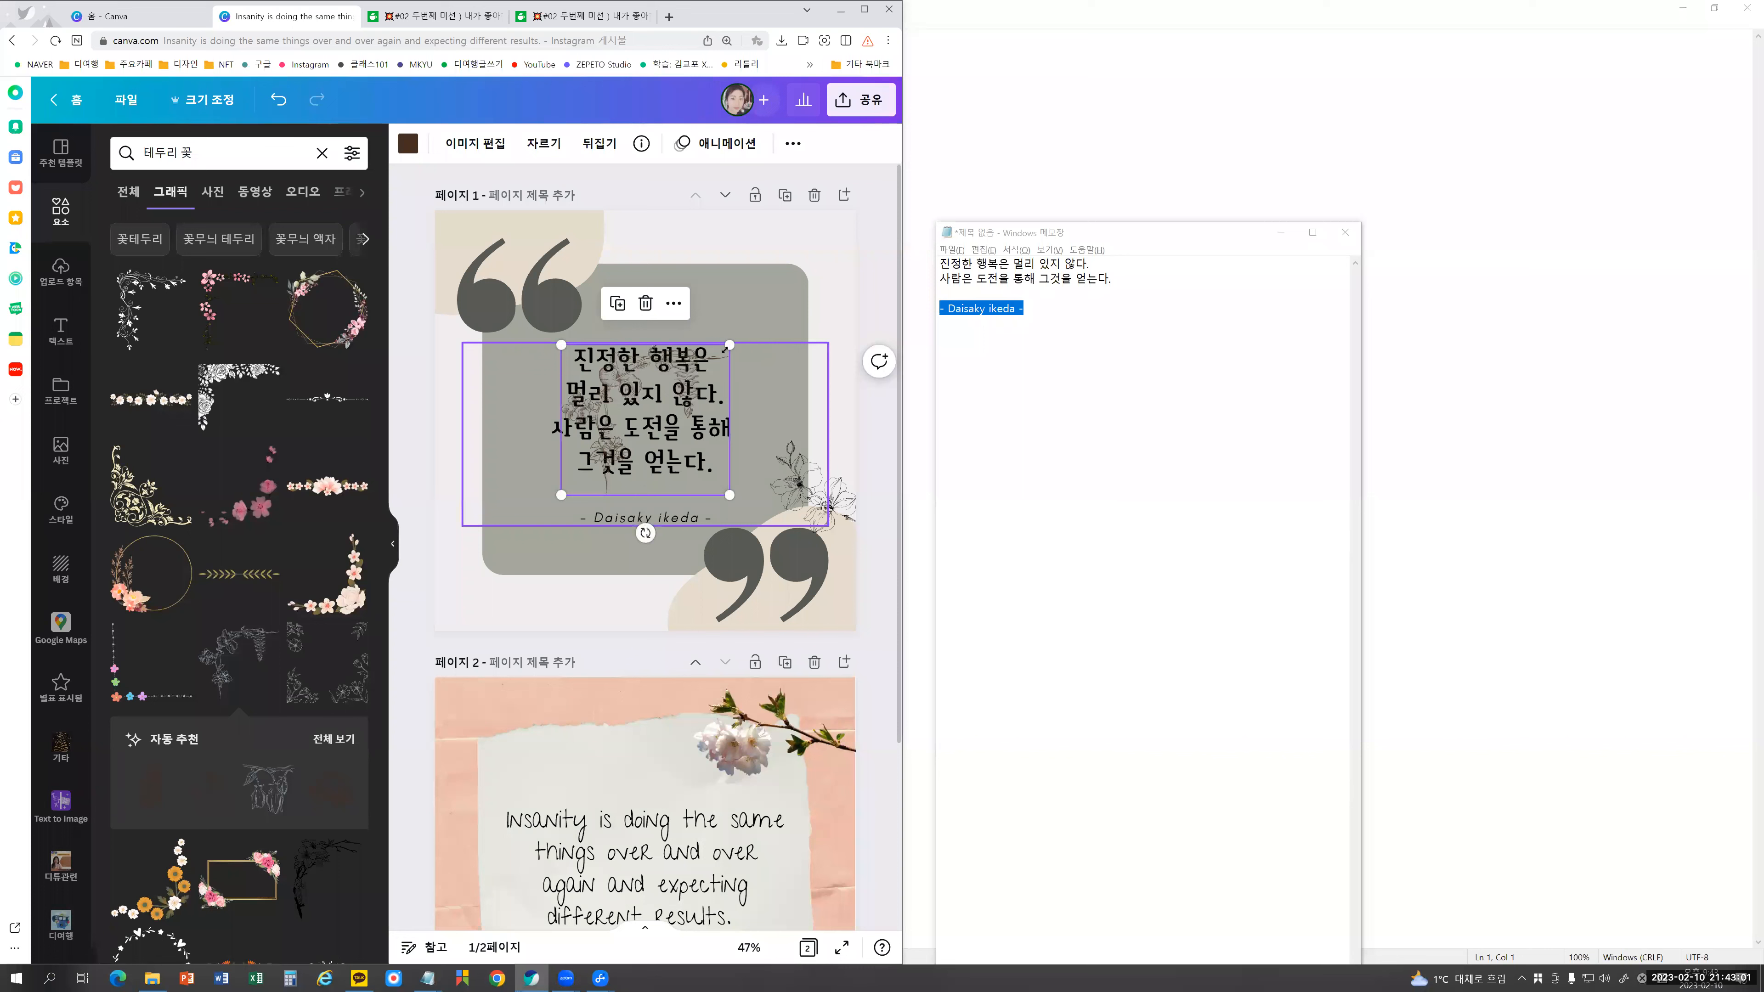
{"action": "key", "text": "Delete"}
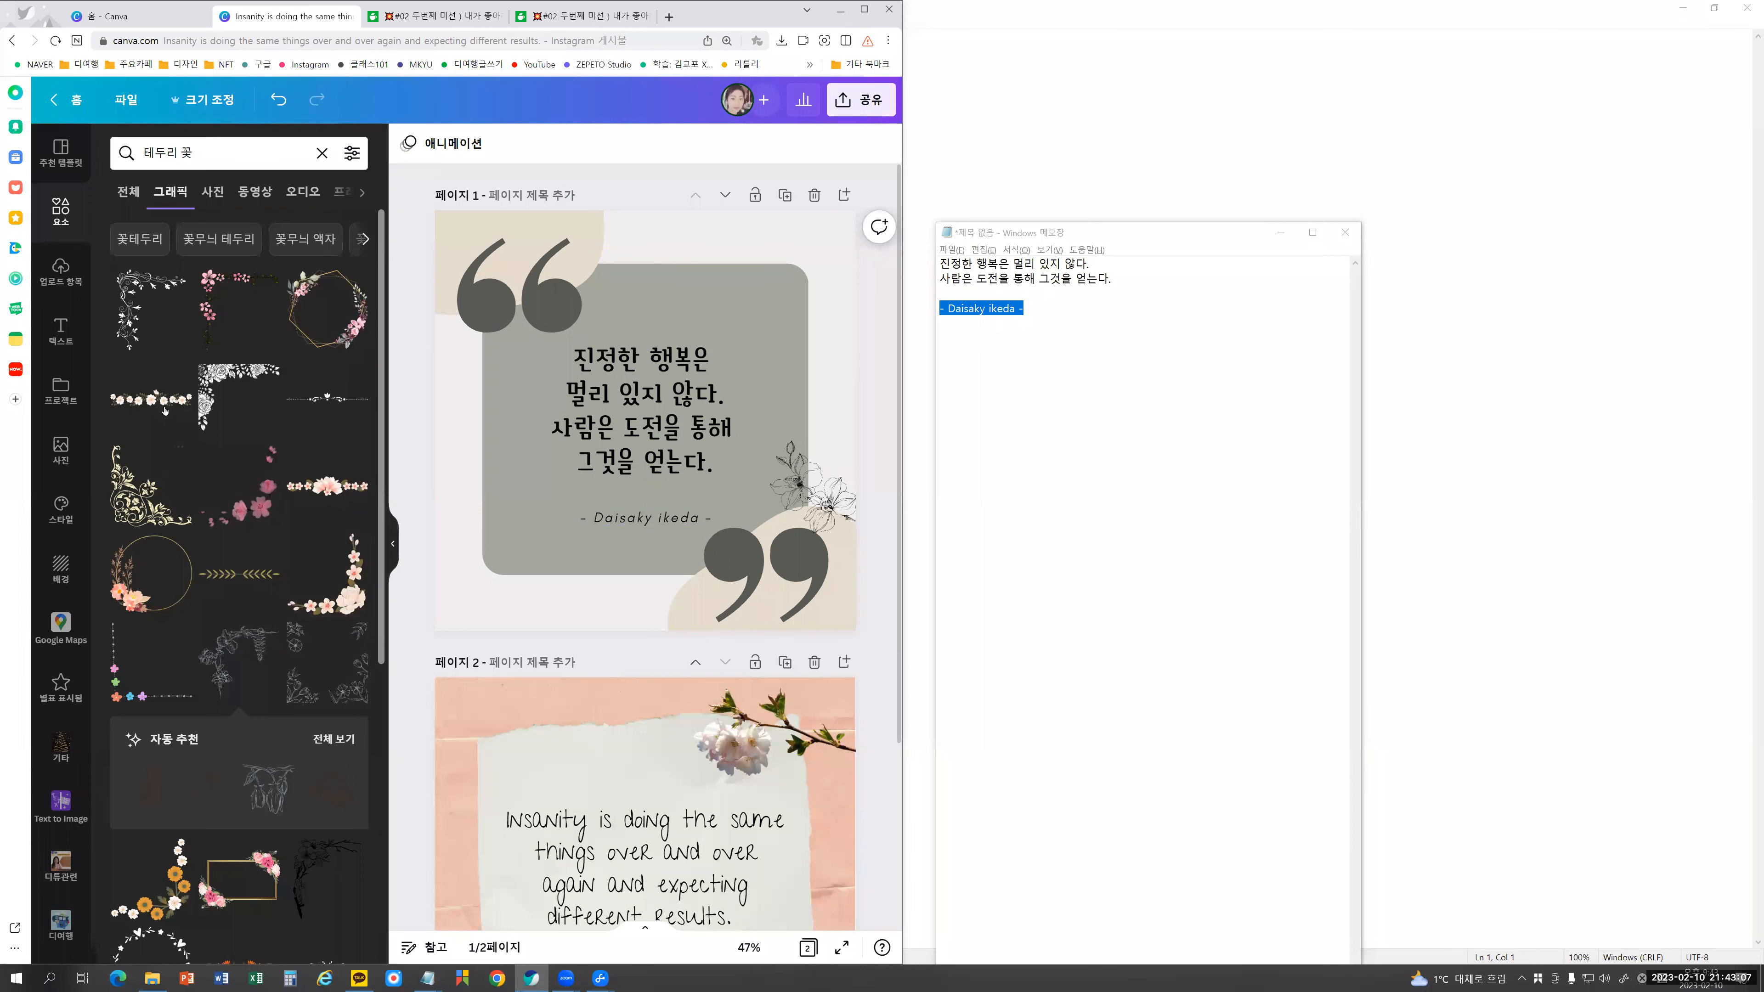
{"action": "left_click", "coordinate": [314, 396]}
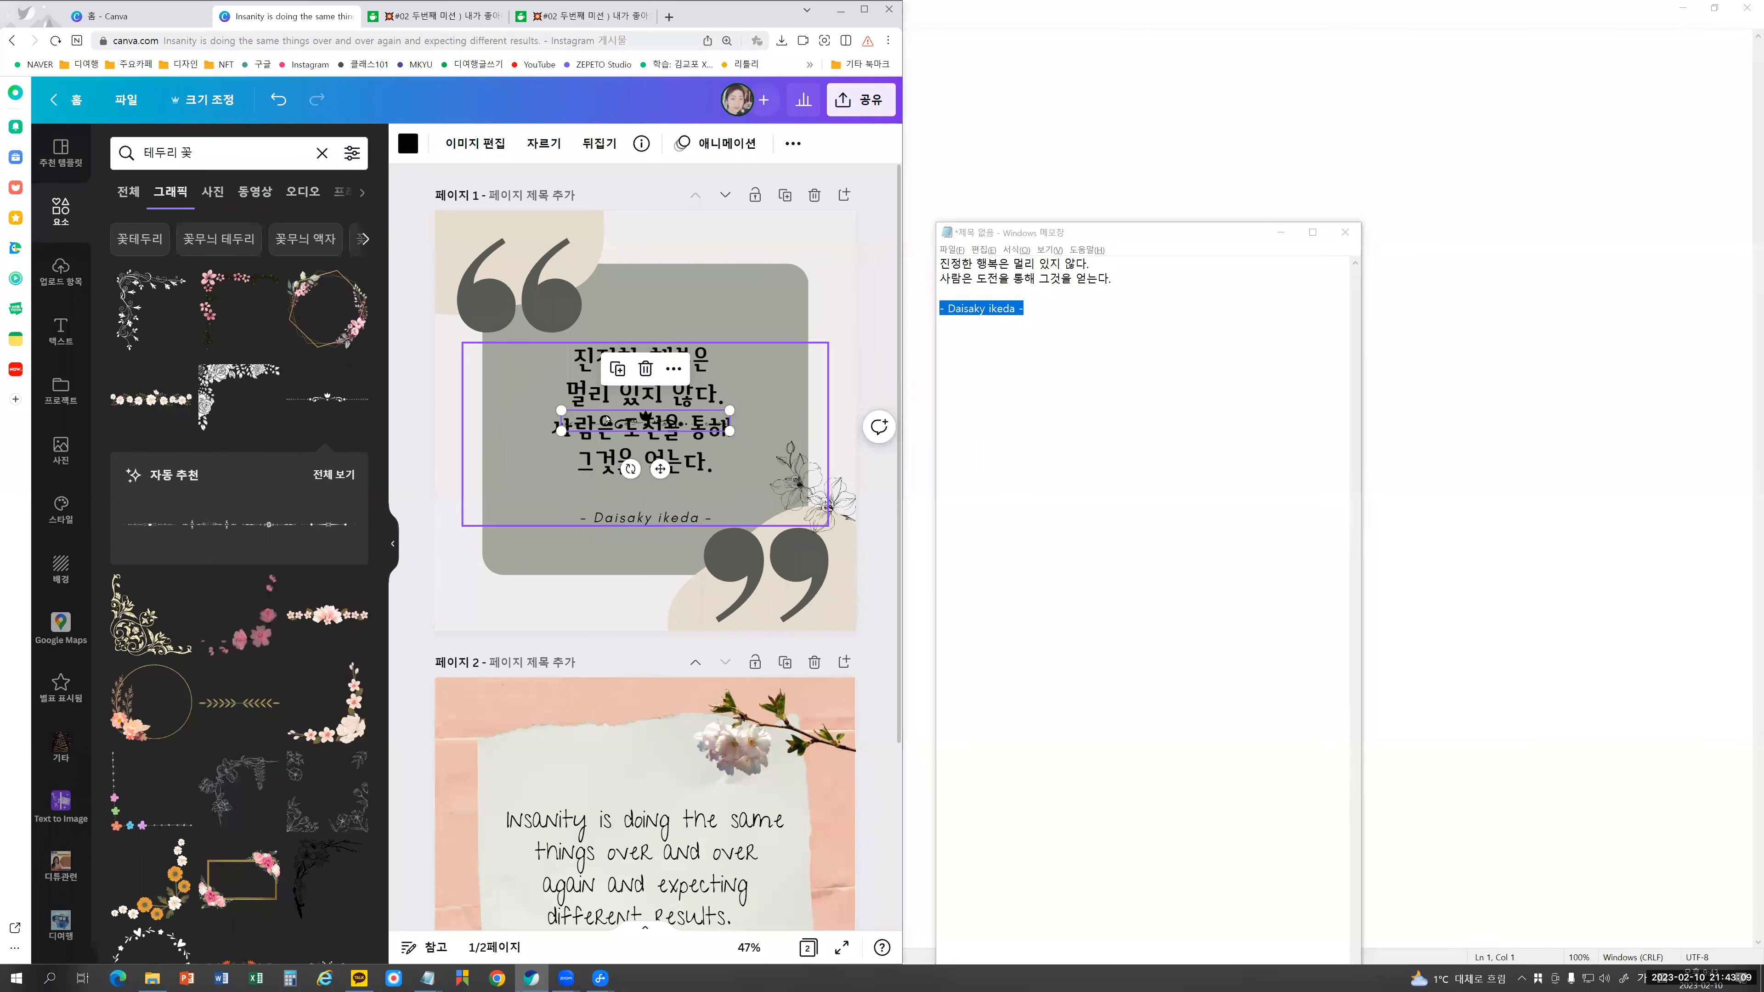
{"action": "left_click_drag", "start_coordinate": [646, 417], "coordinate": [662, 242]}
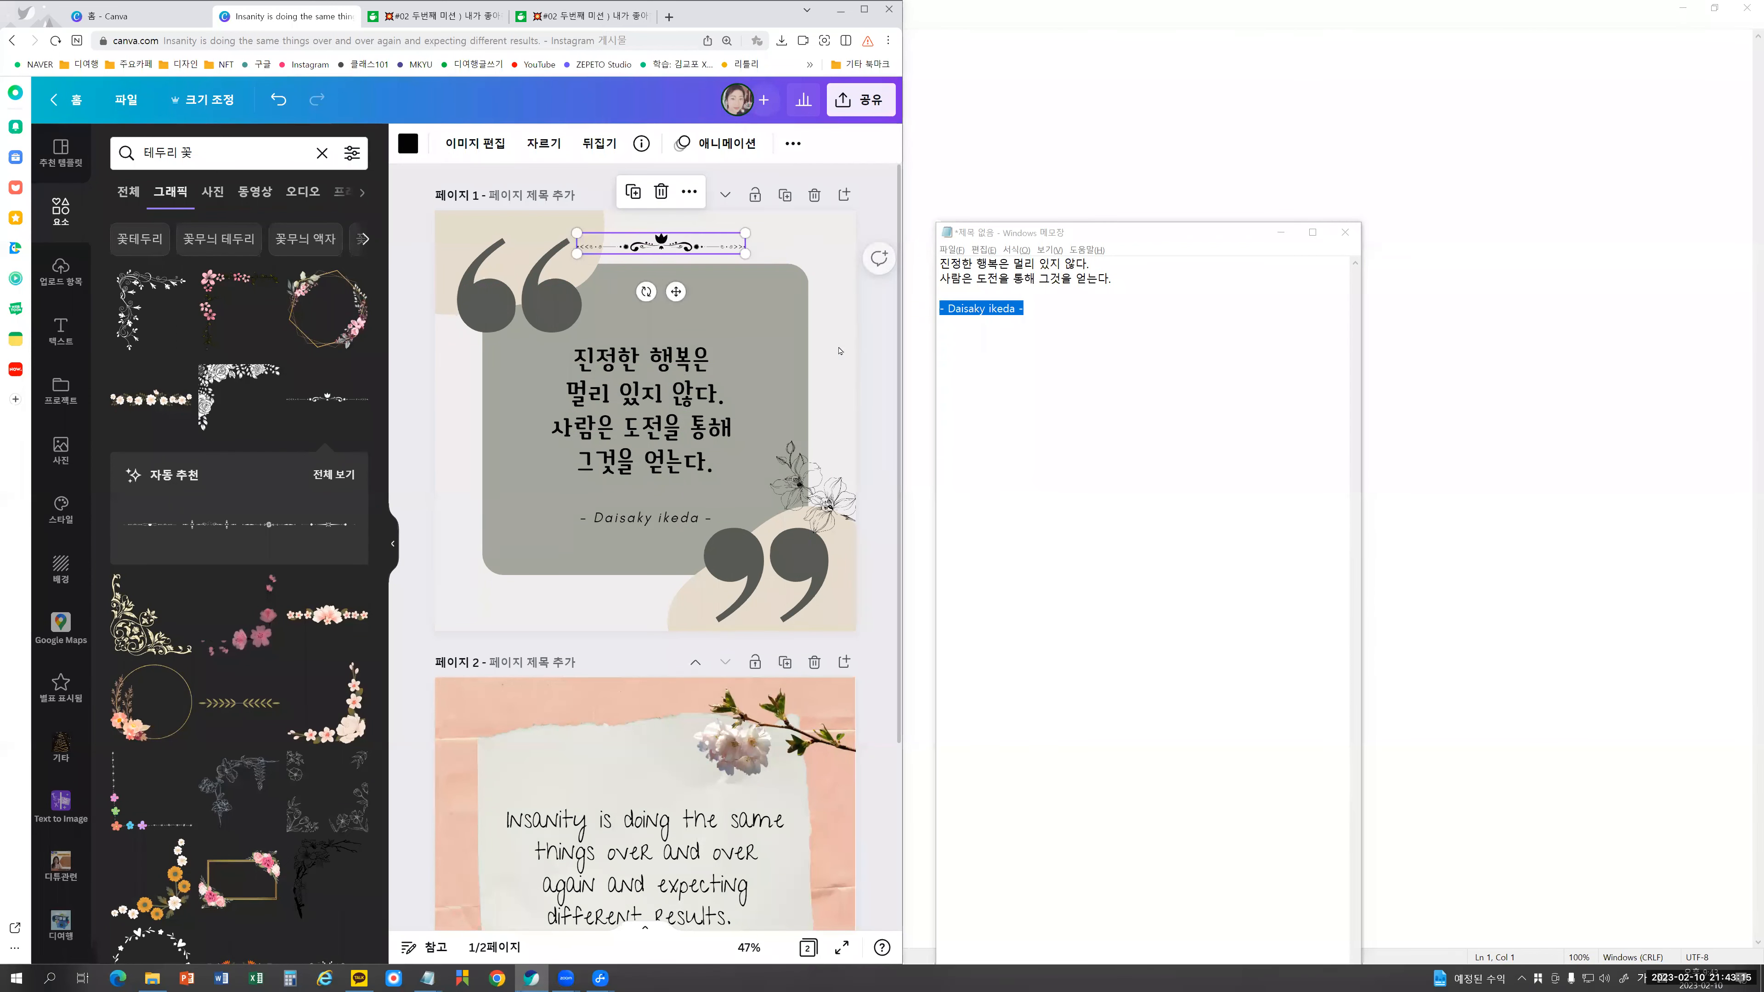
{"action": "left_click", "coordinate": [863, 375]}
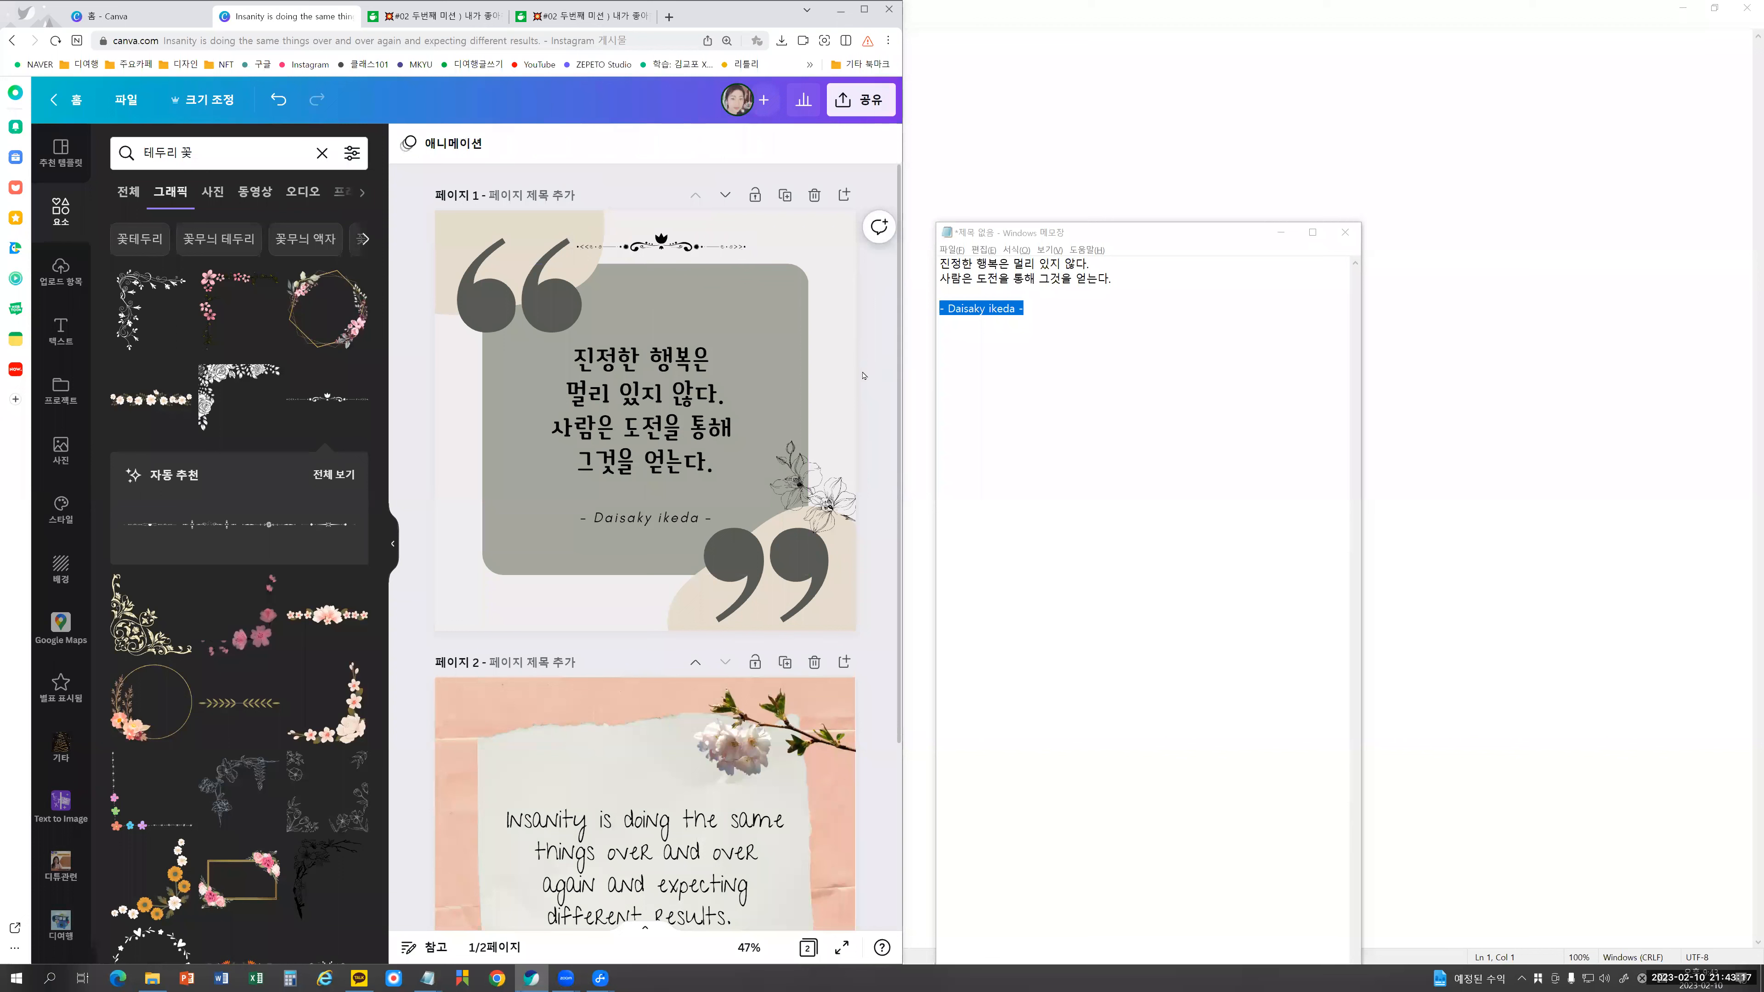
Step: Try the pink blossom corner border in page 1's upper-left corner and delete it
{"action": "left_click", "coordinate": [210, 297]}
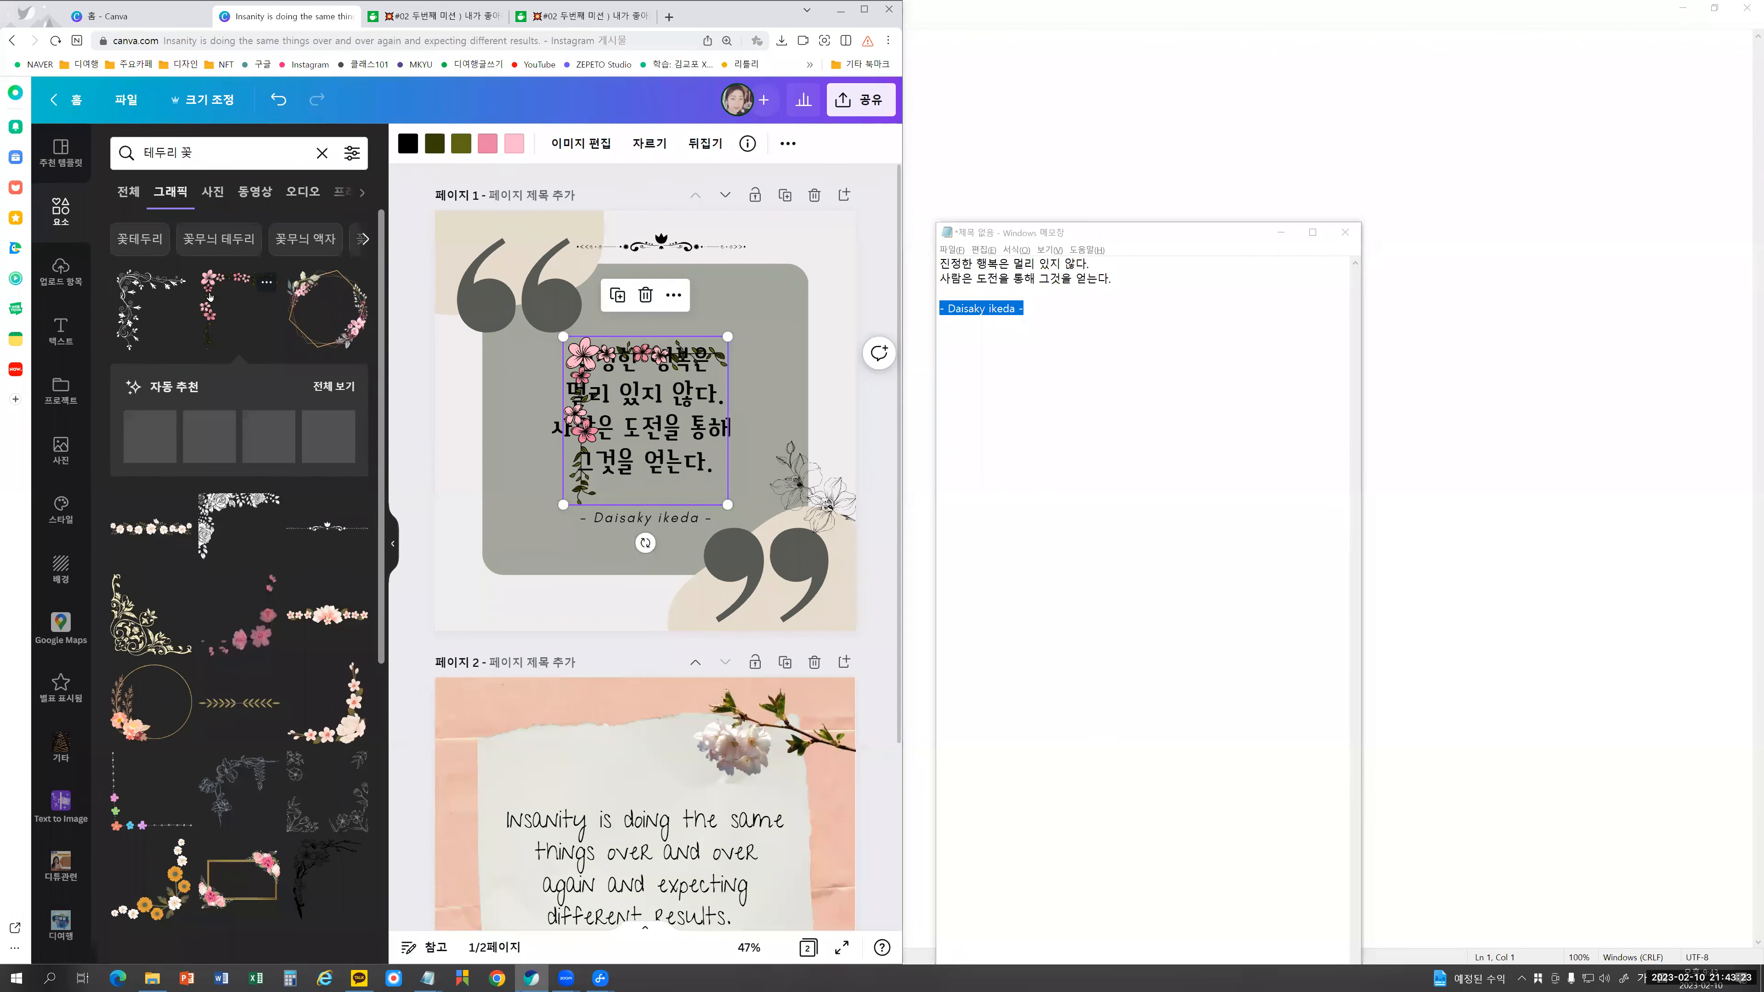
{"action": "left_click_drag", "start_coordinate": [653, 351], "coordinate": [525, 221]}
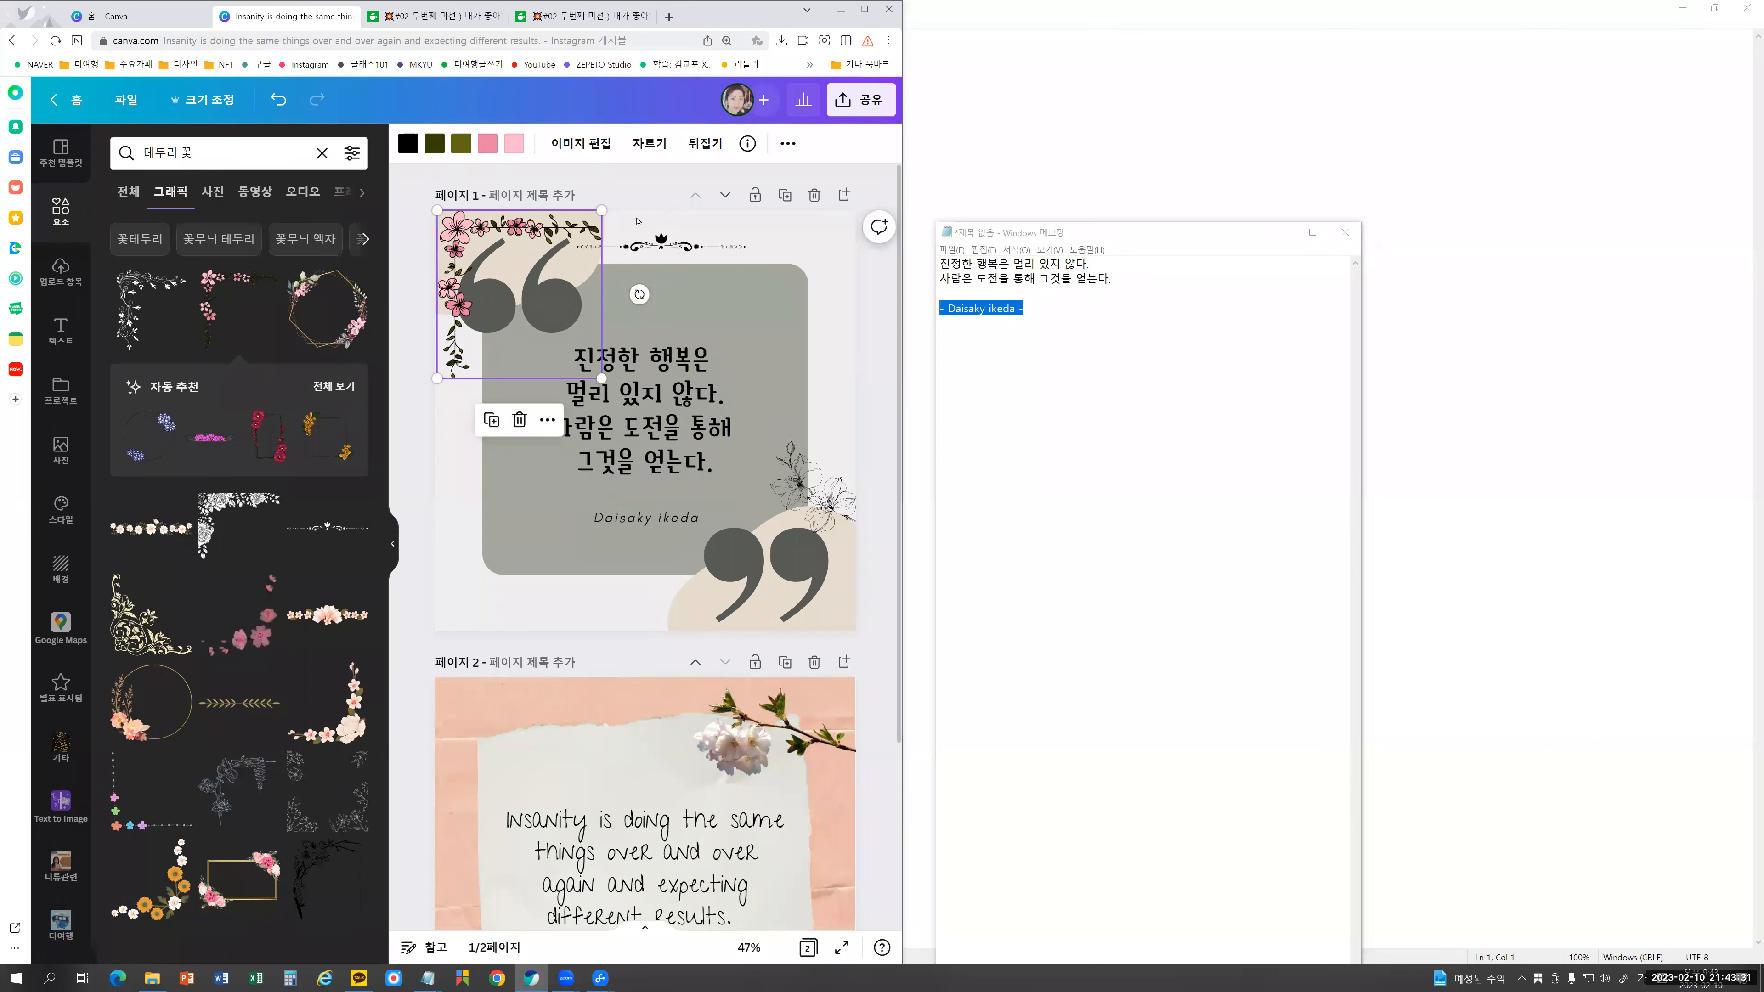
{"action": "left_click", "coordinate": [639, 178]}
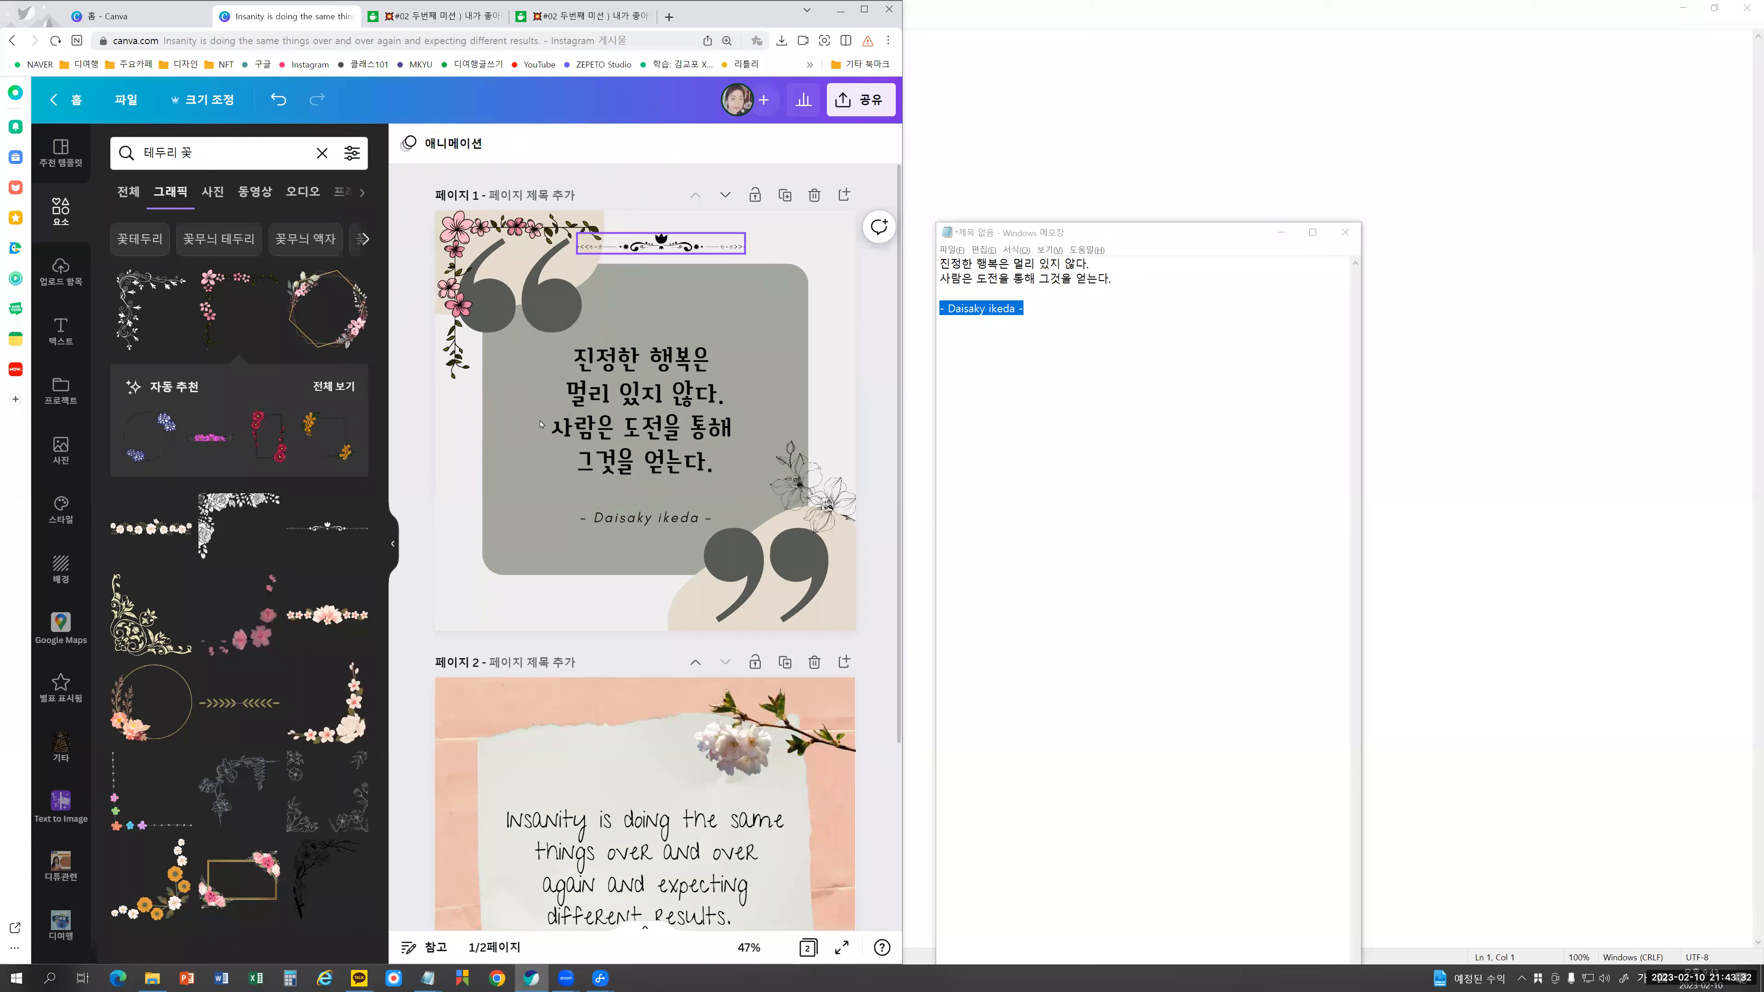
{"action": "left_click", "coordinate": [450, 363]}
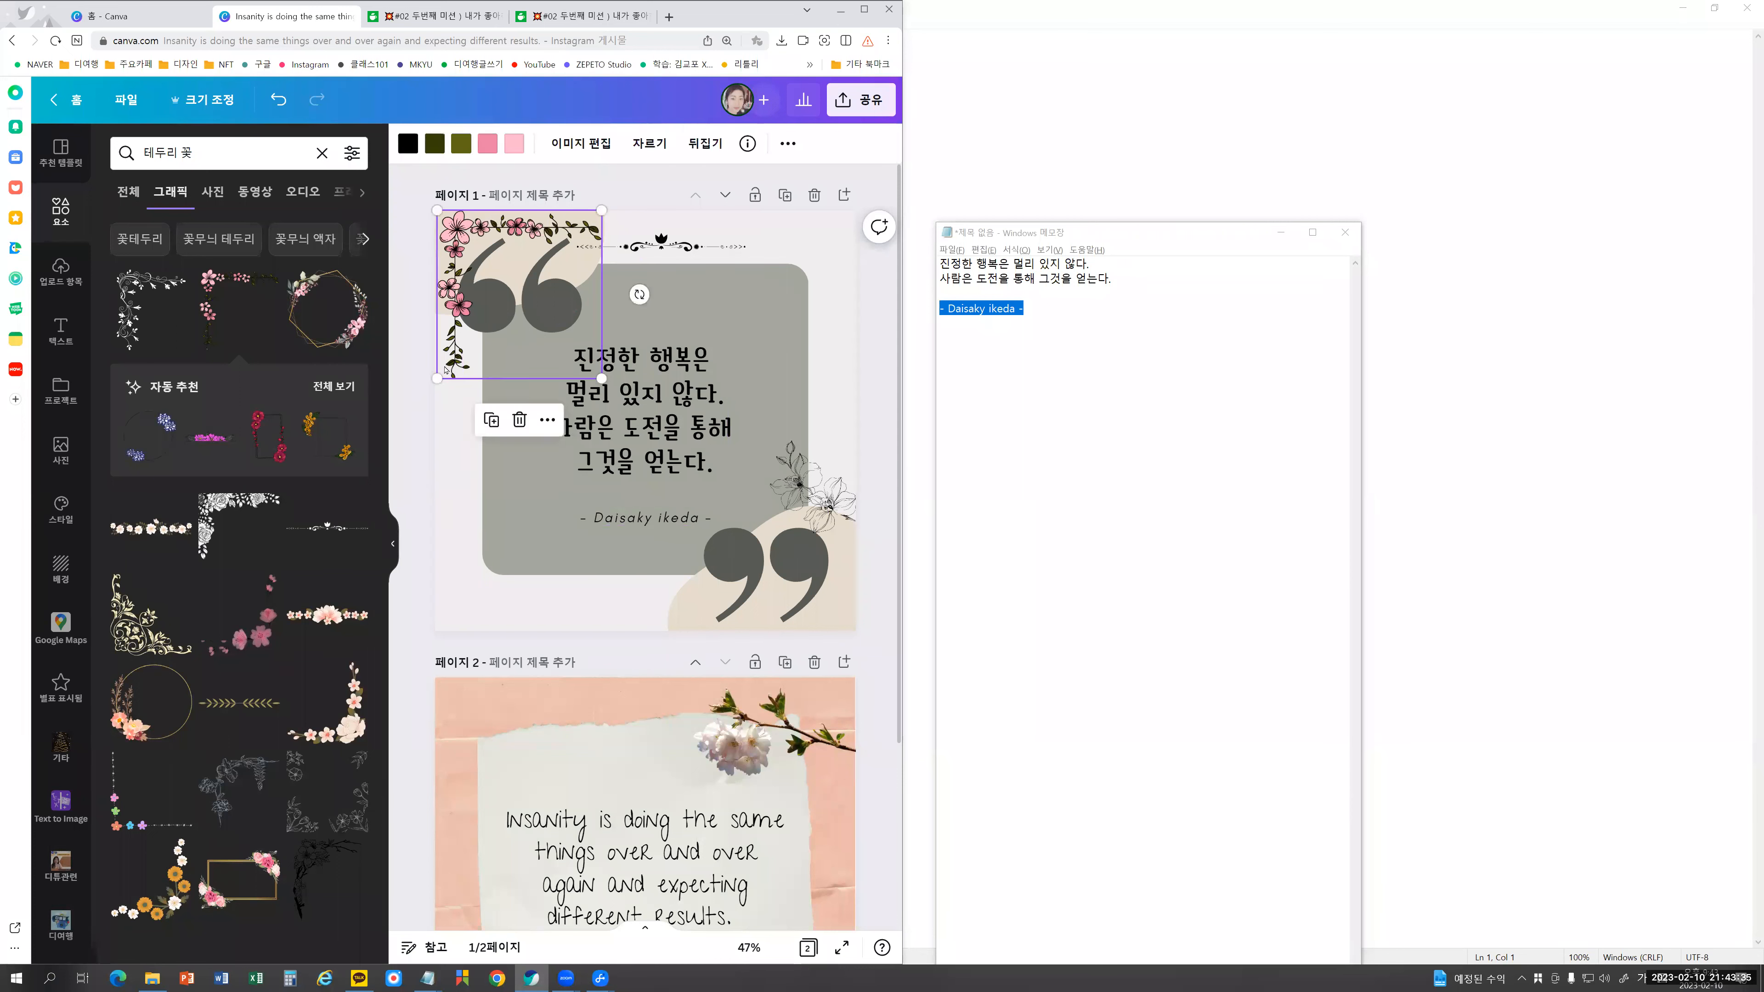
{"action": "key", "text": "Delete"}
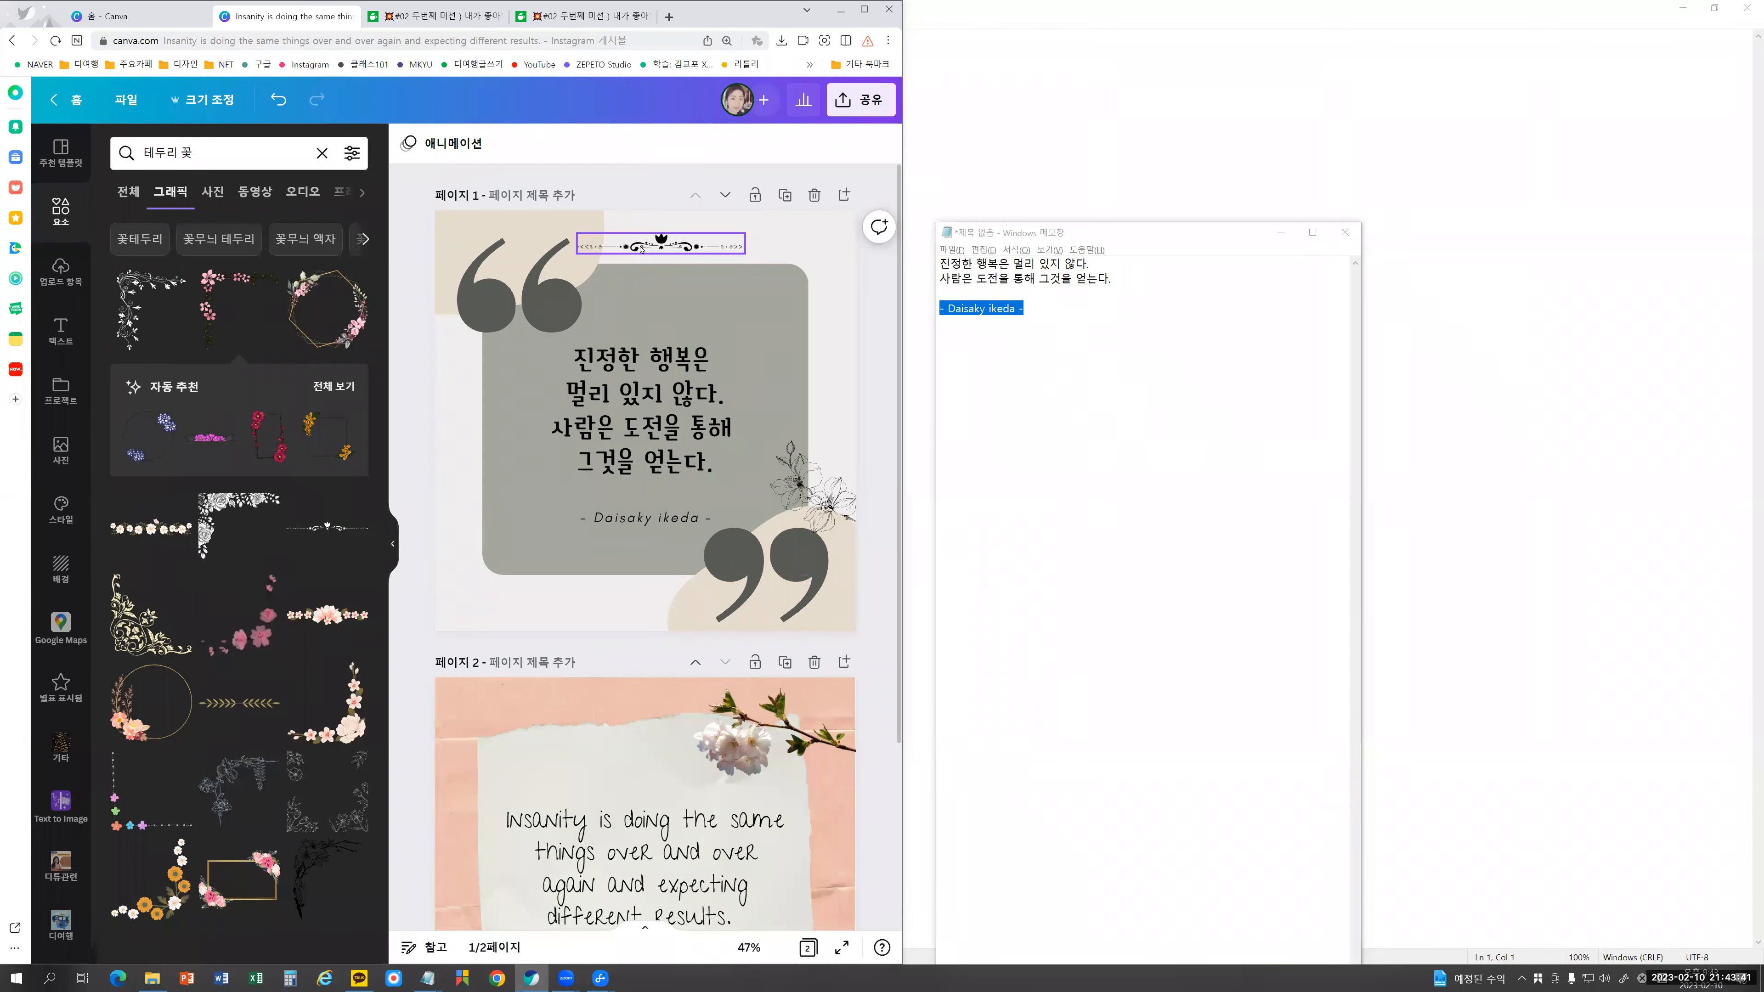
Step: Add a blank page after page 1 and apply the sunset quotation template beginning "Air mata berasa" to it
{"action": "left_click", "coordinate": [61, 152]}
{"action": "left_click", "coordinate": [208, 494]}
{"action": "scroll", "coordinate": [180, 452], "scroll_direction": "down", "scroll_amount": 5}
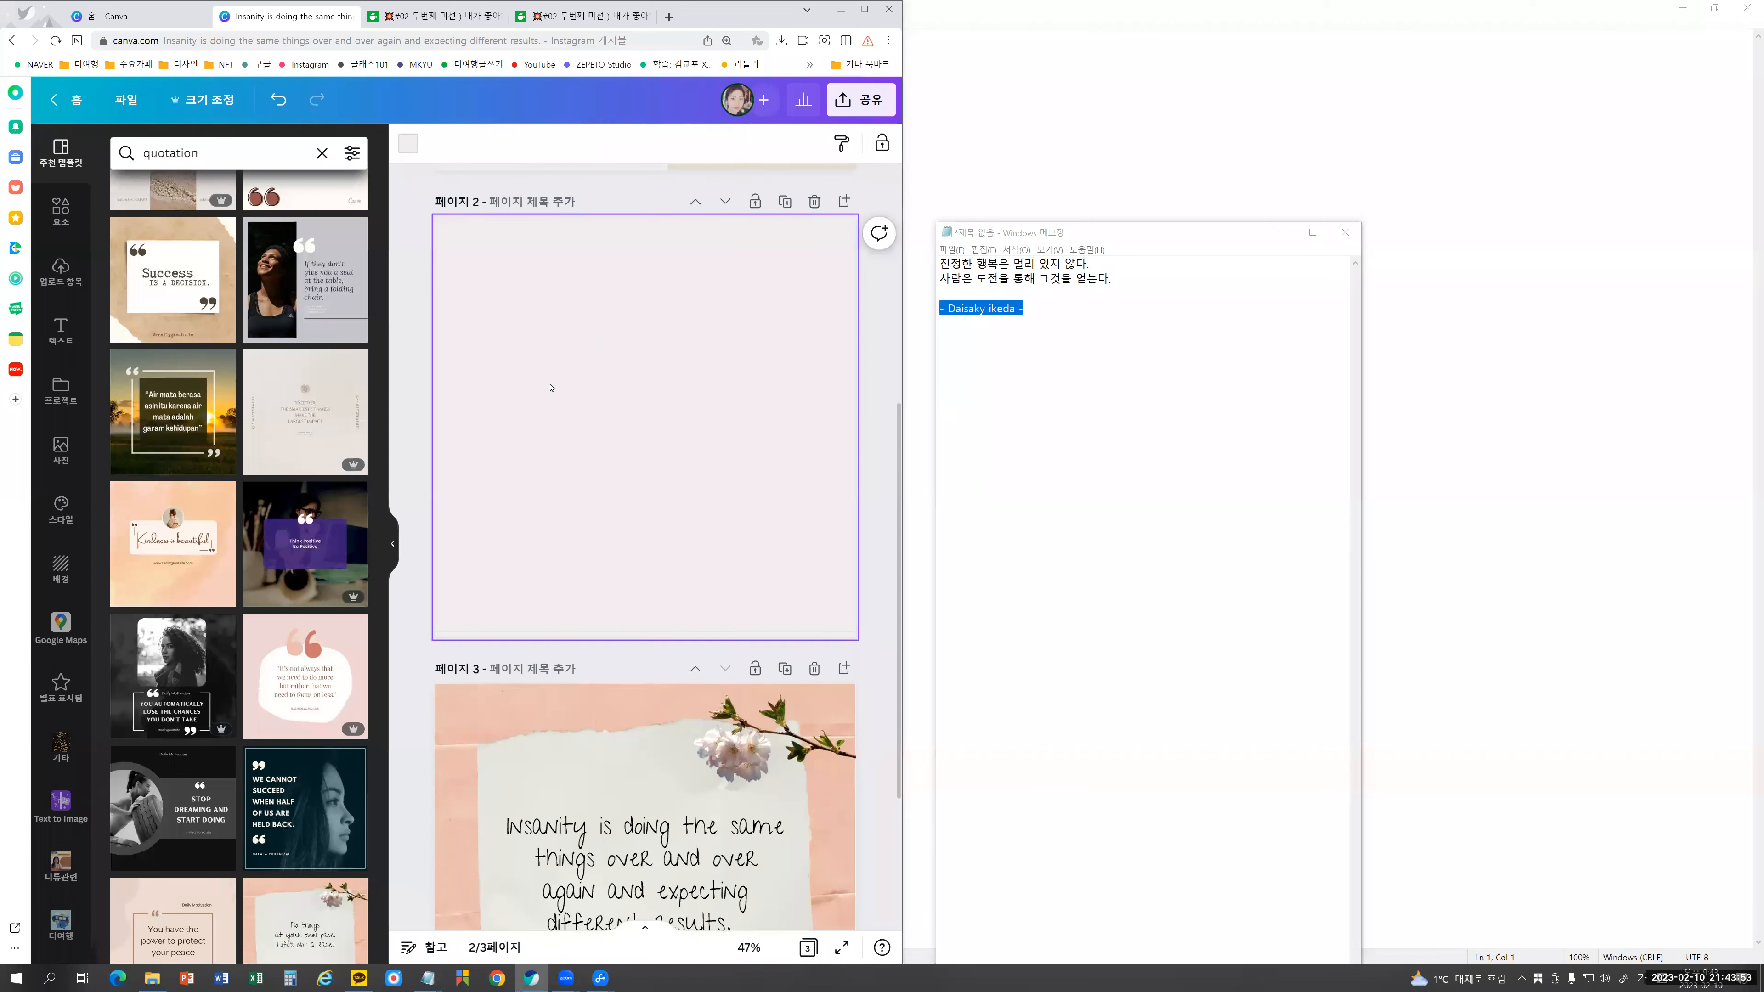
{"action": "left_click", "coordinate": [134, 415]}
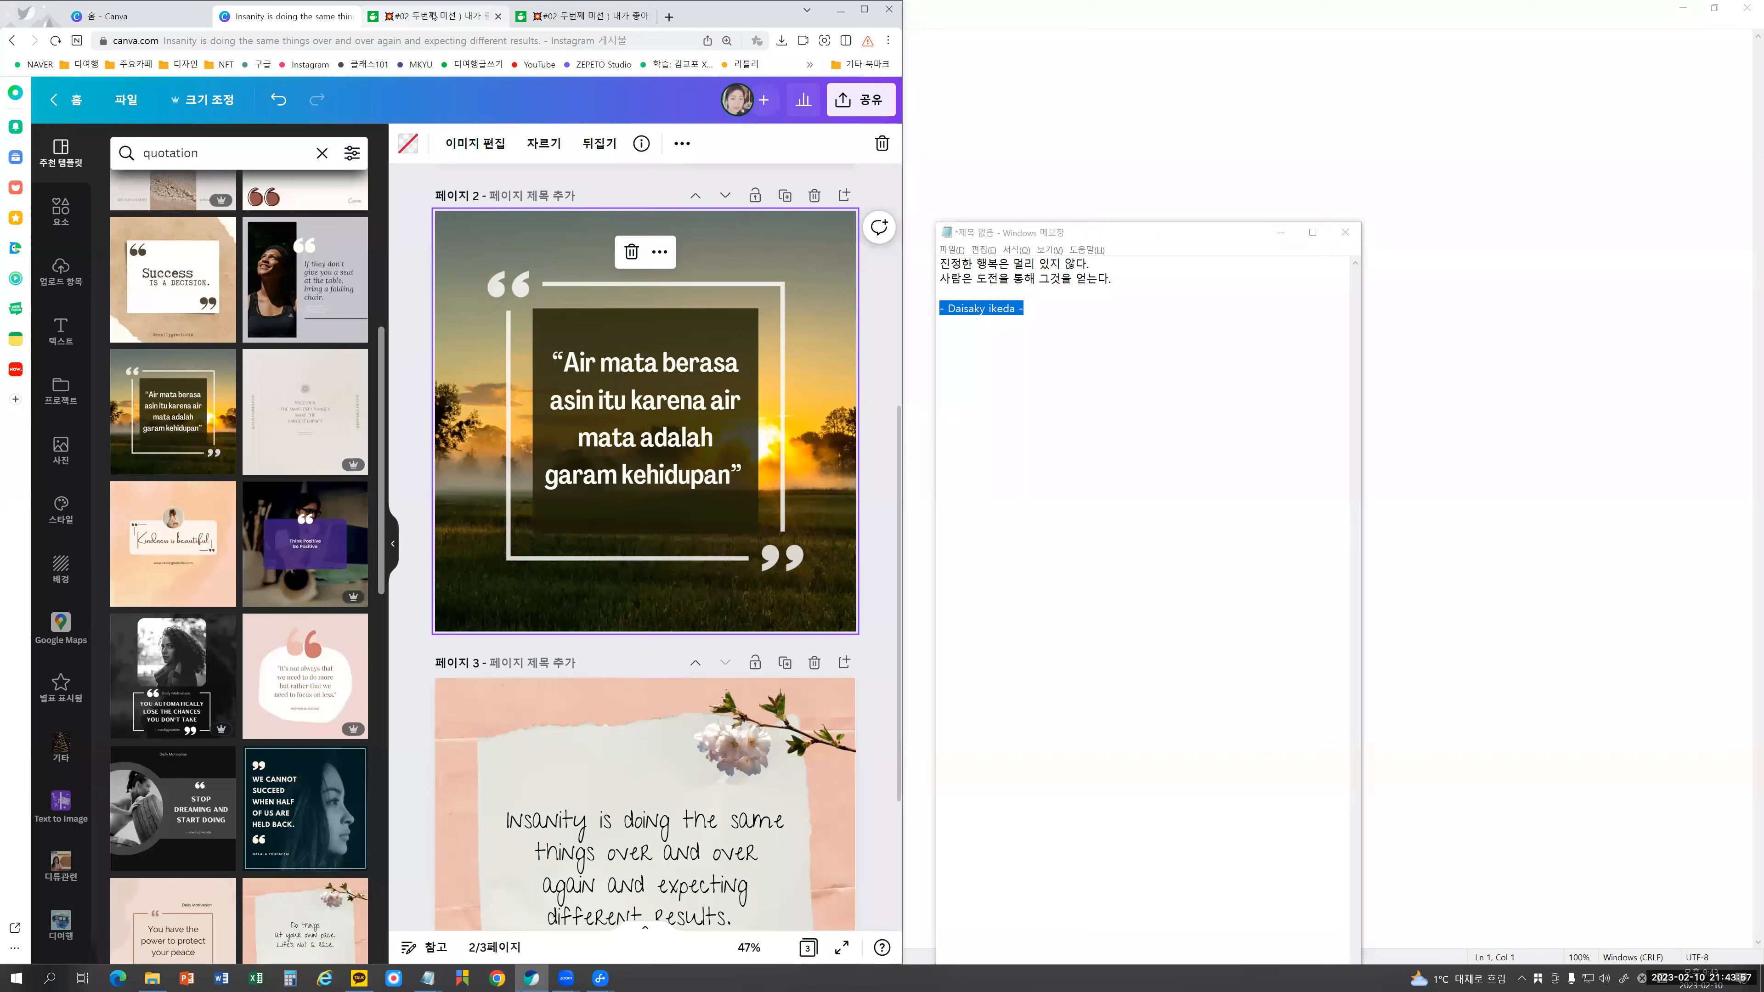
Step: Switch to the Naver Cafe mission post to view the sunset quote example, and return to page 1 of the Canva design
{"action": "left_click", "coordinate": [438, 15]}
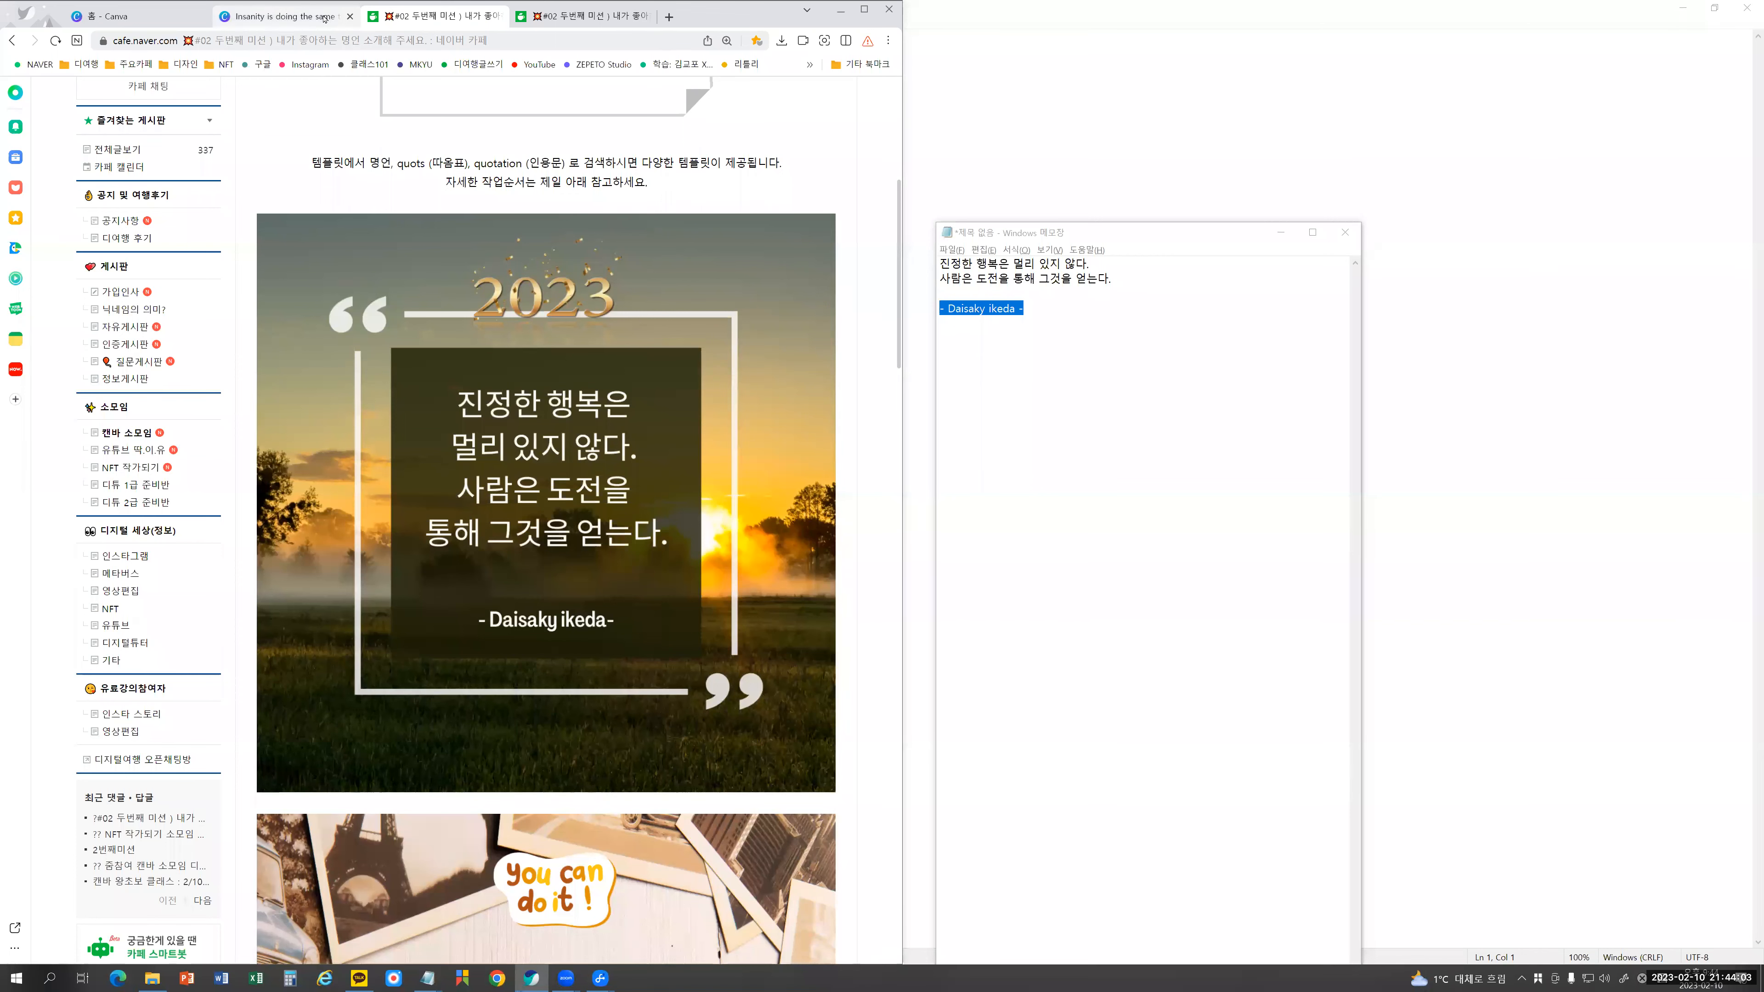
{"action": "left_click", "coordinate": [284, 15]}
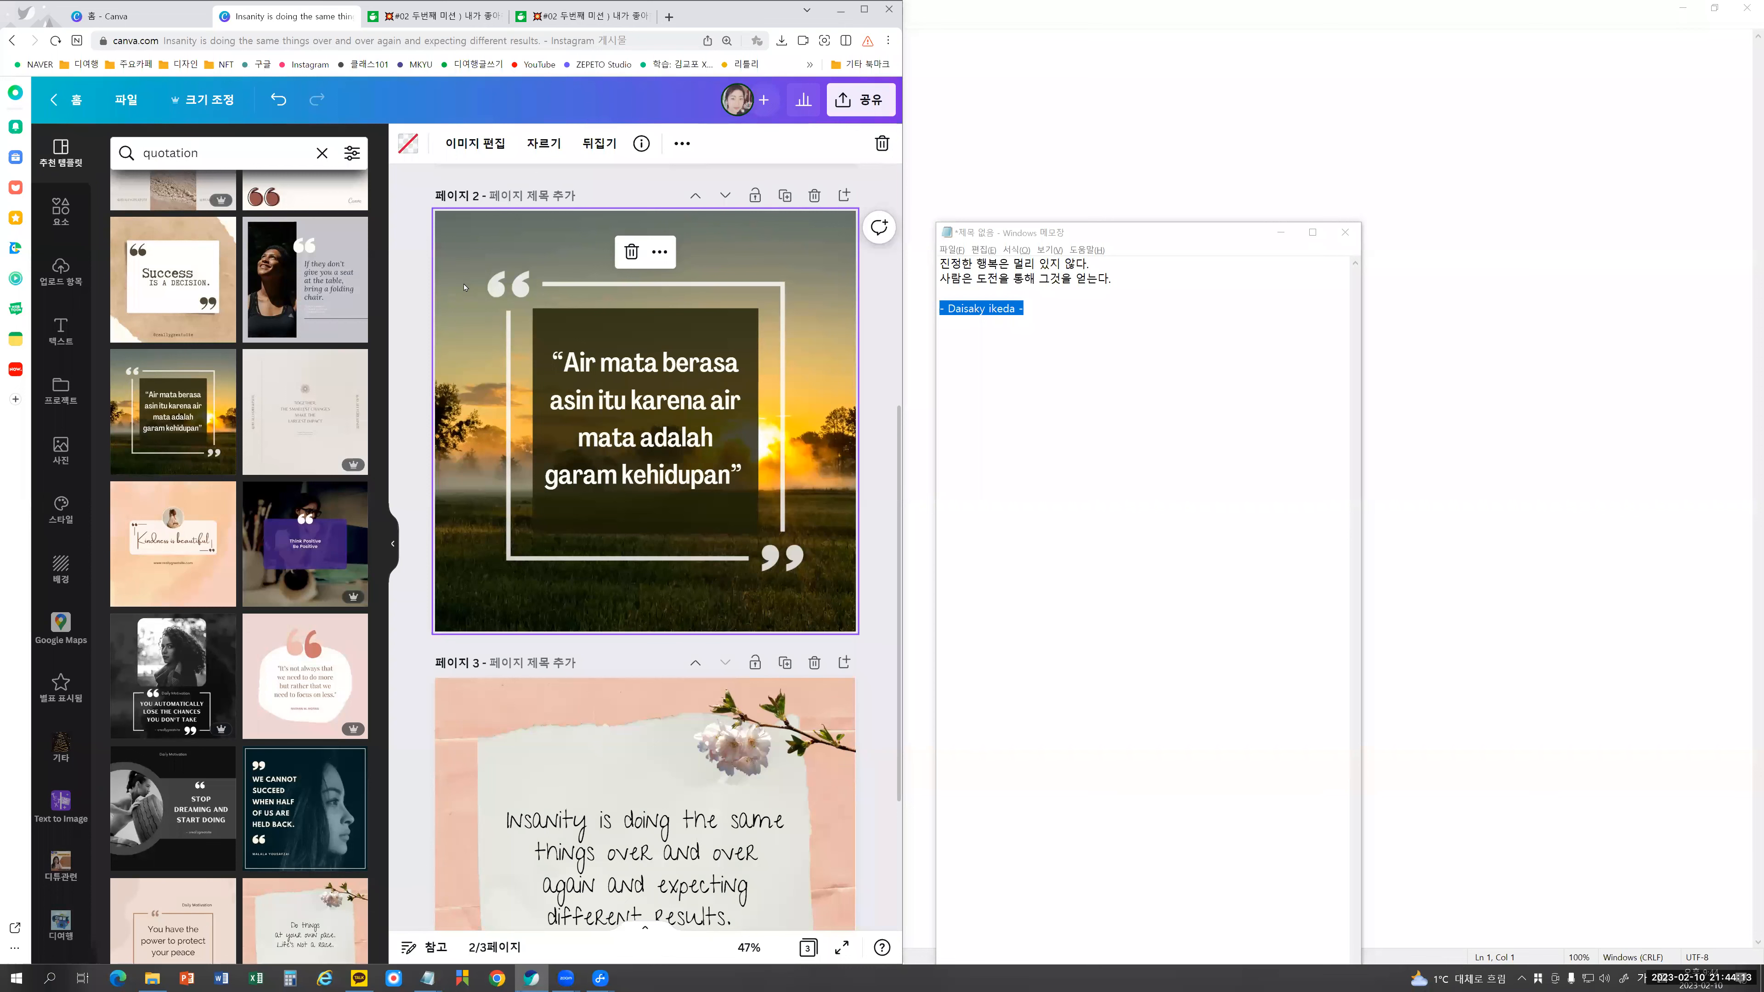
{"action": "scroll", "coordinate": [820, 310], "scroll_direction": "up", "scroll_amount": 5}
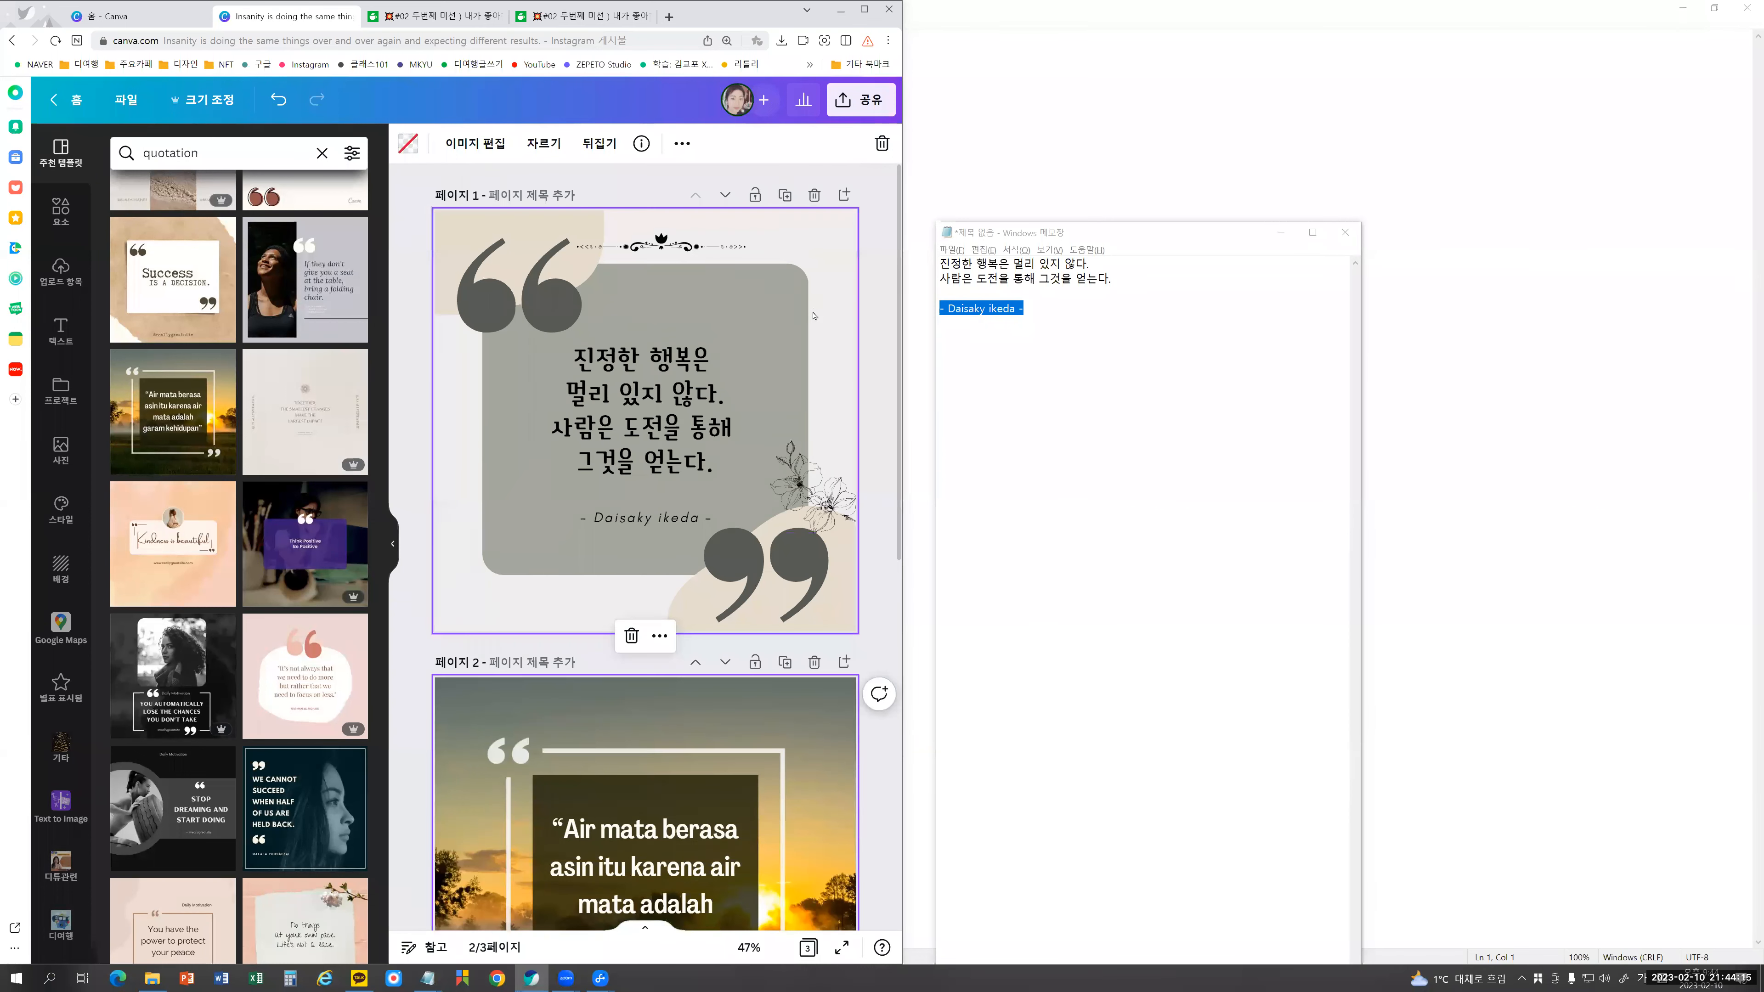
{"action": "left_click", "coordinate": [879, 318]}
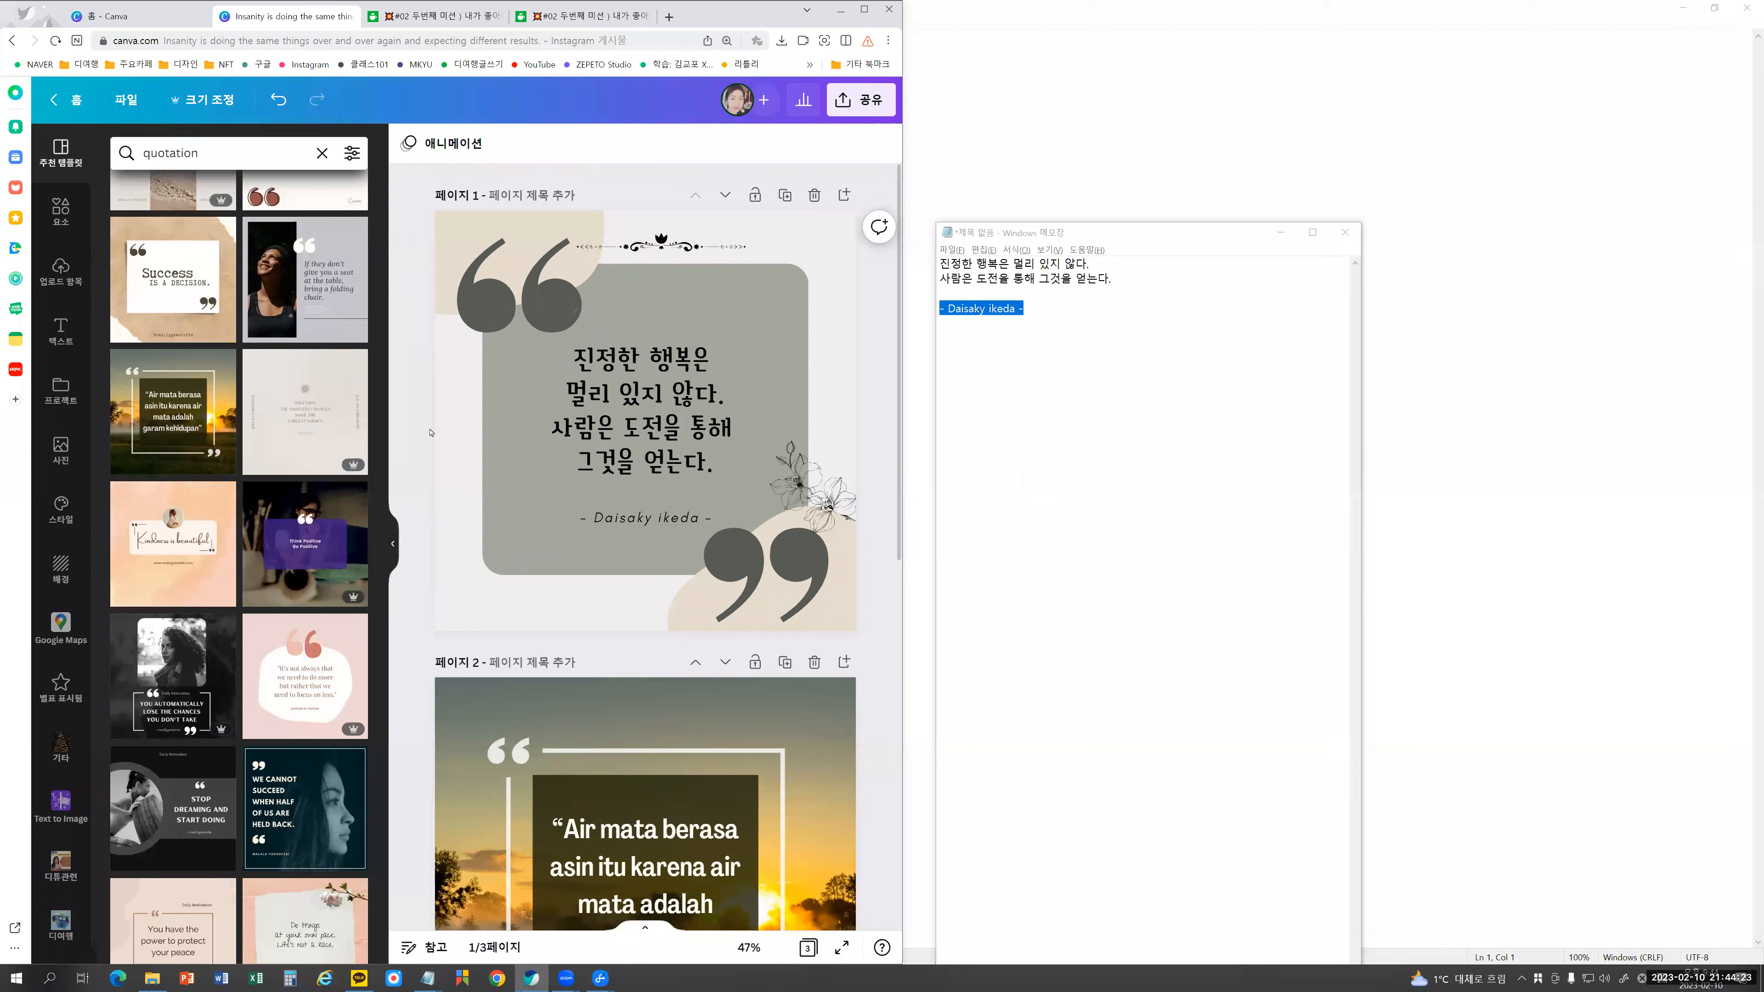
Step: Undo applying the sunset quotation template so that page 2 is blank again
{"action": "left_click", "coordinate": [675, 244]}
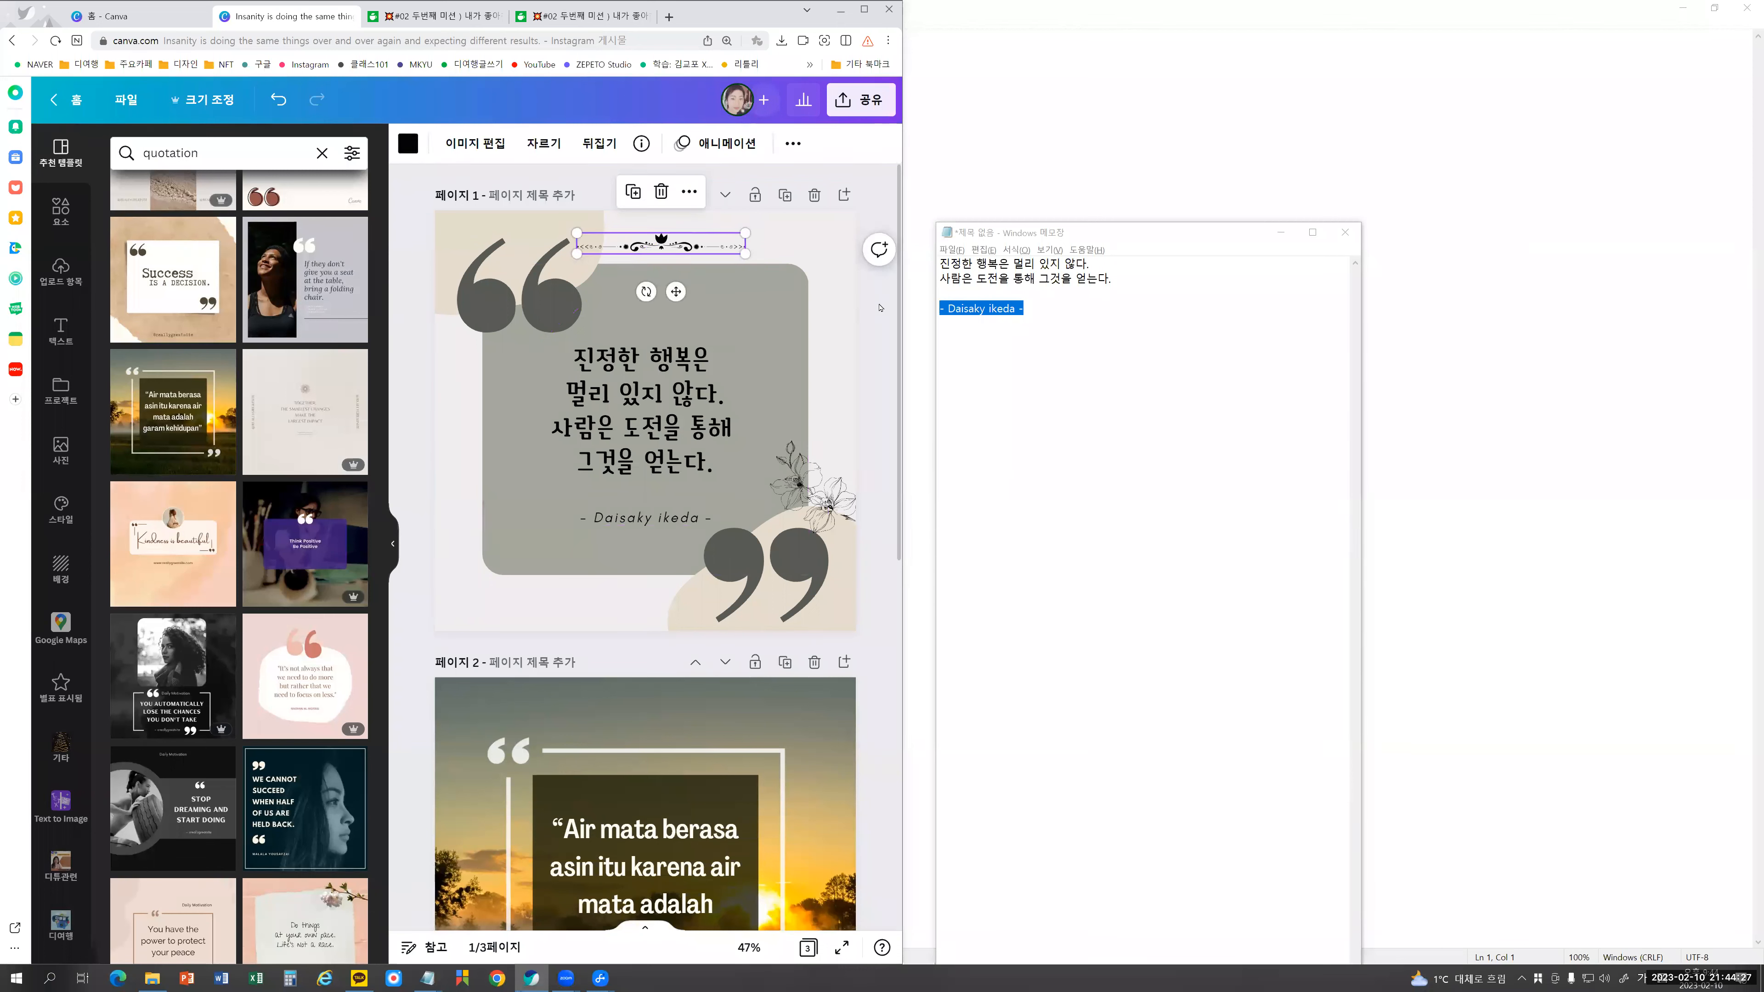
{"action": "left_click", "coordinate": [880, 308]}
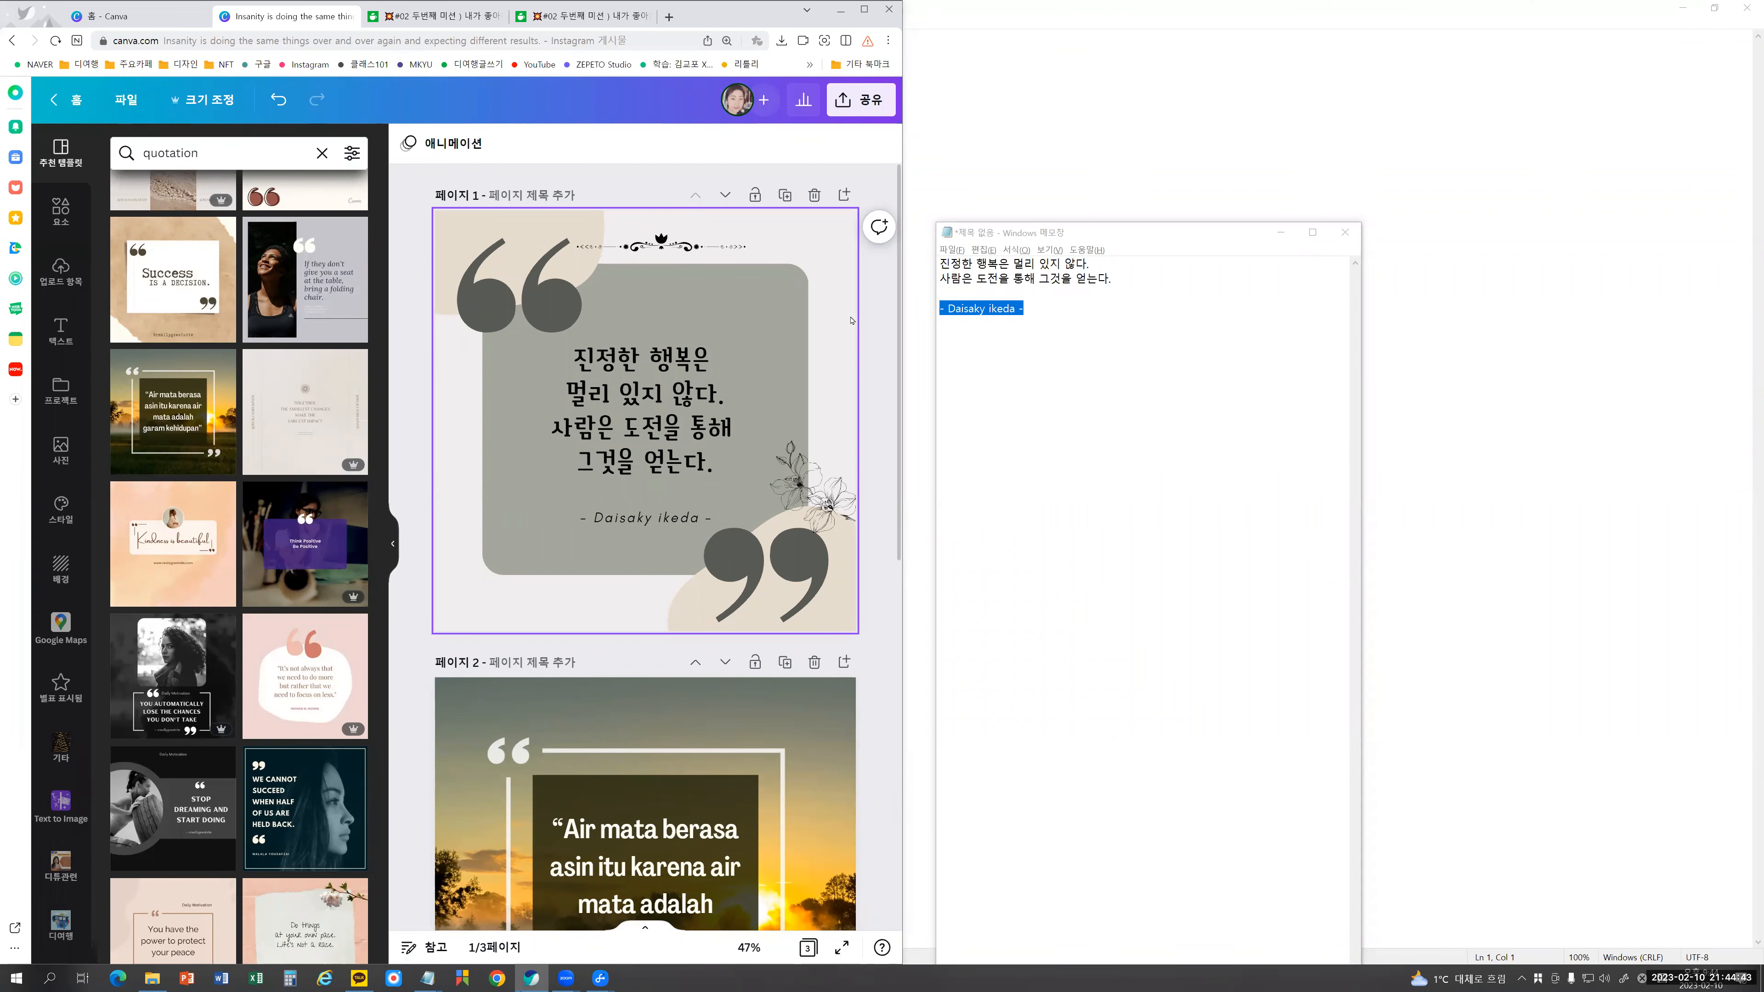
{"action": "key", "text": "ctrl+z"}
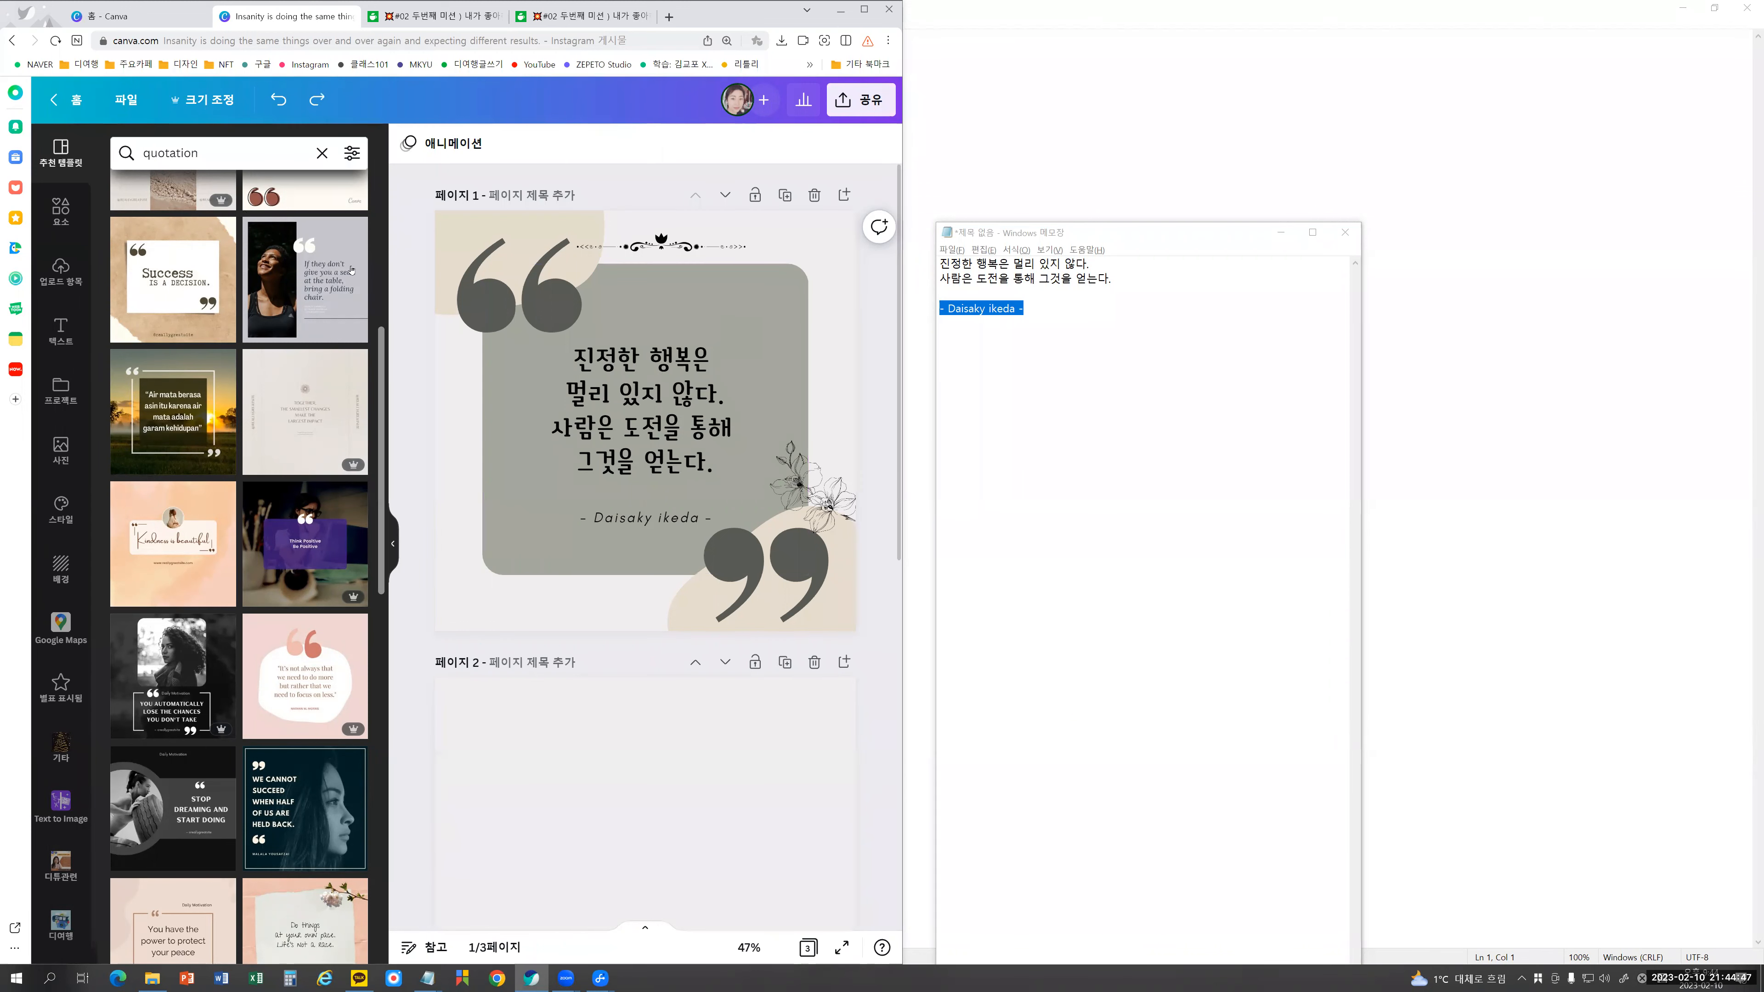
Step: Search the graphic elements for "ctrl"
{"action": "left_click", "coordinate": [61, 207]}
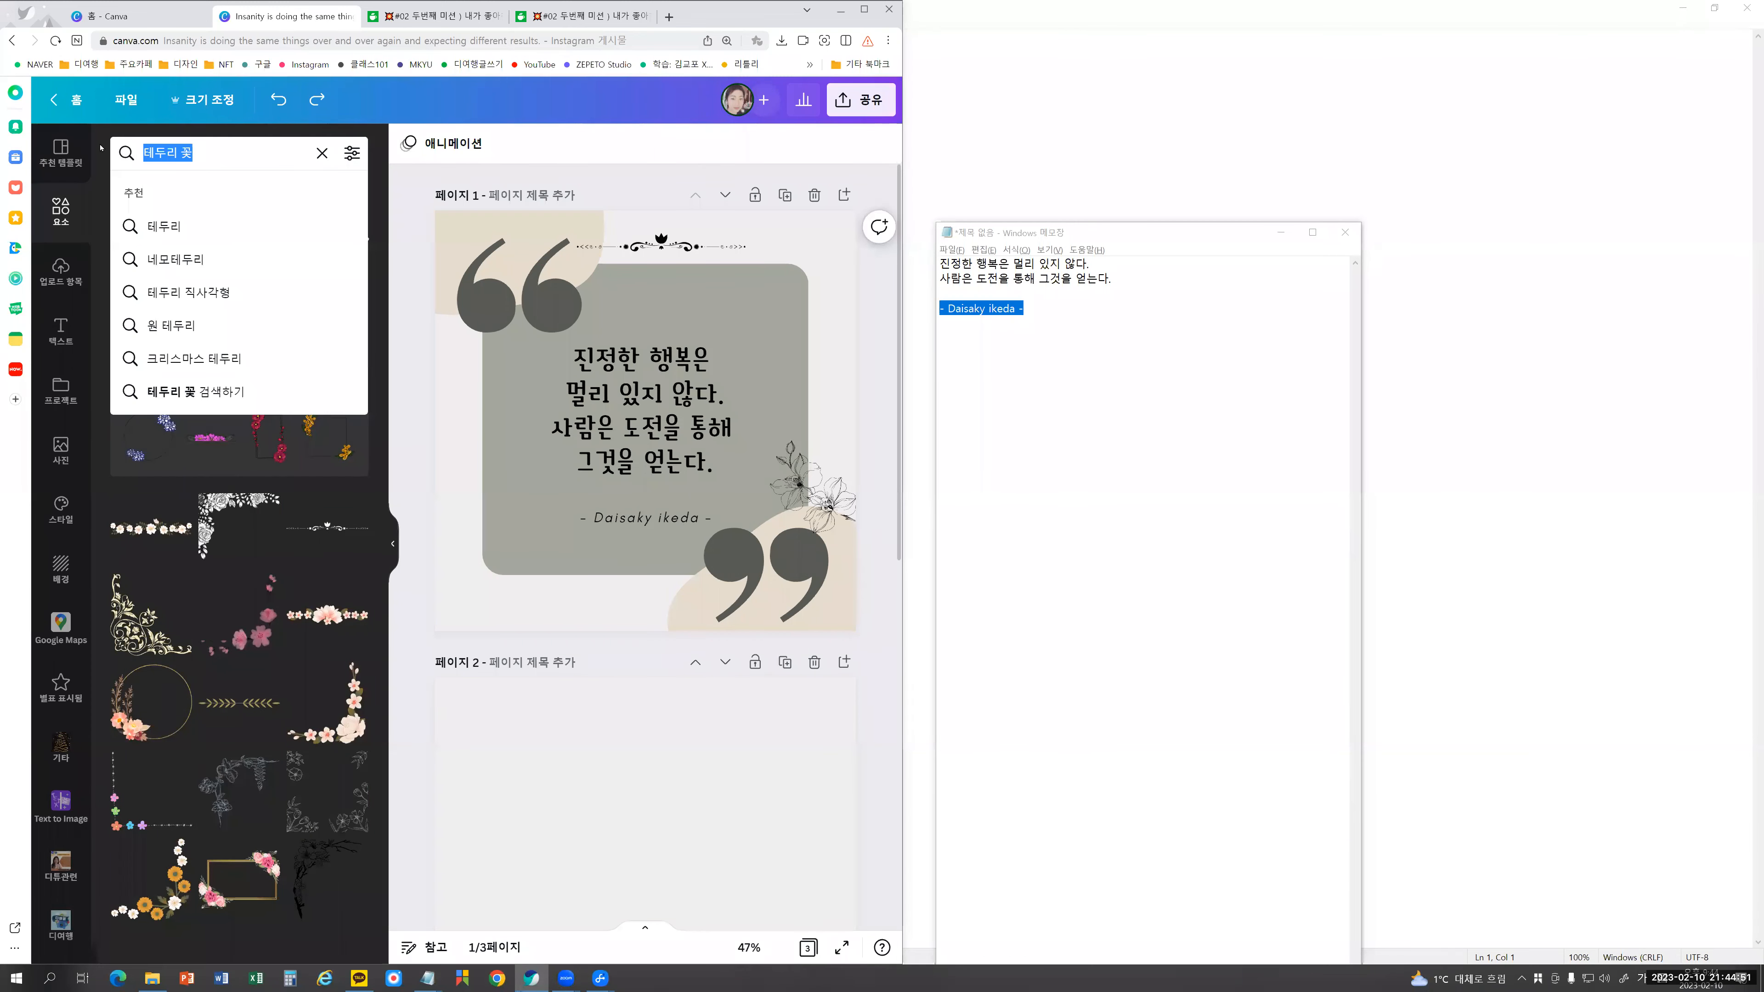
{"action": "type", "text": "ㅊㅅ"}
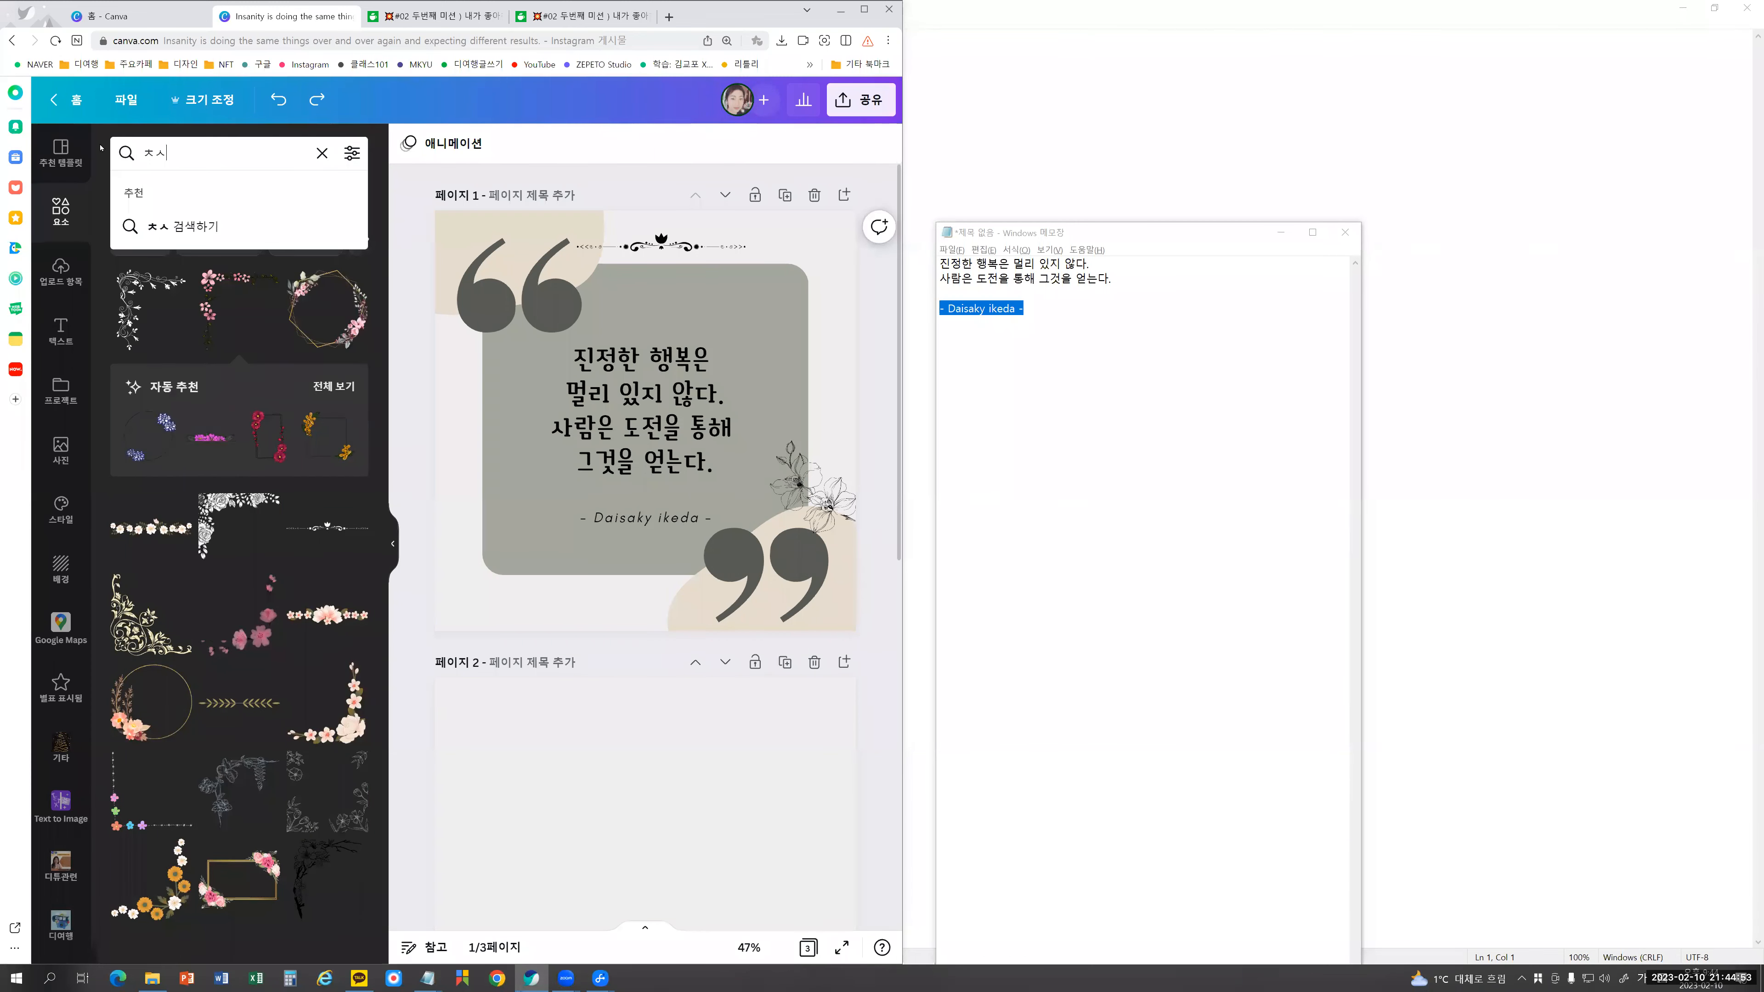
{"action": "key", "text": "BackSpace"}
{"action": "key", "text": "BackSpace"}
{"action": "key", "text": "Hangul"}
{"action": "type", "text": "ctr"}
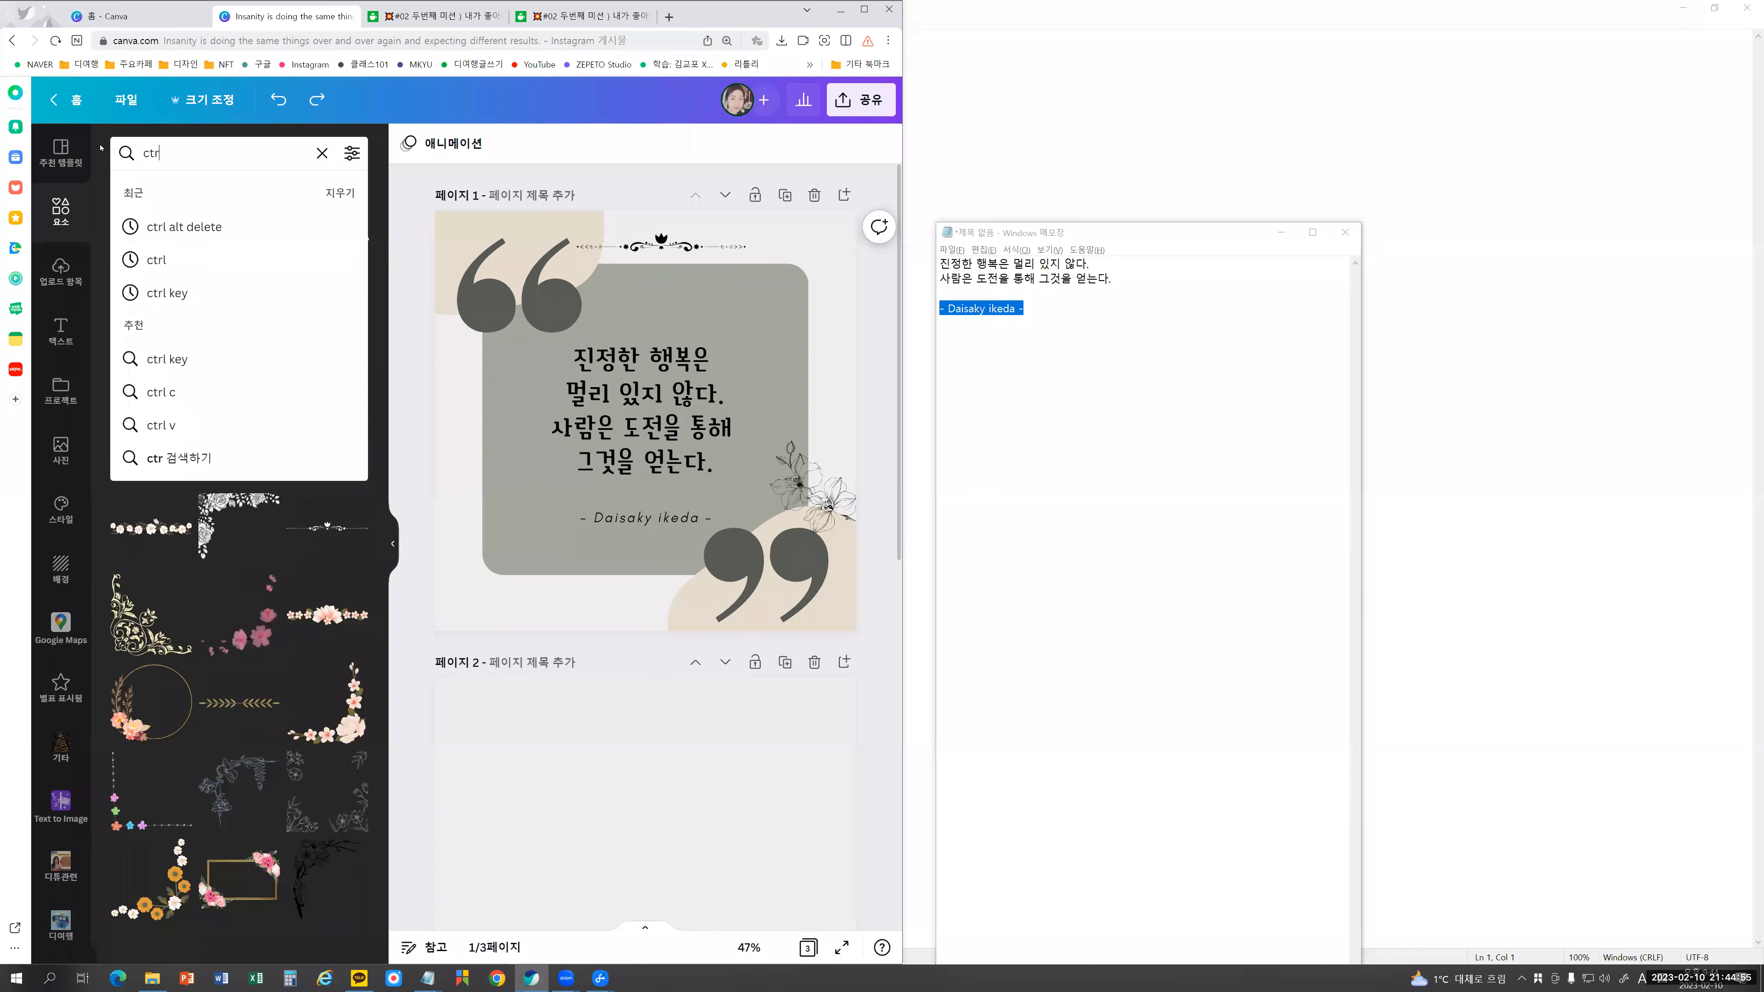
{"action": "type", "text": "l"}
{"action": "key", "text": "Return"}
Step: Try the black Ctrl key graphic on page 2 and delete it
{"action": "left_click", "coordinate": [232, 322]}
{"action": "left_click_drag", "start_coordinate": [658, 447], "coordinate": [540, 838]}
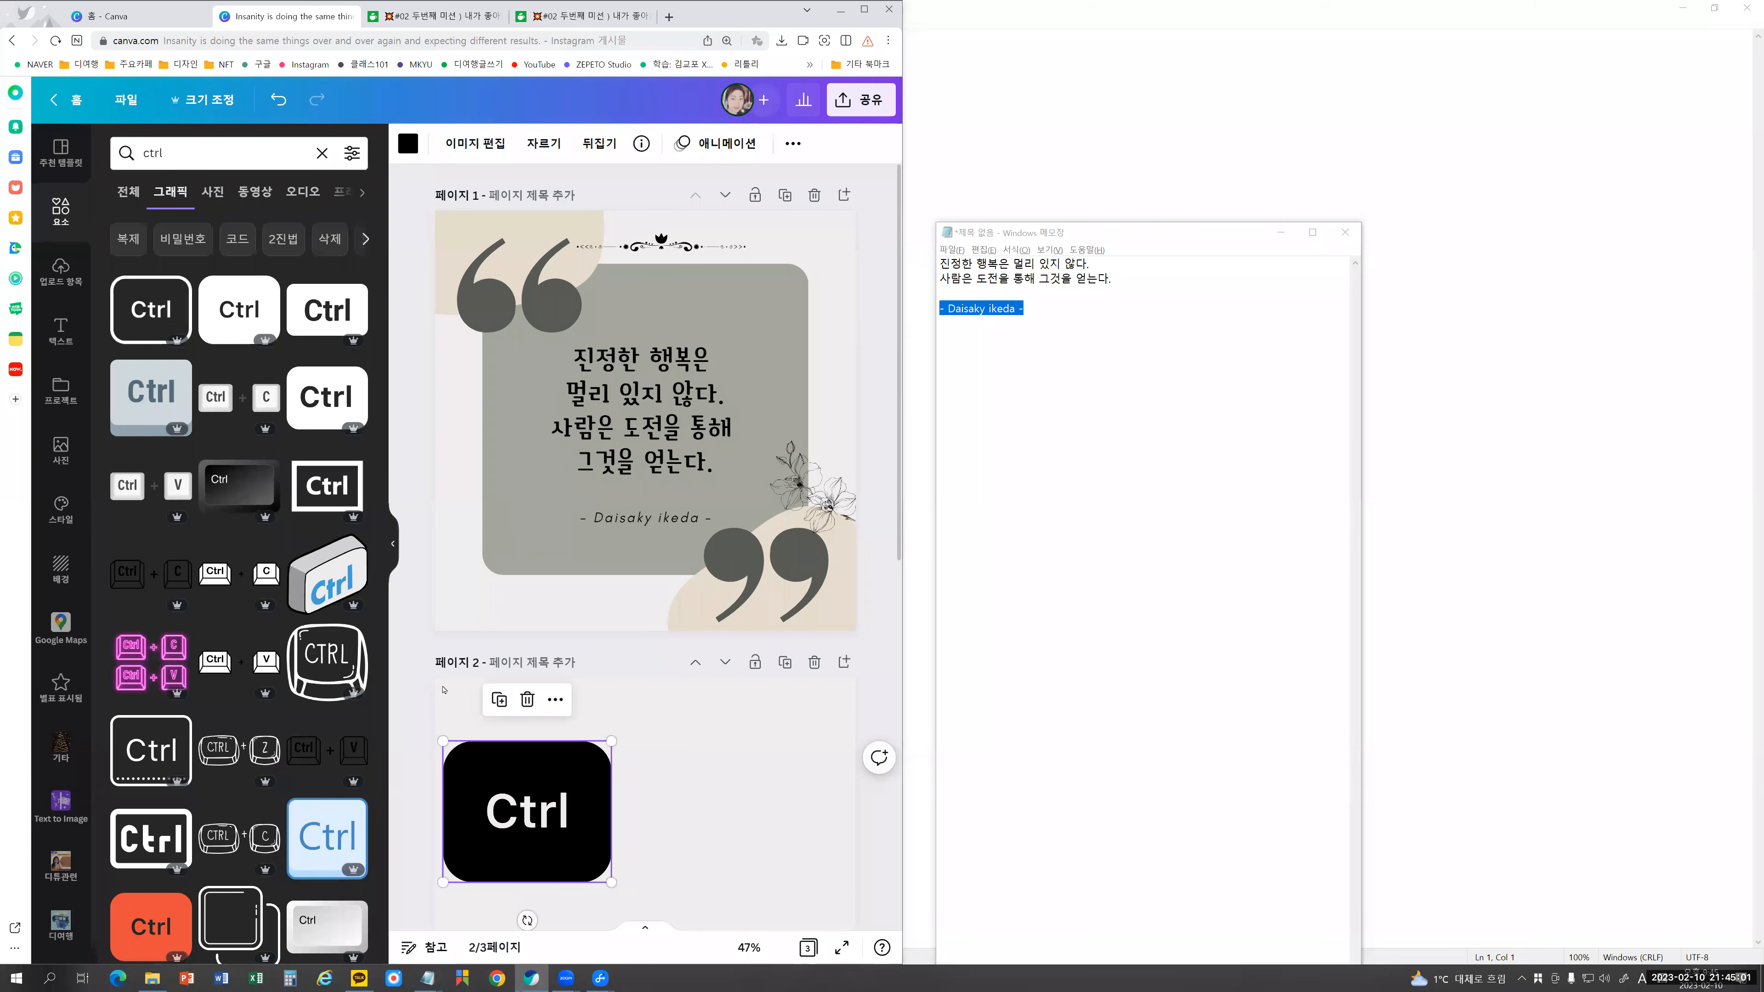
{"action": "key", "text": "Delete"}
Step: Place the blue-grey Ctrl key graphic in the upper-left part of page 2
{"action": "left_click", "coordinate": [150, 396]}
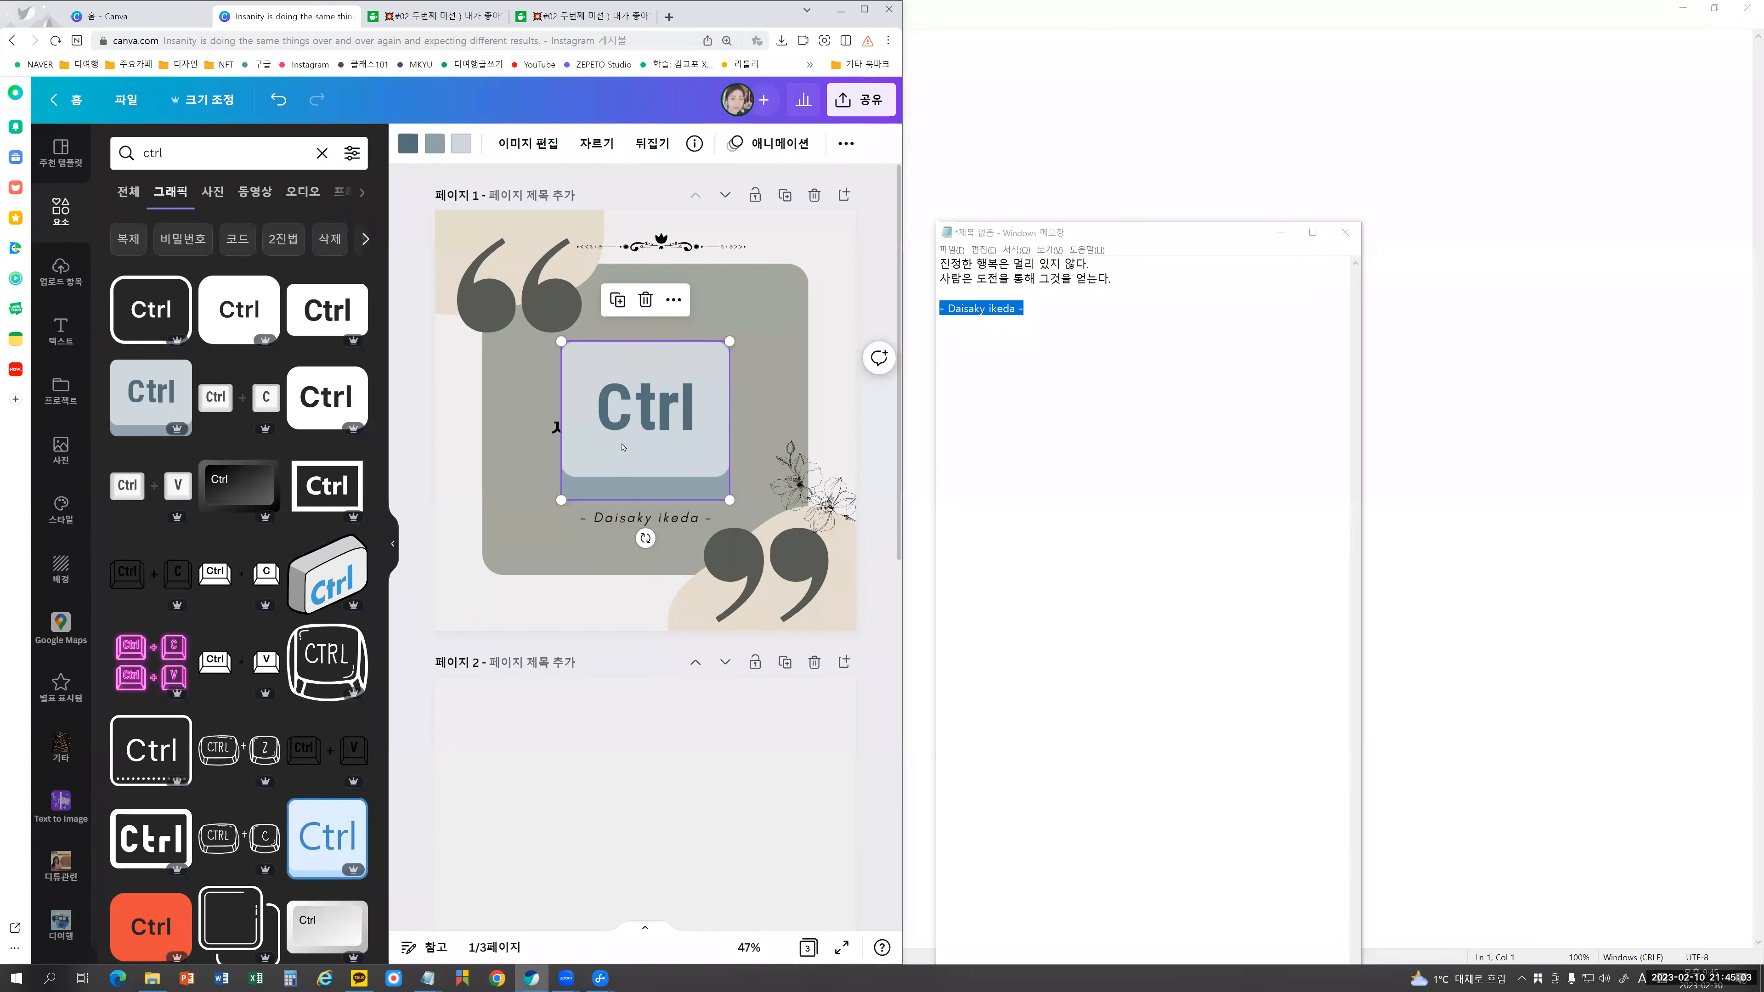
{"action": "left_click_drag", "start_coordinate": [623, 447], "coordinate": [524, 832]}
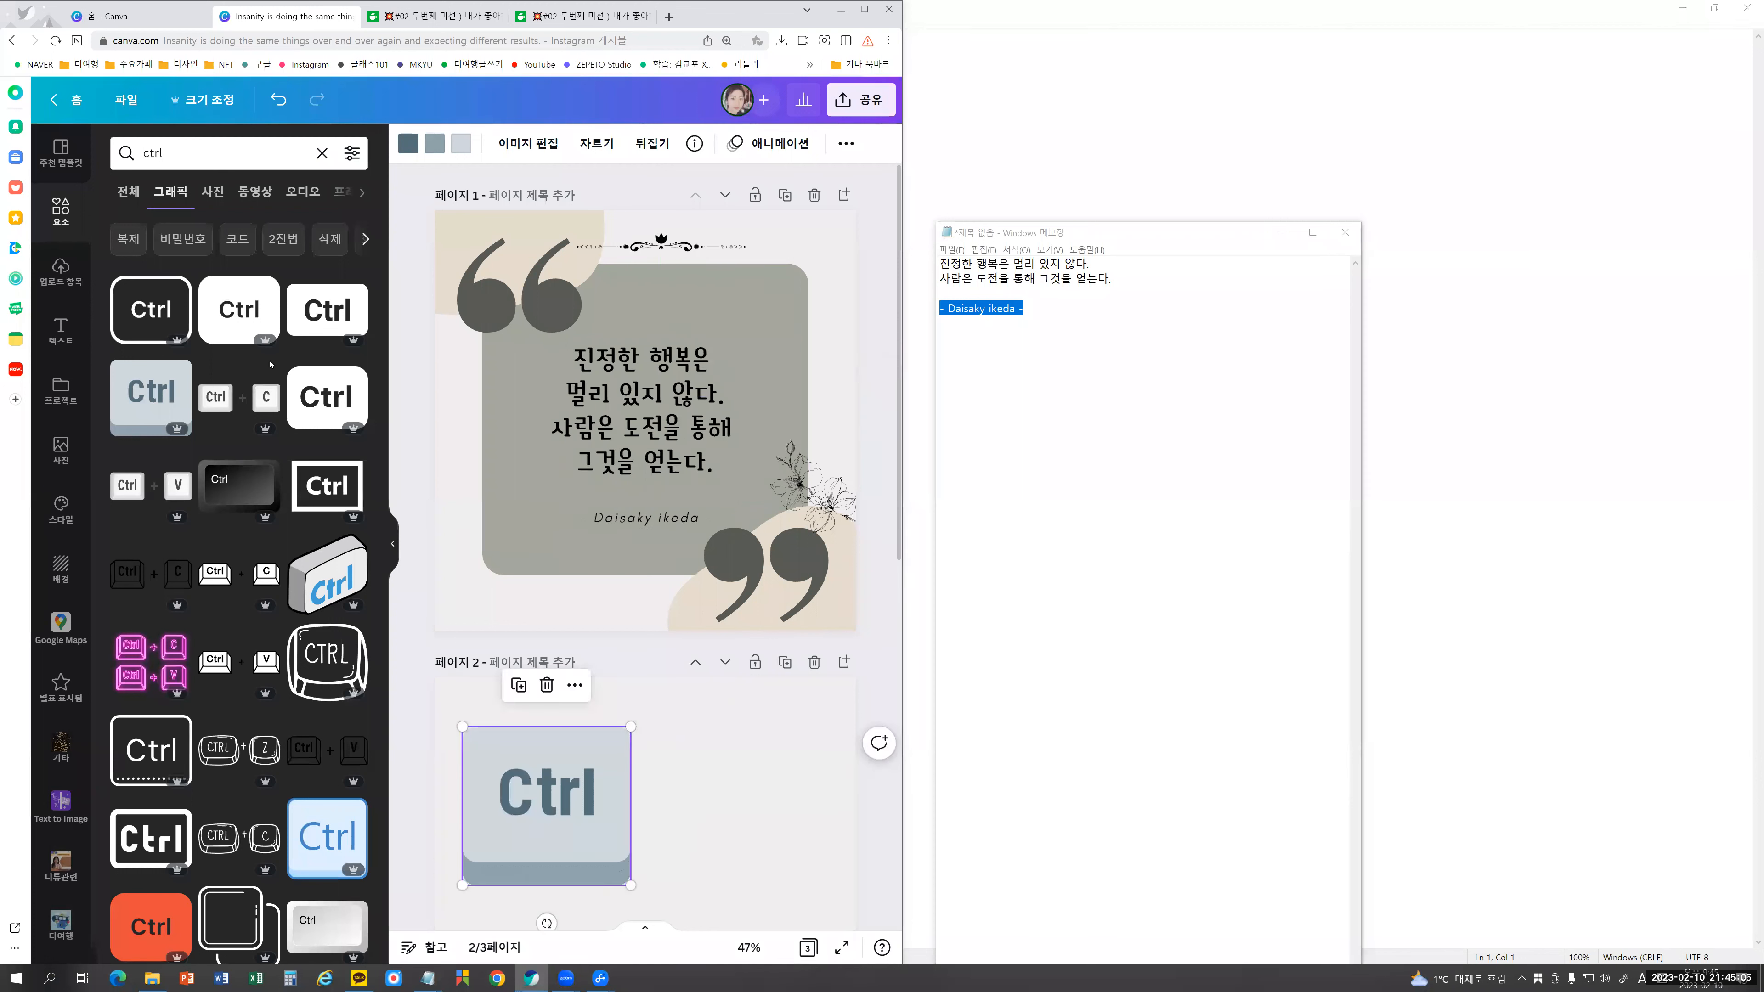
Step: Search the graphic elements for "z", and refine the search to "z key"
{"action": "left_click", "coordinate": [208, 153]}
{"action": "type", "text": "z"}
{"action": "key", "text": "Return"}
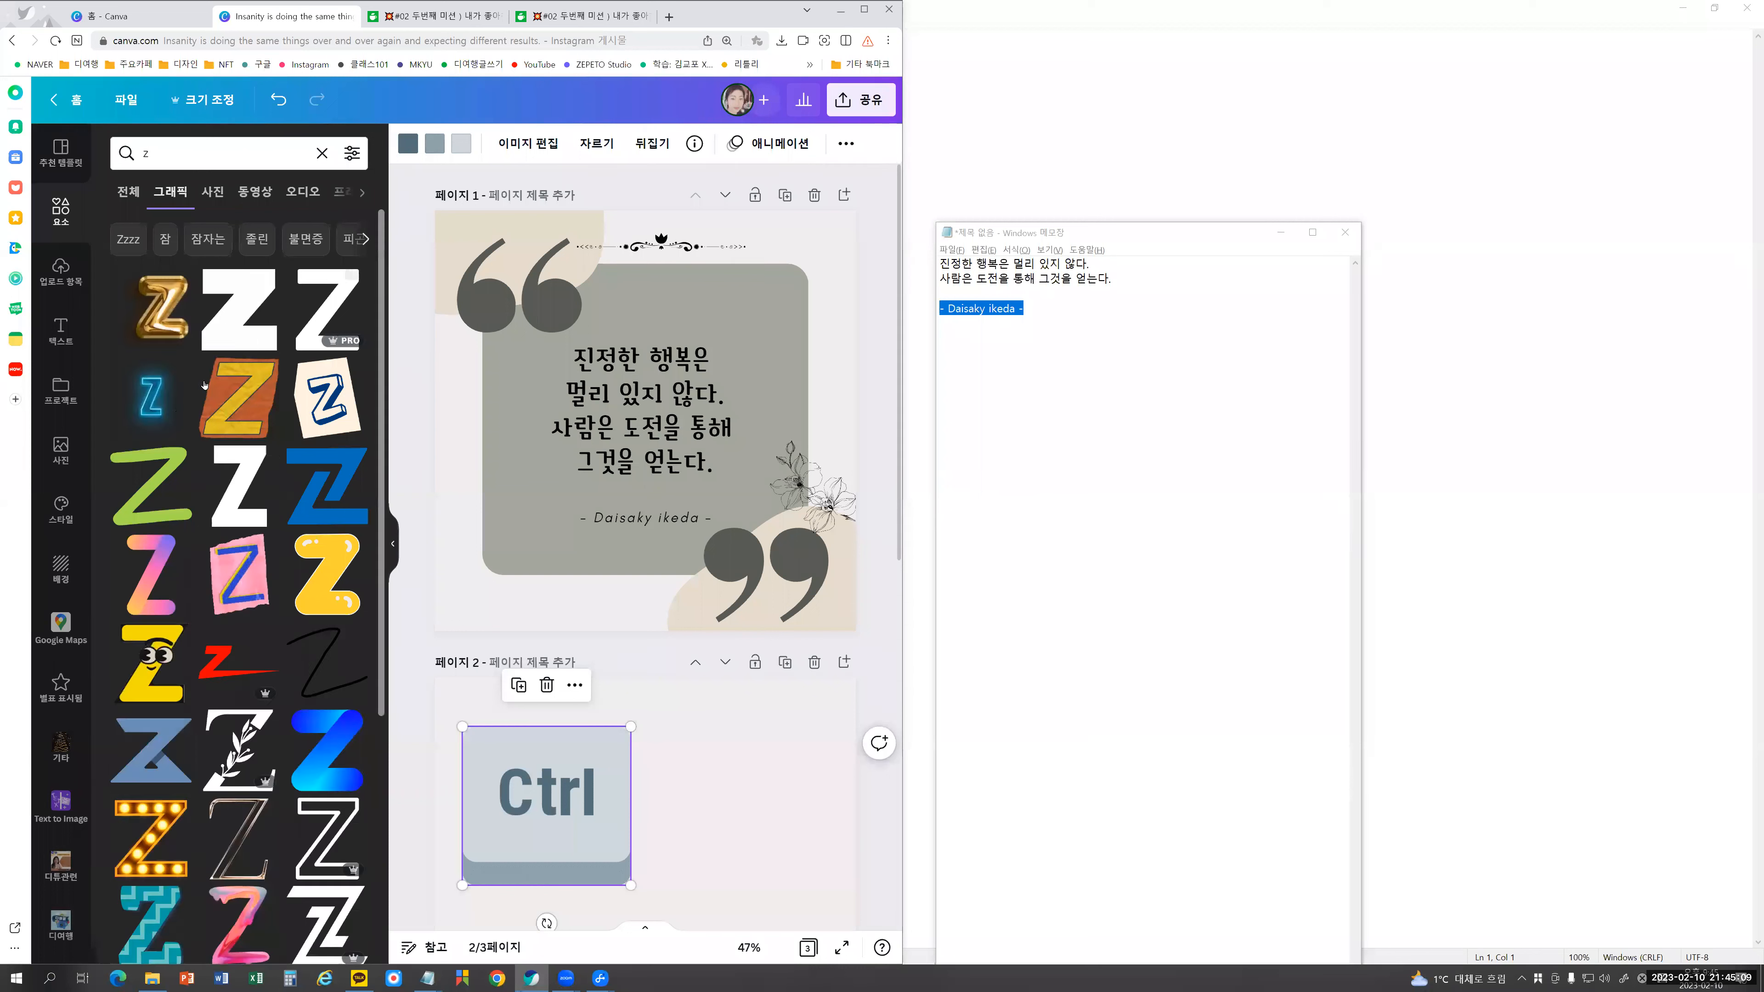
{"action": "scroll", "coordinate": [204, 384], "scroll_direction": "down", "scroll_amount": 5}
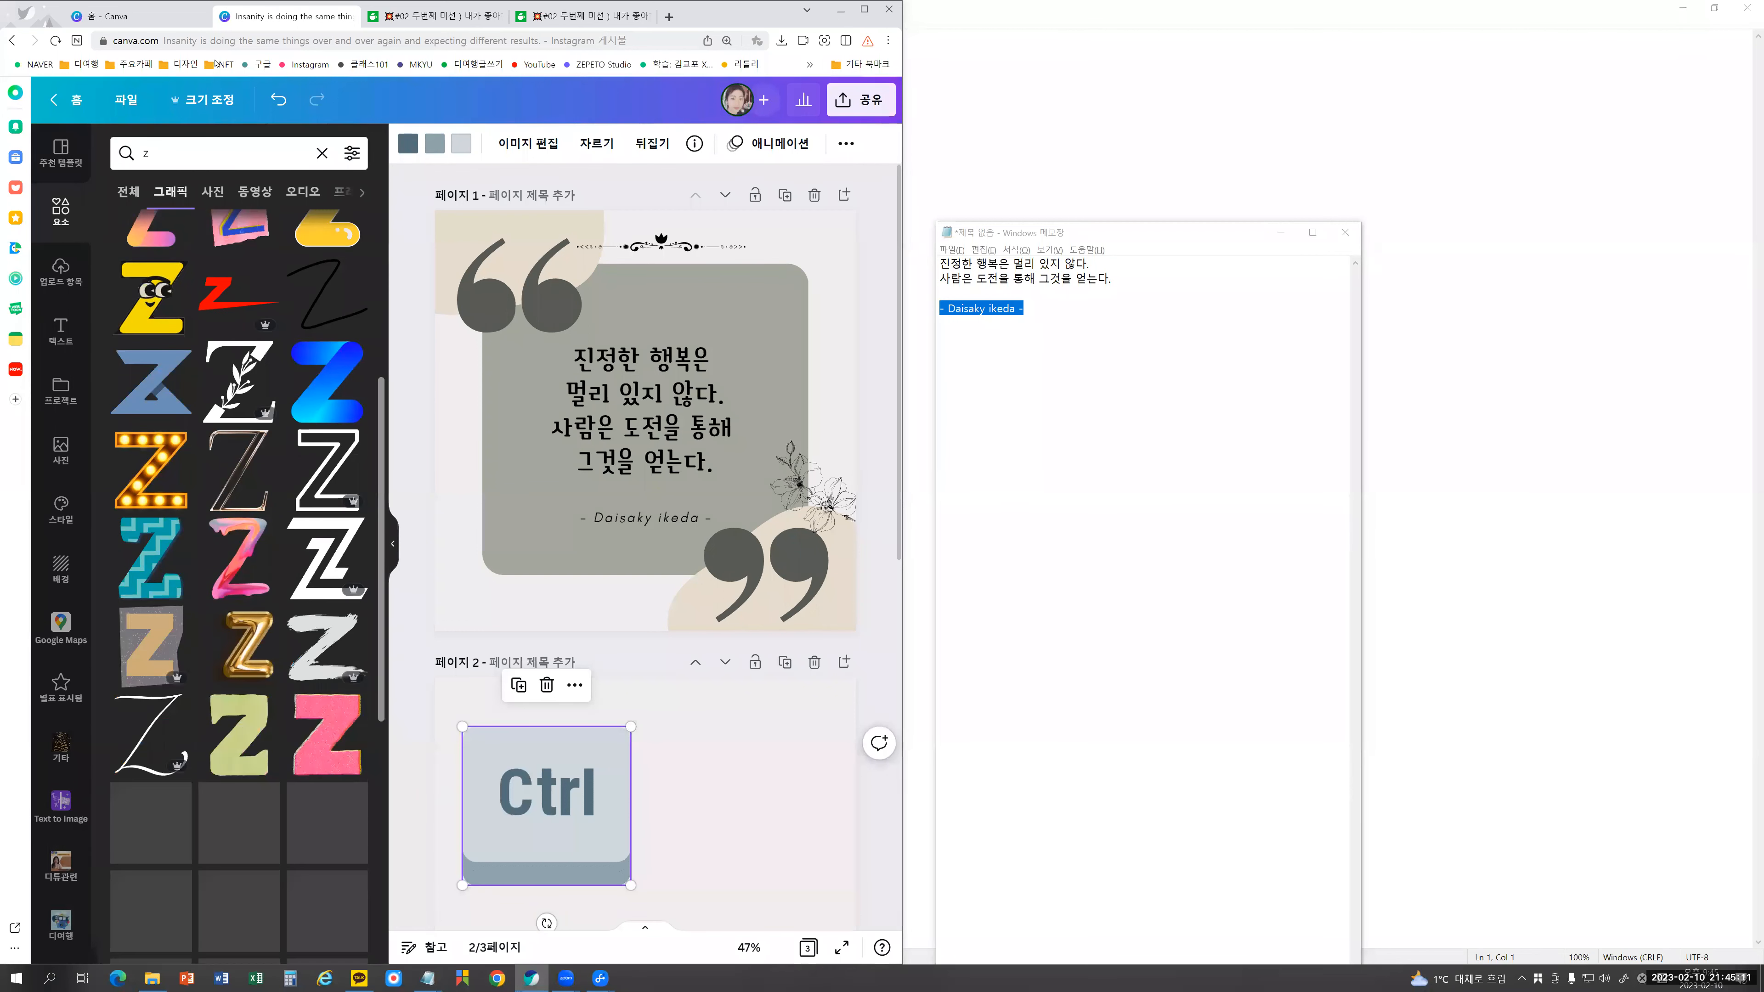
{"action": "left_click", "coordinate": [202, 149]}
{"action": "type", "text": "key"}
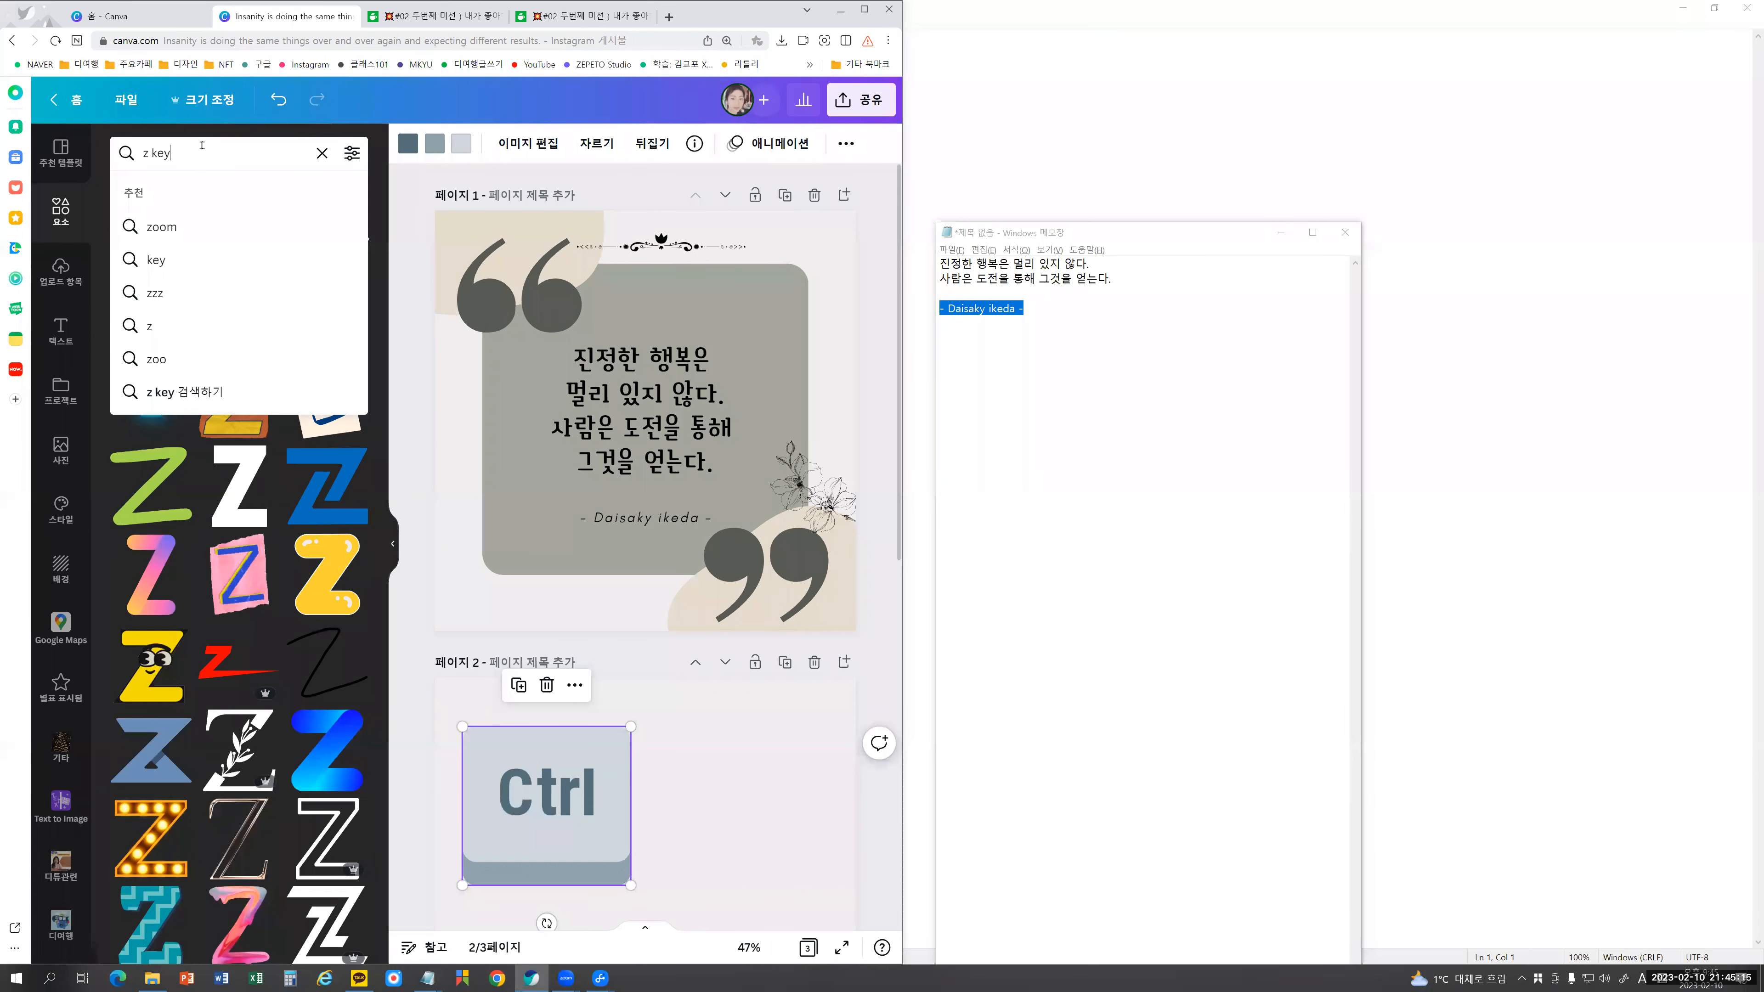
{"action": "key", "text": "Return"}
Step: Place the light grey Z key graphic on page 2 to the right of the Ctrl key
{"action": "left_click", "coordinate": [159, 317]}
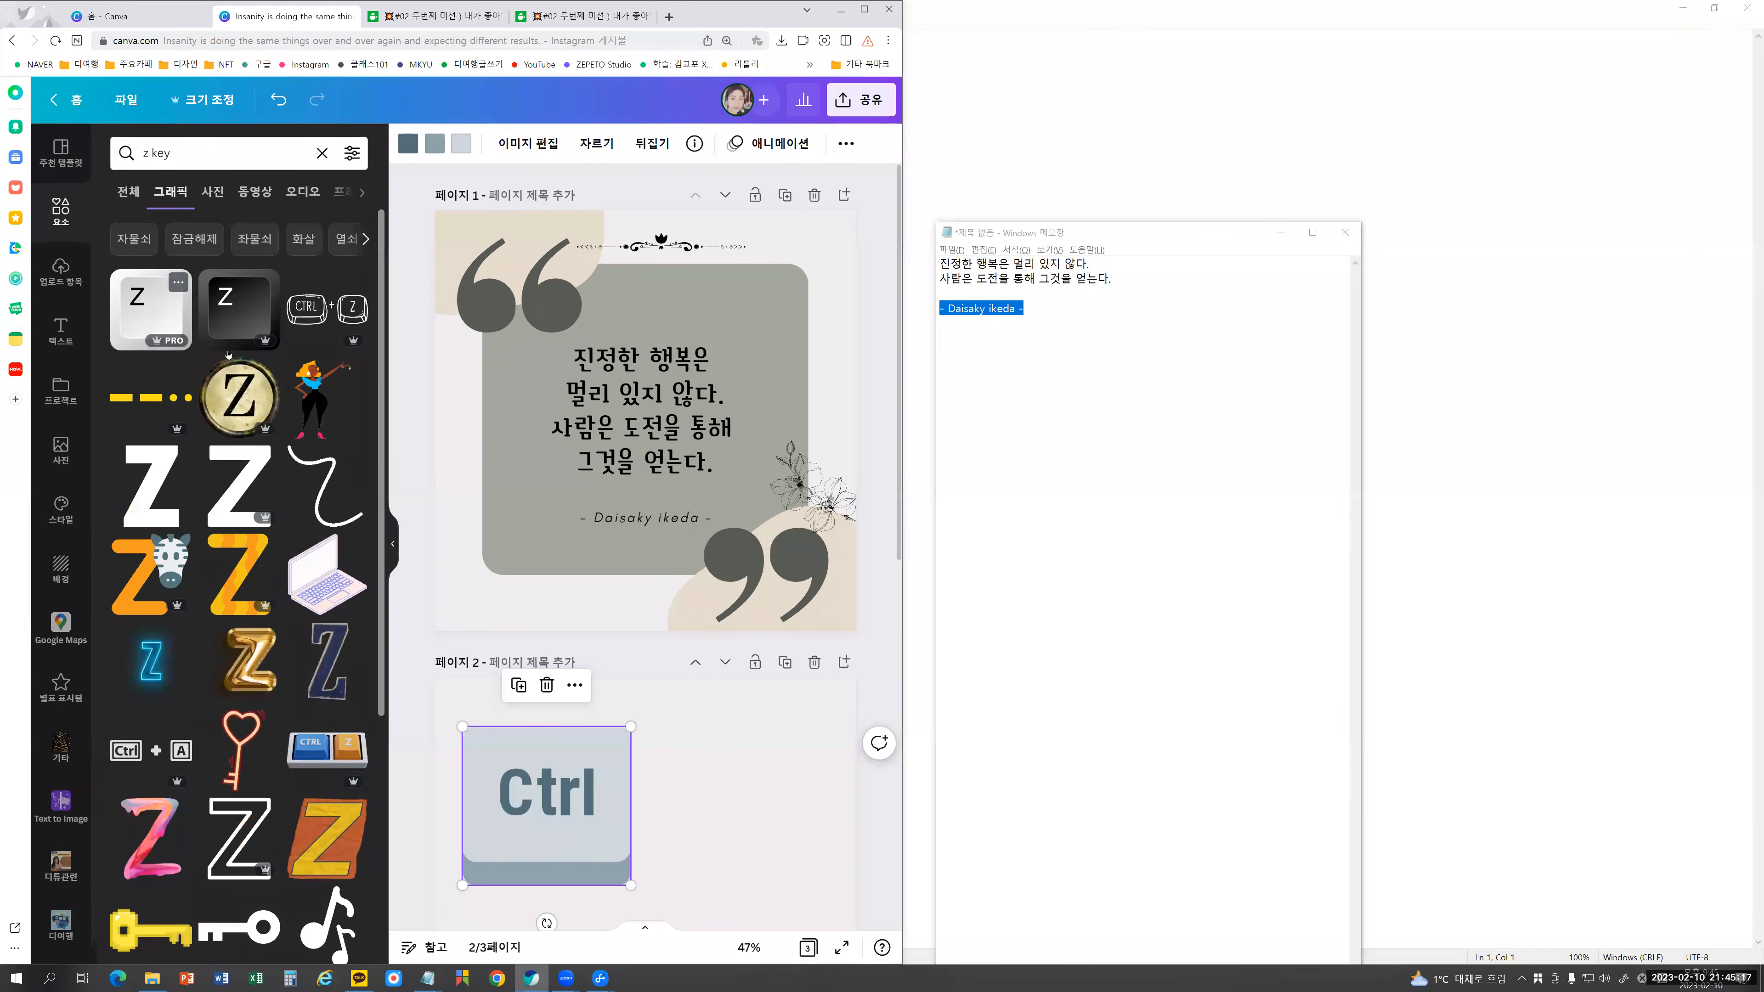
{"action": "scroll", "coordinate": [703, 862], "scroll_direction": "down", "scroll_amount": 5}
{"action": "left_click_drag", "start_coordinate": [712, 527], "coordinate": [813, 444]}
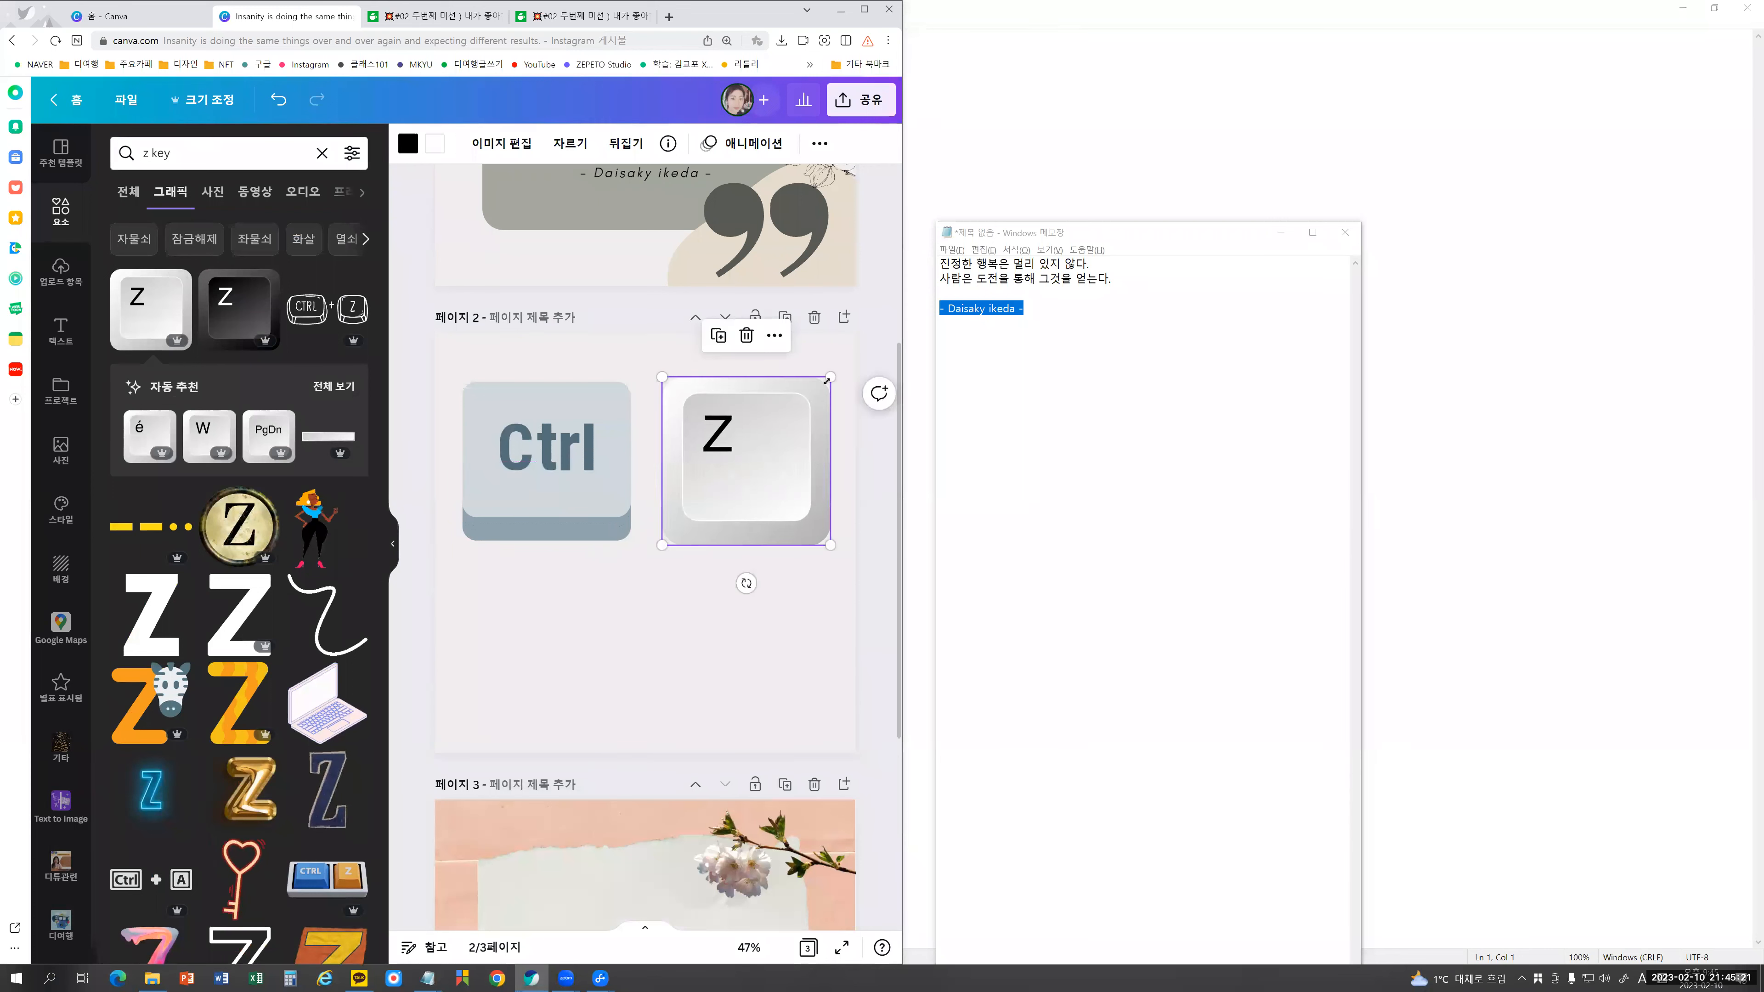
Step: Shrink the Z key to about 300 × 300 and make the Ctrl key slightly smaller, keeping them side by side
{"action": "left_click_drag", "start_coordinate": [826, 381], "coordinate": [776, 427]}
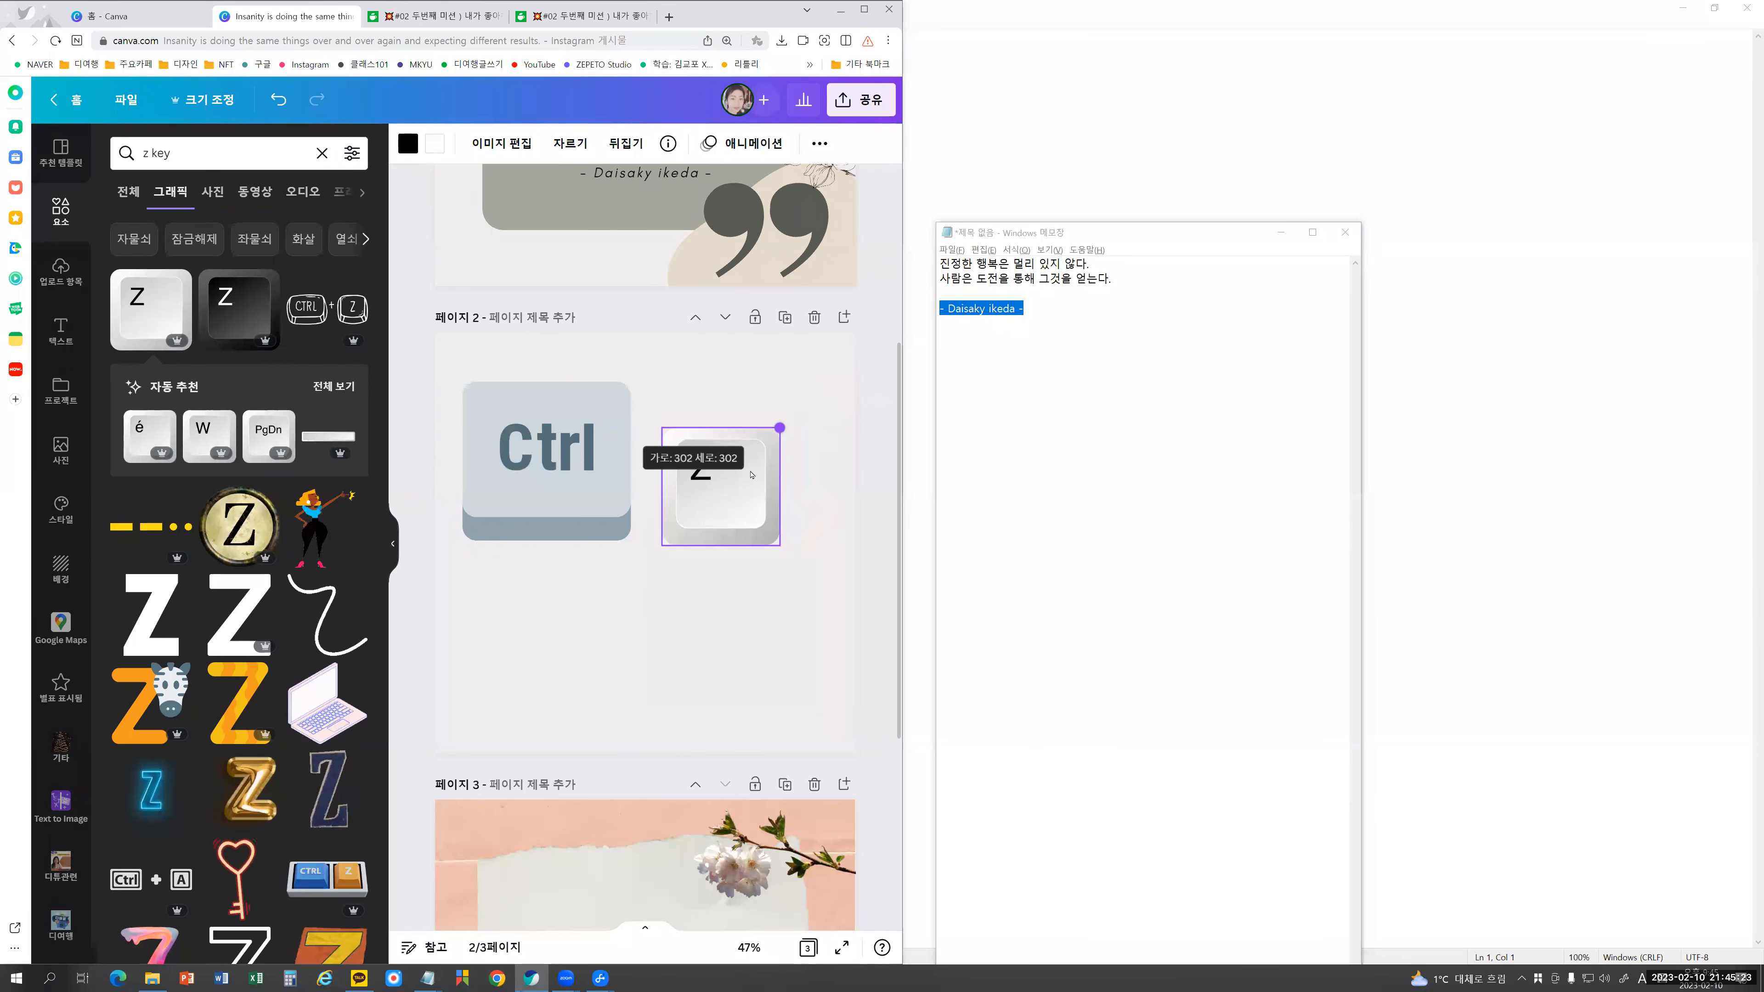
{"action": "left_click_drag", "start_coordinate": [678, 470], "coordinate": [696, 439]}
{"action": "left_click", "coordinate": [546, 452]}
Step: Search the graphics for "+" and place the black plus sign, reduced in size, between the Ctrl and Z keys
{"action": "left_click", "coordinate": [208, 153]}
{"action": "type", "text": "+"}
{"action": "key", "text": "Return"}
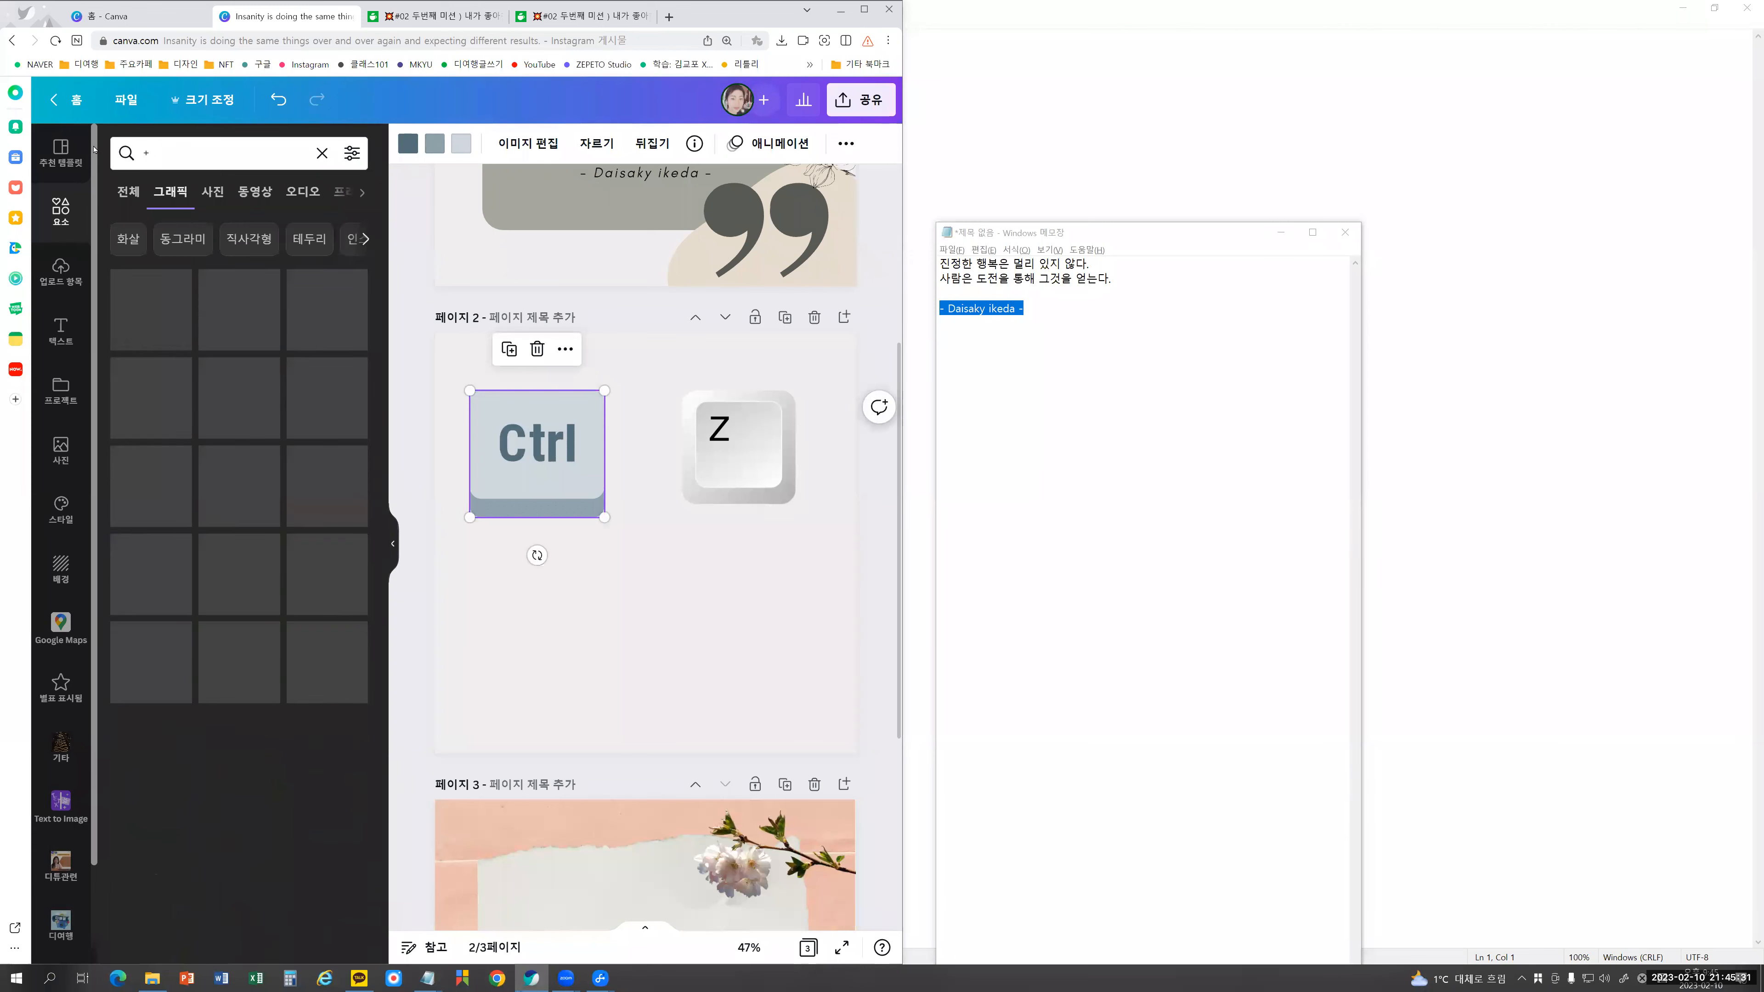
{"action": "left_click", "coordinate": [239, 309]}
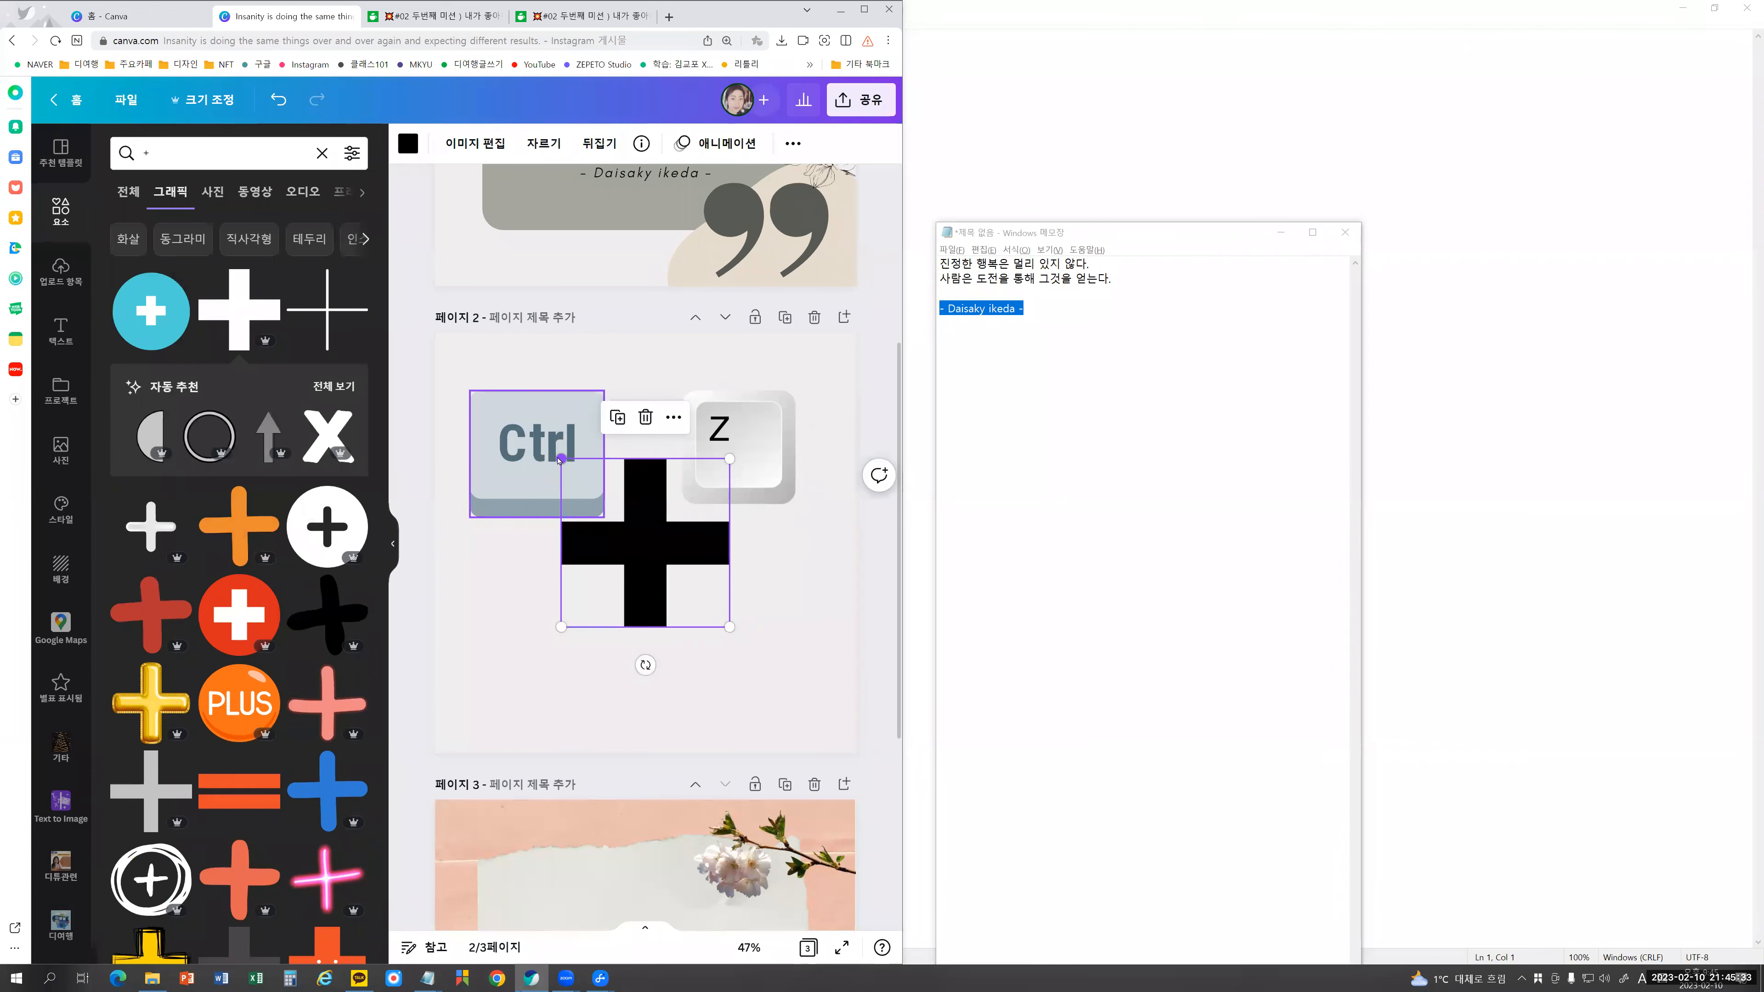
{"action": "left_click_drag", "start_coordinate": [560, 460], "coordinate": [638, 535]}
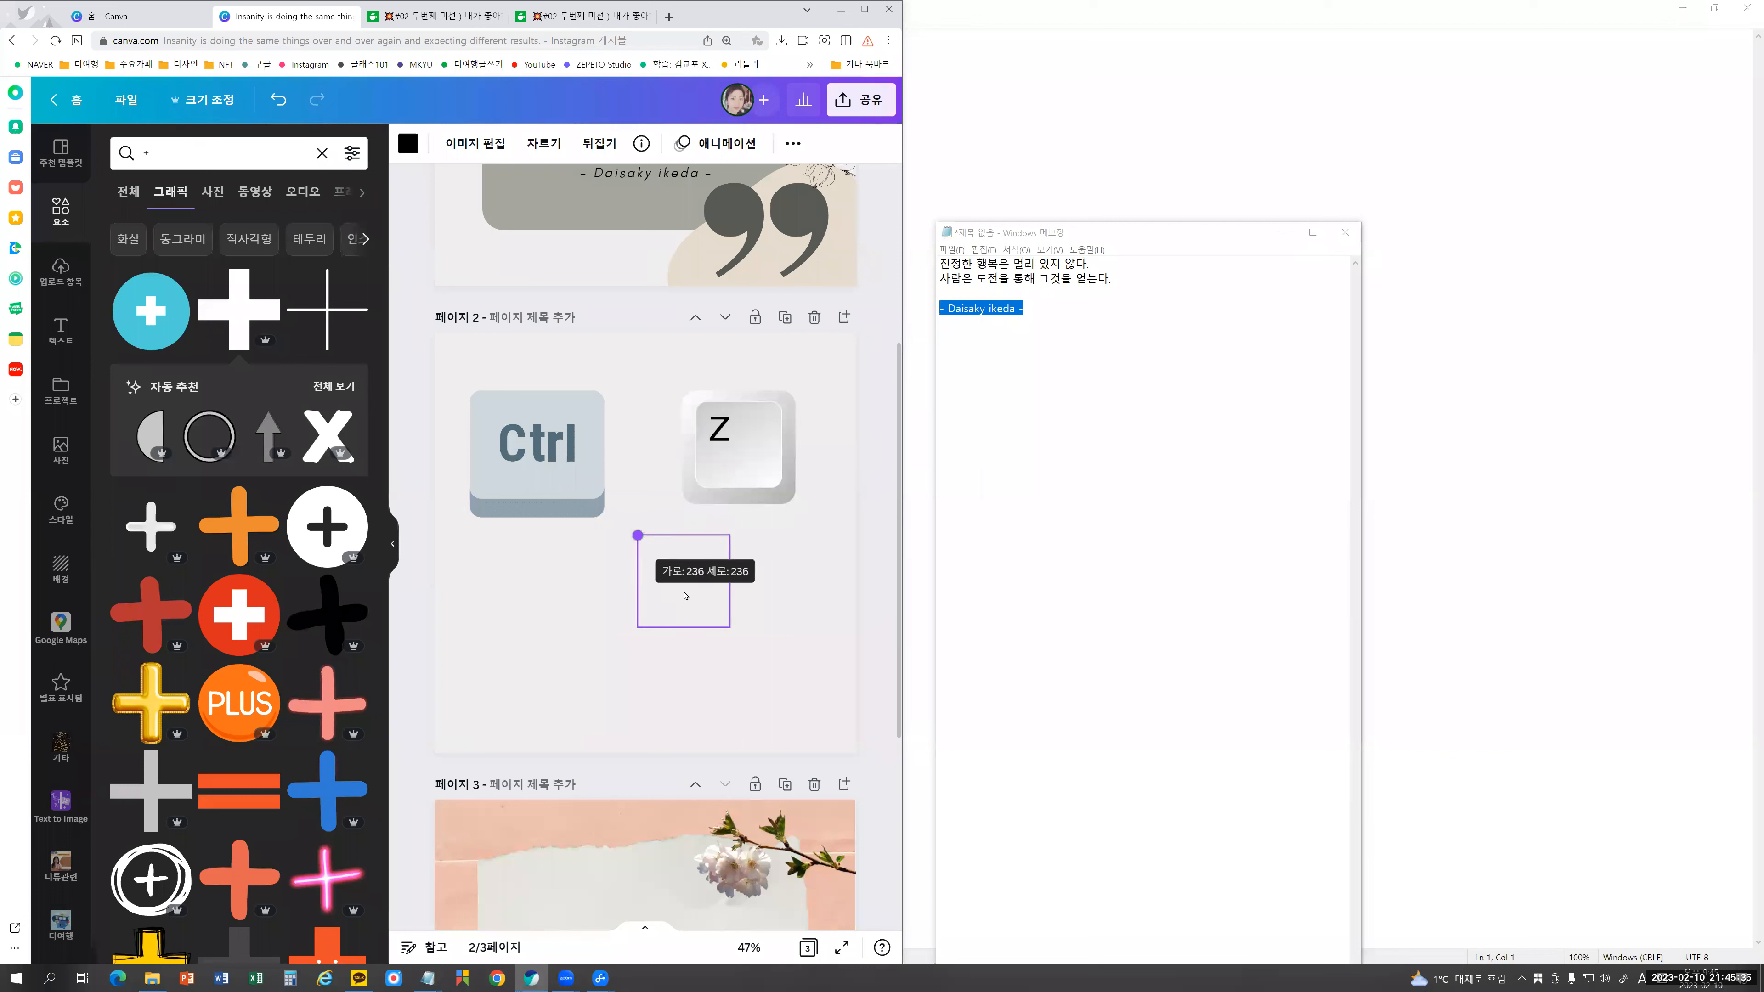
{"action": "left_click_drag", "start_coordinate": [686, 595], "coordinate": [649, 462]}
Step: Move the Z key farther right and the Ctrl key farther left to leave gaps around the plus sign
{"action": "left_click", "coordinate": [782, 445]}
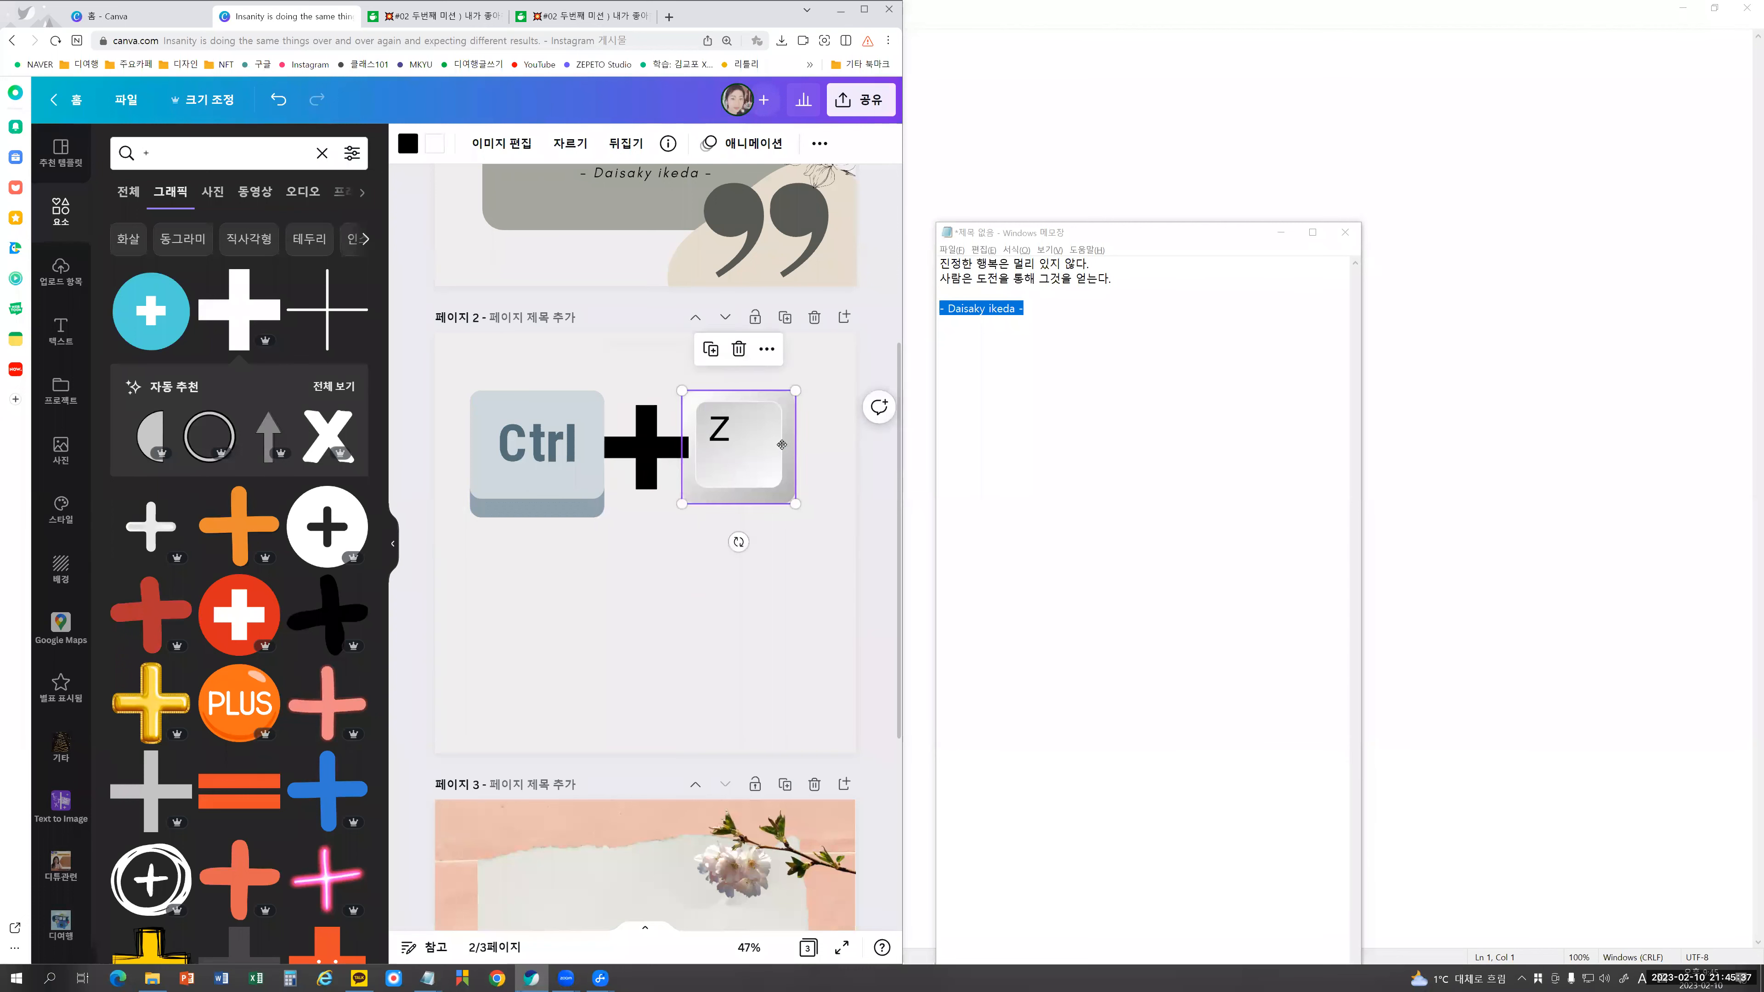
{"action": "left_click_drag", "start_coordinate": [782, 445], "coordinate": [815, 445]}
{"action": "left_click_drag", "start_coordinate": [554, 458], "coordinate": [538, 458]}
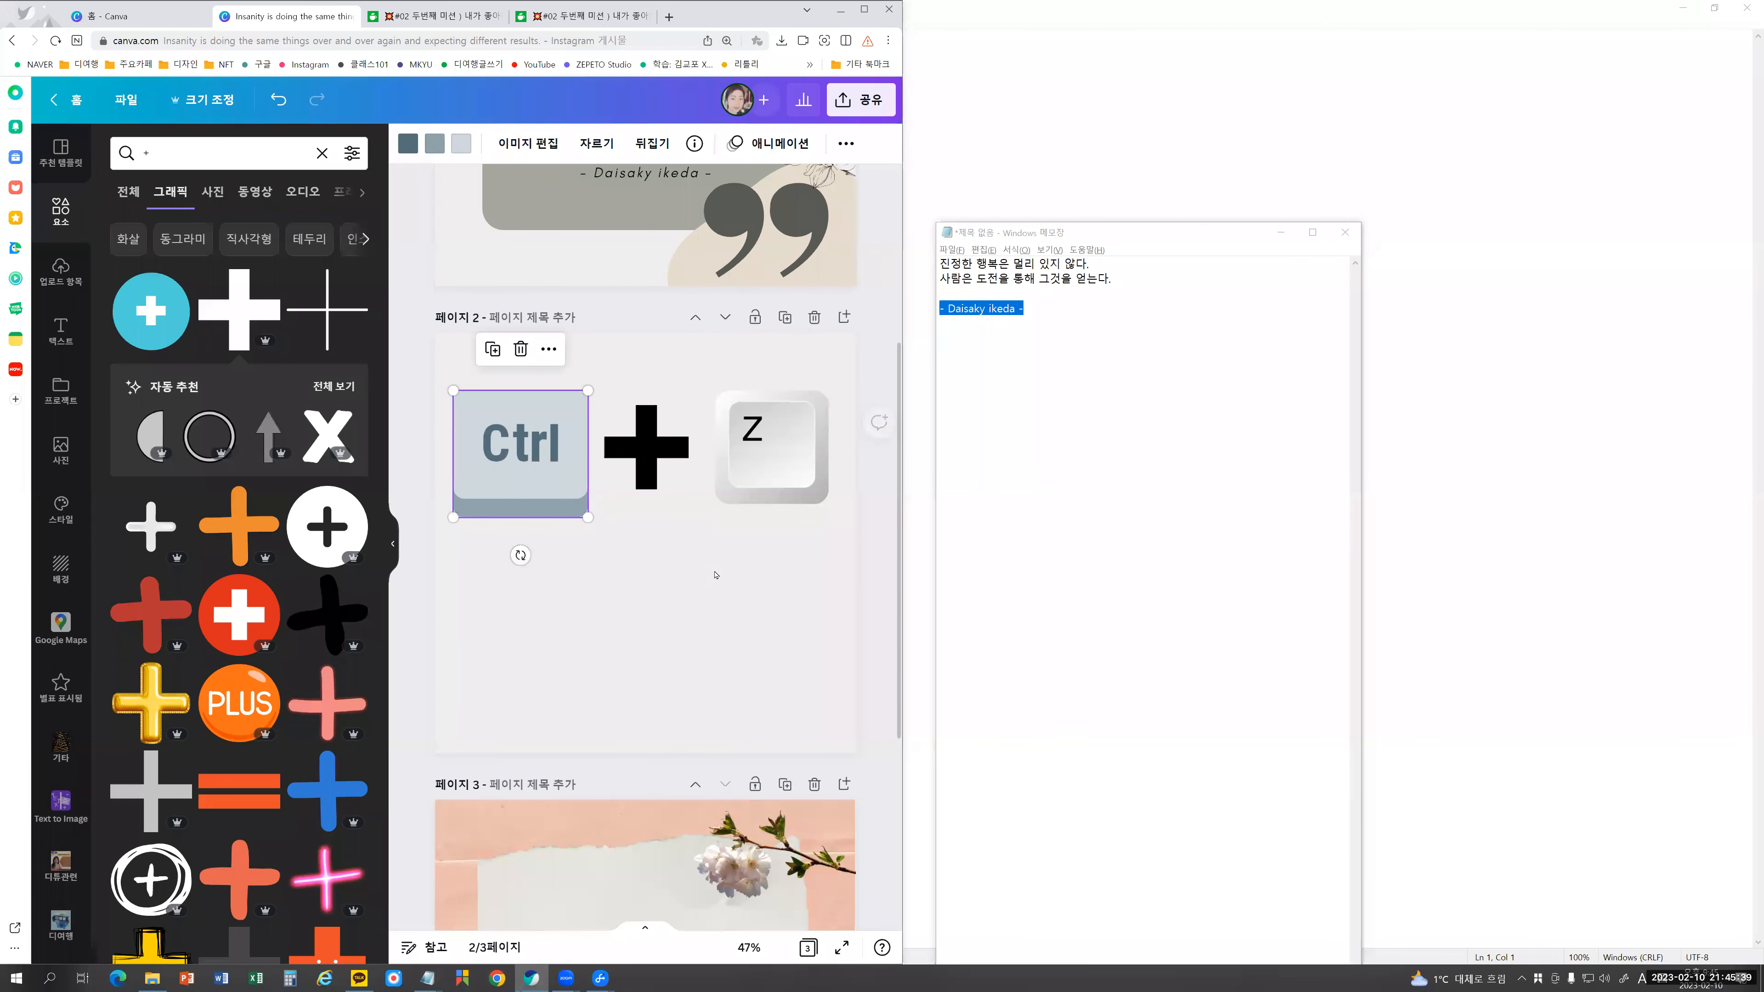
{"action": "left_click", "coordinate": [720, 575]}
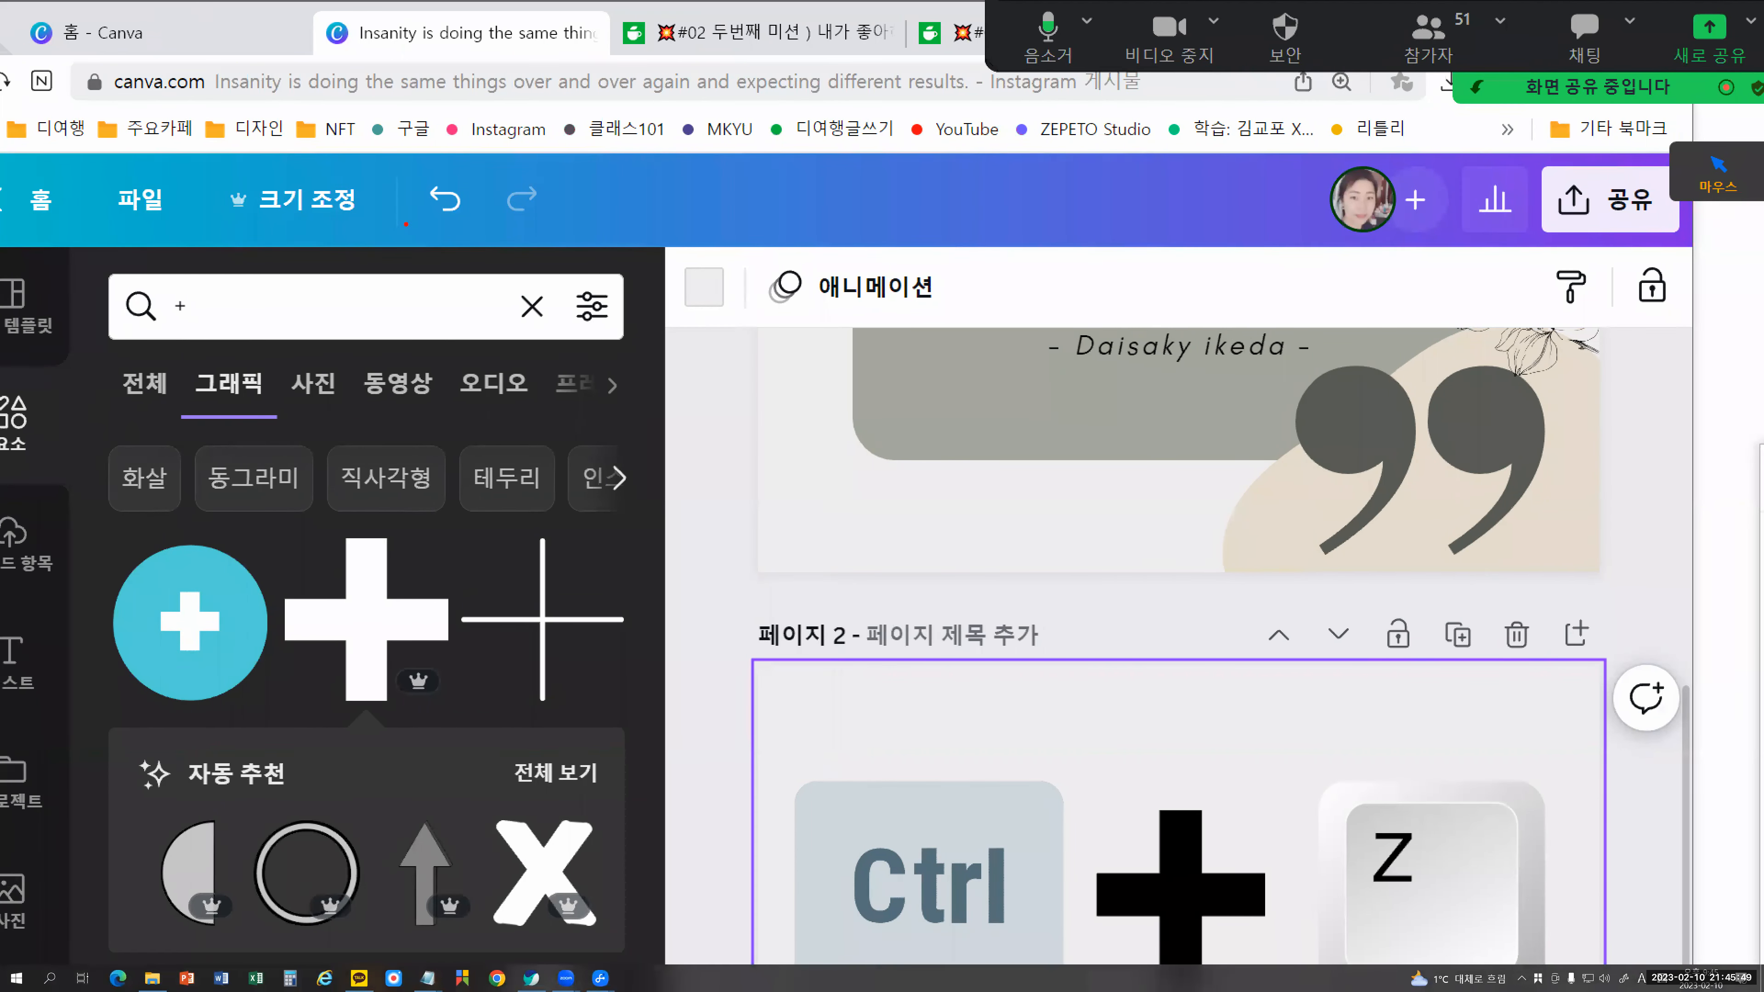
{"action": "mouse_move", "coordinate": [445, 235]}
{"action": "left_mouse_down"}
{"action": "mouse_move", "coordinate": [431, 177]}
{"action": "mouse_move", "coordinate": [468, 207]}
{"action": "mouse_move", "coordinate": [443, 234]}
{"action": "mouse_move", "coordinate": [510, 215]}
{"action": "mouse_move", "coordinate": [527, 175]}
{"action": "mouse_move", "coordinate": [558, 179]}
{"action": "mouse_move", "coordinate": [552, 235]}
{"action": "left_mouse_up"}
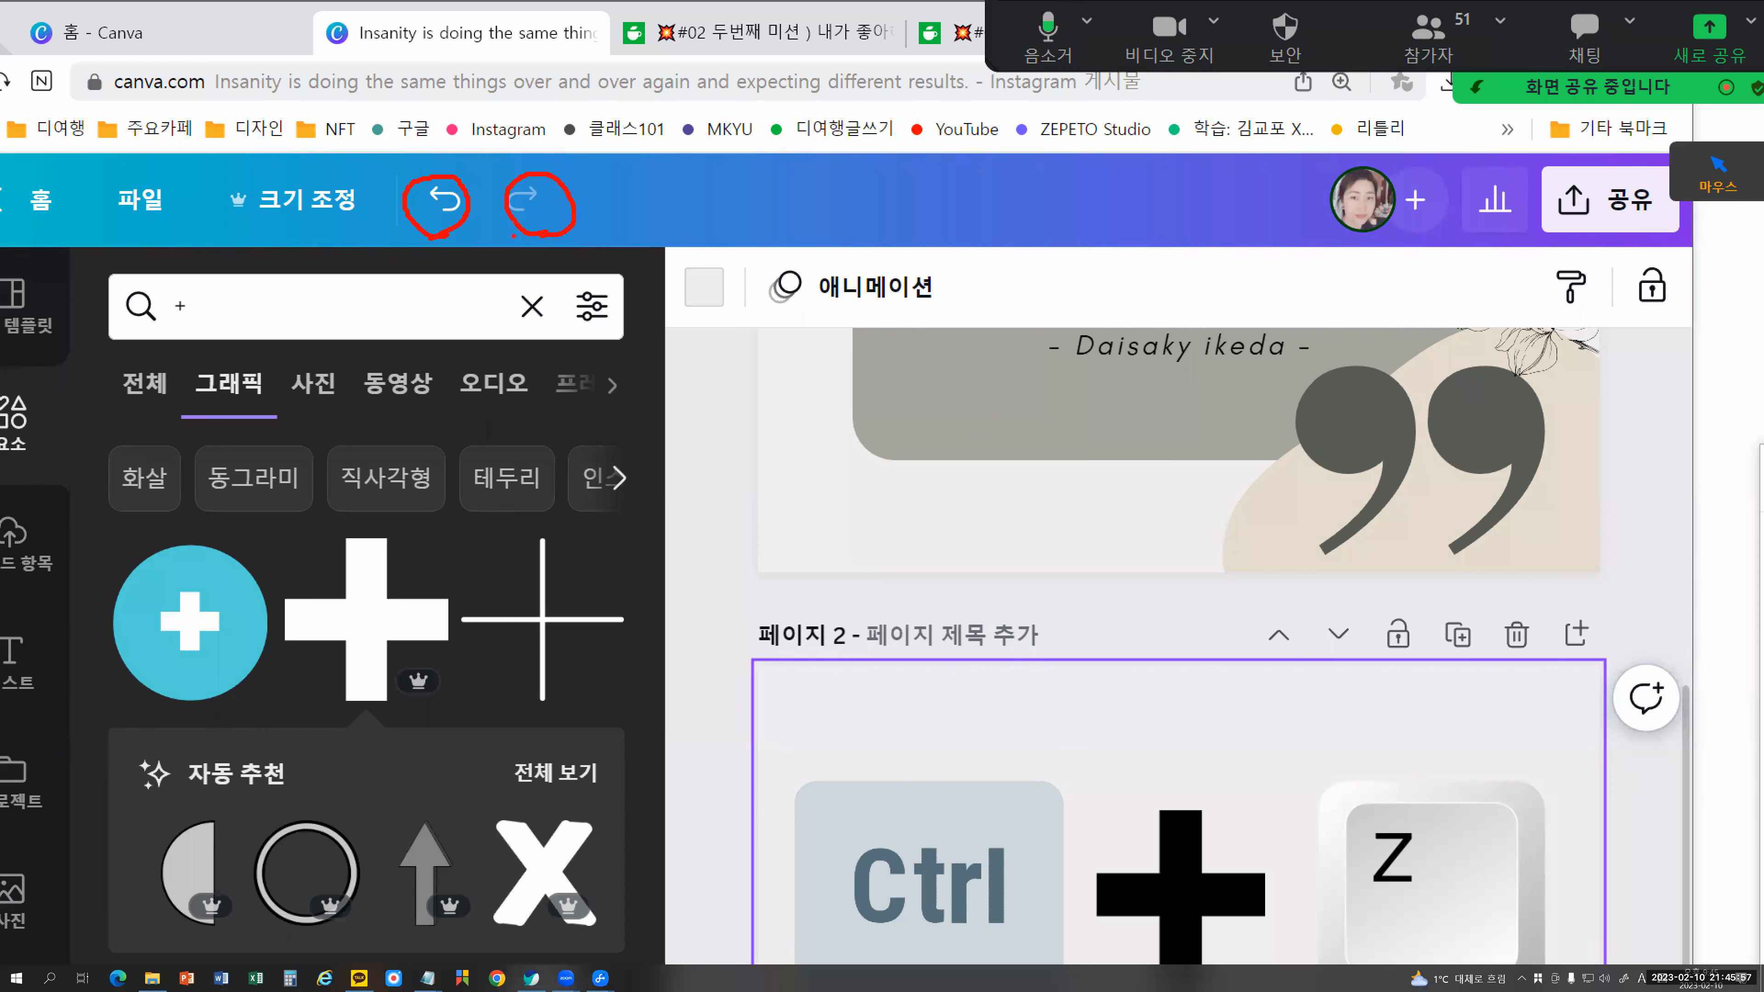
{"action": "mouse_move", "coordinate": [441, 168]}
{"action": "left_mouse_down"}
{"action": "mouse_move", "coordinate": [447, 145]}
{"action": "mouse_move", "coordinate": [451, 167]}
{"action": "left_mouse_up"}
{"action": "mouse_move", "coordinate": [227, 215]}
{"action": "left_mouse_down"}
{"action": "mouse_move", "coordinate": [370, 214]}
{"action": "mouse_move", "coordinate": [376, 167]}
{"action": "mouse_move", "coordinate": [247, 168]}
{"action": "mouse_move", "coordinate": [214, 204]}
{"action": "left_mouse_up"}
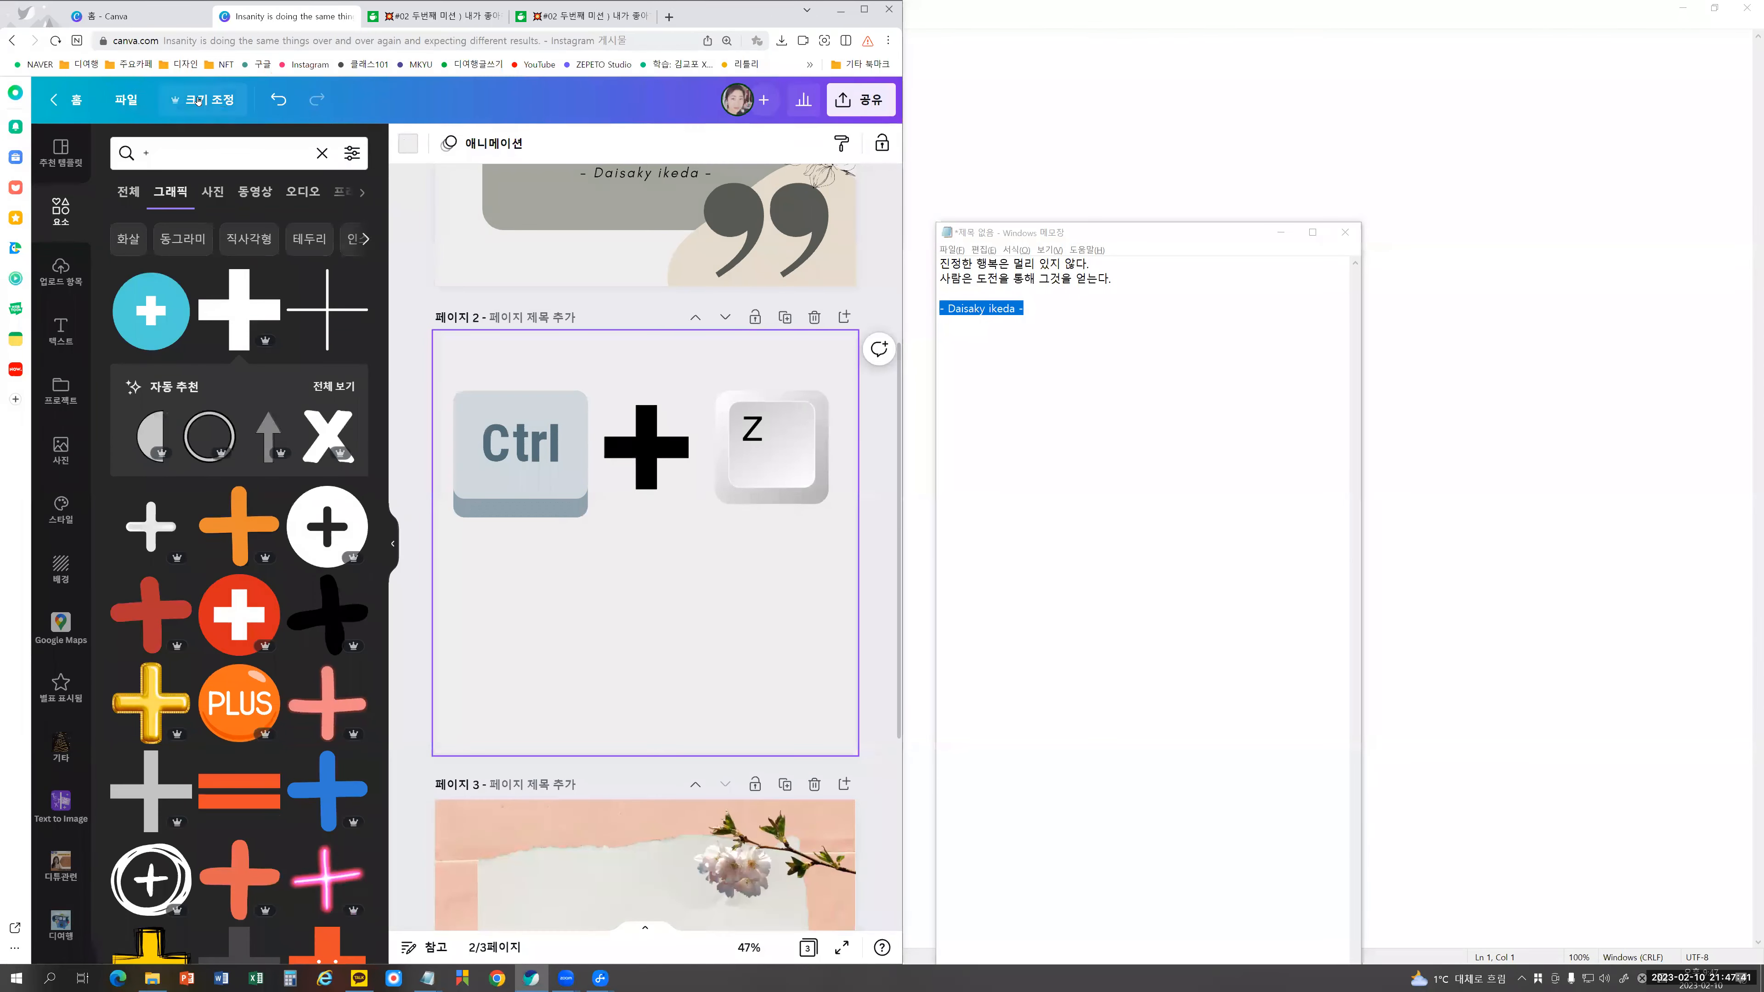
Step: Open the design's resize options to examine the custom and recent sizes, and close them again
{"action": "left_click", "coordinate": [198, 101]}
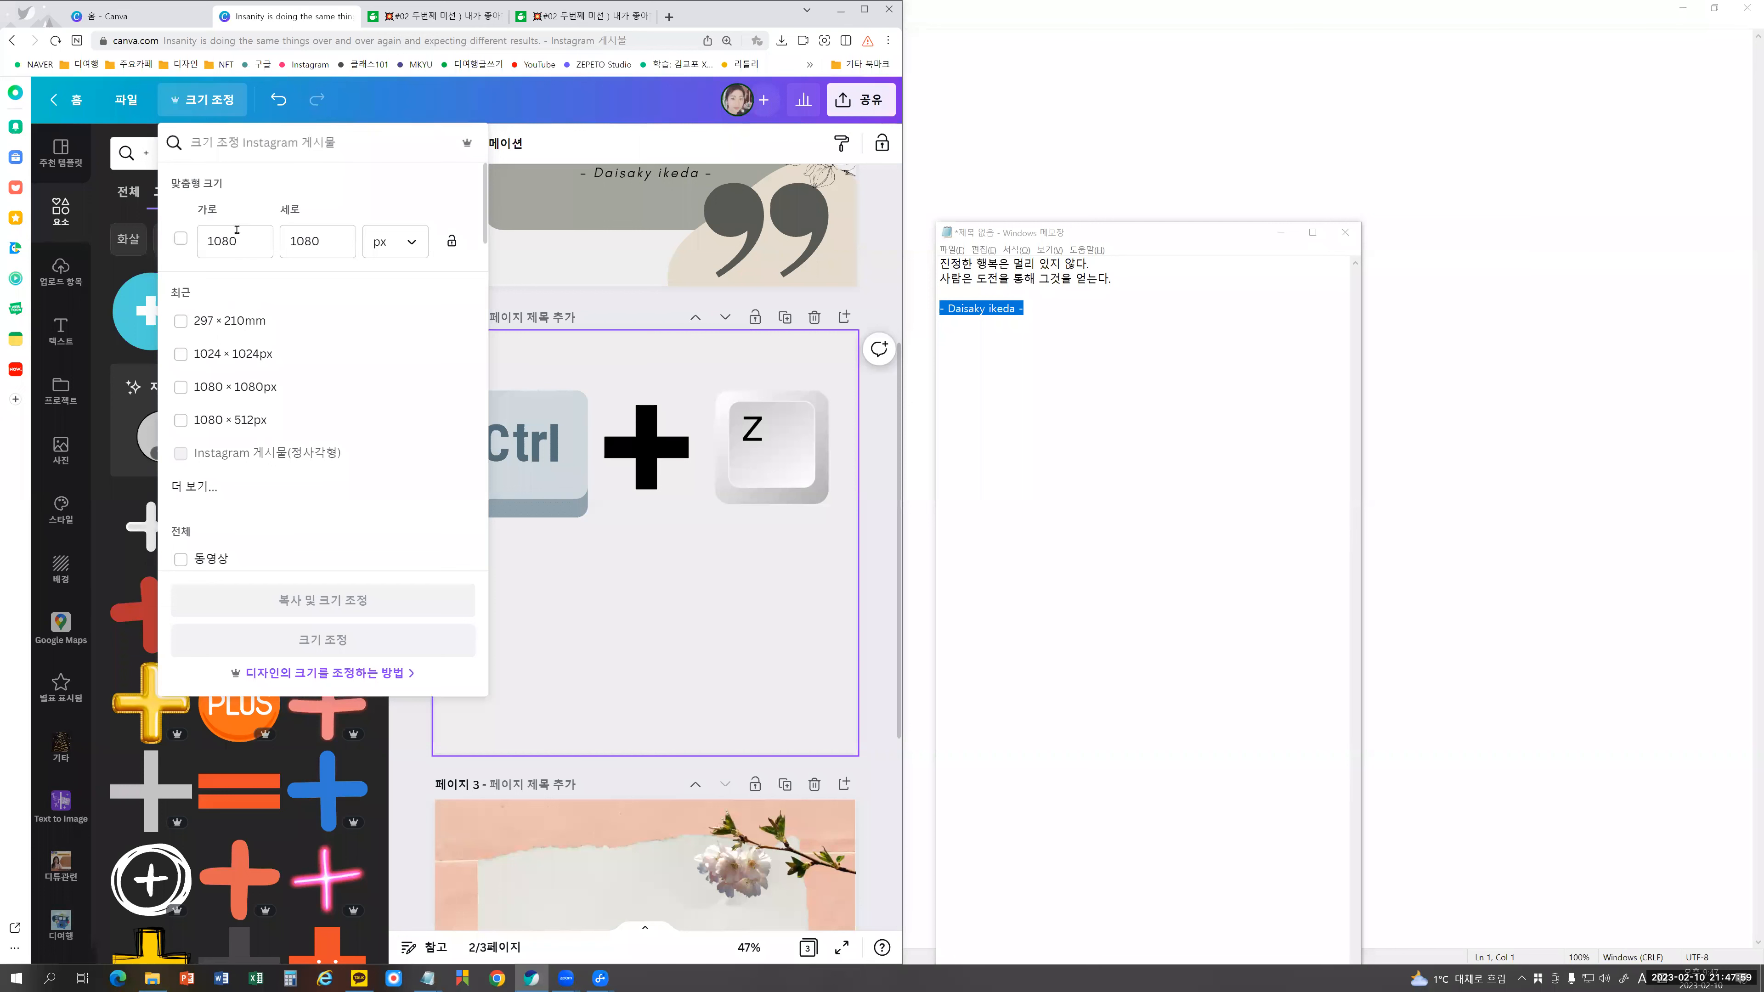
{"action": "left_click", "coordinate": [359, 107]}
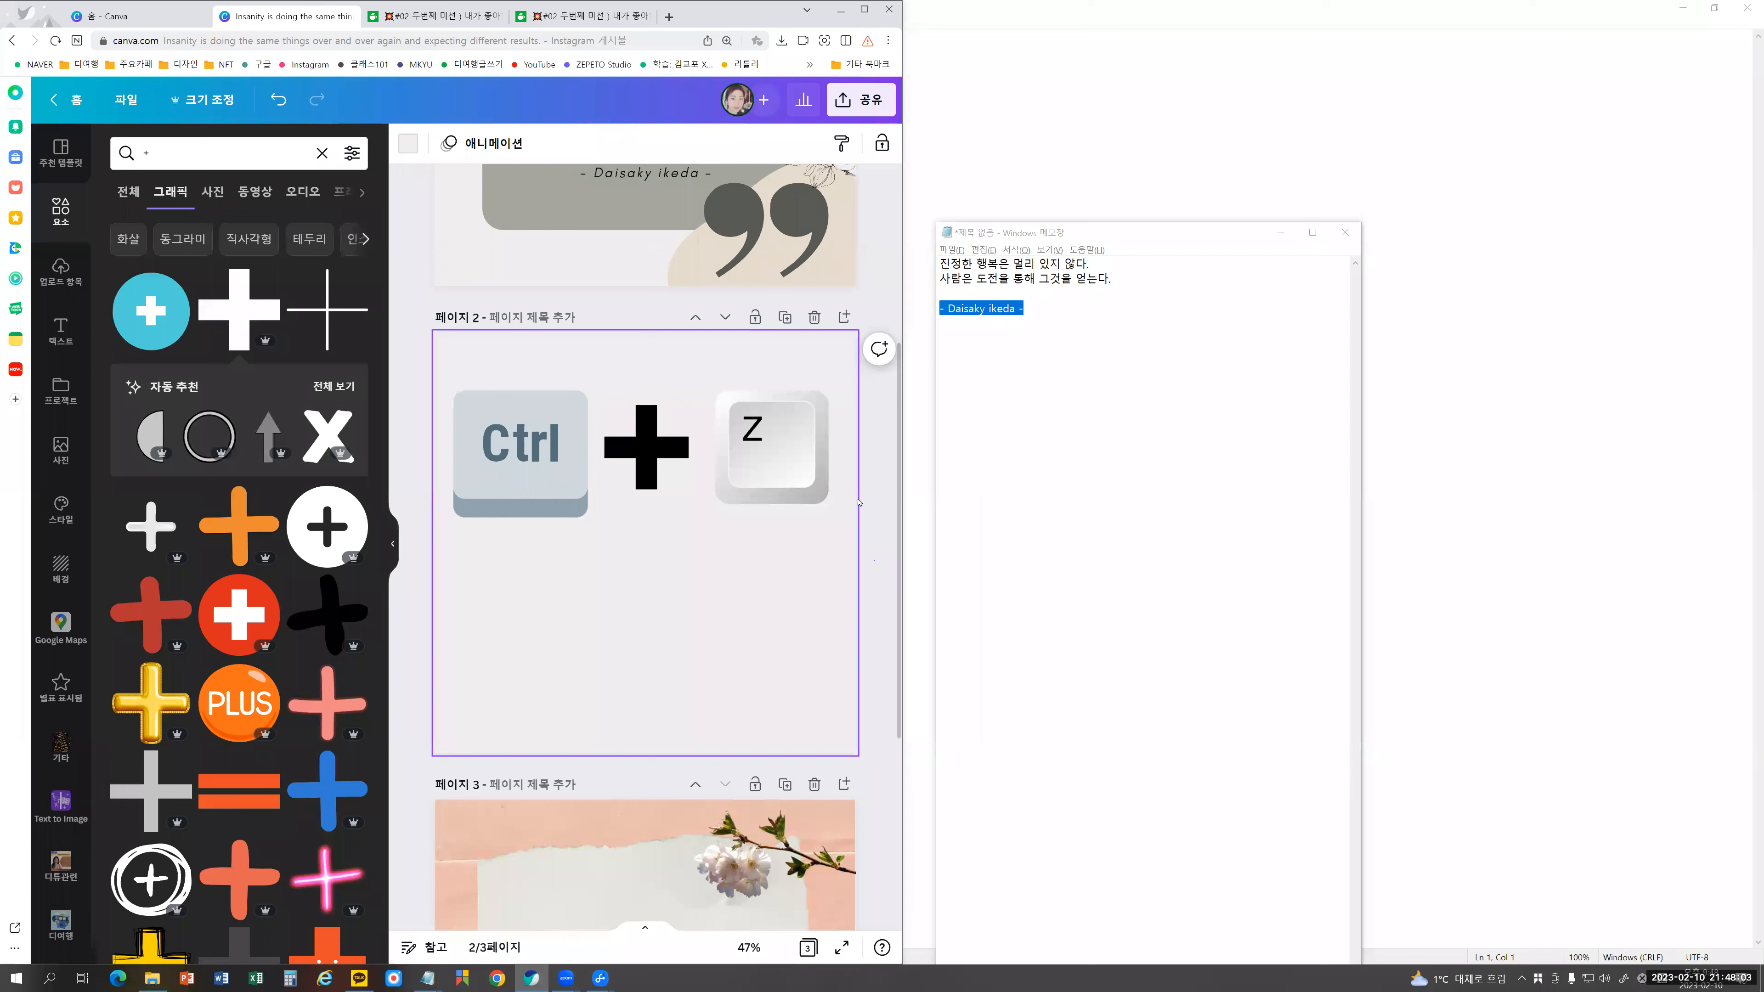
Step: Open the download settings for the design and choose PNG as the file type
{"action": "scroll", "coordinate": [859, 503], "scroll_direction": "up", "scroll_amount": 5}
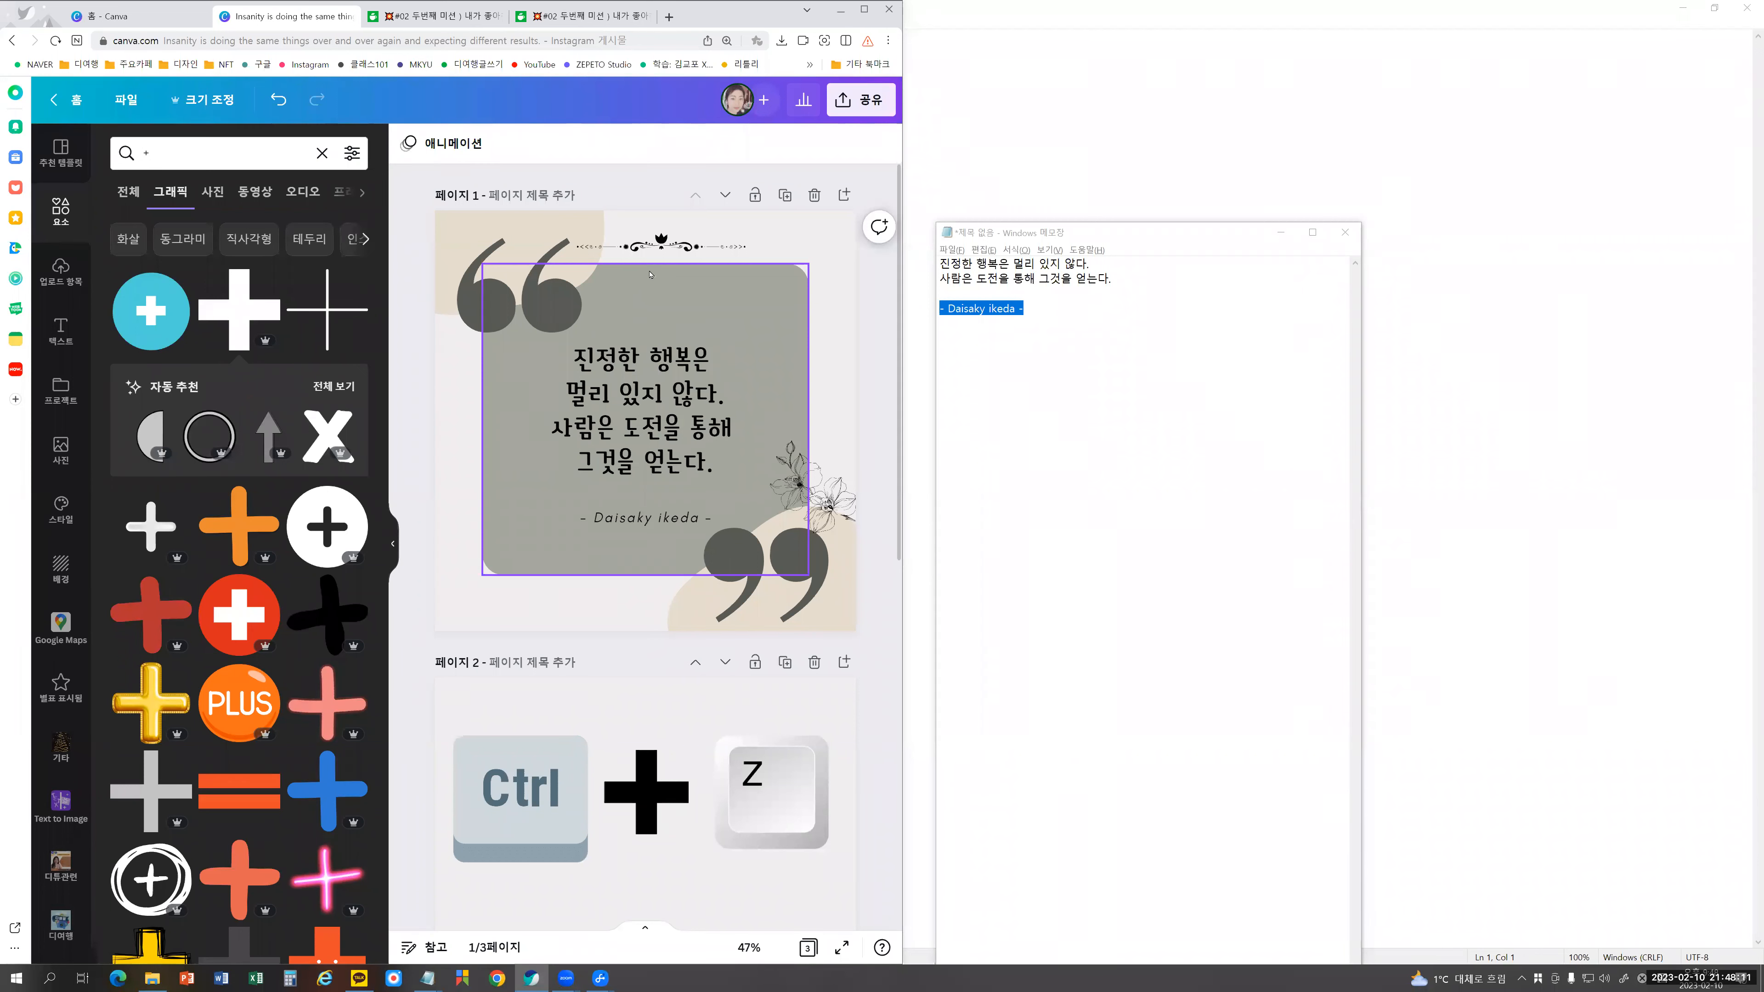
{"action": "left_click", "coordinate": [869, 100]}
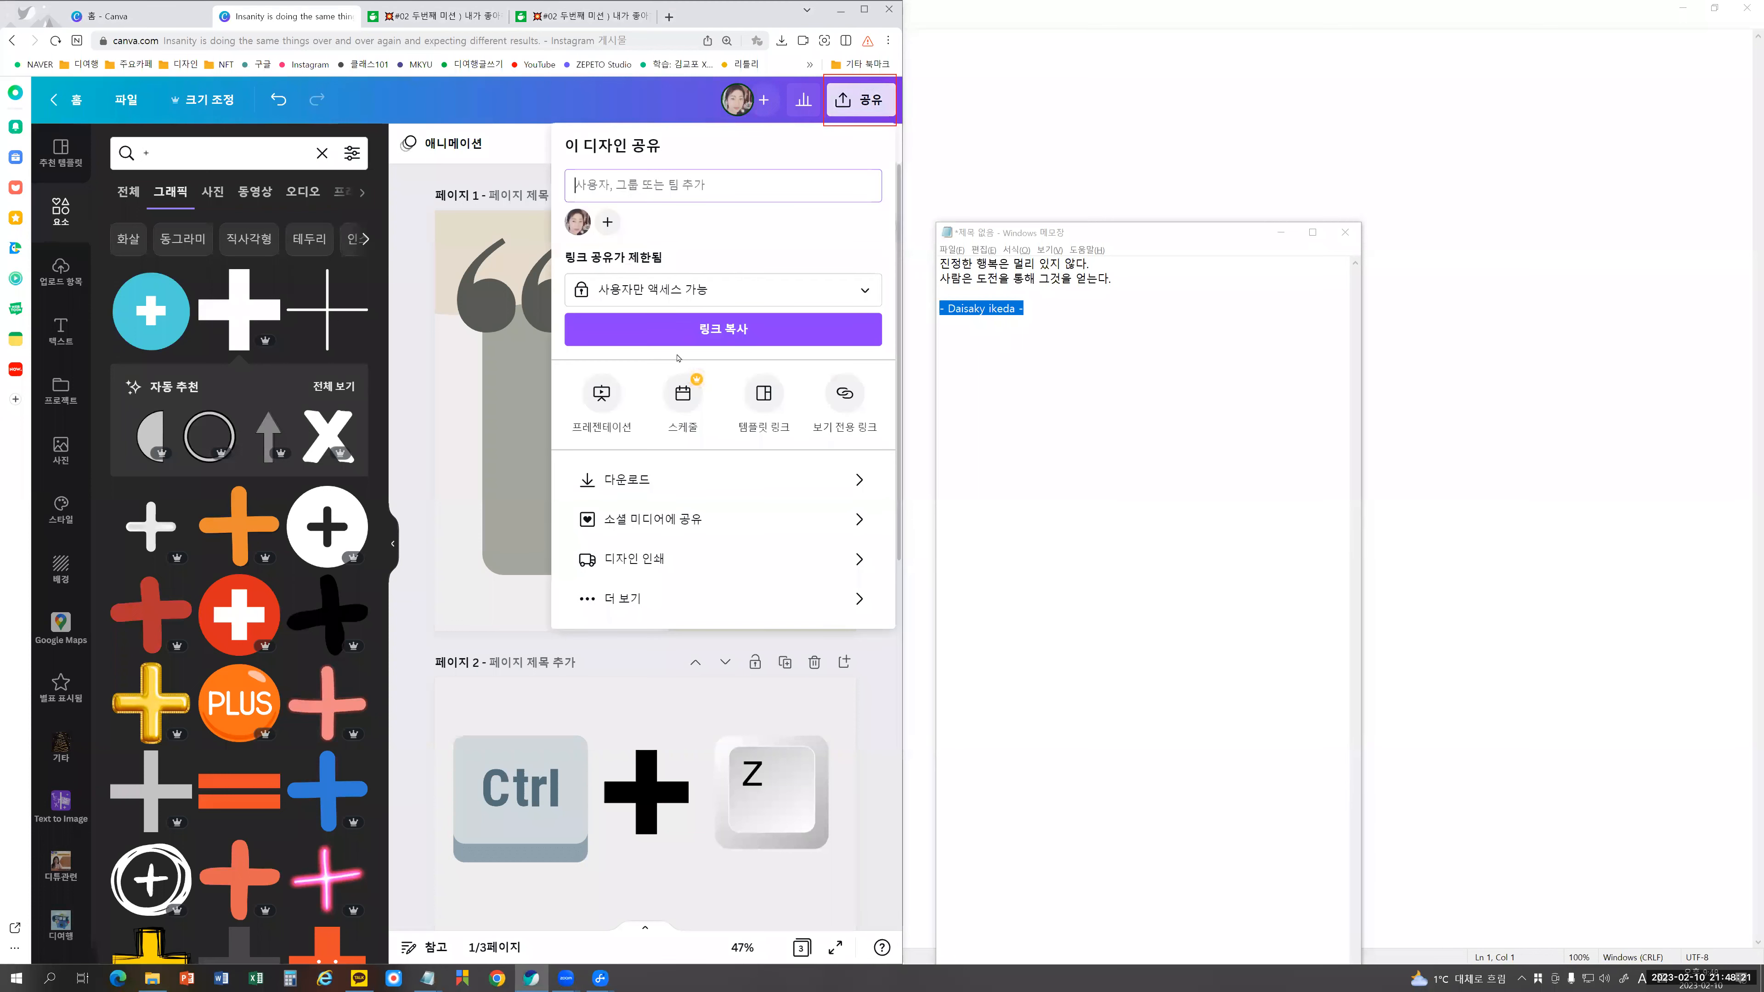
{"action": "left_click", "coordinate": [662, 484]}
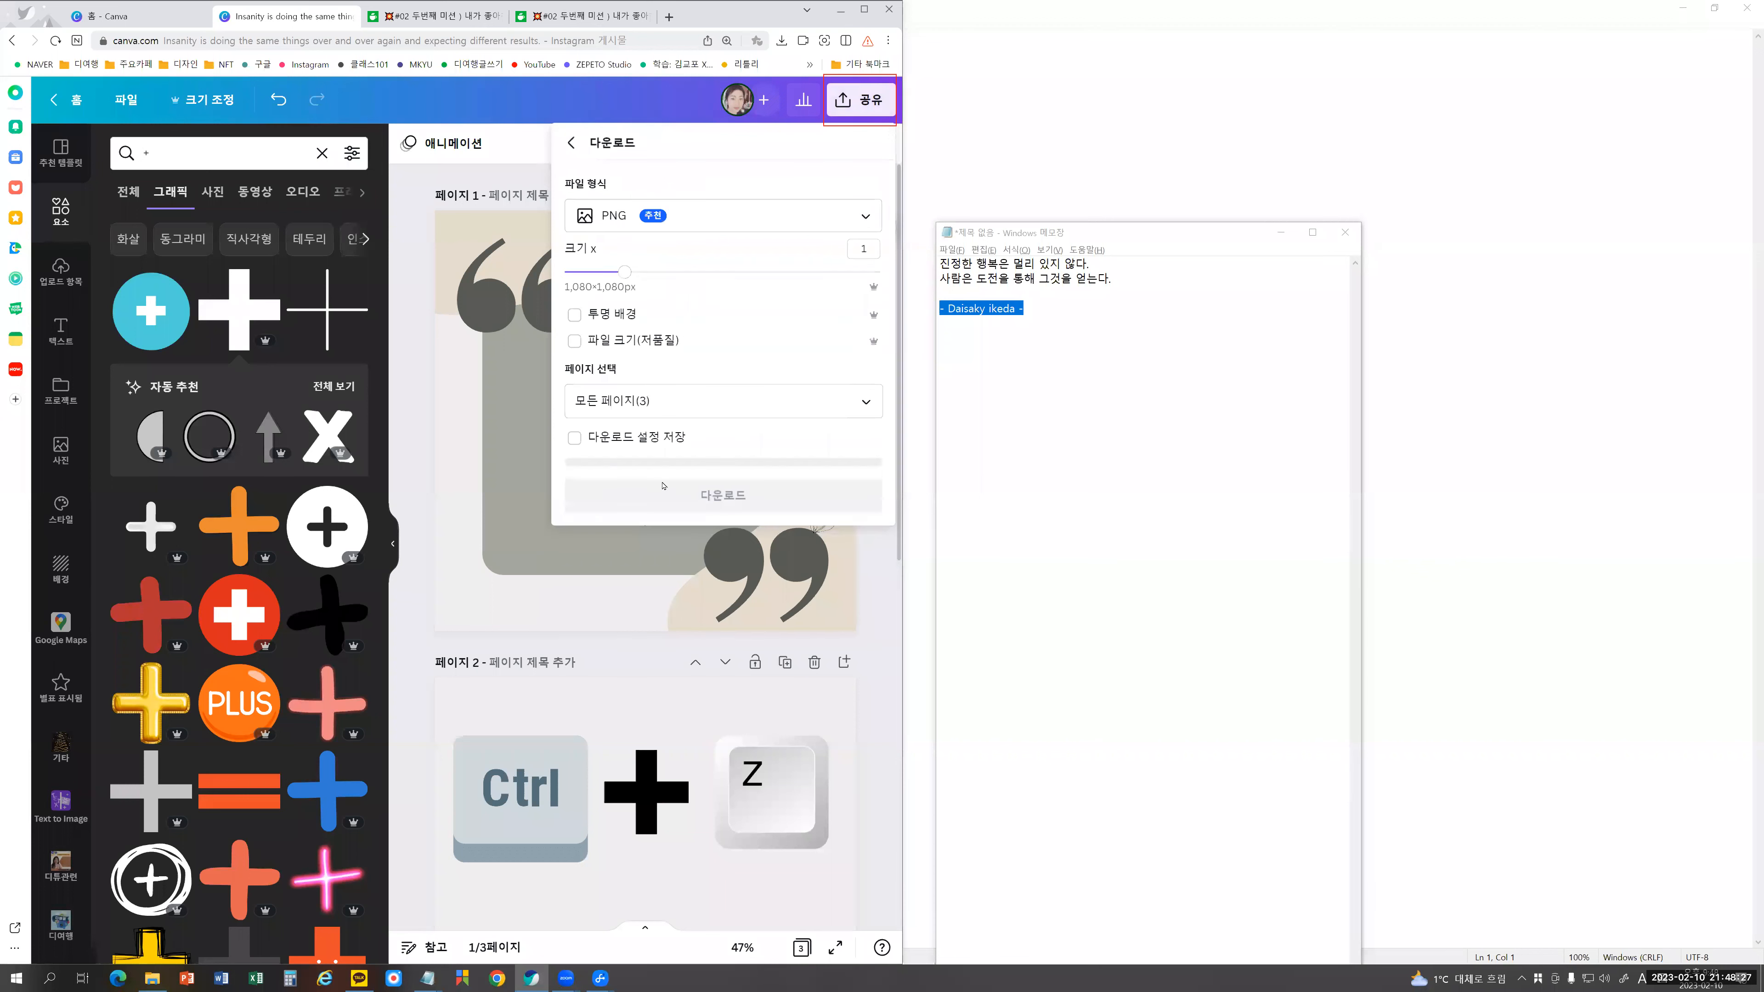
{"action": "left_click", "coordinate": [631, 223]}
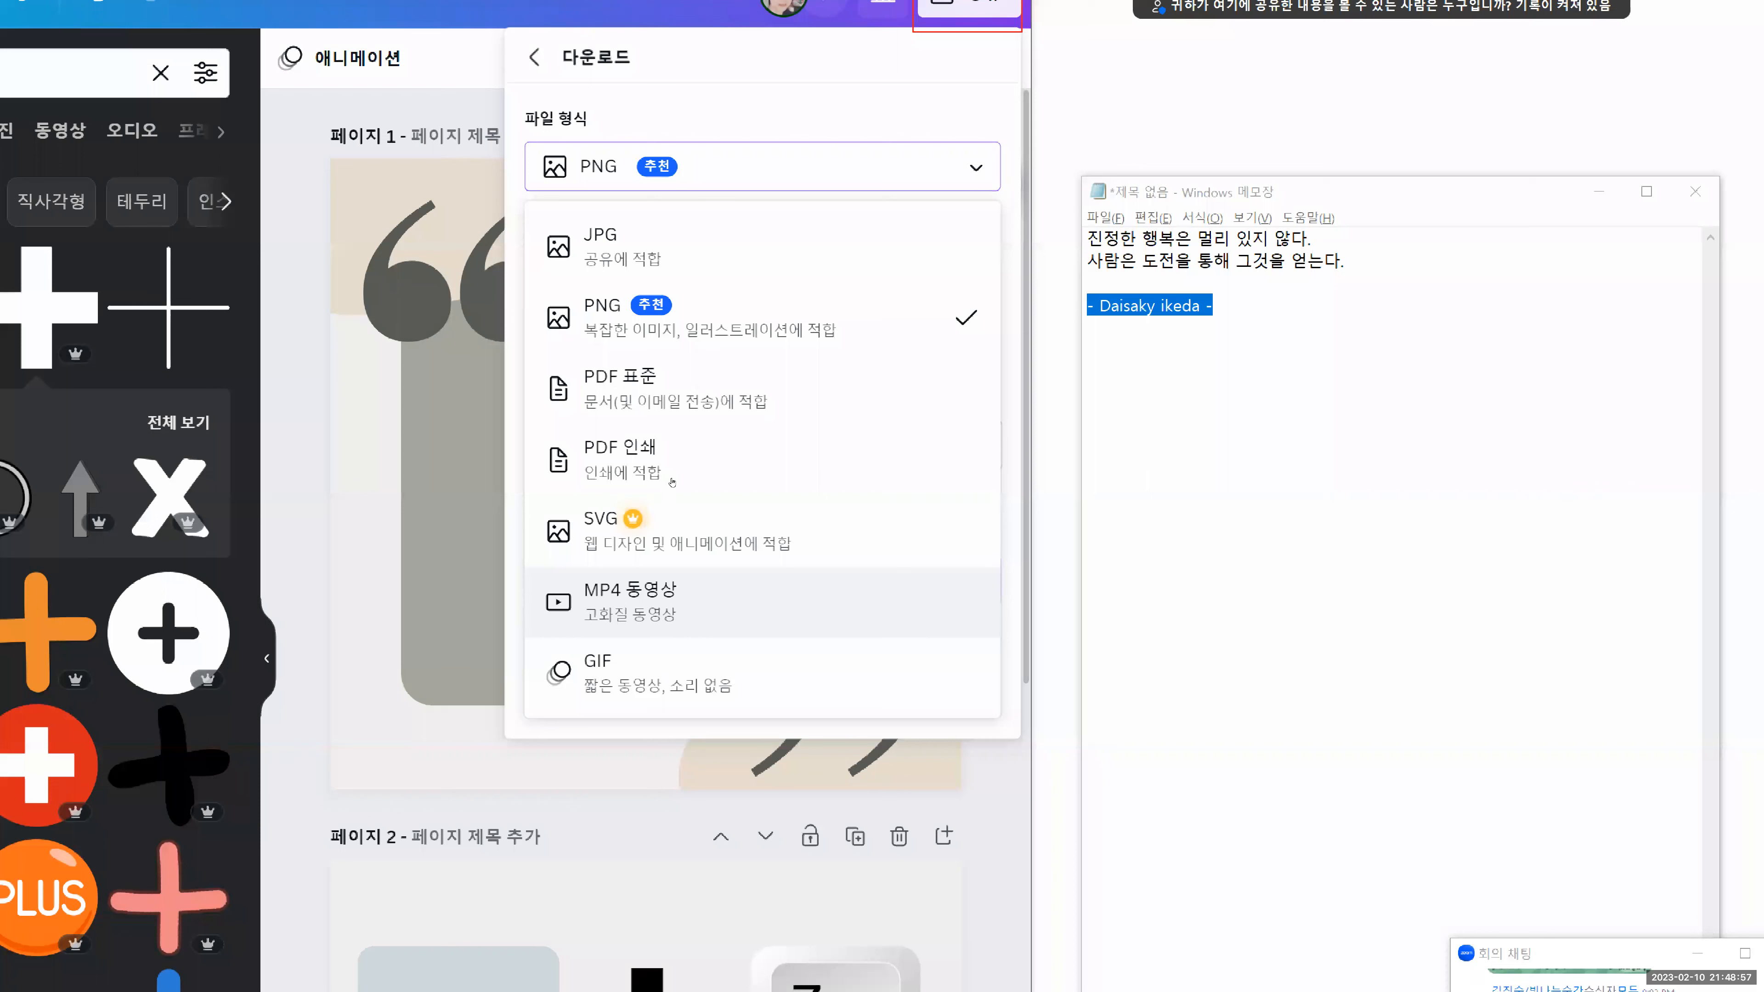
{"action": "left_click", "coordinate": [678, 314]}
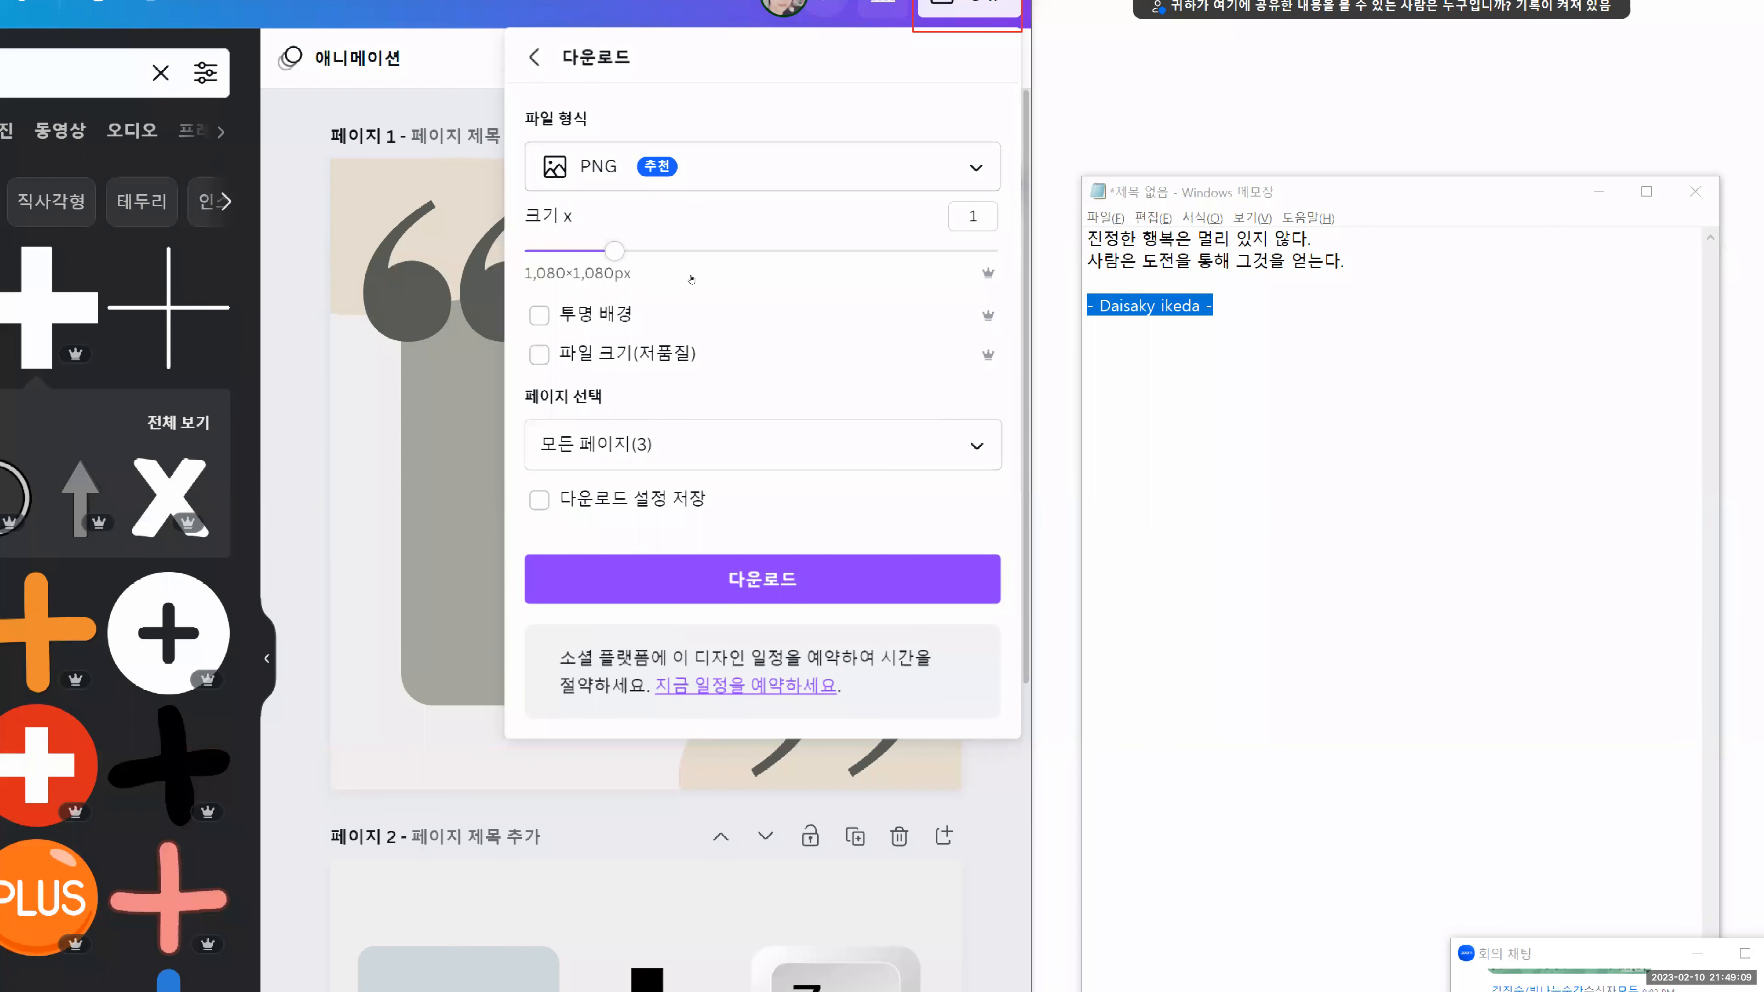
{"action": "left_click", "coordinate": [632, 324]}
Step: Limit the page selection to page 1 only and download it as a PNG
{"action": "left_click", "coordinate": [977, 446]}
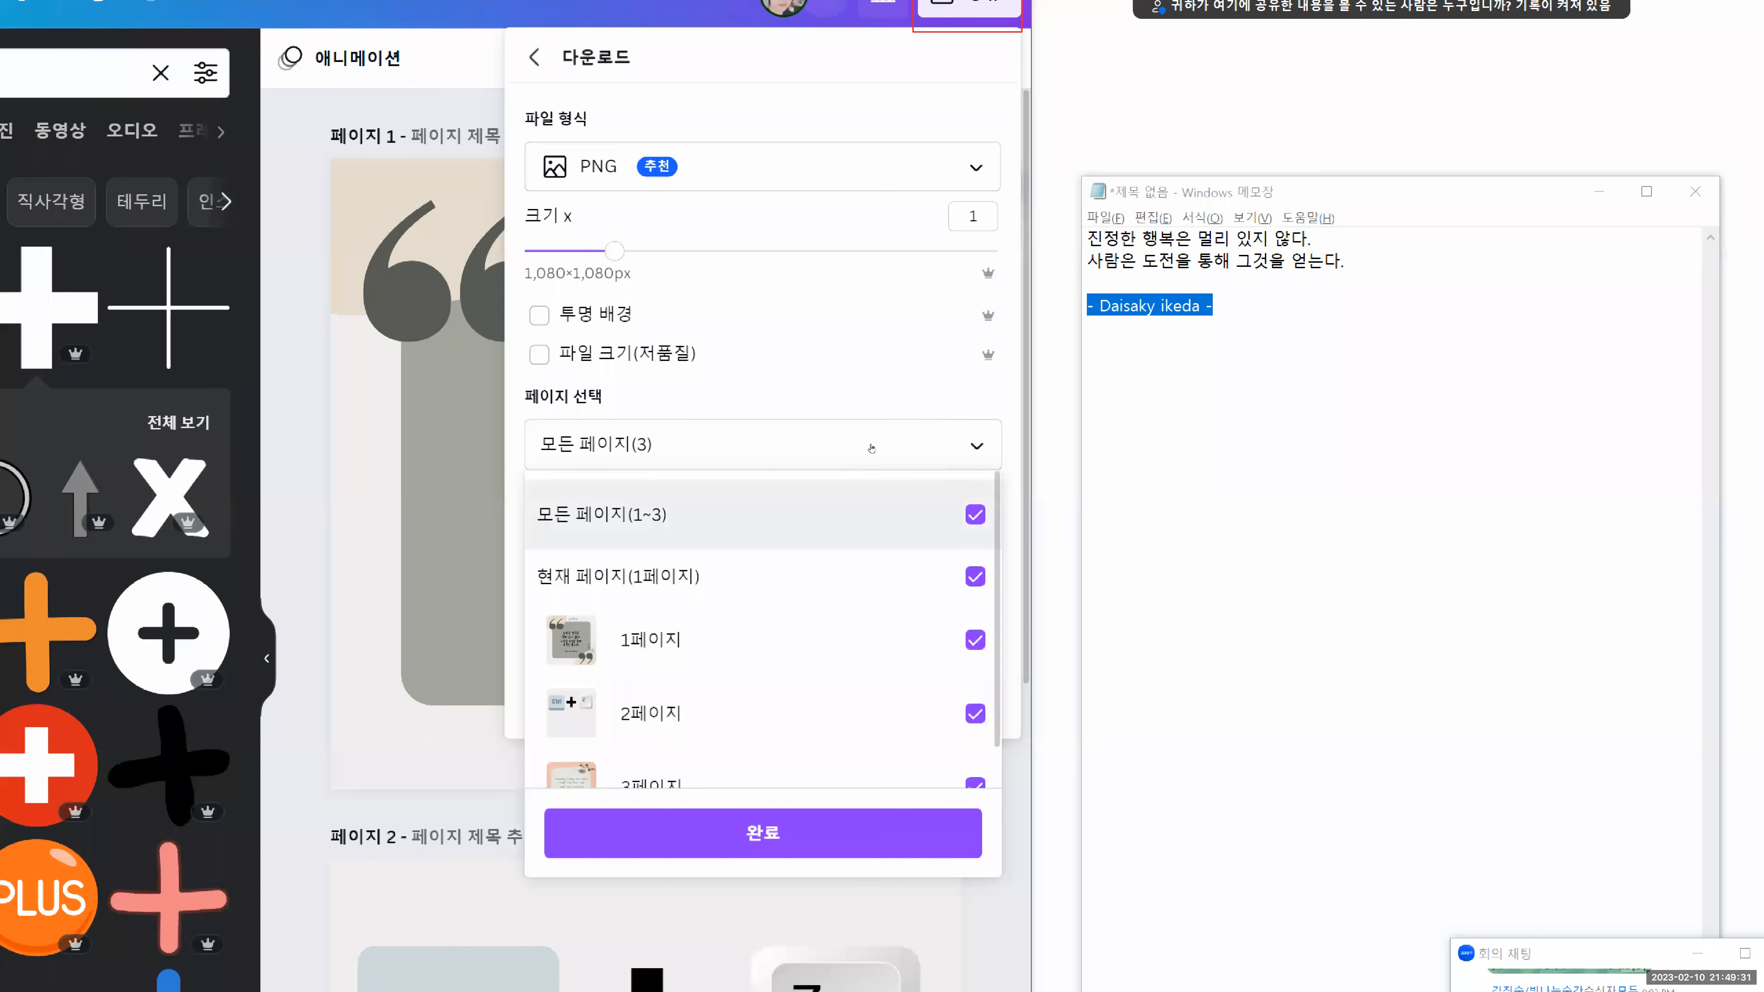
{"action": "left_click", "coordinate": [869, 466]}
{"action": "key", "text": "Down"}
{"action": "key", "text": "Down"}
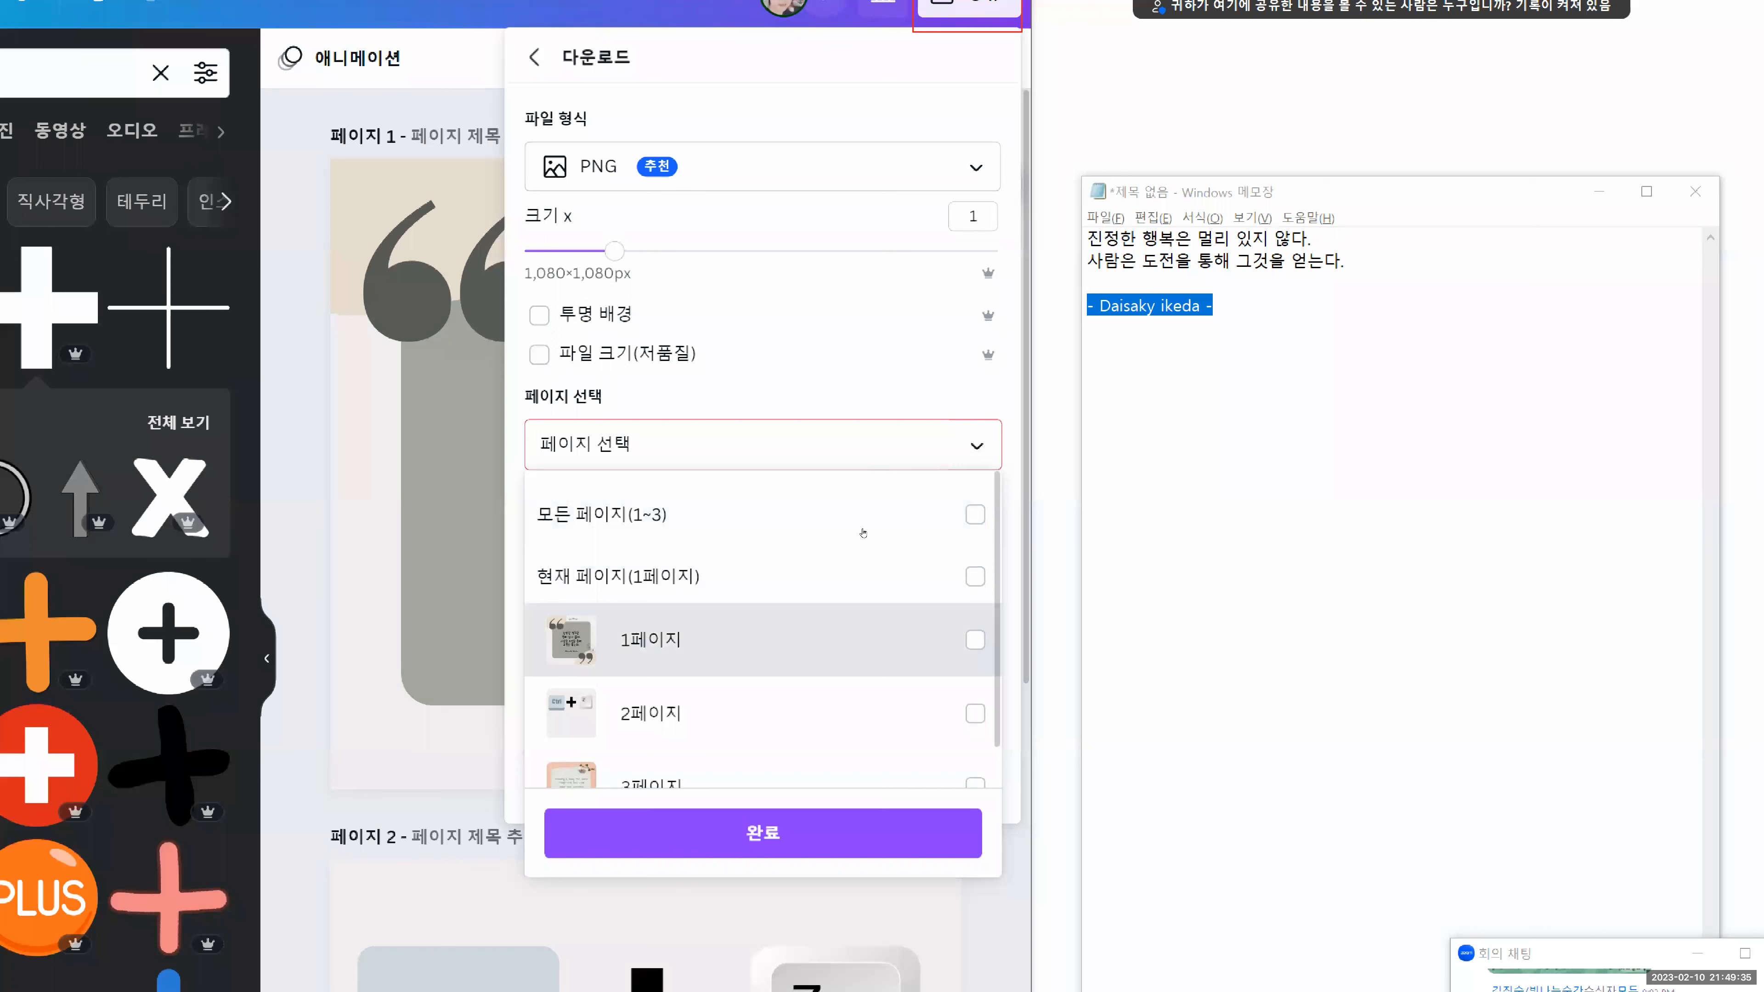
{"action": "key", "text": "Return"}
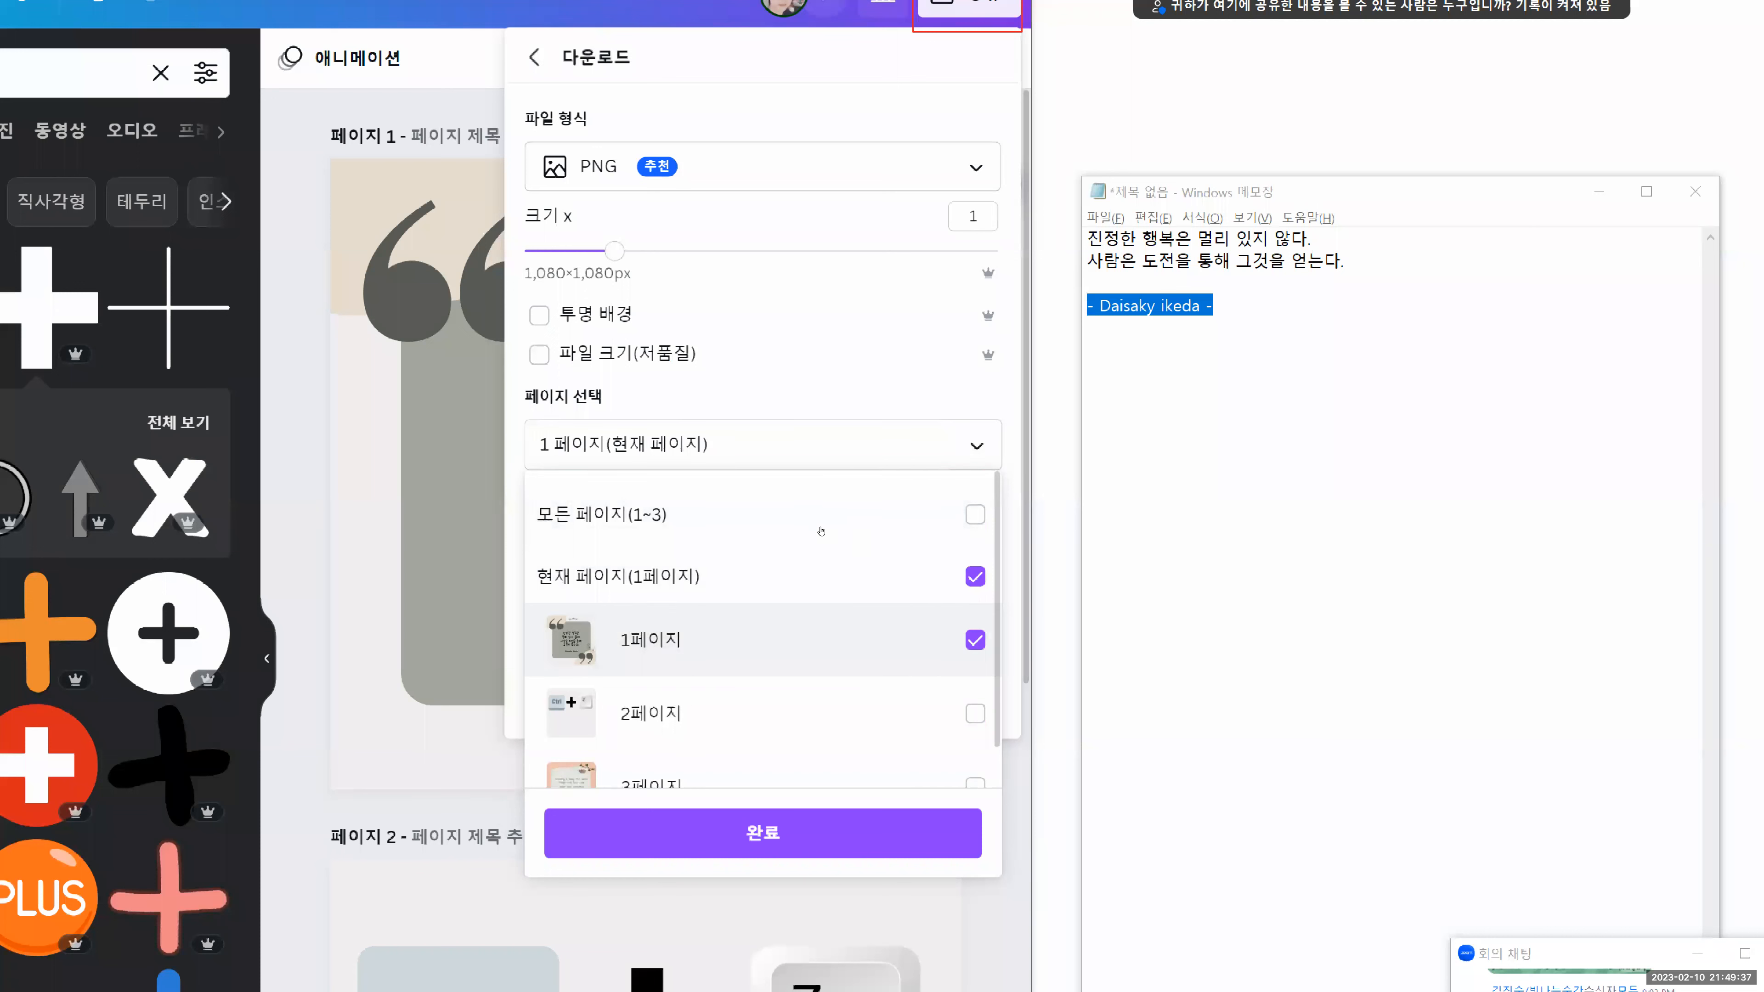
{"action": "key", "text": "Up"}
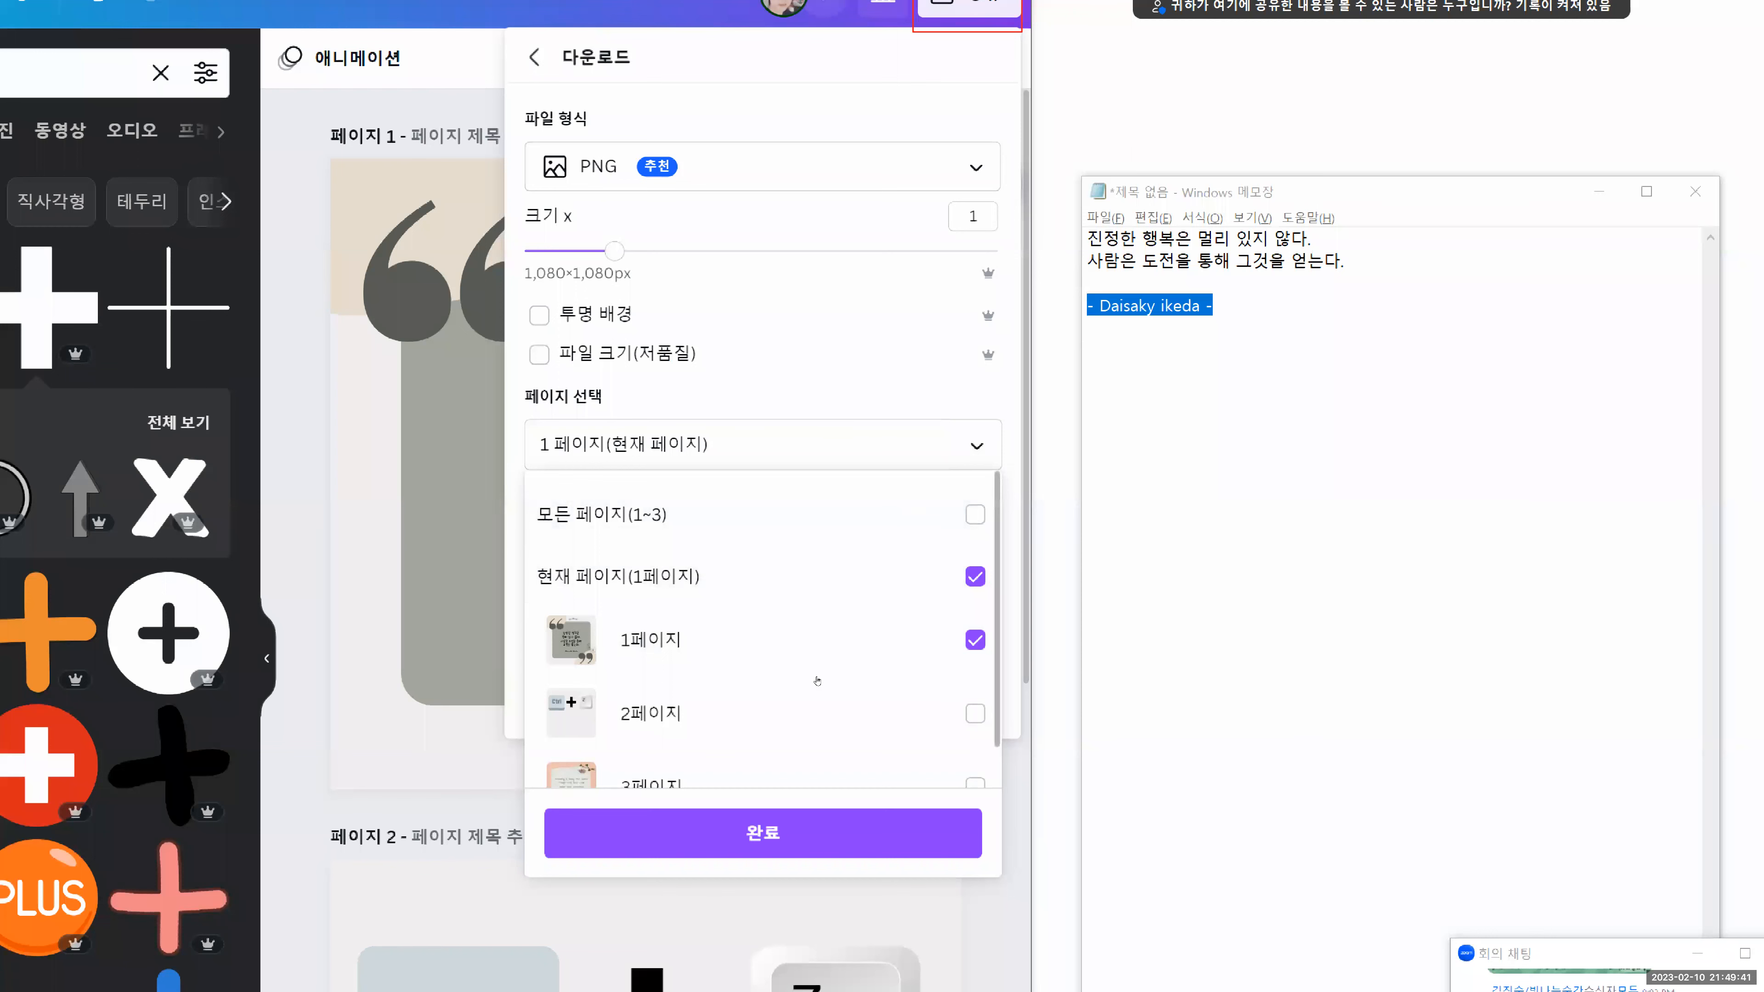
{"action": "key", "text": "Escape"}
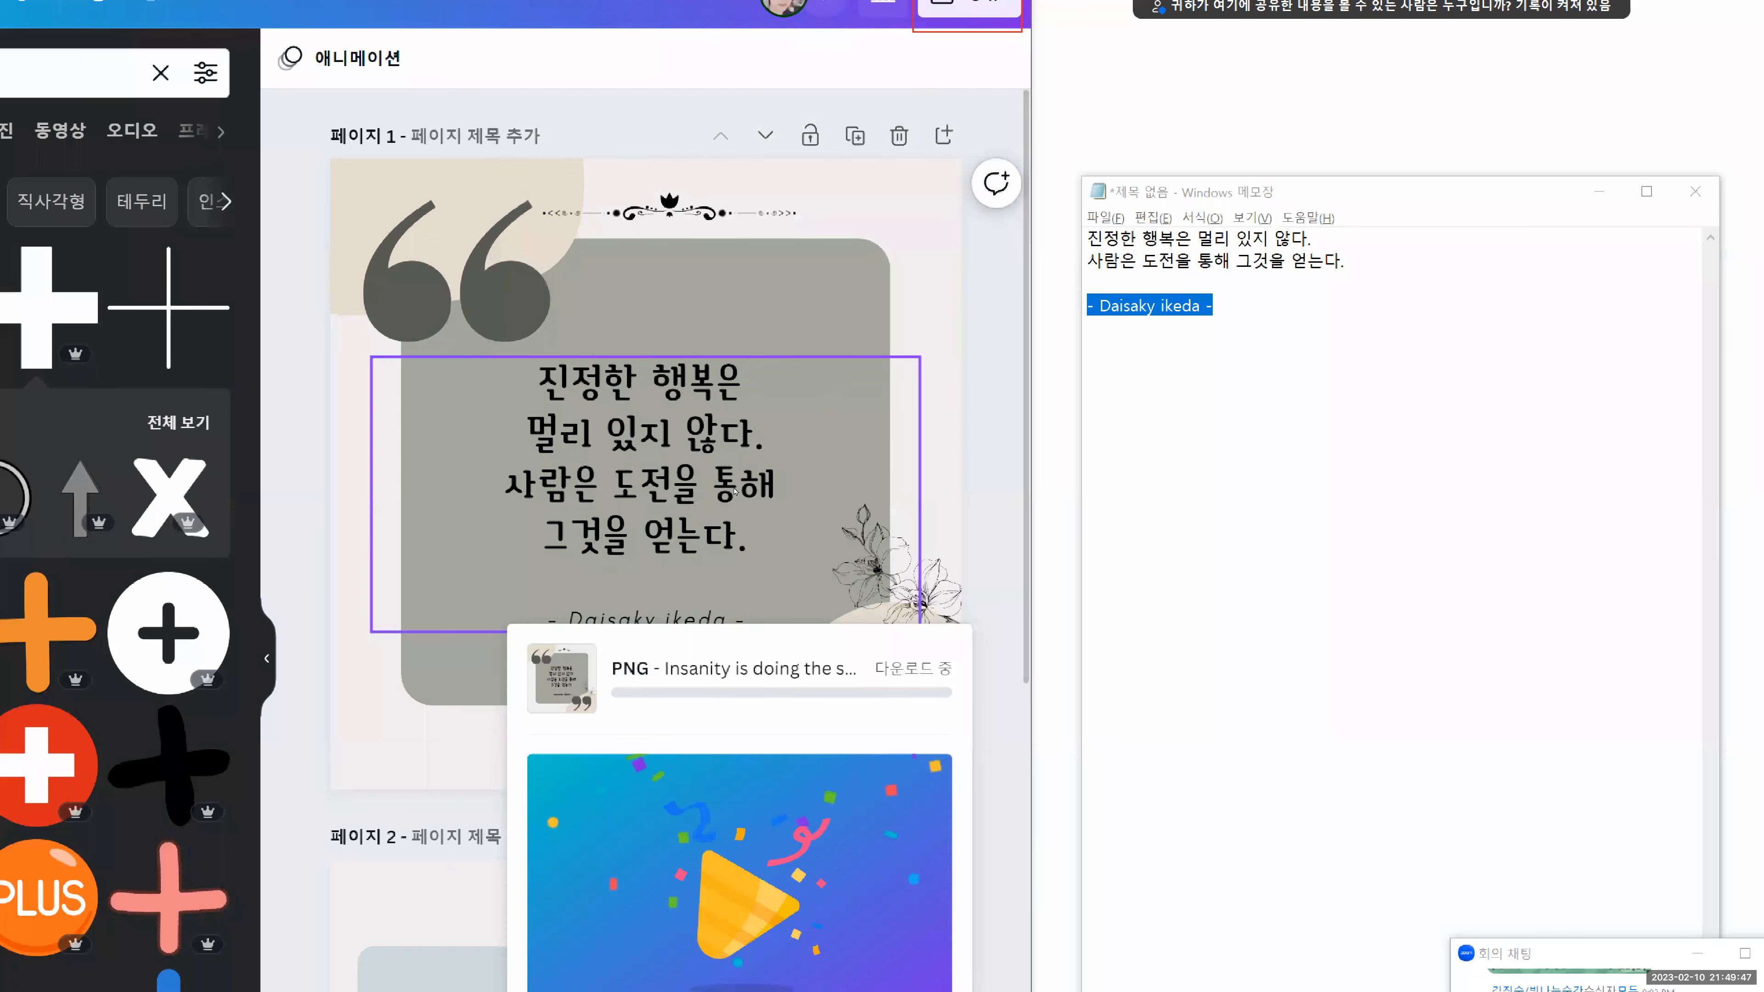
Step: Look for the newly downloaded quote image among today's files in the Downloads folder, and put the folder window away
{"action": "key", "text": "super+minus"}
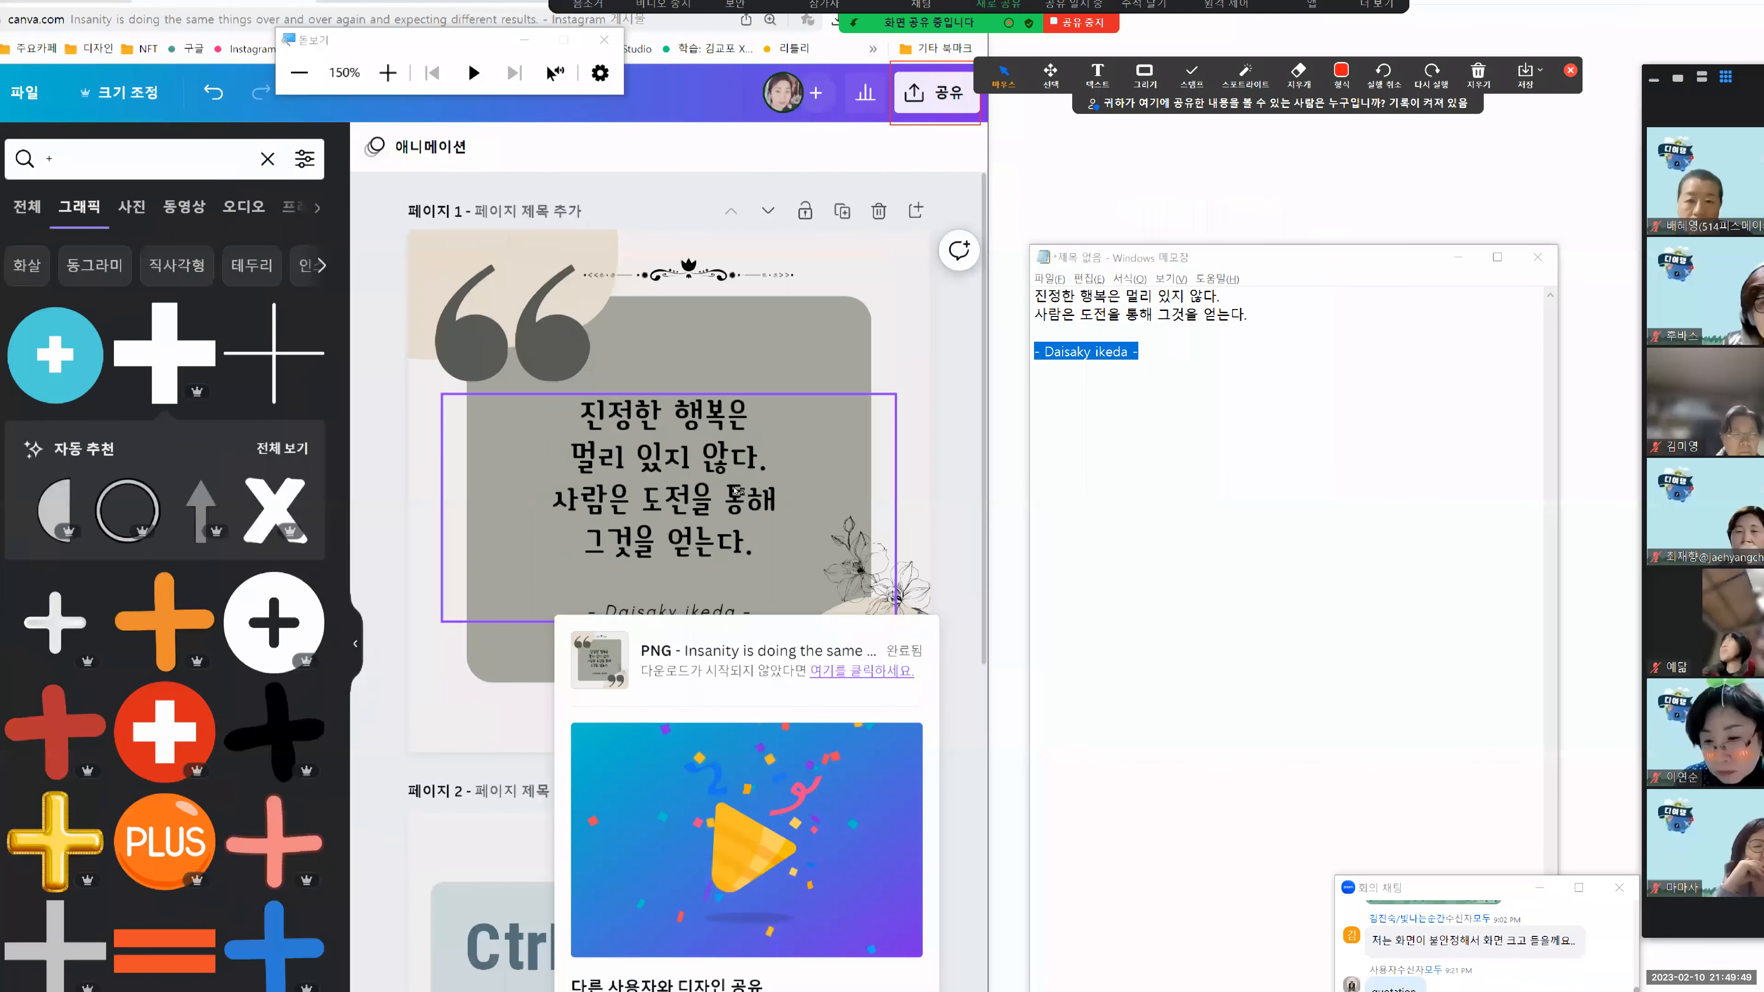
{"action": "key", "text": "super+minus"}
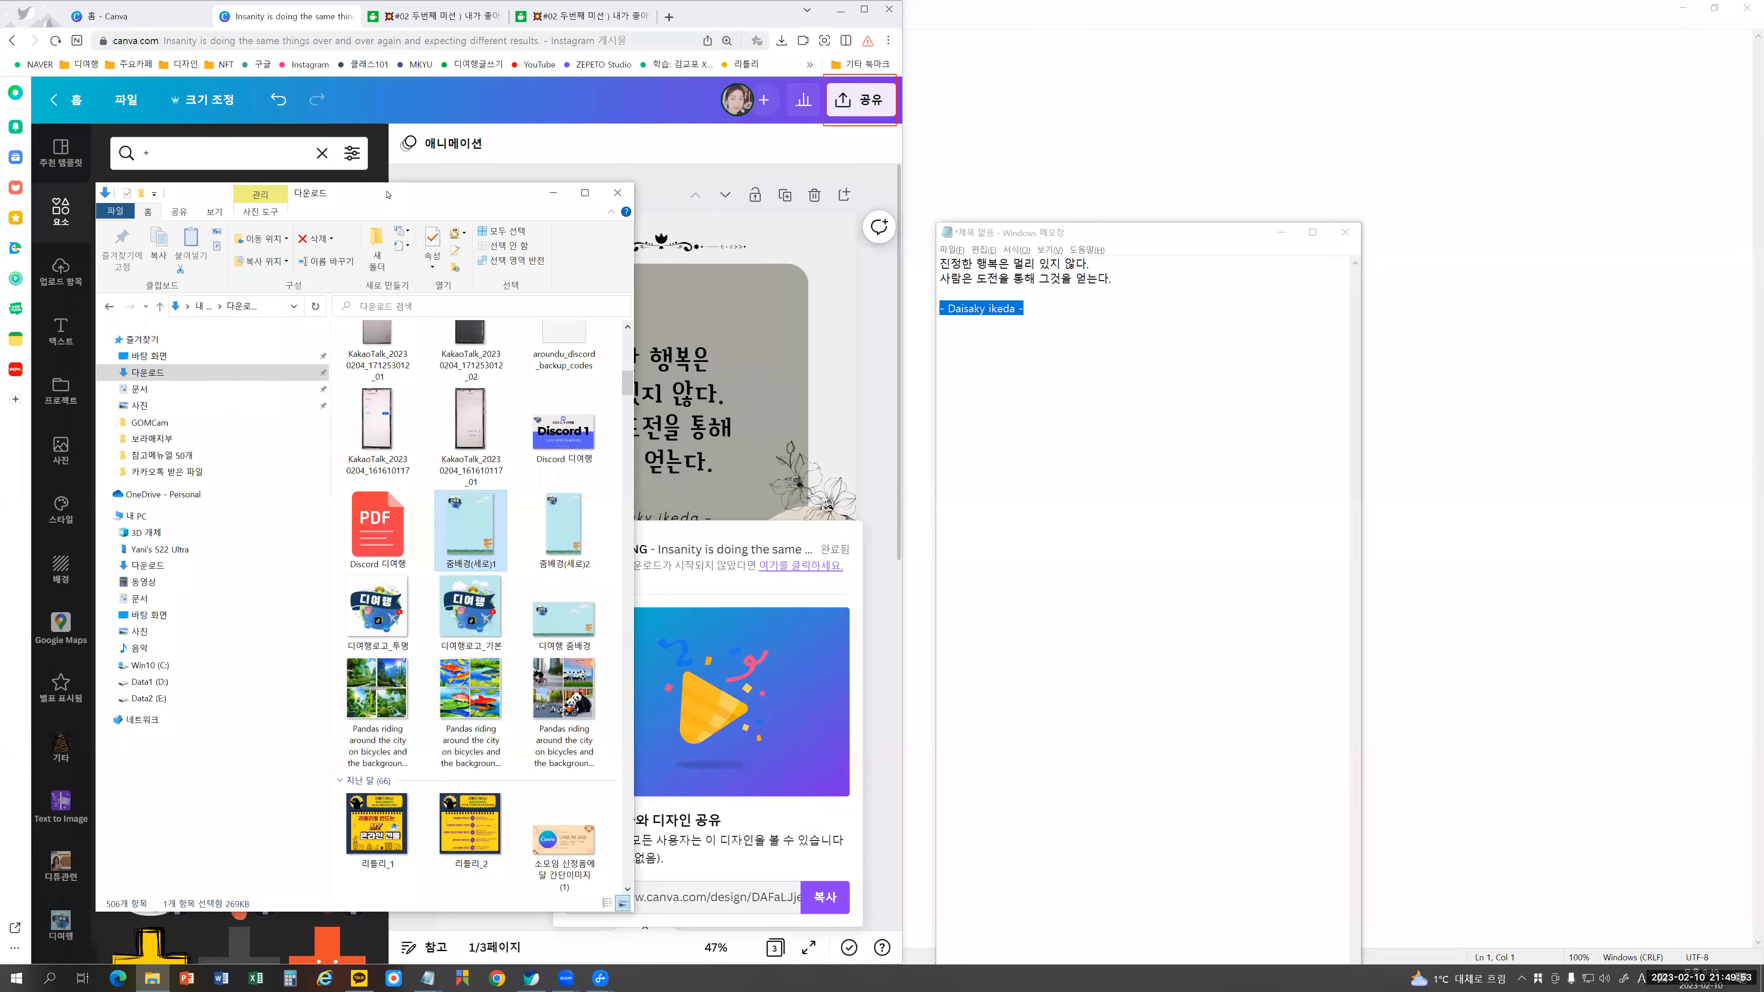
{"action": "left_click_drag", "start_coordinate": [387, 195], "coordinate": [393, 167]}
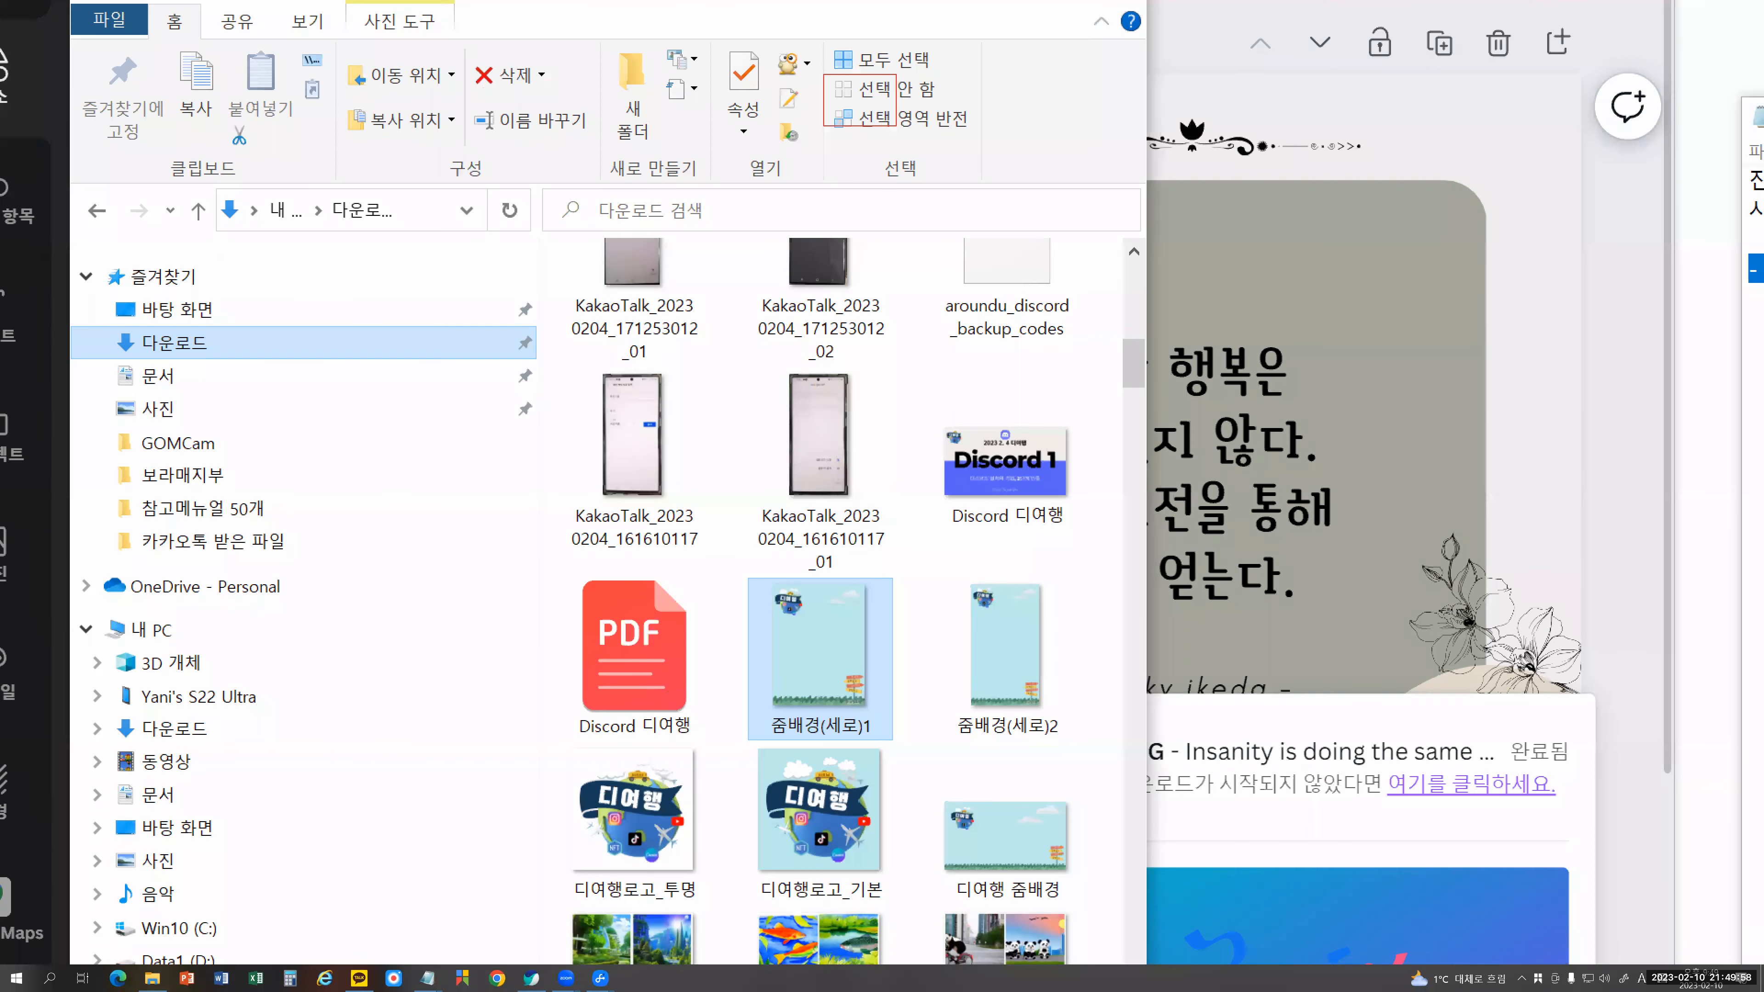
{"action": "mouse_move", "coordinate": [245, 356]}
{"action": "left_mouse_down"}
{"action": "mouse_move", "coordinate": [92, 340]}
{"action": "mouse_move", "coordinate": [135, 313]}
{"action": "mouse_move", "coordinate": [191, 313]}
{"action": "mouse_move", "coordinate": [188, 359]}
{"action": "left_mouse_up"}
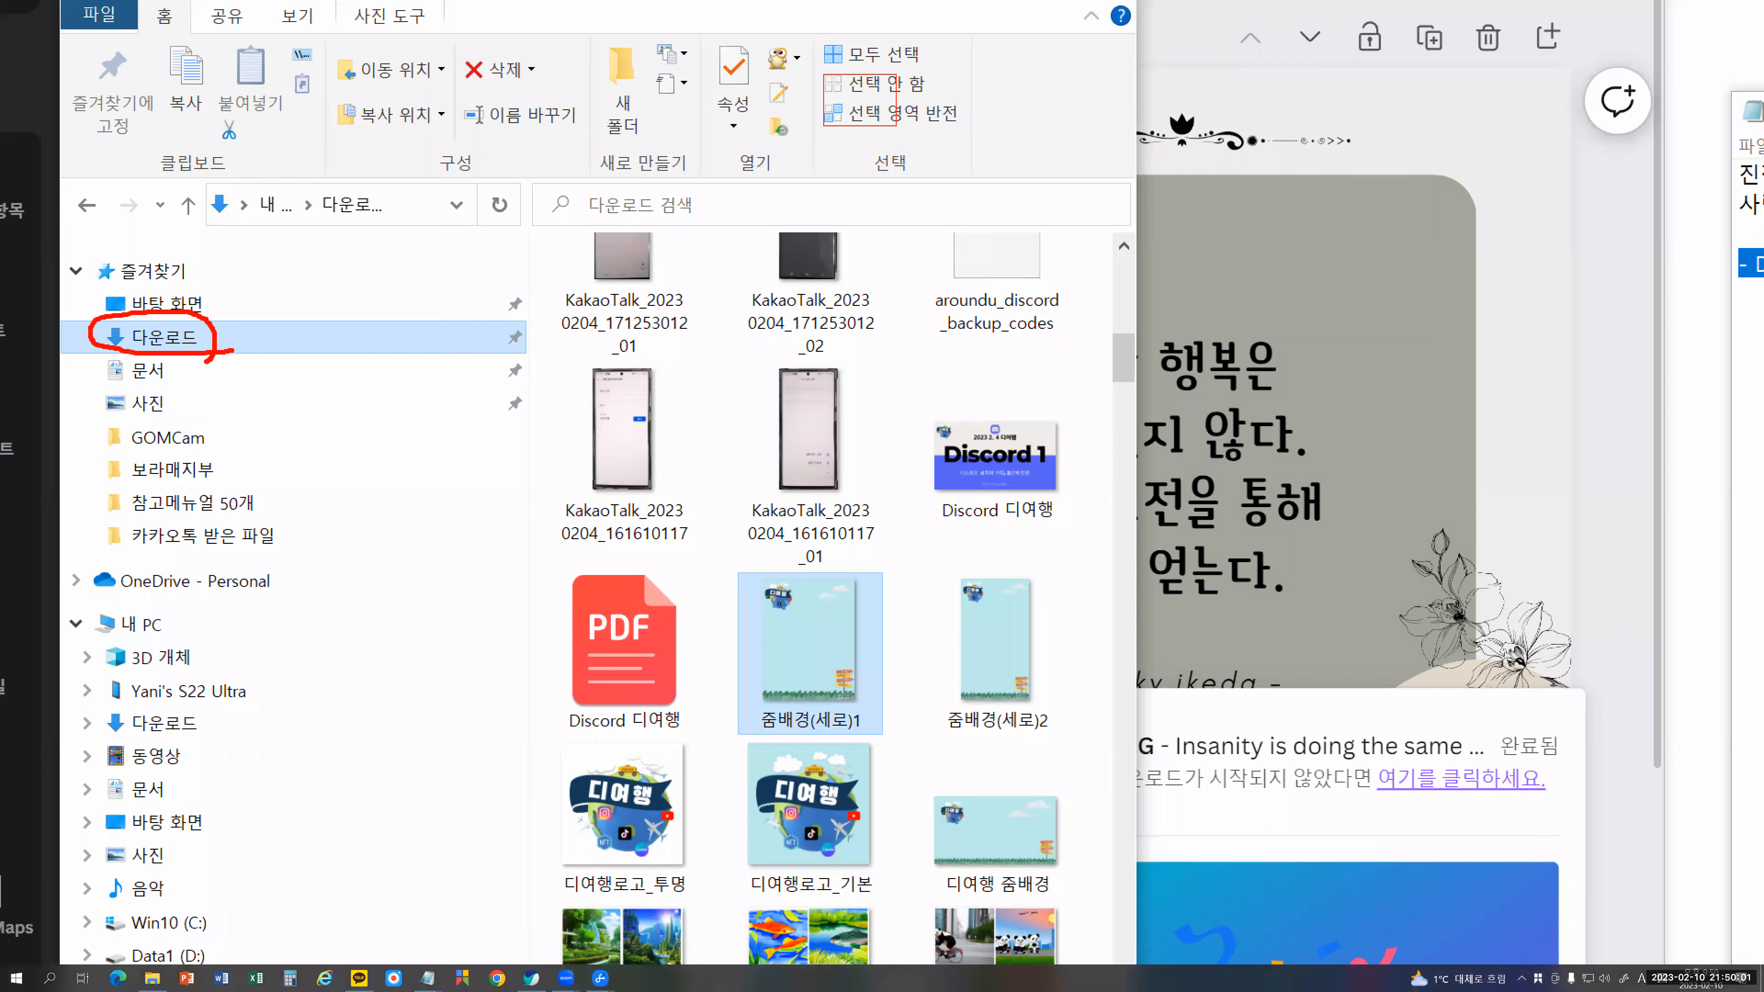
{"action": "key", "text": "Escape"}
{"action": "scroll", "coordinate": [355, 400], "scroll_direction": "up", "scroll_amount": 10}
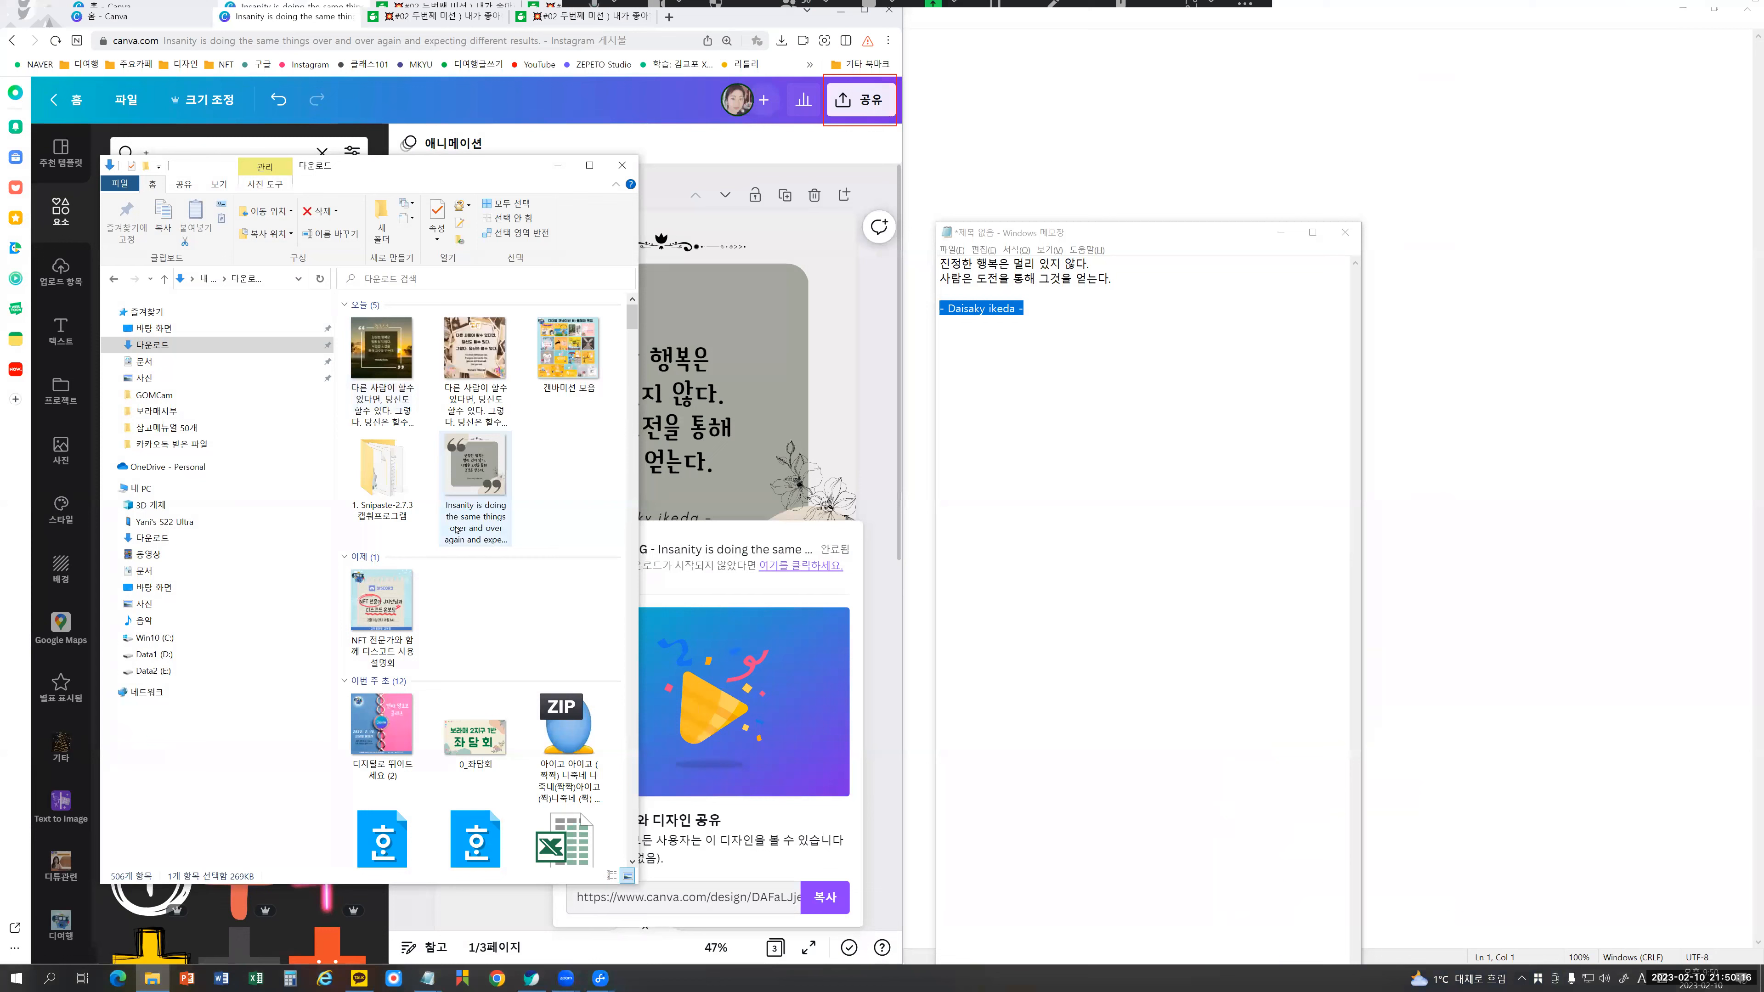
{"action": "left_click", "coordinate": [549, 132]}
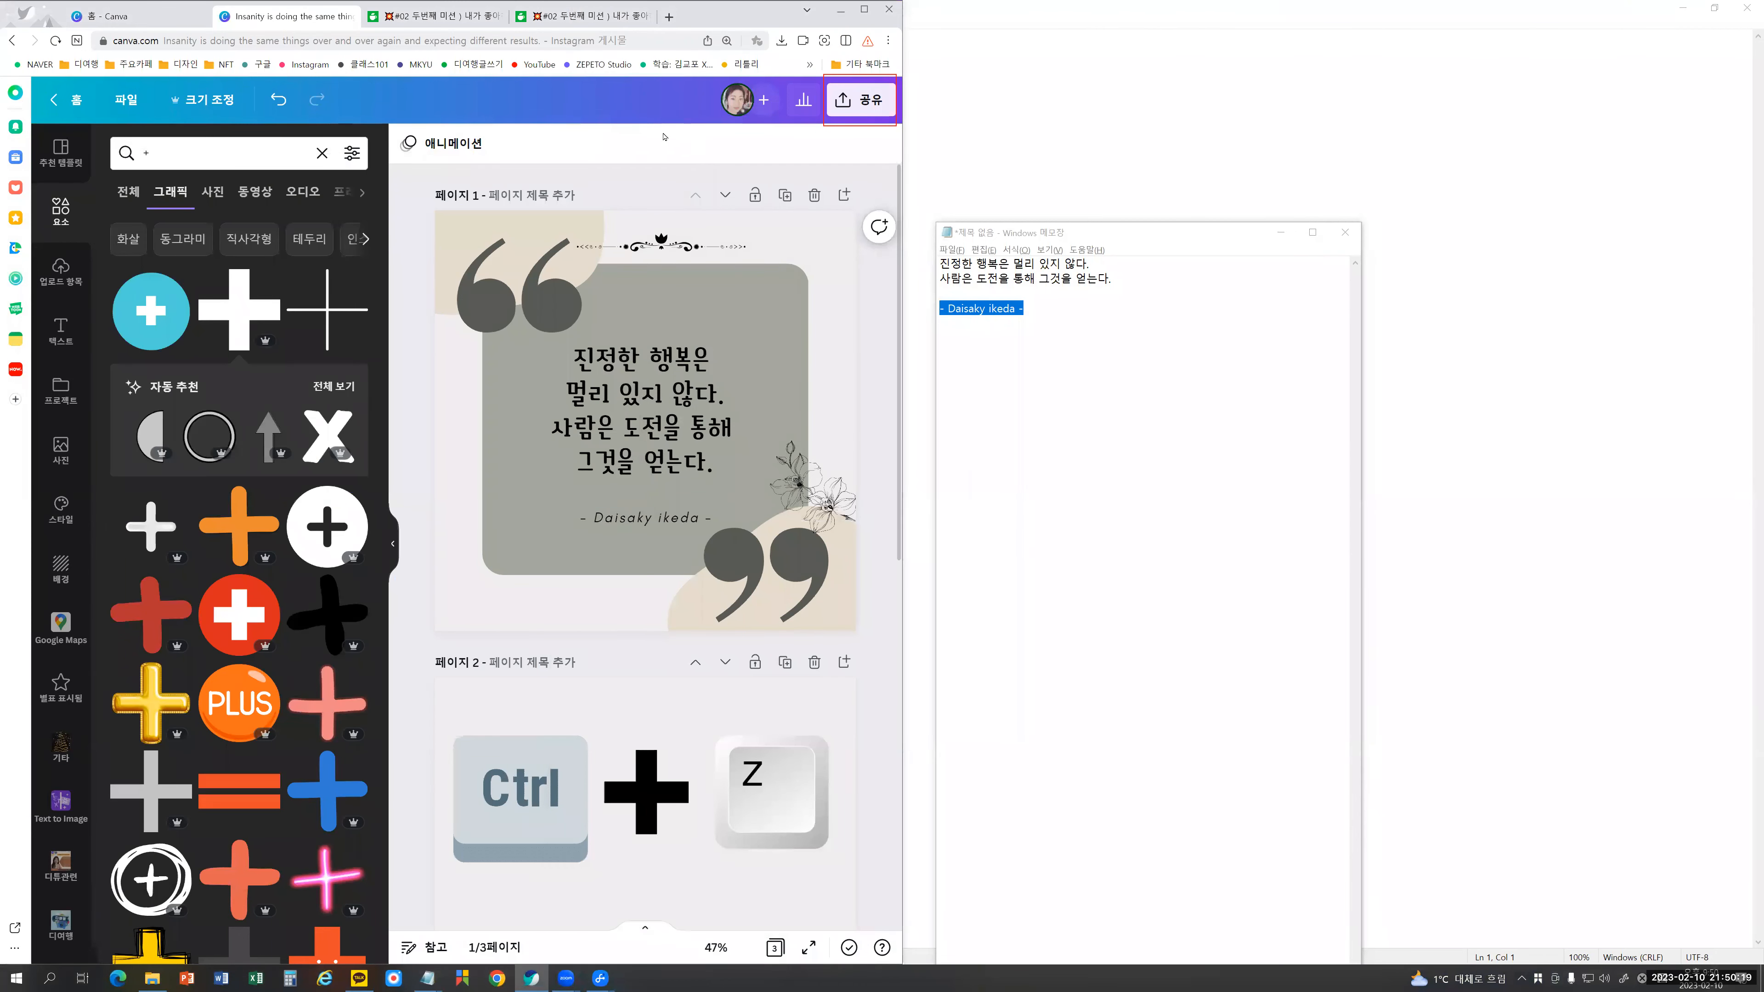
Step: Widen the browser window to reveal the design title, rename the design as 명언, and narrow the window again
{"action": "left_click_drag", "start_coordinate": [903, 417], "coordinate": [1283, 417]}
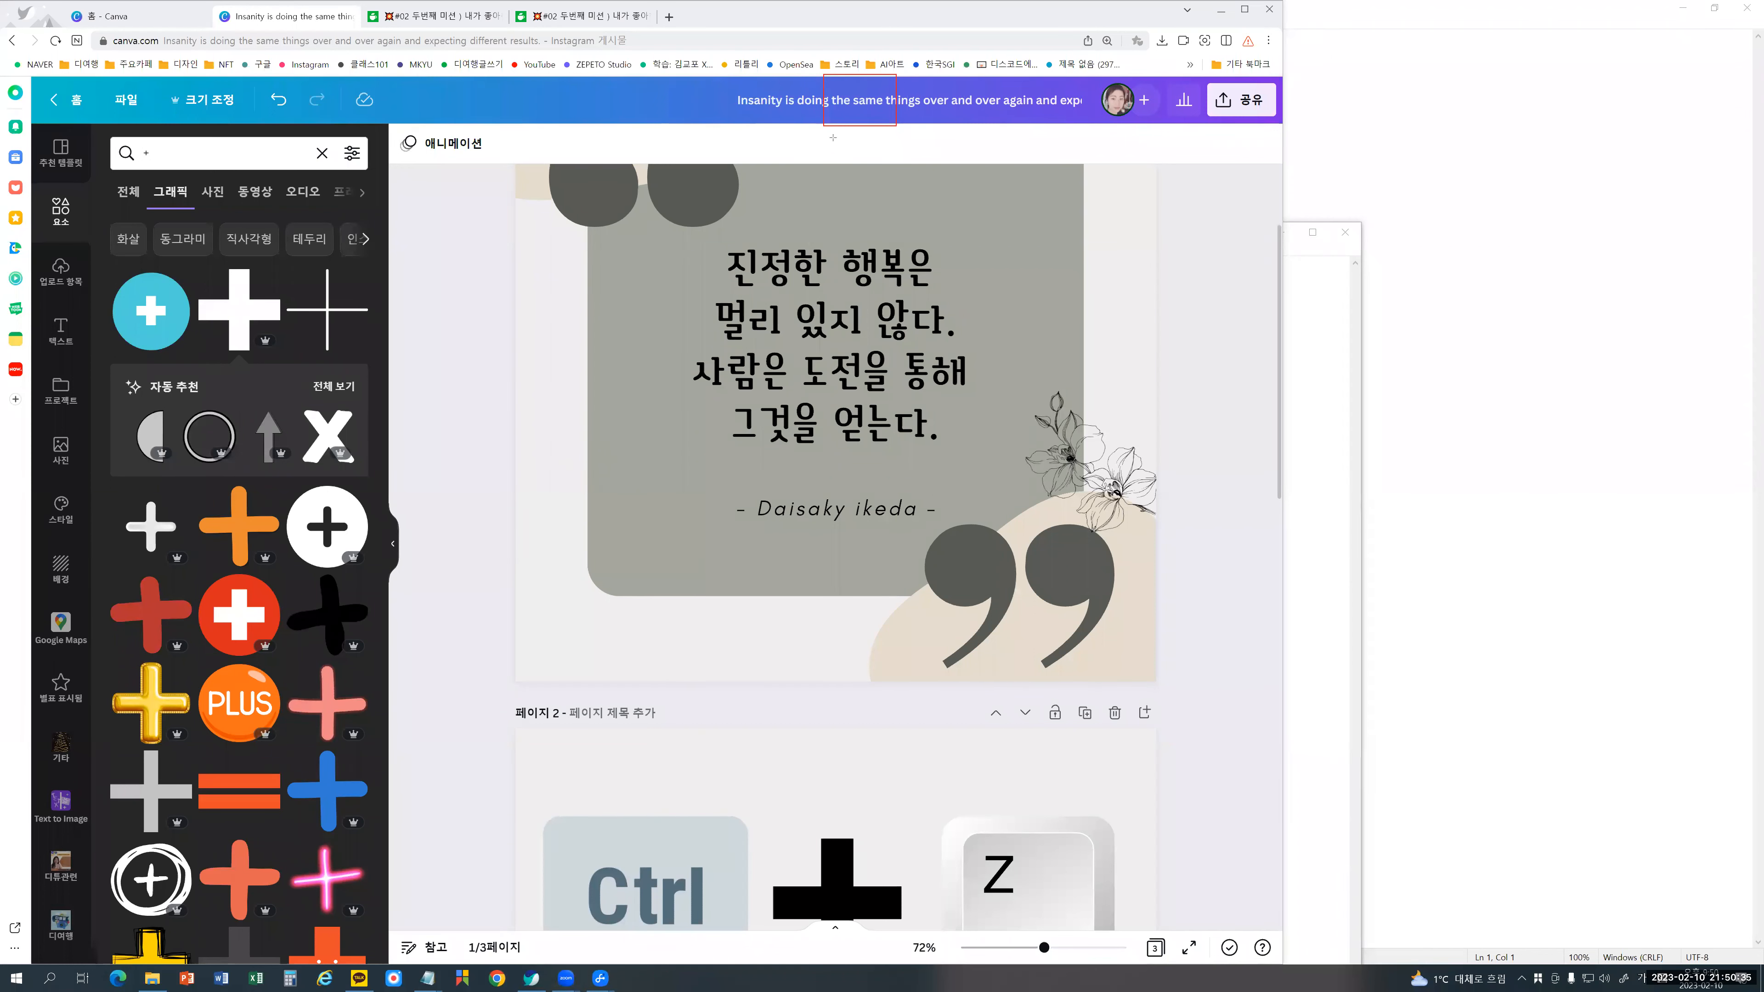
{"action": "mouse_move", "coordinate": [719, 78]}
{"action": "left_mouse_down"}
{"action": "mouse_move", "coordinate": [1036, 157]}
{"action": "mouse_move", "coordinate": [1092, 139]}
{"action": "left_mouse_up"}
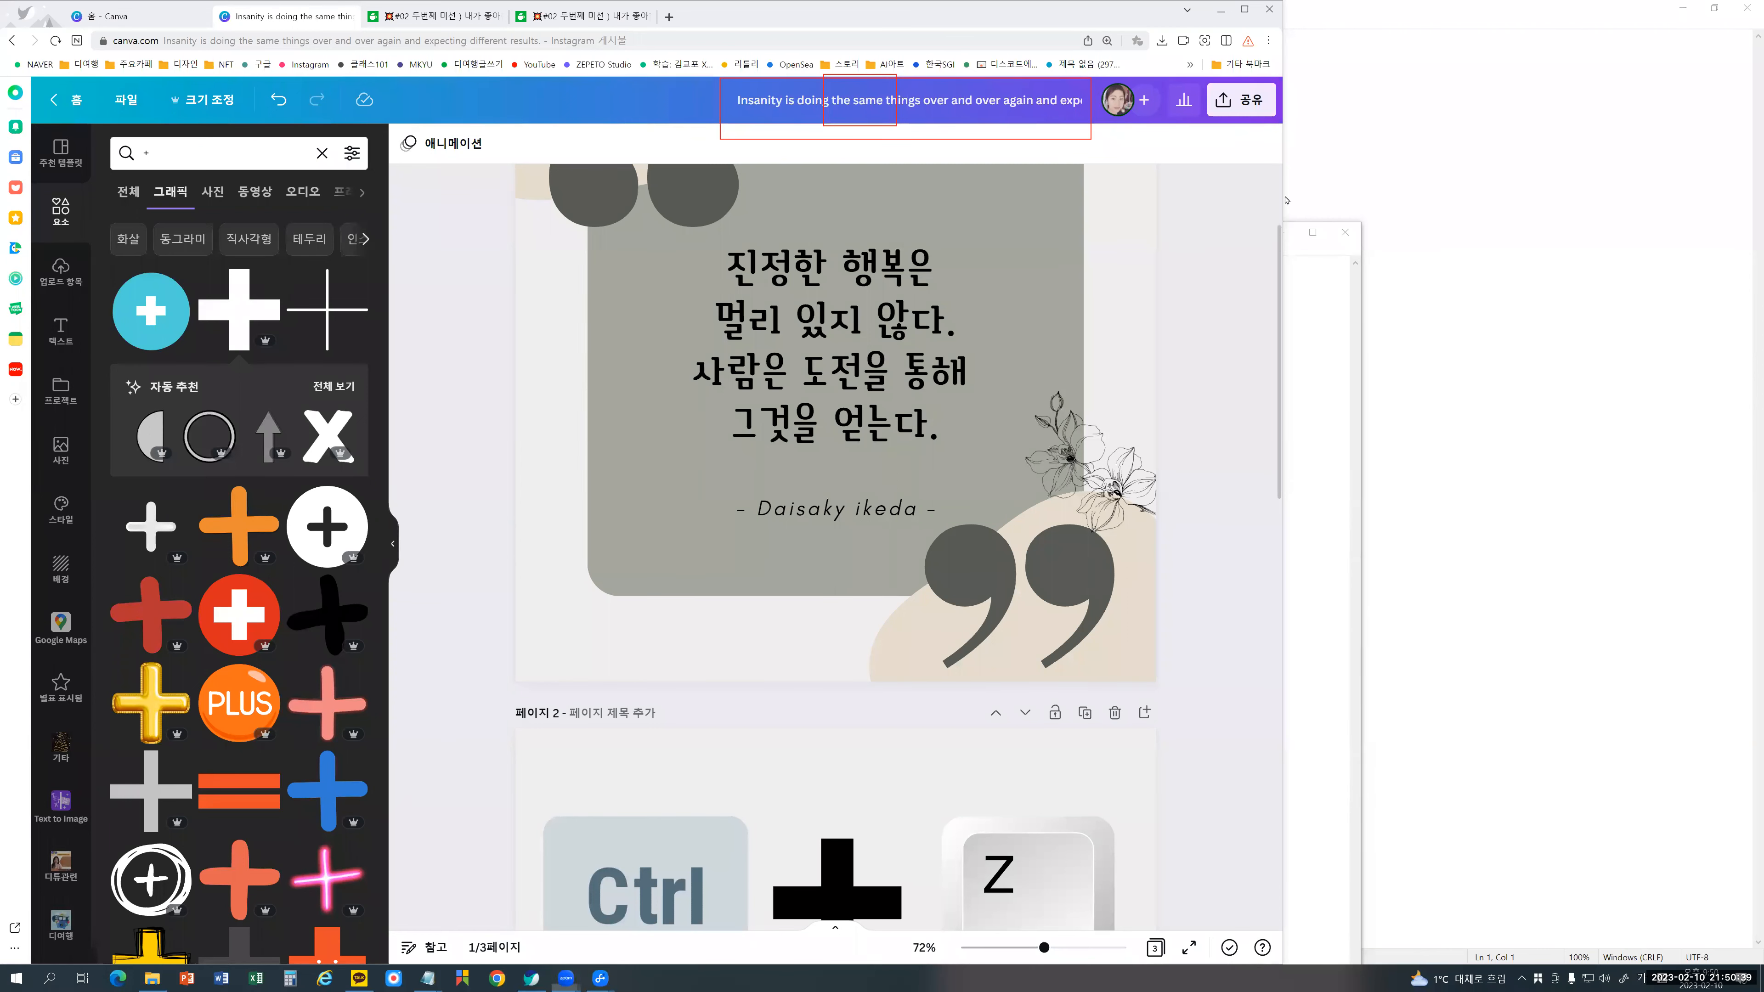
{"action": "left_click", "coordinate": [823, 101]}
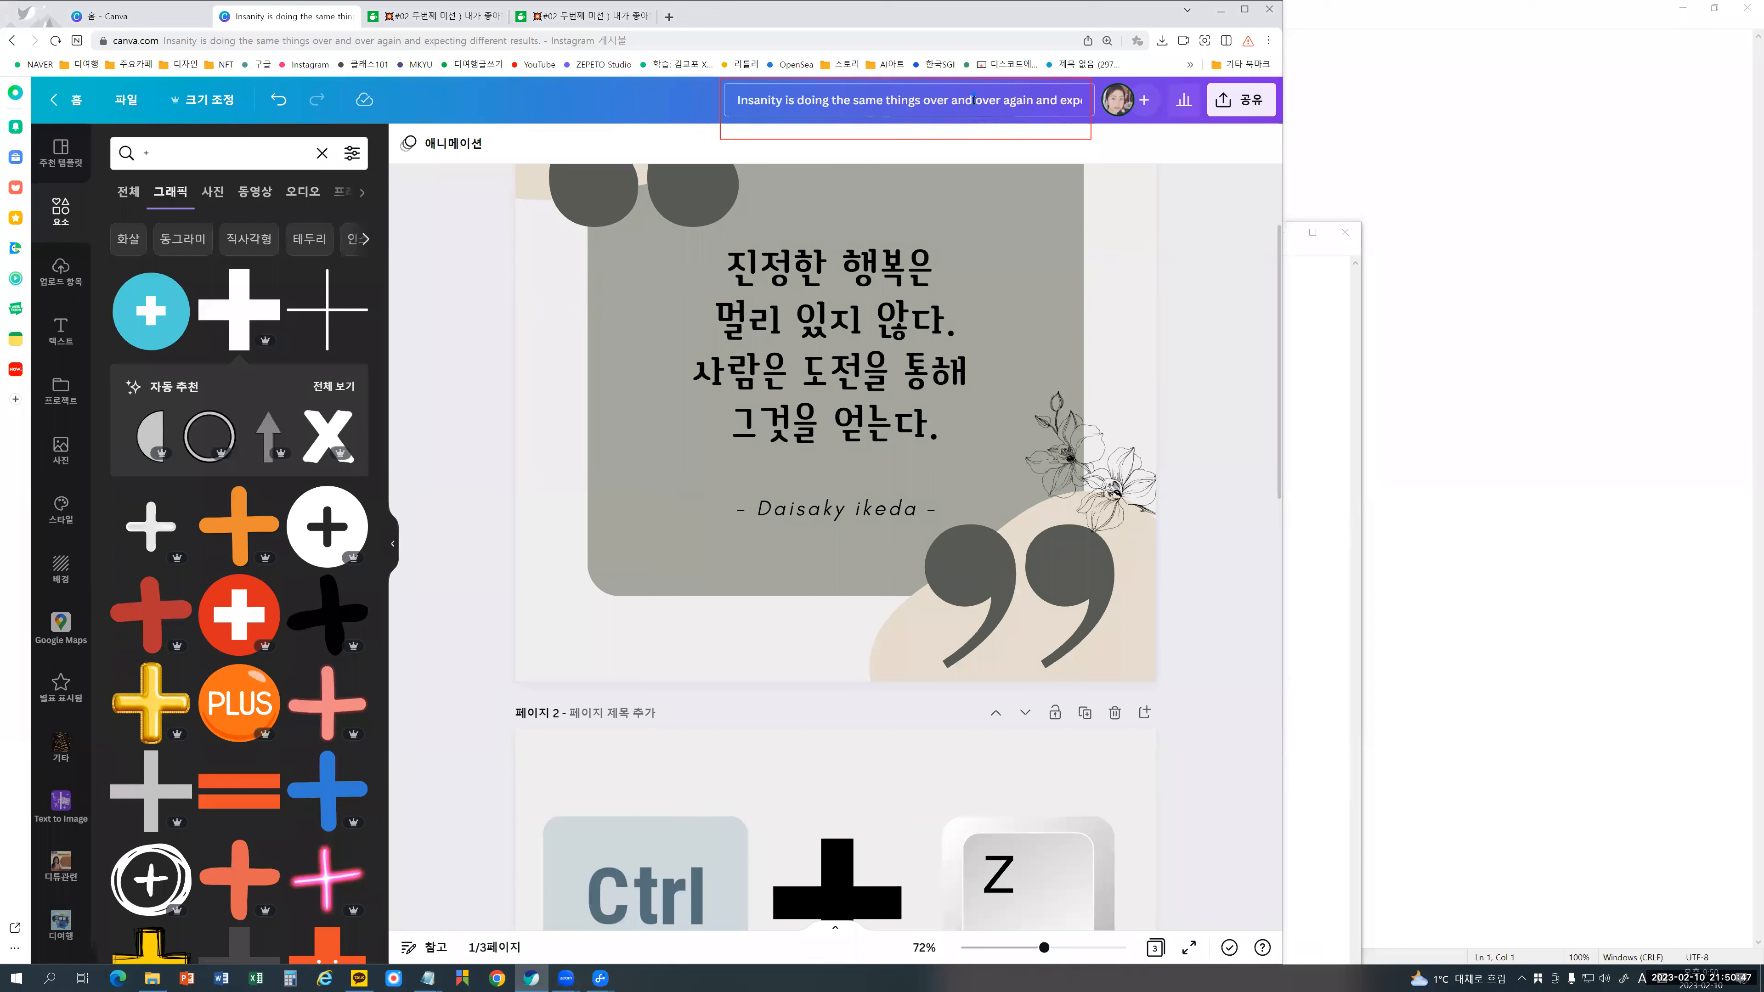
{"action": "key", "text": "BackSpace"}
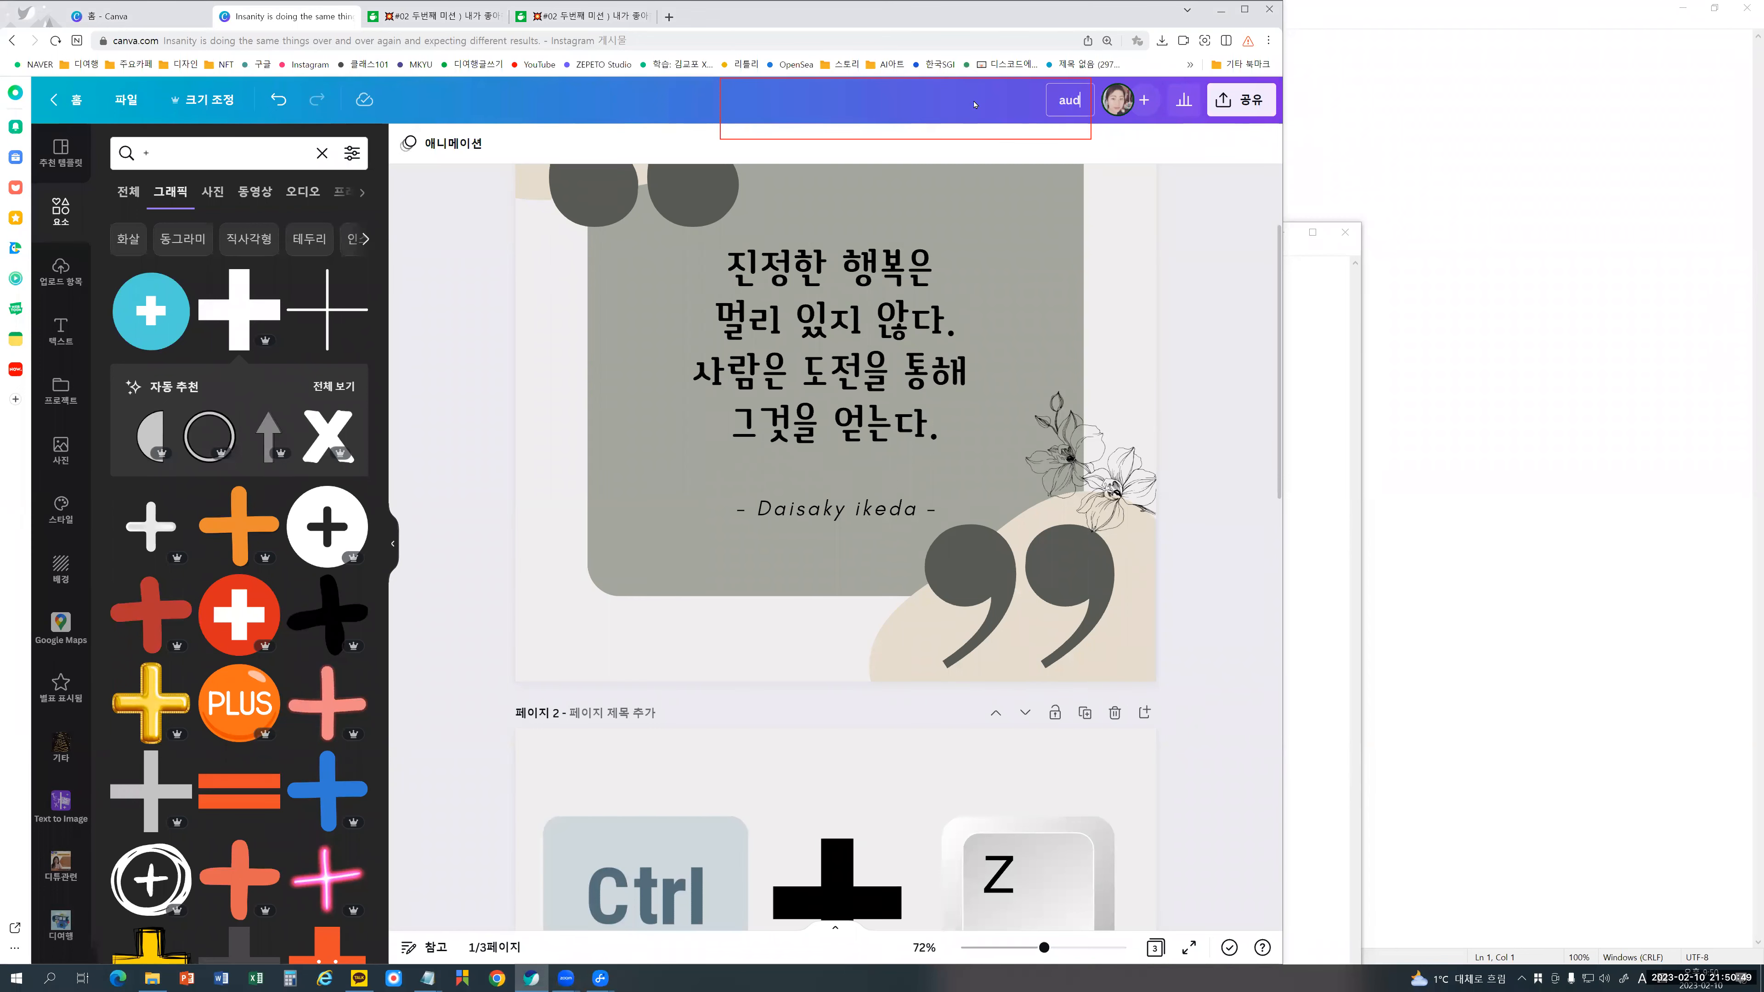
{"action": "type", "text": "명언"}
{"action": "key", "text": "Return"}
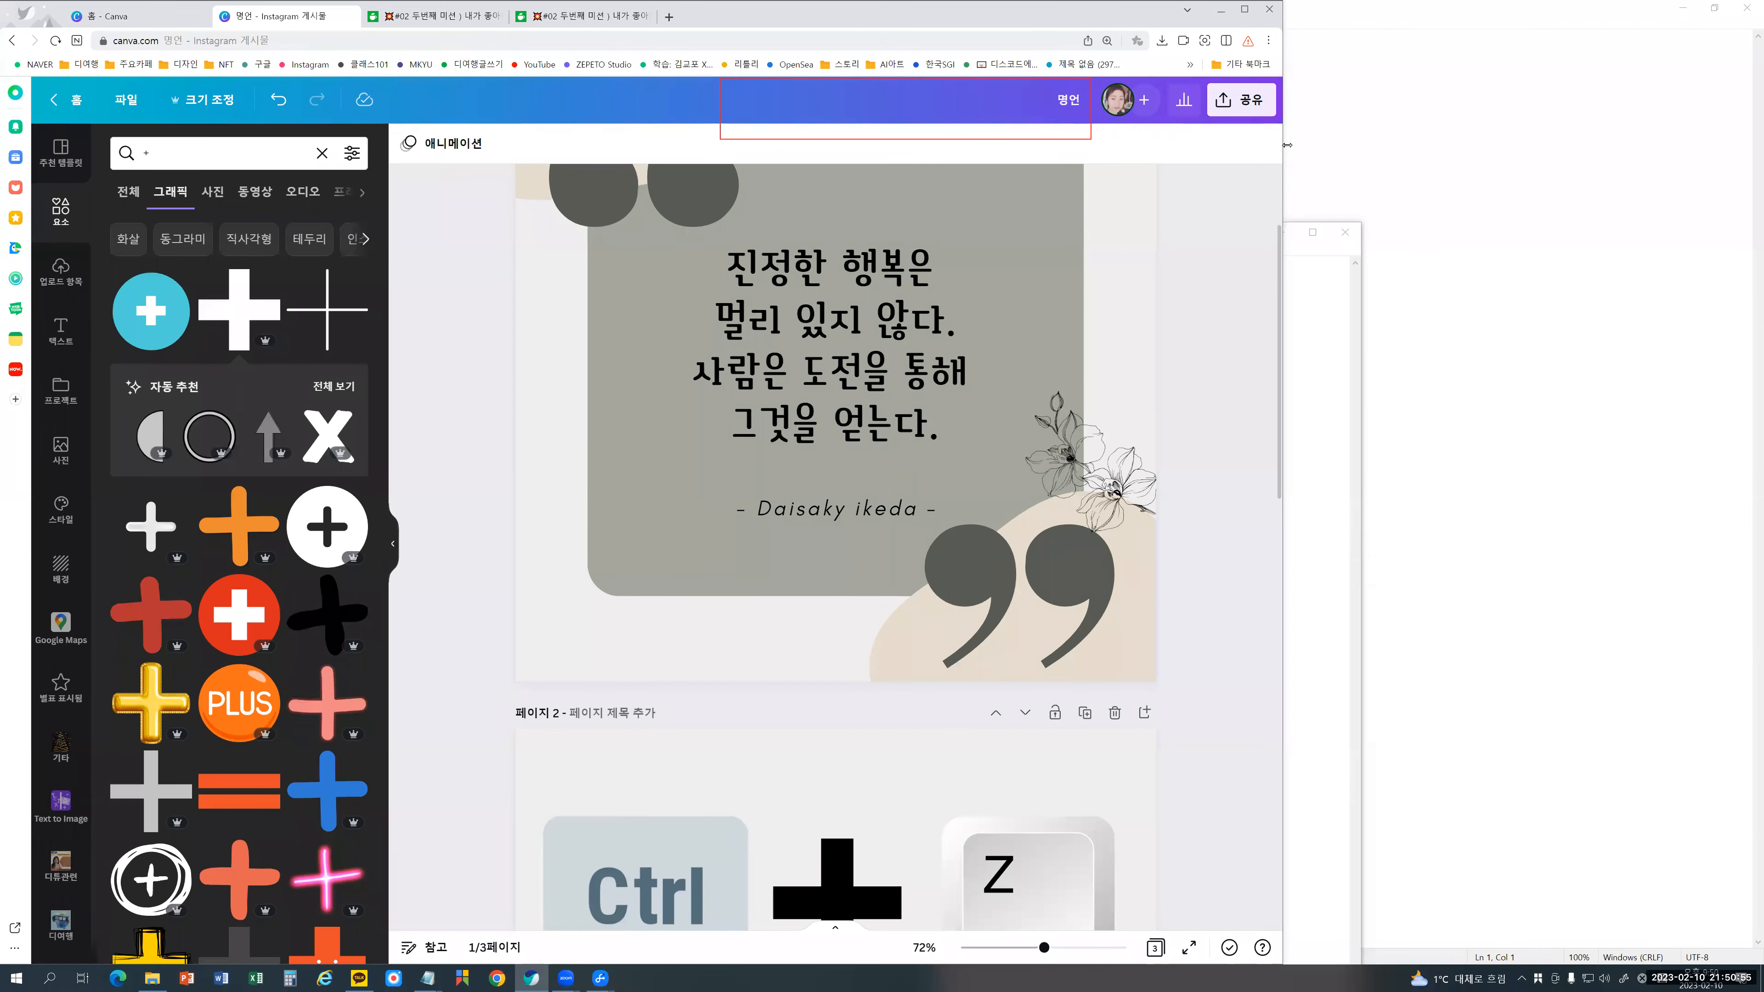
{"action": "left_click_drag", "start_coordinate": [1287, 145], "coordinate": [970, 148]}
{"action": "left_click_drag", "start_coordinate": [969, 148], "coordinate": [1108, 167]}
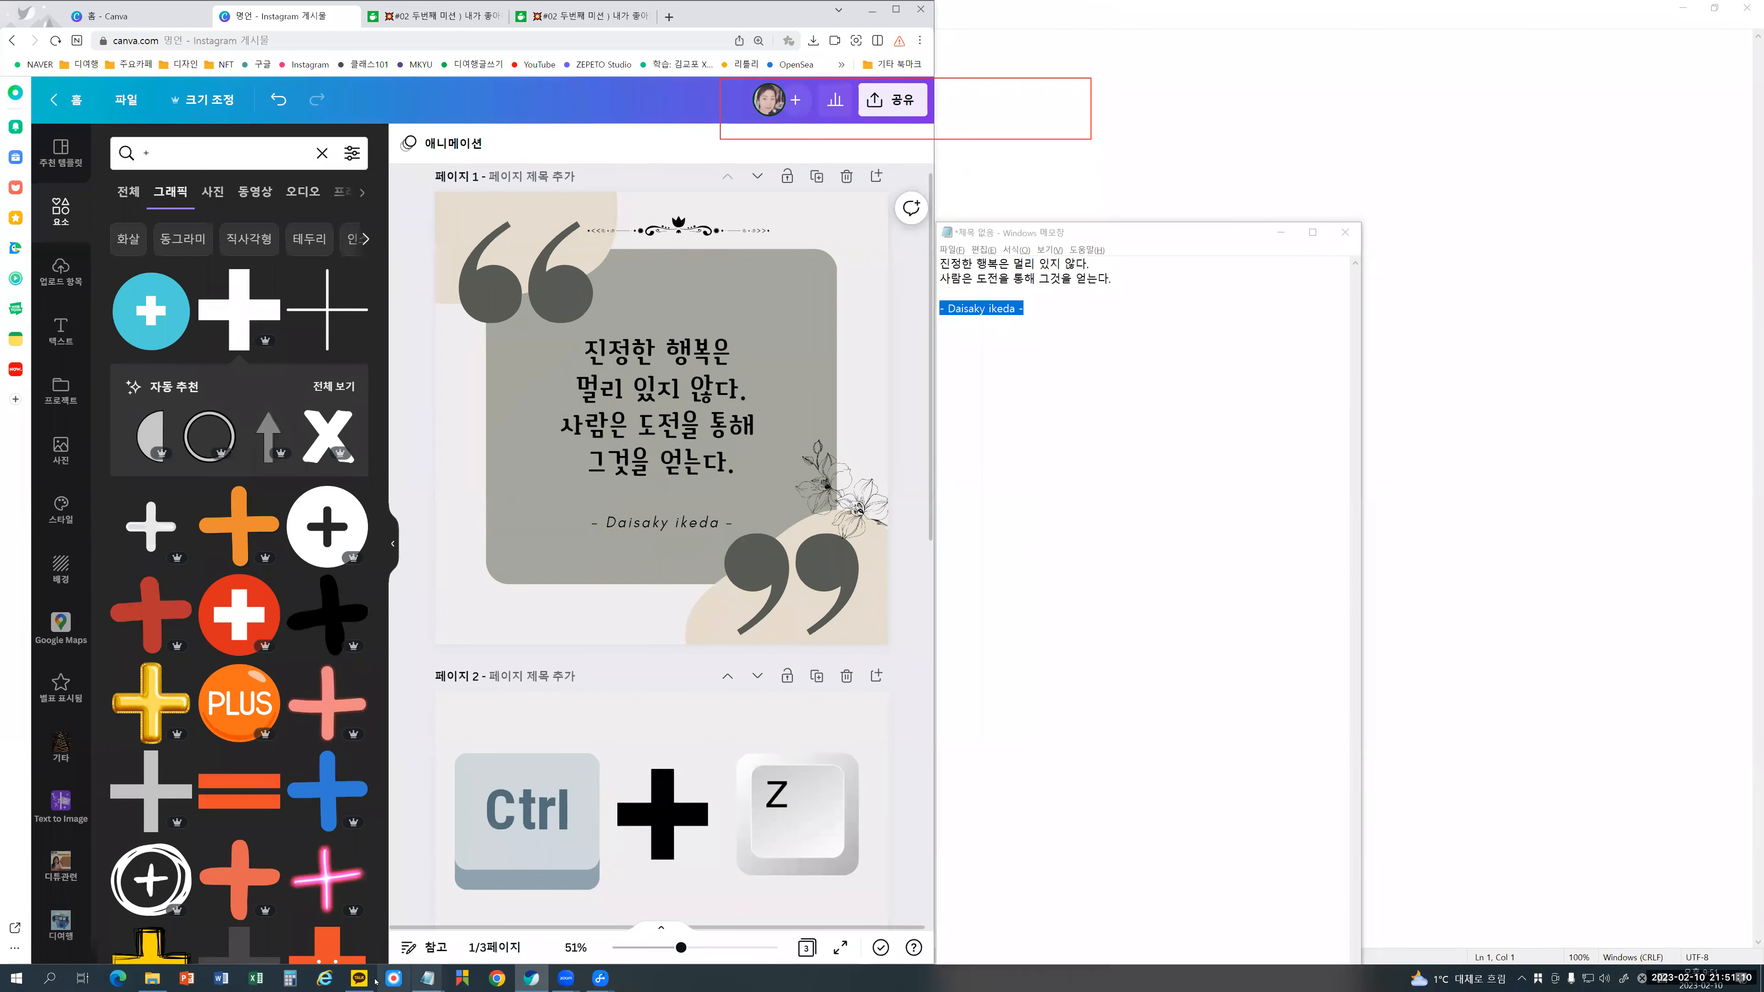
Step: Switch to the Downloads folder in File Explorer and rename the downloaded quote image as 명언
{"action": "left_click", "coordinate": [152, 978]}
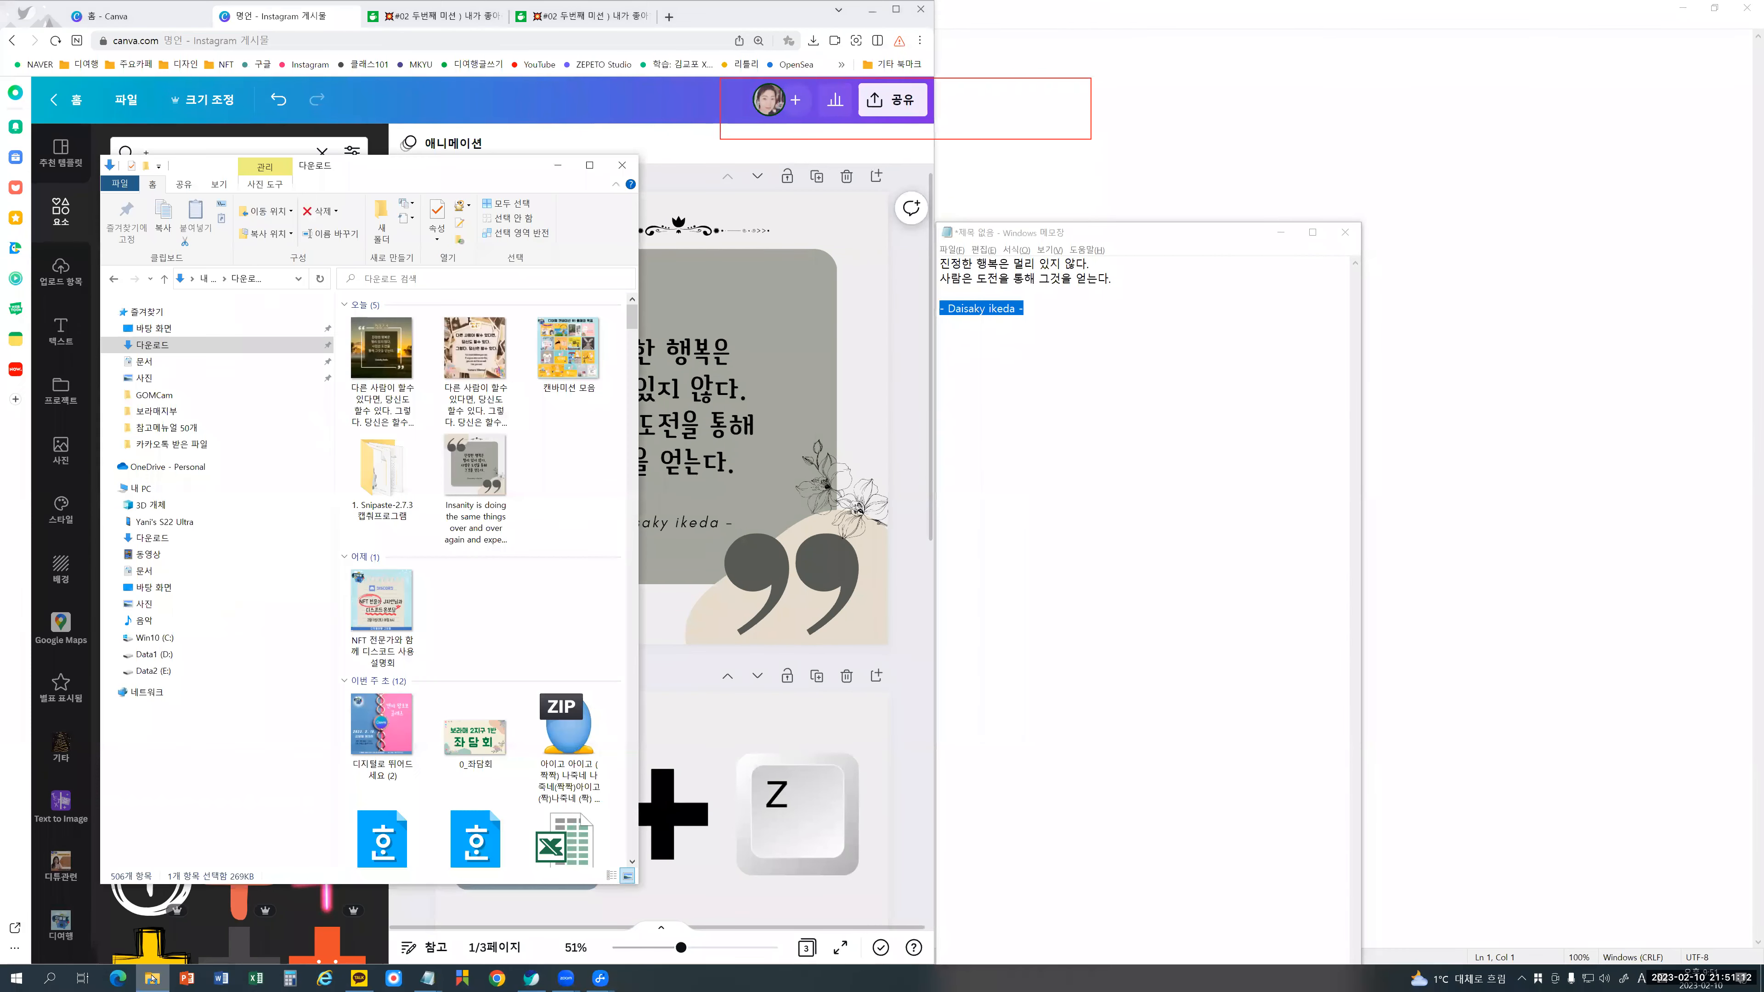
{"action": "left_click", "coordinate": [492, 477]}
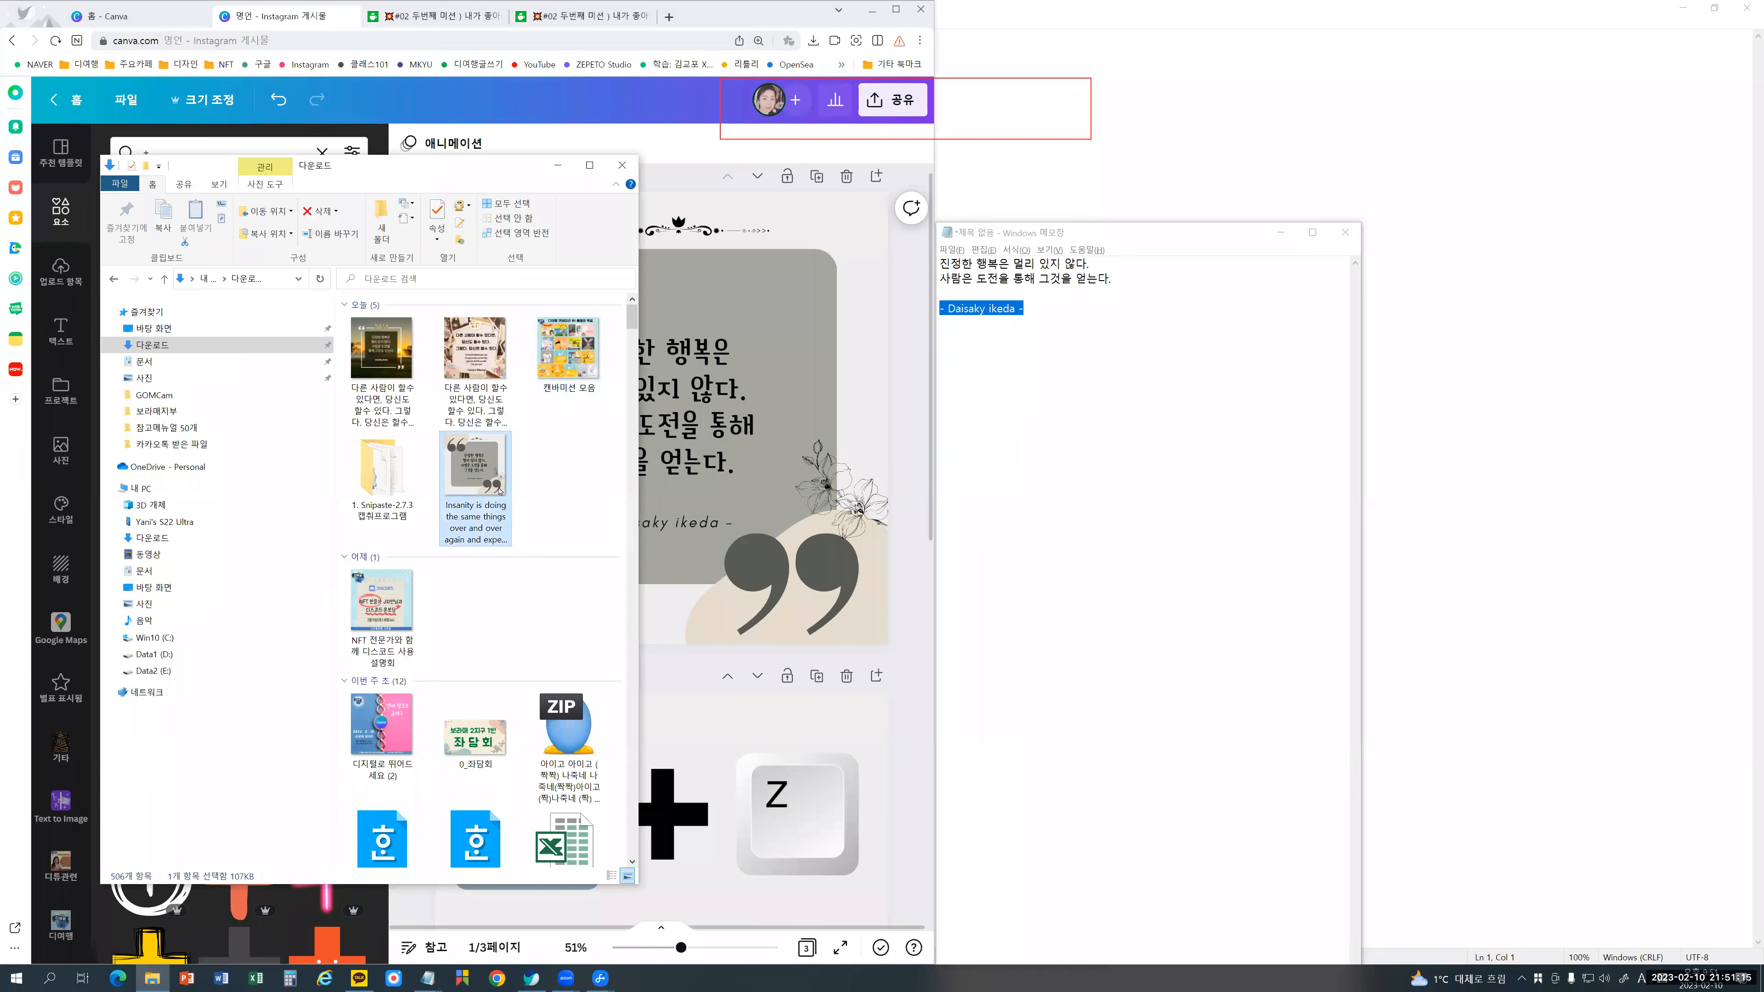
{"action": "key", "text": "F2"}
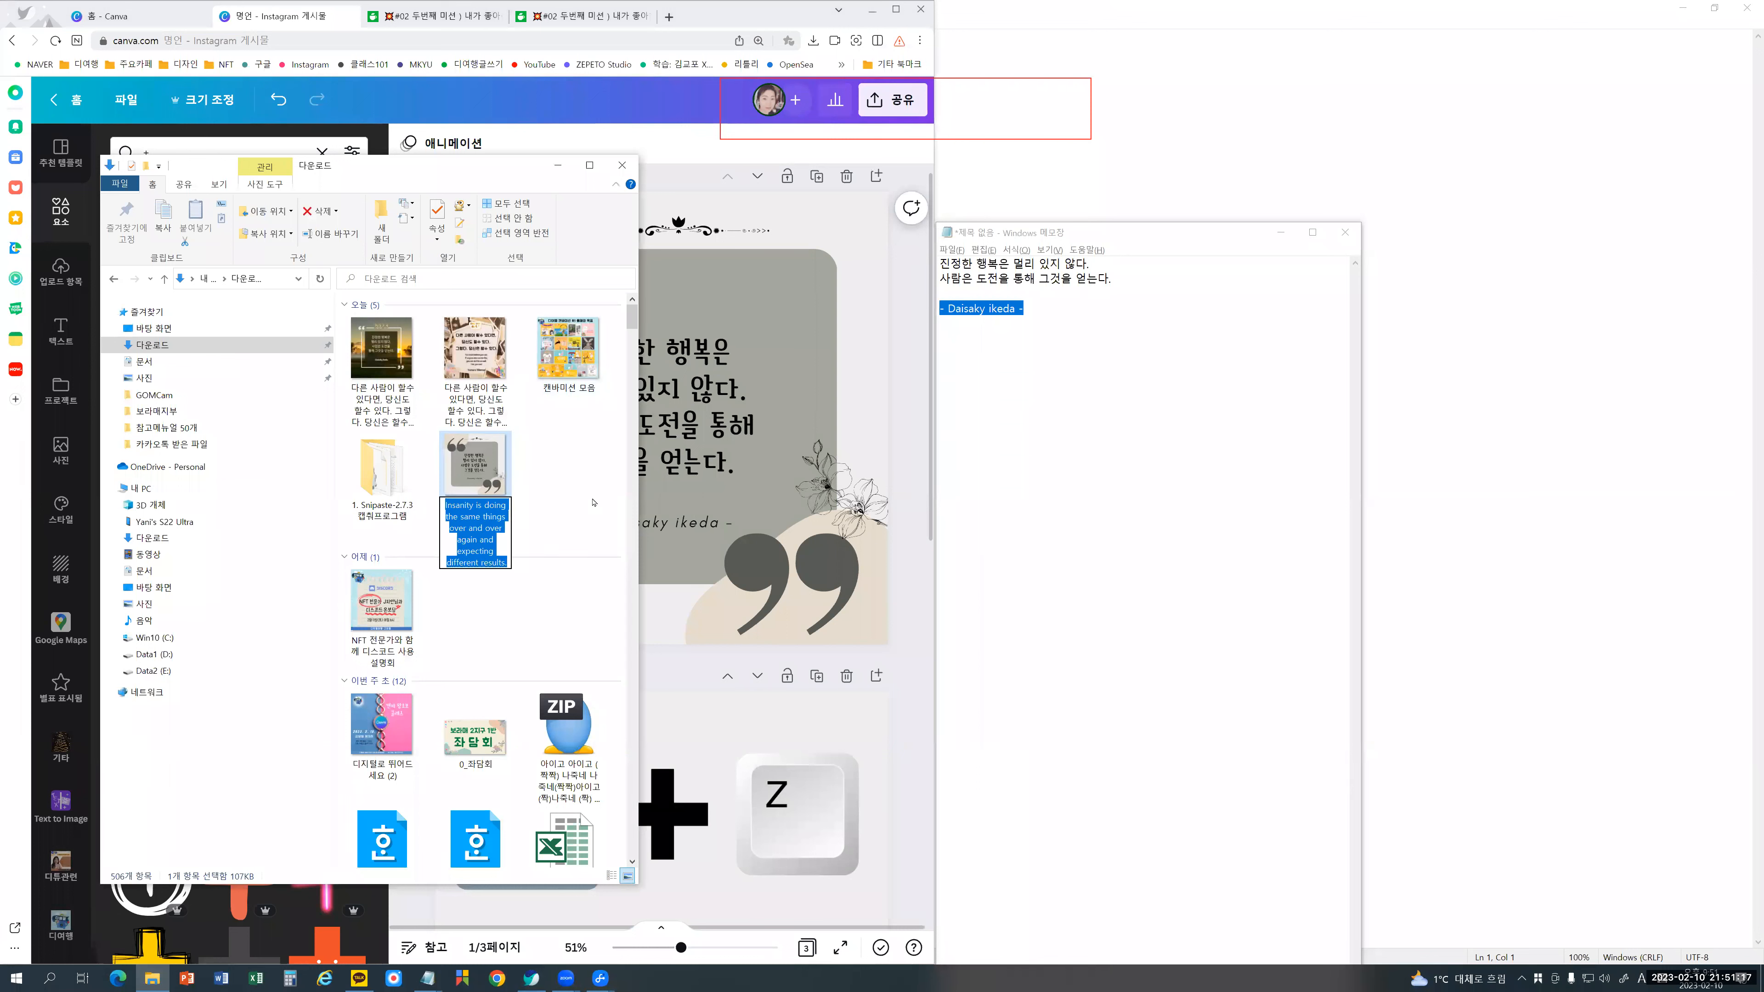
{"action": "type", "text": "a명언"}
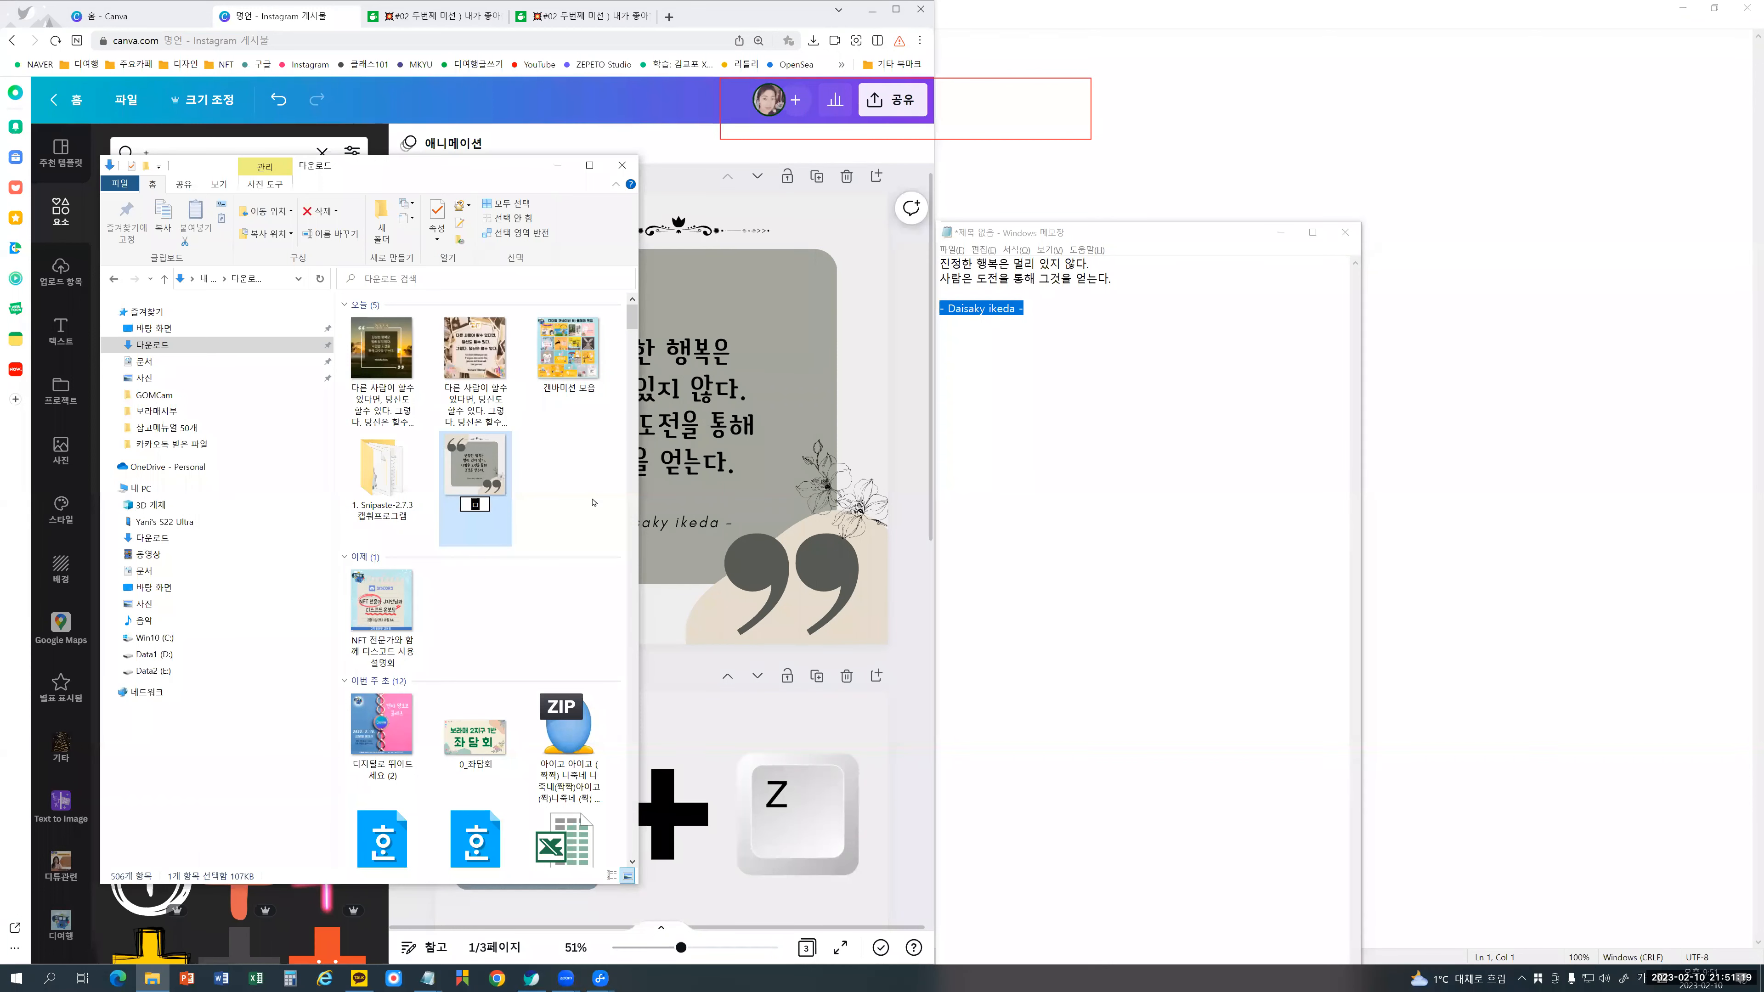
{"action": "key", "text": "Return"}
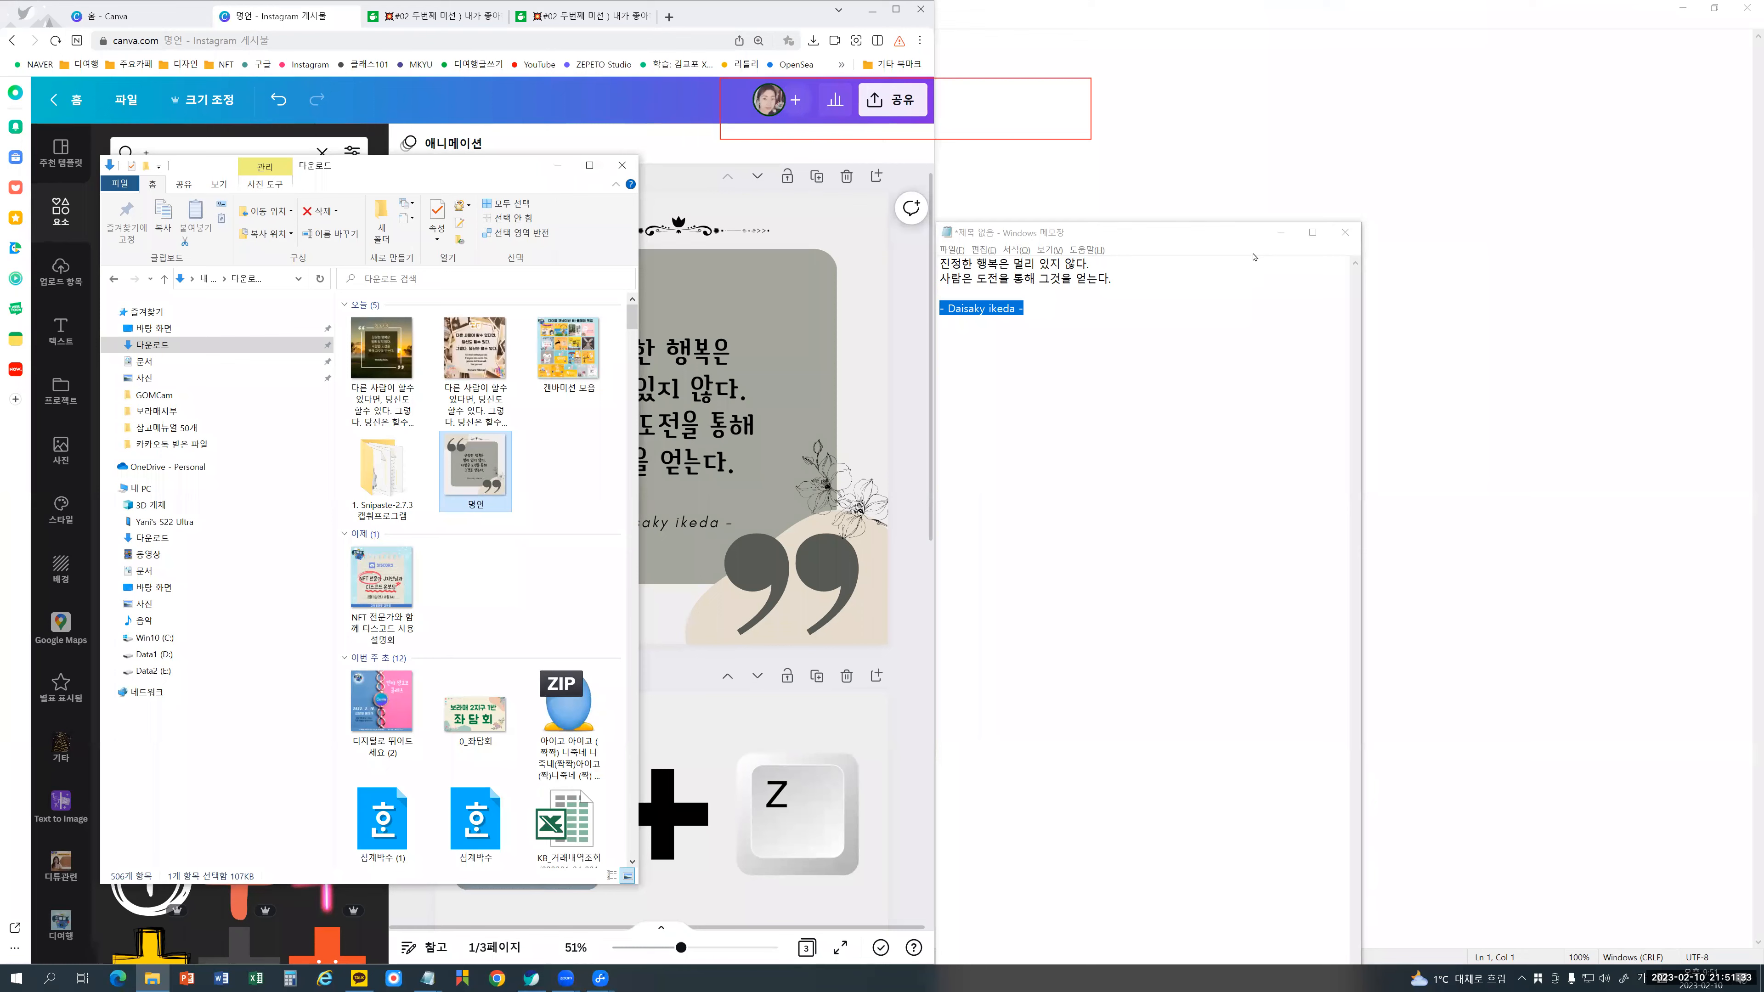
{"action": "left_click", "coordinate": [883, 144]}
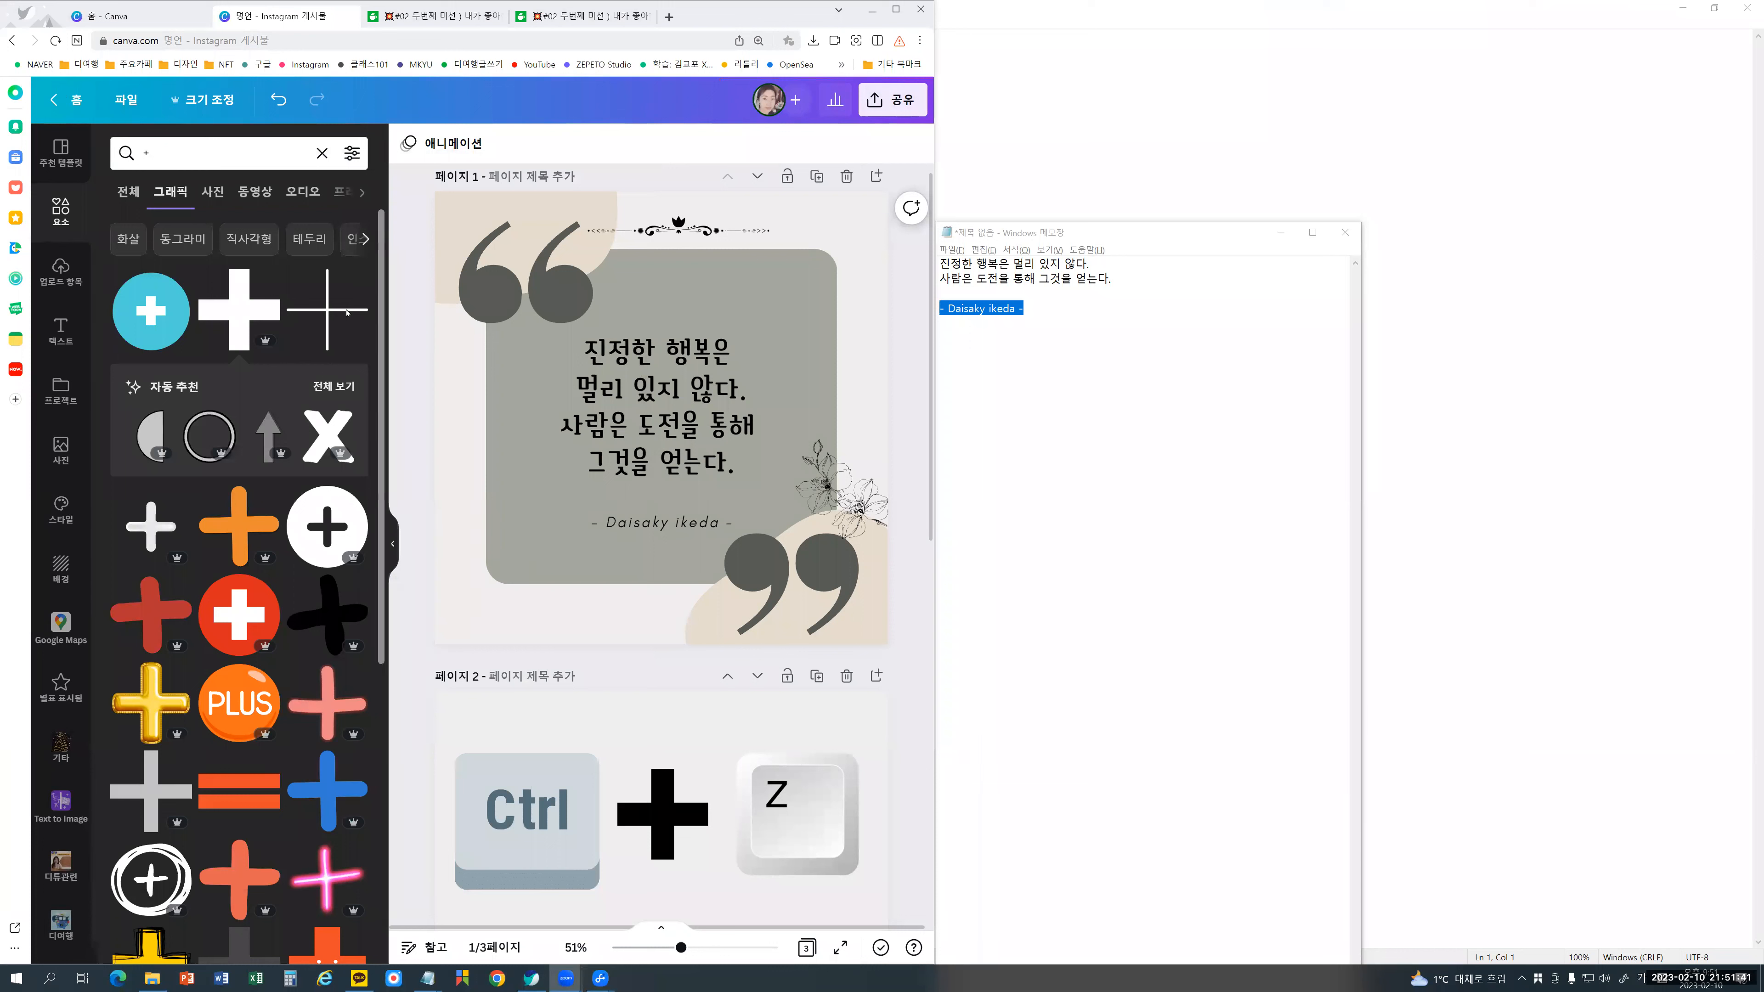
{"action": "left_click", "coordinate": [645, 428]}
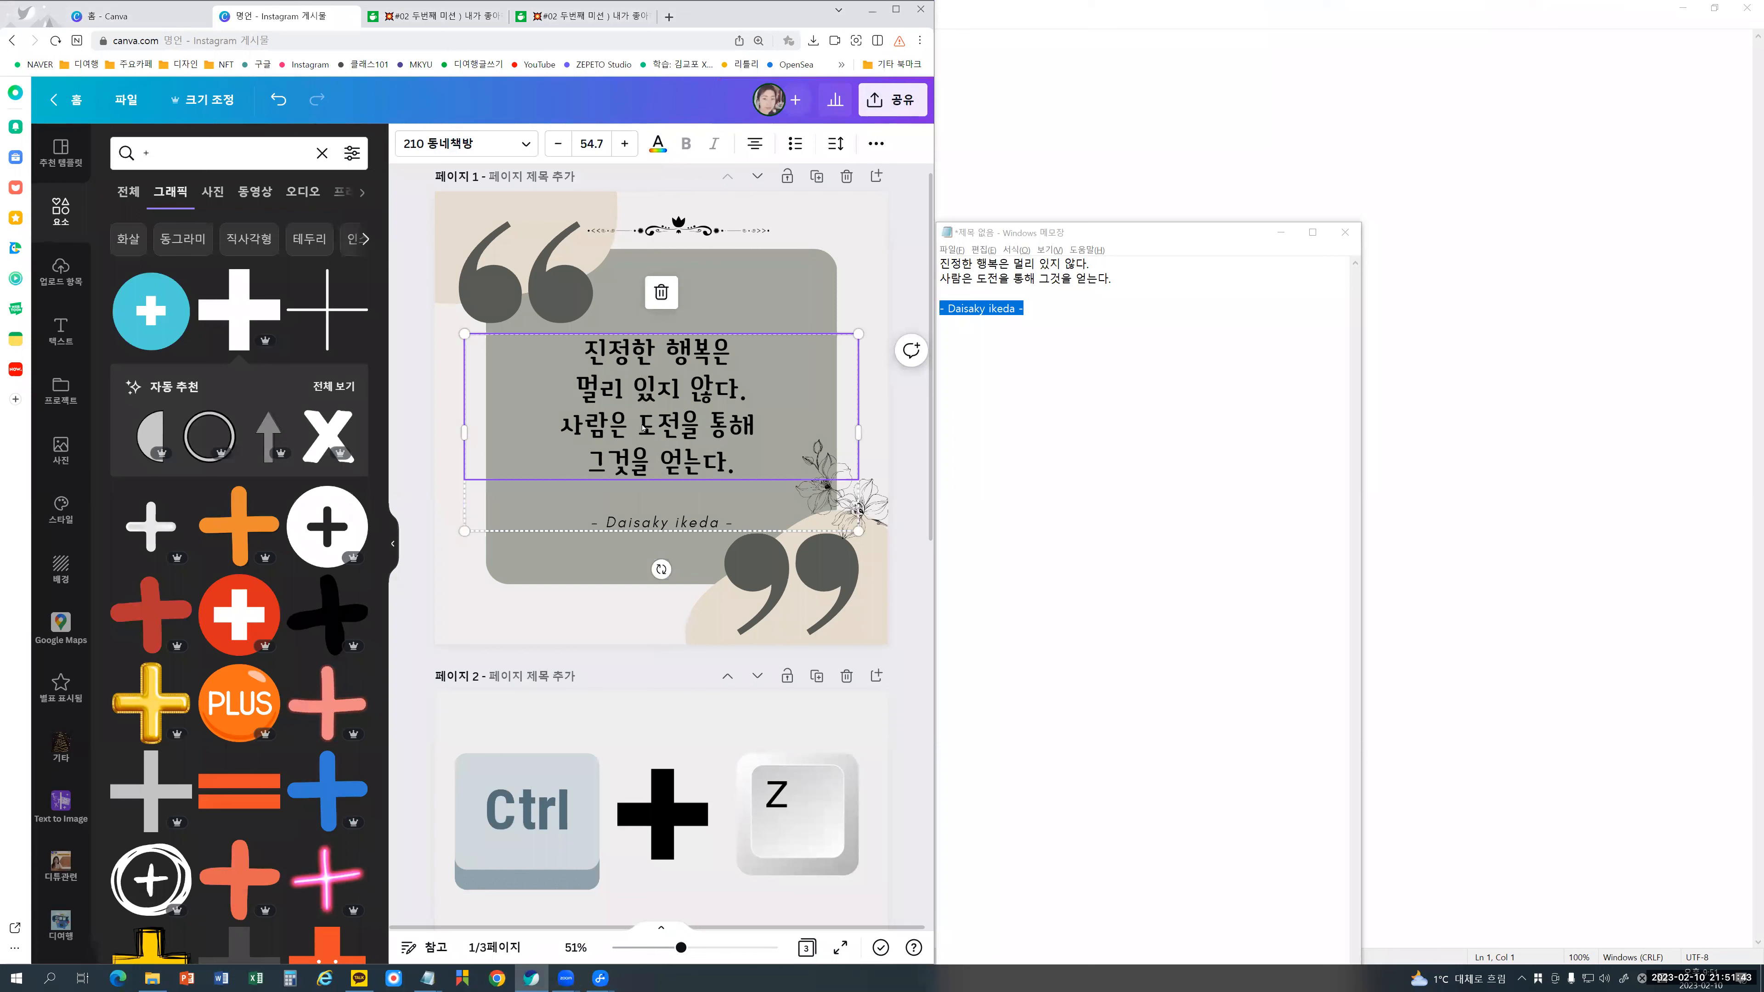
{"action": "left_click", "coordinate": [904, 448]}
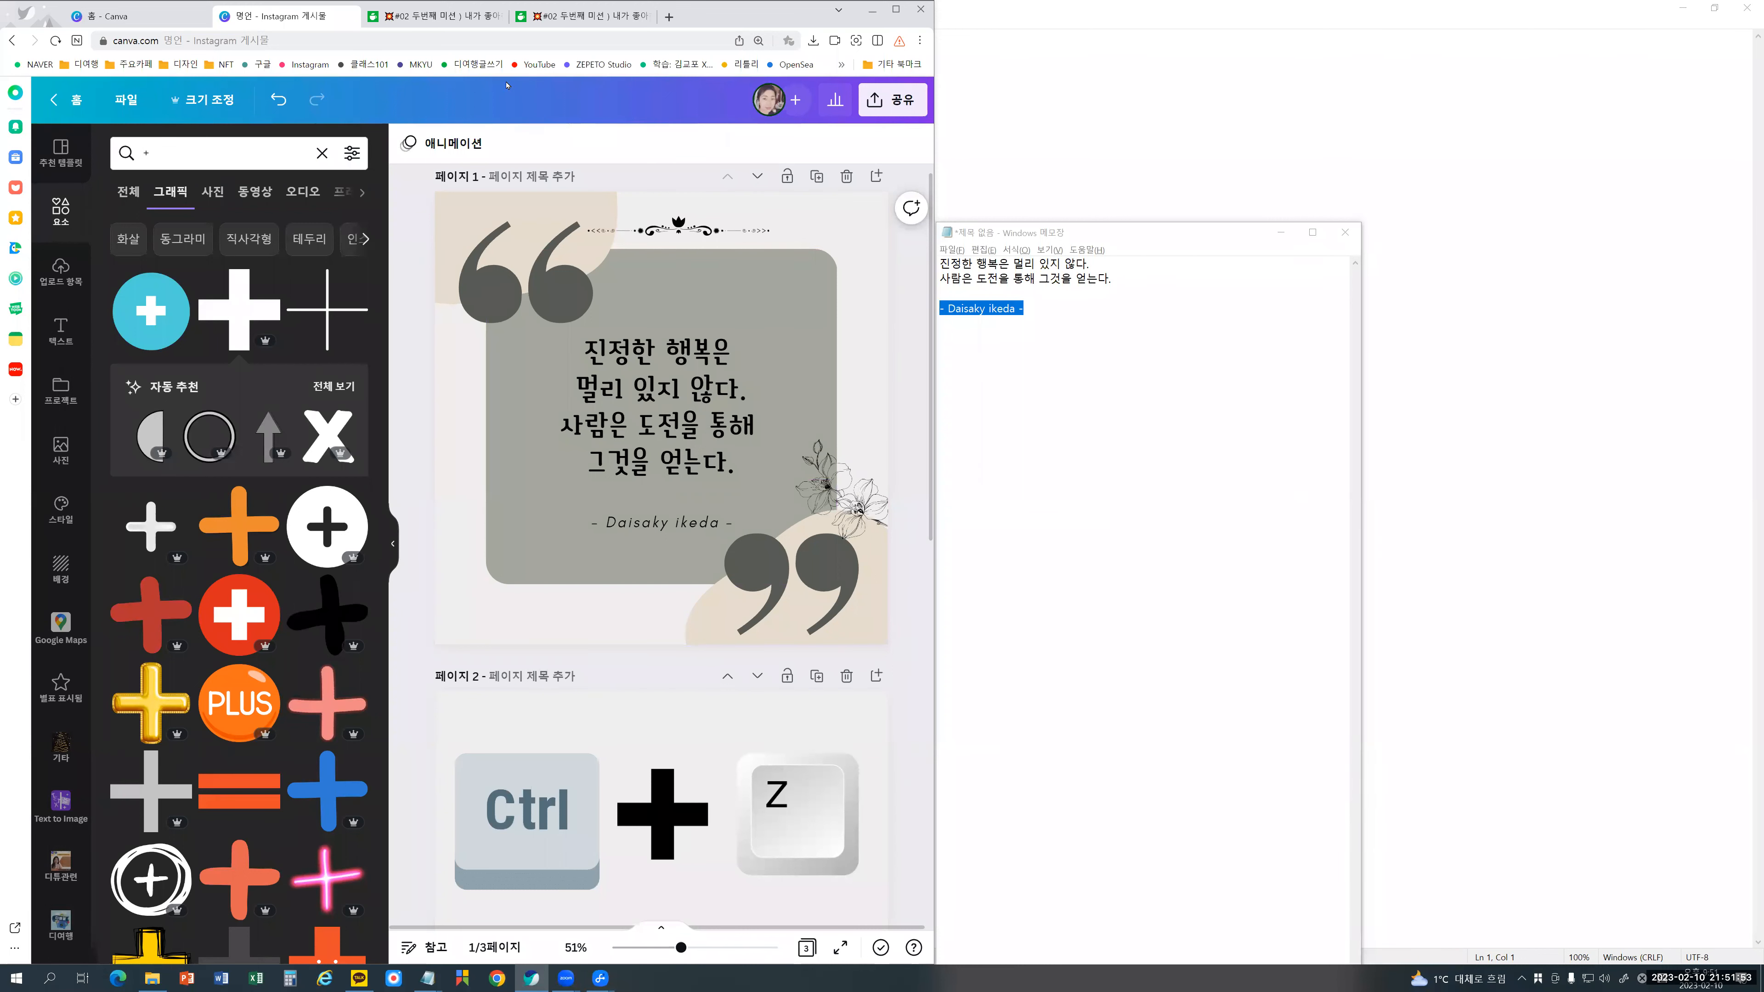
{"action": "left_click", "coordinate": [1073, 112]}
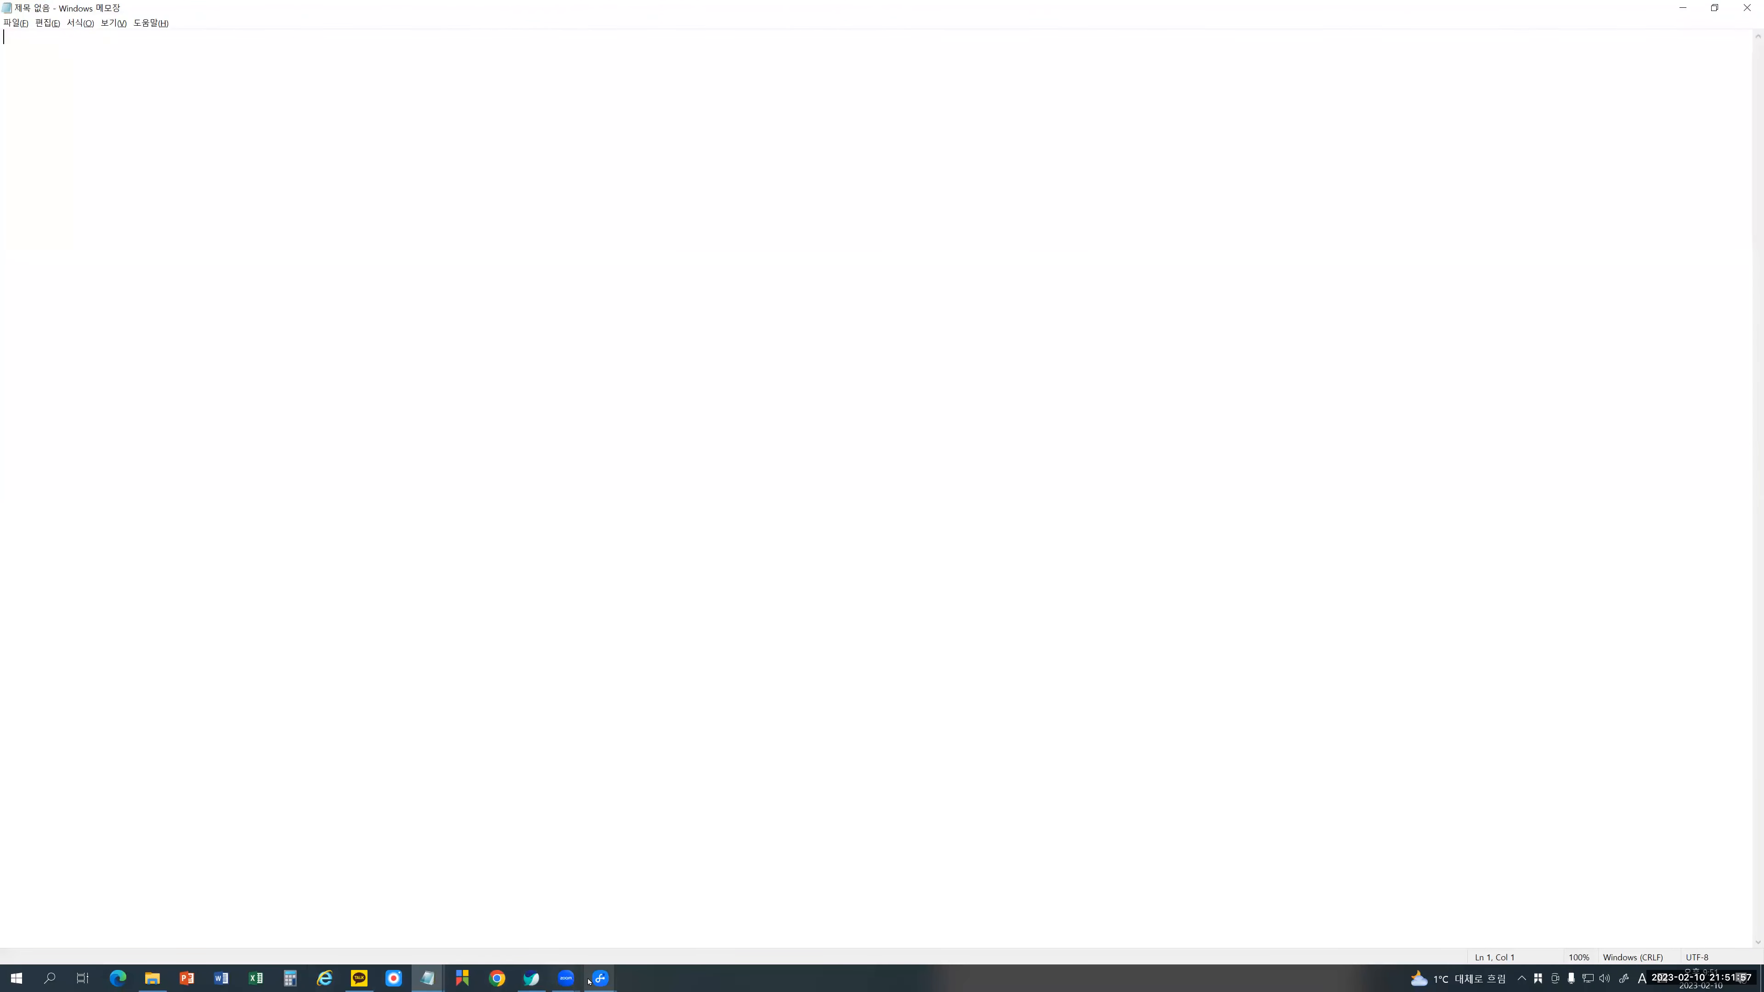
Step: Switch to the mirrored phone window with the Canva app, enlarge it to the full desktop height and widen it
{"action": "mouse_move", "coordinate": [597, 980]}
{"action": "left_click", "coordinate": [641, 895]}
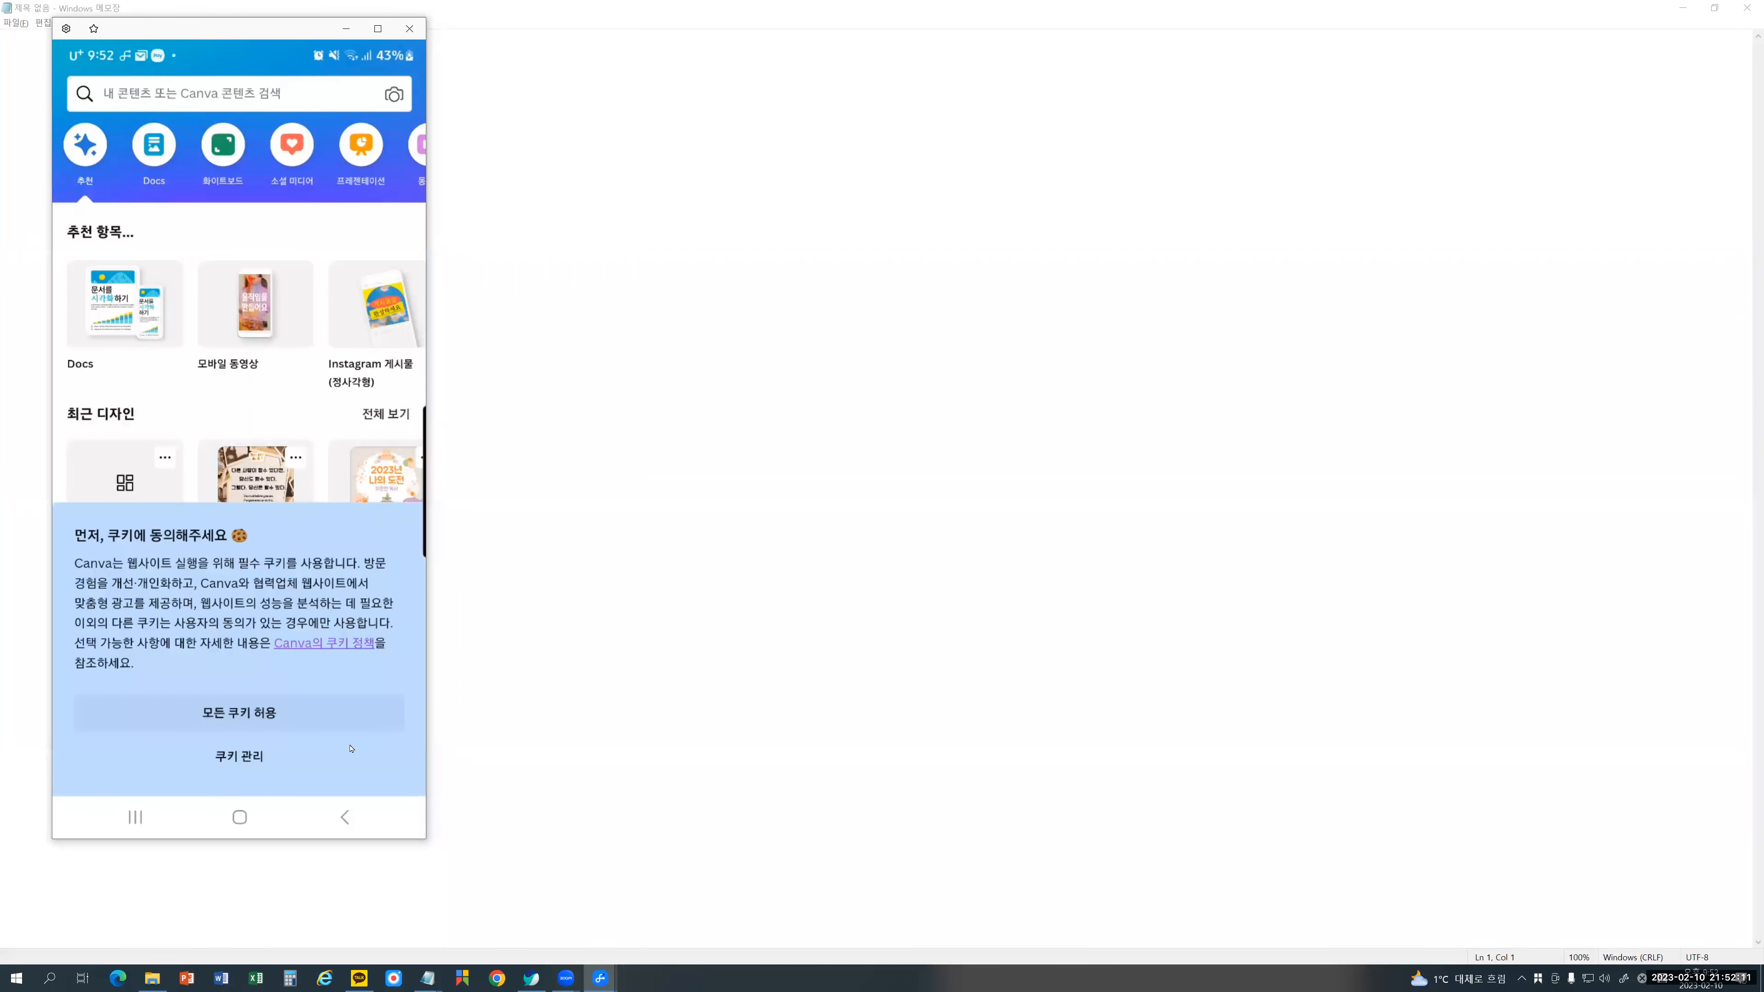
{"action": "left_click_drag", "start_coordinate": [351, 749], "coordinate": [350, 930]}
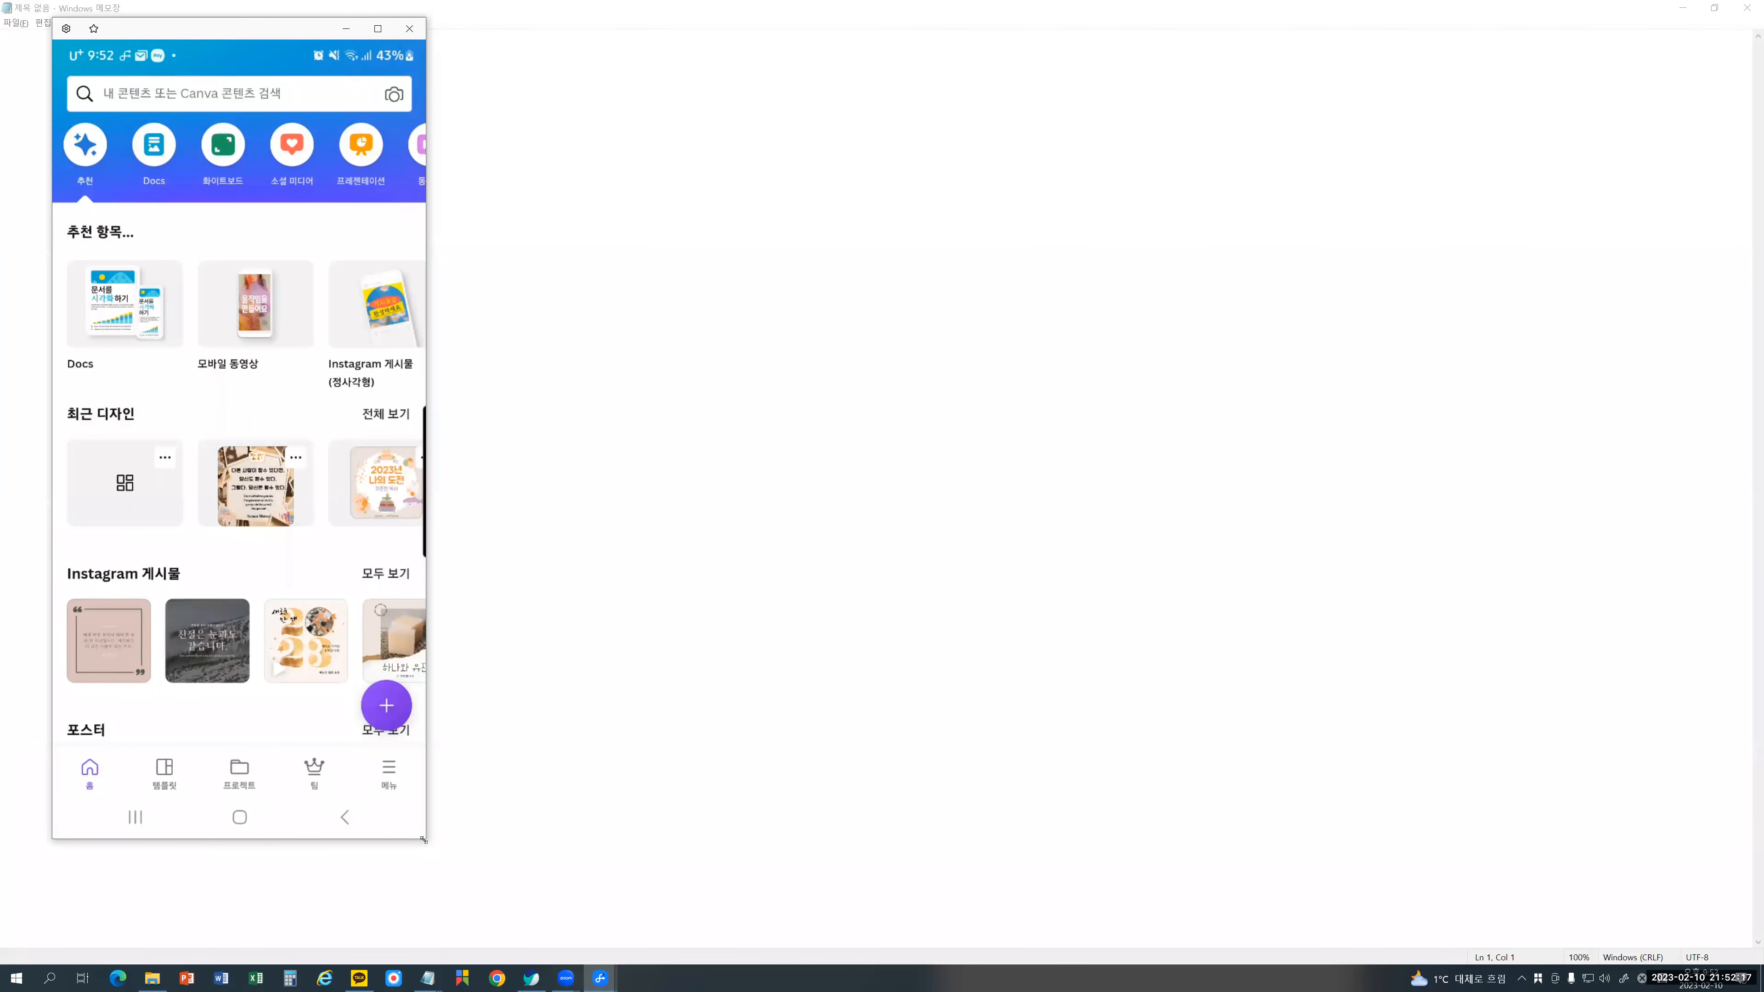
{"action": "left_click_drag", "start_coordinate": [426, 838], "coordinate": [642, 963]}
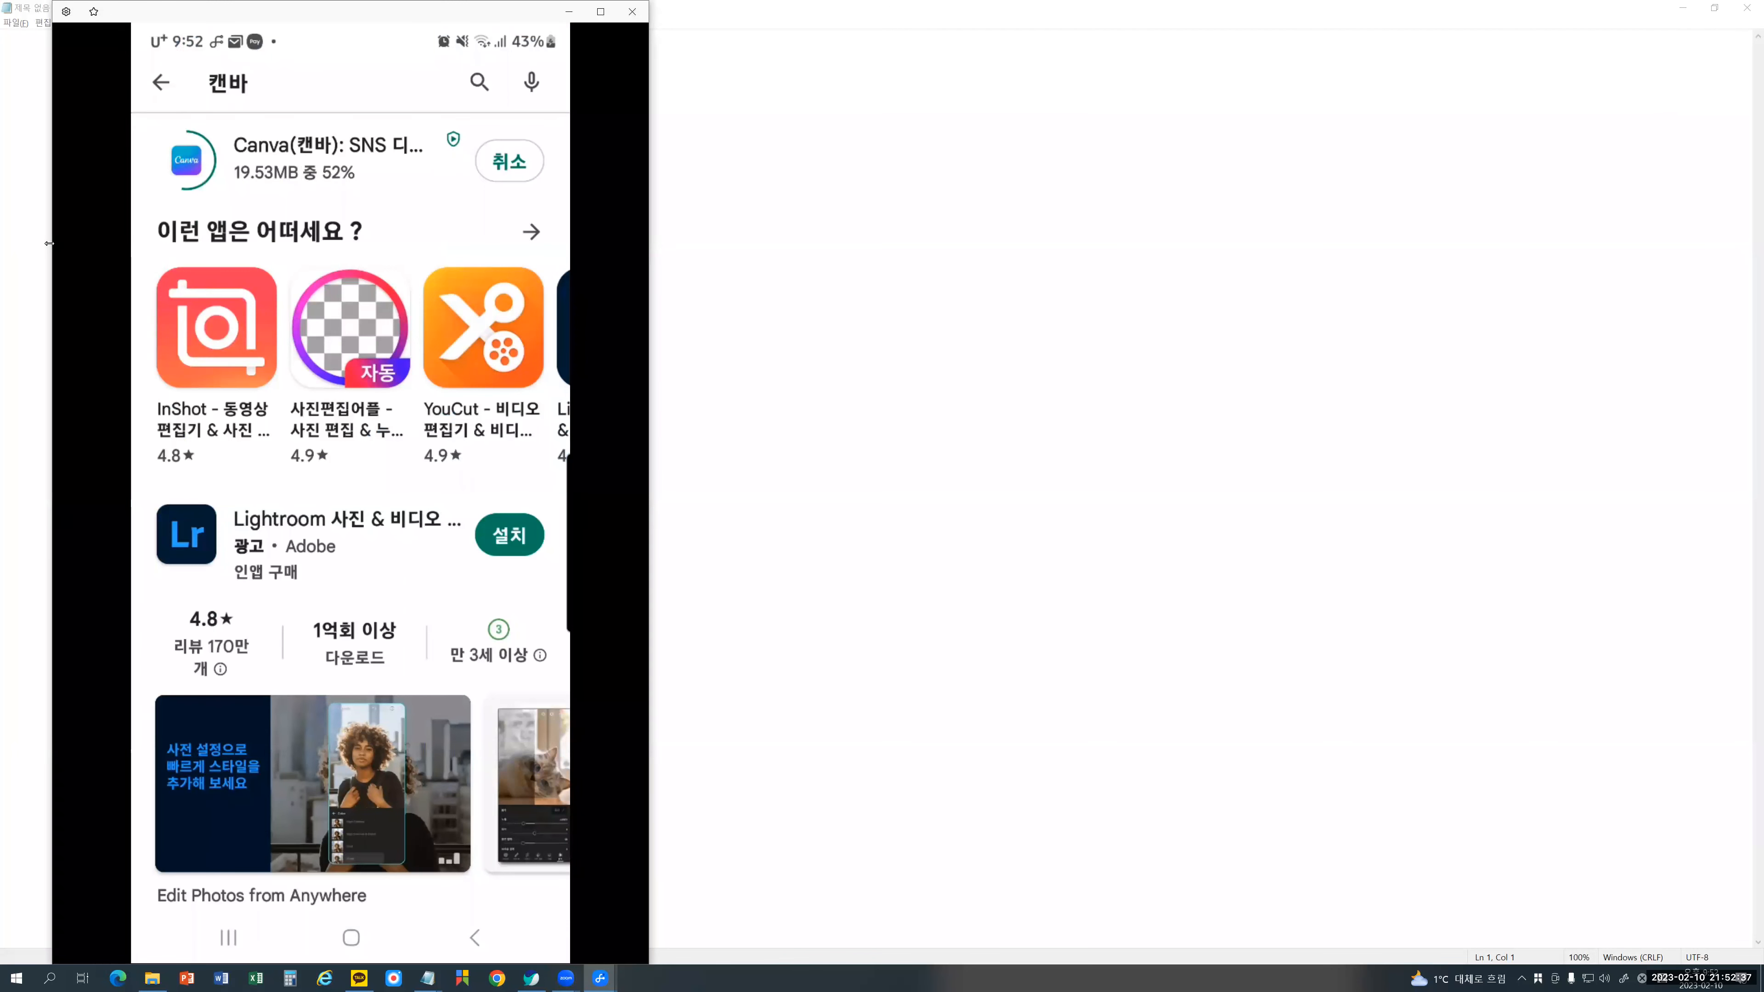
{"action": "left_click_drag", "start_coordinate": [49, 243], "coordinate": [1, 244]}
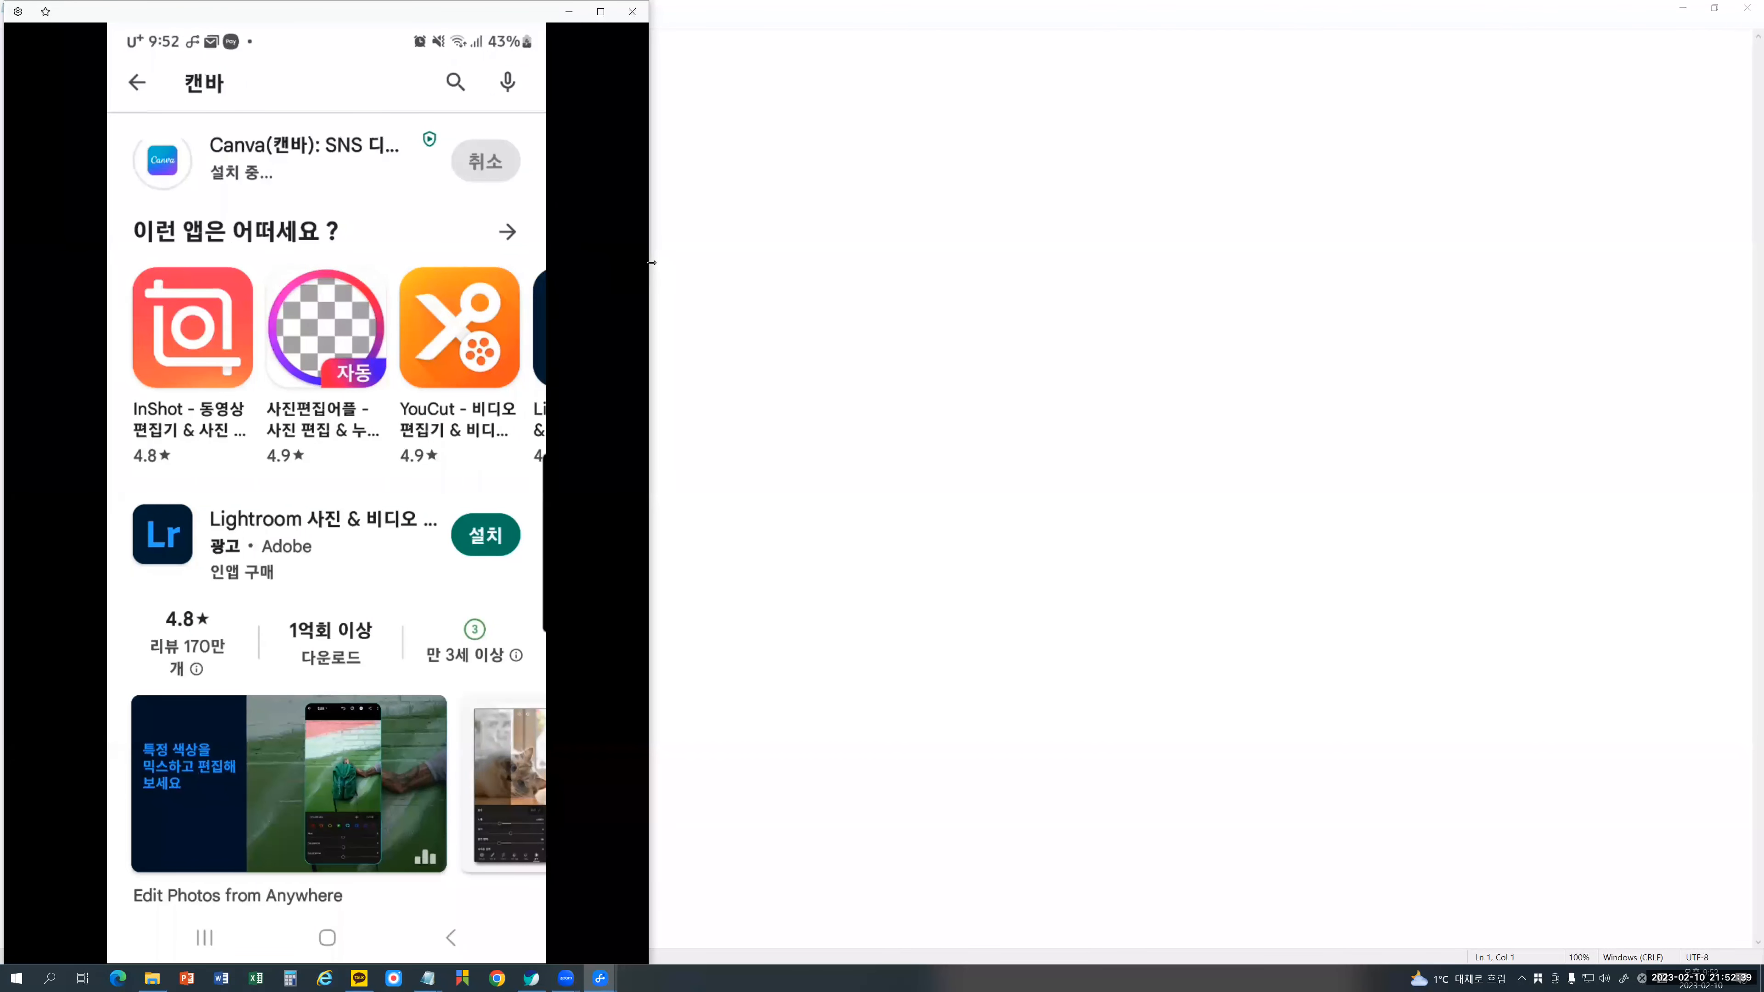
{"action": "left_click_drag", "start_coordinate": [651, 262], "coordinate": [752, 263]}
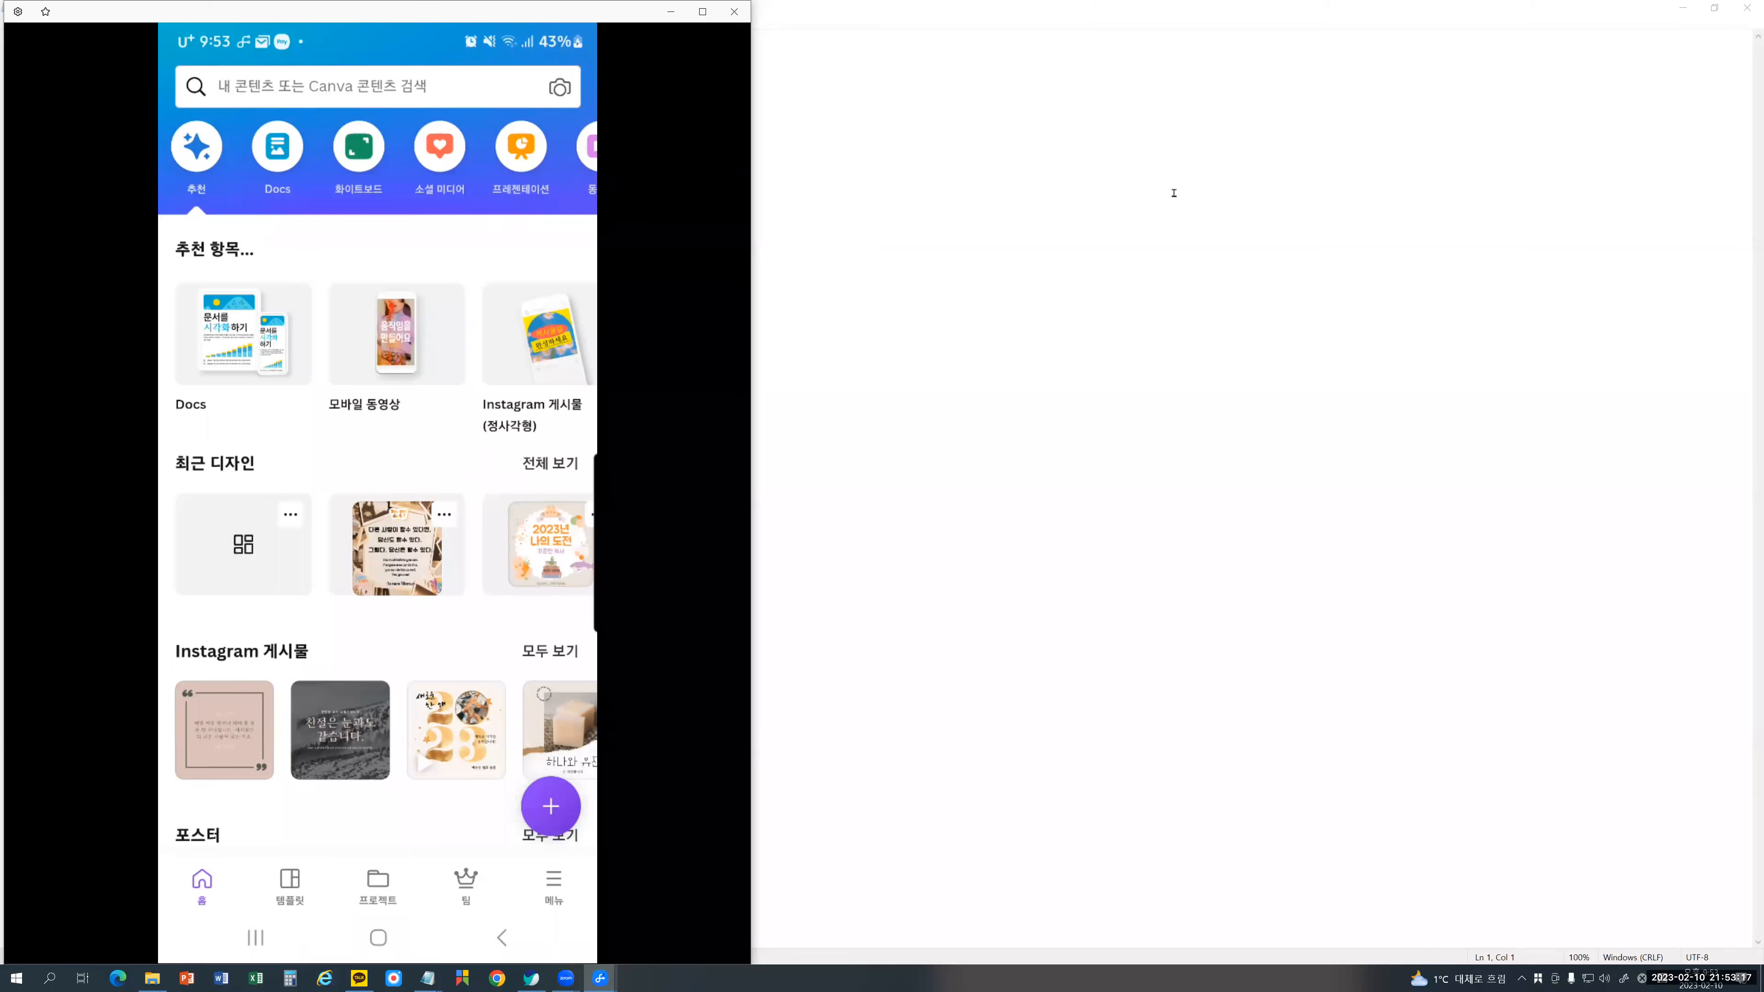
Step: Outline the Canva app's search bar, category row, 최근 디자인 and Instagram 게시물 sections in red, and clear the outlines
{"action": "left_click", "coordinate": [1254, 189]}
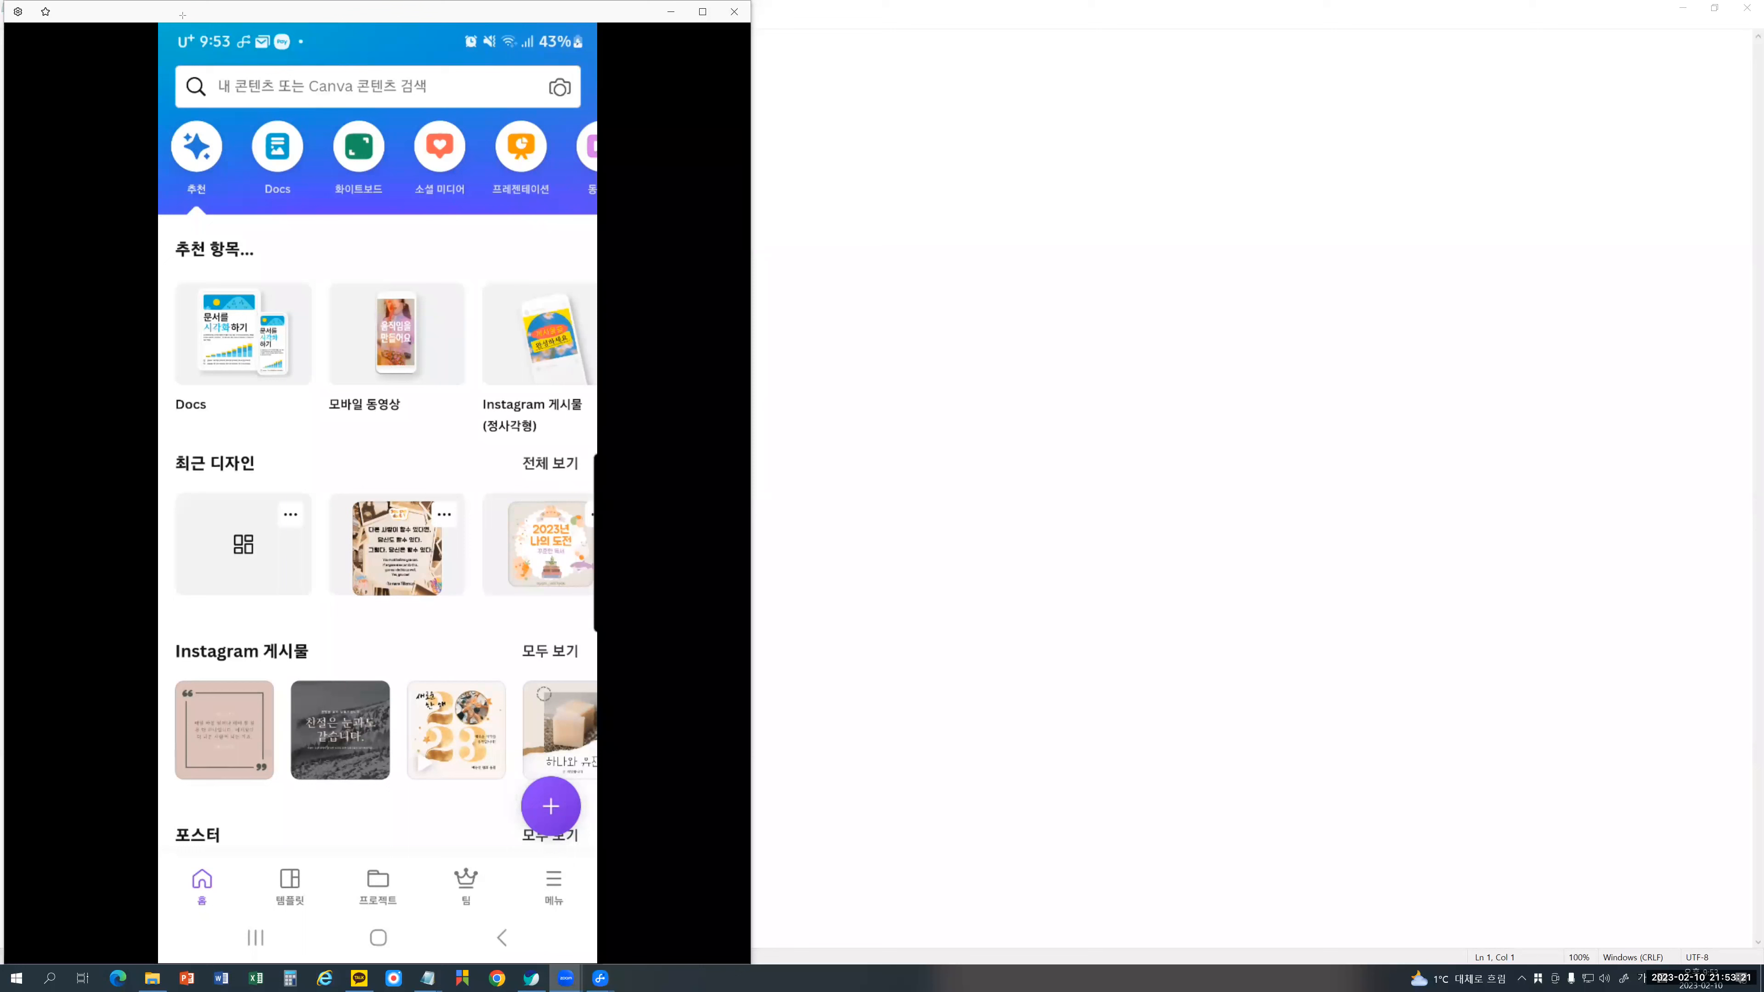
{"action": "left_click_drag", "start_coordinate": [188, 61], "coordinate": [555, 108]}
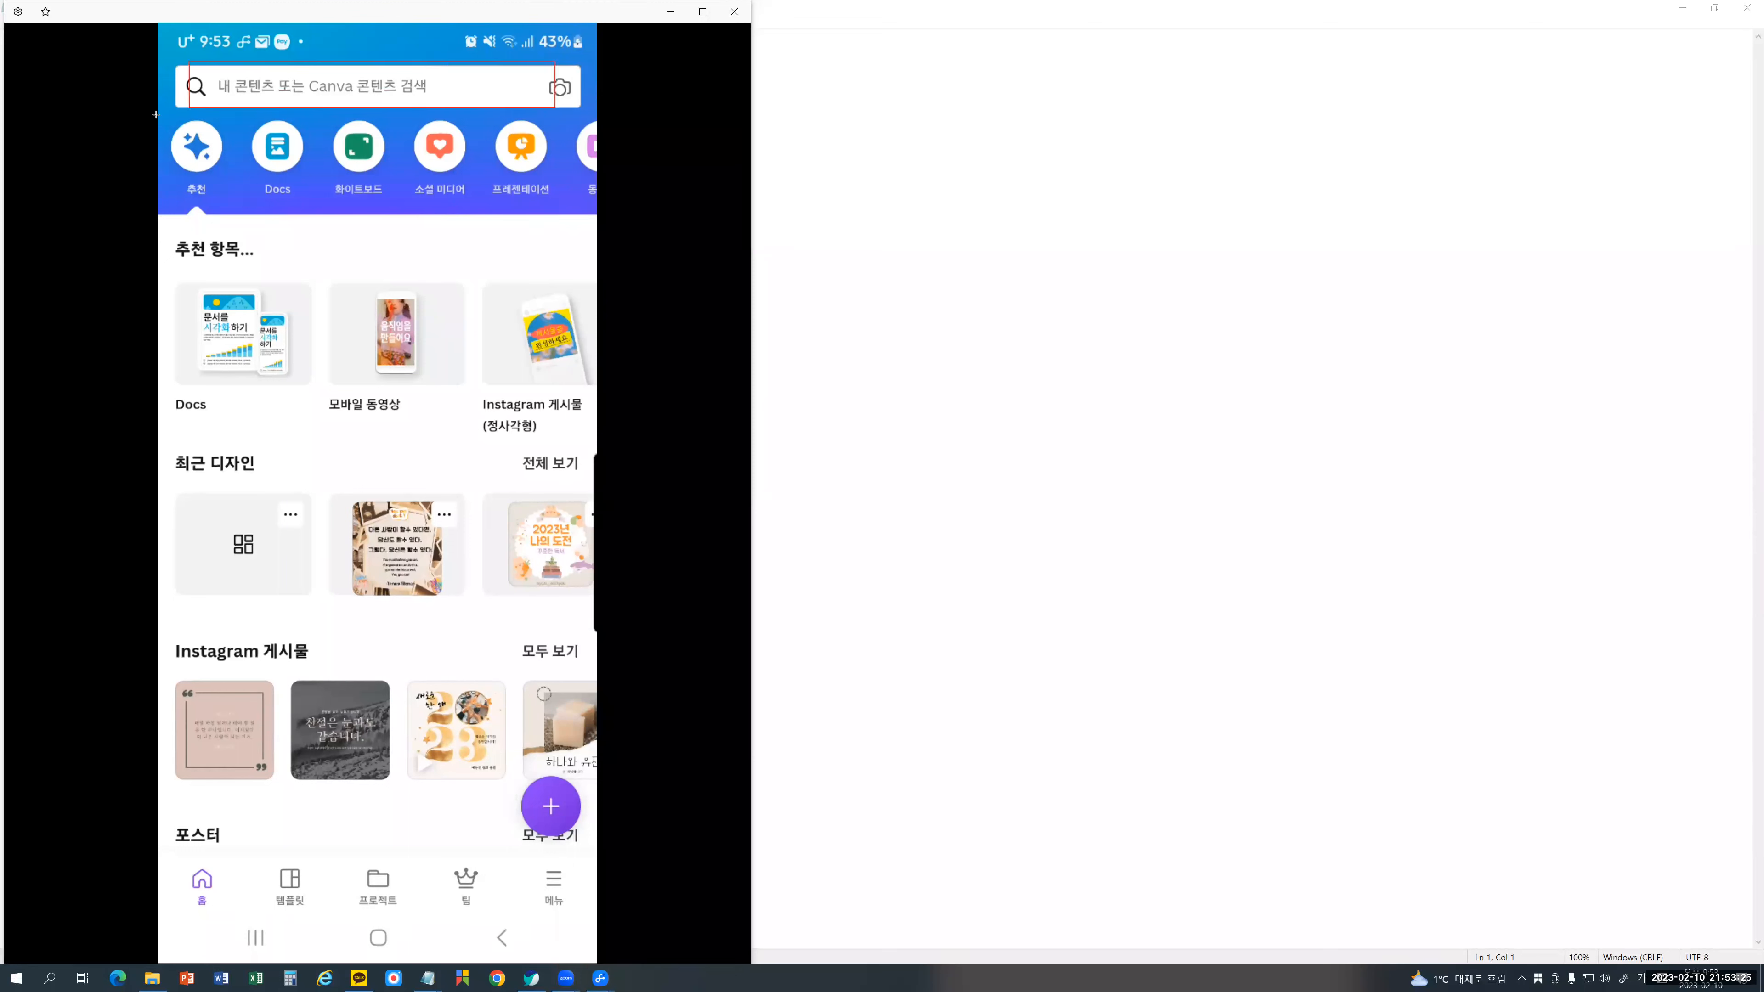
{"action": "left_click_drag", "start_coordinate": [155, 115], "coordinate": [602, 211]}
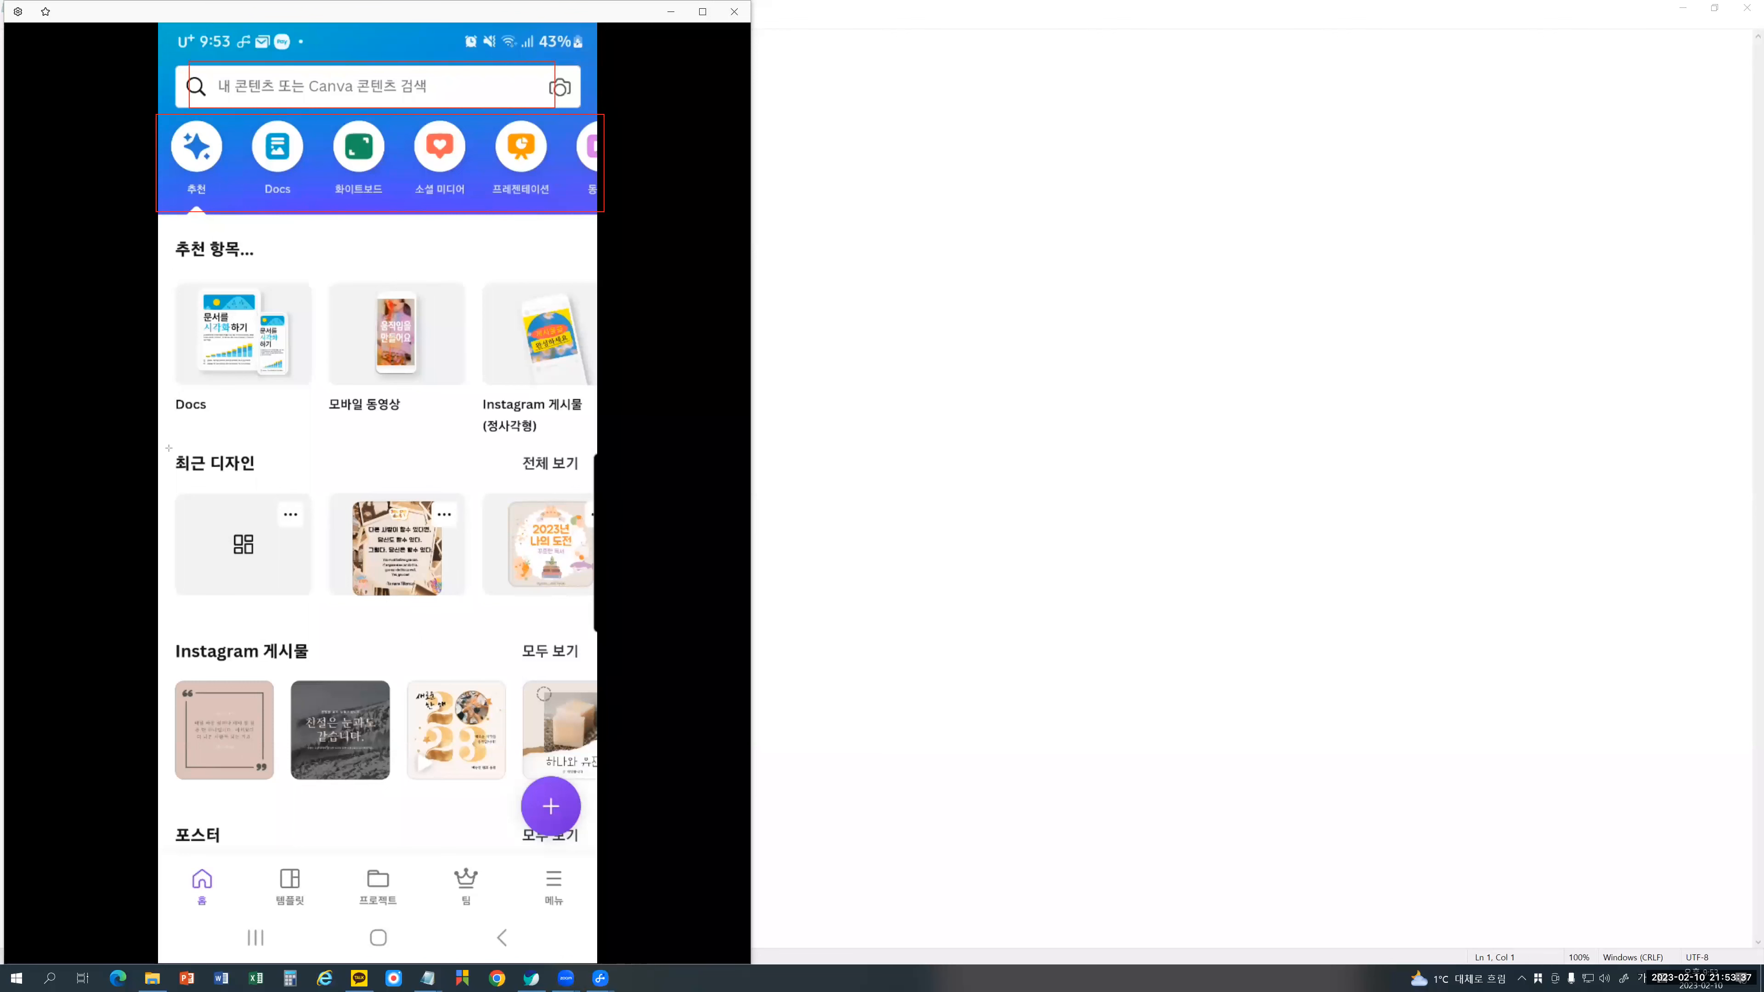
{"action": "left_click_drag", "start_coordinate": [585, 616], "coordinate": [169, 449]}
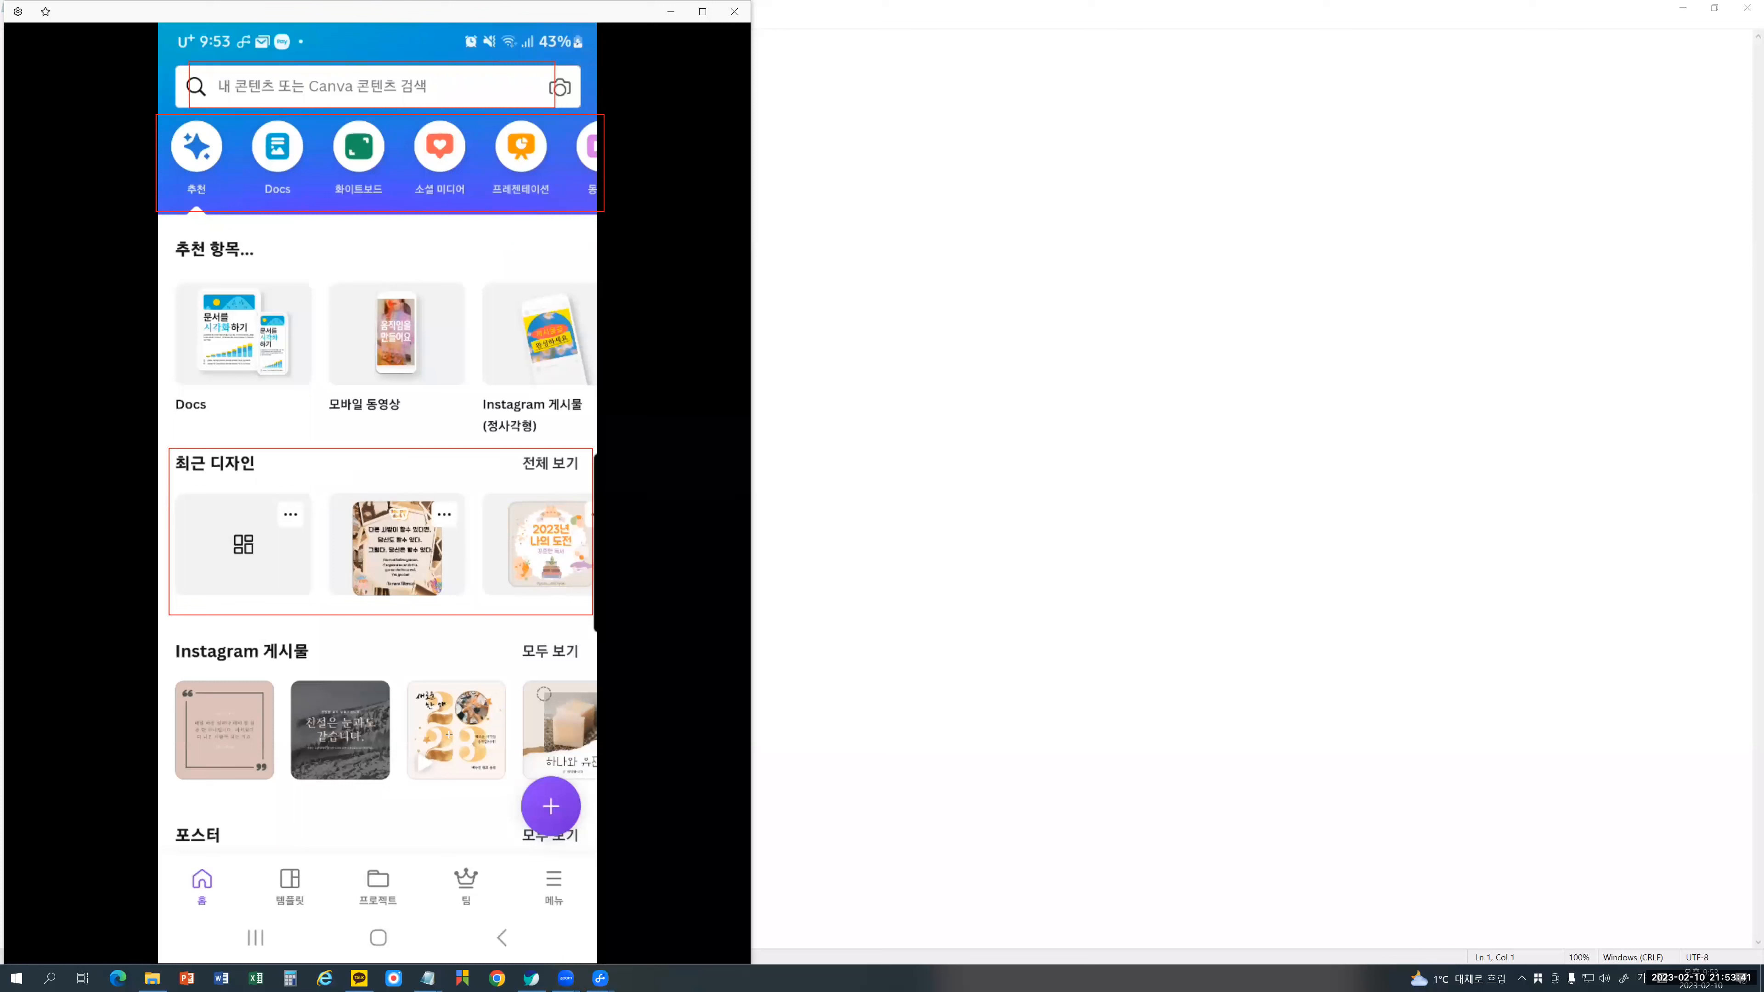
{"action": "left_click_drag", "start_coordinate": [170, 637], "coordinate": [601, 786]}
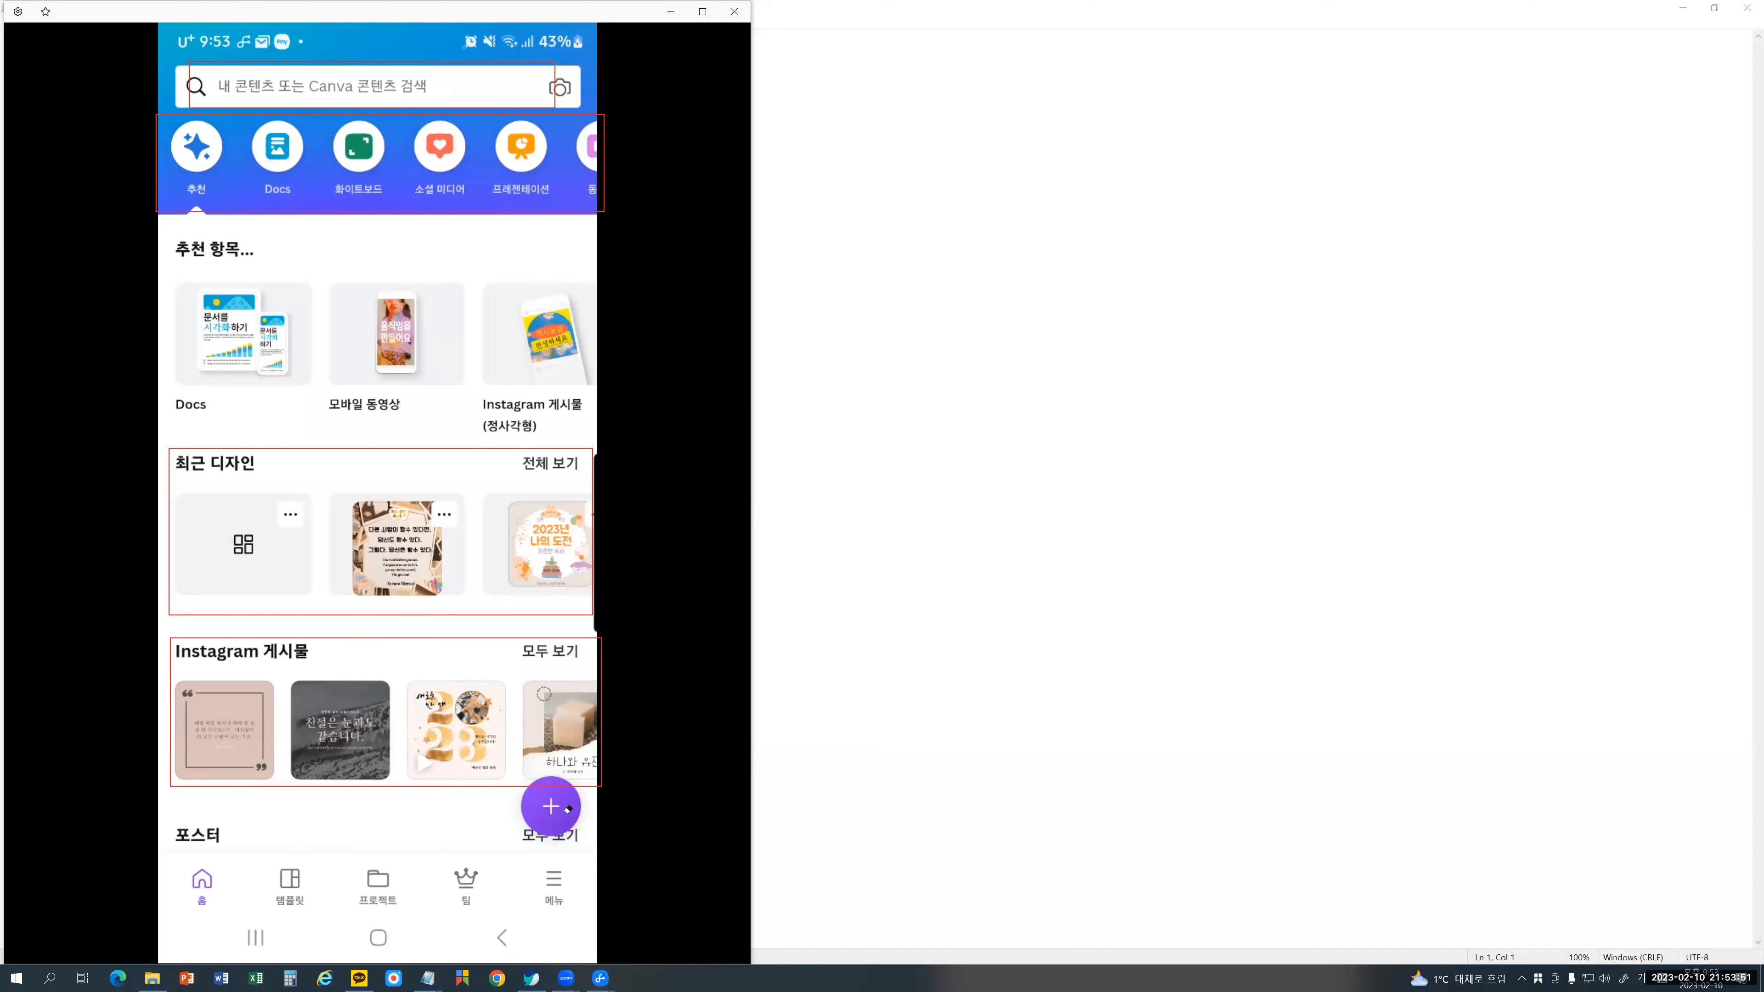
{"action": "key", "text": "Escape"}
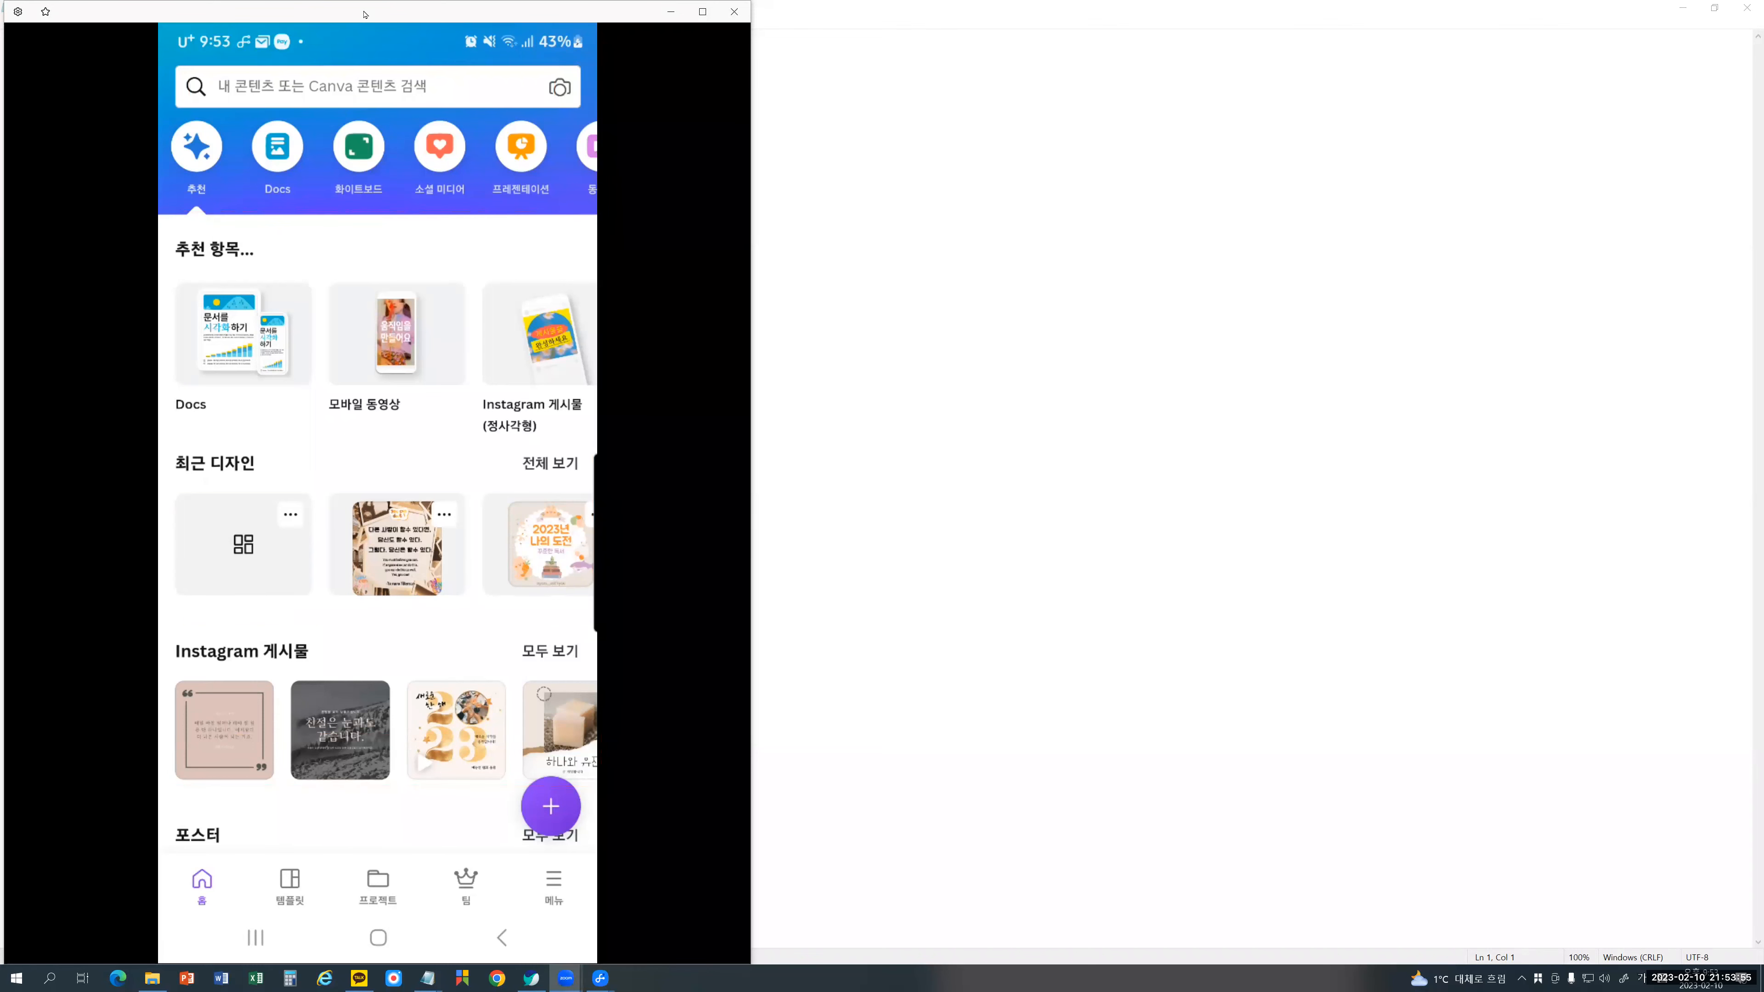
Step: Arrange the mirrored phone window at full height beside the browser, with the browser showing the Canva home page
{"action": "left_click_drag", "start_coordinate": [364, 14], "coordinate": [1123, 14]}
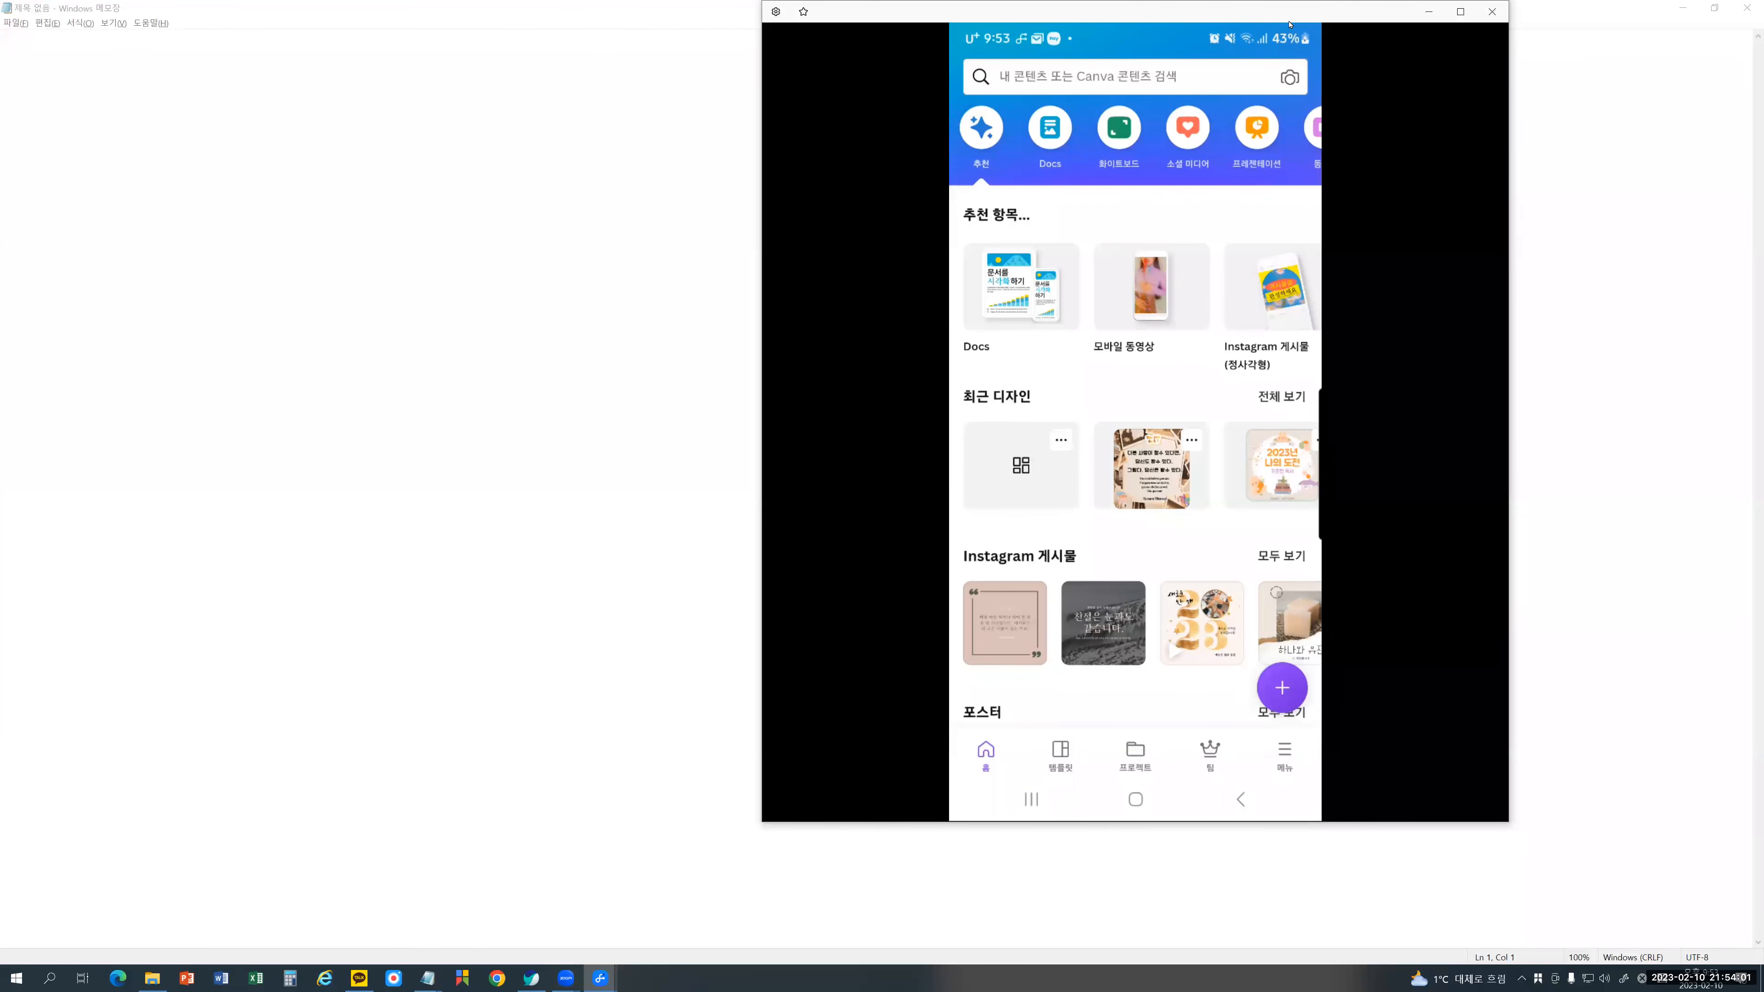
{"action": "left_click_drag", "start_coordinate": [1289, 24], "coordinate": [1276, 147]}
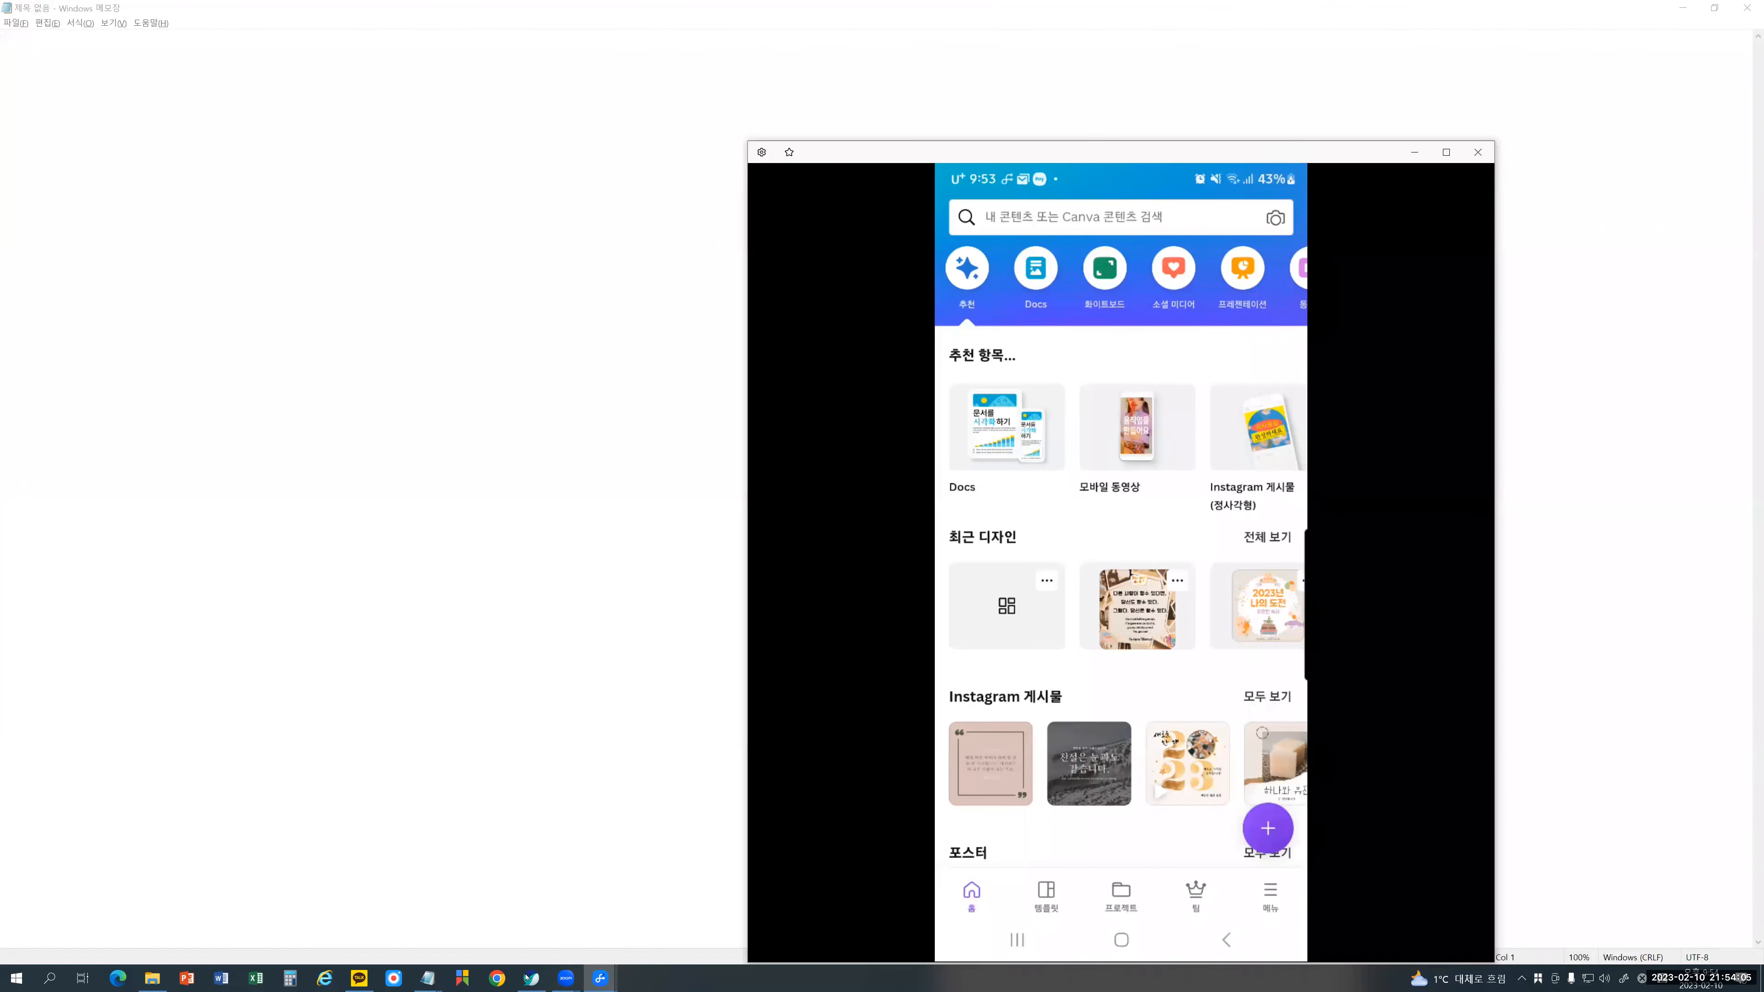
{"action": "key", "text": "super+shift+Up"}
{"action": "left_click", "coordinate": [532, 979]}
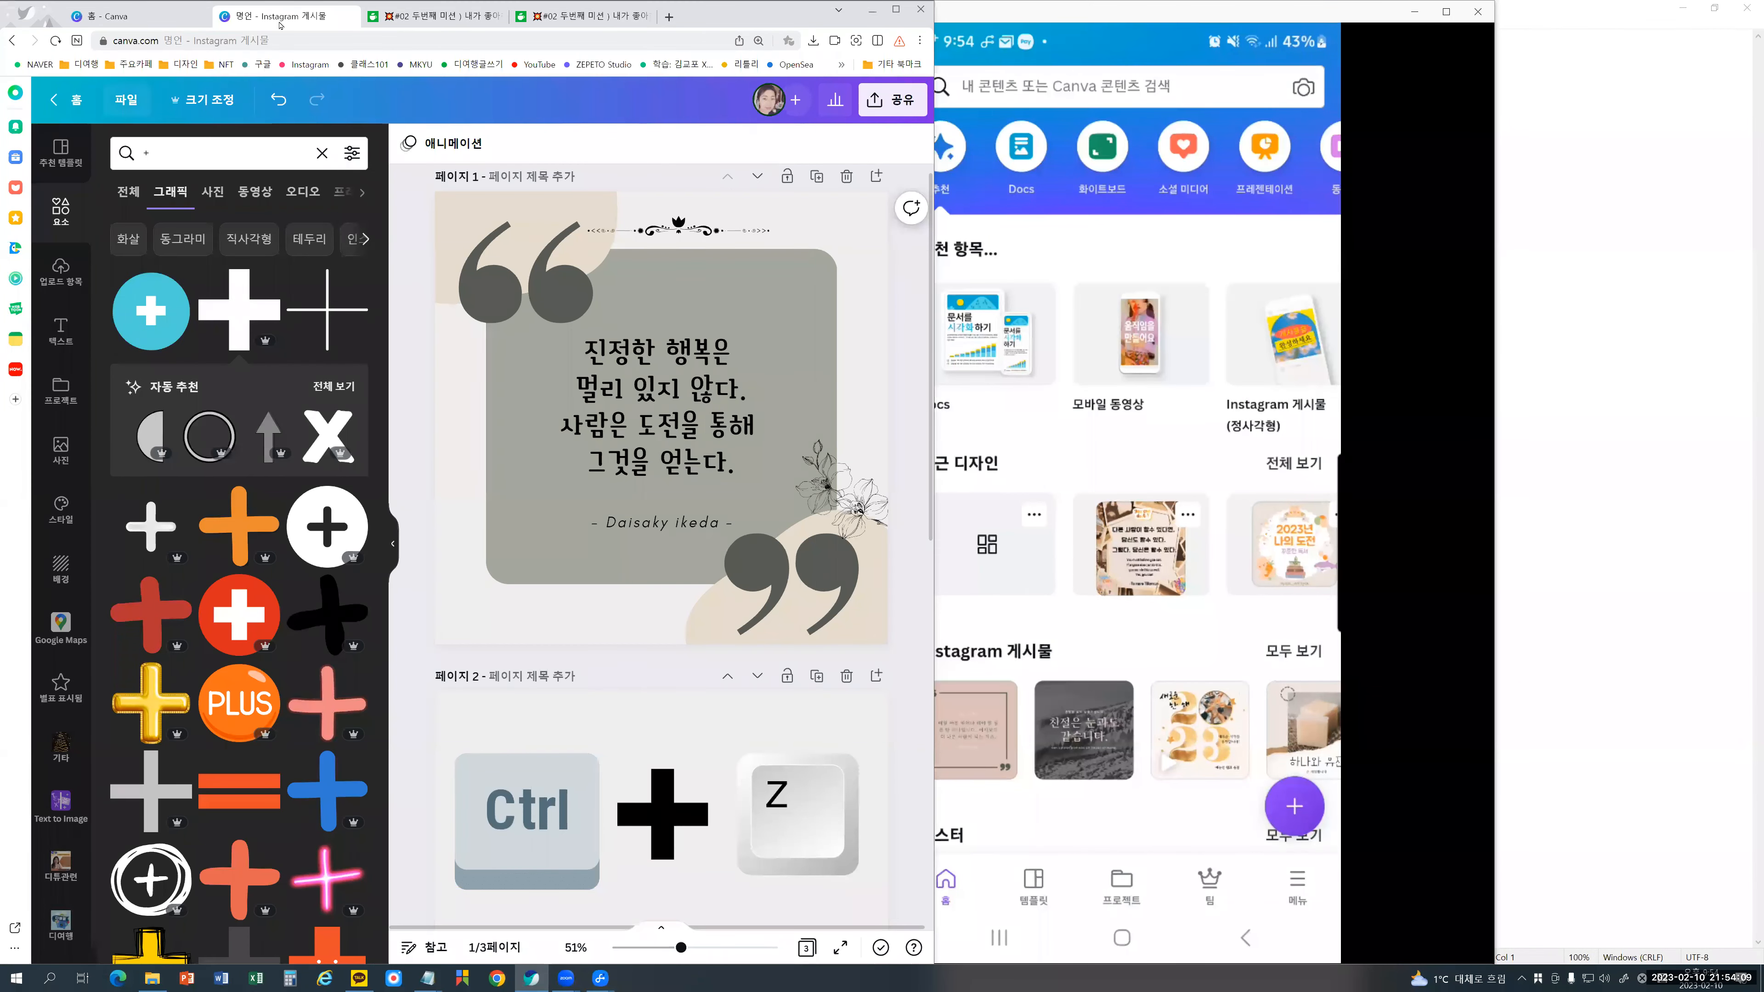
{"action": "key", "text": "ctrl+shift+Tab"}
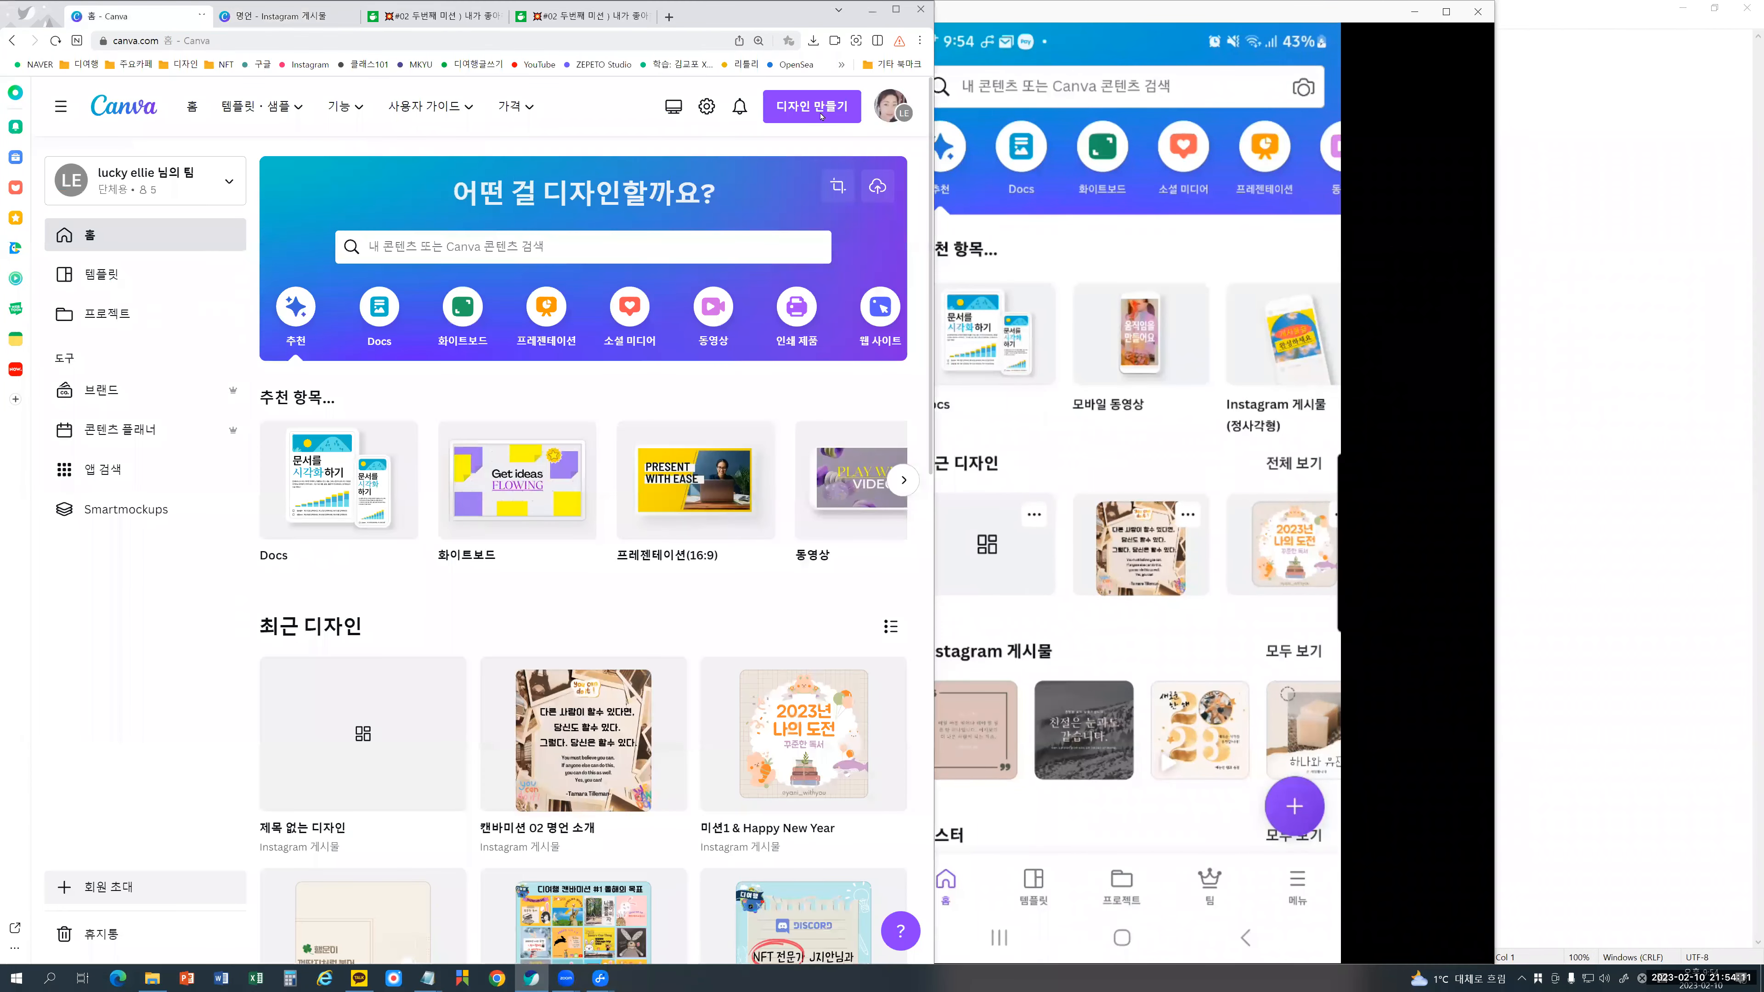
{"action": "left_click_drag", "start_coordinate": [935, 118], "coordinate": [747, 118]}
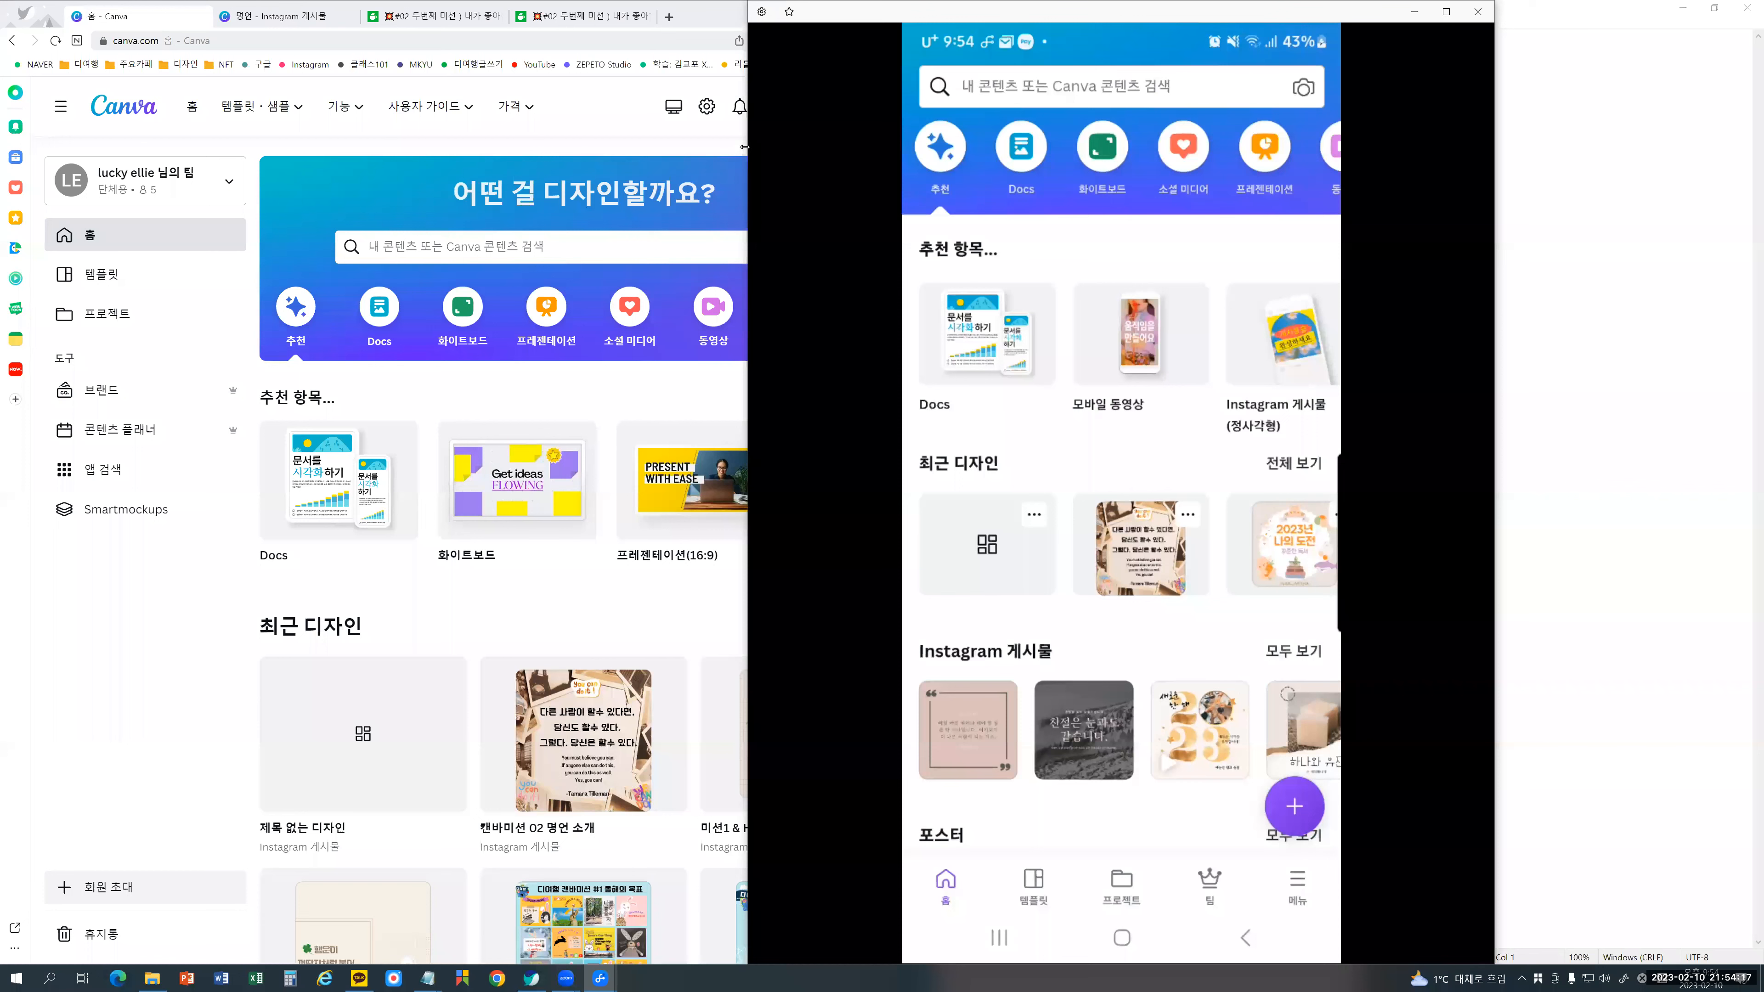
{"action": "double_click", "coordinate": [839, 142]}
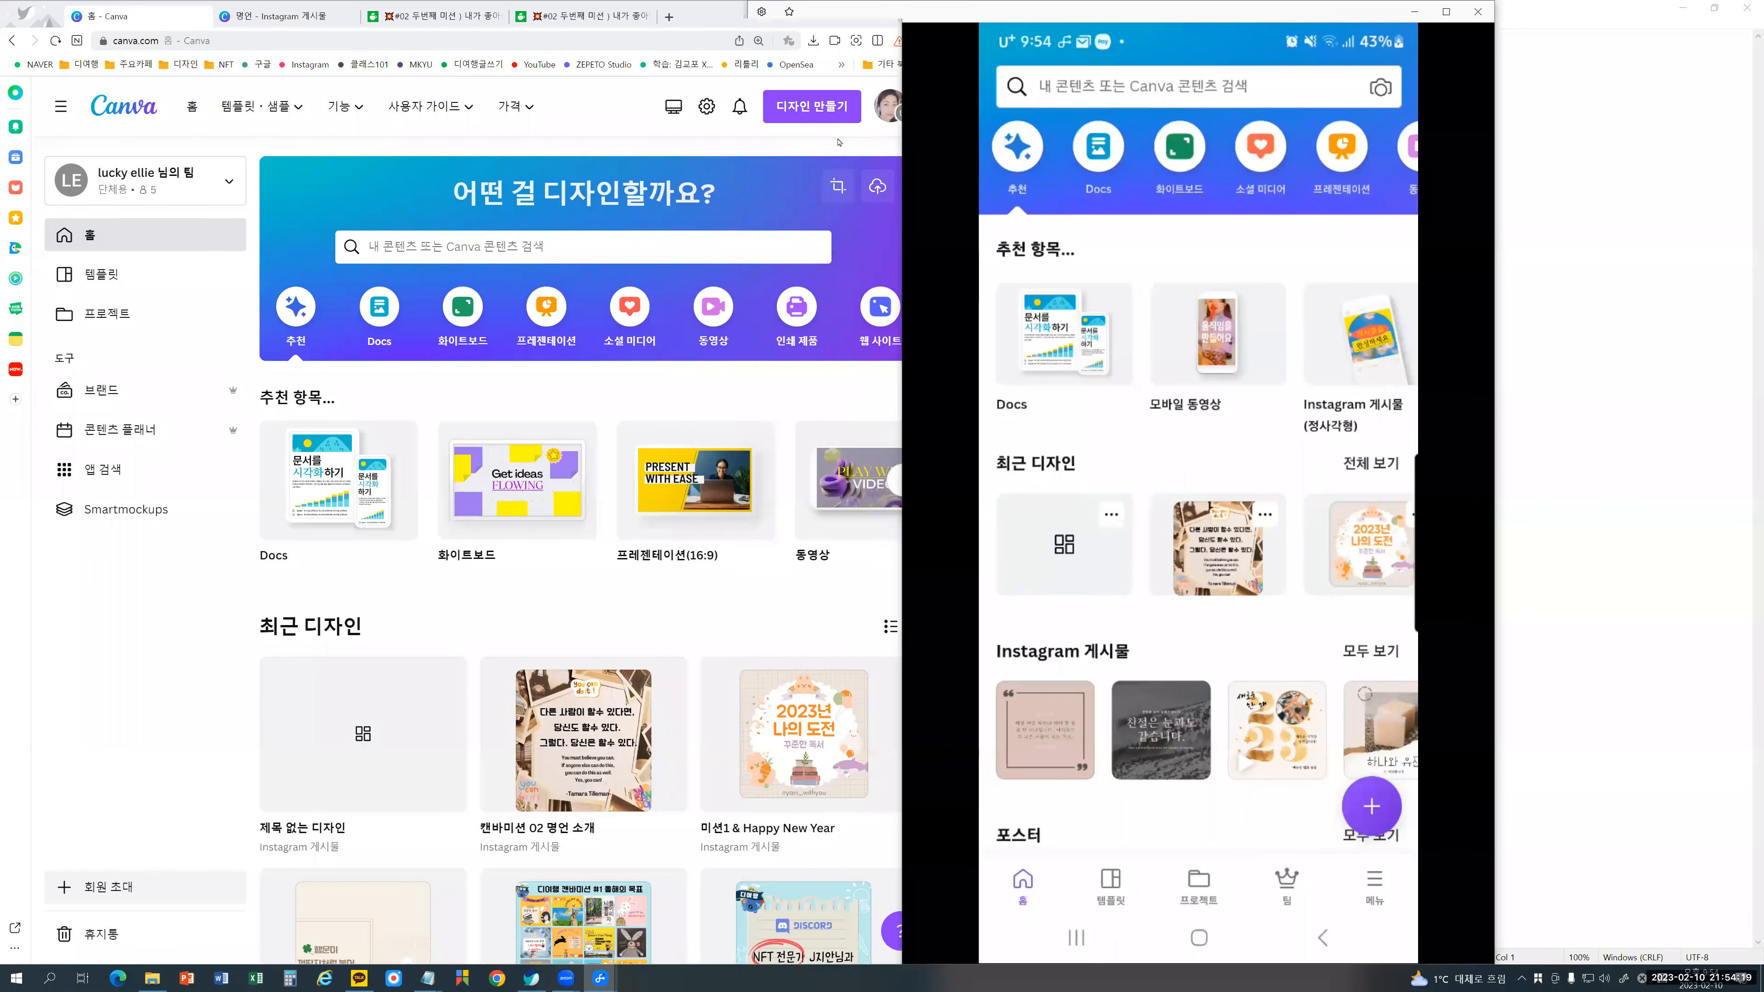
{"action": "left_click_drag", "start_coordinate": [903, 139], "coordinate": [934, 140]}
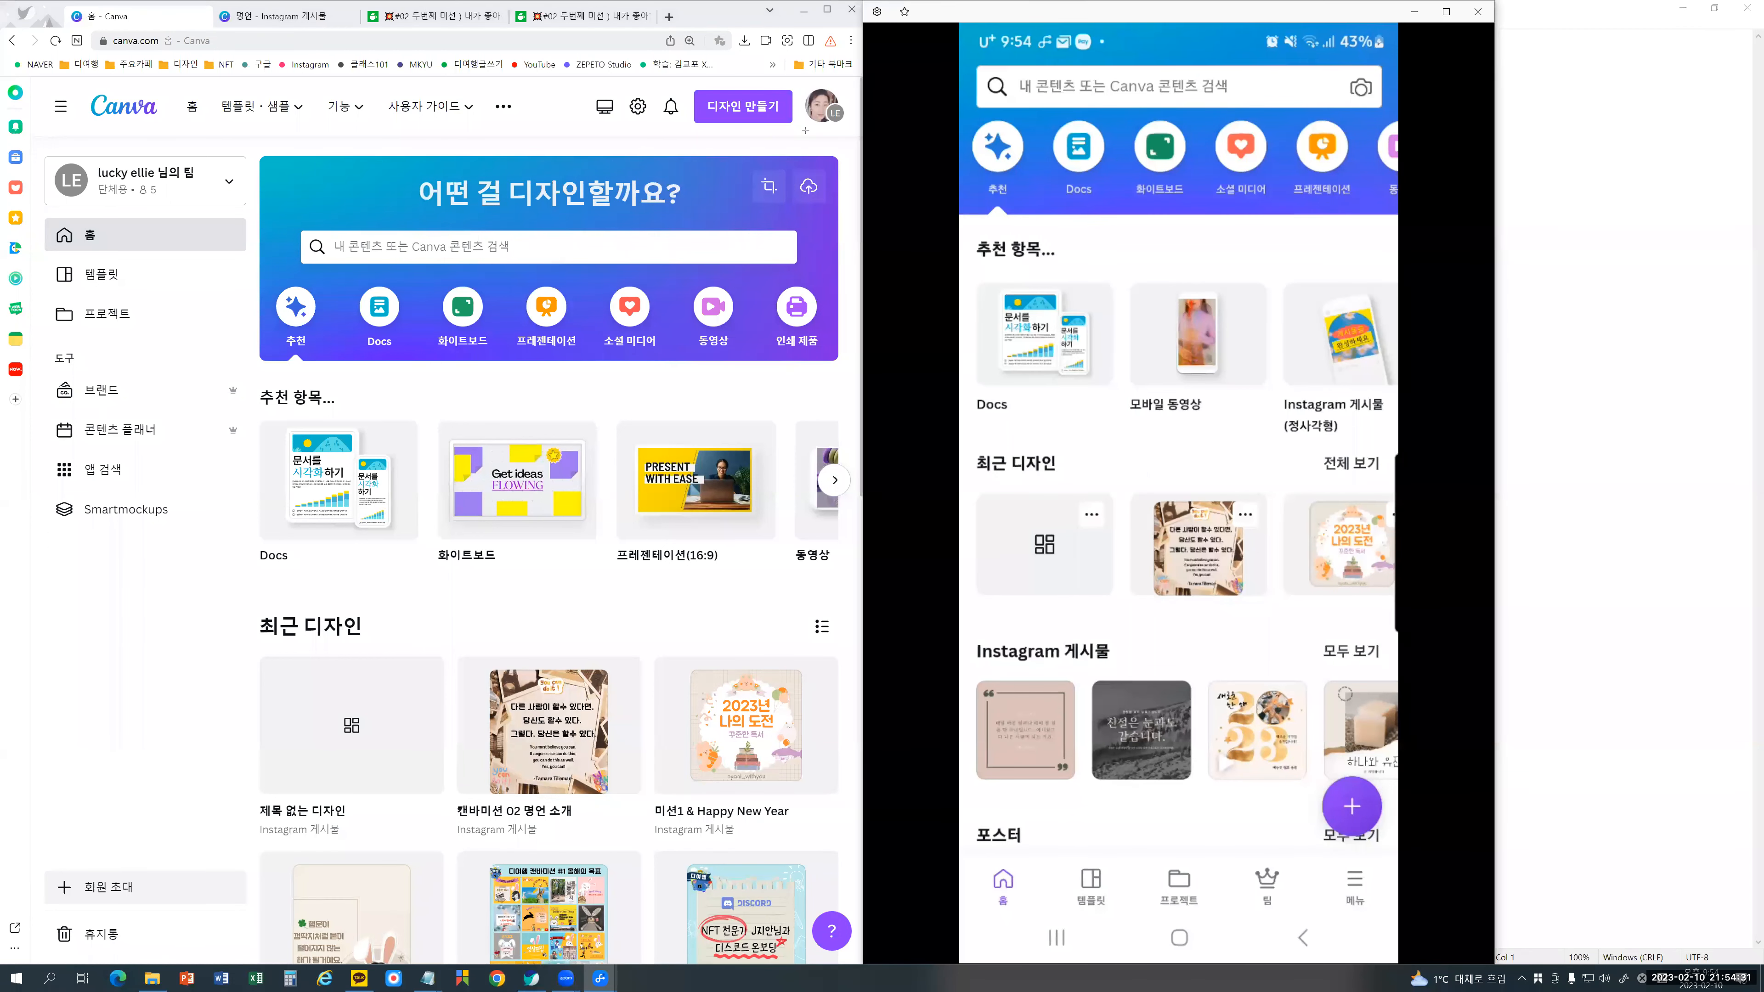
Step: Outline the browser's 디자인 만들기 button and the phone app's matching plus button with red rectangles
{"action": "left_click_drag", "start_coordinate": [780, 119], "coordinate": [682, 78]}
{"action": "left_click_drag", "start_coordinate": [805, 134], "coordinate": [805, 135]}
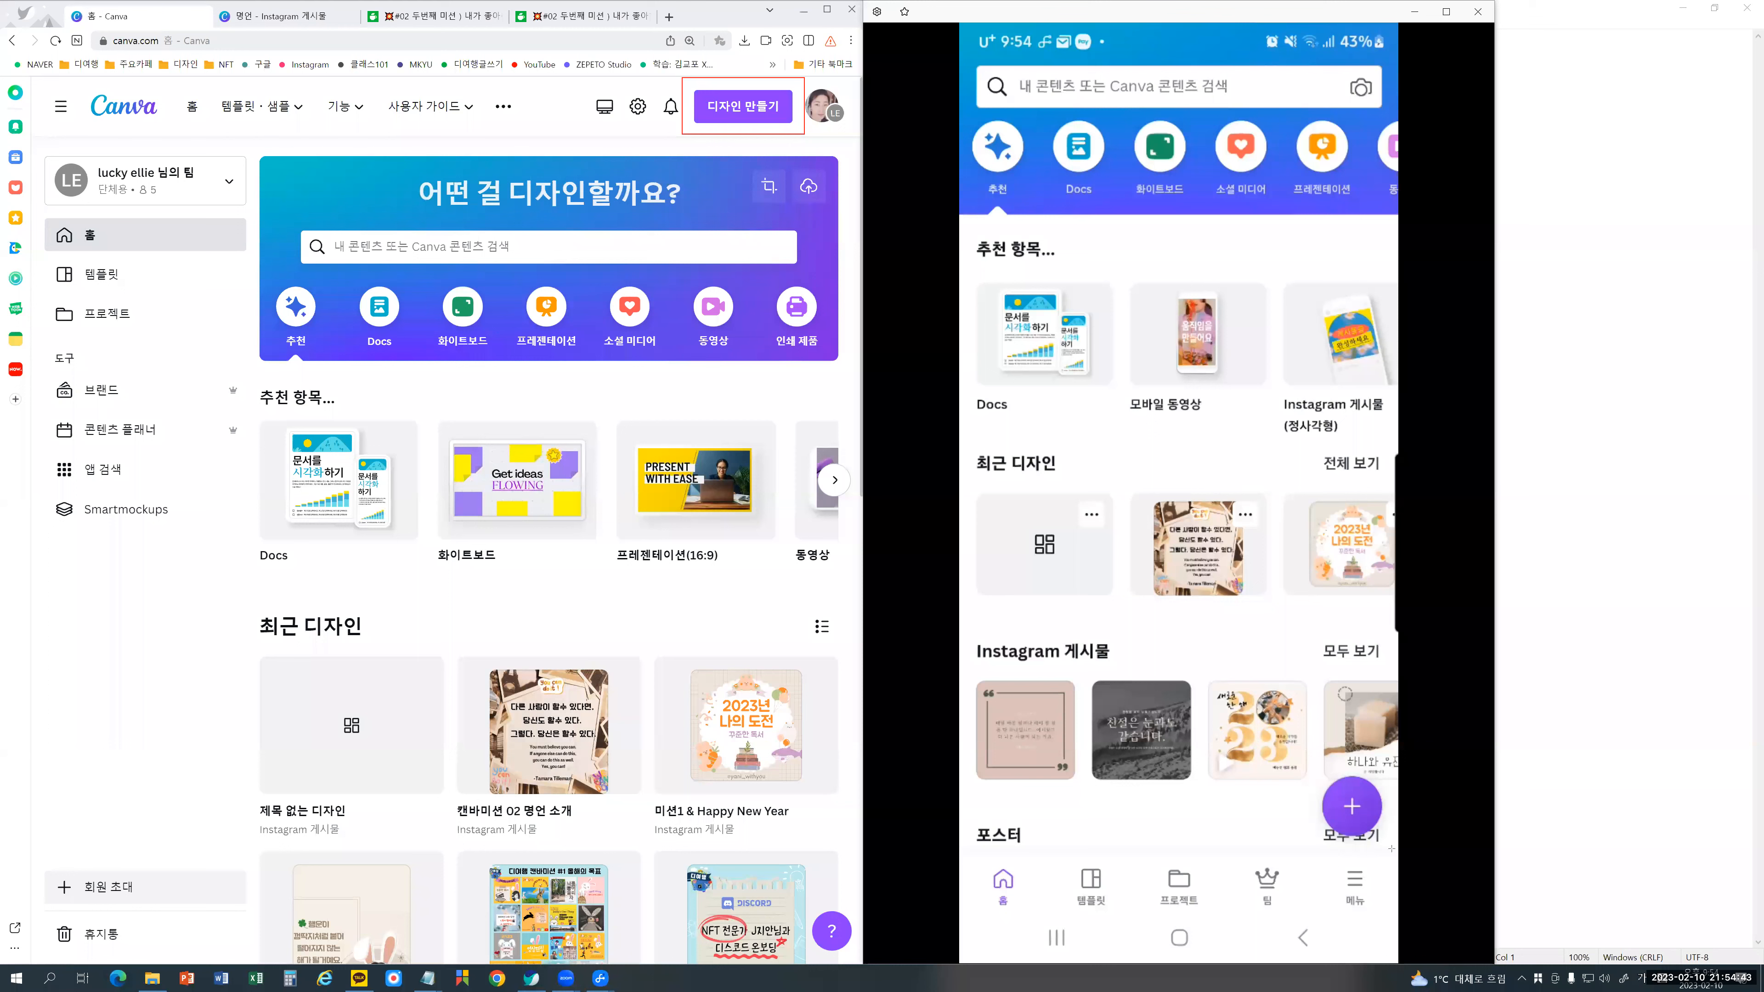
{"action": "left_click_drag", "start_coordinate": [1304, 753], "coordinate": [1392, 849]}
Step: Create an Instagram 게시물(정사각형) design in the phone app, circle the template panel's handle, and collapse the panel to the blank page
{"action": "left_click", "coordinate": [1351, 806]}
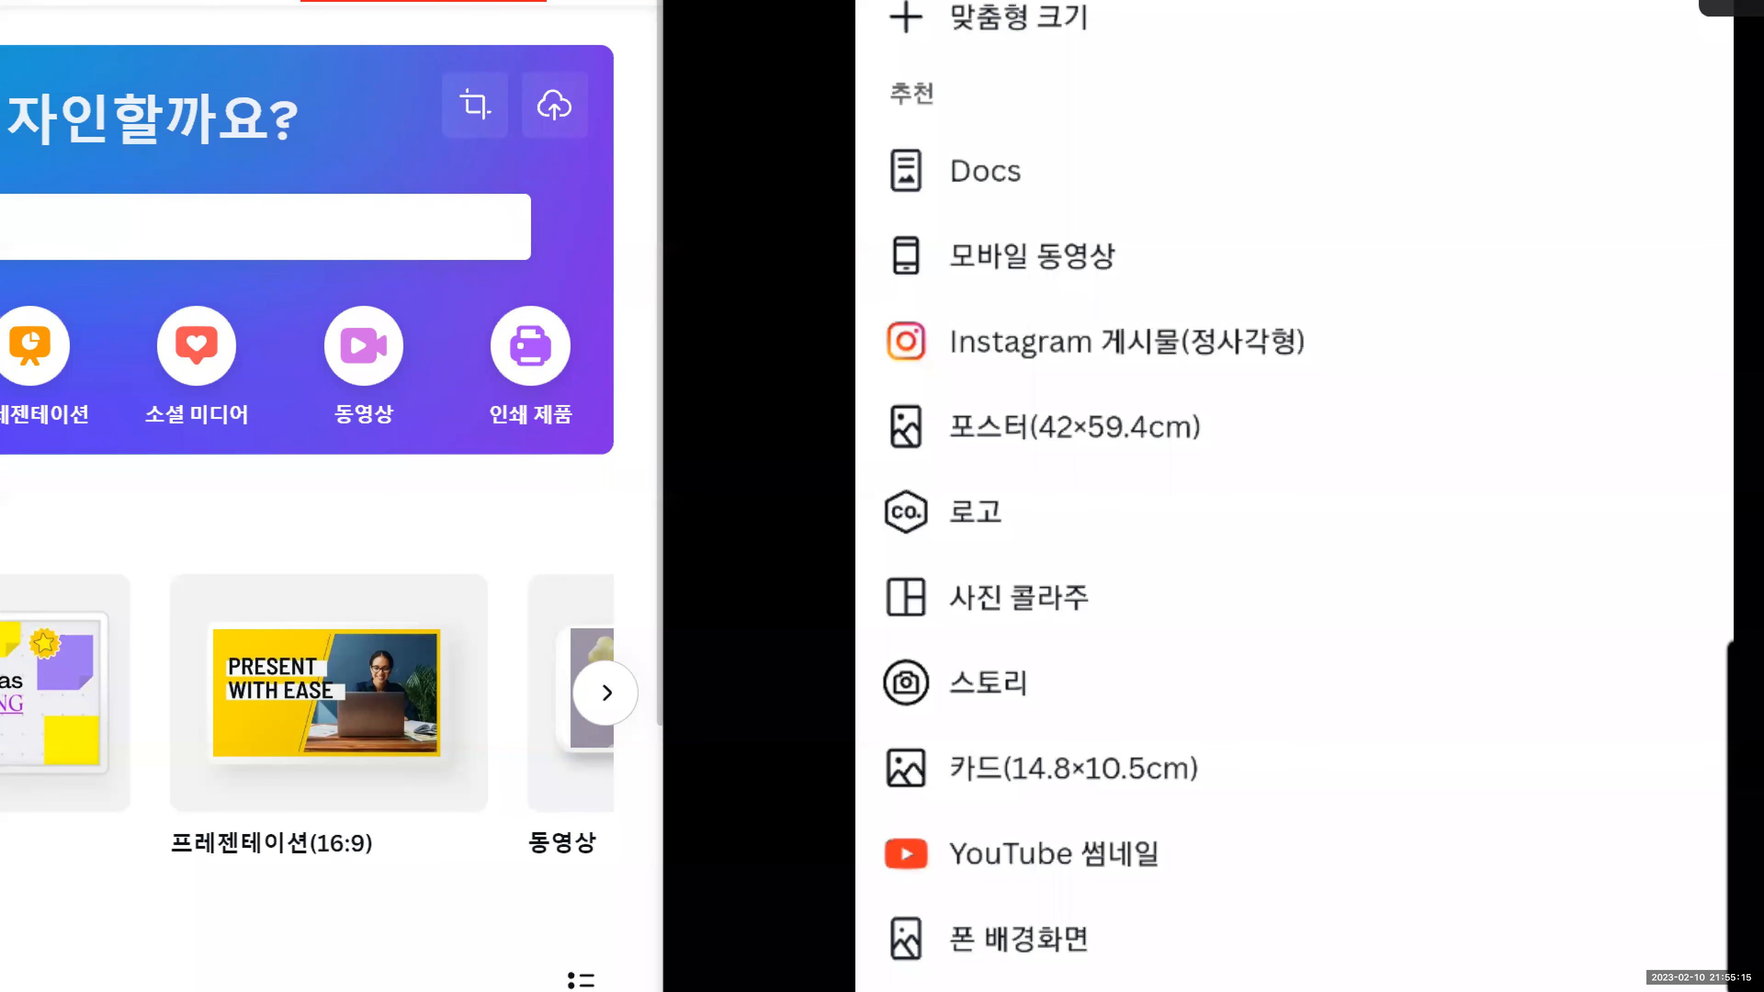
{"action": "left_click", "coordinate": [1063, 266]}
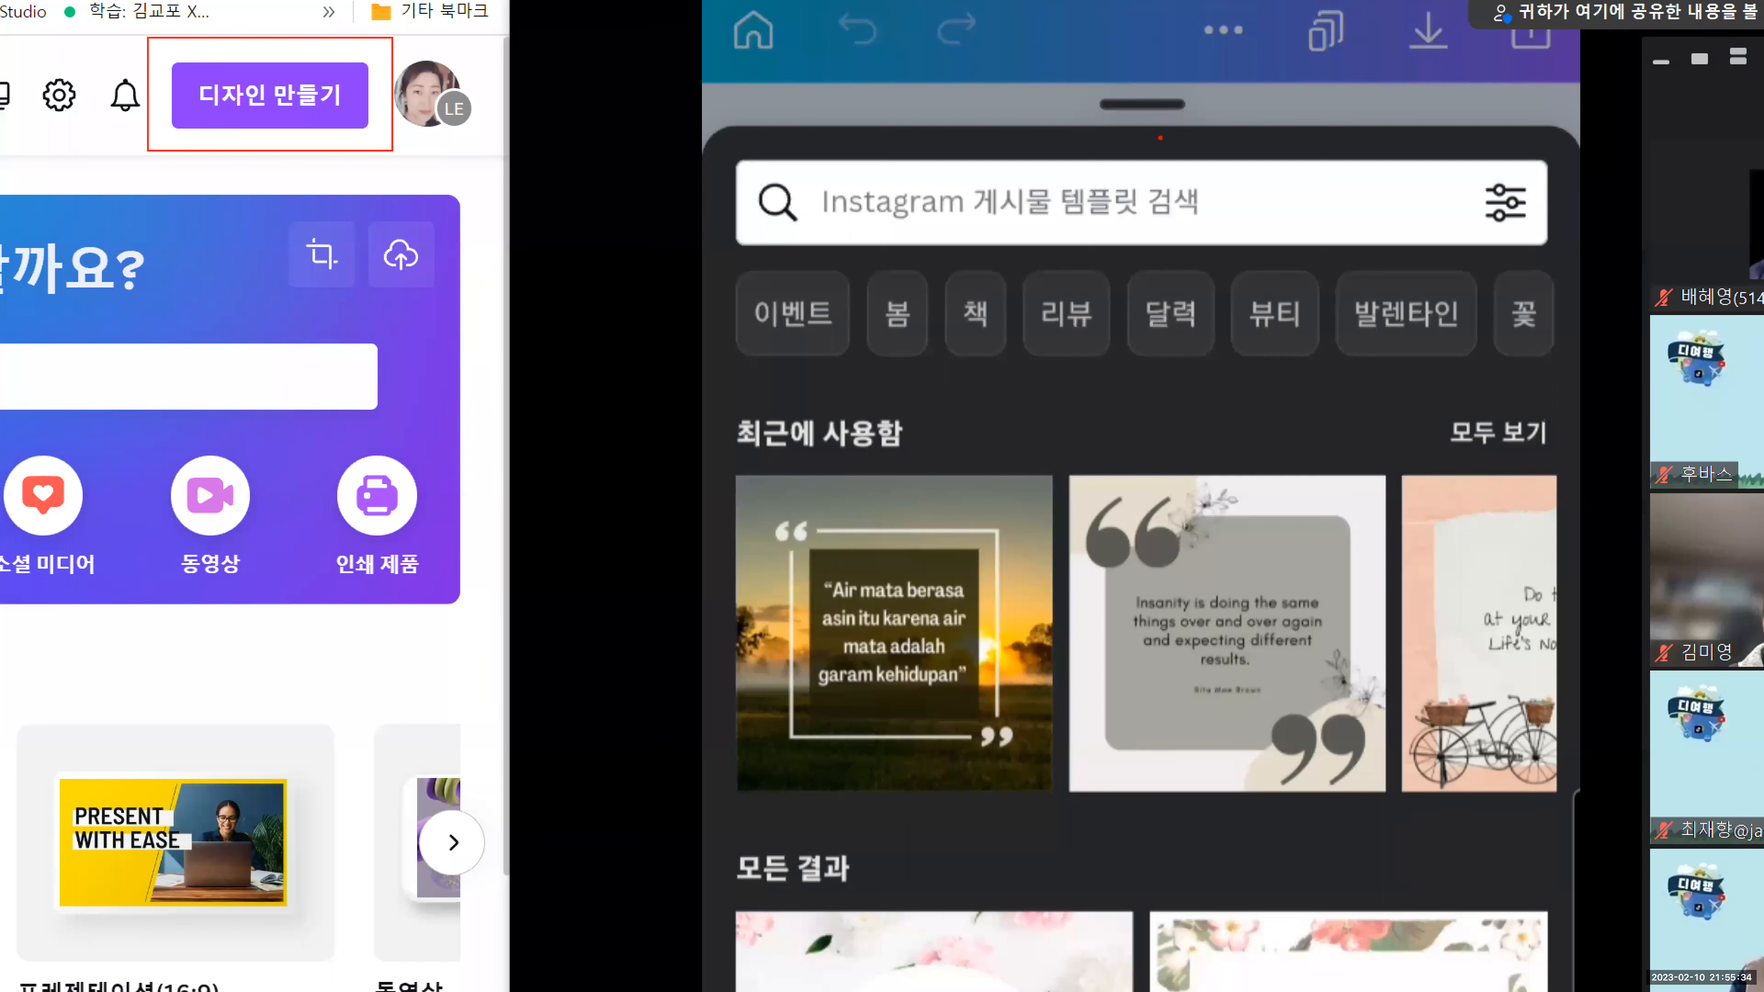
{"action": "mouse_move", "coordinate": [1160, 138]}
{"action": "left_mouse_down"}
{"action": "mouse_move", "coordinate": [1093, 109]}
{"action": "mouse_move", "coordinate": [1219, 95]}
{"action": "mouse_move", "coordinate": [1171, 138]}
{"action": "left_mouse_up"}
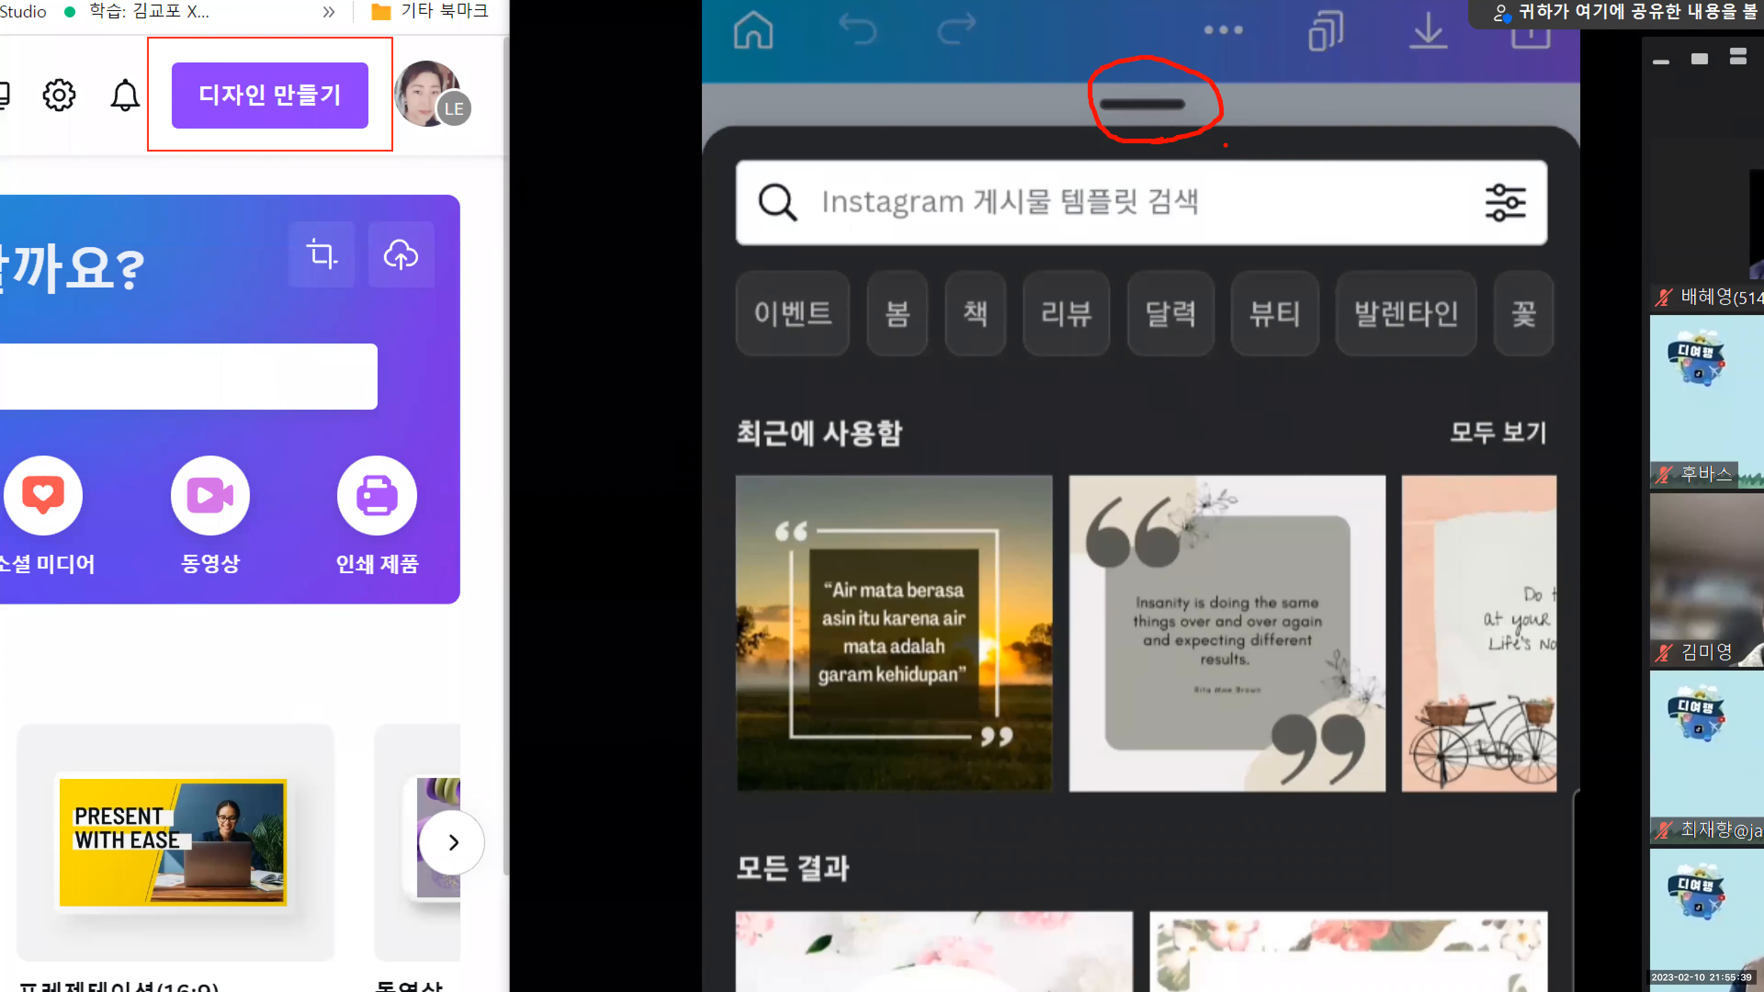
{"action": "mouse_move", "coordinate": [1133, 142]}
{"action": "left_mouse_down"}
{"action": "mouse_move", "coordinate": [1126, 299]}
{"action": "mouse_move", "coordinate": [1192, 242]}
{"action": "left_mouse_up"}
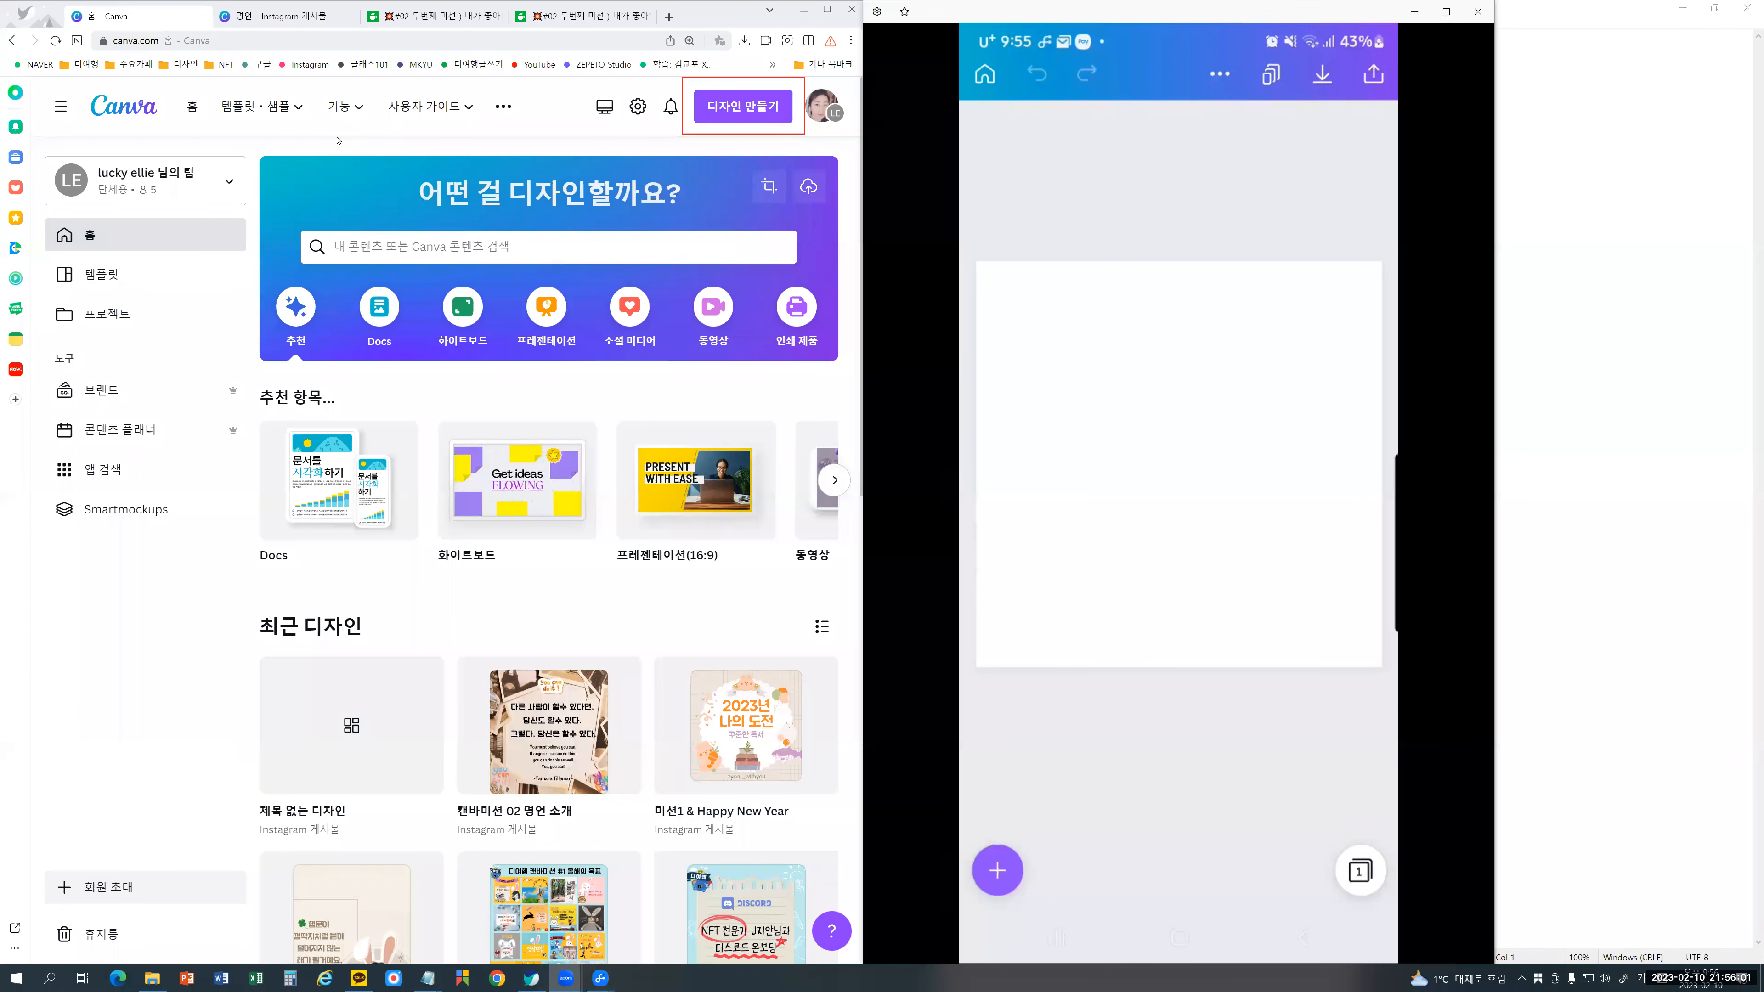
Step: Show the 명언 design in the browser, and outline its vertical tool list and the phone editor's lower button area in red
{"action": "left_click", "coordinate": [267, 26]}
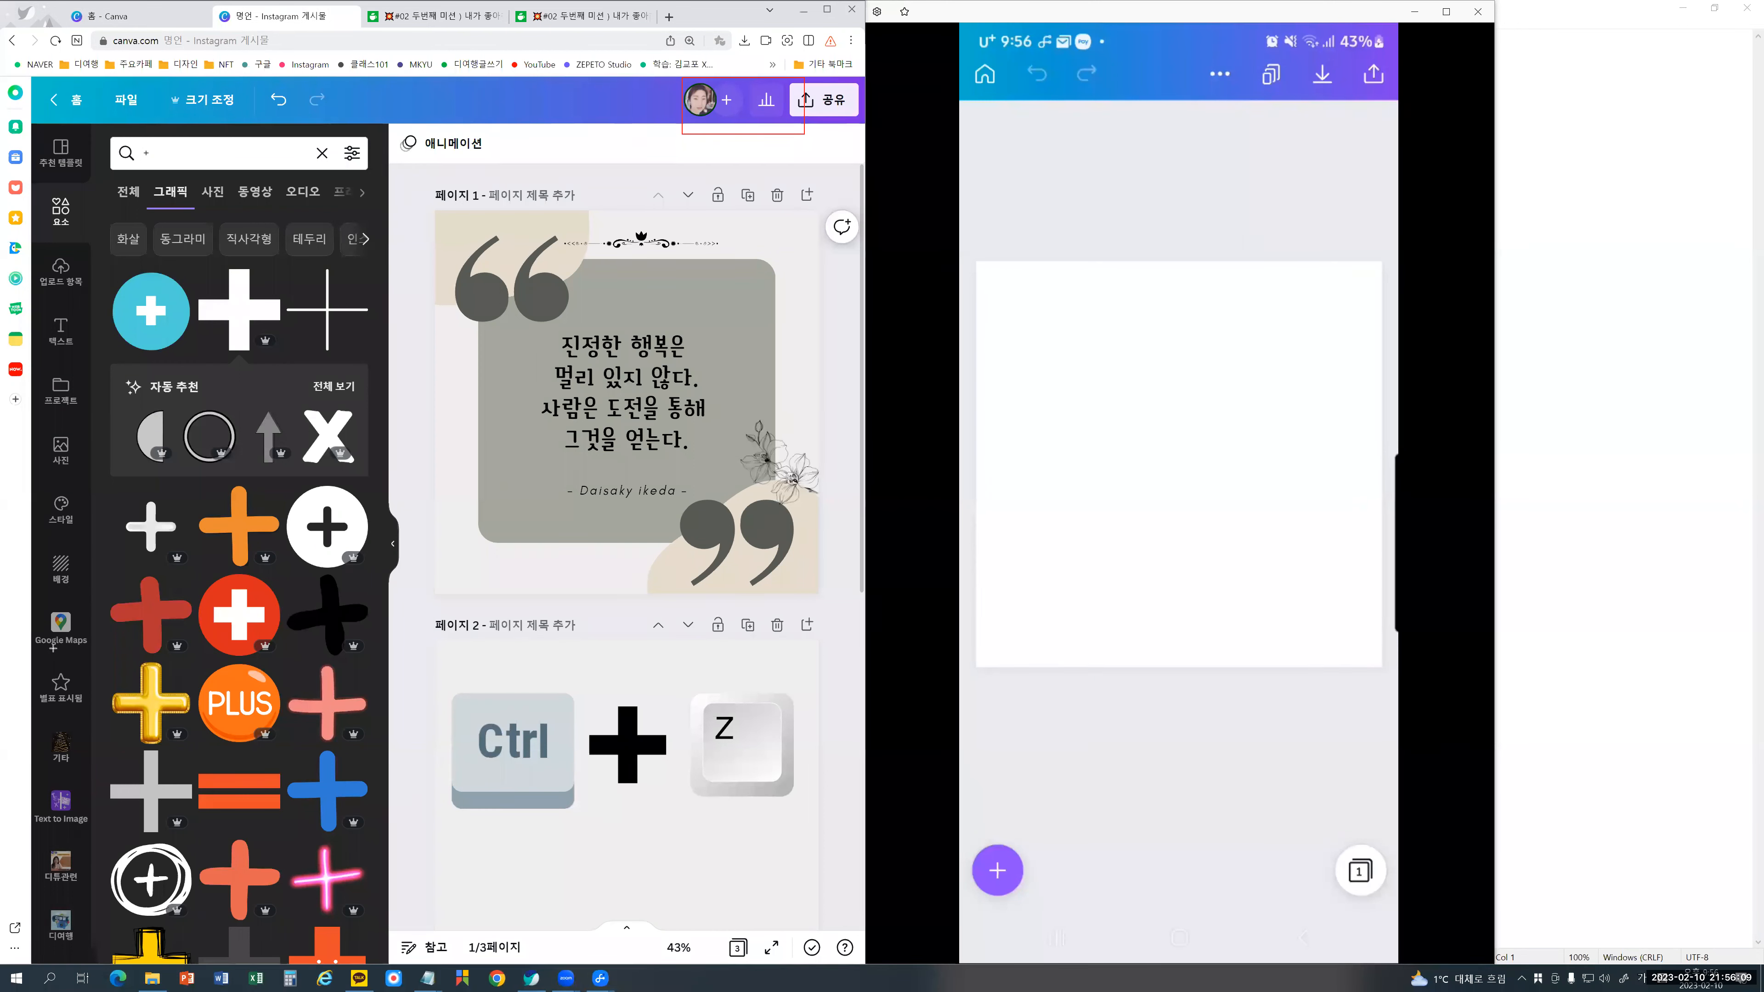
{"action": "left_click_drag", "start_coordinate": [53, 648], "coordinate": [40, 131]}
{"action": "mouse_move", "coordinate": [54, 647]}
{"action": "left_mouse_down"}
{"action": "mouse_move", "coordinate": [54, 816]}
{"action": "mouse_move", "coordinate": [84, 957]}
{"action": "left_mouse_up"}
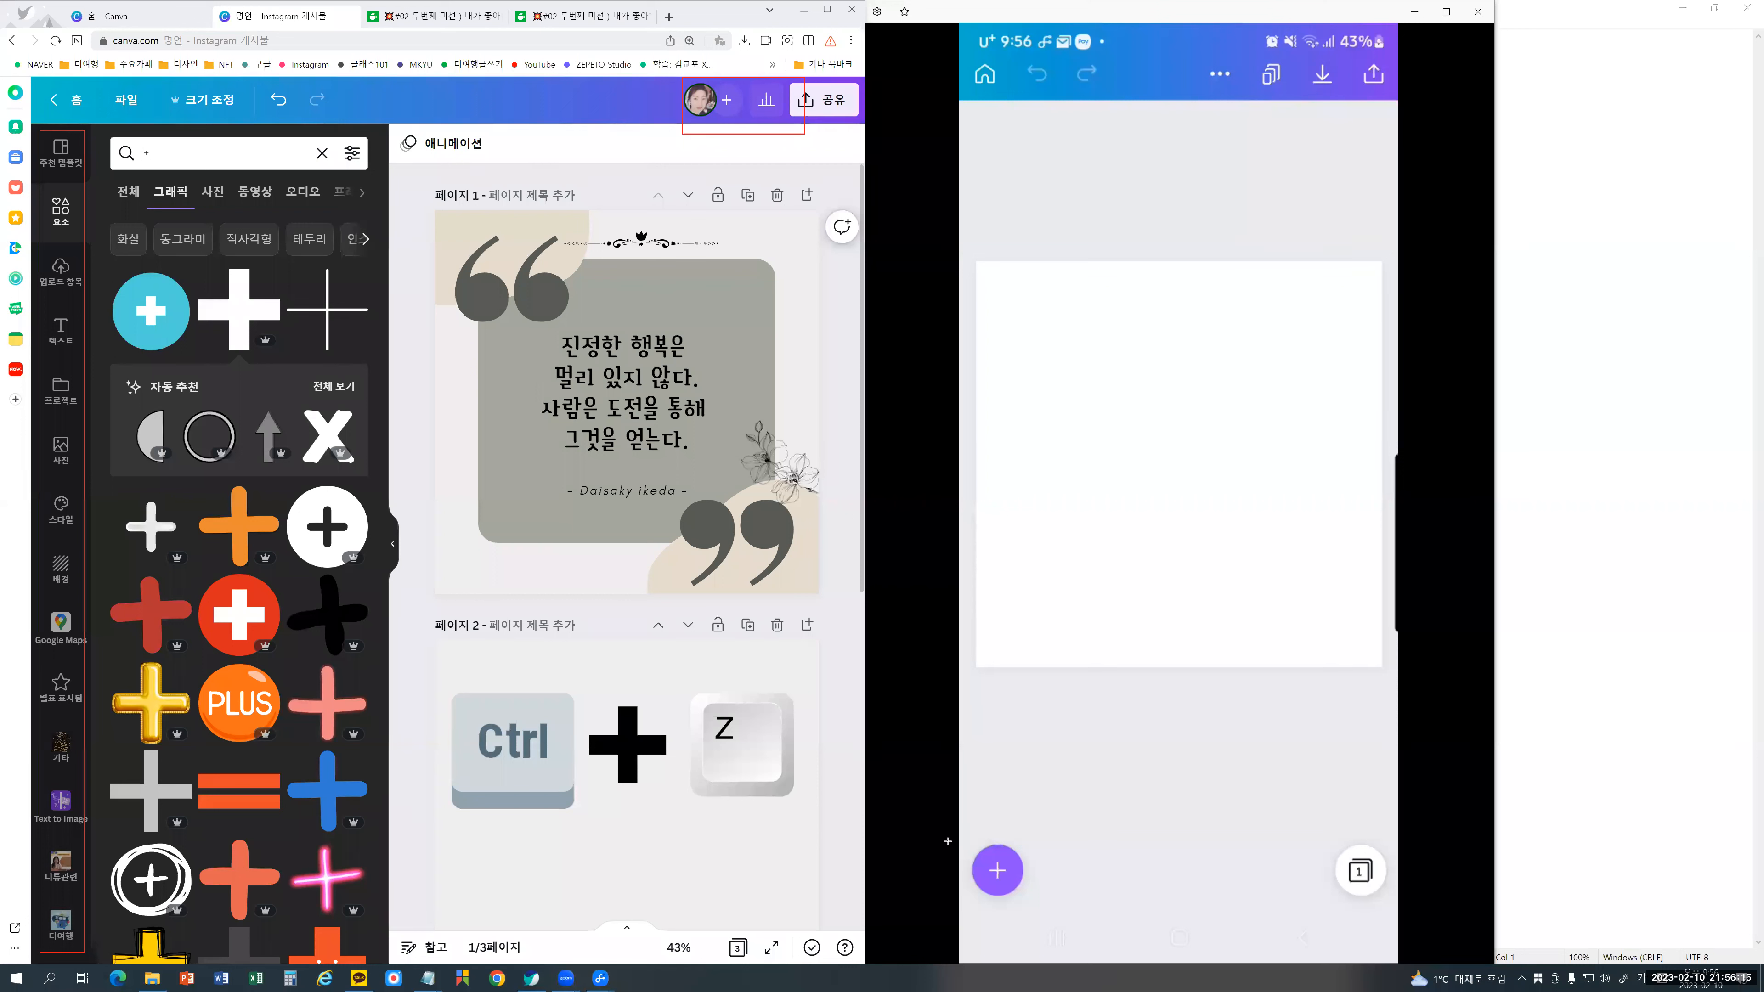
{"action": "mouse_move", "coordinate": [948, 841]}
{"action": "left_mouse_down"}
{"action": "mouse_move", "coordinate": [1223, 933]}
{"action": "mouse_move", "coordinate": [1403, 935]}
{"action": "left_mouse_up"}
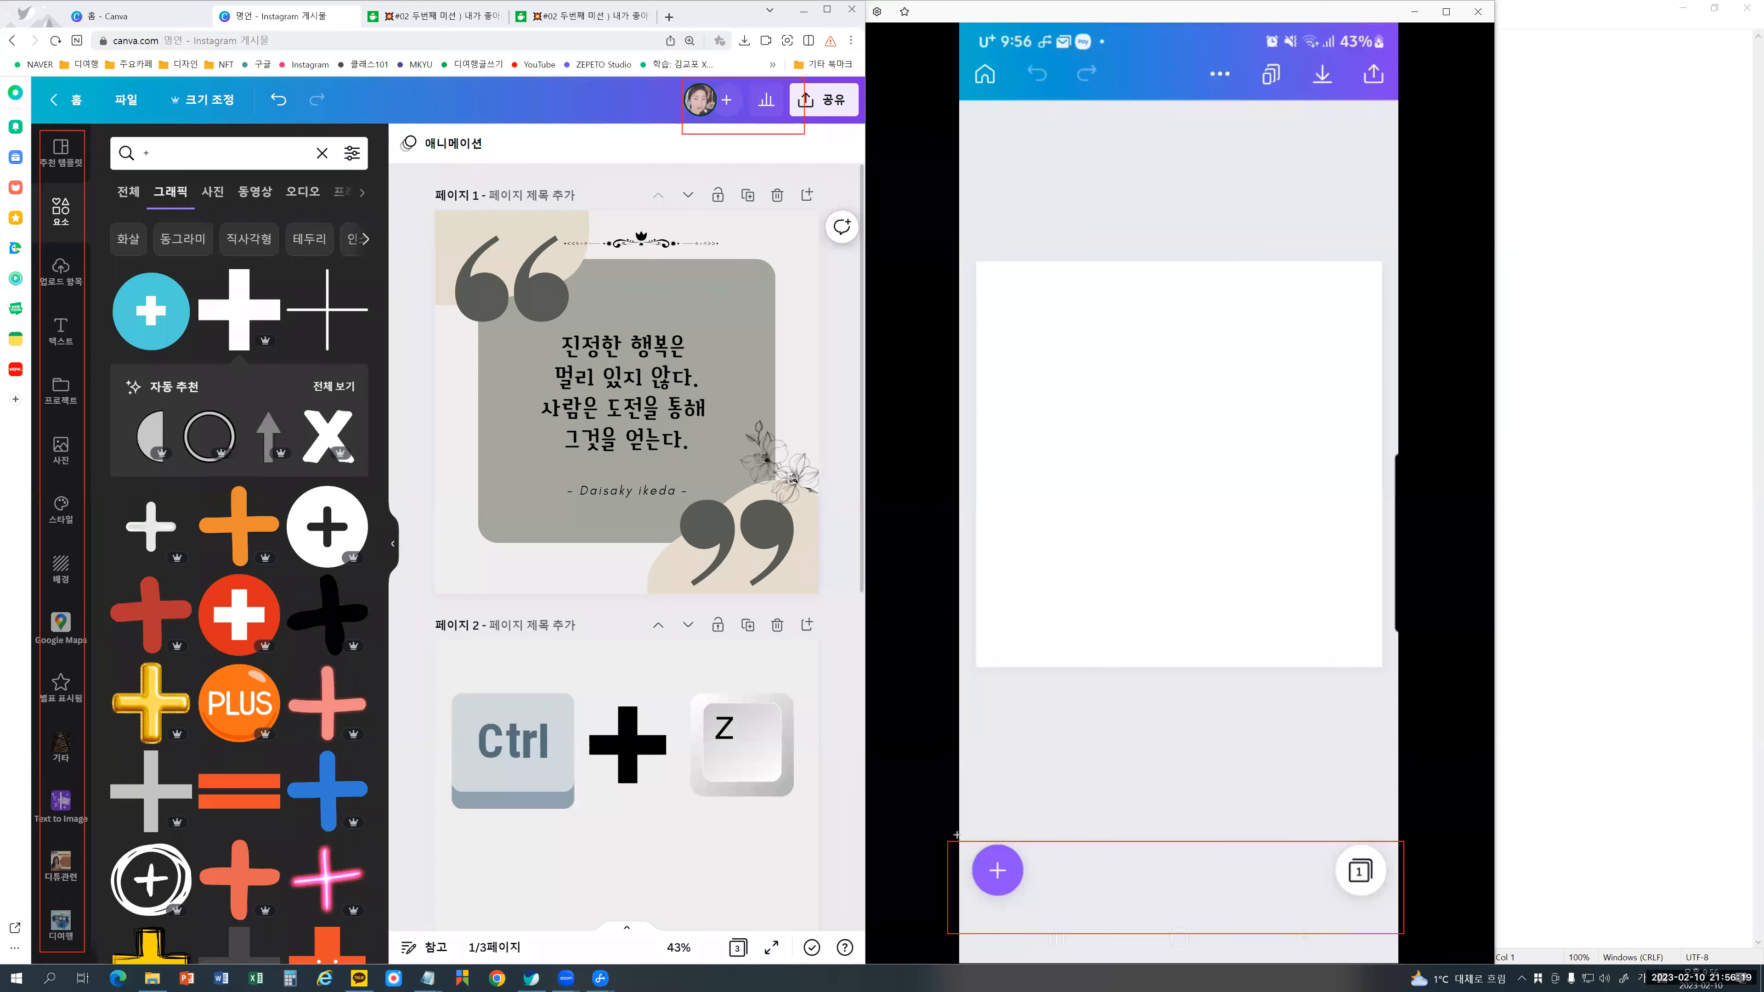
Step: Open the phone editor's tool row, outline 추천 템플릿, show 업로드 항목, and mark the 파일 업로드 button in red
{"action": "left_click_drag", "start_coordinate": [1025, 902], "coordinate": [1029, 902]}
{"action": "left_click", "coordinate": [997, 871]}
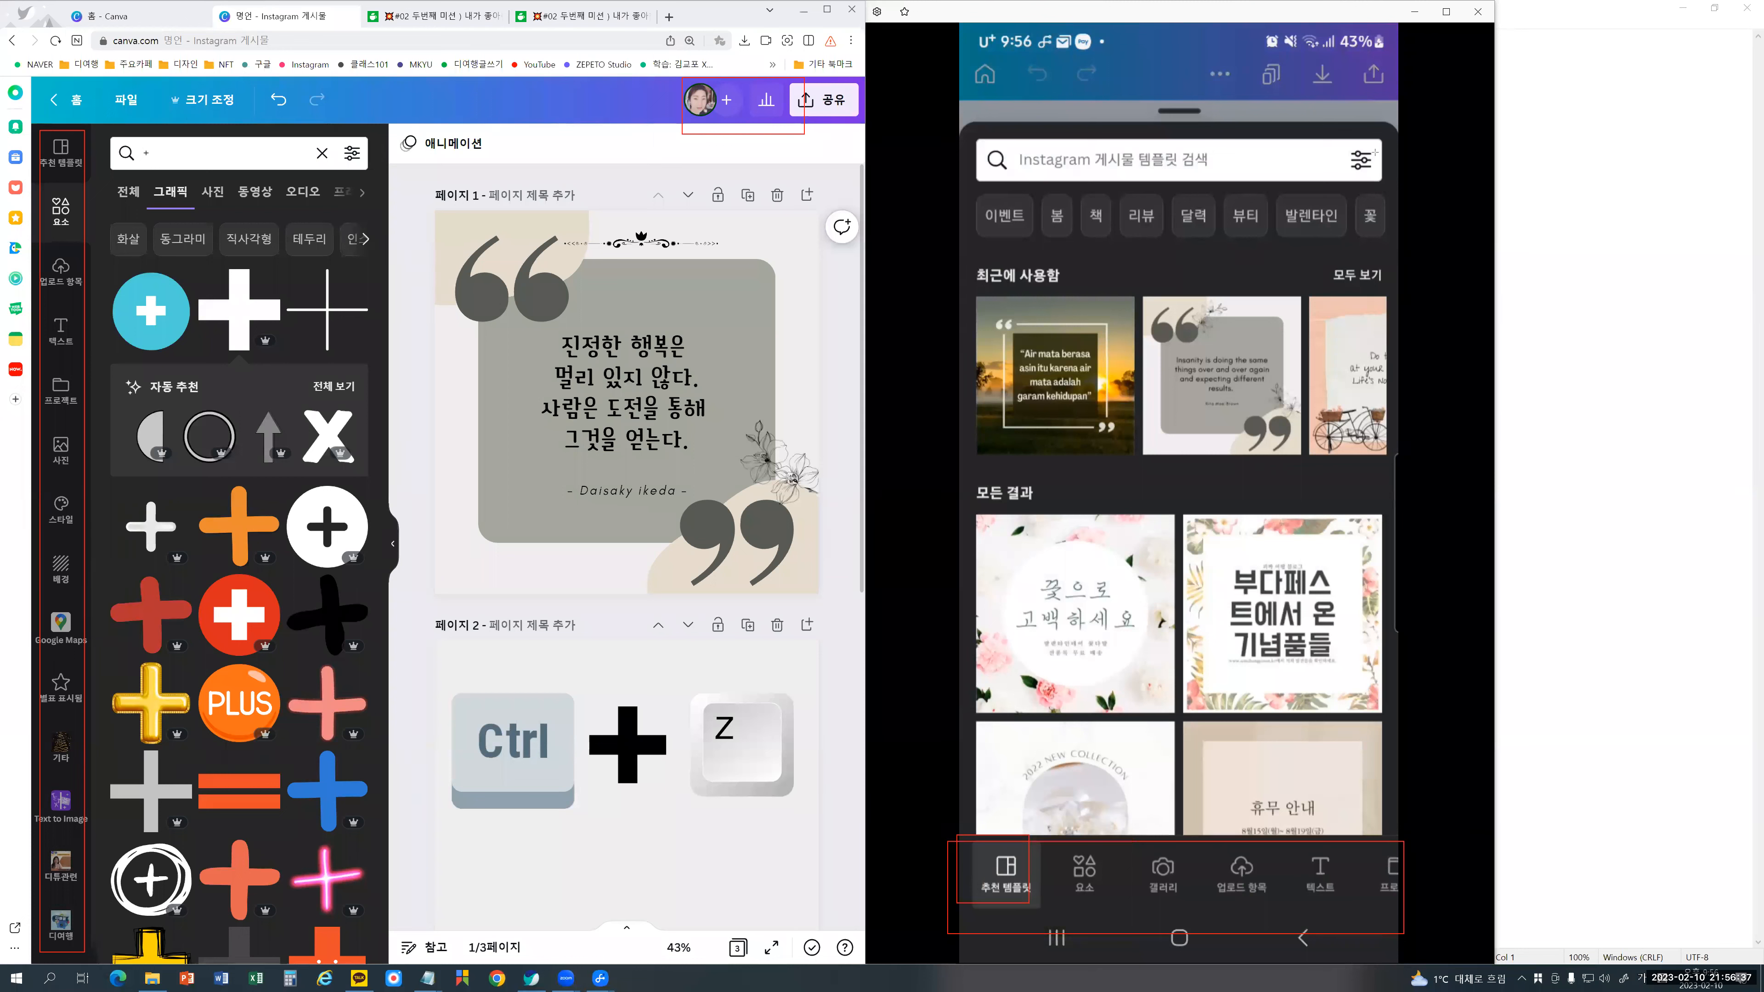
{"action": "left_click", "coordinate": [1003, 835]}
{"action": "left_click", "coordinate": [1005, 842]}
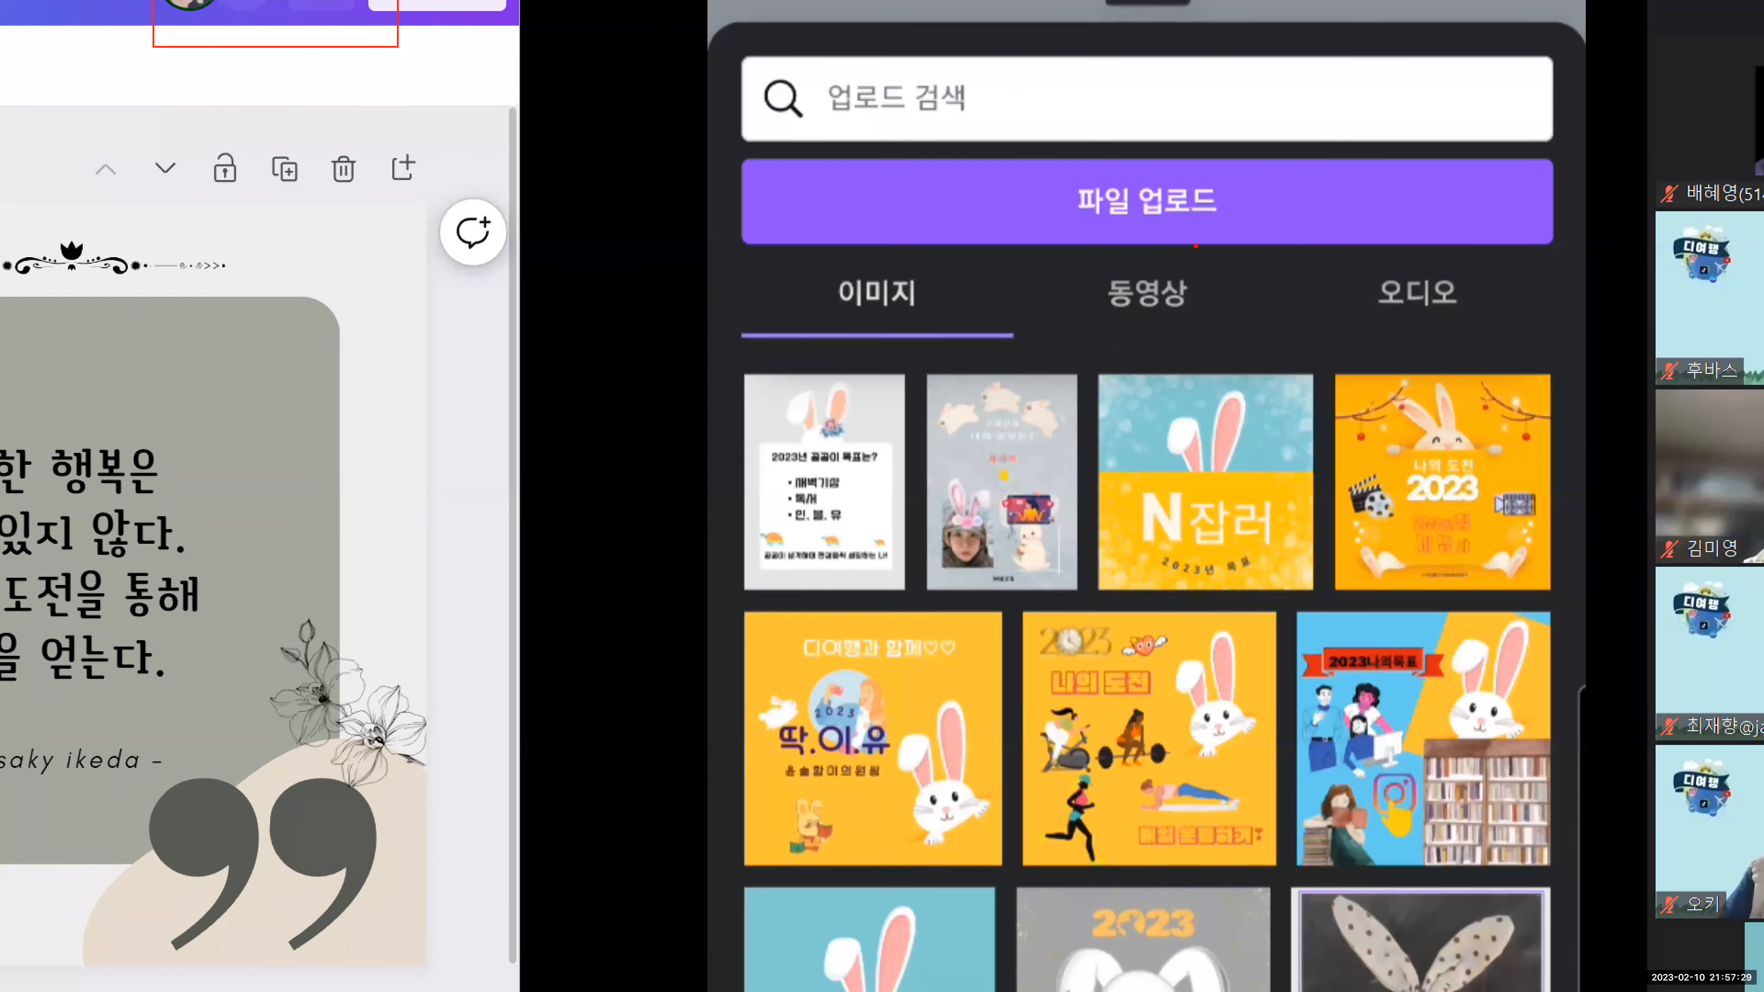
{"action": "mouse_move", "coordinate": [1196, 245]}
{"action": "left_mouse_down"}
{"action": "mouse_move", "coordinate": [1063, 192]}
{"action": "mouse_move", "coordinate": [1268, 240]}
{"action": "left_mouse_up"}
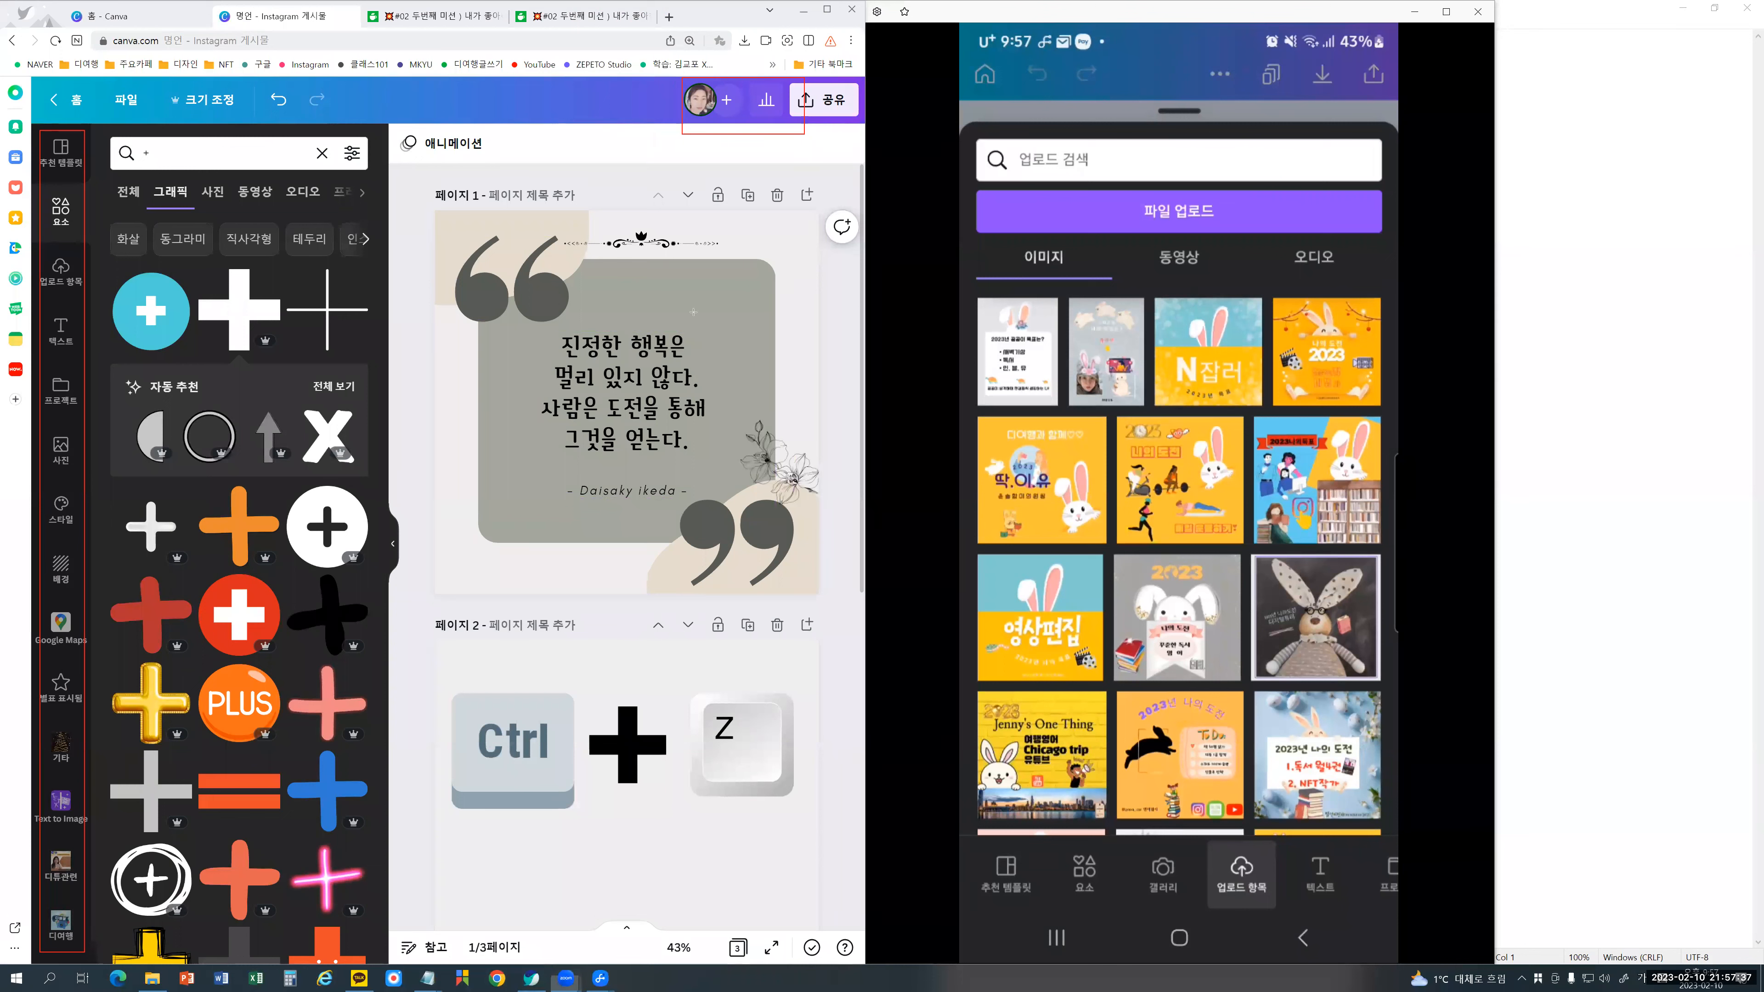
Step: Box 업로드 항목 in the browser editor, point arrows at it in both editors, and clear the markings
{"action": "left_click_drag", "start_coordinate": [97, 291], "coordinate": [40, 240]}
{"action": "left_click_drag", "start_coordinate": [105, 292], "coordinate": [38, 237]}
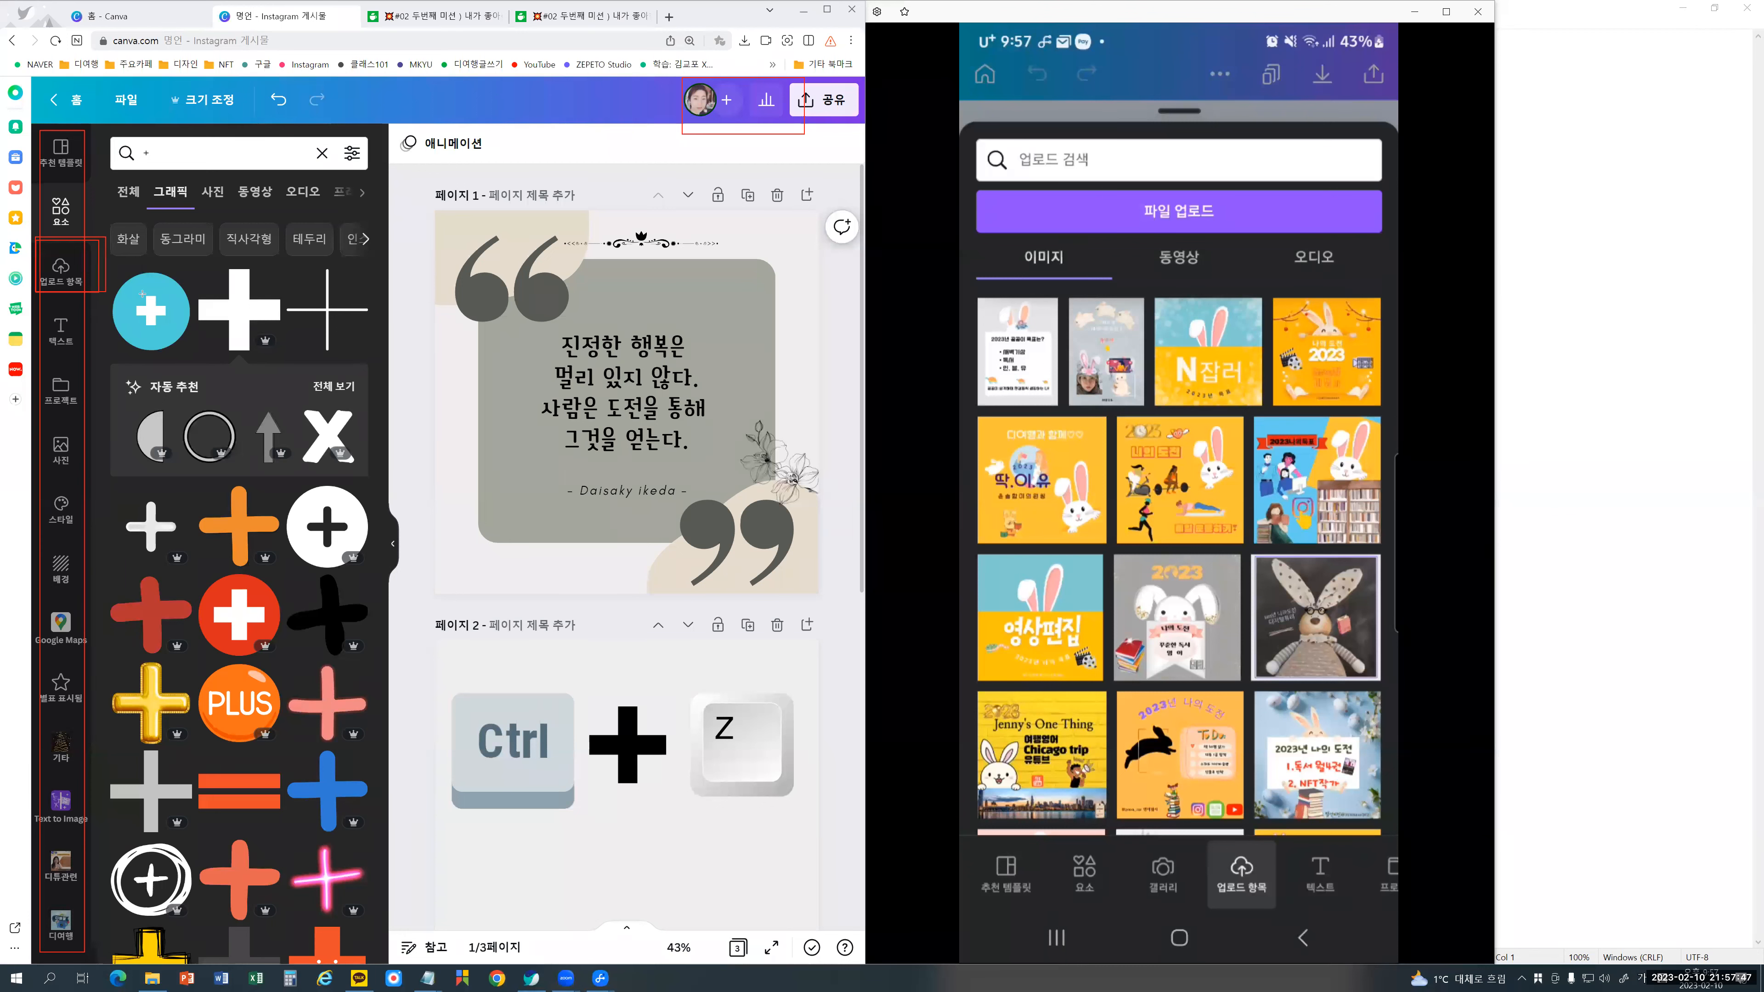
{"action": "mouse_move", "coordinate": [104, 271]}
{"action": "left_mouse_down"}
{"action": "mouse_move", "coordinate": [438, 388]}
{"action": "mouse_move", "coordinate": [91, 276]}
{"action": "left_mouse_up"}
{"action": "left_click_drag", "start_coordinate": [902, 828], "coordinate": [1221, 884]}
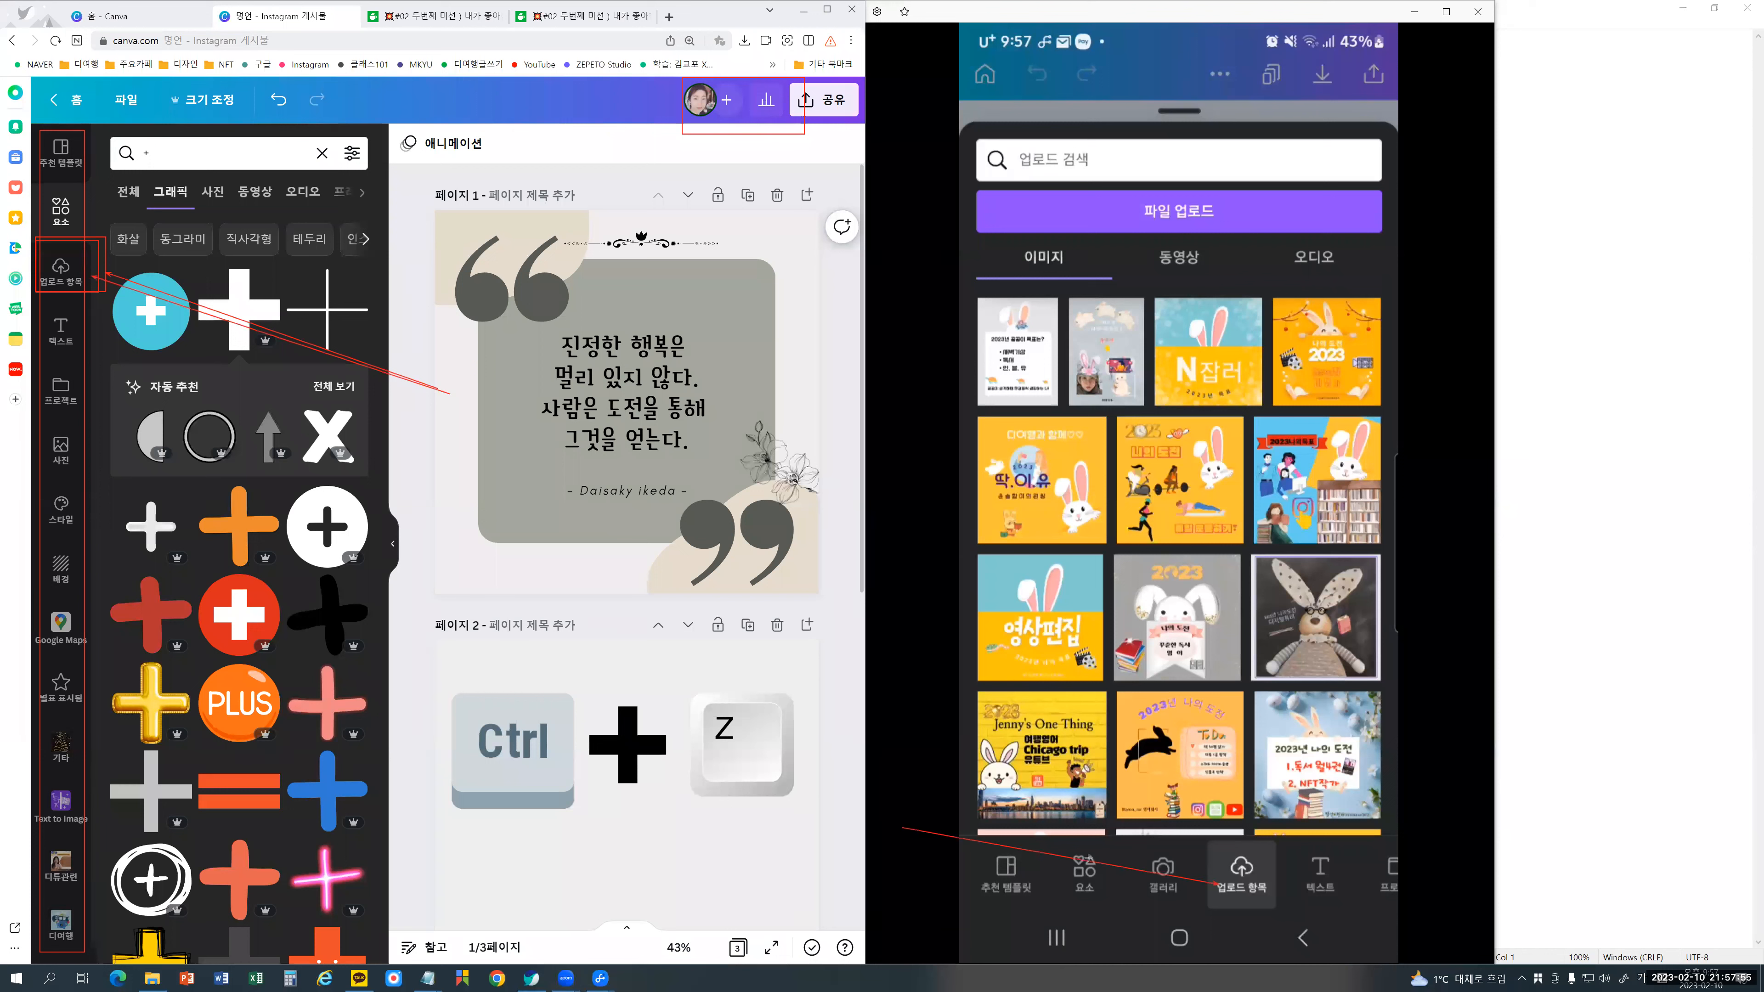
{"action": "left_click_drag", "start_coordinate": [1052, 806], "coordinate": [1239, 872]}
{"action": "key", "text": "Escape"}
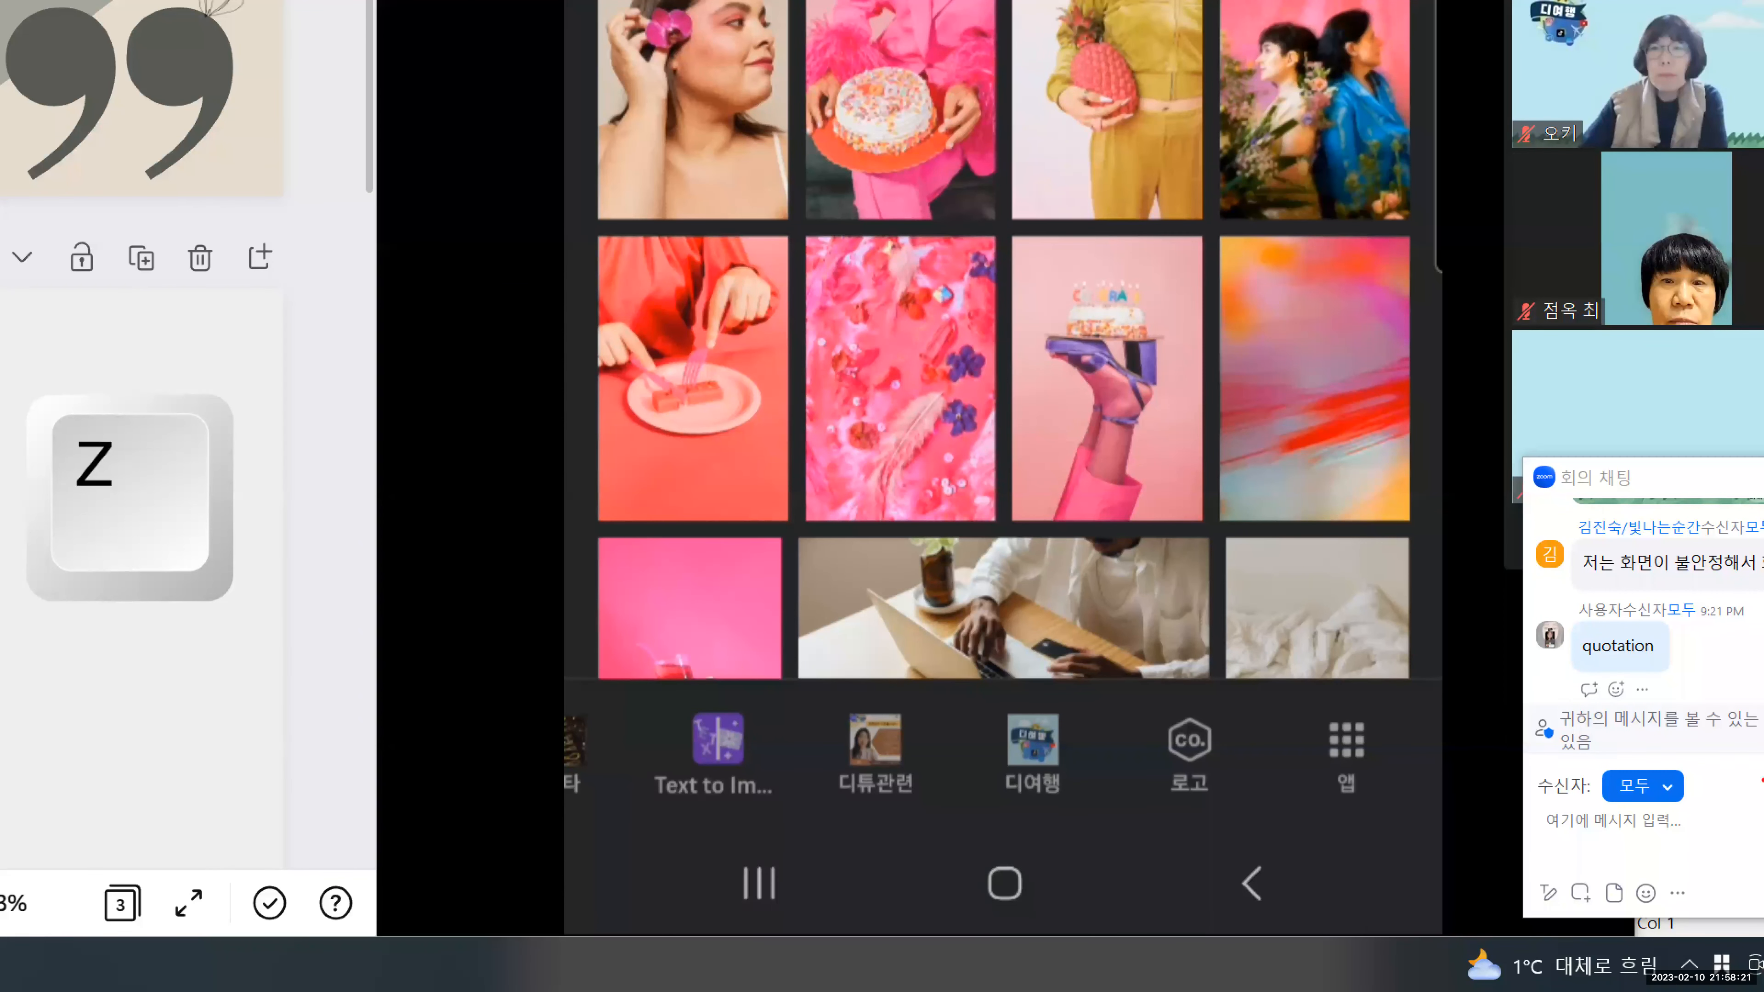
Step: Open 앱 from the end of the phone editor's tool row, and circle the 로고 entry in red
{"action": "mouse_move", "coordinate": [1403, 814]}
{"action": "left_mouse_down"}
{"action": "mouse_move", "coordinate": [1305, 817]}
{"action": "mouse_move", "coordinate": [1420, 646]}
{"action": "mouse_move", "coordinate": [1460, 747]}
{"action": "mouse_move", "coordinate": [1296, 788]}
{"action": "mouse_move", "coordinate": [1242, 687]}
{"action": "mouse_move", "coordinate": [1433, 651]}
{"action": "mouse_move", "coordinate": [1452, 770]}
{"action": "mouse_move", "coordinate": [1387, 856]}
{"action": "mouse_move", "coordinate": [1301, 822]}
{"action": "left_mouse_up"}
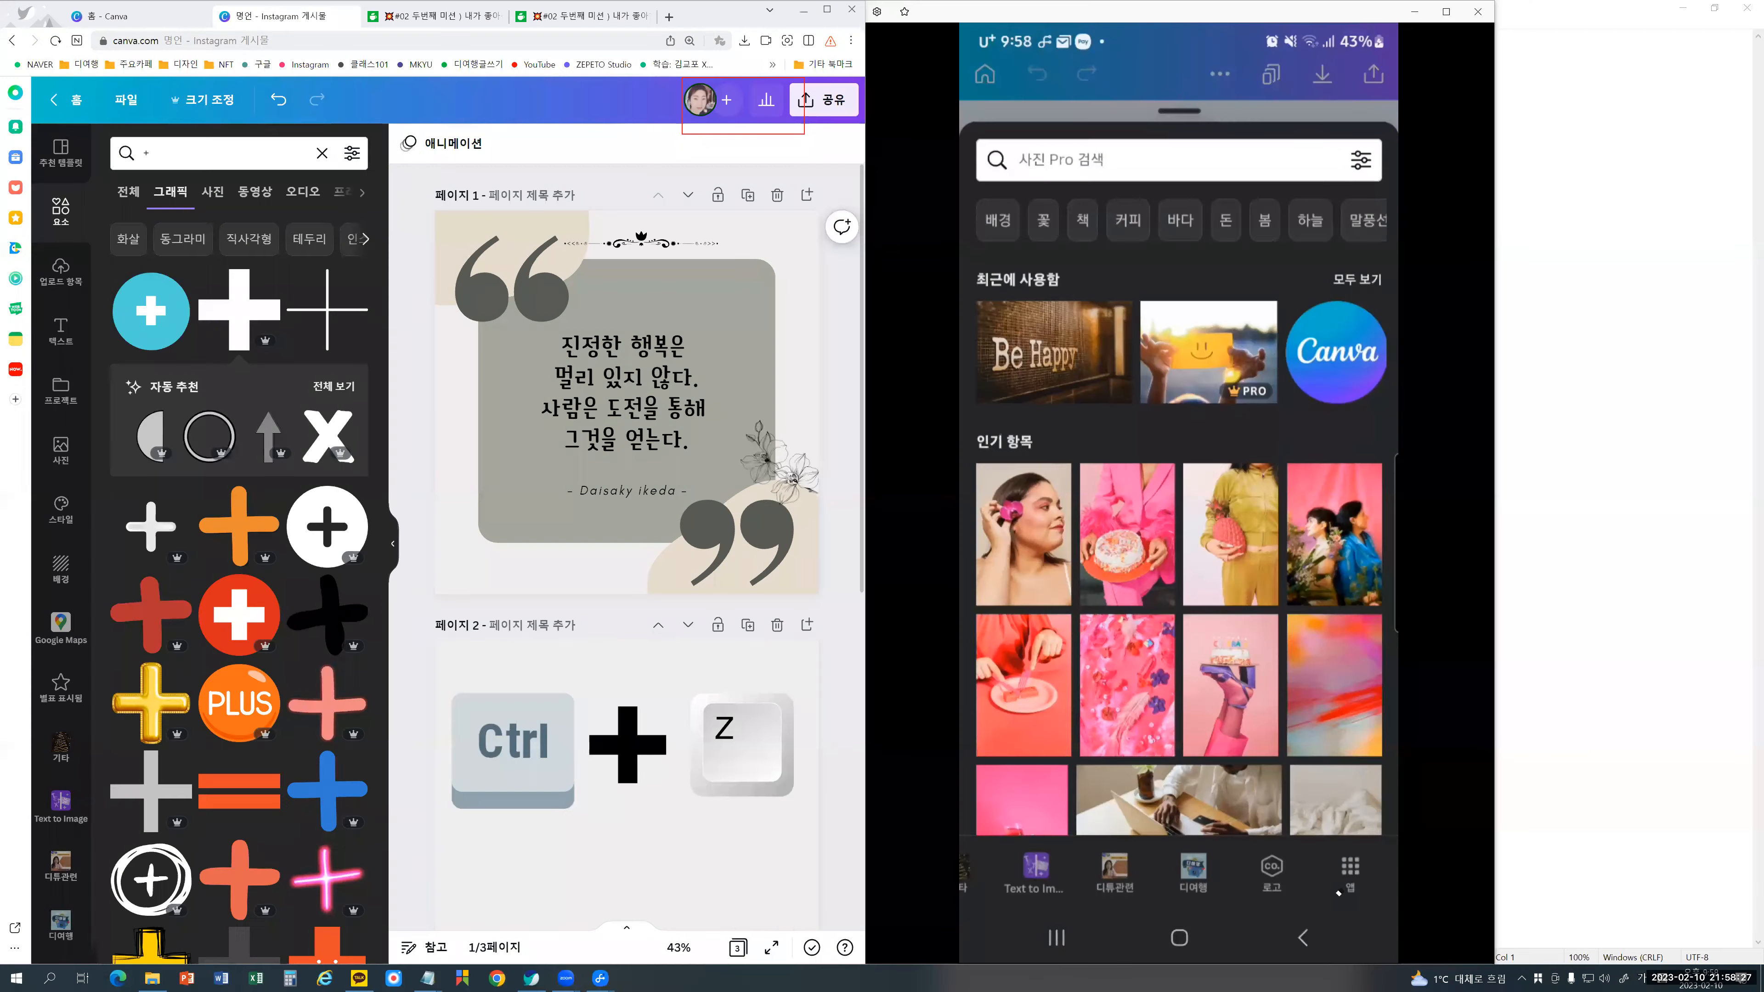
{"action": "left_click", "coordinate": [1339, 894]}
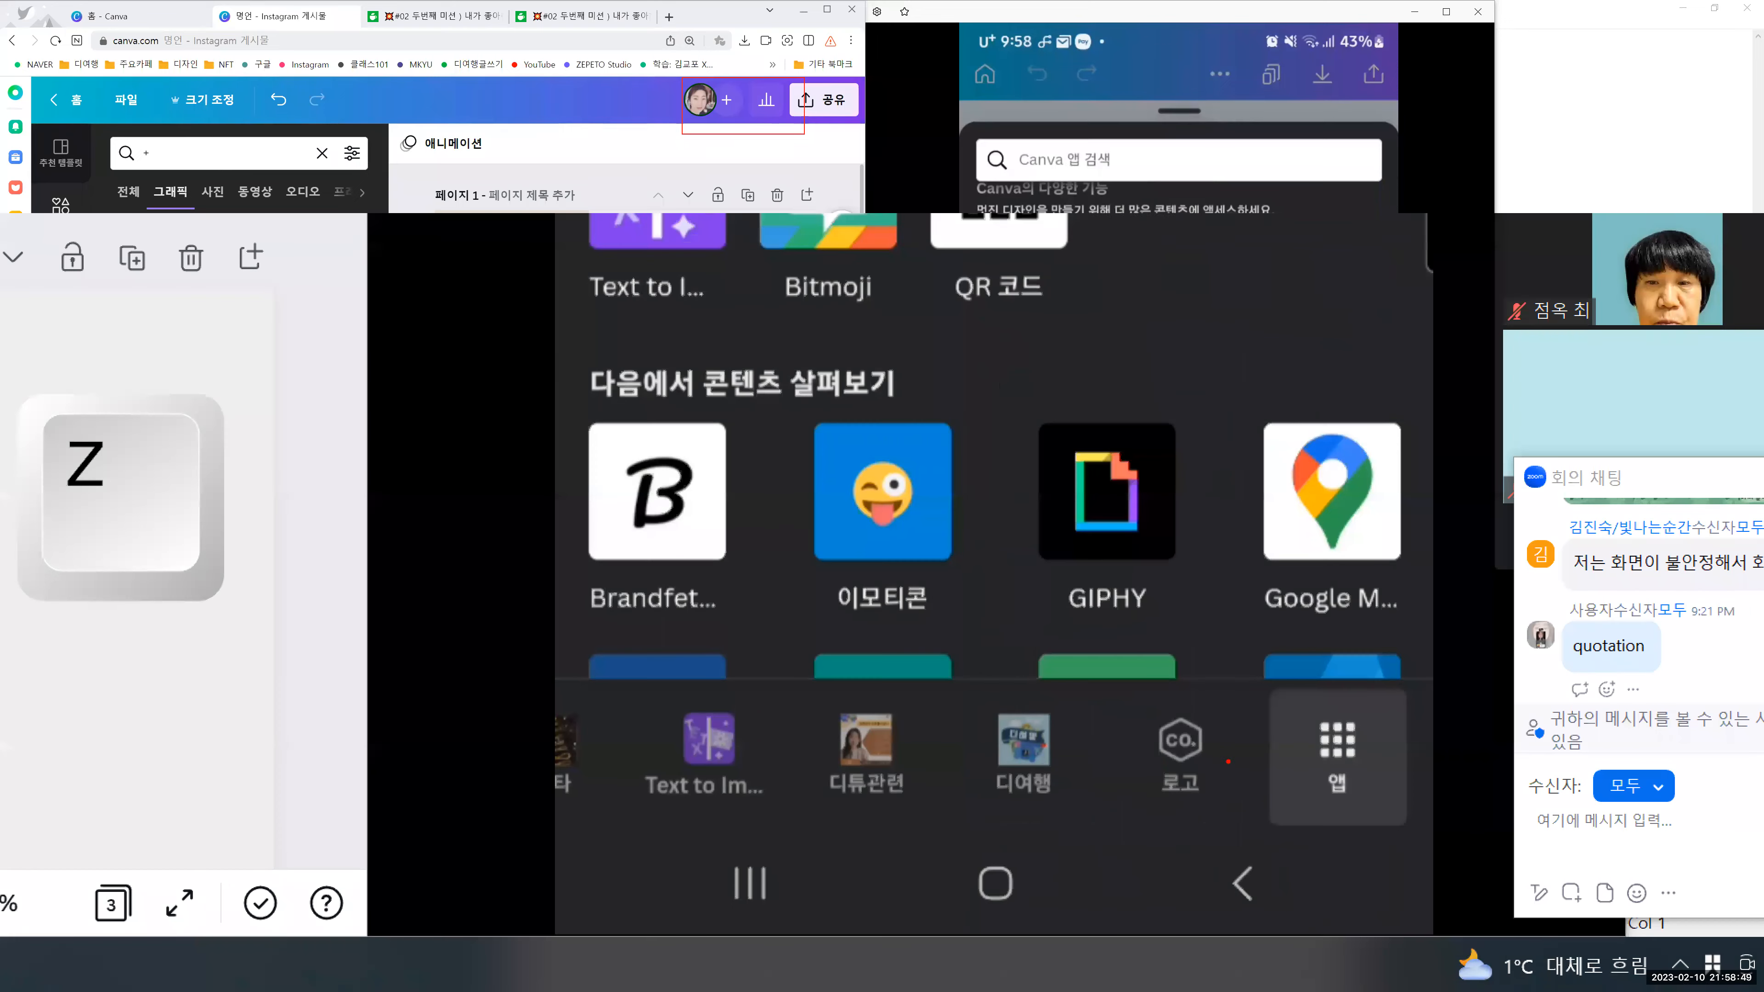
{"action": "mouse_move", "coordinate": [1293, 904]}
{"action": "left_mouse_down"}
{"action": "mouse_move", "coordinate": [1251, 869]}
{"action": "mouse_move", "coordinate": [1296, 872]}
{"action": "left_mouse_up"}
{"action": "left_click_drag", "start_coordinate": [1228, 752], "coordinate": [1220, 817]}
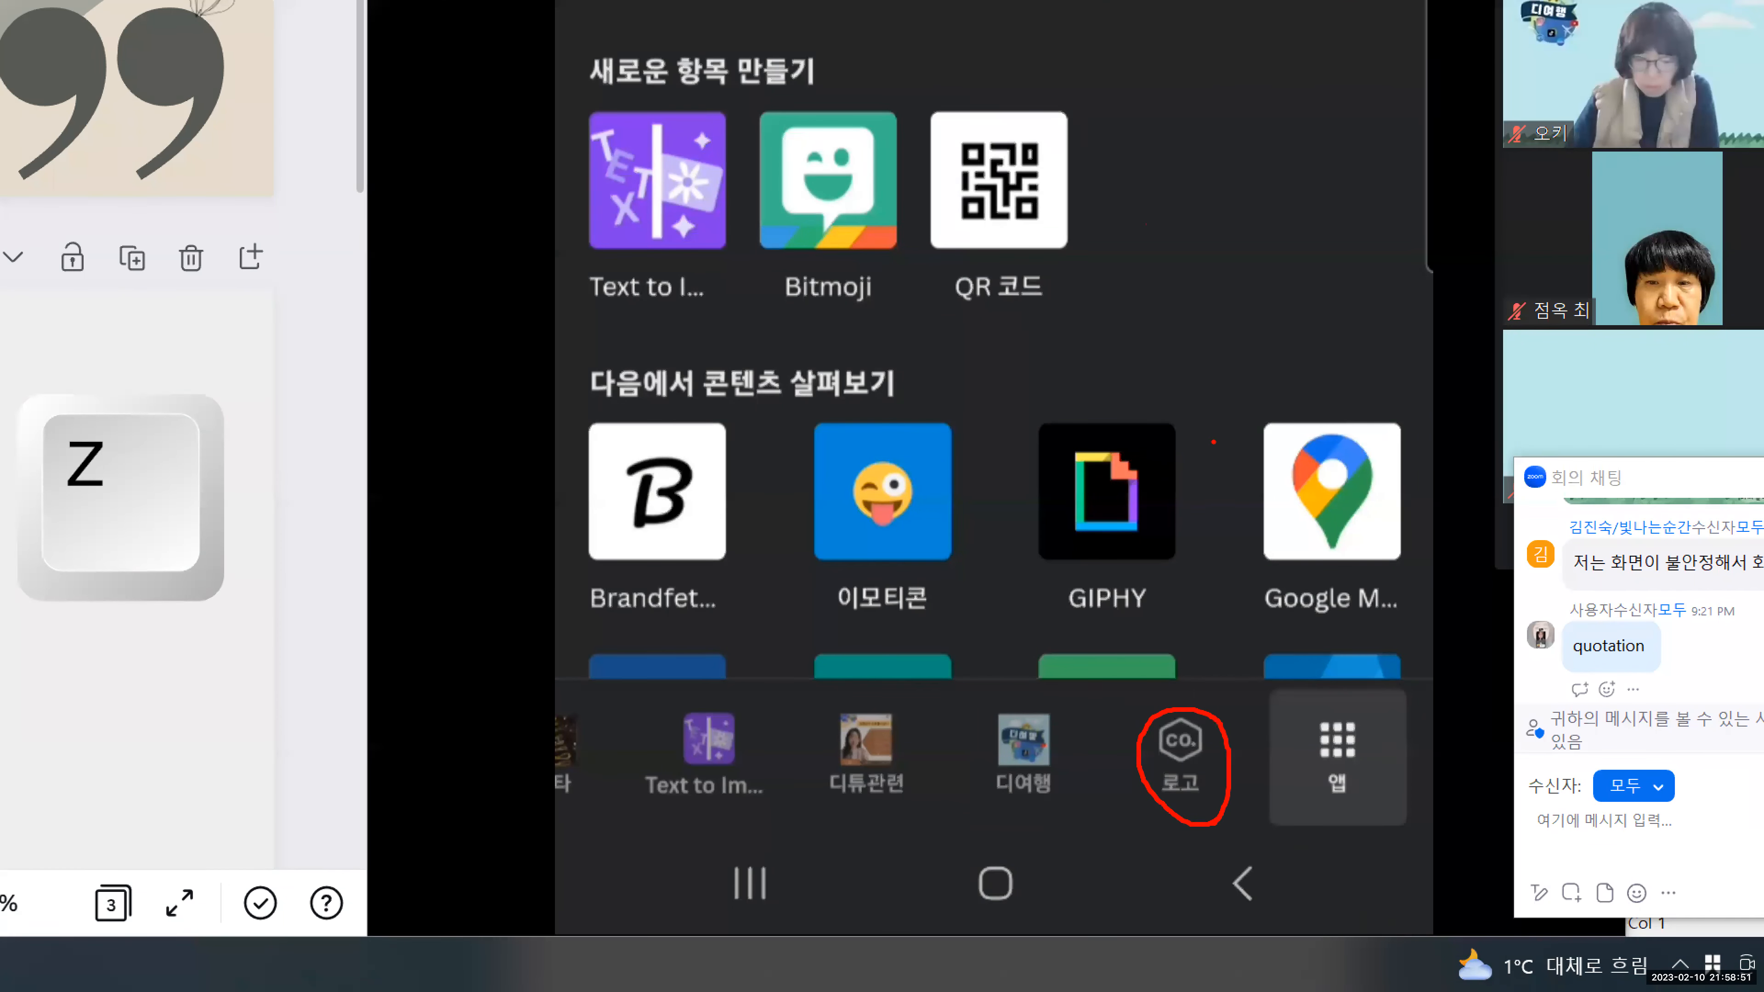
Step: Circle GIPHY in the phone's app list, draw a red arrow from it to 로고, and clear the markings
{"action": "mouse_move", "coordinate": [1175, 586]}
{"action": "left_mouse_down"}
{"action": "mouse_move", "coordinate": [1074, 460]}
{"action": "mouse_move", "coordinate": [1155, 476]}
{"action": "mouse_move", "coordinate": [1228, 729]}
{"action": "left_mouse_up"}
{"action": "left_click_drag", "start_coordinate": [1200, 706], "coordinate": [1224, 724]}
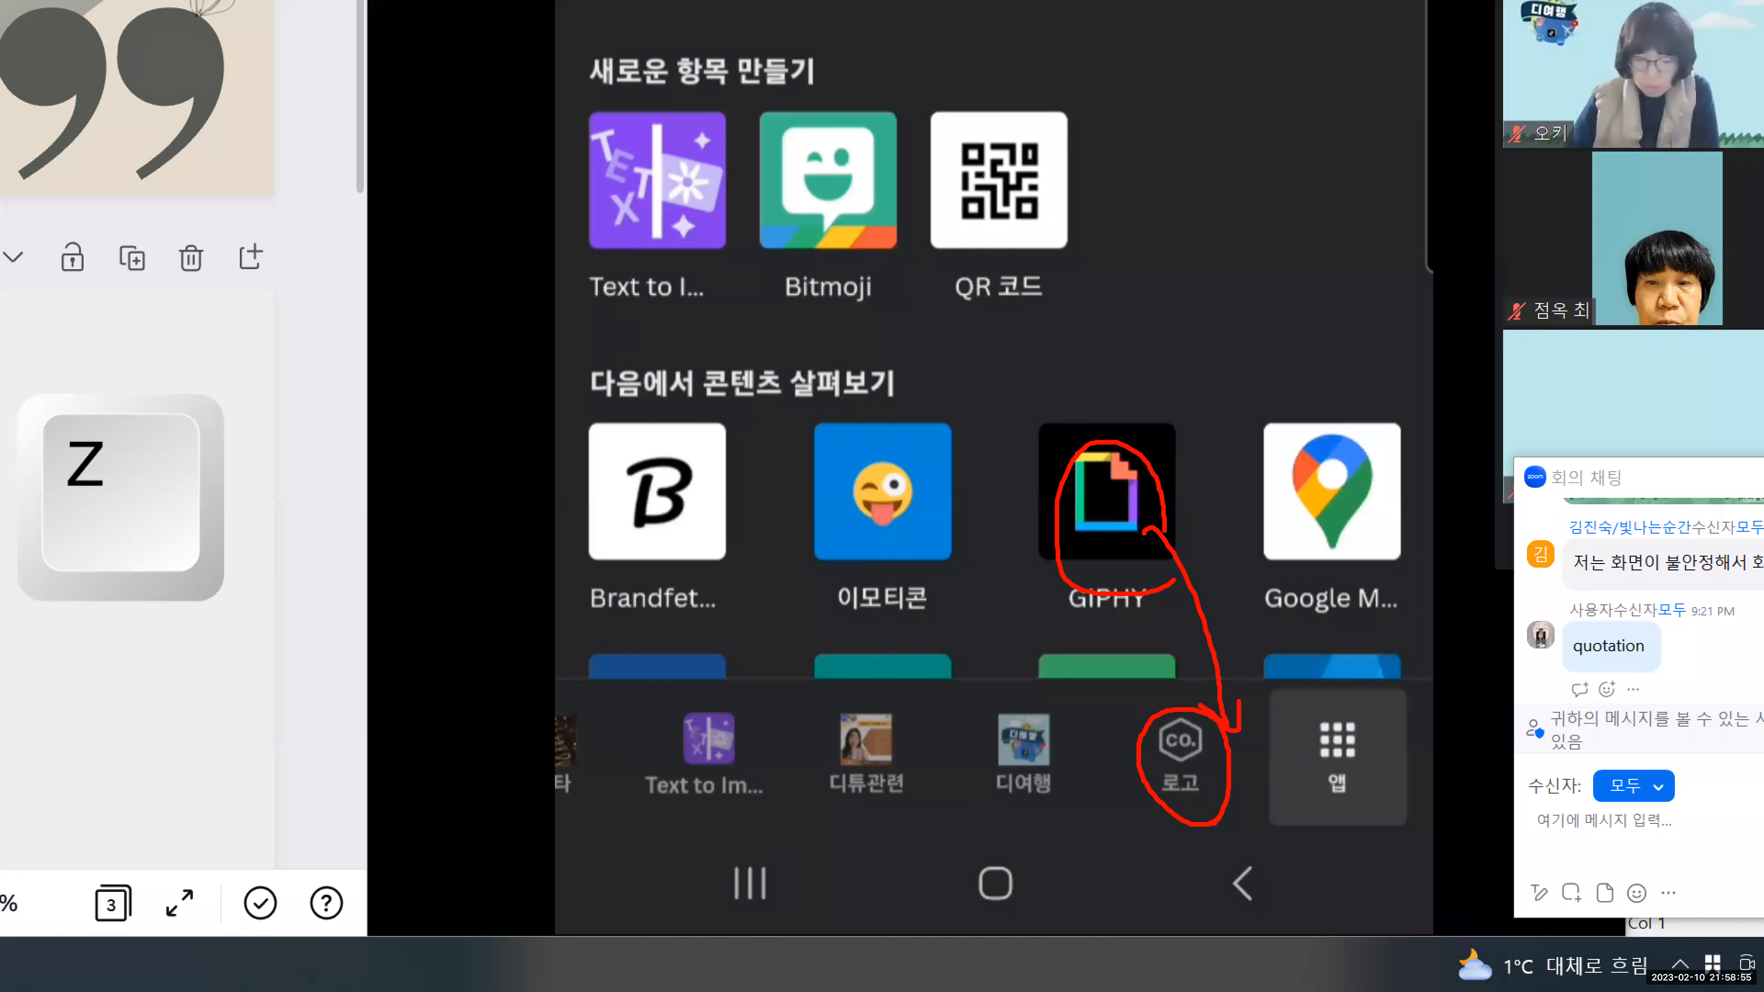
{"action": "key", "text": "Escape"}
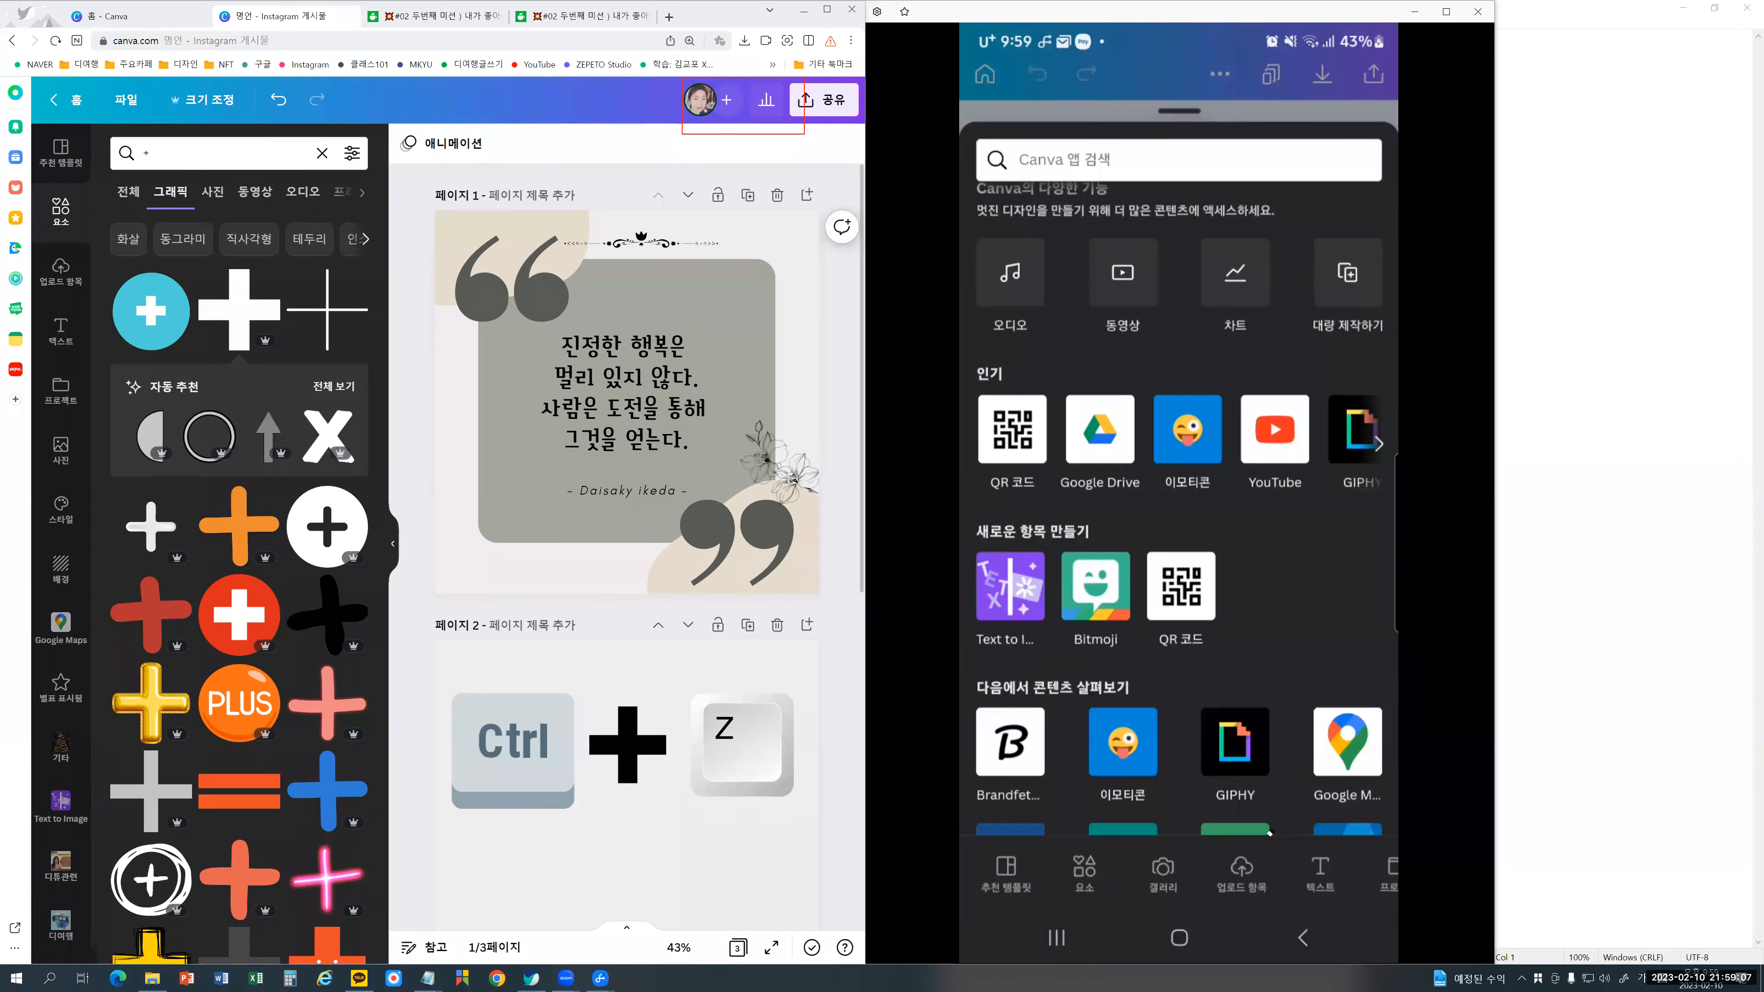
Step: Open 추천 템플릿 in the phone editor and apply the recently used sunset quote template "Air mata berasa asin itu karena air mata adalah garam kehidupan"
{"action": "left_click", "coordinate": [1007, 874]}
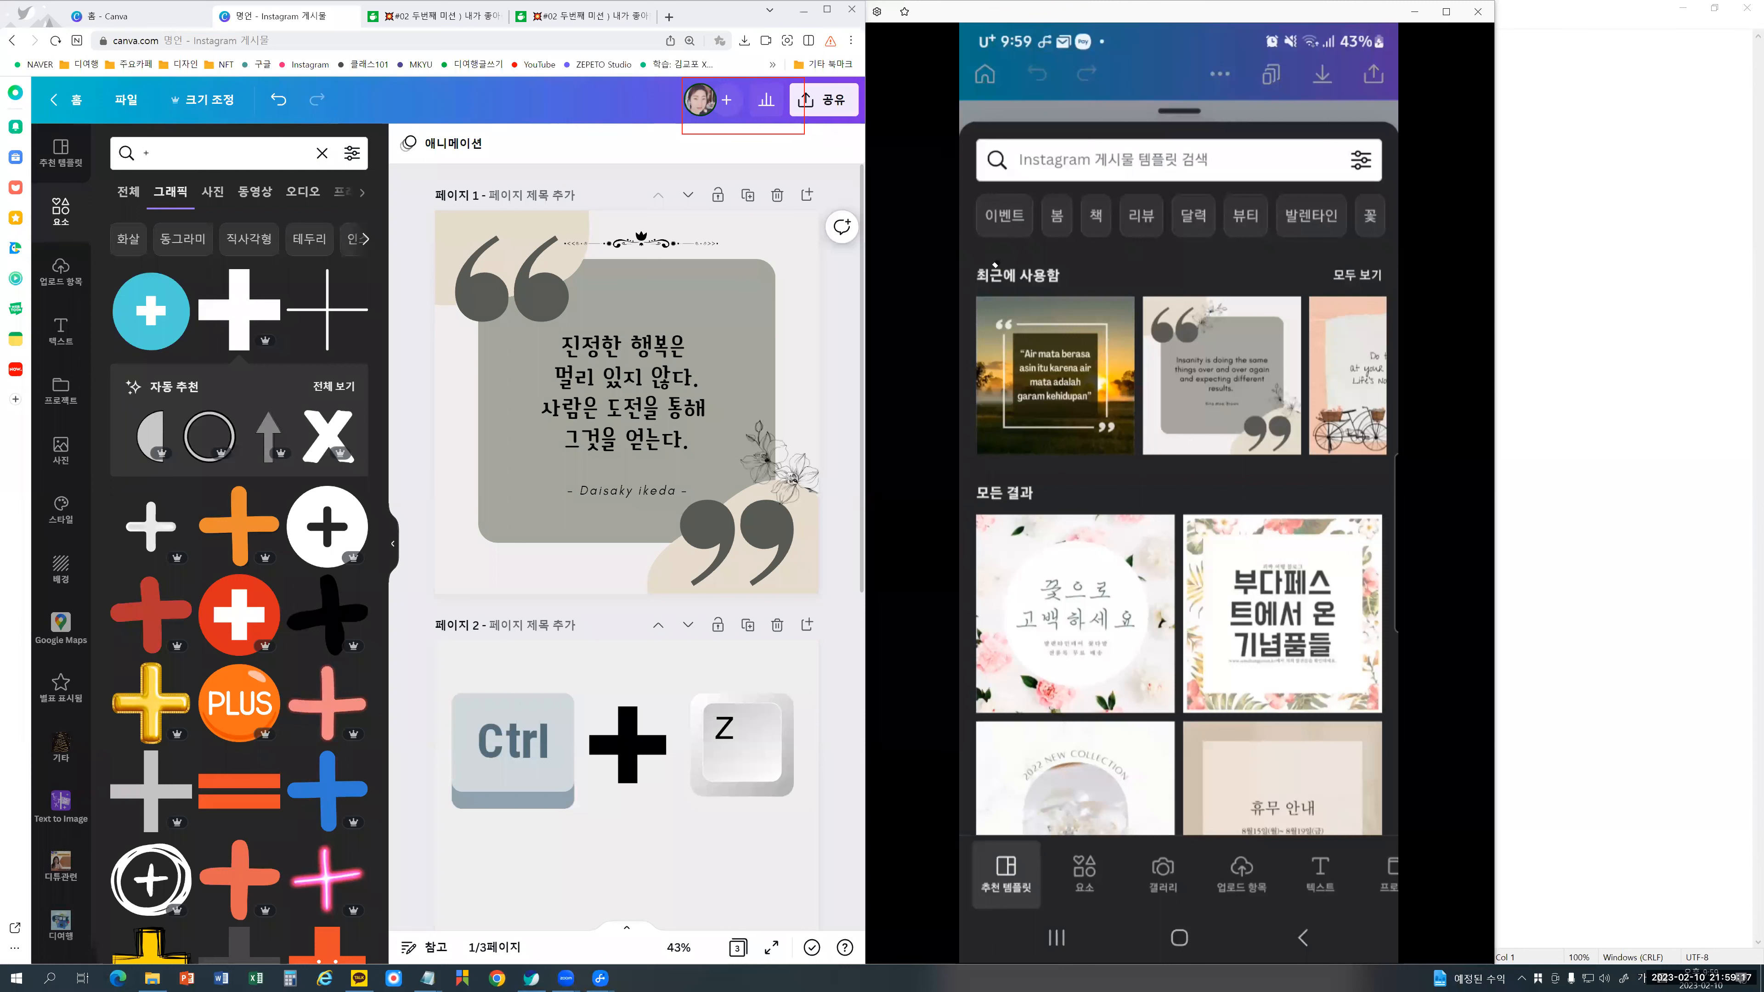
{"action": "left_click", "coordinate": [1055, 375]}
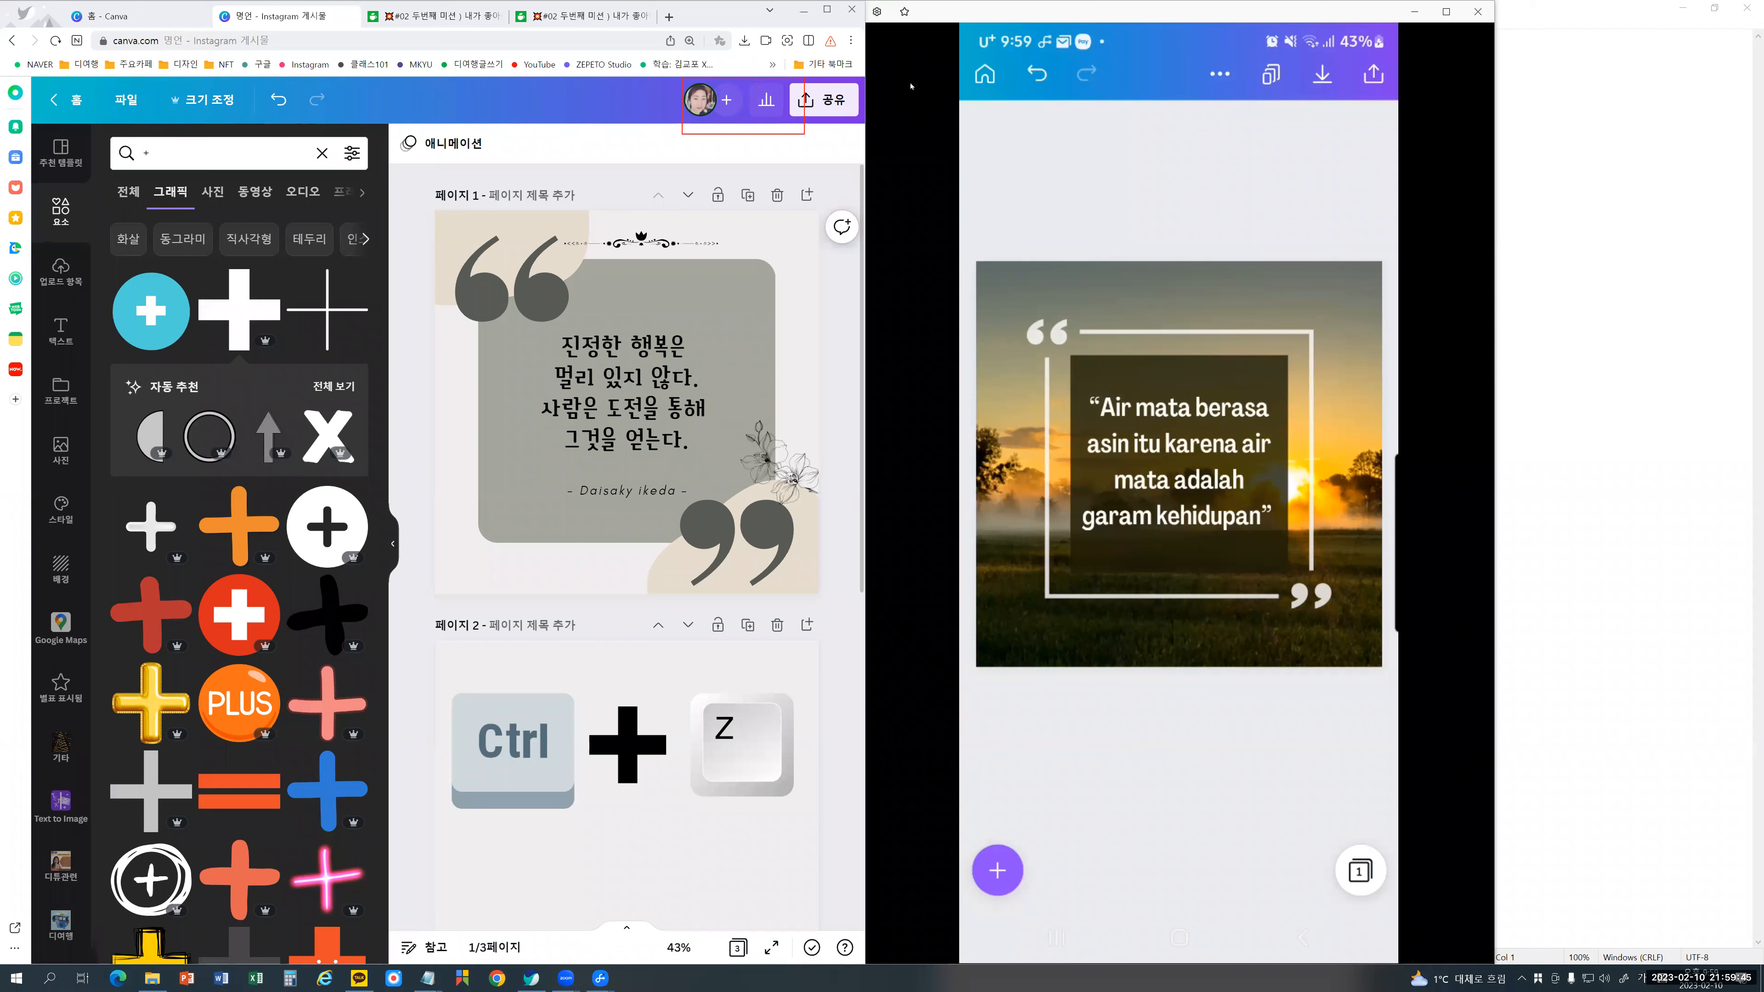
Step: Outline the phone editor's text tool row and the quote text in red, link 편집 to the text with an arrow, and mark the neighbouring tools
{"action": "left_click_drag", "start_coordinate": [954, 817], "coordinate": [1410, 924]}
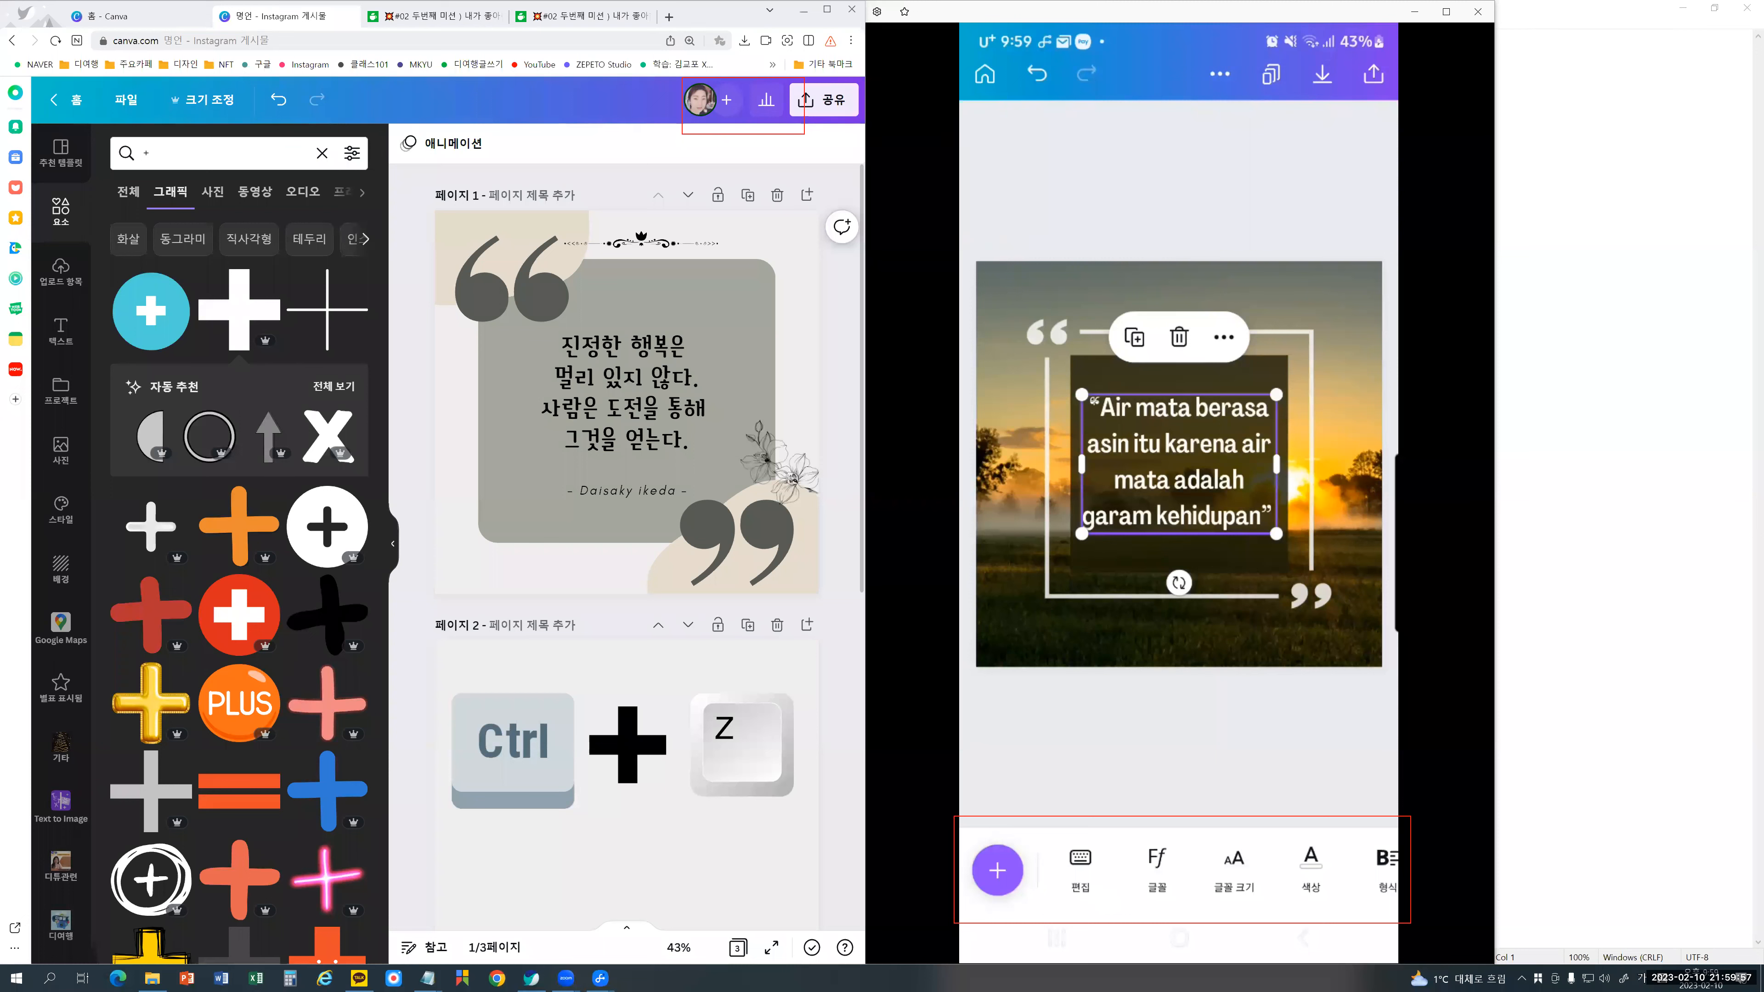
{"action": "left_click_drag", "start_coordinate": [1092, 398], "coordinate": [1264, 522]}
{"action": "left_click_drag", "start_coordinate": [1106, 405], "coordinate": [1251, 512]}
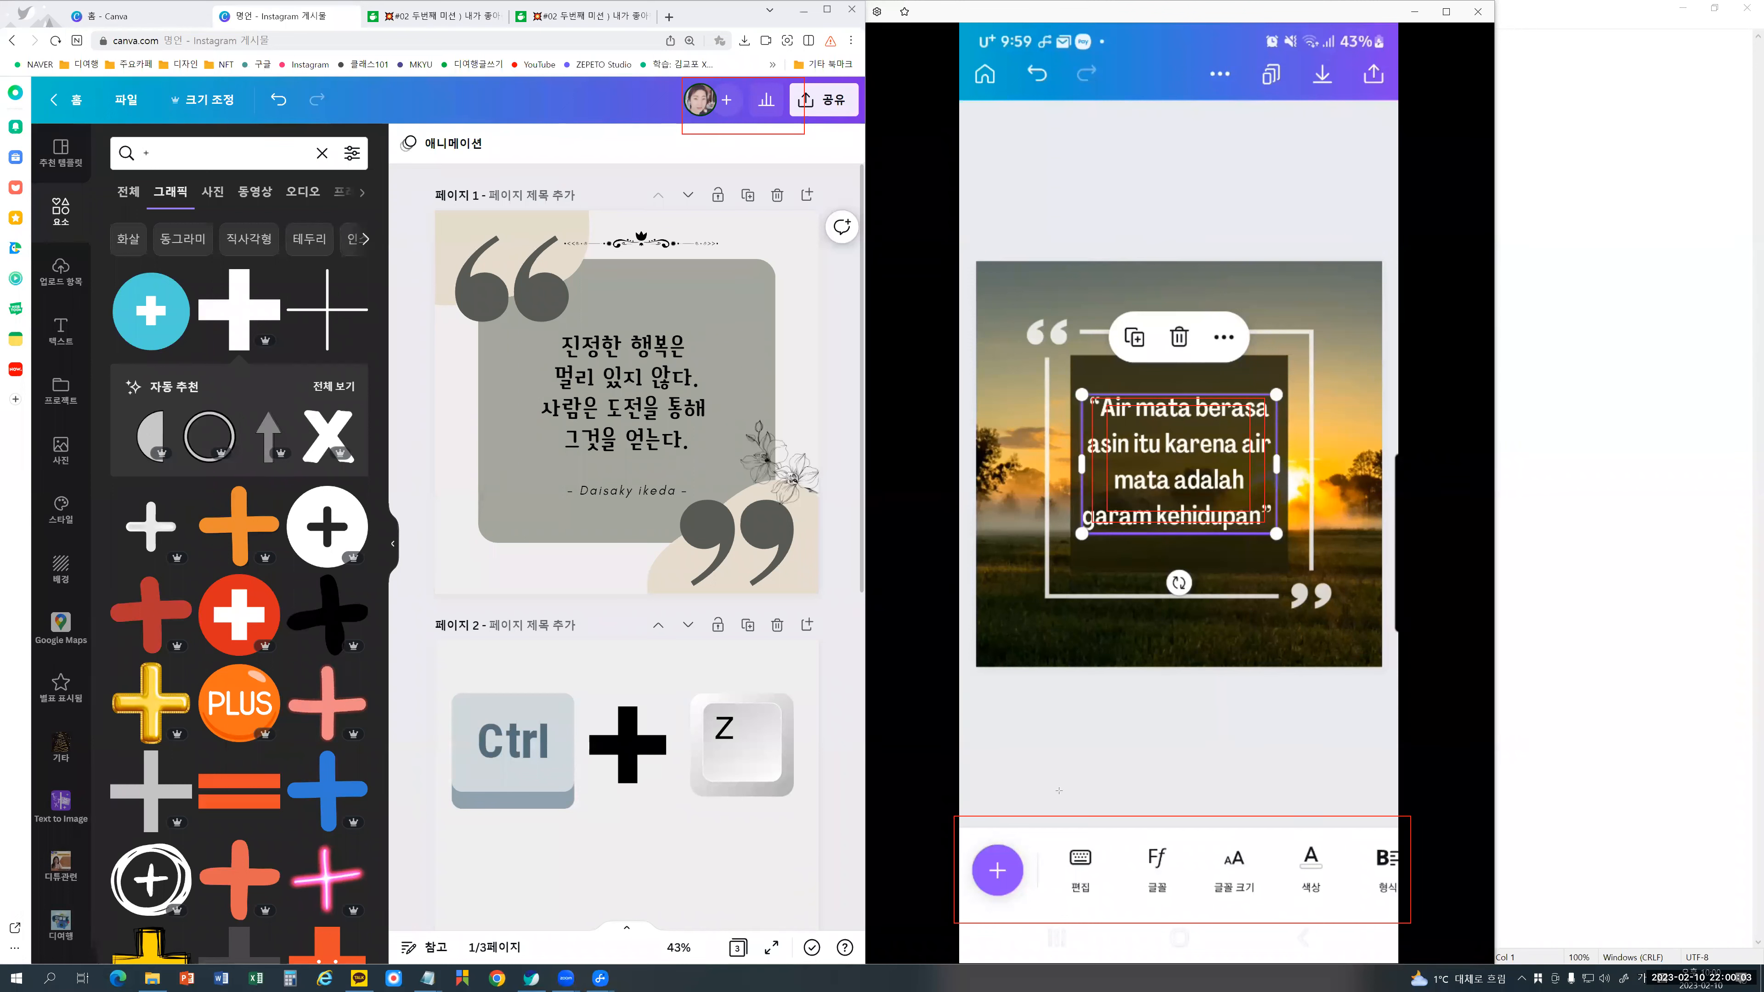
{"action": "left_click_drag", "start_coordinate": [1051, 791], "coordinate": [1119, 946]}
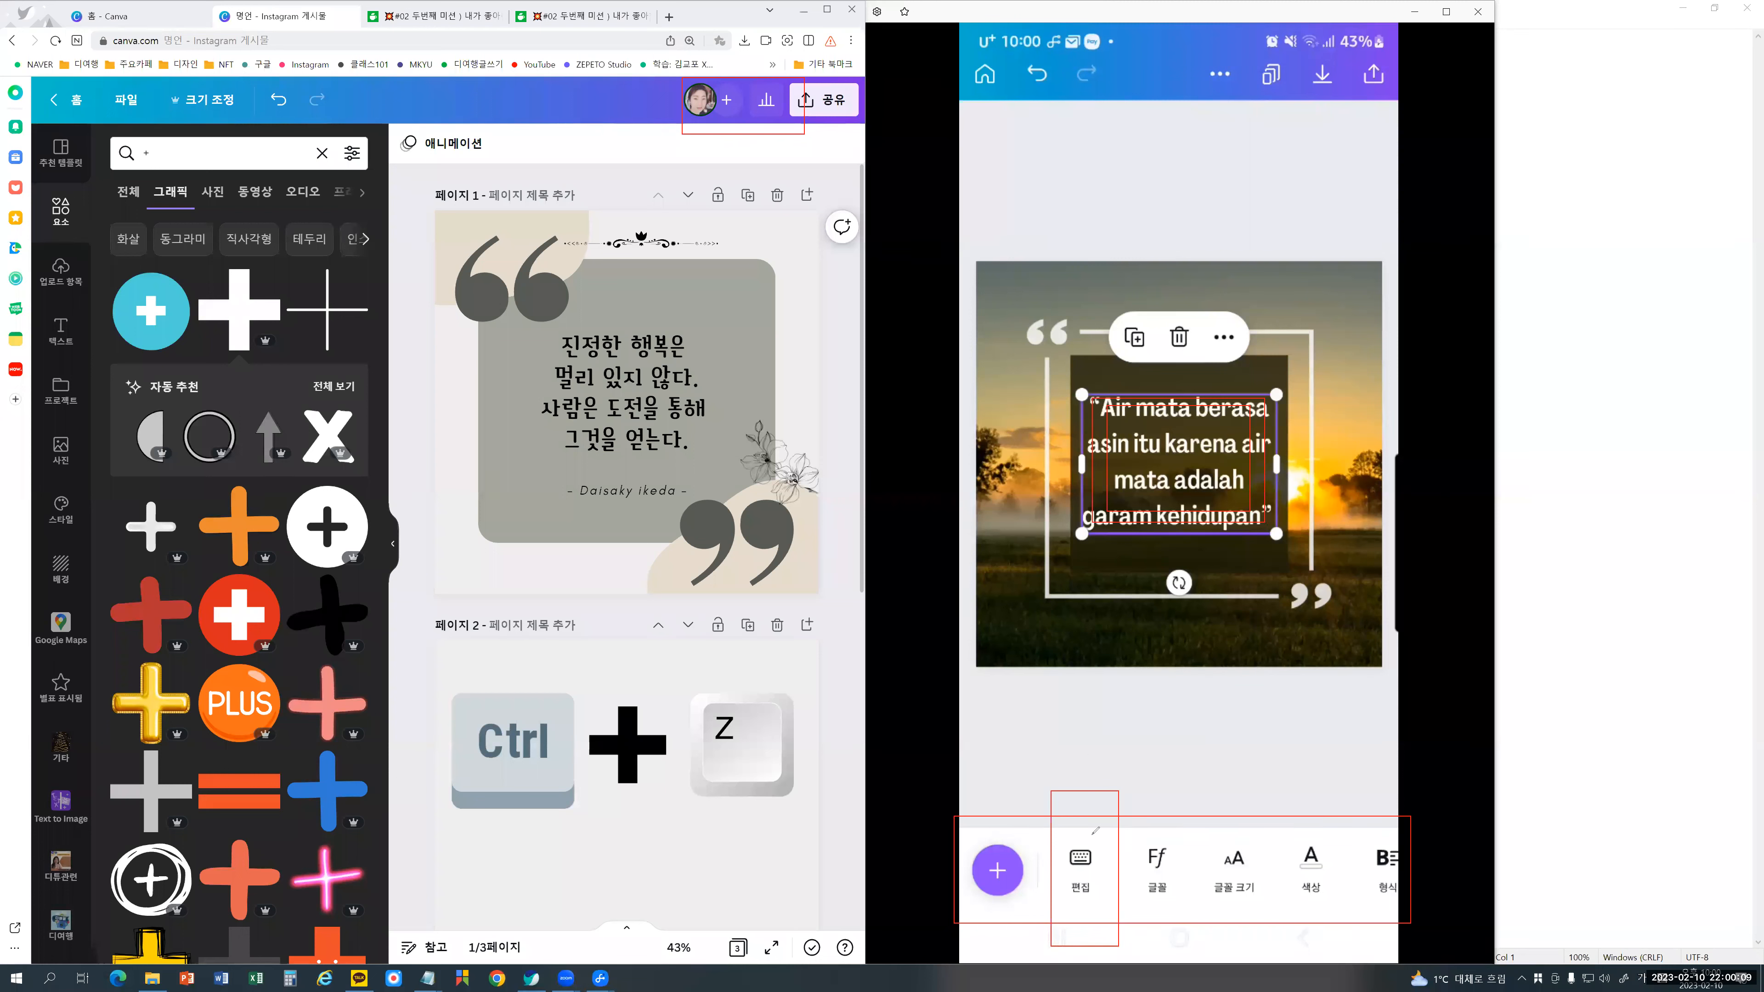
{"action": "mouse_move", "coordinate": [1096, 832]}
{"action": "left_mouse_down"}
{"action": "mouse_move", "coordinate": [1098, 921]}
{"action": "mouse_move", "coordinate": [1095, 821]}
{"action": "left_mouse_up"}
{"action": "left_click_drag", "start_coordinate": [1134, 500], "coordinate": [1093, 814]}
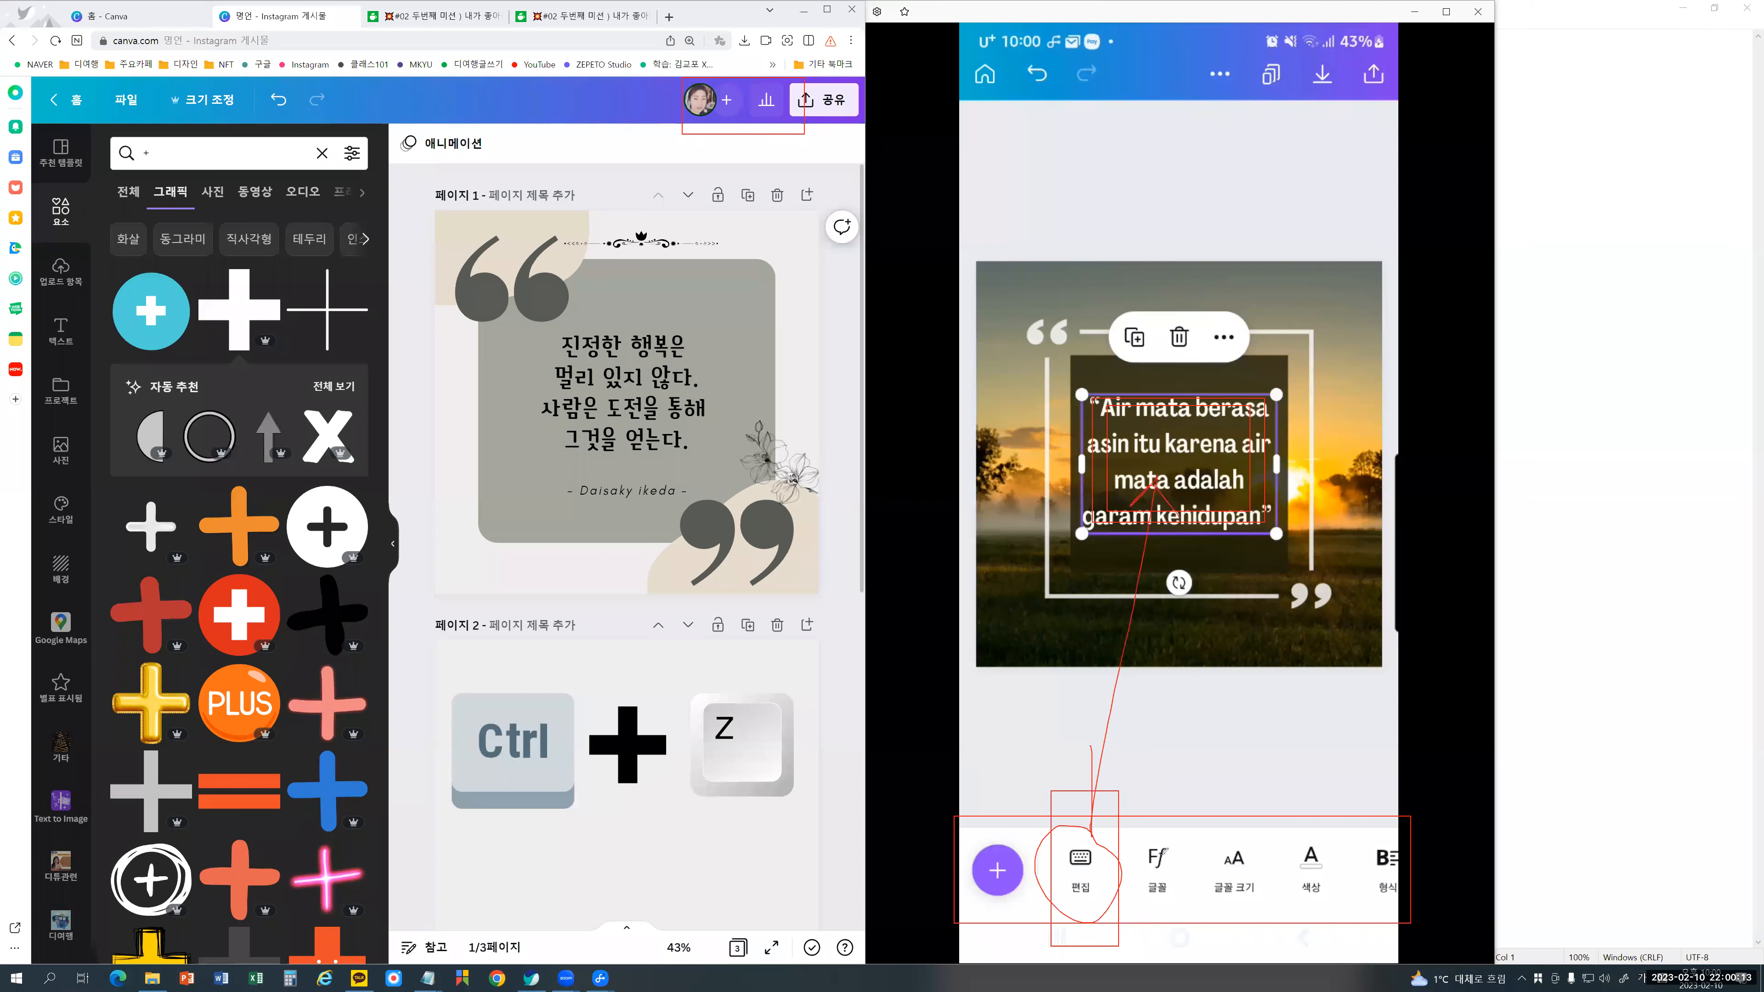
{"action": "left_click_drag", "start_coordinate": [1146, 902], "coordinate": [1333, 906]}
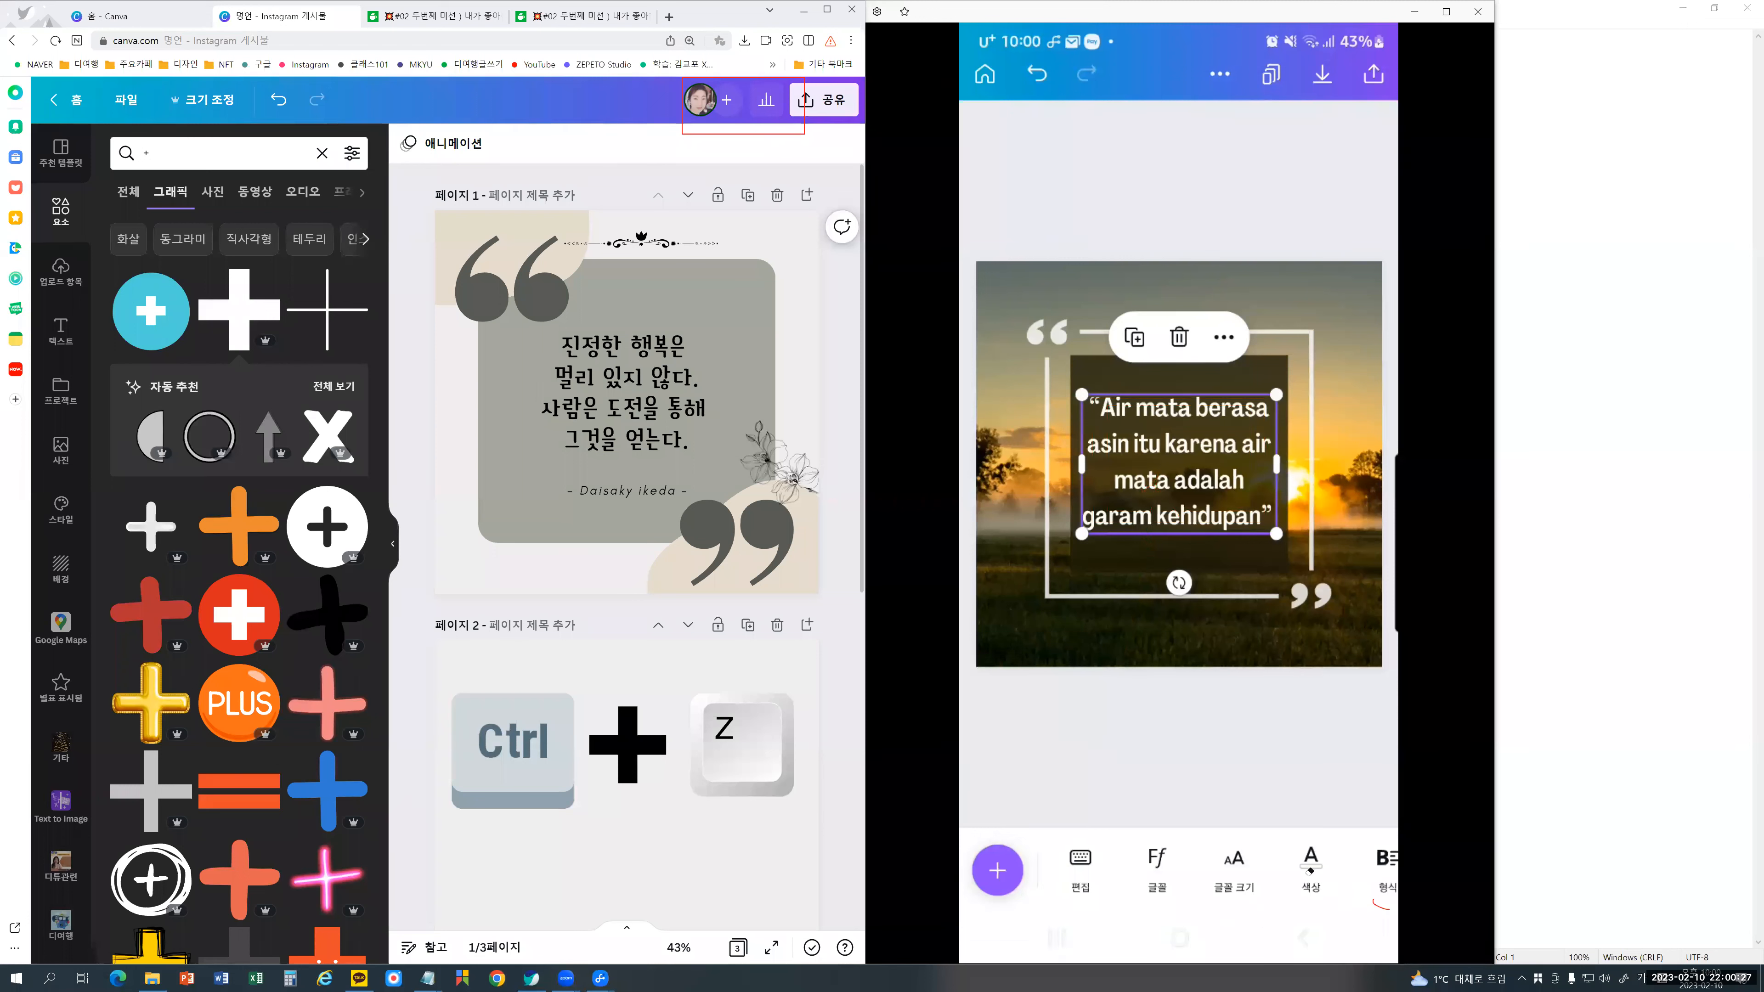
Step: Look through the selected text's tool row from 편집 to 더 보기 and return to its start
{"action": "scroll", "coordinate": [1181, 872], "scroll_direction": "right", "scroll_amount": 1}
{"action": "scroll", "coordinate": [1310, 871], "scroll_direction": "right", "scroll_amount": 2}
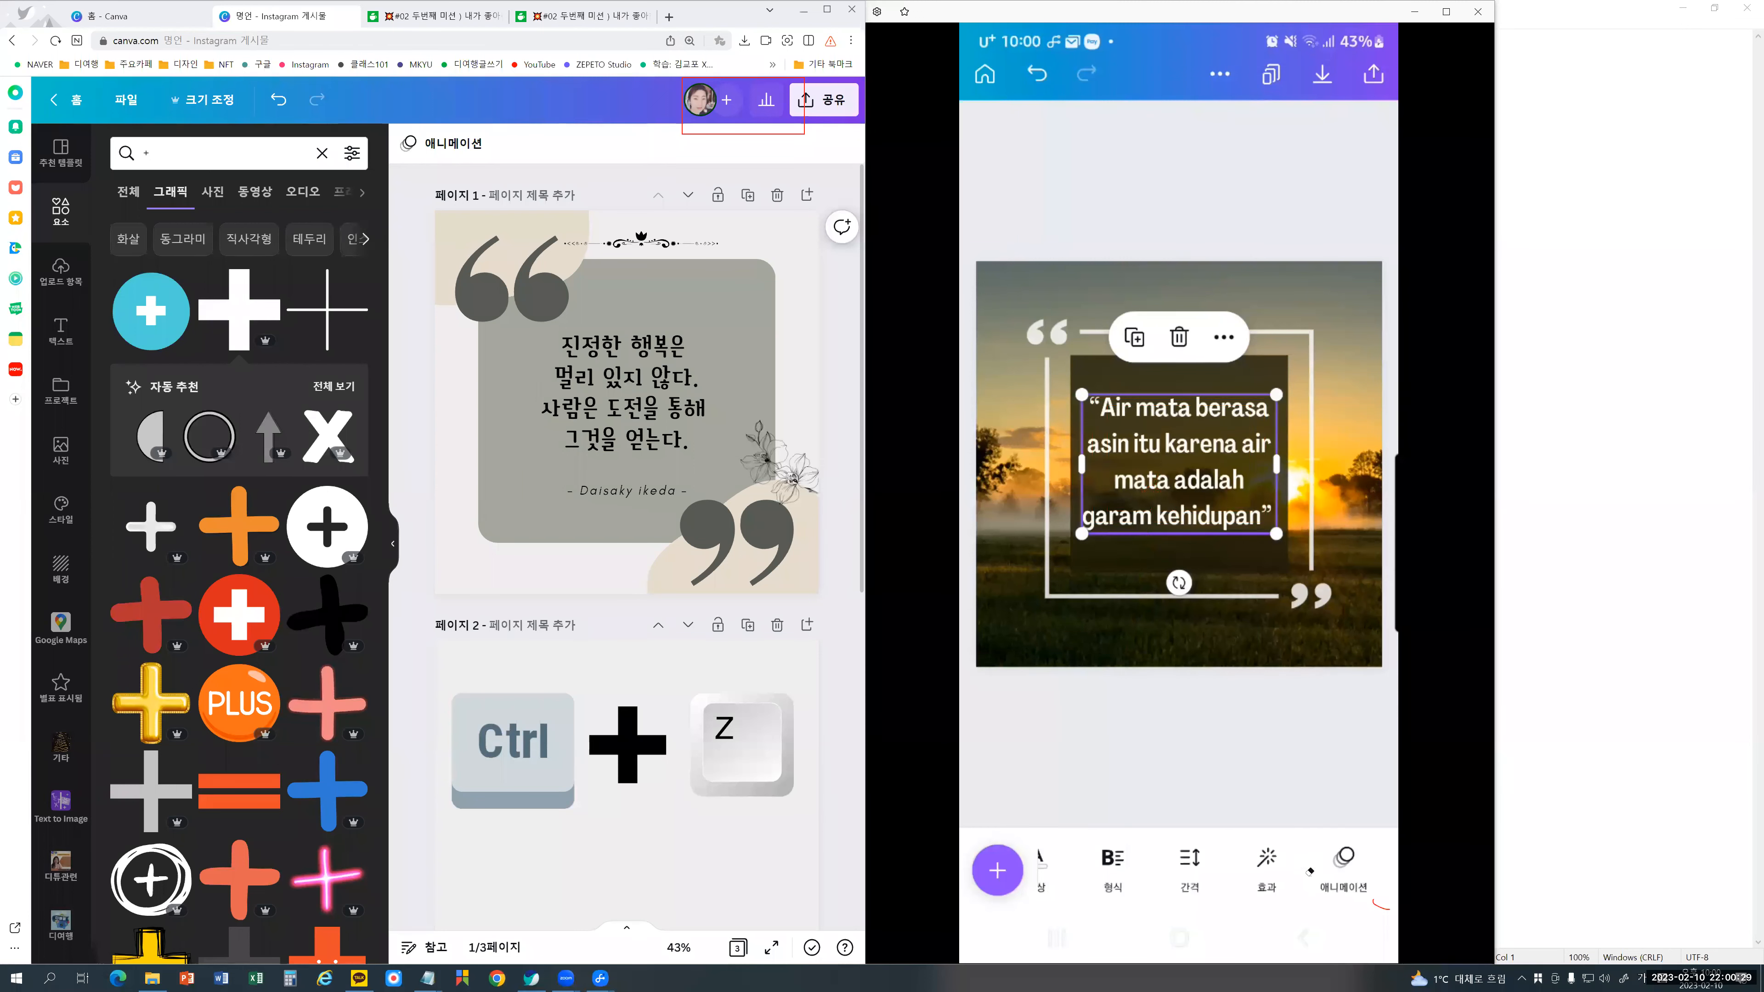
{"action": "scroll", "coordinate": [1311, 871], "scroll_direction": "right", "scroll_amount": 2}
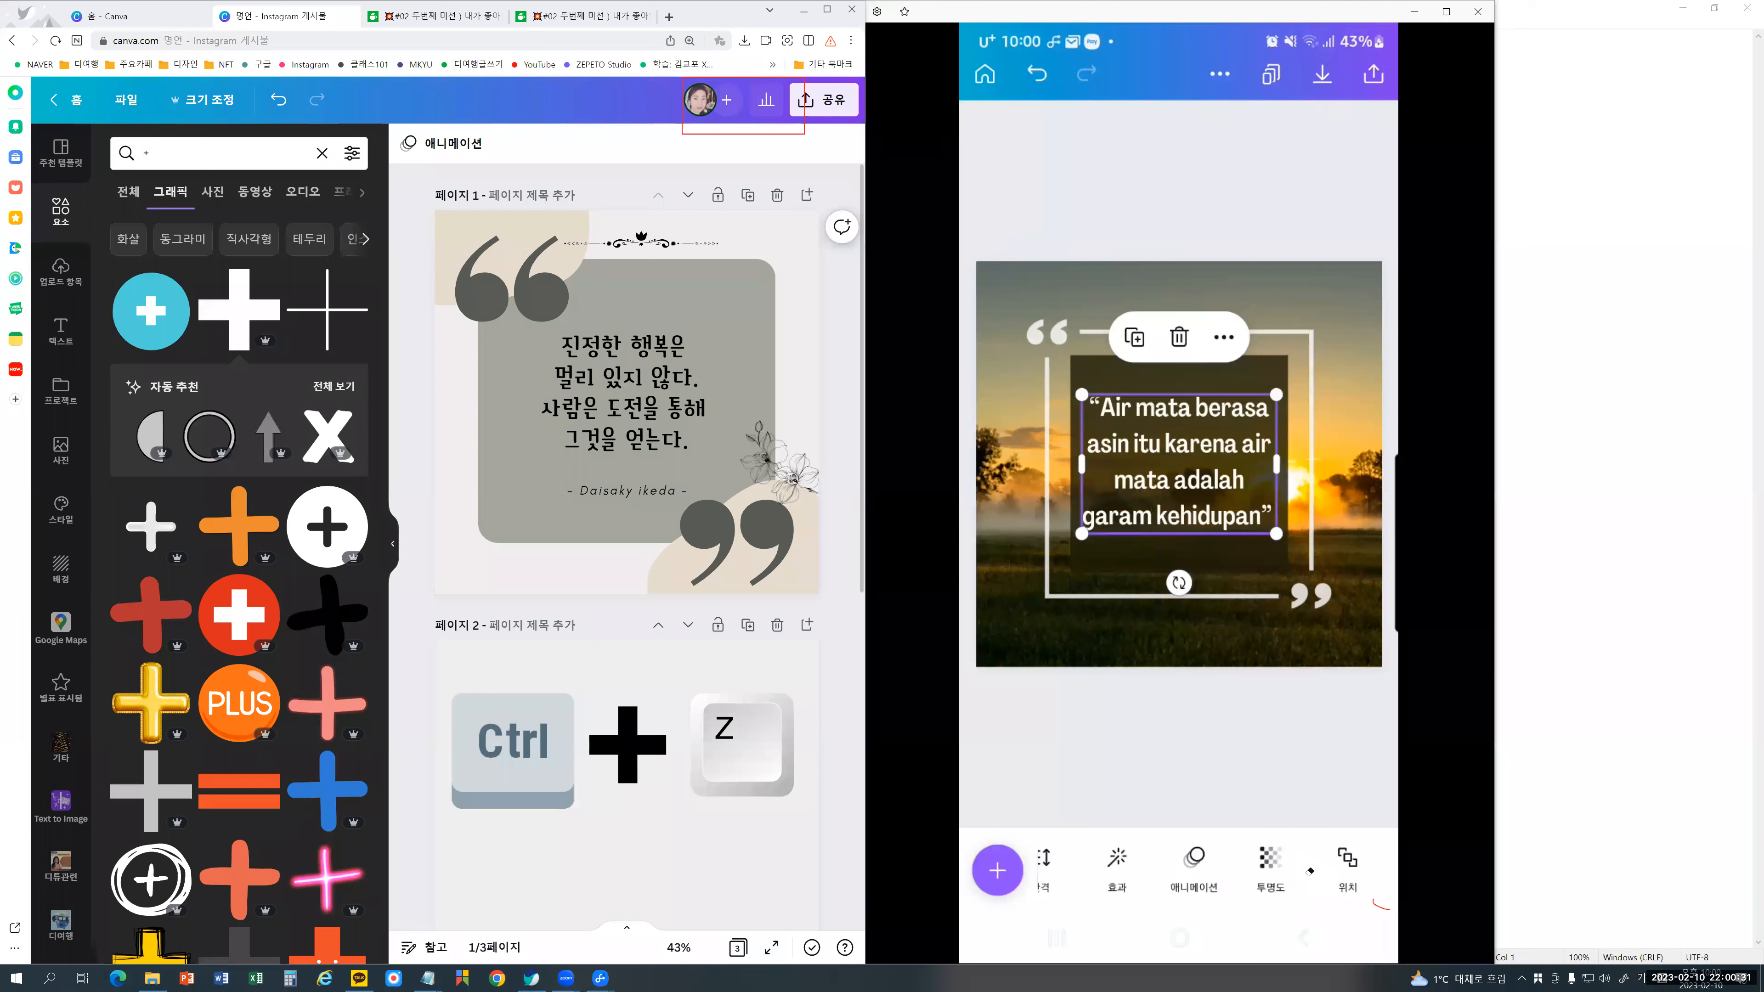
{"action": "scroll", "coordinate": [1311, 870], "scroll_direction": "right", "scroll_amount": 1}
{"action": "scroll", "coordinate": [1311, 871], "scroll_direction": "right", "scroll_amount": 3}
{"action": "scroll", "coordinate": [1309, 871], "scroll_direction": "right", "scroll_amount": 2}
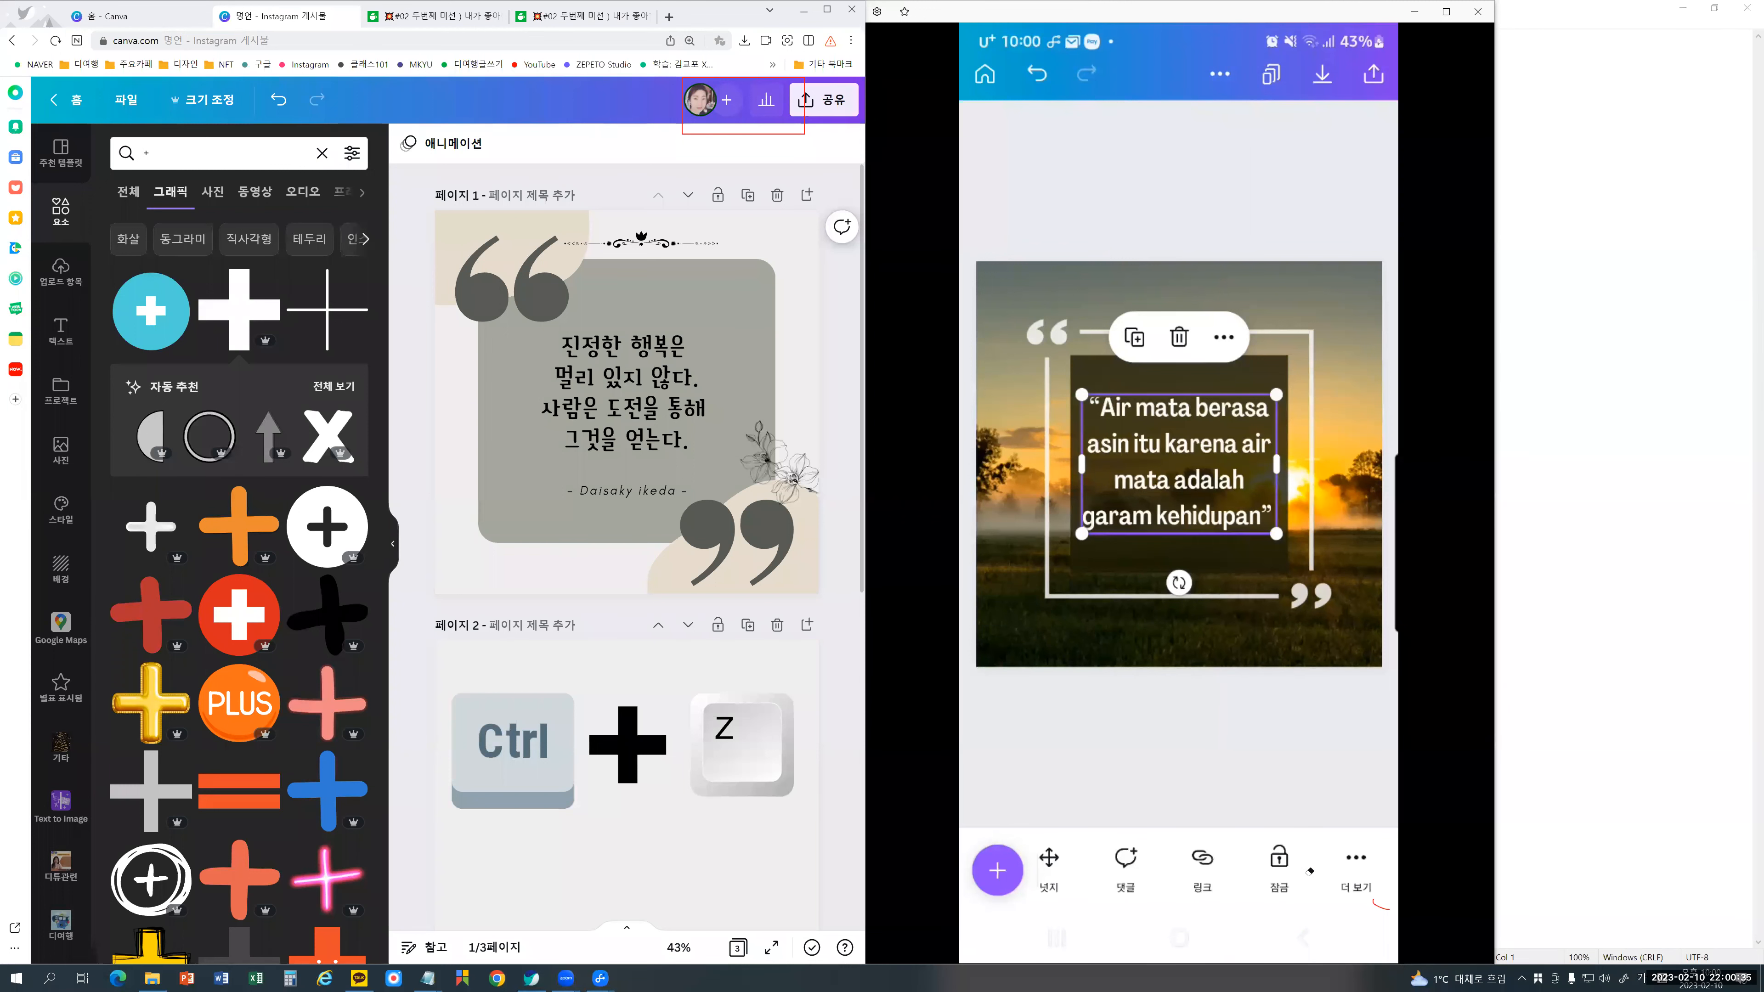
{"action": "scroll", "coordinate": [1311, 871], "scroll_direction": "left", "scroll_amount": 6}
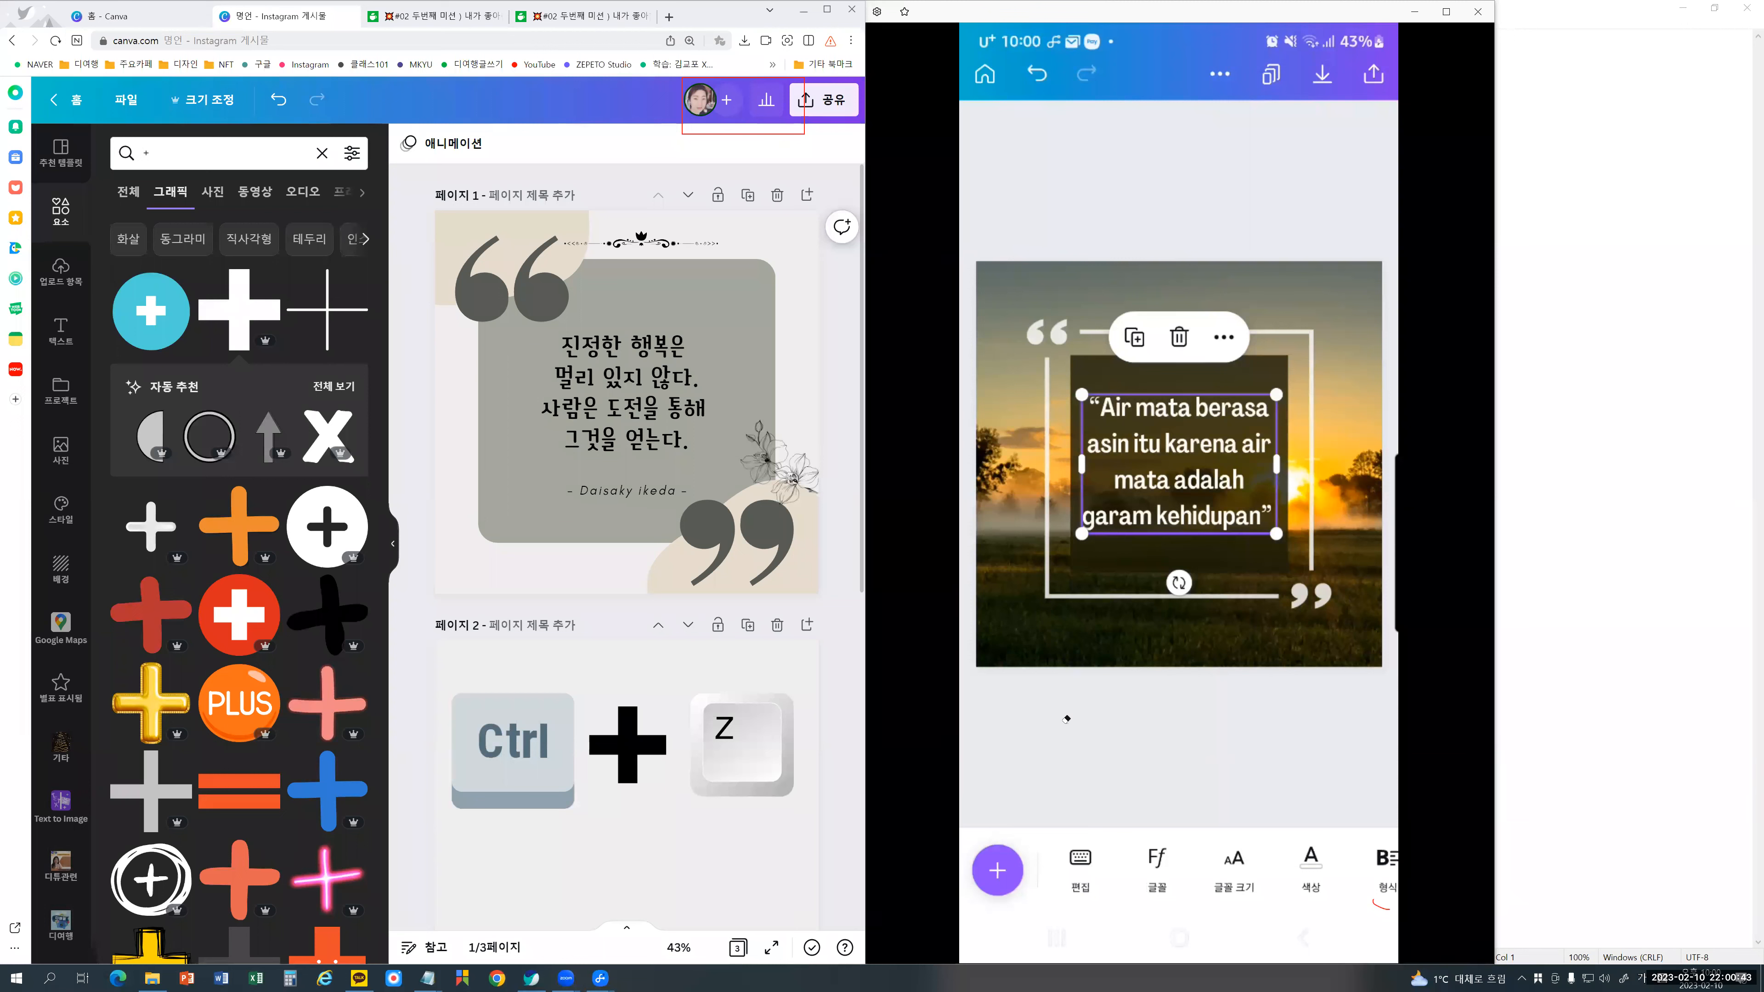
Step: Open the quote text for editing with 편집, and circle the text area and the 편집 tool in red
{"action": "left_click", "coordinate": [1080, 868]}
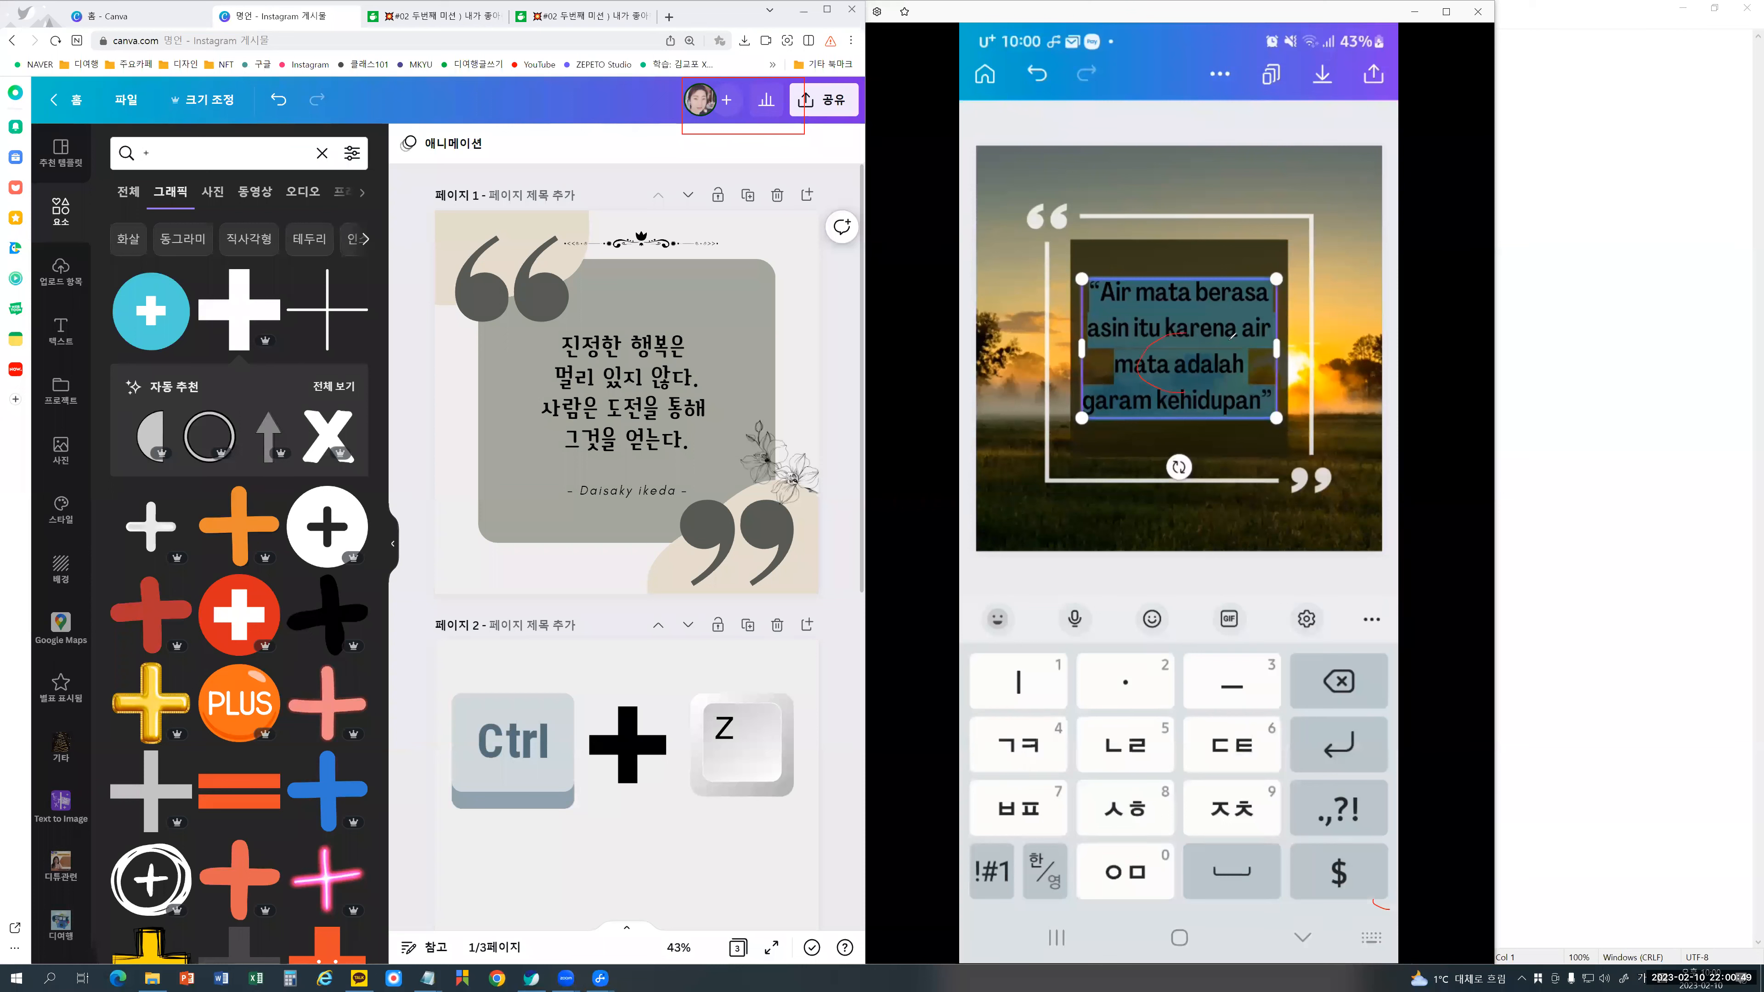
{"action": "left_click_drag", "start_coordinate": [1171, 348], "coordinate": [1168, 365]}
{"action": "left_click_drag", "start_coordinate": [1087, 825], "coordinate": [1076, 907]}
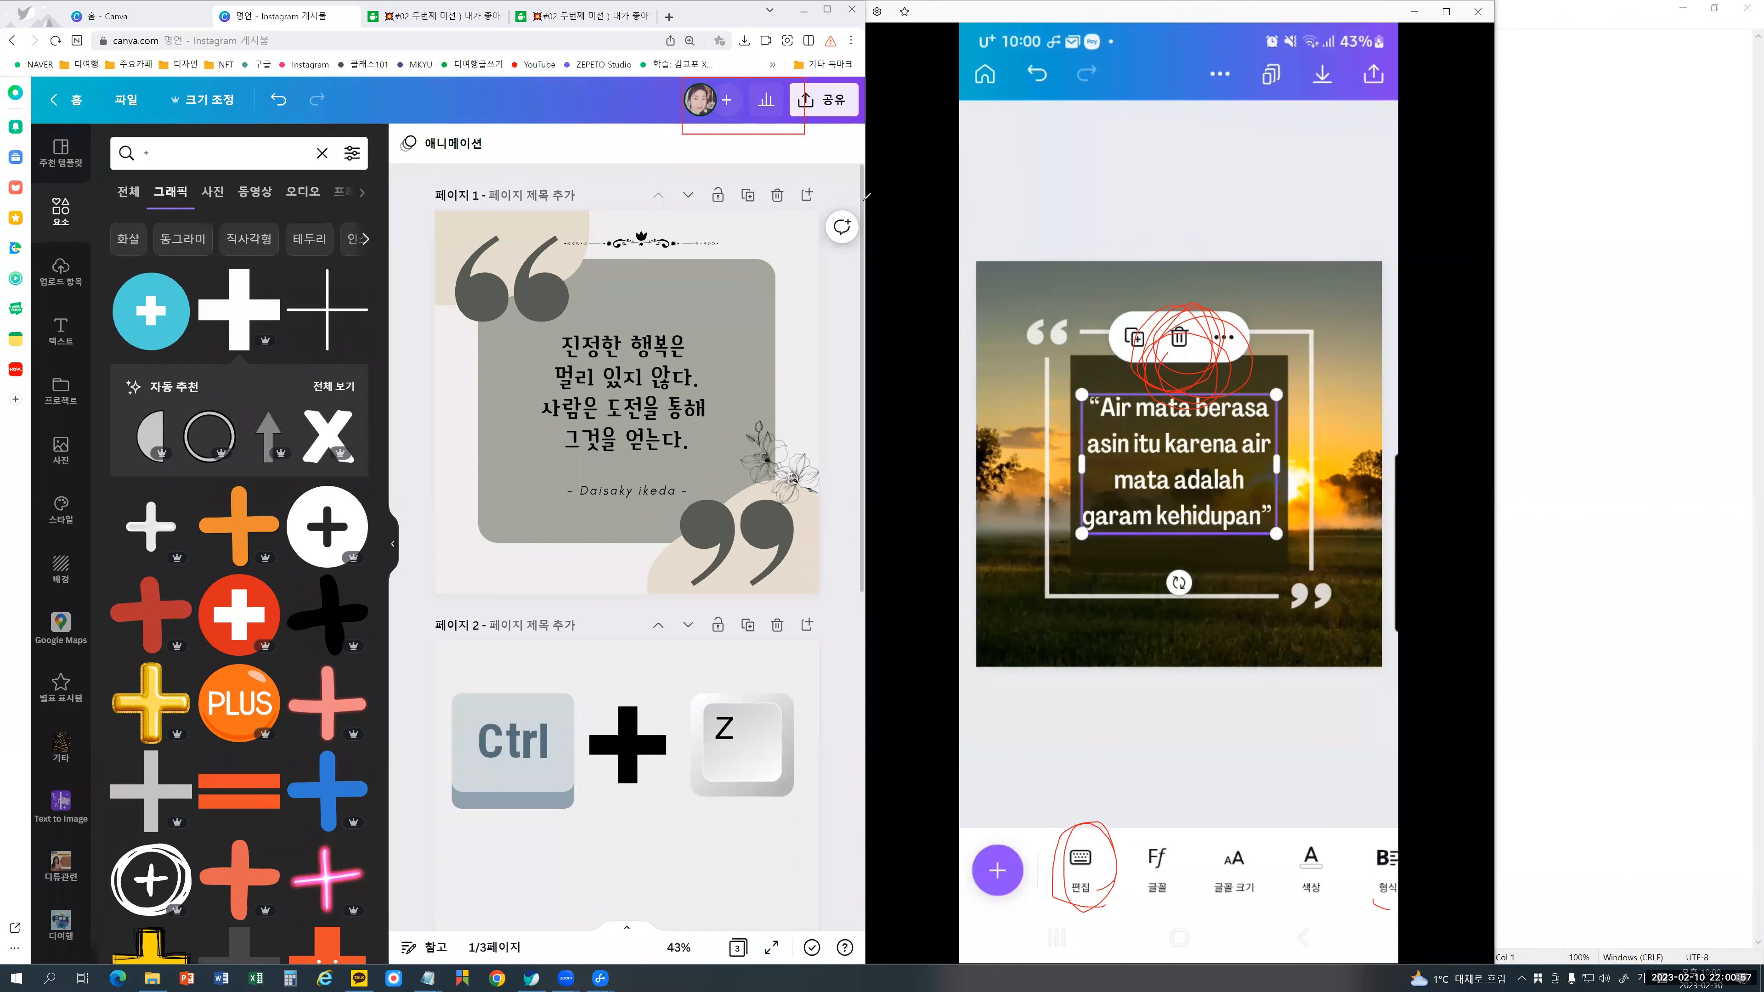
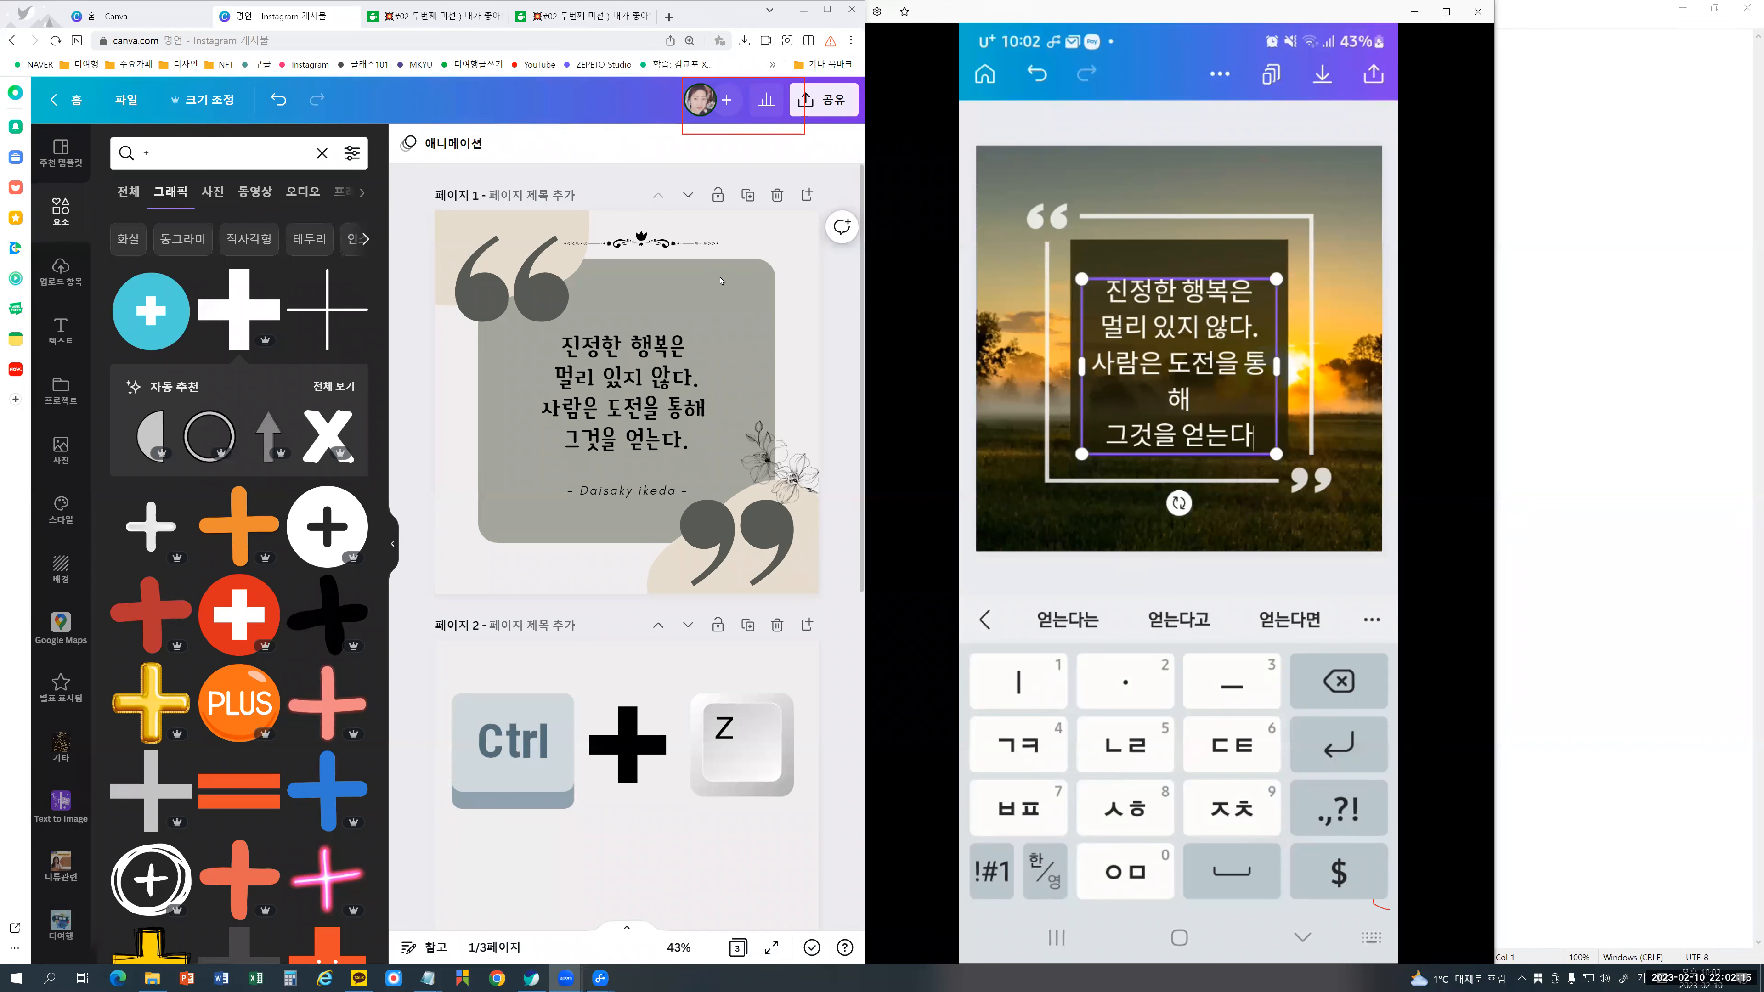
Step: Mark spots along the sunset photo's lower part and below the phone editor's header icons with red strokes and an arc
{"action": "left_click", "coordinate": [1014, 571]}
{"action": "left_click_drag", "start_coordinate": [1185, 594], "coordinate": [1215, 588]}
{"action": "left_click_drag", "start_coordinate": [1330, 593], "coordinate": [1346, 584]}
{"action": "mouse_move", "coordinate": [1342, 116]}
{"action": "left_mouse_down"}
{"action": "mouse_move", "coordinate": [1358, 113]}
{"action": "mouse_move", "coordinate": [1252, 119]}
{"action": "left_mouse_up"}
{"action": "left_click_drag", "start_coordinate": [1118, 128], "coordinate": [1009, 200]}
{"action": "left_click_drag", "start_coordinate": [1116, 134], "coordinate": [1243, 167]}
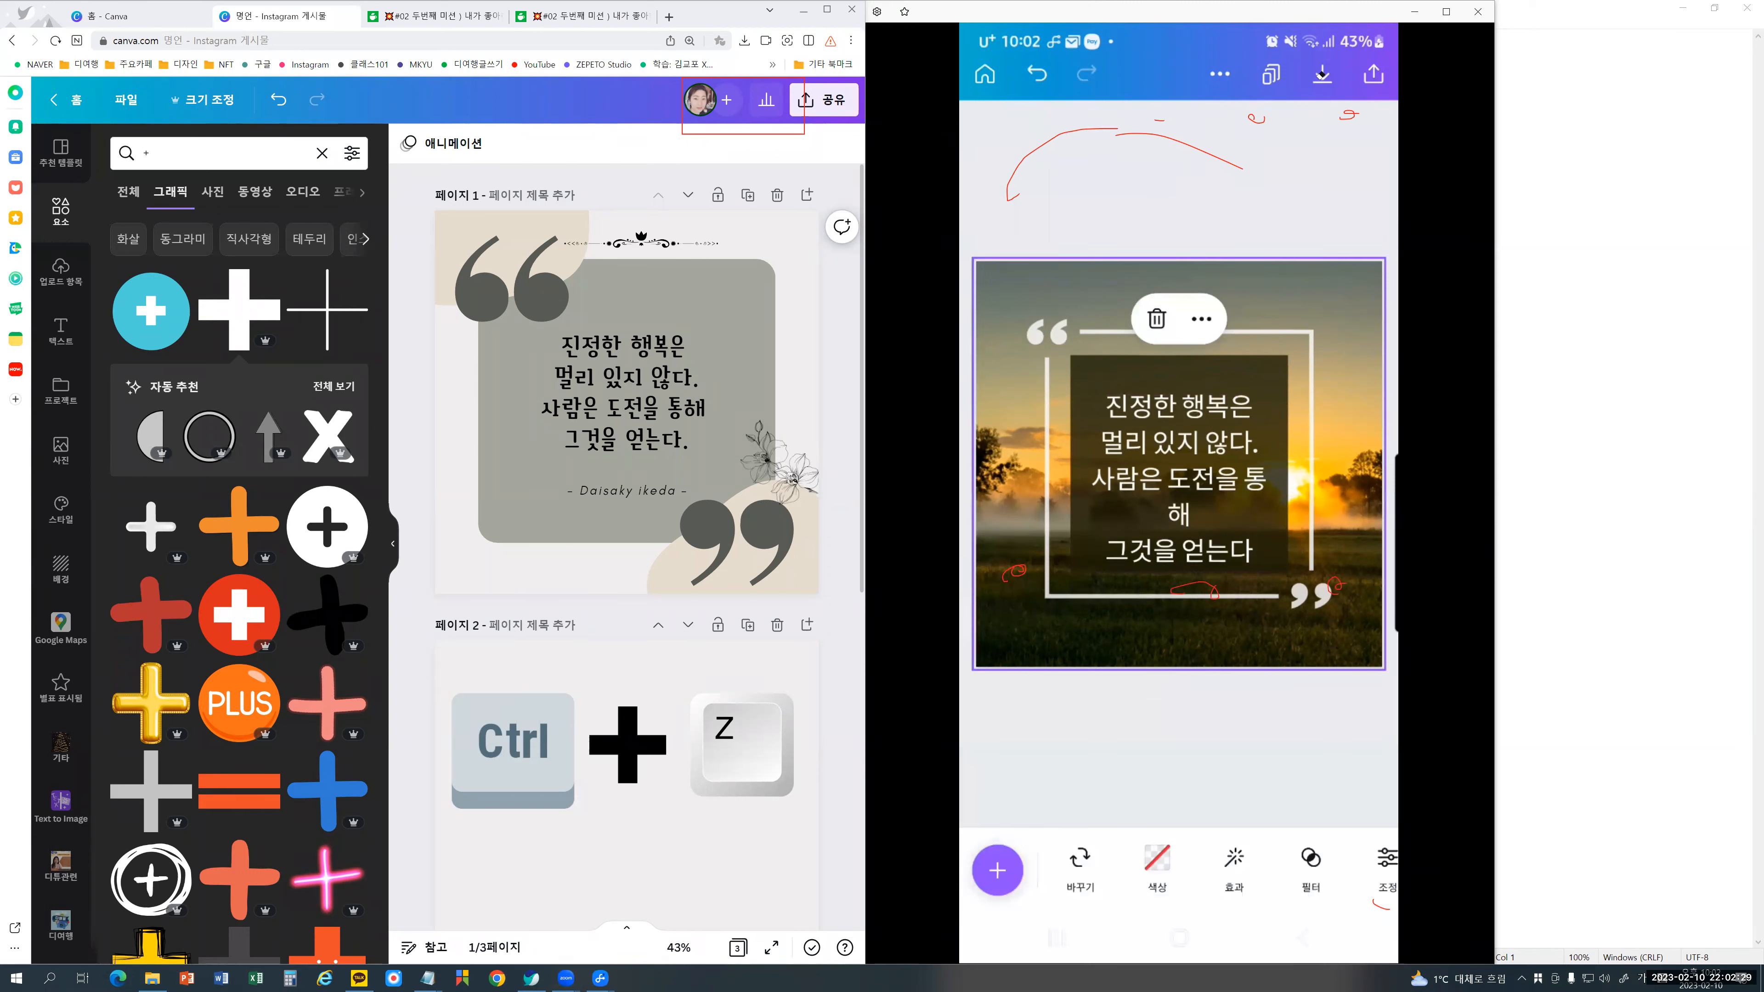
{"action": "mouse_move", "coordinate": [1110, 87]}
{"action": "left_mouse_down"}
{"action": "mouse_move", "coordinate": [1257, 119]}
{"action": "mouse_move", "coordinate": [1351, 113]}
{"action": "left_mouse_up"}
{"action": "mouse_move", "coordinate": [1216, 634]}
{"action": "left_mouse_down"}
{"action": "mouse_move", "coordinate": [1224, 574]}
{"action": "mouse_move", "coordinate": [1034, 588]}
{"action": "mouse_move", "coordinate": [1012, 571]}
{"action": "left_mouse_up"}
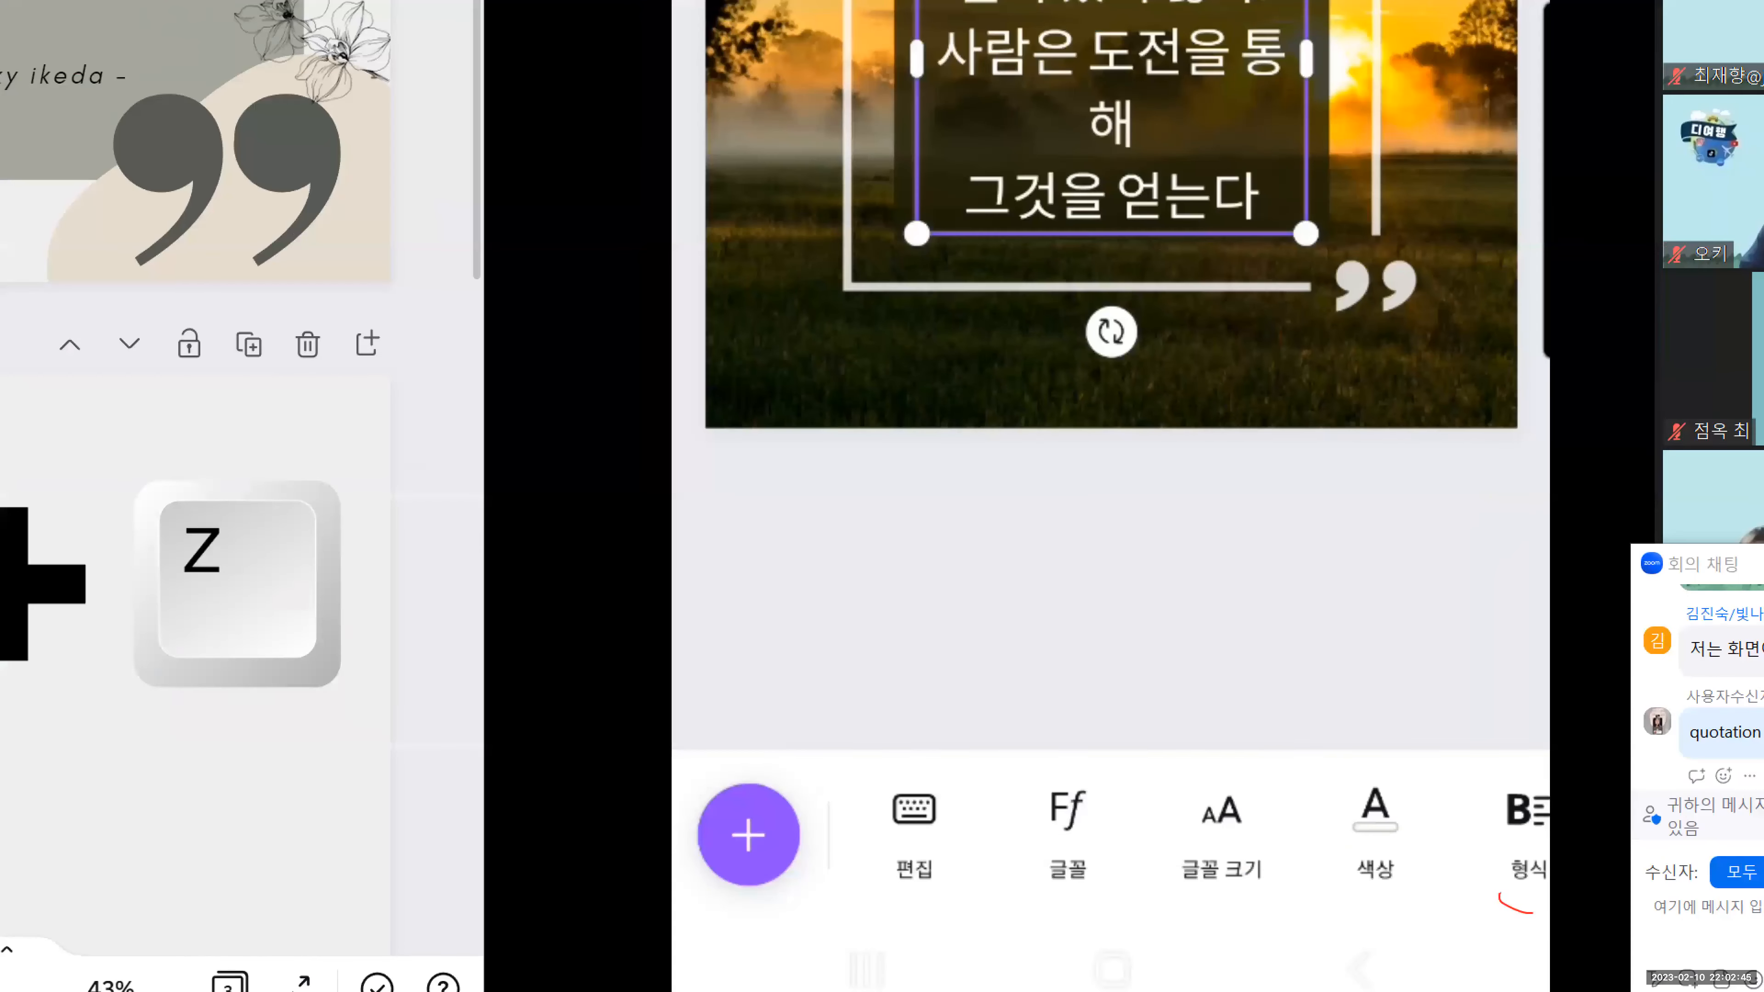
Step: Circle 글꼴 크기, 글꼴 and the font list's close control in red, and mark the size slider's two directions and value
{"action": "mouse_move", "coordinate": [1224, 909]}
{"action": "left_mouse_down"}
{"action": "mouse_move", "coordinate": [1150, 798]}
{"action": "mouse_move", "coordinate": [1203, 744]}
{"action": "mouse_move", "coordinate": [1328, 841]}
{"action": "mouse_move", "coordinate": [1250, 919]}
{"action": "left_mouse_up"}
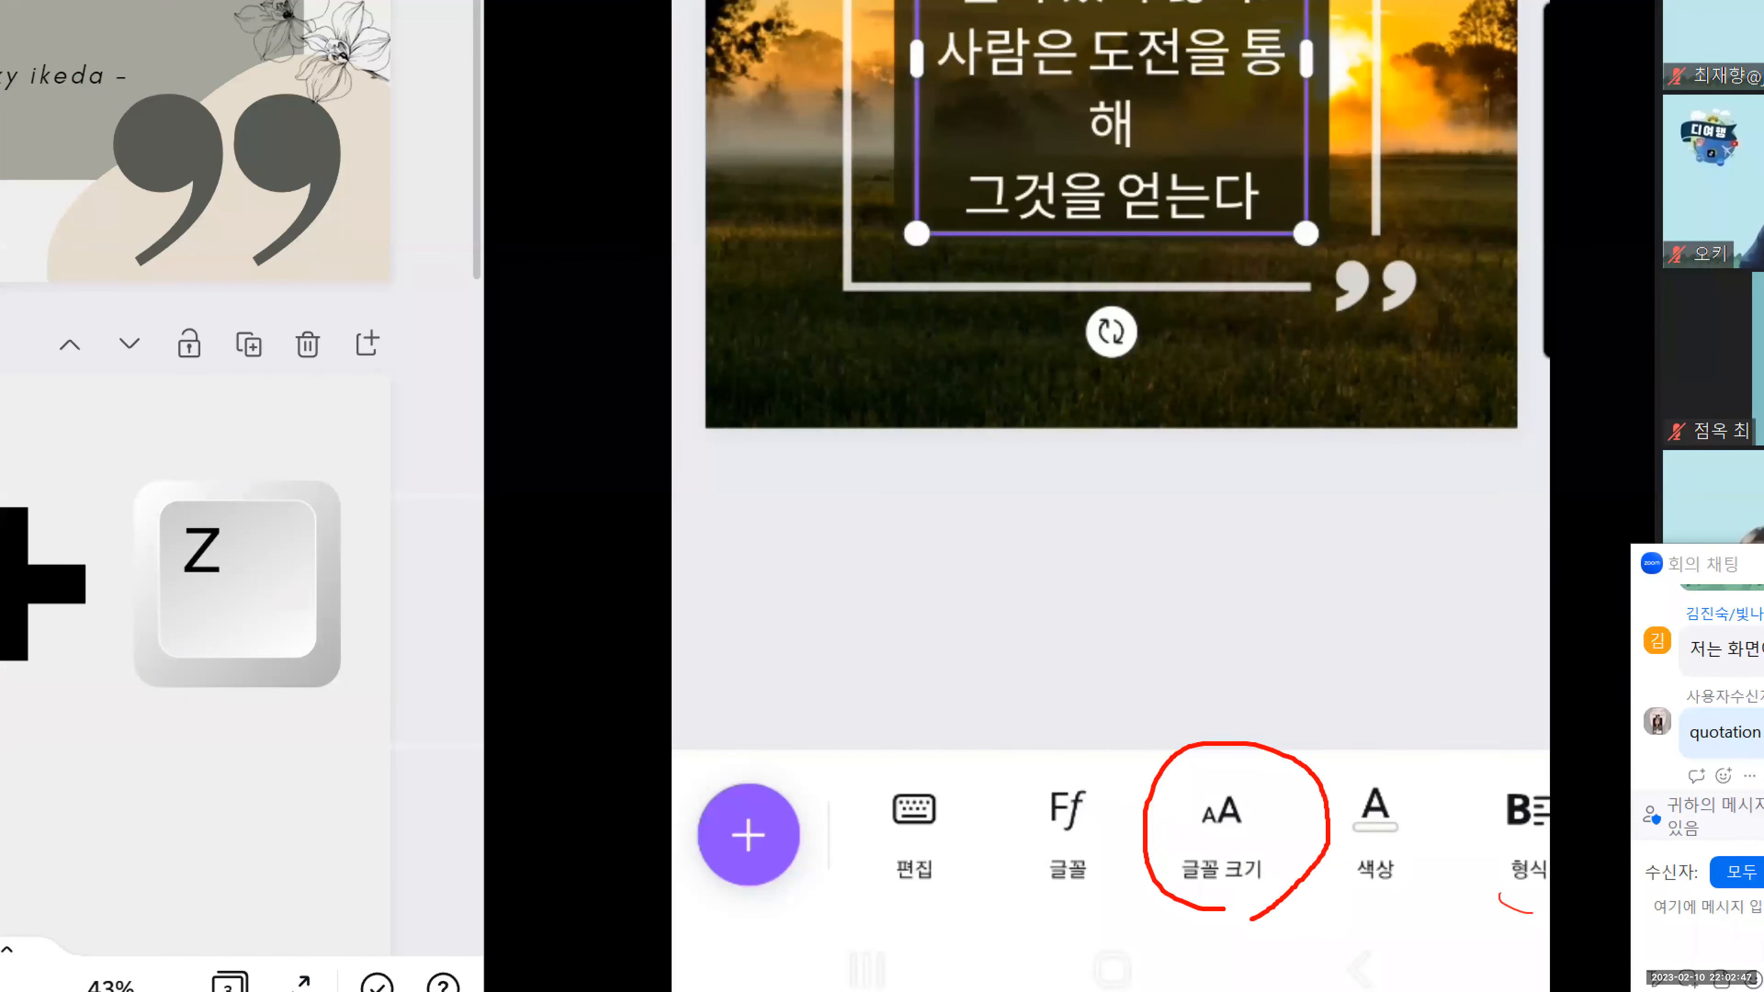
{"action": "mouse_move", "coordinate": [1085, 898]}
{"action": "left_mouse_down"}
{"action": "mouse_move", "coordinate": [1045, 898]}
{"action": "mouse_move", "coordinate": [1081, 753]}
{"action": "mouse_move", "coordinate": [1132, 834]}
{"action": "mouse_move", "coordinate": [1068, 905]}
{"action": "left_mouse_up"}
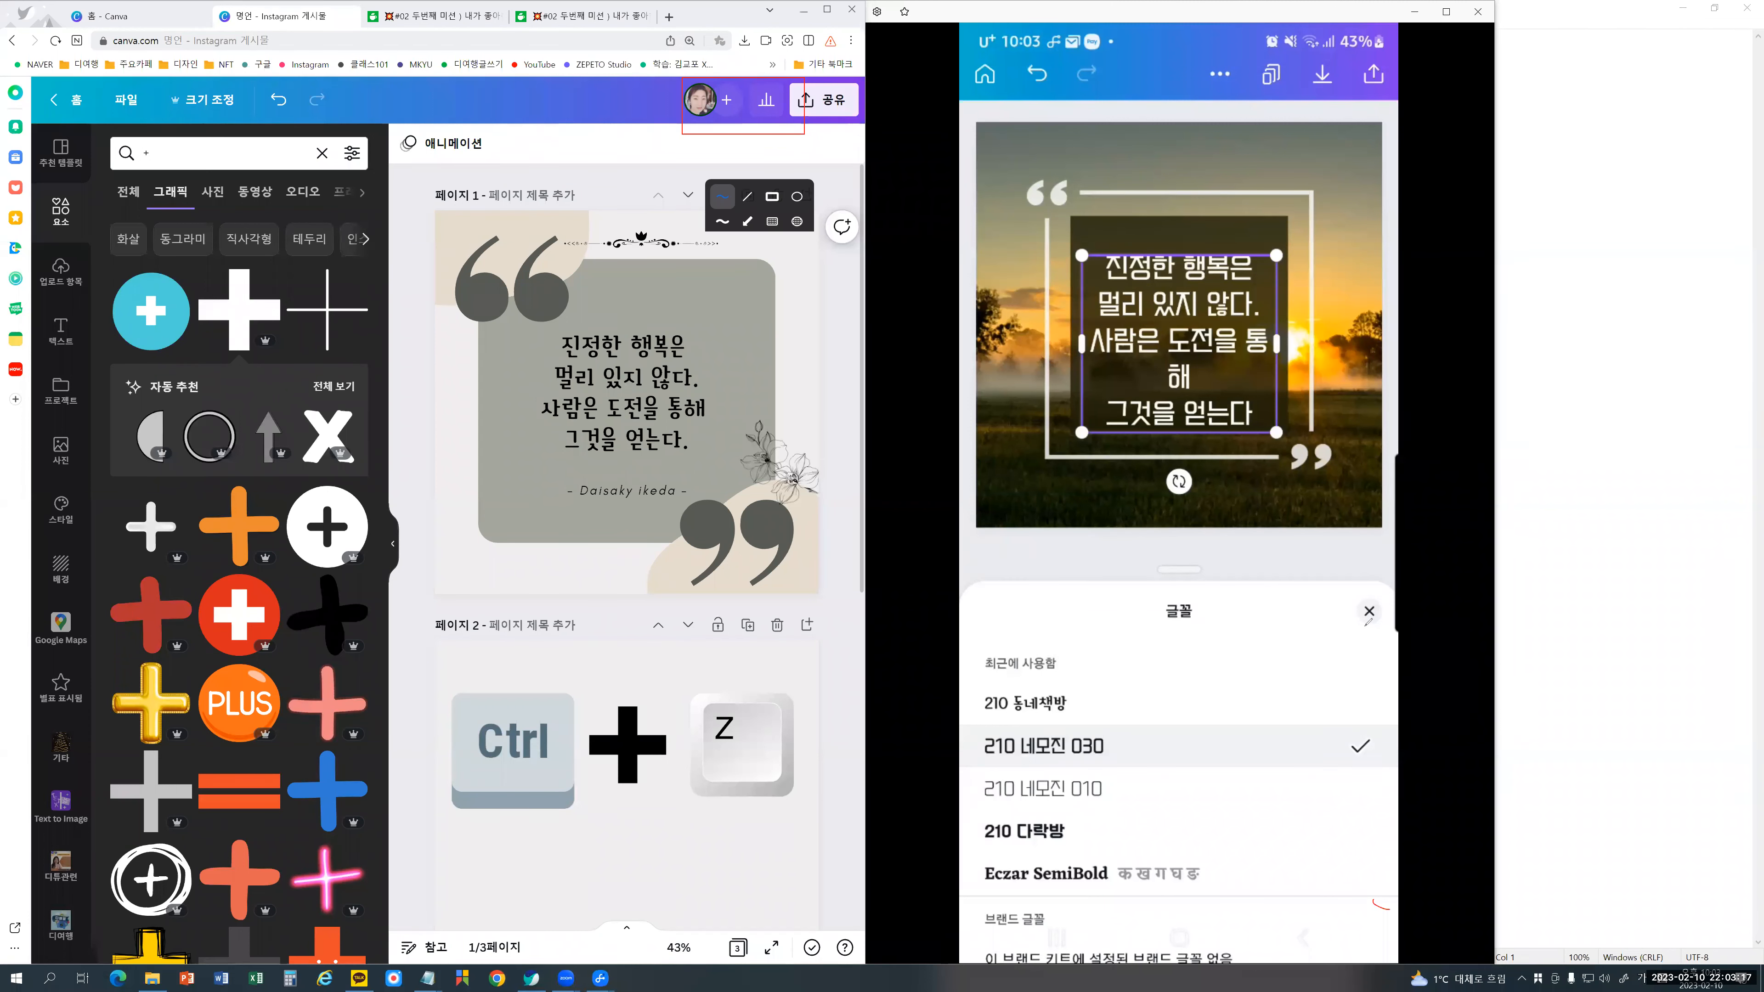
{"action": "mouse_move", "coordinate": [1334, 592]}
{"action": "left_mouse_down"}
{"action": "mouse_move", "coordinate": [1362, 588]}
{"action": "mouse_move", "coordinate": [1391, 627]}
{"action": "left_mouse_up"}
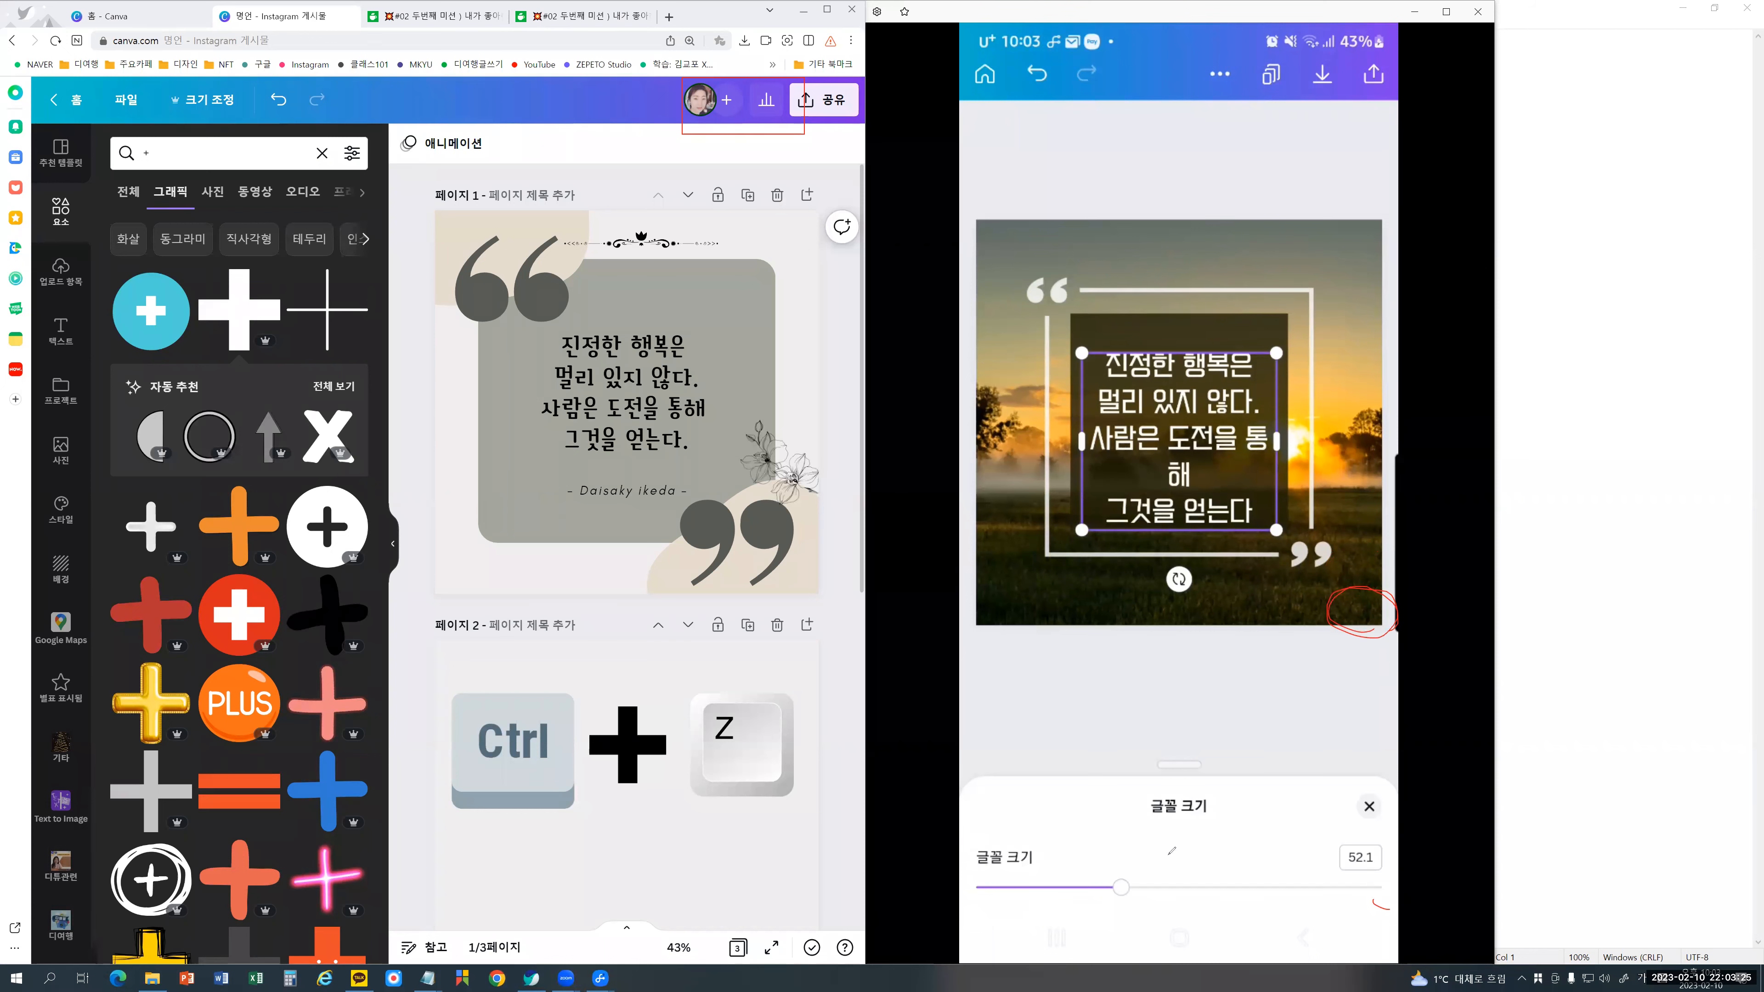
{"action": "mouse_move", "coordinate": [1109, 869]}
{"action": "left_mouse_down"}
{"action": "mouse_move", "coordinate": [1112, 893]}
{"action": "mouse_move", "coordinate": [1167, 882]}
{"action": "mouse_move", "coordinate": [1025, 879]}
{"action": "mouse_move", "coordinate": [1049, 895]}
{"action": "mouse_move", "coordinate": [1153, 872]}
{"action": "mouse_move", "coordinate": [1154, 891]}
{"action": "left_mouse_up"}
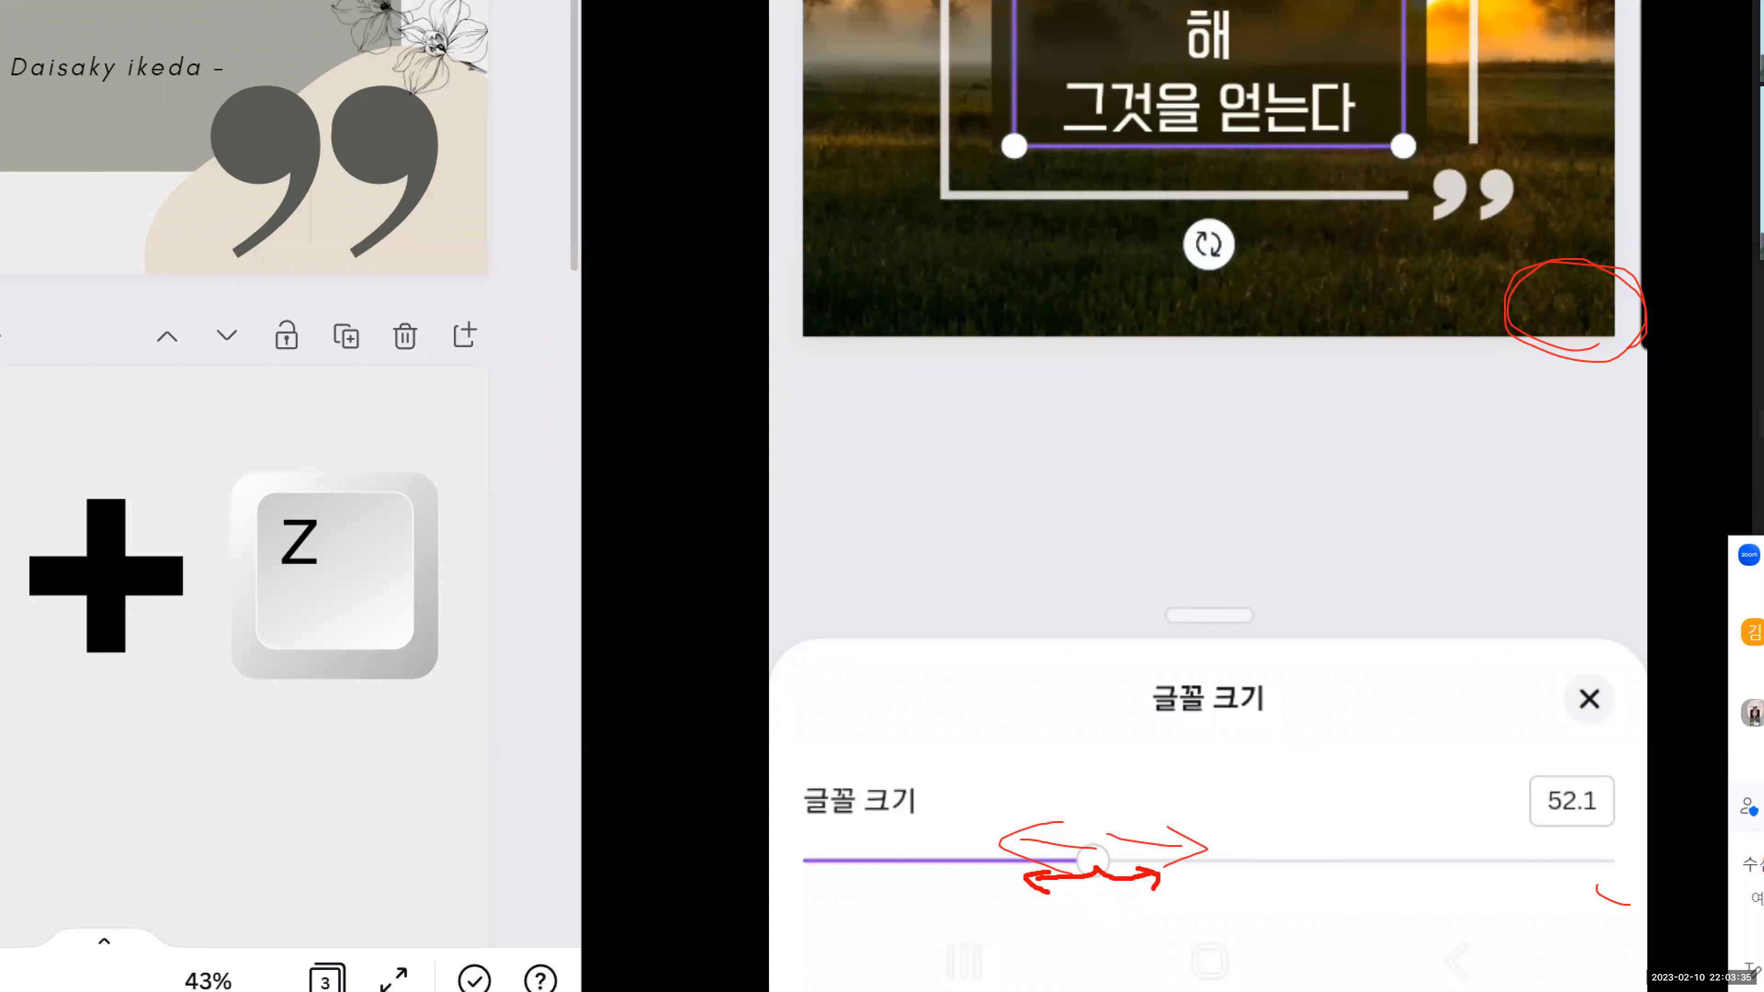
{"action": "mouse_move", "coordinate": [1587, 825]}
{"action": "left_mouse_down"}
{"action": "mouse_move", "coordinate": [1542, 807]}
{"action": "mouse_move", "coordinate": [1580, 757]}
{"action": "mouse_move", "coordinate": [1597, 819]}
{"action": "mouse_move", "coordinate": [1564, 825]}
{"action": "left_mouse_up"}
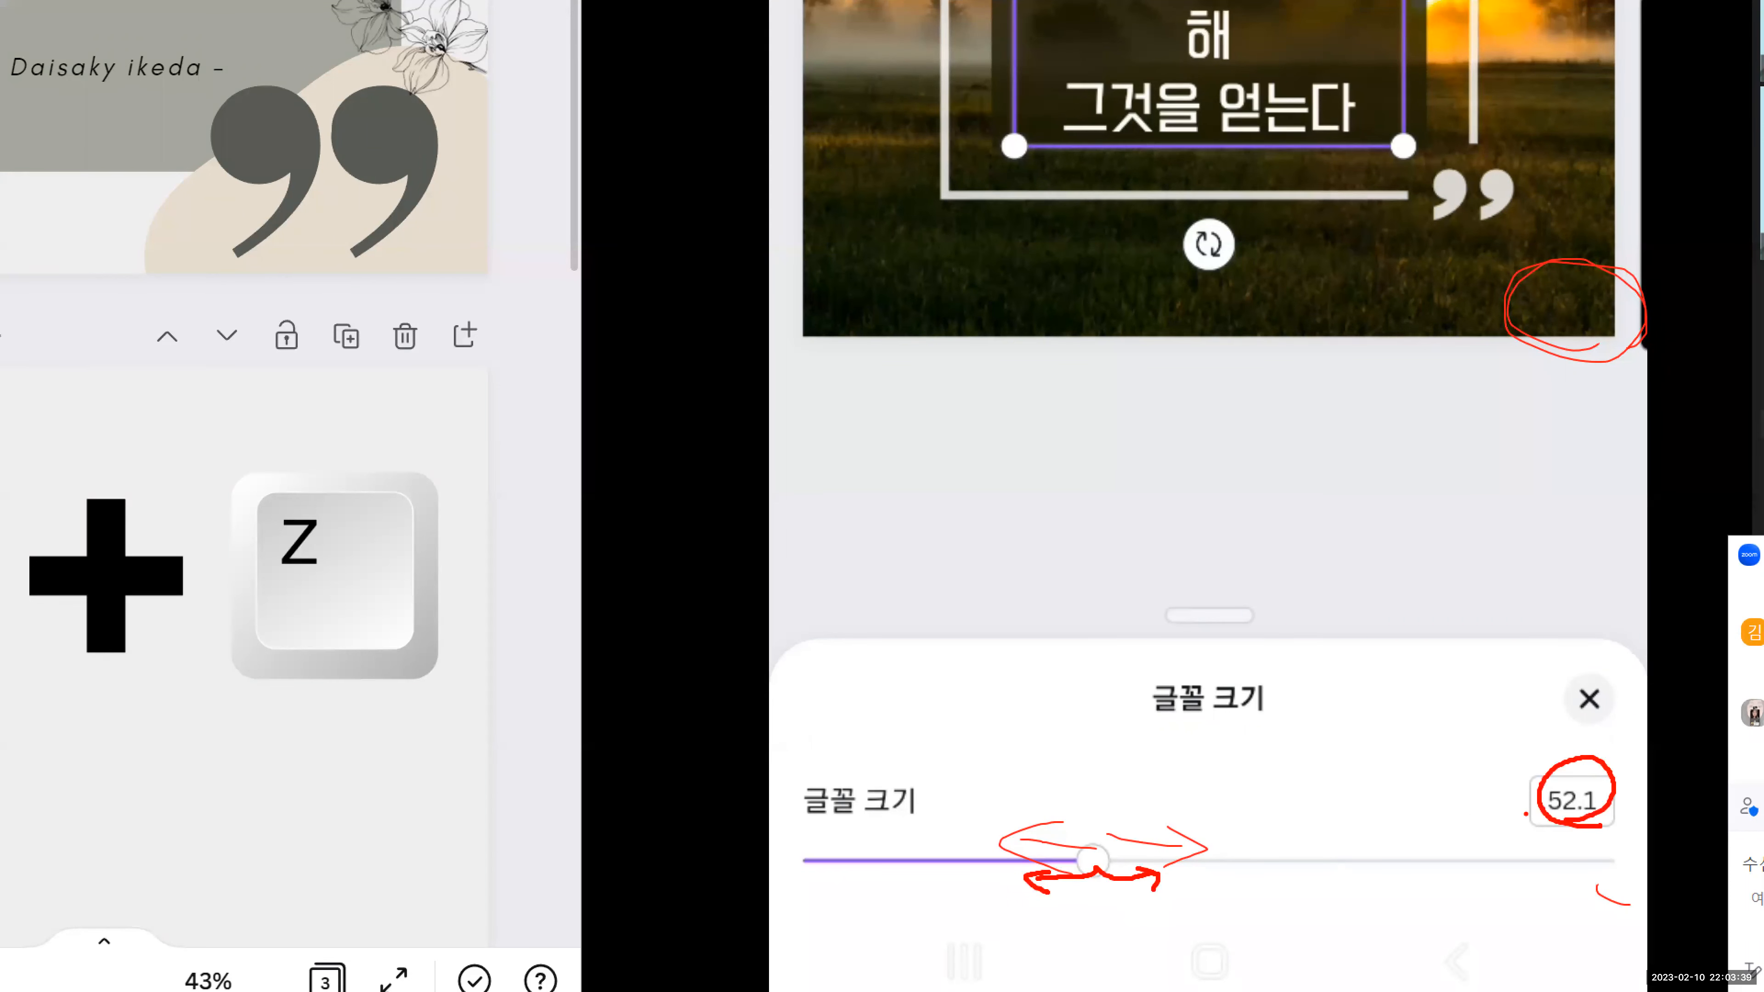
Step: Clear the red markings over the phone editor and deselect the Korean quote text
{"action": "left_click_drag", "start_coordinate": [1361, 591], "coordinate": [1382, 633]}
{"action": "left_click_drag", "start_coordinate": [1077, 877], "coordinate": [1177, 881]}
{"action": "left_click_drag", "start_coordinate": [1373, 902], "coordinate": [1388, 907]}
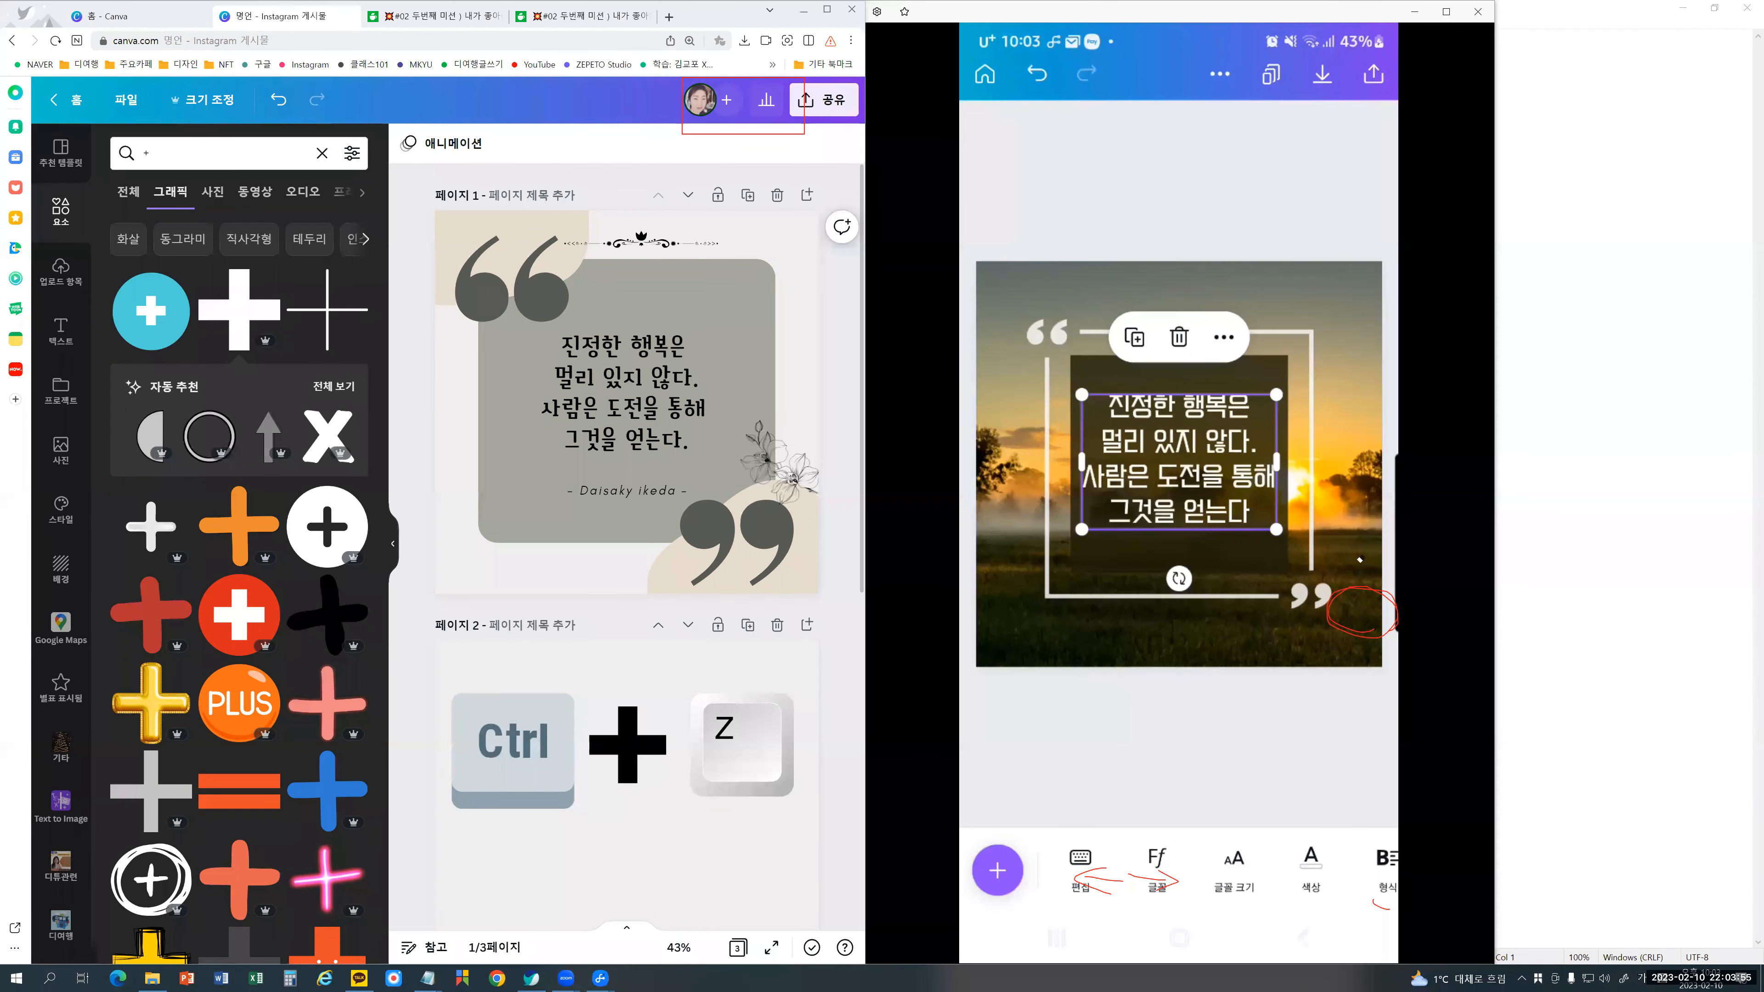
{"action": "key", "text": "ctrl+z"}
{"action": "mouse_move", "coordinate": [1111, 857]}
{"action": "left_mouse_down"}
{"action": "mouse_move", "coordinate": [1169, 900]}
{"action": "mouse_move", "coordinate": [1384, 906]}
{"action": "left_mouse_up"}
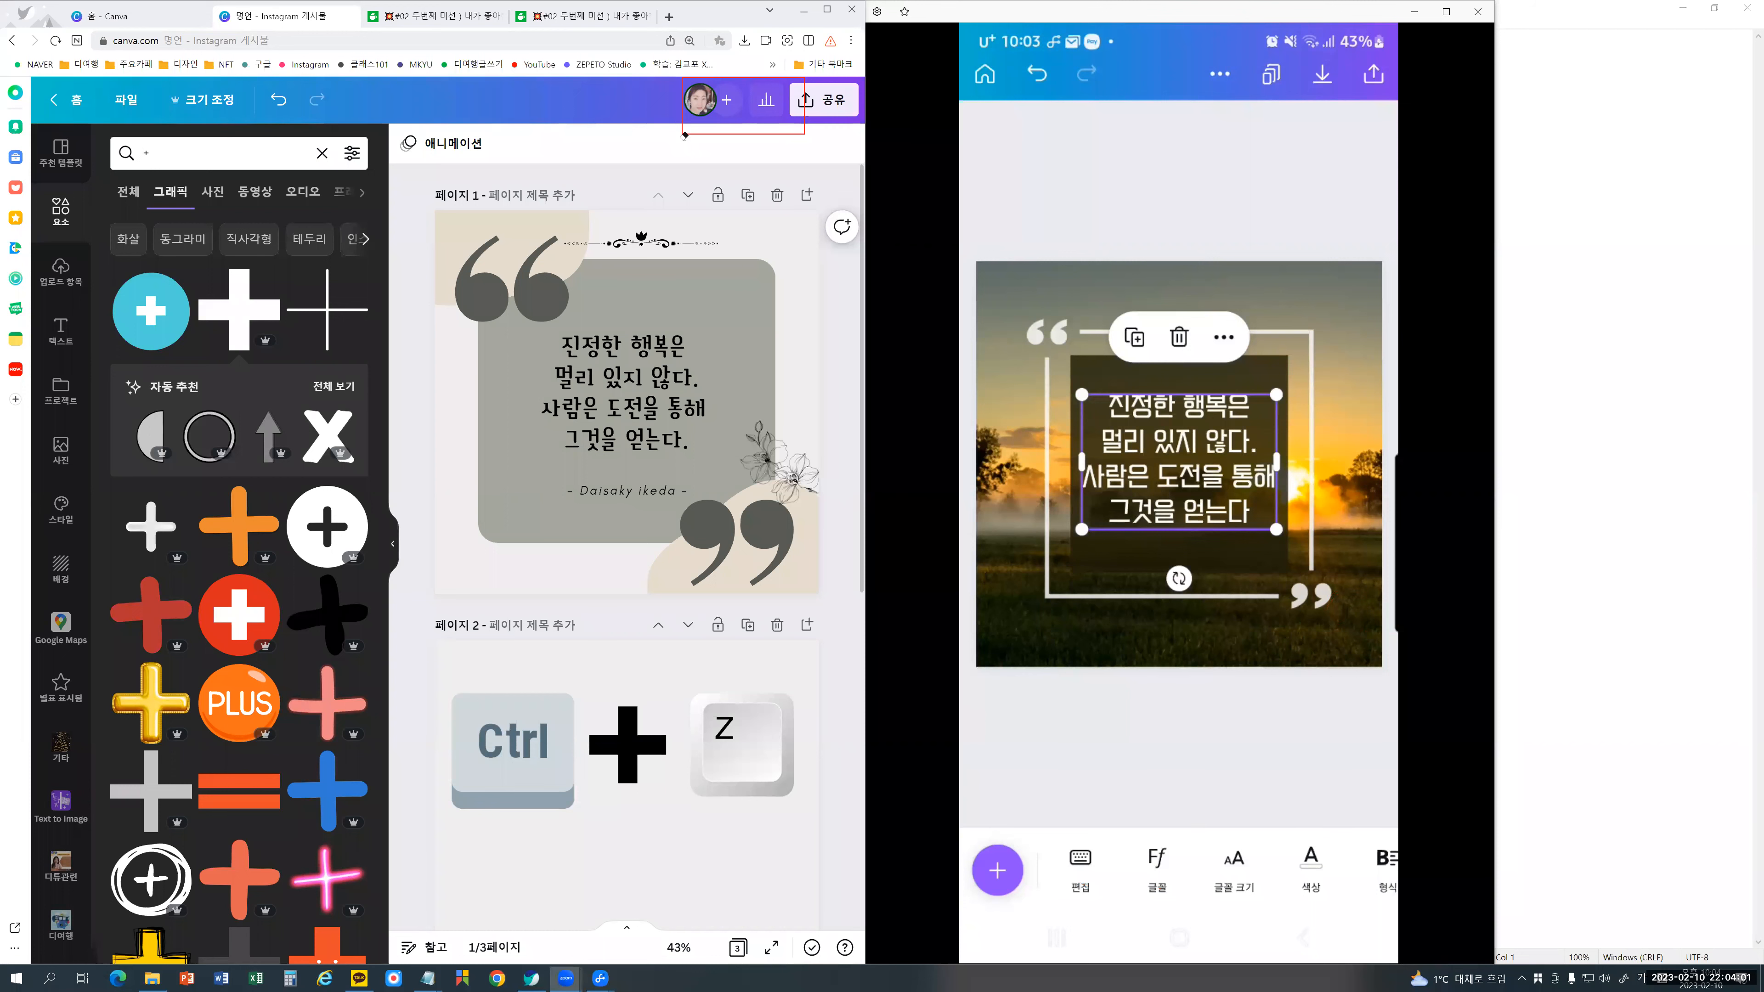
{"action": "left_click", "coordinate": [1153, 724]}
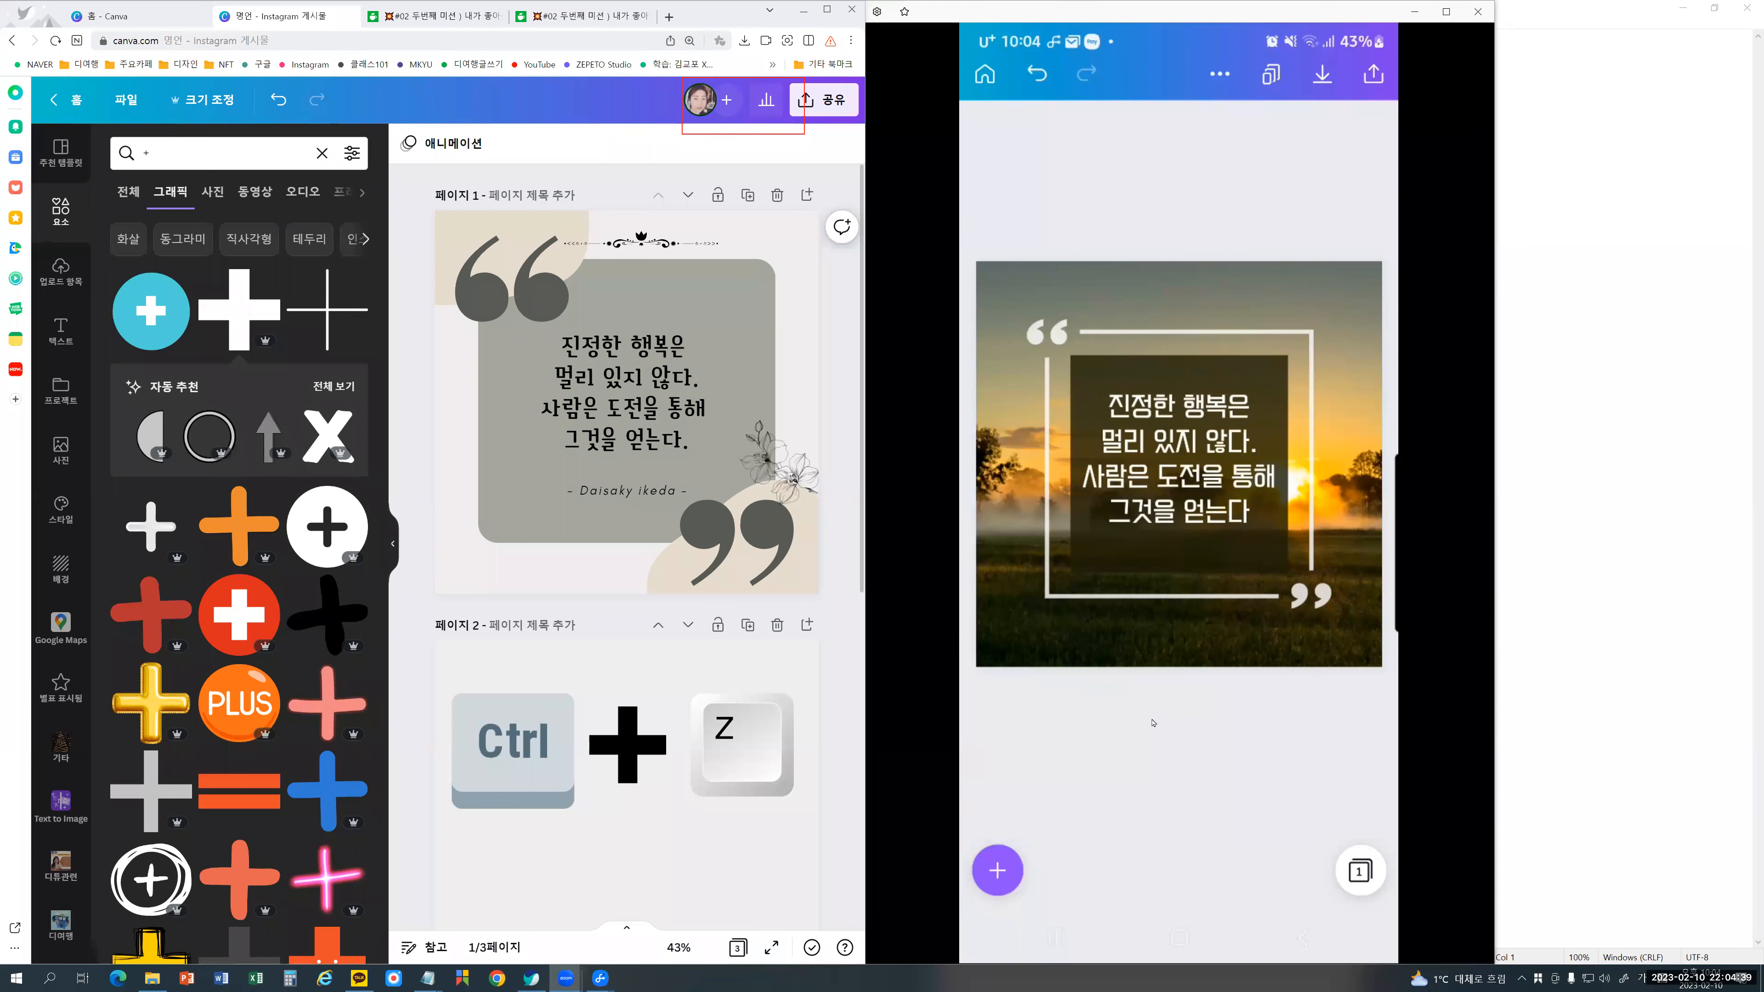
{"action": "left_click", "coordinate": [1153, 722]}
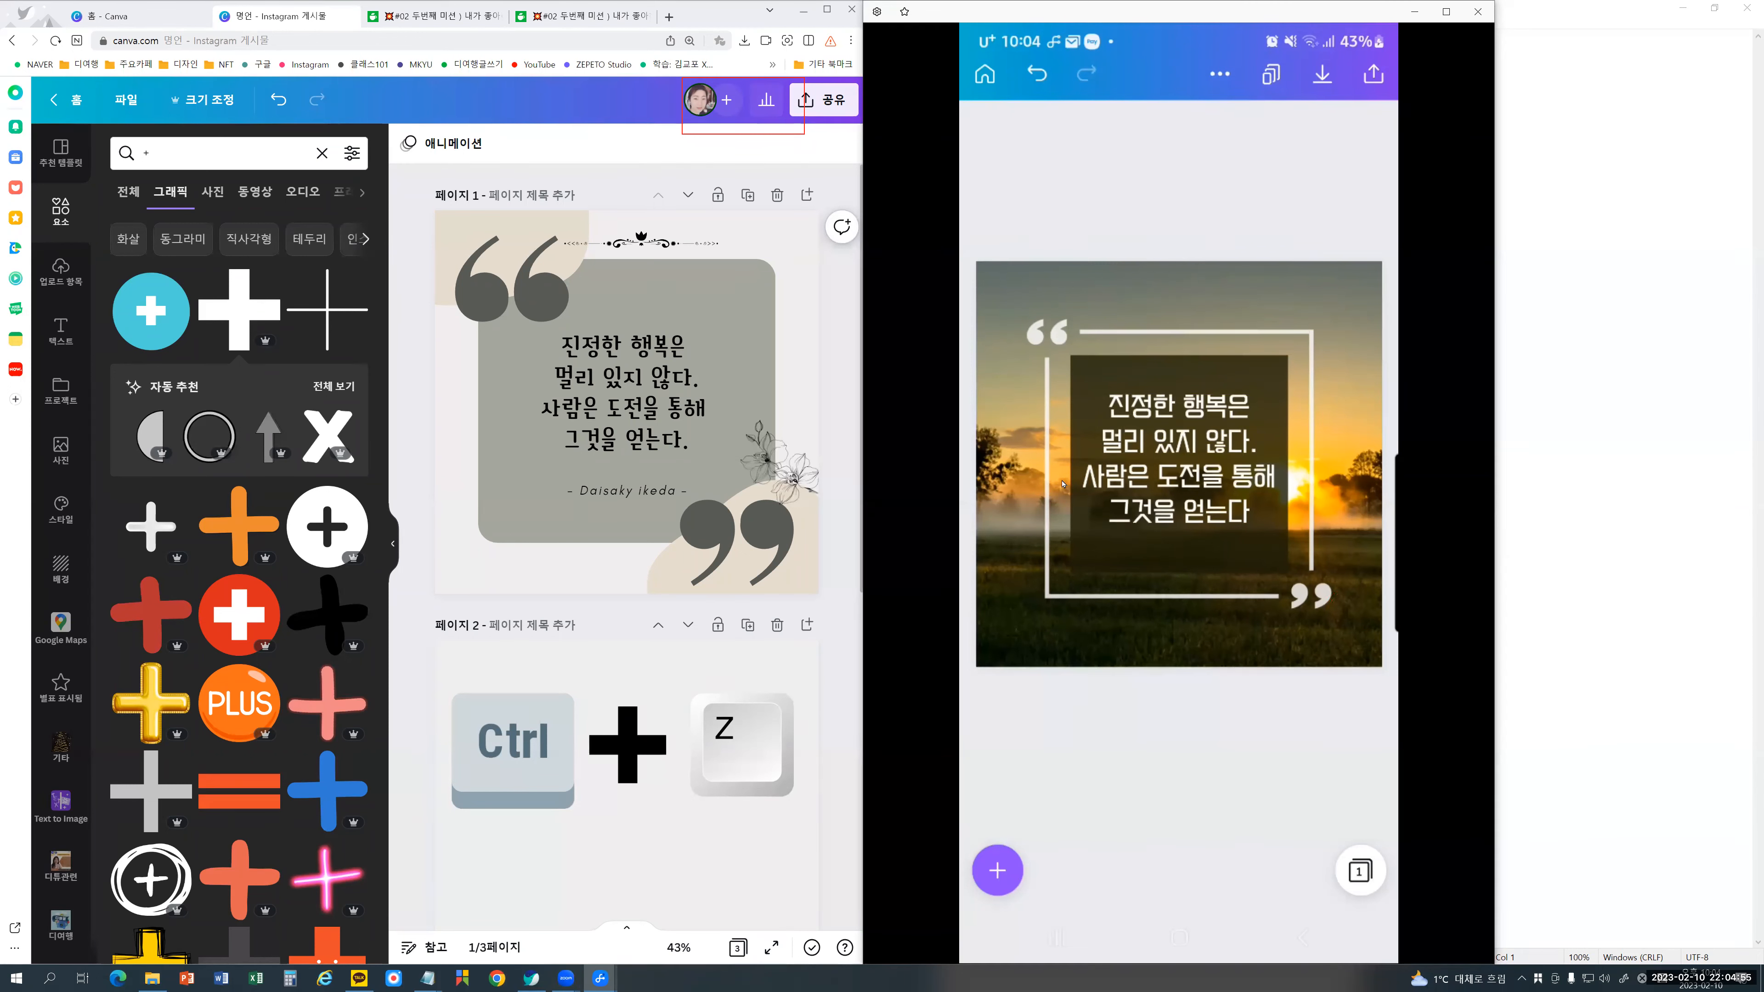
Step: Mark the tool row around 추천 템플릿 and 요소 in red, and search the phone editor's elements for 행복
{"action": "left_click_drag", "start_coordinate": [1047, 907], "coordinate": [1053, 909]}
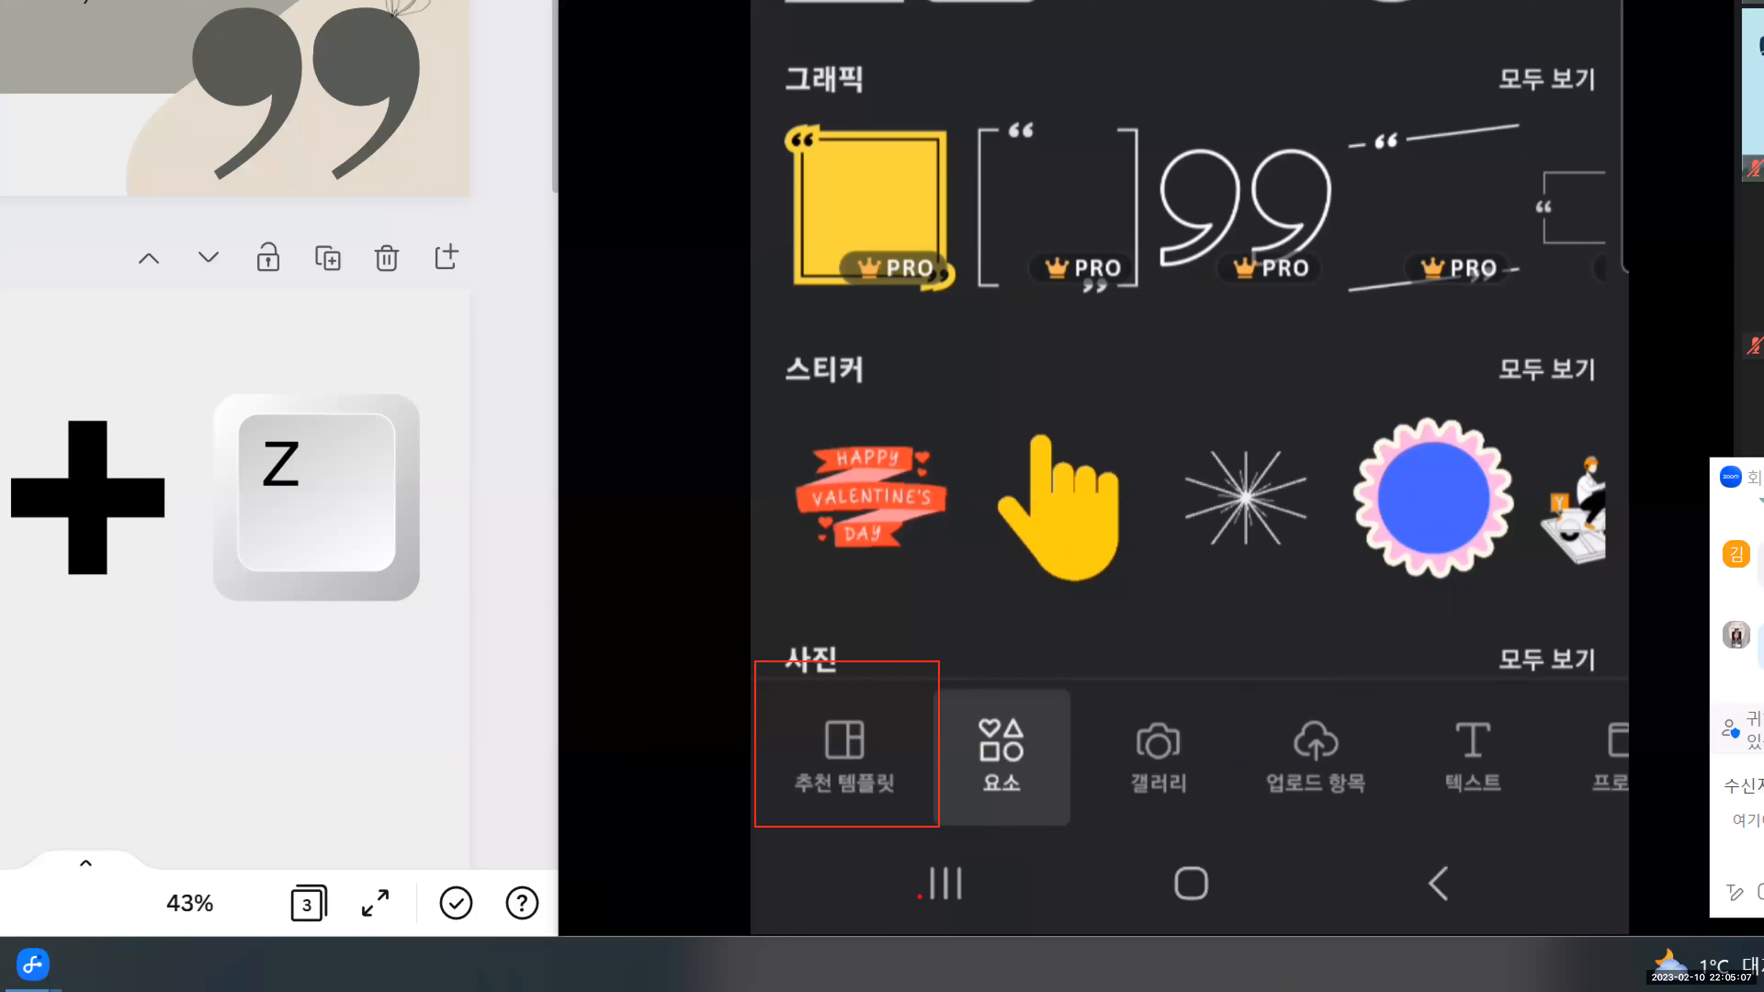
{"action": "mouse_move", "coordinate": [1025, 842]}
{"action": "left_mouse_down"}
{"action": "mouse_move", "coordinate": [938, 770]}
{"action": "mouse_move", "coordinate": [974, 711]}
{"action": "mouse_move", "coordinate": [1069, 728]}
{"action": "mouse_move", "coordinate": [993, 834]}
{"action": "mouse_move", "coordinate": [933, 787]}
{"action": "mouse_move", "coordinate": [946, 716]}
{"action": "mouse_move", "coordinate": [1089, 734]}
{"action": "mouse_move", "coordinate": [1109, 791]}
{"action": "mouse_move", "coordinate": [1033, 830]}
{"action": "mouse_move", "coordinate": [982, 831]}
{"action": "left_mouse_up"}
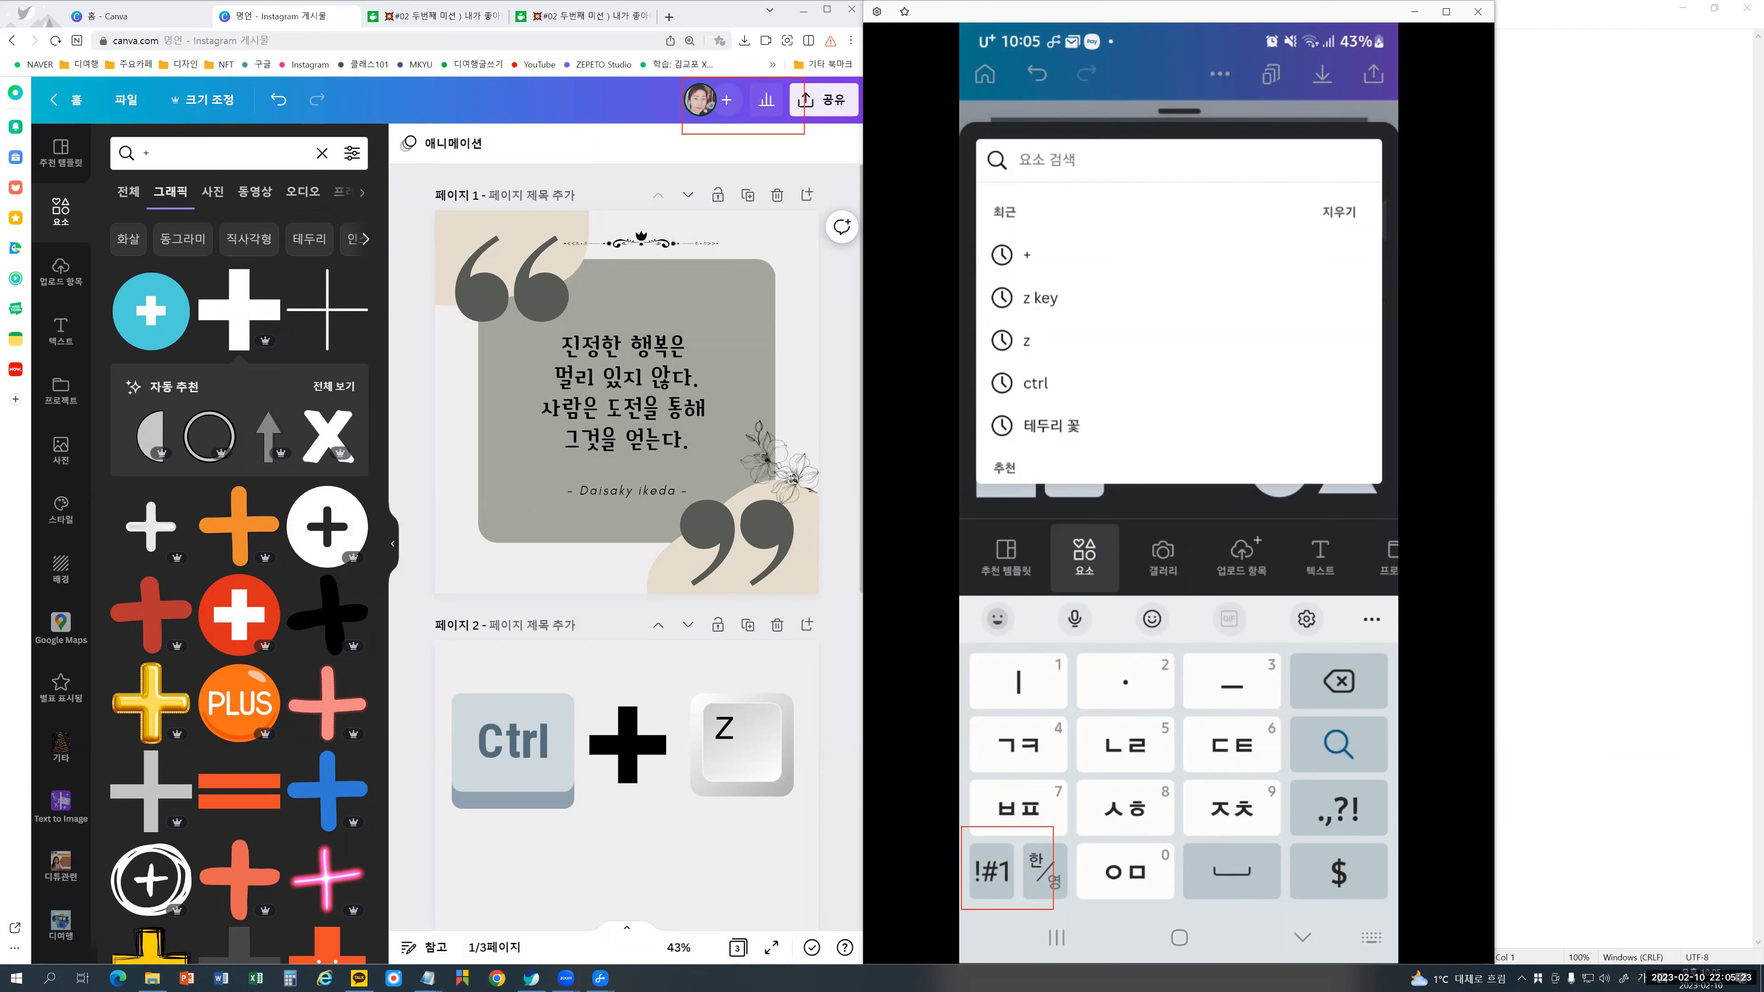
{"action": "type", "text": "행ㅂ·ㅡㄱ"}
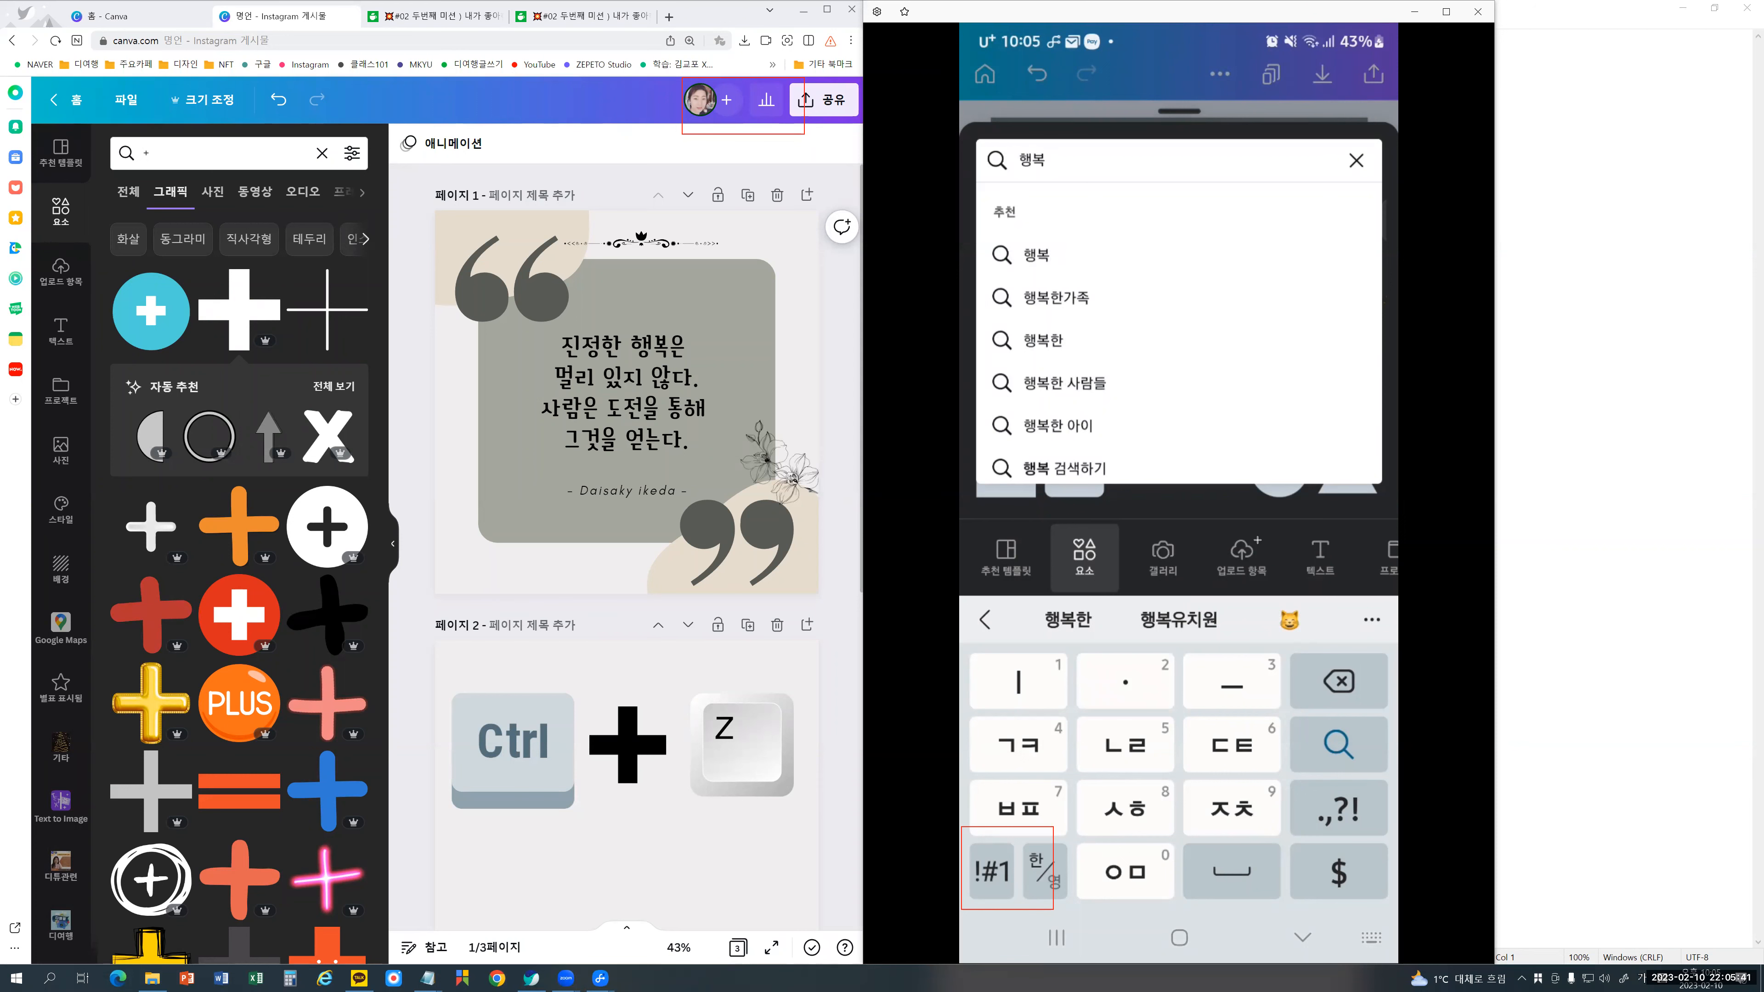
{"action": "key", "text": "Return"}
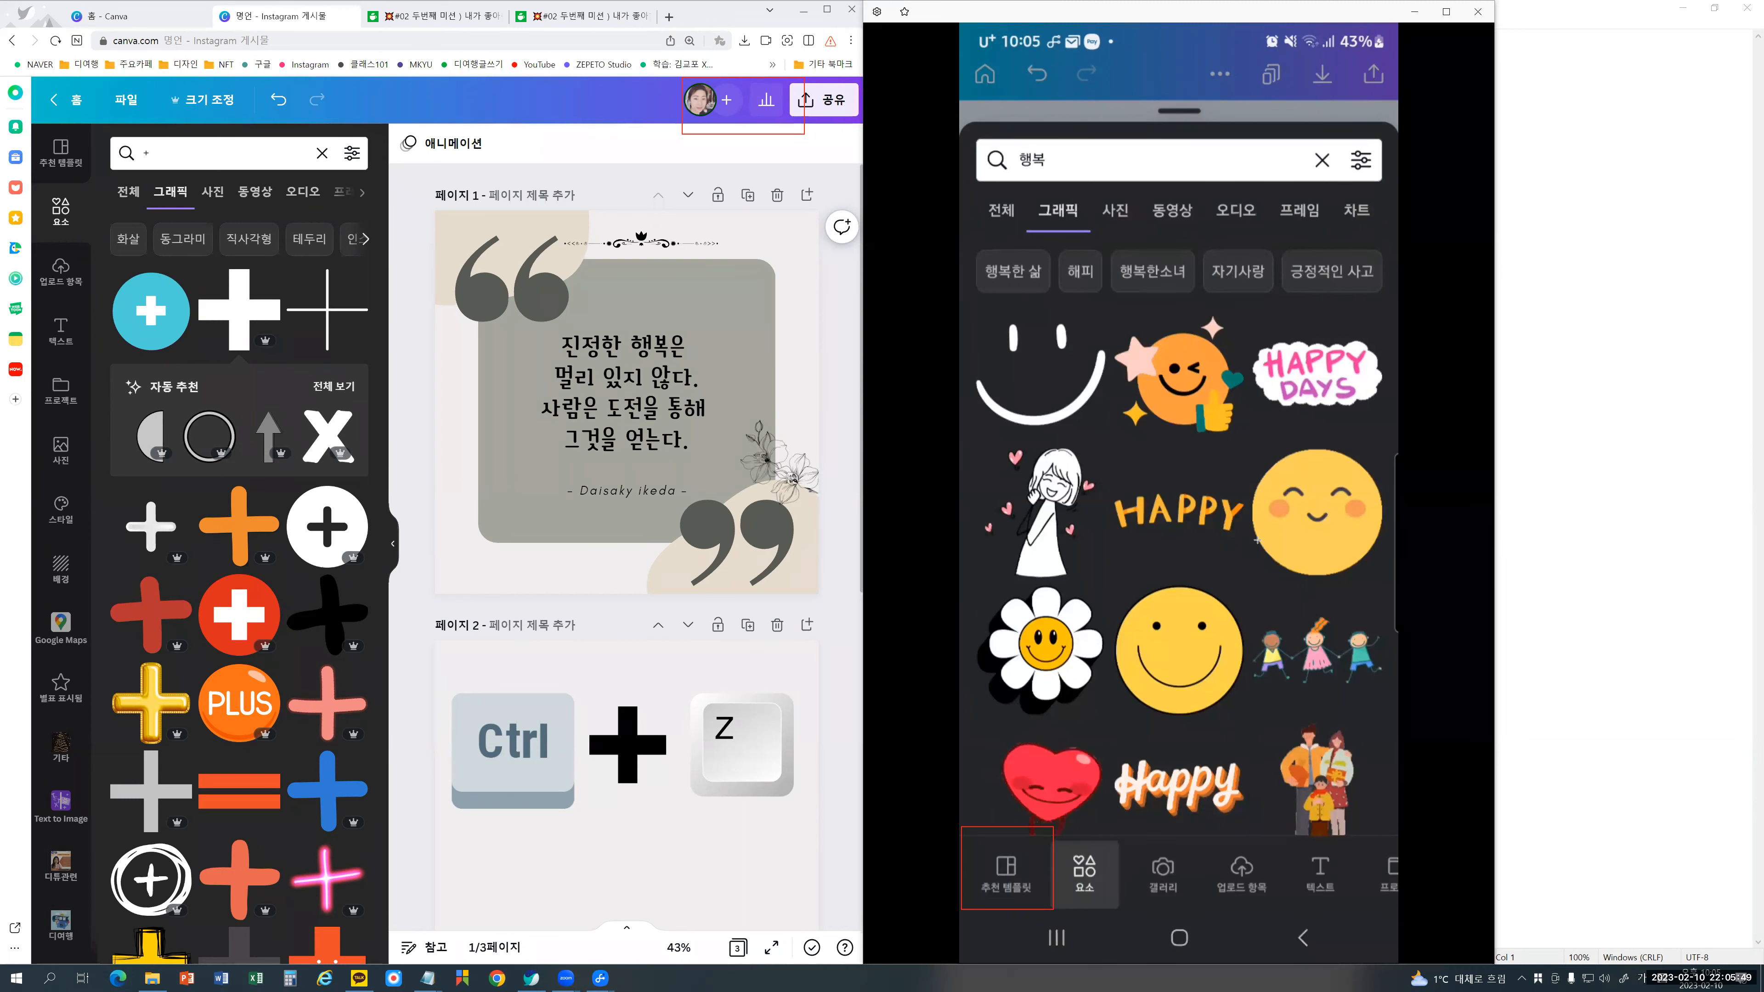
Step: Browse the 행복 graphics results in the phone editor and go back up through them
{"action": "scroll", "coordinate": [1257, 541], "scroll_direction": "down", "scroll_amount": 3}
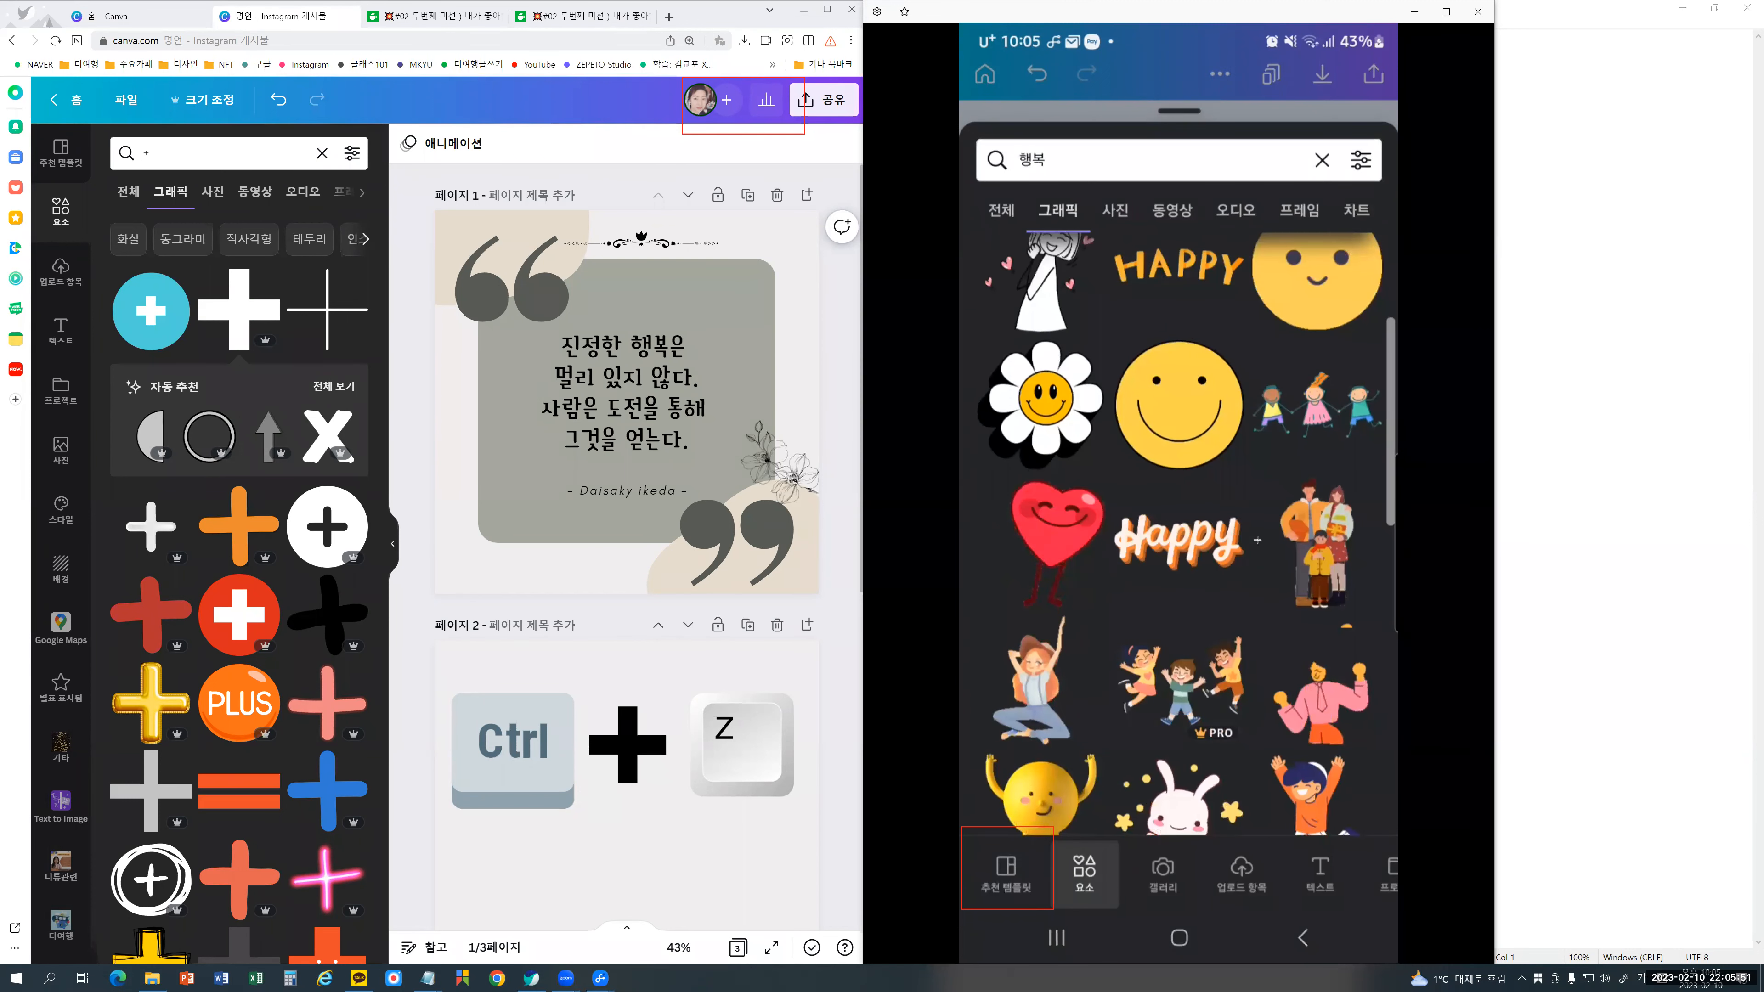
{"action": "scroll", "coordinate": [1257, 541], "scroll_direction": "down", "scroll_amount": 5}
{"action": "scroll", "coordinate": [1257, 540], "scroll_direction": "down", "scroll_amount": 2}
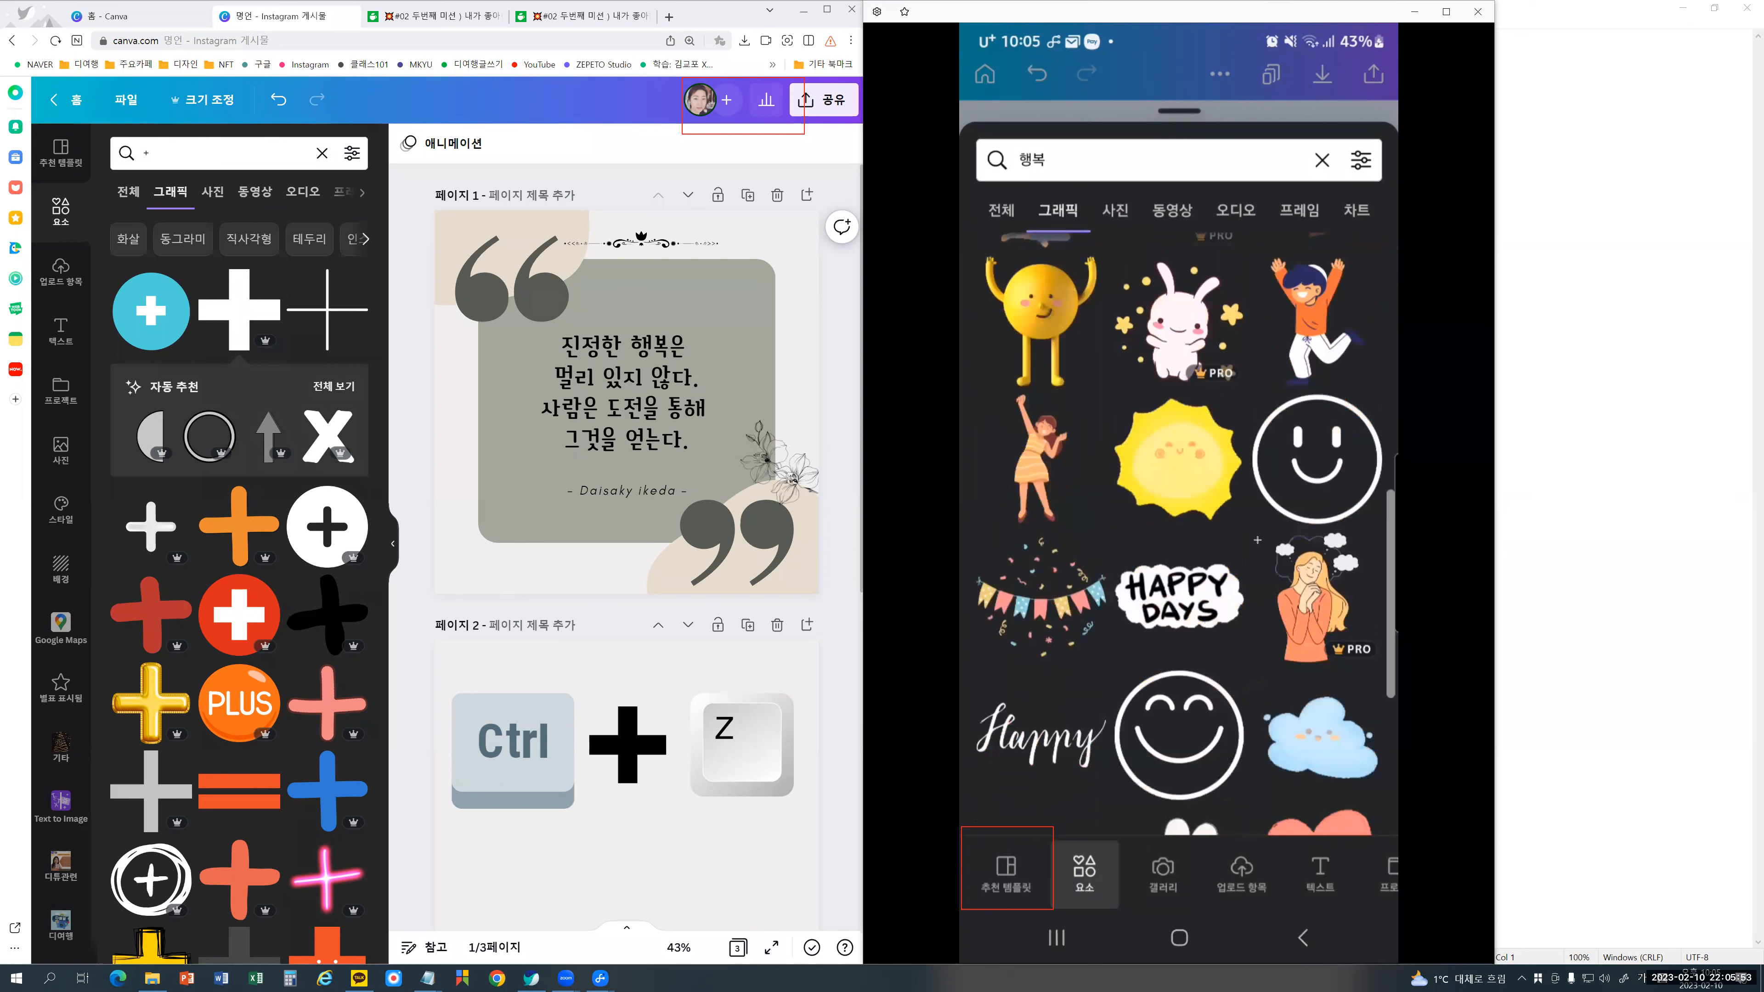
{"action": "scroll", "coordinate": [1257, 540], "scroll_direction": "down", "scroll_amount": 5}
{"action": "scroll", "coordinate": [1257, 541], "scroll_direction": "down", "scroll_amount": 5}
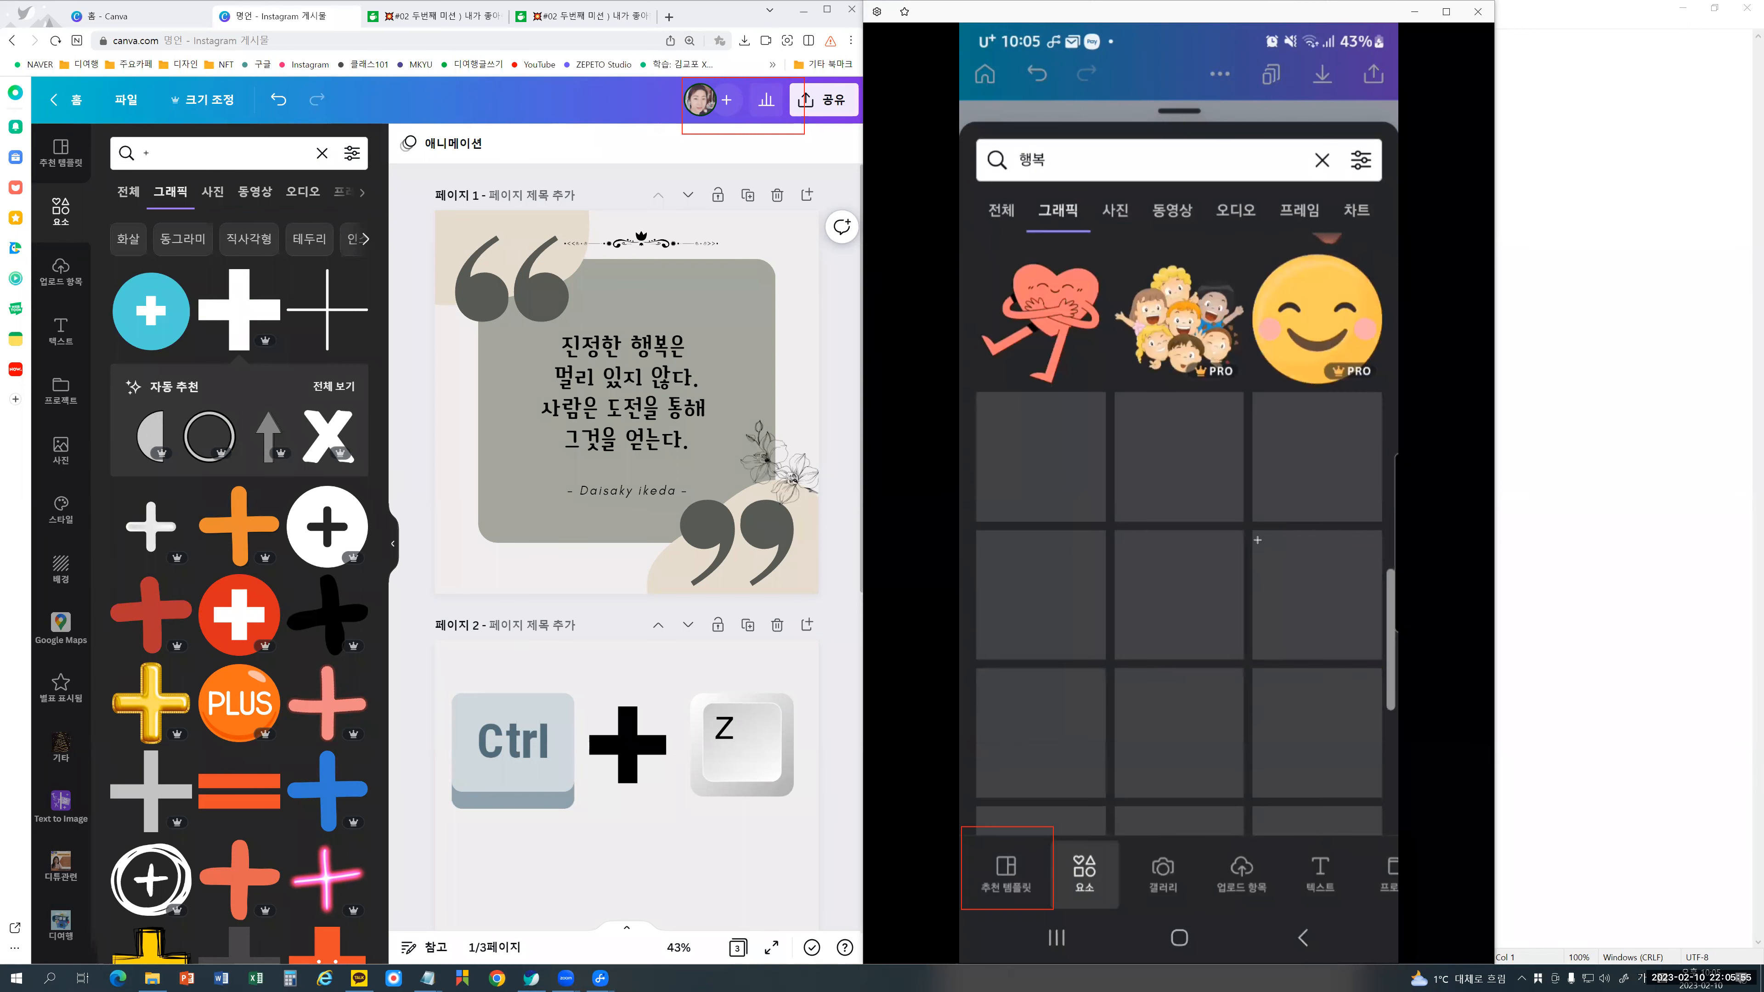
{"action": "scroll", "coordinate": [1258, 539], "scroll_direction": "up", "scroll_amount": 15}
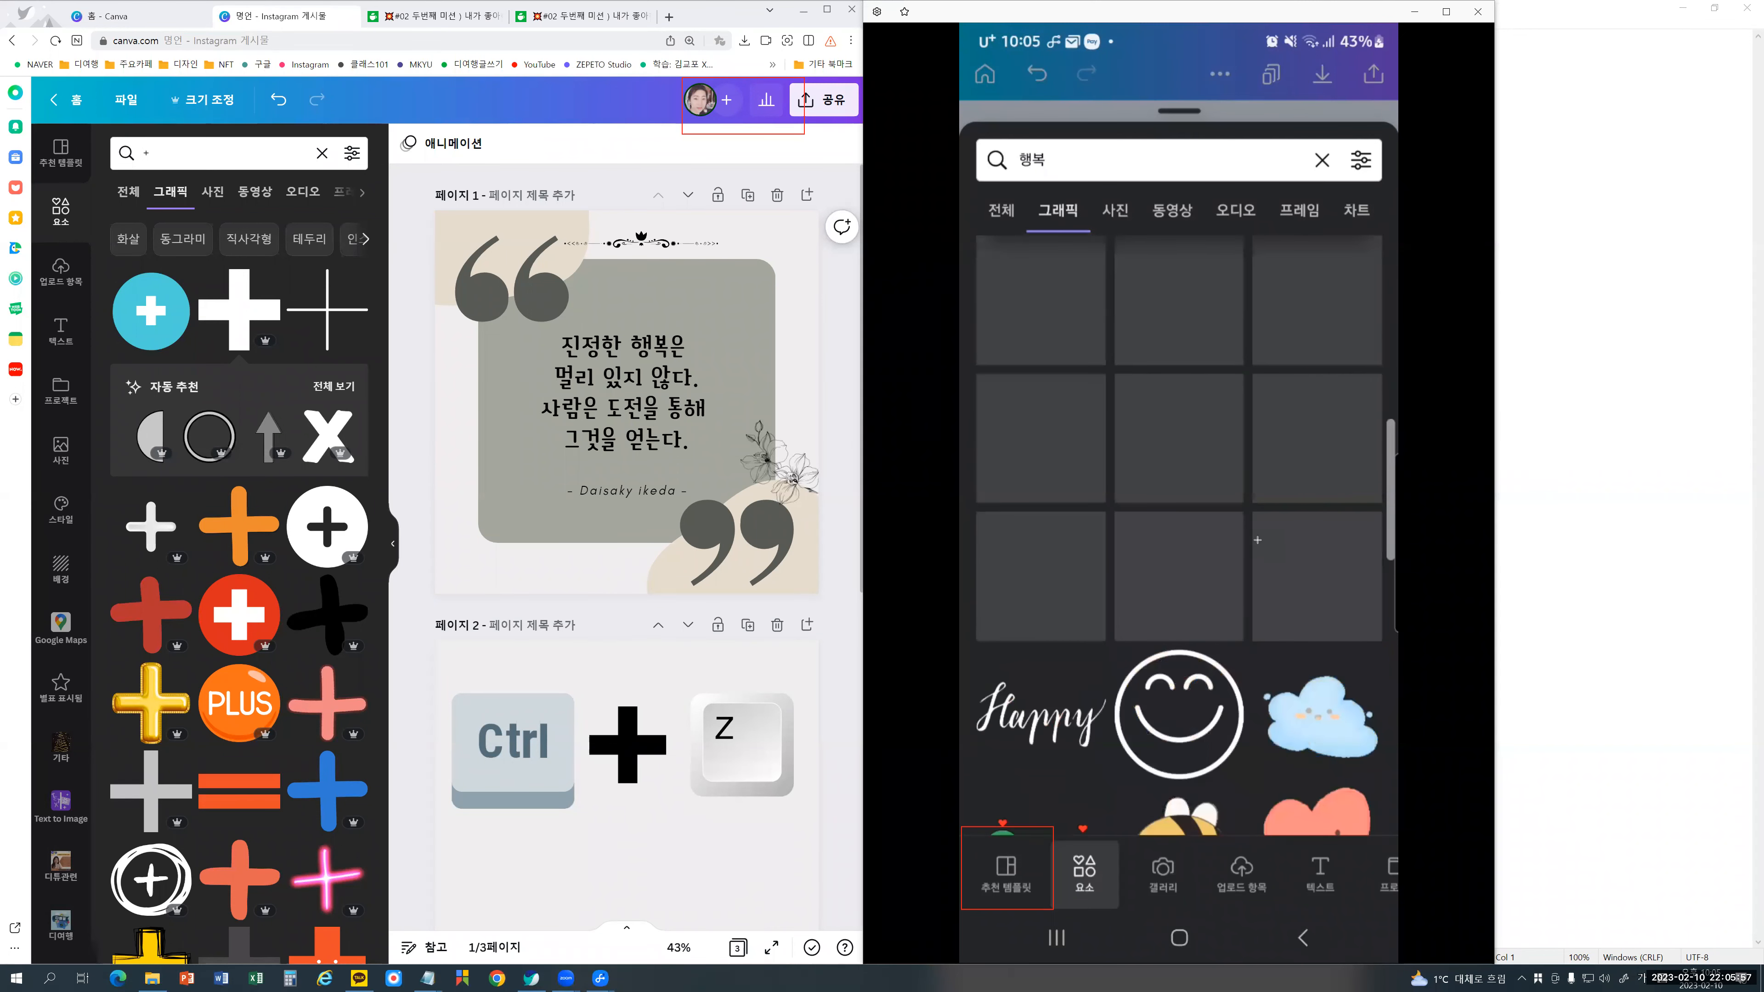
Step: Add the orange HAPPY lettering from the 행복 graphics to the phone design
{"action": "scroll", "coordinate": [1257, 540], "scroll_direction": "up", "scroll_amount": 2}
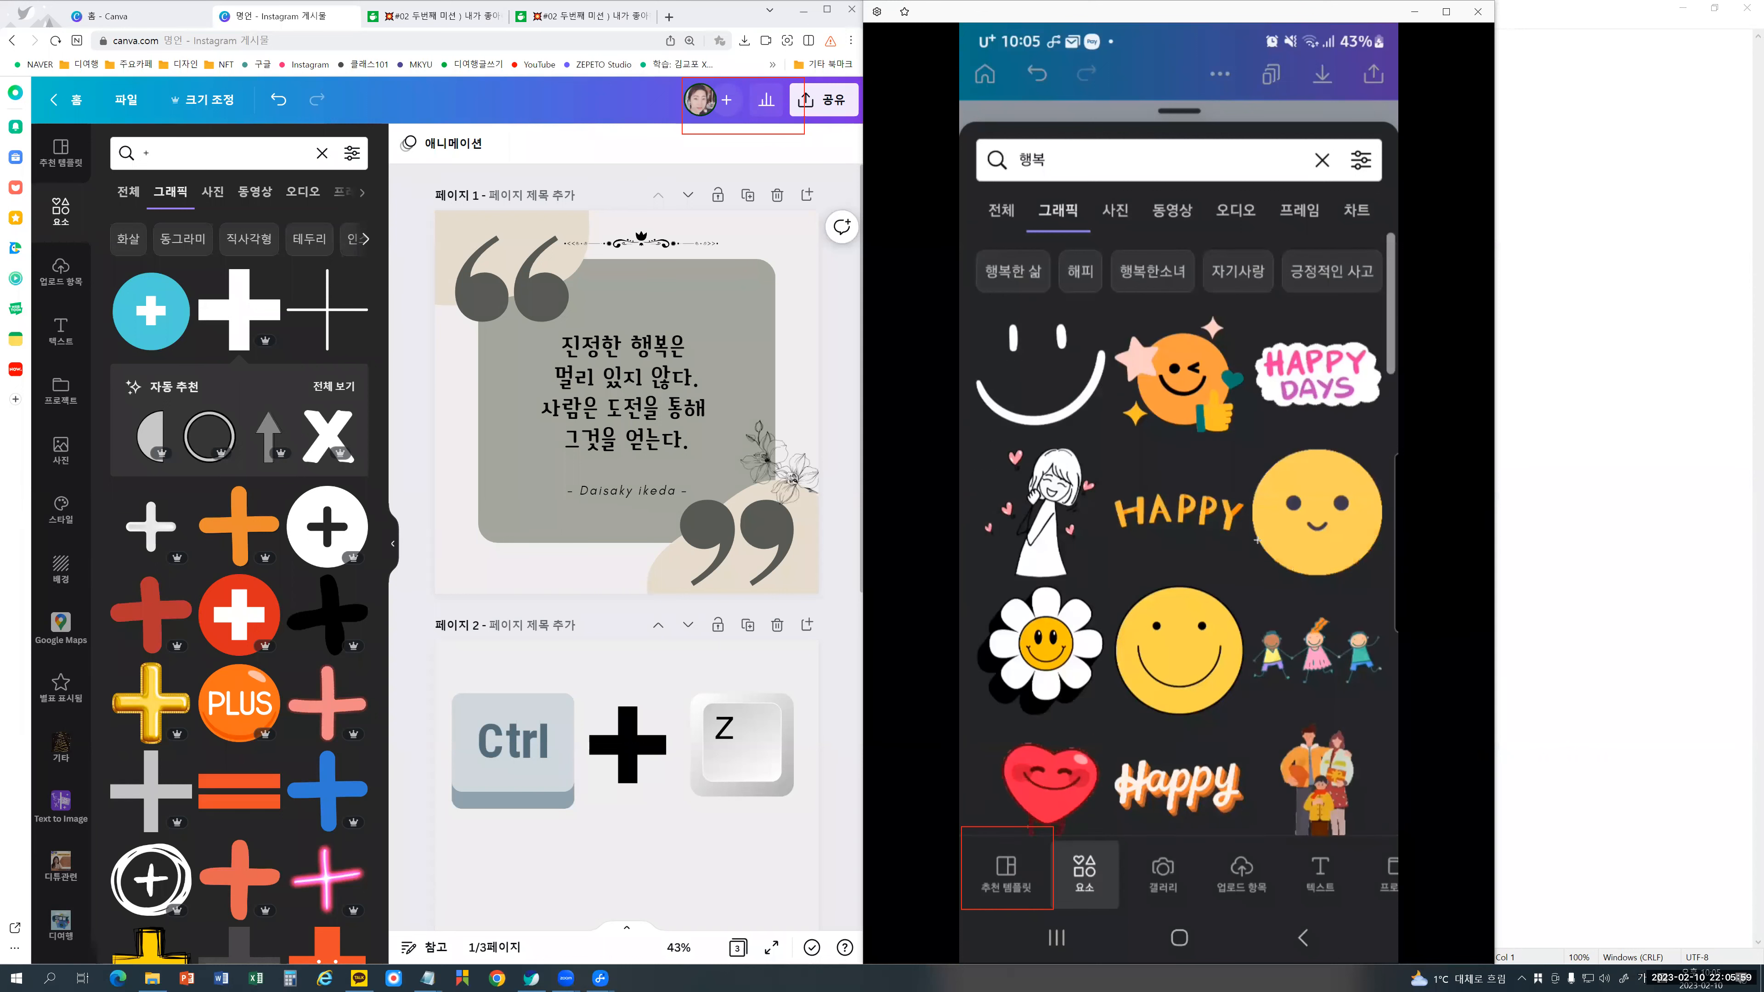
{"action": "left_click", "coordinate": [1257, 539]}
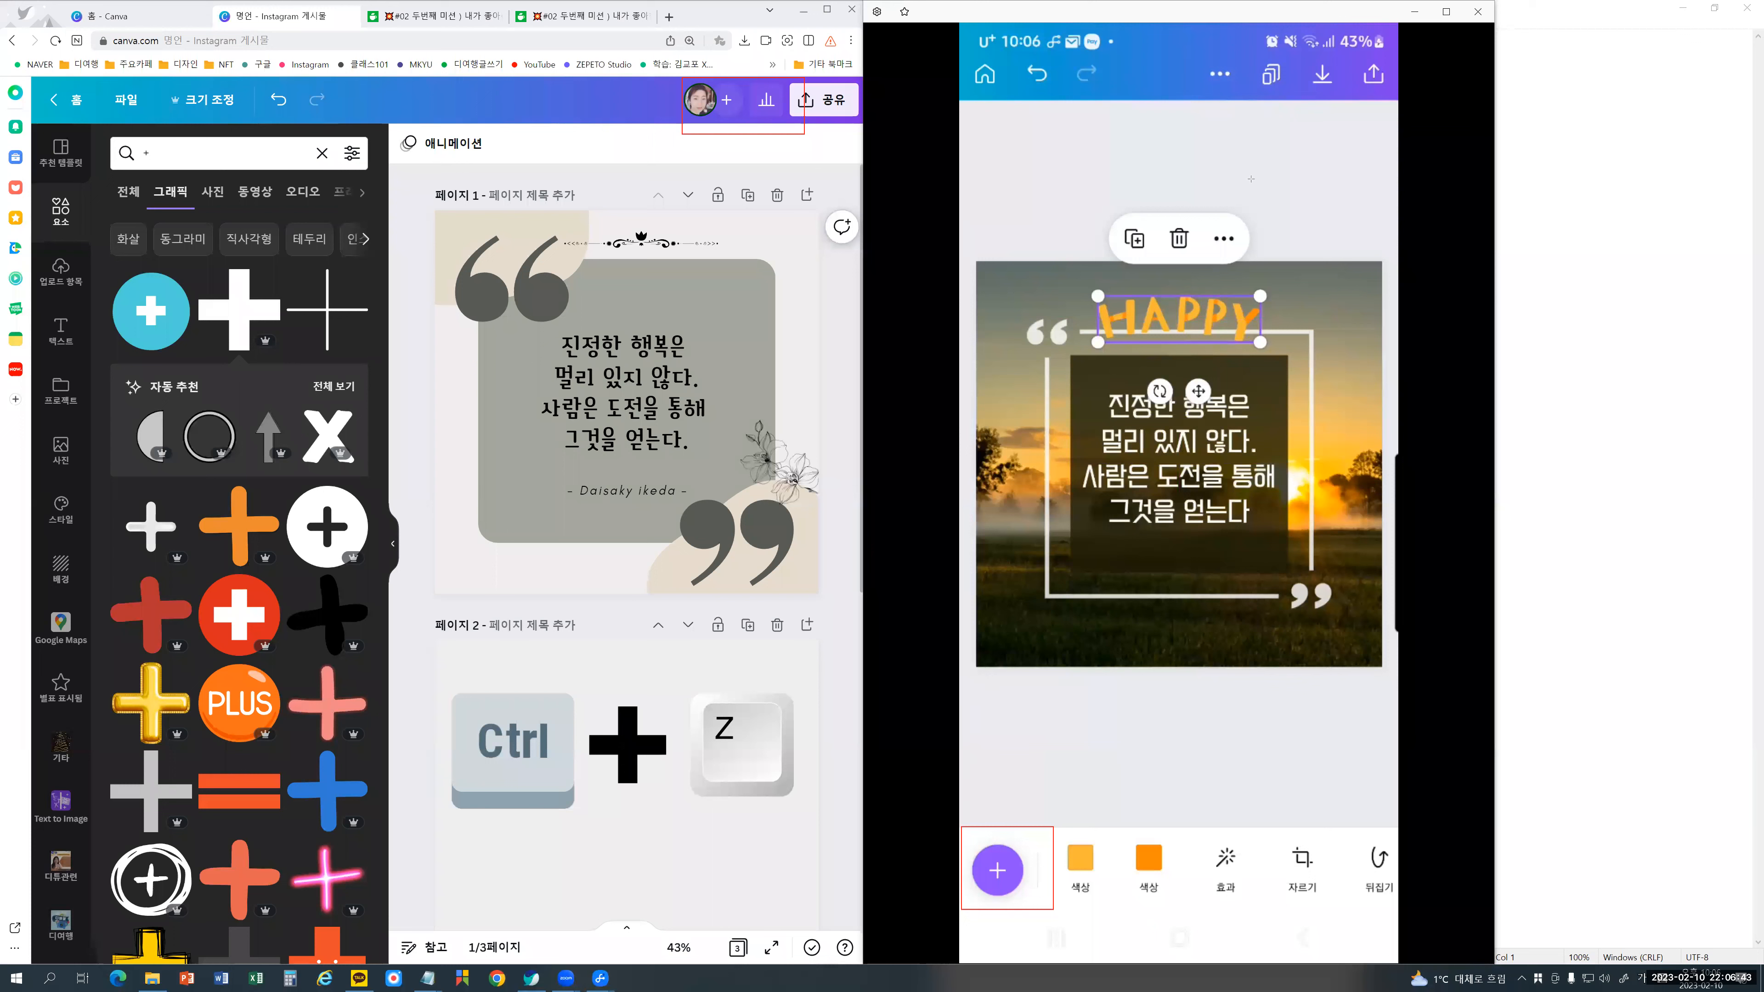
Step: Circle the selected HAPPY graphic and its duplicate and delete controls in red on the phone editor
{"action": "key", "text": "ctrl+1"}
{"action": "left_click", "coordinate": [1227, 217]}
{"action": "mouse_move", "coordinate": [923, 362]}
{"action": "left_mouse_down"}
{"action": "mouse_move", "coordinate": [1004, 495]}
{"action": "mouse_move", "coordinate": [1255, 506]}
{"action": "mouse_move", "coordinate": [1316, 351]}
{"action": "mouse_move", "coordinate": [894, 352]}
{"action": "left_mouse_up"}
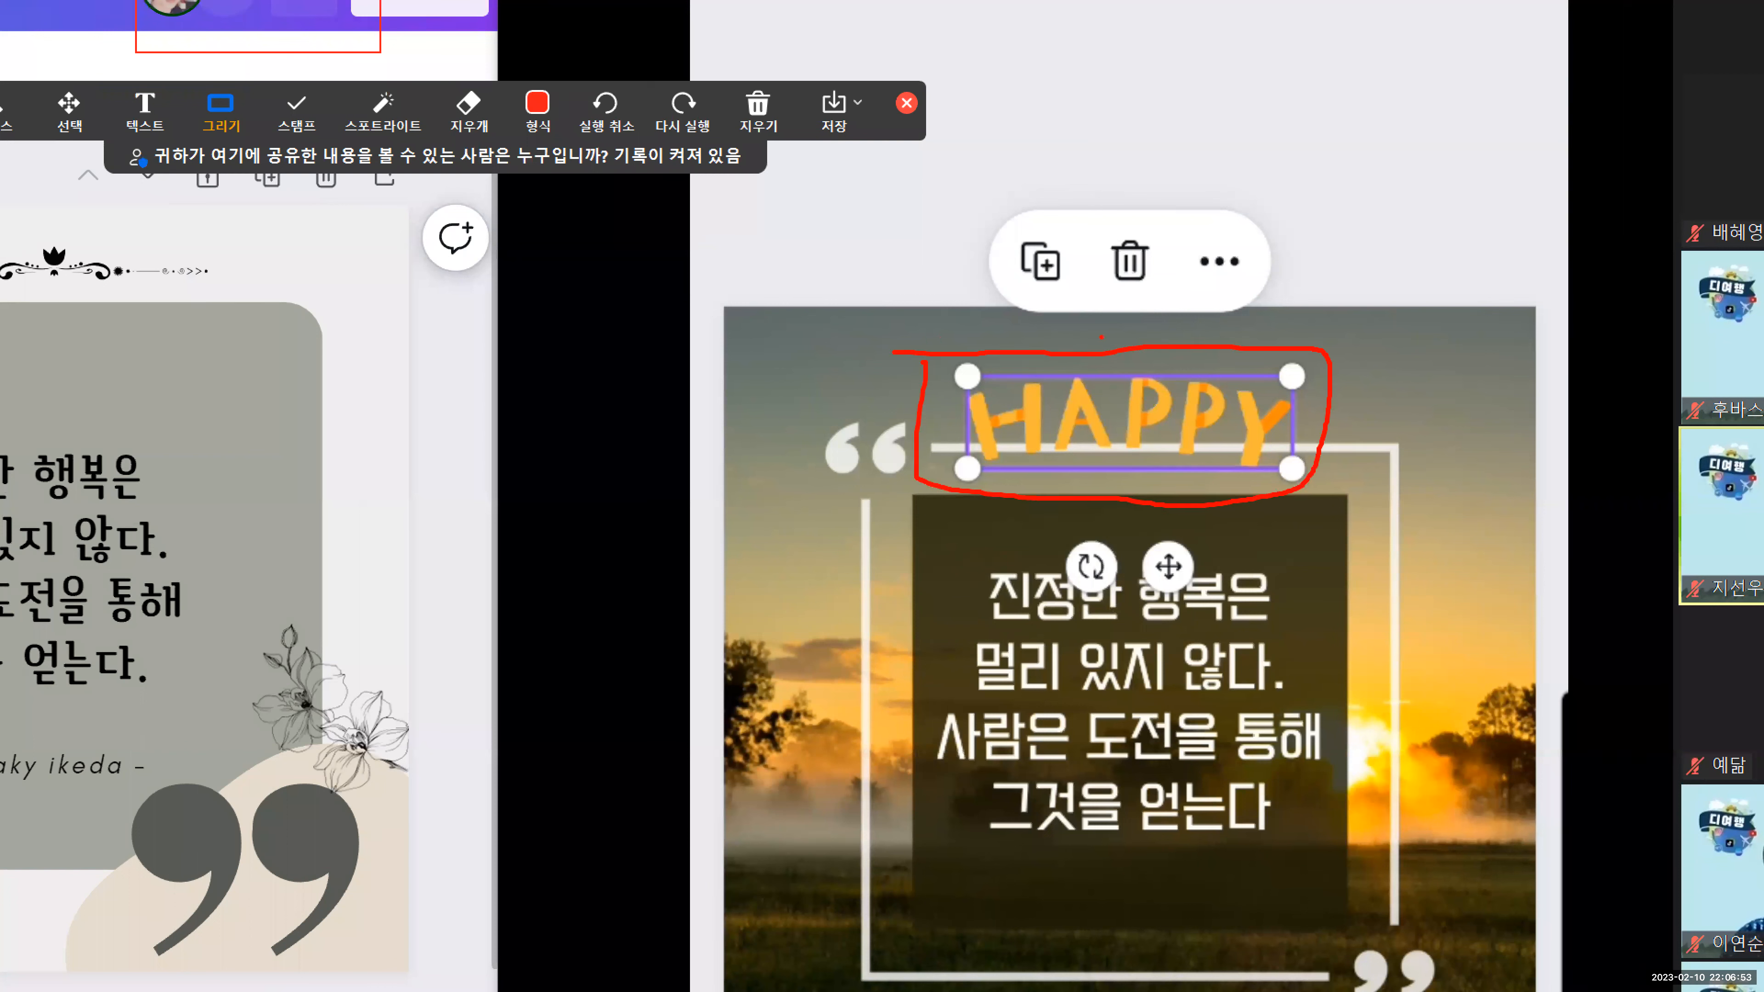
{"action": "mouse_move", "coordinate": [1113, 336]}
{"action": "left_mouse_down"}
{"action": "mouse_move", "coordinate": [1091, 260]}
{"action": "mouse_move", "coordinate": [1177, 236]}
{"action": "mouse_move", "coordinate": [1192, 311]}
{"action": "mouse_move", "coordinate": [1167, 345]}
{"action": "mouse_move", "coordinate": [1095, 339]}
{"action": "mouse_move", "coordinate": [1021, 269]}
{"action": "mouse_move", "coordinate": [1035, 292]}
{"action": "mouse_move", "coordinate": [1017, 296]}
{"action": "mouse_move", "coordinate": [999, 247]}
{"action": "mouse_move", "coordinate": [1061, 221]}
{"action": "mouse_move", "coordinate": [1039, 288]}
{"action": "left_mouse_up"}
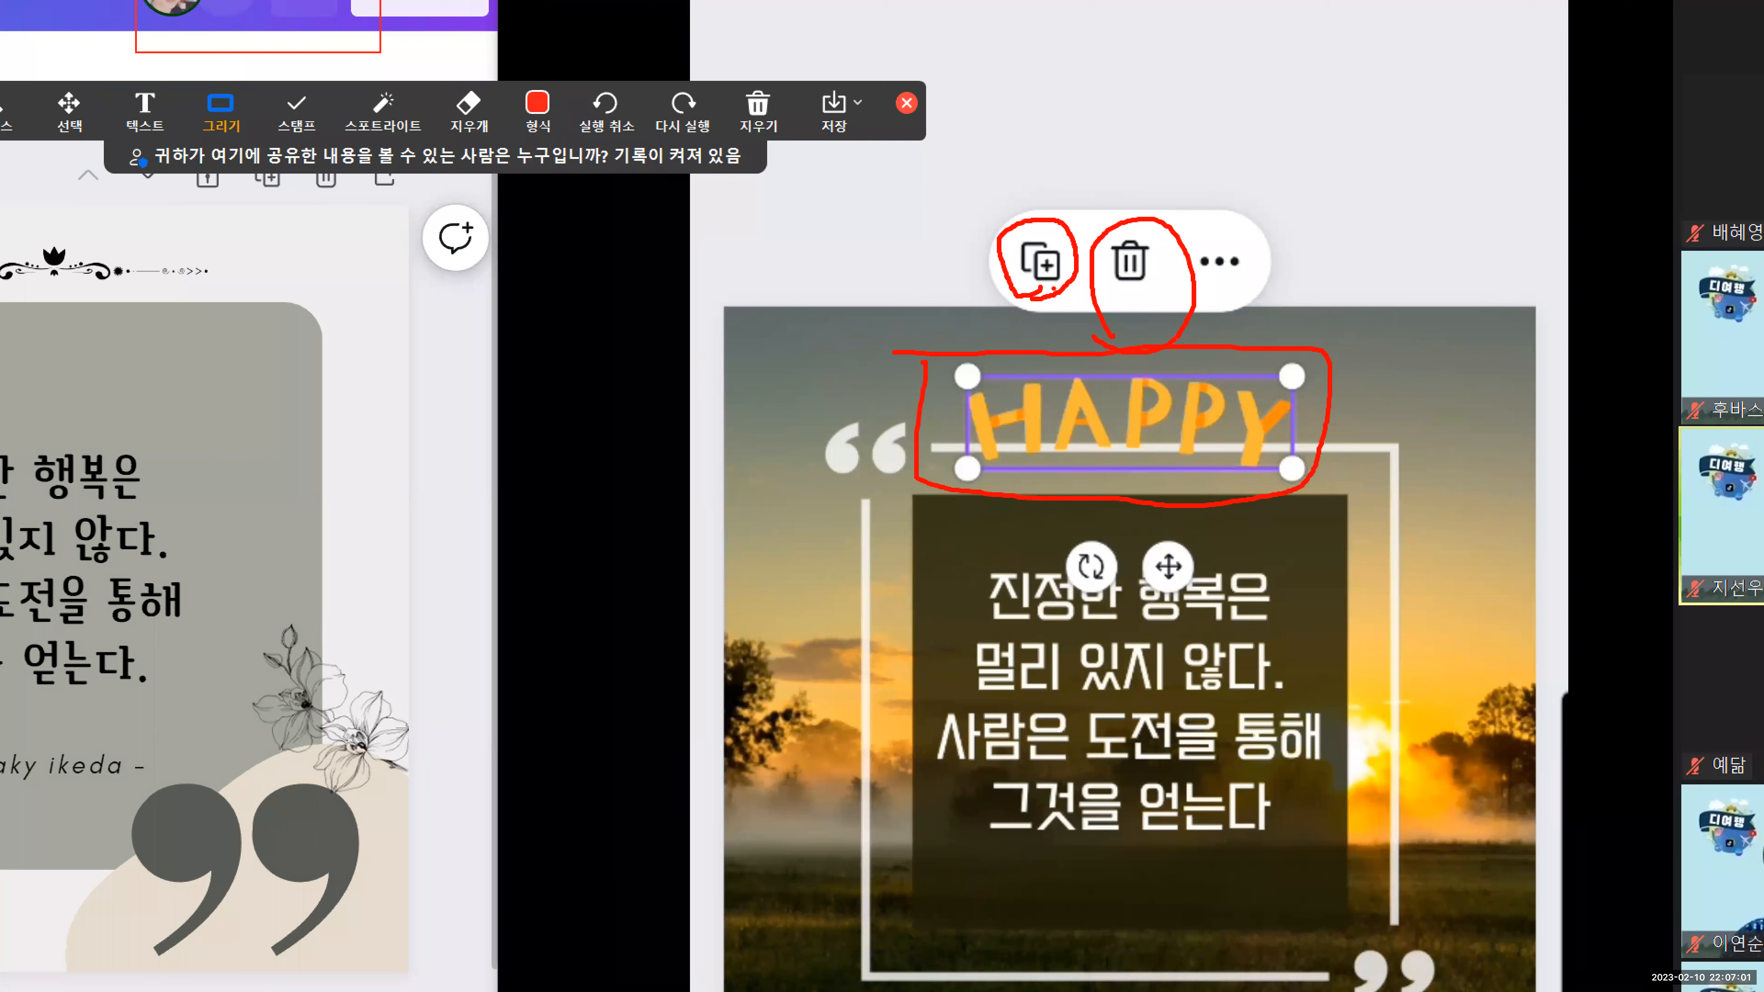
{"action": "mouse_move", "coordinate": [1200, 281]}
{"action": "left_mouse_down"}
{"action": "mouse_move", "coordinate": [1250, 274]}
{"action": "mouse_move", "coordinate": [1279, 320]}
{"action": "mouse_move", "coordinate": [1337, 290]}
{"action": "mouse_move", "coordinate": [1337, 335]}
{"action": "left_mouse_up"}
{"action": "mouse_move", "coordinate": [1125, 324]}
{"action": "left_mouse_down"}
{"action": "mouse_move", "coordinate": [1092, 222]}
{"action": "mouse_move", "coordinate": [1140, 220]}
{"action": "mouse_move", "coordinate": [1177, 261]}
{"action": "mouse_move", "coordinate": [1172, 318]}
{"action": "mouse_move", "coordinate": [1118, 334]}
{"action": "left_mouse_up"}
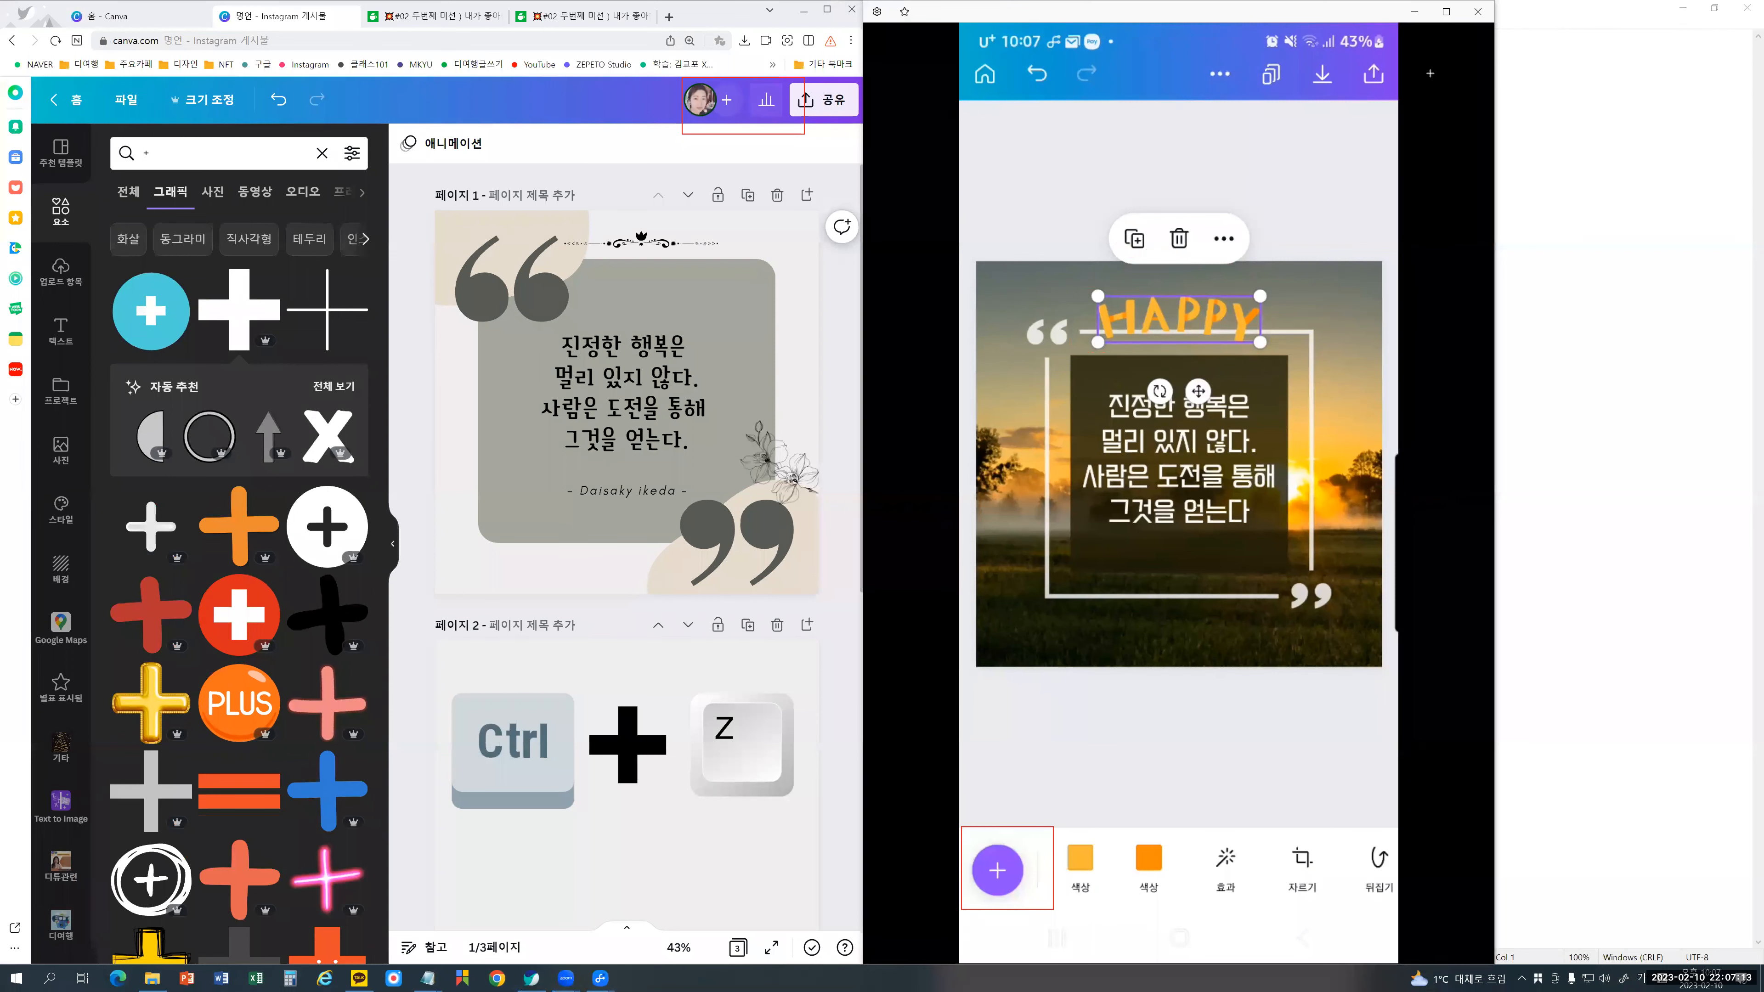
Step: Delete the white quote frame from the phone design, and mark the undo and redo controls in red
{"action": "left_click", "coordinate": [1179, 464]}
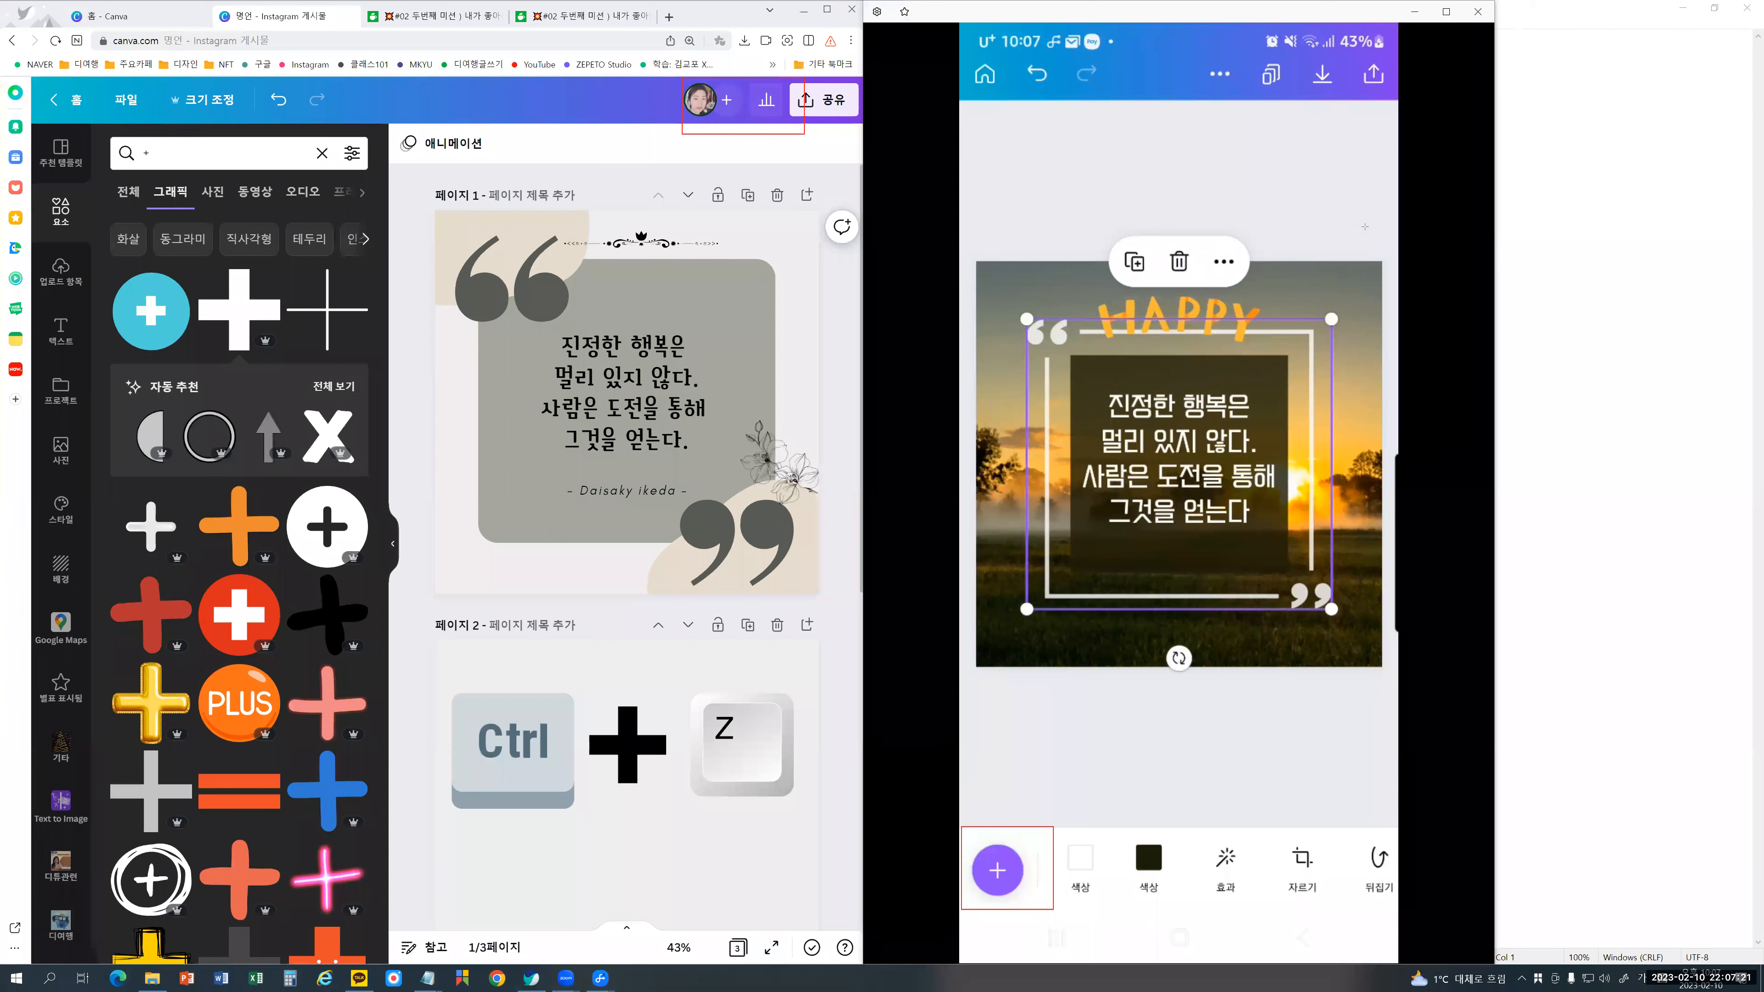
{"action": "key", "text": "Delete"}
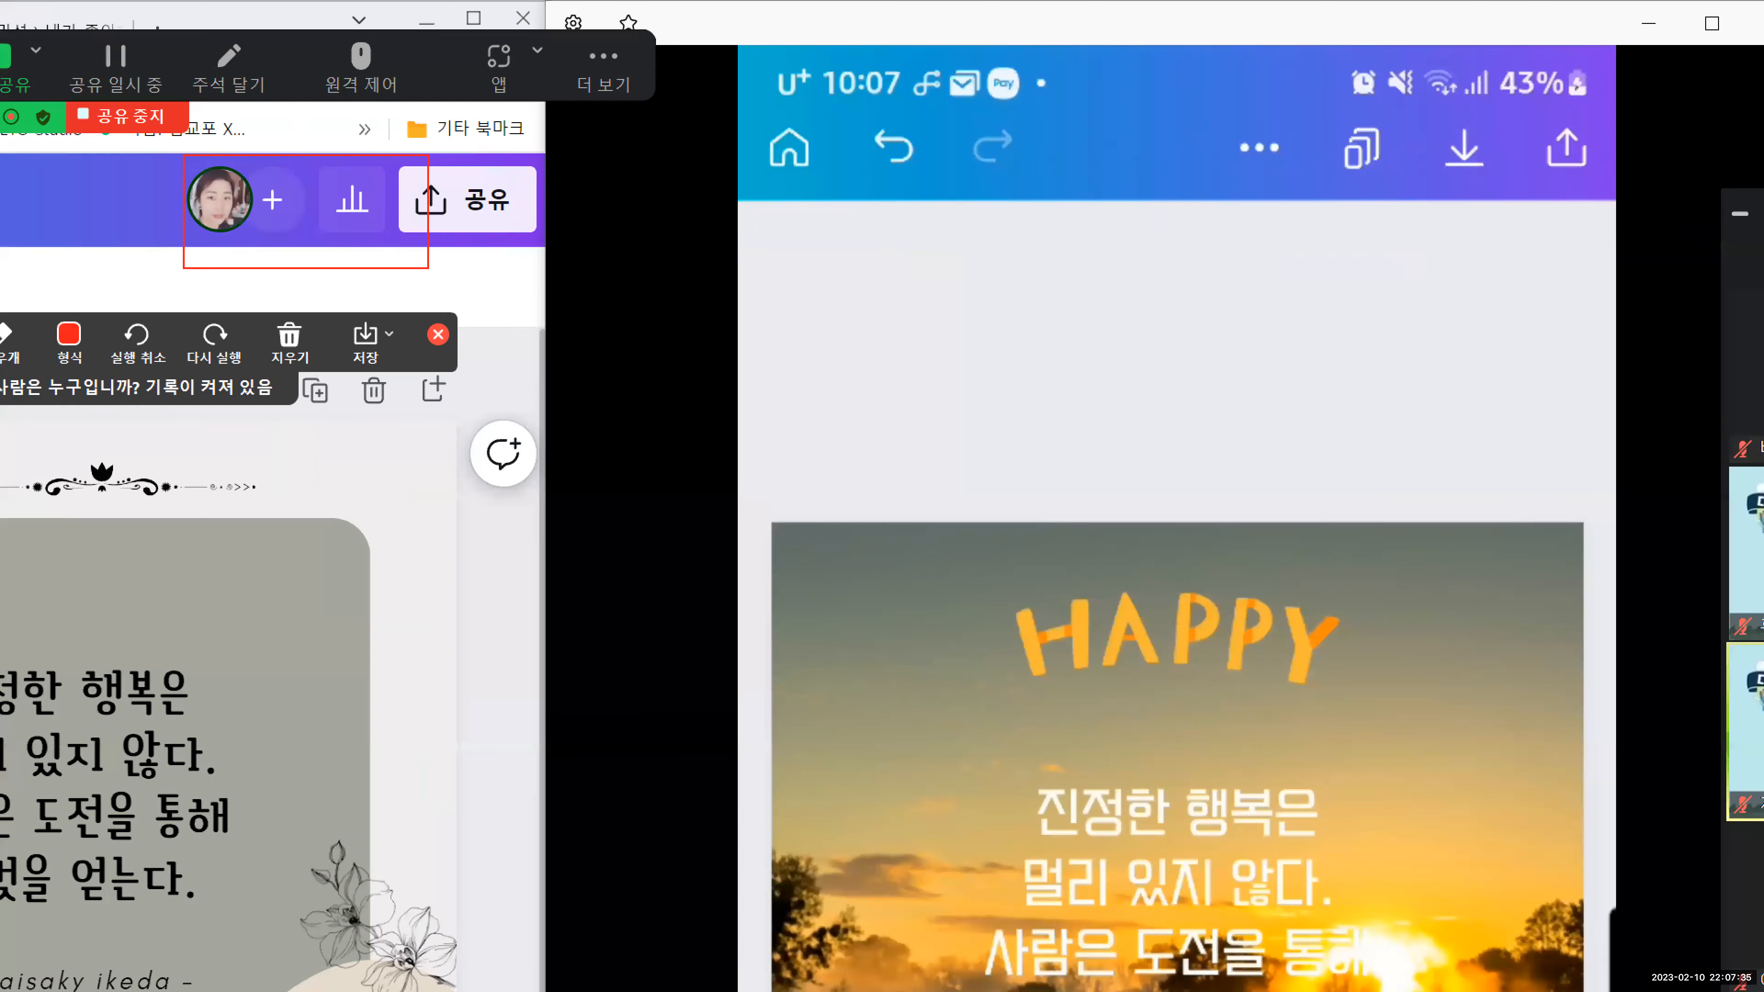
{"action": "mouse_move", "coordinate": [909, 137]}
{"action": "left_mouse_down"}
{"action": "mouse_move", "coordinate": [872, 175]}
{"action": "mouse_move", "coordinate": [863, 116]}
{"action": "mouse_move", "coordinate": [893, 104]}
{"action": "mouse_move", "coordinate": [927, 130]}
{"action": "mouse_move", "coordinate": [918, 179]}
{"action": "left_mouse_up"}
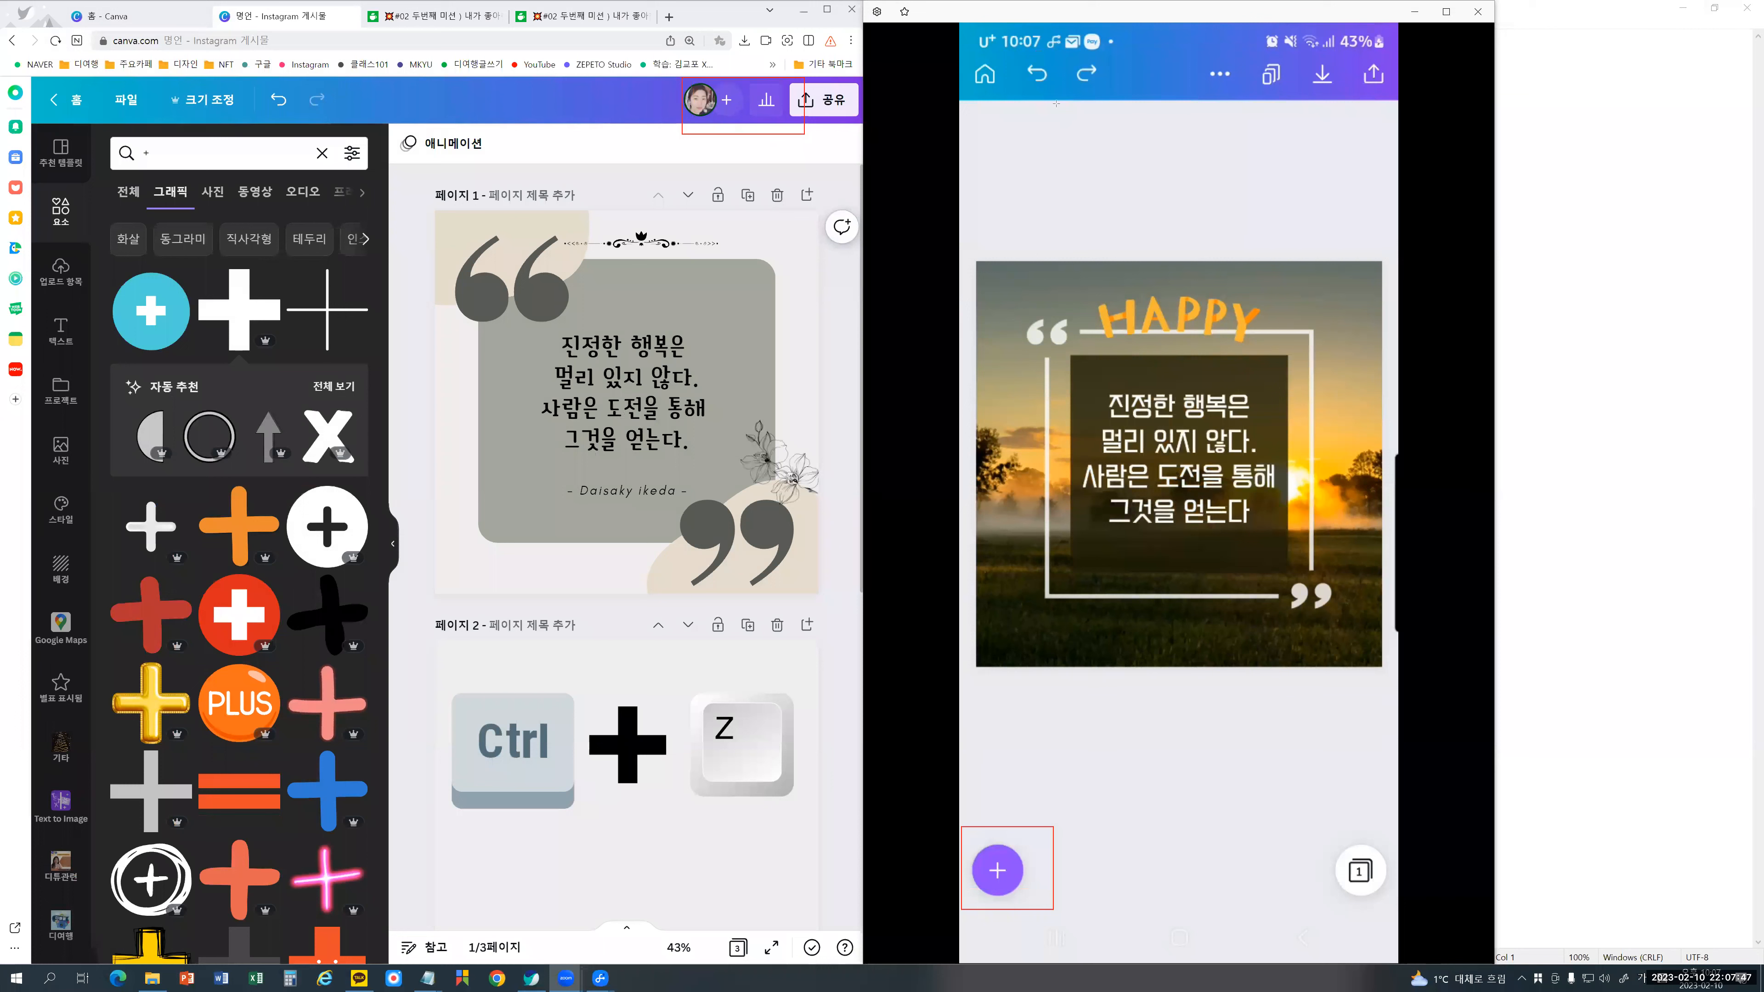
{"action": "left_click_drag", "start_coordinate": [963, 53], "coordinate": [1118, 97]}
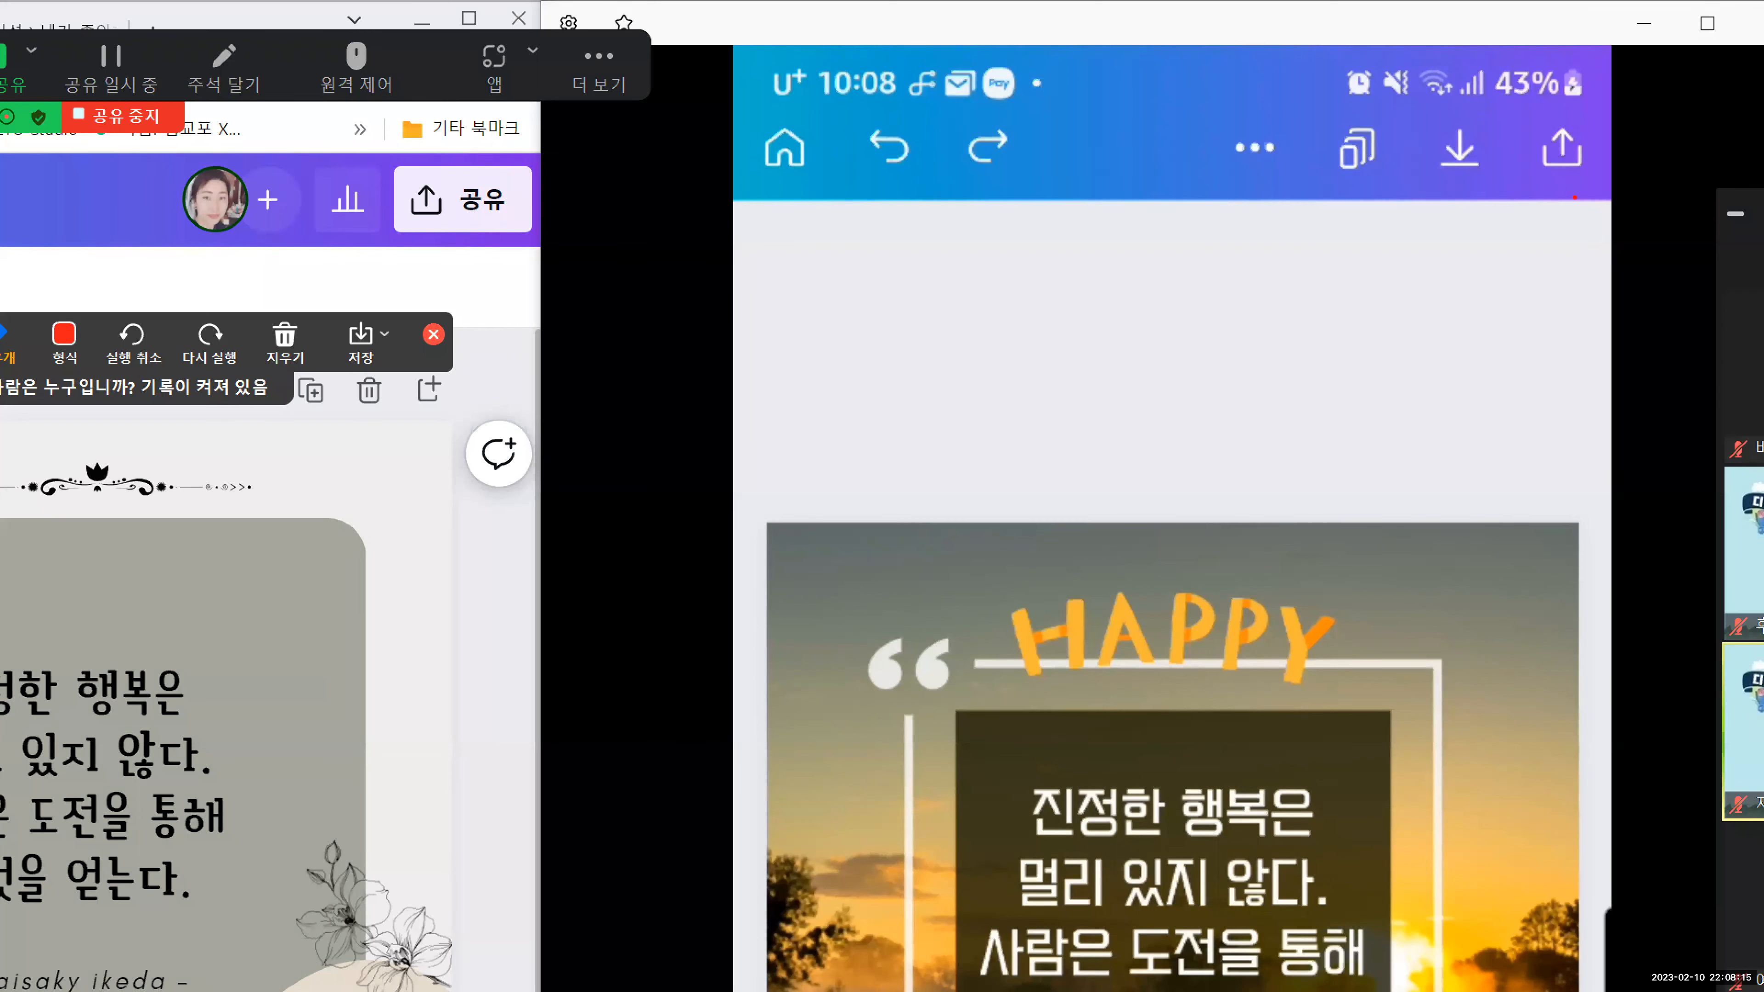
Step: Mark the phone editor's share control and the 다운로드 area of its share options in red
{"action": "mouse_move", "coordinate": [1574, 198]}
{"action": "left_mouse_down"}
{"action": "mouse_move", "coordinate": [1517, 179]}
{"action": "mouse_move", "coordinate": [1518, 137]}
{"action": "mouse_move", "coordinate": [1581, 111]}
{"action": "mouse_move", "coordinate": [1600, 124]}
{"action": "mouse_move", "coordinate": [1608, 196]}
{"action": "mouse_move", "coordinate": [1525, 208]}
{"action": "mouse_move", "coordinate": [1511, 137]}
{"action": "left_mouse_up"}
{"action": "left_click_drag", "start_coordinate": [1569, 198], "coordinate": [1612, 169]}
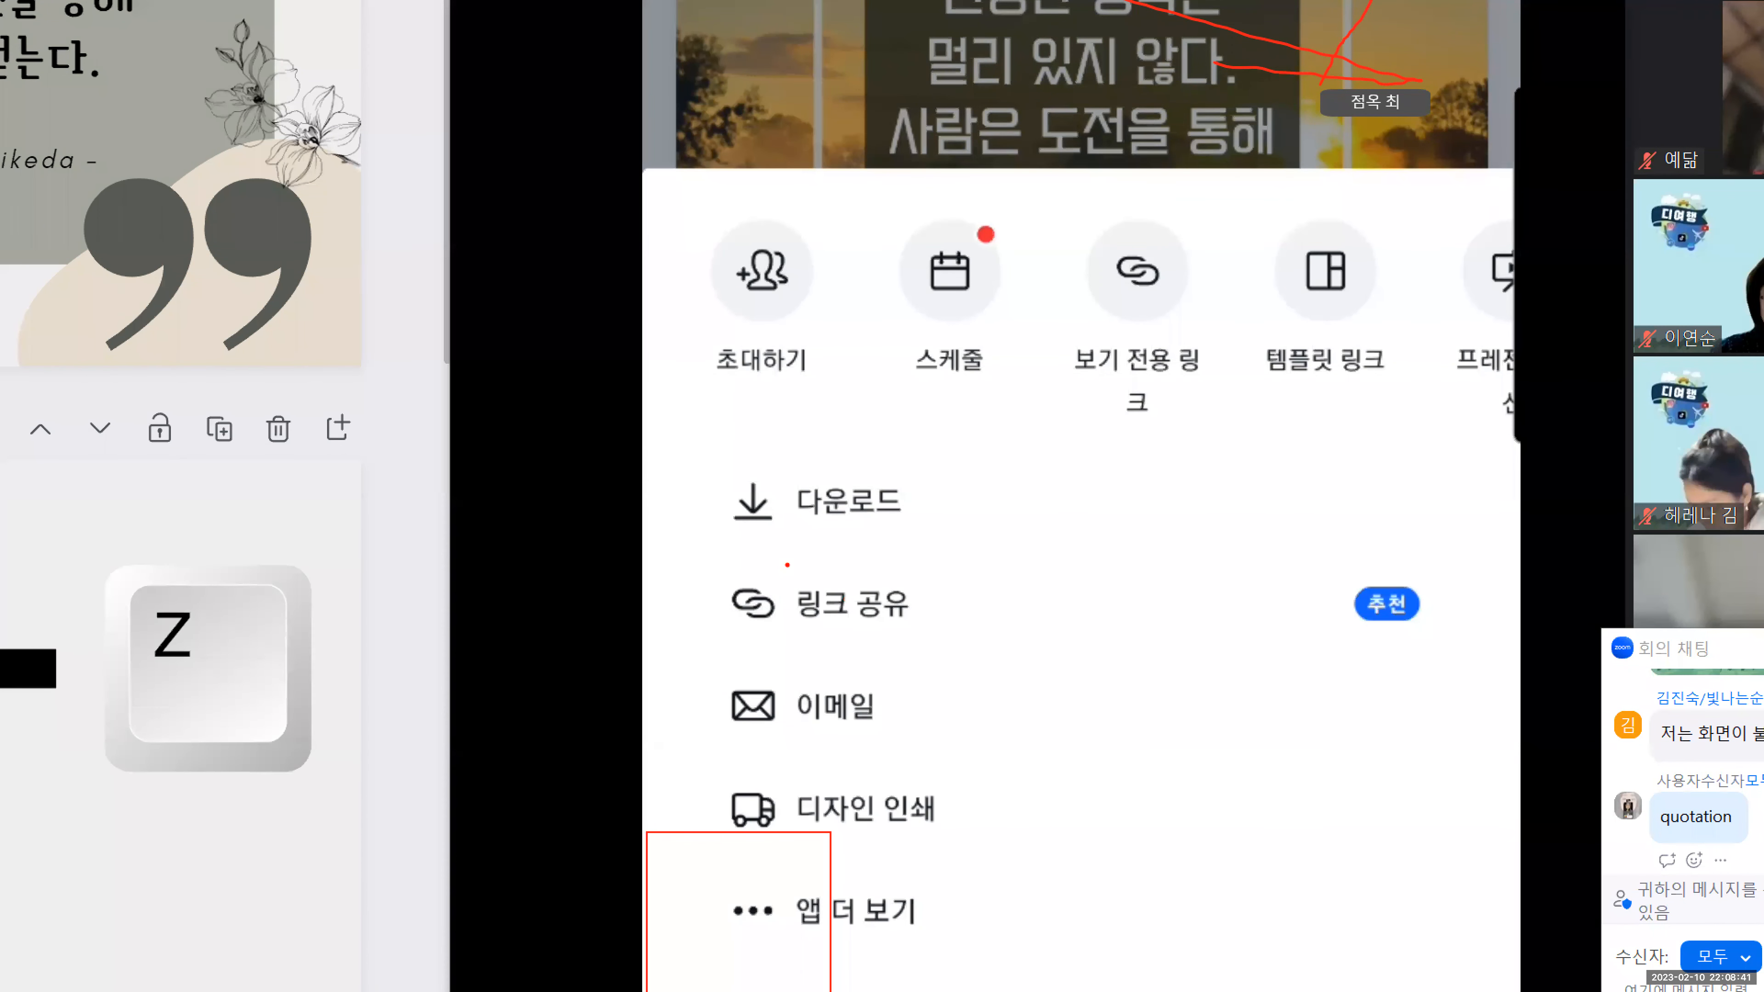
{"action": "mouse_move", "coordinate": [729, 539]}
{"action": "left_mouse_down"}
{"action": "mouse_move", "coordinate": [934, 546]}
{"action": "mouse_move", "coordinate": [927, 434]}
{"action": "mouse_move", "coordinate": [688, 450]}
{"action": "mouse_move", "coordinate": [699, 546]}
{"action": "mouse_move", "coordinate": [836, 540]}
{"action": "mouse_move", "coordinate": [920, 495]}
{"action": "mouse_move", "coordinate": [1209, 658]}
{"action": "mouse_move", "coordinate": [1220, 727]}
{"action": "left_mouse_up"}
{"action": "left_click_drag", "start_coordinate": [1150, 649], "coordinate": [1285, 624]}
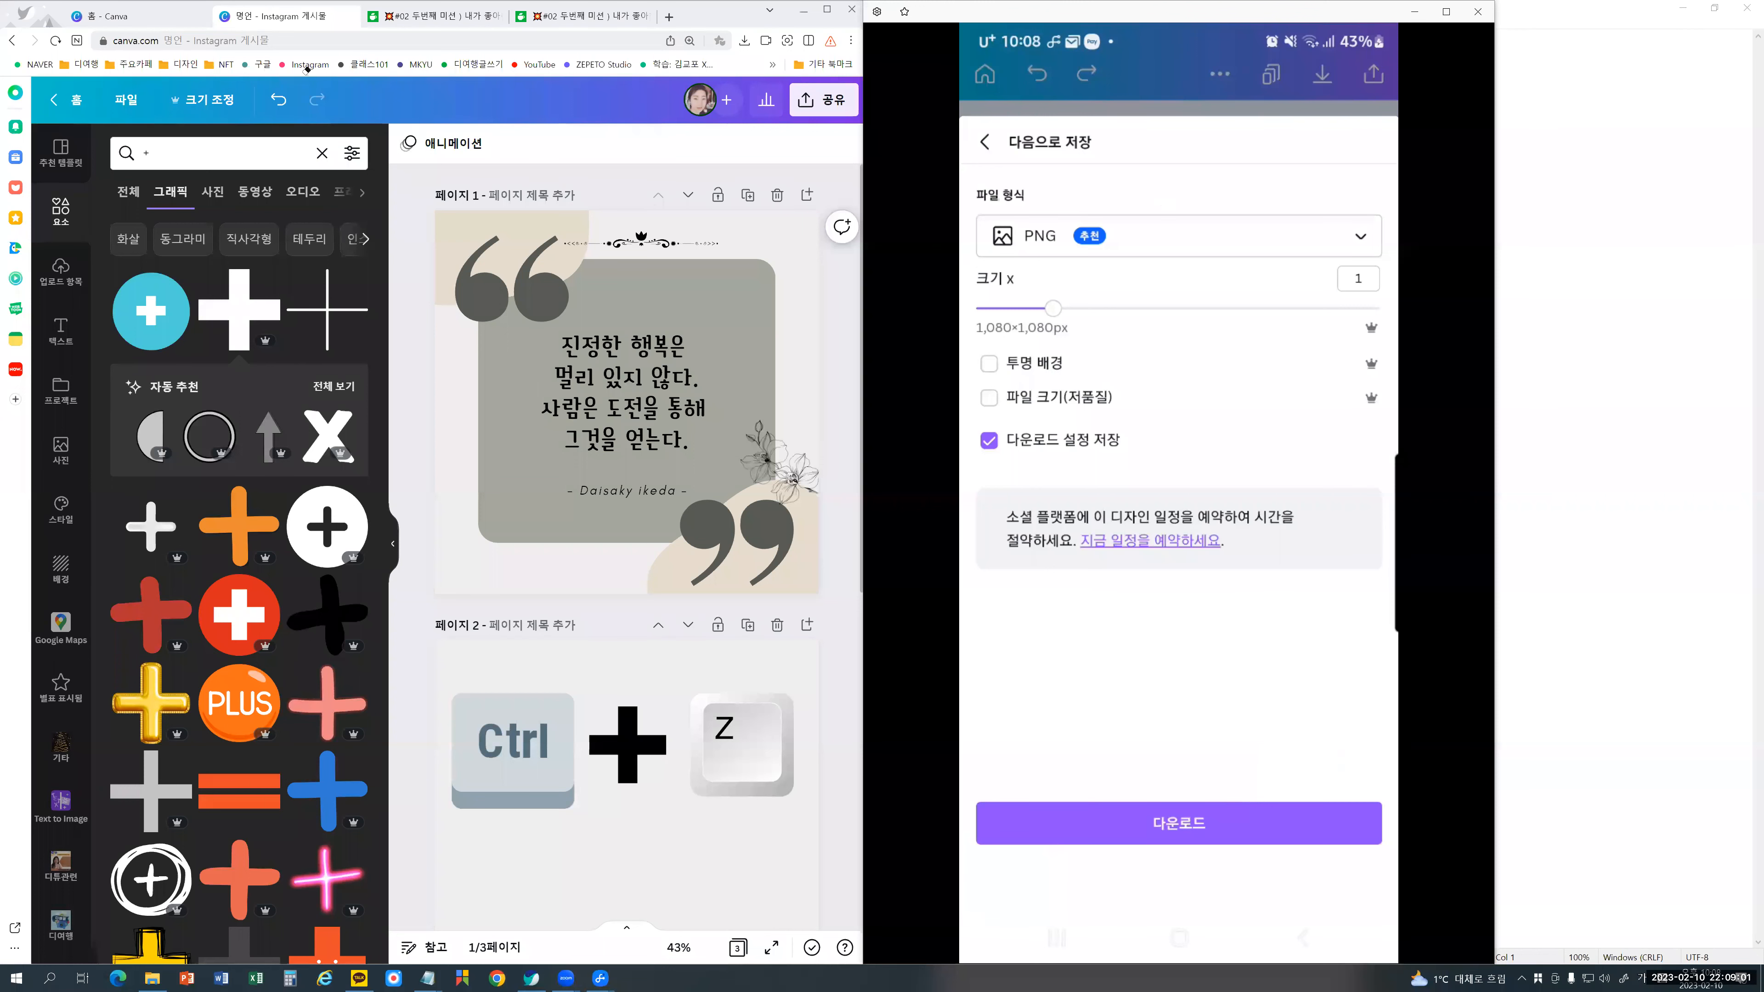
Step: Choose PNG as the file type for downloading the phone design
{"action": "left_click", "coordinate": [1361, 237]}
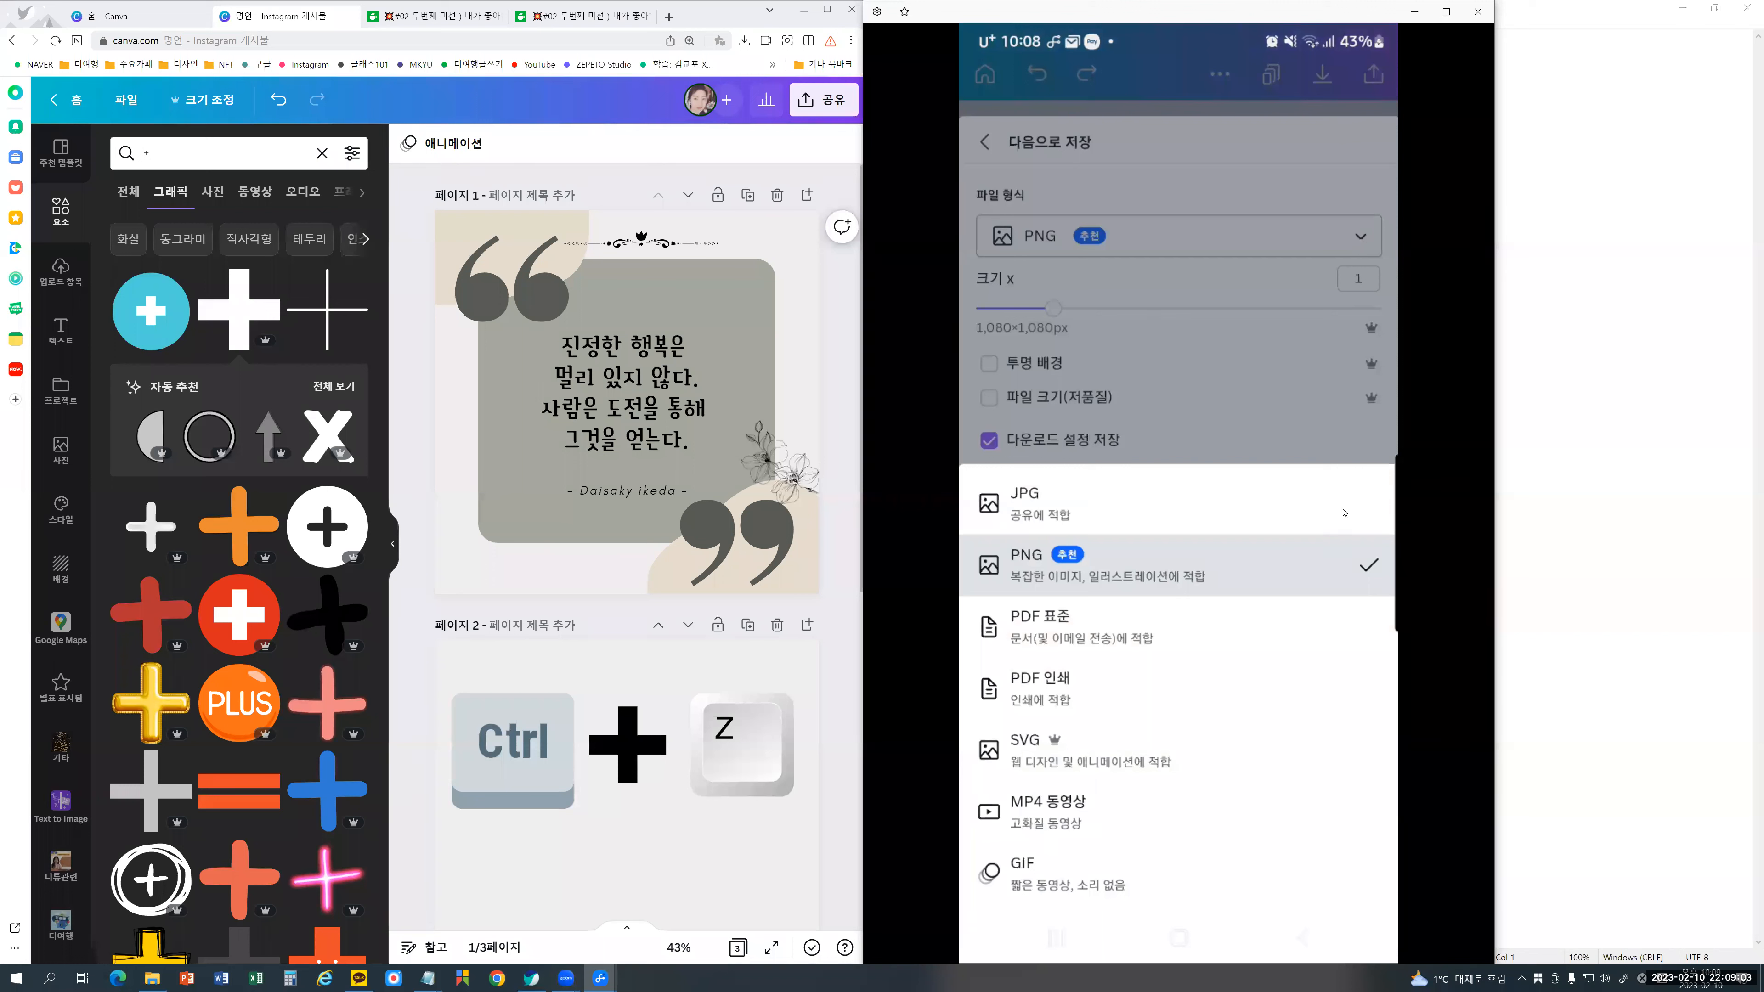
{"action": "left_click", "coordinate": [1310, 570]}
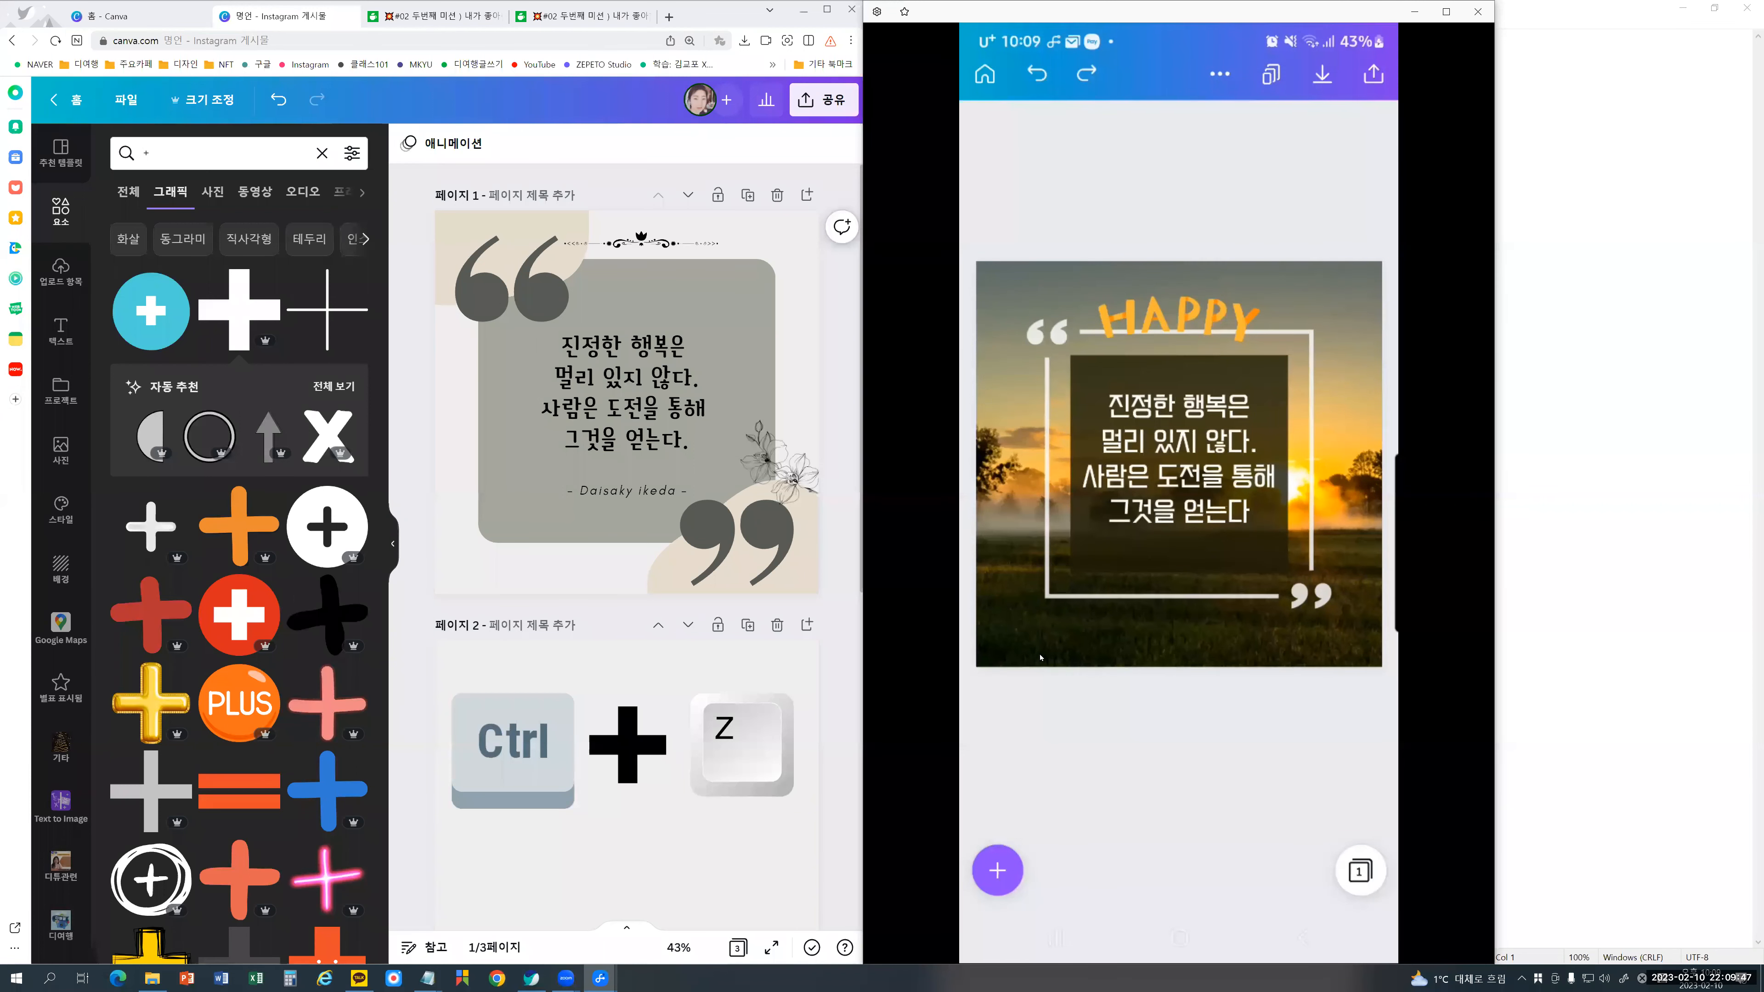
Step: Circle the add, duplicate and delete page controls of page 1 in the desktop design, with an arrow from the add control
{"action": "left_click", "coordinate": [851, 536]}
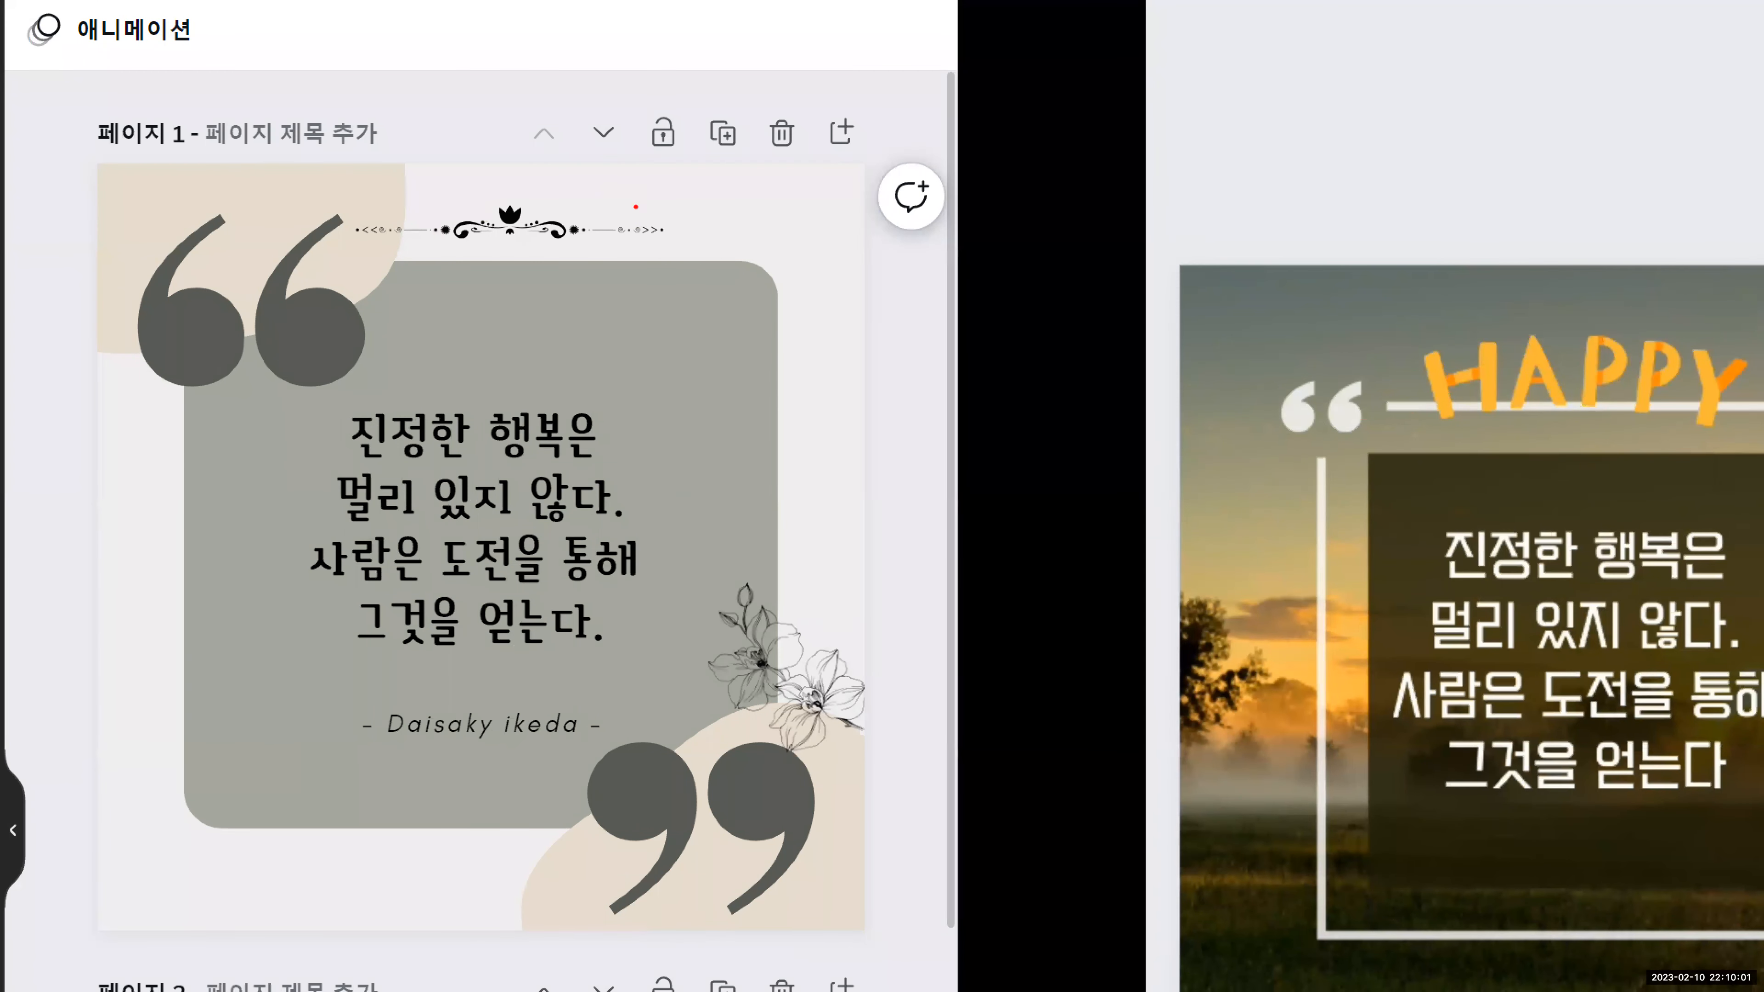
{"action": "mouse_move", "coordinate": [846, 160]}
{"action": "left_mouse_down"}
{"action": "mouse_move", "coordinate": [830, 163]}
{"action": "mouse_move", "coordinate": [858, 91]}
{"action": "mouse_move", "coordinate": [884, 140]}
{"action": "mouse_move", "coordinate": [863, 153]}
{"action": "mouse_move", "coordinate": [929, 113]}
{"action": "left_mouse_up"}
{"action": "left_click_drag", "start_coordinate": [909, 95], "coordinate": [899, 129]}
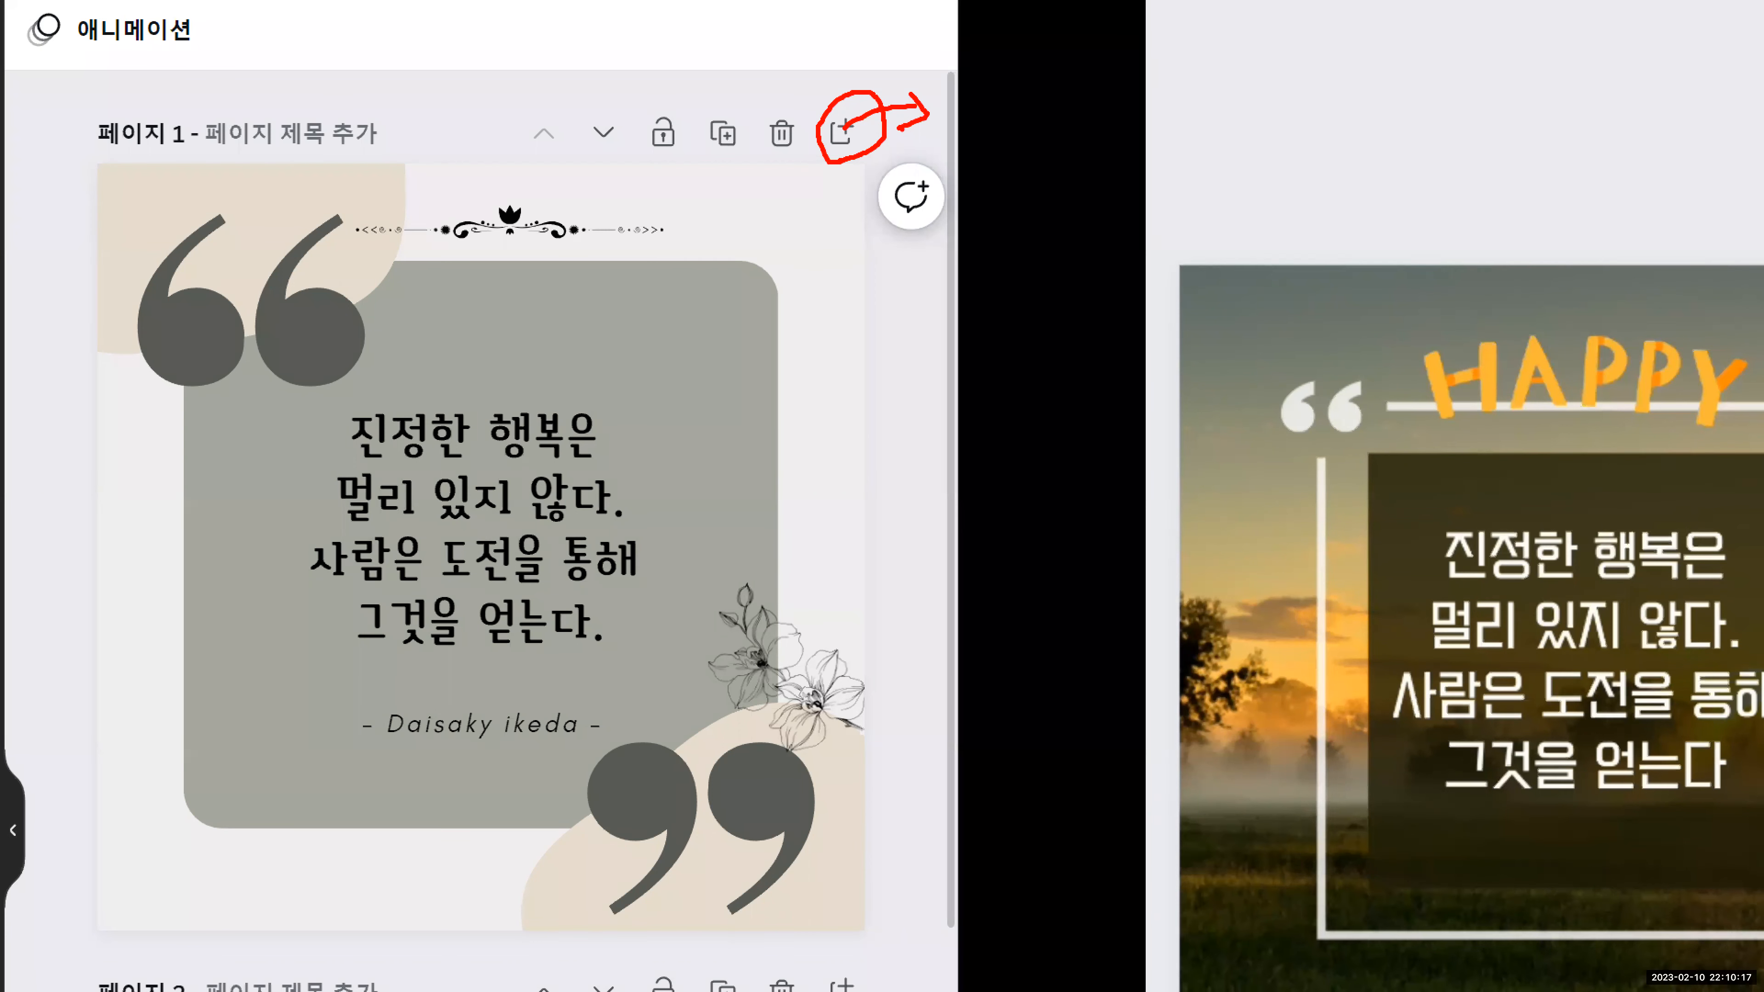
{"action": "mouse_move", "coordinate": [712, 157]}
{"action": "left_mouse_down"}
{"action": "mouse_move", "coordinate": [754, 147]}
{"action": "mouse_move", "coordinate": [698, 121]}
{"action": "mouse_move", "coordinate": [707, 171]}
{"action": "mouse_move", "coordinate": [788, 169]}
{"action": "mouse_move", "coordinate": [797, 112]}
{"action": "mouse_move", "coordinate": [752, 122]}
{"action": "mouse_move", "coordinate": [757, 160]}
{"action": "left_mouse_up"}
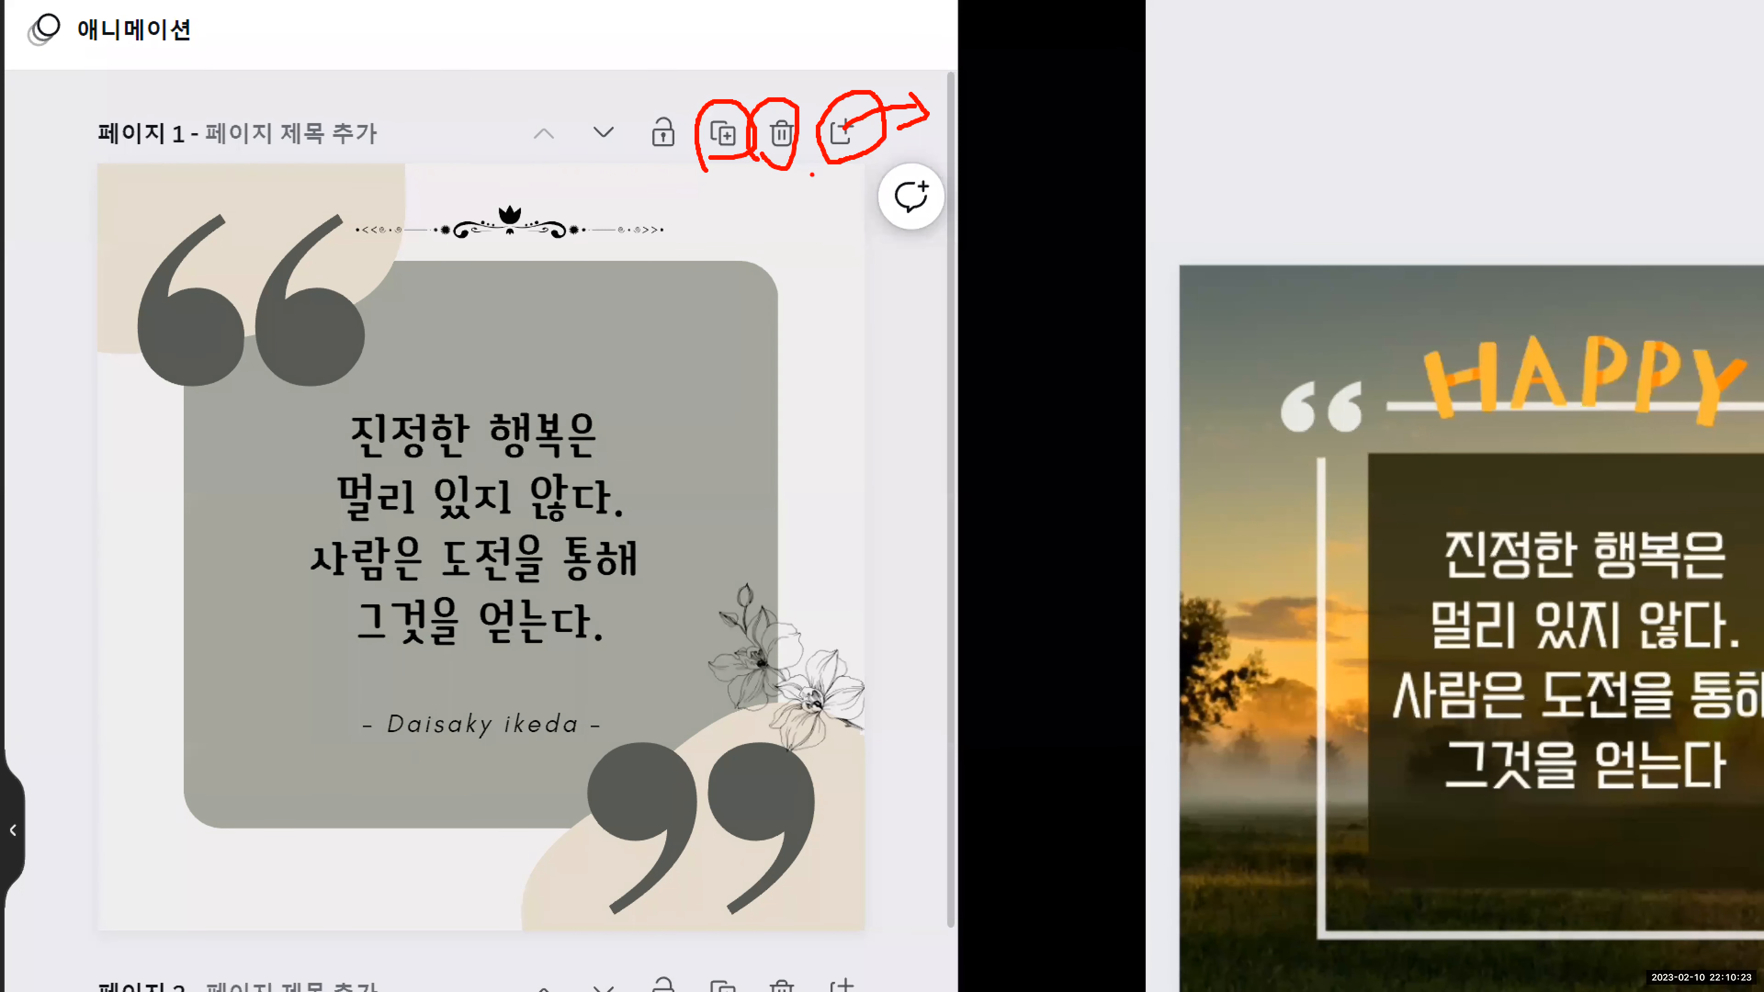
{"action": "key", "text": "Escape"}
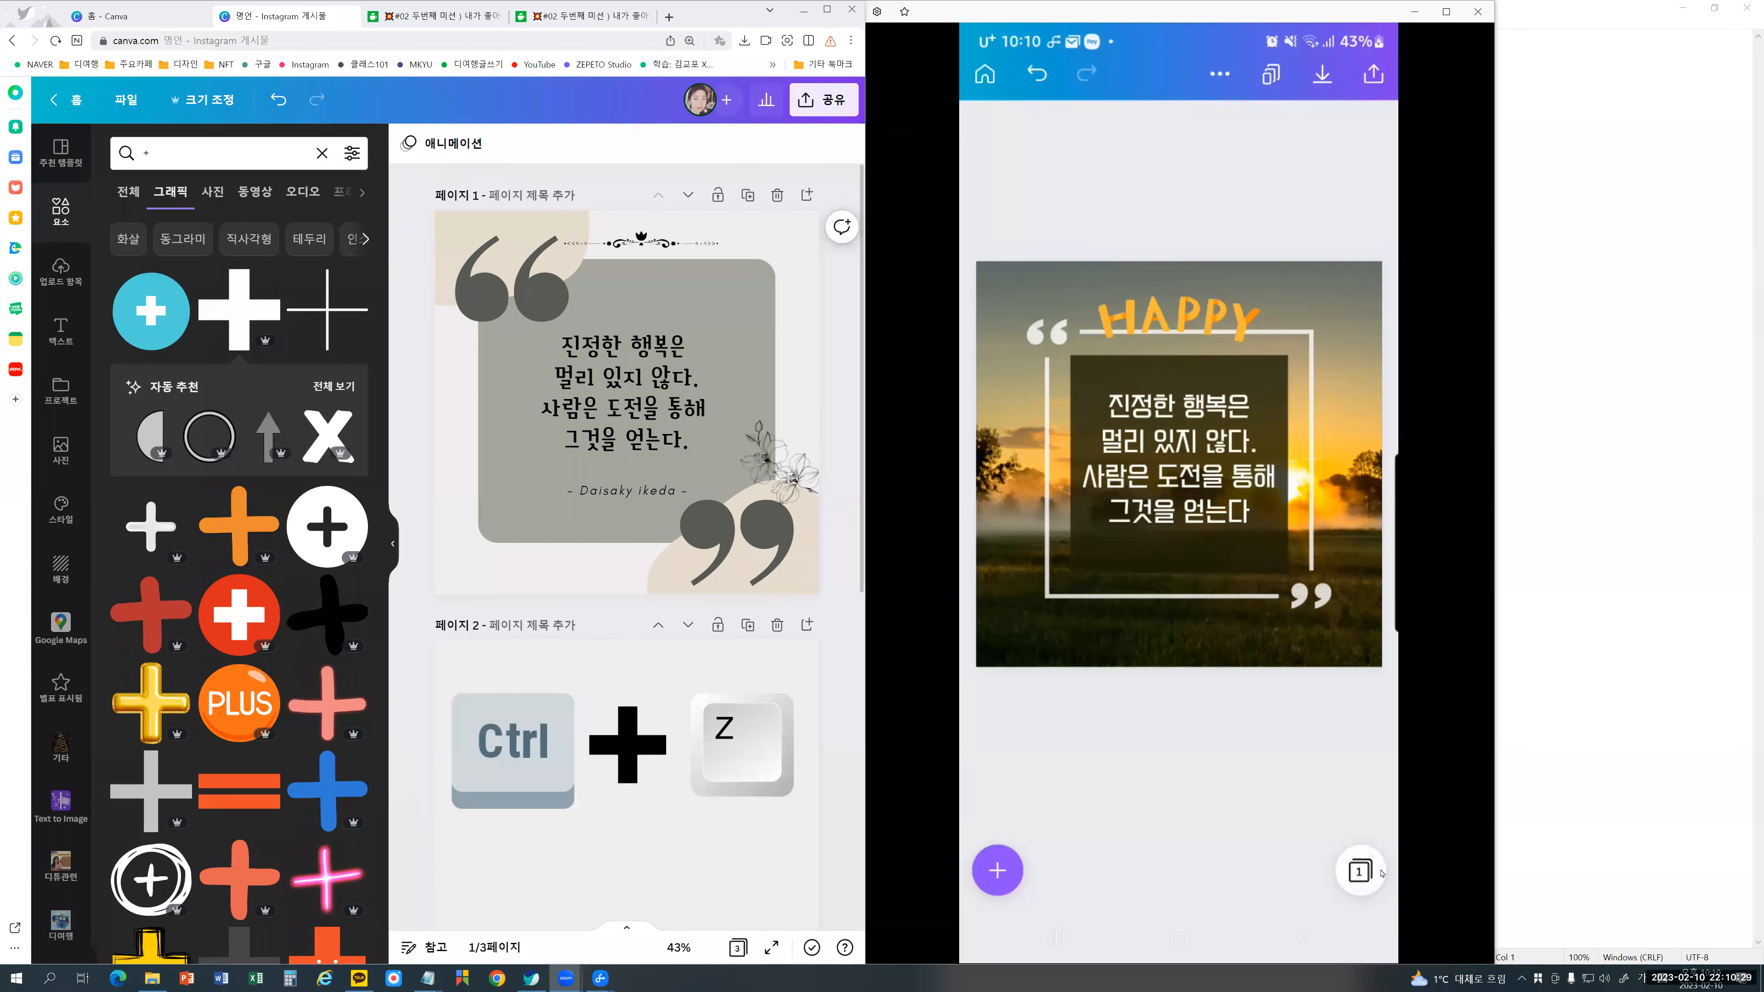
Step: Circle the phone editor's page overview control in red, and leave the enlarged drawing view
{"action": "key", "text": "ctrl+1"}
{"action": "left_click_drag", "start_coordinate": [1365, 831], "coordinate": [1344, 833]}
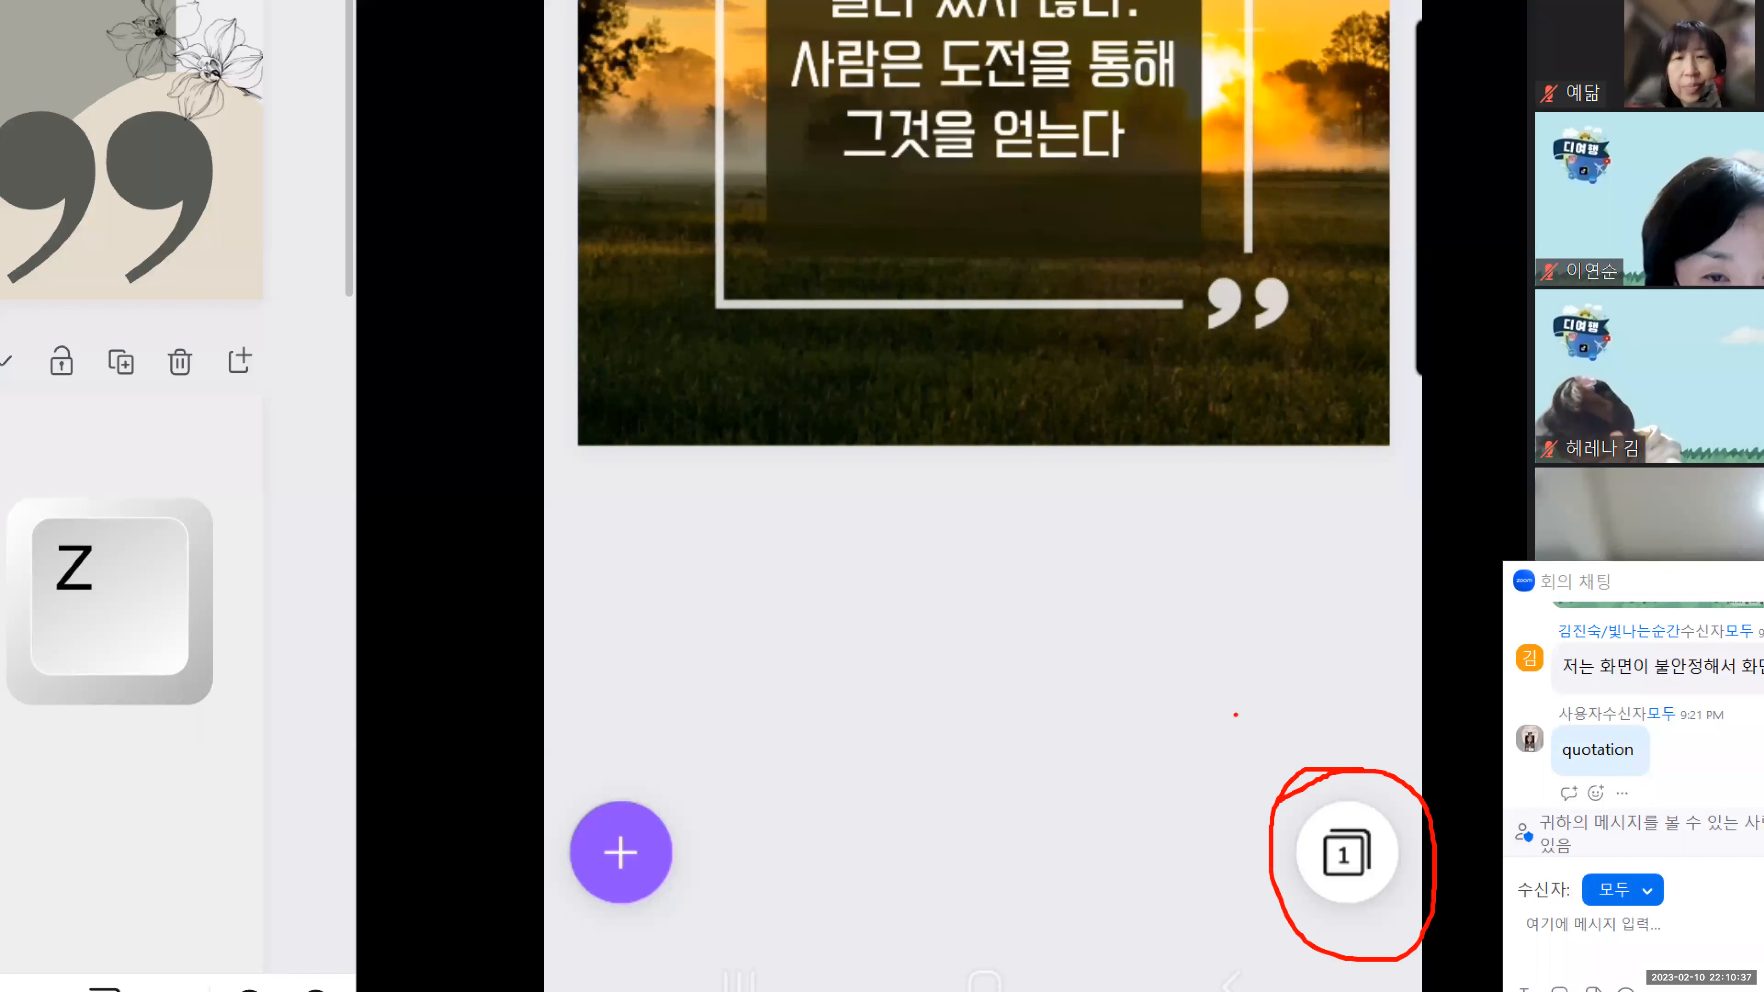
{"action": "key", "text": "Escape"}
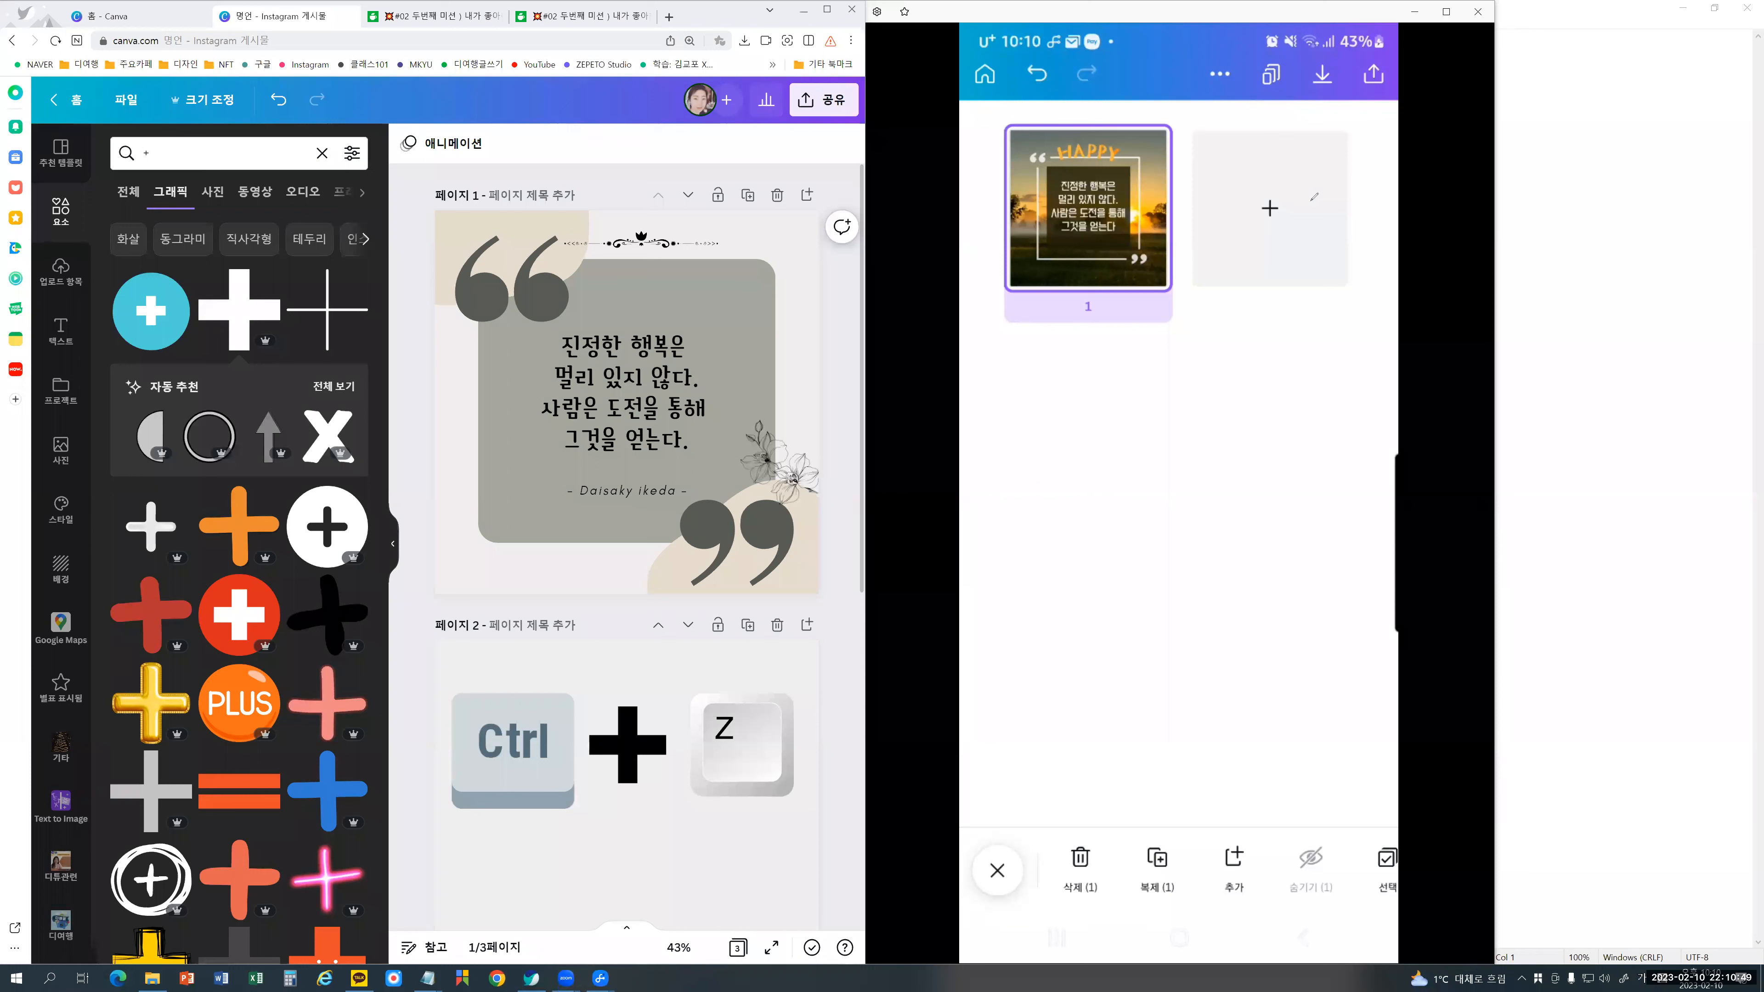
Step: Circle the empty page slot, 추가 and 복제 in red, and draw lines linking the pages to 추가, 복제 and 삭제
{"action": "mouse_move", "coordinate": [1312, 206]}
{"action": "left_mouse_down"}
{"action": "mouse_move", "coordinate": [1280, 221]}
{"action": "mouse_move", "coordinate": [1250, 201]}
{"action": "left_mouse_up"}
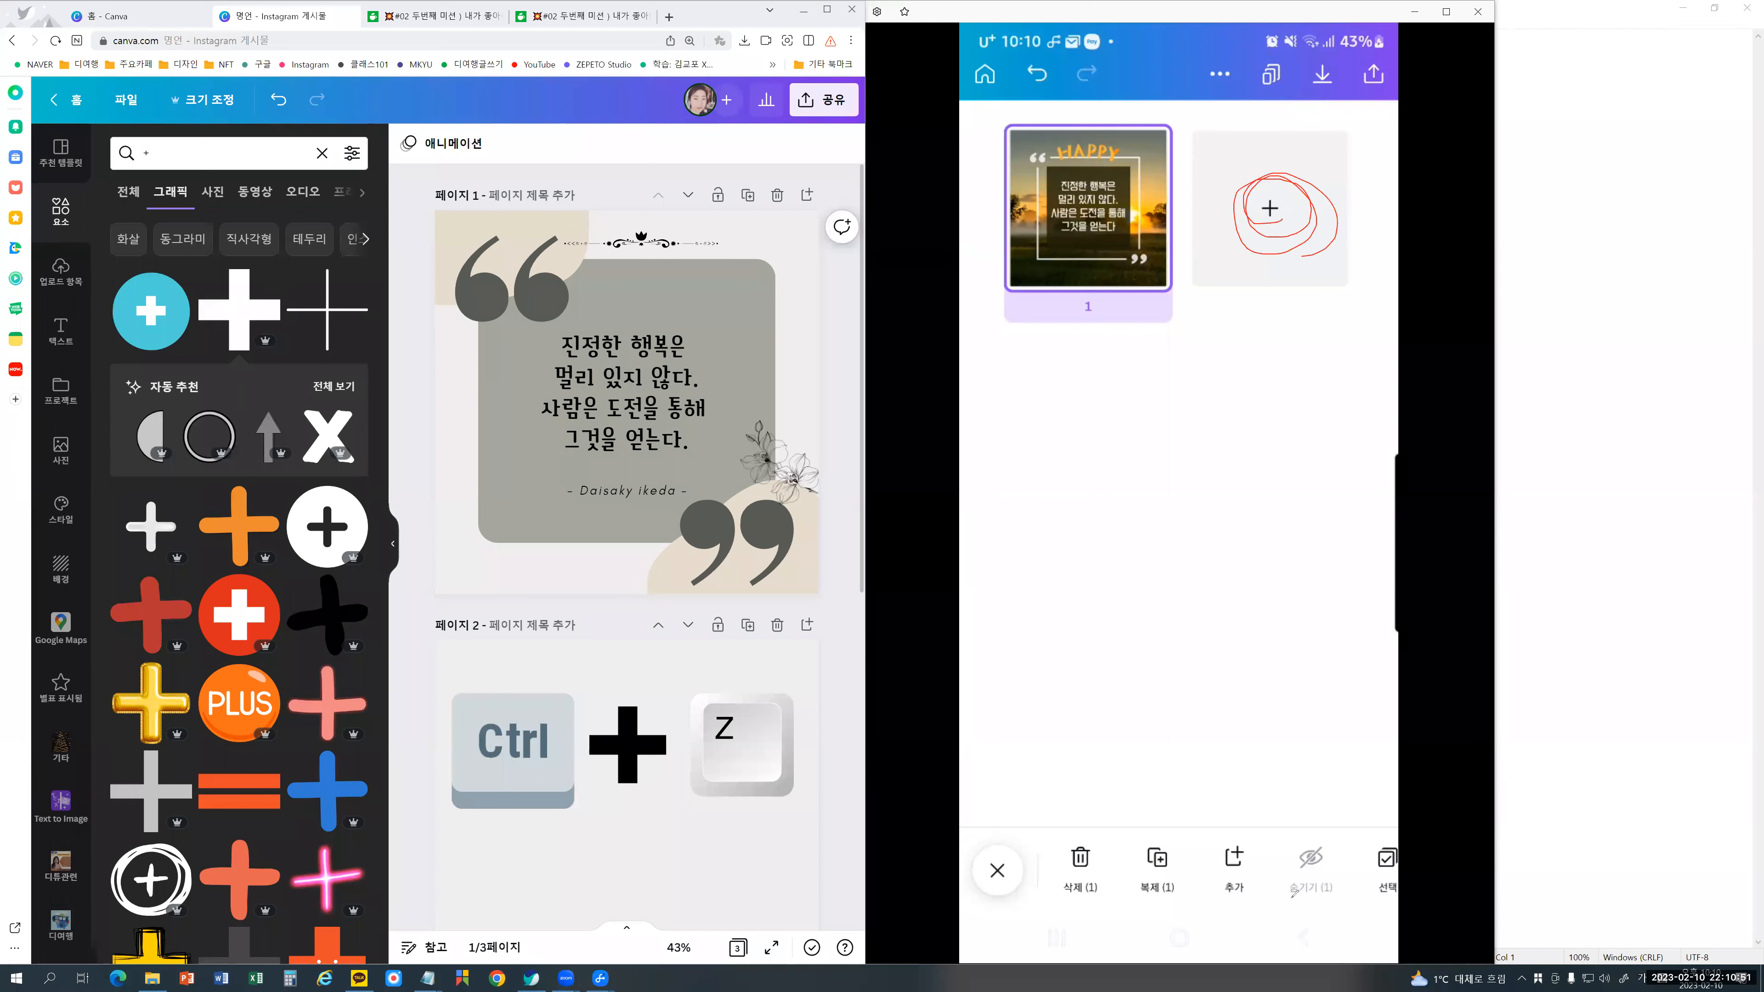
{"action": "mouse_move", "coordinate": [1271, 876]}
{"action": "left_mouse_down"}
{"action": "mouse_move", "coordinate": [1223, 911]}
{"action": "mouse_move", "coordinate": [1264, 896]}
{"action": "mouse_move", "coordinate": [1247, 839]}
{"action": "left_mouse_up"}
{"action": "left_click_drag", "start_coordinate": [1331, 179], "coordinate": [1243, 842]}
{"action": "mouse_move", "coordinate": [1298, 208]}
{"action": "left_mouse_down"}
{"action": "mouse_move", "coordinate": [1244, 834]}
{"action": "mouse_move", "coordinate": [1179, 895]}
{"action": "left_mouse_up"}
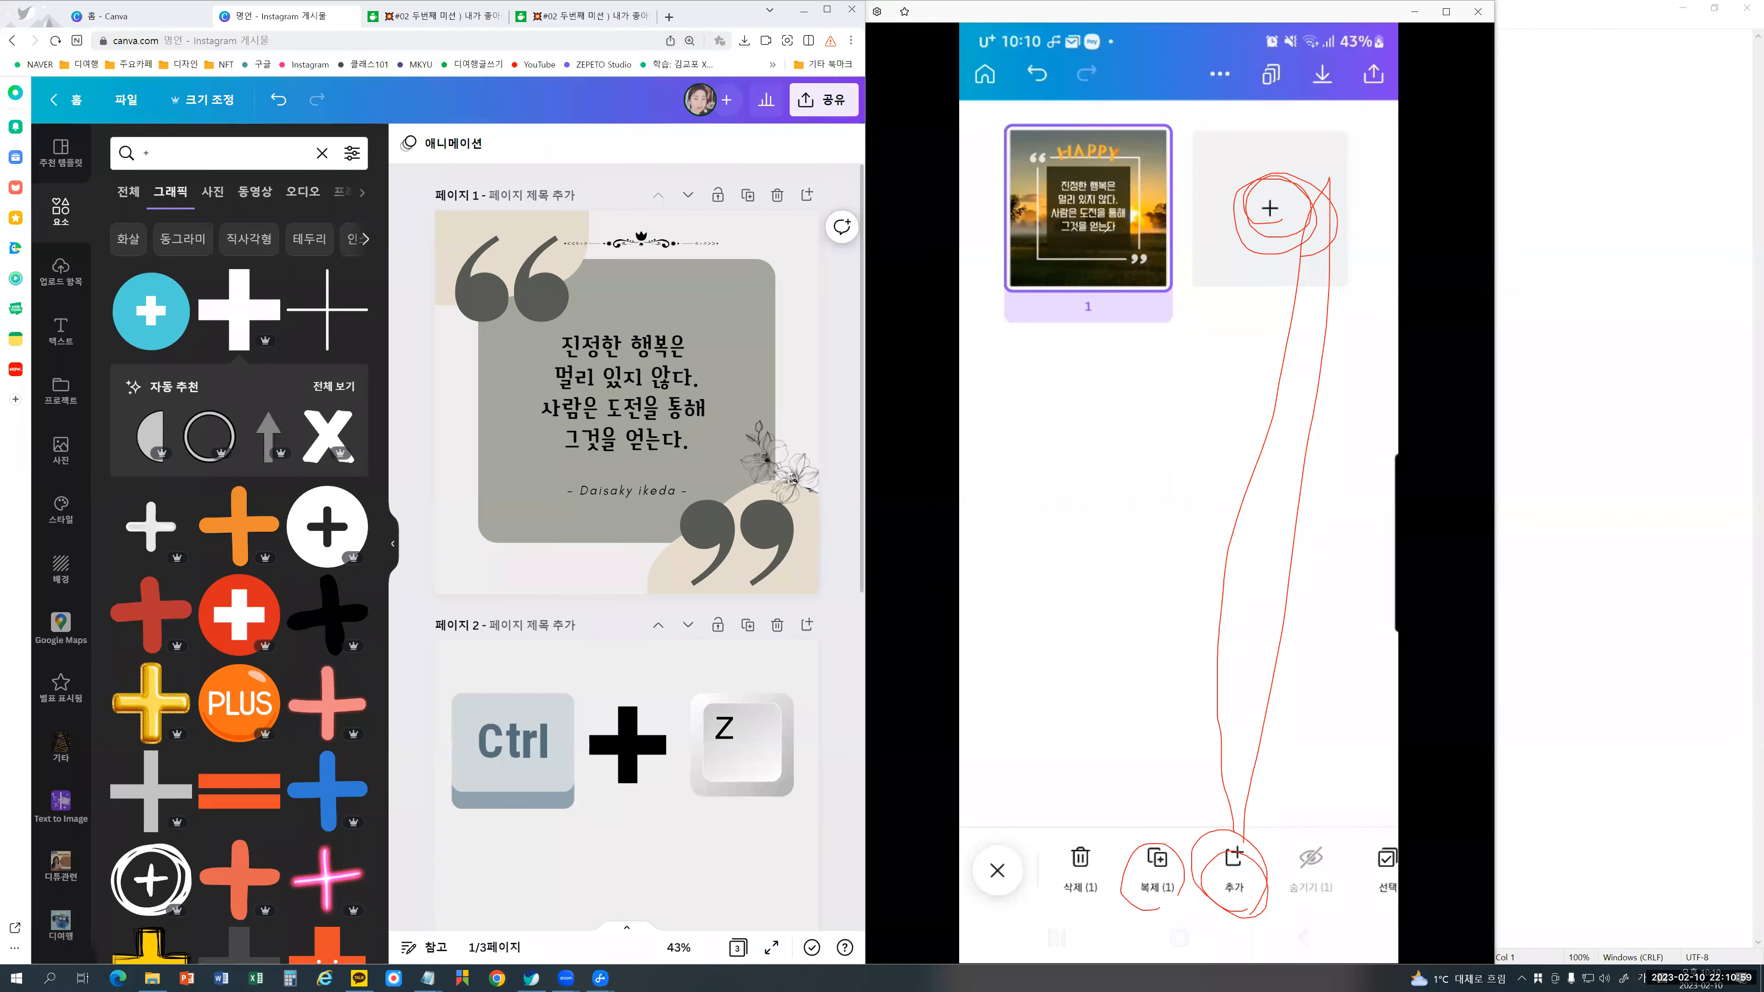
{"action": "left_click_drag", "start_coordinate": [1100, 267], "coordinate": [1157, 842]}
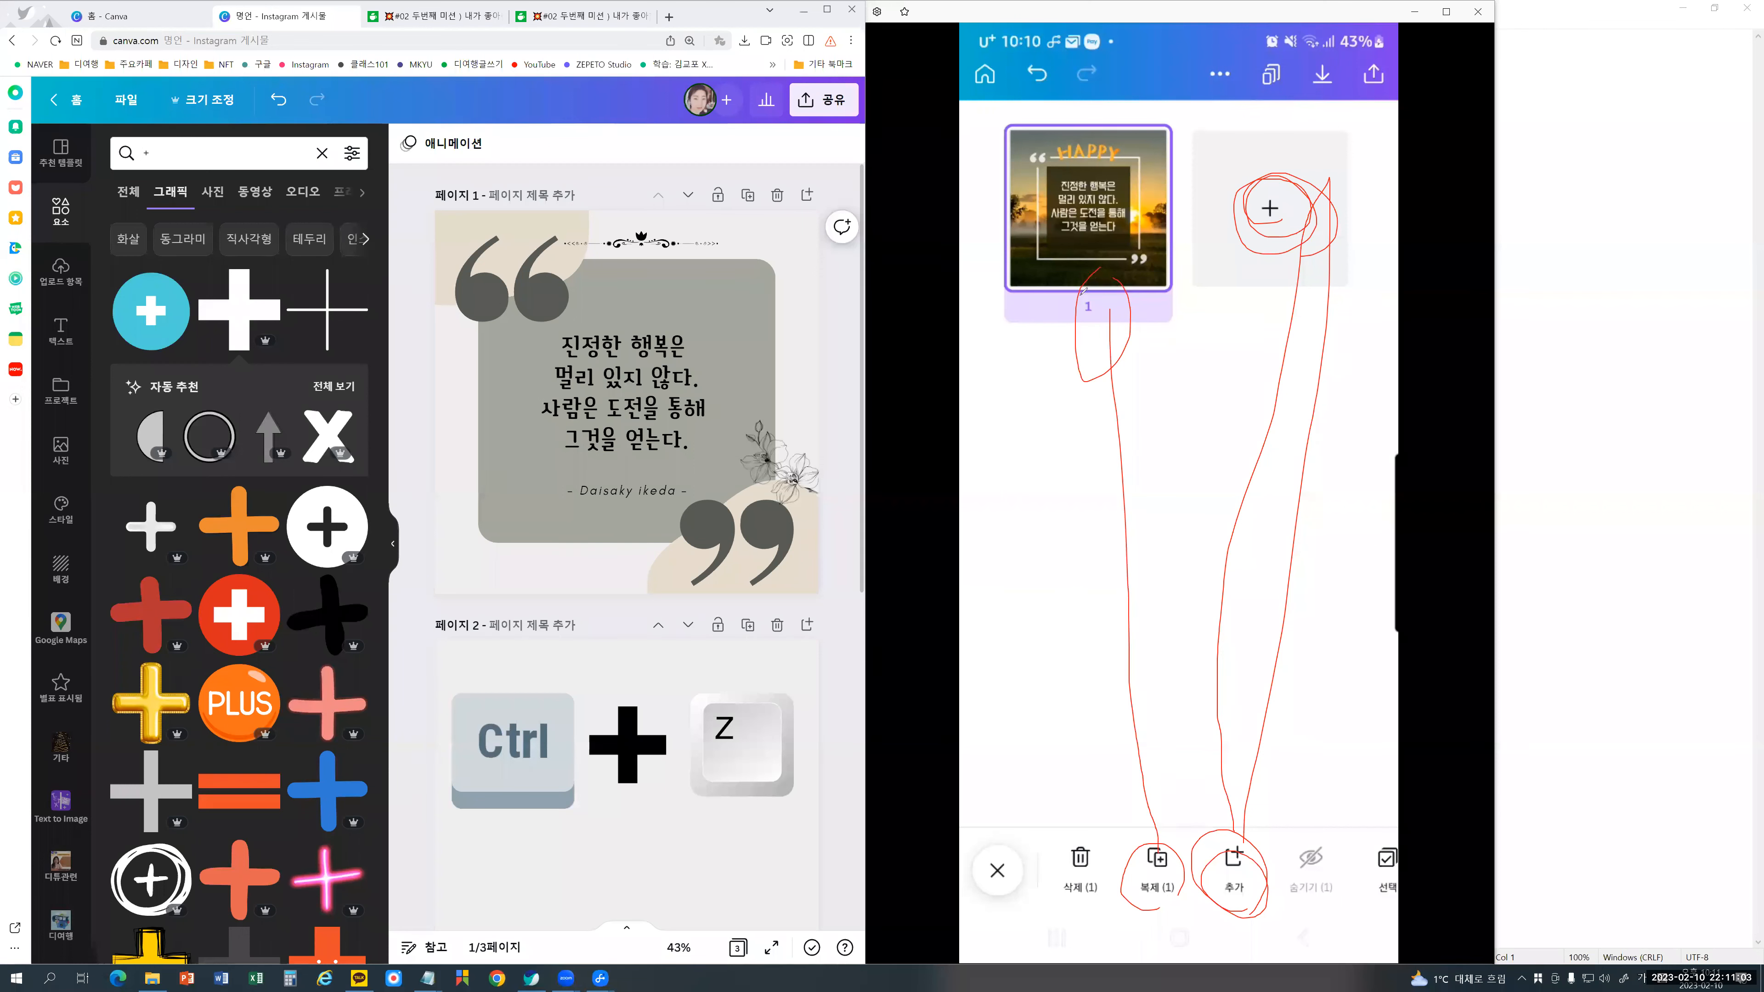
{"action": "left_click_drag", "start_coordinate": [1076, 311], "coordinate": [1084, 844]}
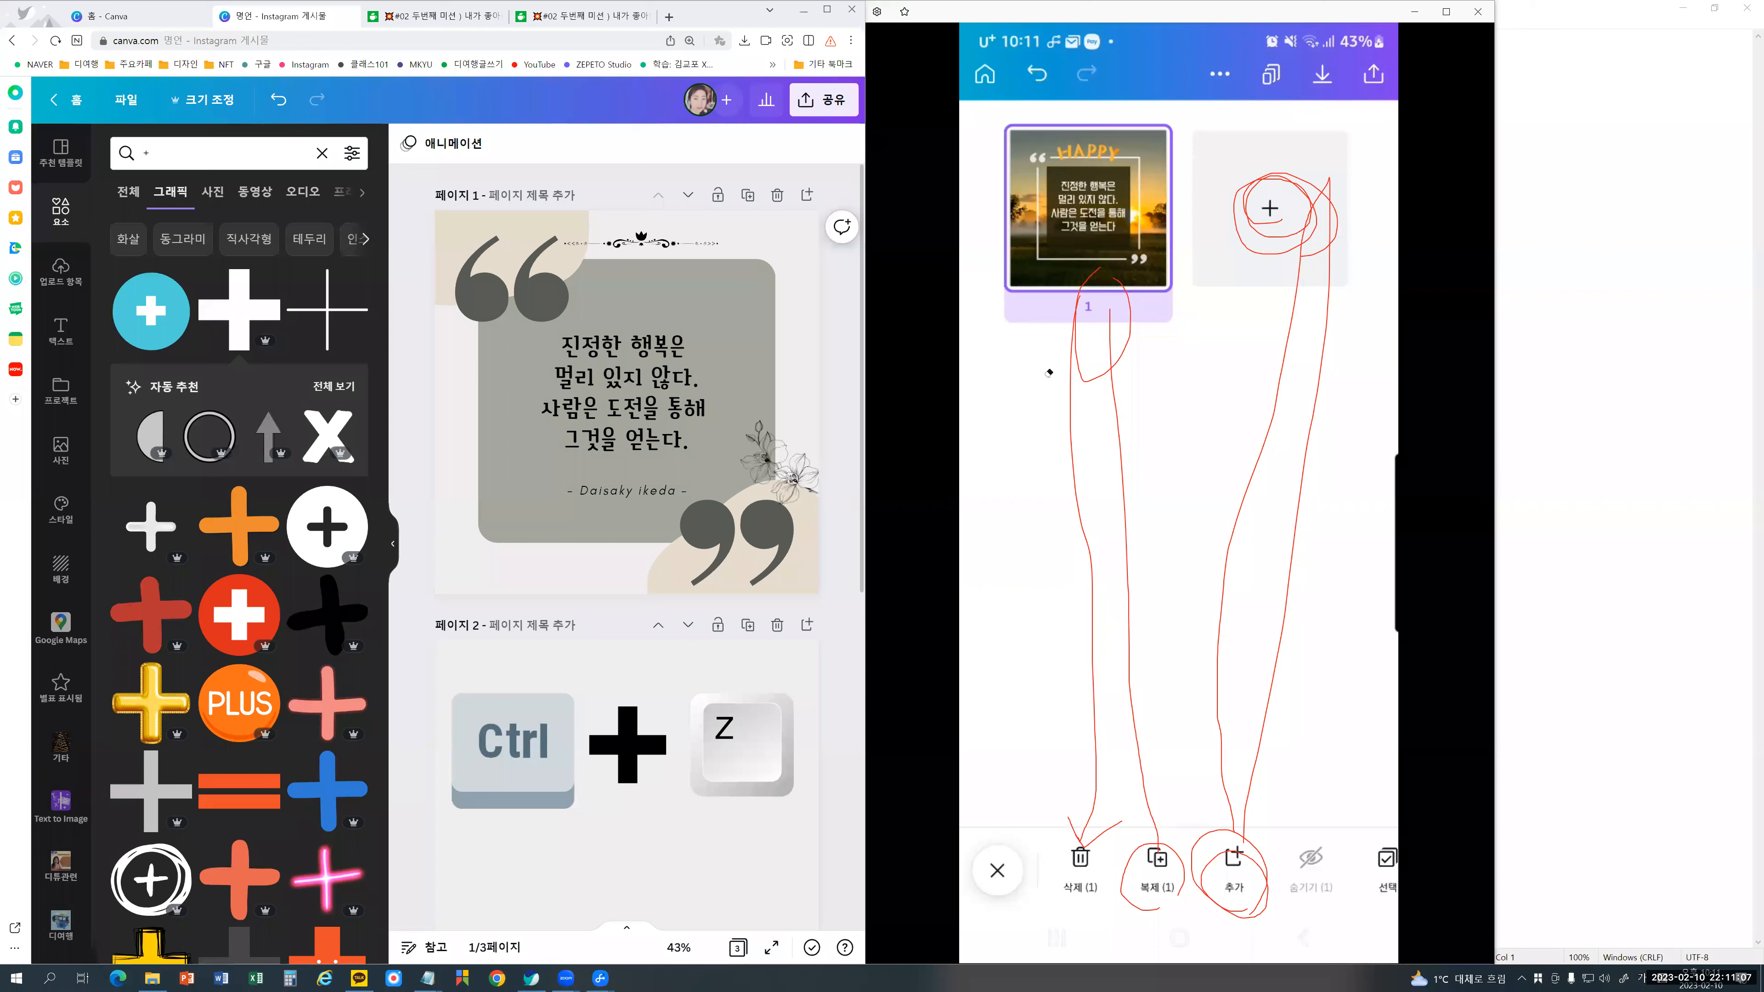
{"action": "mouse_move", "coordinate": [1049, 373]}
{"action": "left_mouse_down"}
{"action": "mouse_move", "coordinate": [1108, 922]}
{"action": "mouse_move", "coordinate": [1243, 907]}
{"action": "mouse_move", "coordinate": [1087, 834]}
{"action": "left_mouse_up"}
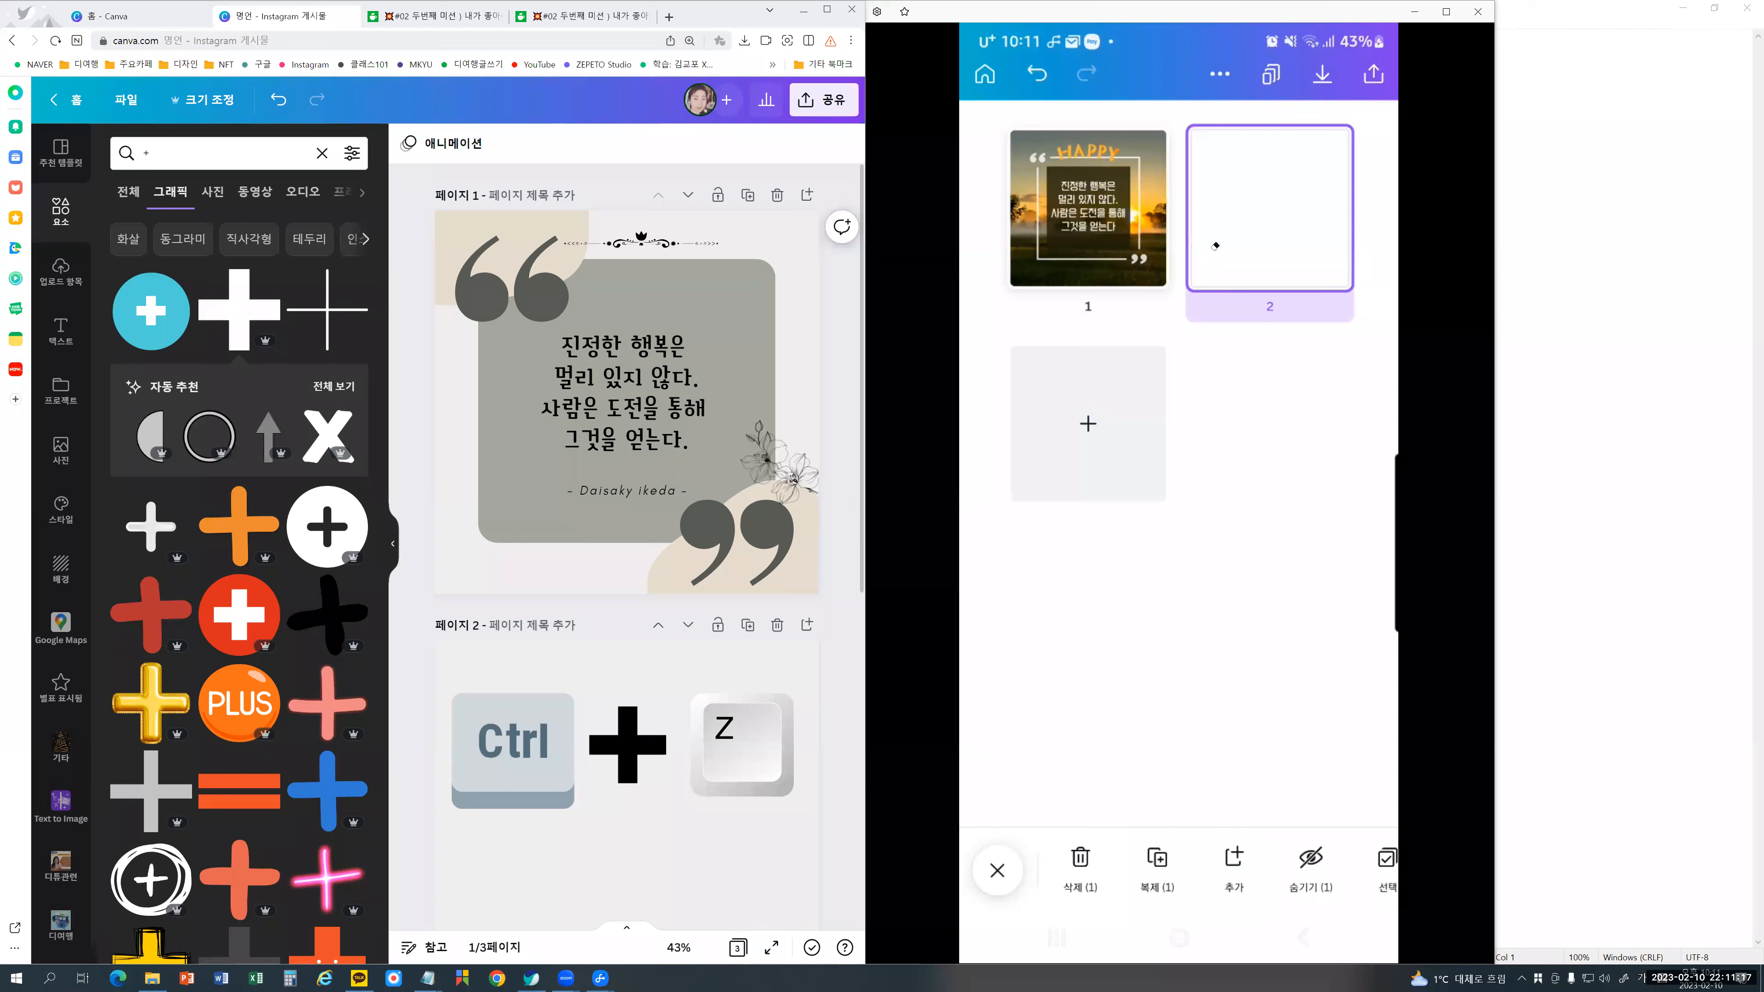
Step: Draw red boxes around the new blank page 2, the 삭제 option and page 1 in the phone page overview
{"action": "left_click_drag", "start_coordinate": [1375, 339], "coordinate": [1173, 106]}
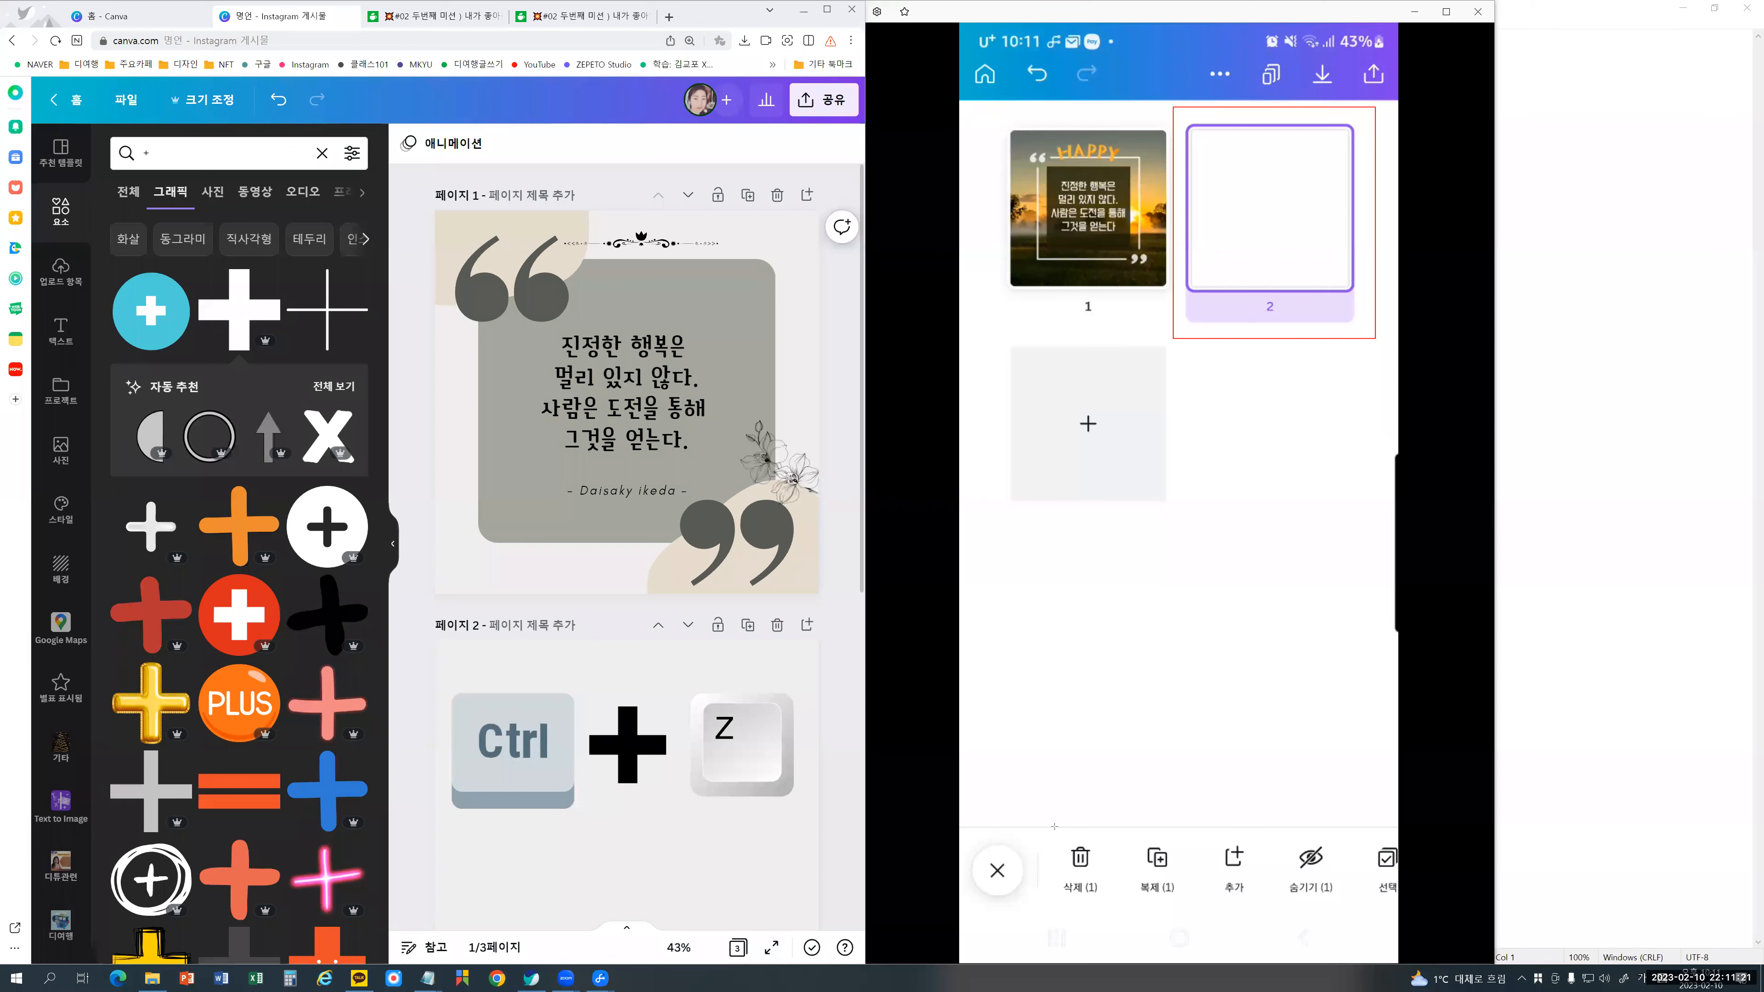
{"action": "left_click_drag", "start_coordinate": [1118, 916], "coordinate": [1120, 915]}
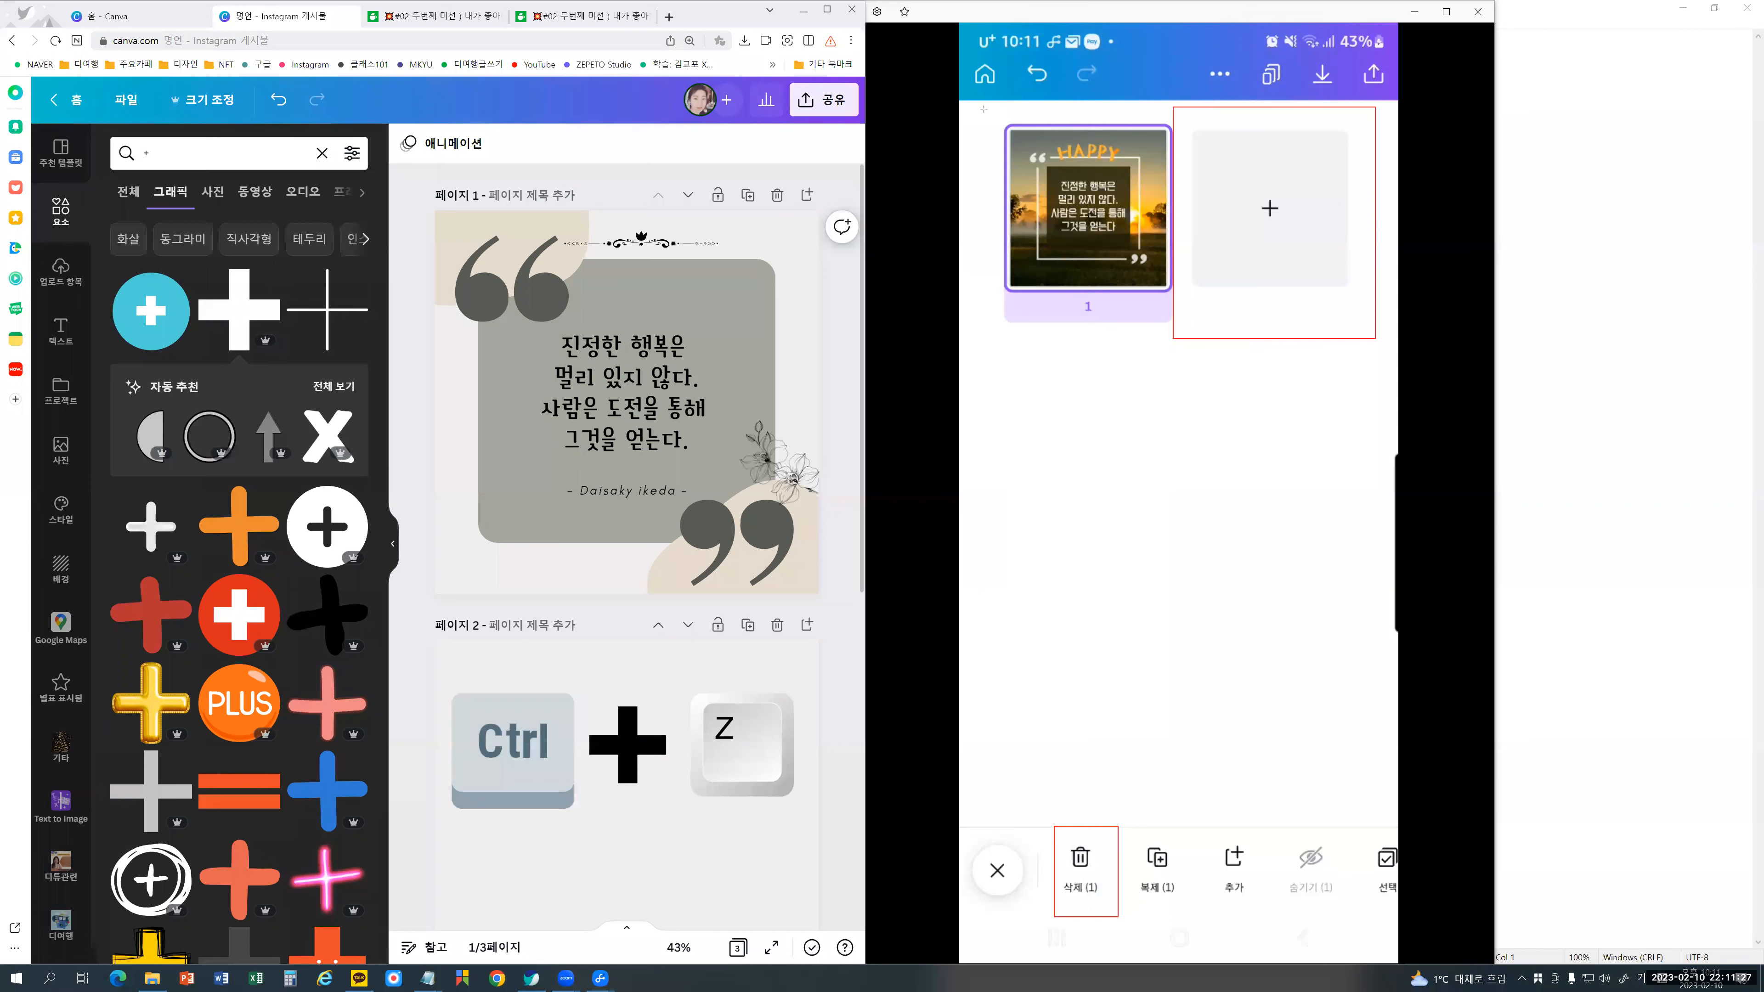
{"action": "left_click_drag", "start_coordinate": [984, 109], "coordinate": [1186, 336]}
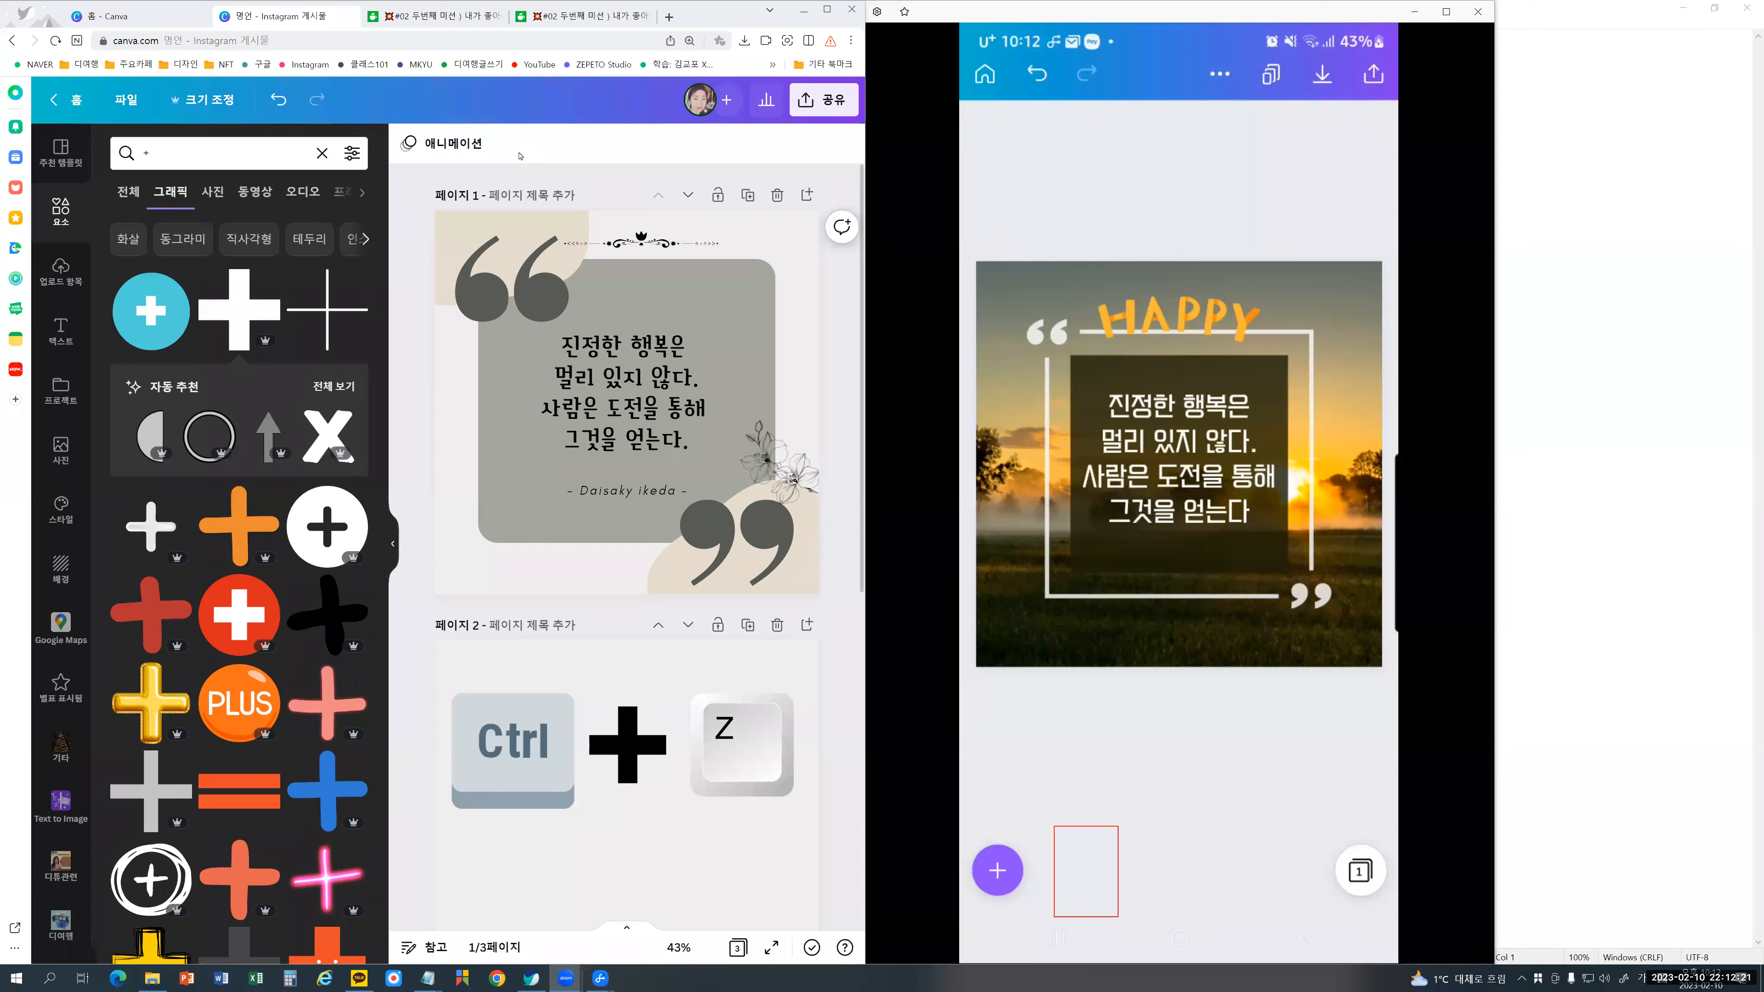
Step: Switch the desktop browser to the Canva home page and mark 디자인 만들기 in red
{"action": "left_click", "coordinate": [109, 17]}
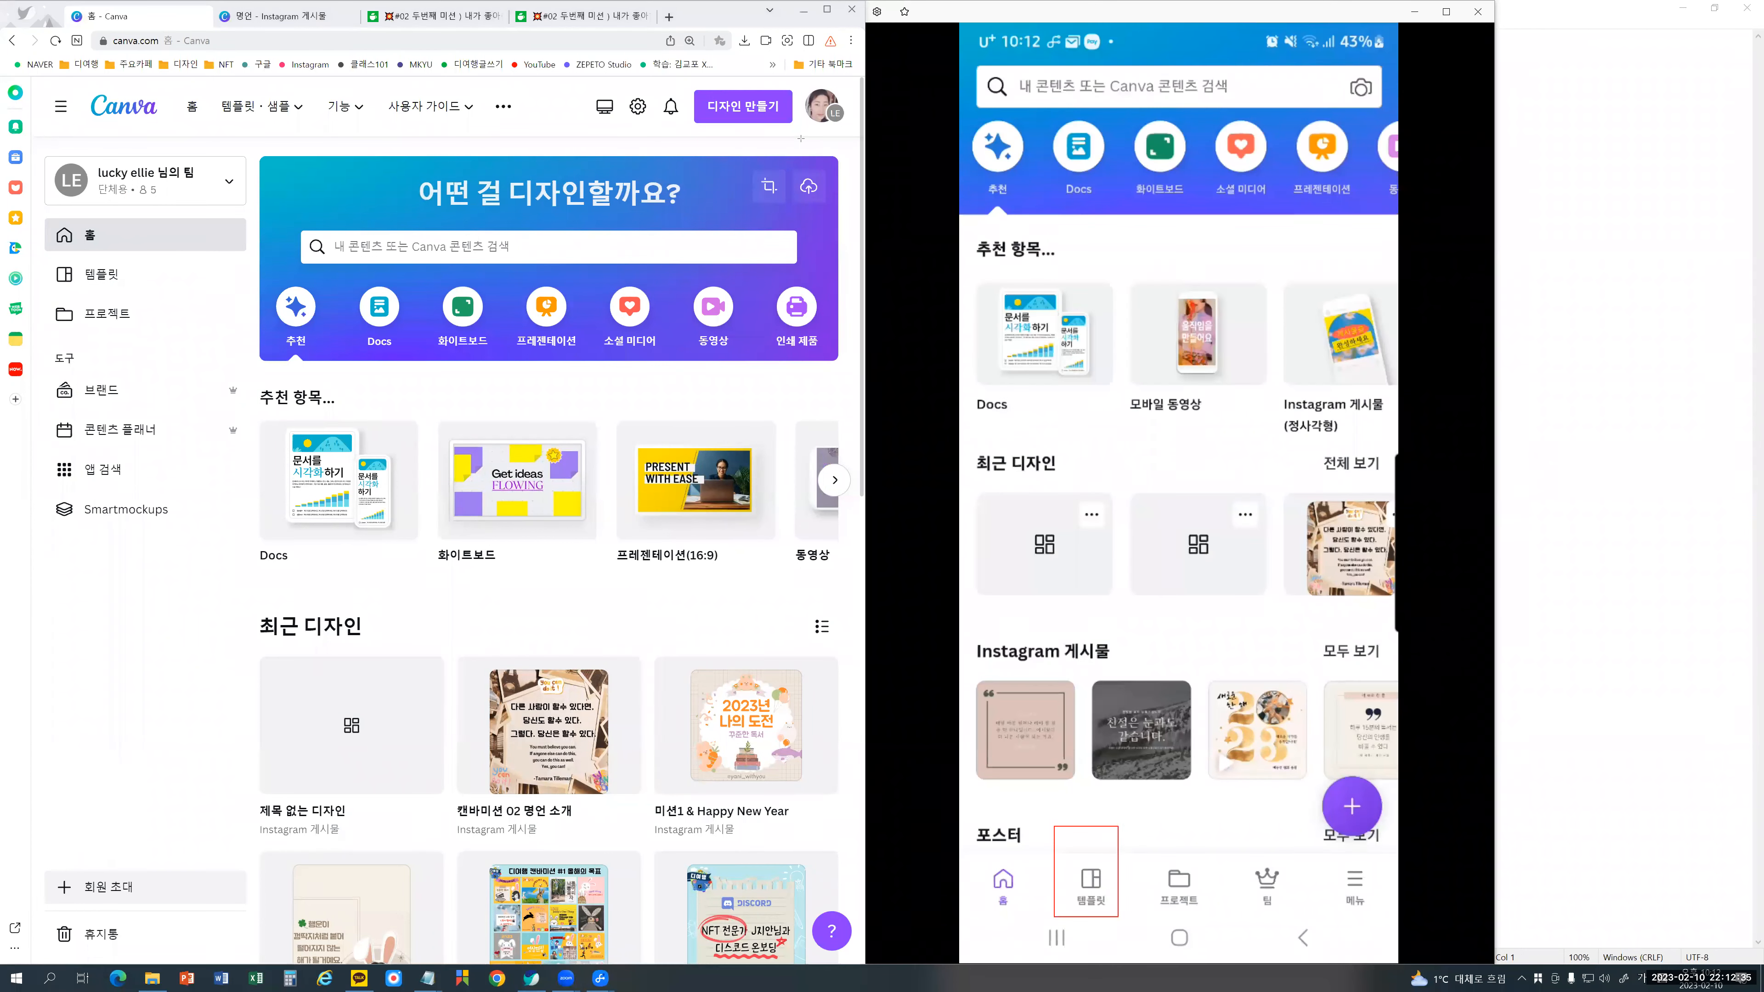
{"action": "mouse_move", "coordinate": [800, 138]}
{"action": "left_mouse_down"}
{"action": "mouse_move", "coordinate": [684, 81]}
{"action": "mouse_move", "coordinate": [684, 139]}
{"action": "left_mouse_up"}
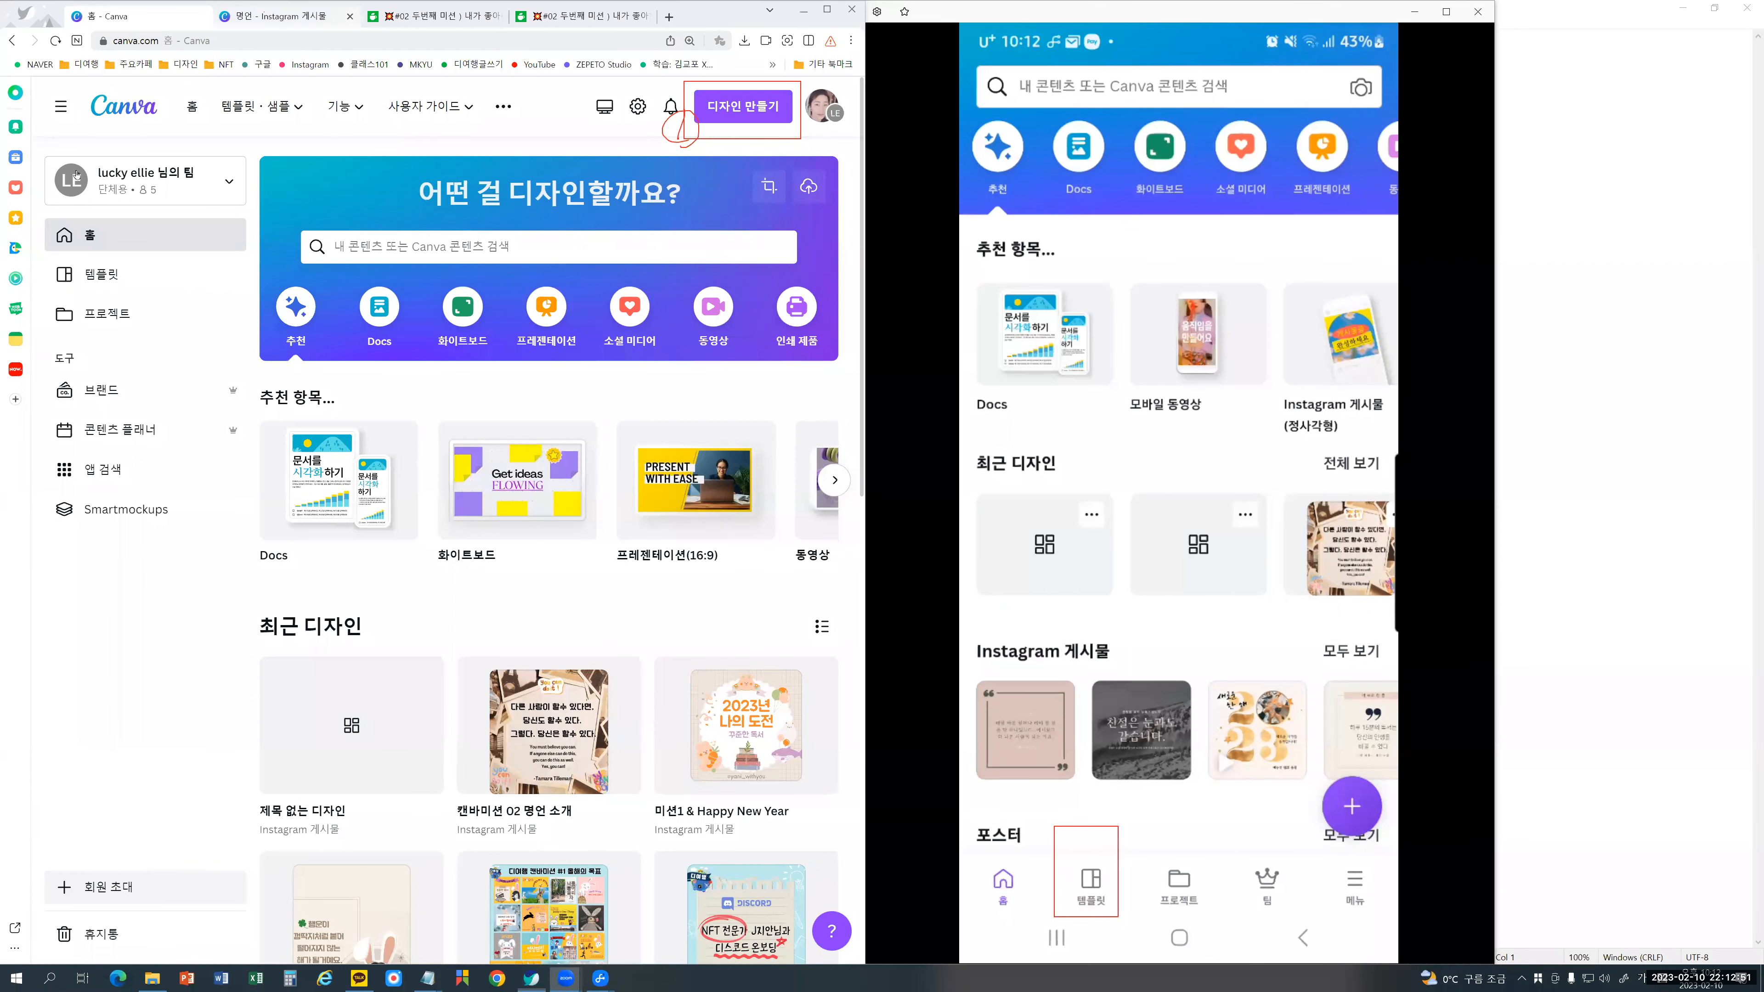
Step: Return to the desktop 명언 design, show its 추천 템플릿, and select the quote text and decorative elements one by one
{"action": "left_click", "coordinate": [285, 16]}
{"action": "left_click", "coordinate": [61, 153]}
{"action": "left_click", "coordinate": [648, 413]}
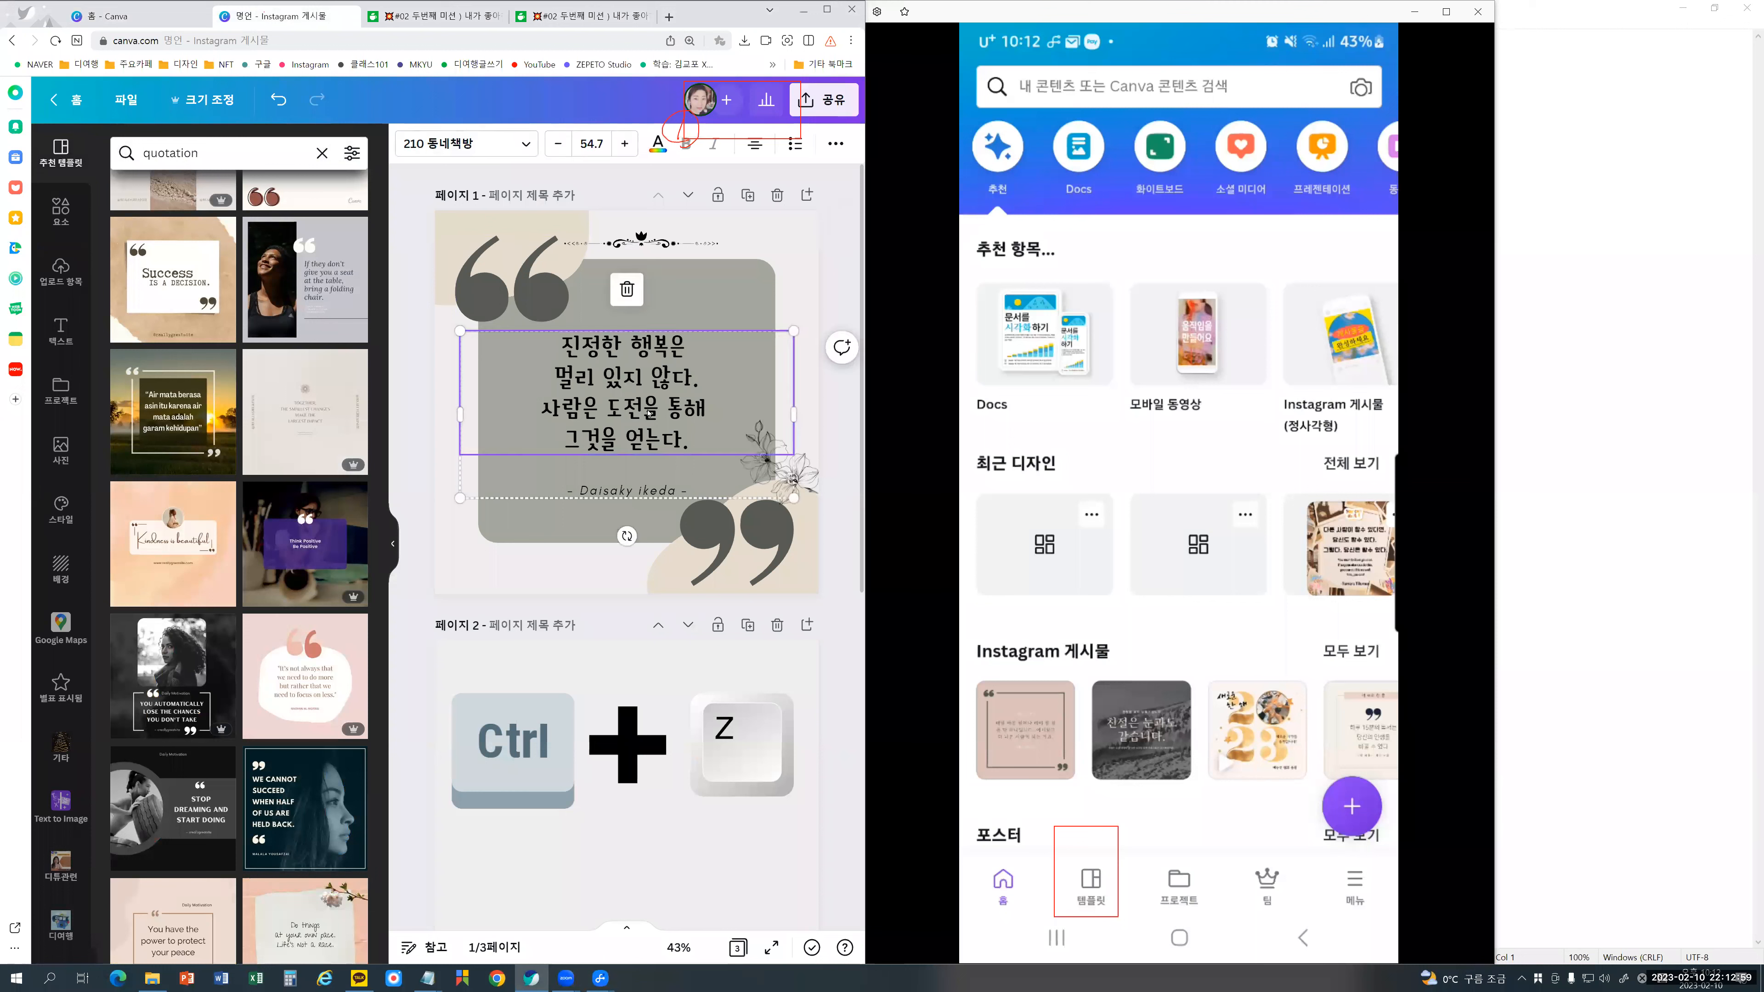
{"action": "left_click", "coordinate": [585, 244]}
{"action": "left_click", "coordinate": [542, 313]}
{"action": "left_click", "coordinate": [728, 556]}
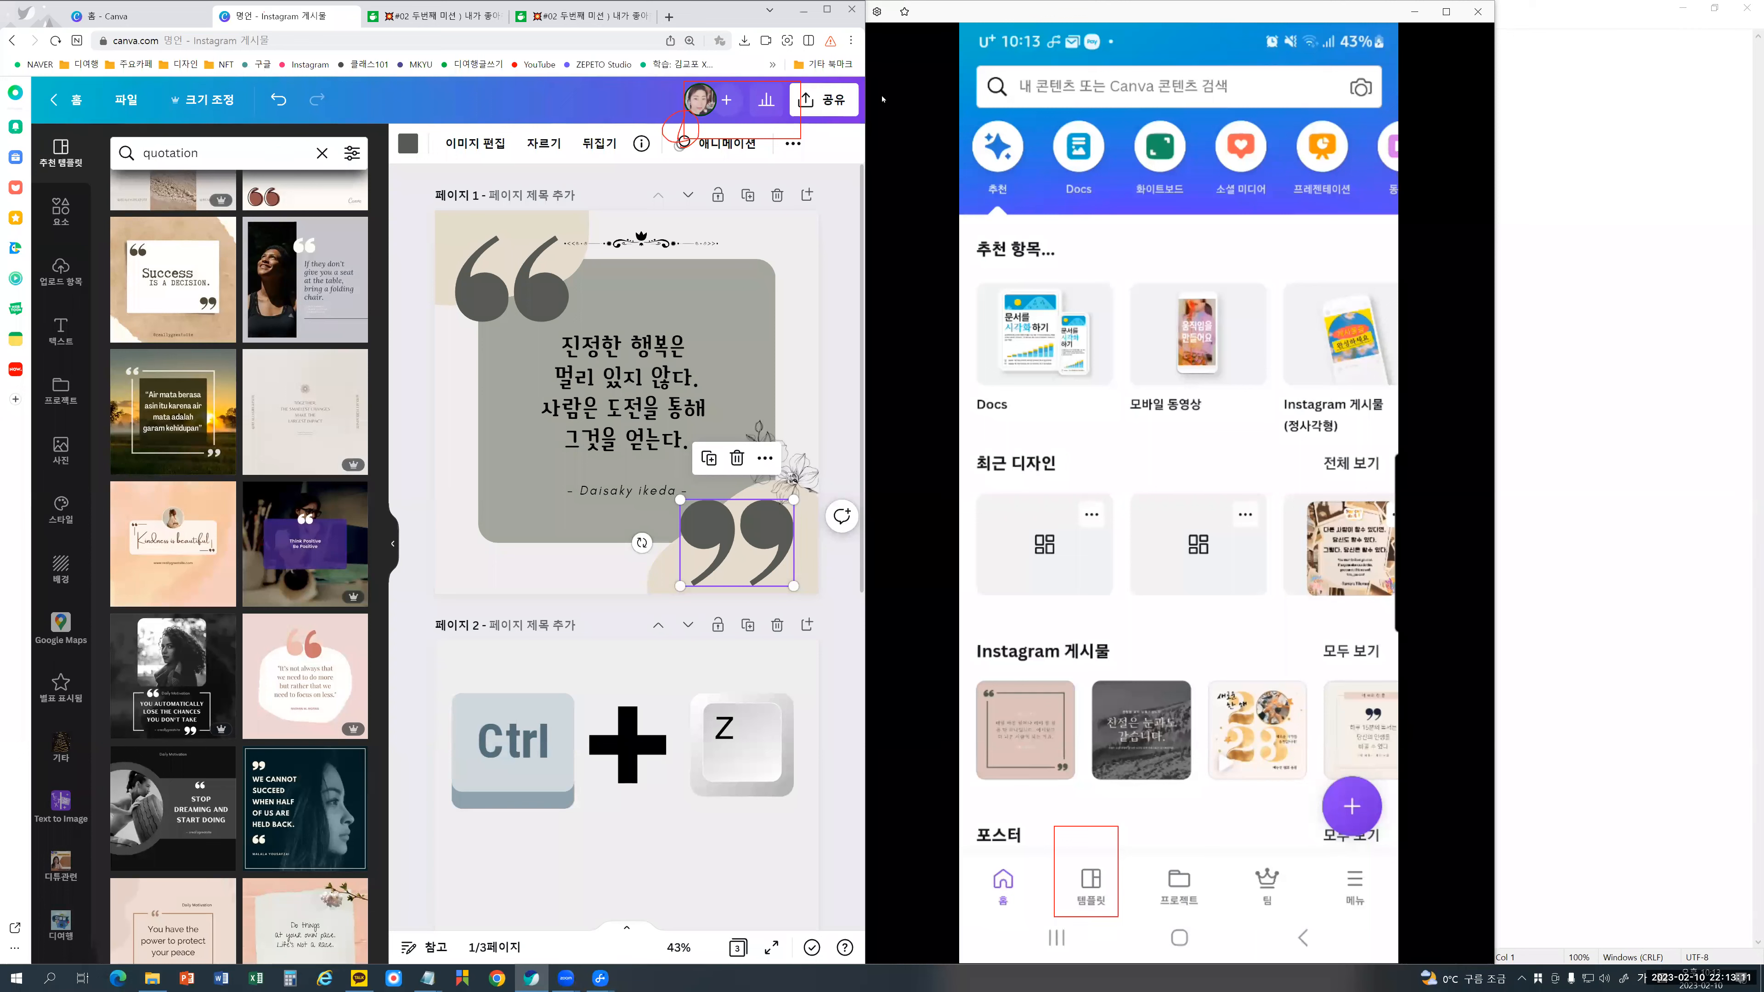
Step: Delete the clipped note paper from the phone design, and deselect the closing quotation mark in the desktop design
{"action": "left_click", "coordinate": [1007, 10]}
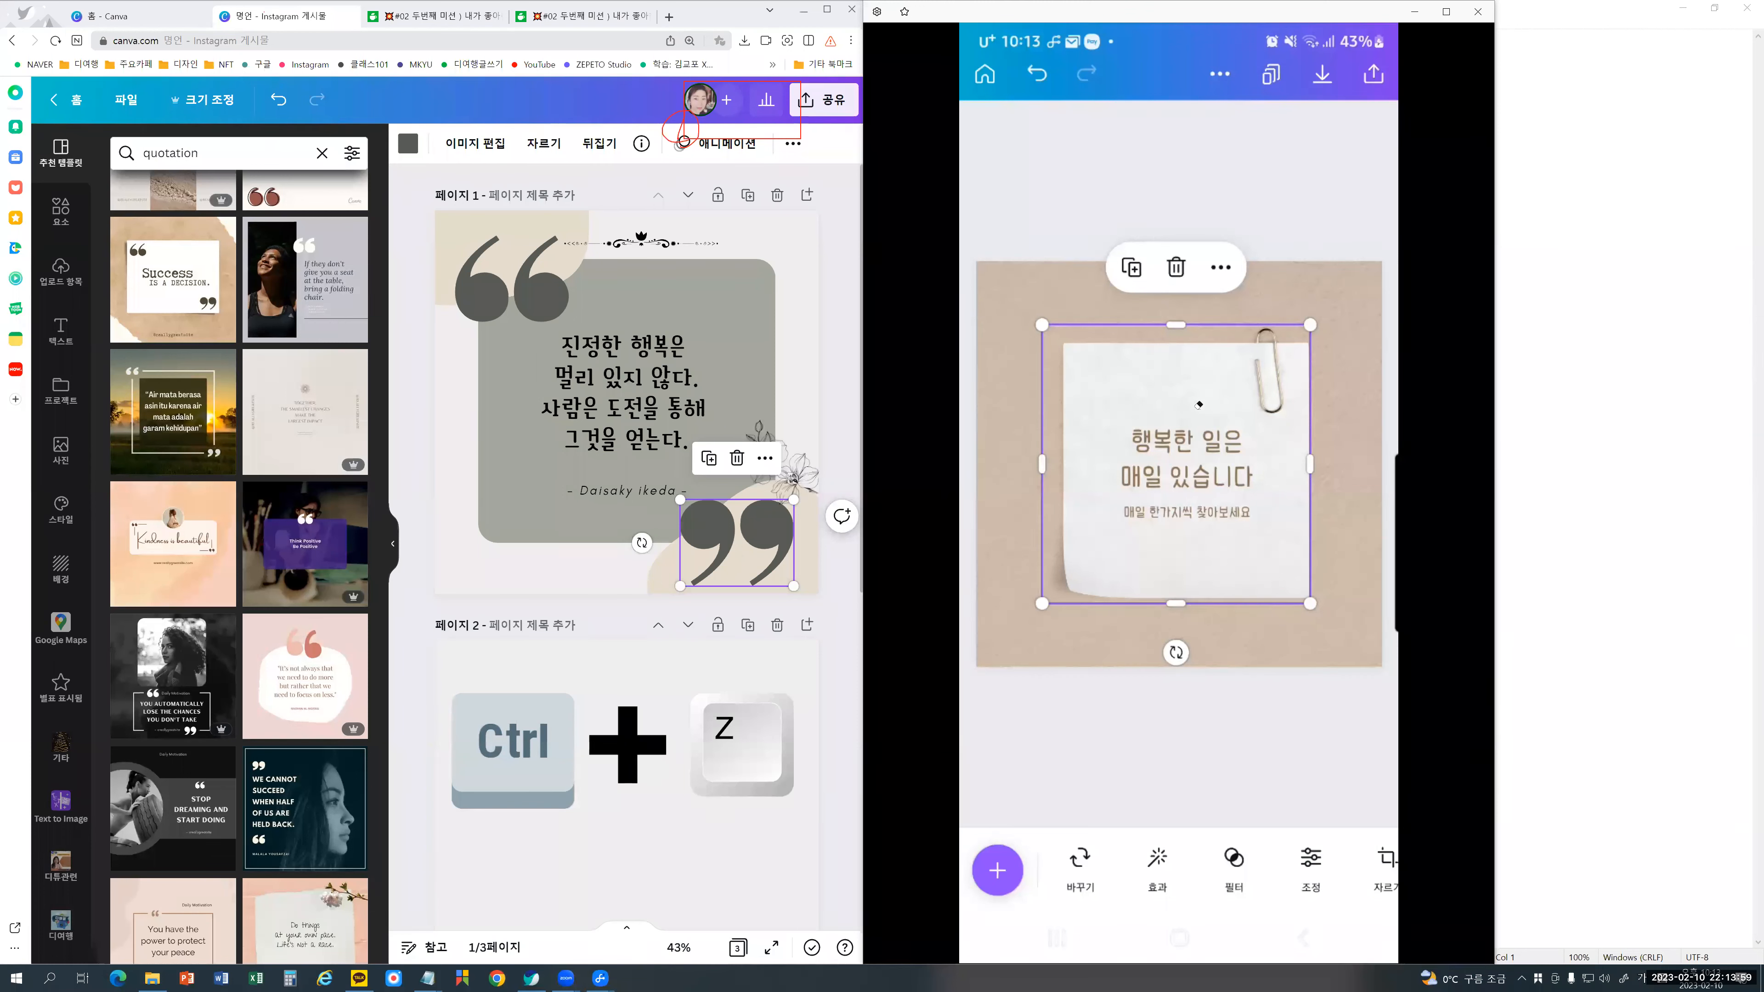
{"action": "key", "text": "Delete"}
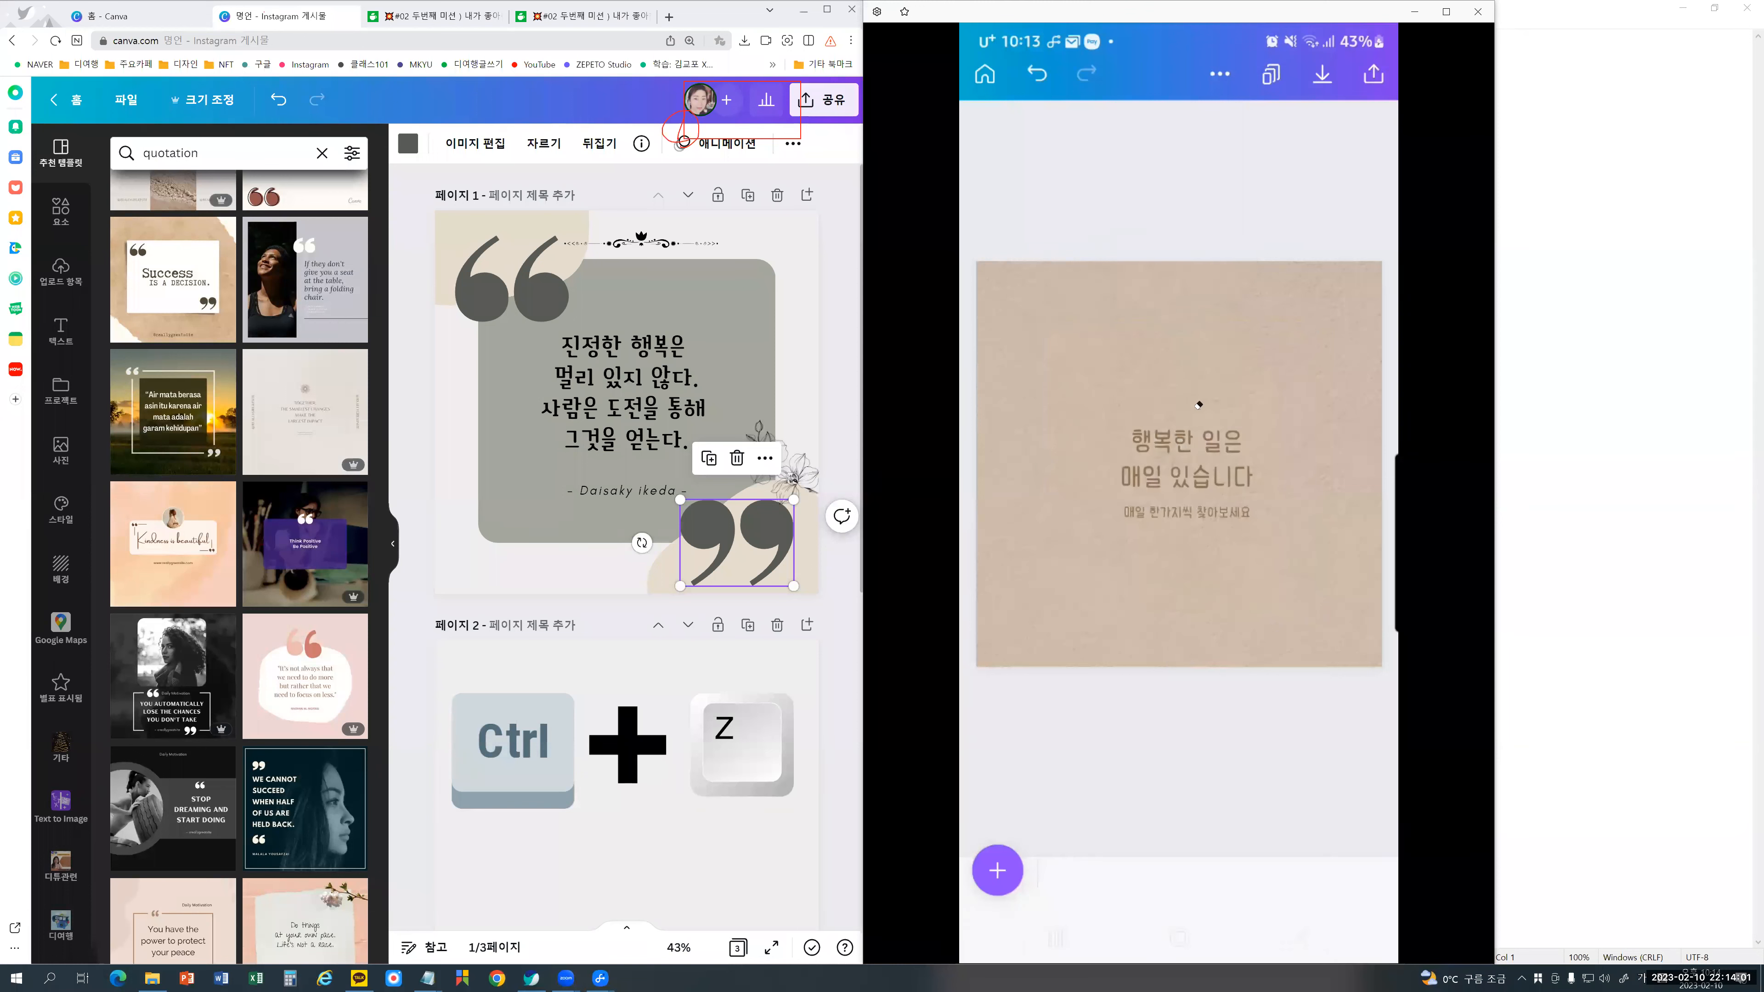
{"action": "left_click", "coordinate": [1196, 410]}
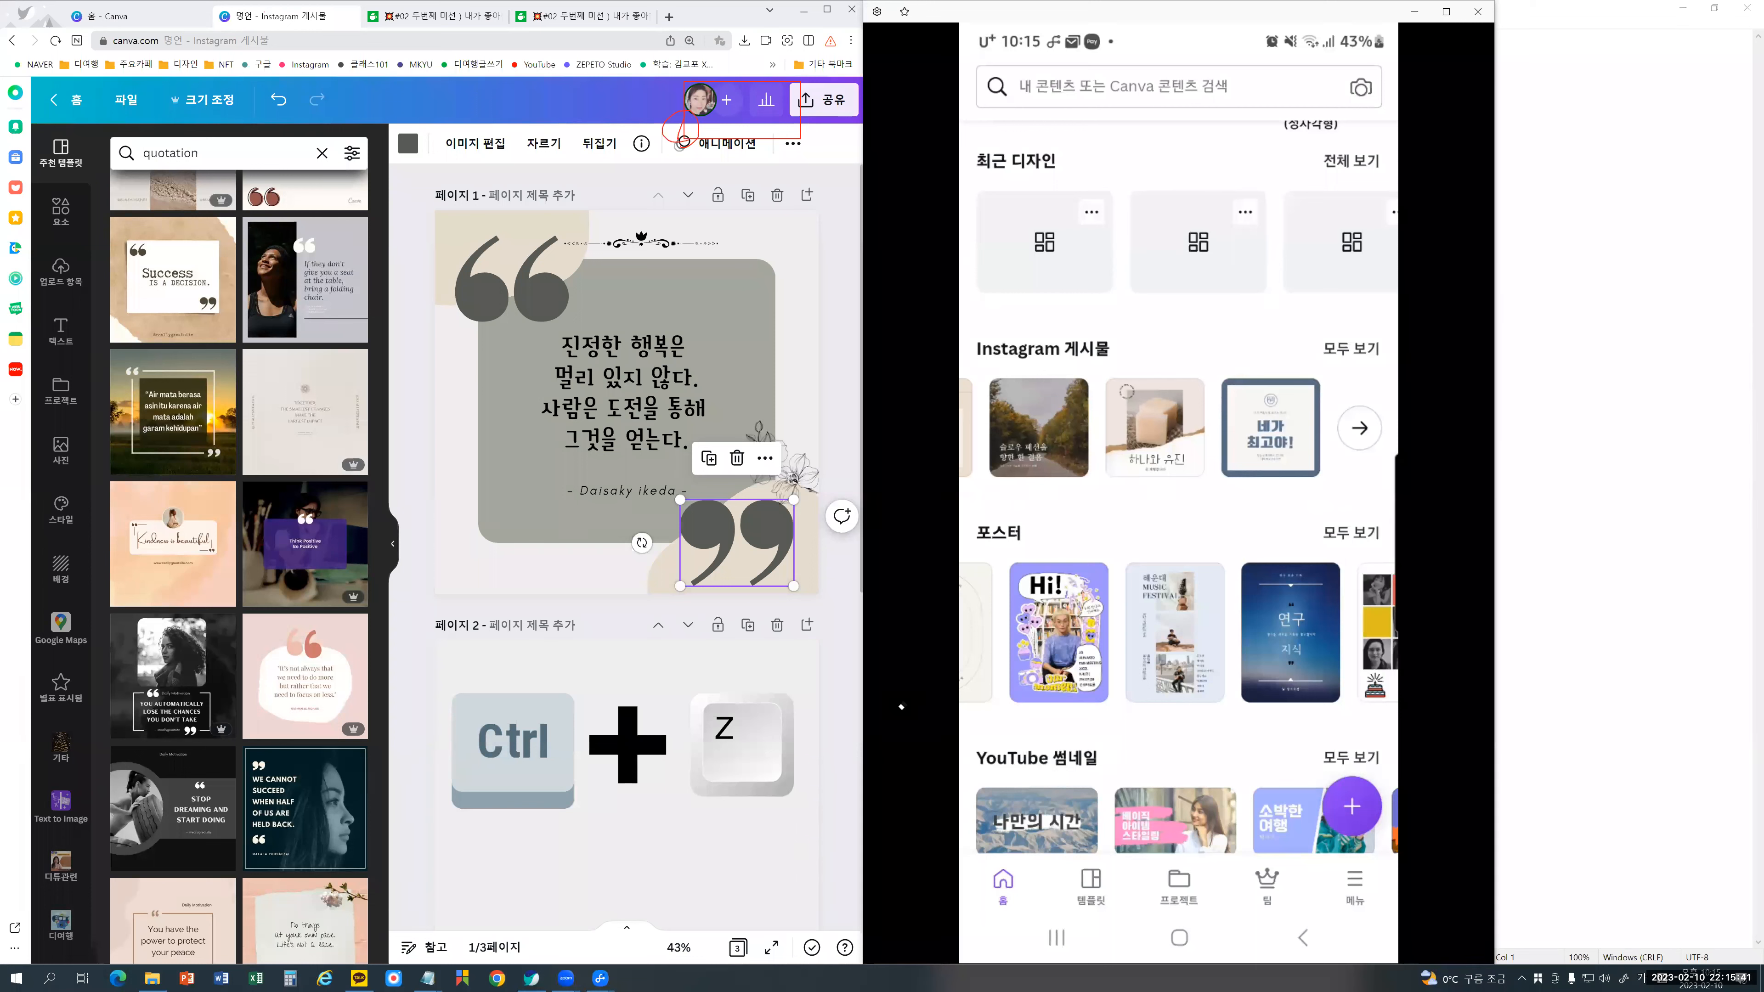
{"action": "left_click", "coordinate": [839, 295]}
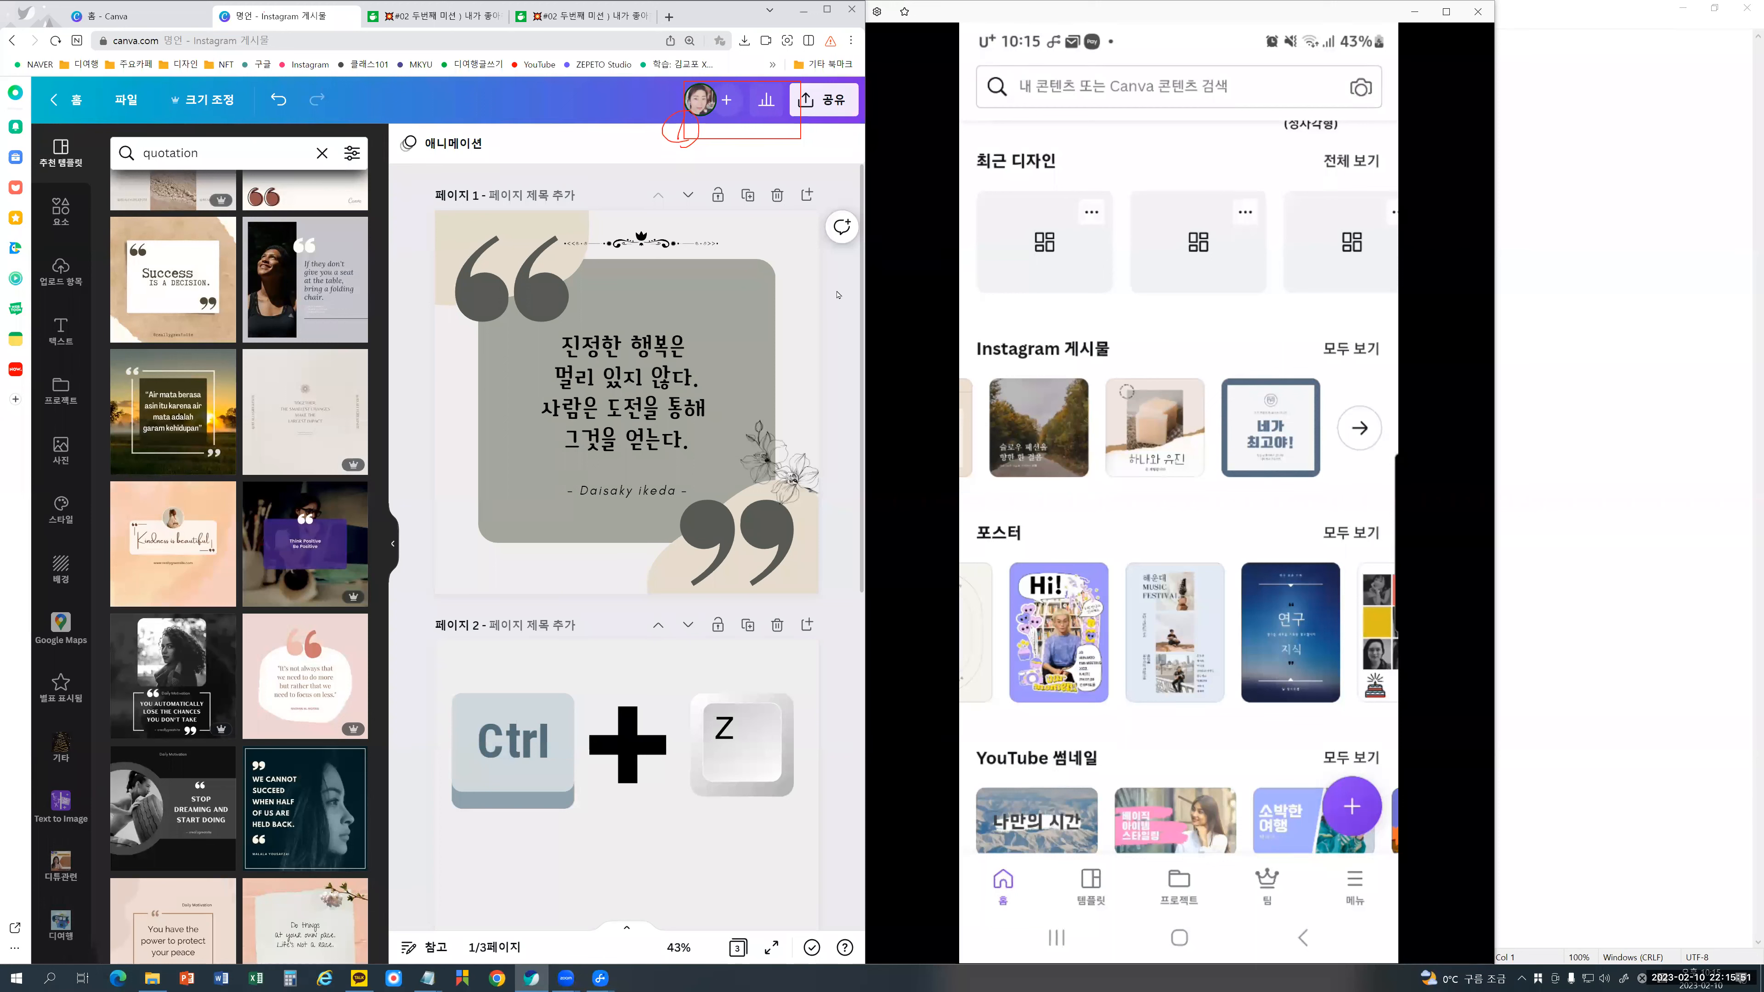
Step: View the desktop Canva home page, return to the 명언 design, reload it and show its uploaded images
{"action": "left_click", "coordinate": [1129, 6]}
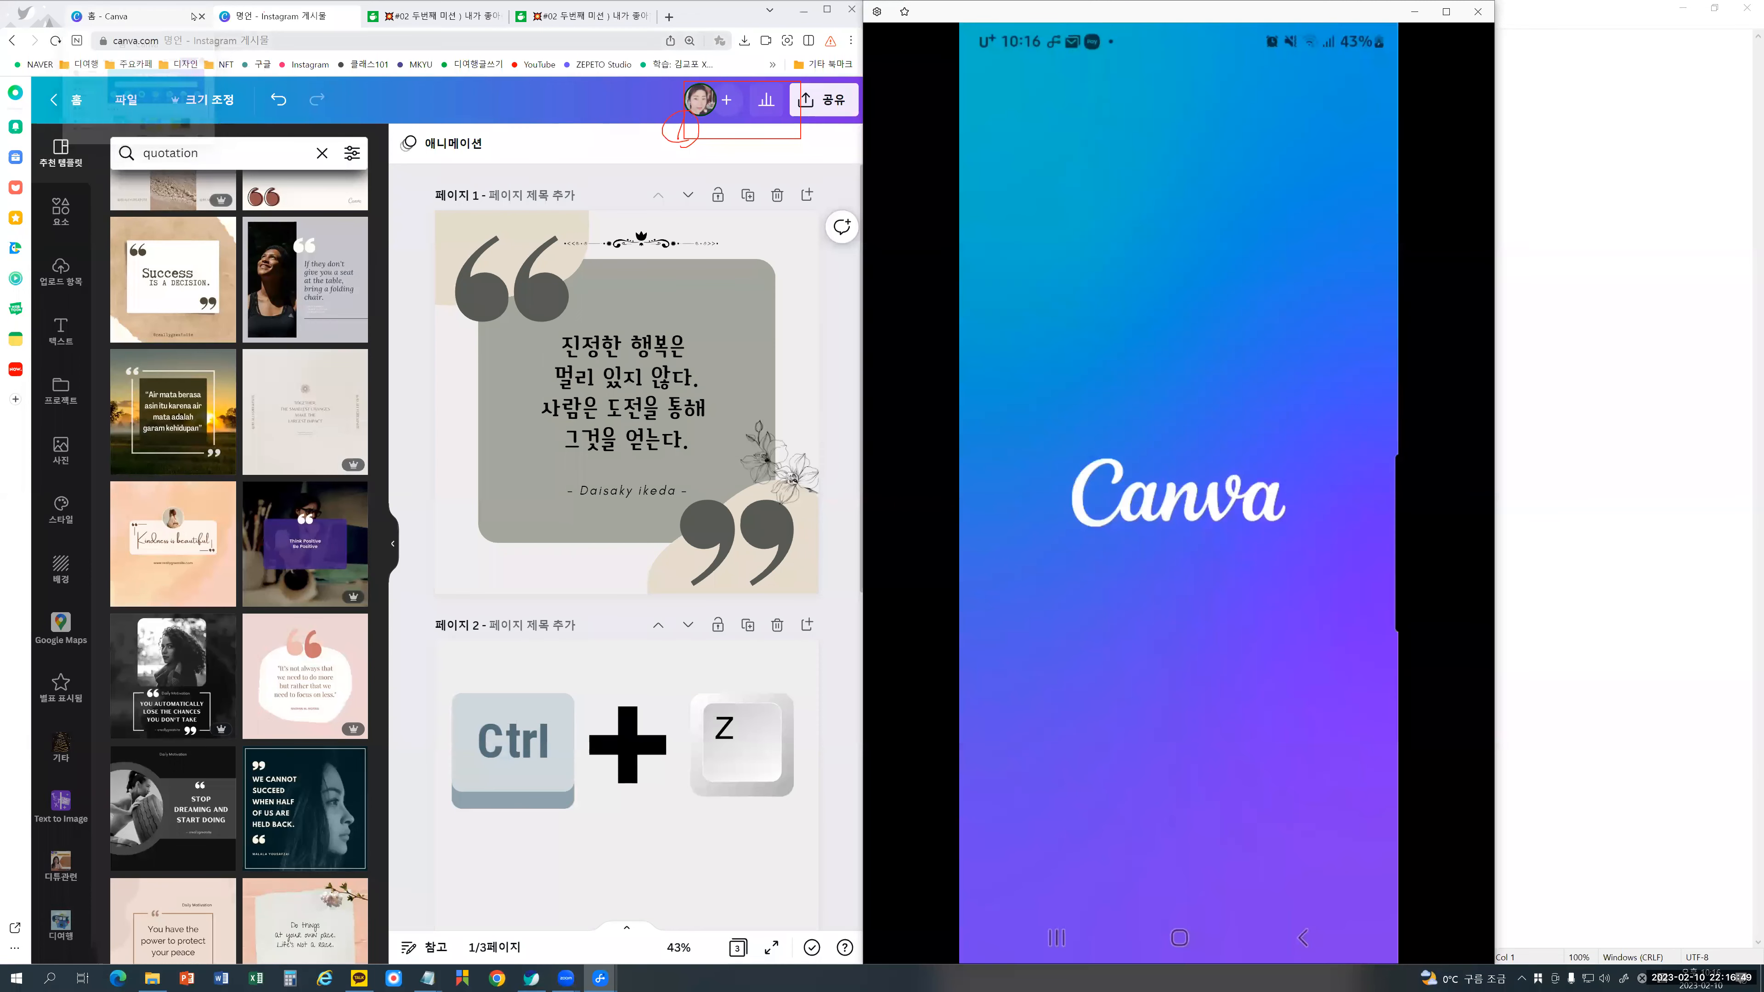
{"action": "left_click", "coordinate": [166, 11]}
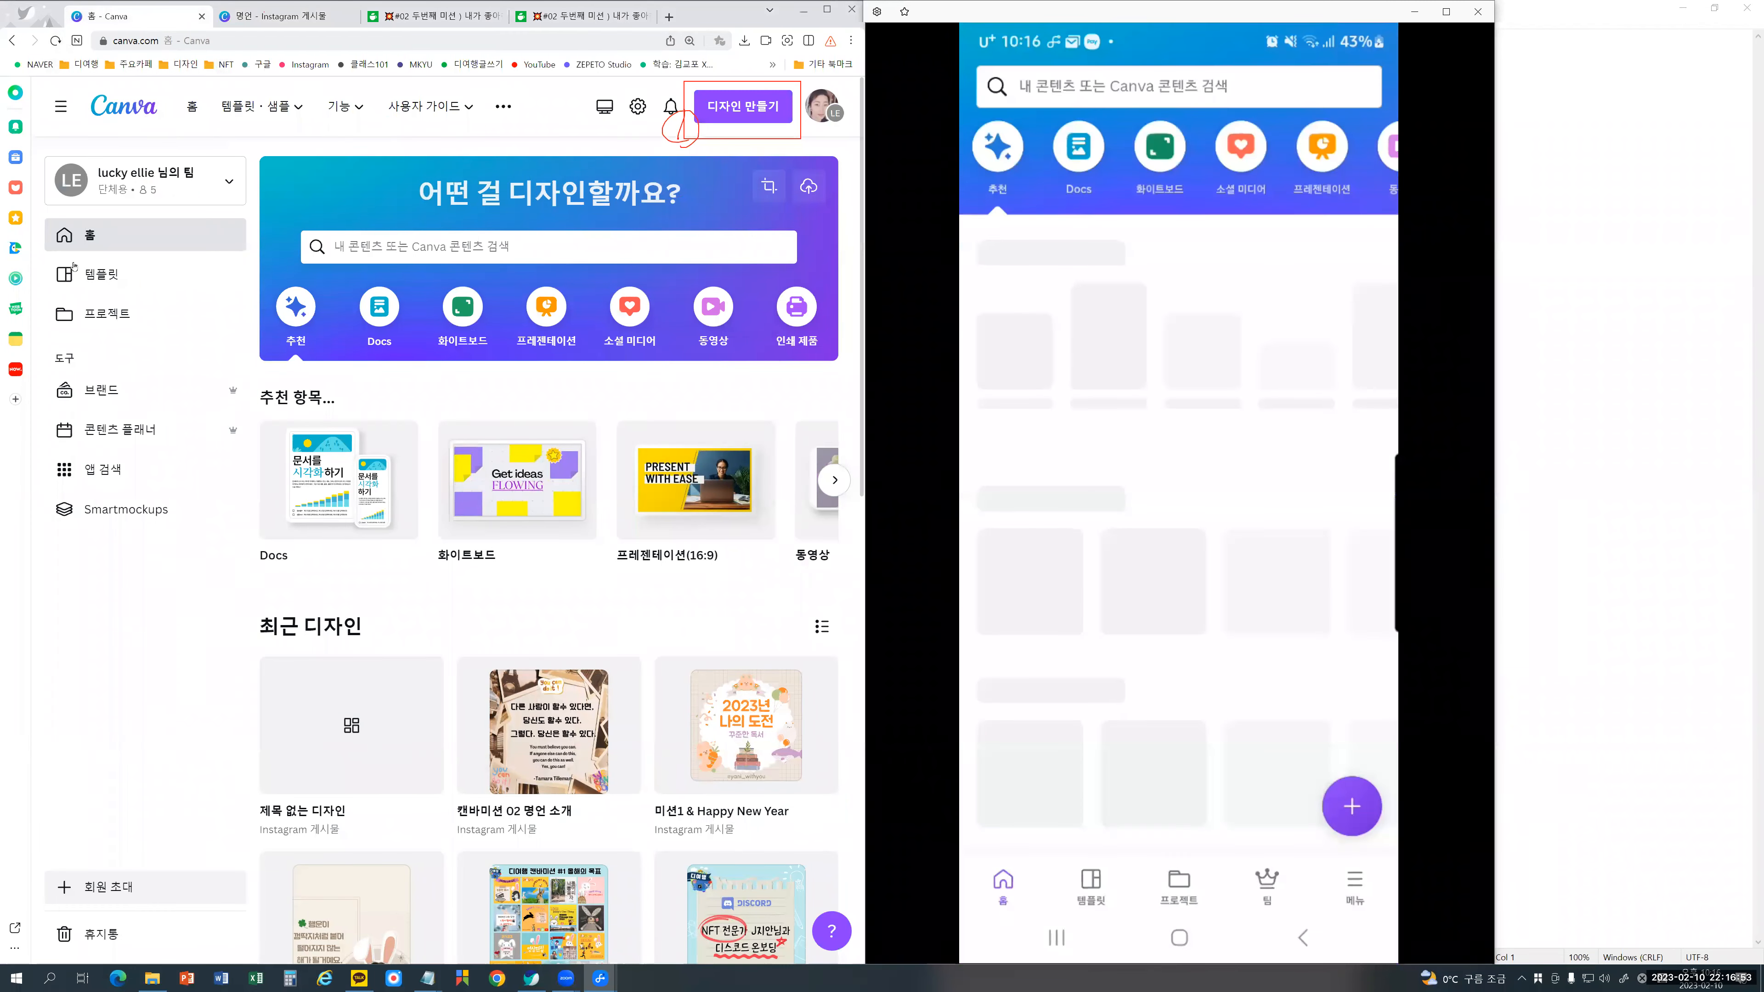
{"action": "left_click", "coordinate": [255, 17]}
{"action": "left_click", "coordinate": [64, 269]}
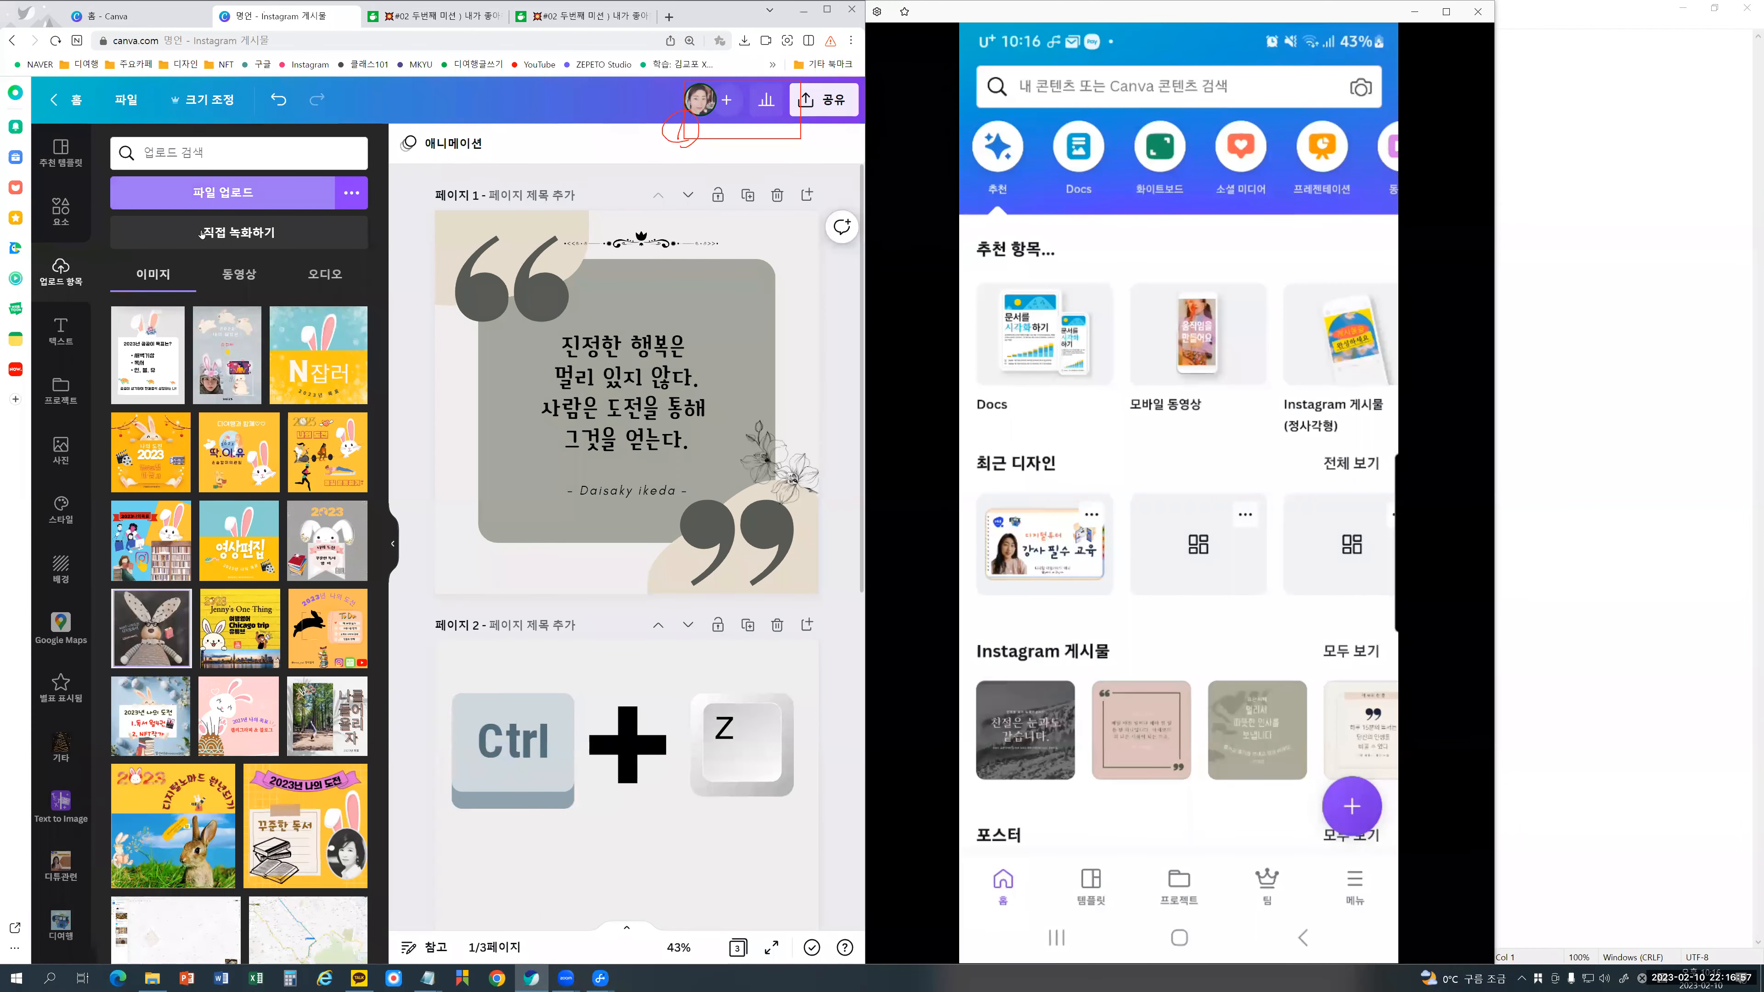
{"action": "left_click", "coordinate": [223, 281]}
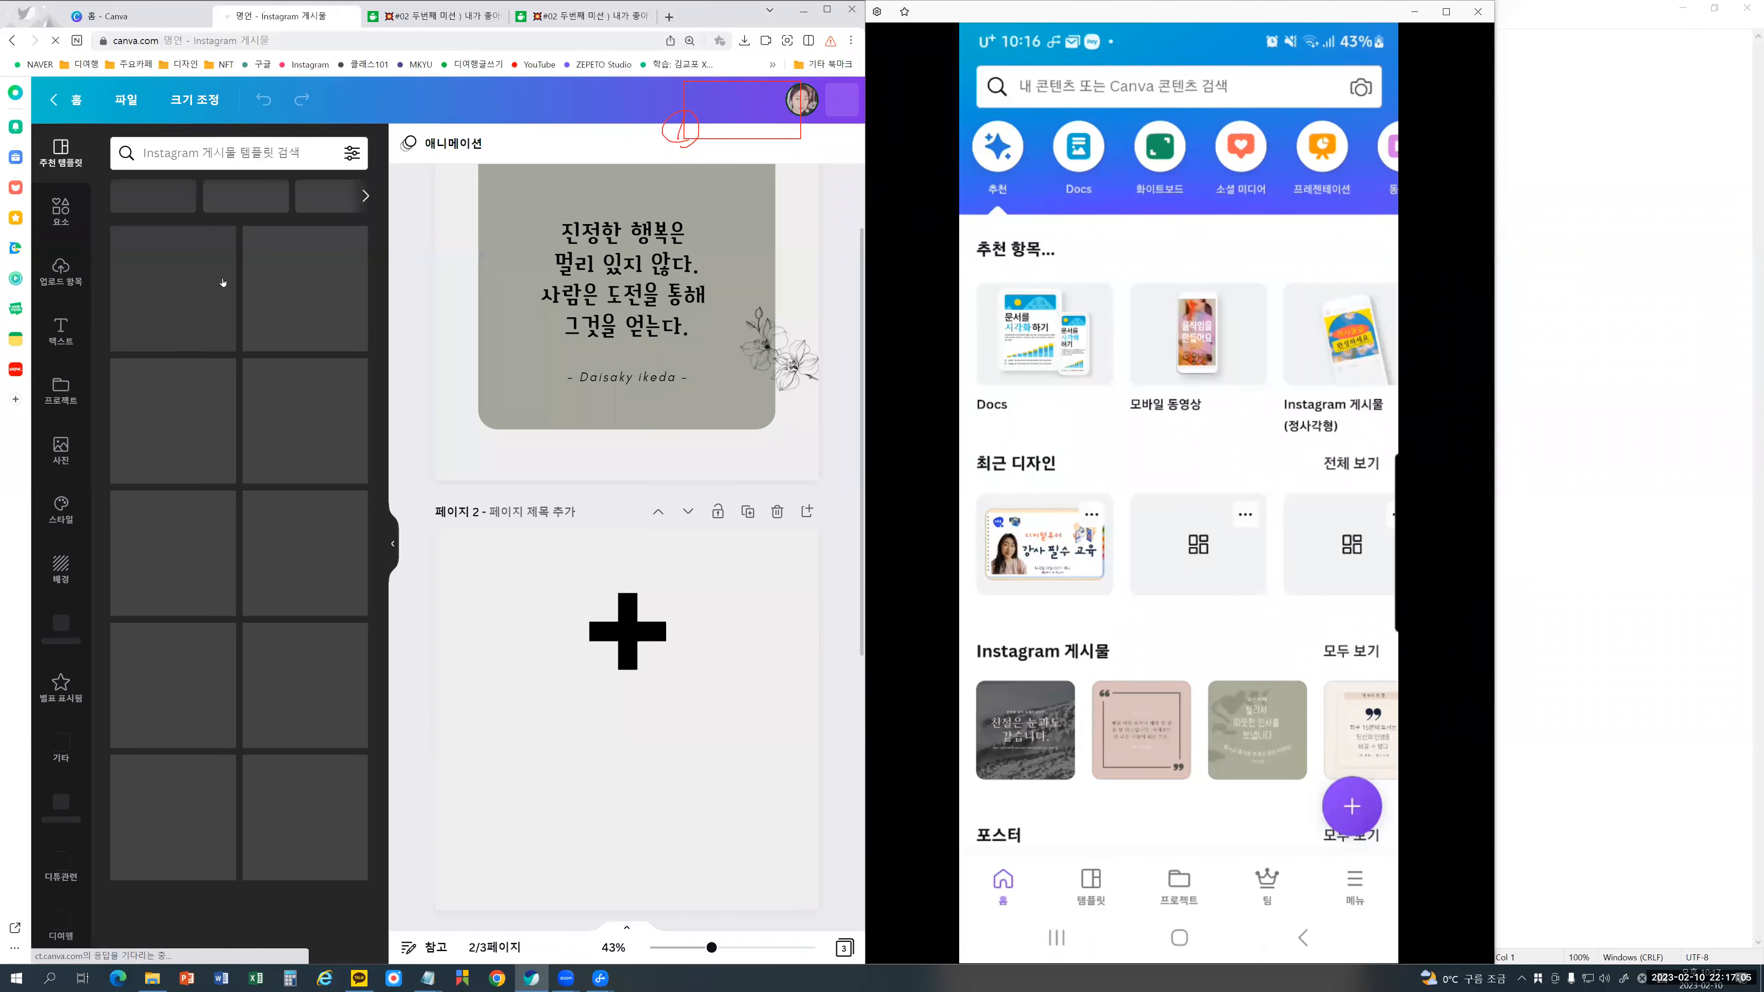
{"action": "left_click", "coordinate": [61, 270]}
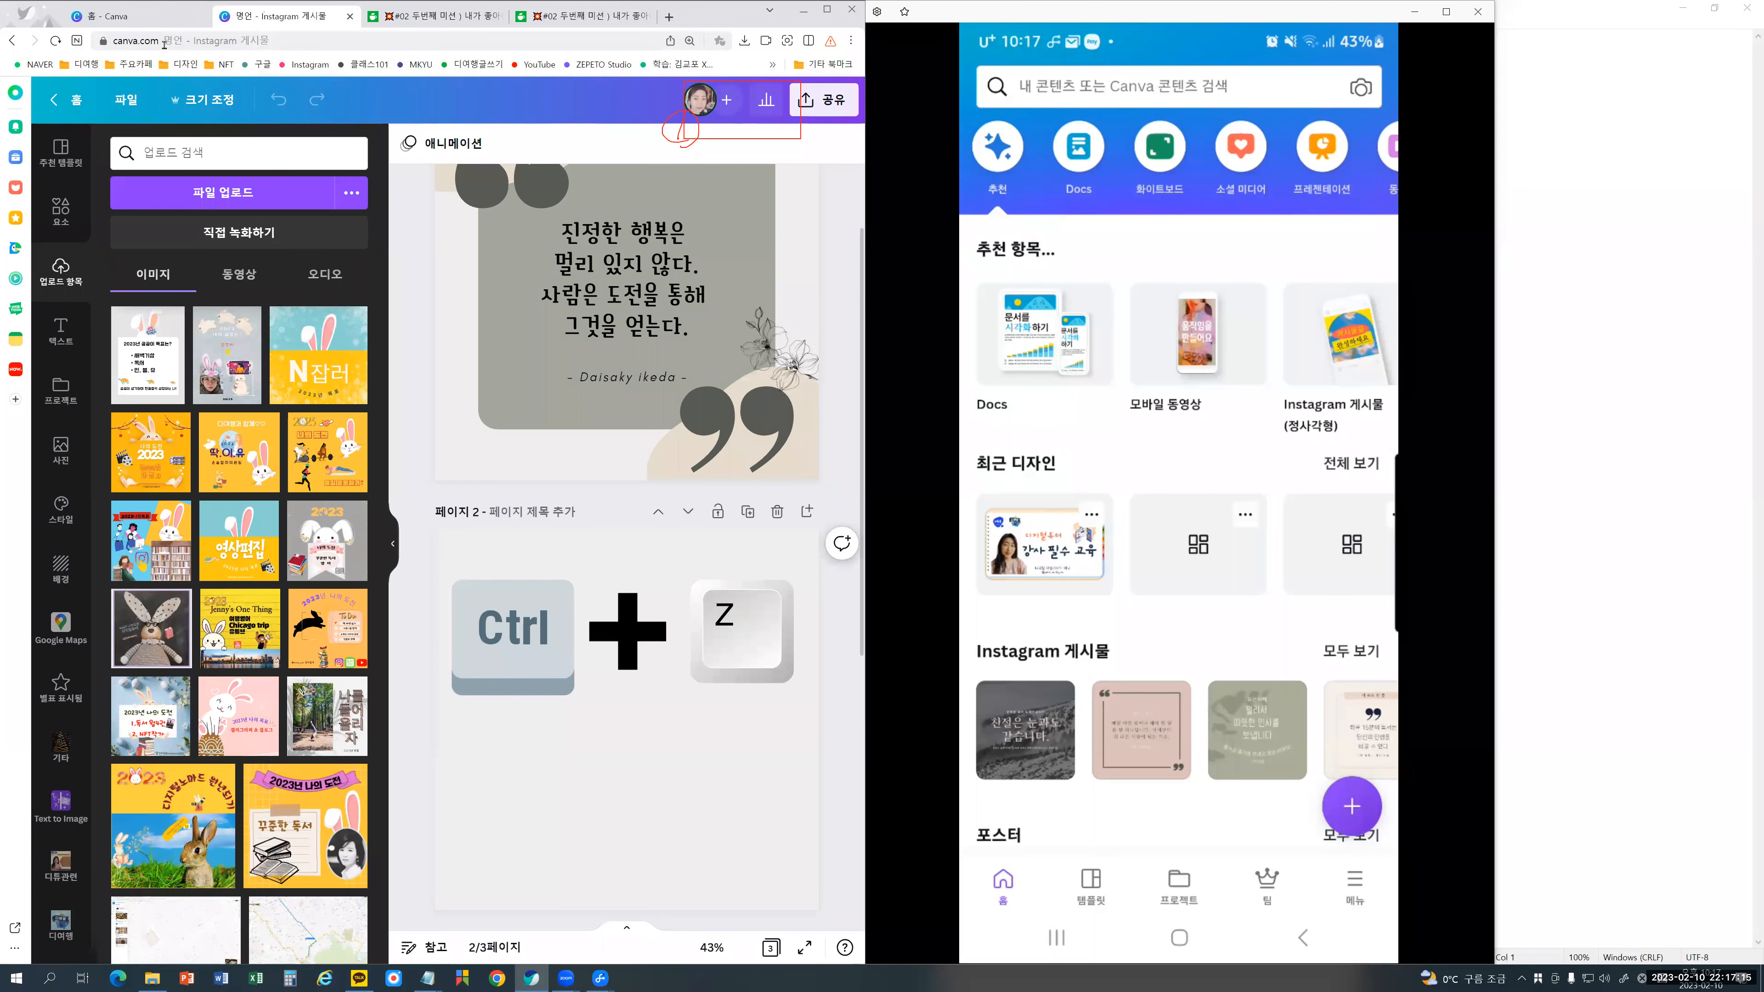
Step: Open the 강사 필수 교육 presentation from the desktop projects, show its uploaded images and reload the page
{"action": "left_click", "coordinate": [138, 16]}
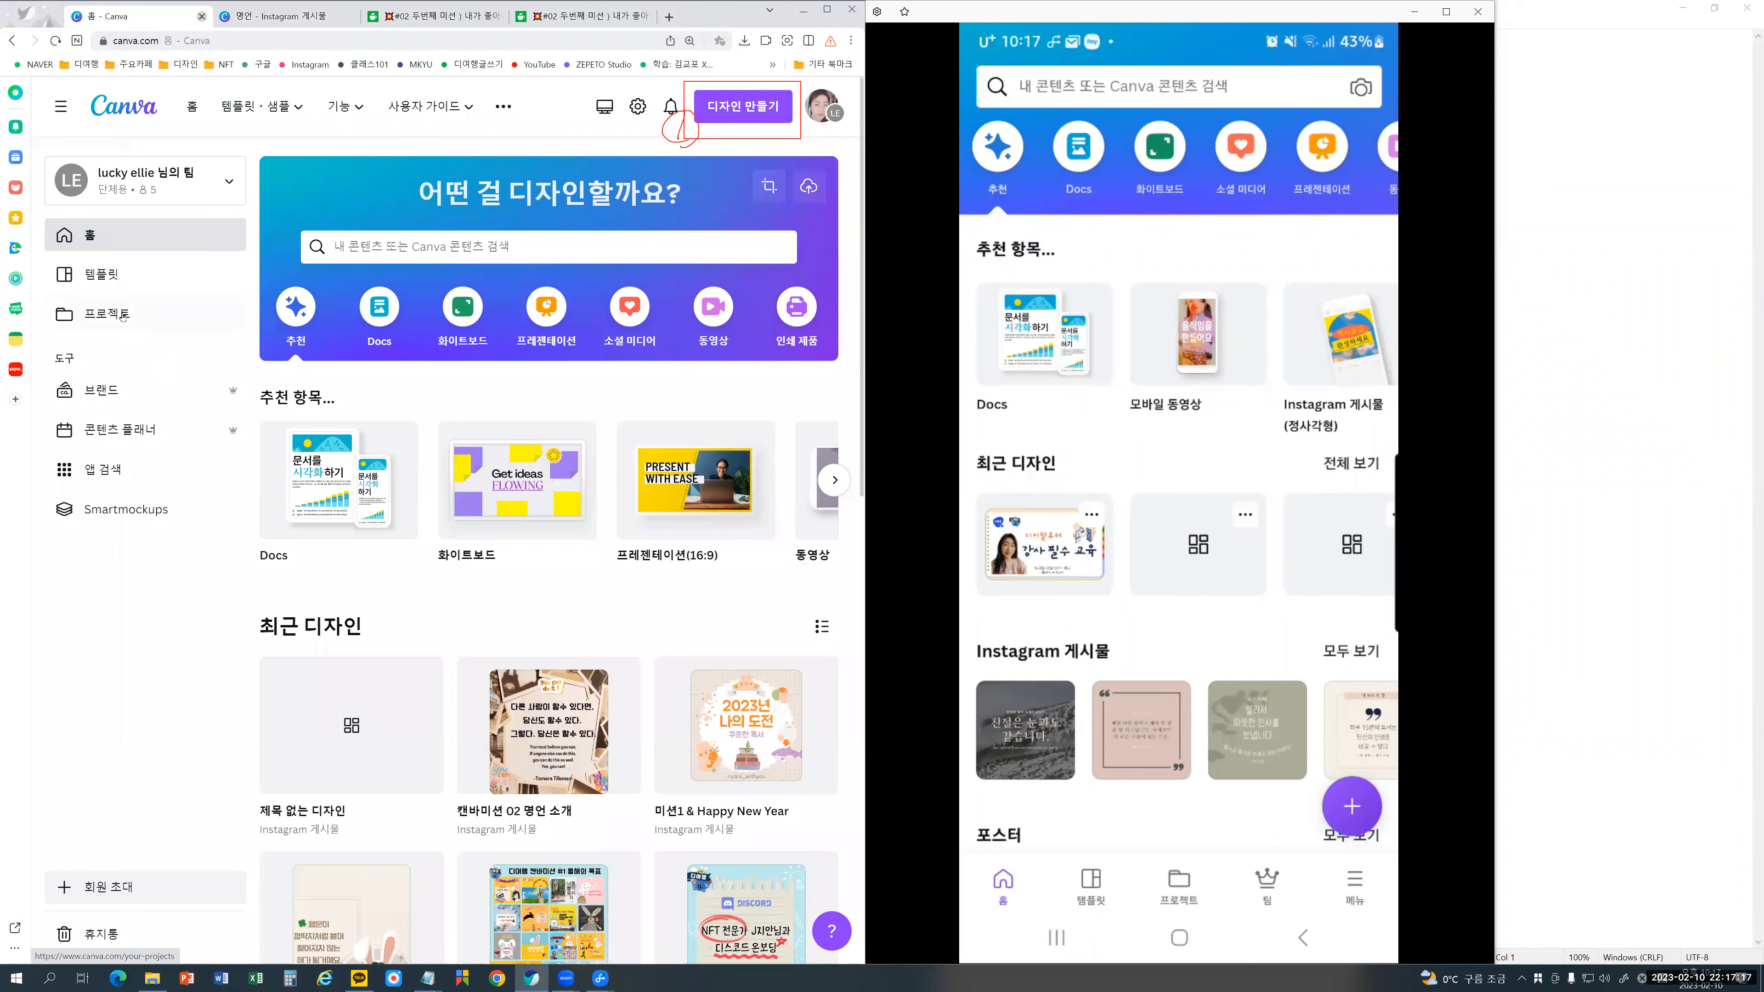
{"action": "left_click", "coordinate": [122, 316]}
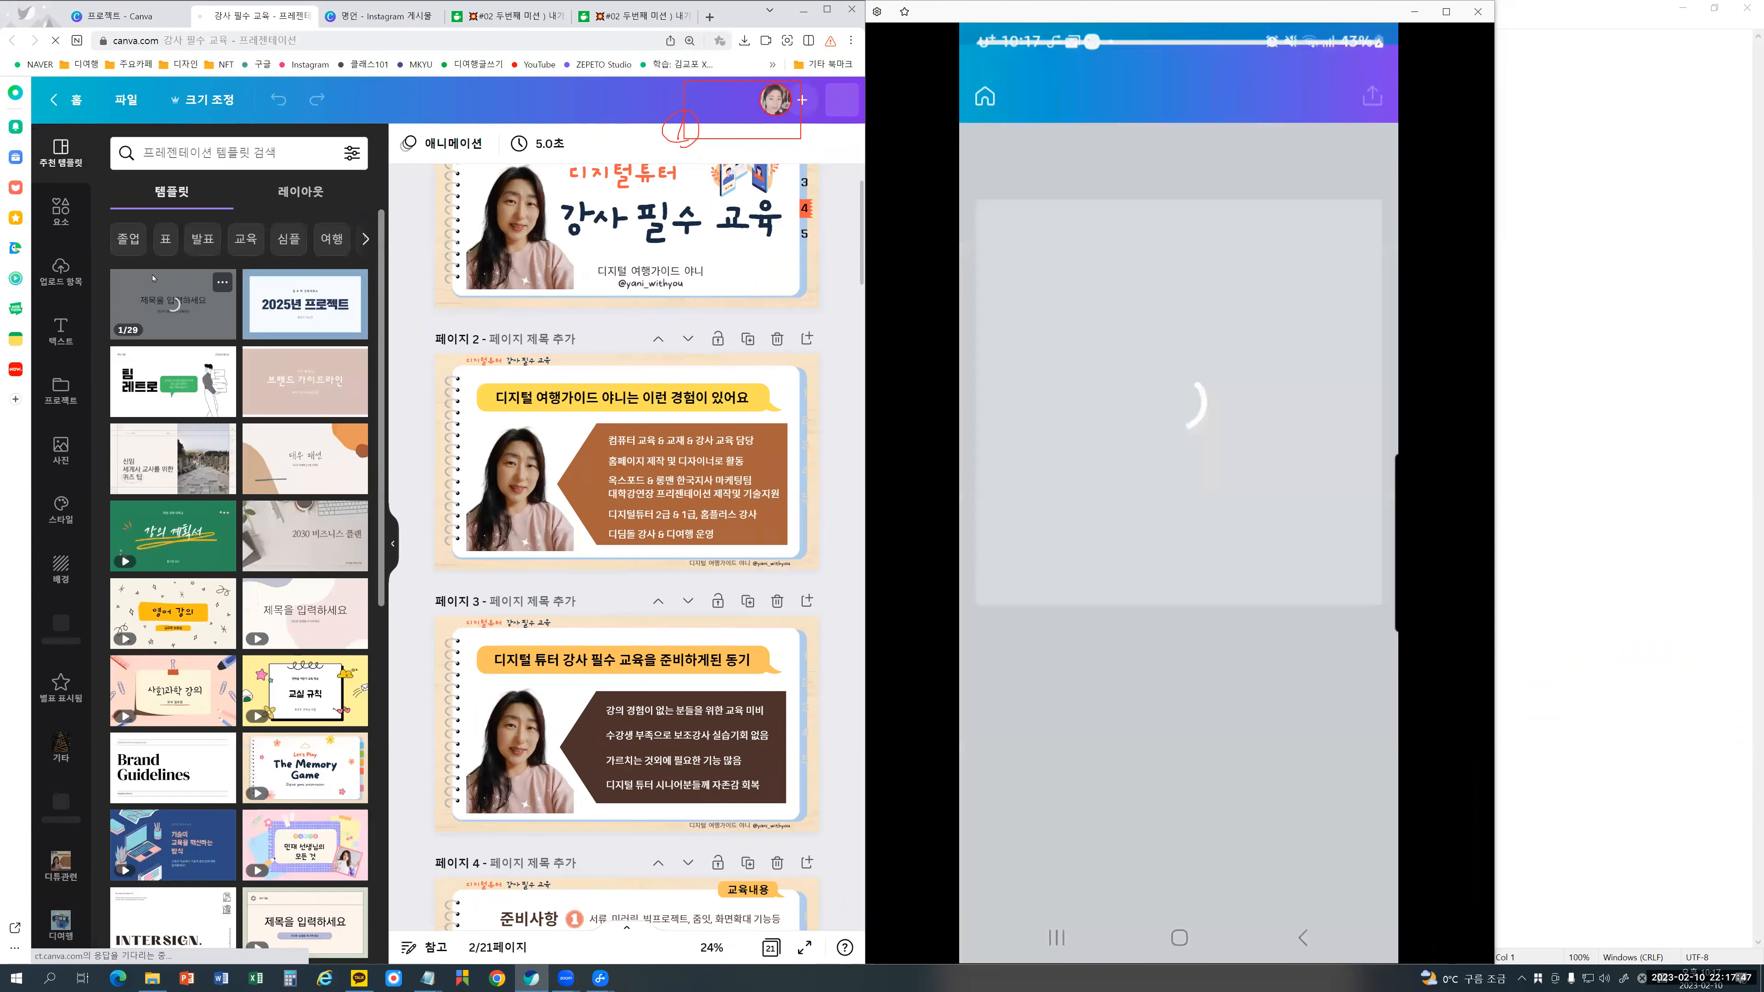
{"action": "left_click", "coordinate": [76, 278]}
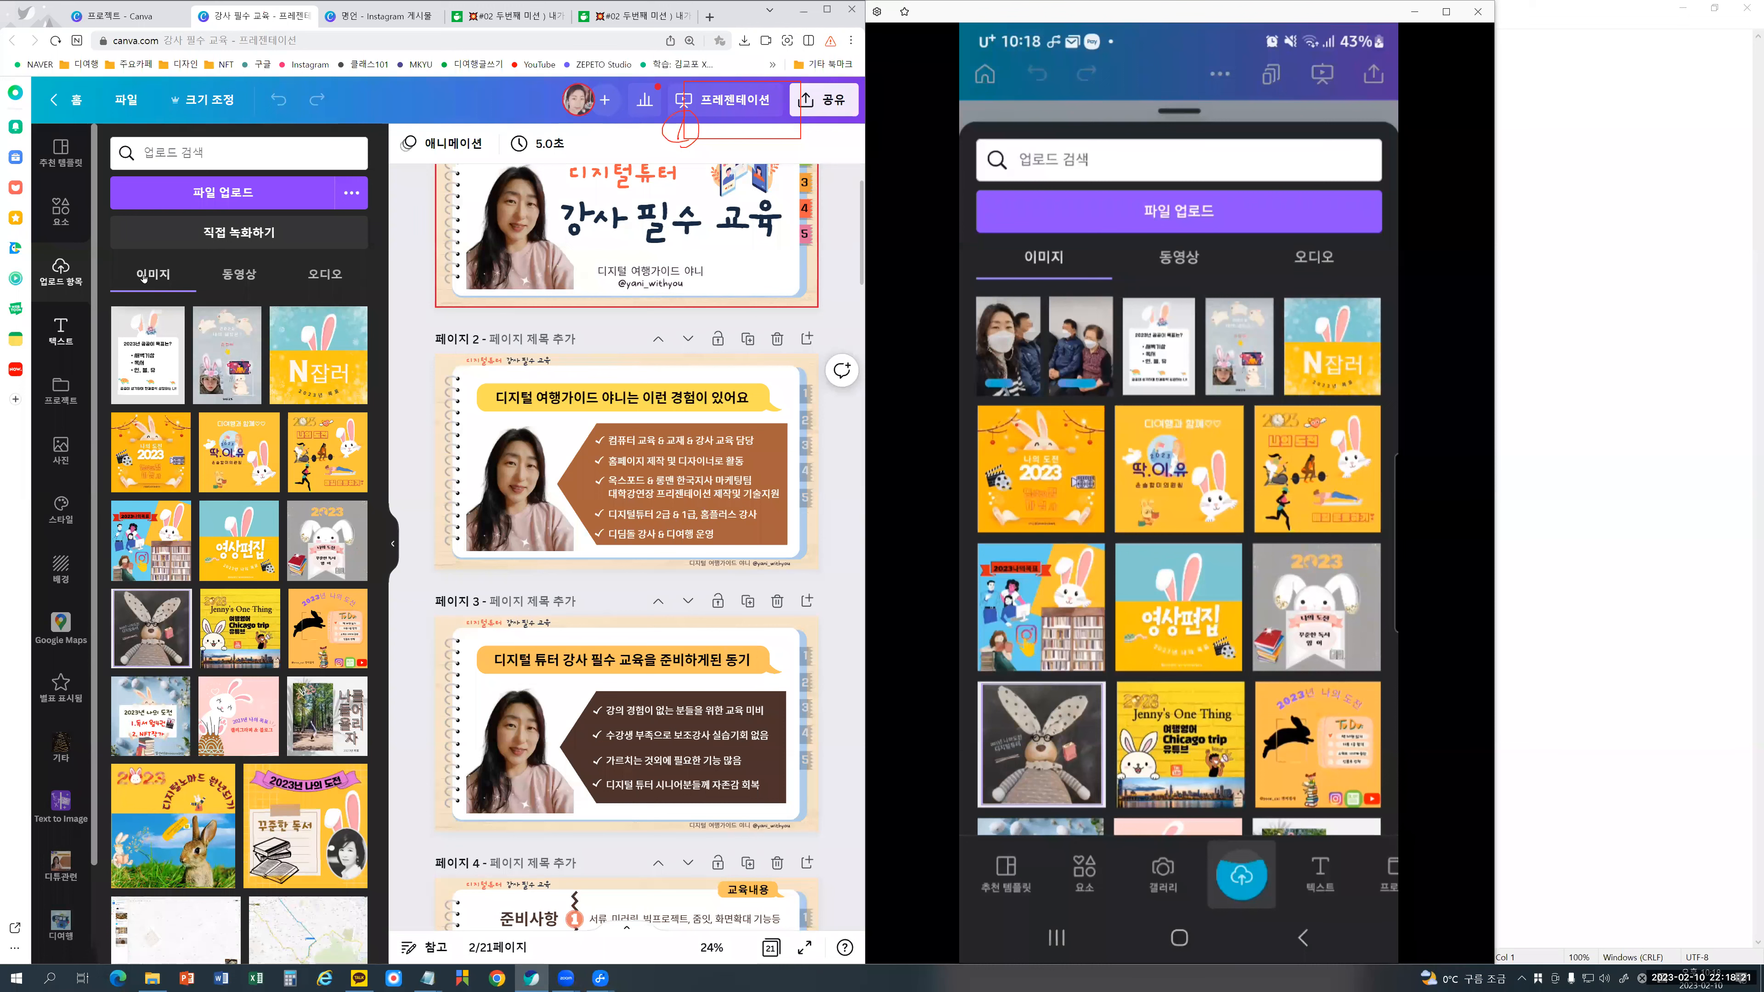
{"action": "key", "text": "F5"}
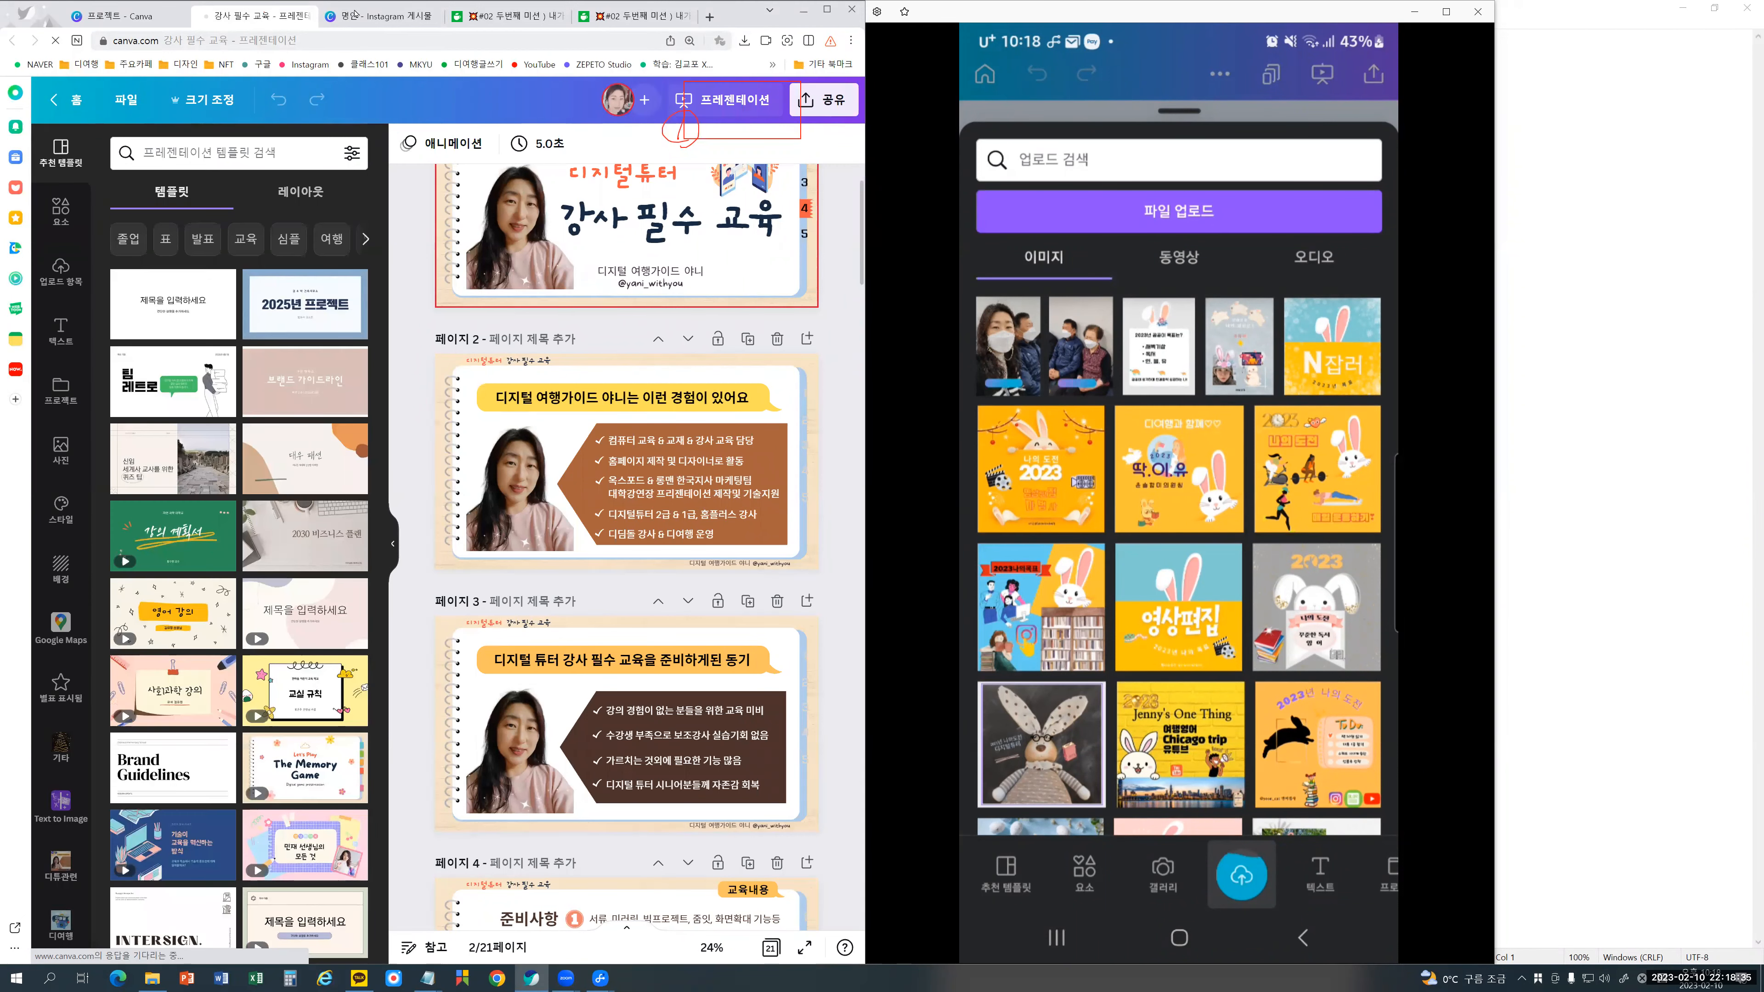
Step: Return to the desktop 명언 design, view its uploaded videos and images, and reload the page
{"action": "left_click", "coordinate": [324, 28]}
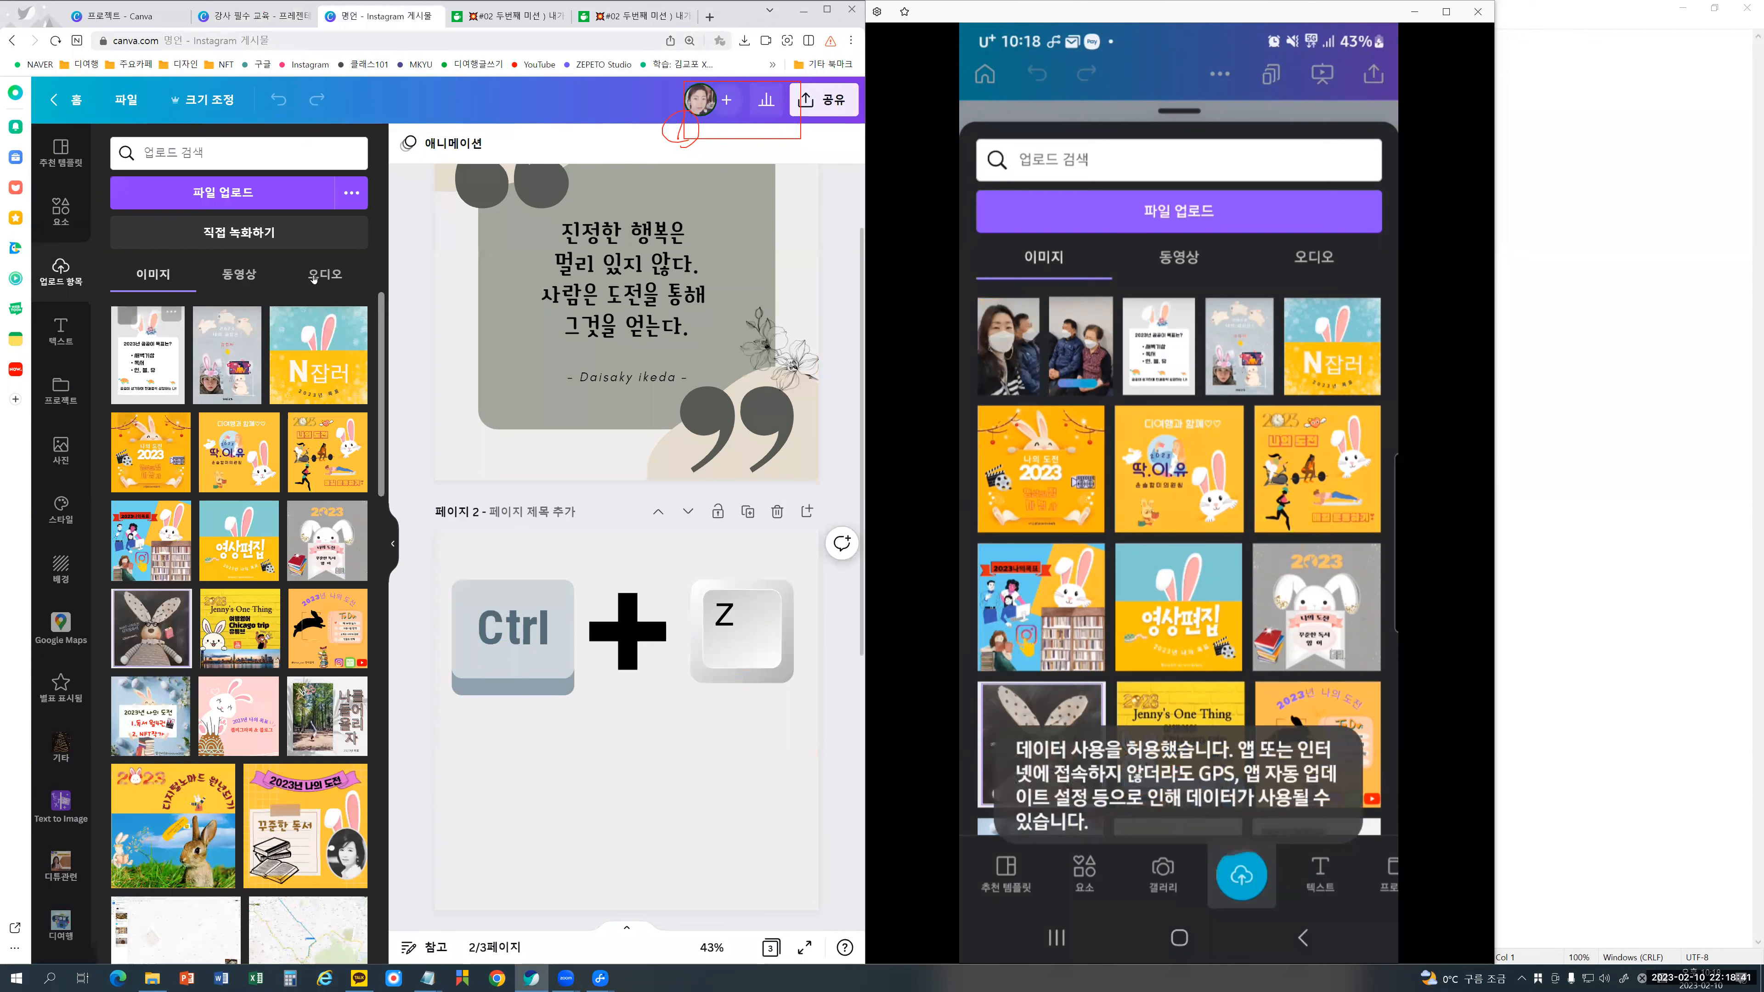
{"action": "left_click", "coordinate": [239, 273]}
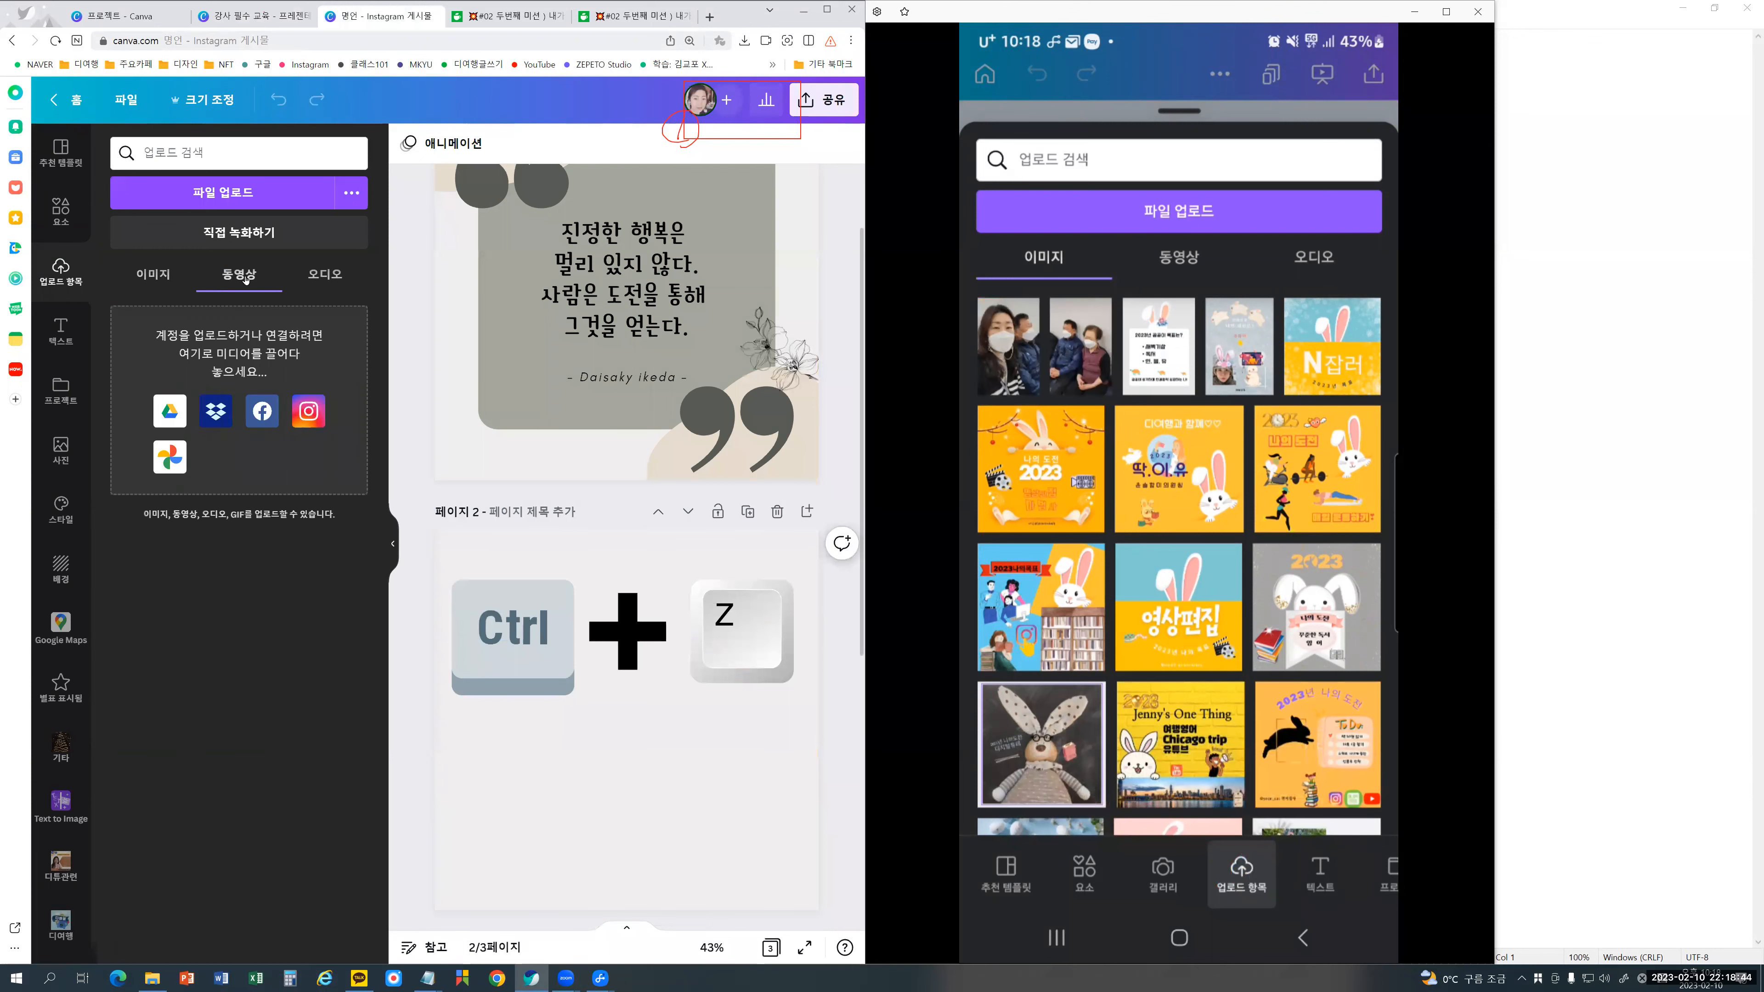
{"action": "left_click", "coordinate": [162, 276]}
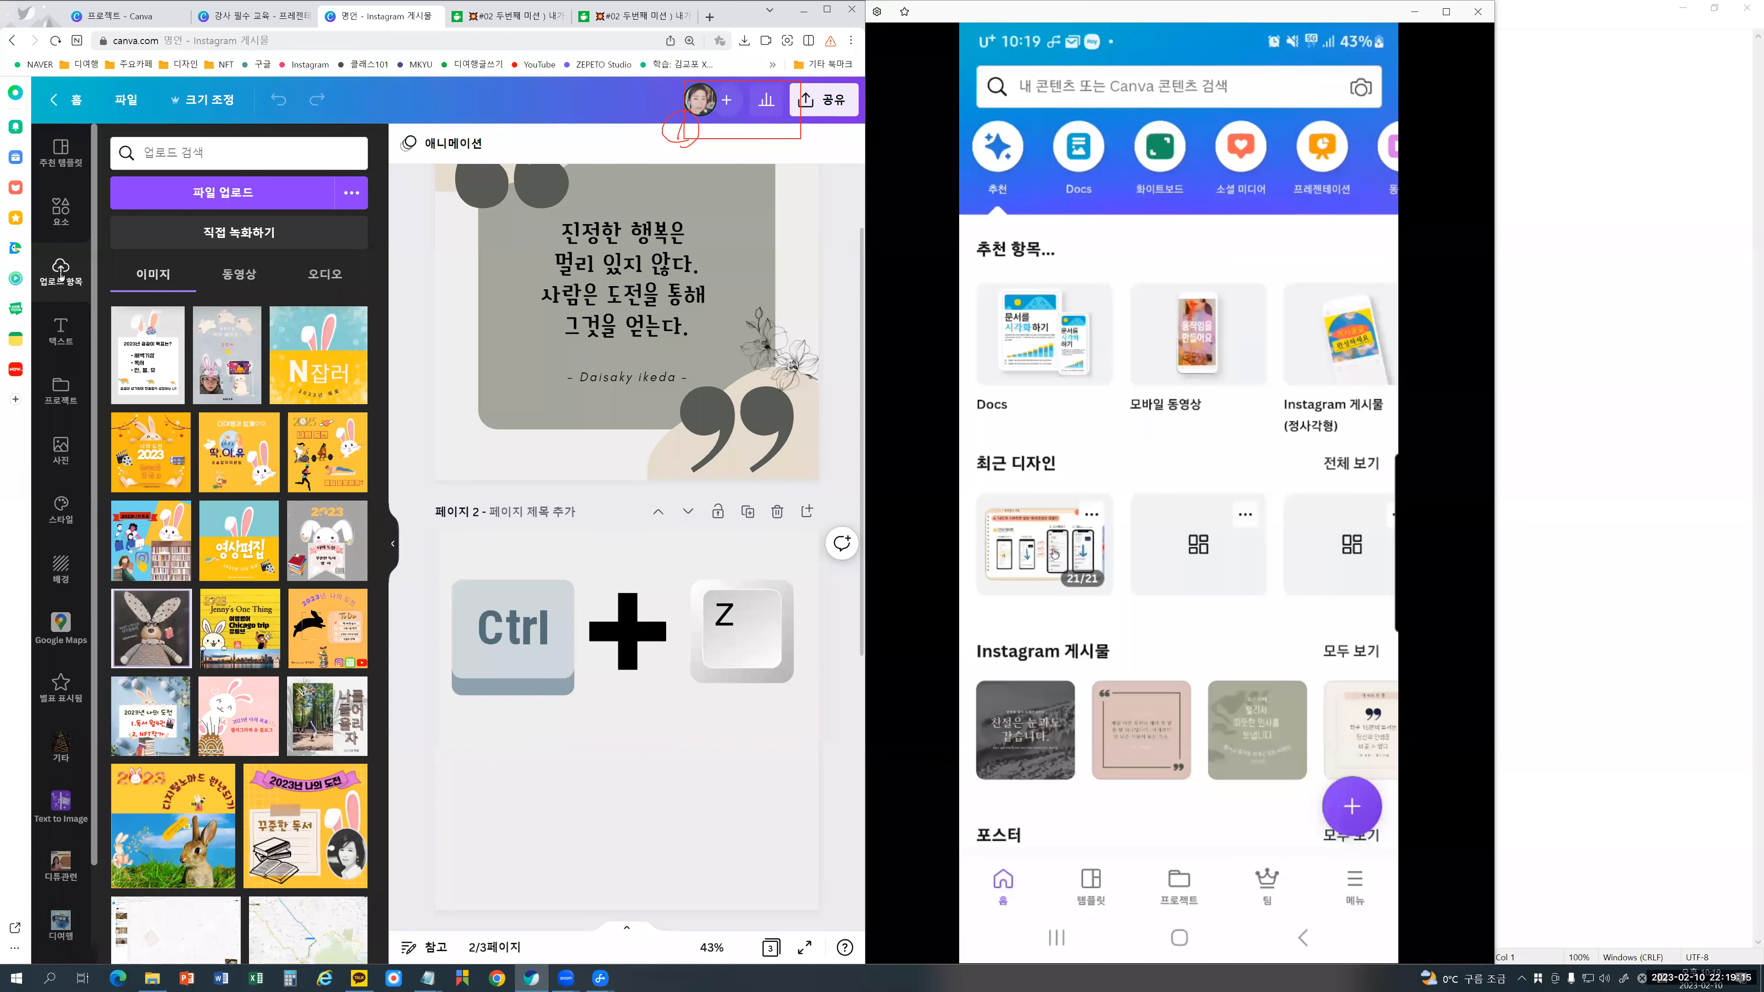
{"action": "key", "text": "F5"}
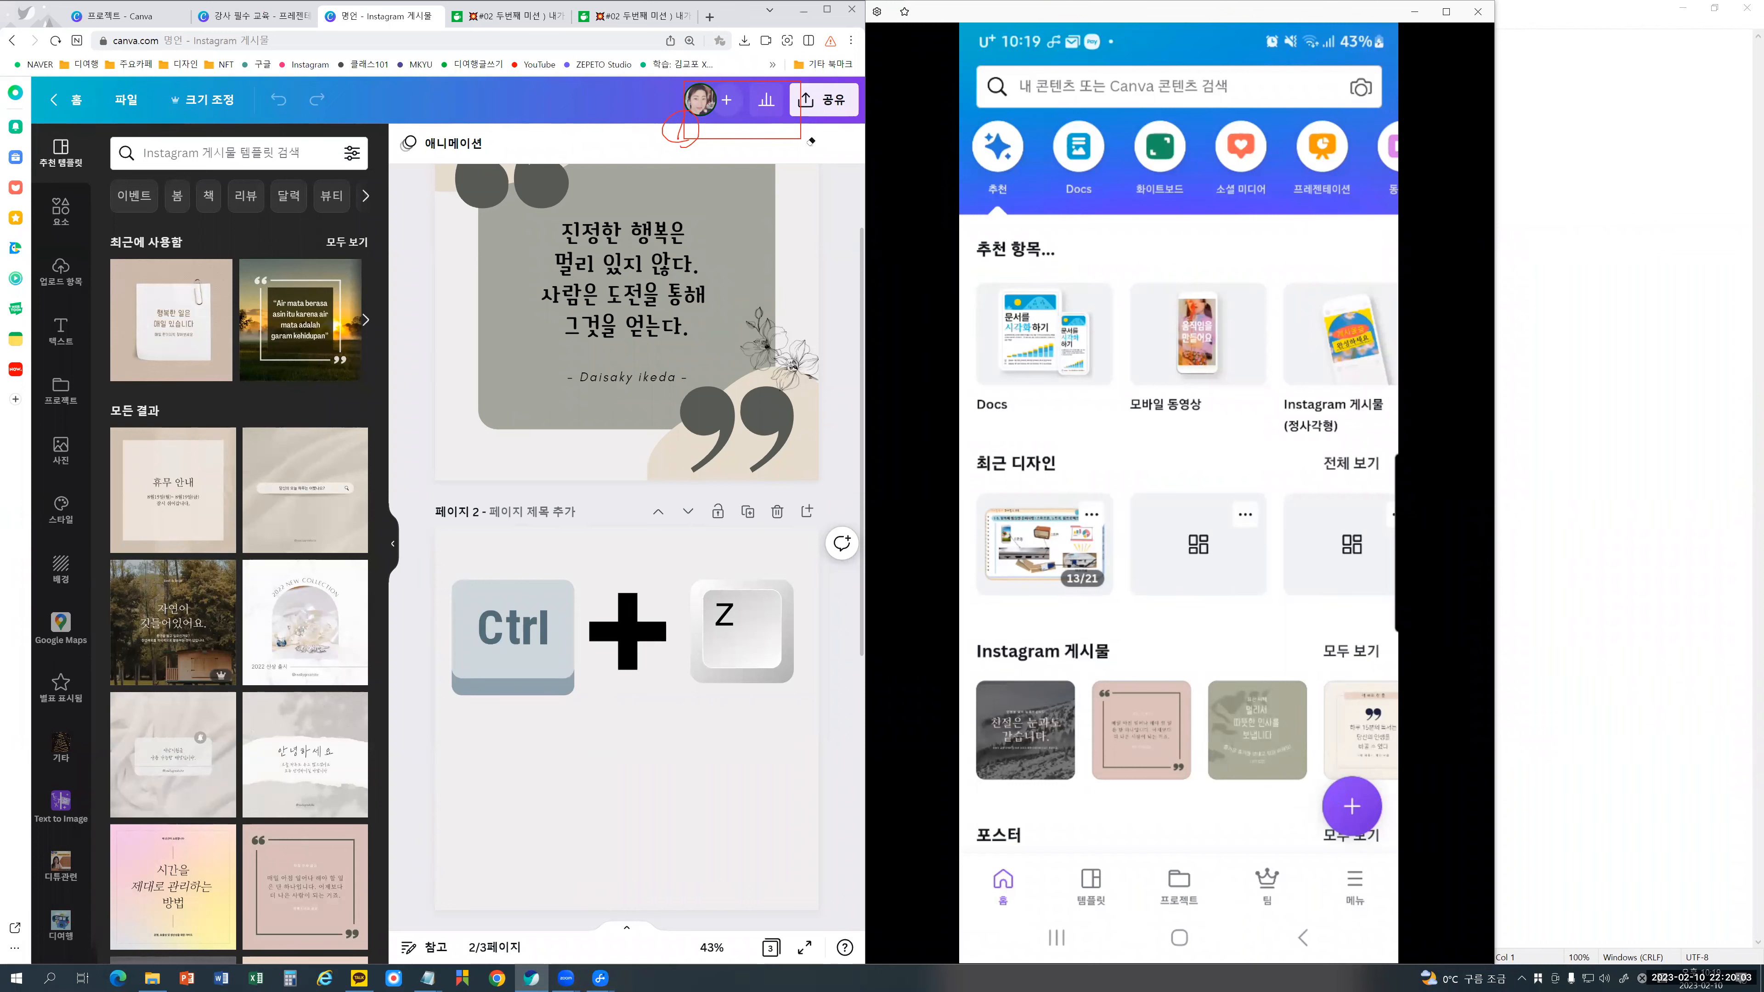
Step: Clear the old red annotations and mark the desktop design's 공유 option in red
{"action": "key", "text": "Escape"}
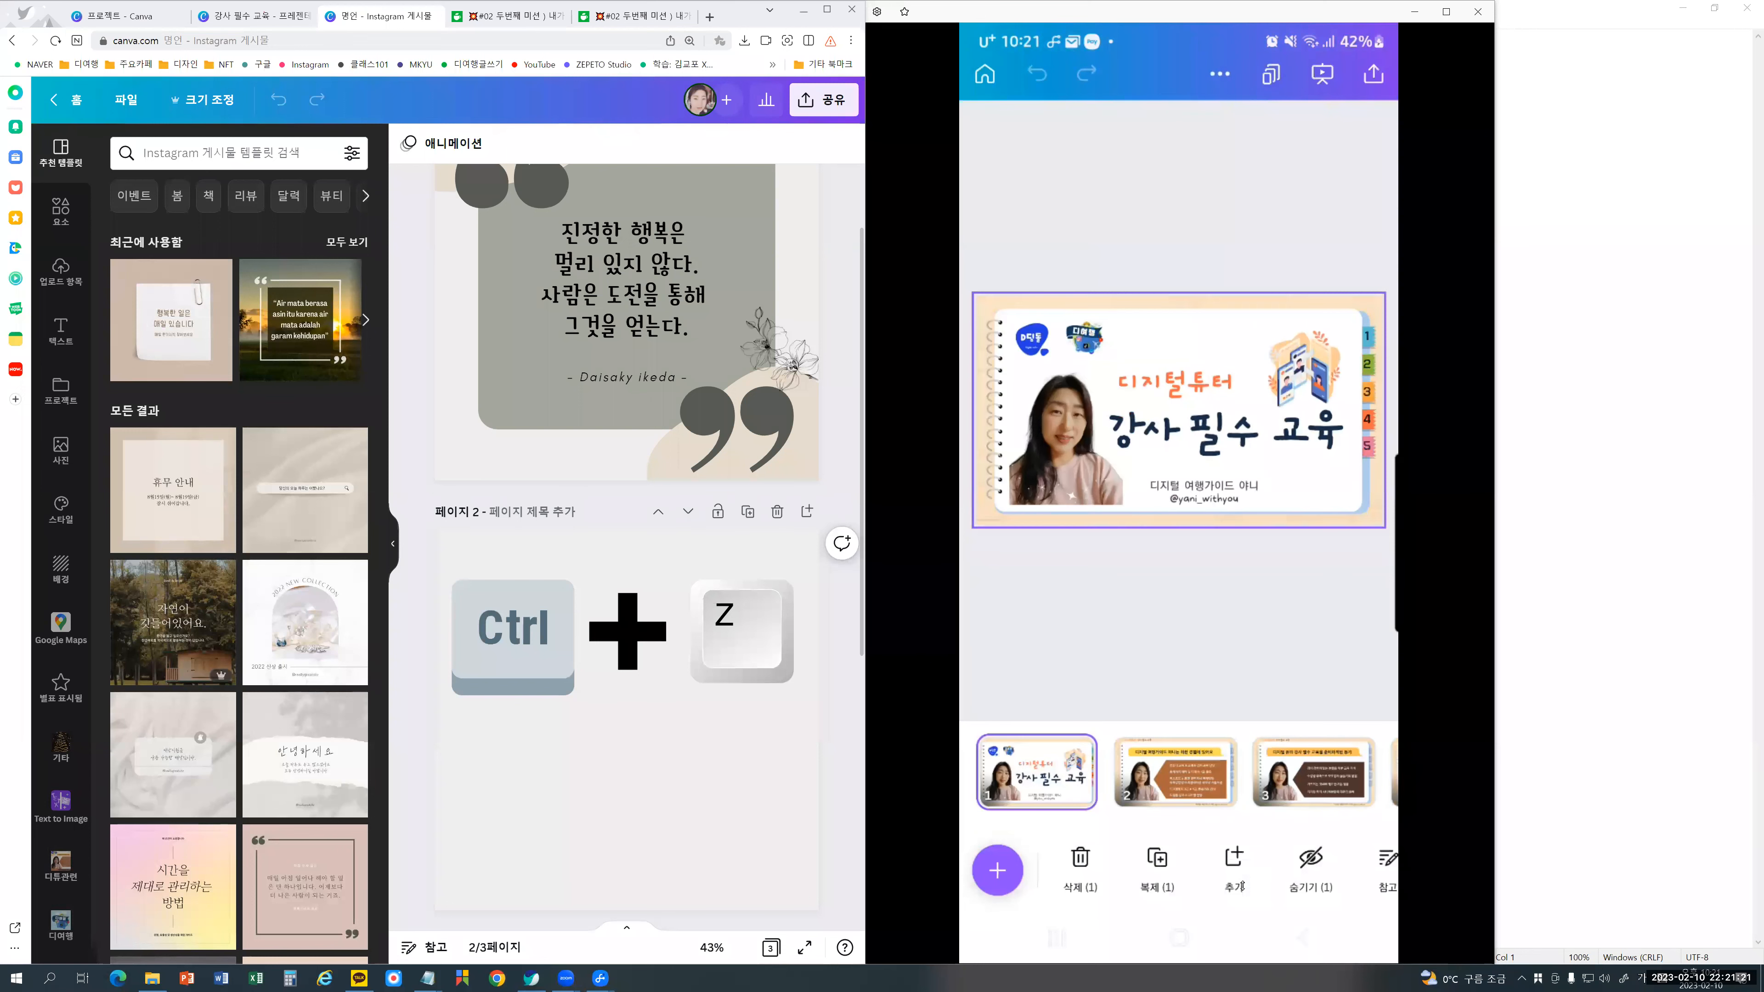
{"action": "left_click", "coordinate": [1235, 886]}
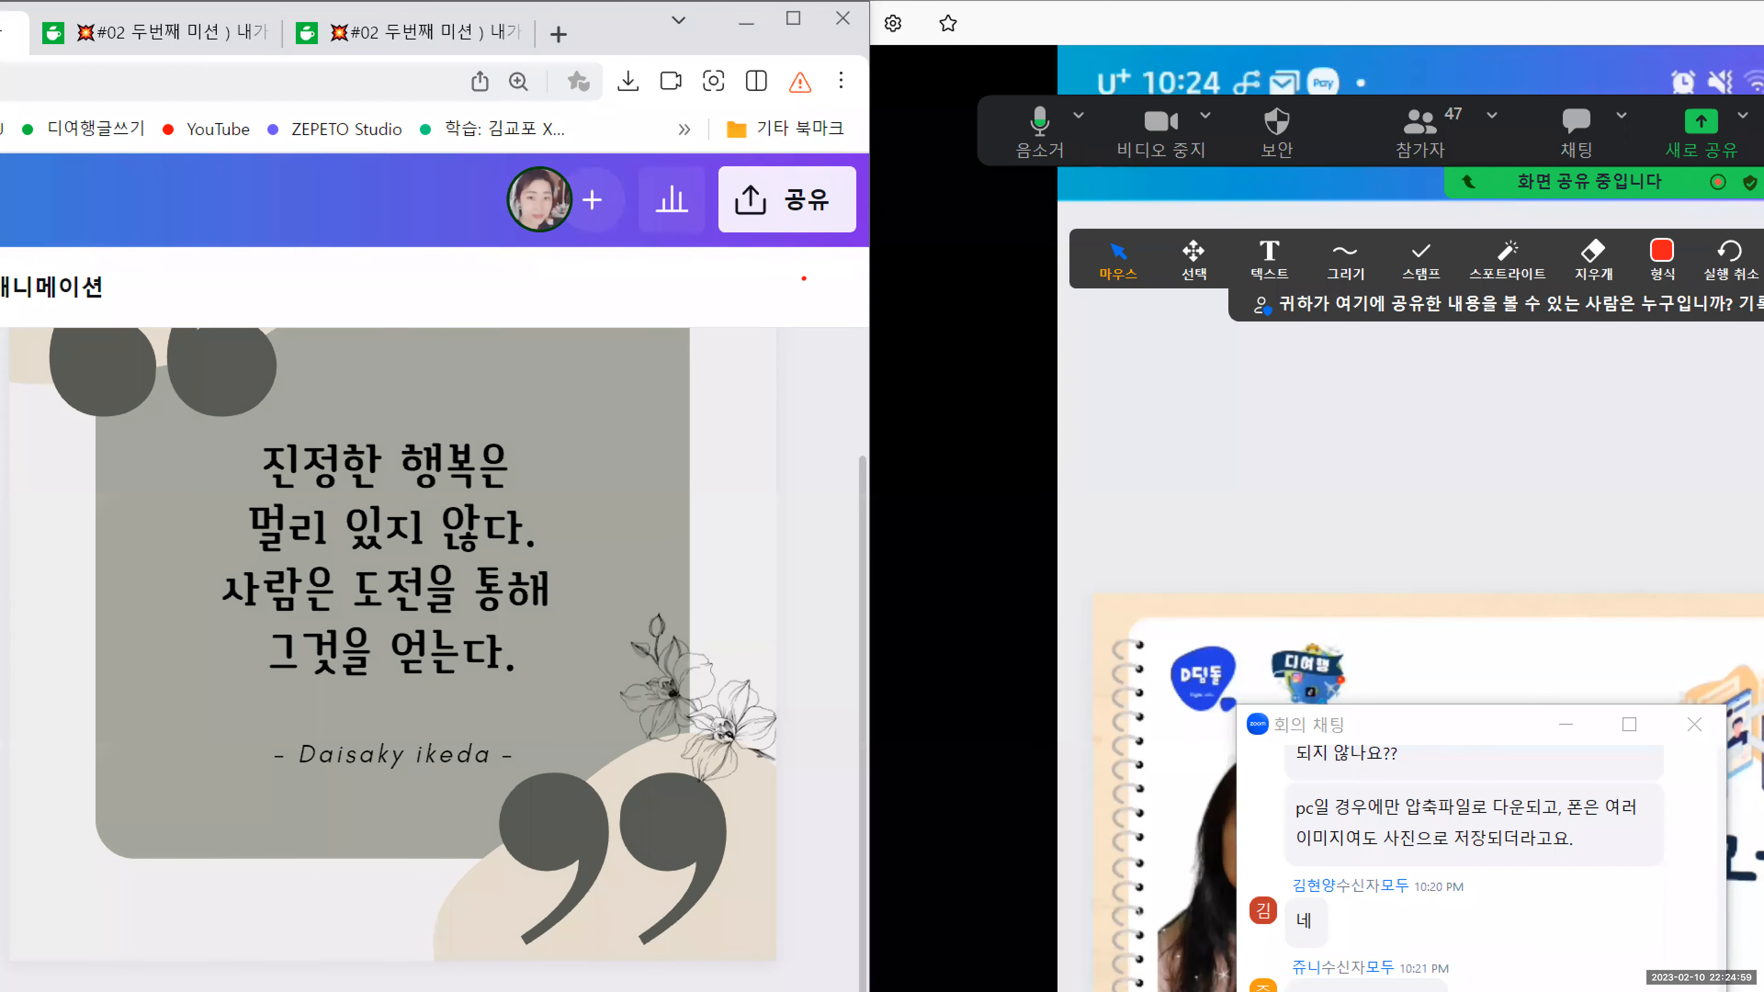
{"action": "mouse_move", "coordinate": [803, 279]}
{"action": "left_mouse_down"}
{"action": "mouse_move", "coordinate": [734, 253]}
{"action": "mouse_move", "coordinate": [745, 165]}
{"action": "mouse_move", "coordinate": [801, 149]}
{"action": "mouse_move", "coordinate": [847, 189]}
{"action": "mouse_move", "coordinate": [776, 272]}
{"action": "left_mouse_up"}
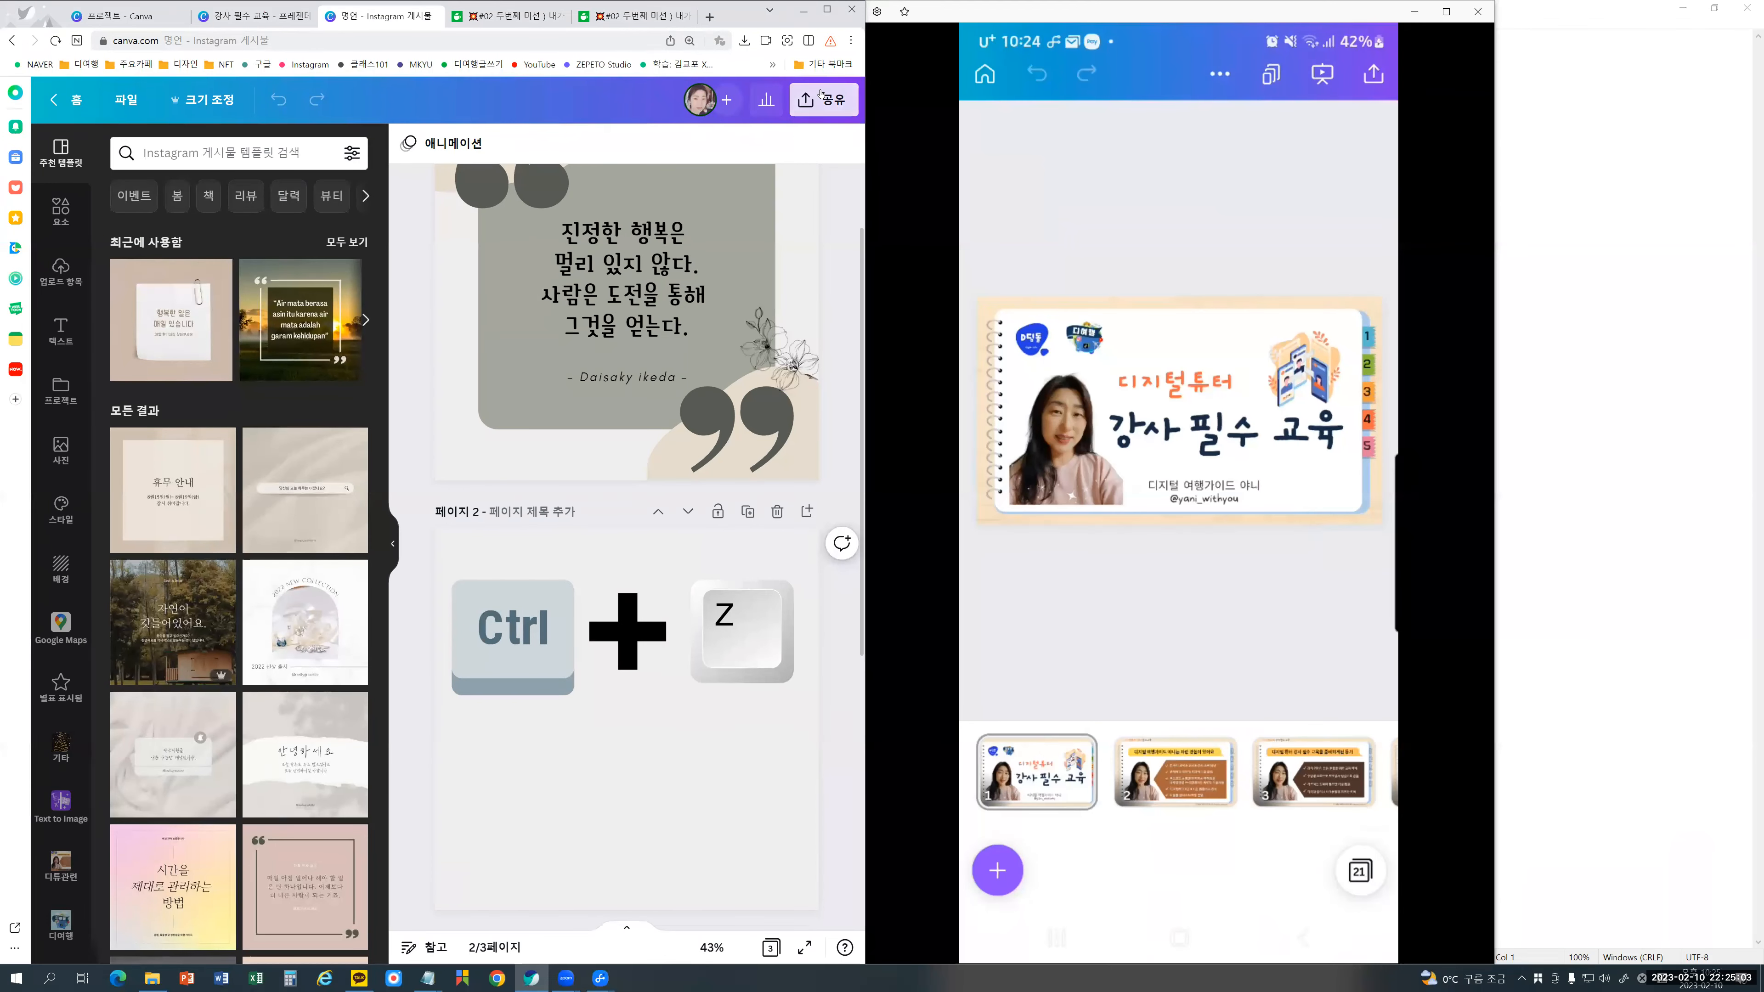
Step: Limit the 명언 design's PNG download to 1페이지 and show the 다운로드 folder in File Explorer
{"action": "left_click", "coordinate": [821, 95]}
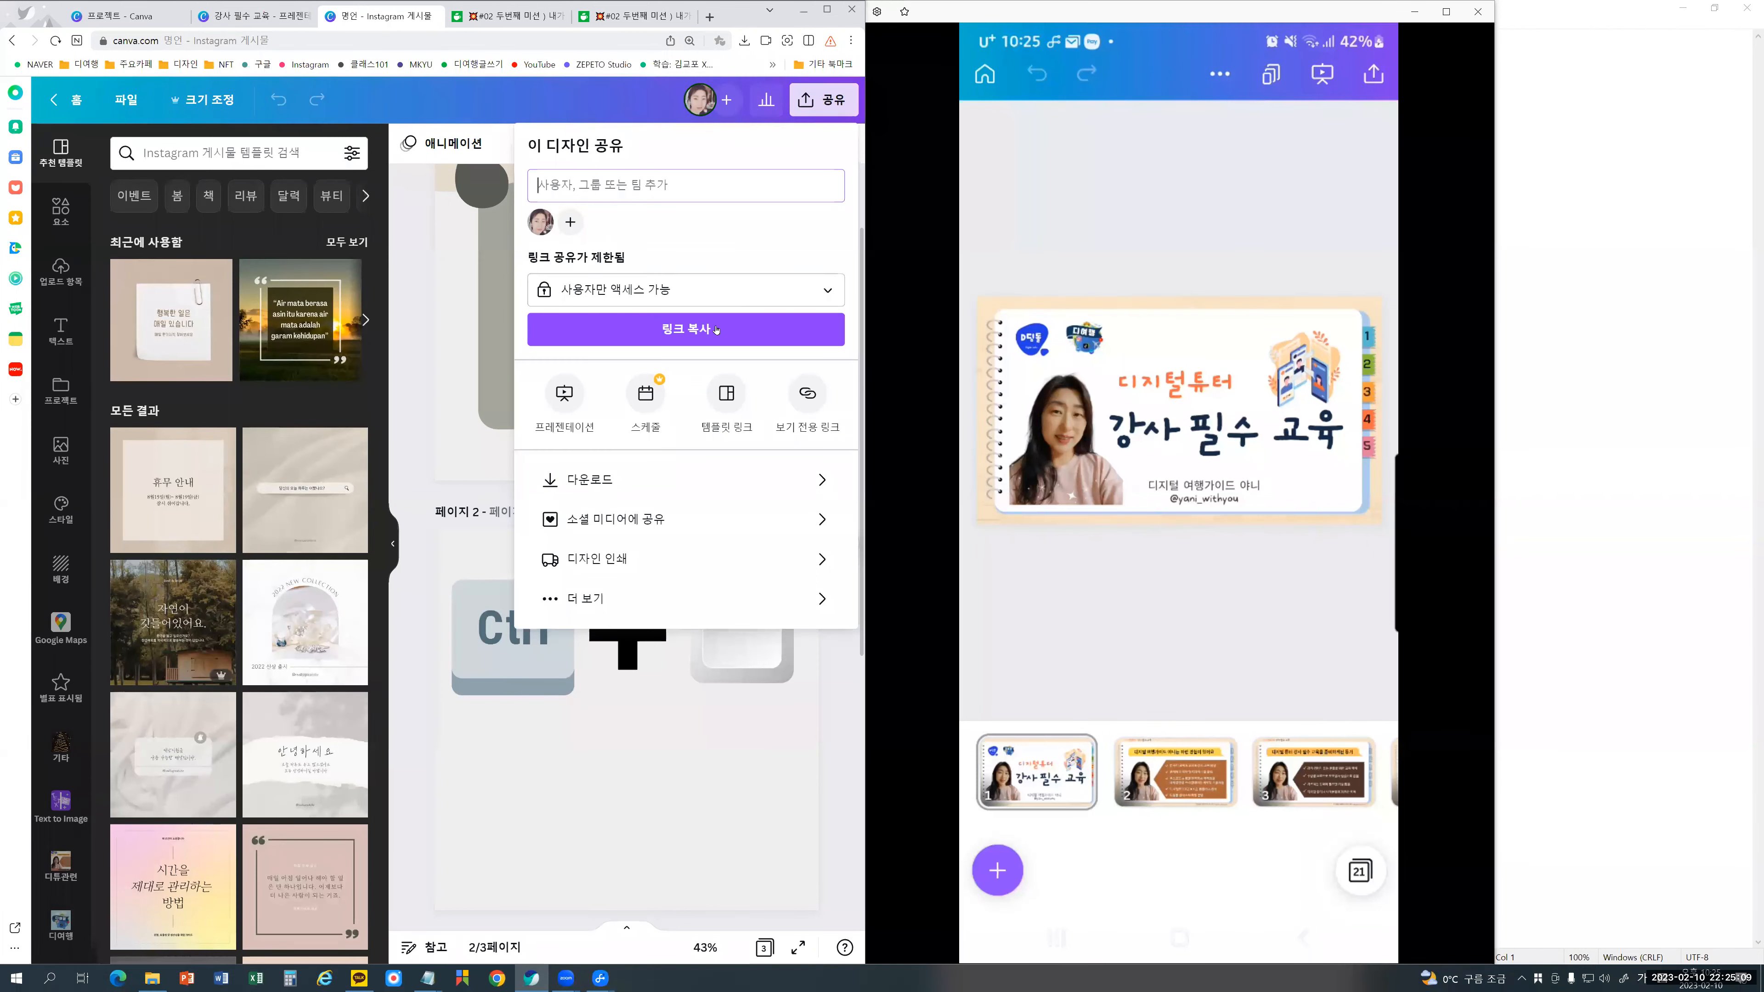
{"action": "left_click", "coordinate": [654, 481]}
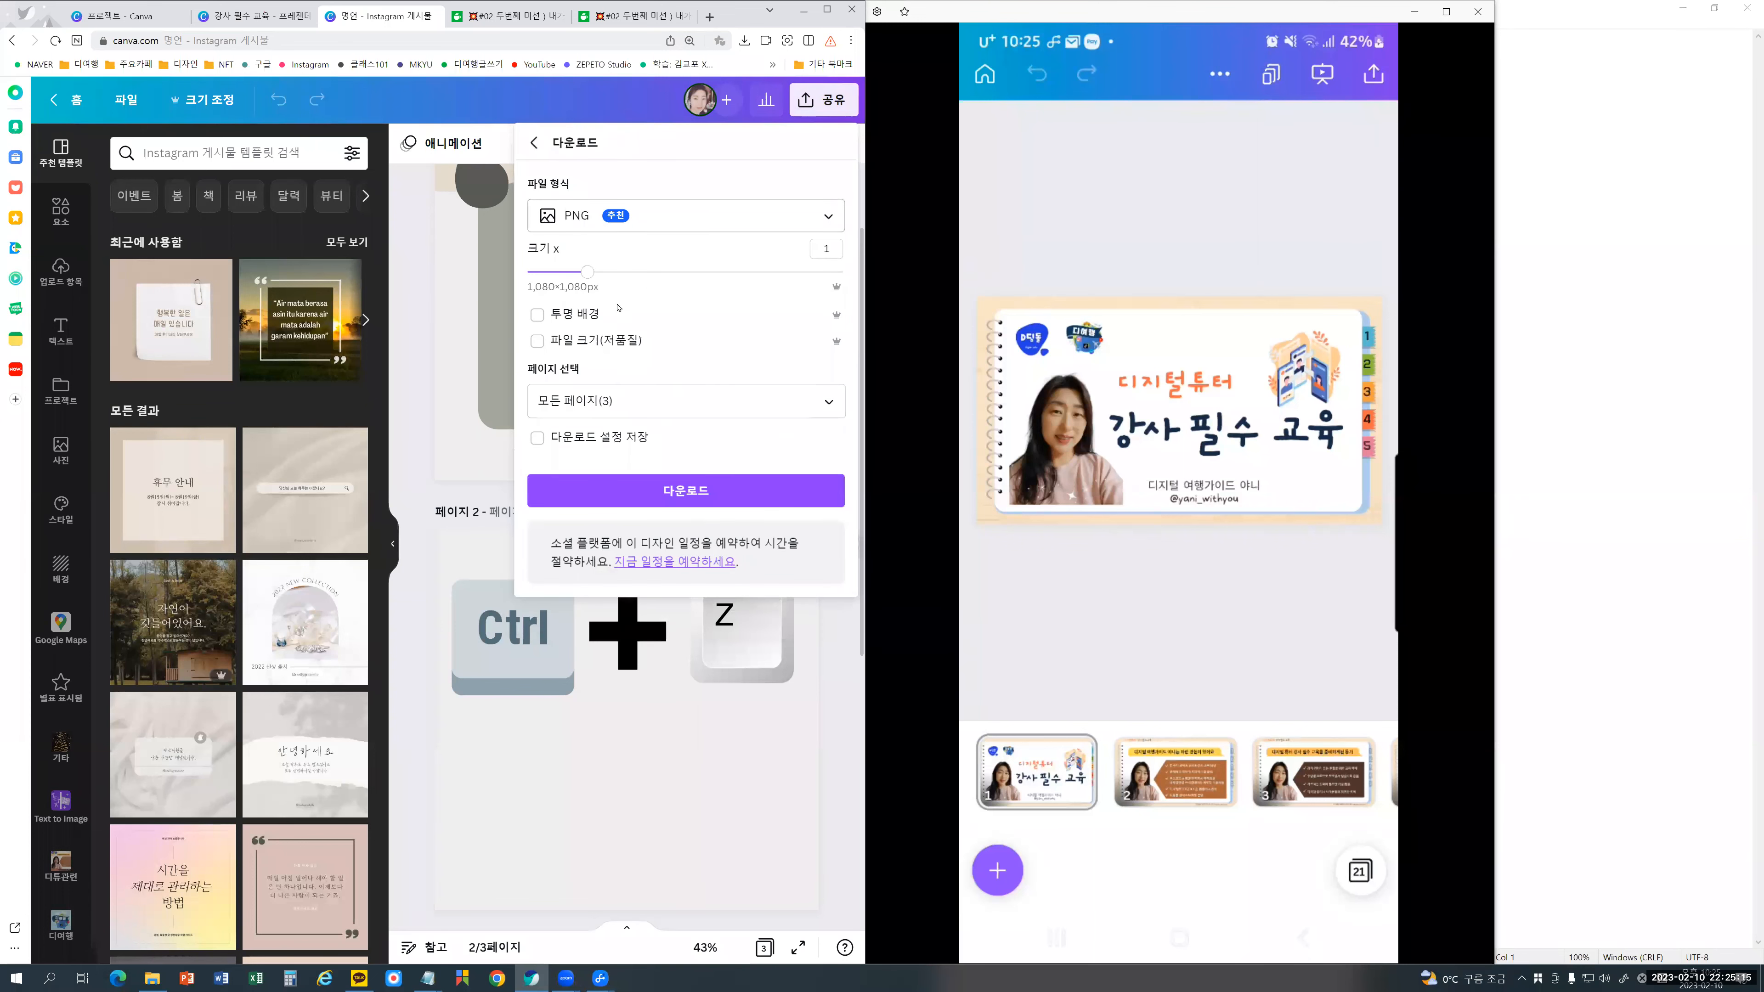
{"action": "left_click", "coordinate": [820, 402]}
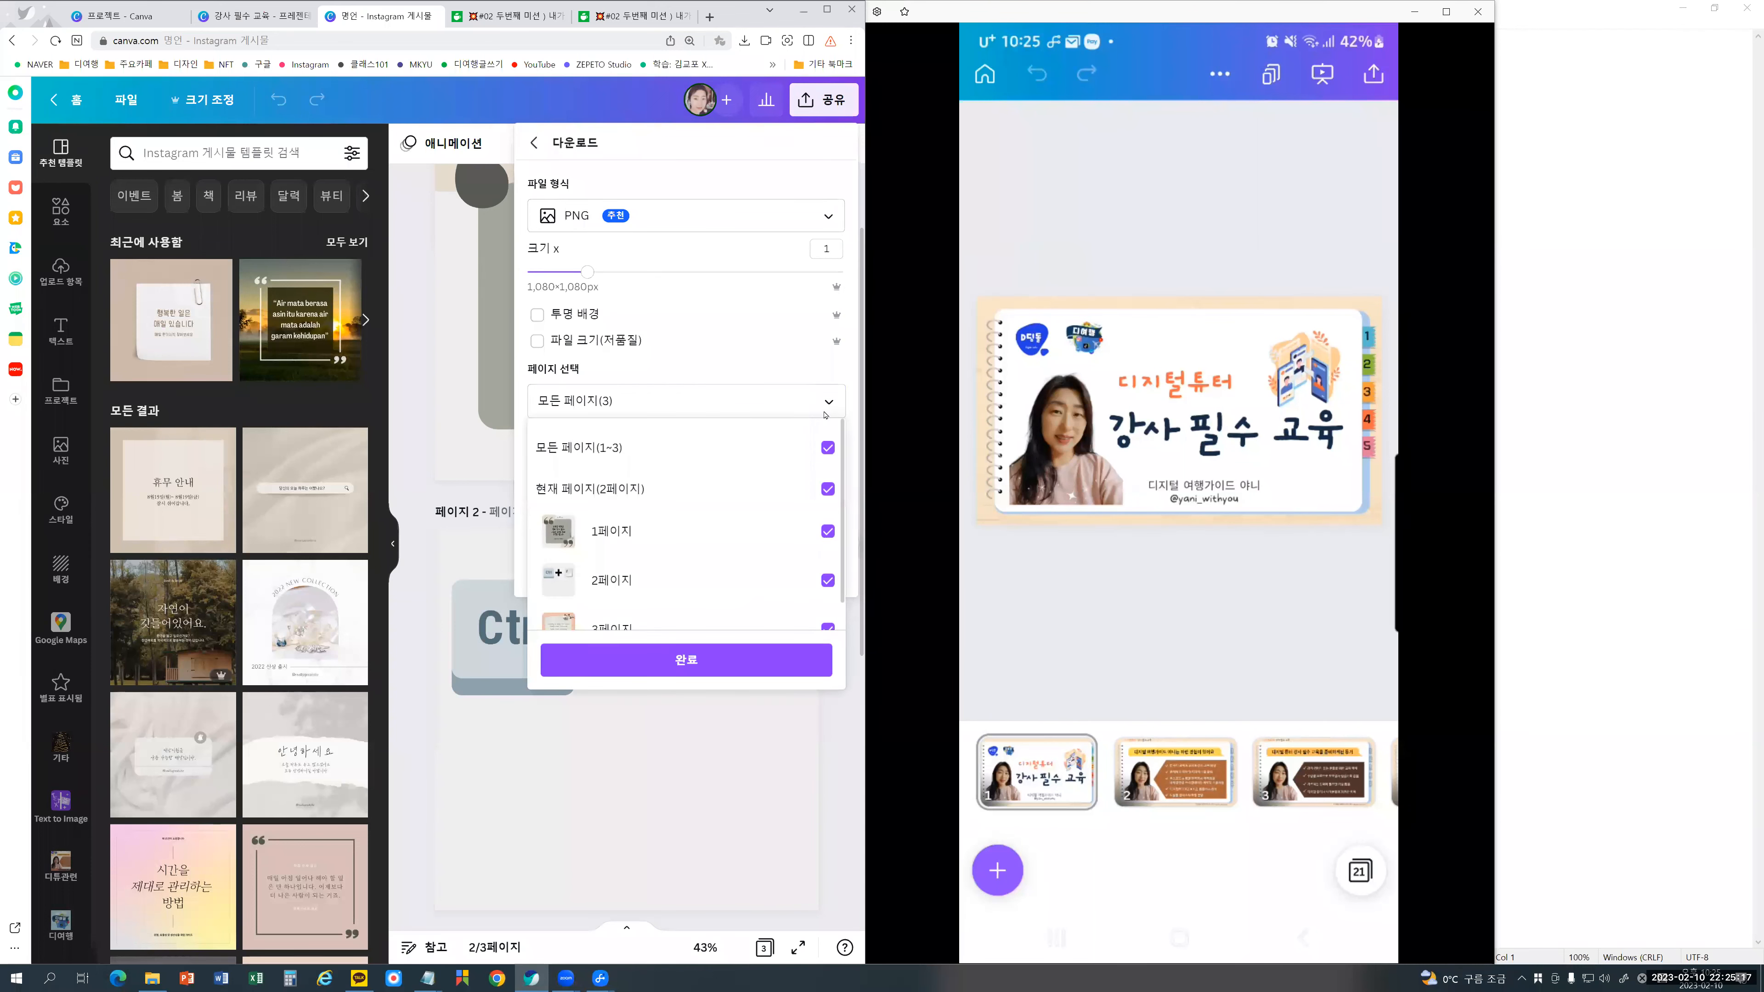
{"action": "left_click", "coordinate": [828, 488]}
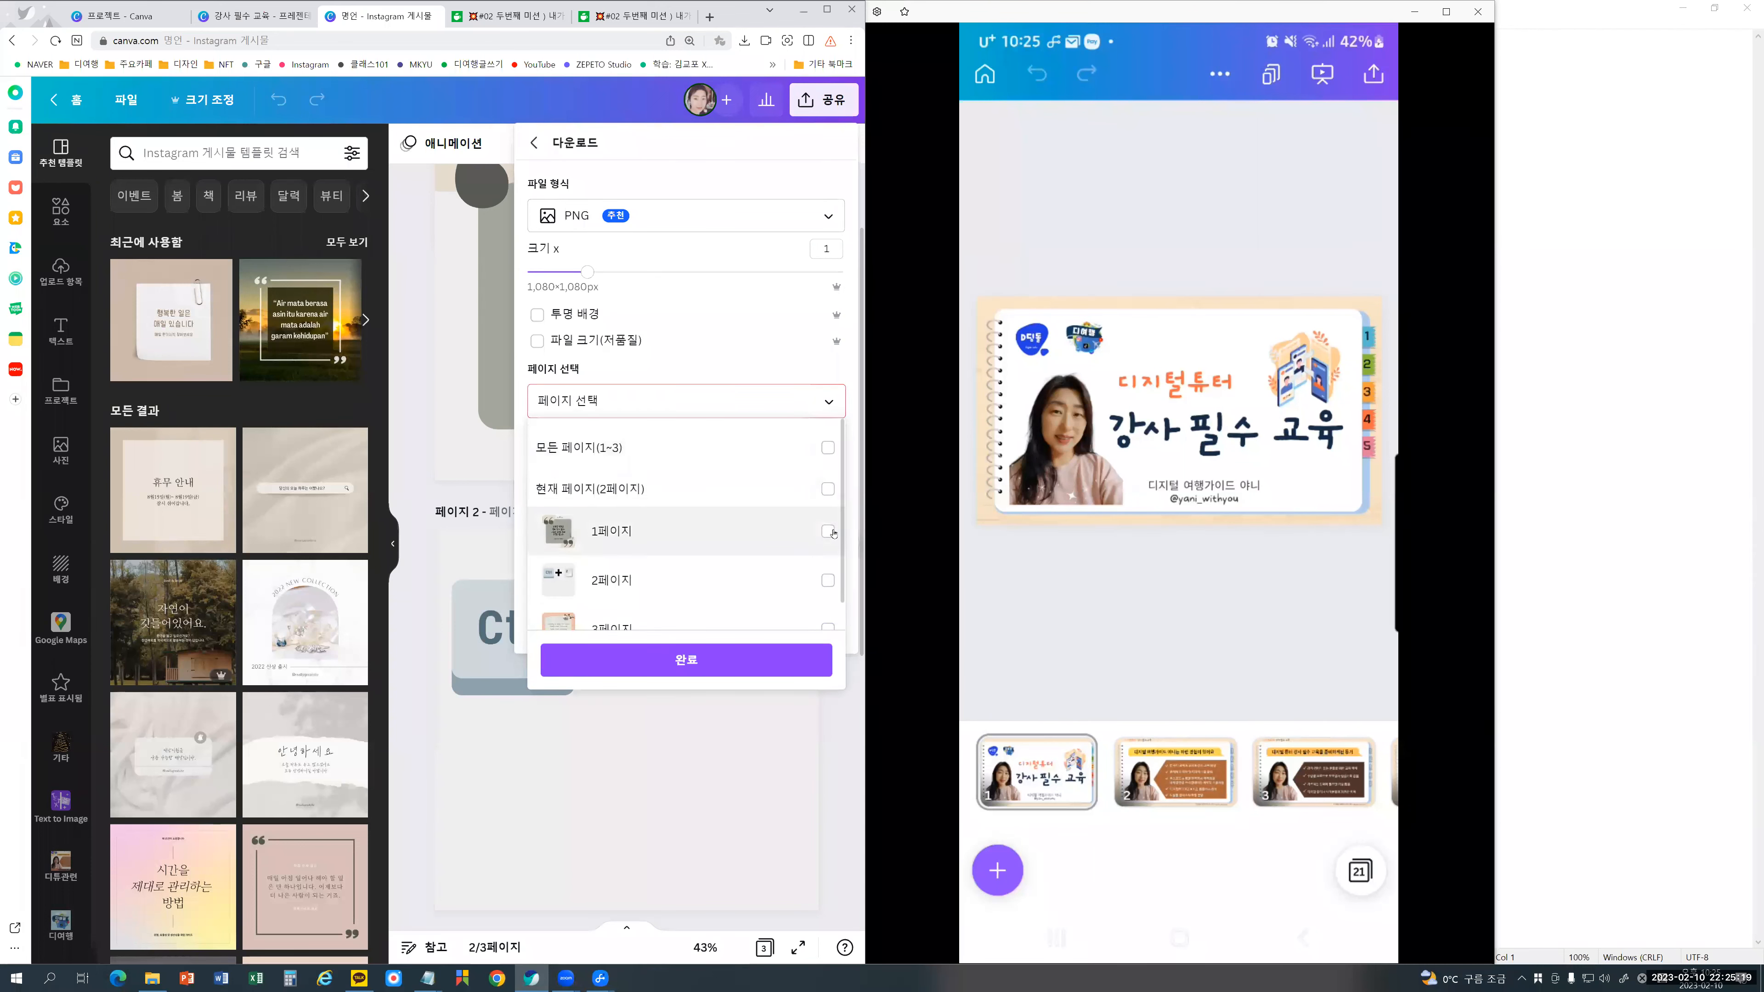
{"action": "left_click", "coordinate": [828, 531]}
{"action": "left_click", "coordinate": [790, 673]}
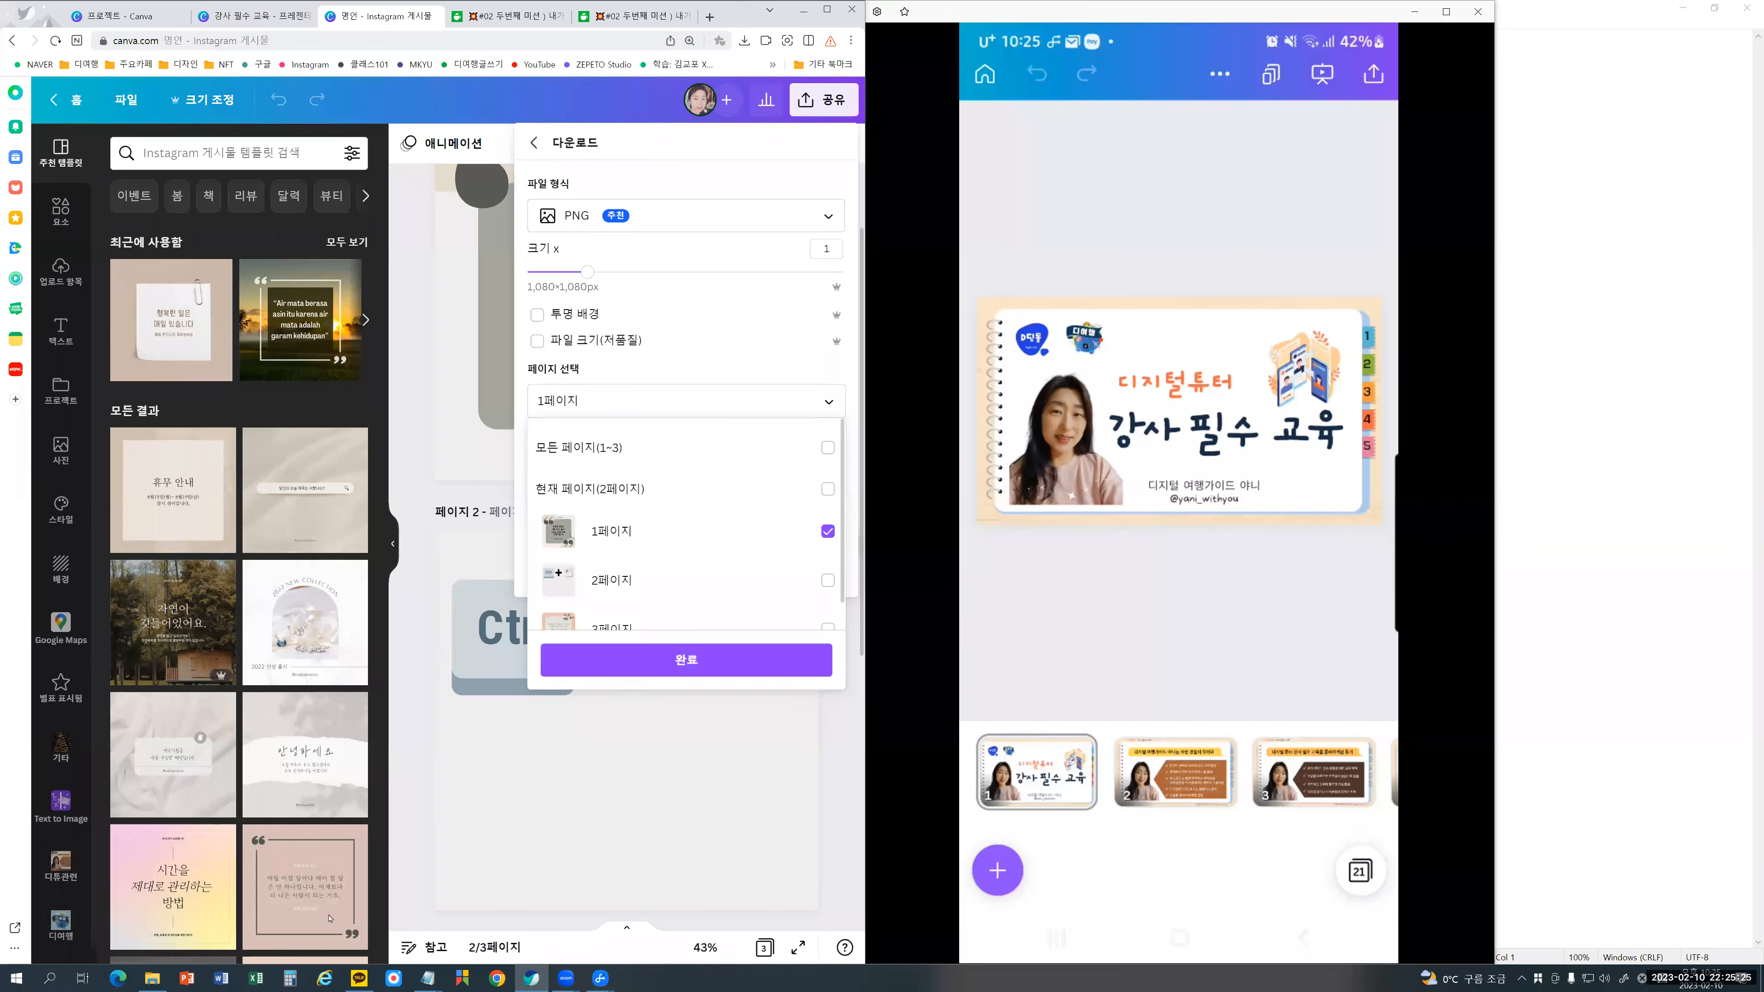
{"action": "left_click", "coordinate": [150, 979]}
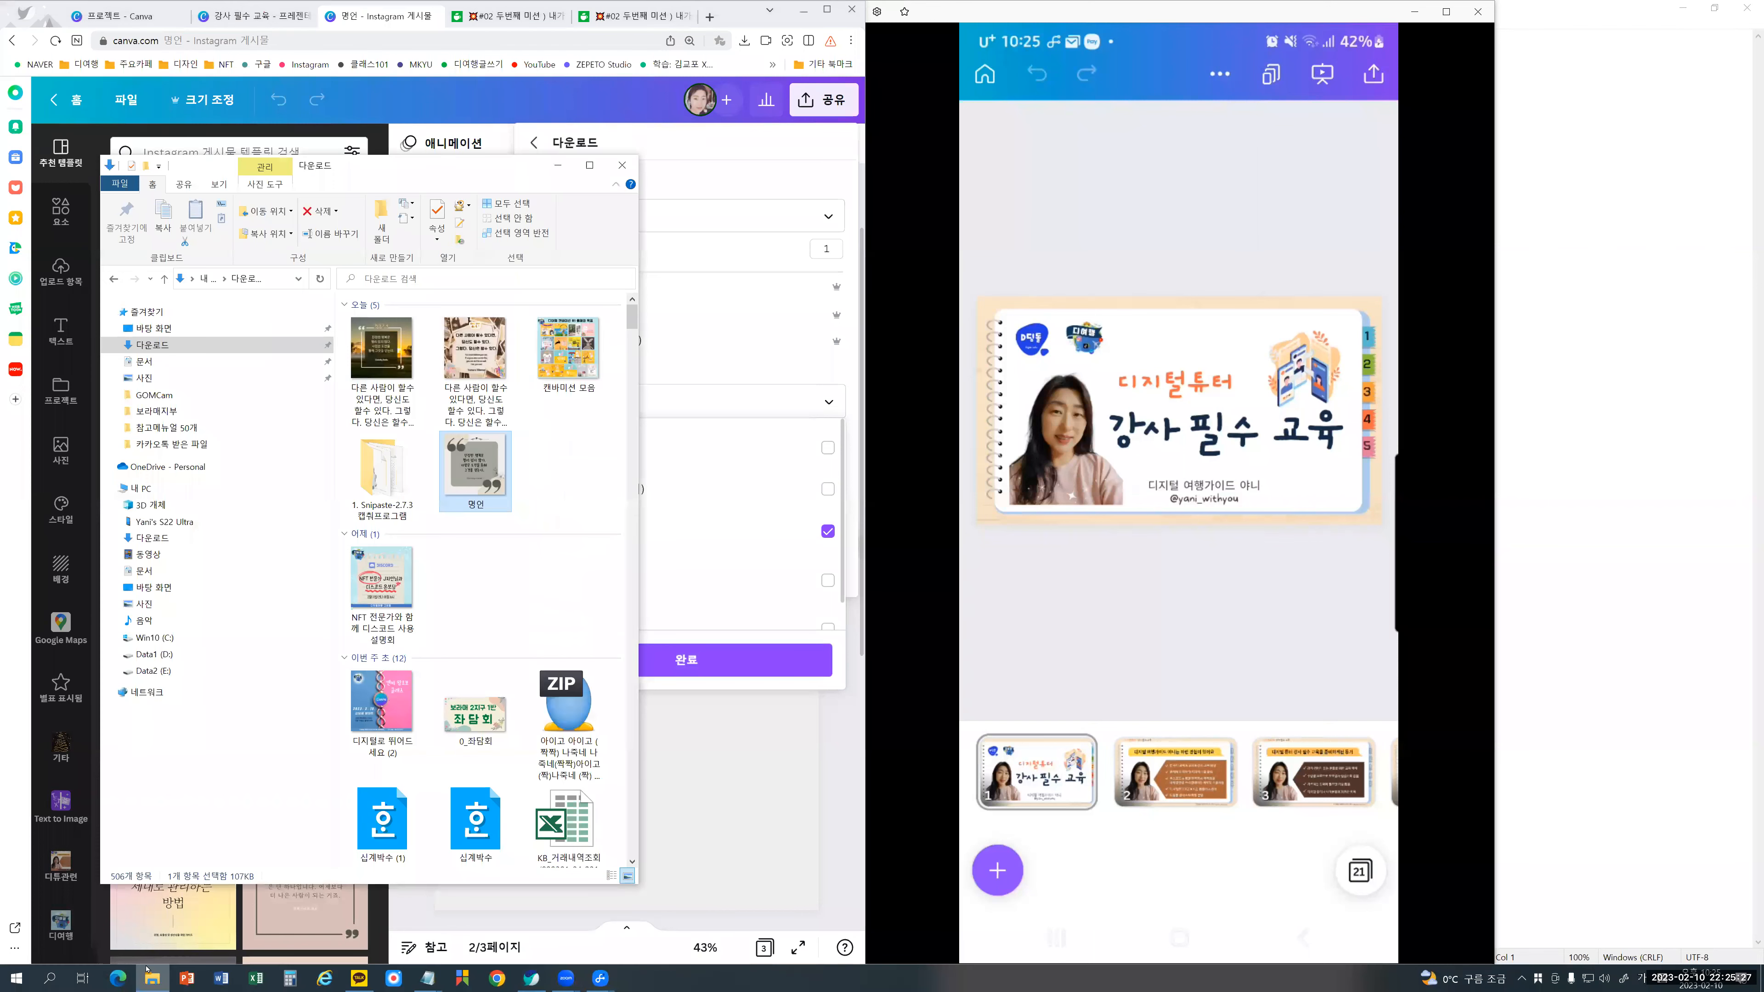
{"action": "left_click", "coordinate": [152, 347]}
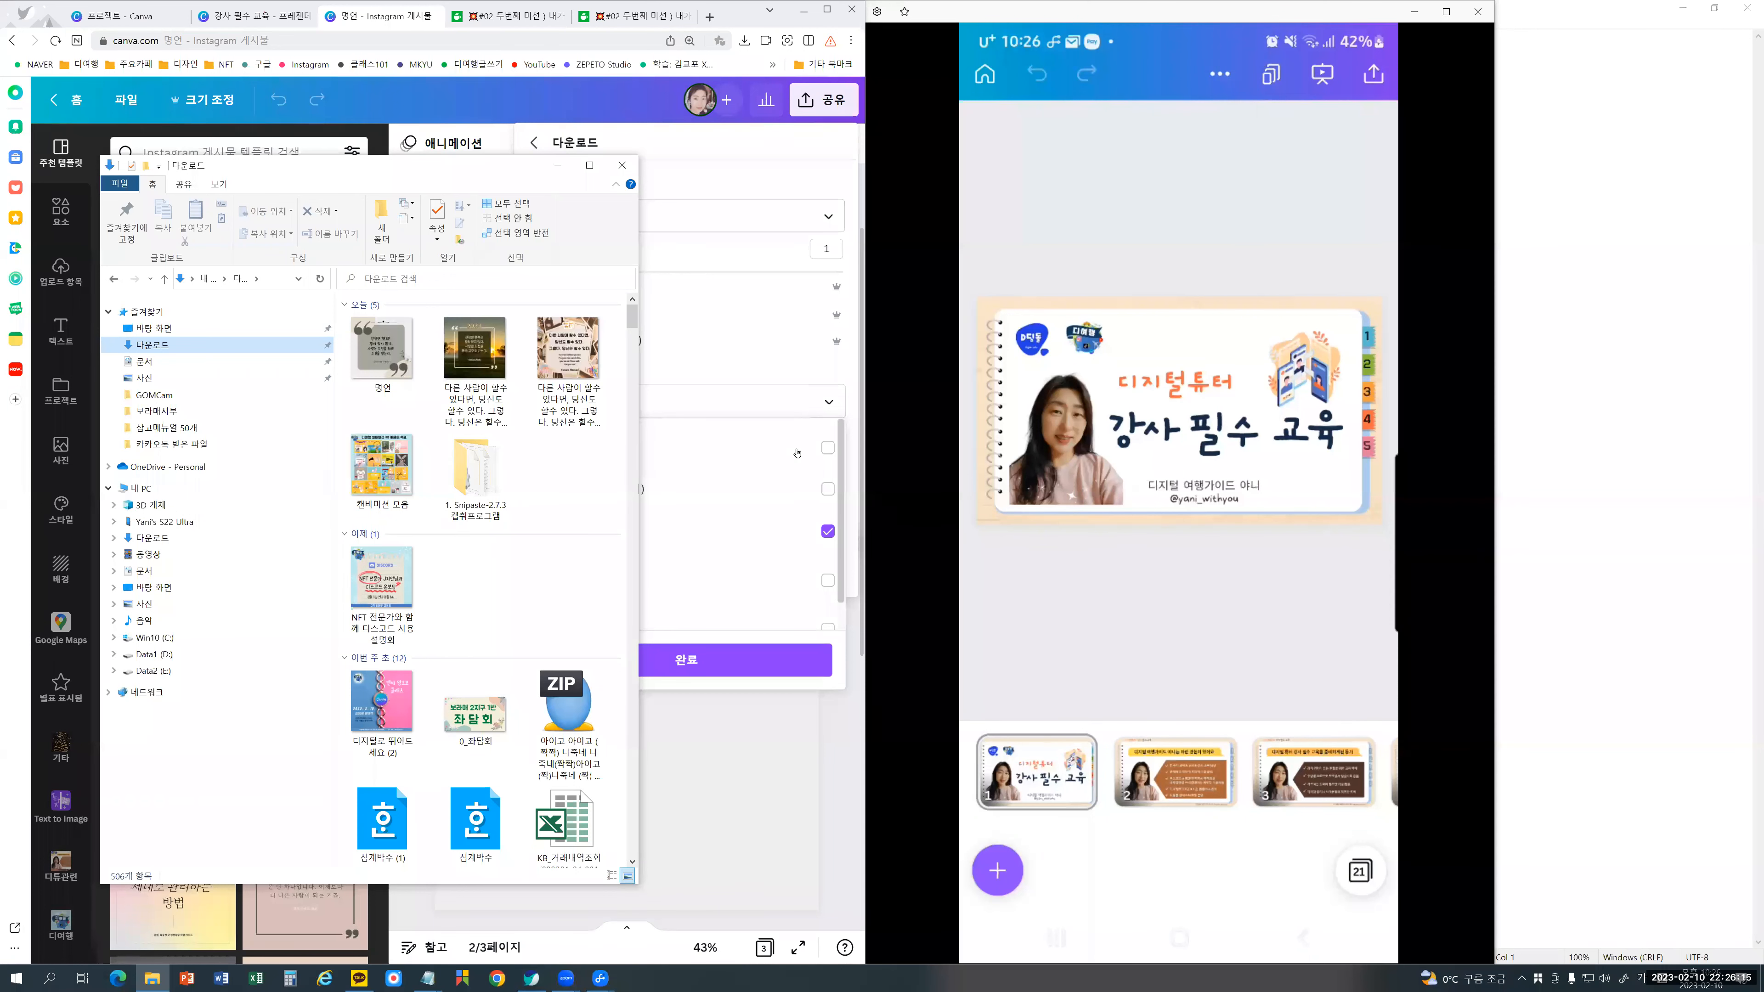
Step: Select 모든 페이지(1~3) for the 명언 design and download it as PNG
{"action": "left_click", "coordinate": [839, 447]}
{"action": "scroll", "coordinate": [722, 582], "scroll_direction": "down", "scroll_amount": 1}
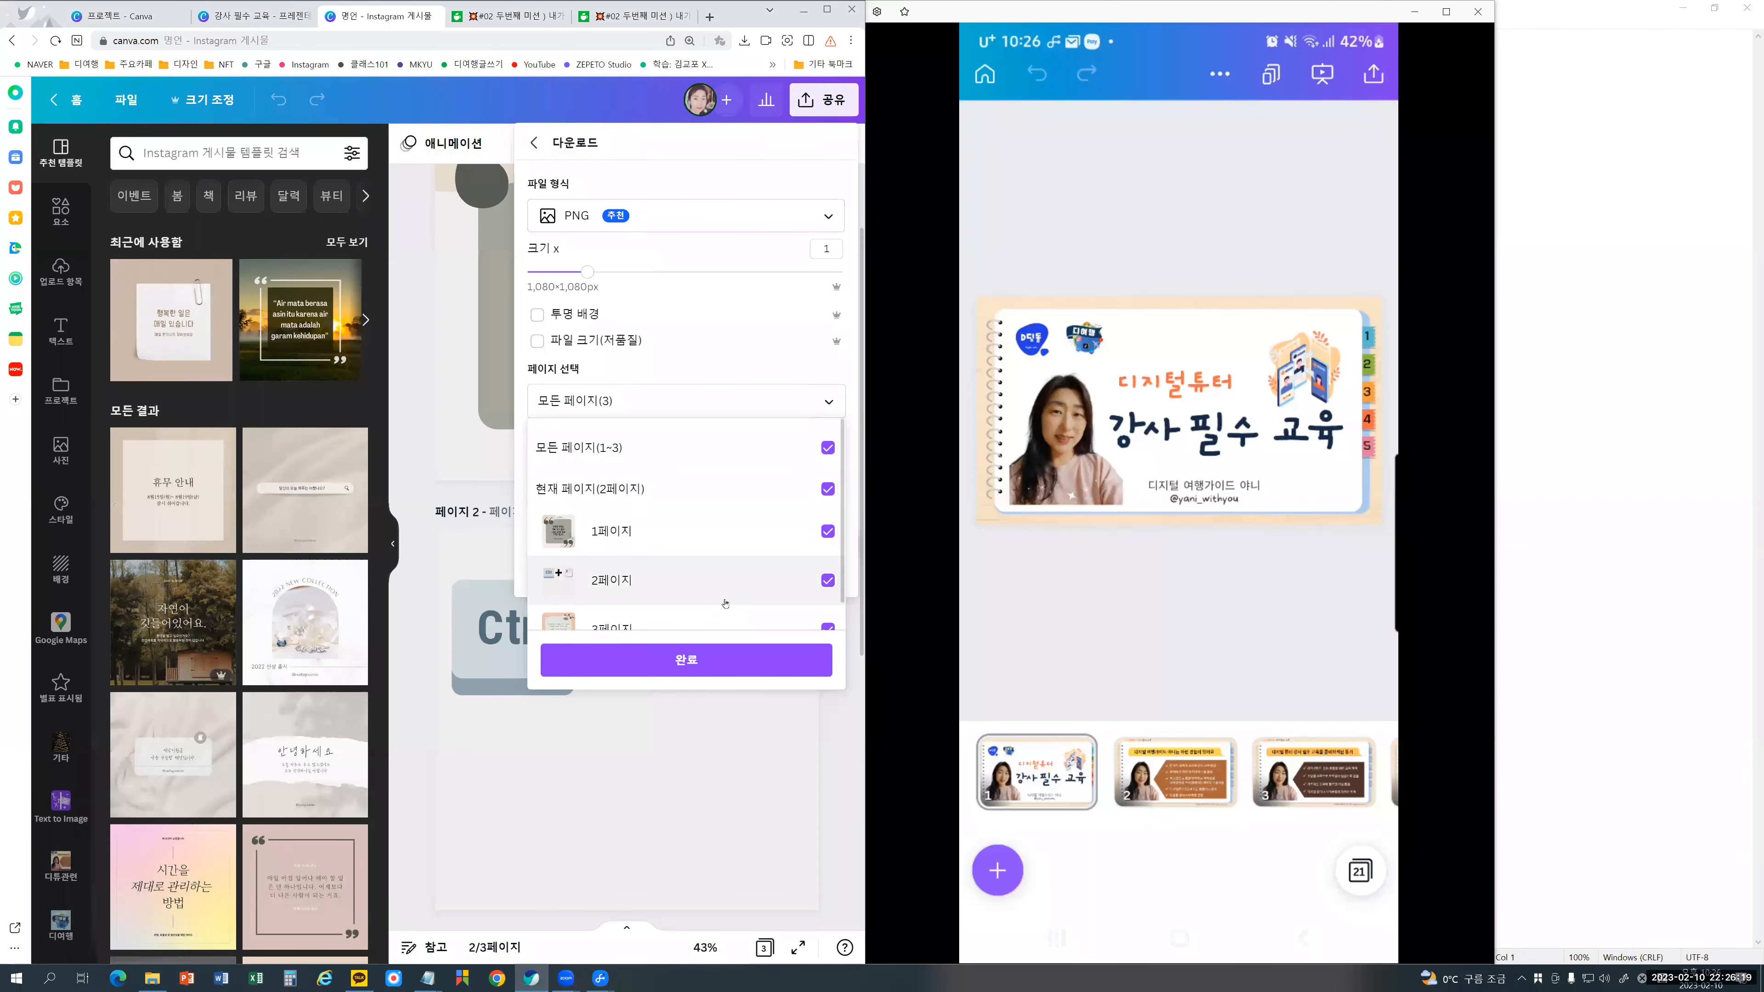
{"action": "left_click", "coordinate": [737, 665]}
{"action": "left_click", "coordinate": [696, 495]}
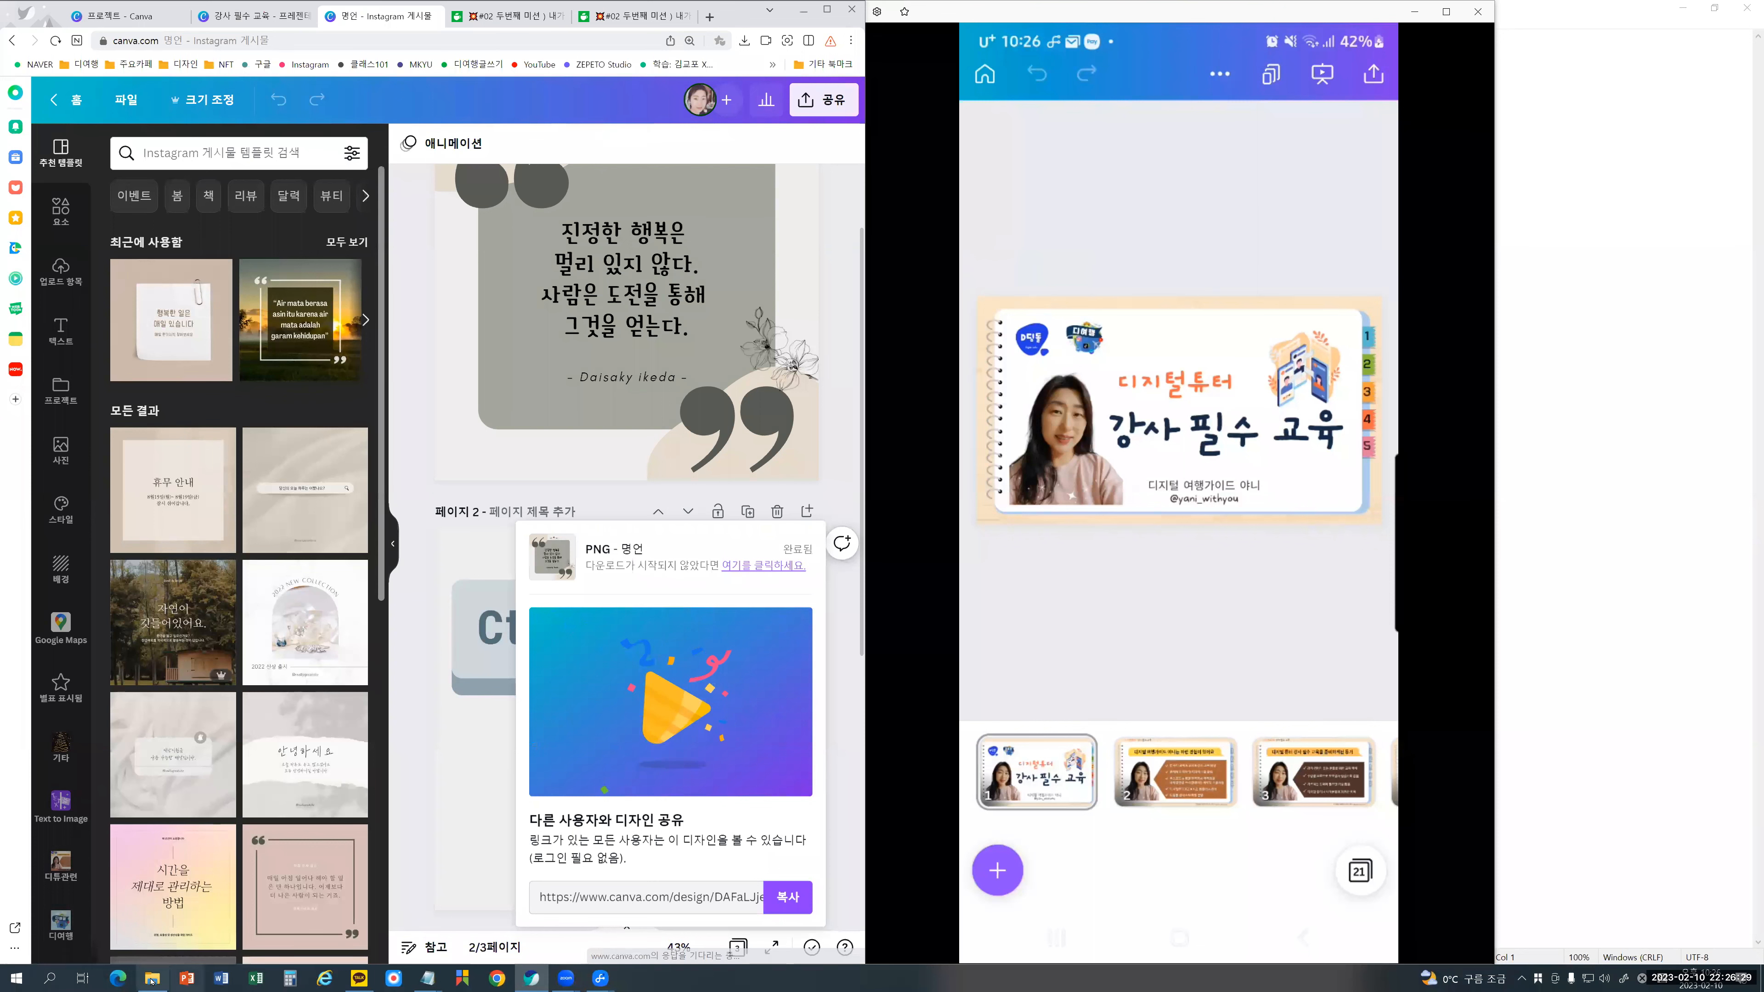
Step: Show the 다운로드 folder, circle the 명언 ZIP file in red with an arrow, and clear the marks
{"action": "left_click", "coordinate": [152, 980]}
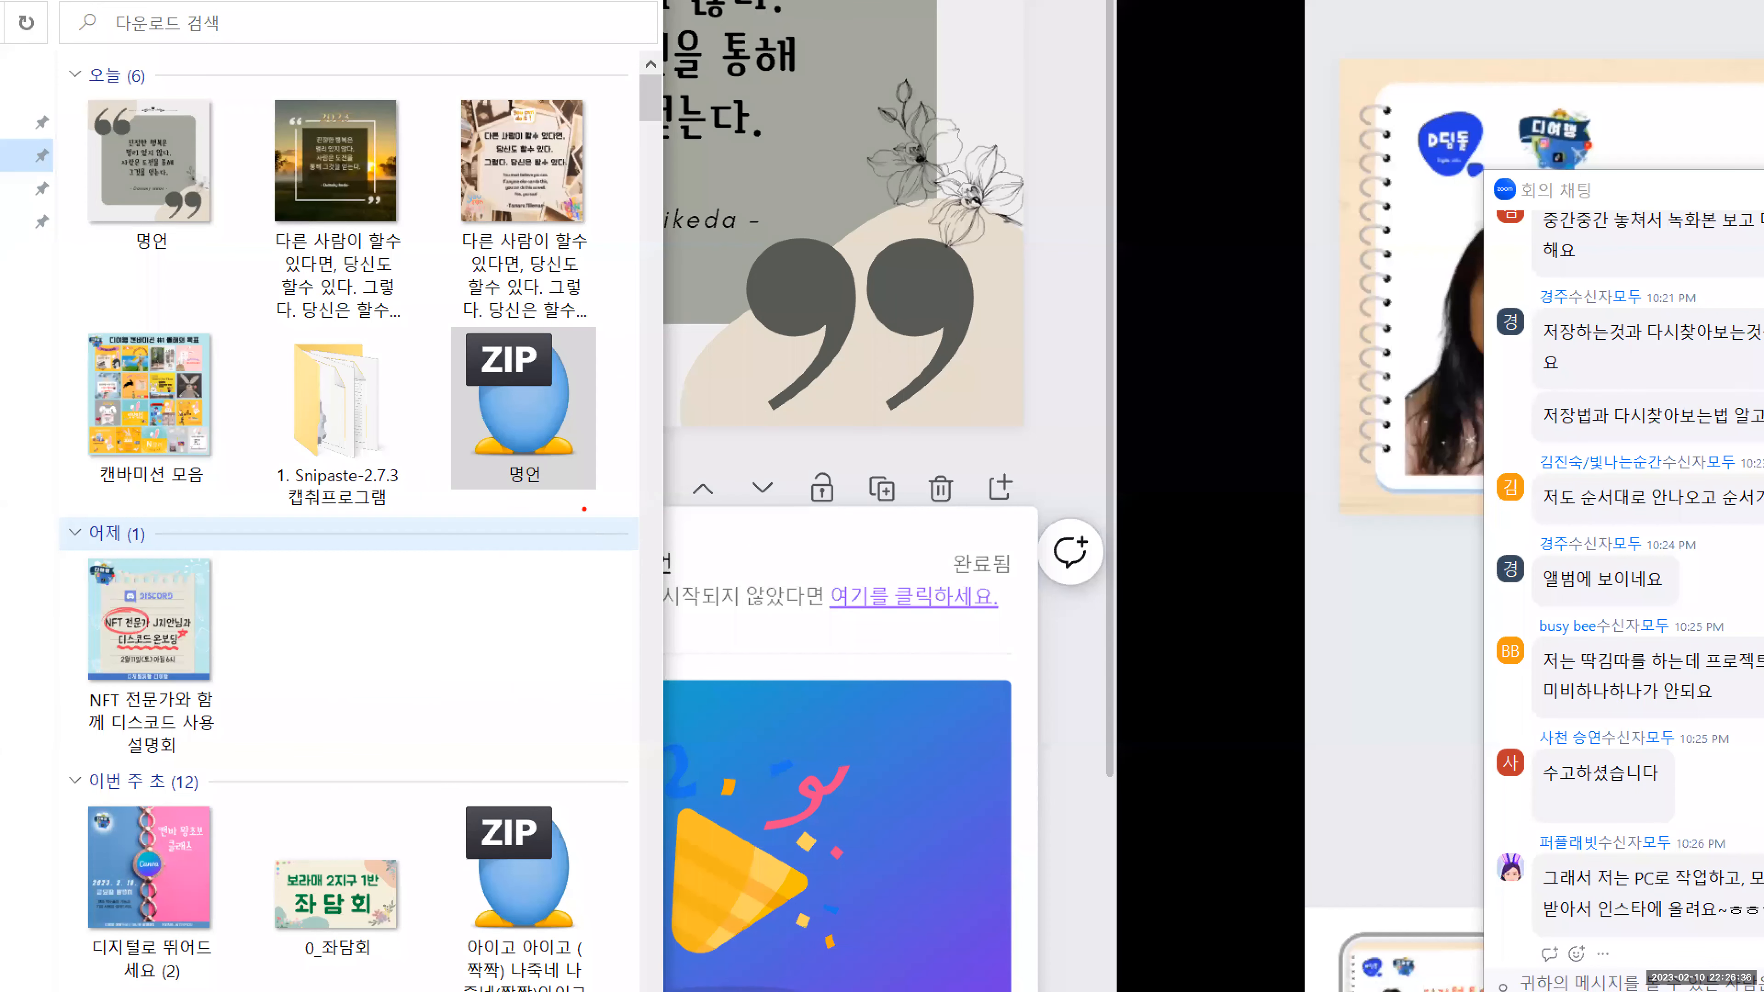
{"action": "mouse_move", "coordinate": [600, 514]}
{"action": "left_mouse_down"}
{"action": "mouse_move", "coordinate": [527, 467]}
{"action": "mouse_move", "coordinate": [597, 428]}
{"action": "left_mouse_up"}
{"action": "mouse_move", "coordinate": [580, 324]}
{"action": "left_mouse_down"}
{"action": "mouse_move", "coordinate": [610, 393]}
{"action": "mouse_move", "coordinate": [566, 500]}
{"action": "left_mouse_up"}
{"action": "mouse_move", "coordinate": [528, 389]}
{"action": "left_mouse_down"}
{"action": "mouse_move", "coordinate": [446, 365]}
{"action": "mouse_move", "coordinate": [479, 325]}
{"action": "mouse_move", "coordinate": [555, 351]}
{"action": "mouse_move", "coordinate": [537, 396]}
{"action": "mouse_move", "coordinate": [482, 383]}
{"action": "mouse_move", "coordinate": [380, 490]}
{"action": "mouse_move", "coordinate": [308, 635]}
{"action": "mouse_move", "coordinate": [308, 595]}
{"action": "mouse_move", "coordinate": [356, 625]}
{"action": "left_mouse_up"}
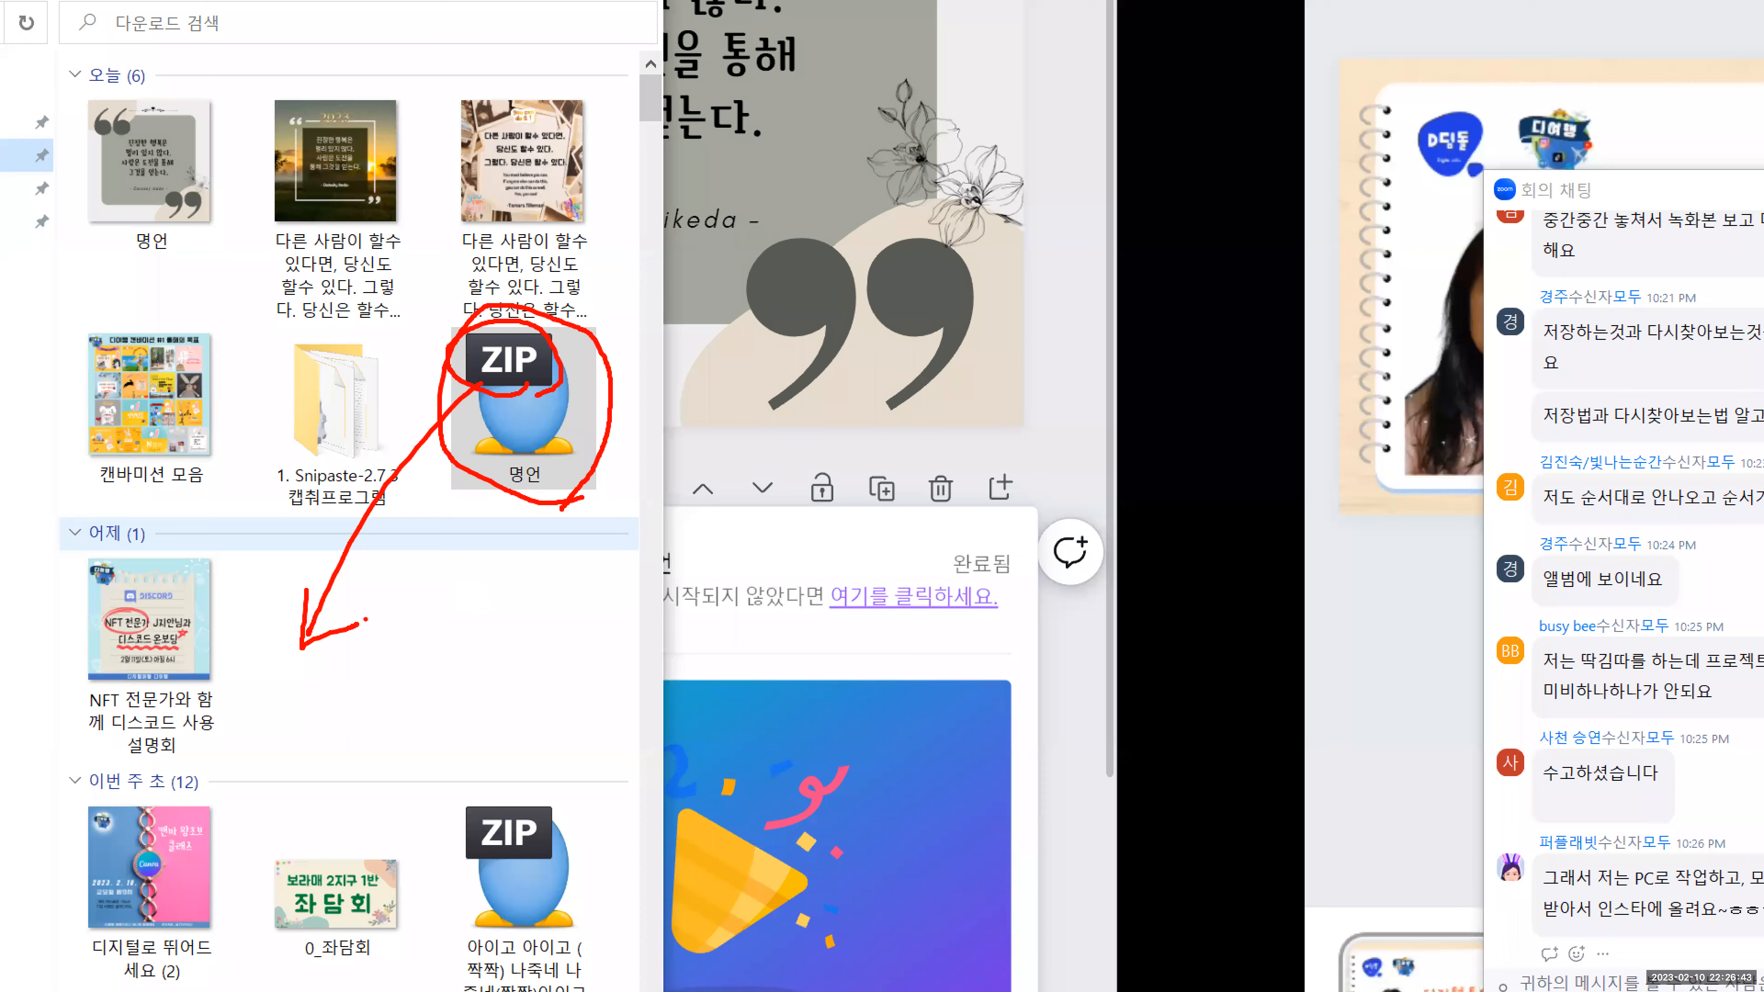
{"action": "key", "text": "Escape"}
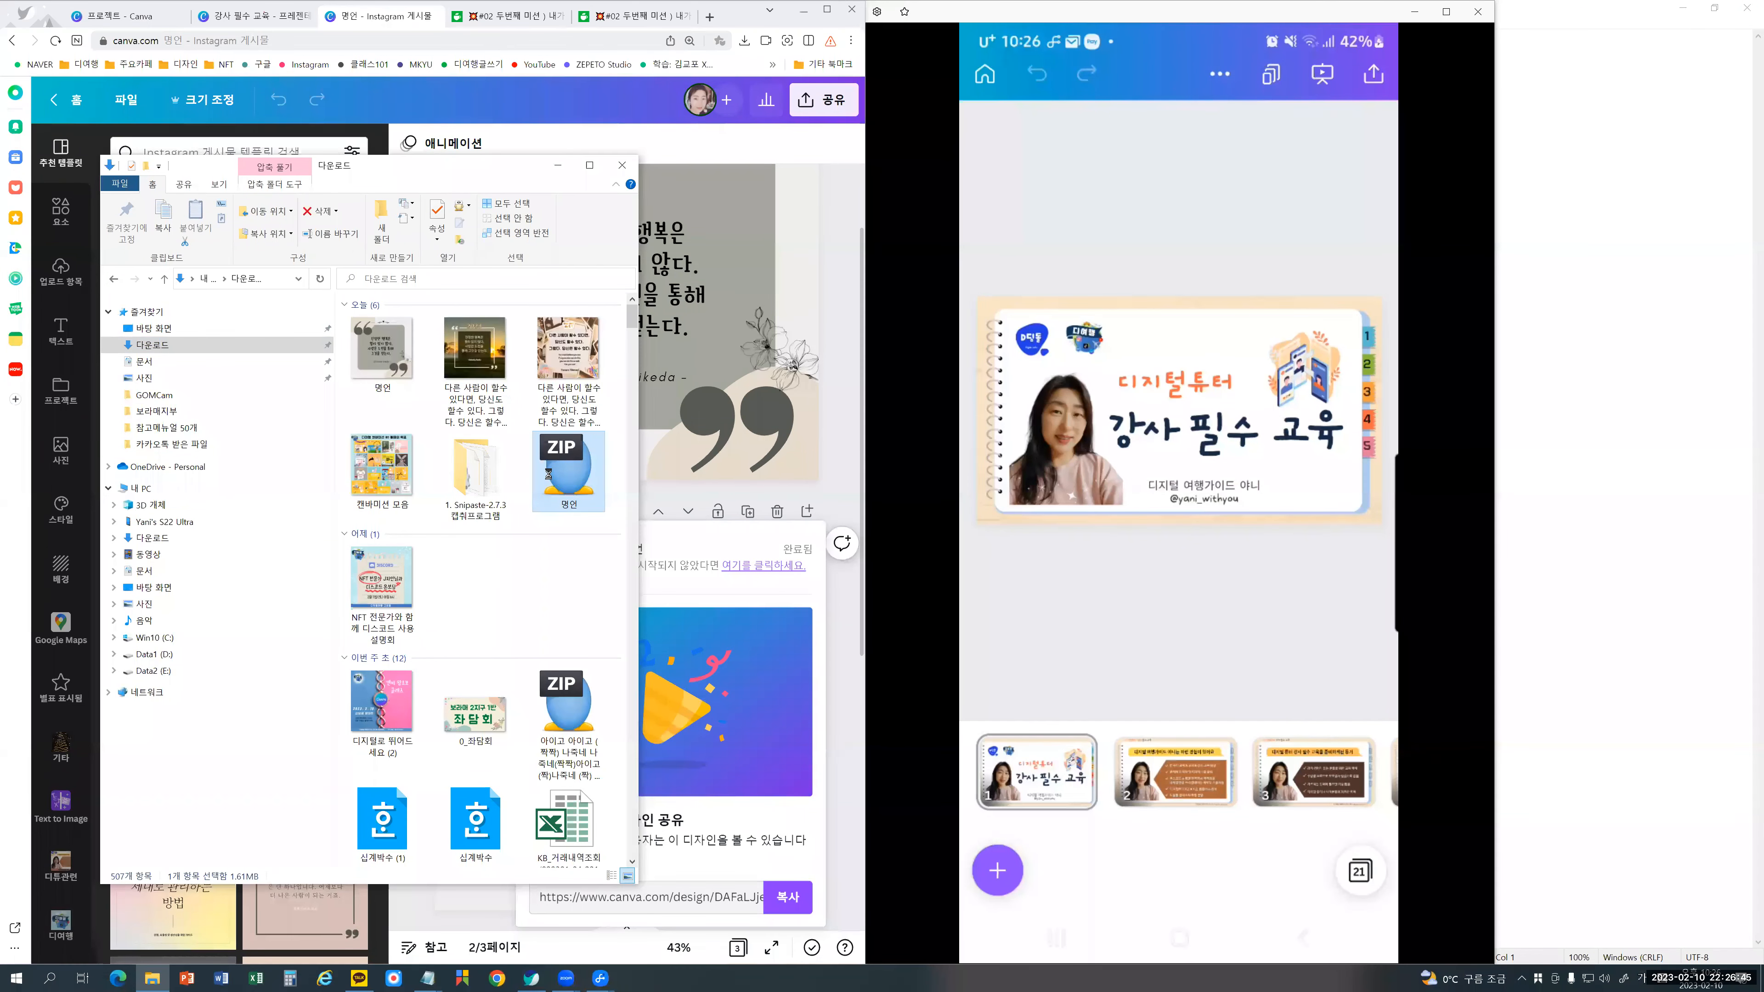
Step: Open the downloaded 명언.zip archive, briefly mark its first images in red, and dismiss the ALTools update notices
{"action": "double_click", "coordinate": [544, 472]}
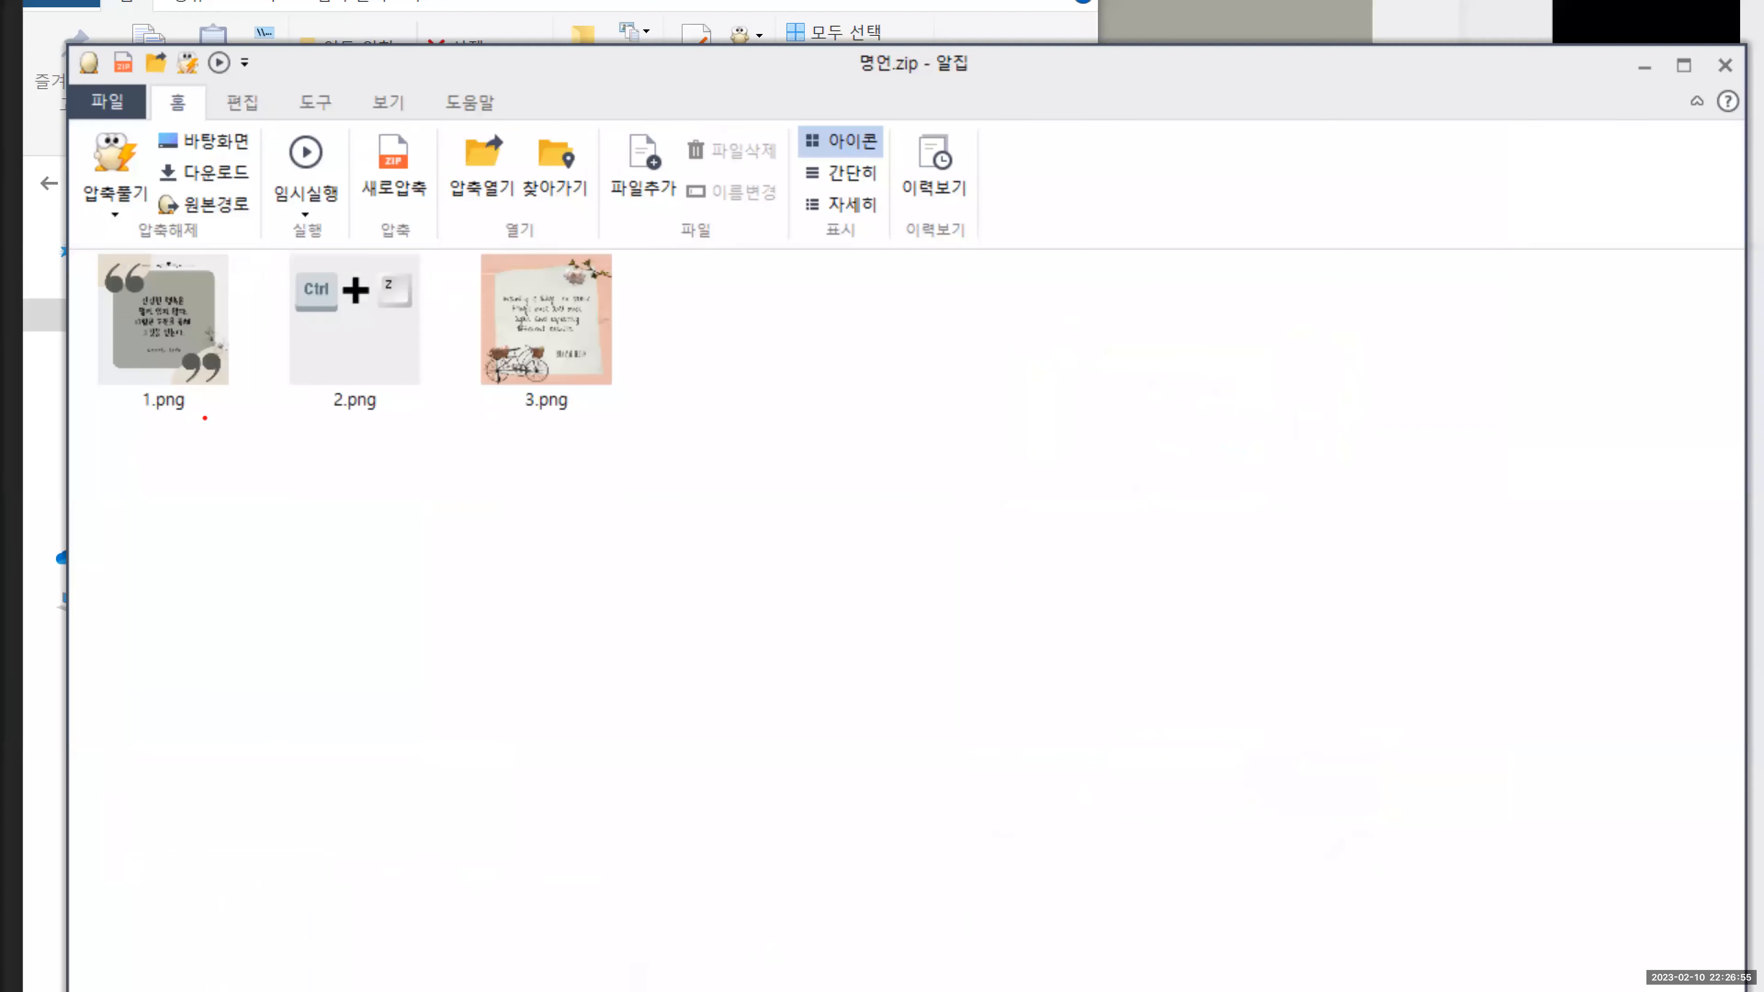
{"action": "mouse_move", "coordinate": [192, 402]}
{"action": "left_mouse_down"}
{"action": "mouse_move", "coordinate": [86, 379]}
{"action": "mouse_move", "coordinate": [89, 284]}
{"action": "mouse_move", "coordinate": [180, 259]}
{"action": "mouse_move", "coordinate": [217, 272]}
{"action": "mouse_move", "coordinate": [251, 416]}
{"action": "mouse_move", "coordinate": [213, 445]}
{"action": "left_mouse_up"}
{"action": "mouse_move", "coordinate": [417, 415]}
{"action": "left_mouse_down"}
{"action": "mouse_move", "coordinate": [270, 369]}
{"action": "mouse_move", "coordinate": [261, 261]}
{"action": "mouse_move", "coordinate": [420, 260]}
{"action": "left_mouse_up"}
{"action": "key", "text": "Escape"}
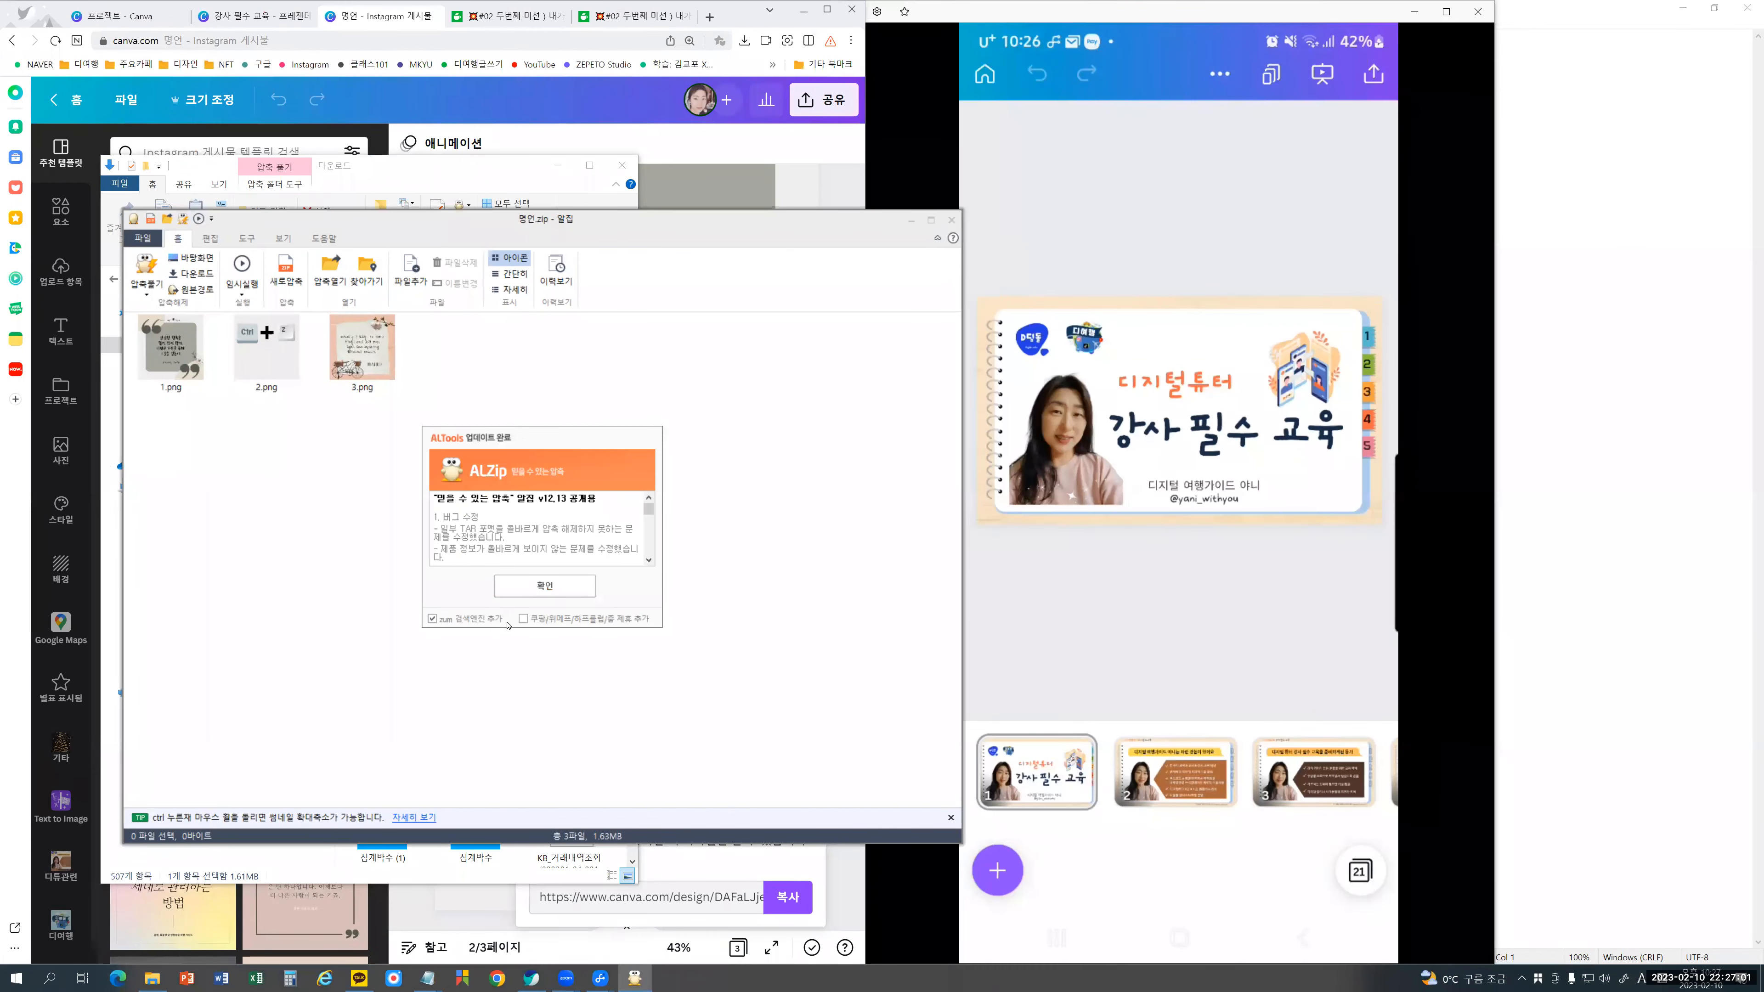
{"action": "left_click", "coordinate": [528, 585]}
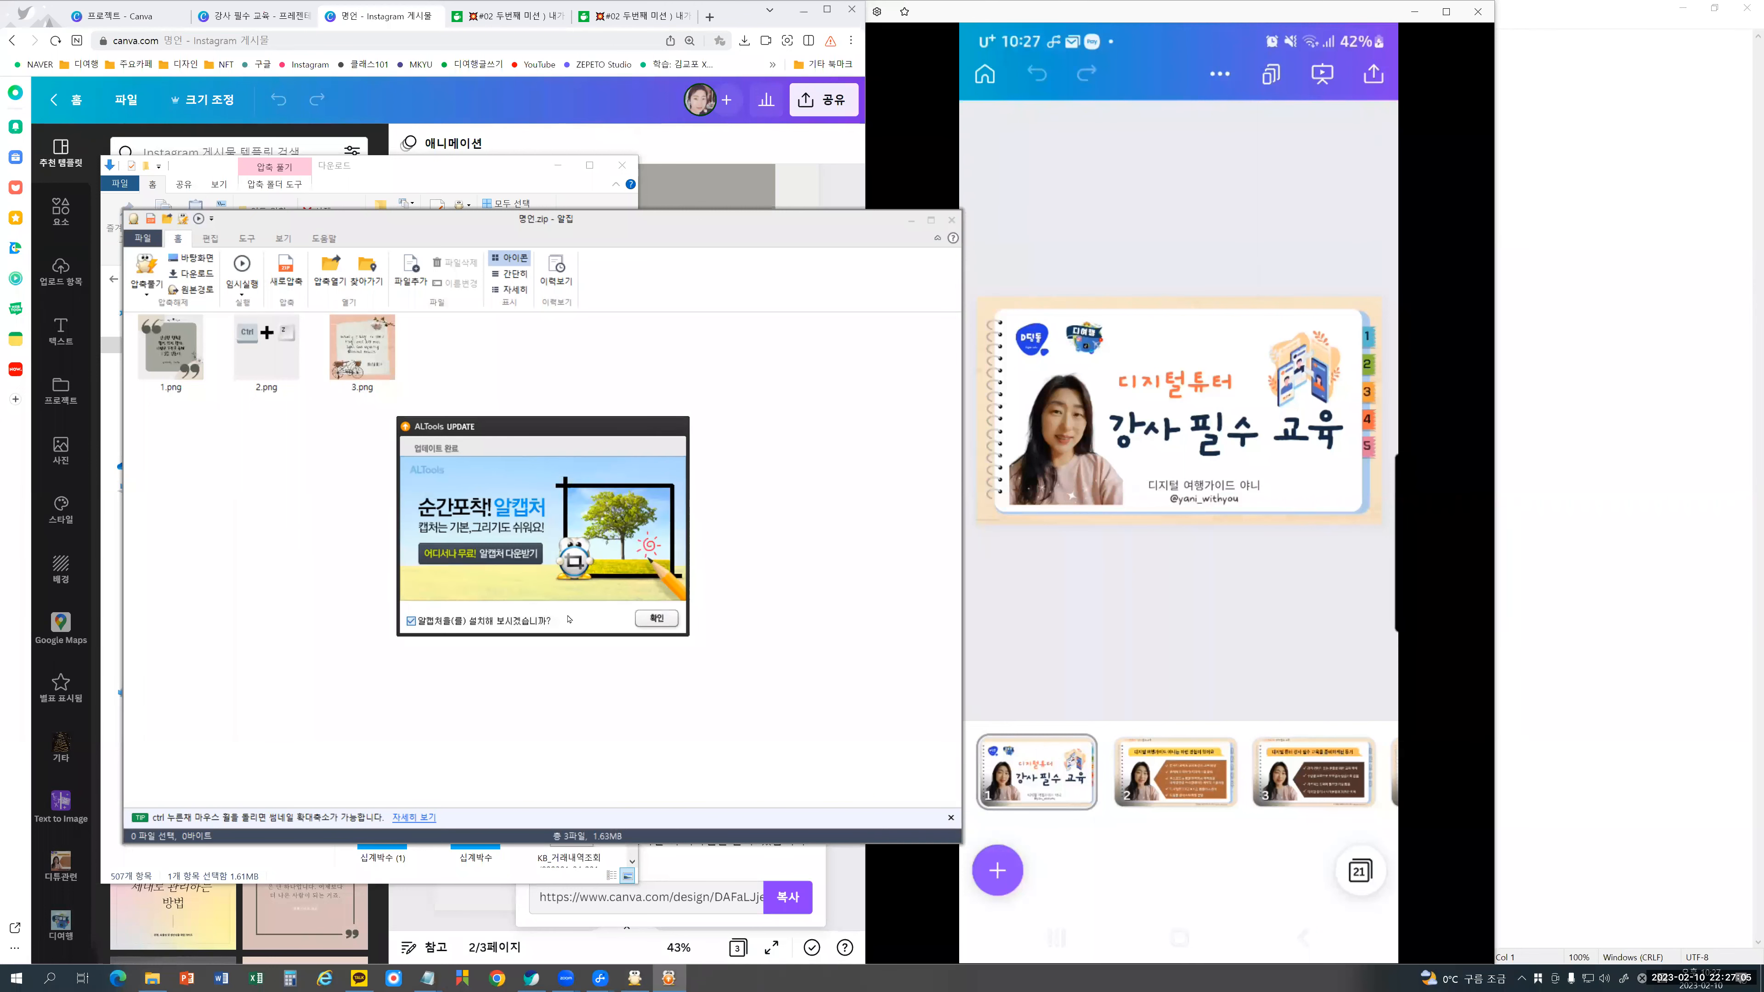
{"action": "left_click", "coordinate": [655, 617]}
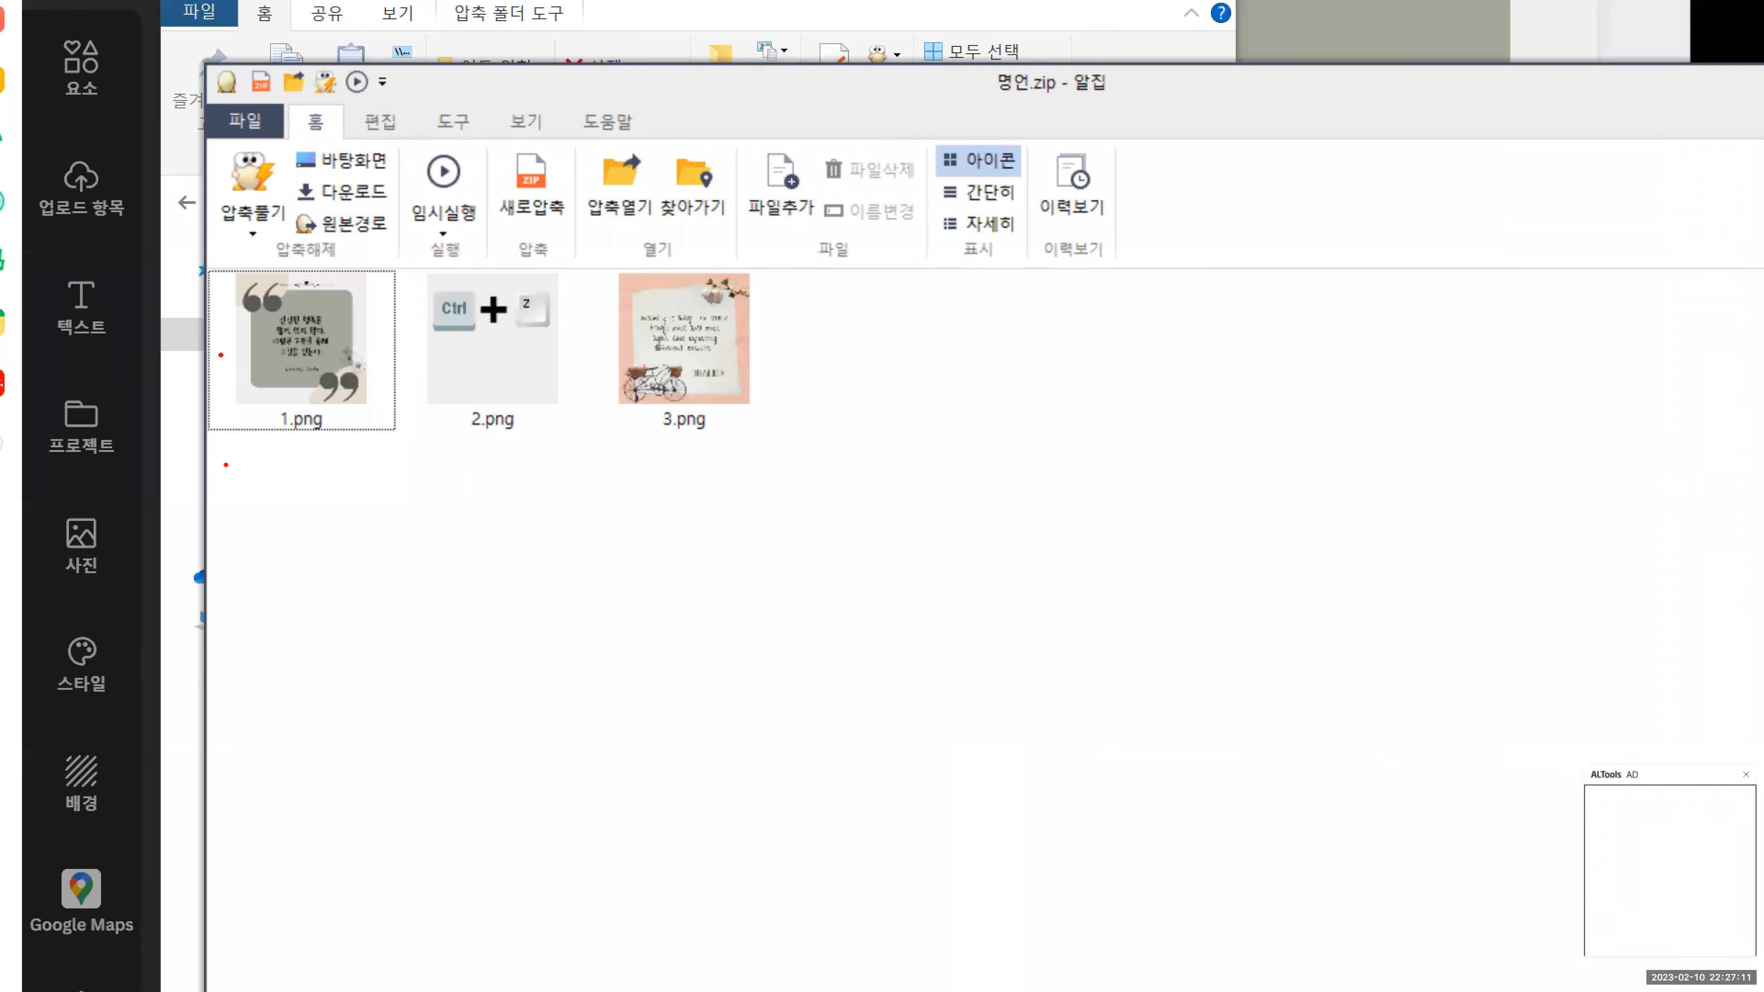
Step: Underline 1.png, 2.png and 3.png in red, clear the marks and close the archive
{"action": "mouse_move", "coordinate": [226, 464]}
{"action": "left_mouse_down"}
{"action": "mouse_move", "coordinate": [356, 490]}
{"action": "mouse_move", "coordinate": [382, 467]}
{"action": "mouse_move", "coordinate": [453, 507]}
{"action": "mouse_move", "coordinate": [569, 469]}
{"action": "mouse_move", "coordinate": [818, 454]}
{"action": "left_mouse_up"}
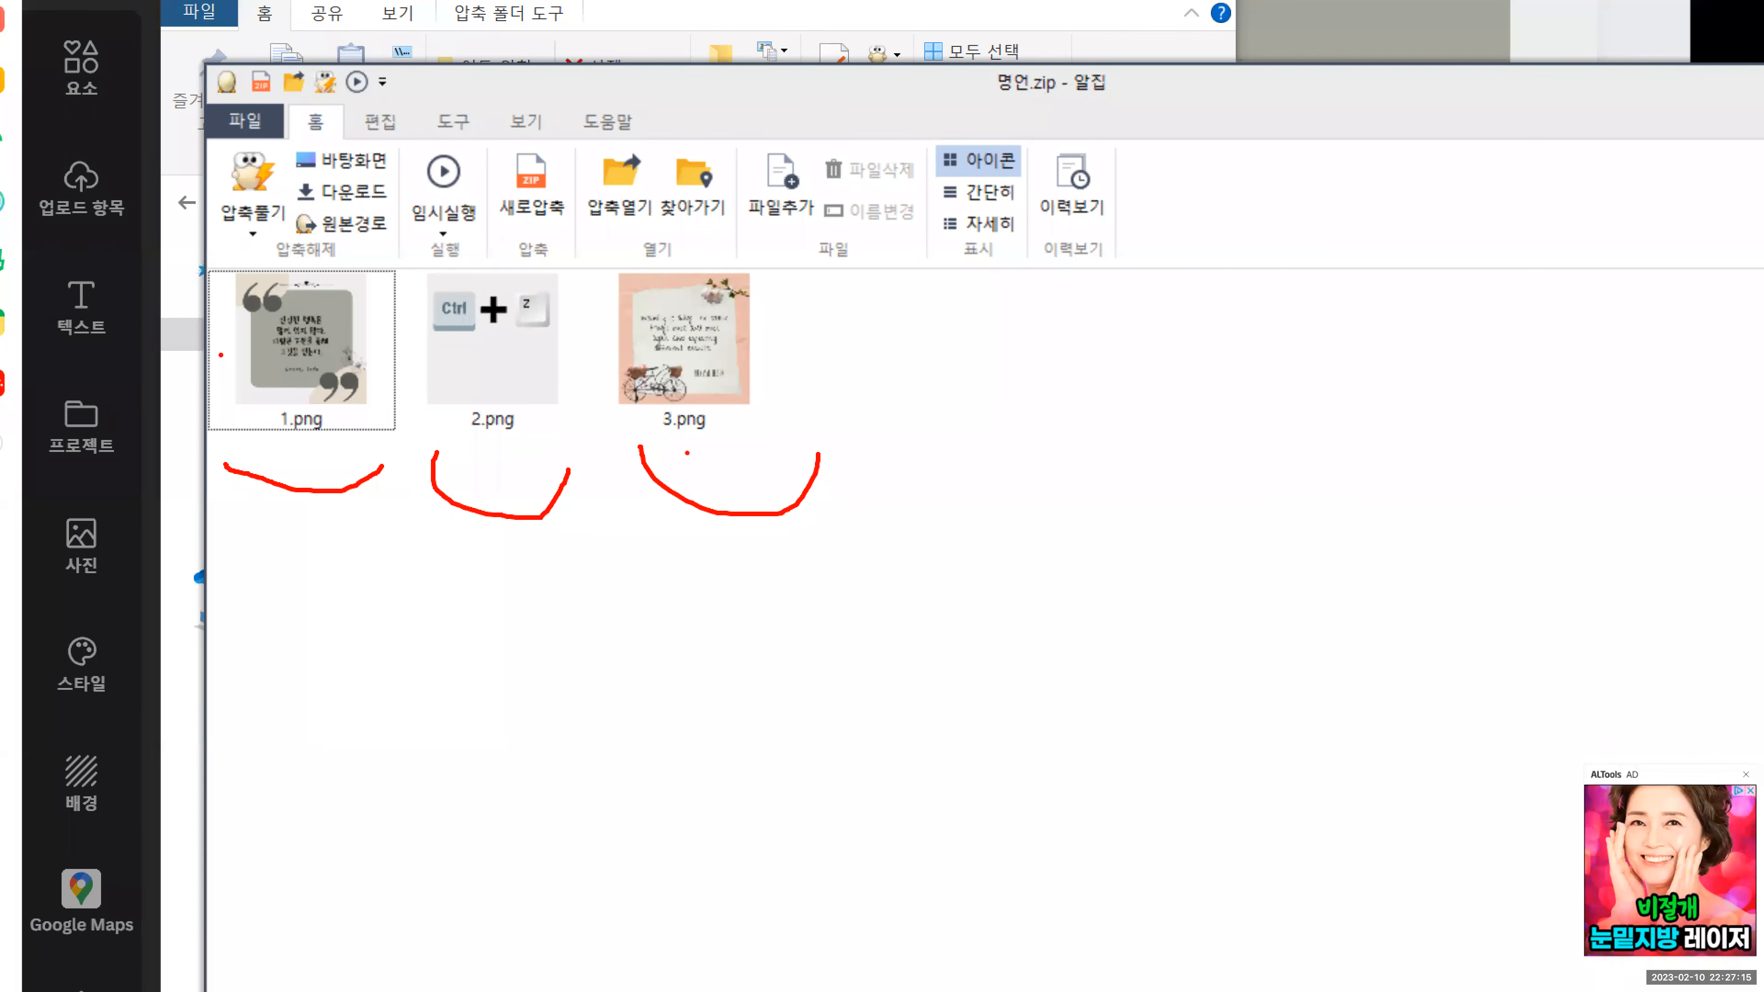
{"action": "key", "text": "Escape"}
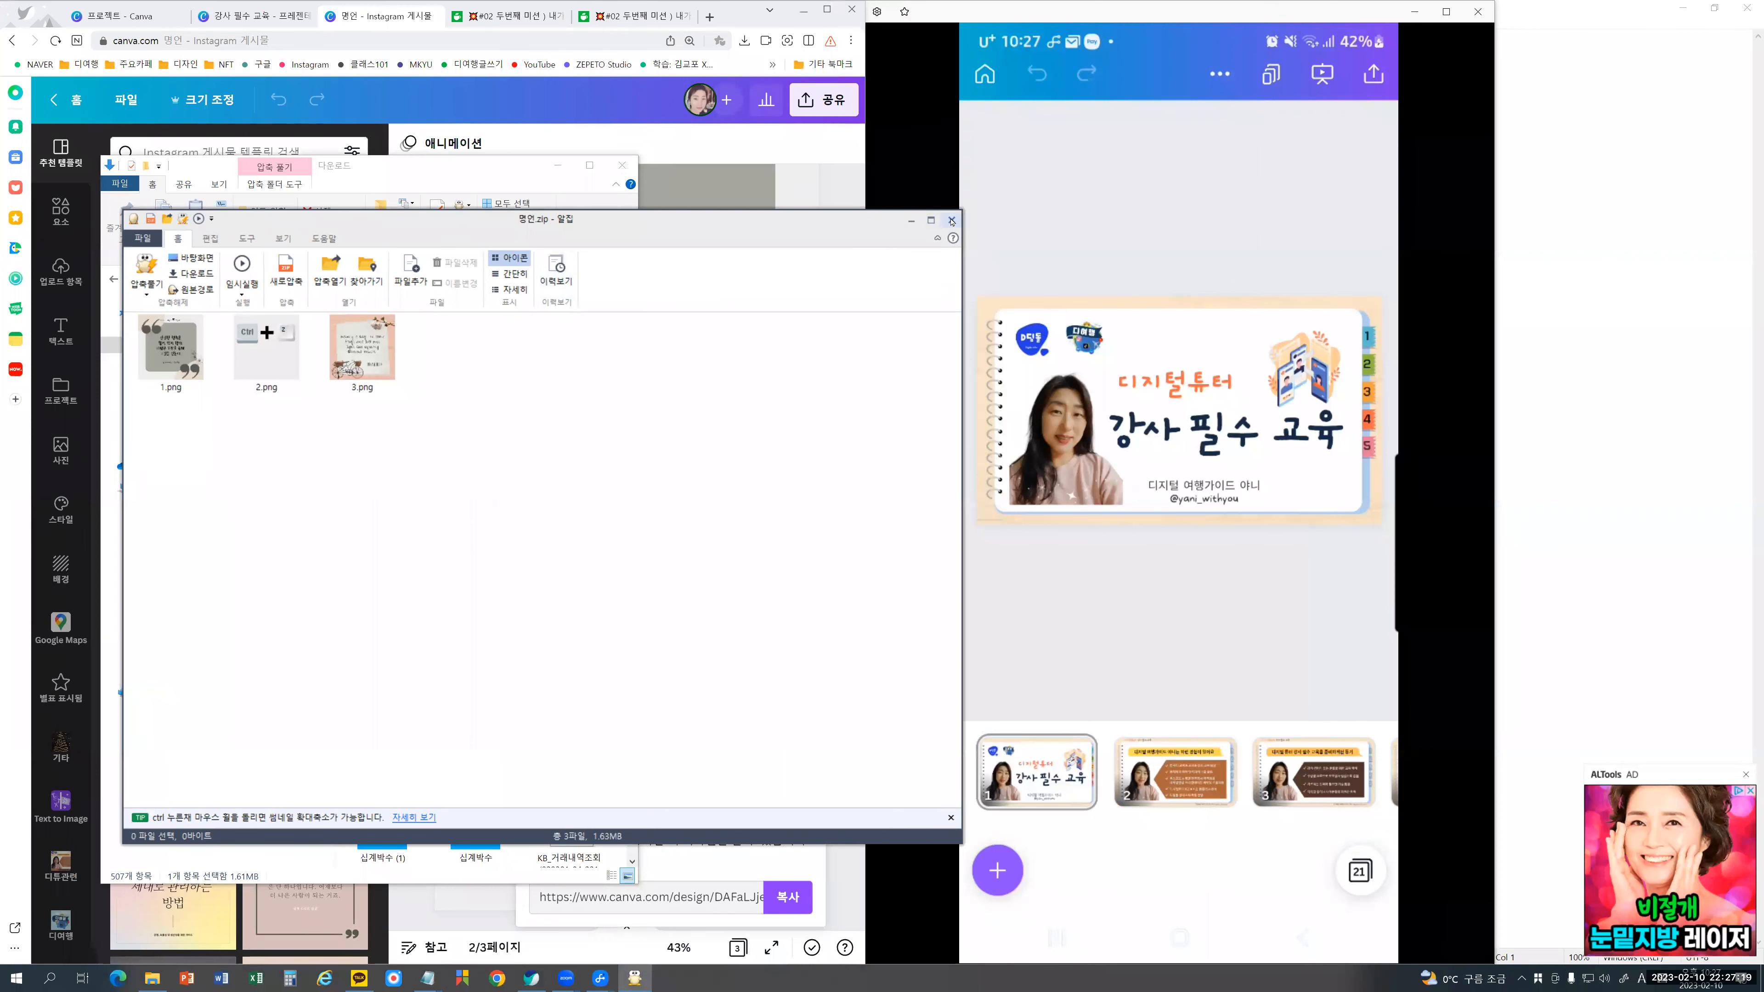
{"action": "left_click", "coordinate": [951, 221]}
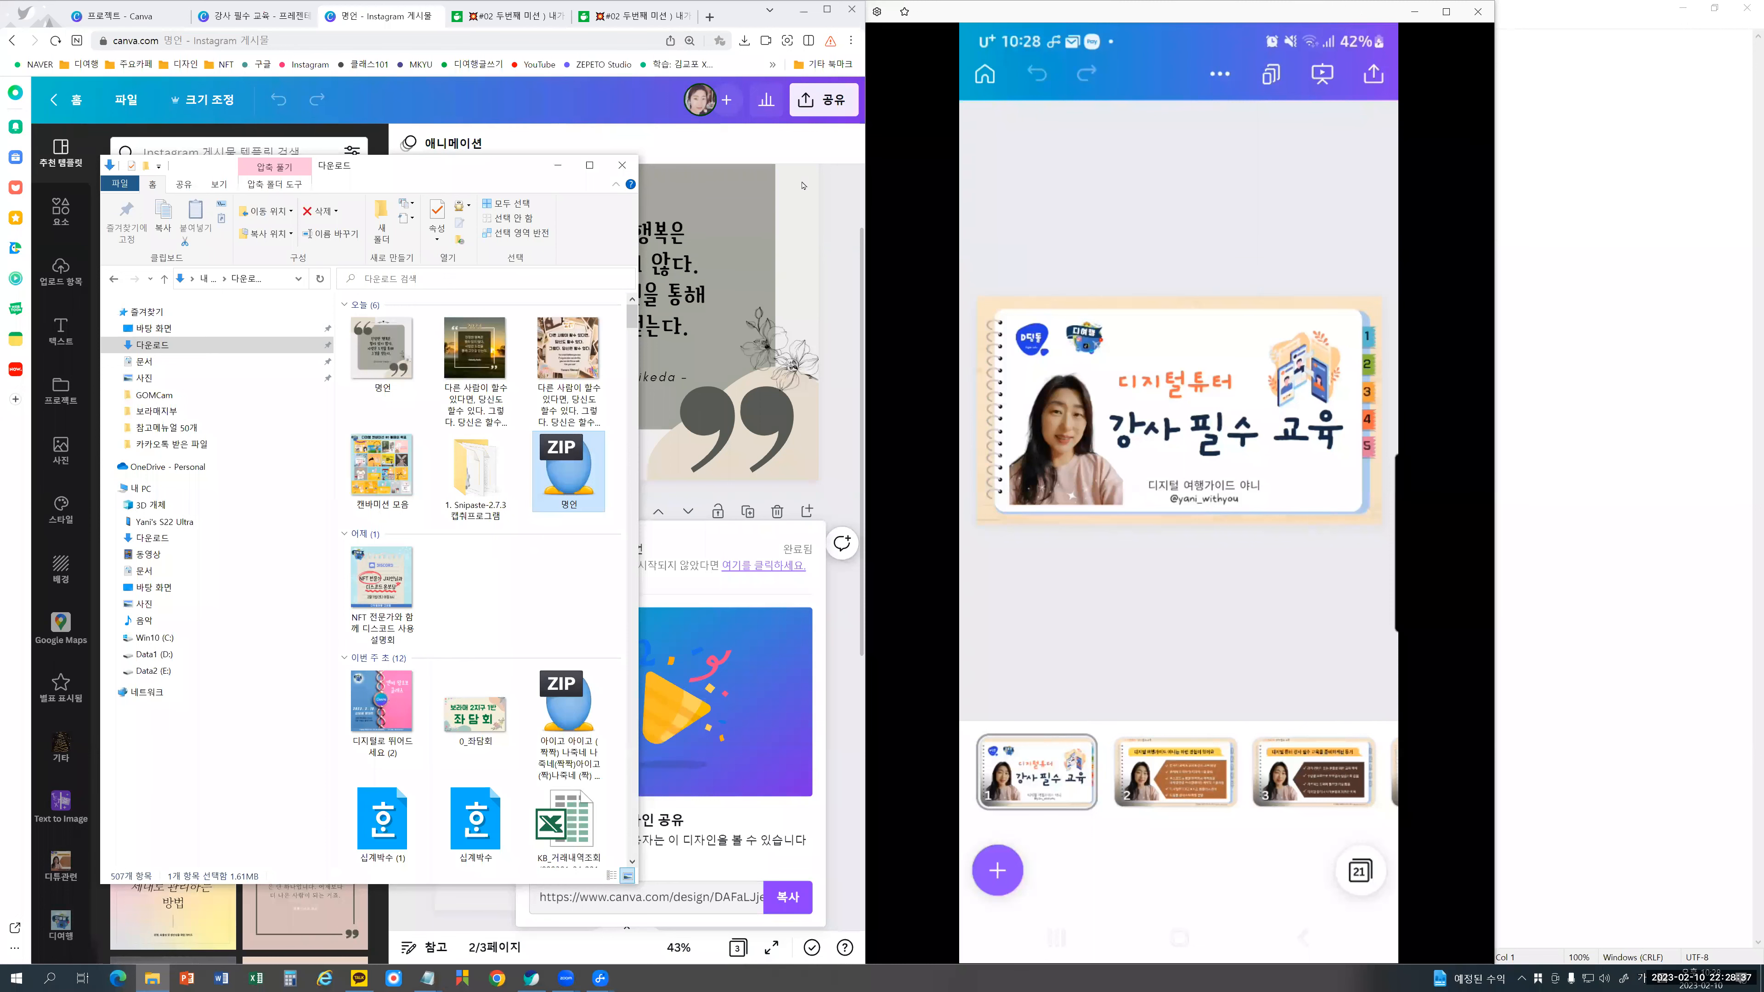
Step: Return to the 명언 design, dismiss its download popup and go back to the home page
{"action": "left_click", "coordinate": [857, 270]}
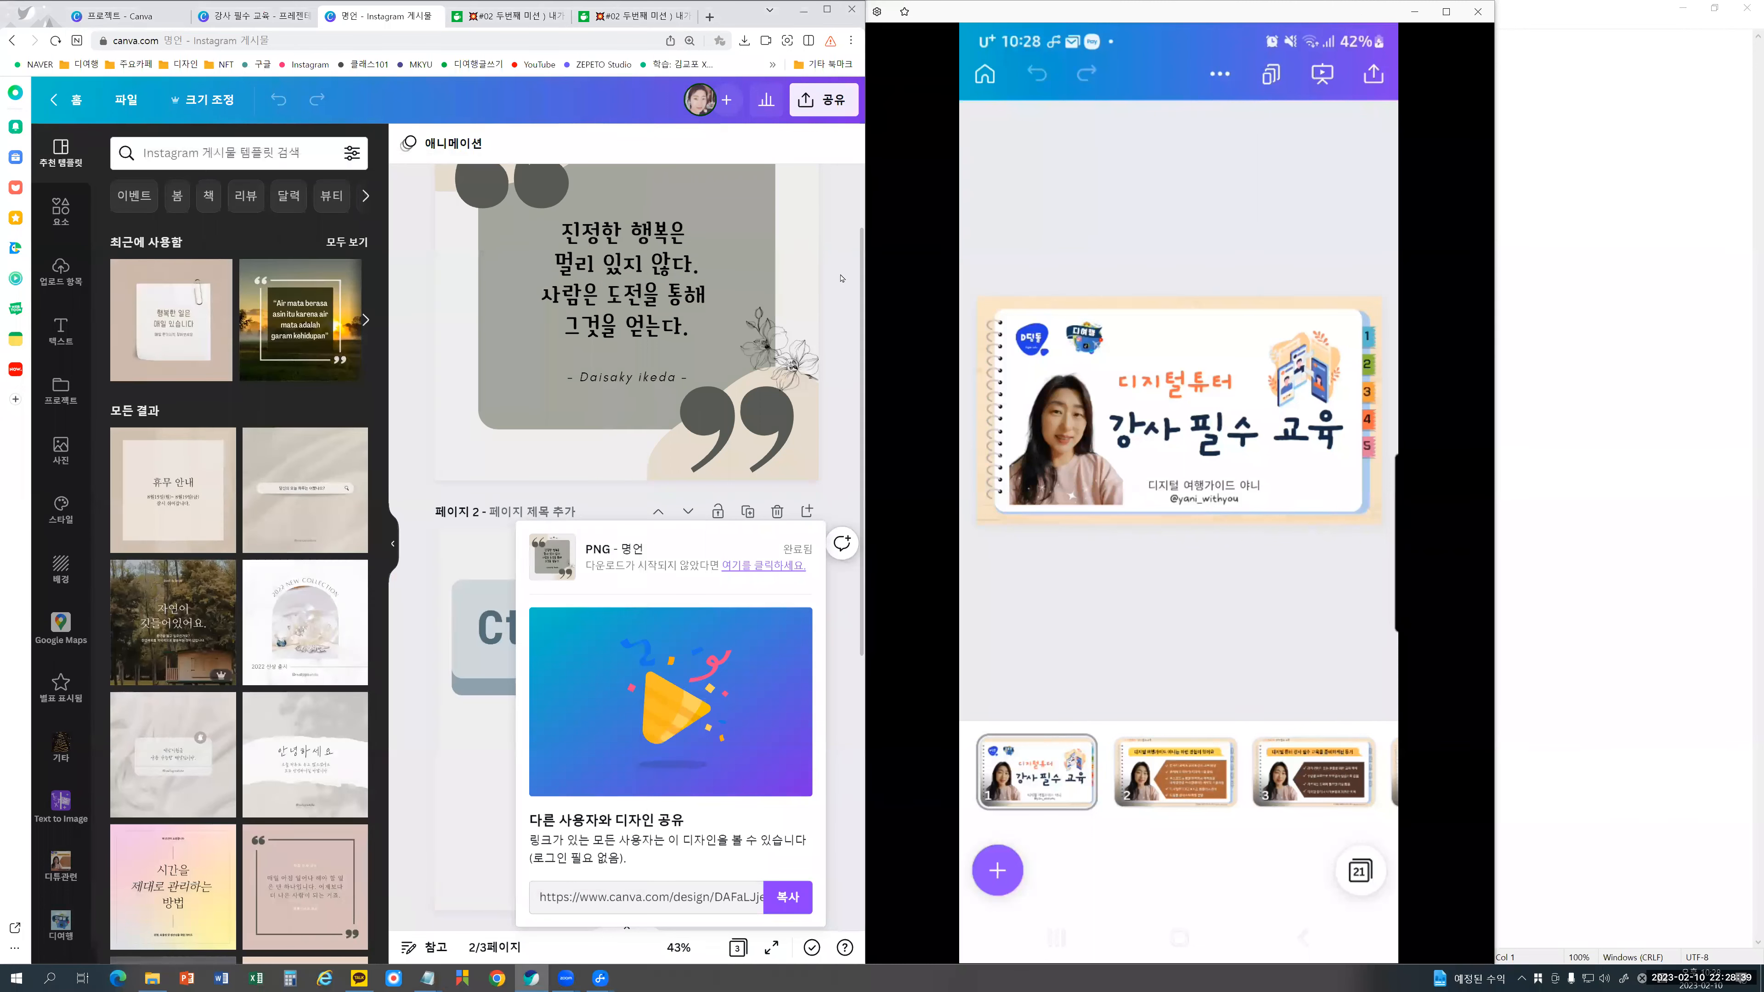
{"action": "left_click", "coordinate": [840, 278]}
{"action": "scroll", "coordinate": [836, 274], "scroll_direction": "up", "scroll_amount": 2}
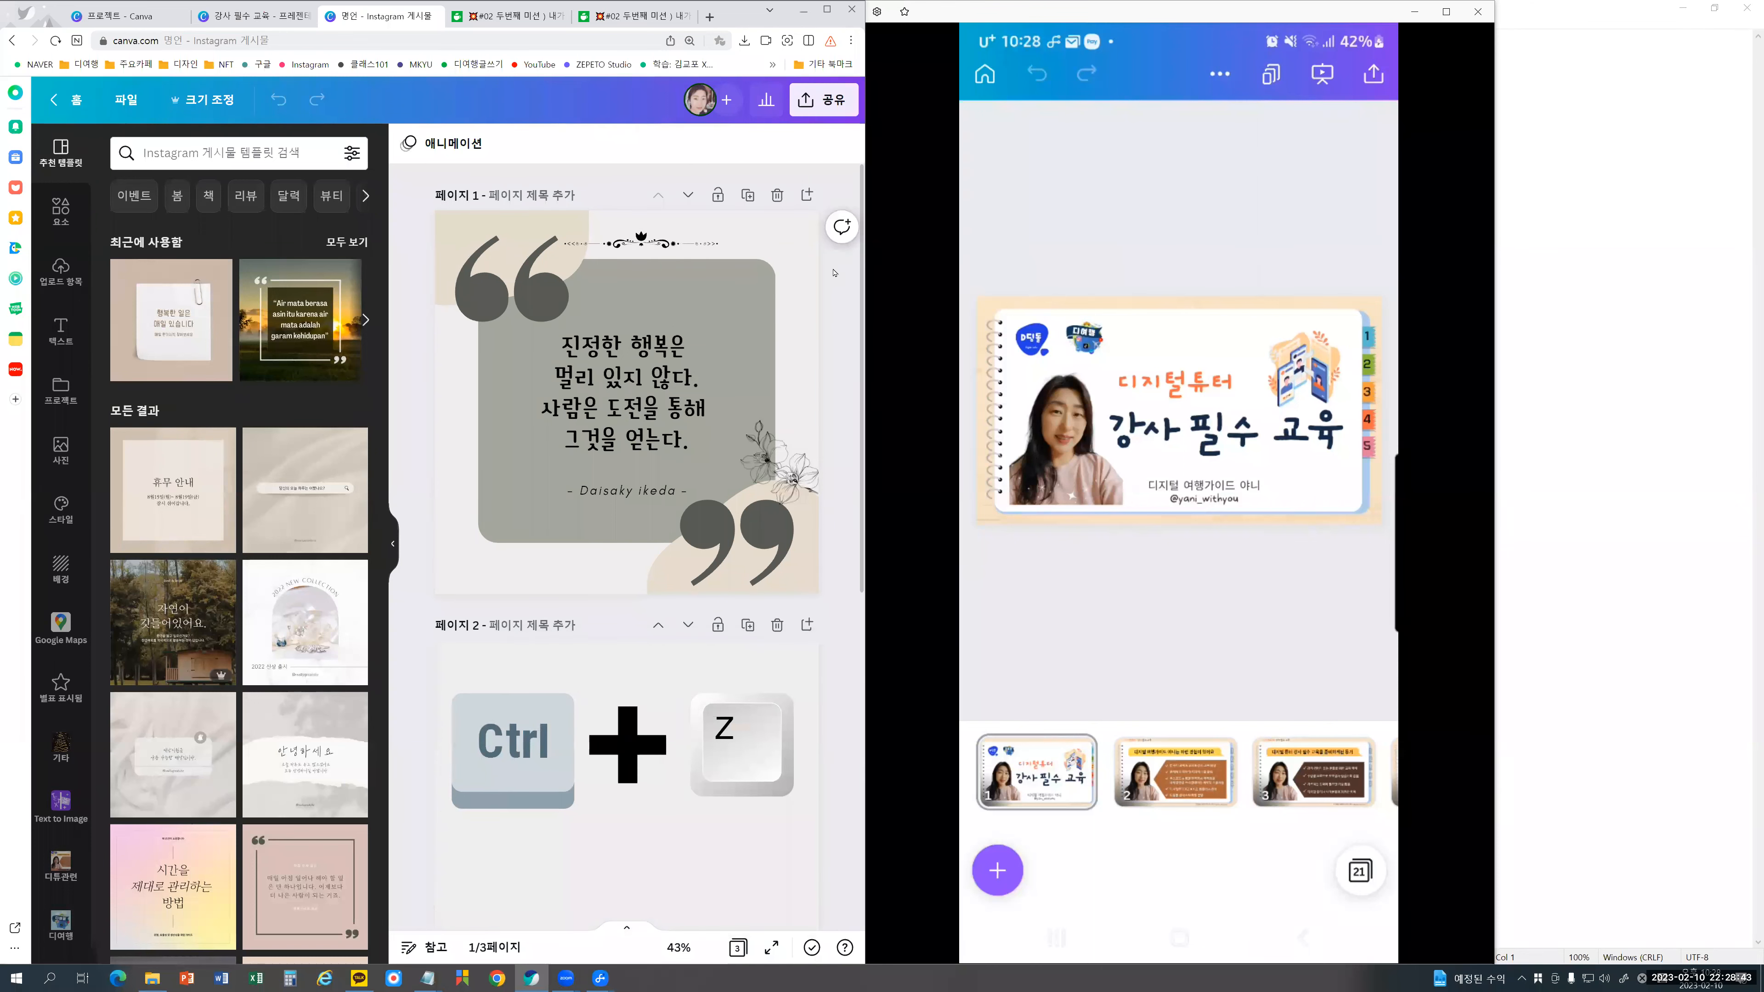
{"action": "left_click", "coordinate": [77, 102]}
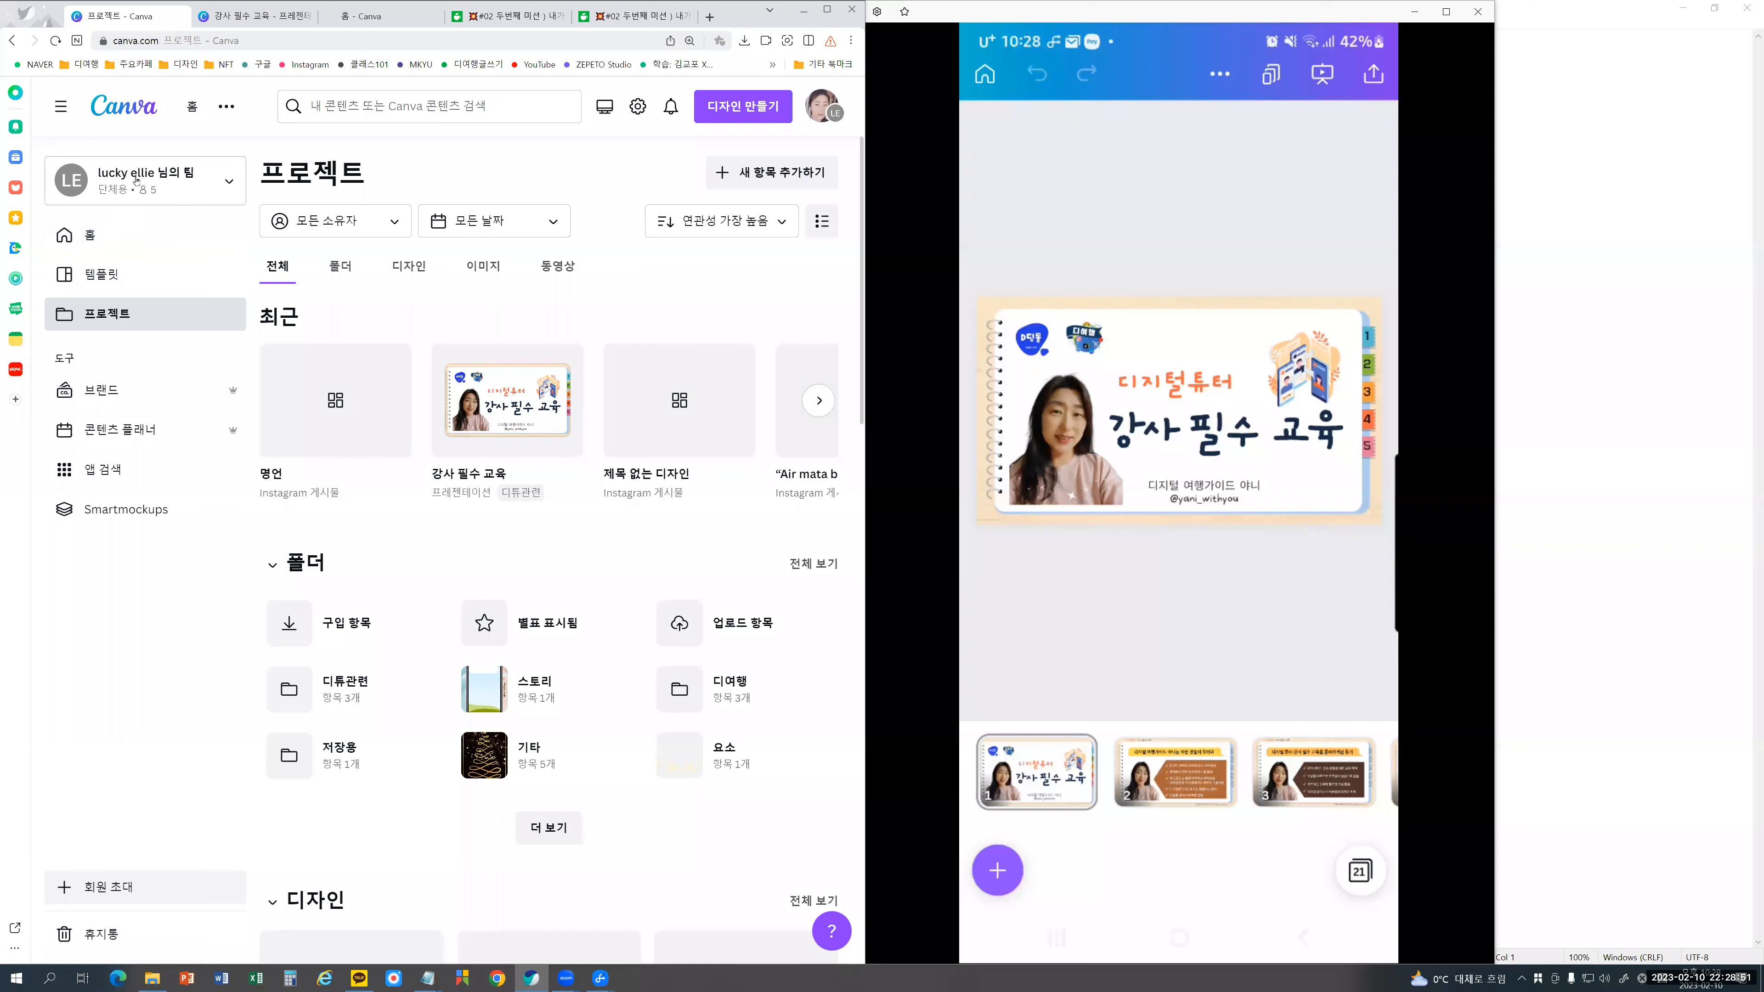
Step: Show the list of other teams on the projects page, mark the current team in red, and close the list
{"action": "left_click", "coordinate": [118, 194]}
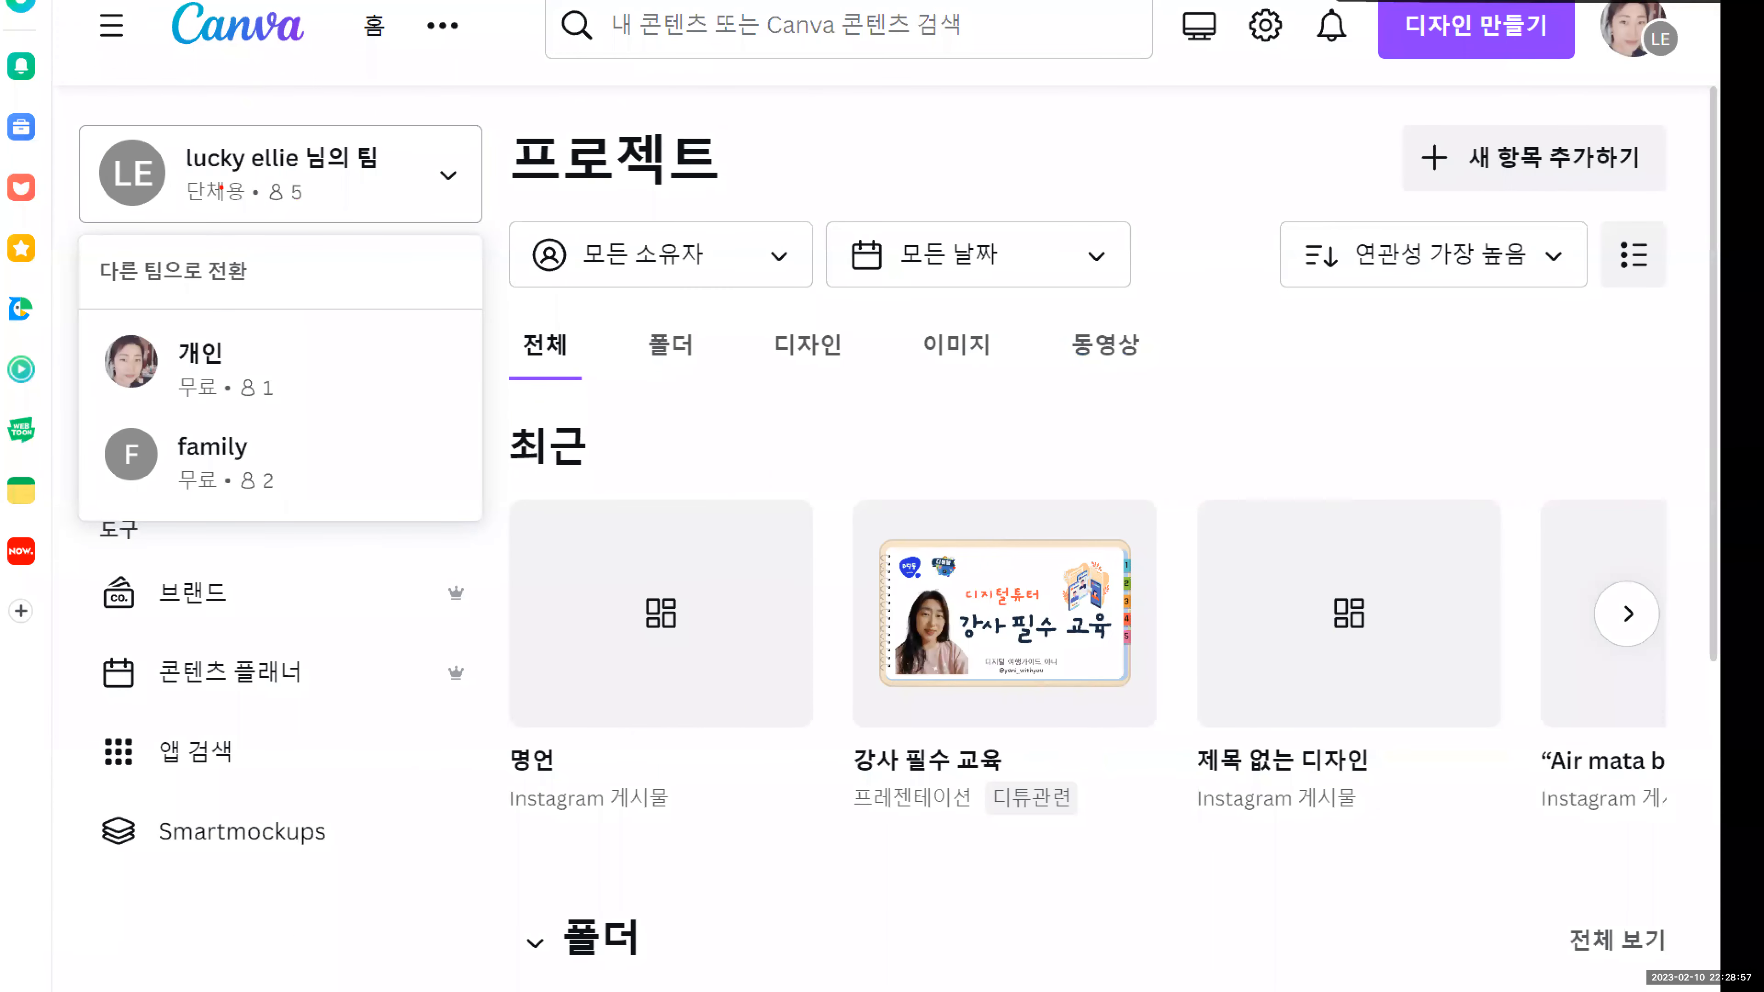
{"action": "mouse_move", "coordinate": [399, 182]}
{"action": "left_mouse_down"}
{"action": "mouse_move", "coordinate": [203, 184]}
{"action": "mouse_move", "coordinate": [177, 133]}
{"action": "mouse_move", "coordinate": [342, 111]}
{"action": "mouse_move", "coordinate": [390, 134]}
{"action": "mouse_move", "coordinate": [386, 196]}
{"action": "left_mouse_up"}
{"action": "key", "text": "Escape"}
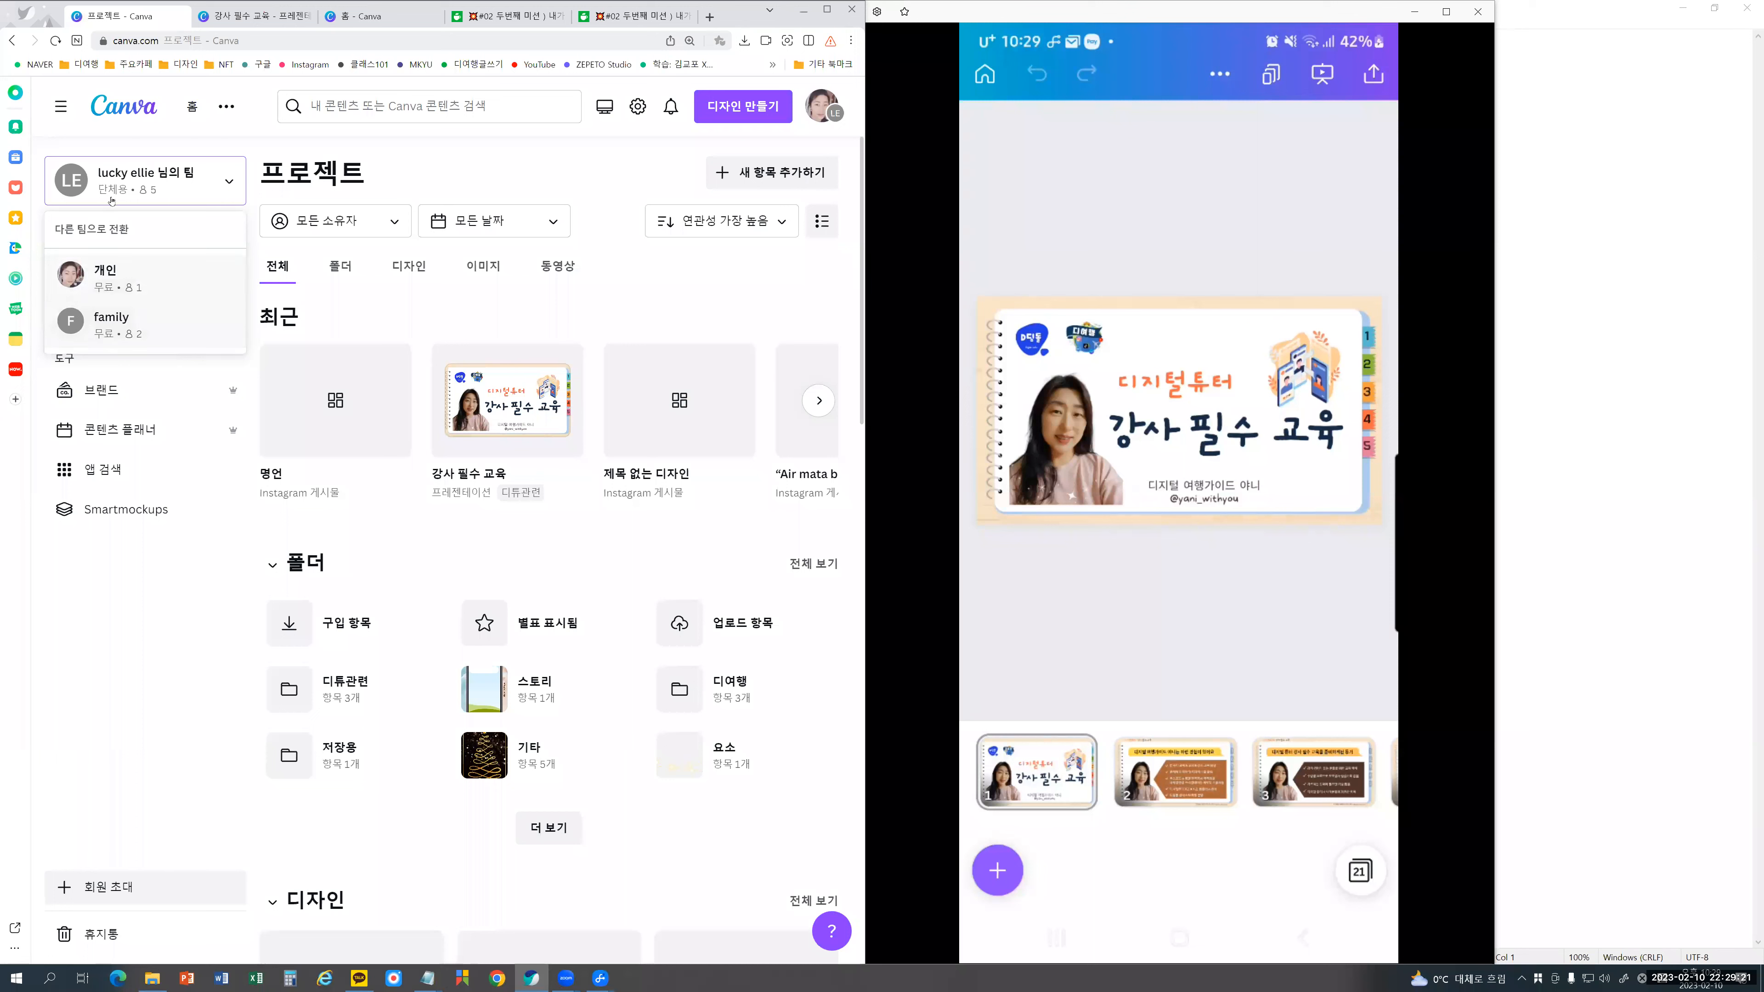
{"action": "left_click", "coordinate": [106, 171]}
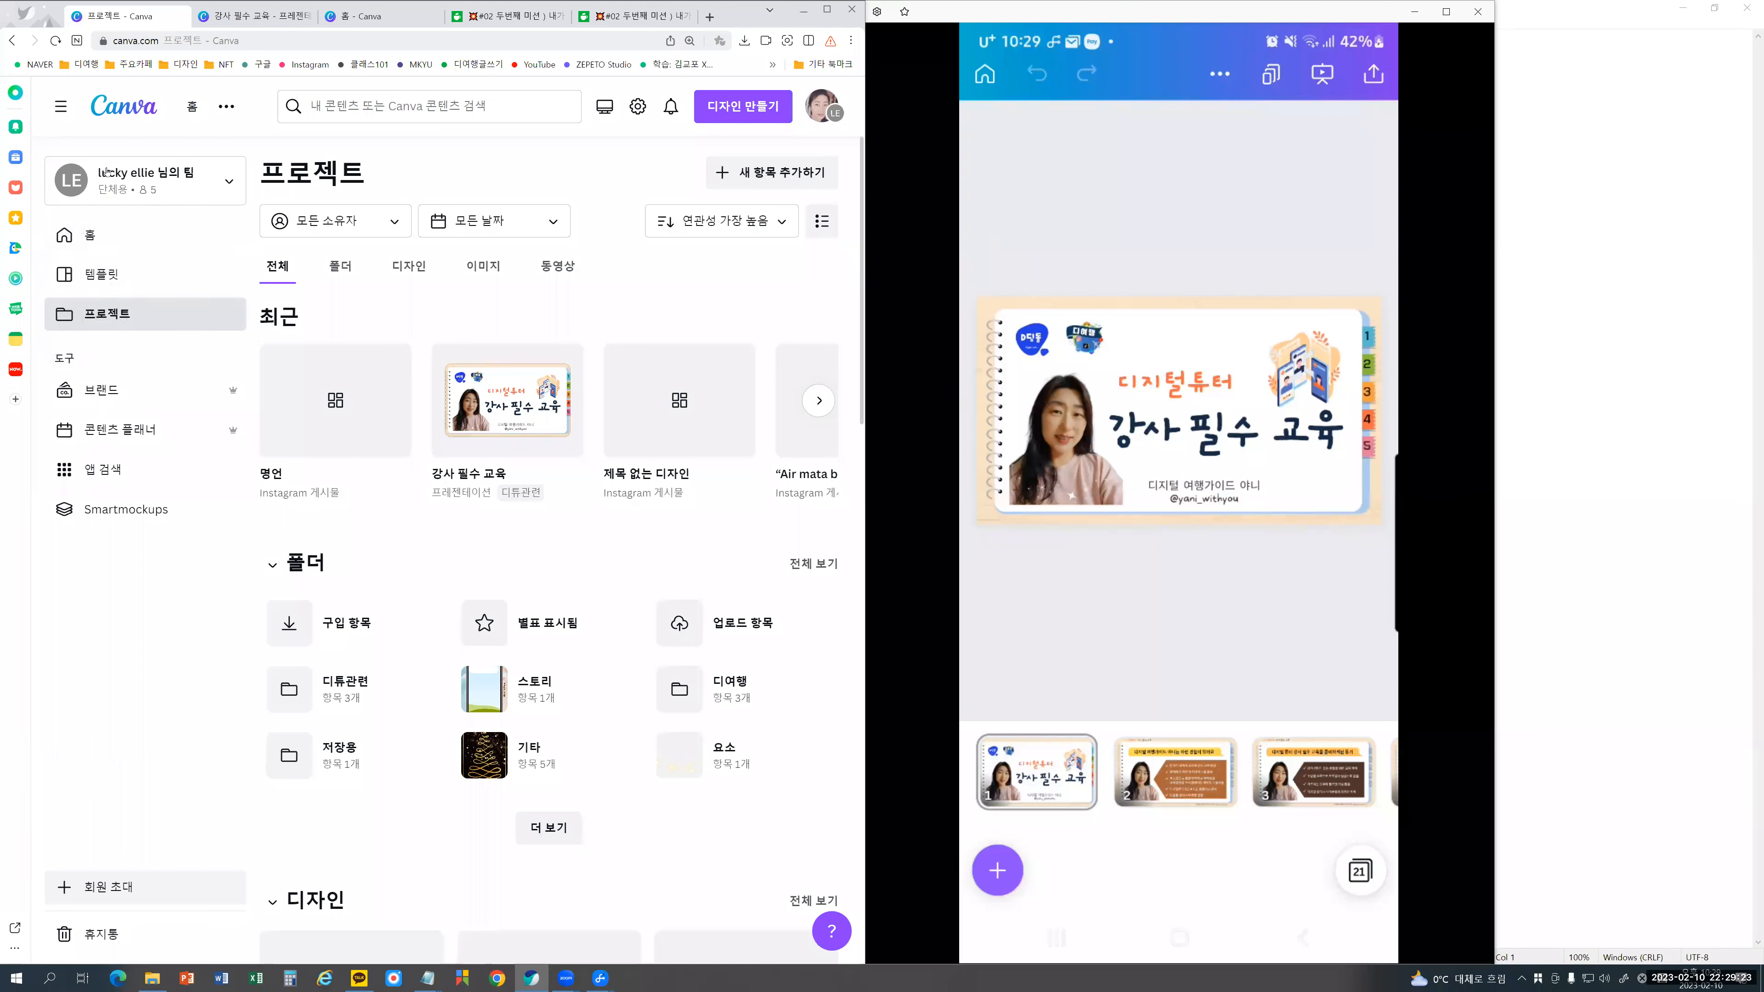
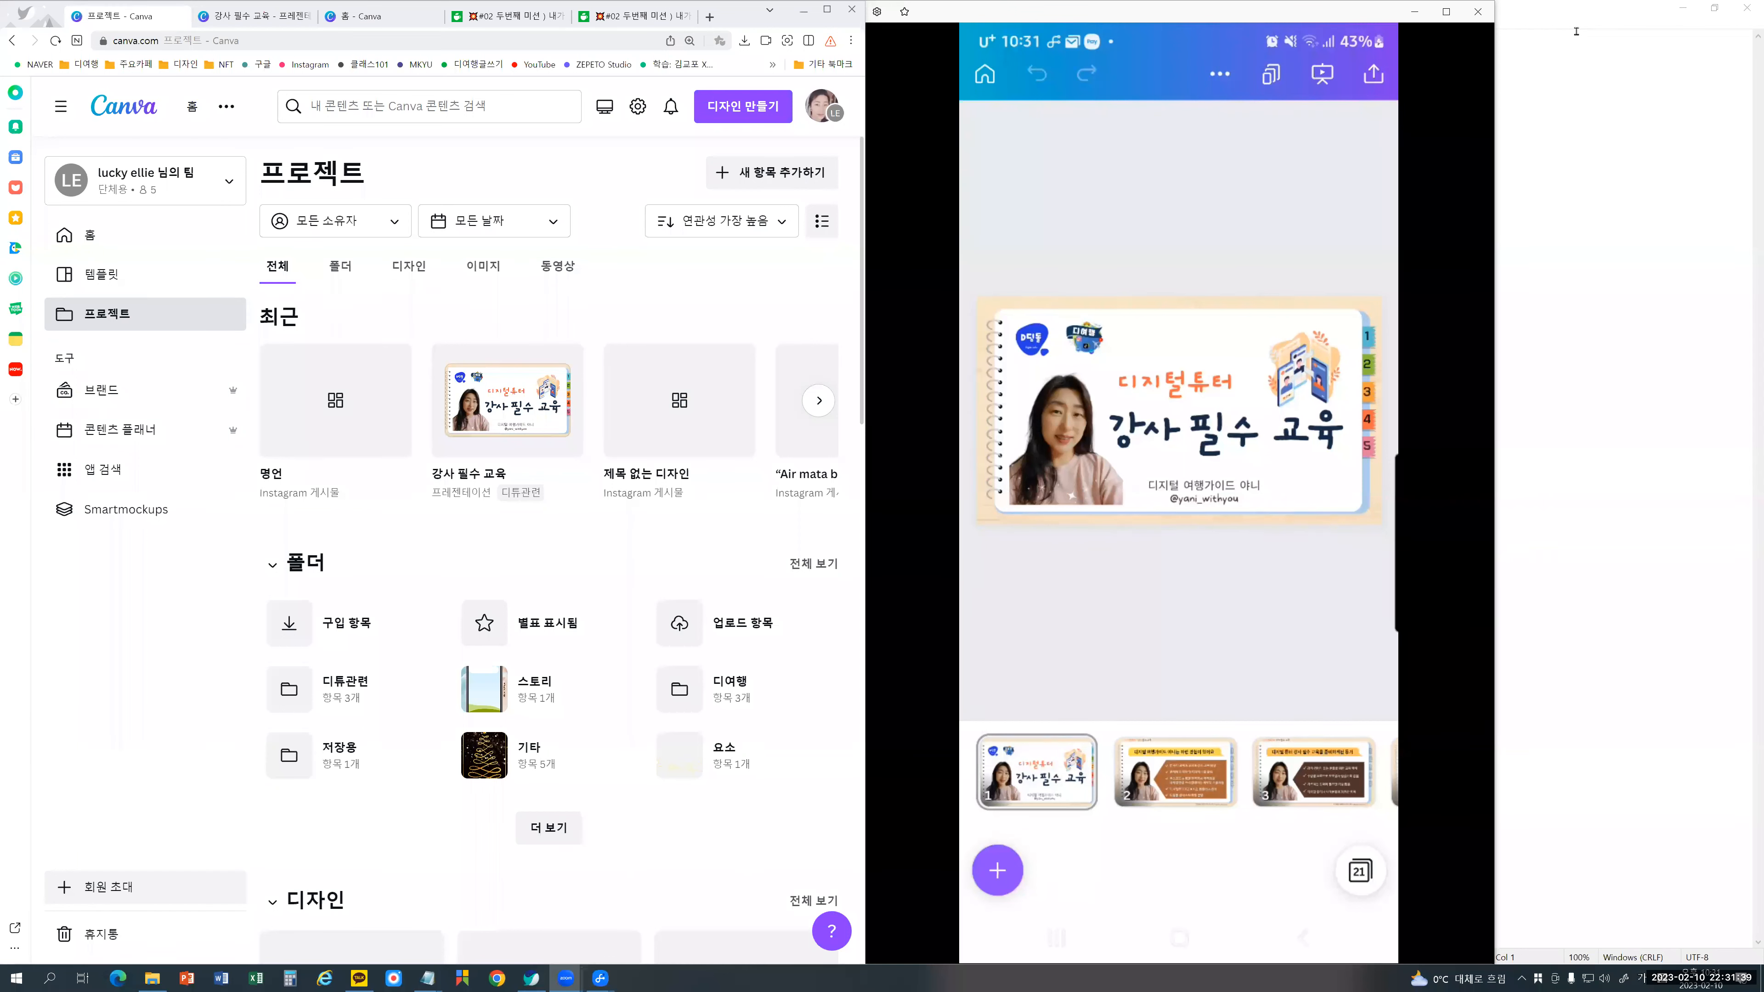
Step: Open the download options of the 강사 필수 교육 presentation and set the file type to PNG
{"action": "left_click", "coordinate": [727, 118]}
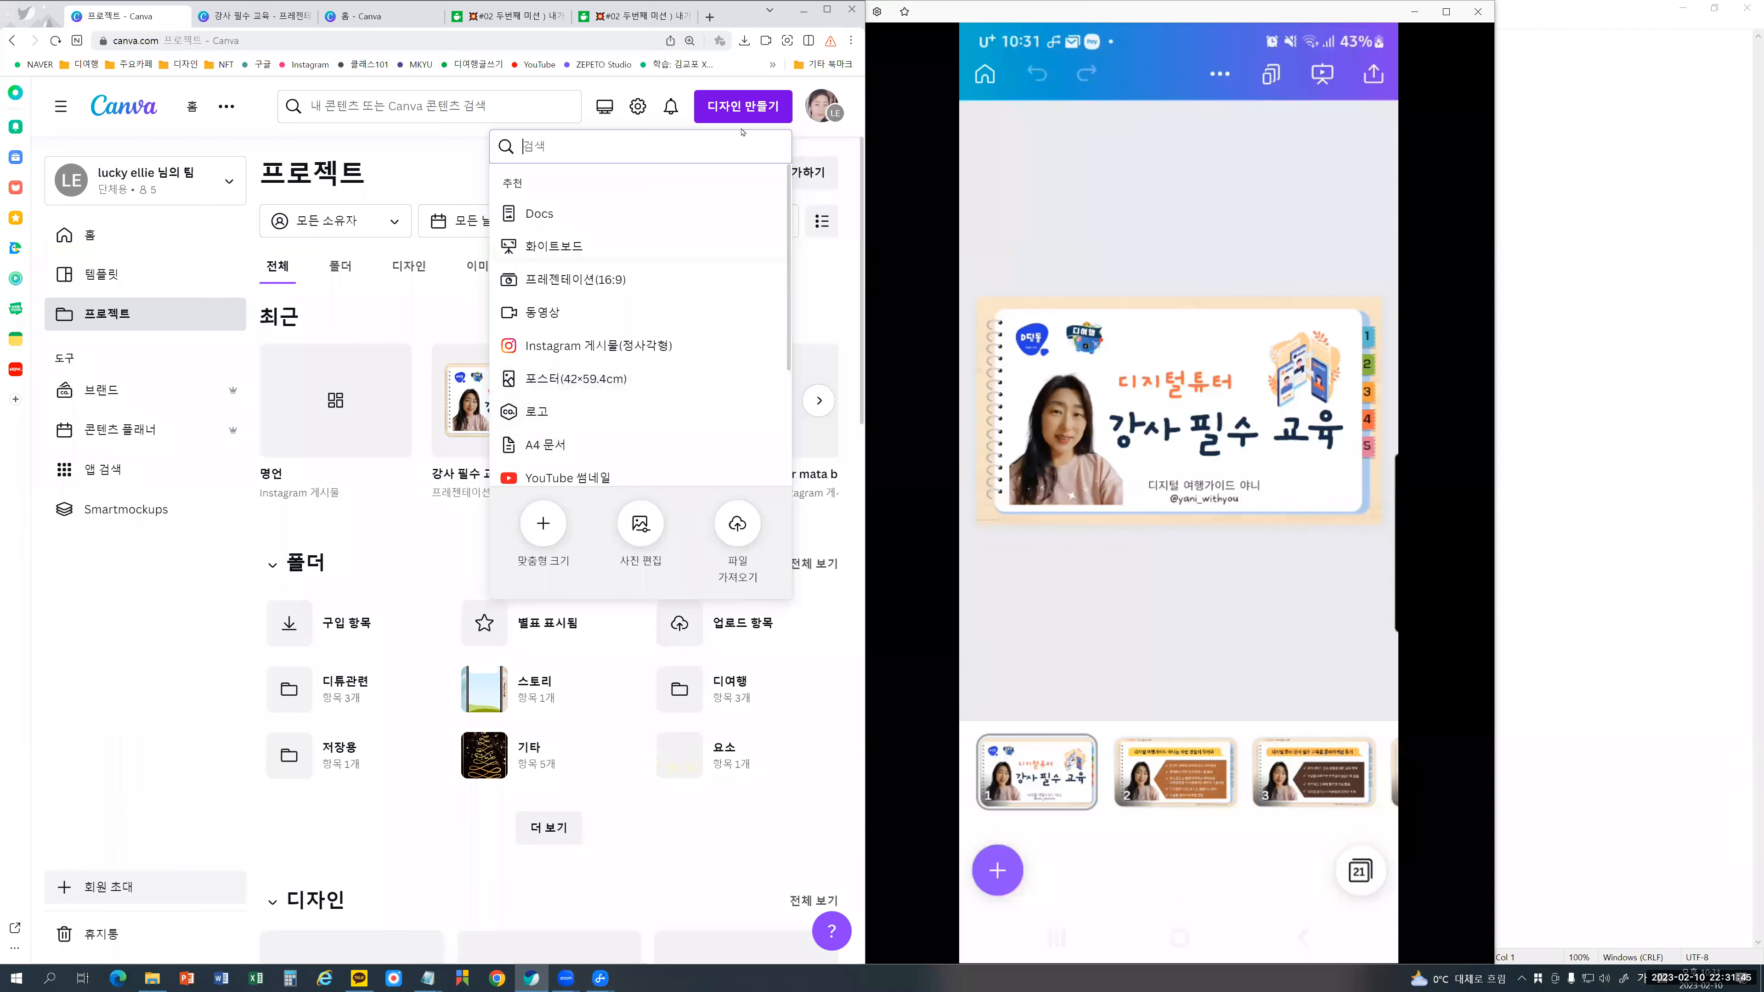
{"action": "left_click", "coordinate": [251, 16]}
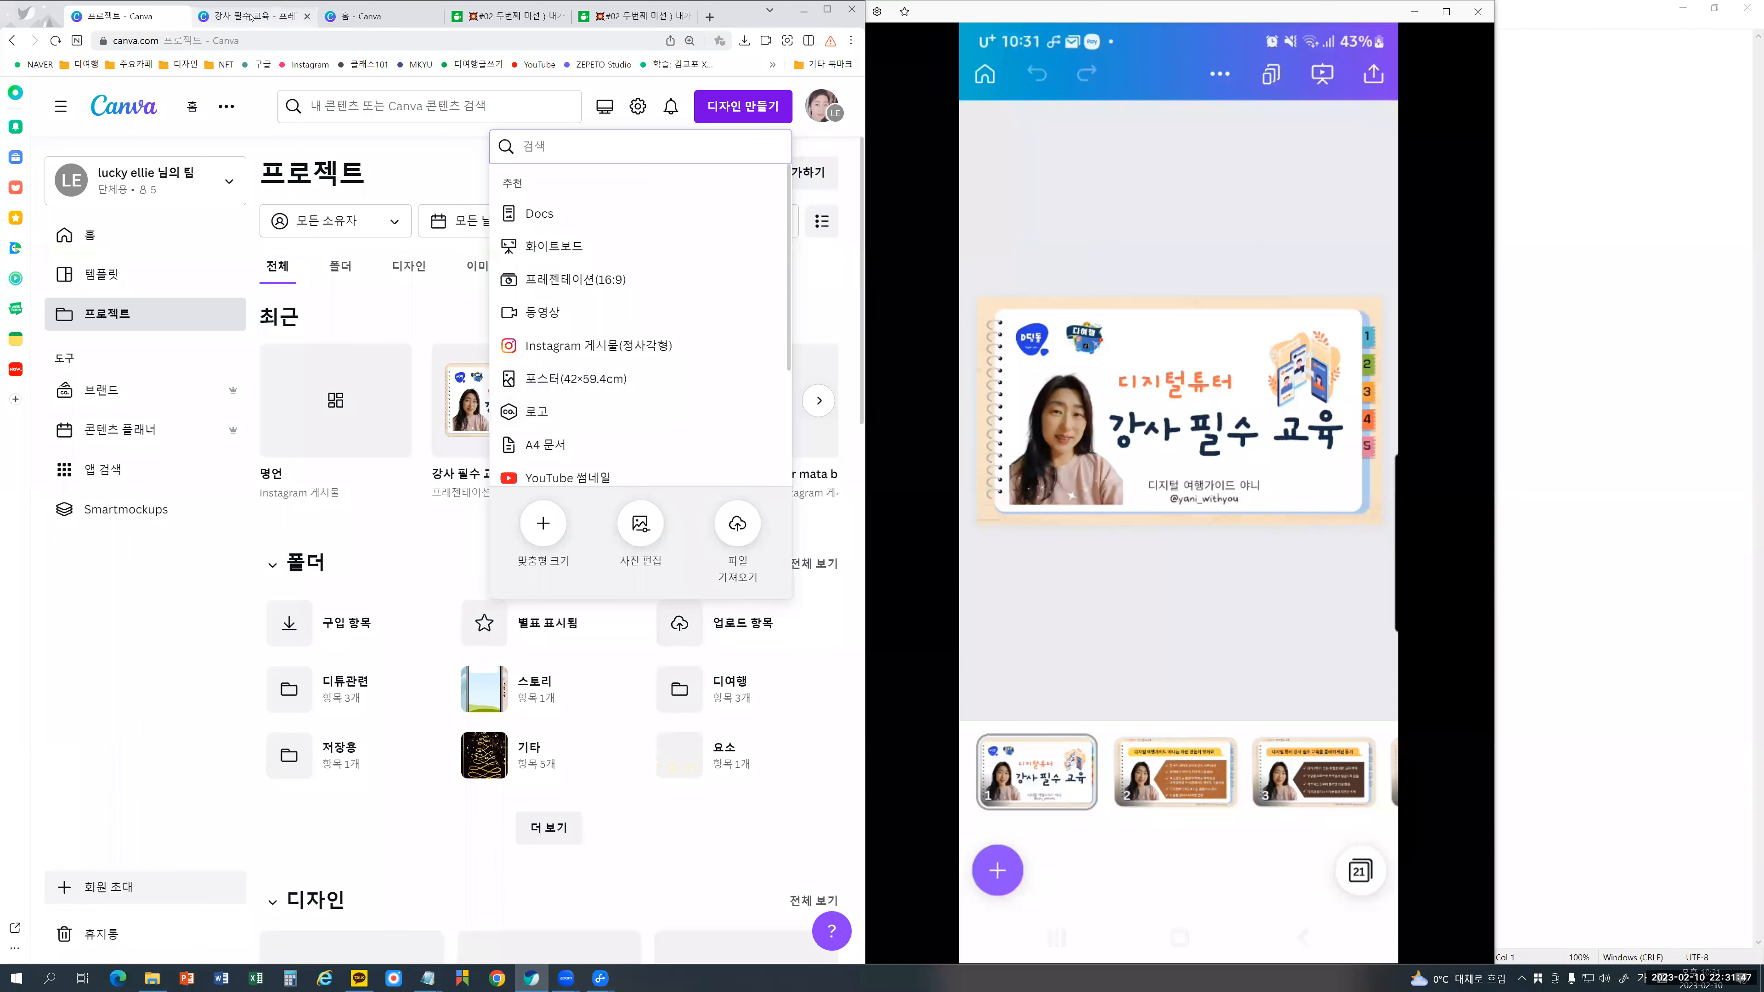
{"action": "left_click", "coordinate": [830, 108]}
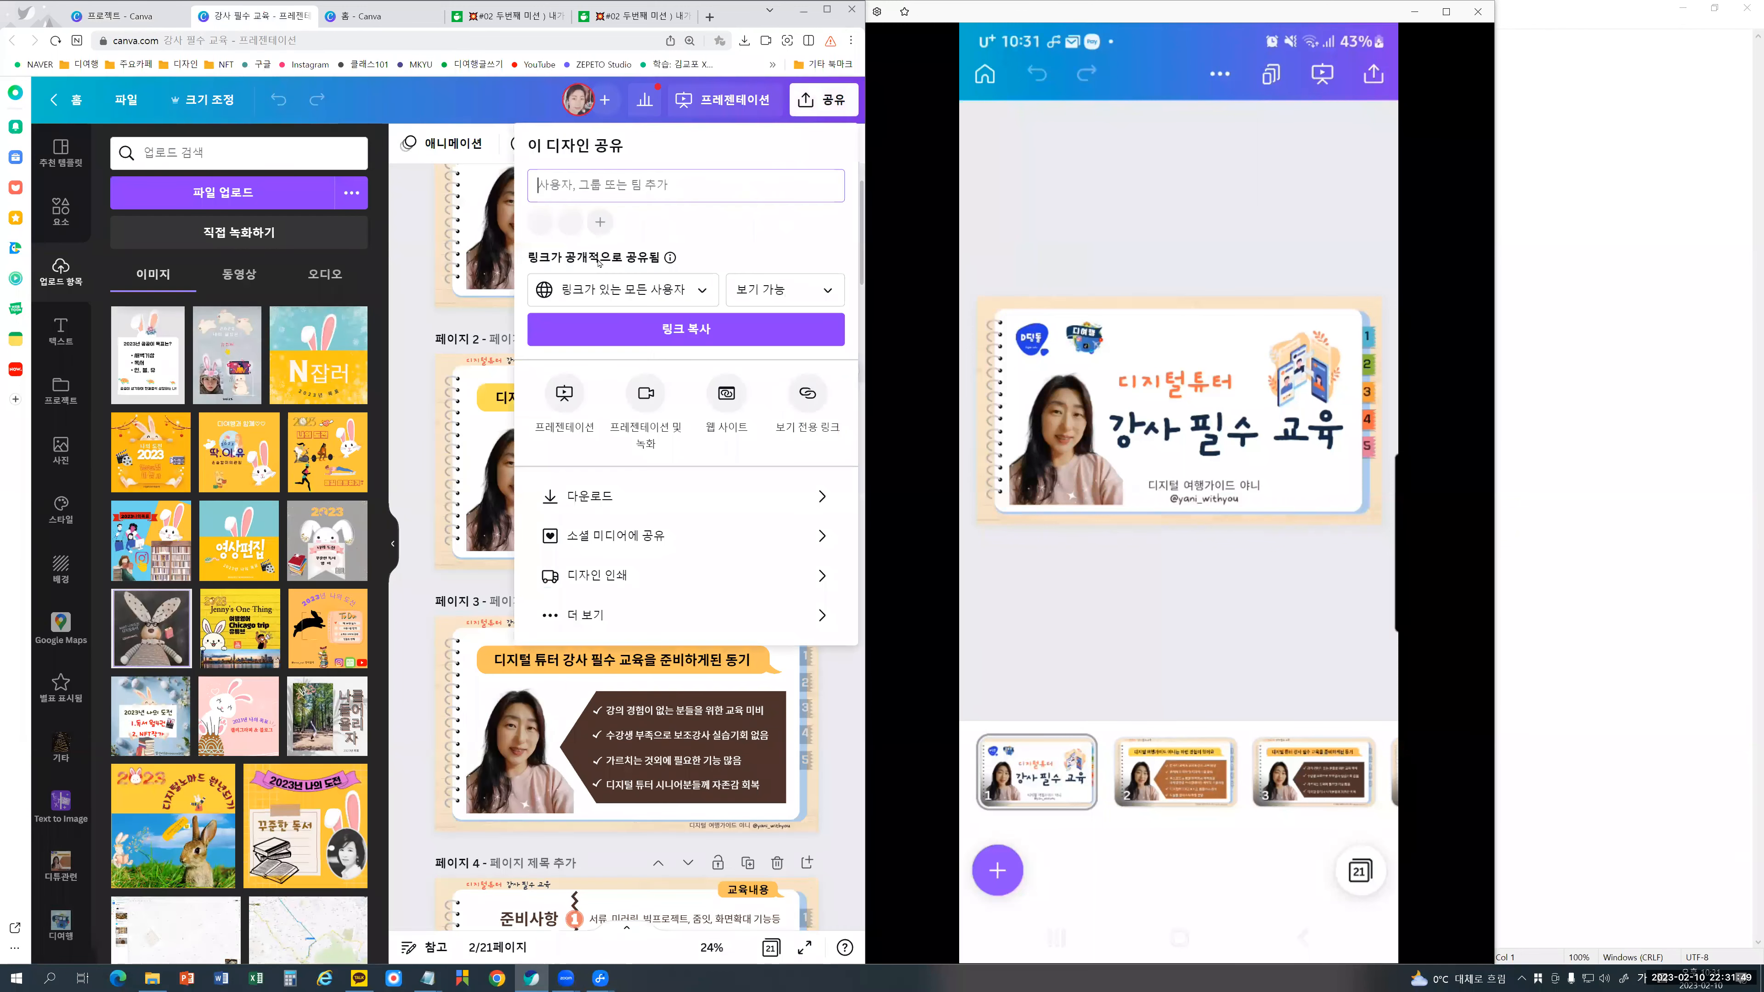
{"action": "left_click", "coordinate": [607, 497]}
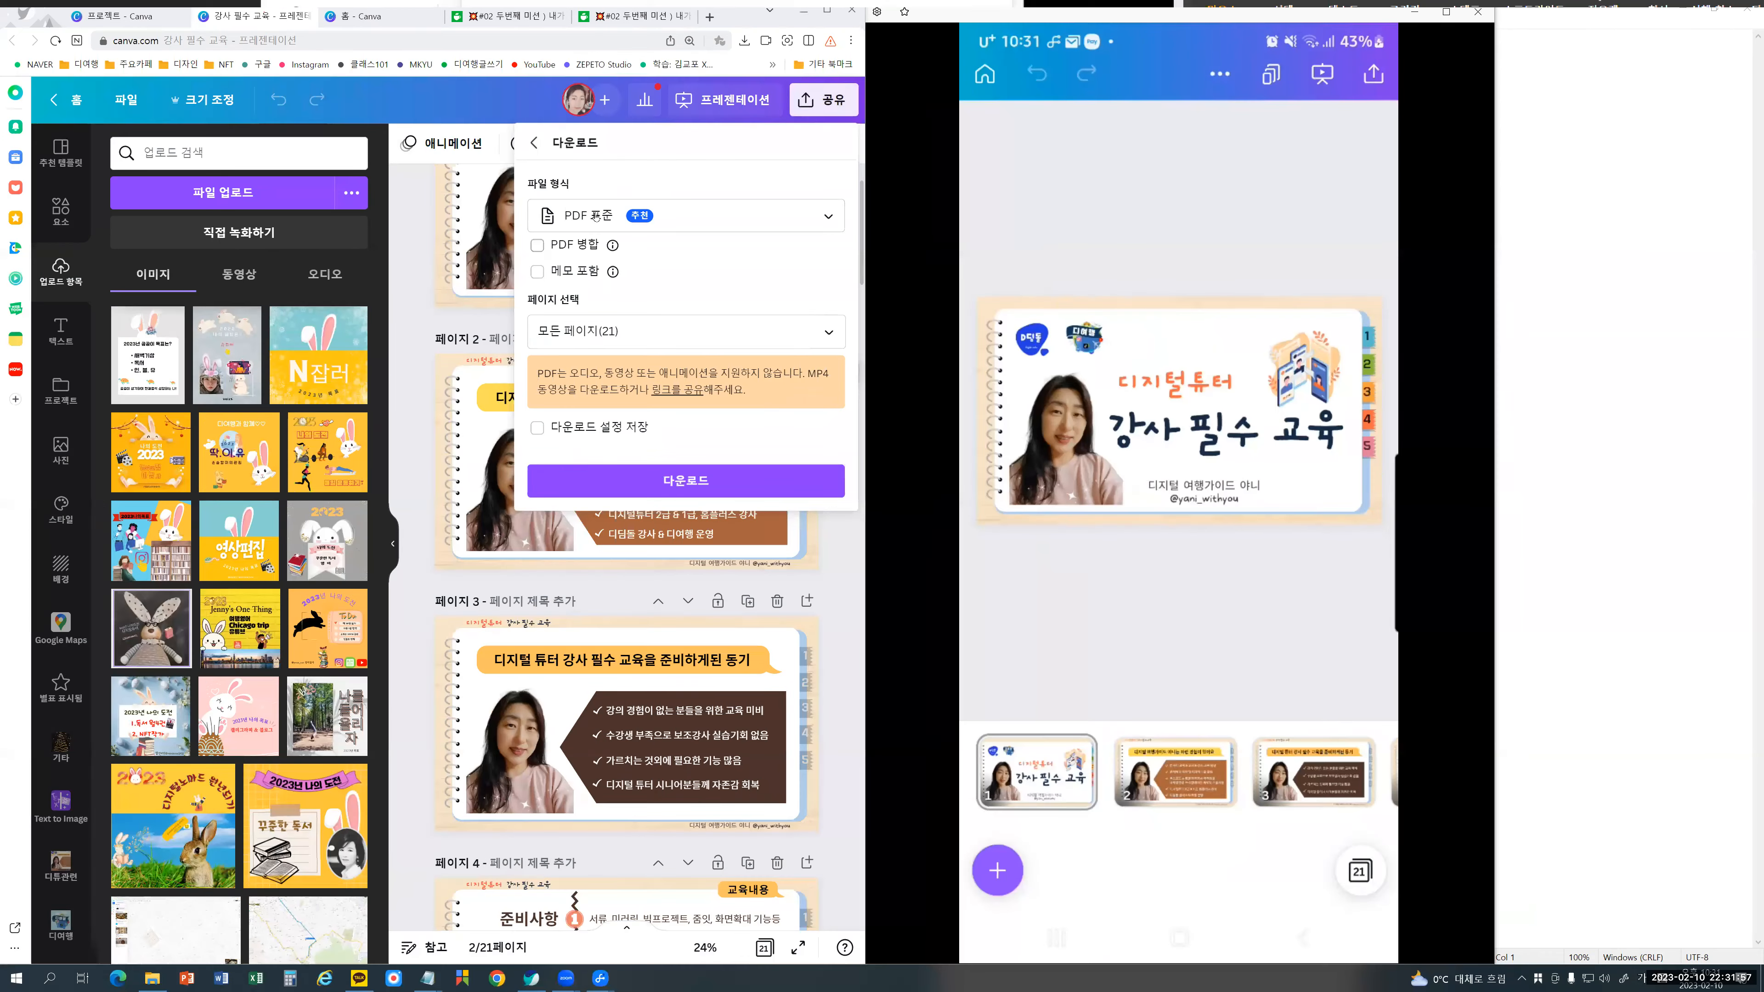
{"action": "left_click", "coordinate": [587, 215]}
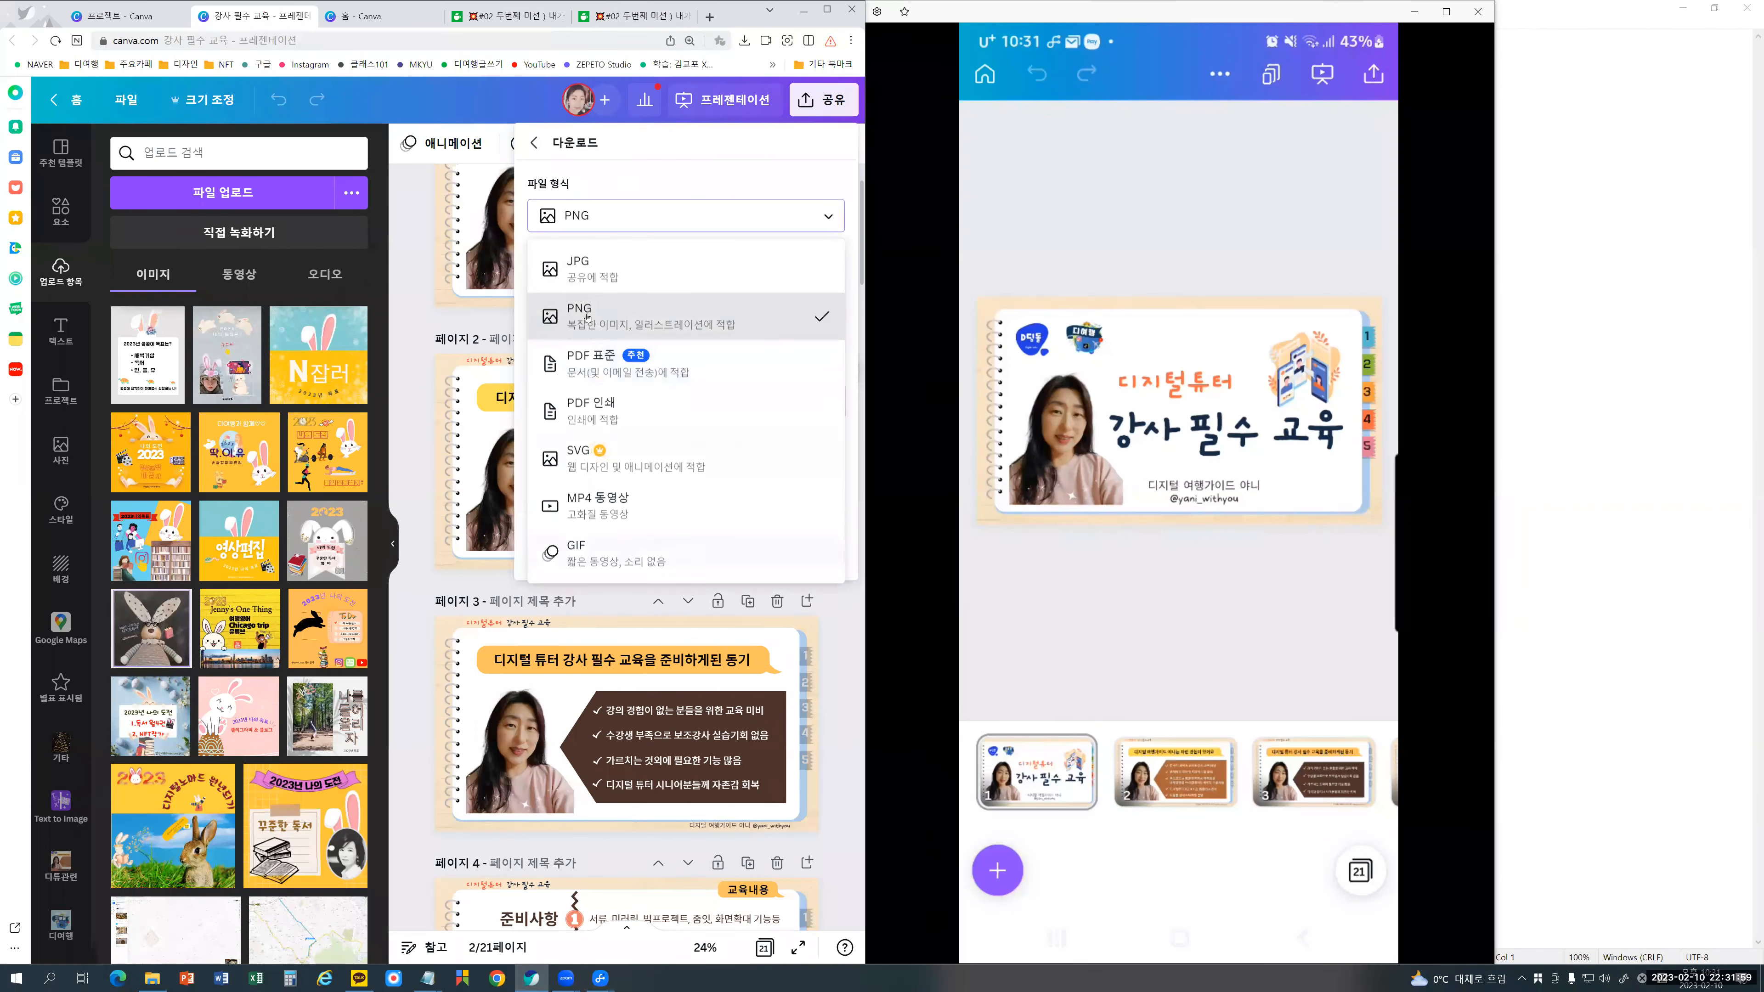
{"action": "left_click", "coordinate": [587, 316]}
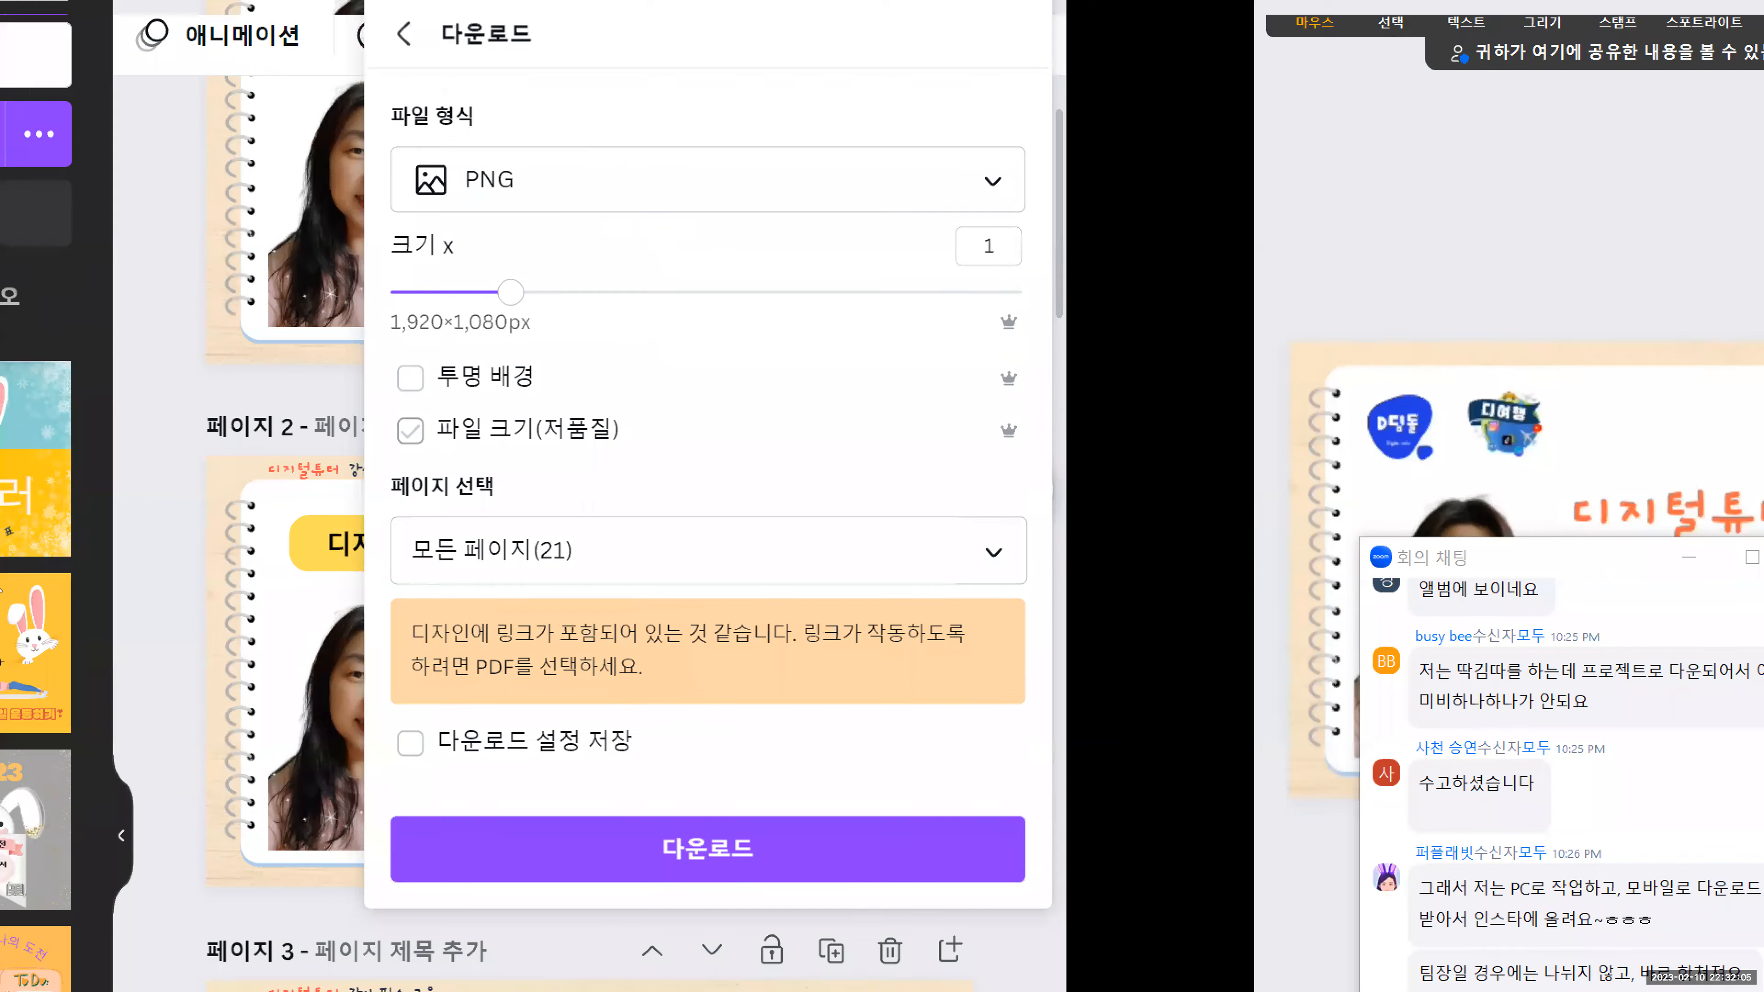
Step: Mark the 투명 배경 and 파일 크기(저품질) download options in red, clear the marks and close the download options
{"action": "mouse_move", "coordinate": [394, 395]}
{"action": "left_mouse_down"}
{"action": "mouse_move", "coordinate": [483, 398]}
{"action": "mouse_move", "coordinate": [550, 363]}
{"action": "mouse_move", "coordinate": [460, 343]}
{"action": "mouse_move", "coordinate": [387, 374]}
{"action": "mouse_move", "coordinate": [391, 393]}
{"action": "left_mouse_up"}
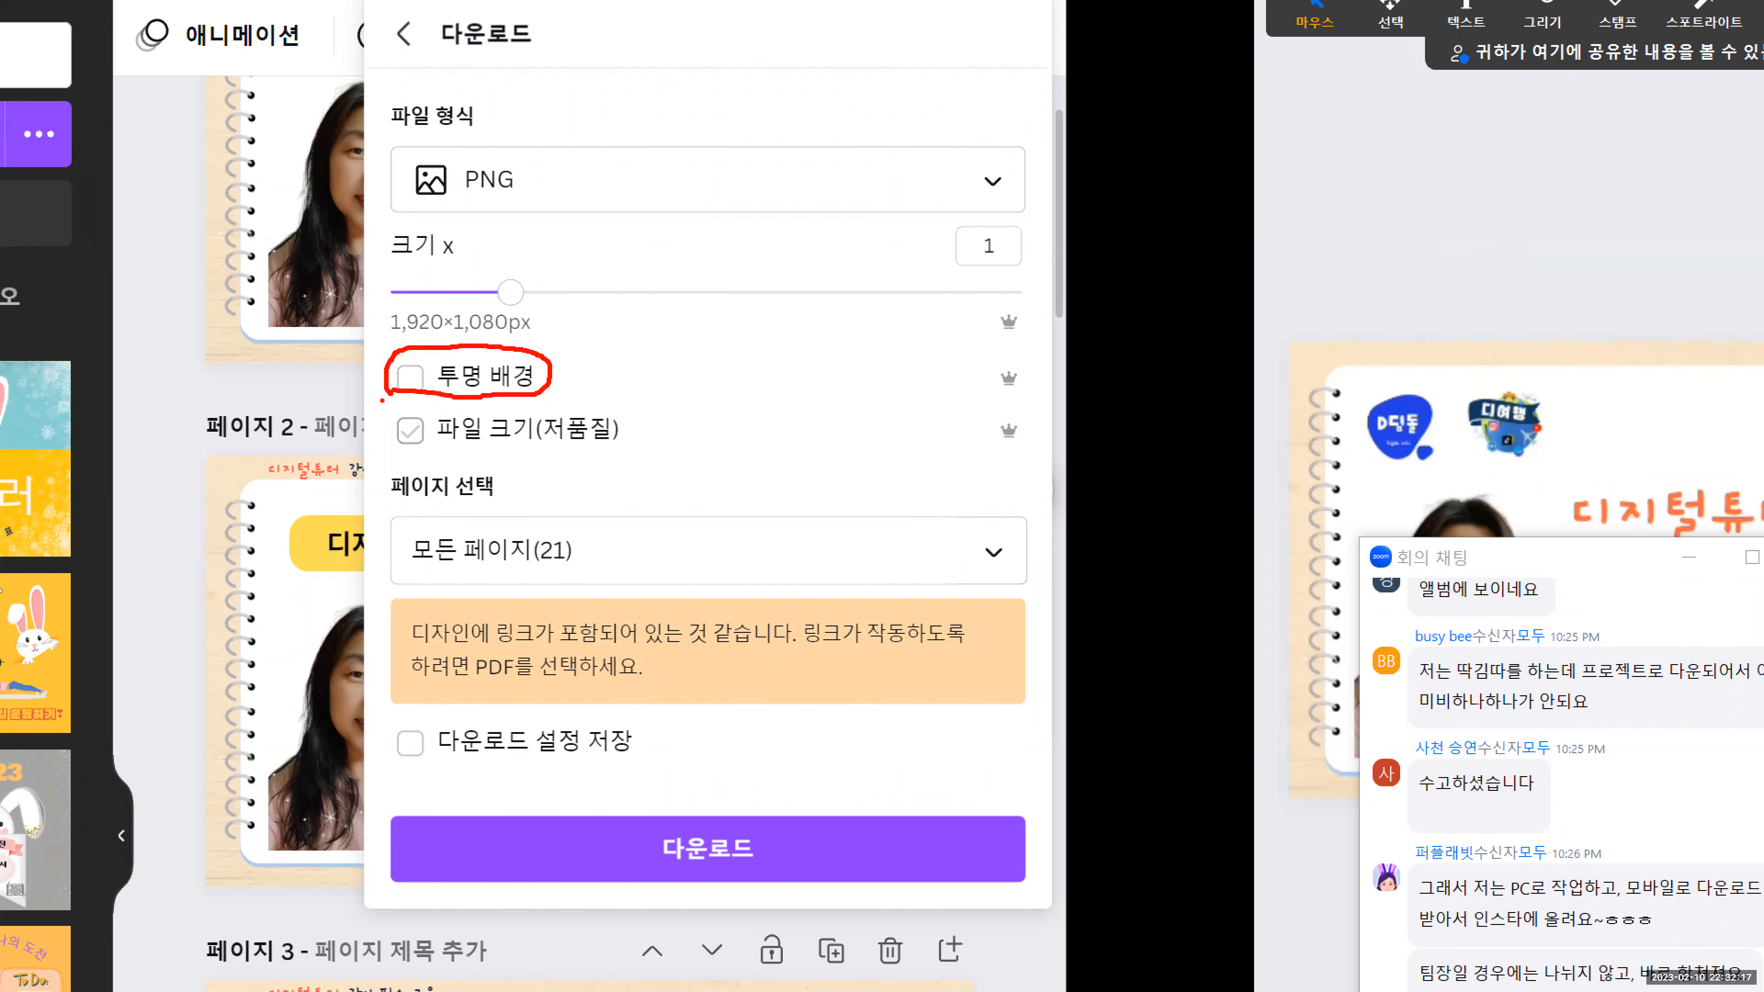
{"action": "mouse_move", "coordinate": [390, 452]}
{"action": "left_mouse_down"}
{"action": "mouse_move", "coordinate": [632, 454]}
{"action": "mouse_move", "coordinate": [635, 403]}
{"action": "mouse_move", "coordinate": [362, 412]}
{"action": "mouse_move", "coordinate": [404, 453]}
{"action": "left_mouse_up"}
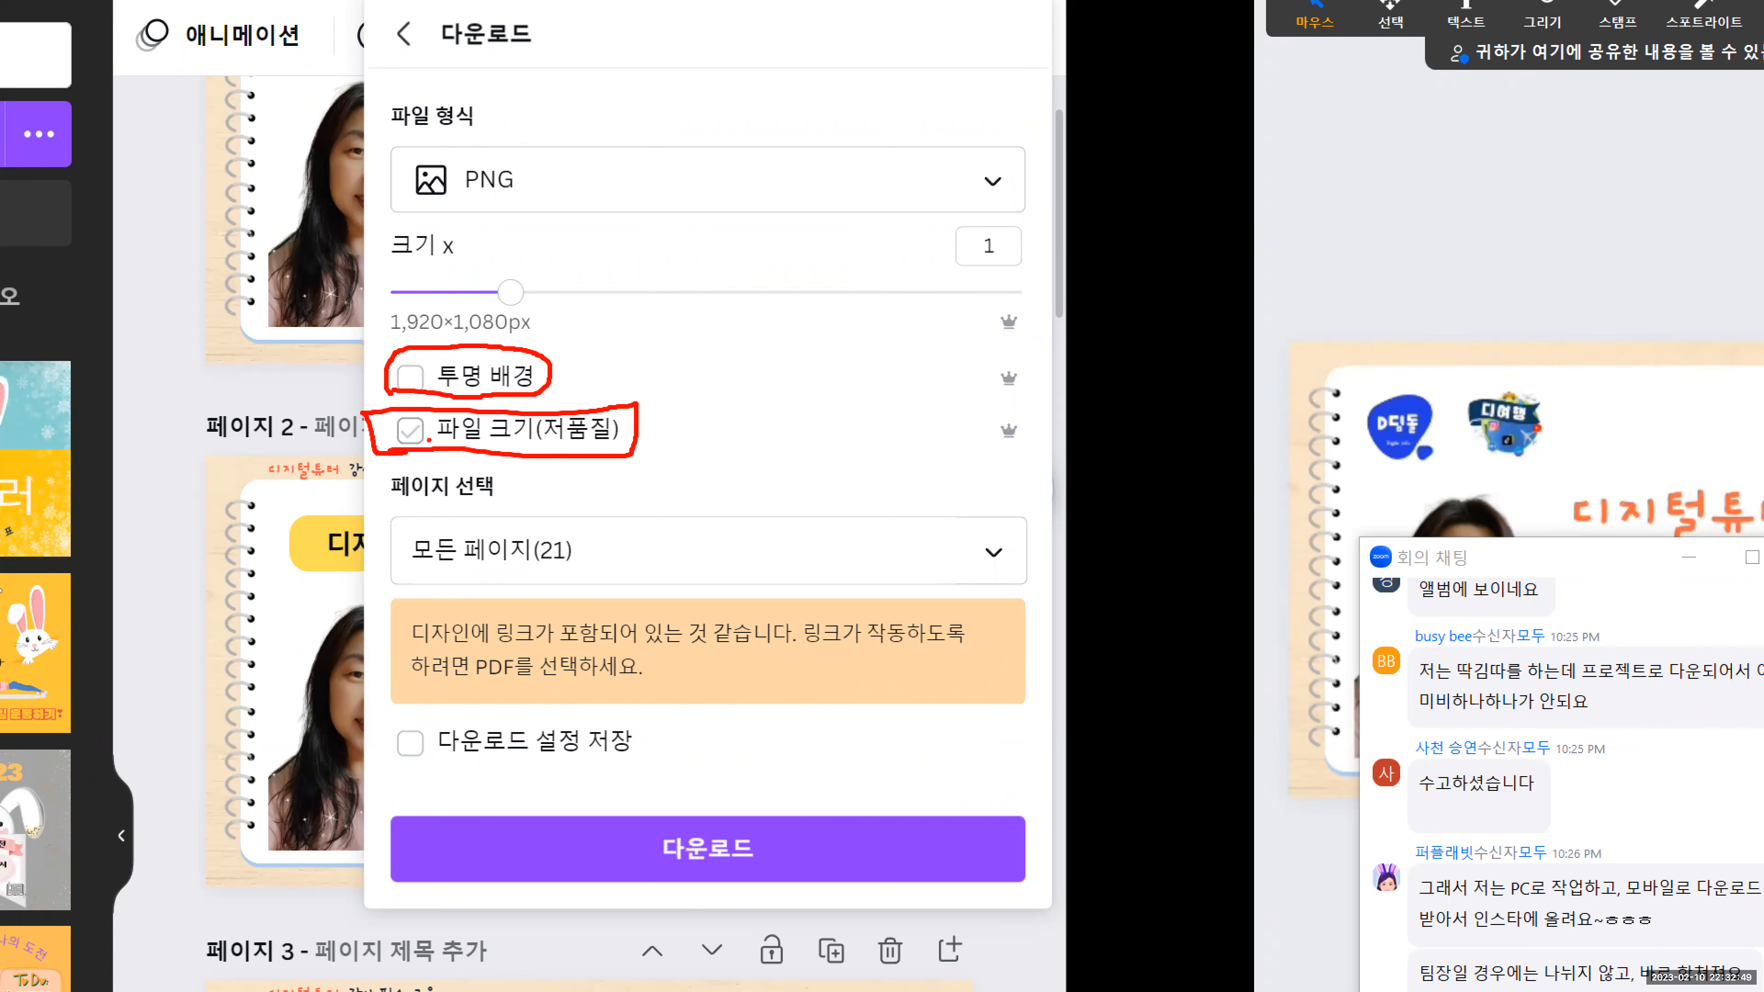
{"action": "mouse_move", "coordinate": [546, 391]}
{"action": "left_mouse_down"}
{"action": "mouse_move", "coordinate": [355, 402]}
{"action": "mouse_move", "coordinate": [493, 339]}
{"action": "mouse_move", "coordinate": [569, 401]}
{"action": "mouse_move", "coordinate": [308, 364]}
{"action": "mouse_move", "coordinate": [563, 326]}
{"action": "mouse_move", "coordinate": [601, 376]}
{"action": "mouse_move", "coordinate": [810, 365]}
{"action": "left_mouse_up"}
{"action": "left_click_drag", "start_coordinate": [811, 365], "coordinate": [764, 413]}
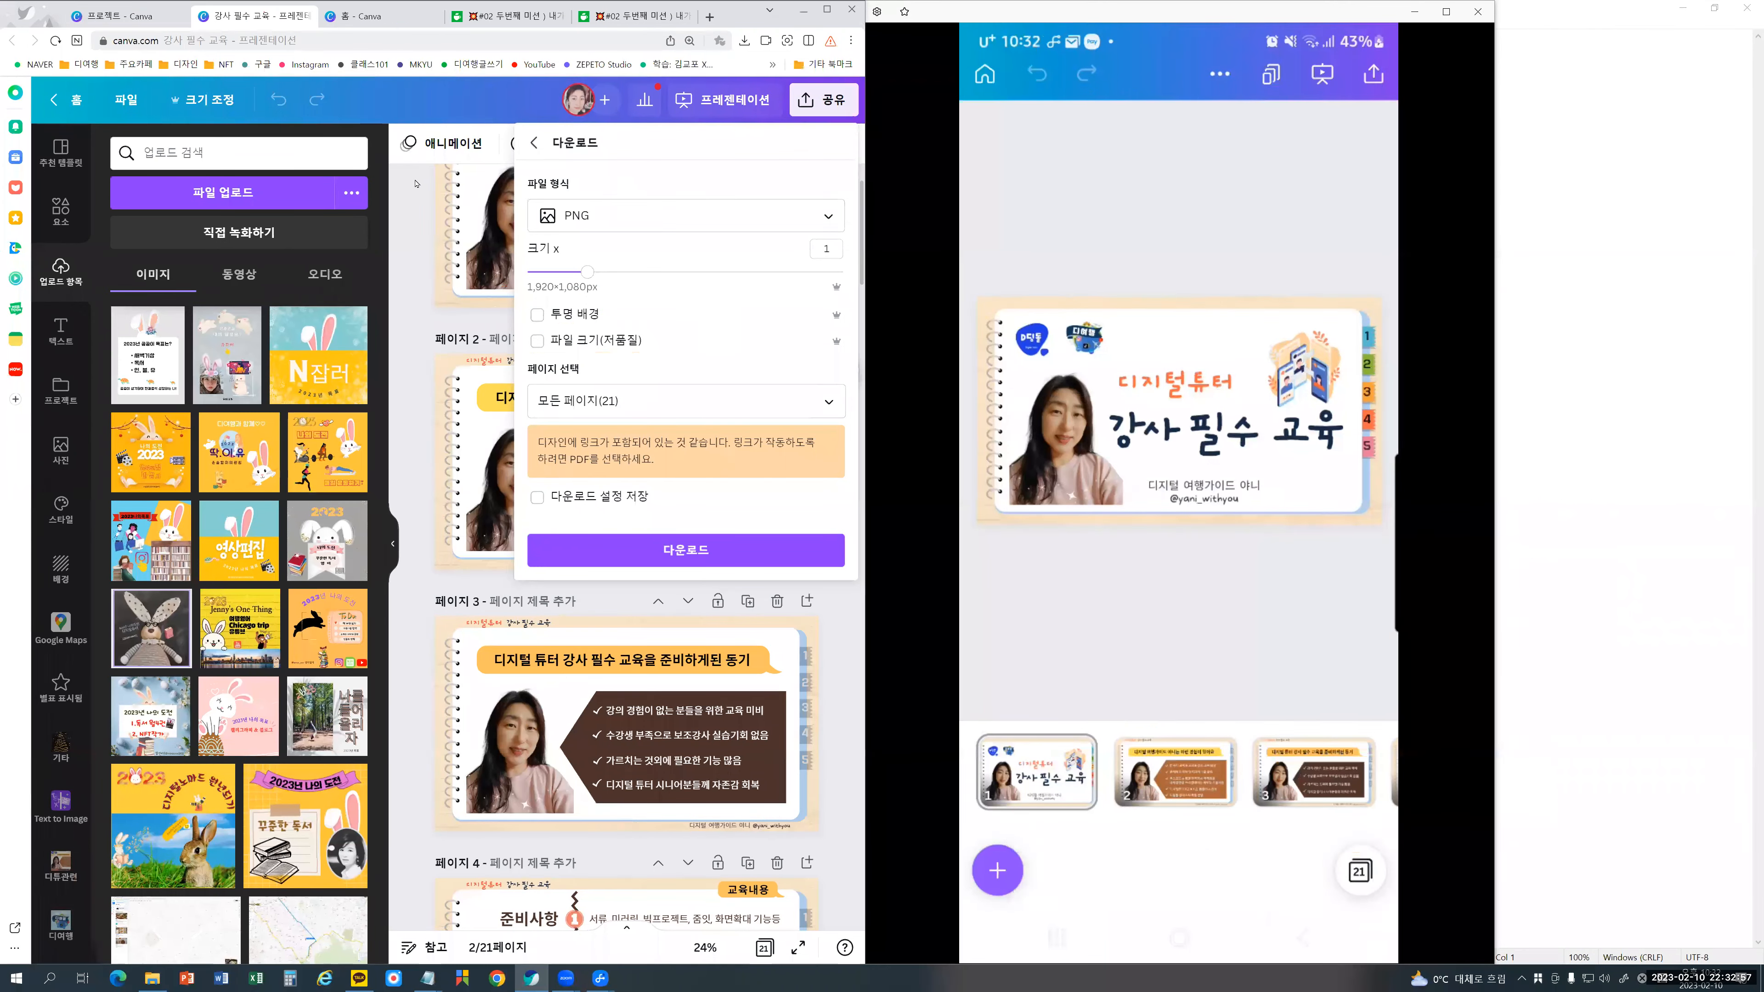
{"action": "left_click", "coordinate": [410, 182]}
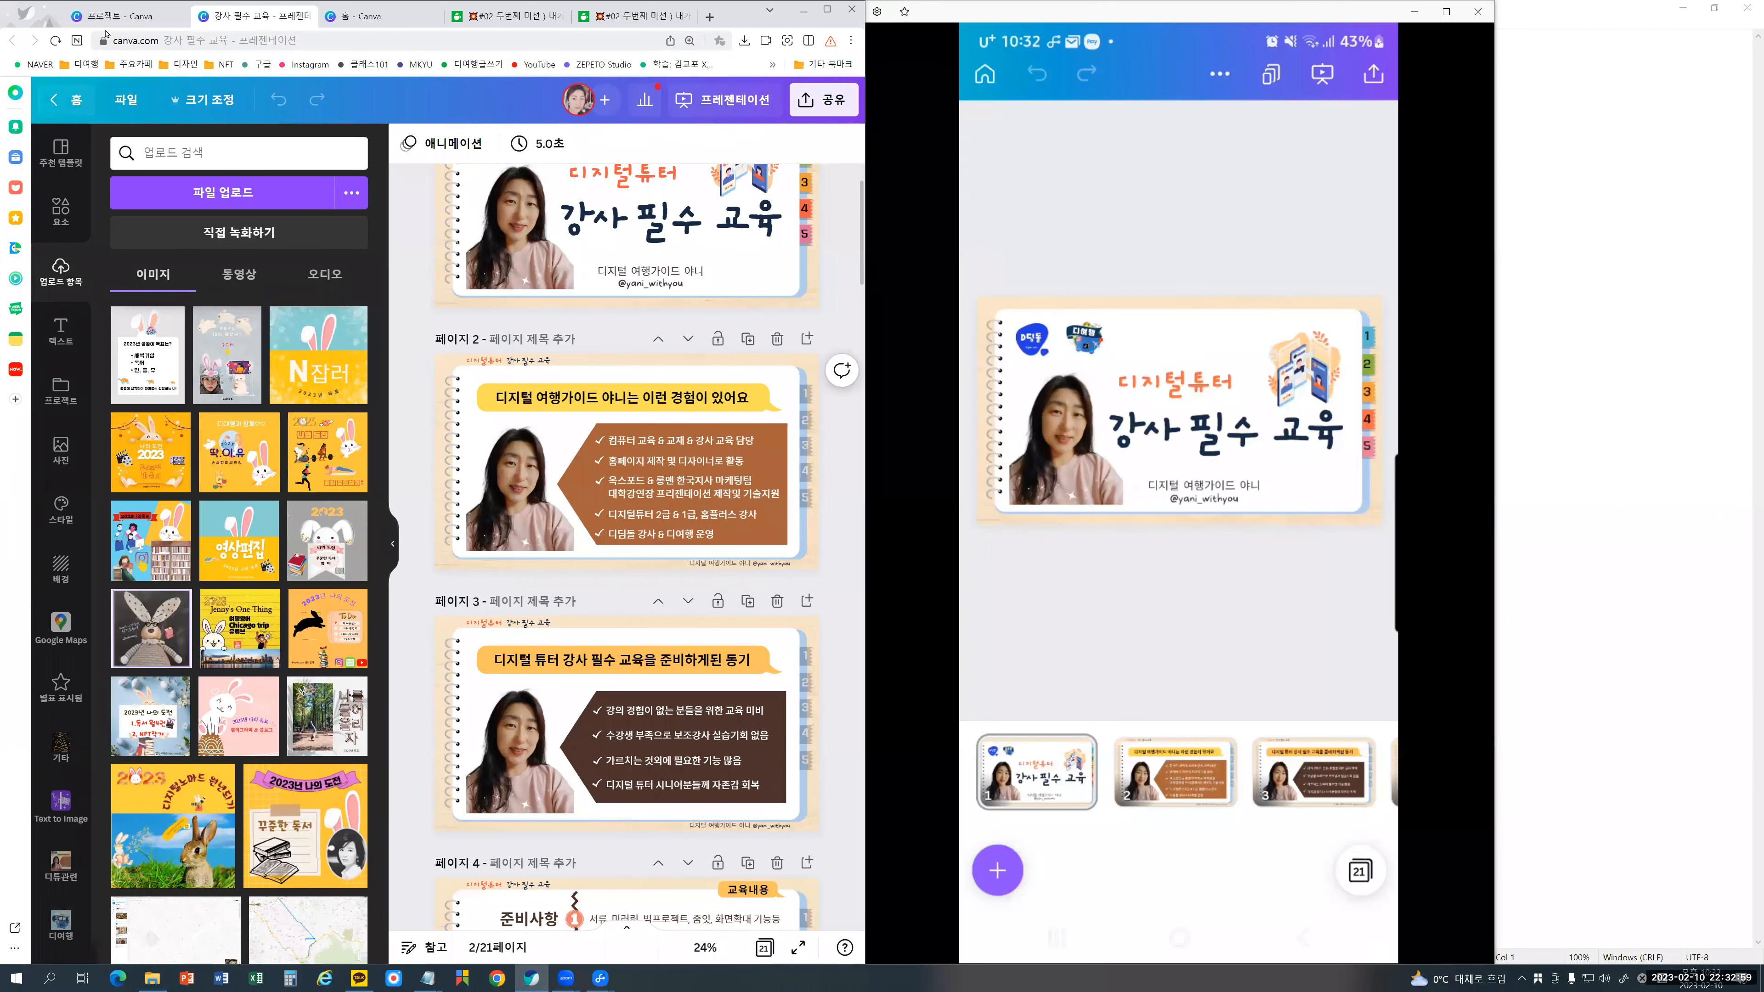
Step: Create a new blank Instagram 게시물(정사각형) design from the projects page
{"action": "left_click", "coordinate": [111, 16]}
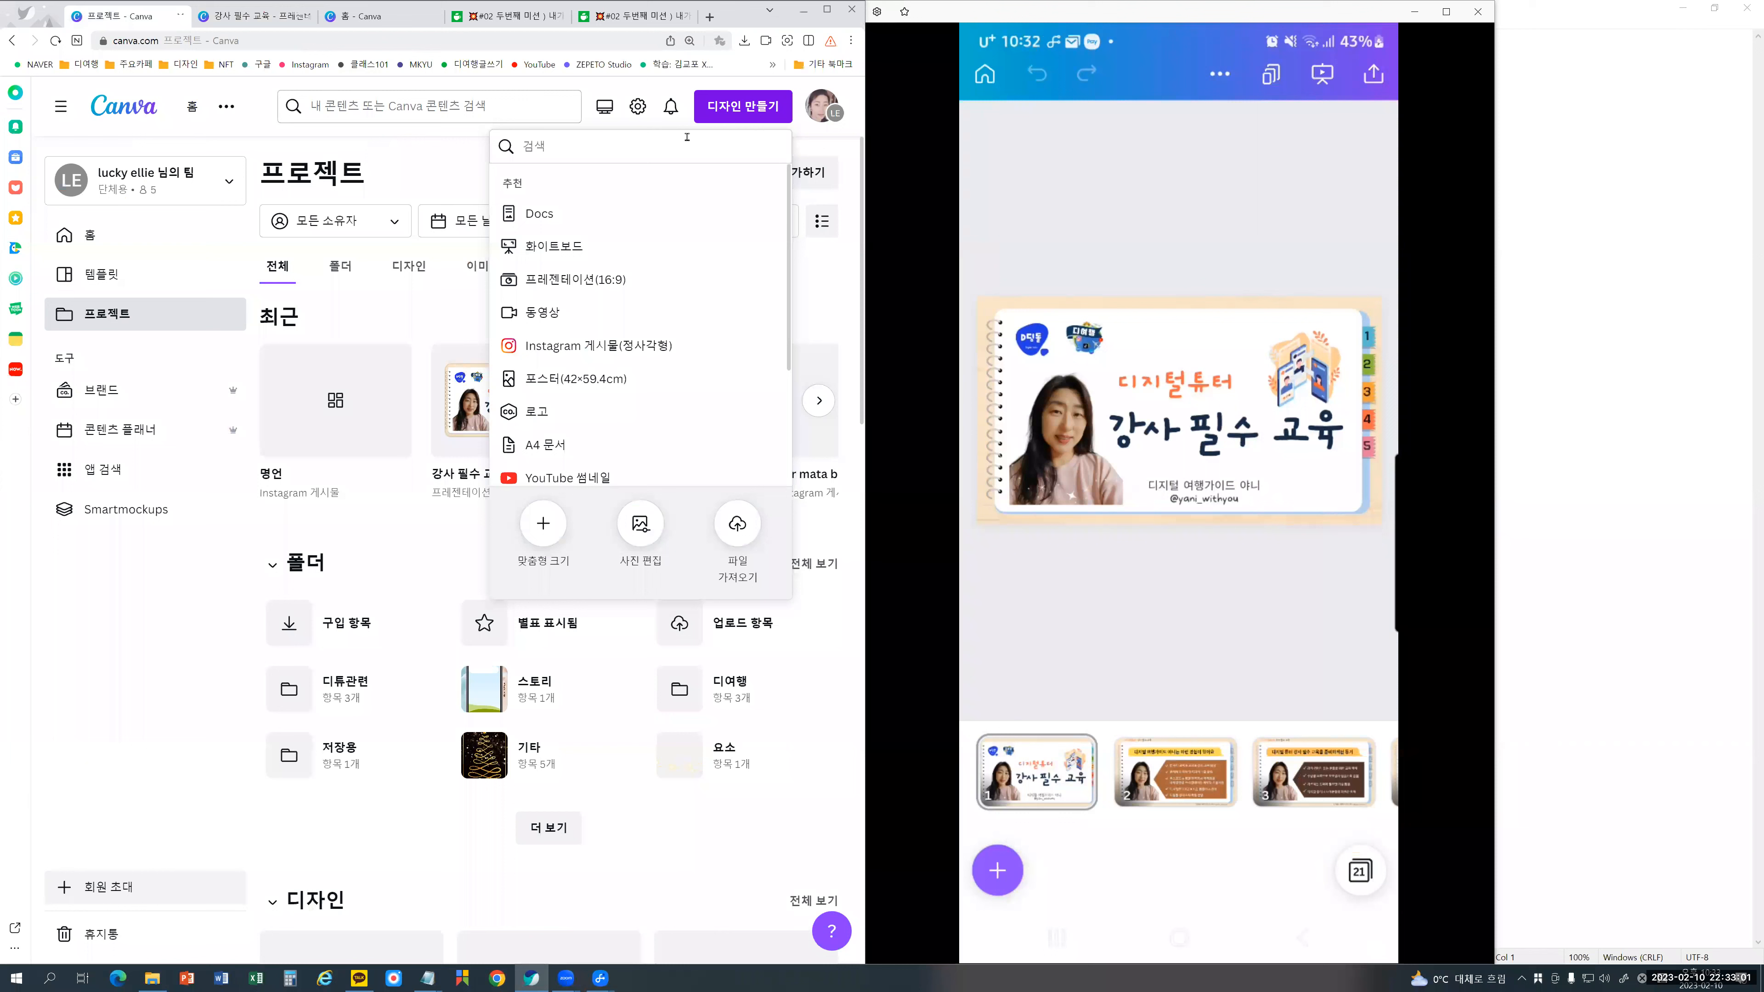
{"action": "left_click", "coordinate": [781, 108]}
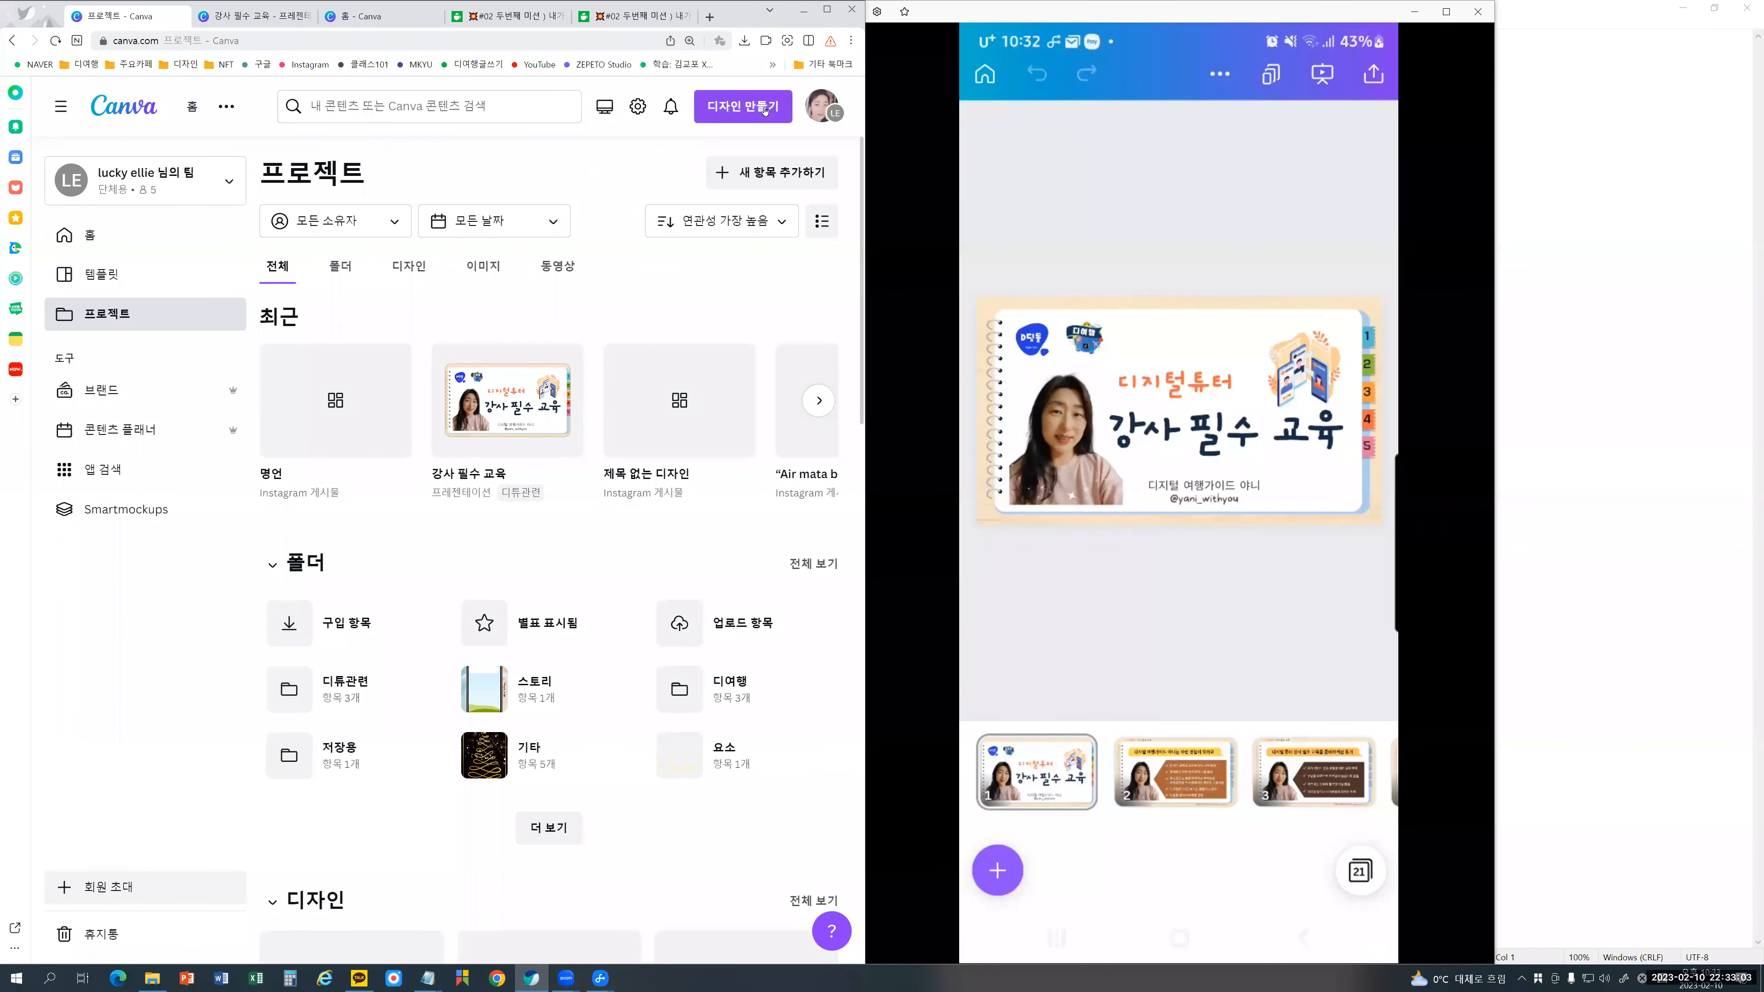
{"action": "left_click", "coordinate": [781, 108]}
{"action": "left_click", "coordinate": [634, 347]}
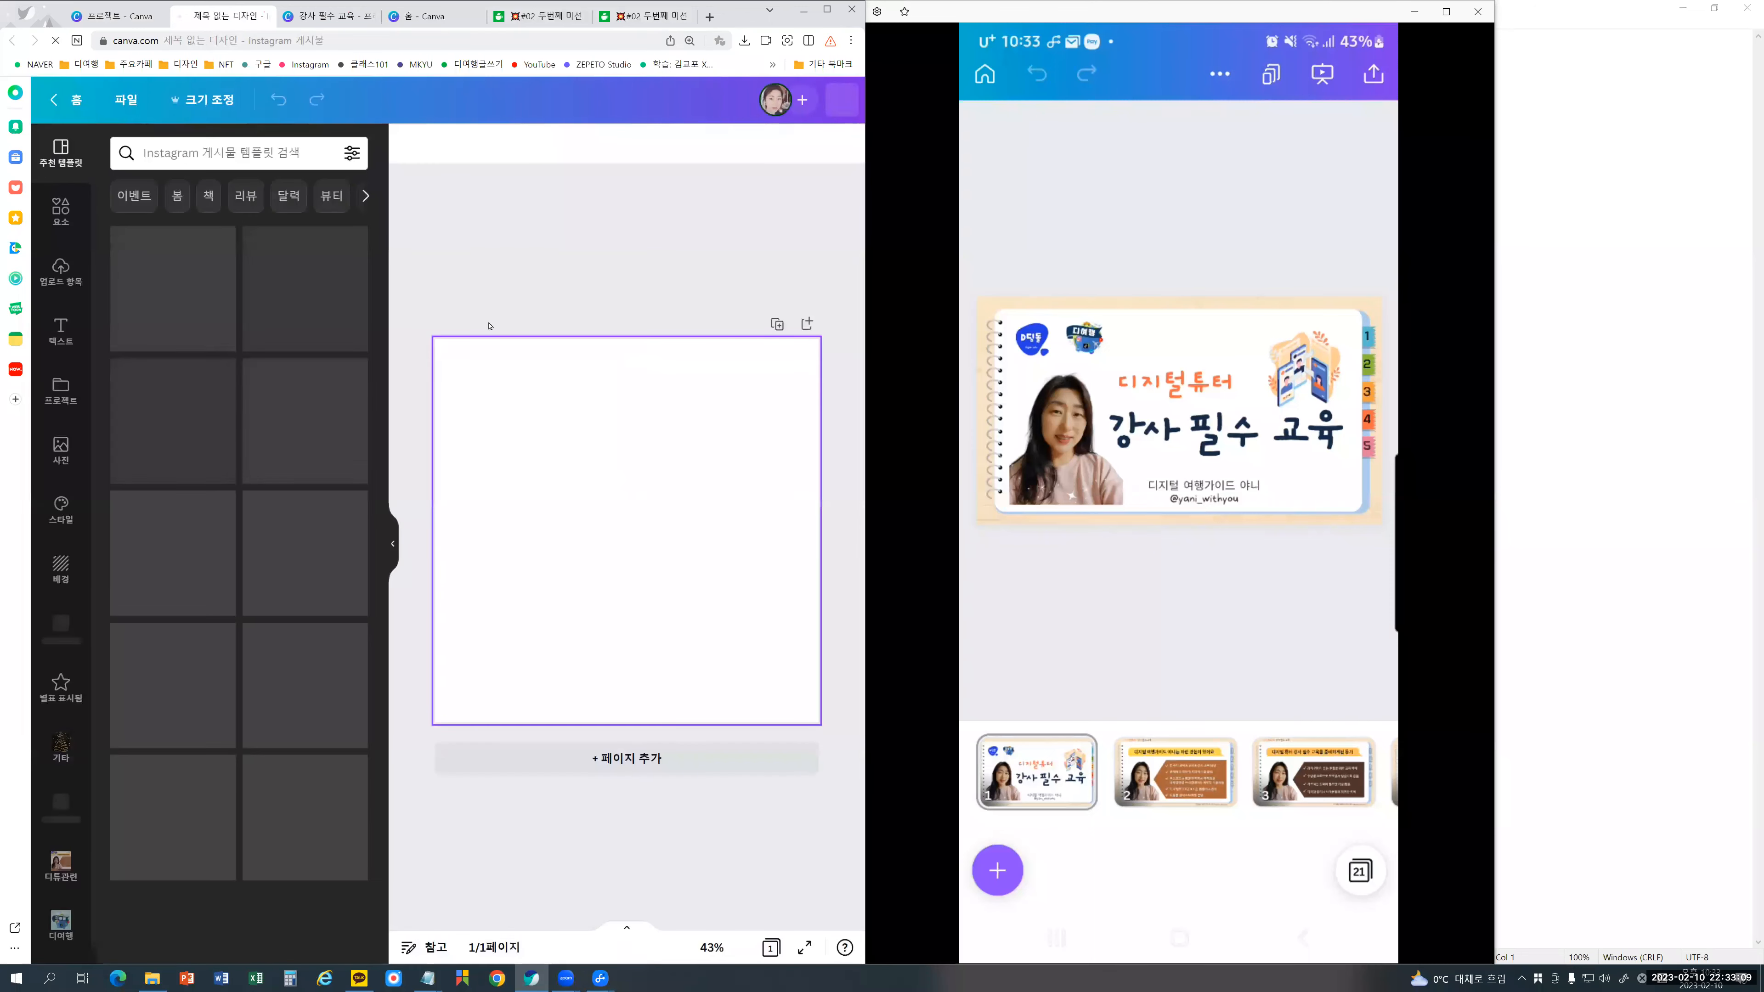
Step: Find the portrait photo of the woman in the pink top among the uploaded images and place it on the blank page
{"action": "left_click", "coordinate": [61, 276]}
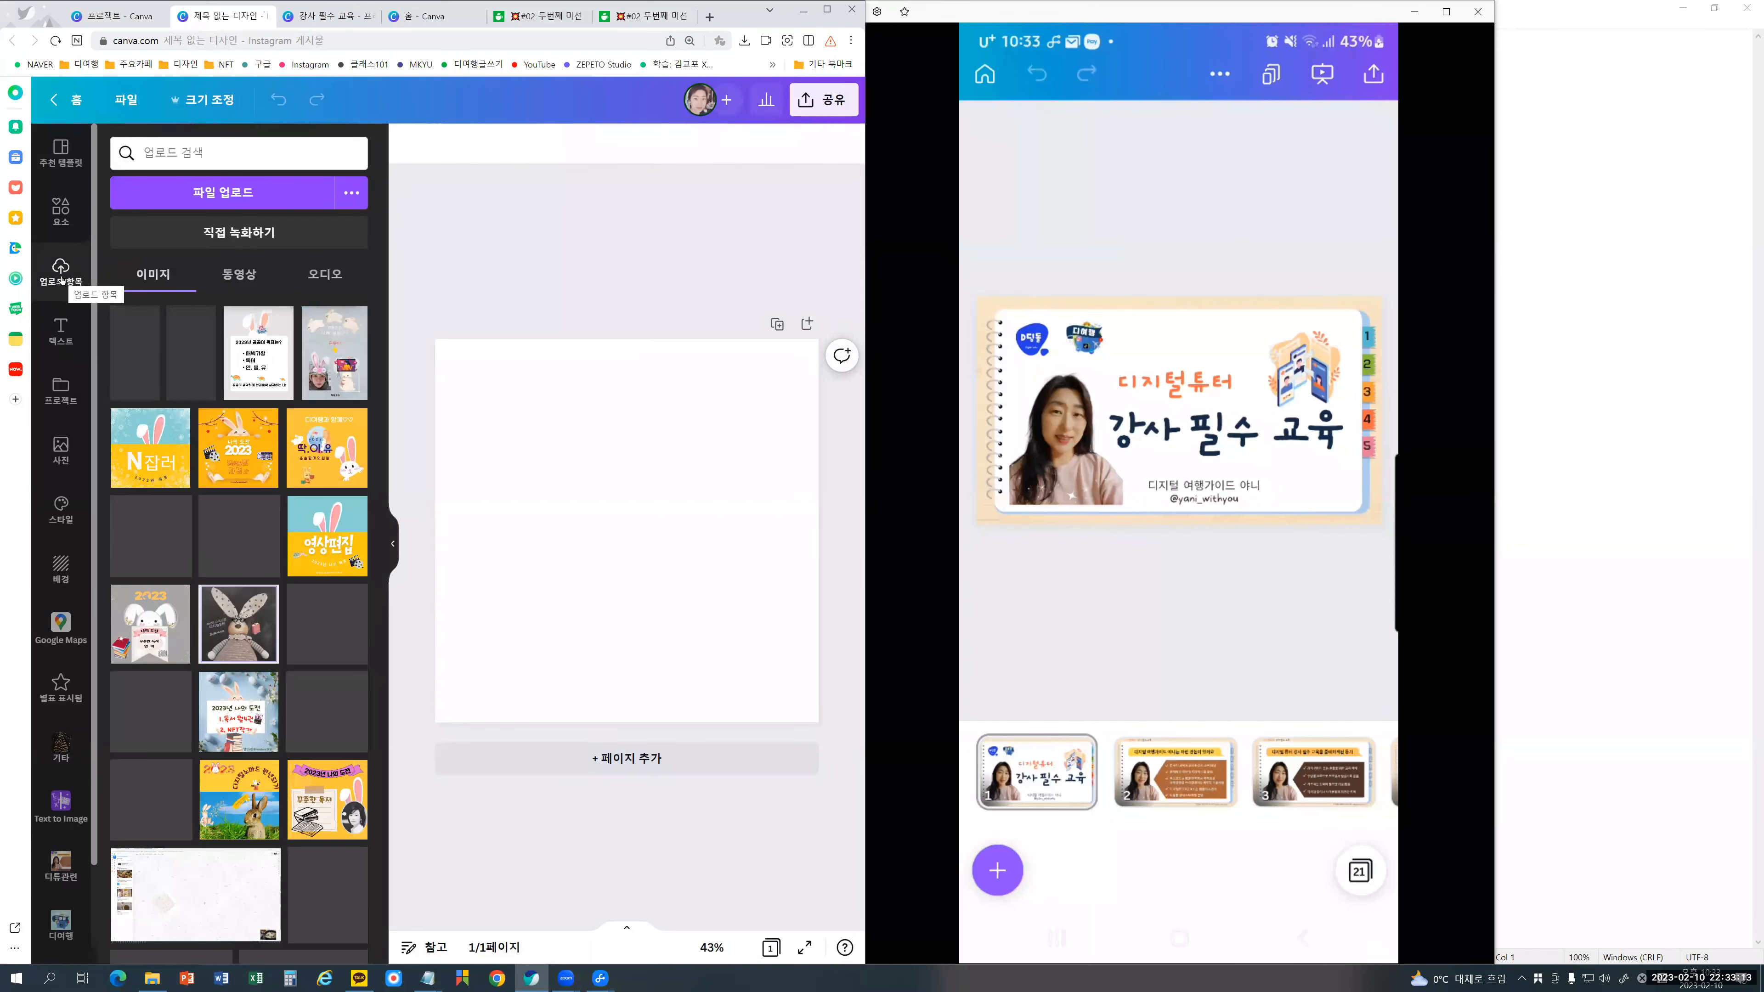
{"action": "scroll", "coordinate": [212, 520], "scroll_direction": "down", "scroll_amount": 10}
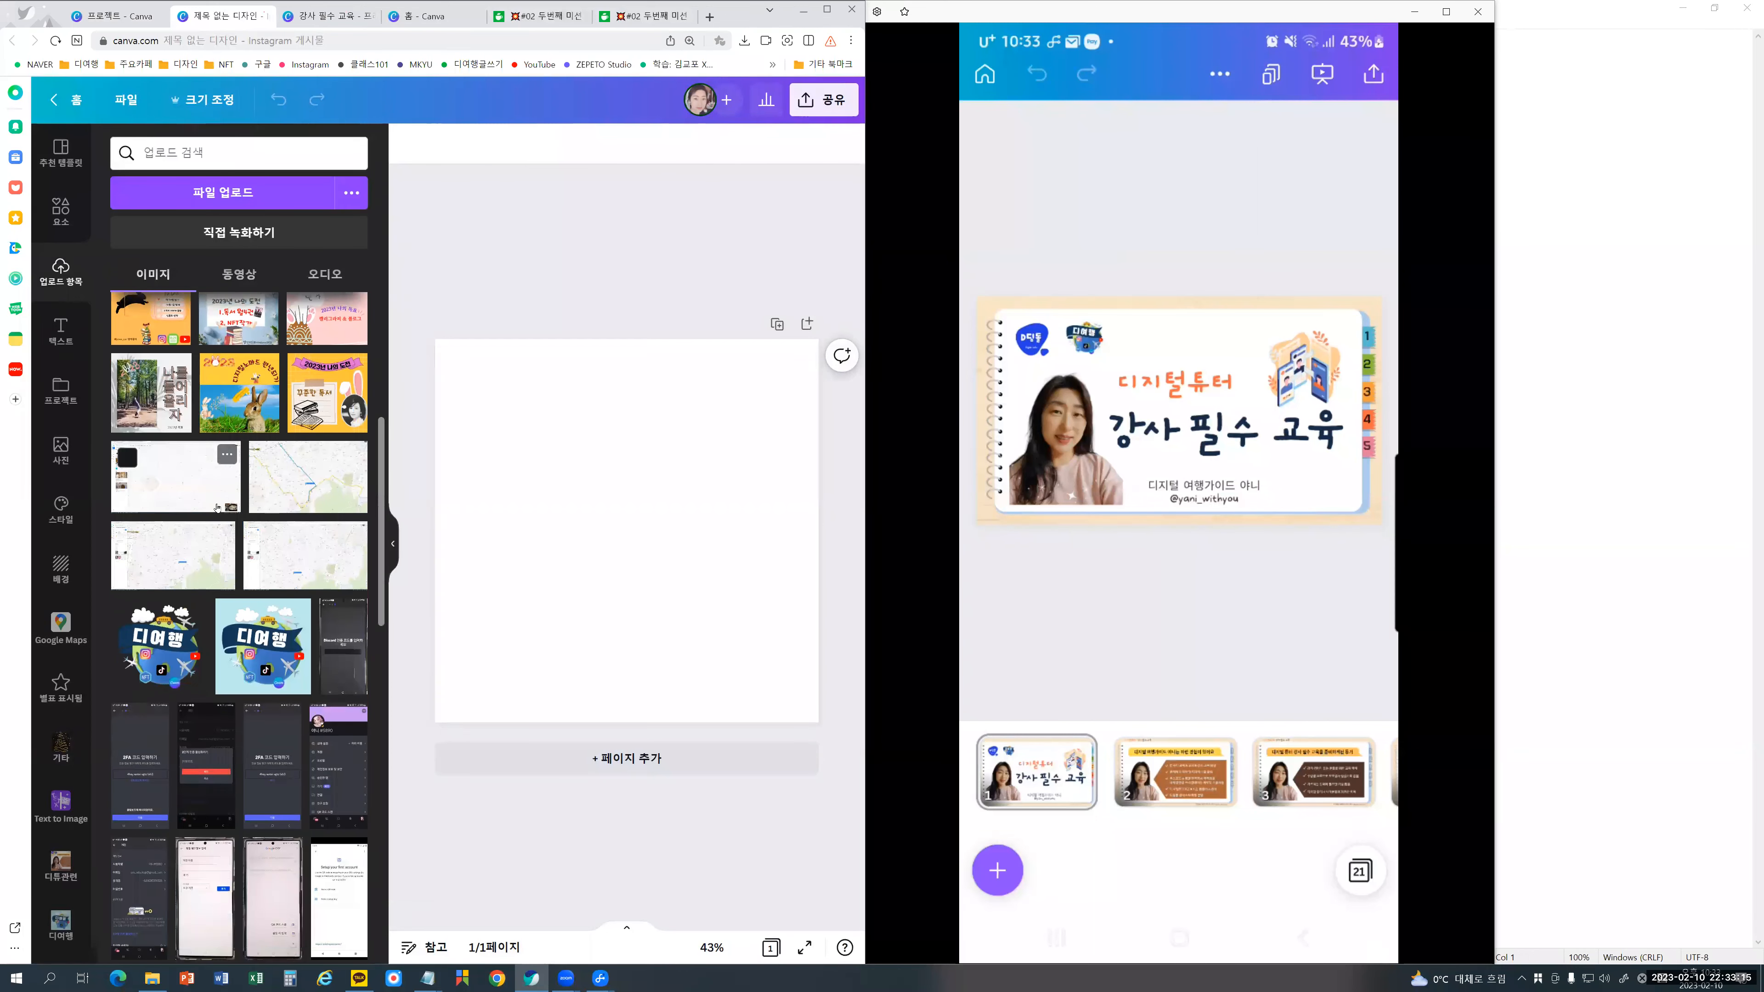
{"action": "scroll", "coordinate": [217, 506], "scroll_direction": "up", "scroll_amount": 5}
{"action": "scroll", "coordinate": [217, 505], "scroll_direction": "up", "scroll_amount": 5}
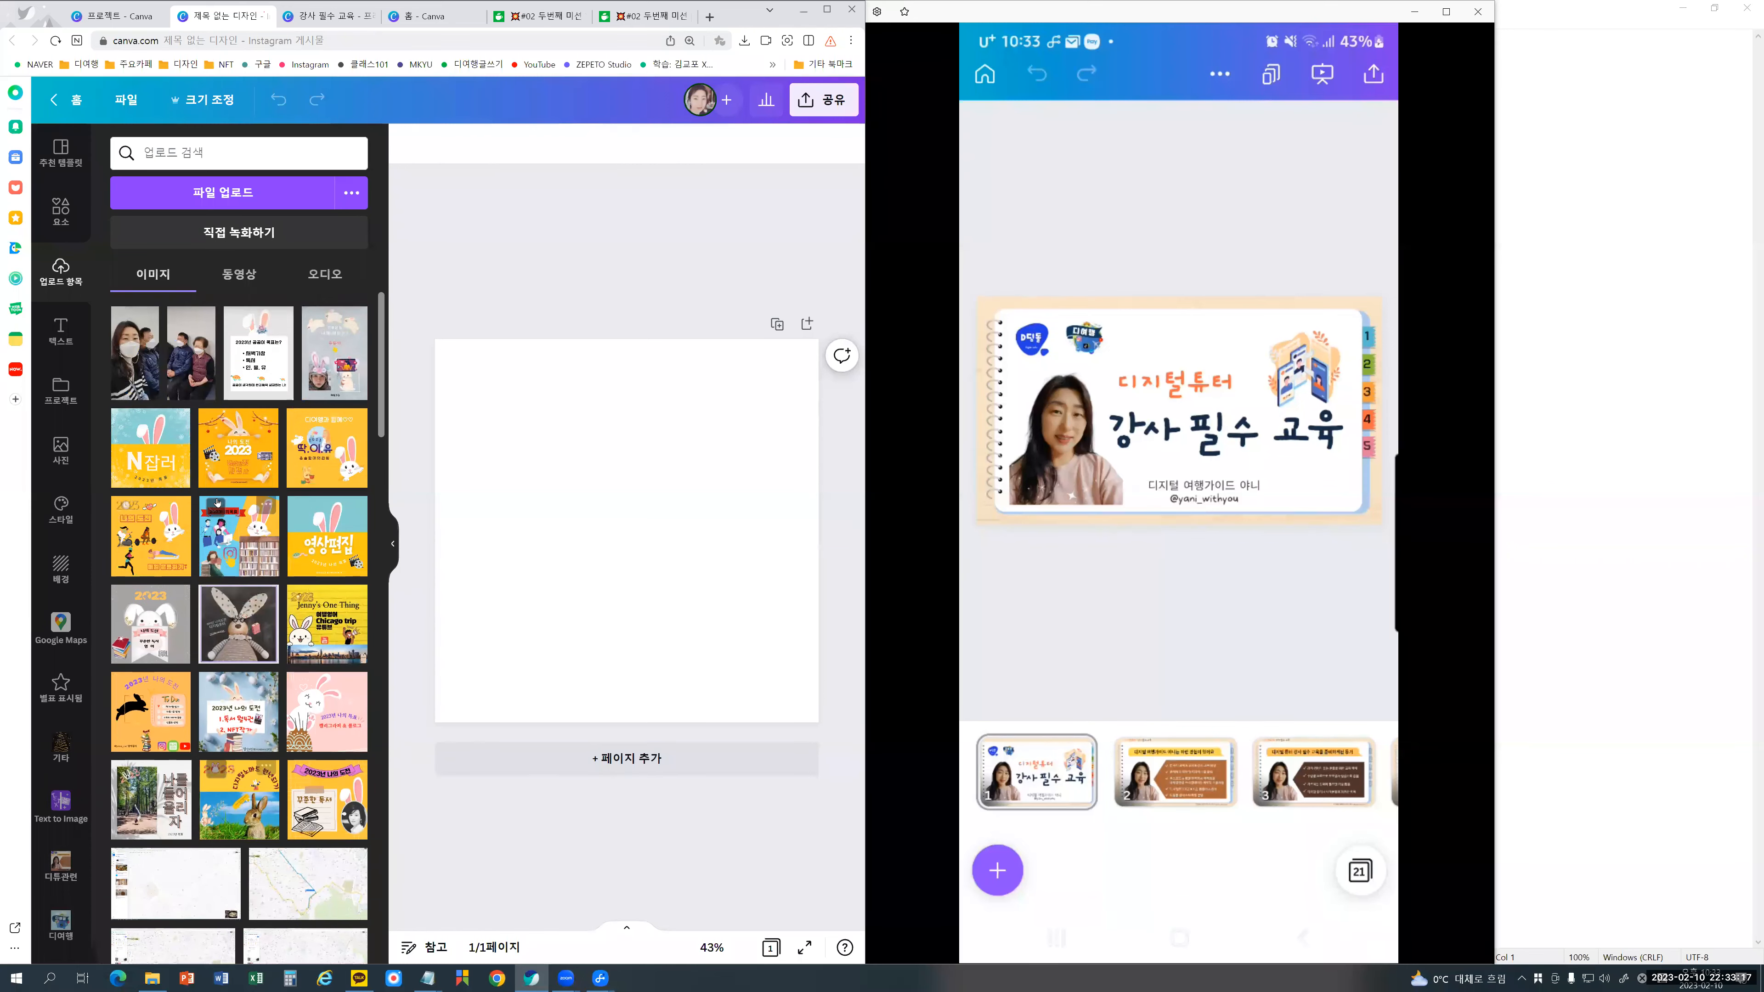
{"action": "scroll", "coordinate": [217, 501], "scroll_direction": "down", "scroll_amount": 6}
{"action": "scroll", "coordinate": [217, 501], "scroll_direction": "down", "scroll_amount": 10}
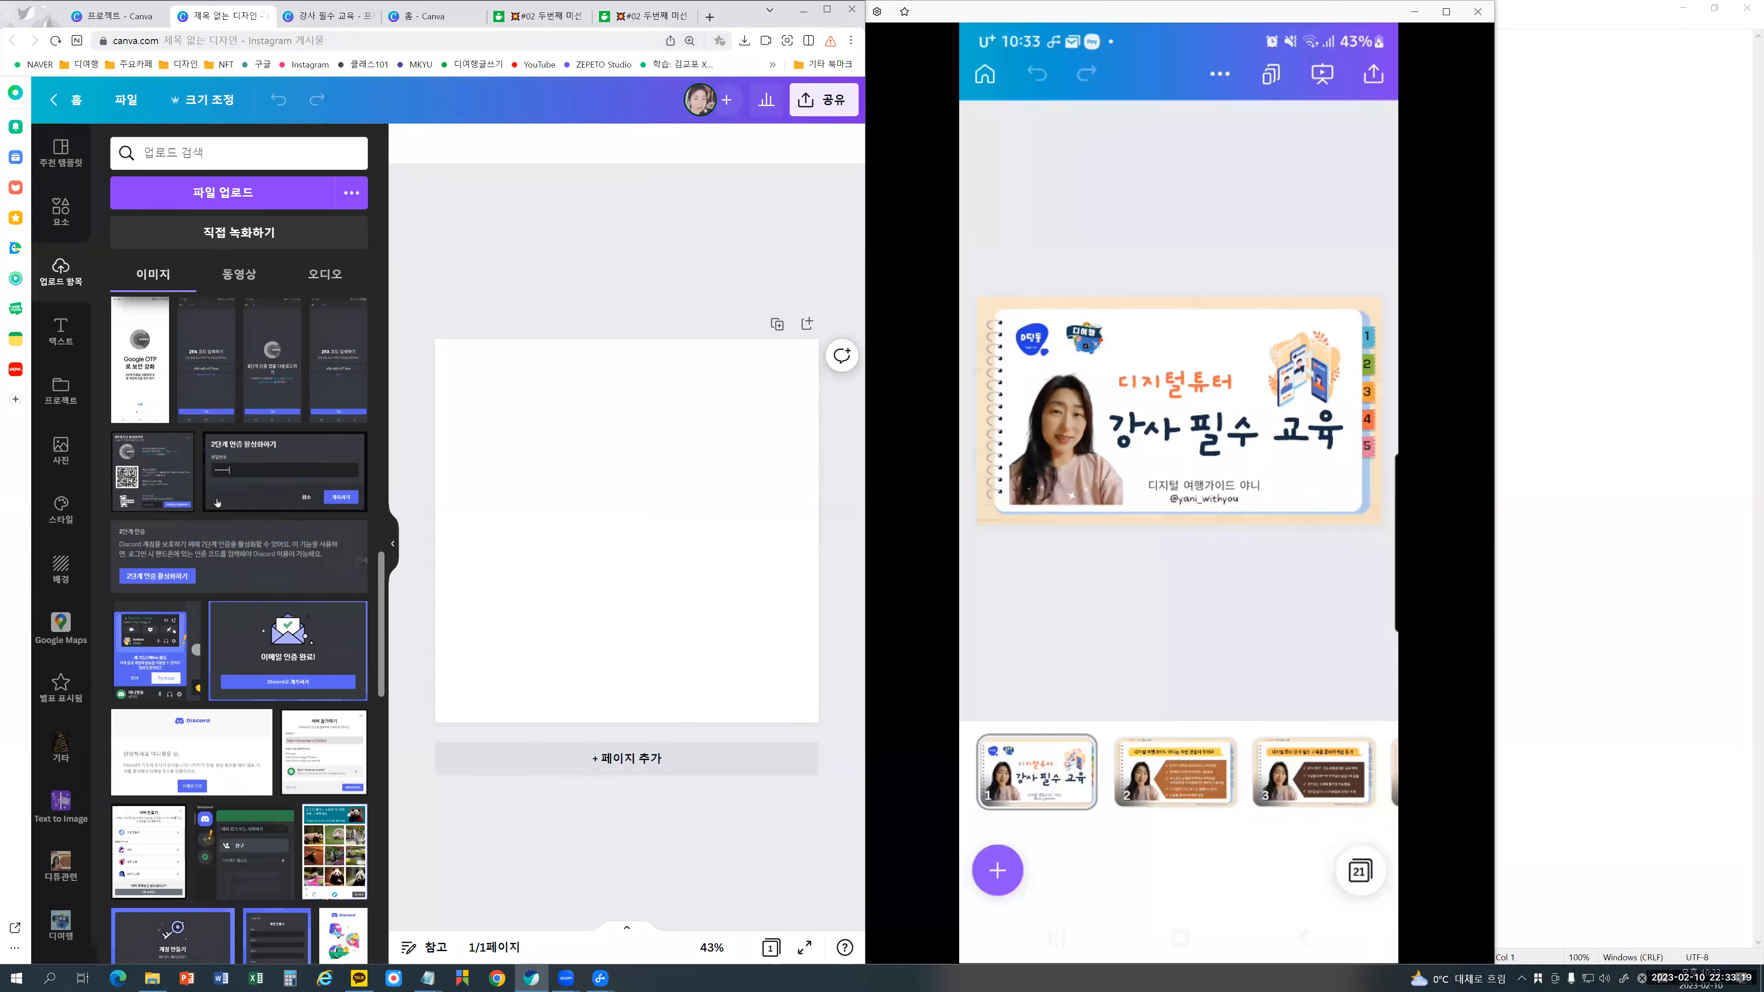
{"action": "scroll", "coordinate": [216, 497], "scroll_direction": "down", "scroll_amount": 15}
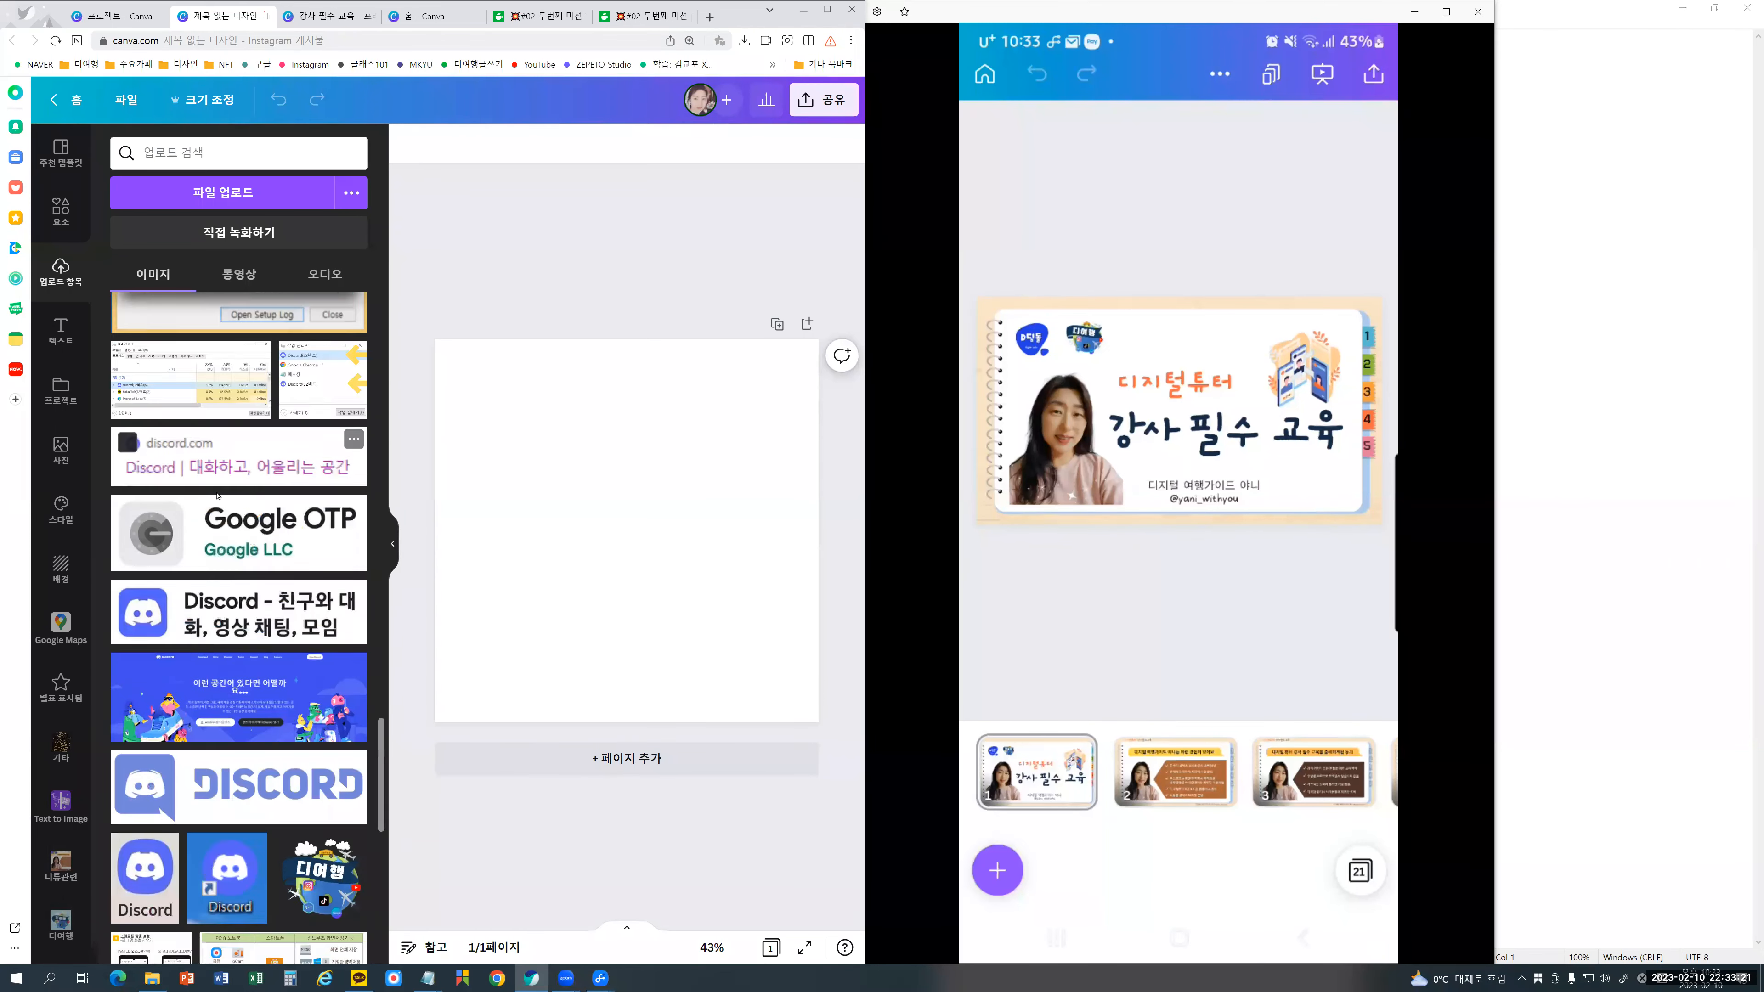
{"action": "scroll", "coordinate": [217, 496], "scroll_direction": "down", "scroll_amount": 15}
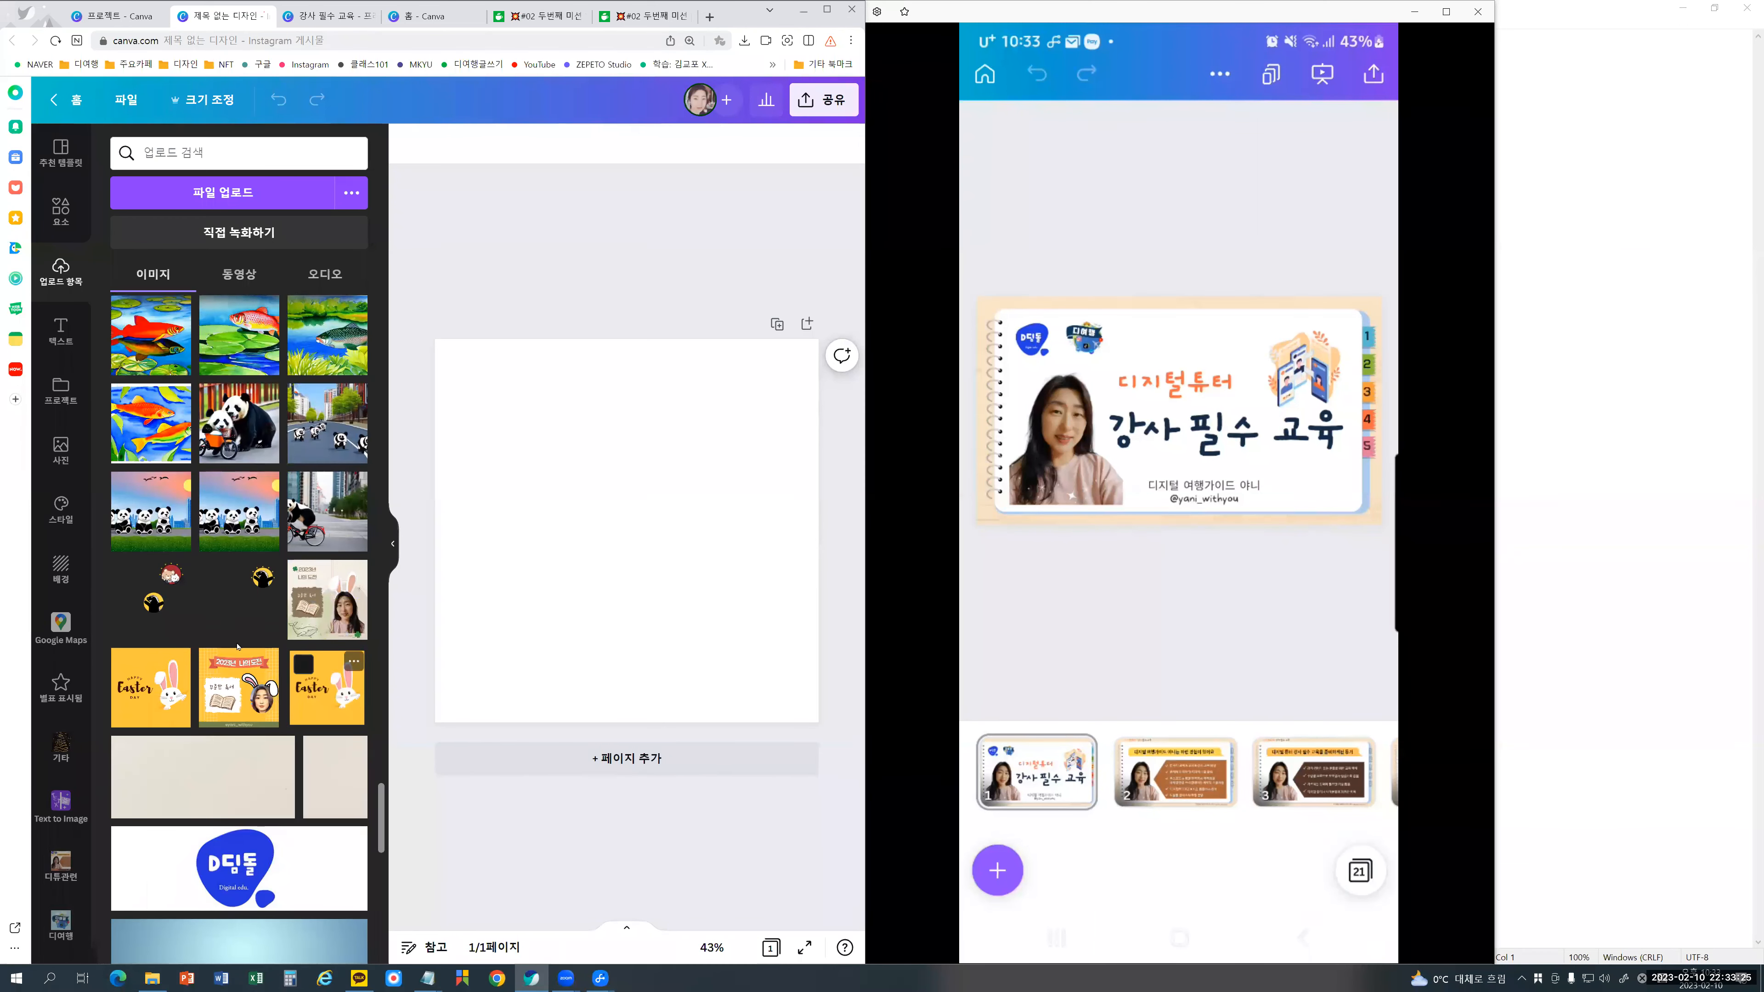
{"action": "scroll", "coordinate": [237, 646], "scroll_direction": "down", "scroll_amount": 5}
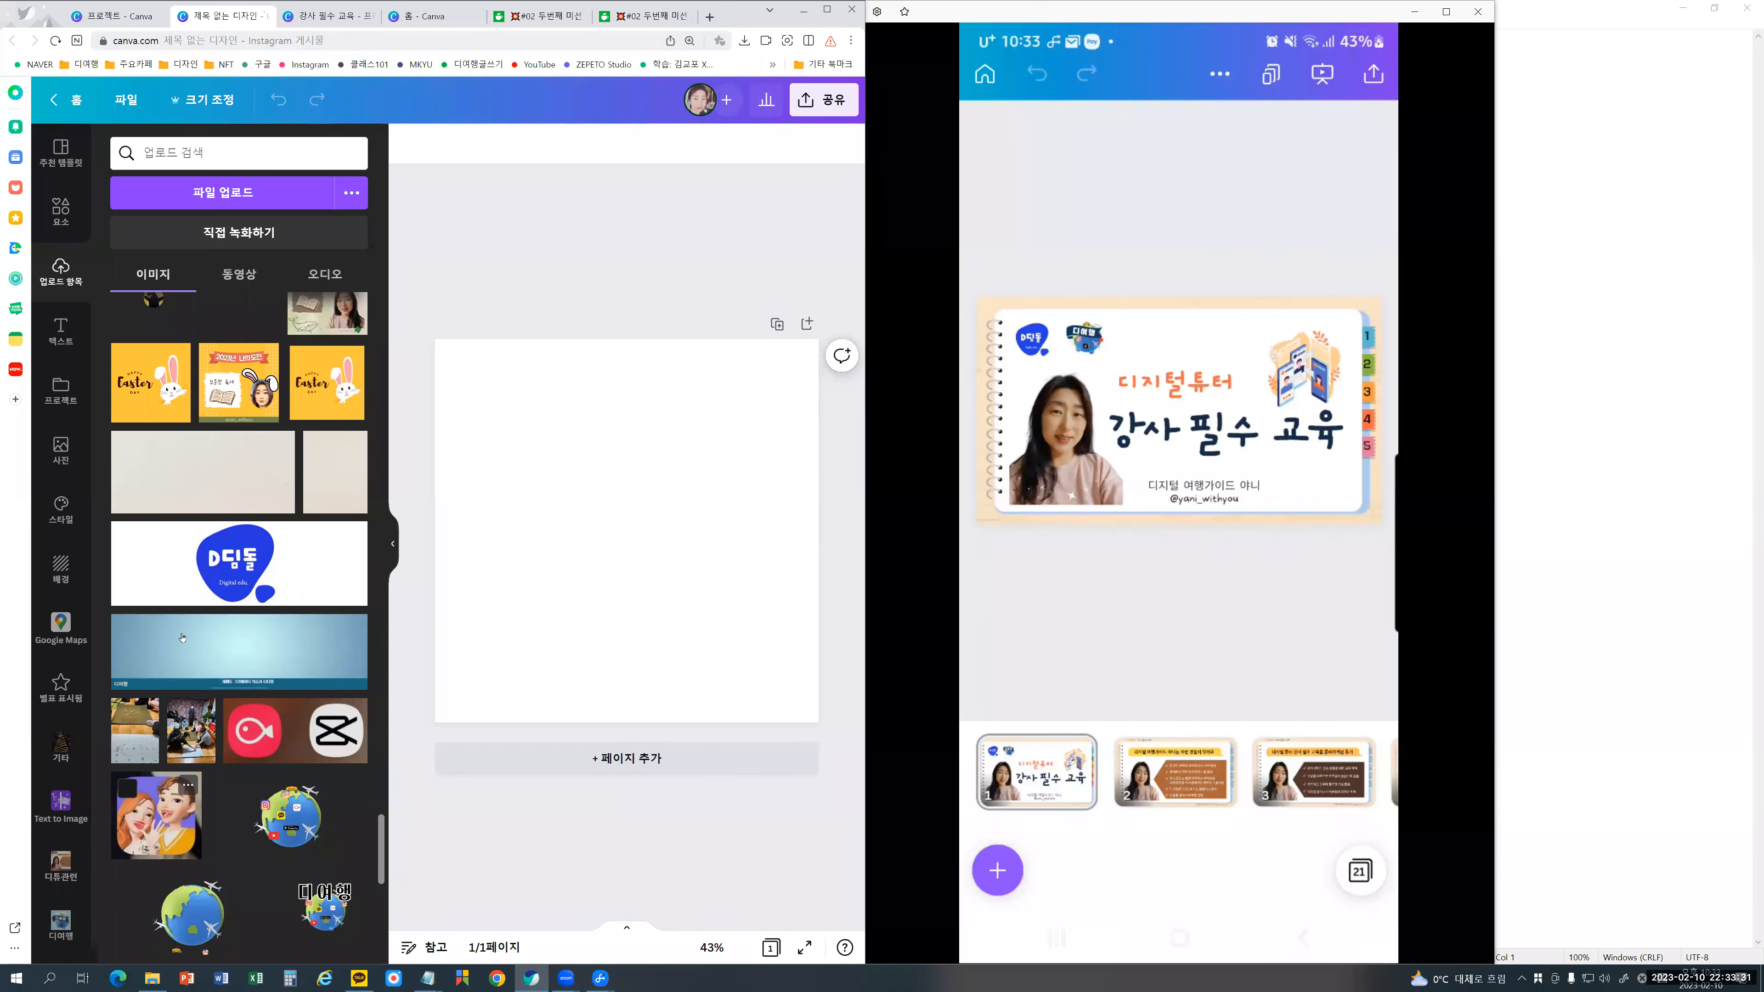
{"action": "scroll", "coordinate": [182, 636], "scroll_direction": "down", "scroll_amount": 5}
{"action": "scroll", "coordinate": [182, 636], "scroll_direction": "down", "scroll_amount": 2}
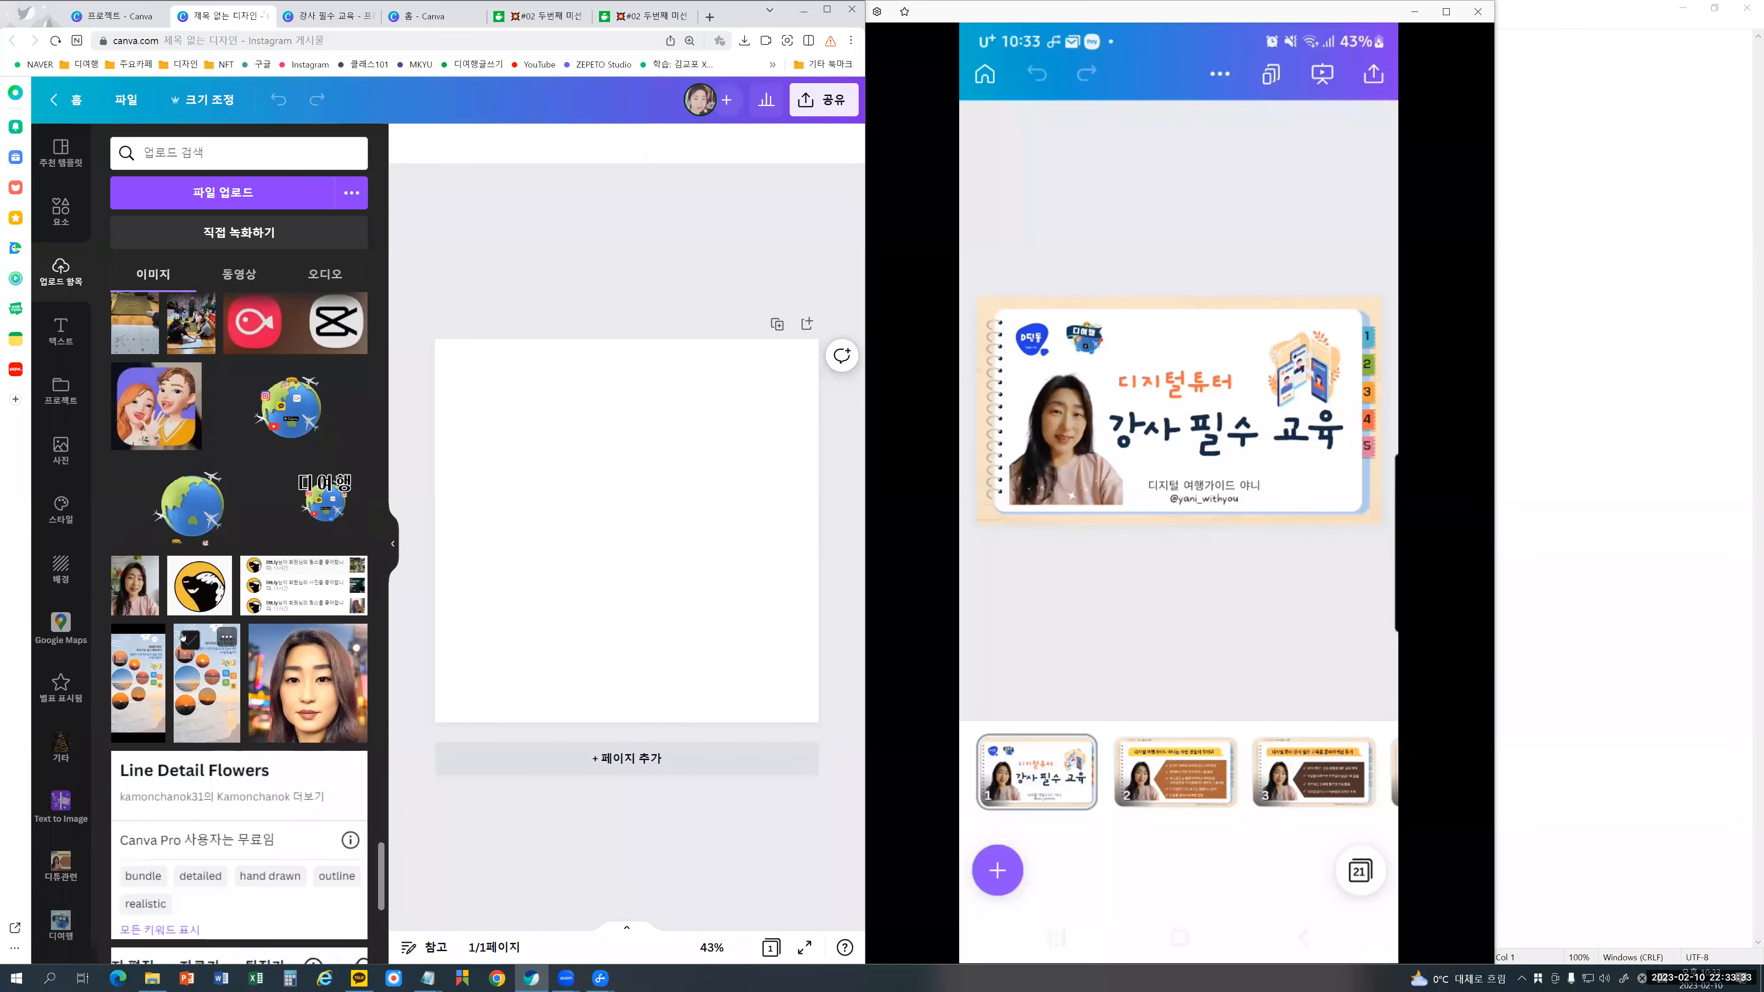
{"action": "left_click", "coordinate": [135, 480]}
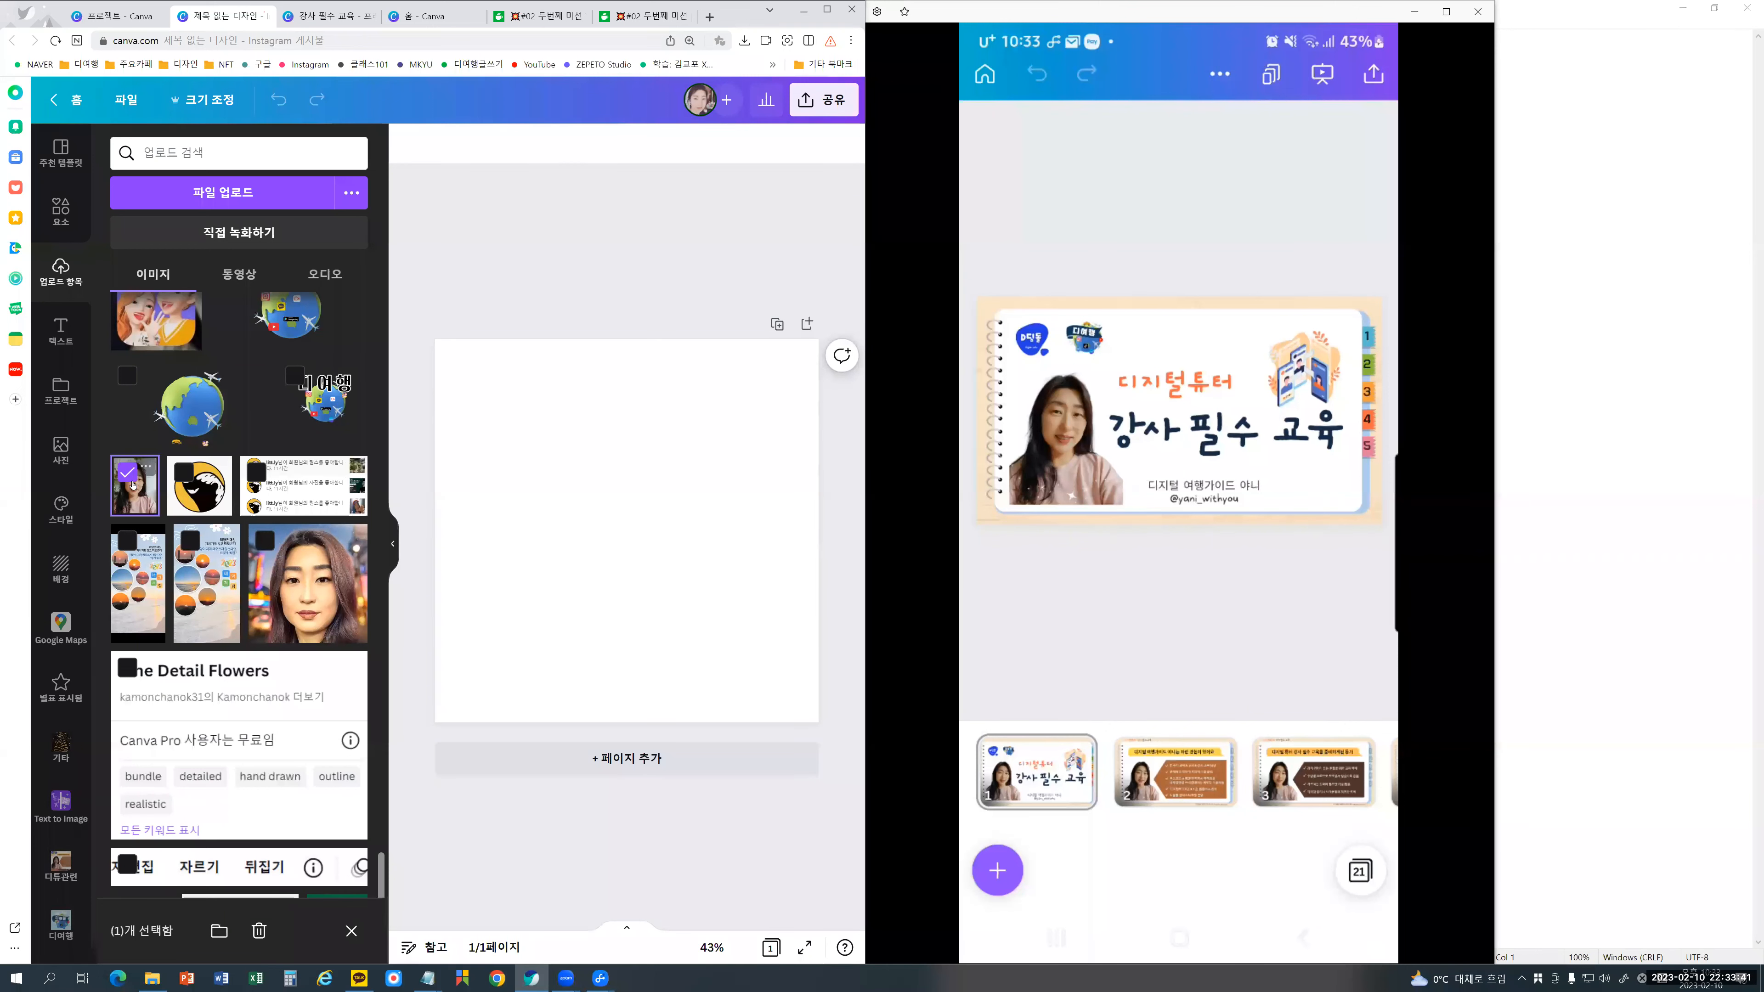
{"action": "left_click_drag", "start_coordinate": [134, 485], "coordinate": [651, 492]}
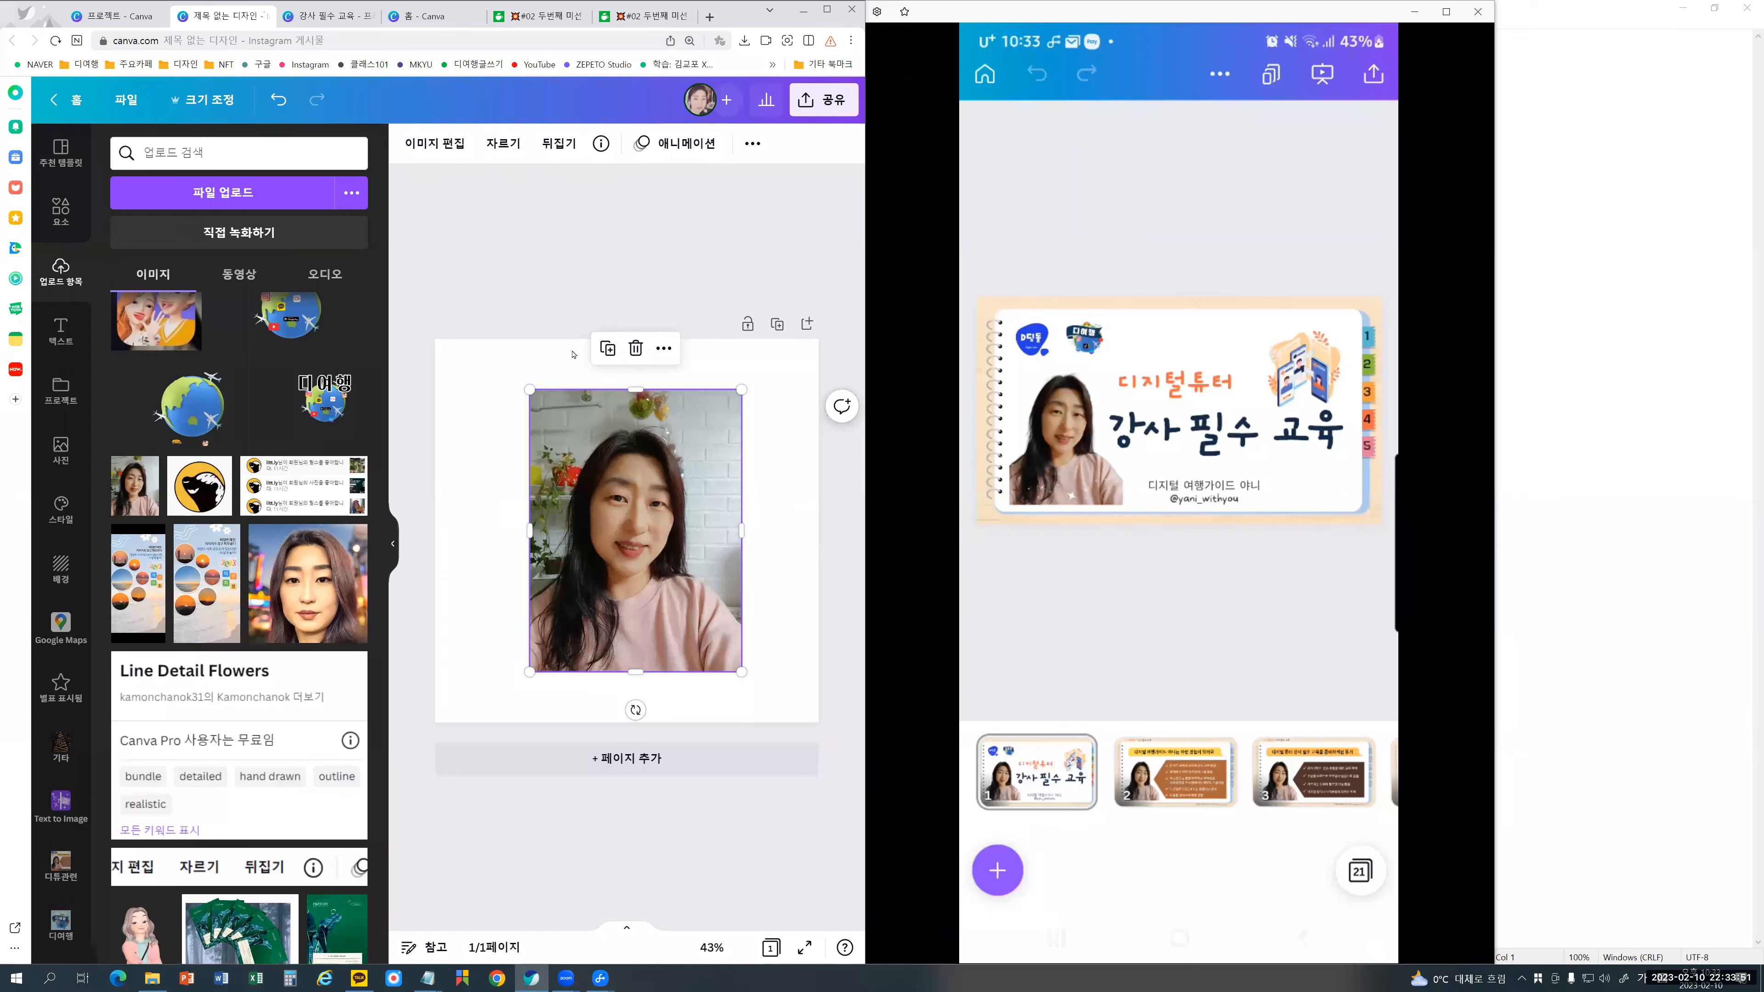
Step: Remove the background from the portrait photo with the 배경 제거 도구
{"action": "left_click", "coordinate": [434, 145]}
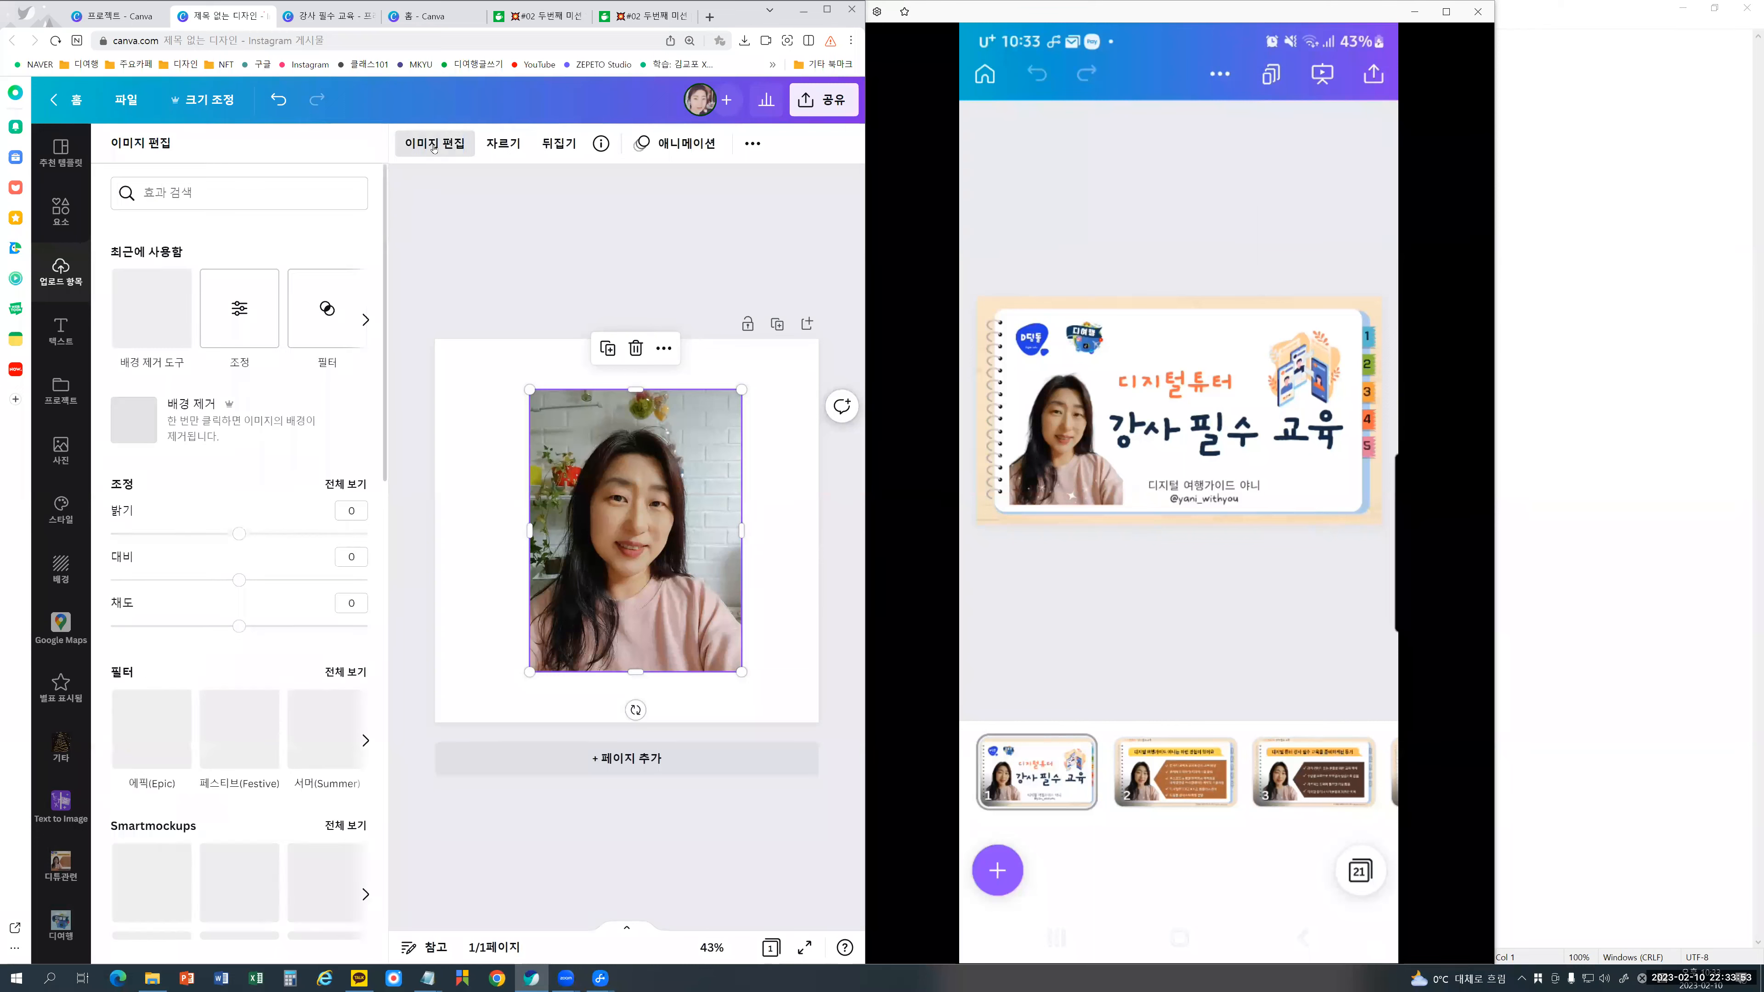
{"action": "left_click", "coordinate": [147, 318]}
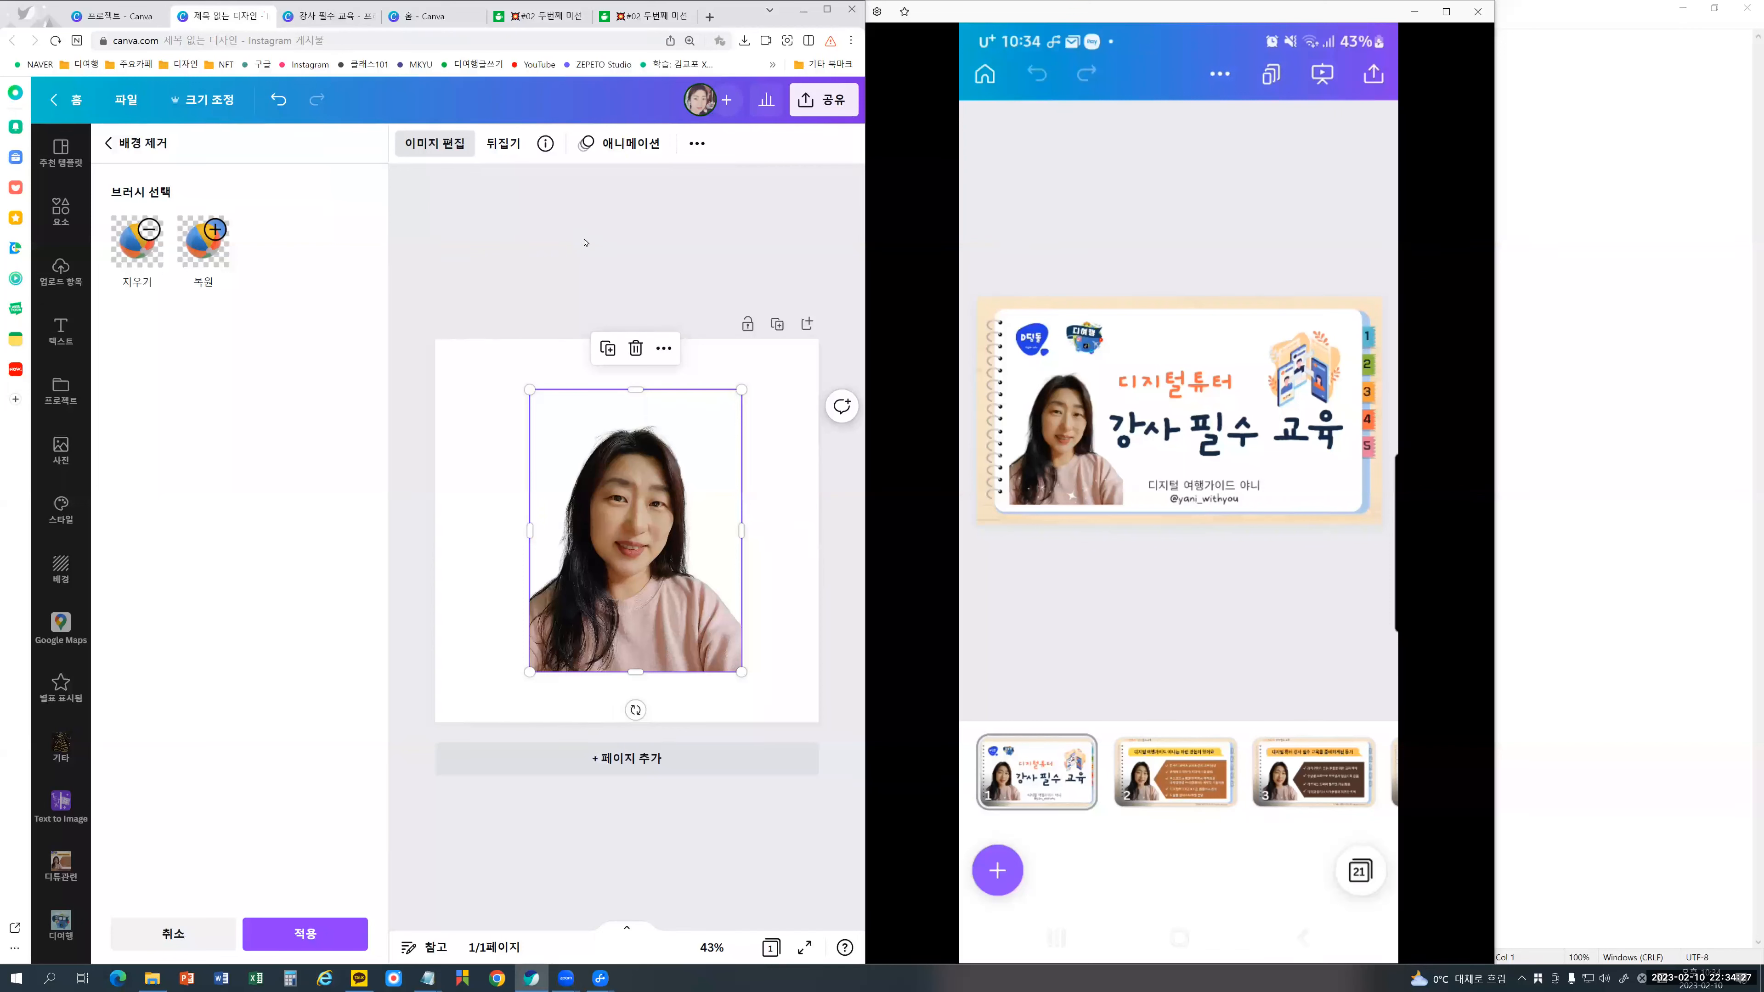
{"action": "key", "text": "Escape"}
Step: Set the page background to the light pink colour from the portrait's photo colours
{"action": "left_click", "coordinate": [776, 620]}
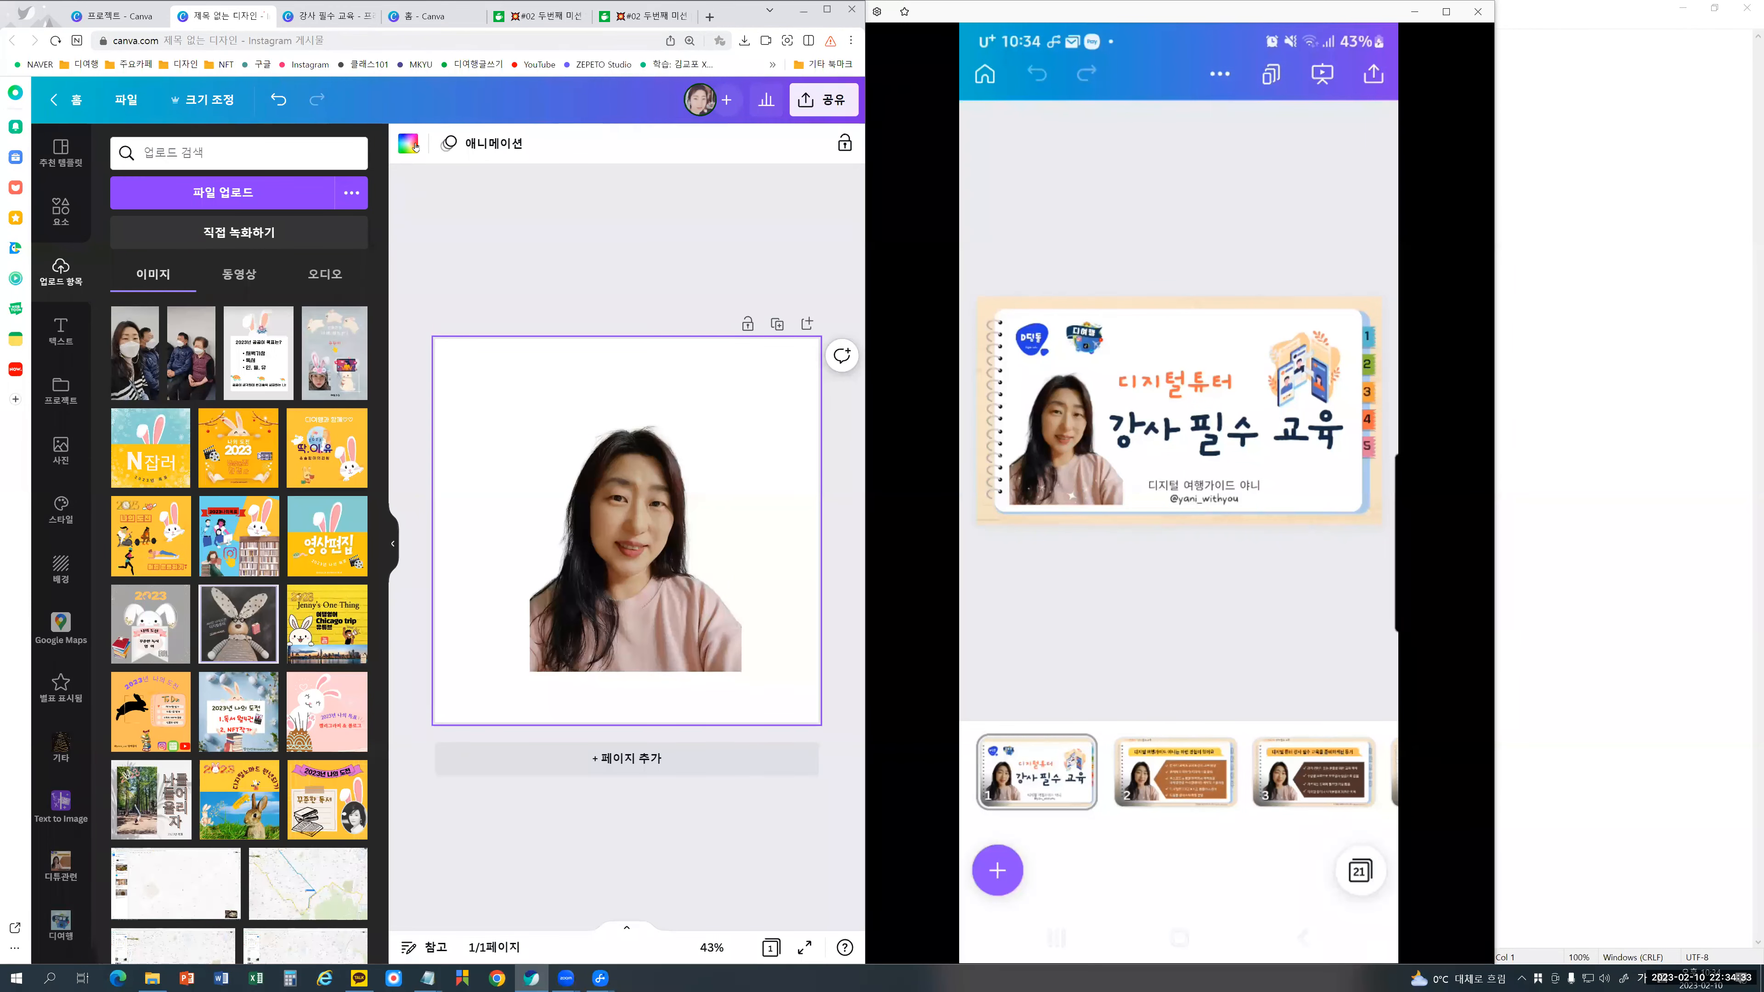
{"action": "left_click", "coordinate": [411, 145]}
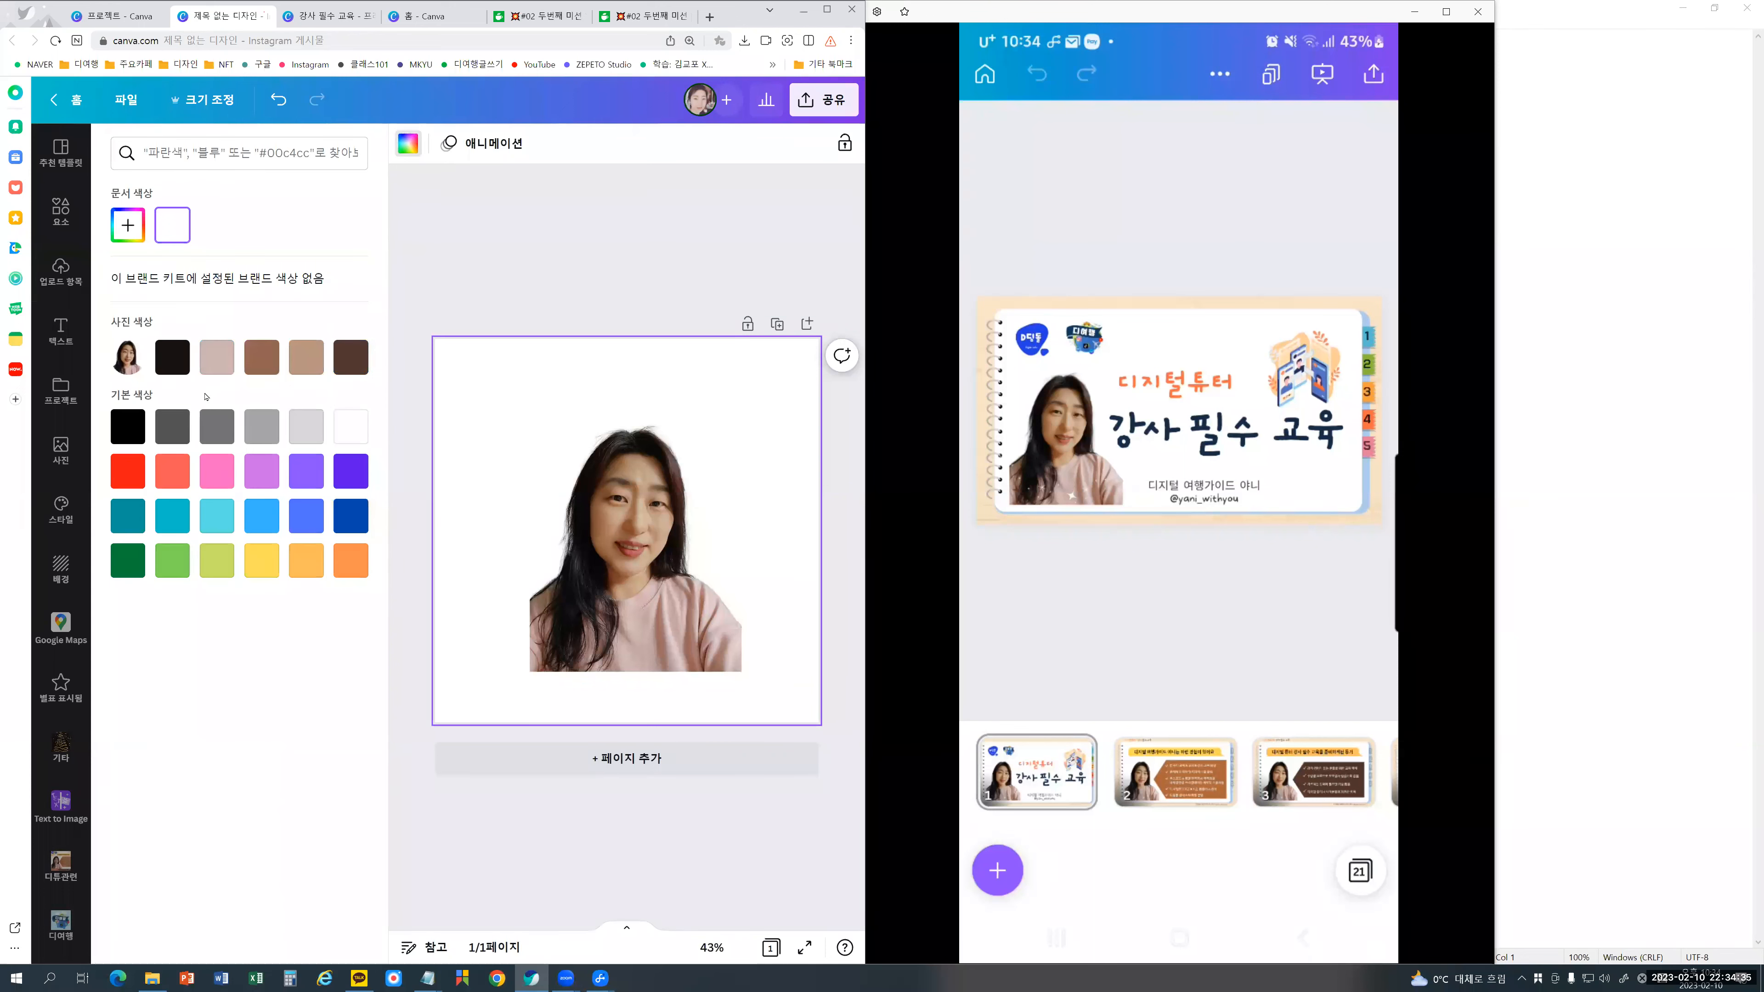
{"action": "left_click", "coordinate": [214, 357]}
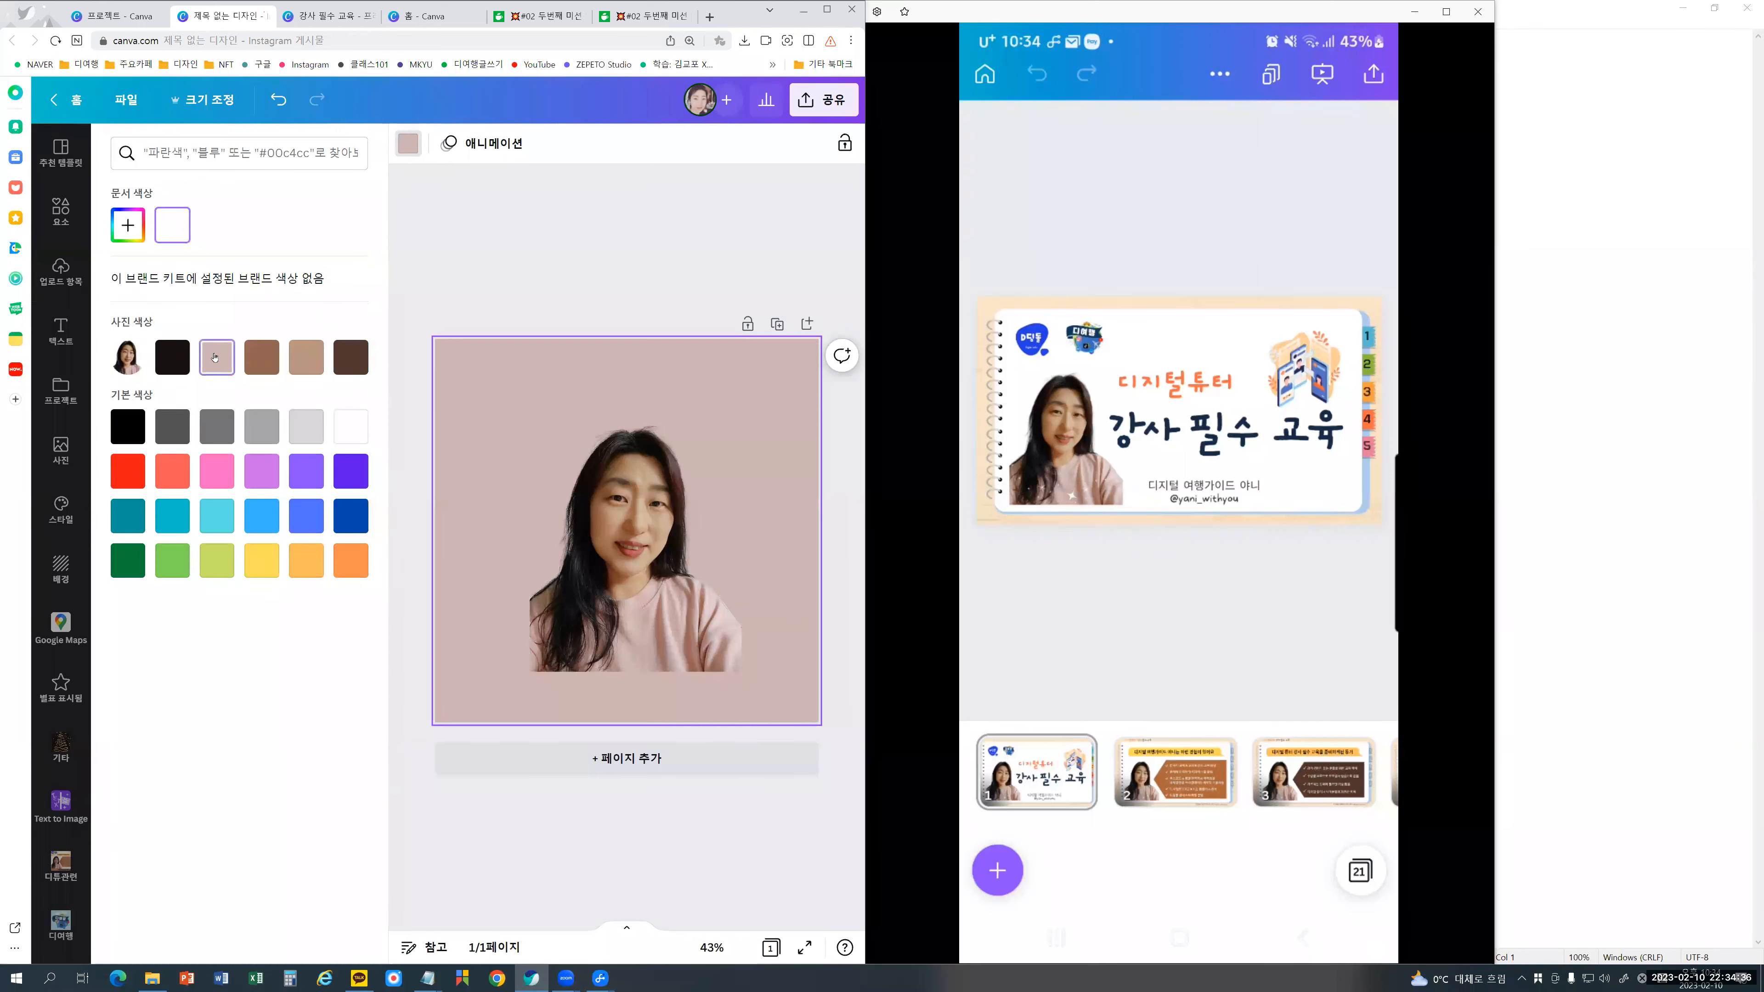
Step: Try brown and purple as the page background and reposition the cut-out portrait slightly lower on the page
{"action": "left_click", "coordinate": [262, 363]}
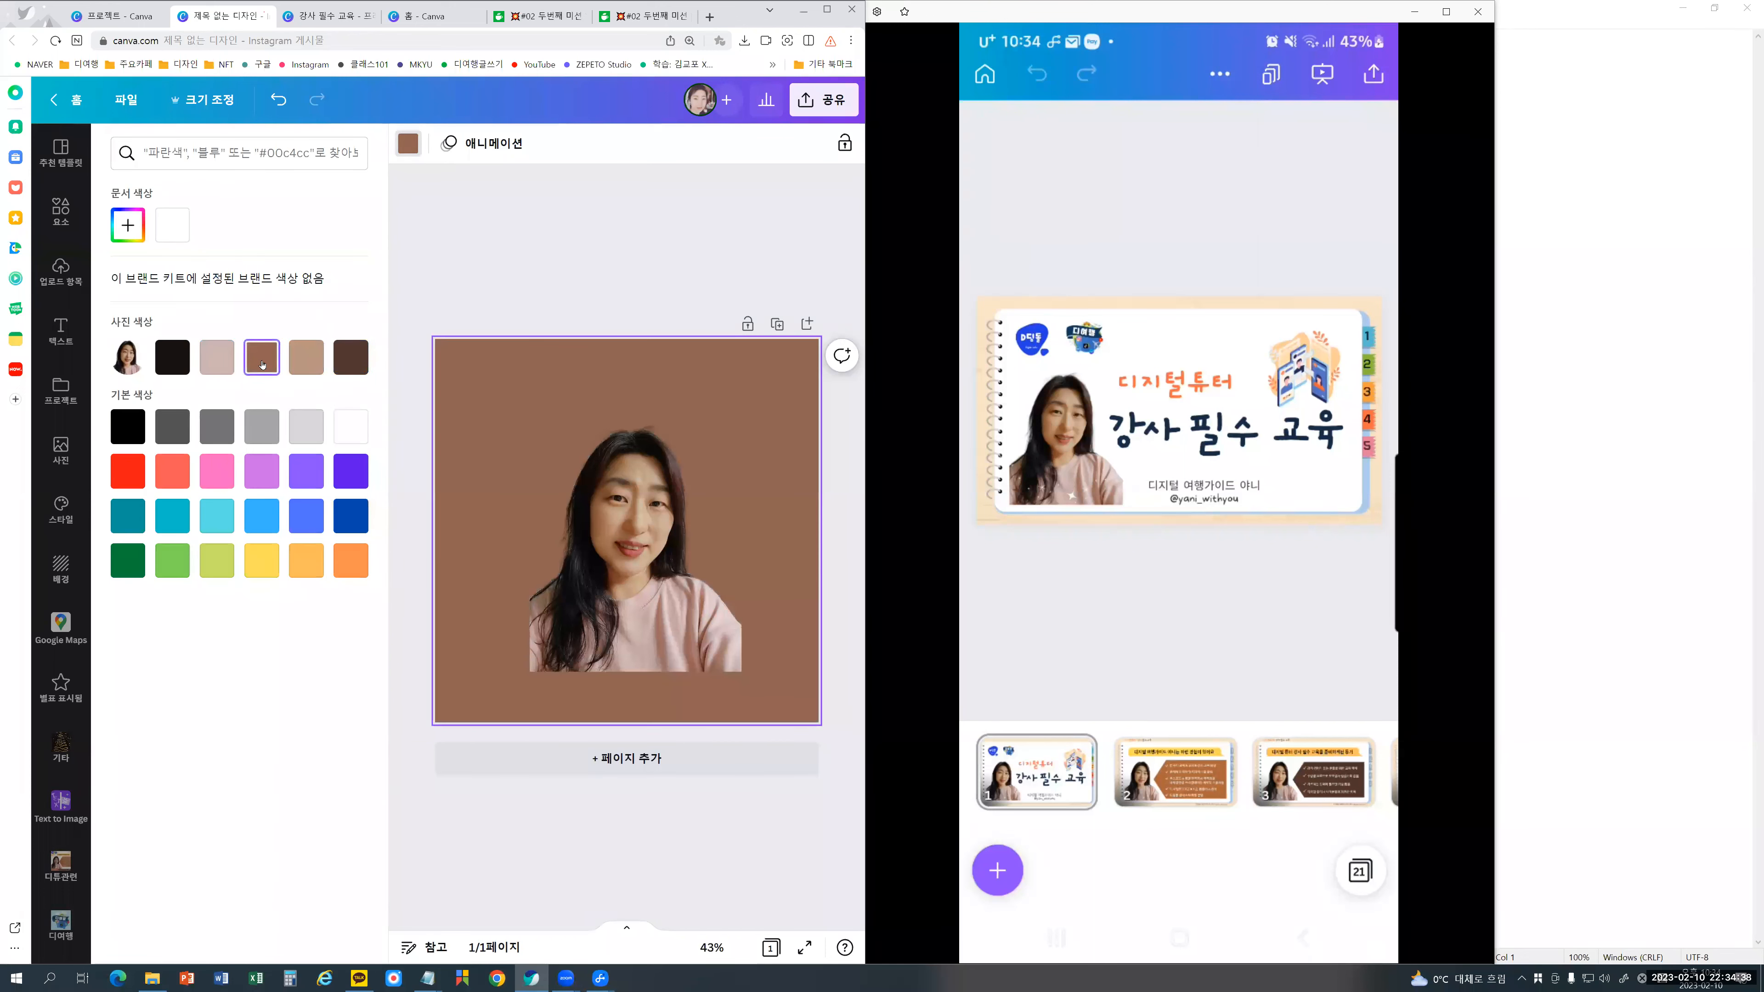
{"action": "left_click", "coordinate": [306, 425]}
{"action": "left_click", "coordinate": [305, 474]}
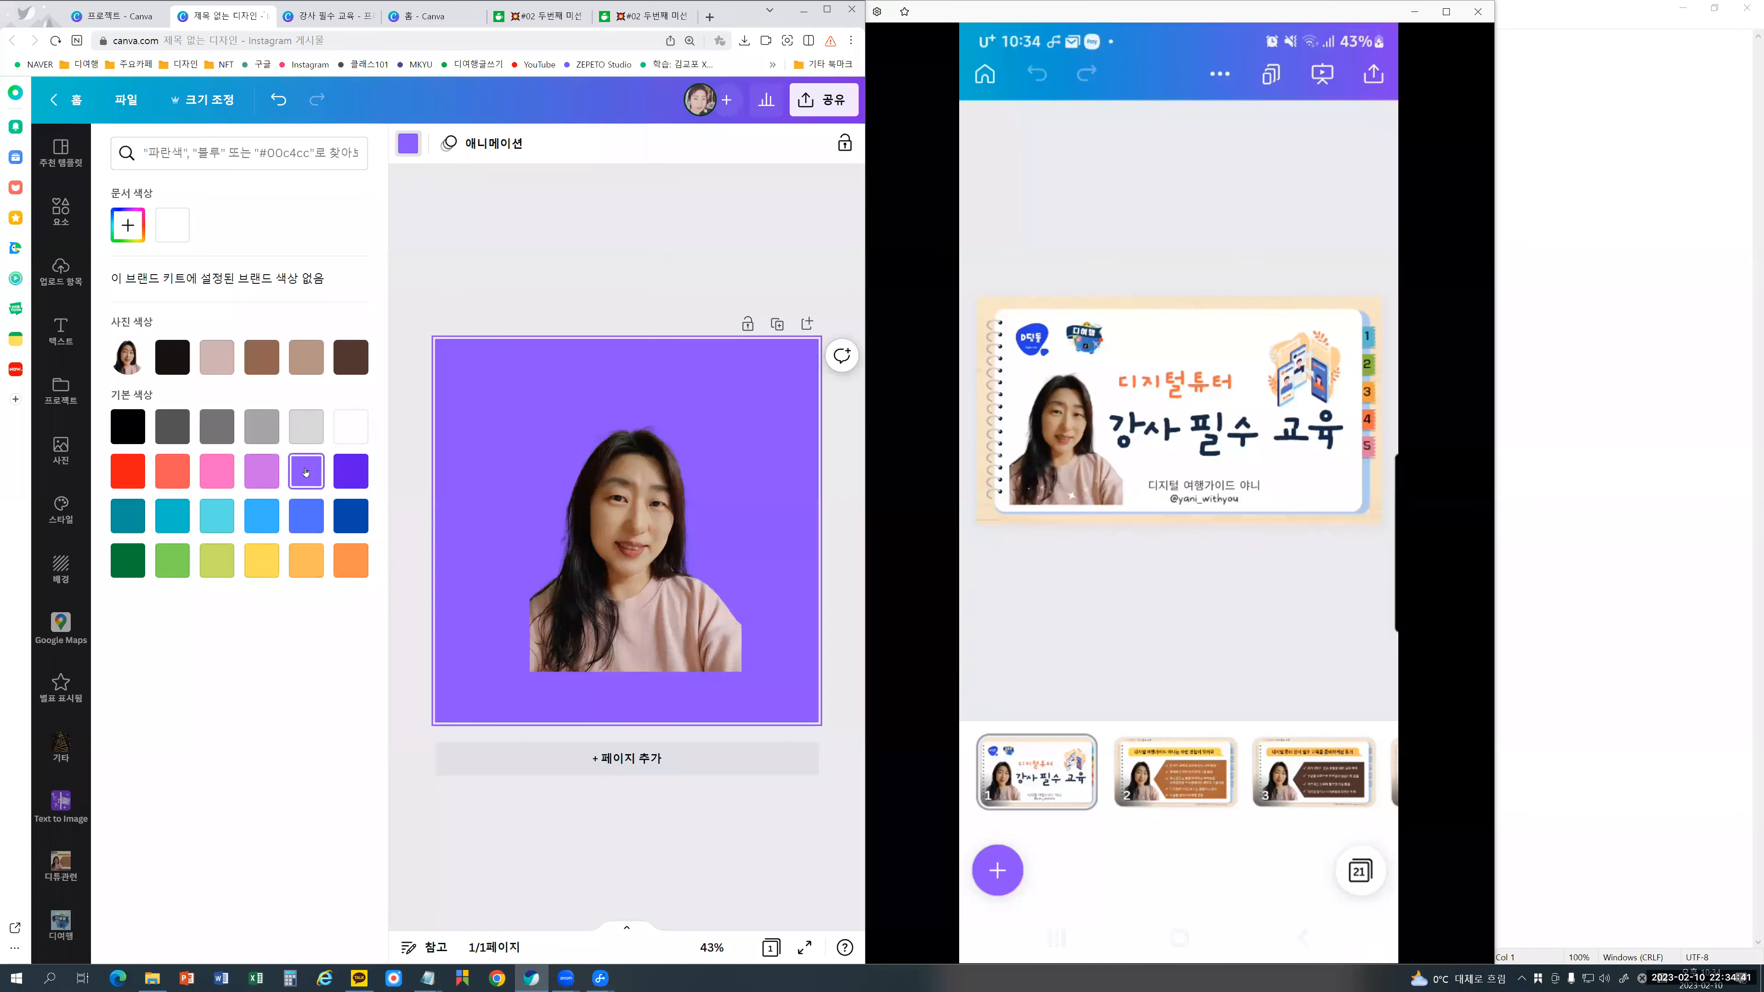
{"action": "left_click", "coordinate": [419, 251]}
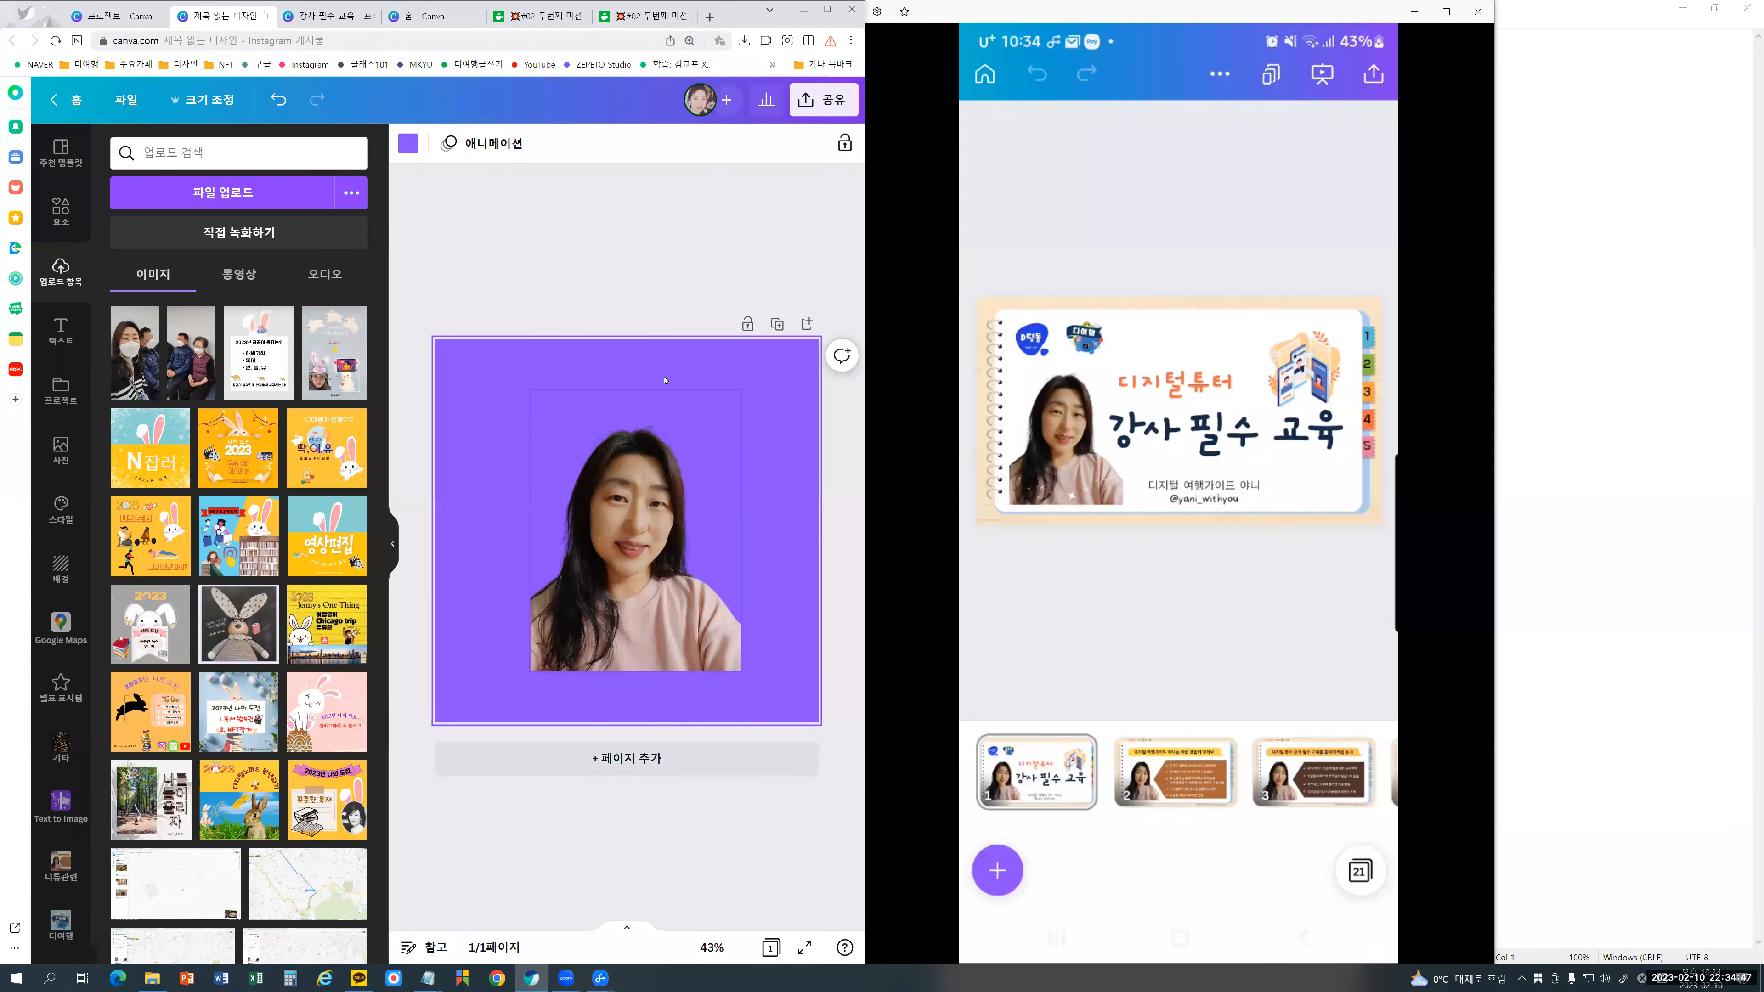
{"action": "left_click_drag", "start_coordinate": [590, 436], "coordinate": [639, 511]}
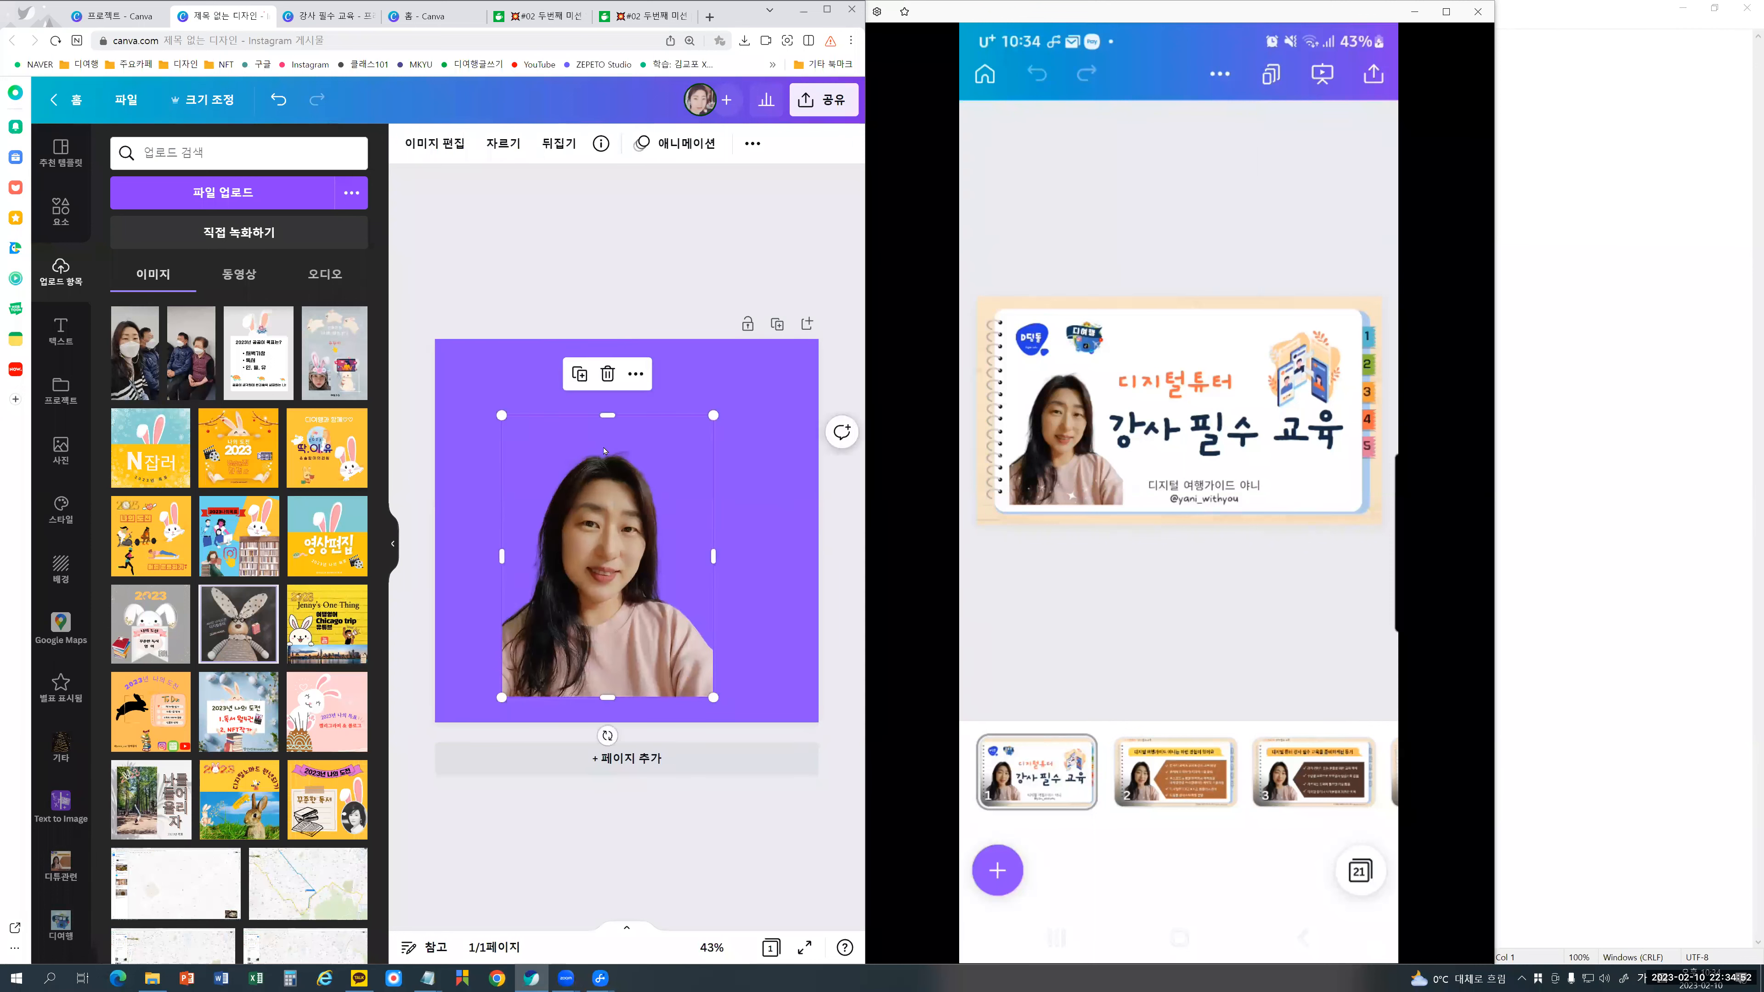
Step: Set the page background behind the cut-out portrait to white
{"action": "left_click", "coordinate": [468, 369]}
{"action": "left_click", "coordinate": [406, 146]}
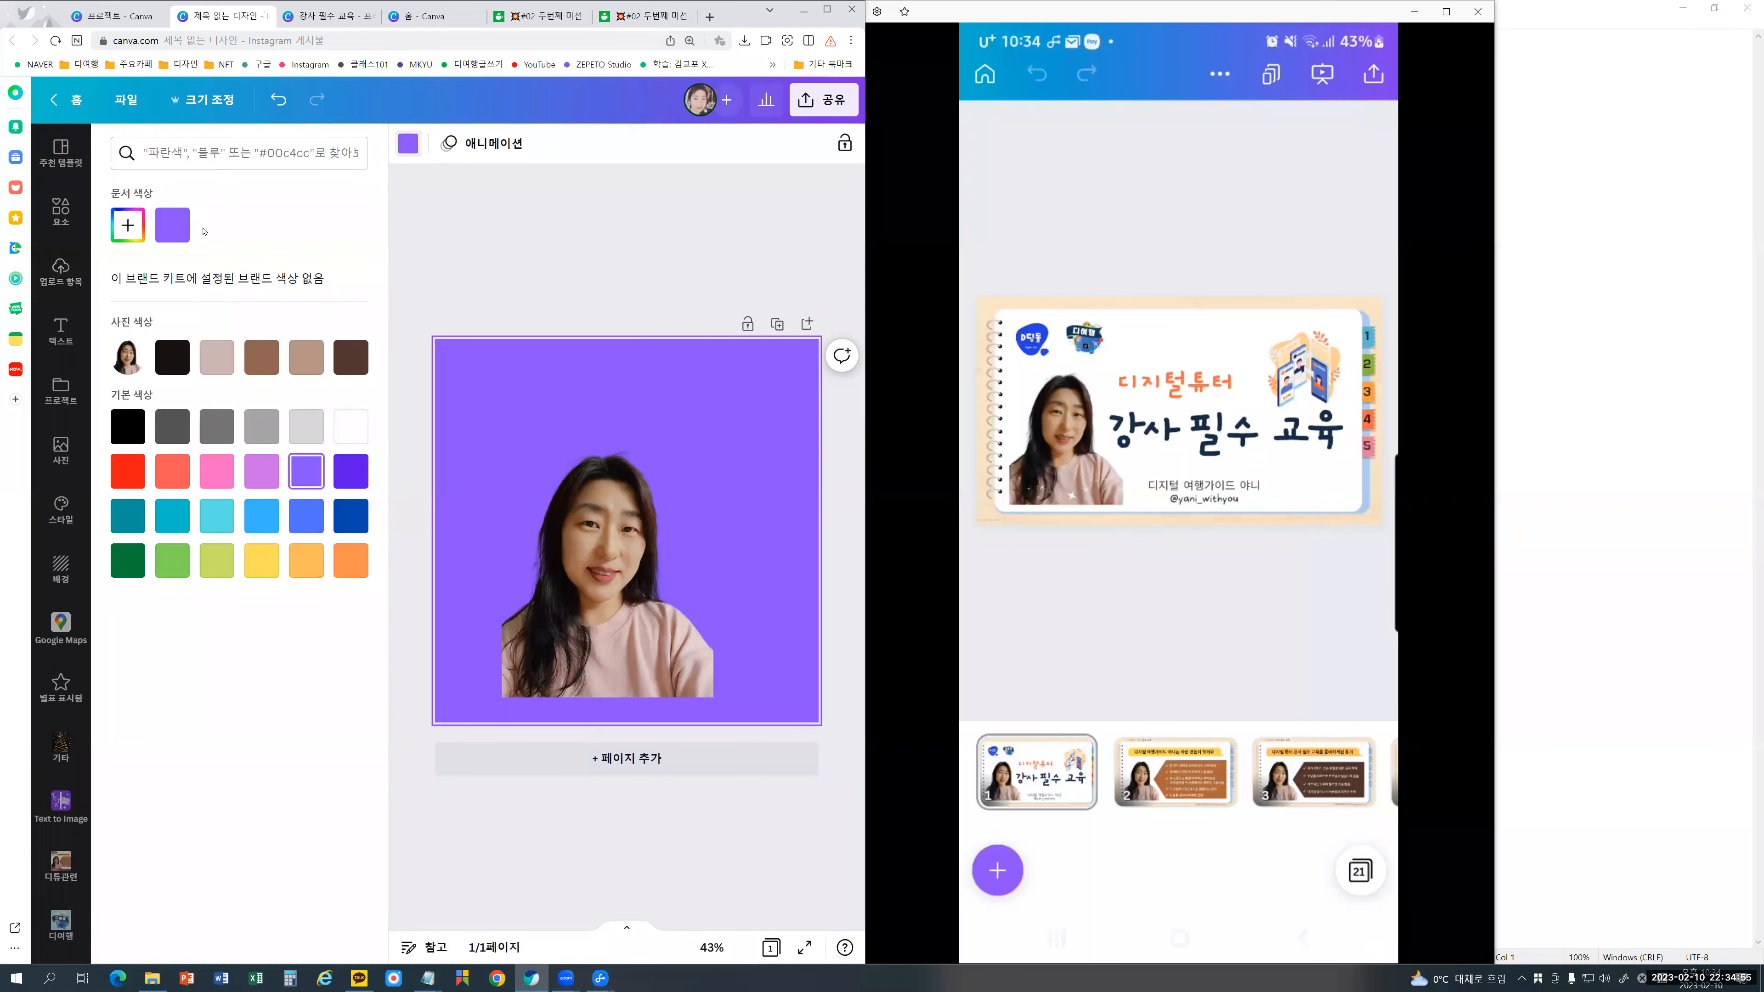
{"action": "left_click", "coordinate": [350, 426]}
{"action": "left_click", "coordinate": [711, 445]}
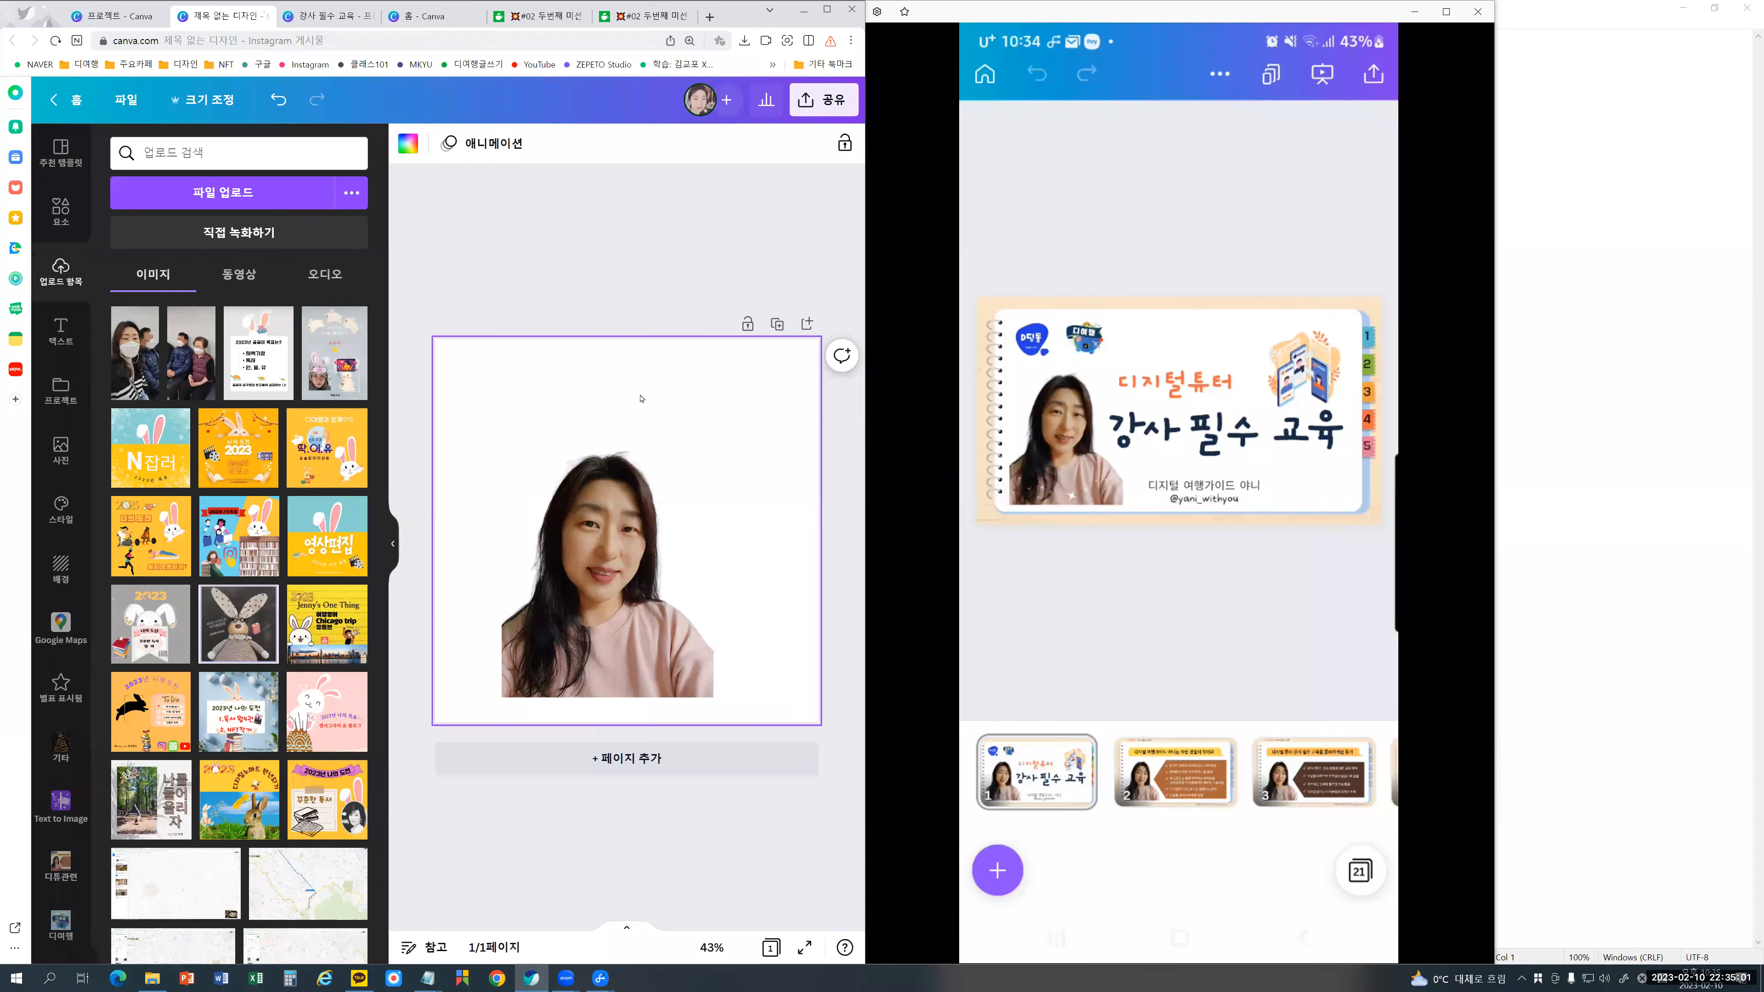
Step: Open the PNG download settings, enable 투명 배경 and leave them without downloading
{"action": "left_click", "coordinate": [809, 112]}
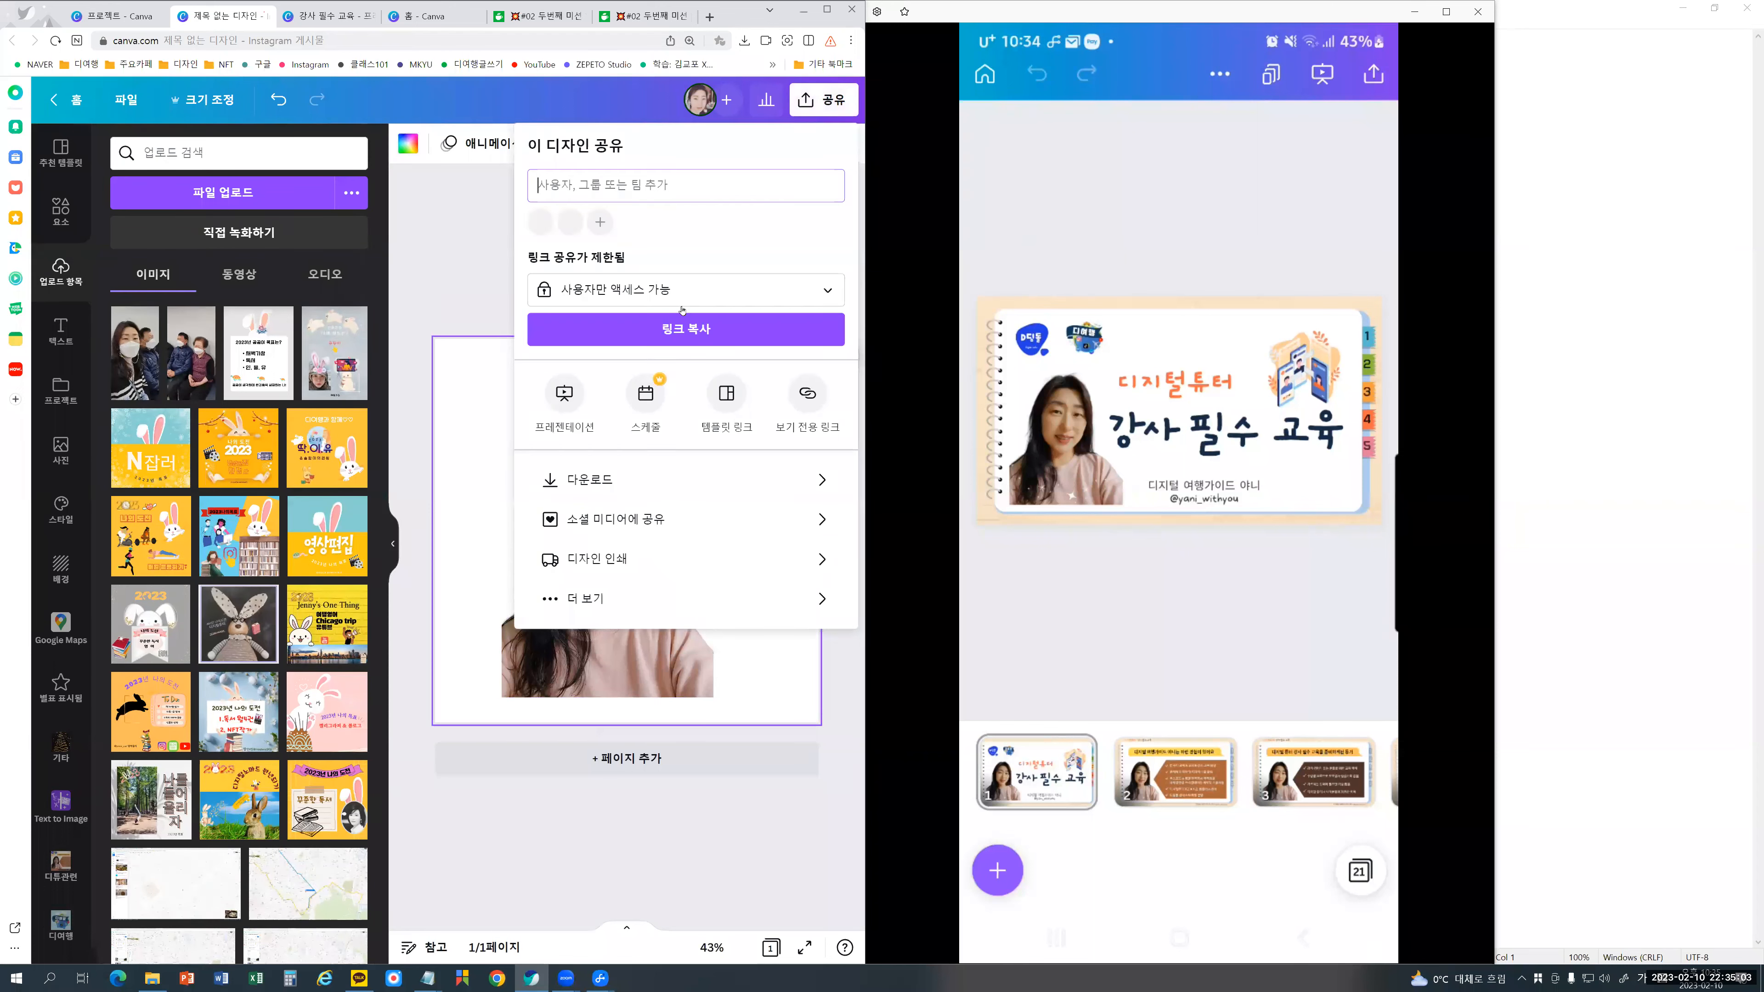
{"action": "left_click", "coordinate": [620, 490]}
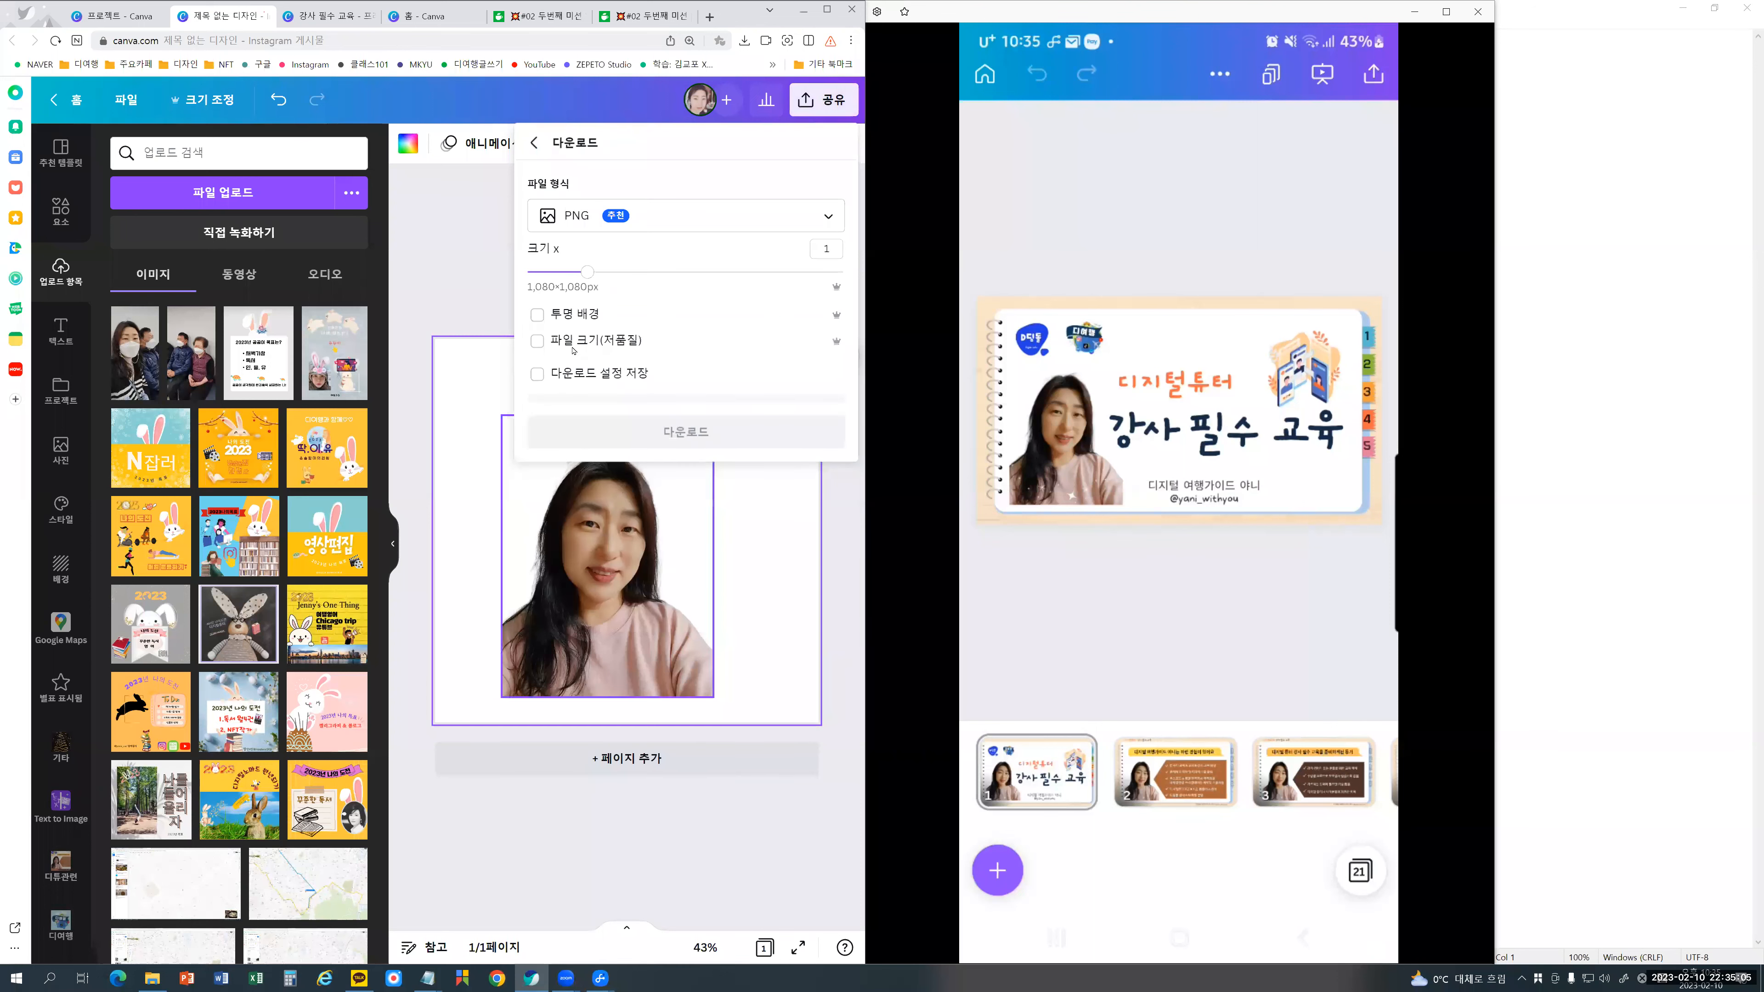
{"action": "left_click", "coordinate": [538, 316]}
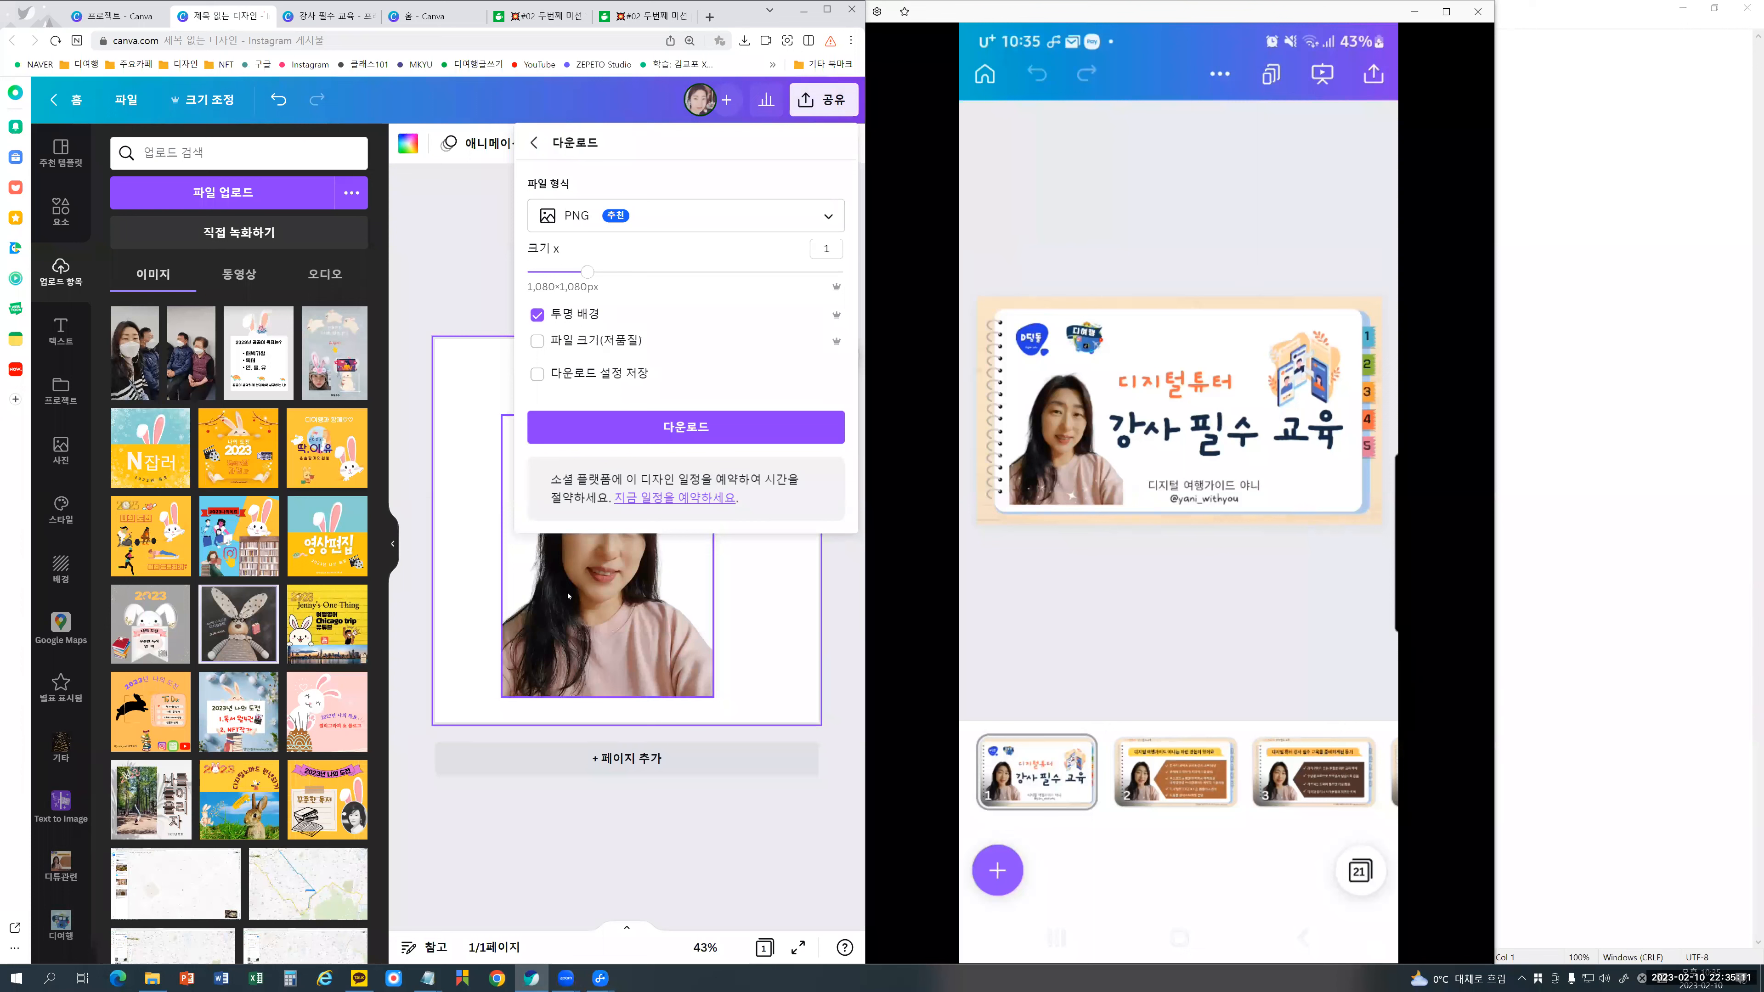
{"action": "left_click", "coordinate": [437, 241]}
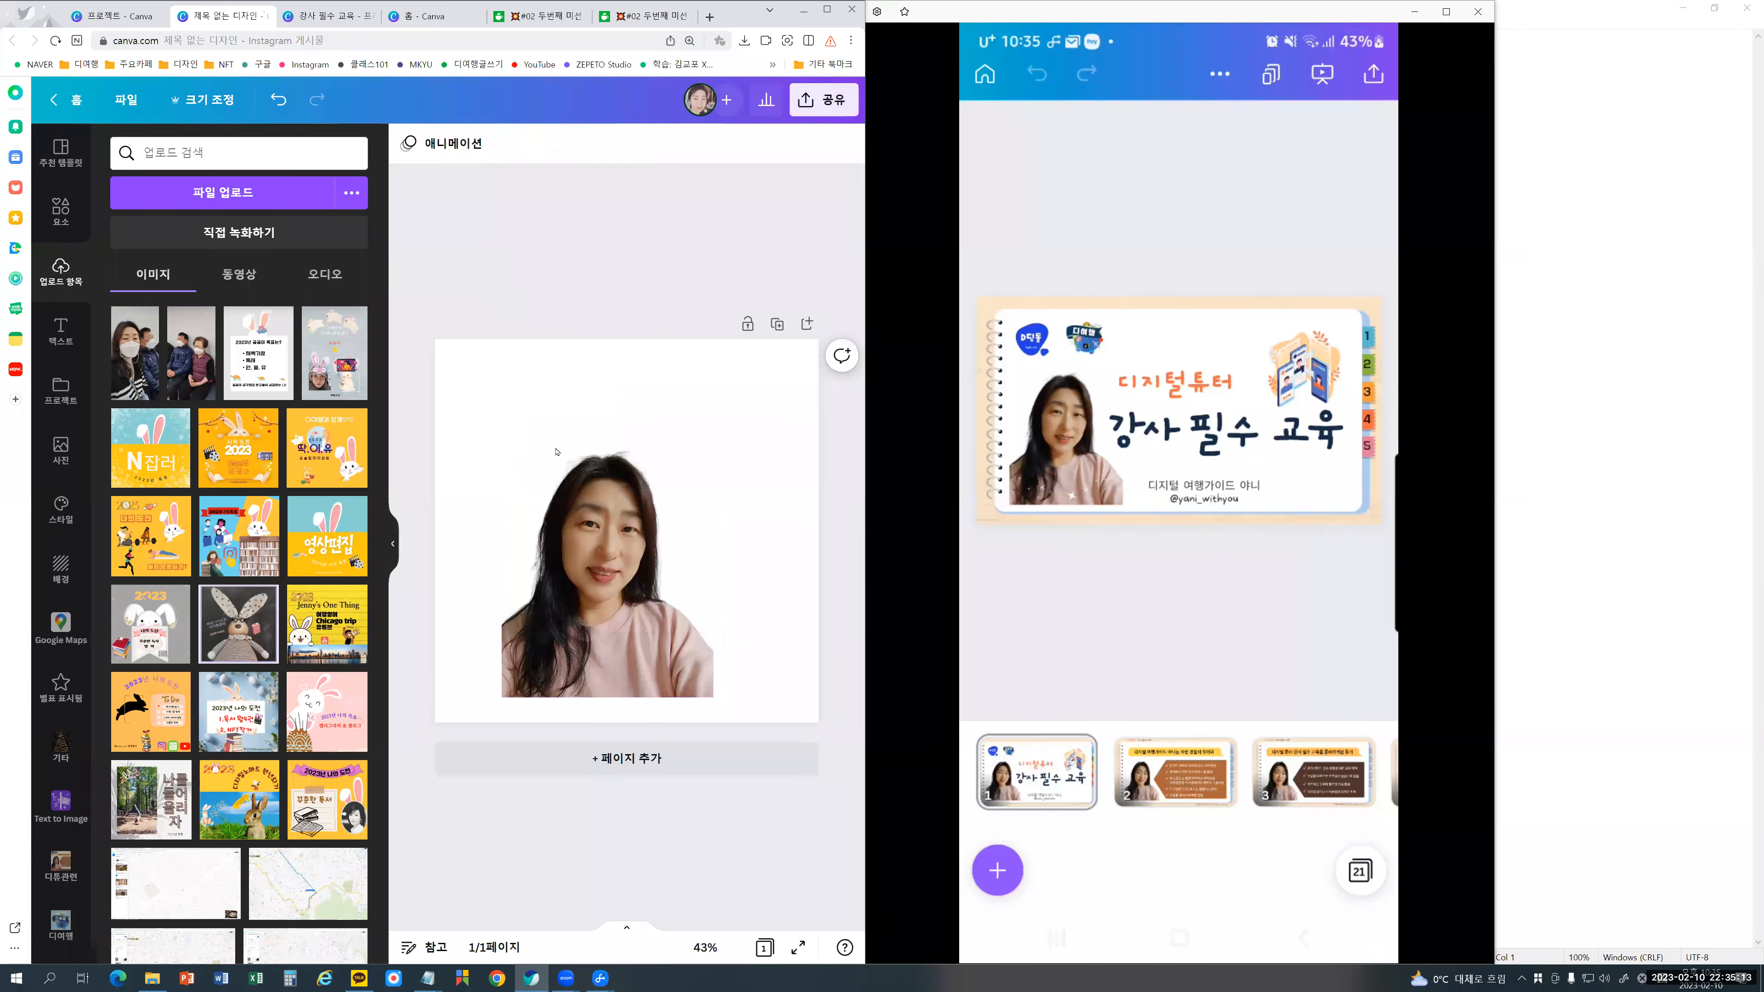
Step: Delete the portrait and recolour the page background, trying grey and purple before settling on turquoise
{"action": "left_click", "coordinate": [624, 533]}
{"action": "key", "text": "Delete"}
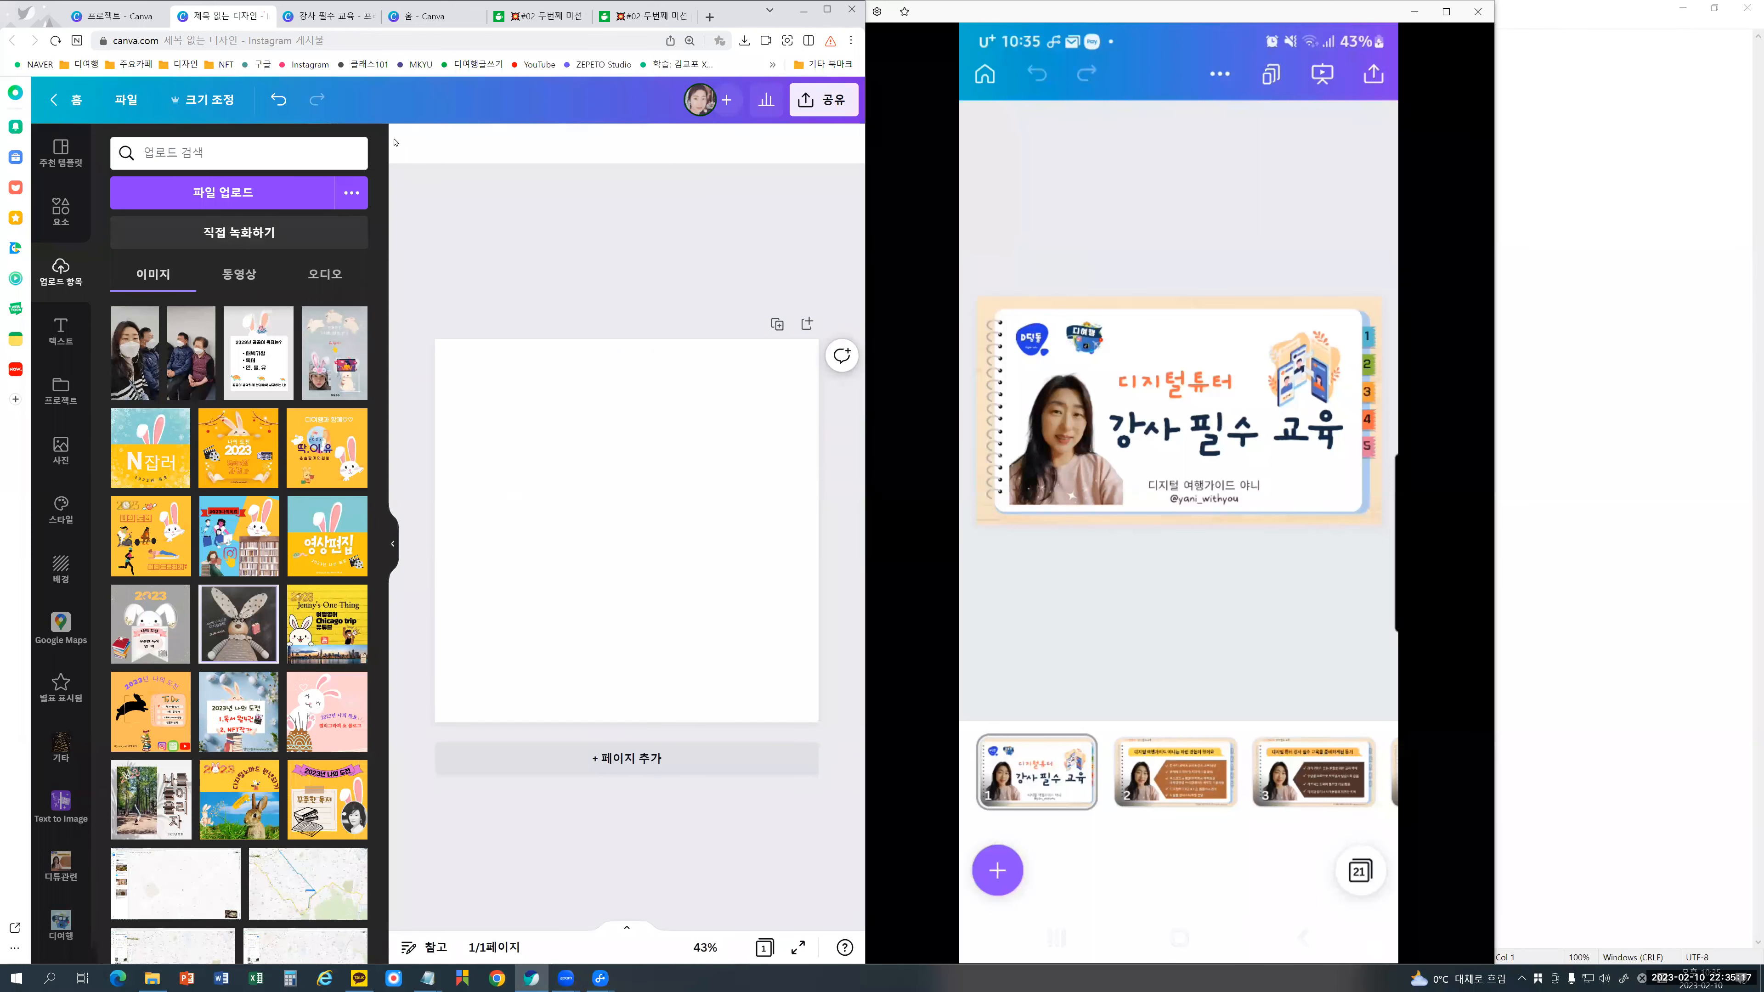
{"action": "left_click", "coordinate": [590, 359]}
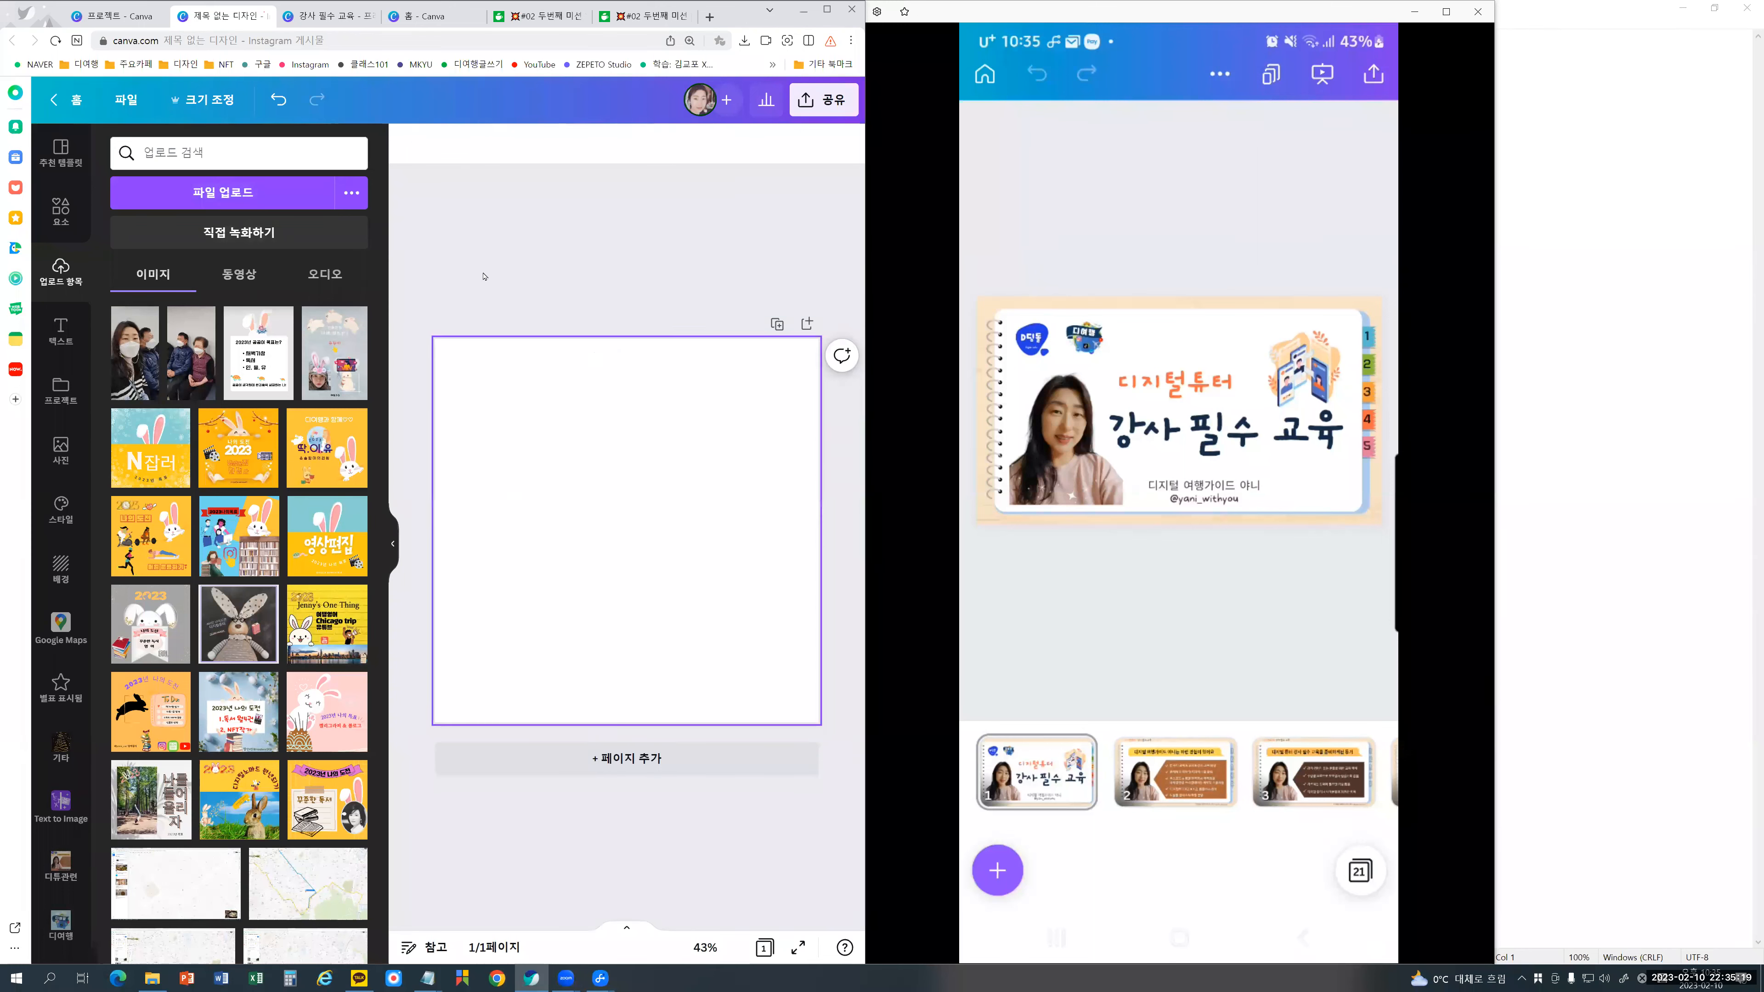
{"action": "left_click", "coordinate": [403, 142]}
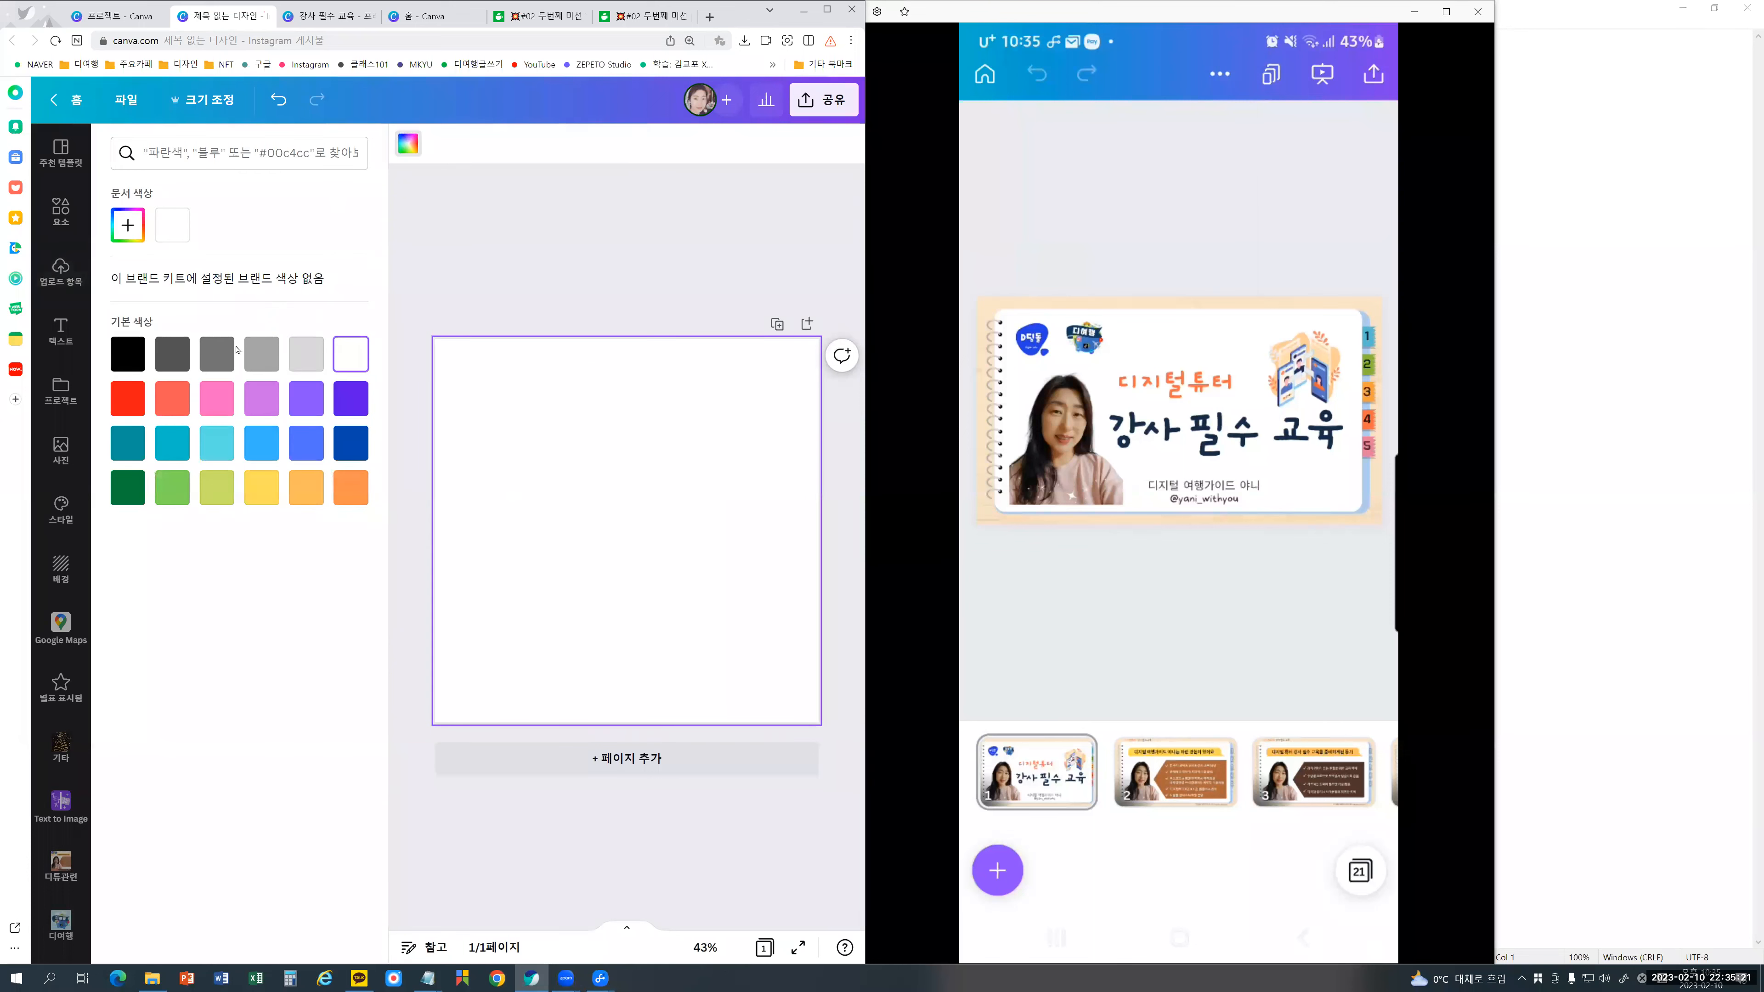
{"action": "left_click", "coordinate": [217, 356]}
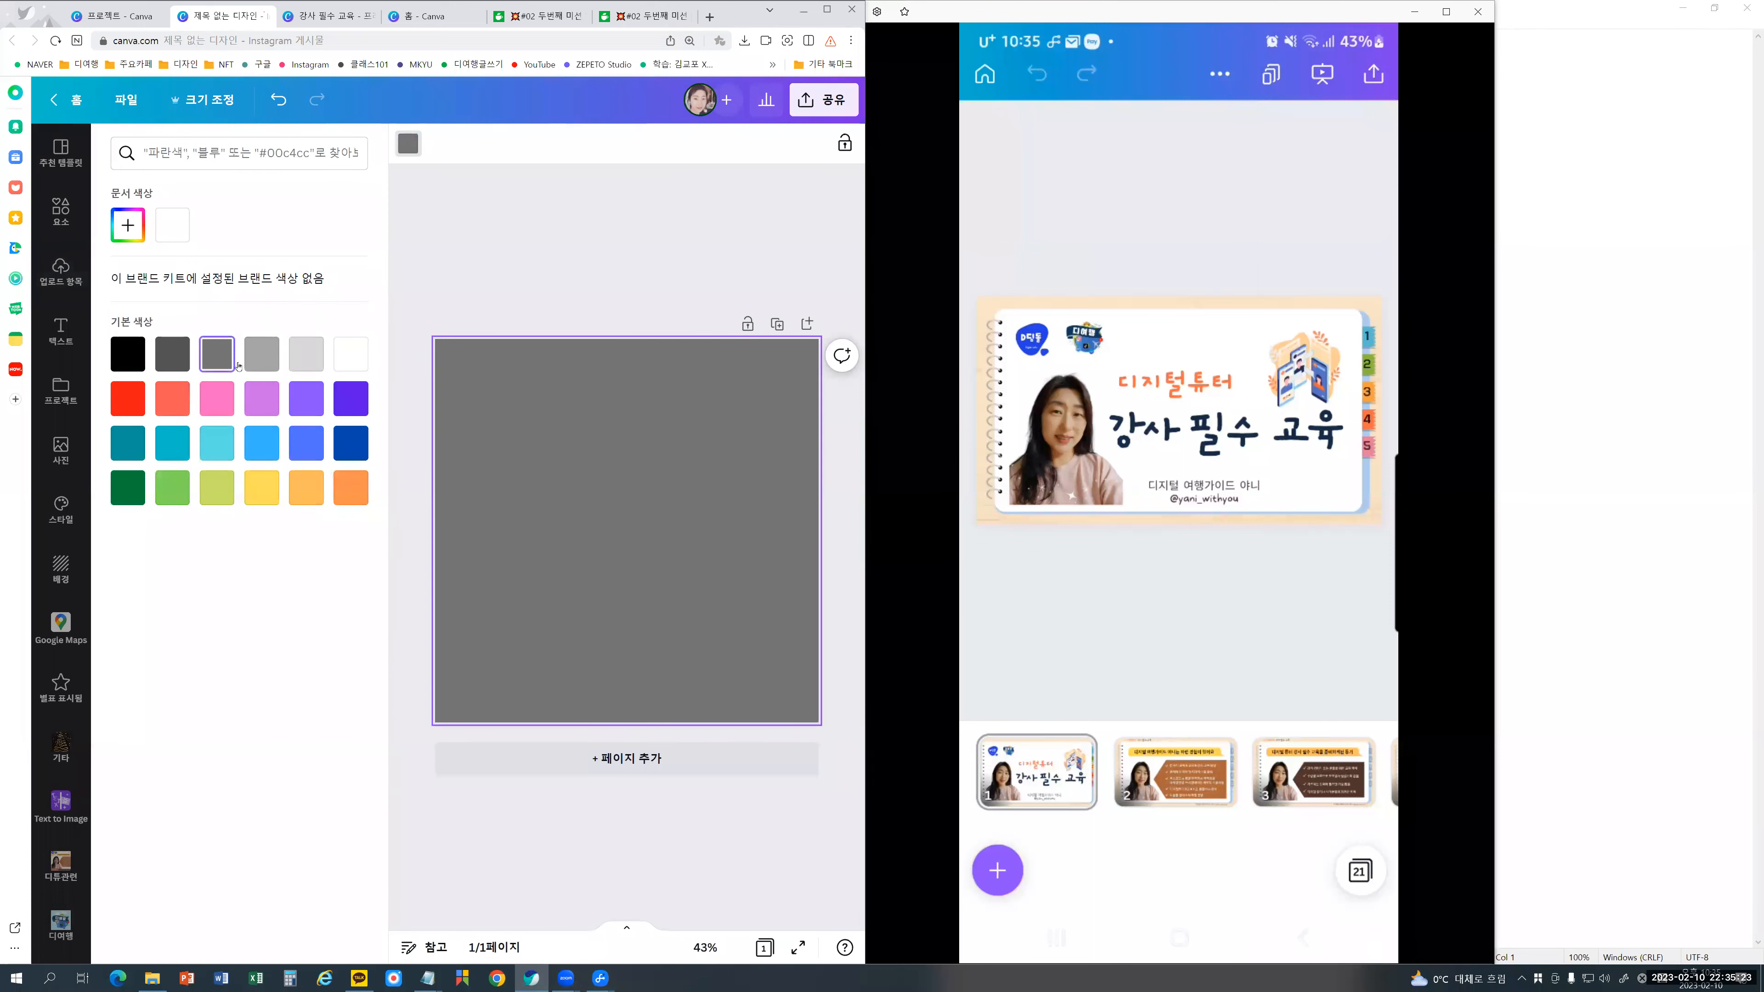
{"action": "left_click", "coordinate": [305, 398]}
{"action": "left_click", "coordinate": [430, 242]}
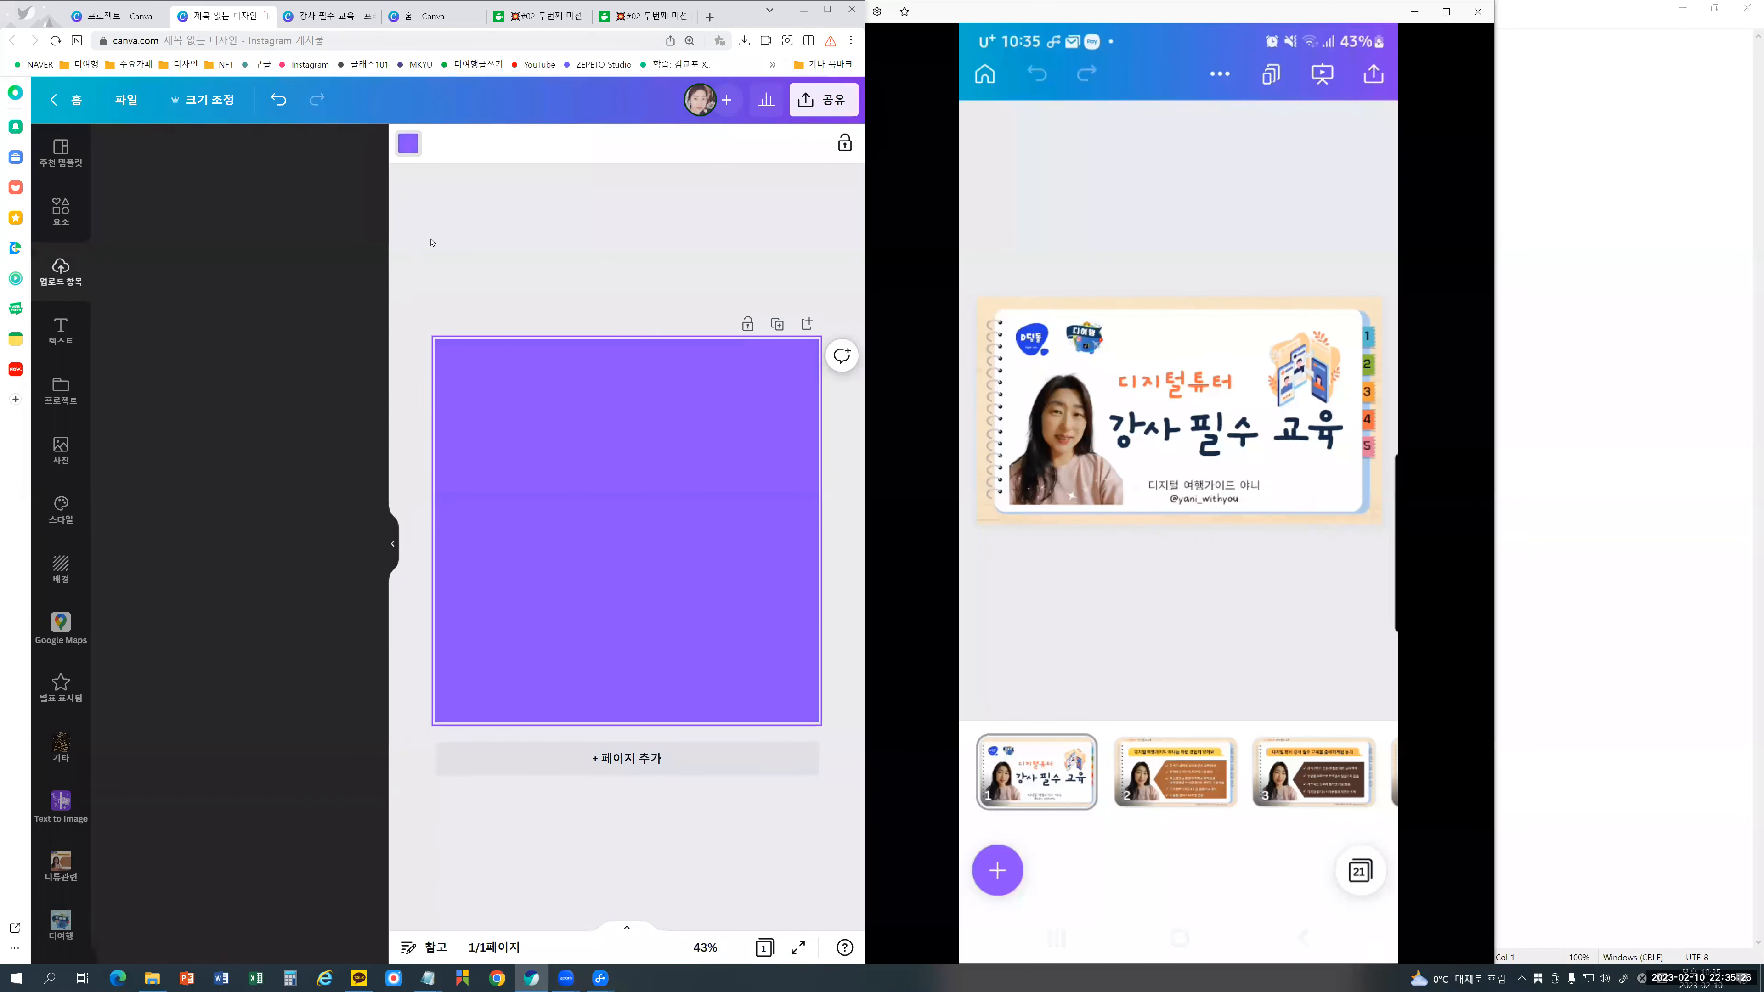
{"action": "left_click", "coordinate": [409, 144]}
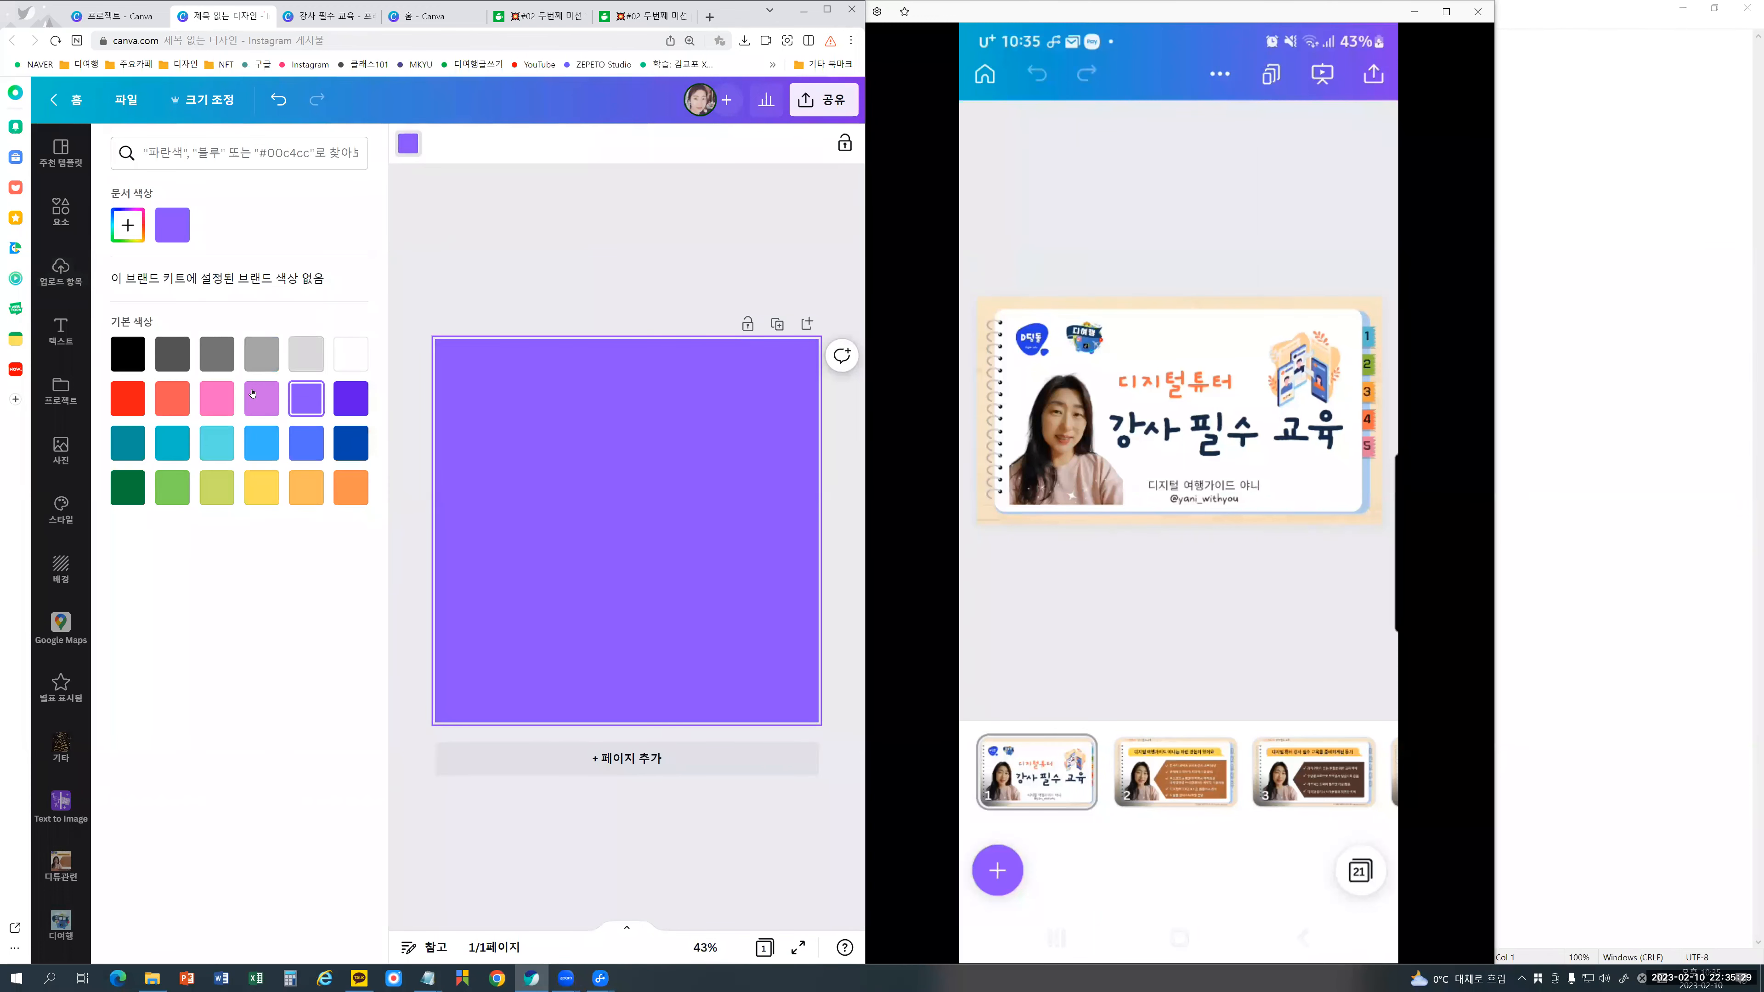
{"action": "left_click", "coordinate": [175, 451]}
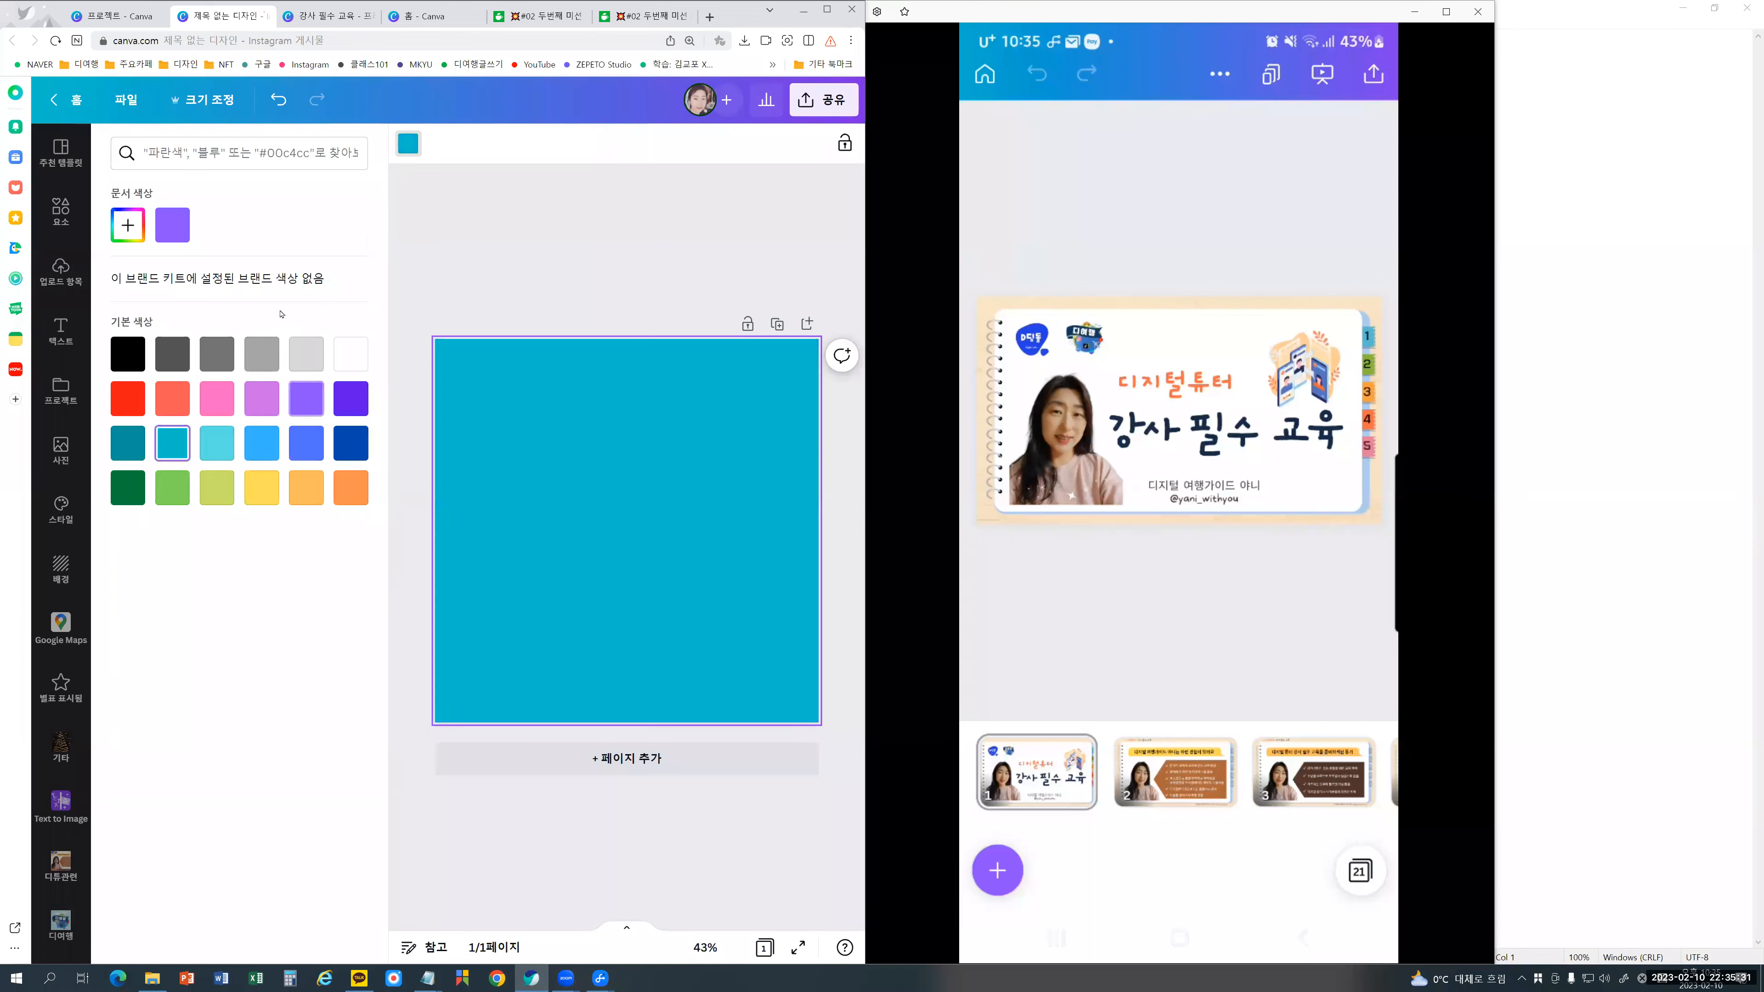
{"action": "key", "text": "Escape"}
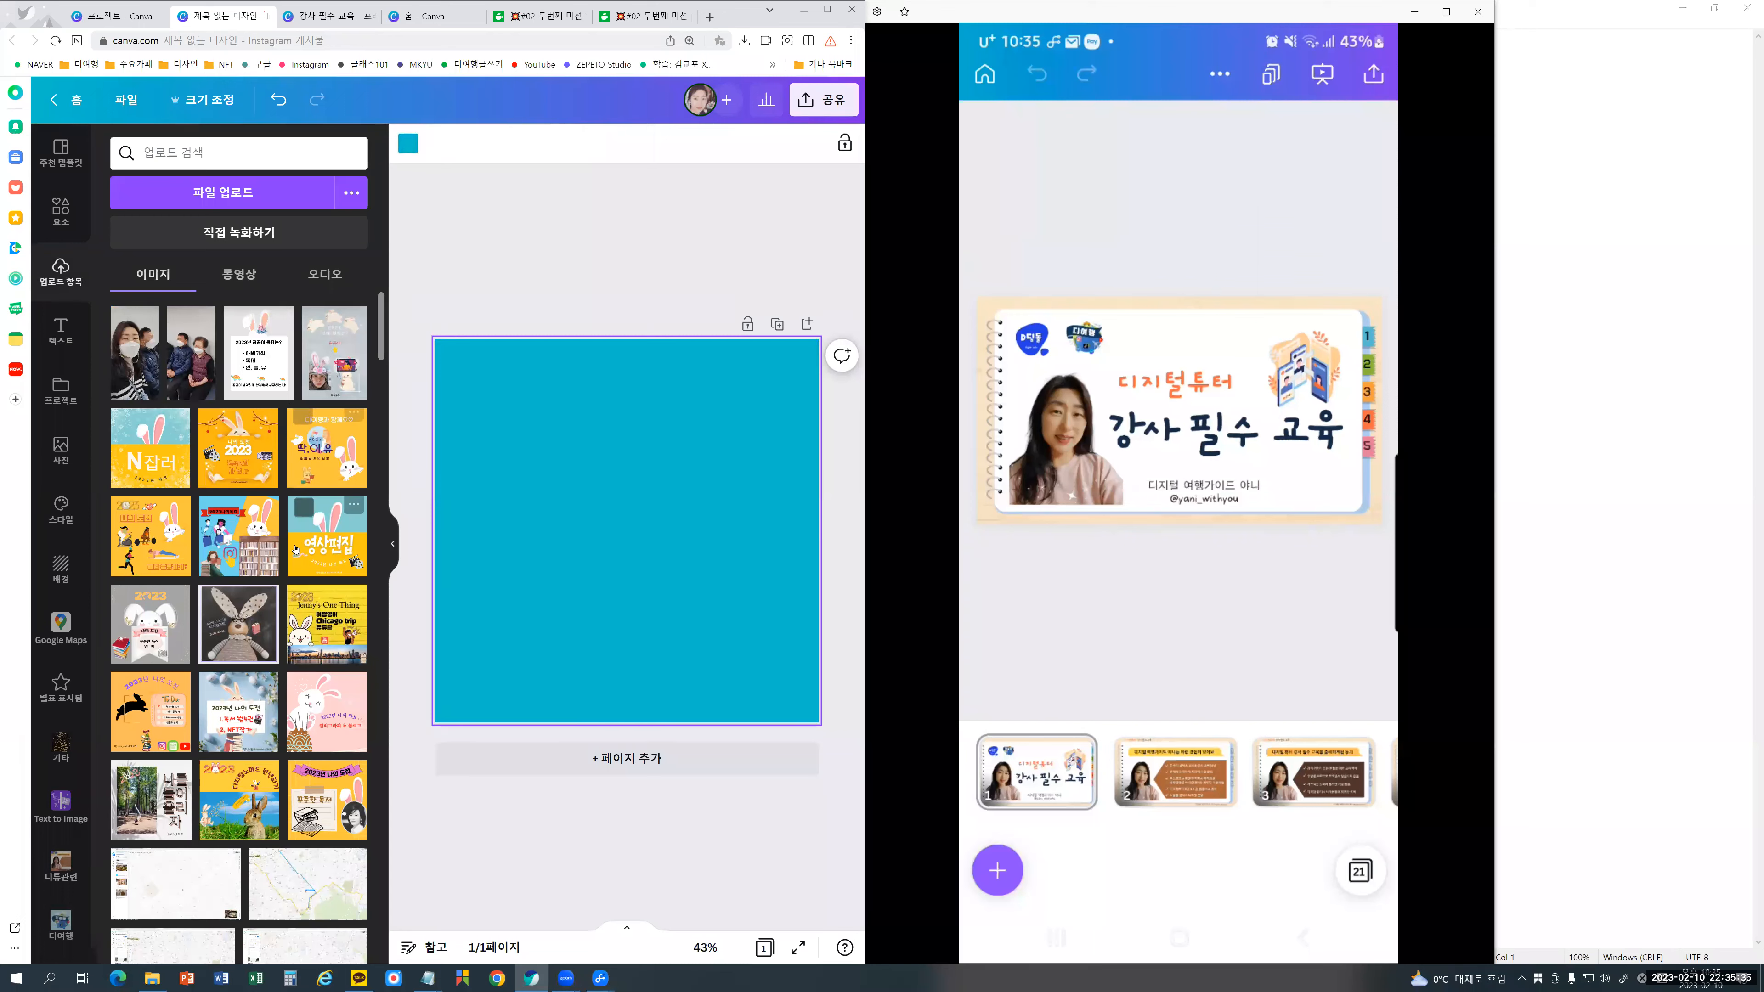
Step: Place the transparent 디여행 logo from the uploads on the page and resize it to fit the page's upper-left area
{"action": "scroll", "coordinate": [295, 549], "scroll_direction": "down", "scroll_amount": 7}
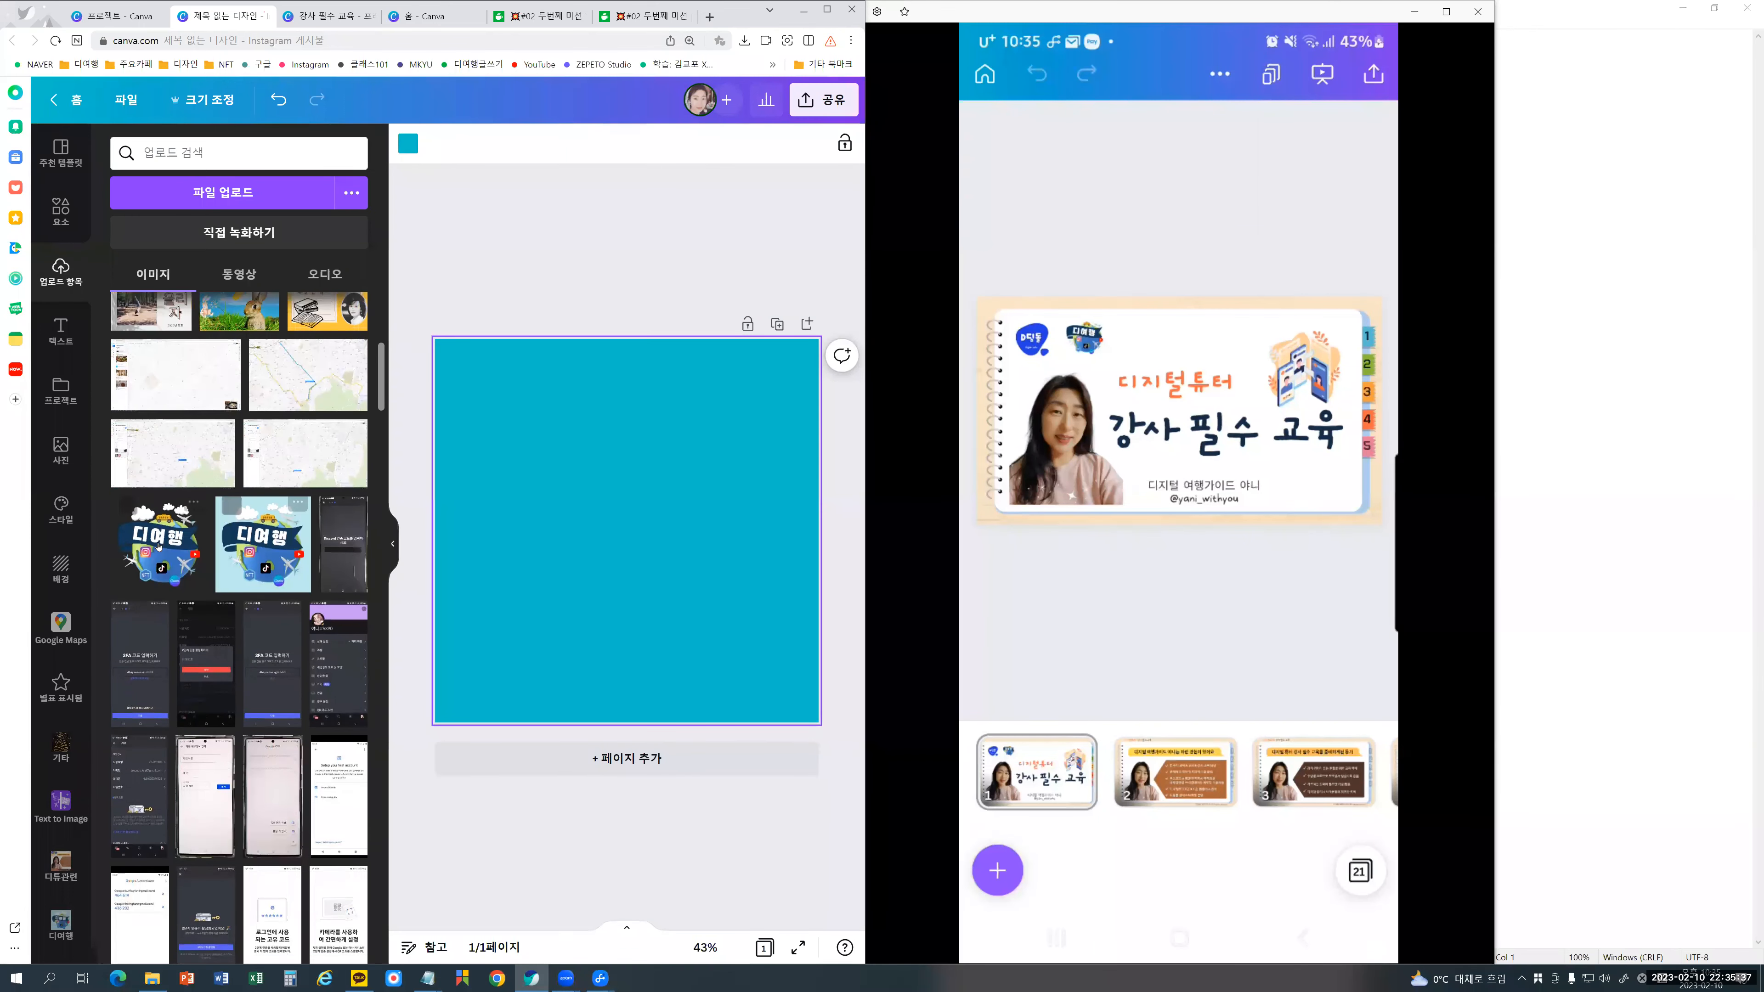
{"action": "left_click", "coordinate": [159, 546]}
{"action": "left_click", "coordinate": [583, 289]}
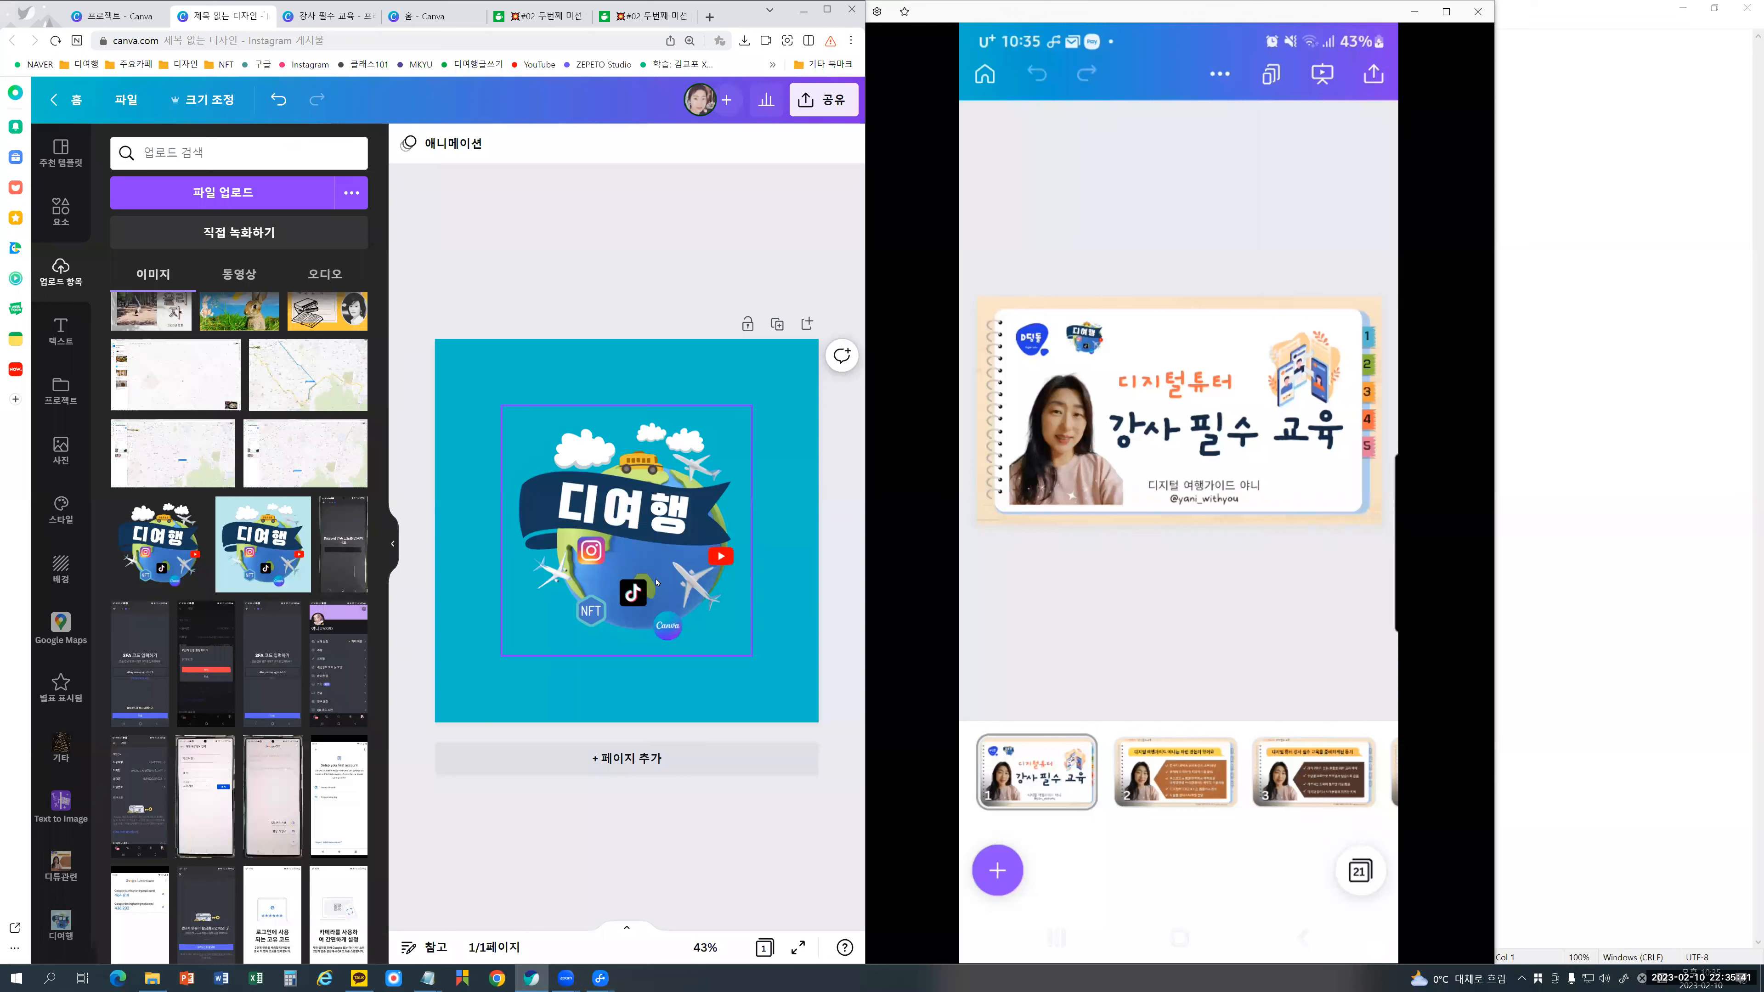
{"action": "mouse_move", "coordinate": [581, 529]}
{"action": "left_mouse_down"}
{"action": "mouse_move", "coordinate": [577, 431]}
{"action": "mouse_move", "coordinate": [608, 428]}
{"action": "mouse_move", "coordinate": [628, 530]}
{"action": "mouse_move", "coordinate": [604, 479]}
{"action": "mouse_move", "coordinate": [635, 548]}
{"action": "mouse_move", "coordinate": [608, 535]}
{"action": "left_mouse_up"}
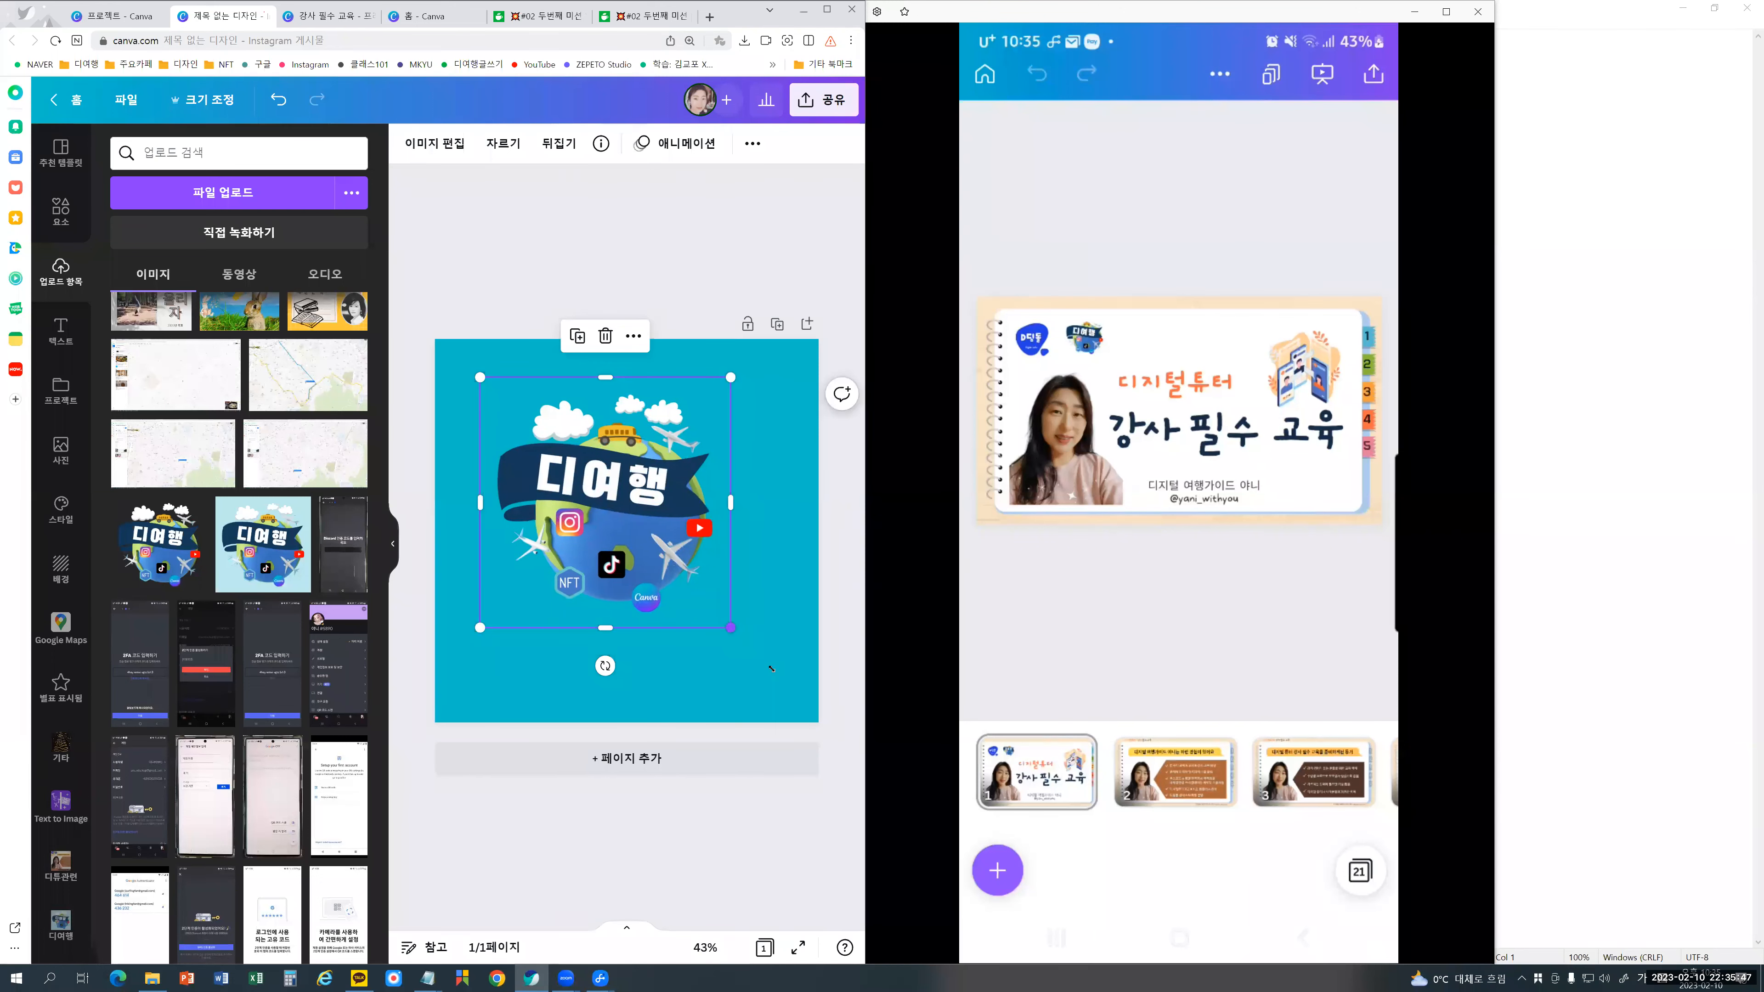
{"action": "left_click_drag", "start_coordinate": [730, 628], "coordinate": [770, 667]}
{"action": "left_click_drag", "start_coordinate": [663, 556], "coordinate": [620, 519]}
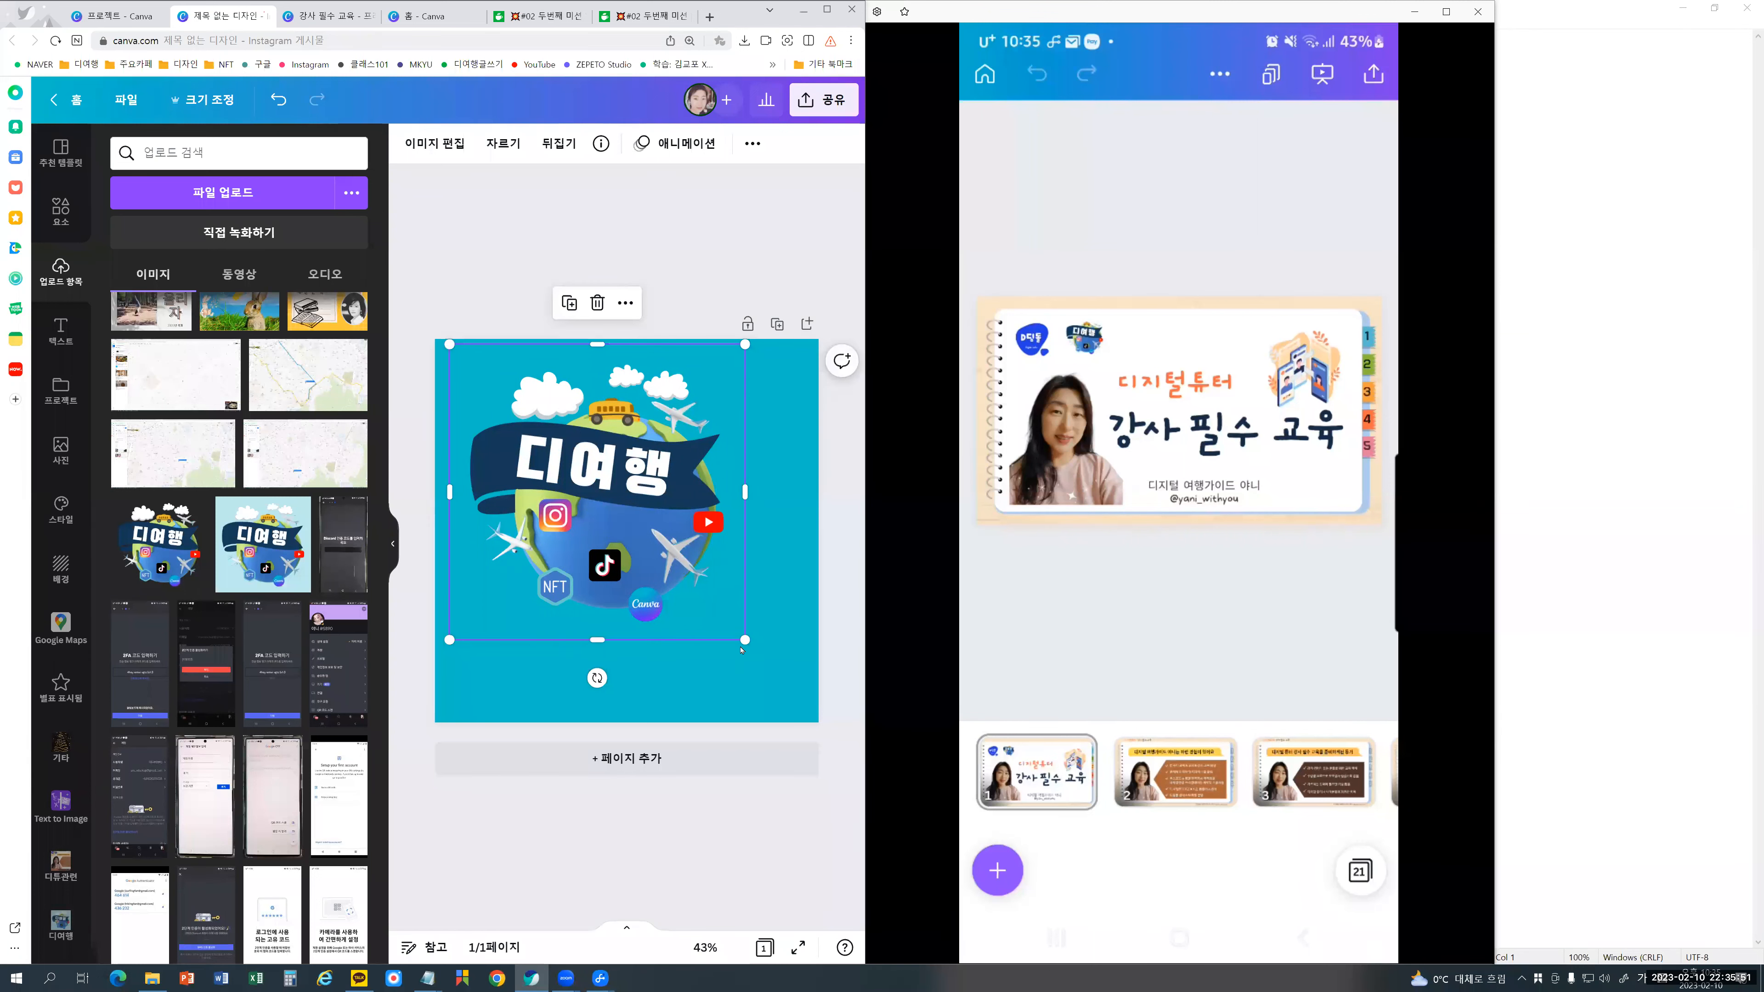
{"action": "left_click_drag", "start_coordinate": [746, 640], "coordinate": [699, 563]}
Step: Add the light-blue-background 디여행 logo at reduced size in the page's lower-right corner and align the transparent logo with the upper-left corner
{"action": "left_click", "coordinate": [265, 544]}
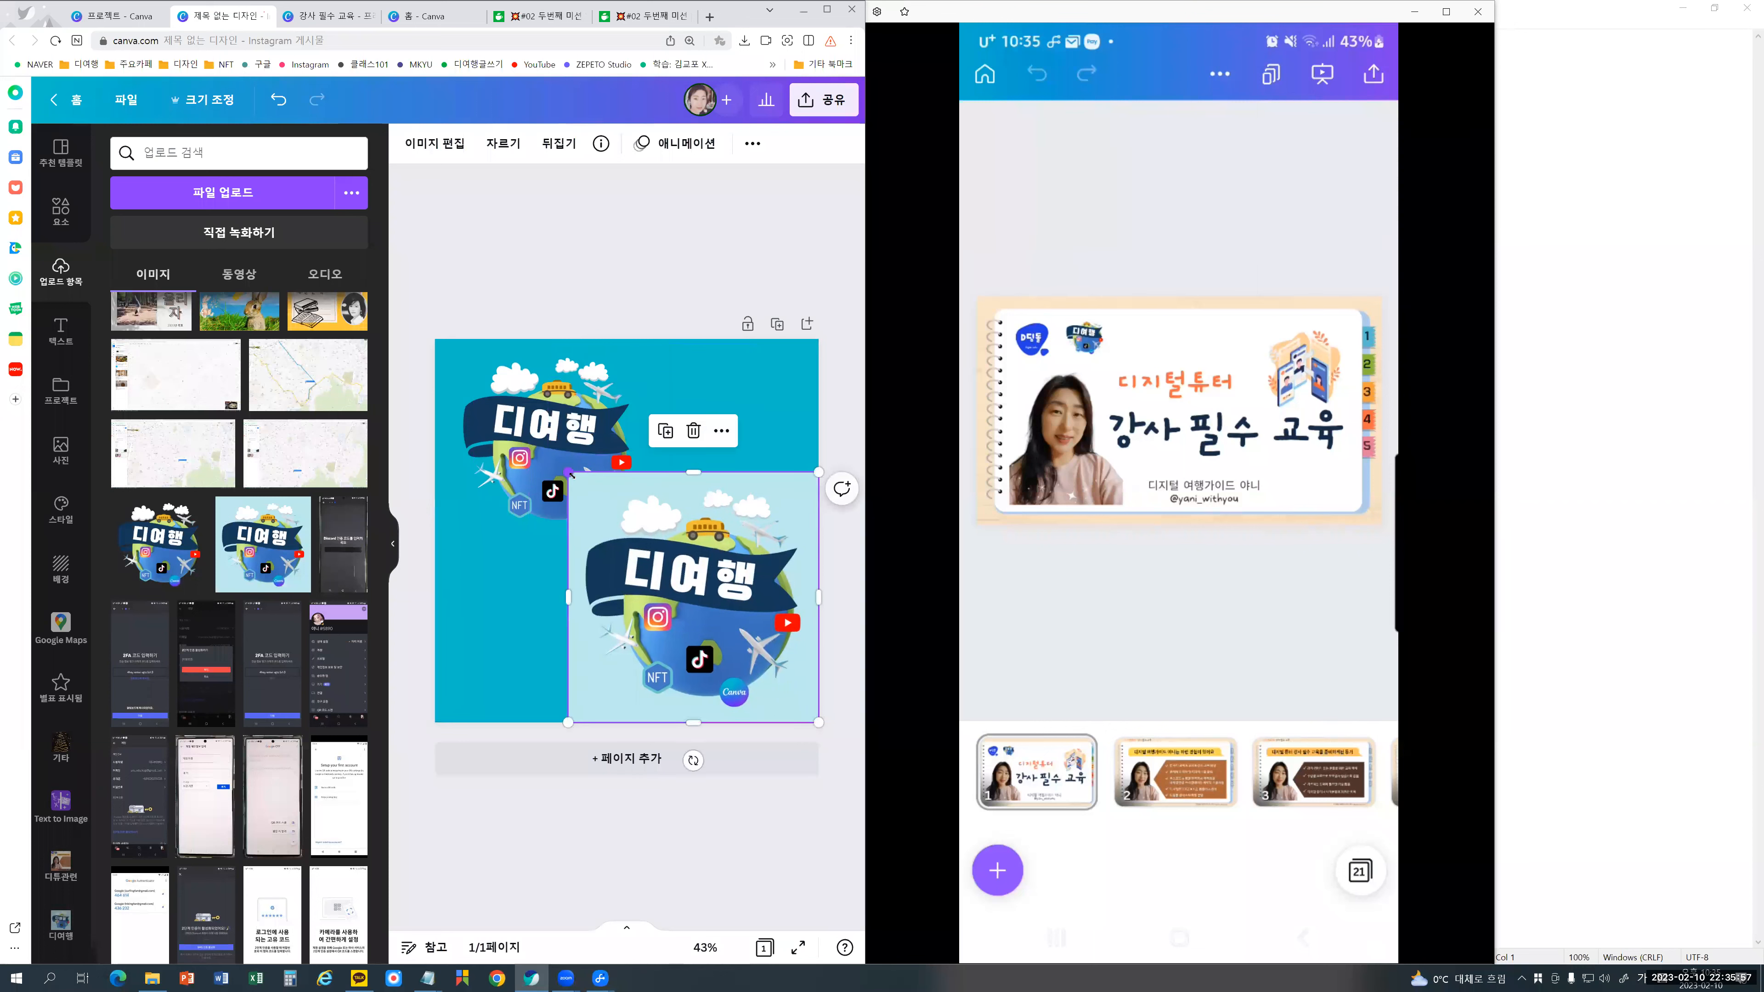
{"action": "left_click_drag", "start_coordinate": [566, 470], "coordinate": [604, 508]}
{"action": "key", "text": "Escape"}
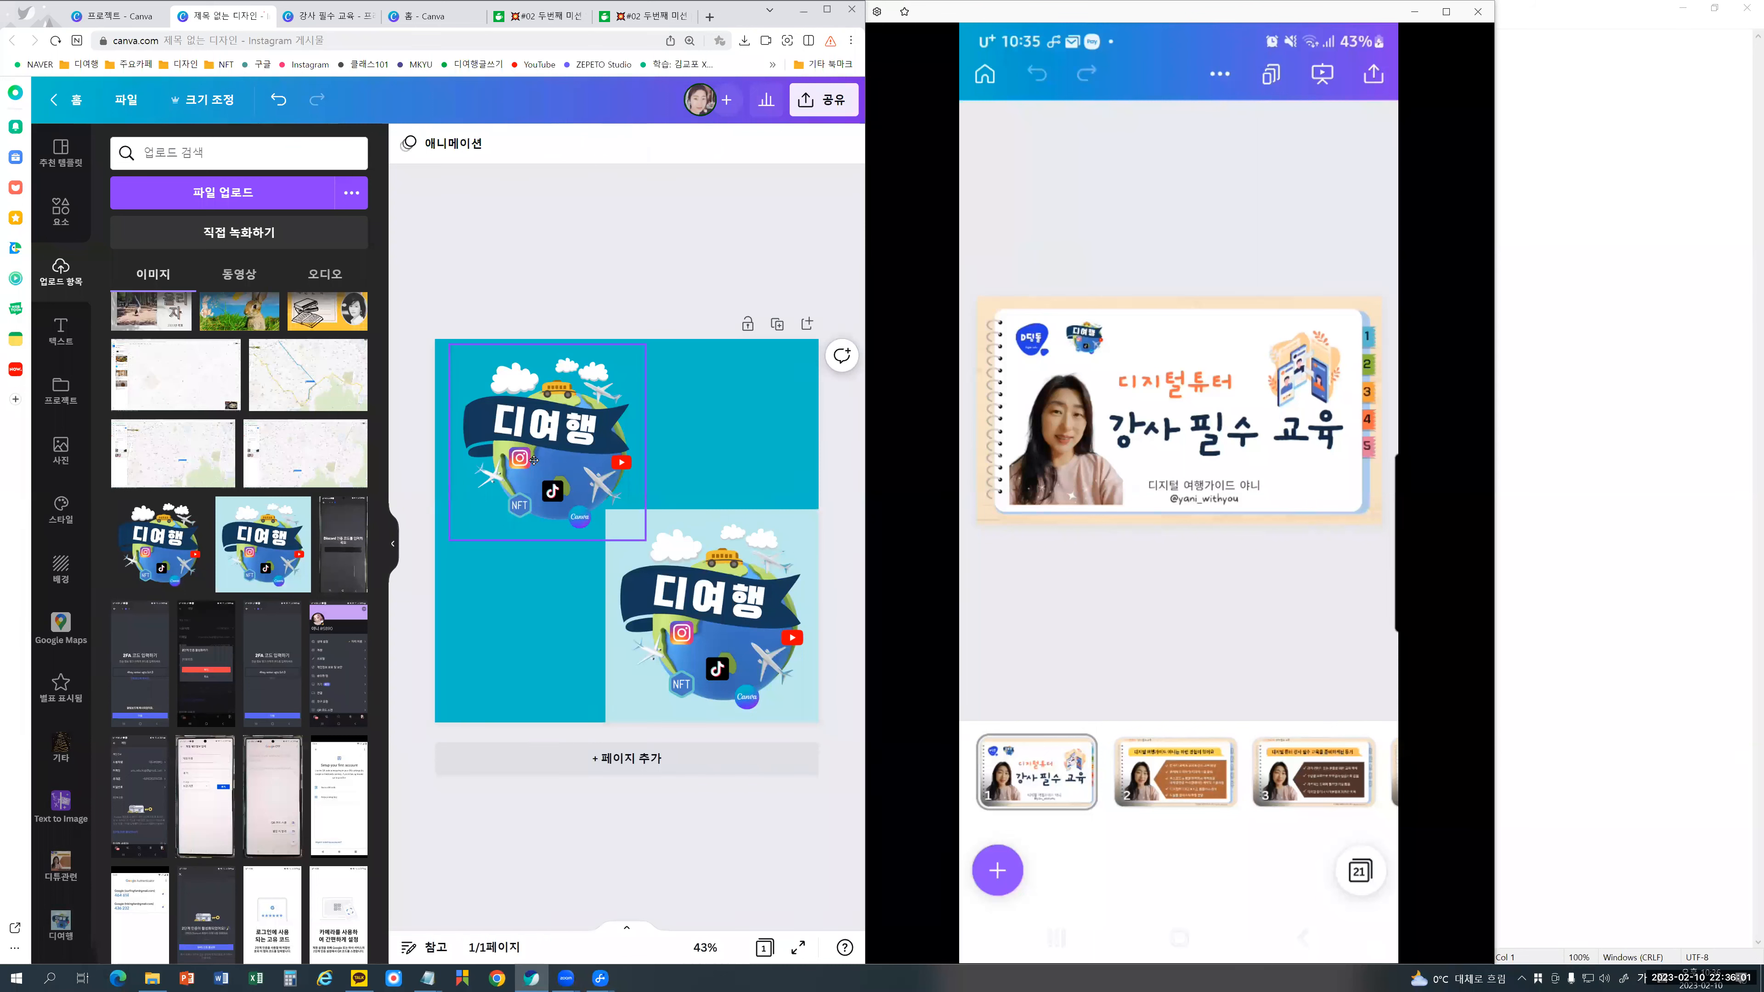
{"action": "left_click_drag", "start_coordinate": [534, 460], "coordinate": [543, 435]}
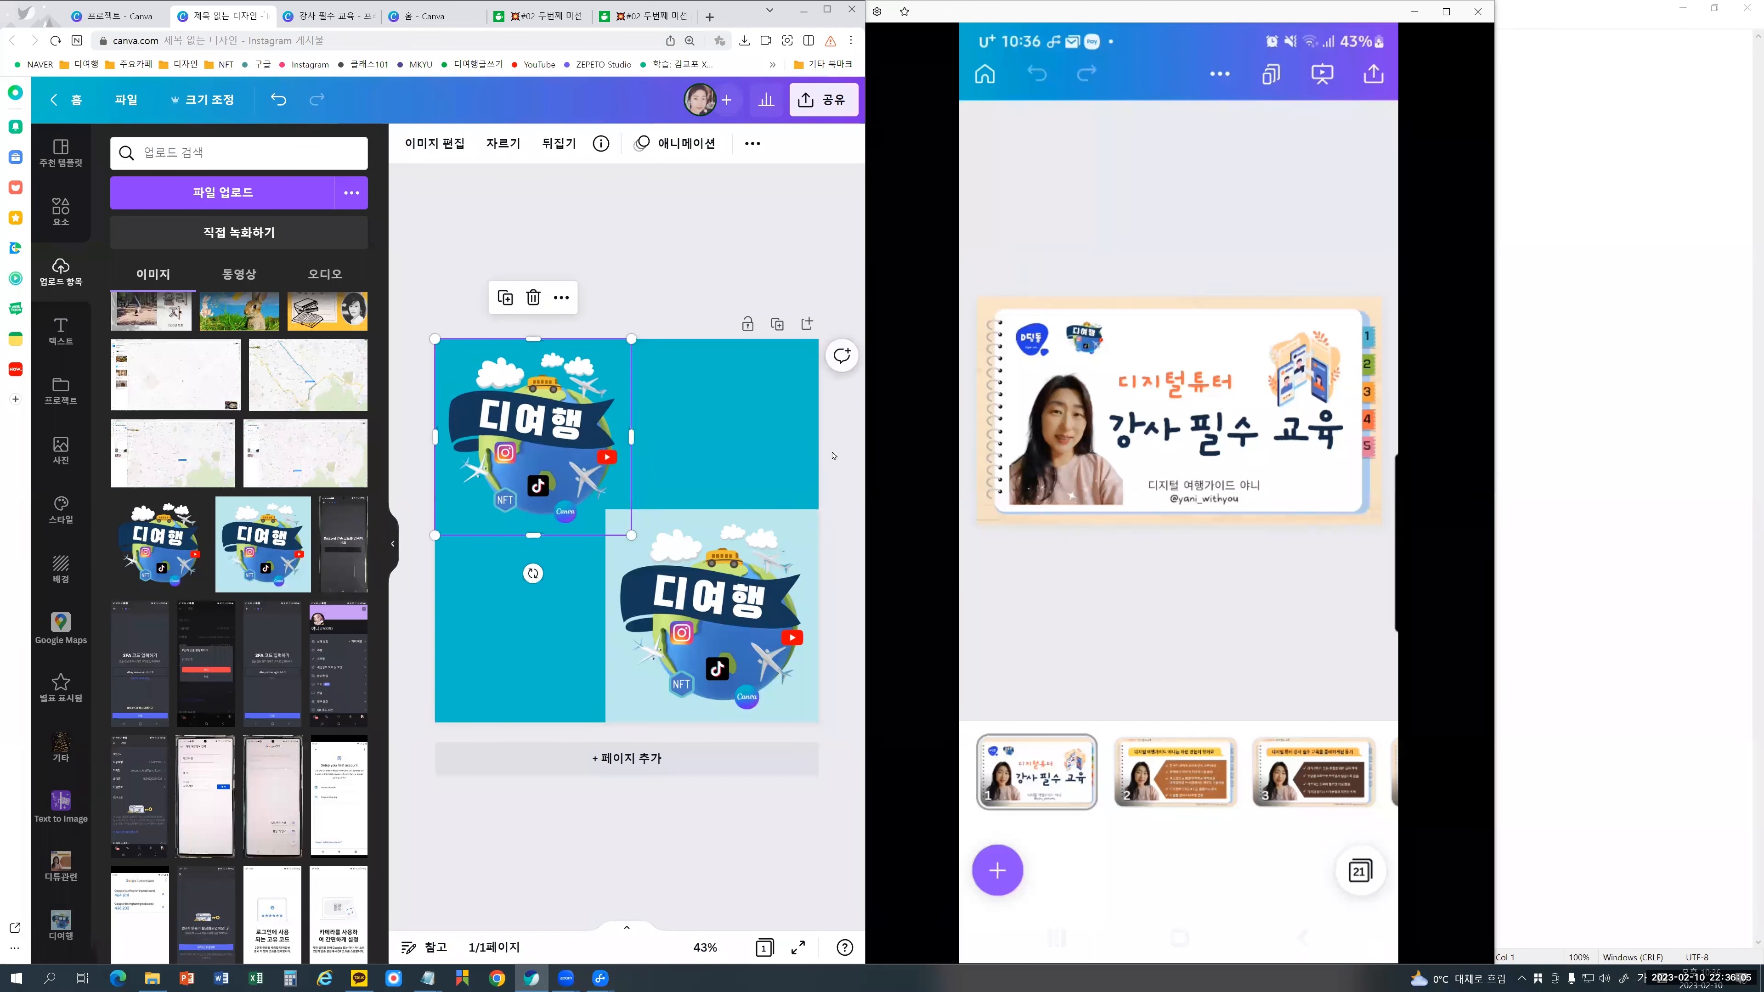
{"action": "key", "text": "Escape"}
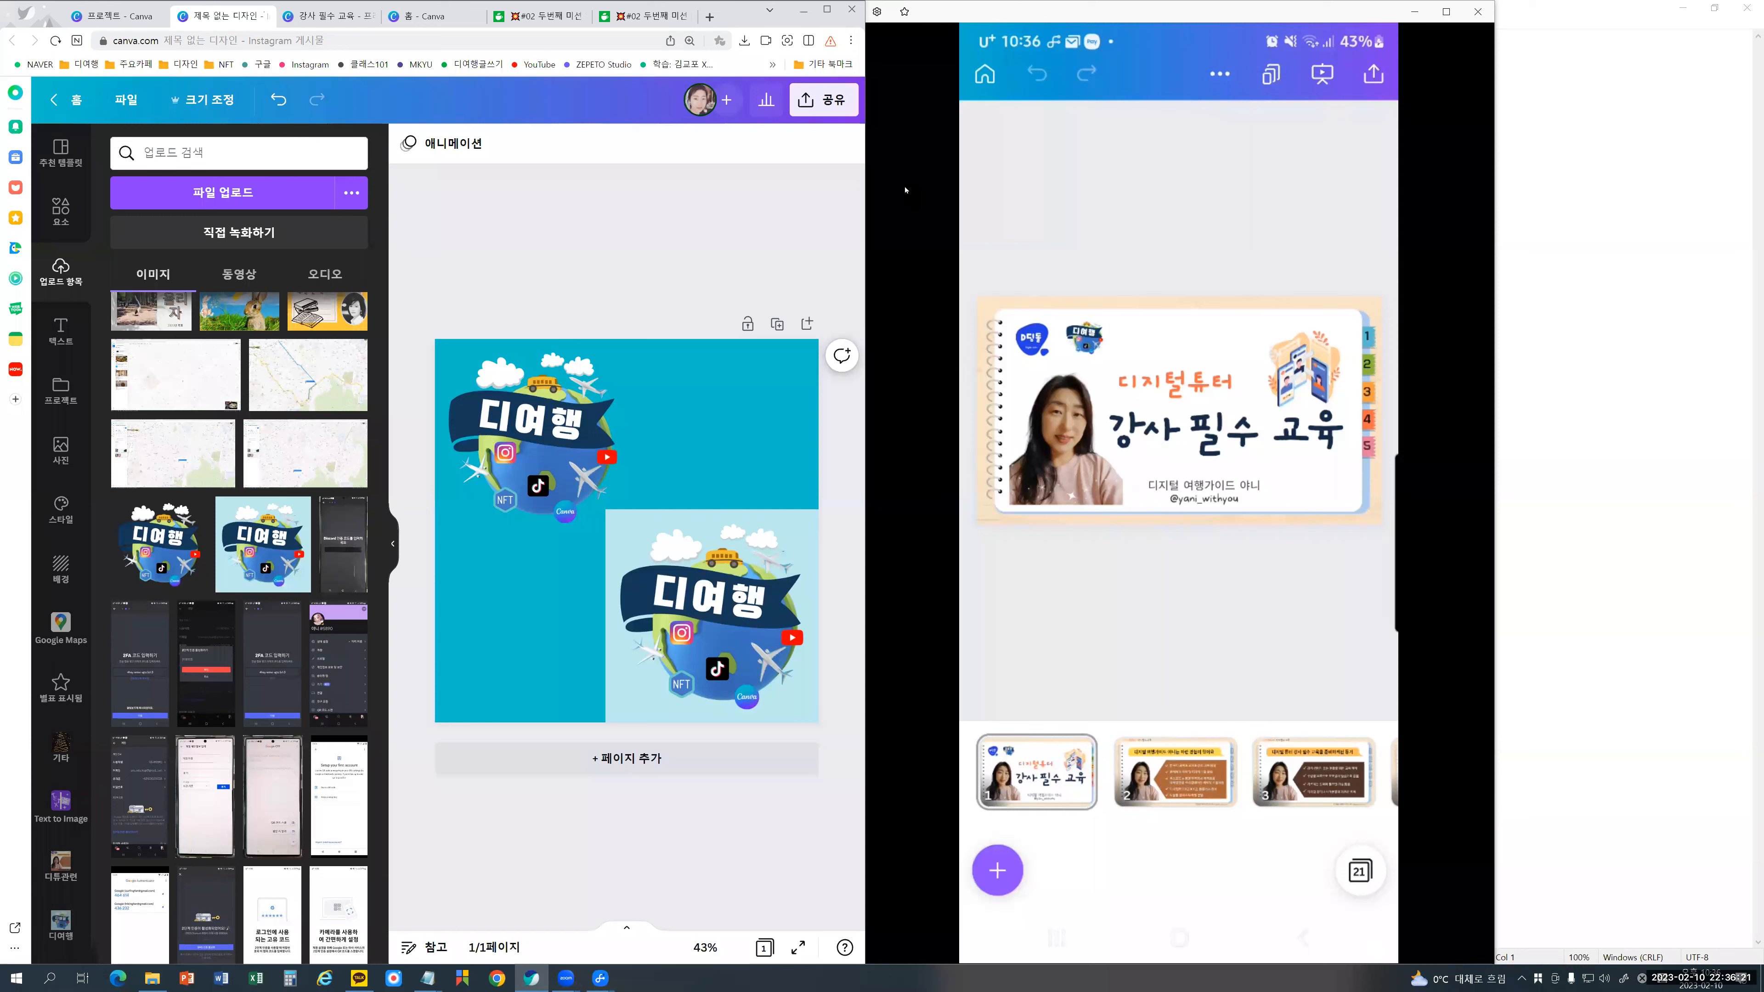
{"action": "left_click", "coordinate": [1583, 17]}
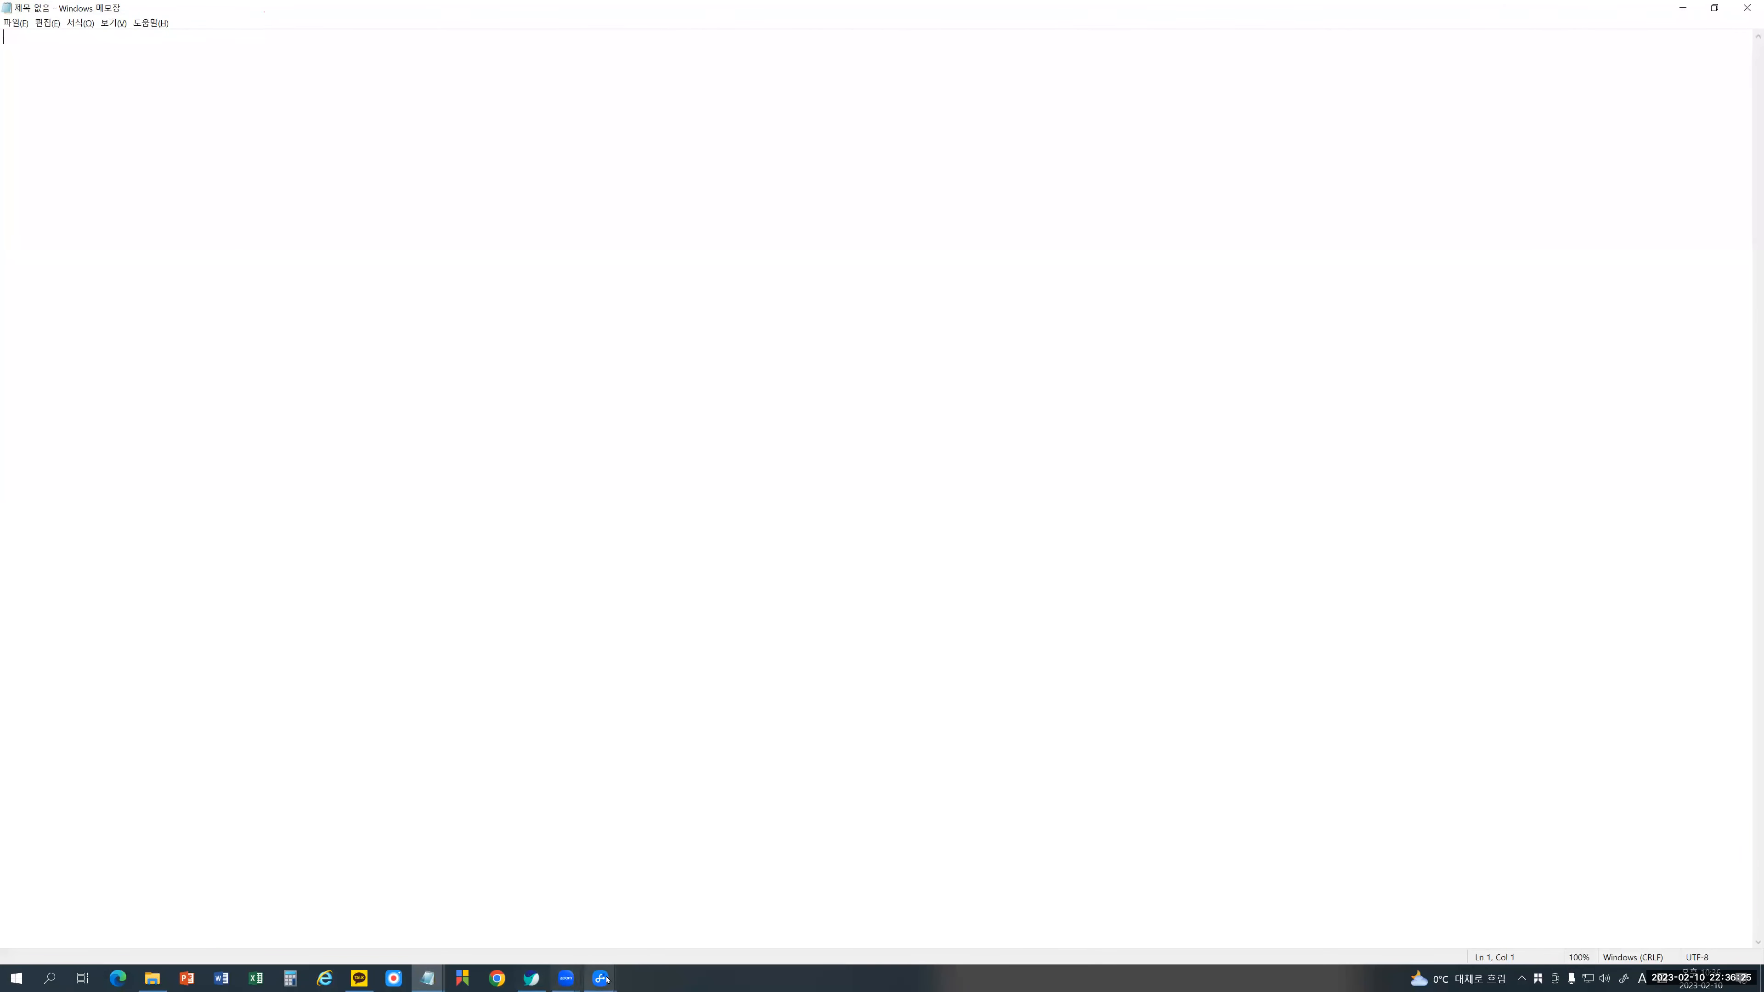
{"action": "key", "text": "alt+Tab"}
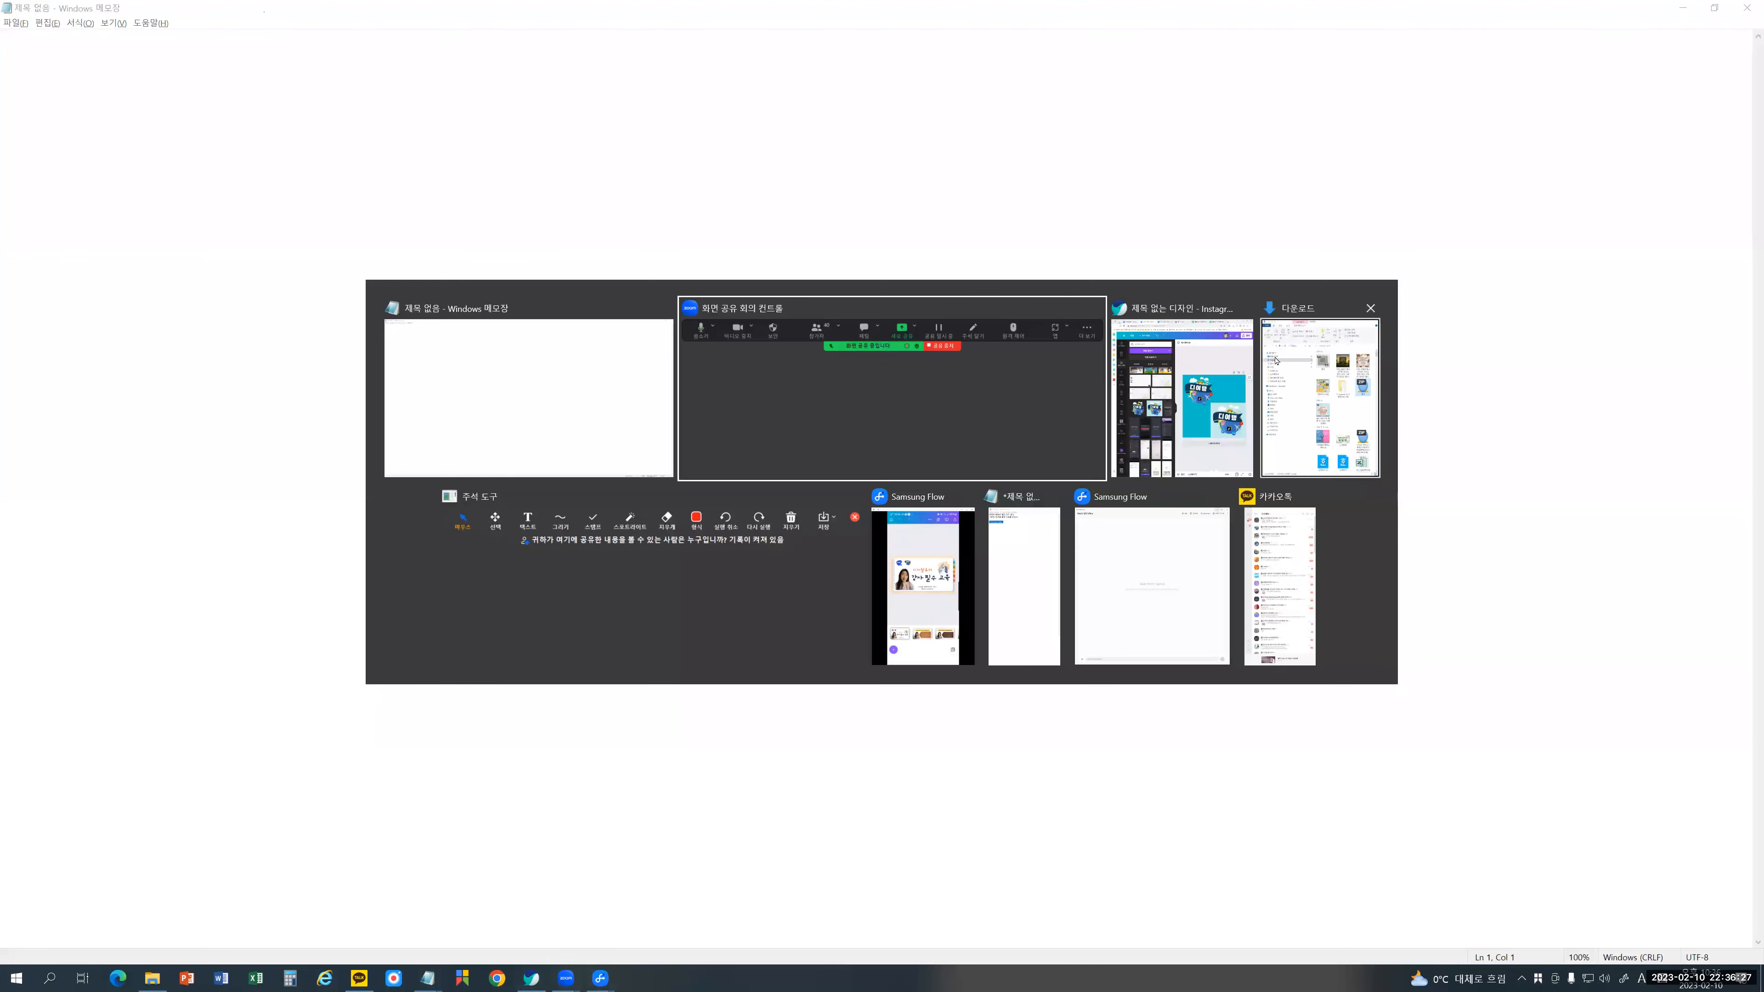
{"action": "key", "text": "alt+Tab"}
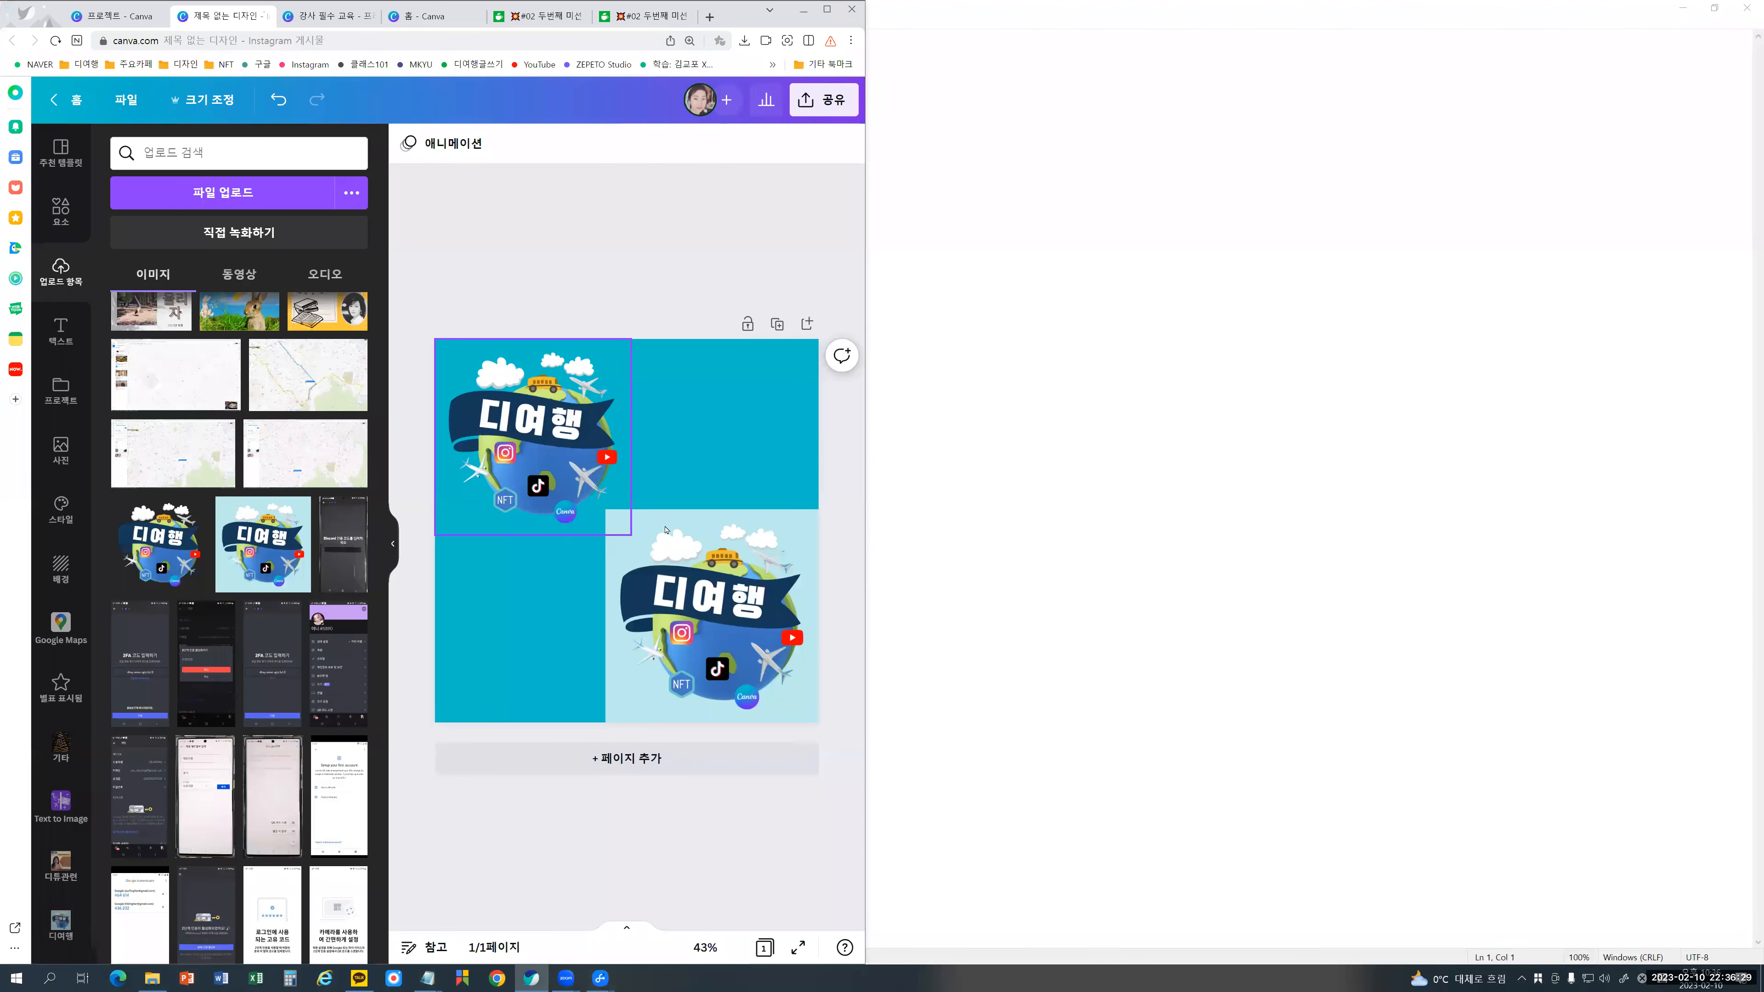
Step: Shift the light-blue 디여행 logo slightly inward and remove its background with the 배경 제거 도구
{"action": "left_click", "coordinate": [726, 599]}
{"action": "left_click_drag", "start_coordinate": [726, 598], "coordinate": [713, 566]}
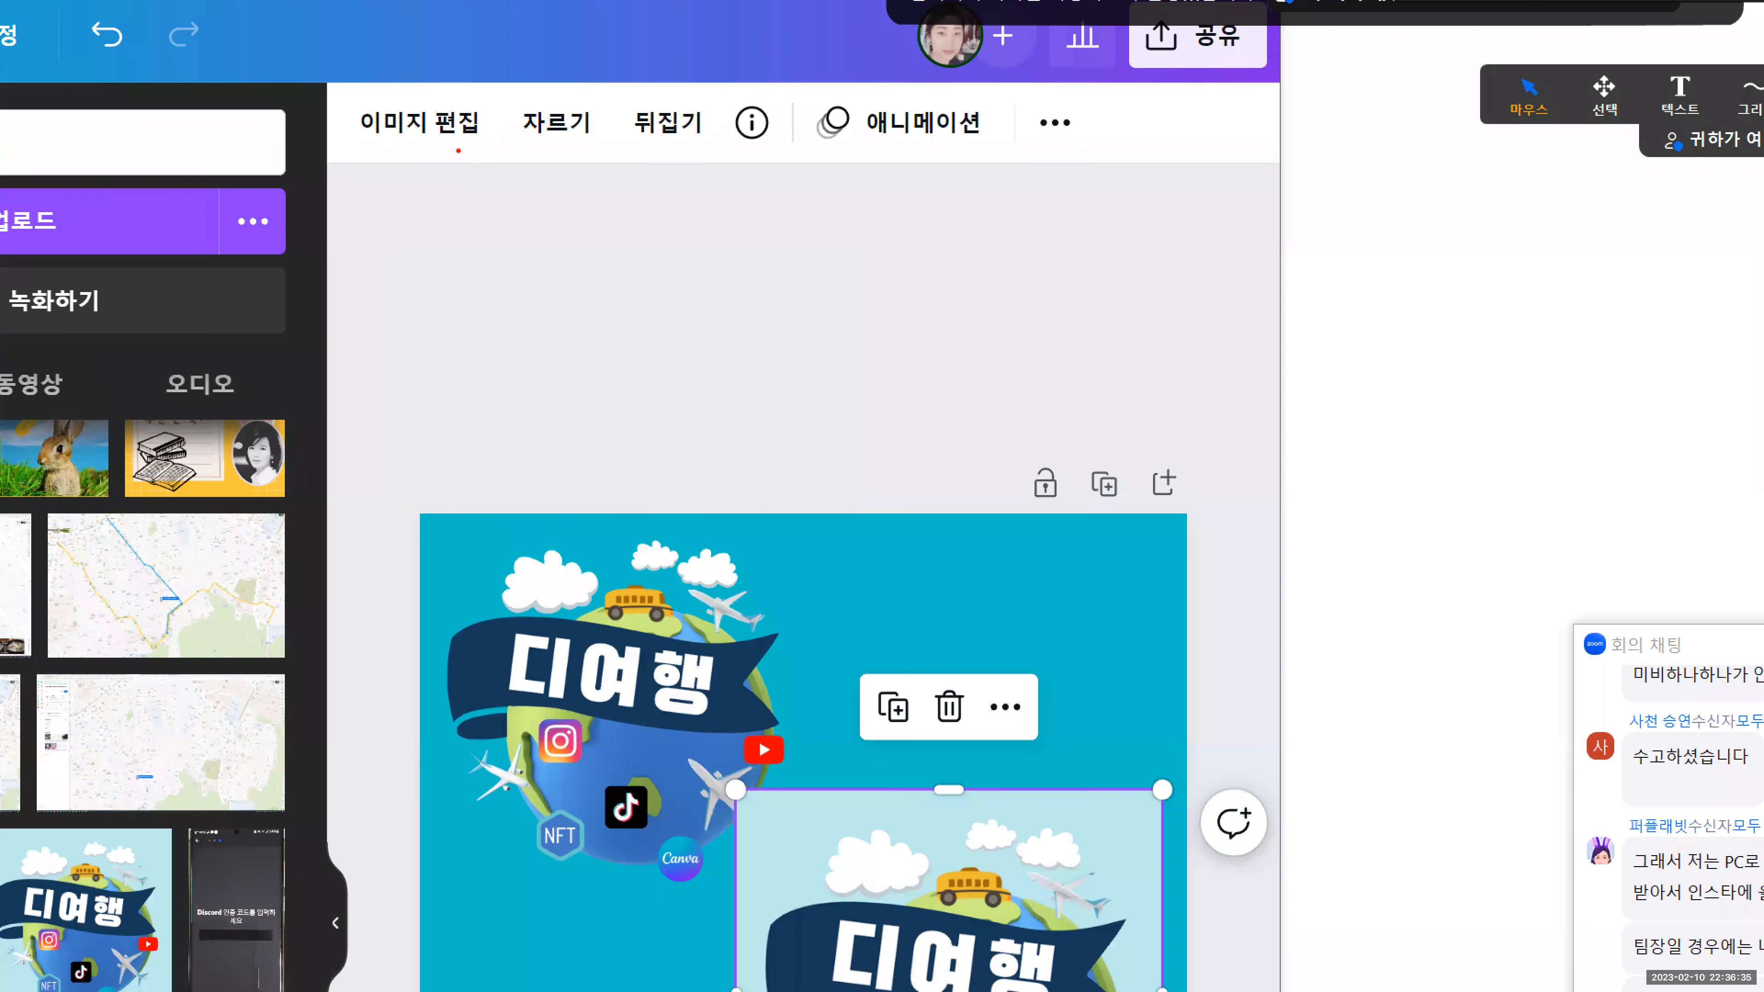
{"action": "mouse_move", "coordinate": [460, 156]}
{"action": "left_mouse_down"}
{"action": "mouse_move", "coordinate": [410, 164]}
{"action": "mouse_move", "coordinate": [332, 110]}
{"action": "mouse_move", "coordinate": [379, 56]}
{"action": "mouse_move", "coordinate": [451, 56]}
{"action": "mouse_move", "coordinate": [498, 85]}
{"action": "mouse_move", "coordinate": [502, 134]}
{"action": "mouse_move", "coordinate": [417, 161]}
{"action": "mouse_move", "coordinate": [346, 109]}
{"action": "mouse_move", "coordinate": [361, 65]}
{"action": "mouse_move", "coordinate": [456, 62]}
{"action": "mouse_move", "coordinate": [514, 124]}
{"action": "left_mouse_up"}
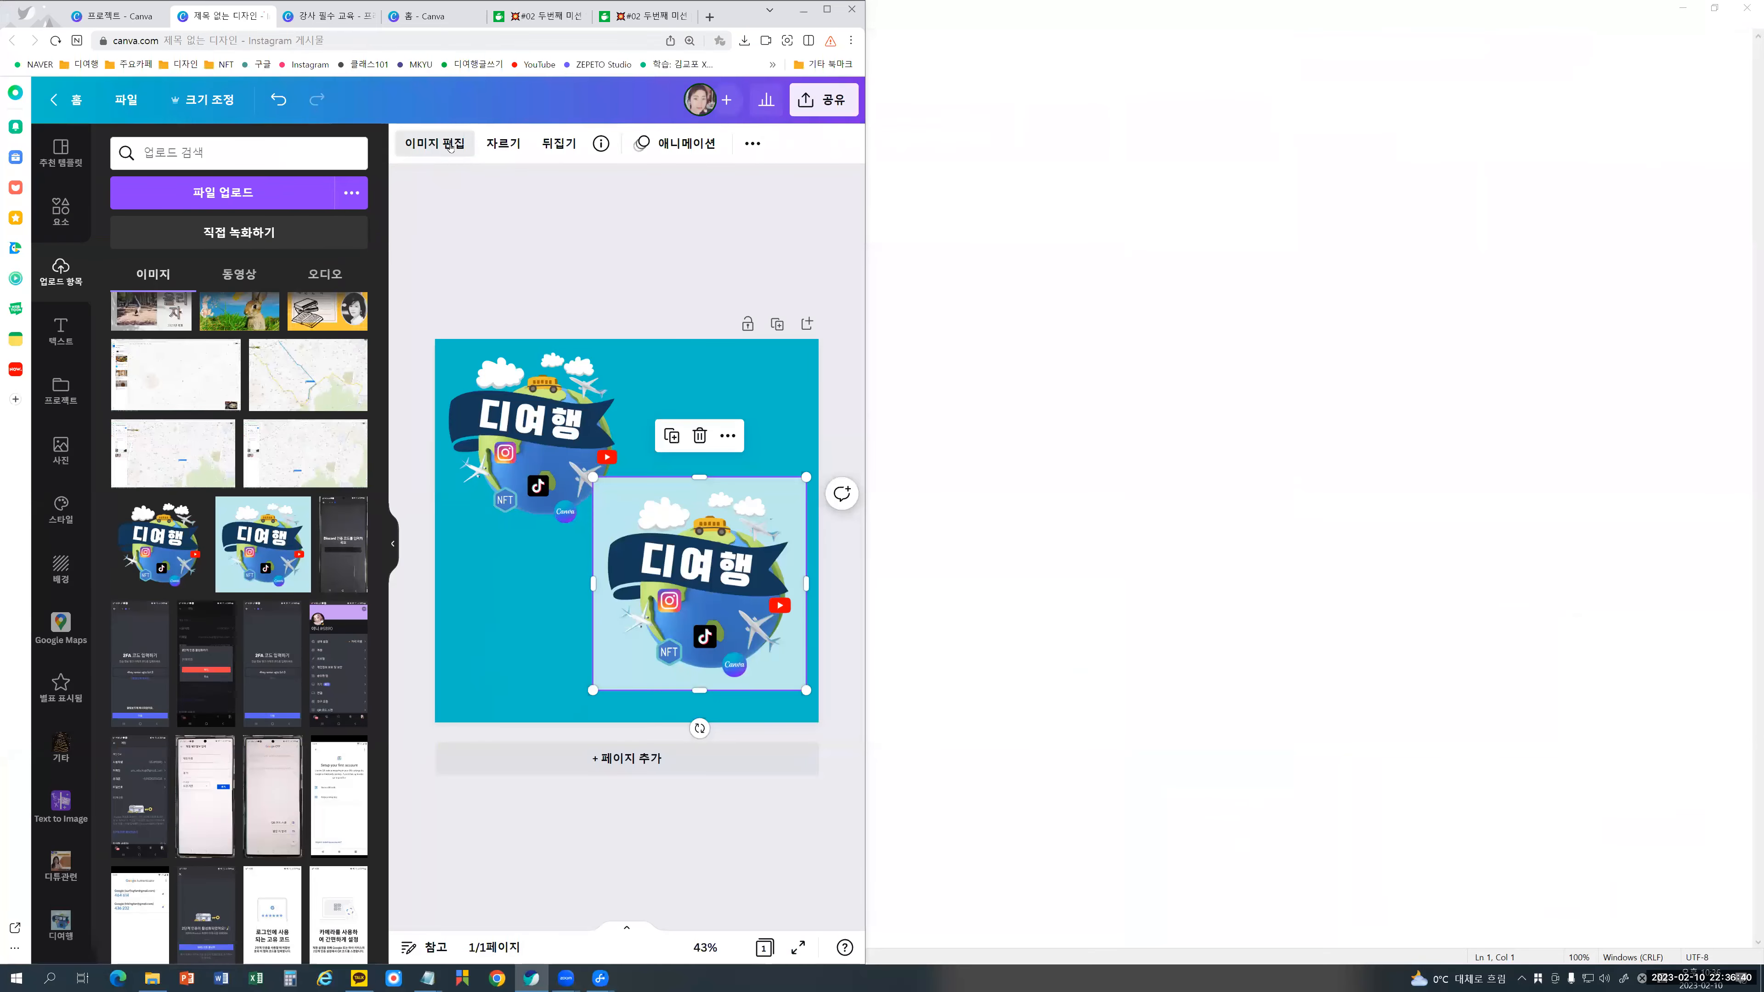
{"action": "left_click", "coordinate": [450, 148]}
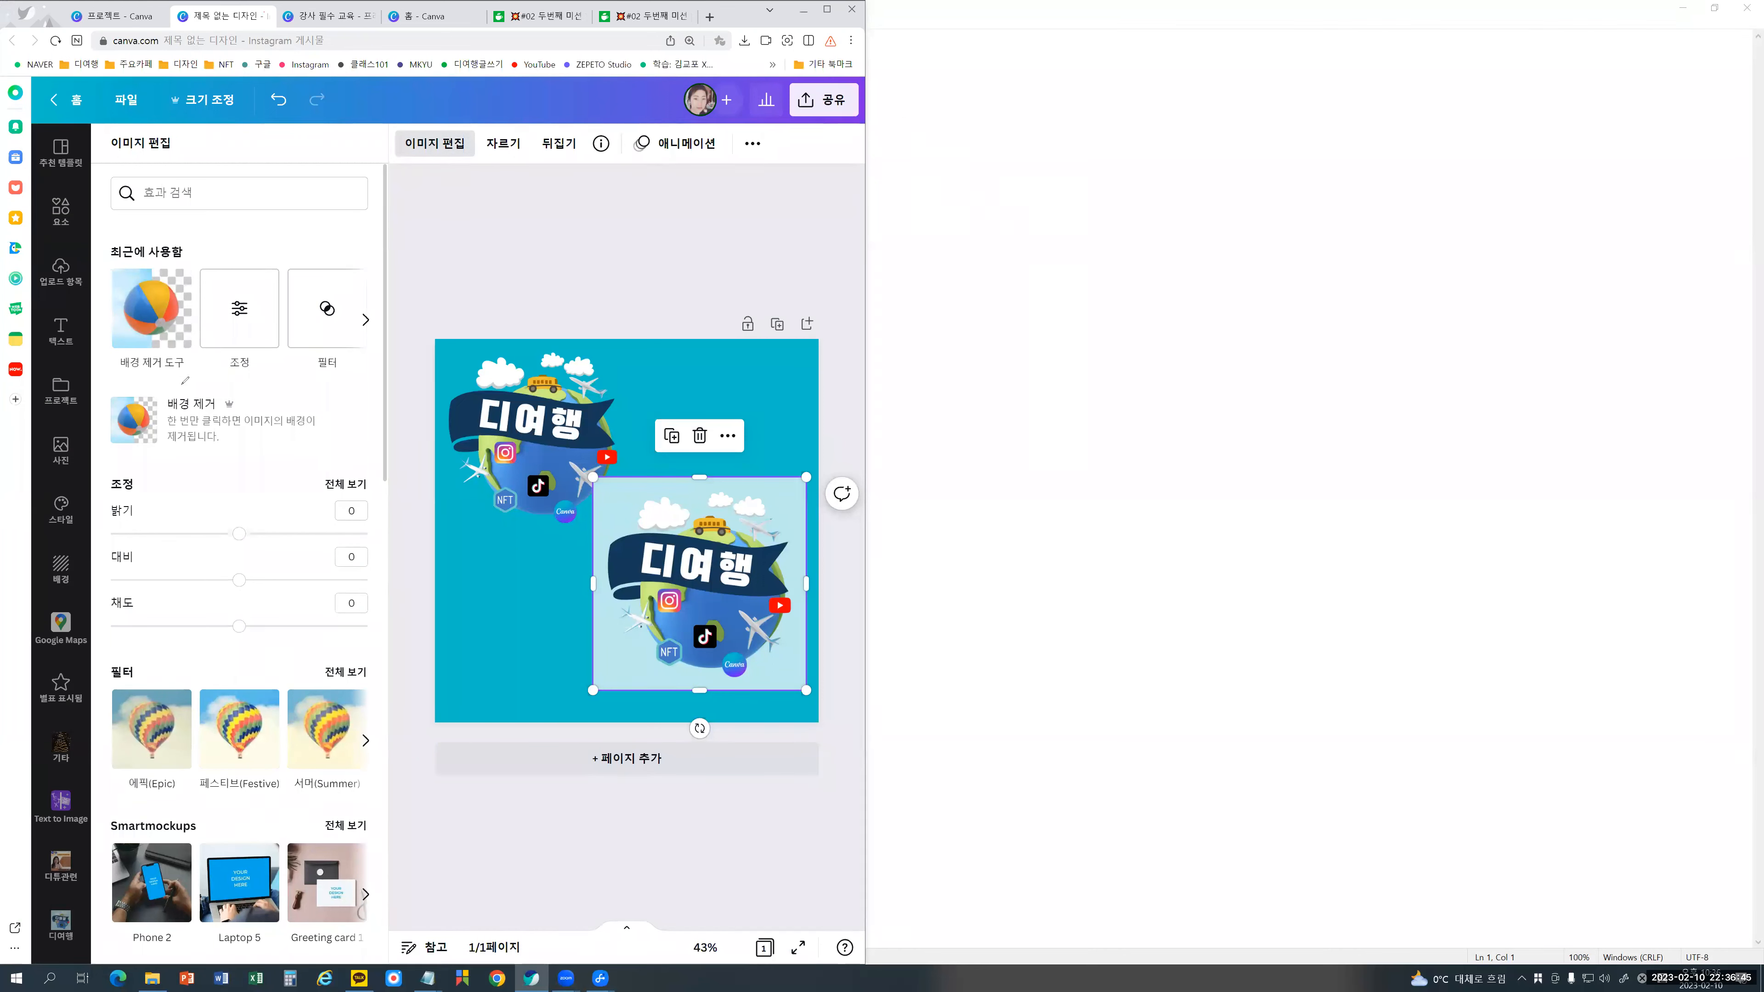
{"action": "mouse_move", "coordinate": [184, 380]}
{"action": "left_mouse_down"}
{"action": "mouse_move", "coordinate": [207, 267]}
{"action": "mouse_move", "coordinate": [167, 384]}
{"action": "left_mouse_up"}
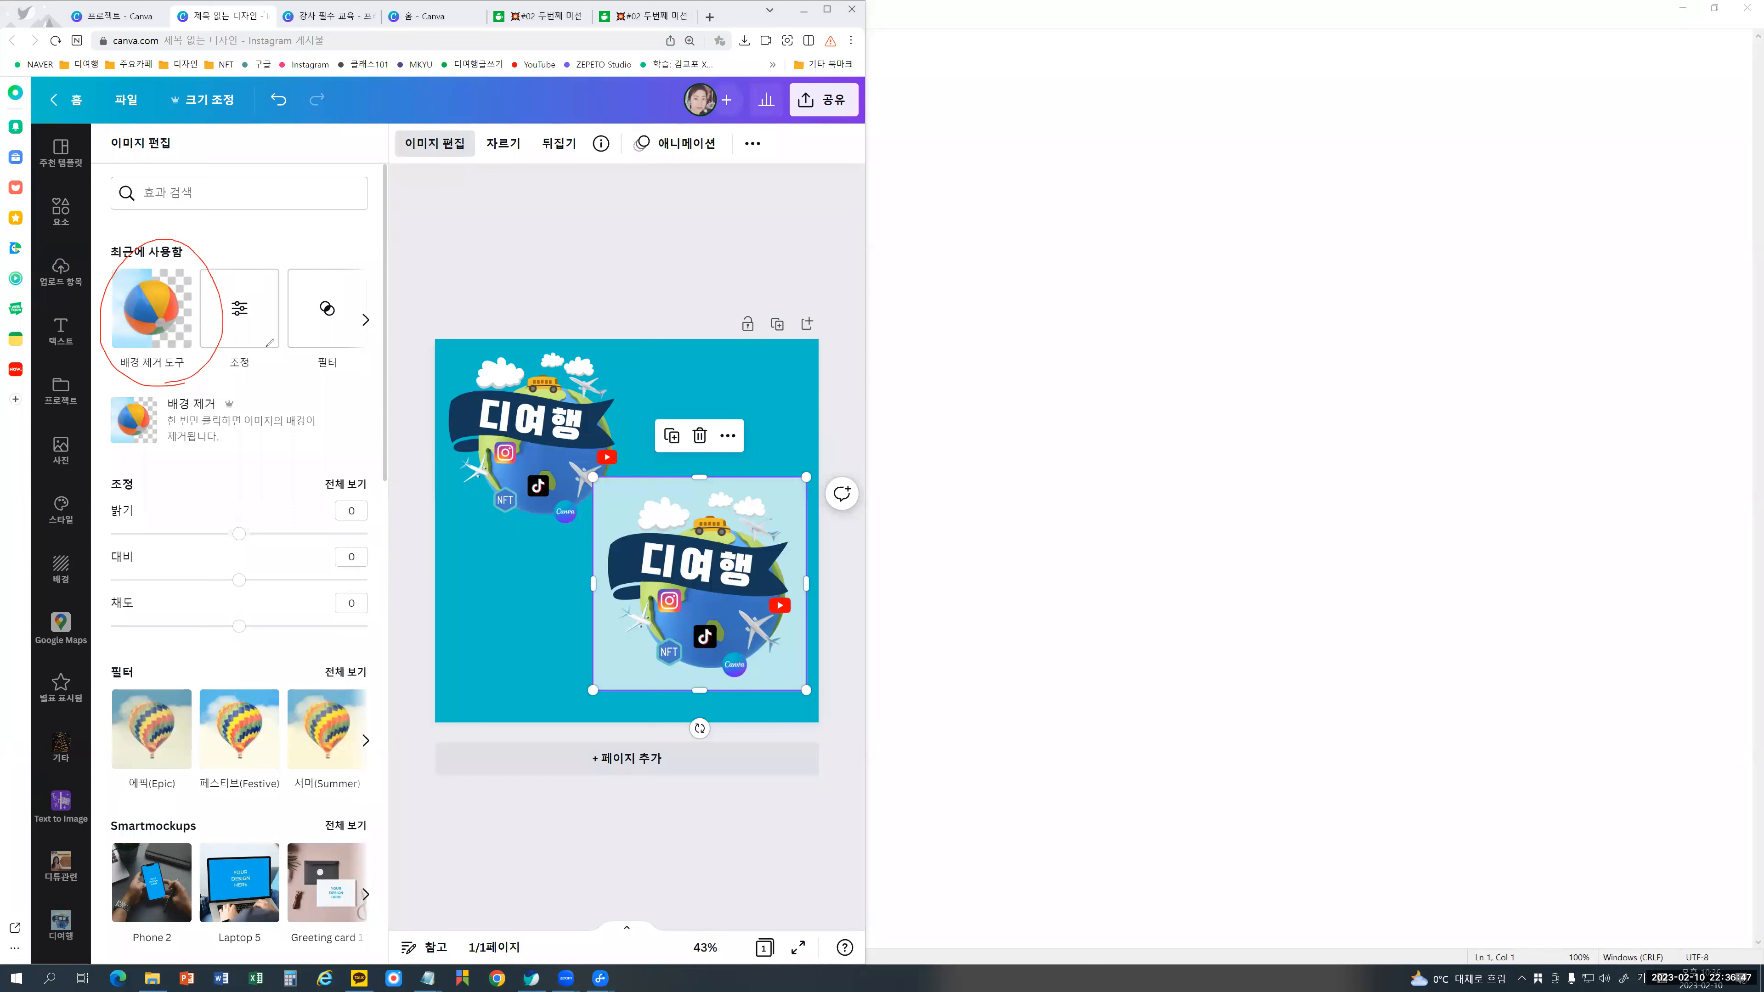
{"action": "left_click", "coordinate": [141, 309]}
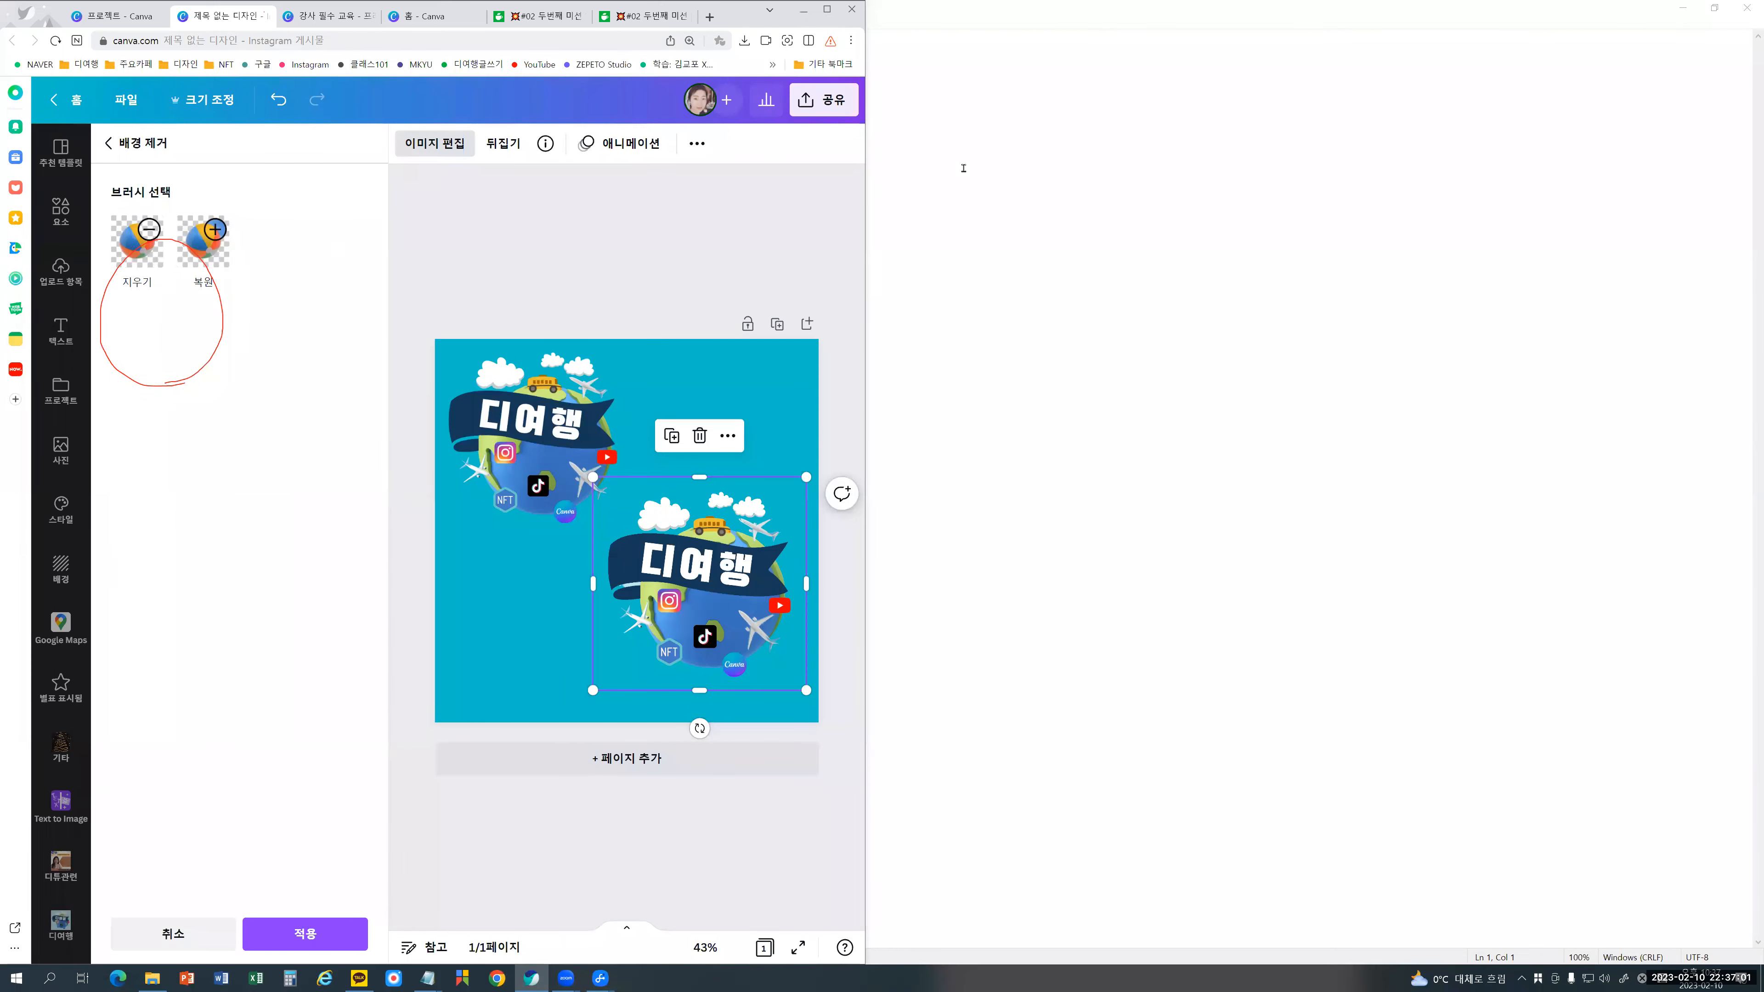
{"action": "left_click", "coordinate": [827, 345]}
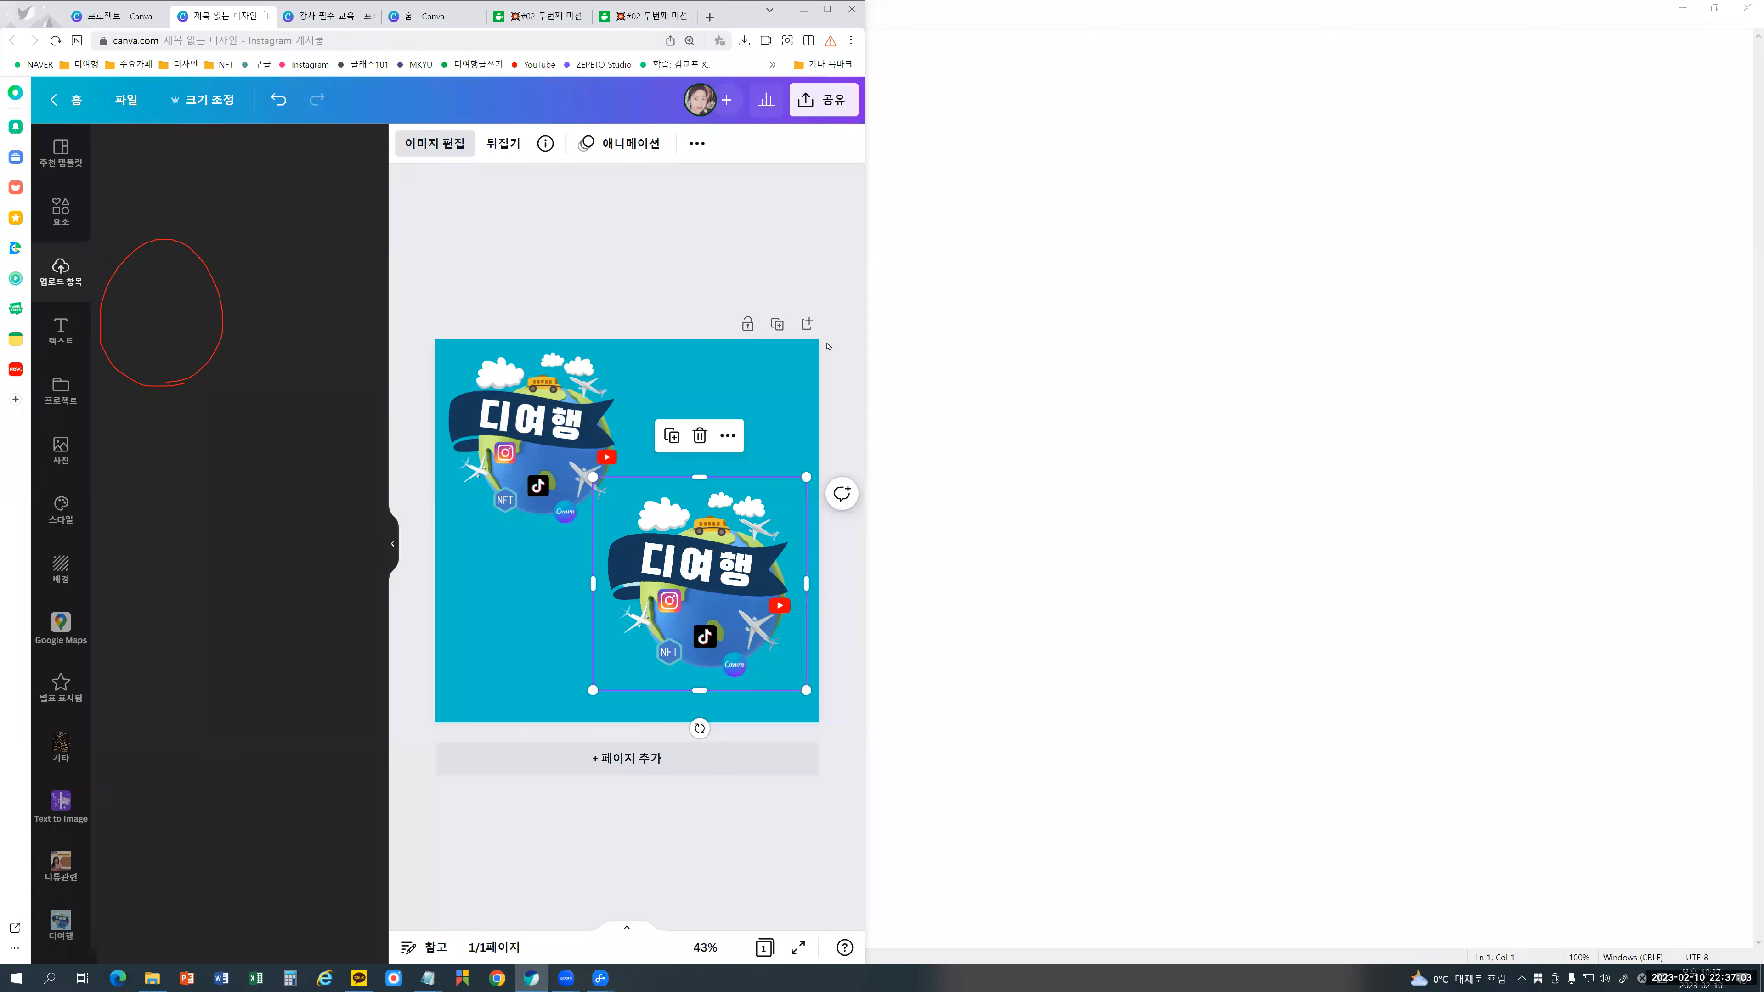
Step: Move the background-removed 디여행 logo slightly inward from the page's lower-right area and deselect it
{"action": "mouse_move", "coordinate": [791, 648]}
{"action": "left_mouse_down"}
{"action": "mouse_move", "coordinate": [687, 637]}
{"action": "mouse_move", "coordinate": [786, 659]}
{"action": "left_mouse_up"}
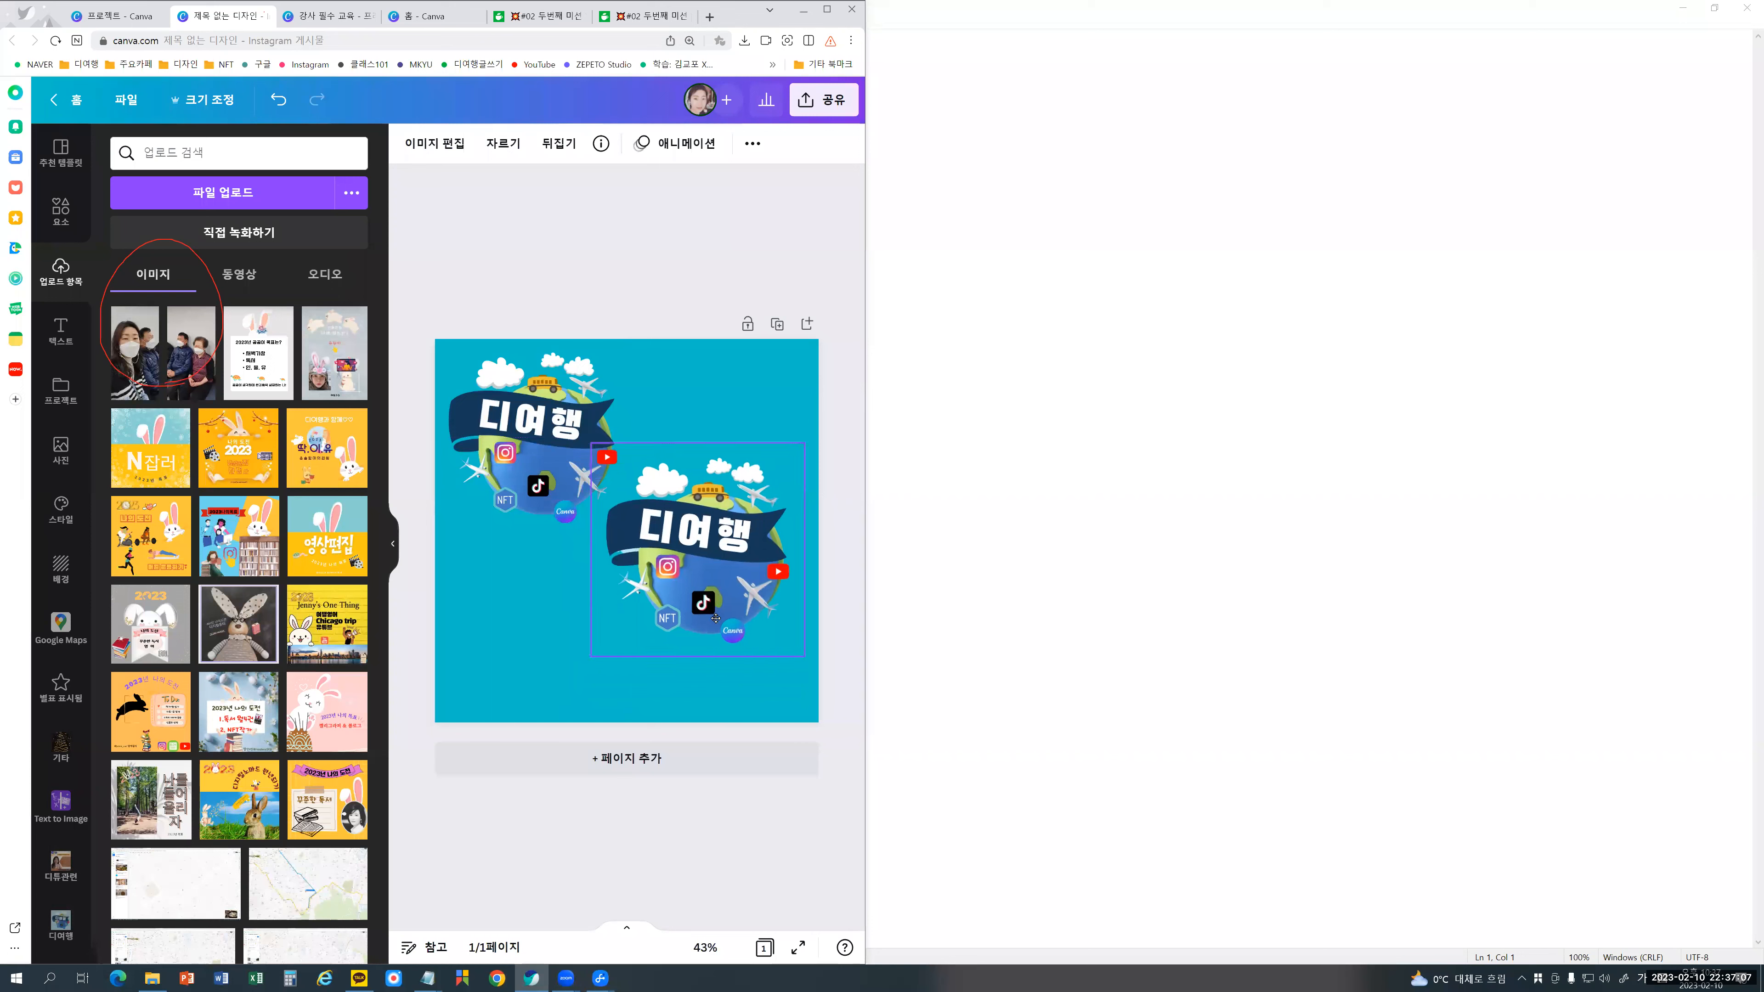
{"action": "left_click_drag", "start_coordinate": [687, 628], "coordinate": [703, 610]}
{"action": "left_click", "coordinate": [815, 637]}
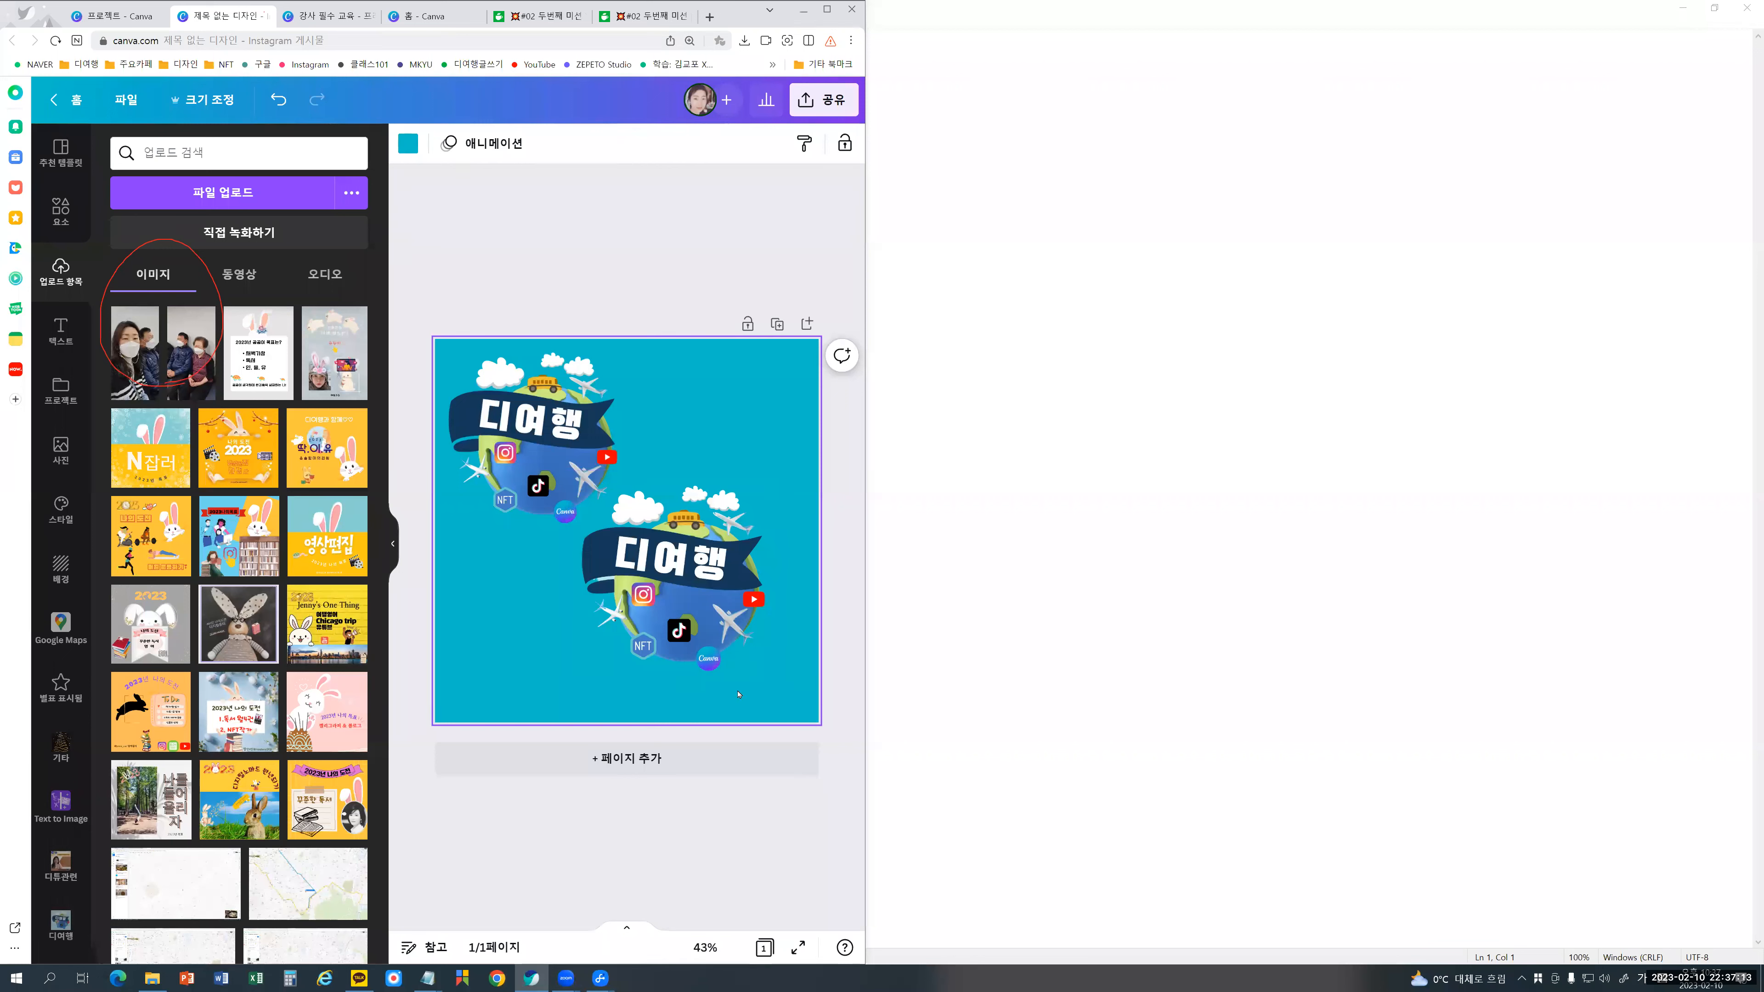
Step: Enlarge the design to 200% and examine the cut-out edges of the background-removed 디여행 logo
{"action": "left_click", "coordinate": [710, 949]}
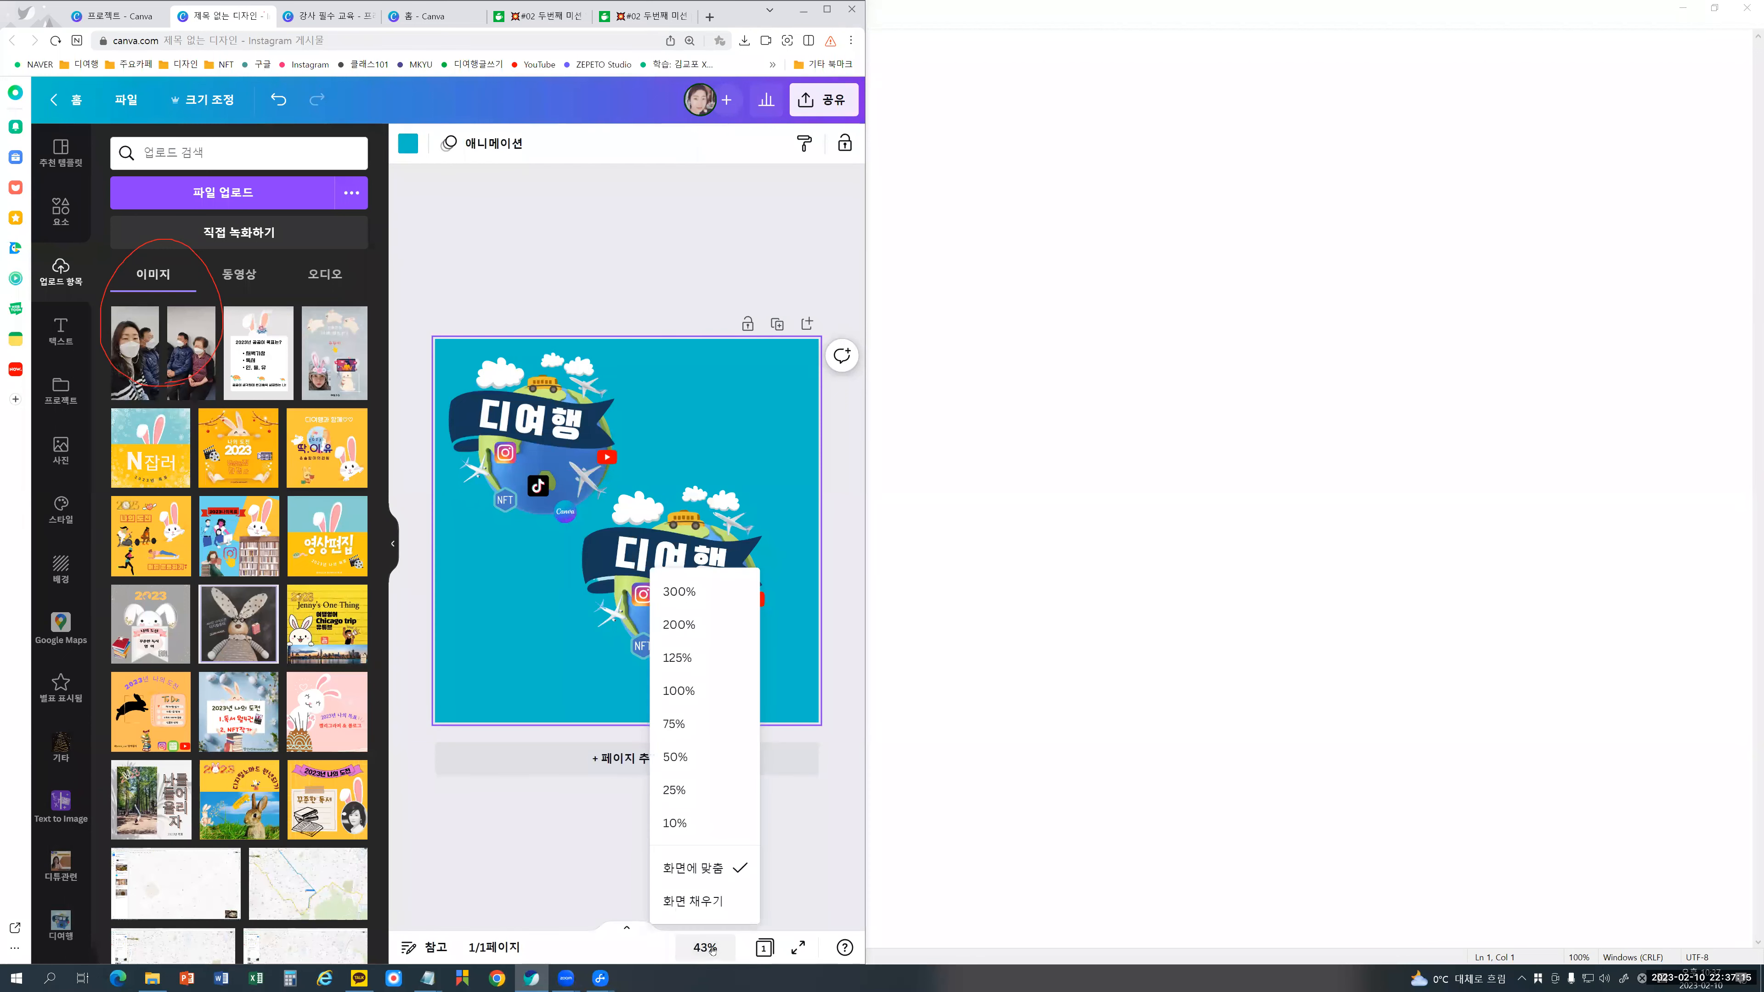
{"action": "left_click", "coordinate": [692, 634]}
{"action": "scroll", "coordinate": [621, 783], "scroll_direction": "down", "scroll_amount": 2}
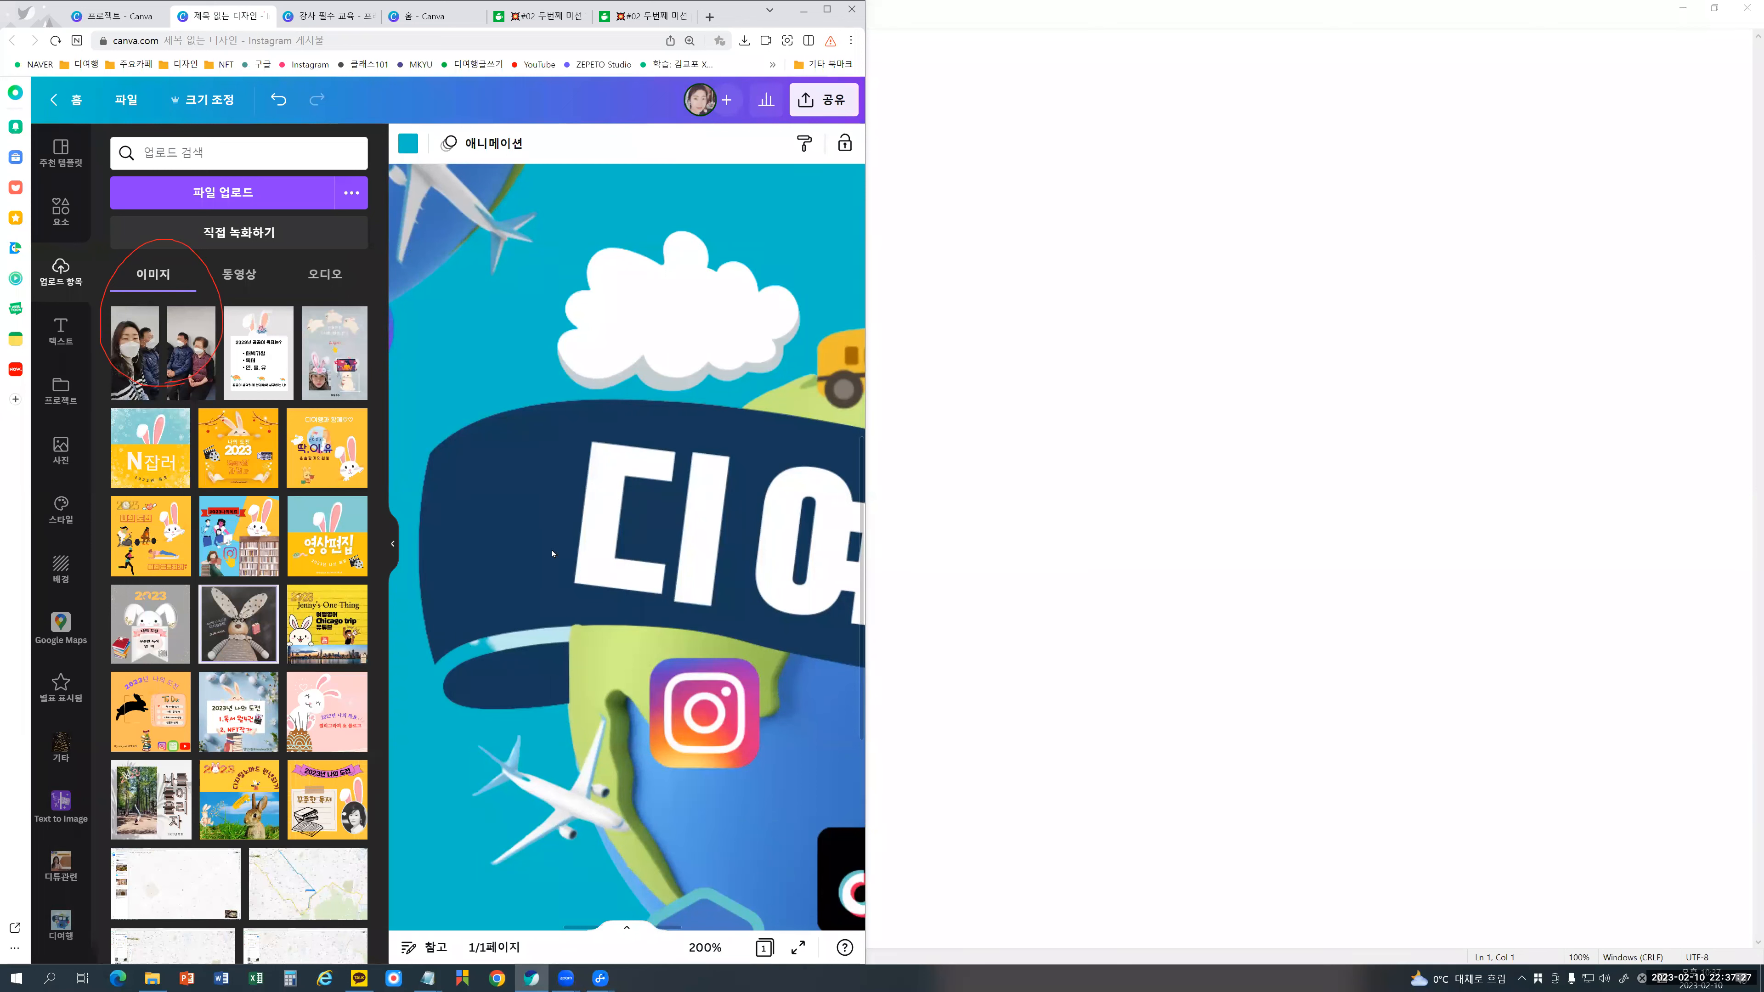
Step: Widen the browser window and undo the moves of the enlarged 디여행 logos
{"action": "left_click", "coordinate": [464, 231]}
{"action": "left_click_drag", "start_coordinate": [430, 206], "coordinate": [754, 496]}
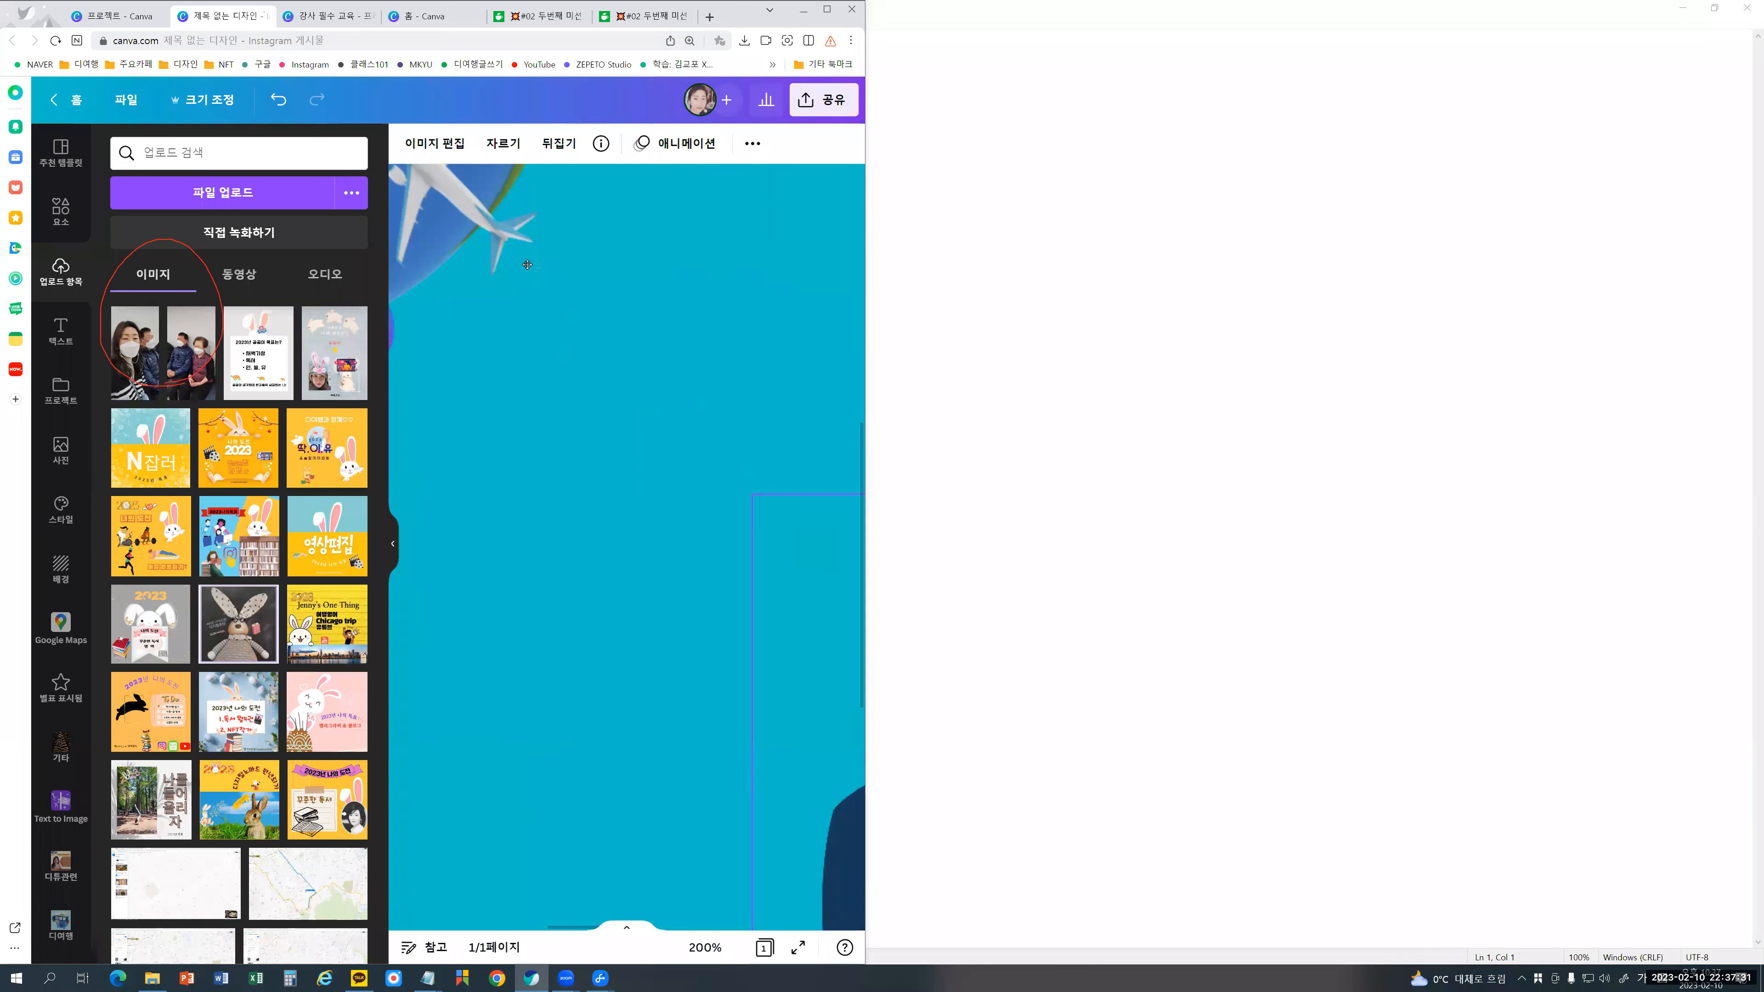
{"action": "key", "text": "ctrl+z"}
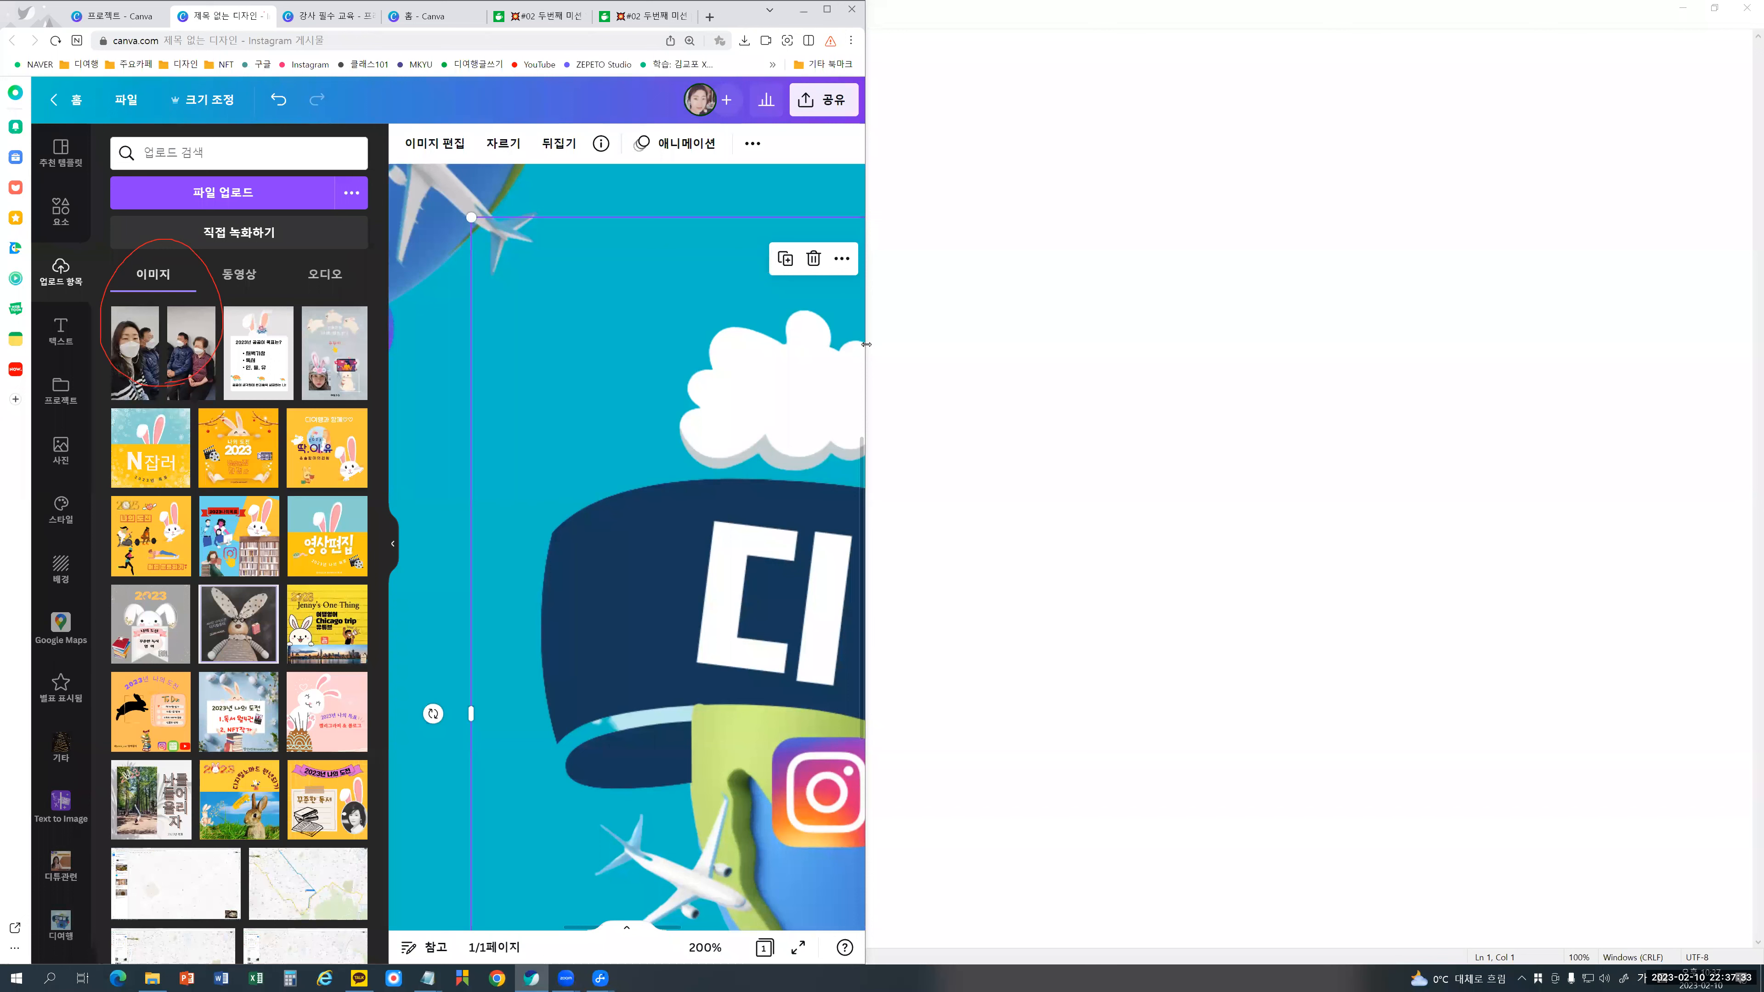
{"action": "left_click_drag", "start_coordinate": [866, 345], "coordinate": [1499, 344]}
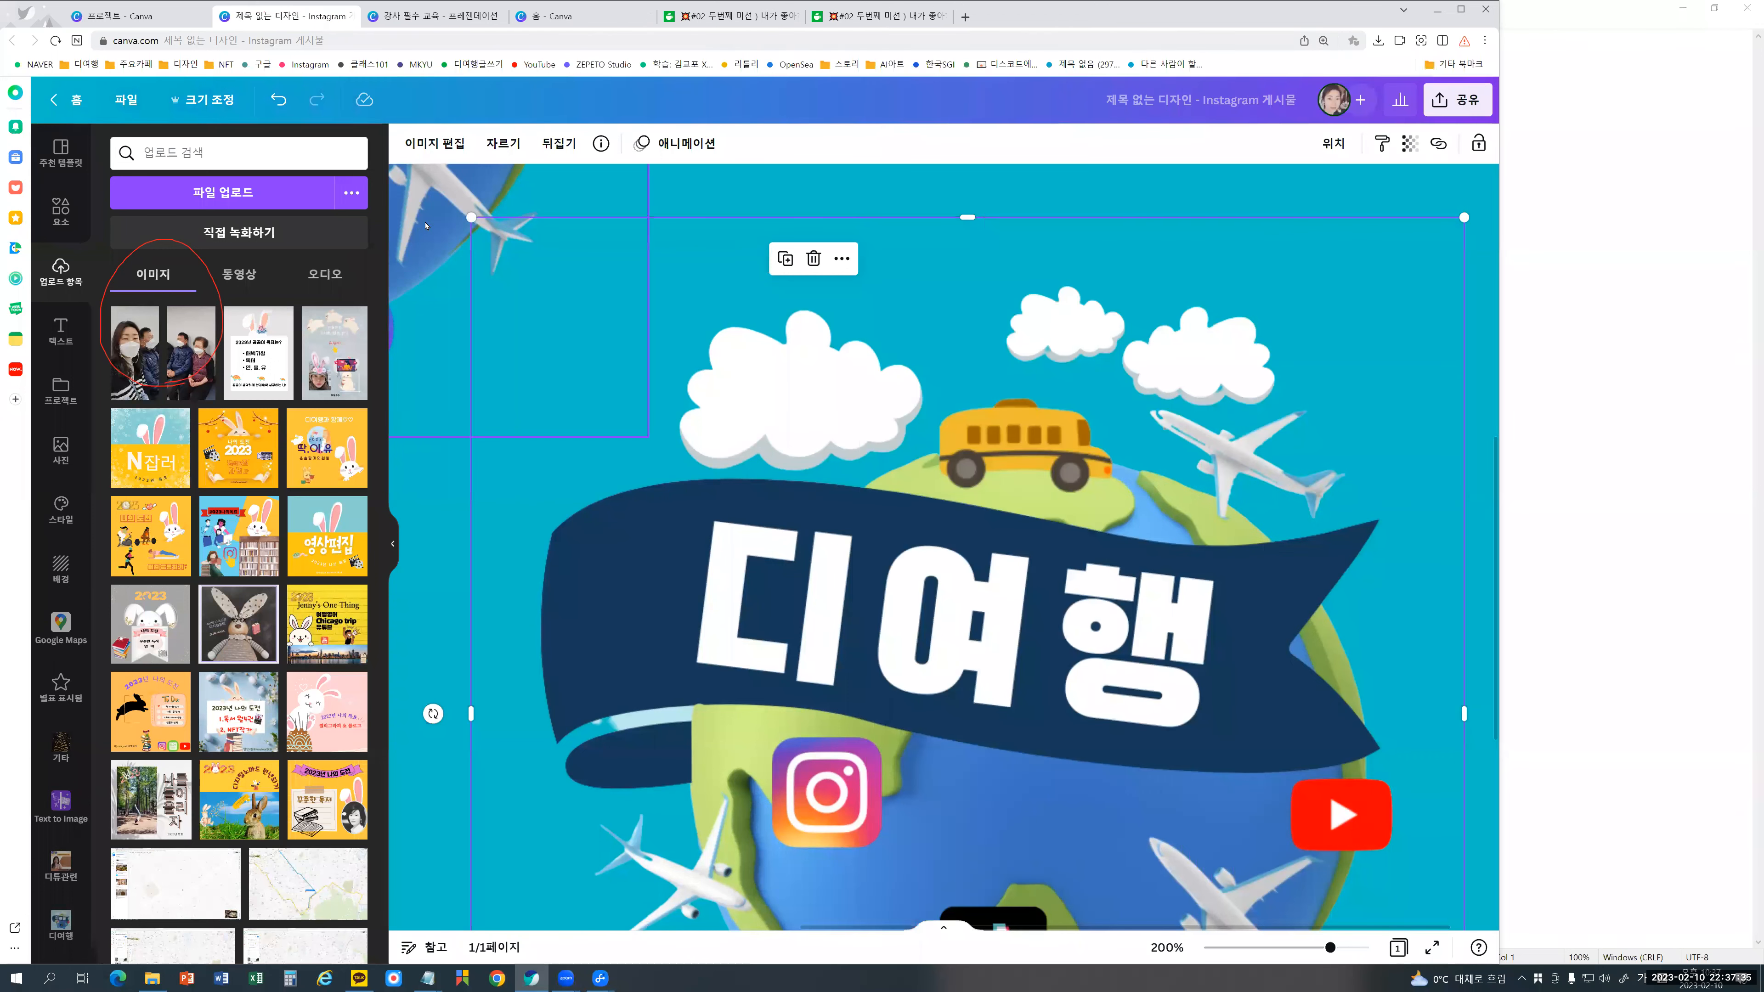
{"action": "left_click_drag", "start_coordinate": [638, 485], "coordinate": [860, 930]}
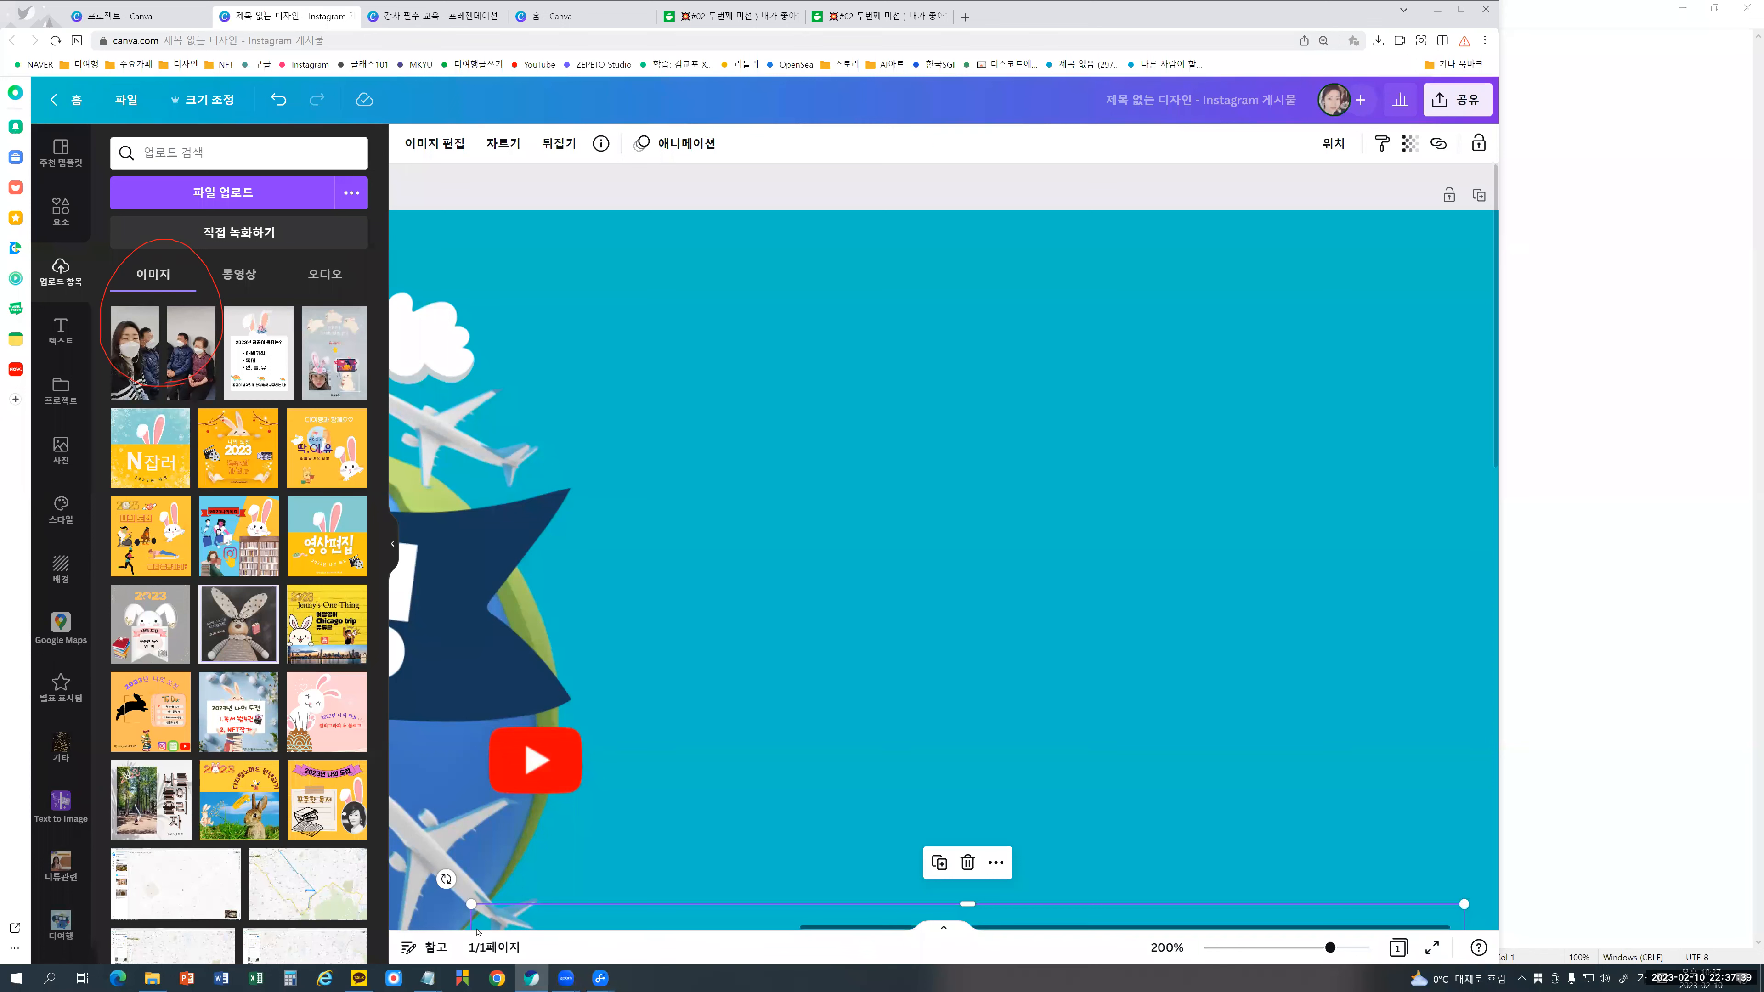
{"action": "key", "text": "ctrl+z"}
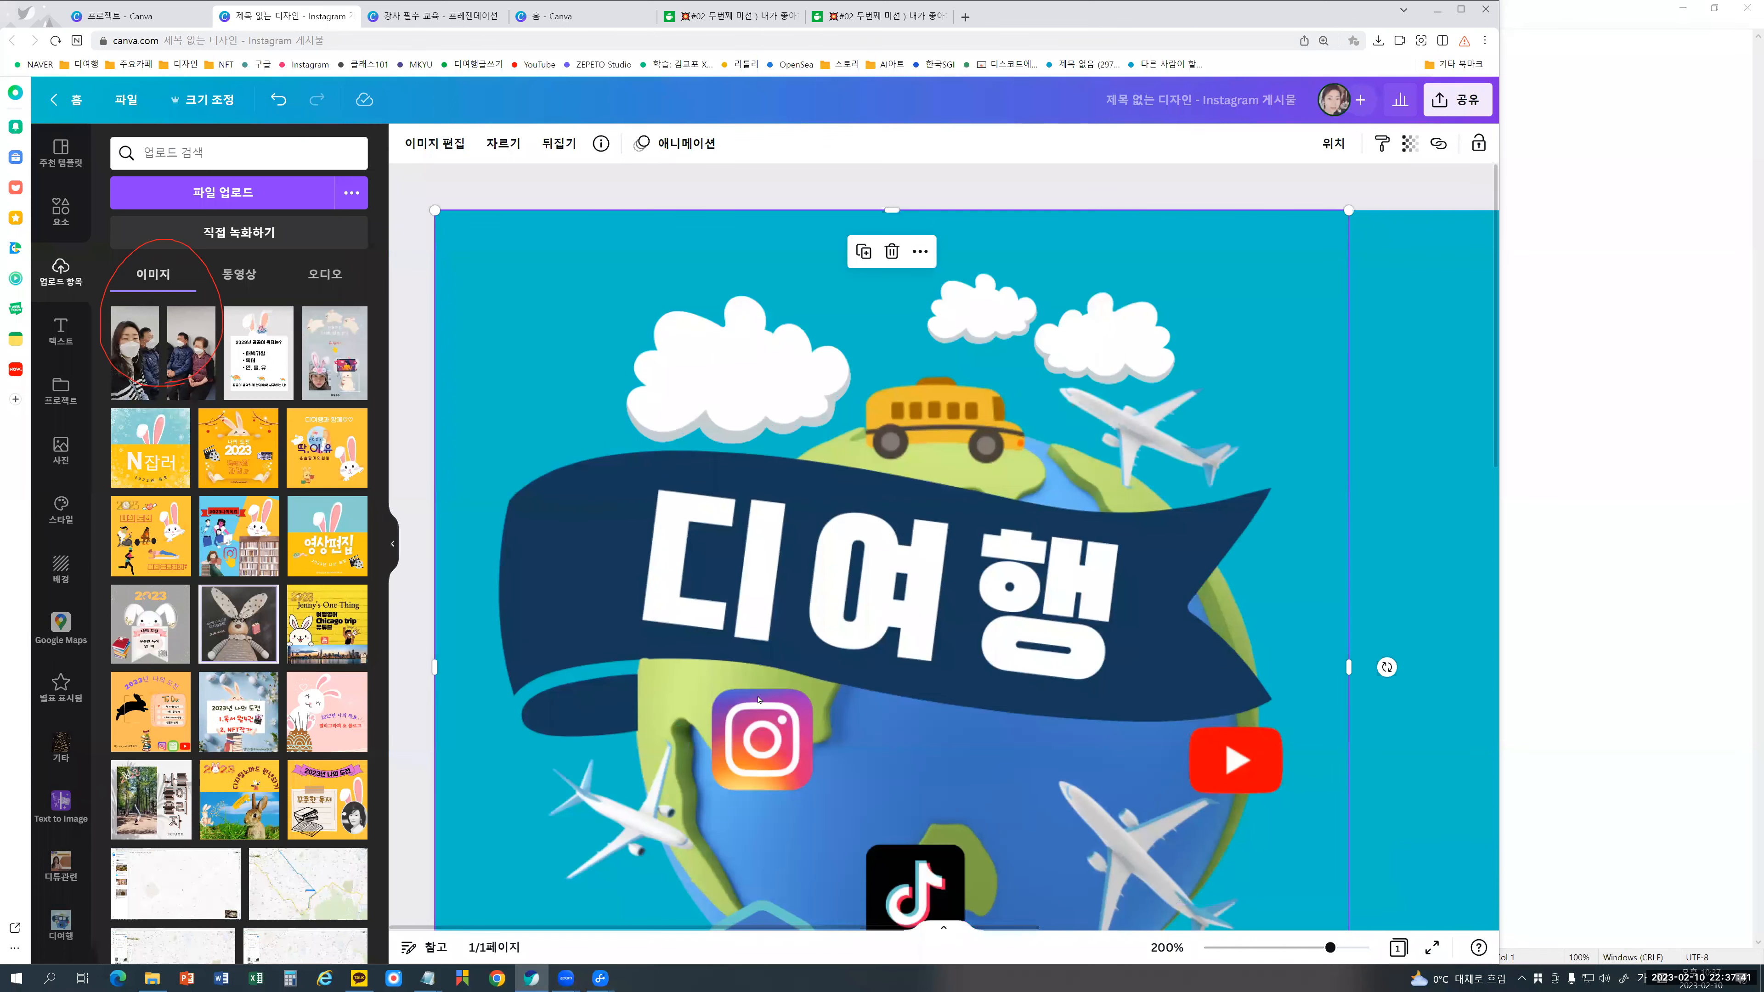
{"action": "key", "text": "ctrl+z"}
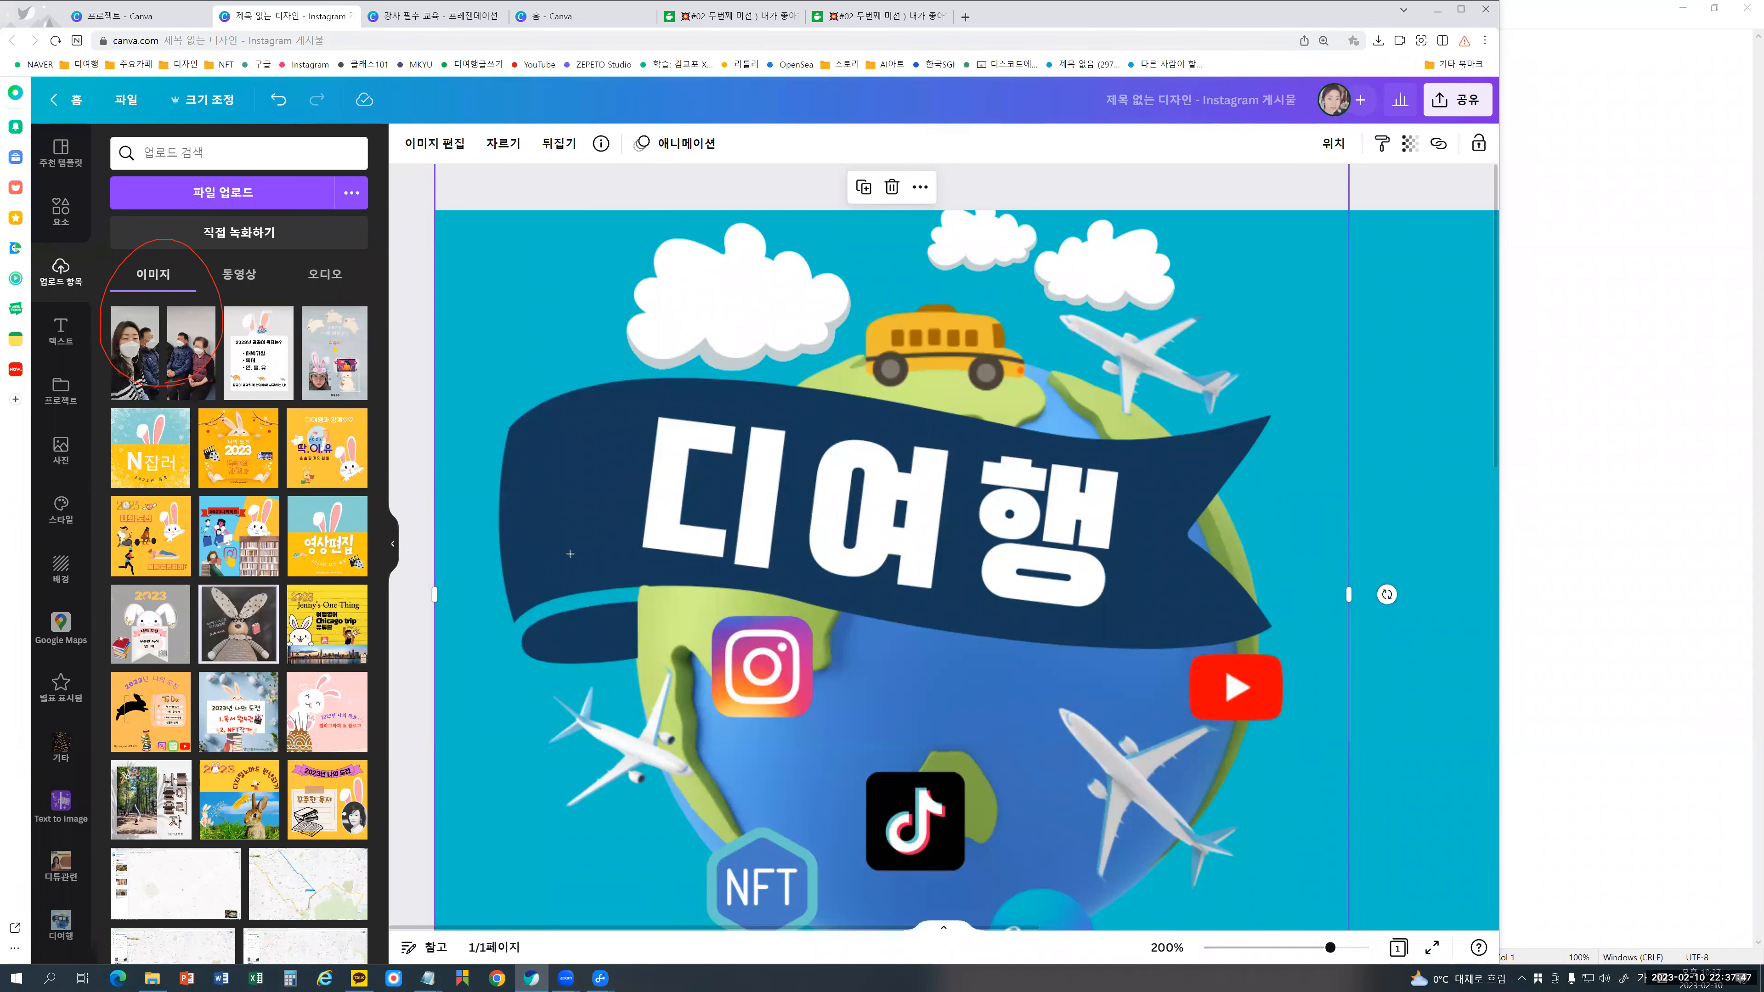
Step: Examine the edge around the ribbon's lower fold on the enlarged transparent 디여행 logo
{"action": "left_click_drag", "start_coordinate": [570, 554], "coordinate": [679, 661]}
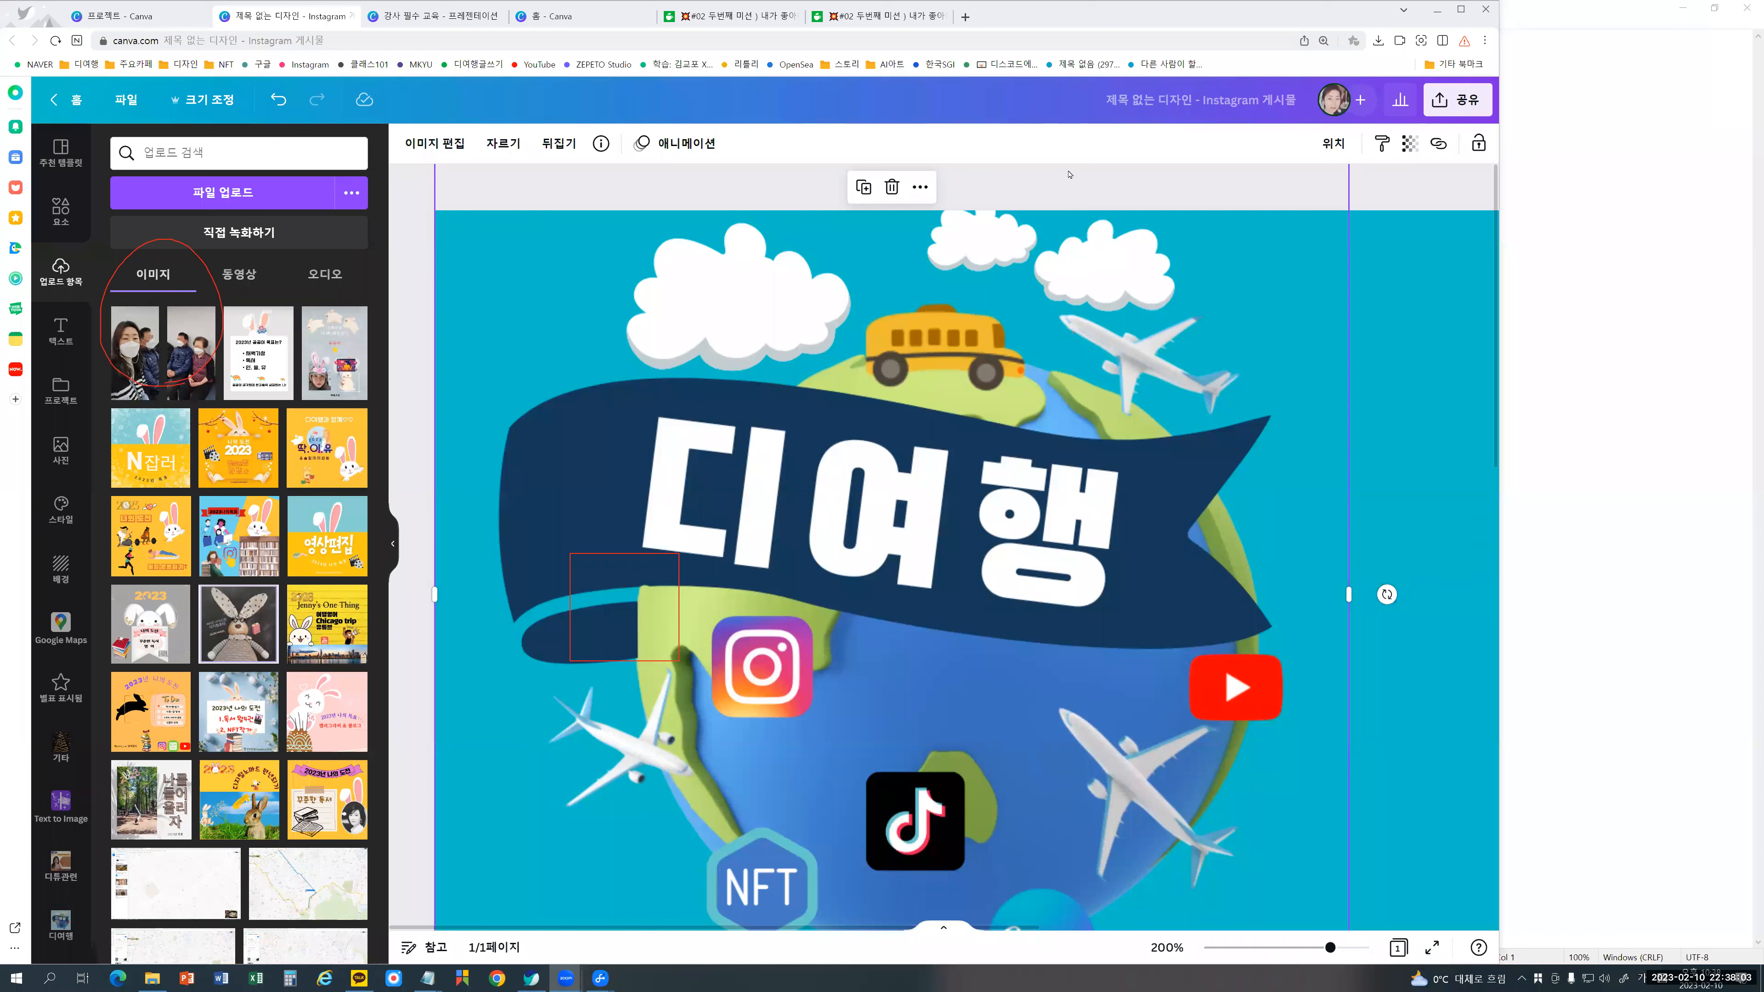
{"action": "left_click", "coordinate": [673, 553]}
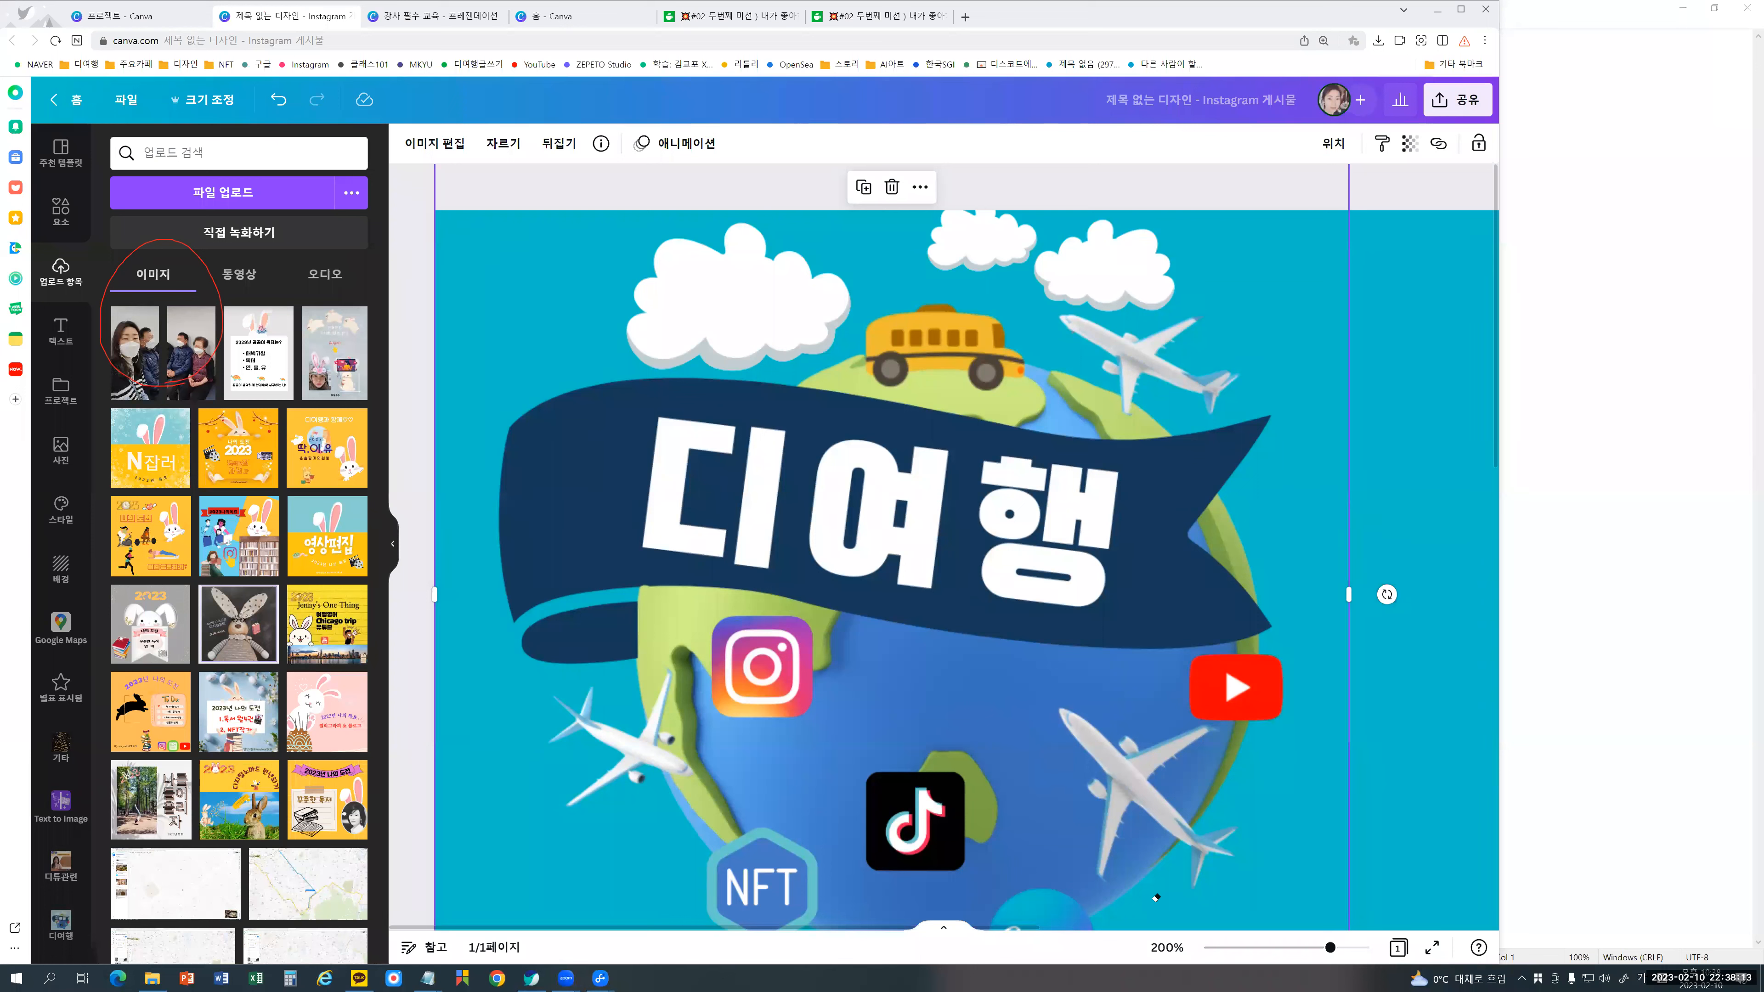
Step: Move the transparent 디여행 logo slightly down so it sits inside the page's upper-left corner
{"action": "left_click", "coordinate": [1249, 949]}
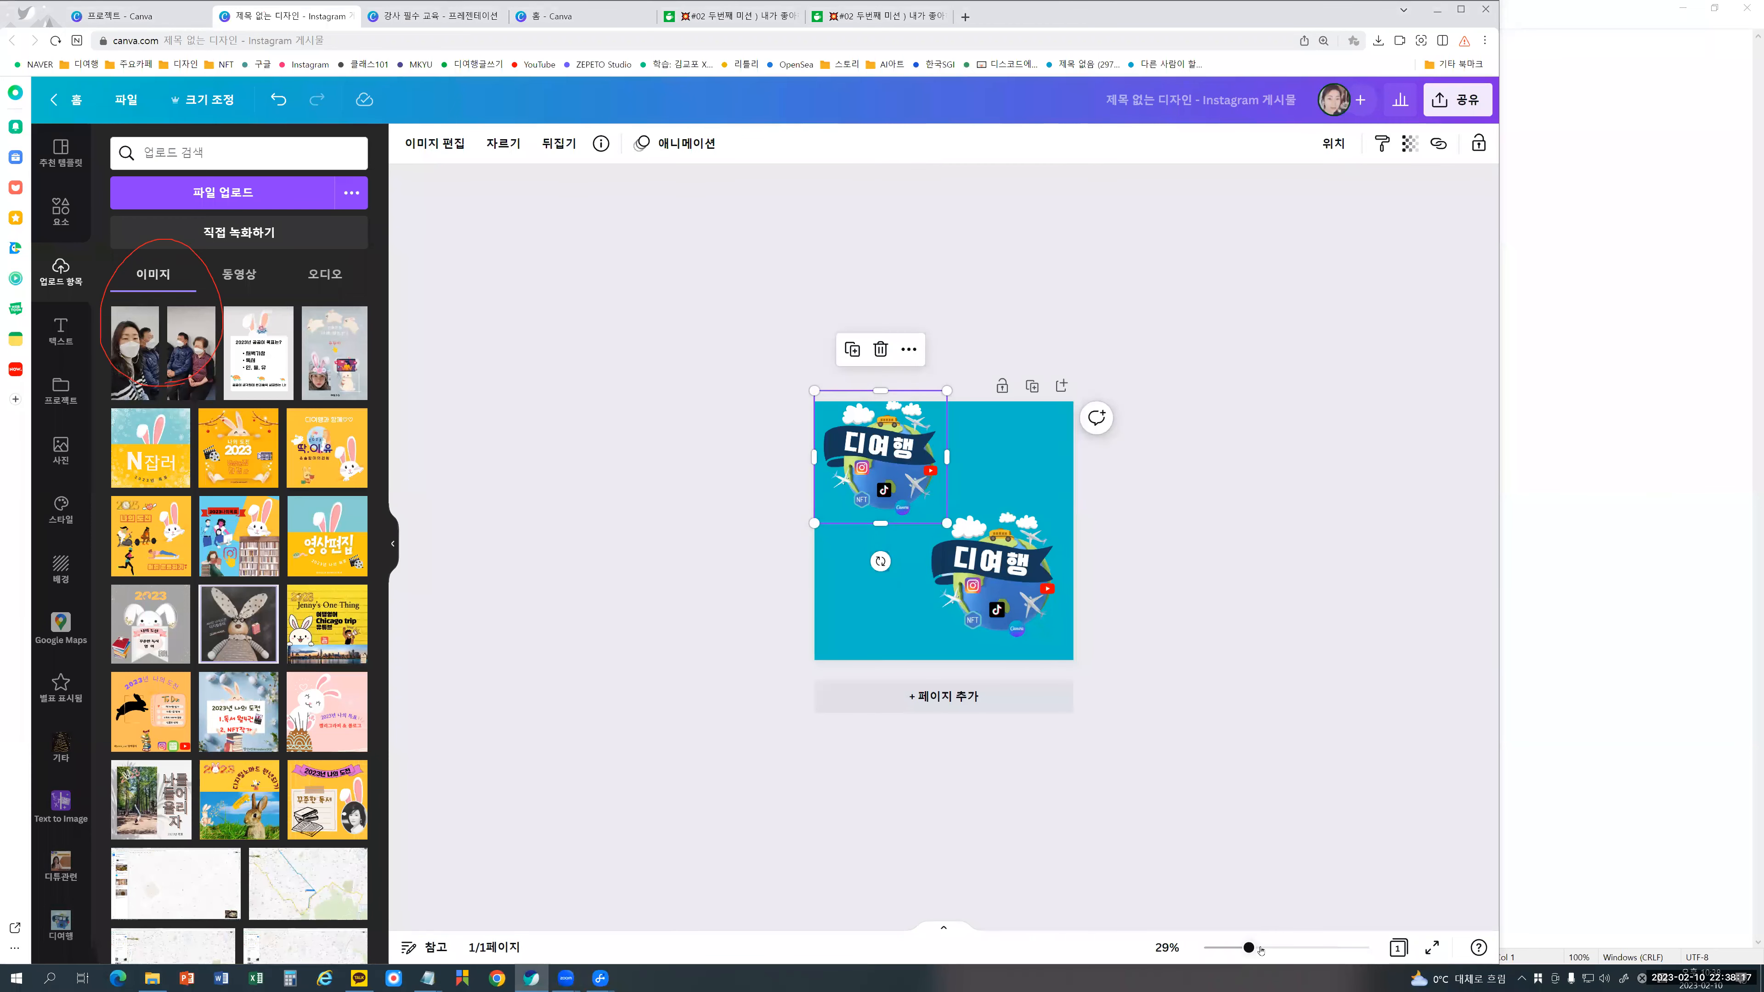
{"action": "left_click", "coordinate": [1261, 950]}
{"action": "left_click", "coordinate": [1268, 948]}
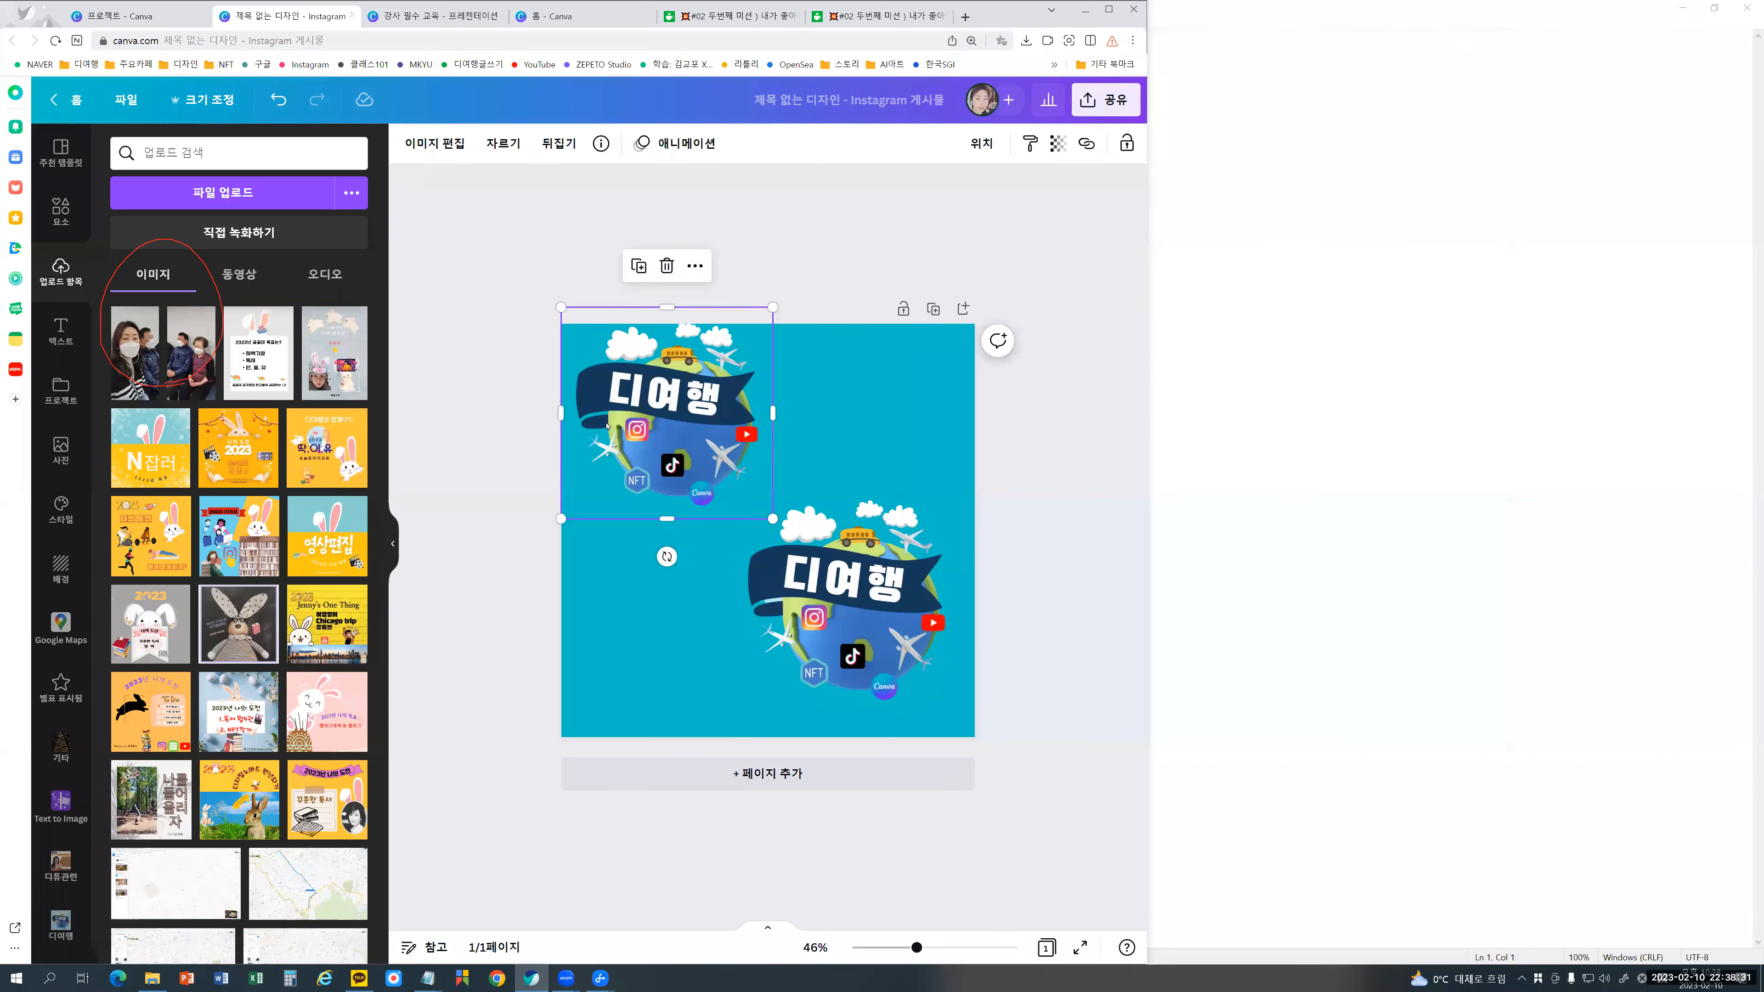
{"action": "left_click_drag", "start_coordinate": [608, 424], "coordinate": [610, 442]}
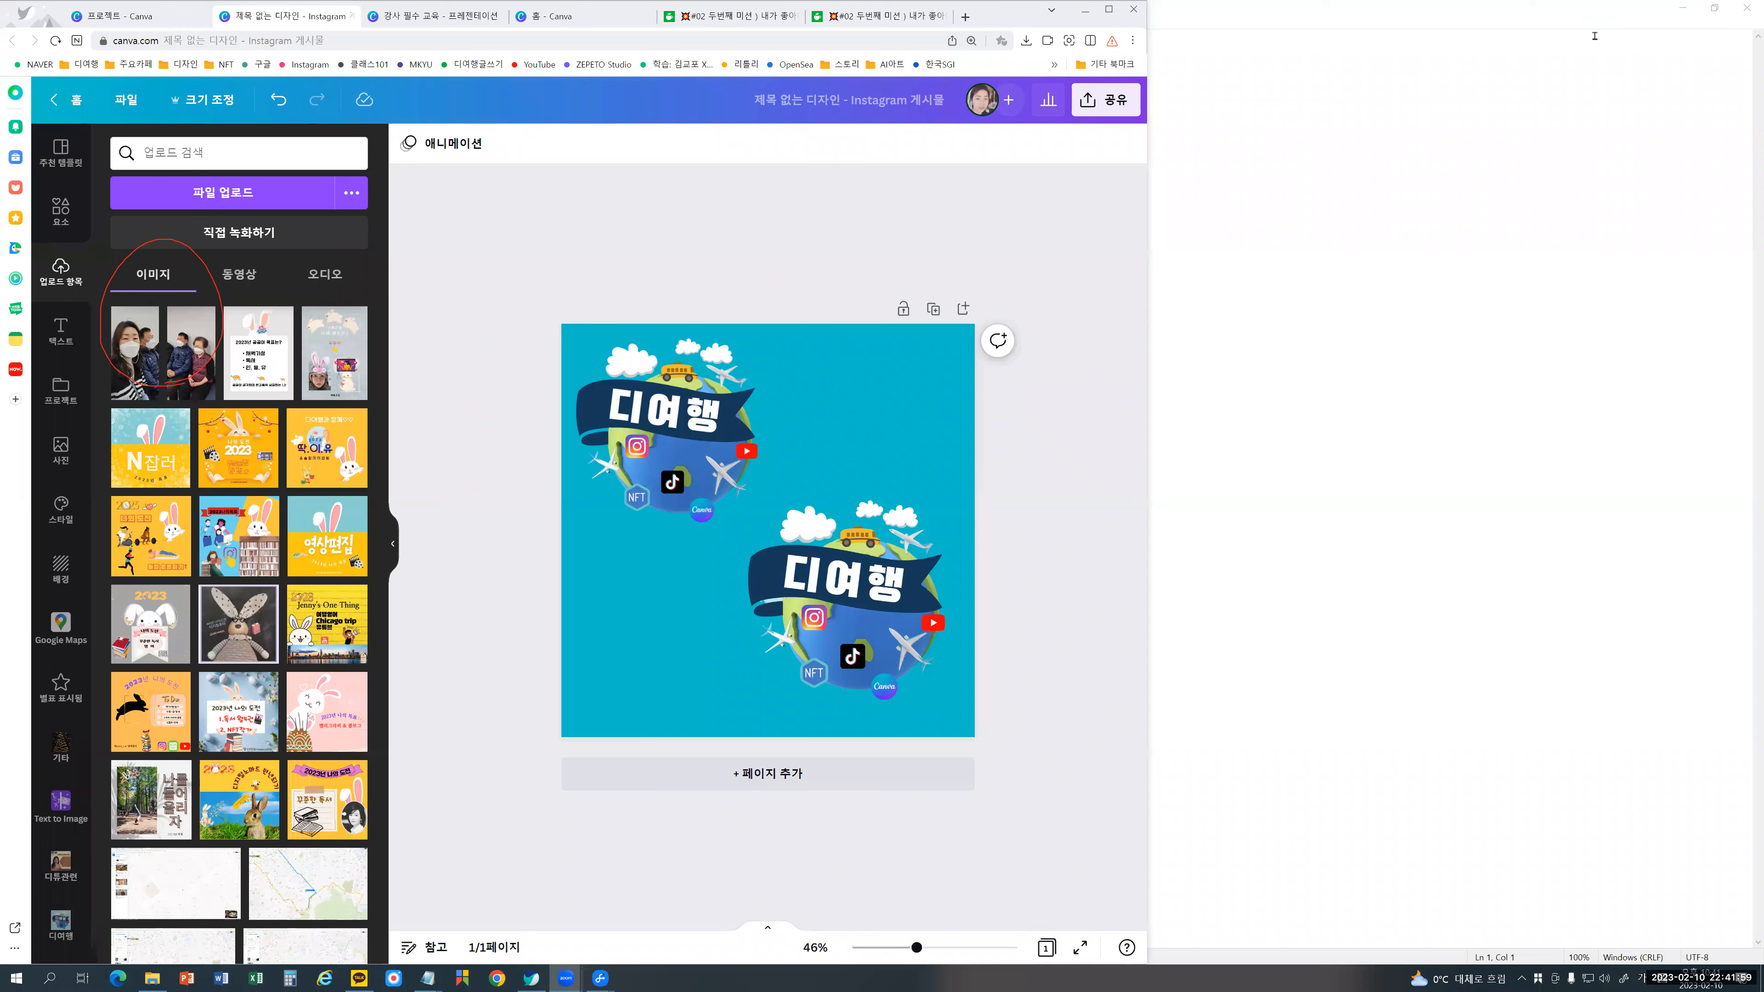
Step: Switch to the Canva home page and examine its 최근 디자인 section
{"action": "left_click", "coordinate": [142, 16]}
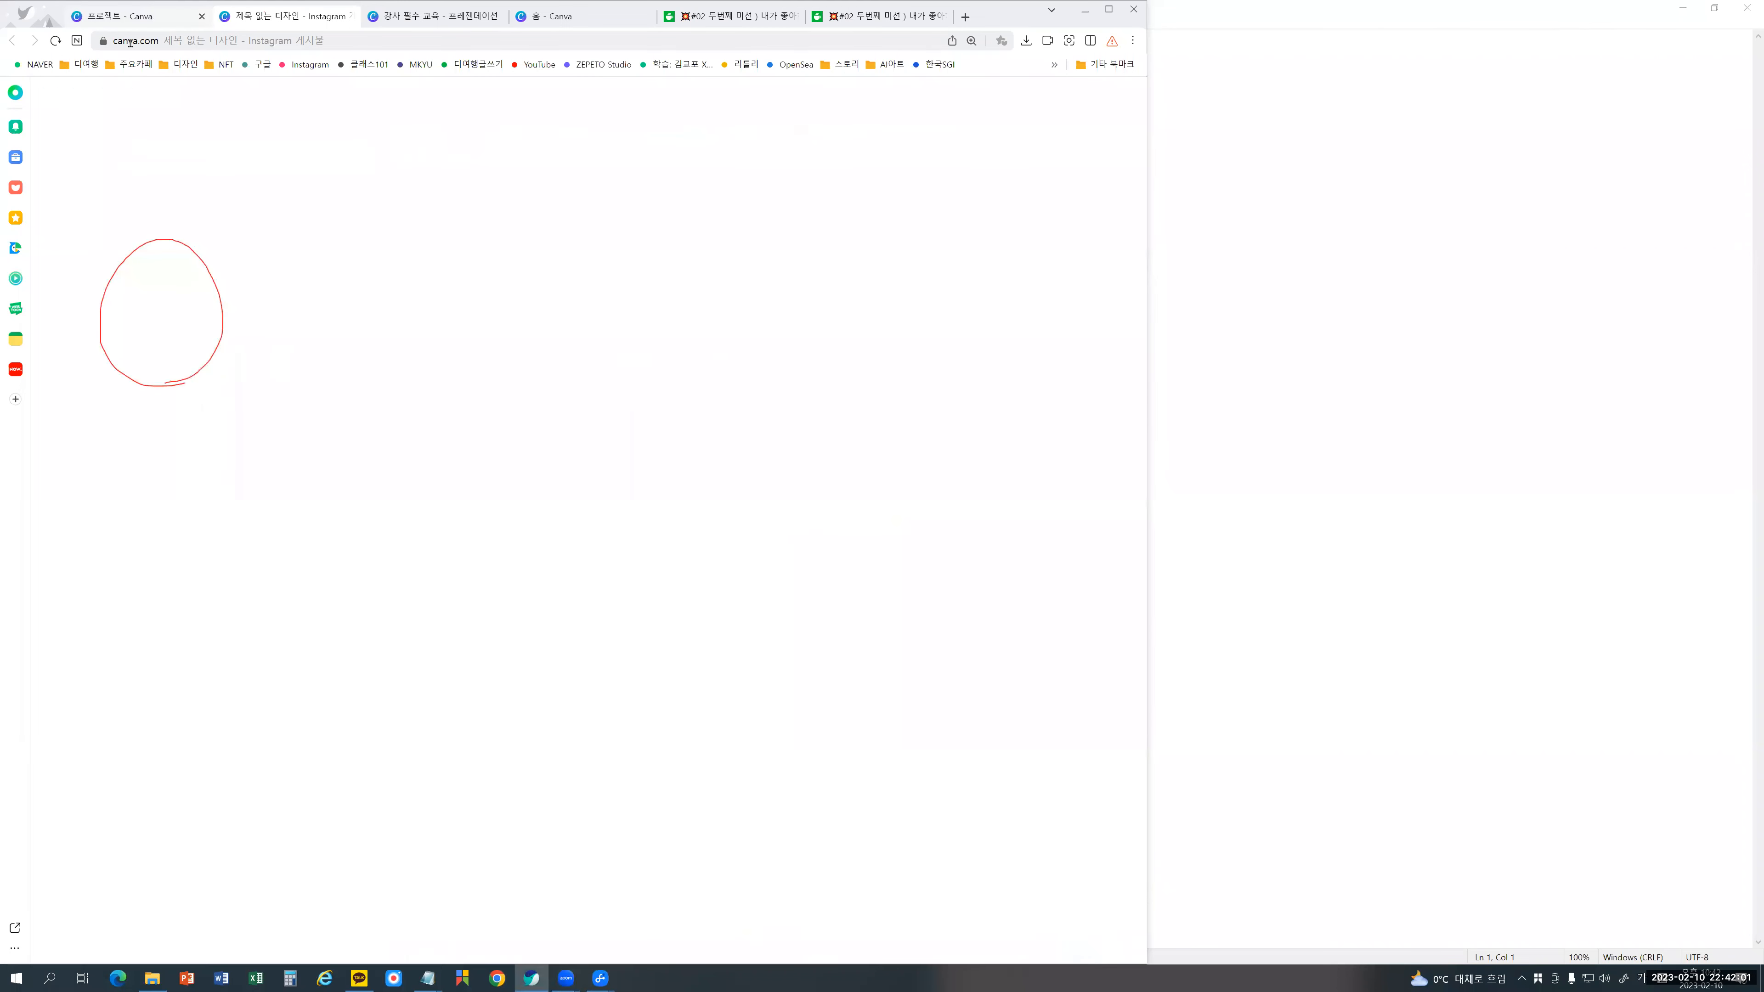
{"action": "left_click", "coordinate": [193, 105]}
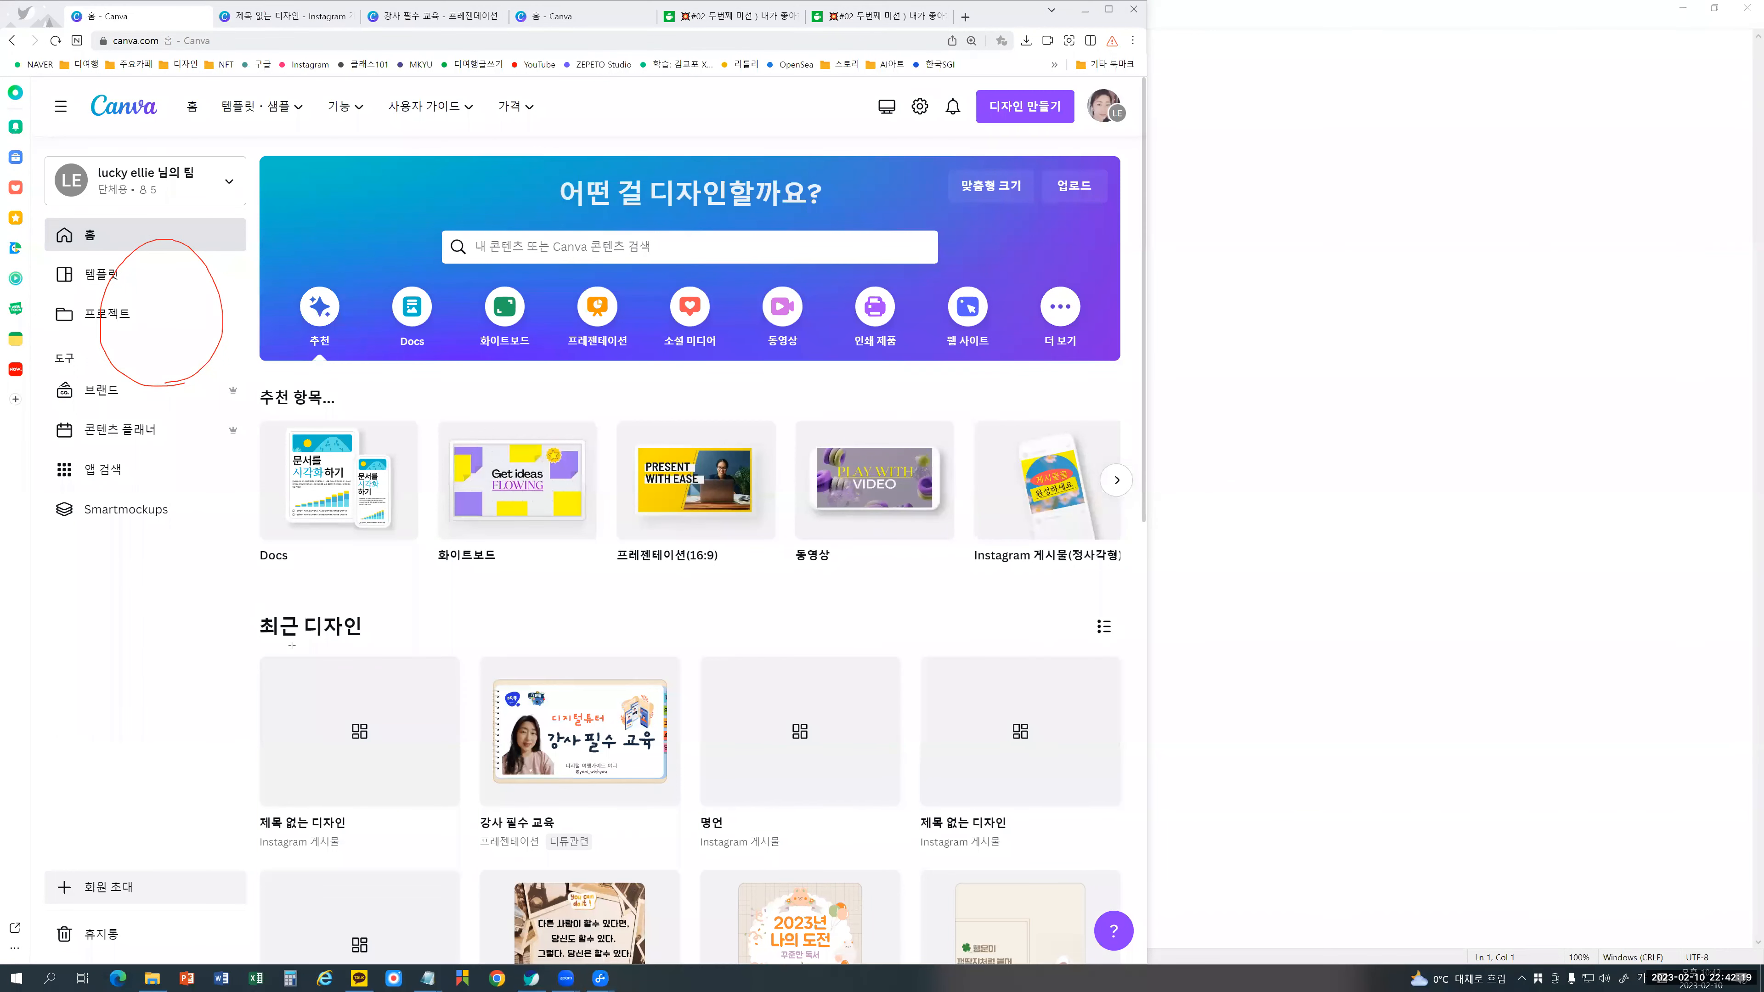
{"action": "left_click_drag", "start_coordinate": [248, 601], "coordinate": [1110, 862]}
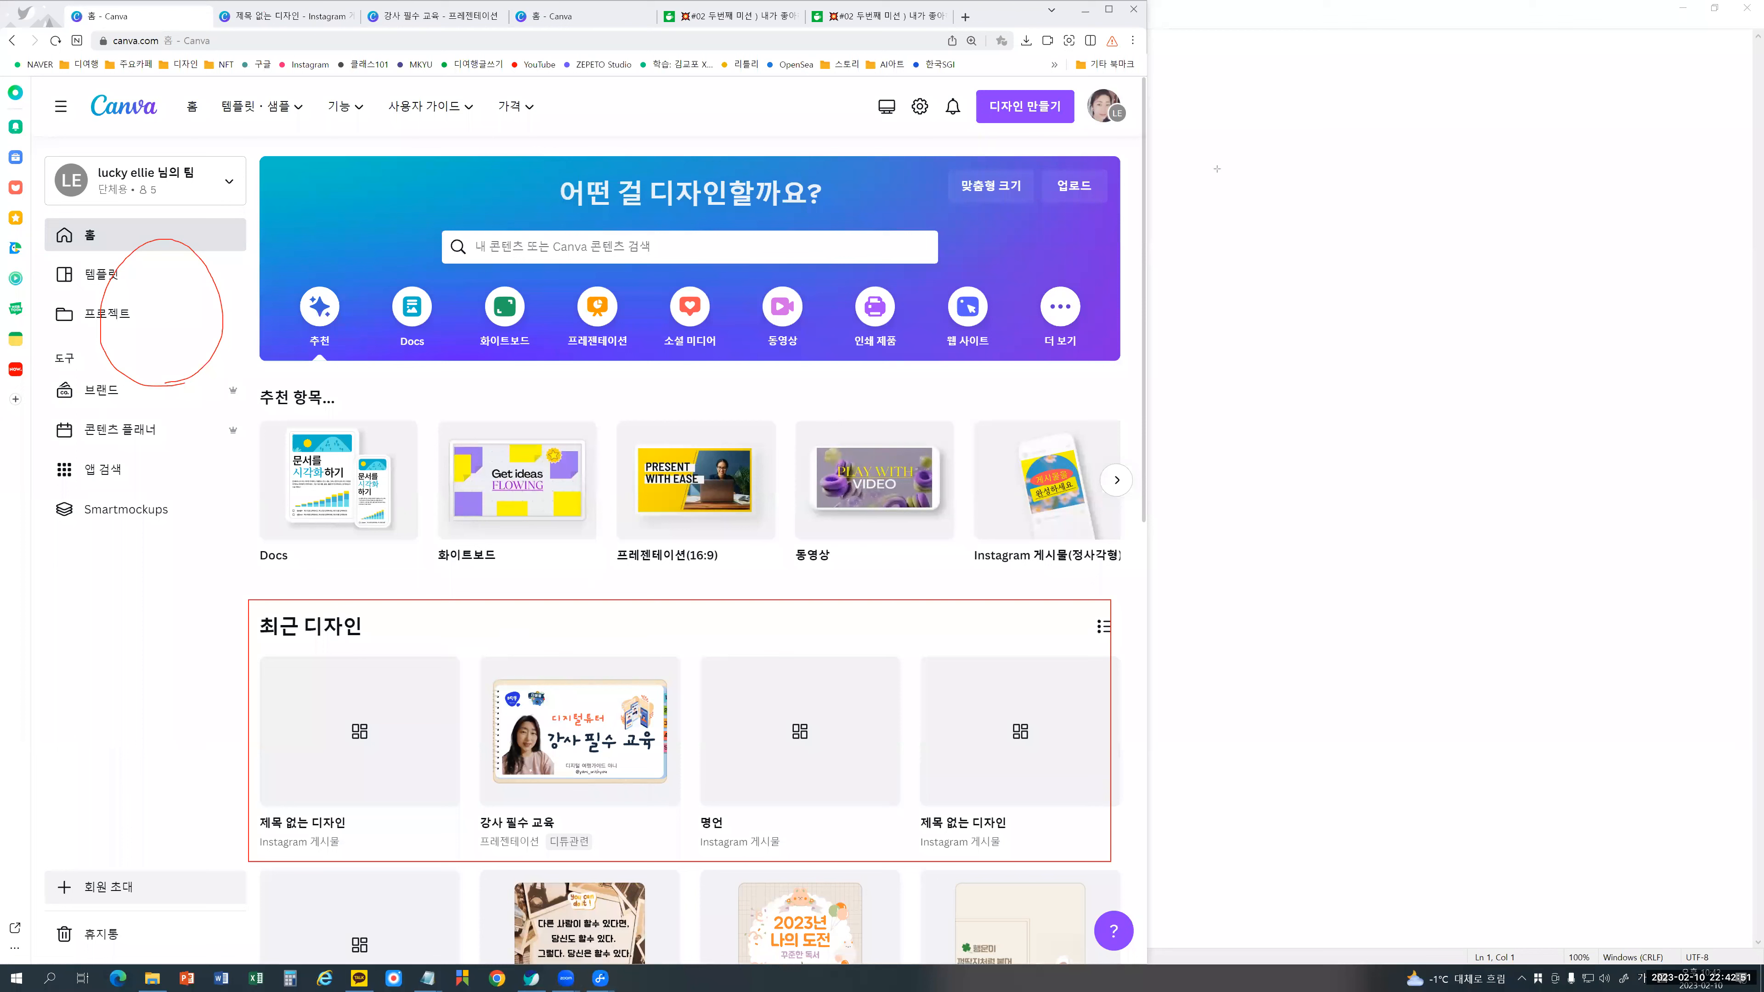
{"action": "left_click_drag", "start_coordinate": [806, 602], "coordinate": [795, 583]}
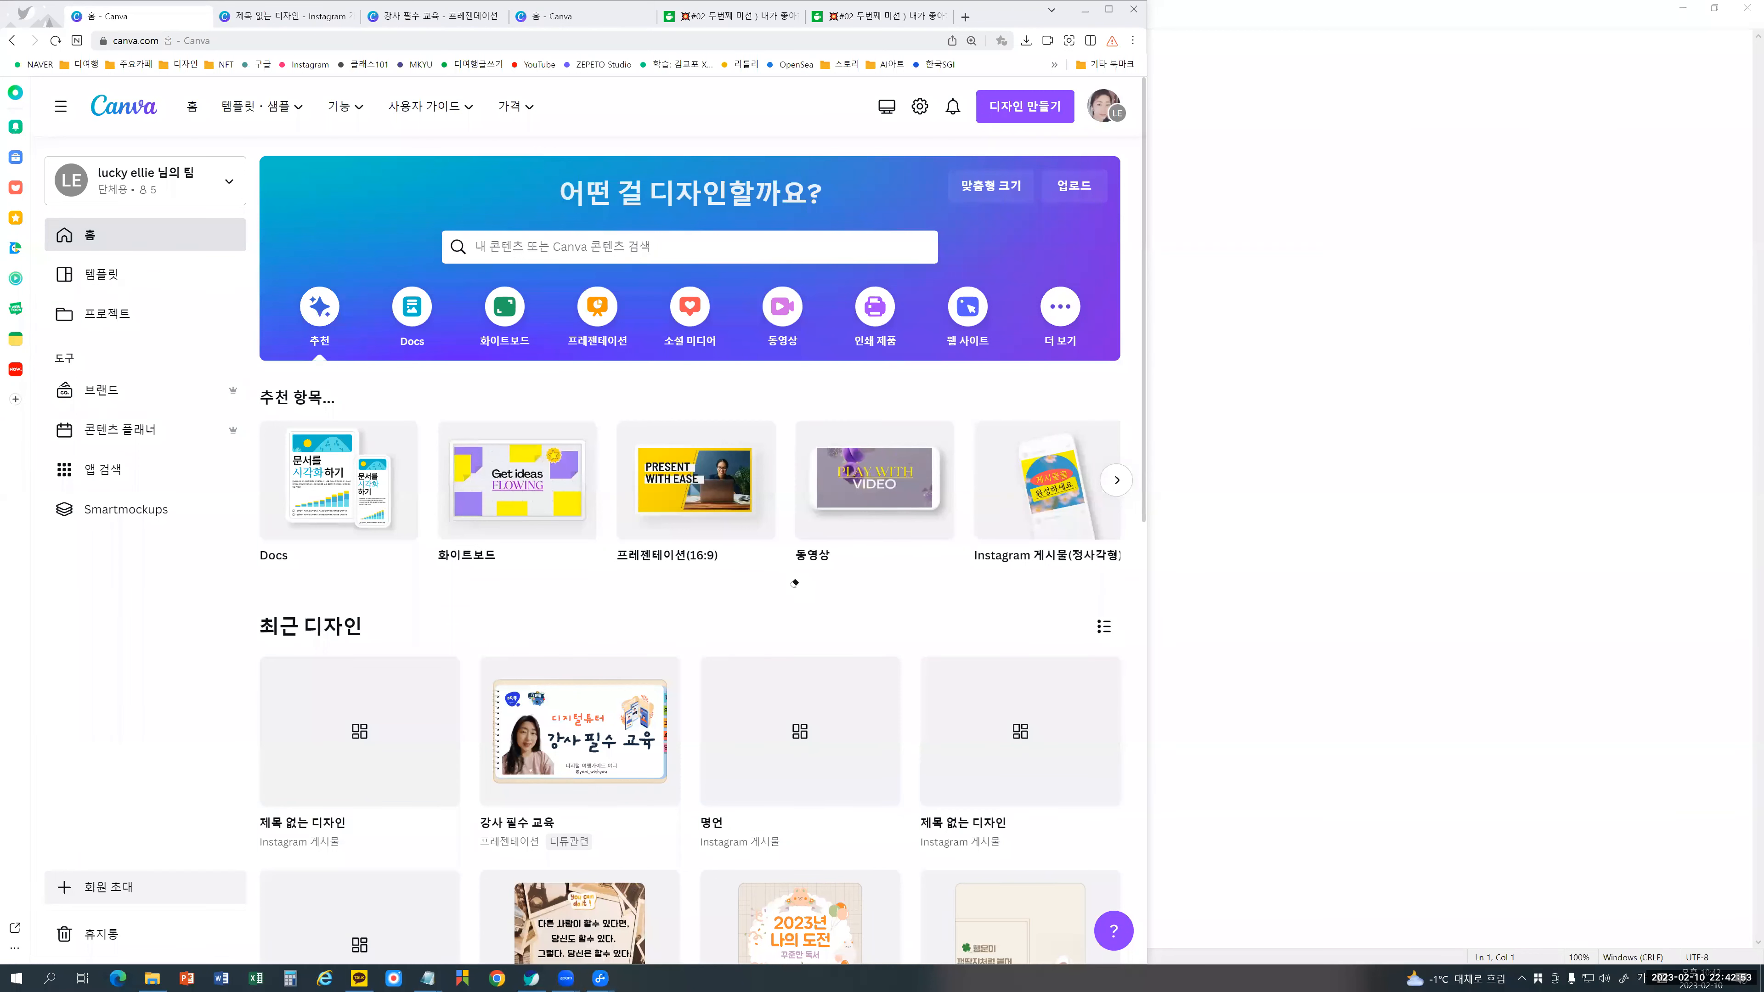